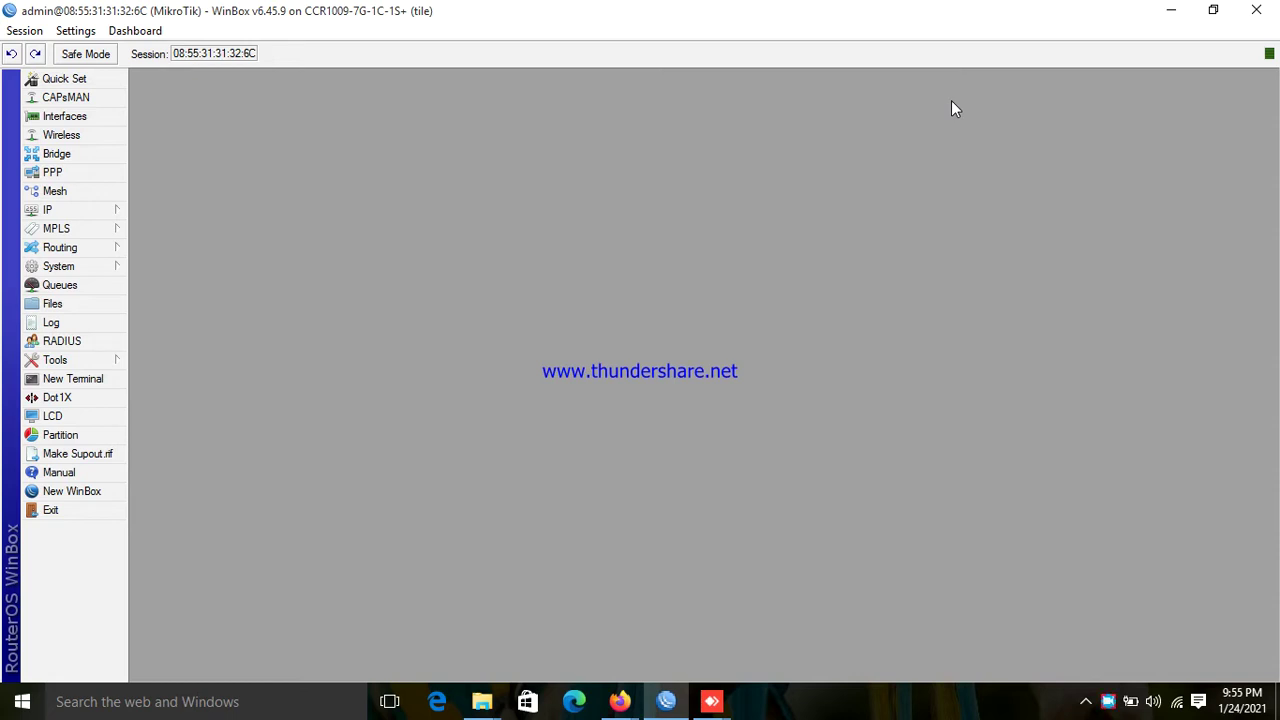
Open WinBox's System menu after a quick look at the IP menu.
left_click(57, 211)
left_click(58, 268)
left_click(60, 270)
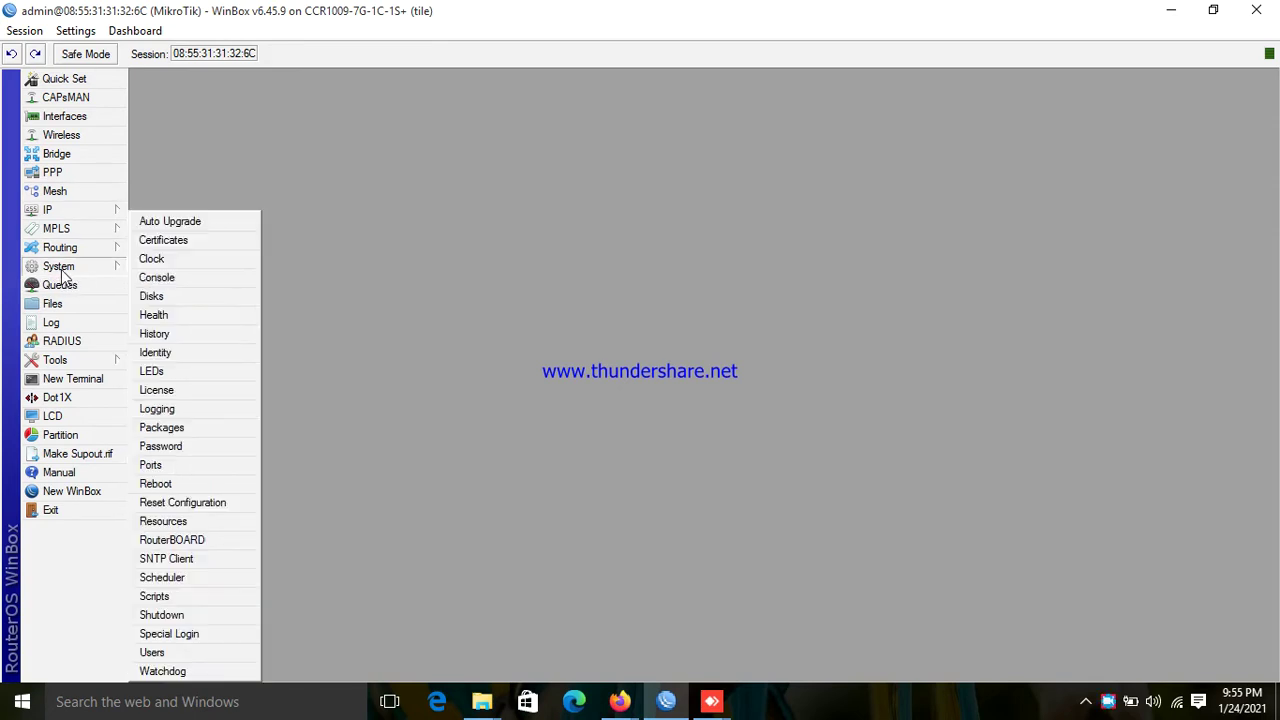
Set the router identity to HIGHTECH-IT and apply it.
left_click(181, 352)
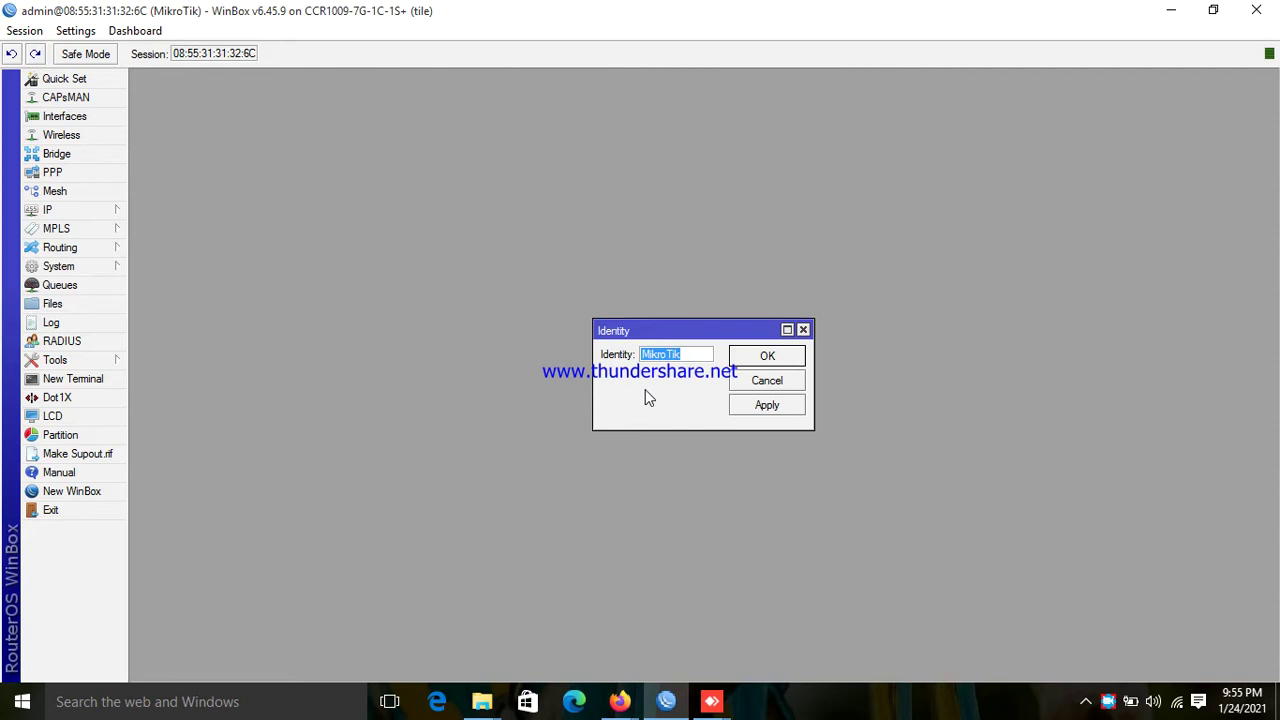
type("HI")
type("GHTECH")
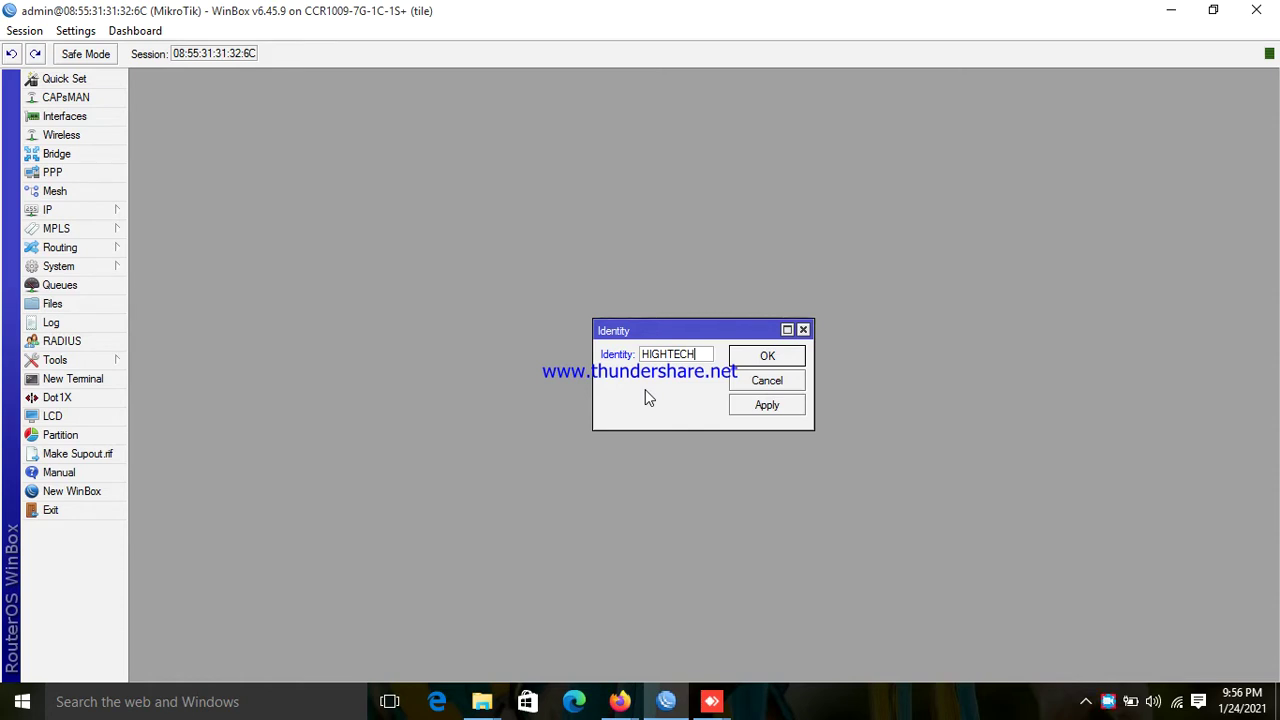
type("-IT")
left_click(768, 404)
left_click(765, 355)
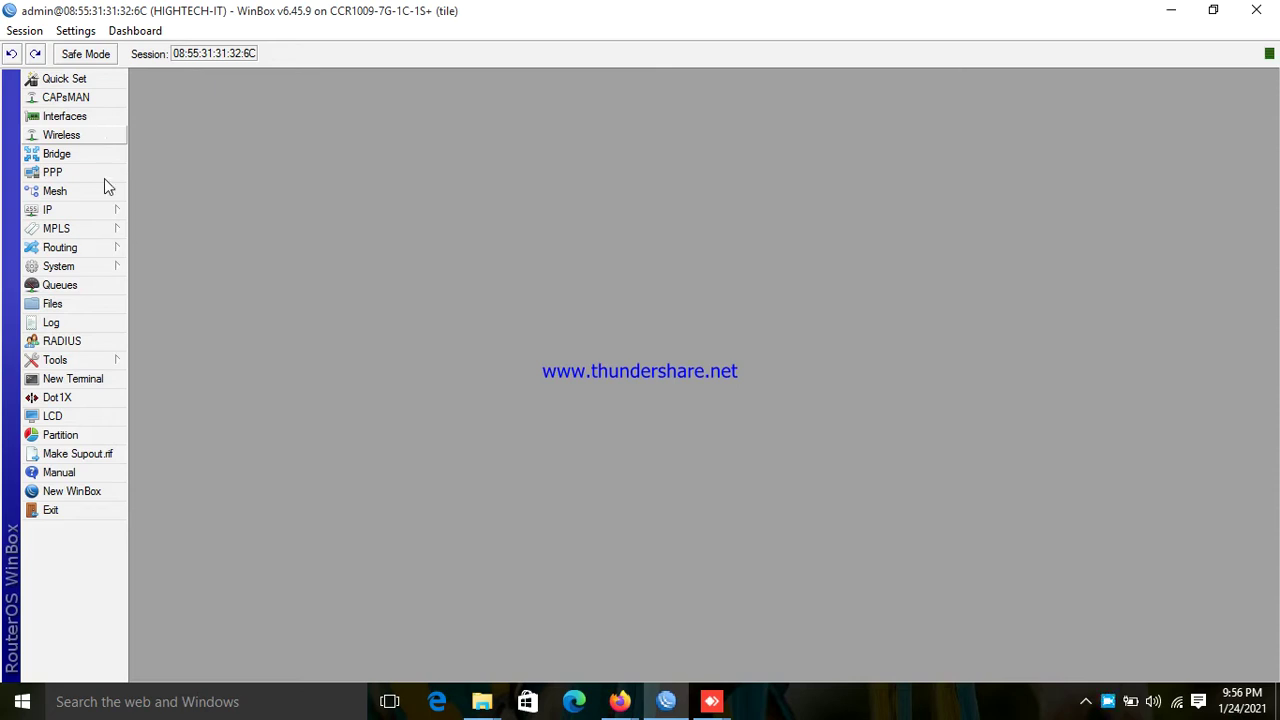
left_click(91, 266)
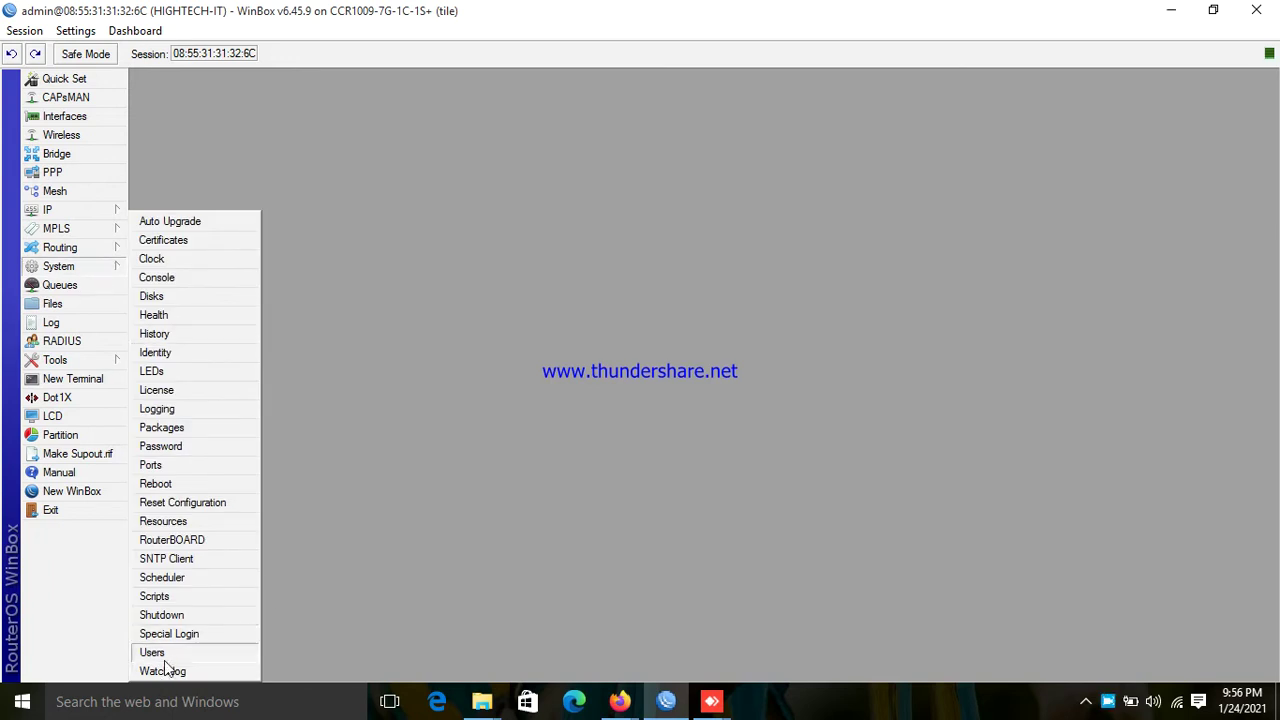
Start a new router user in System > Users and enter the user's name, fixing a typo.
left_click(164, 652)
left_click(510, 312)
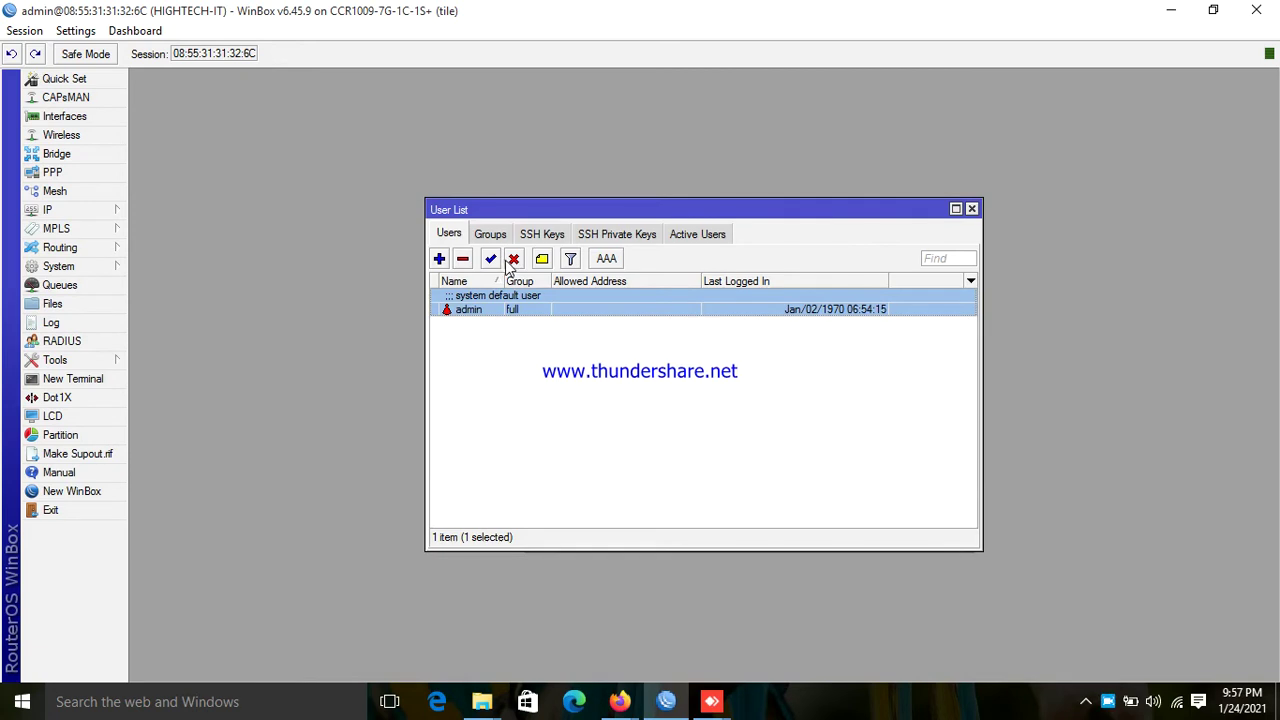
left_click(439, 259)
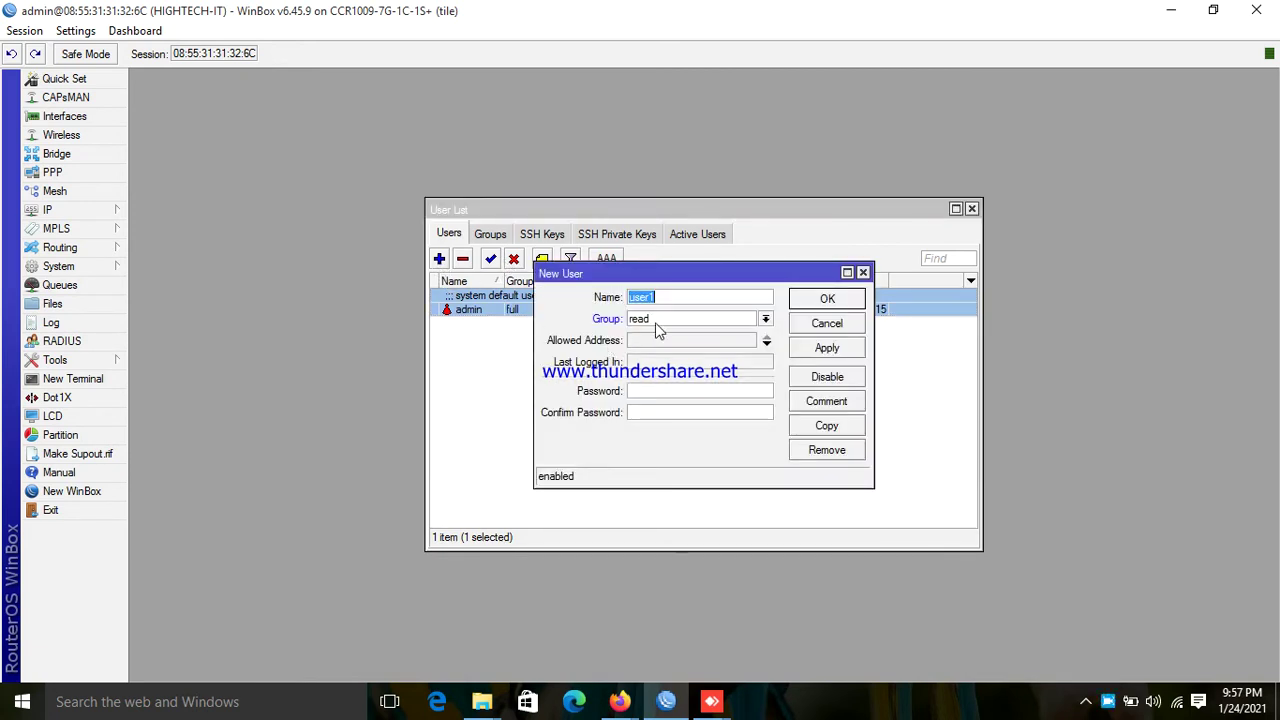
type("SOP")
key("BackSpace")
key("BackSpace")
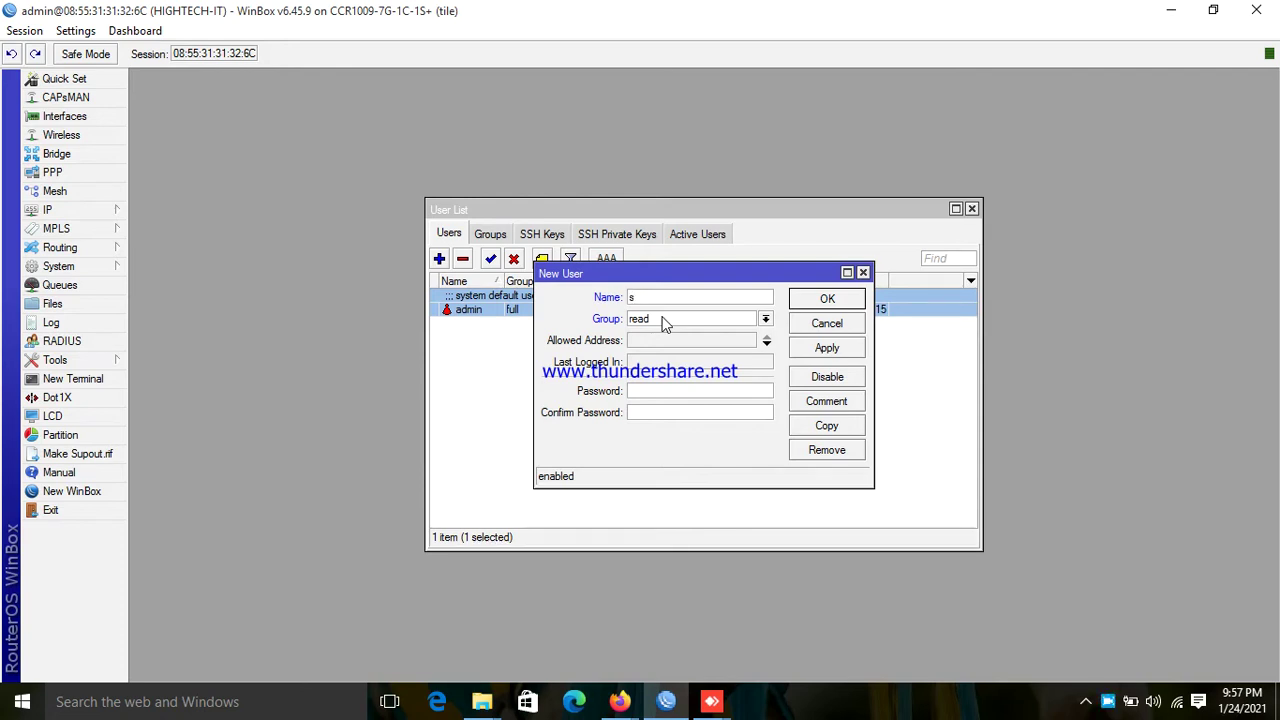
key("BackSpace")
type("milon")
Assign the new user the full group and enter the password and its confirmation.
left_click(662, 323)
left_click(646, 332)
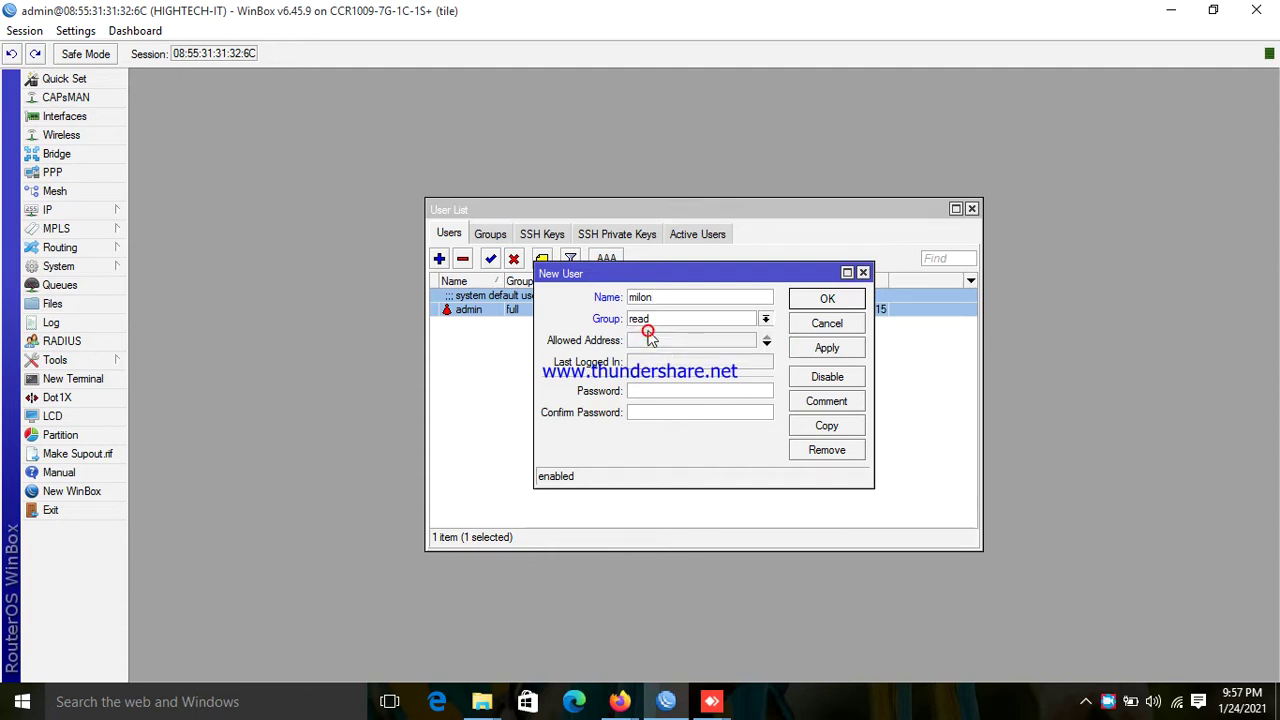
left_click(681, 390)
type("****")
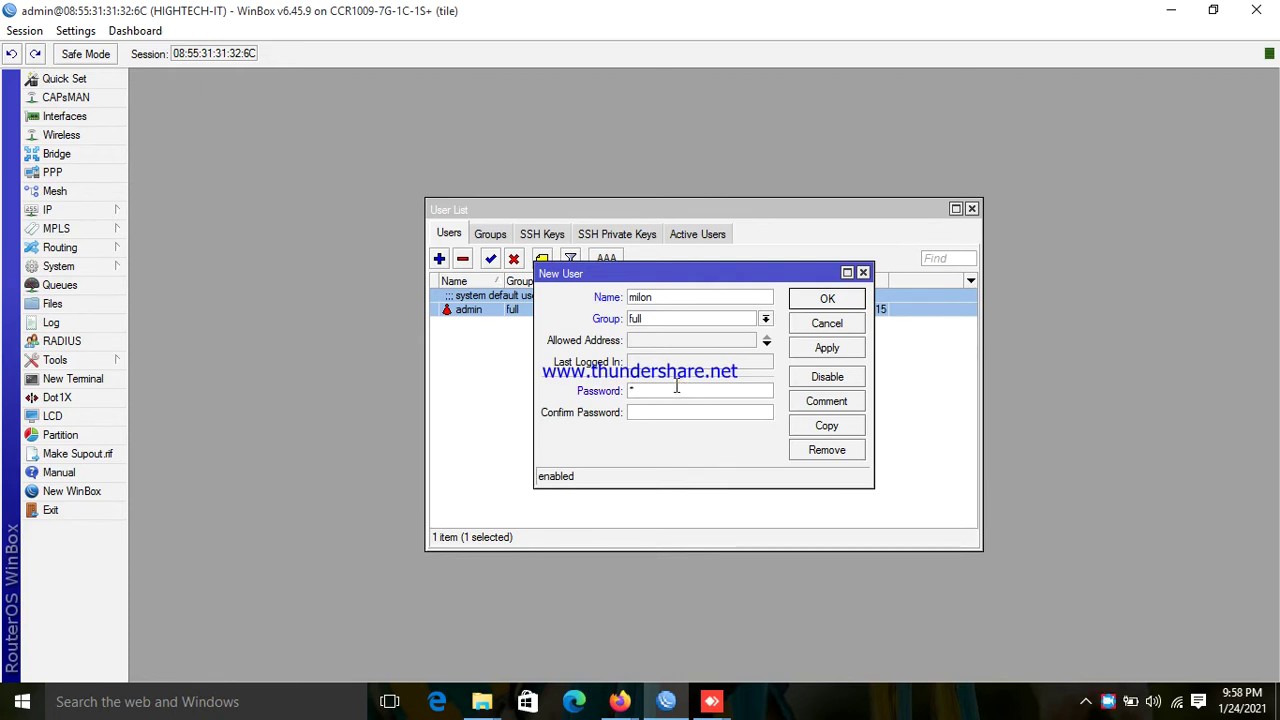
type("****")
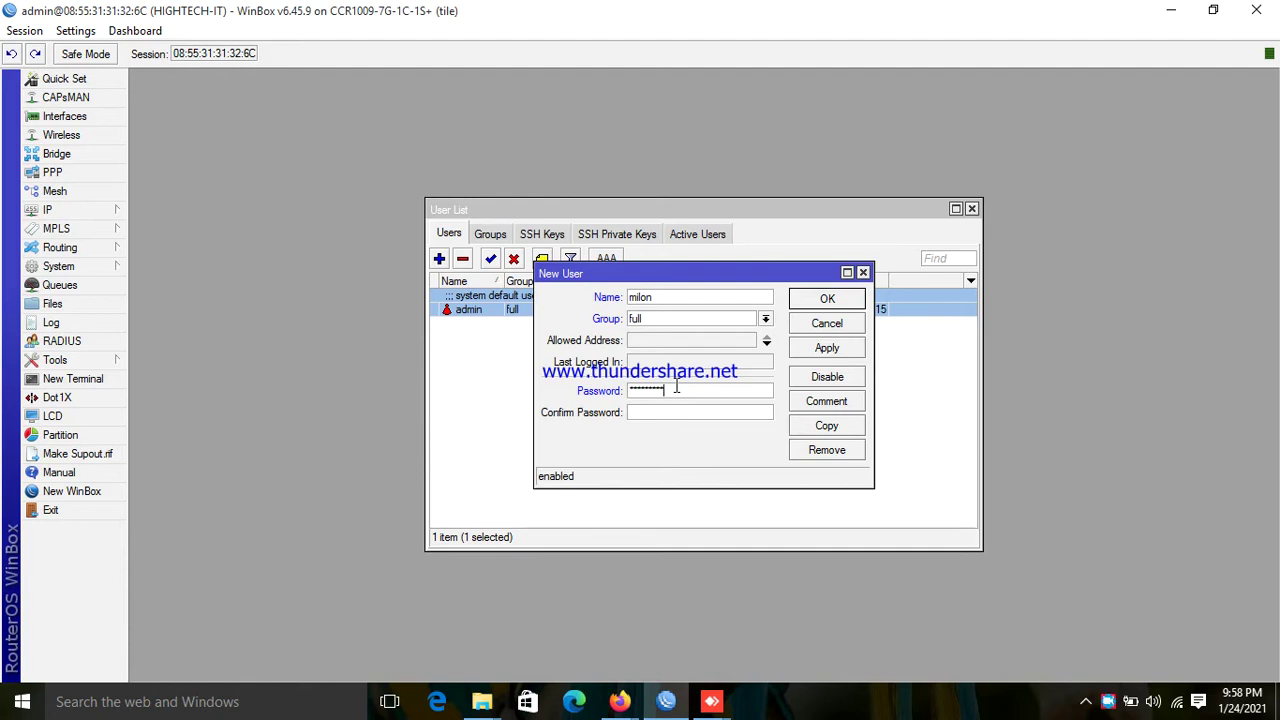
type("****")
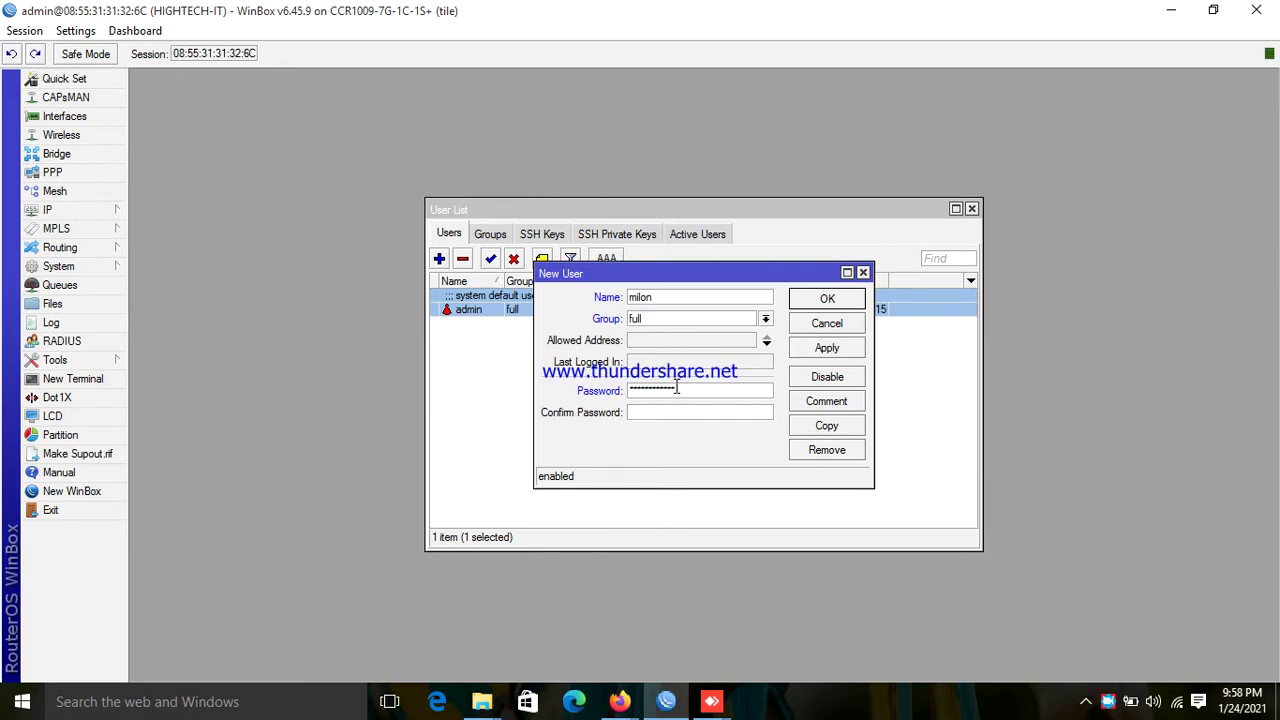
type("**")
left_click(688, 416)
type("*****")
key("super+r")
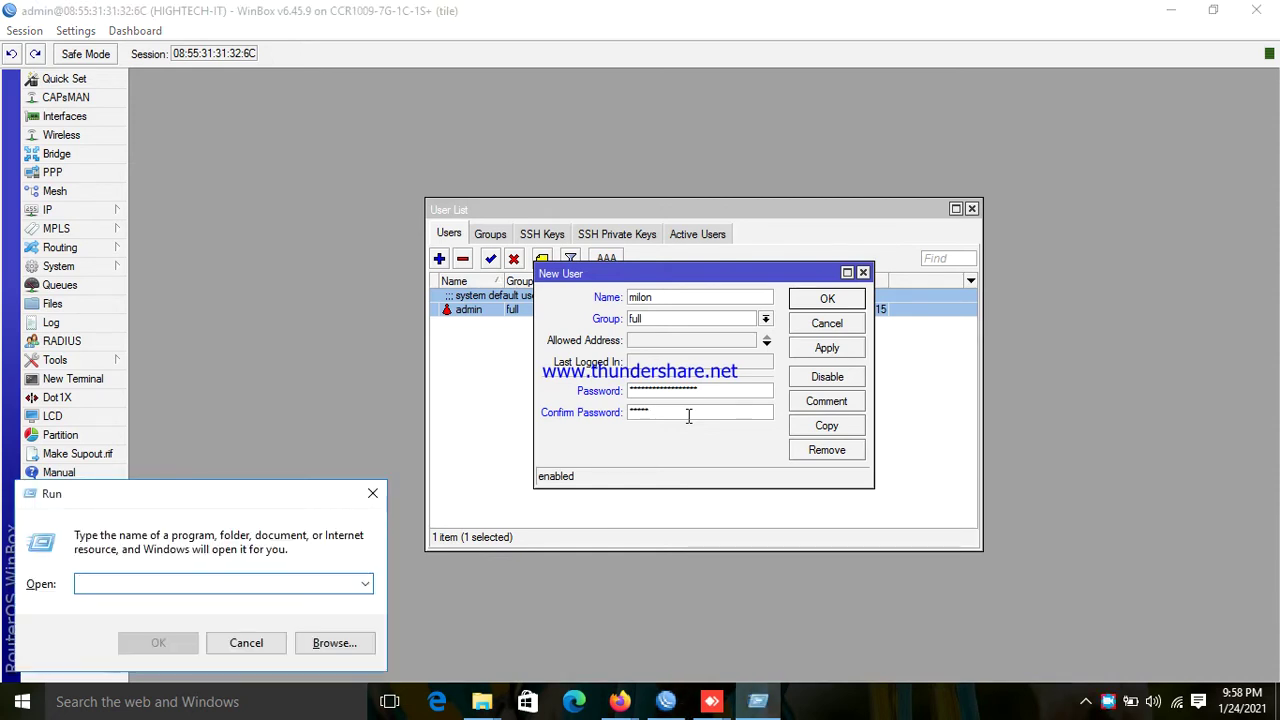
Launch Notepad from the Run box, correcting the misspelled 'nootepad'.
type("nootepad")
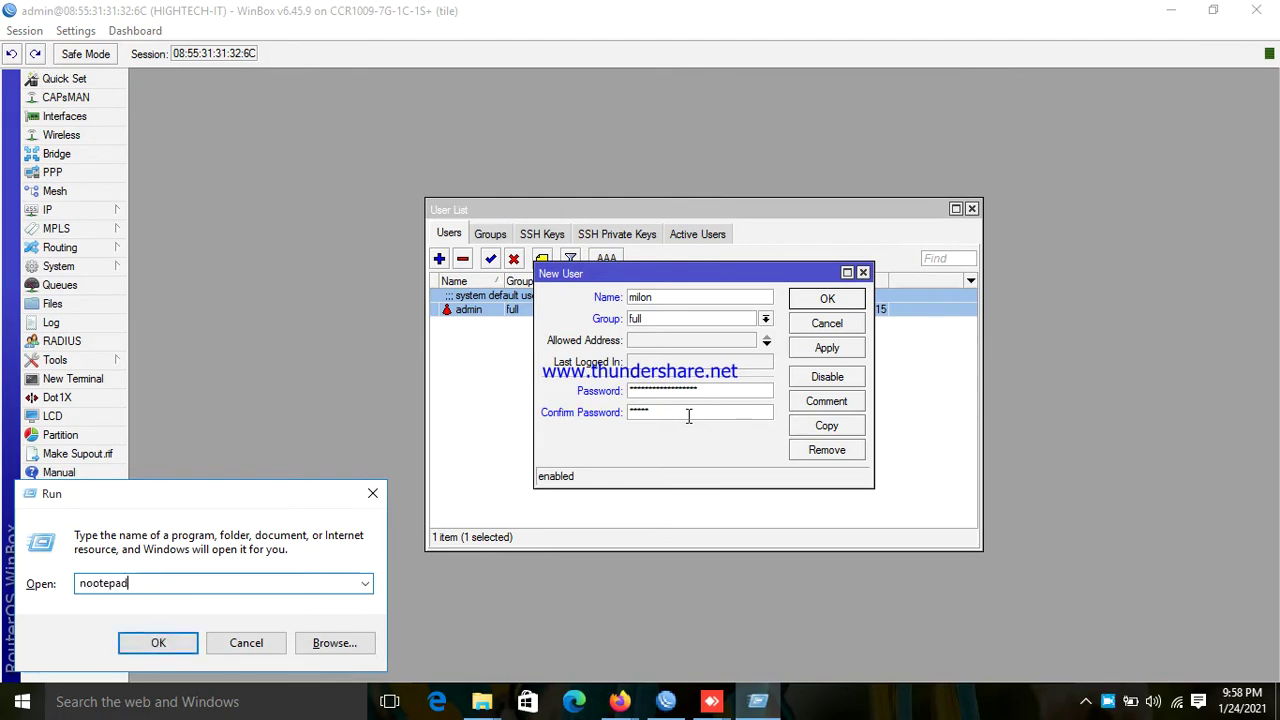
key("Return")
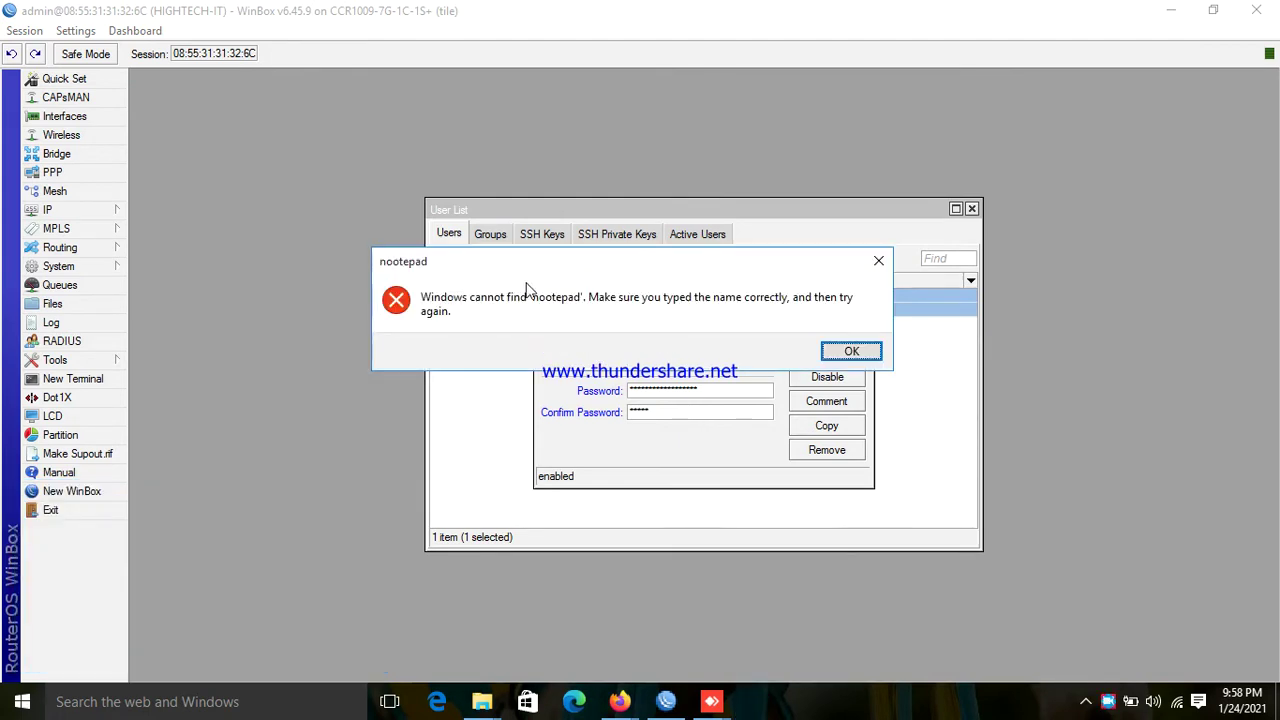
left_click(879, 261)
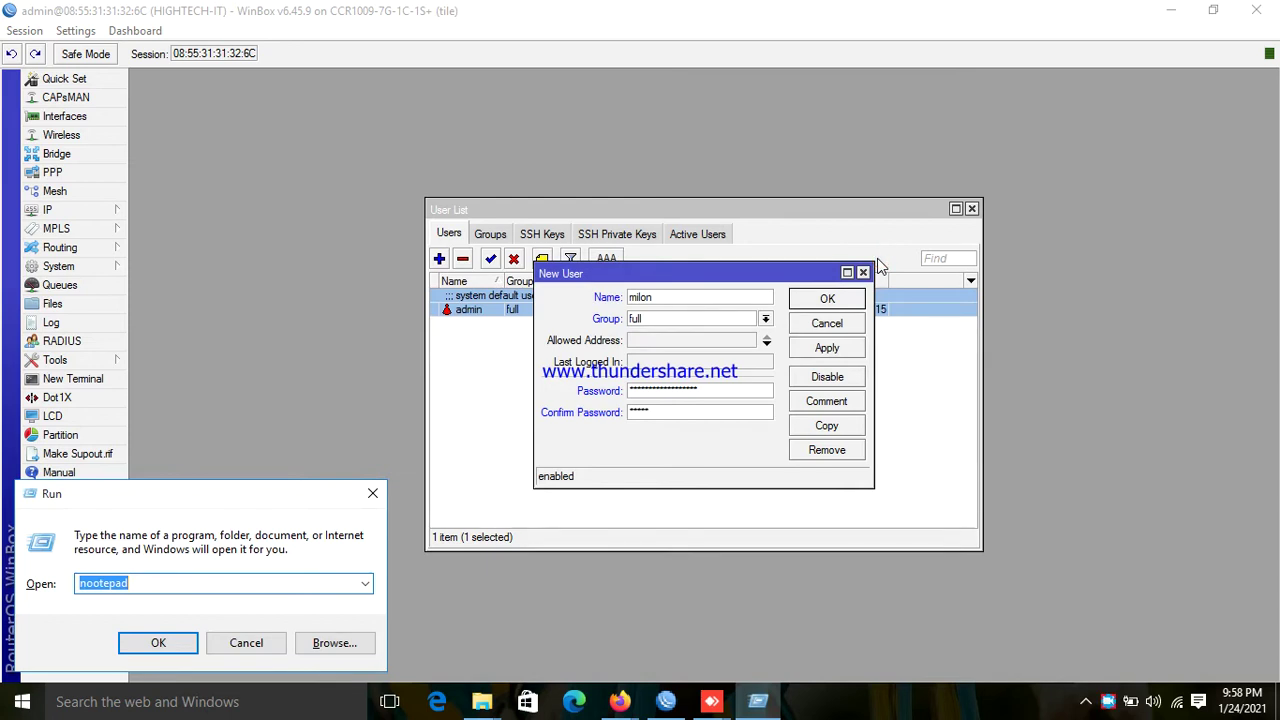
left_click(144, 587)
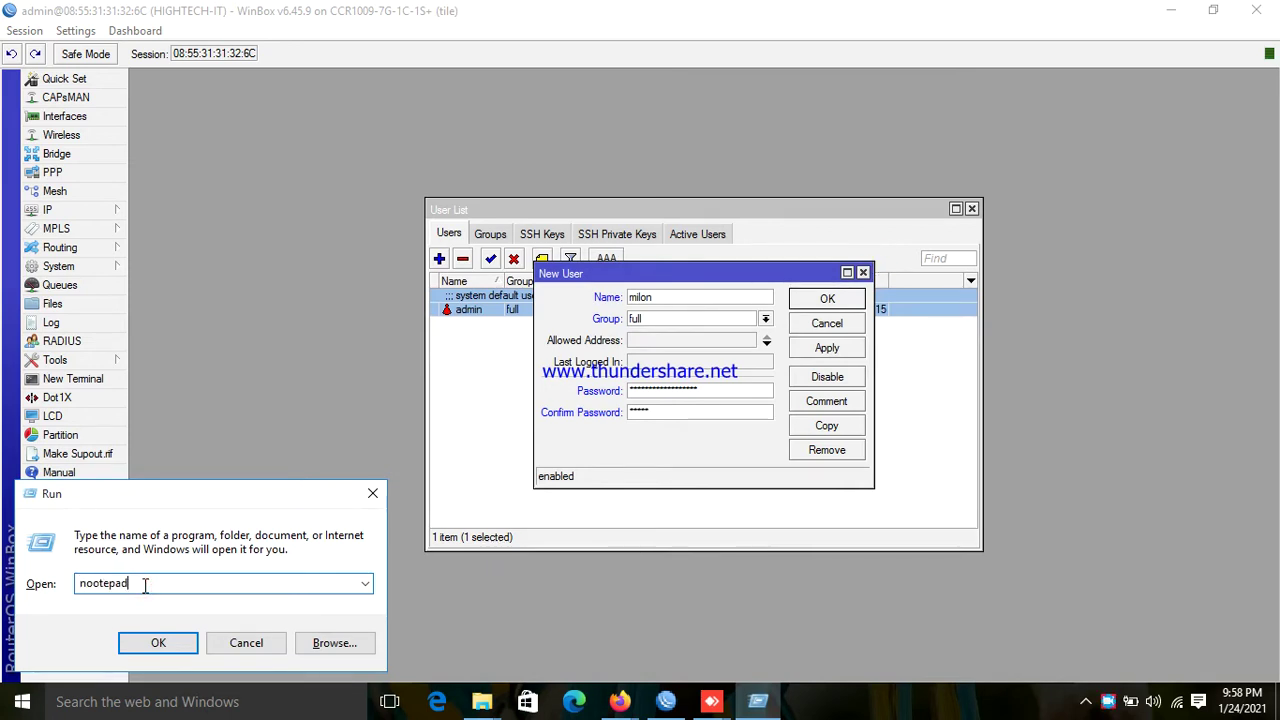
key("Left")
key("Left")
key("Left")
key("BackSpace")
key("Return")
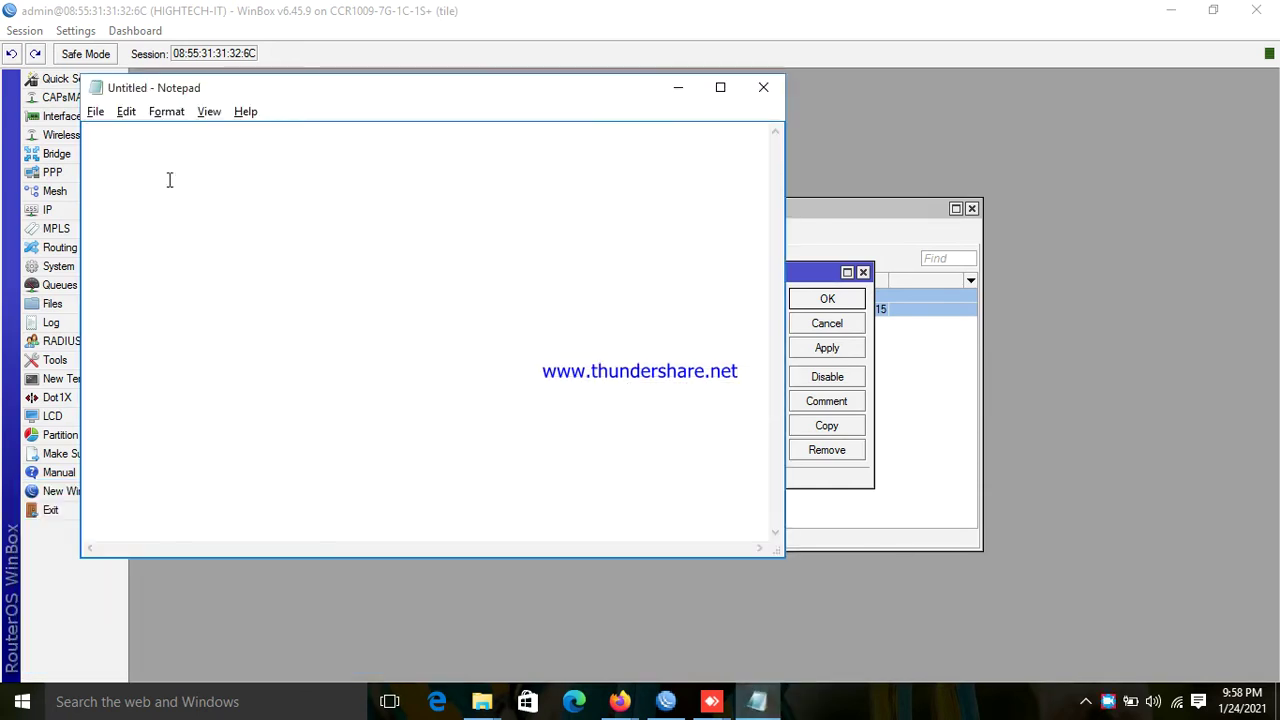
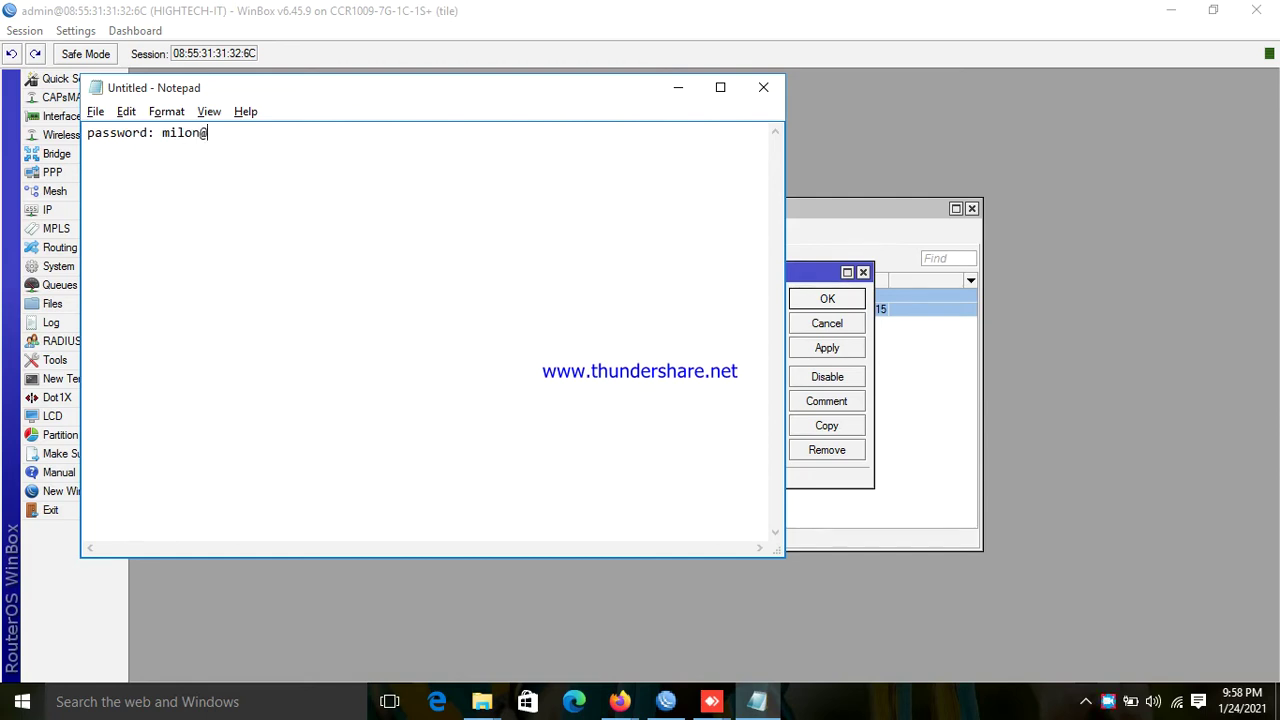
Write a 'password:' line with the new user's password and select the password.
key("BackSpace")
left_click_drag(243, 133, 166, 142)
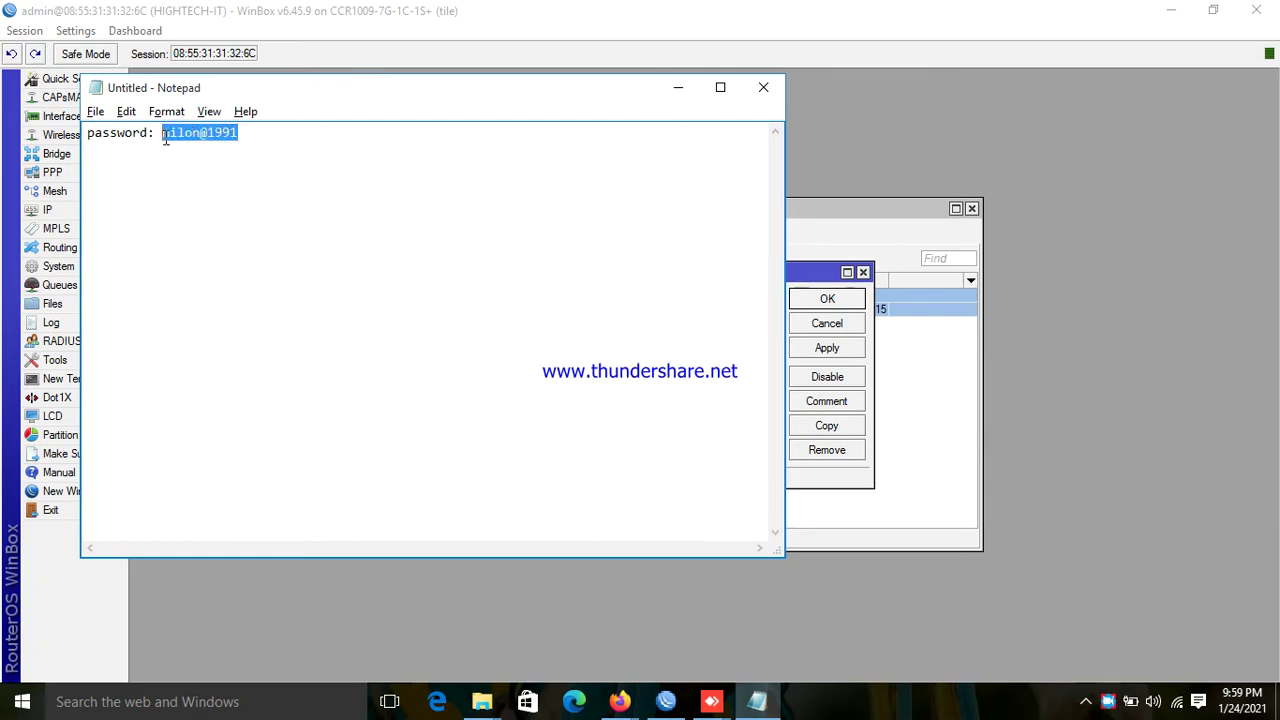
Paste the noted password into both password fields and save the full-access user.
left_click(810, 273)
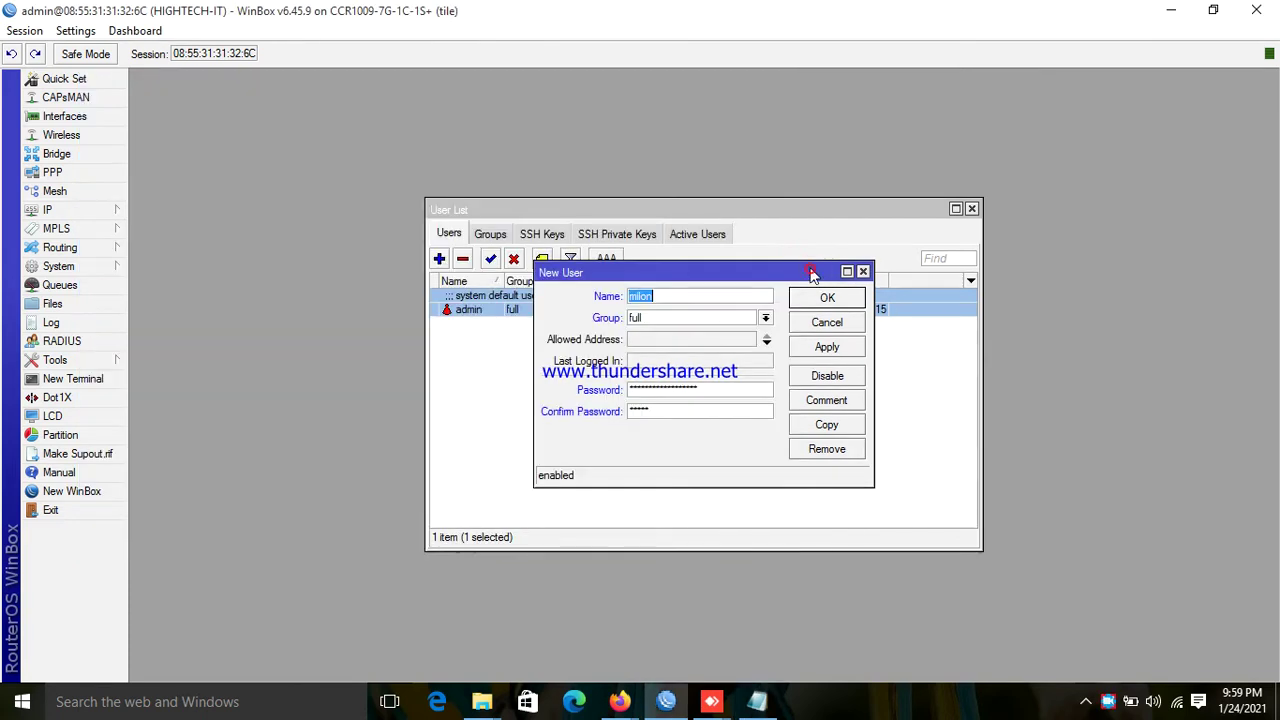
double_click(715, 390)
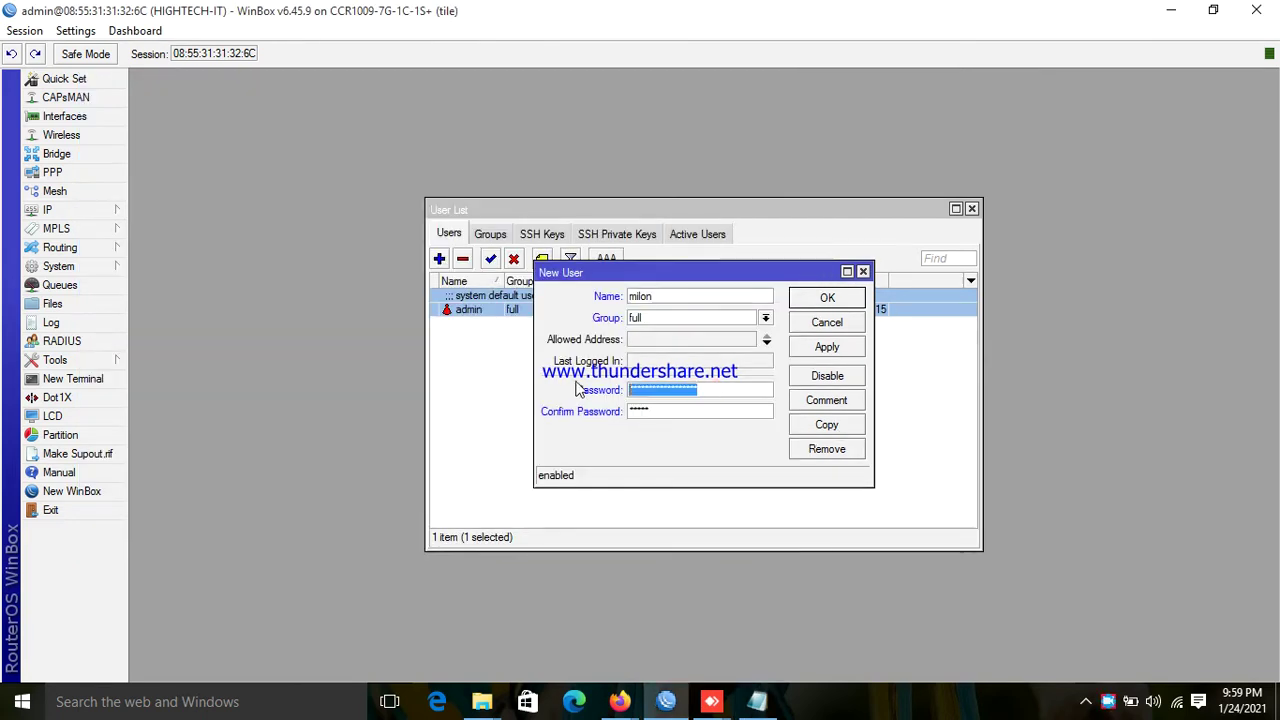
key("ctrl+v")
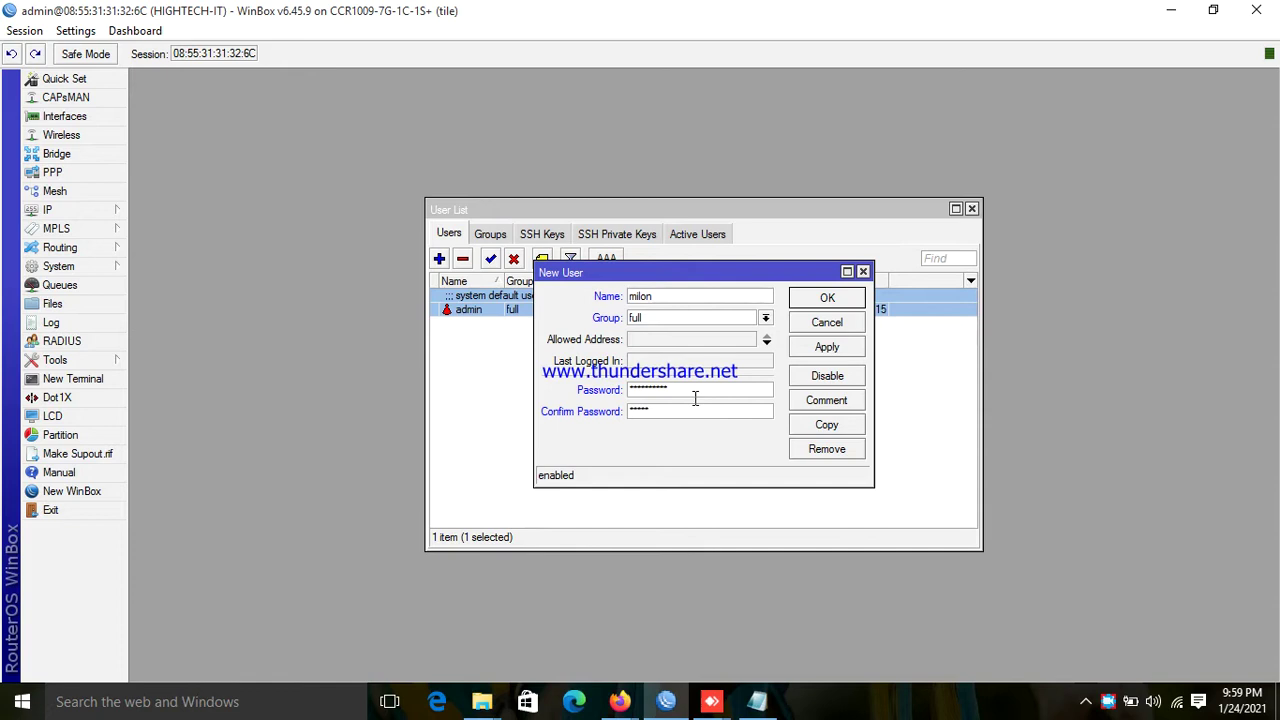
double_click(674, 408)
key("ctrl+v")
left_click(817, 352)
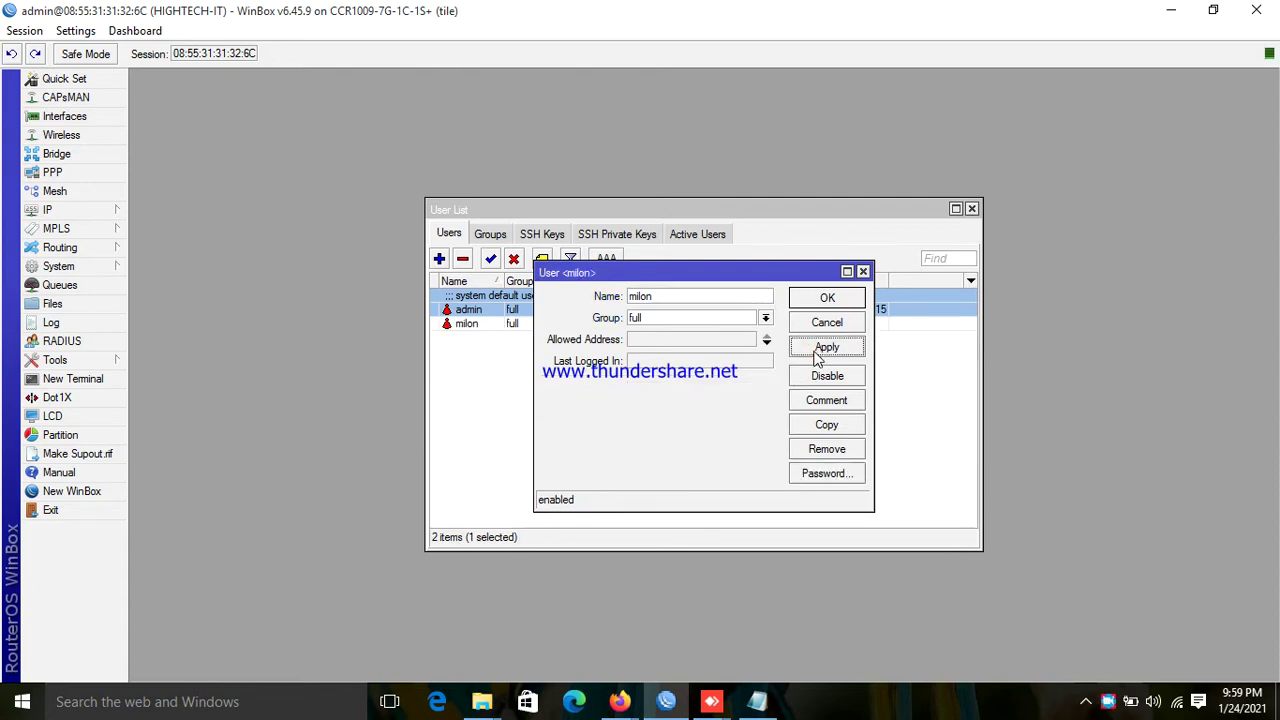
left_click(827, 298)
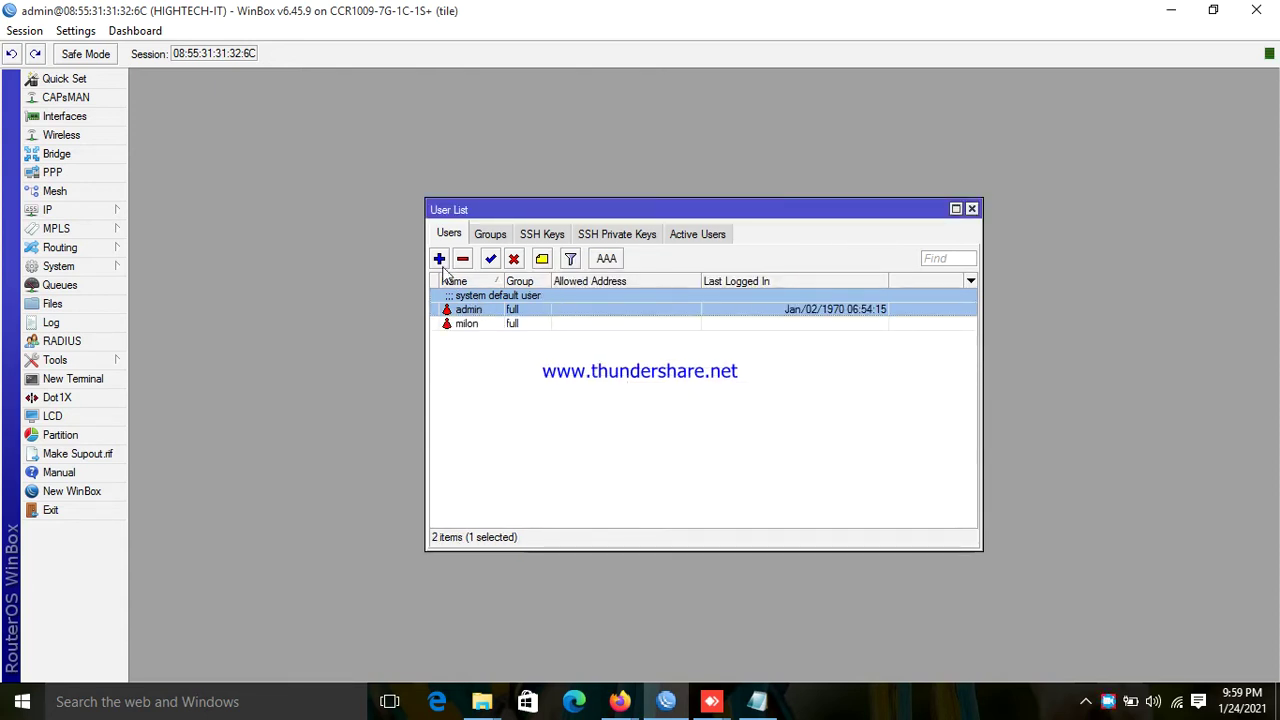
left_click(439, 259)
Enter the second user's name and assign it the full group.
type("sohel")
key("Tab")
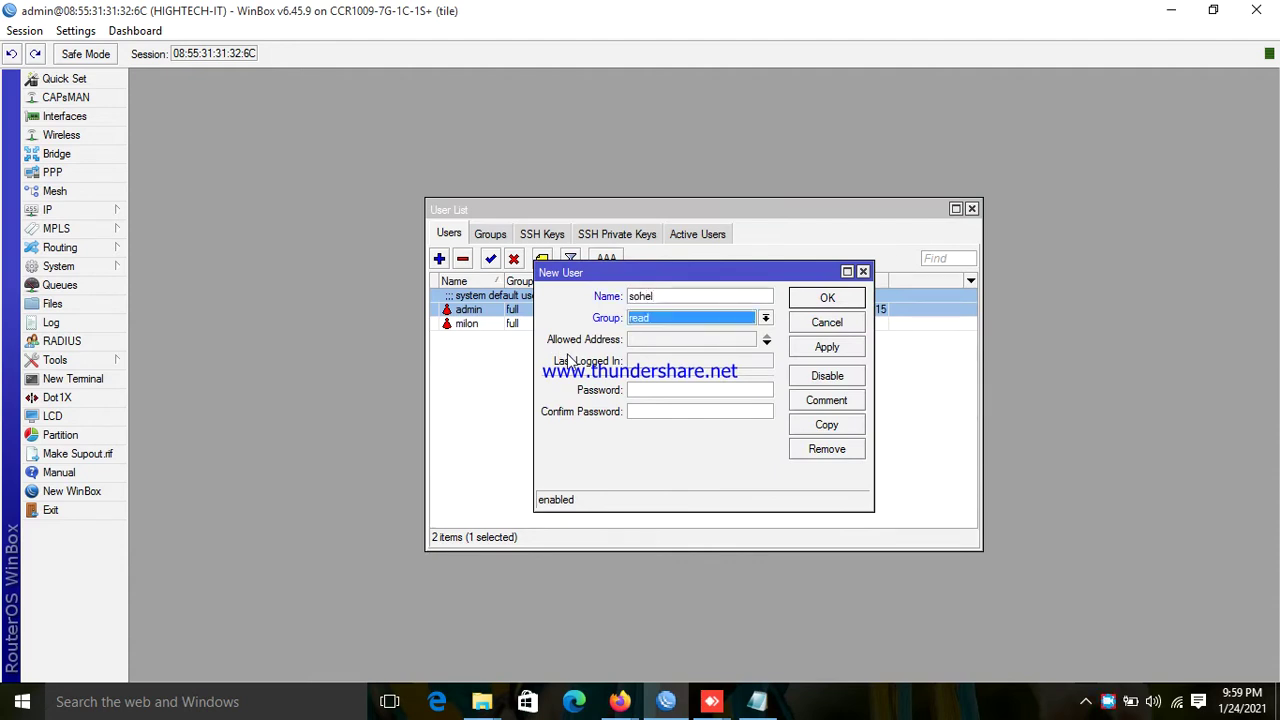
left_click(703, 319)
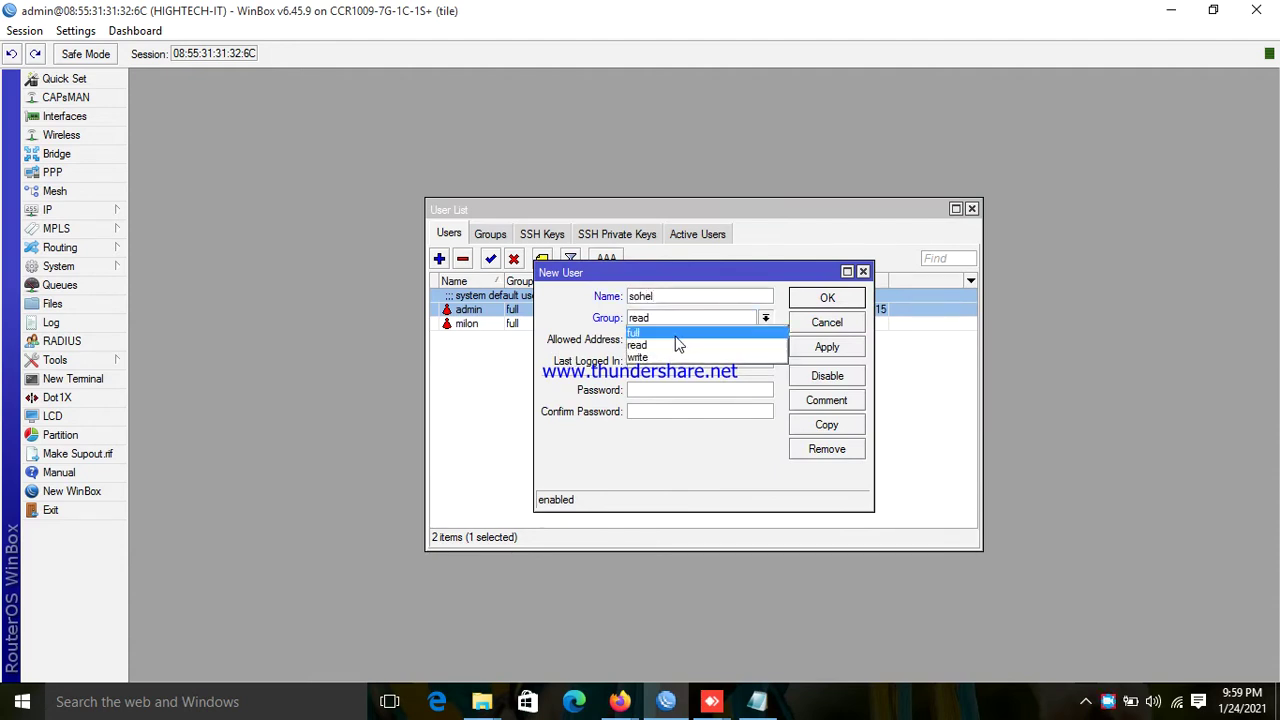
left_click(678, 333)
left_click(665, 389)
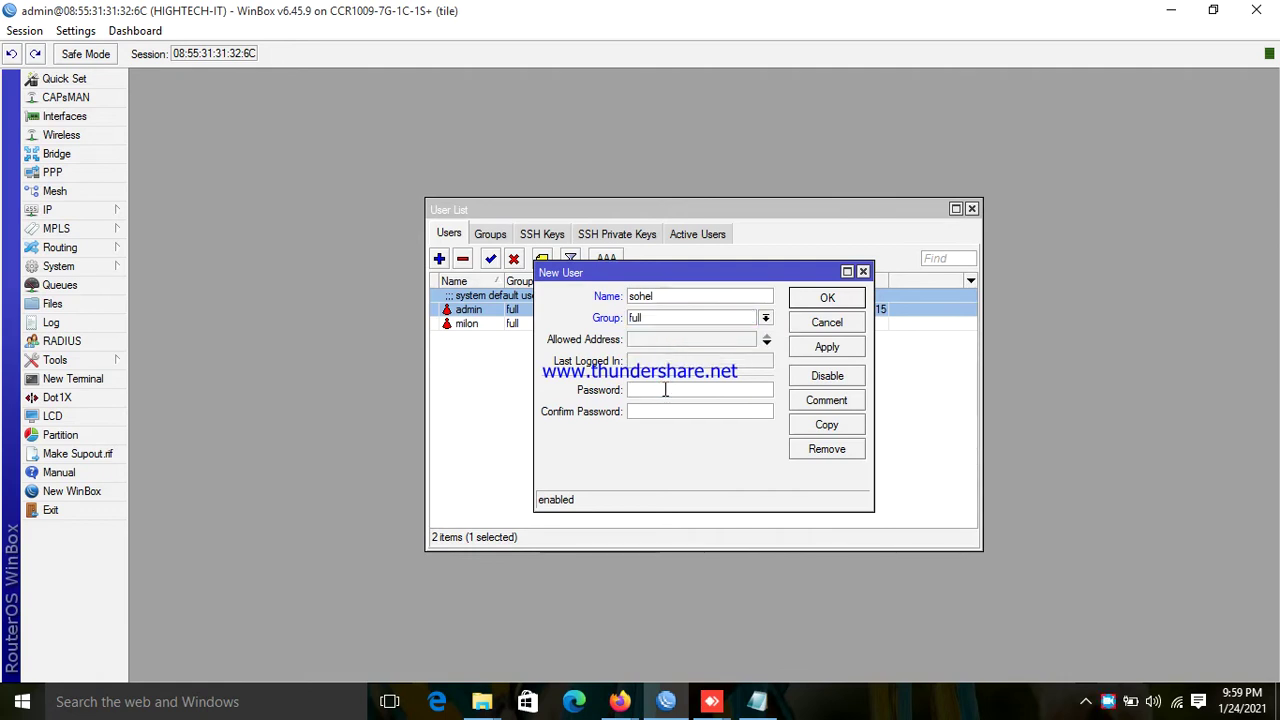
Type and confirm the second user's password, then save the account.
type("1")
key("BackSpace")
left_click(663, 411)
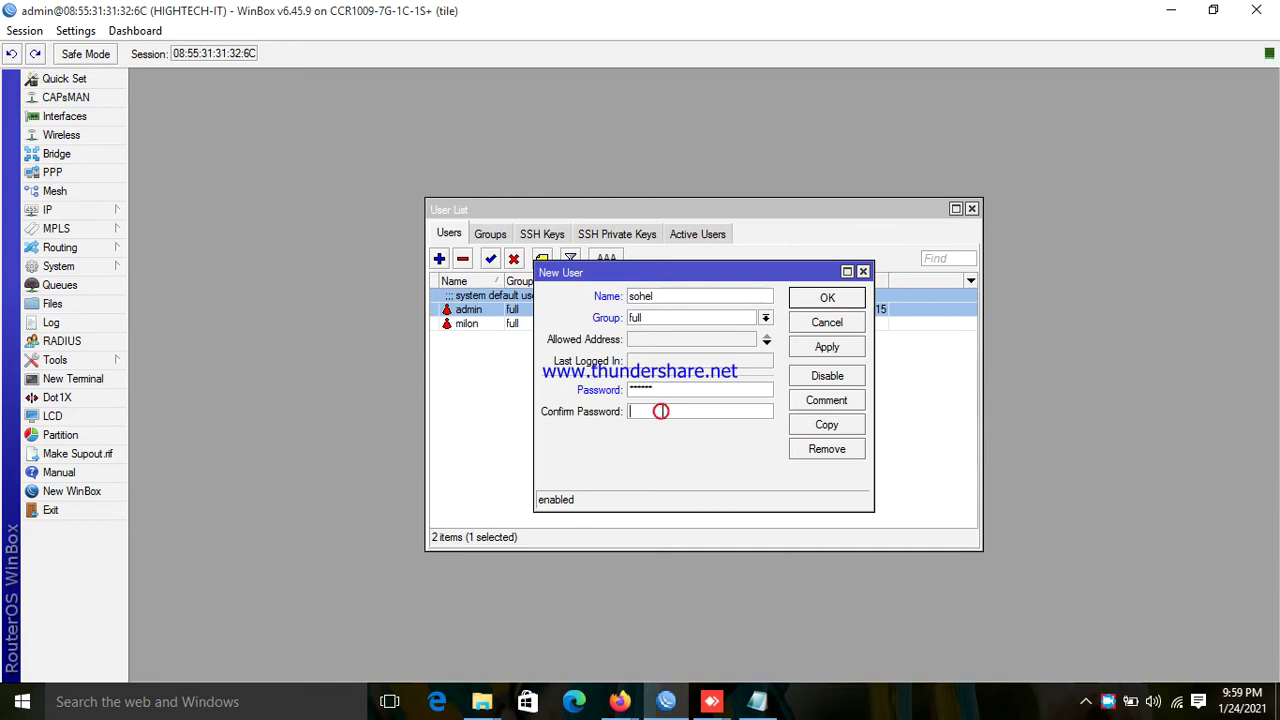
left_click(822, 350)
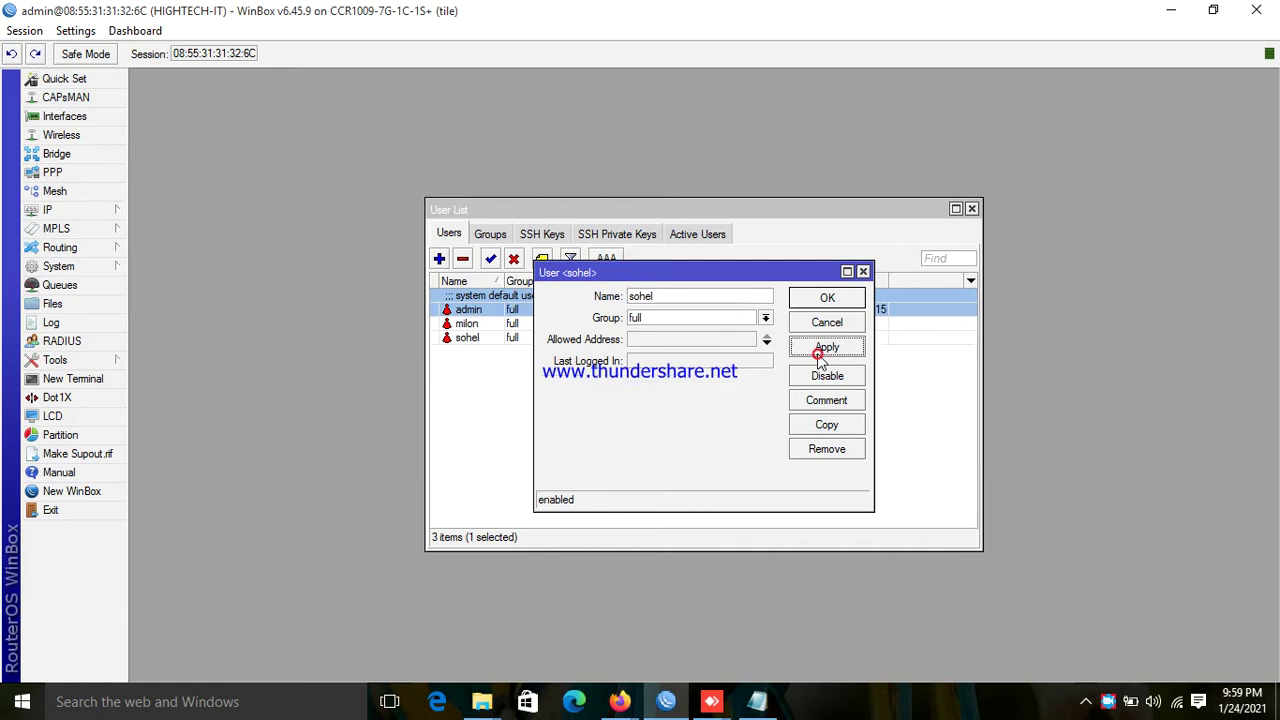
left_click(827, 297)
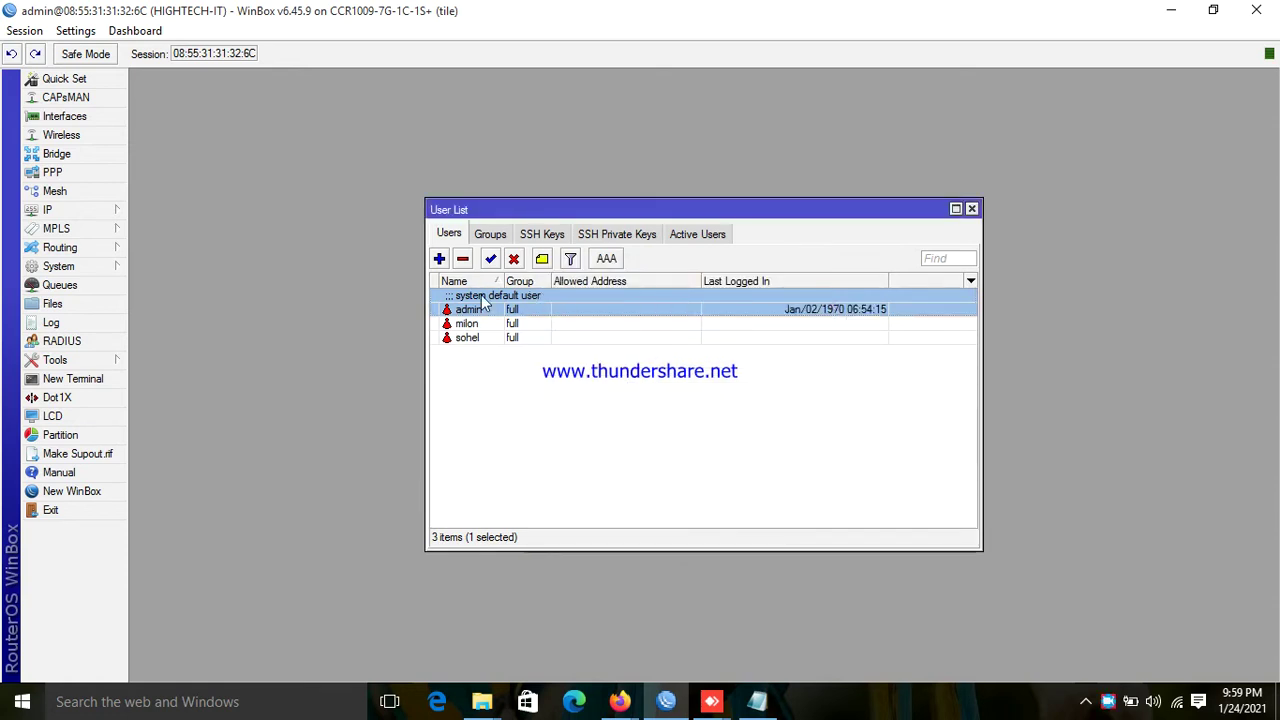
left_click(513, 259)
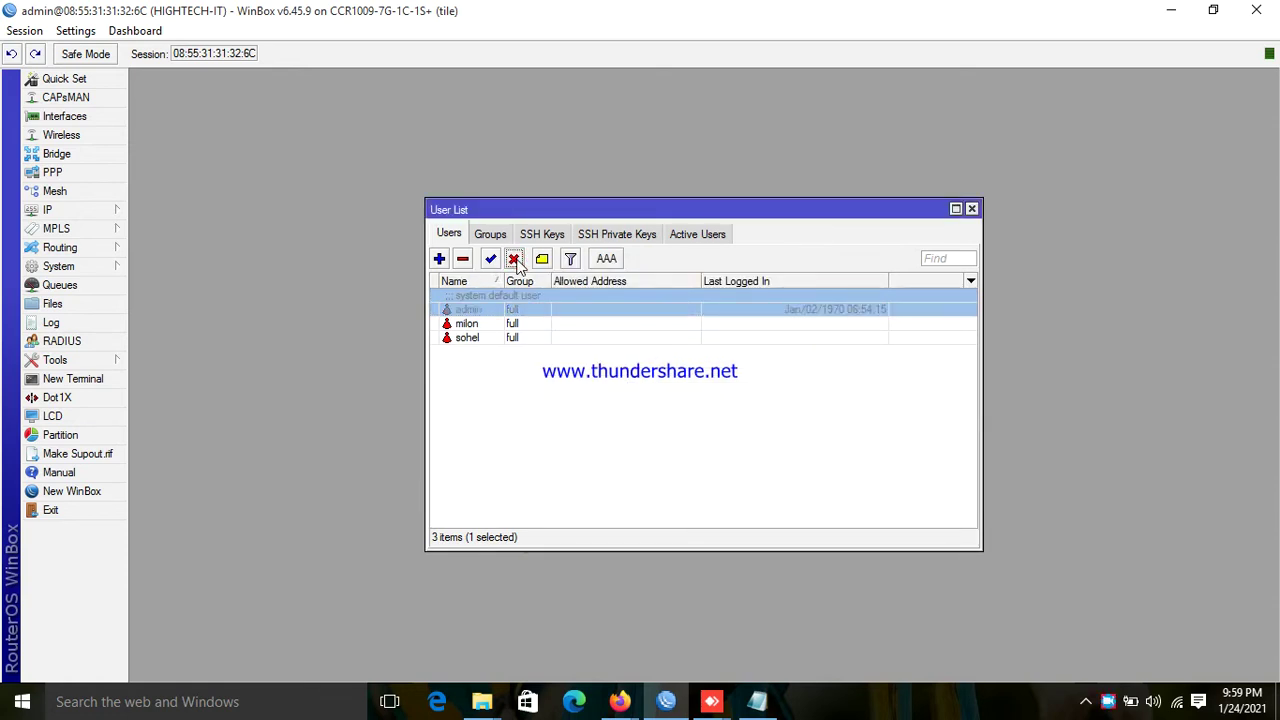
Log in to the HIGHTECH-IT router from a new WinBox window as the new user.
left_click(58, 492)
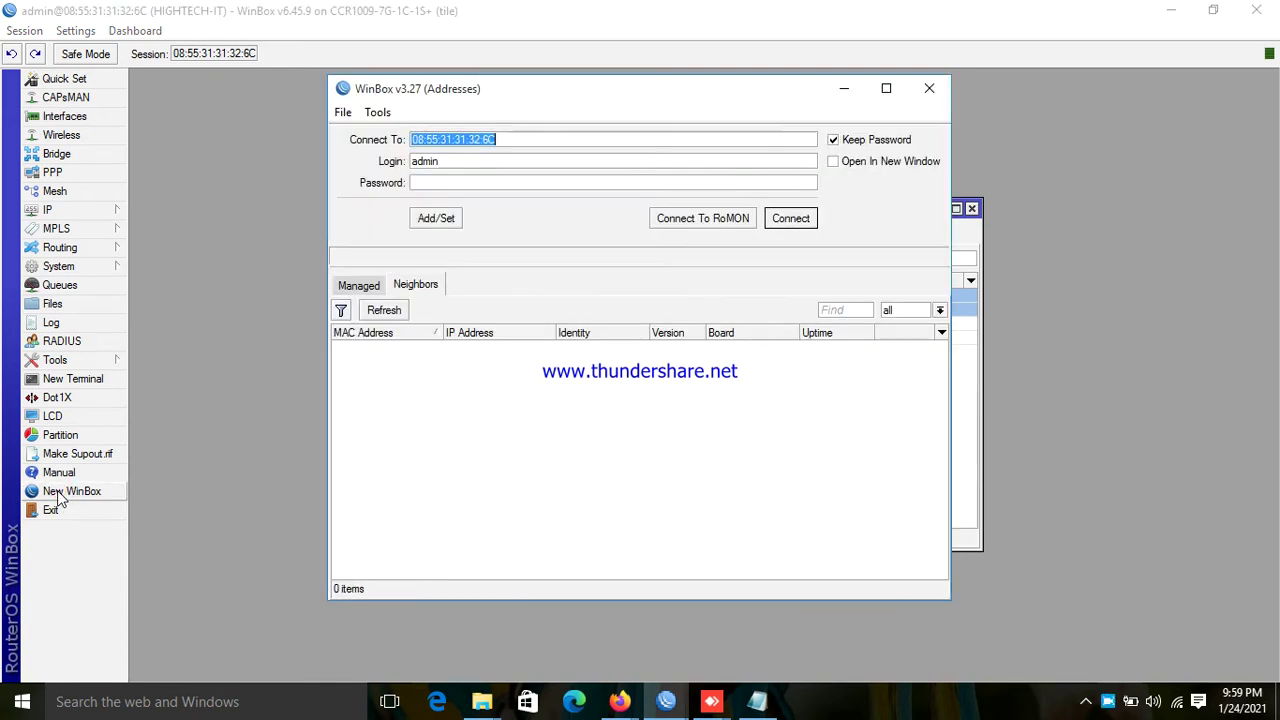
left_click(386, 311)
left_click(384, 311)
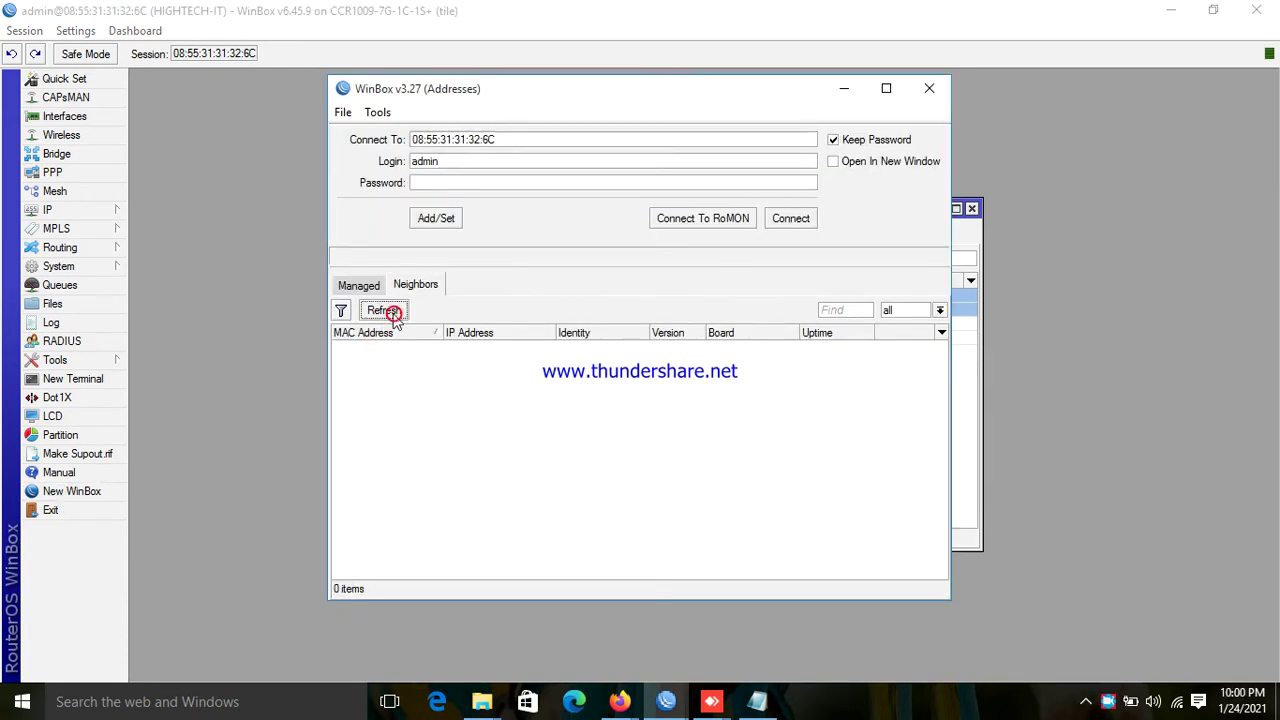
left_click(382, 348)
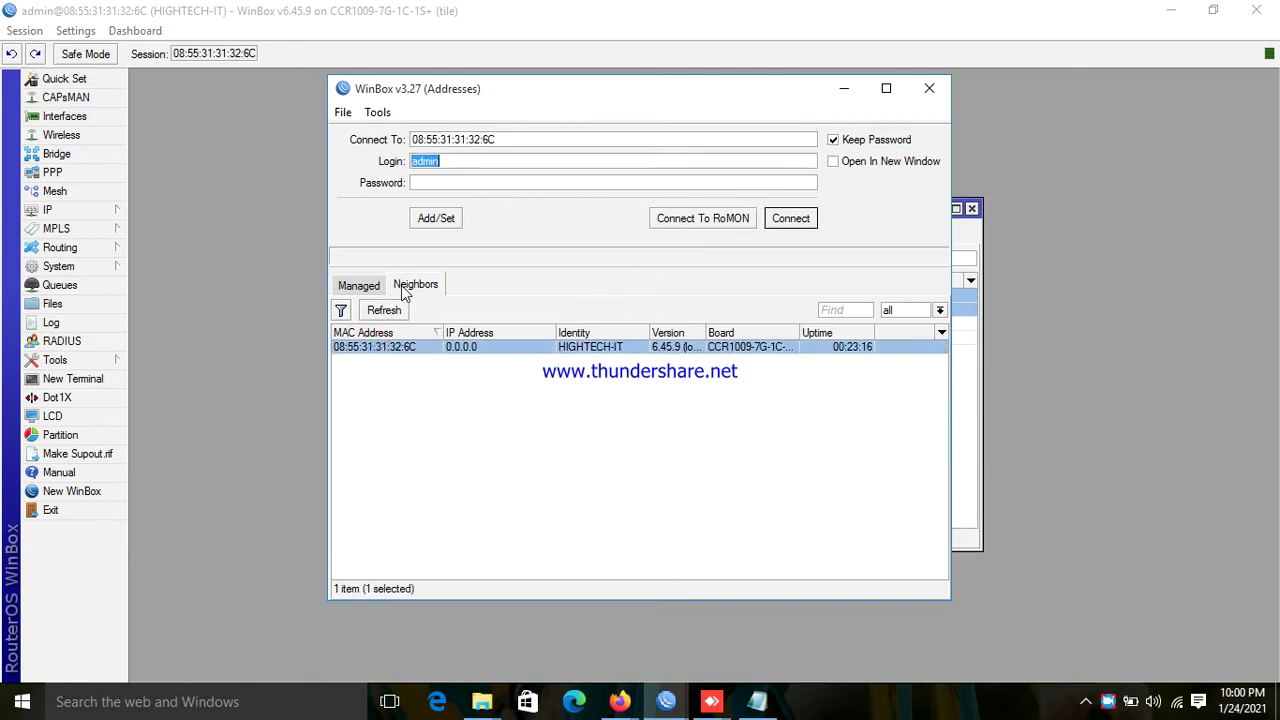
type("sohel")
key("Tab")
key("Return")
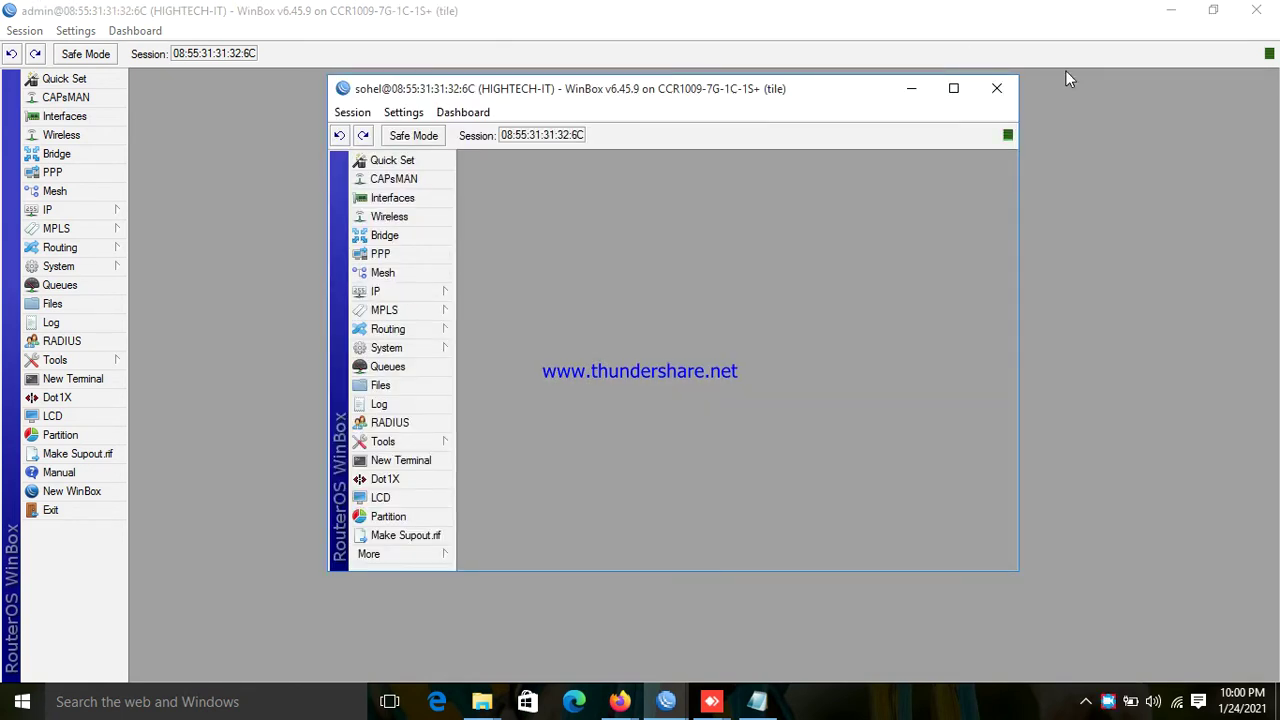
Close the original admin session and maximize the new user's session window.
left_click(1256, 10)
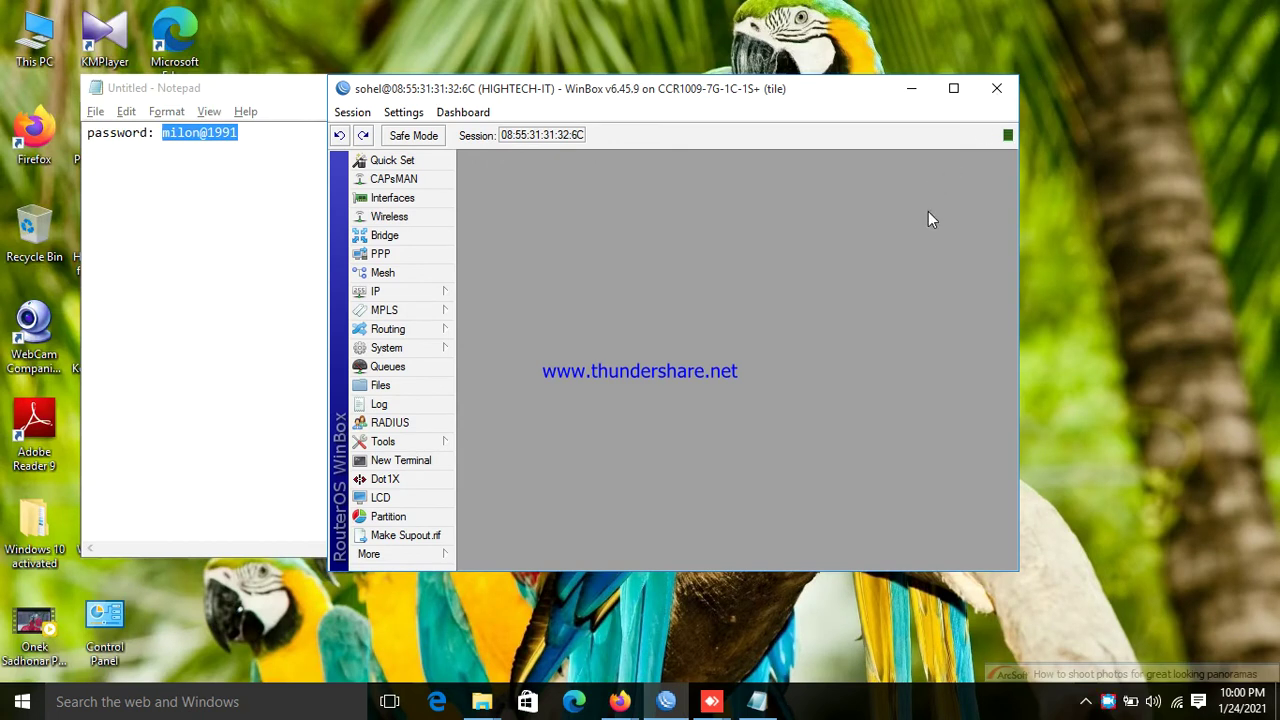
left_click(911, 89)
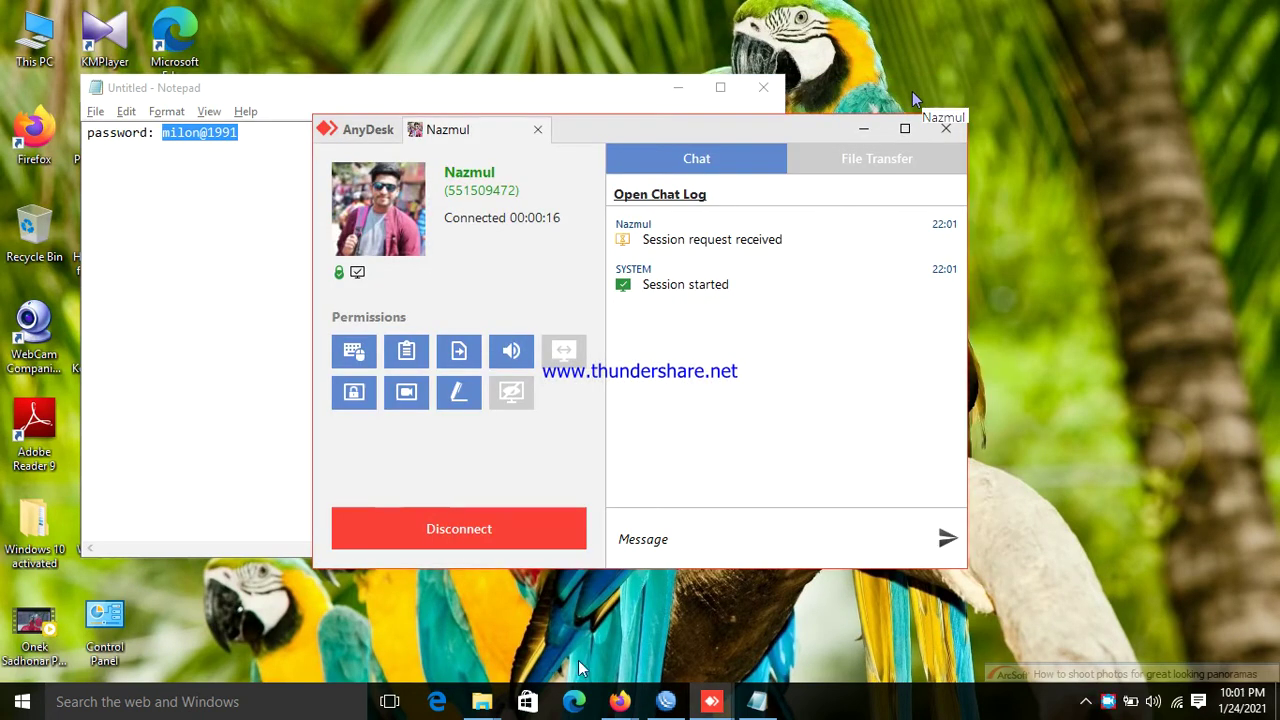
left_click(665, 705)
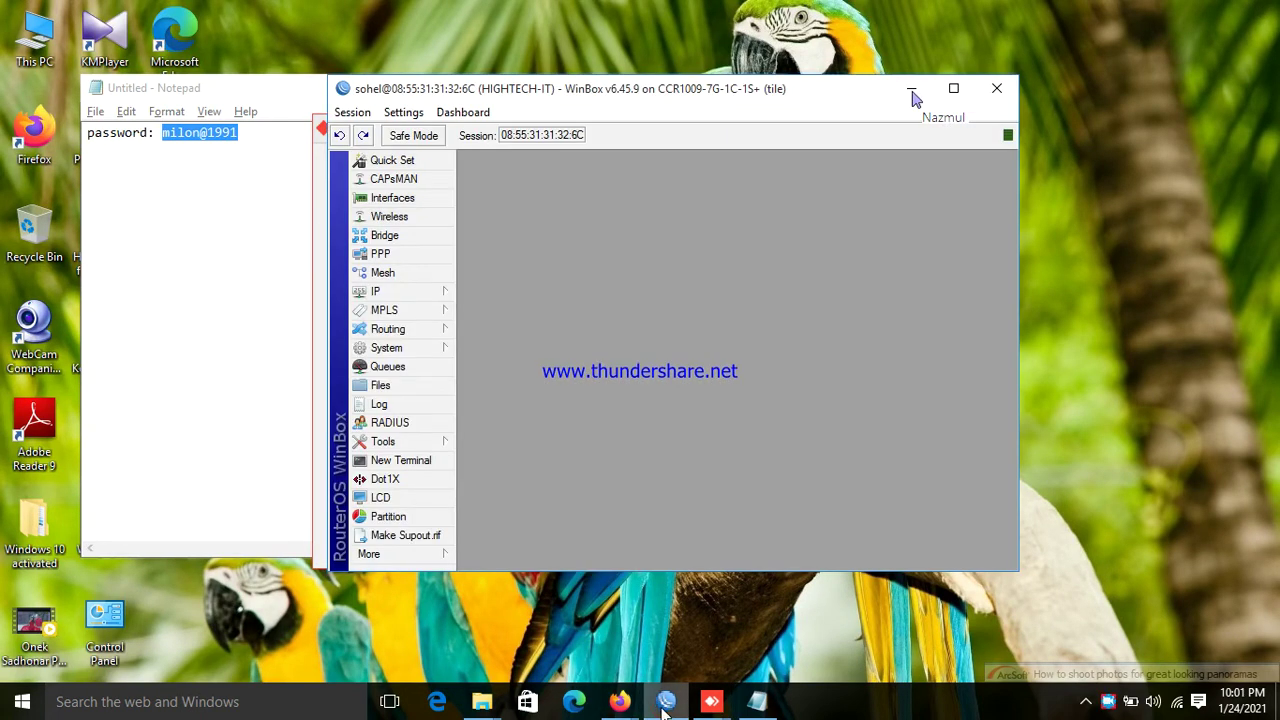
left_click(951, 88)
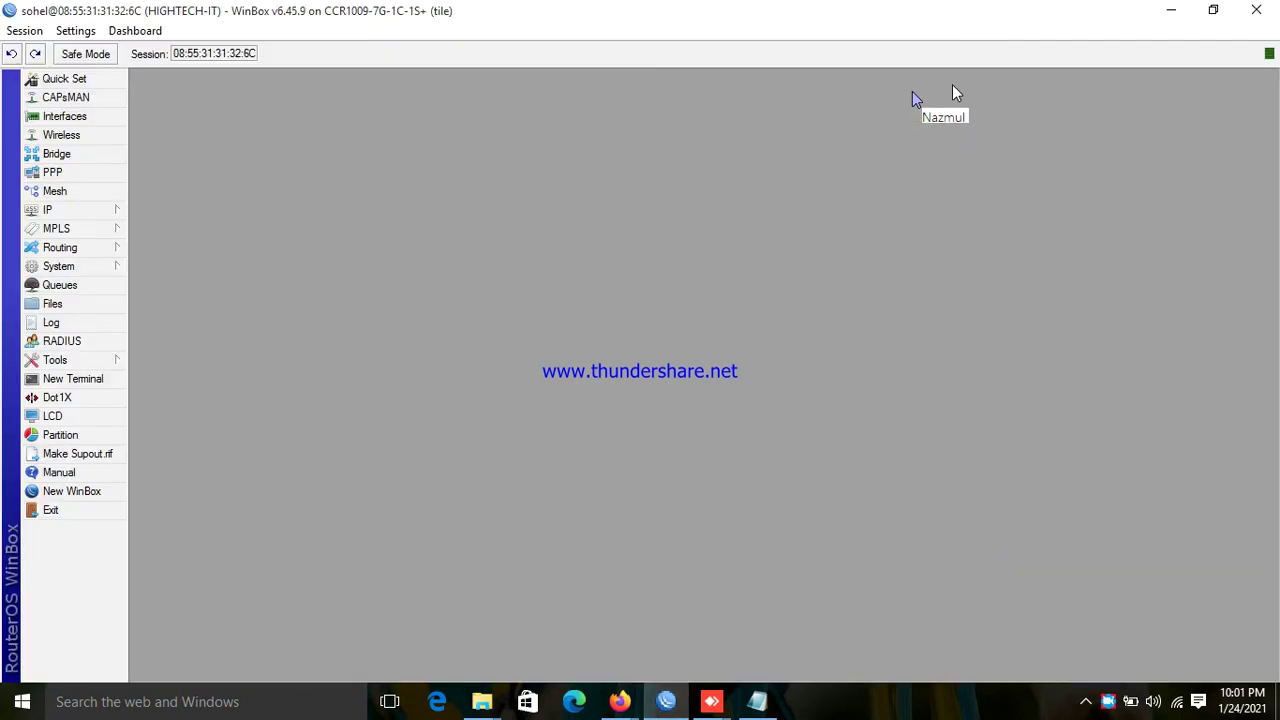
In IP > Services, disable ftp, ssh and telnet while keeping api, api-ssl, winbox and www enabled.
left_click(52, 213)
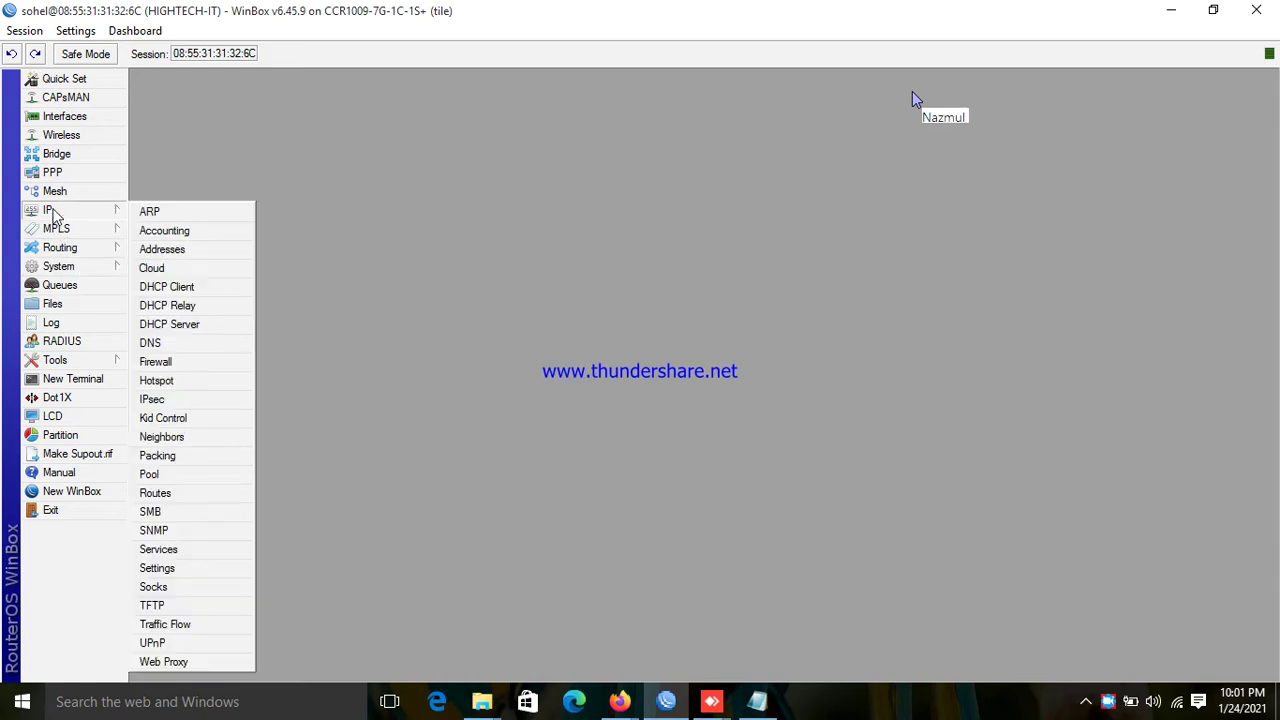
left_click(166, 552)
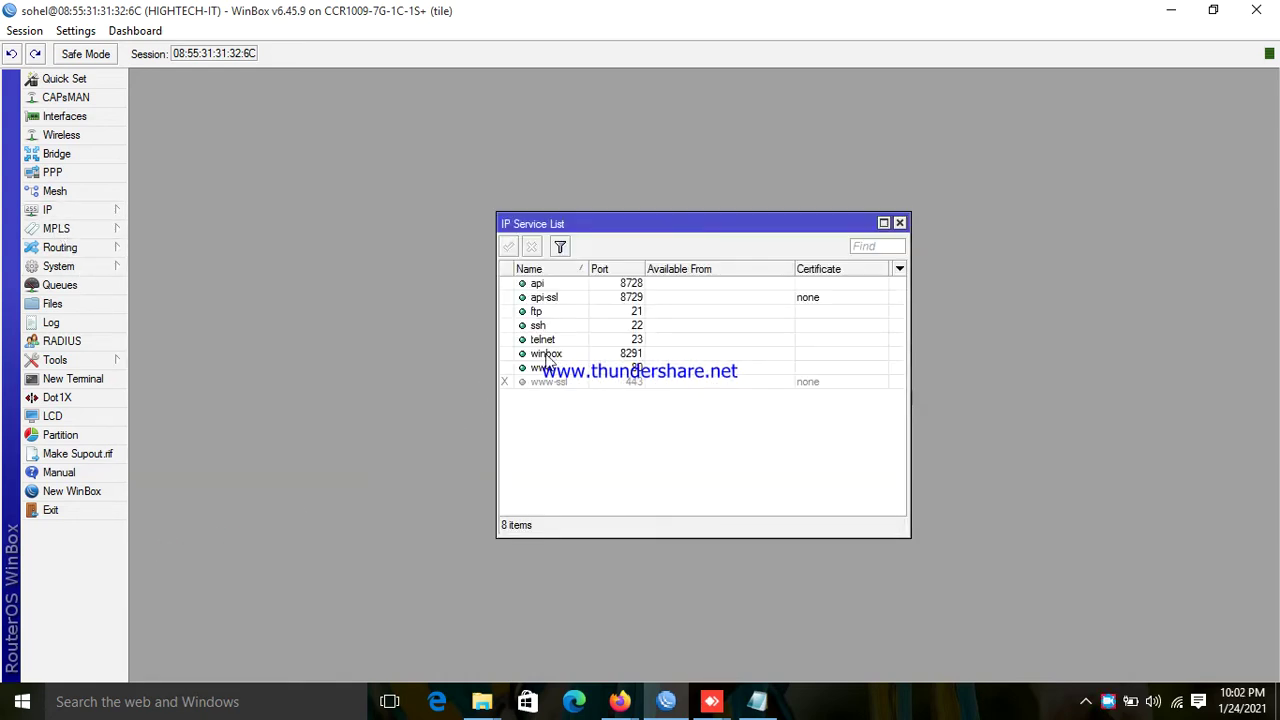
key("ctrl+a")
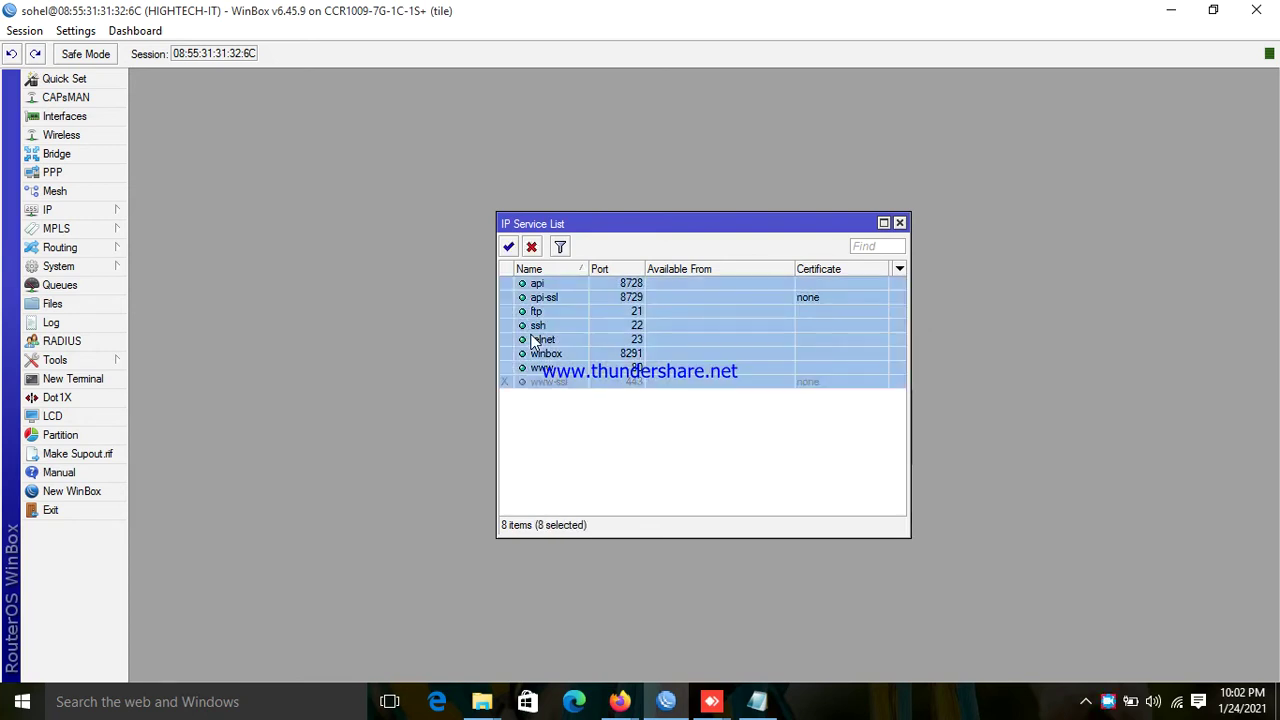
left_click(558, 366, "ctrl")
left_click(556, 354, "ctrl")
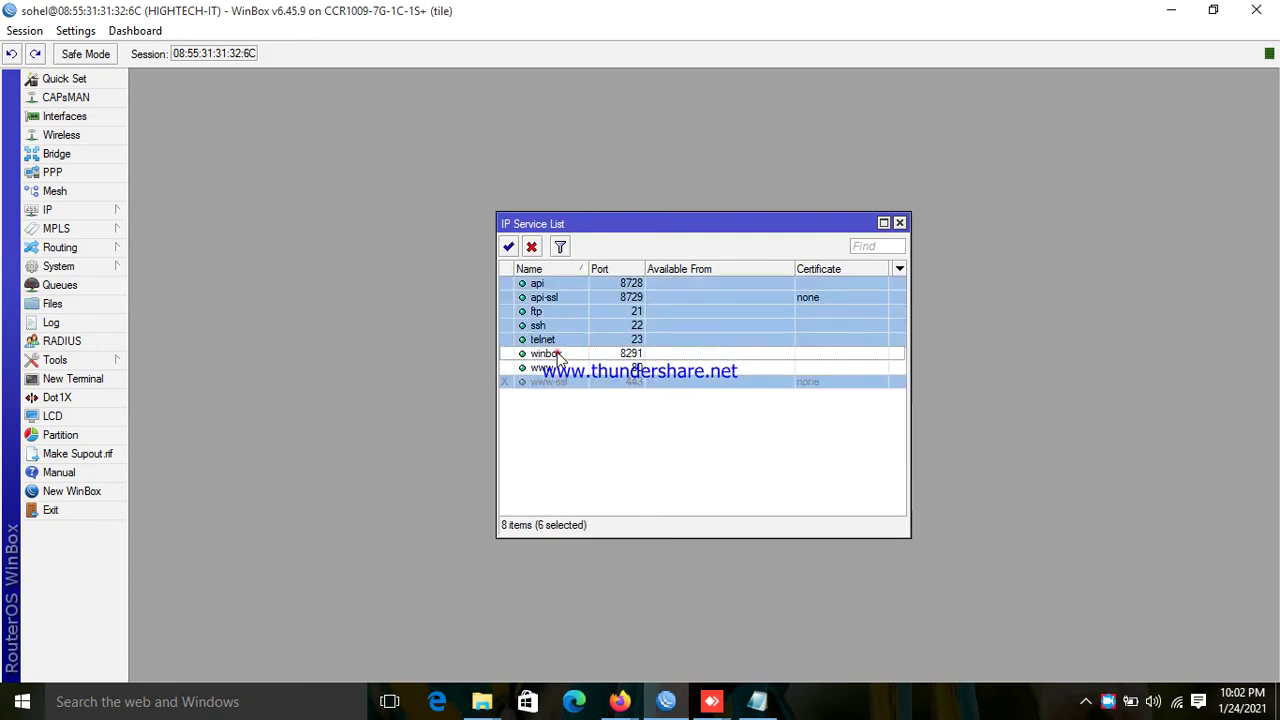
left_click(552, 283, "ctrl")
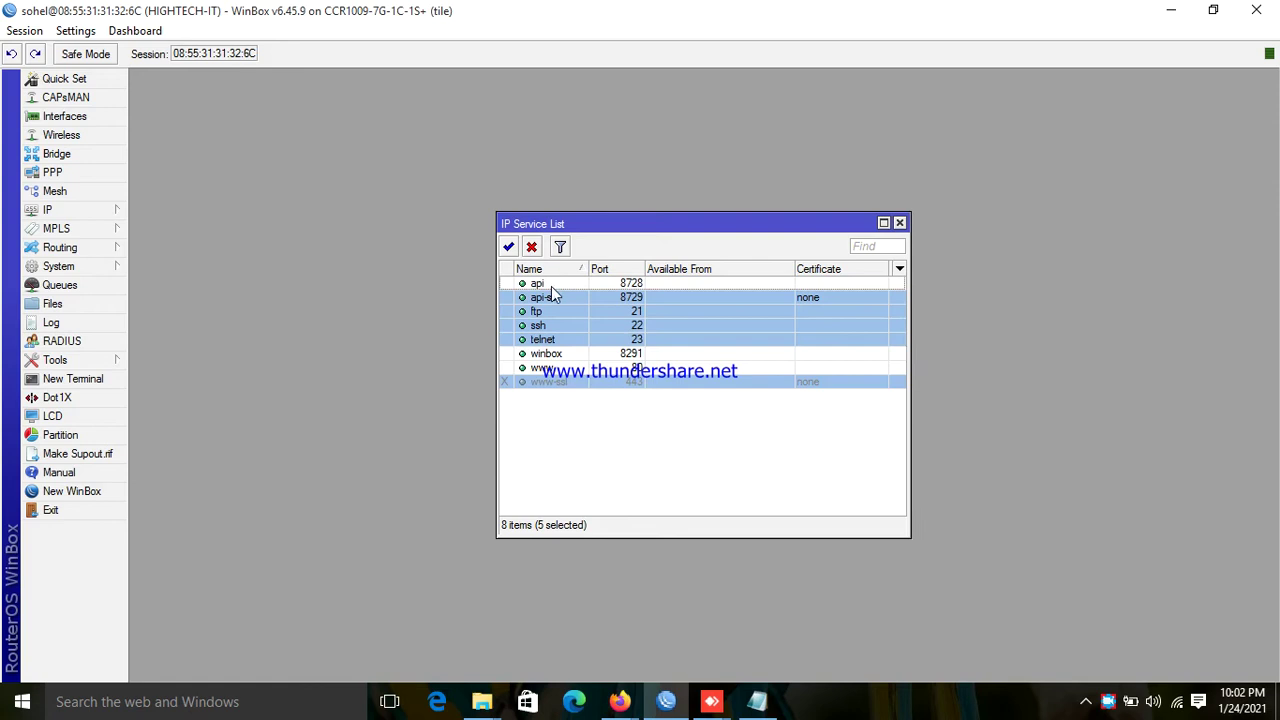
left_click(556, 295, "ctrl")
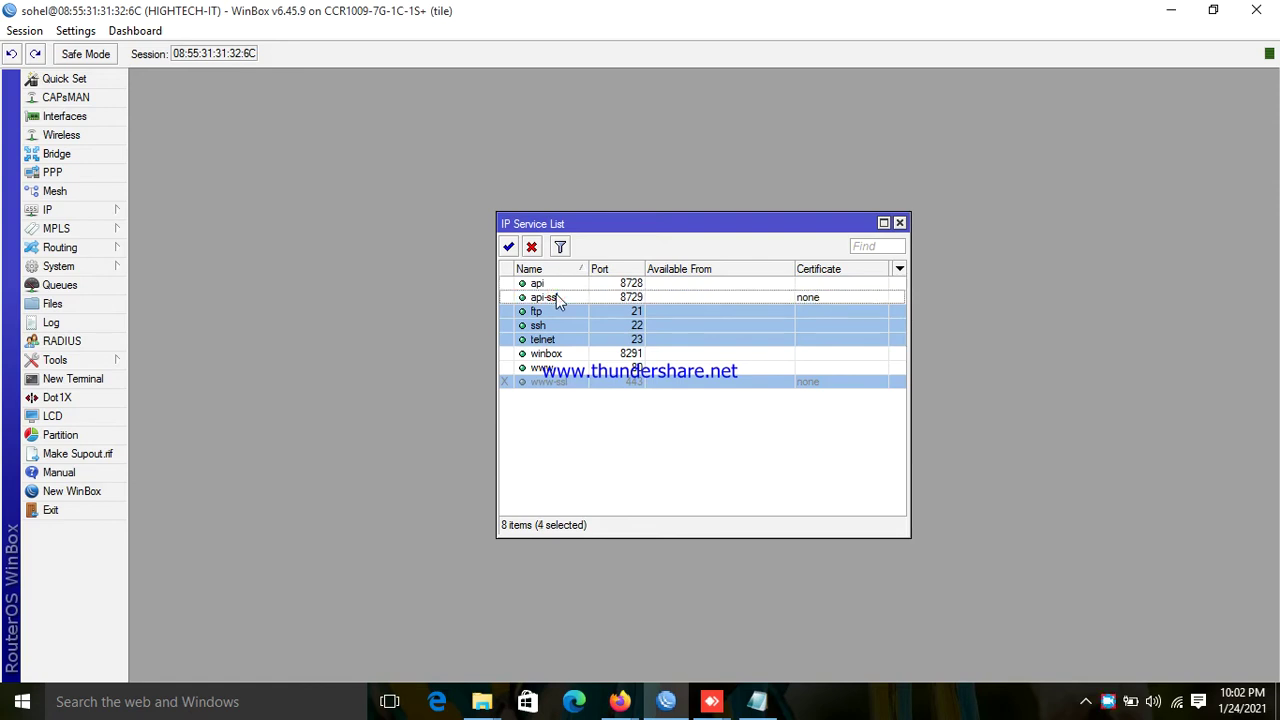
left_click(531, 247)
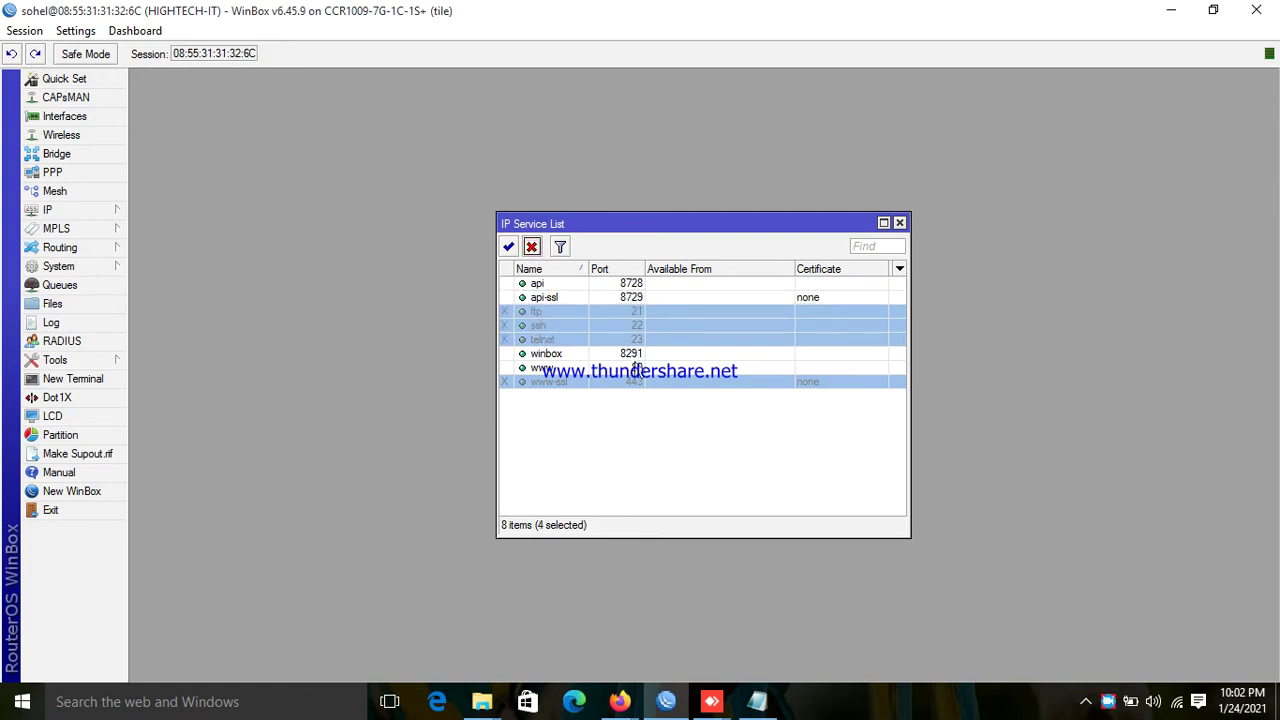
double_click(620, 353)
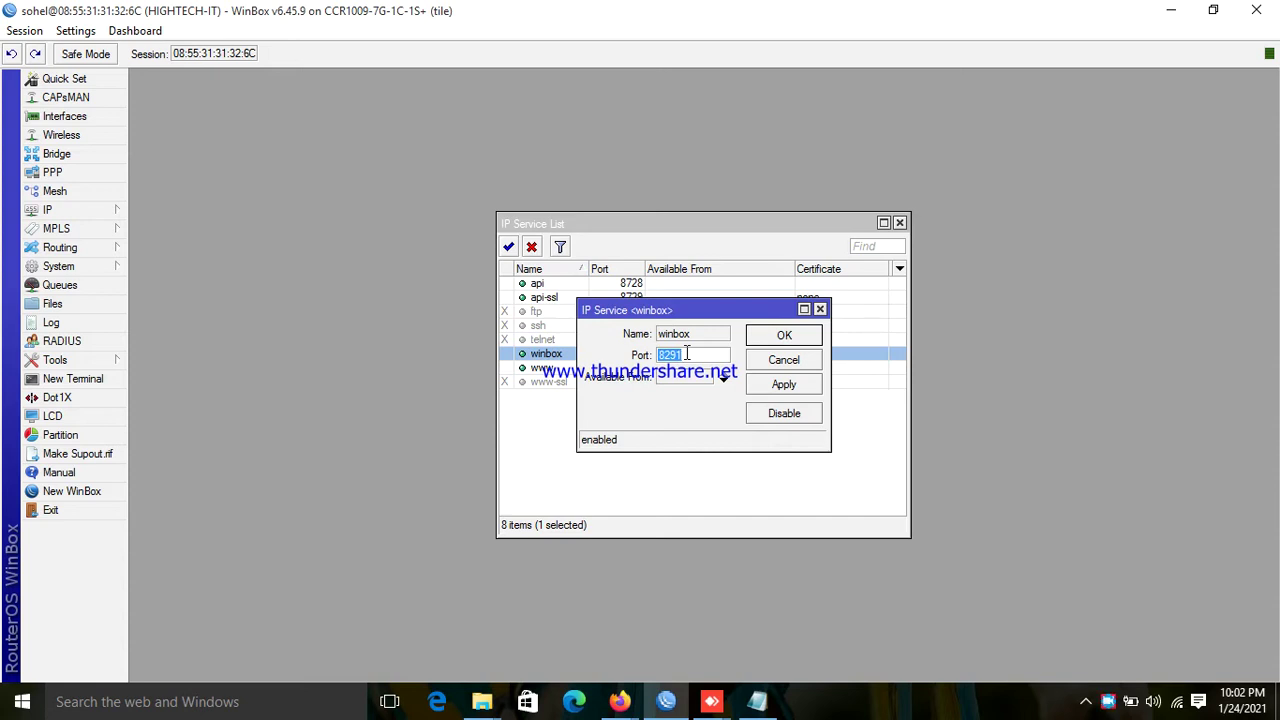
Change the winbox service port to 1790 and apply it.
type("1790")
left_click(788, 386)
left_click_drag(690, 353, 634, 358)
Record 'winbox port: 1790' in Notepad and begin a 'www port' line.
left_click(758, 700)
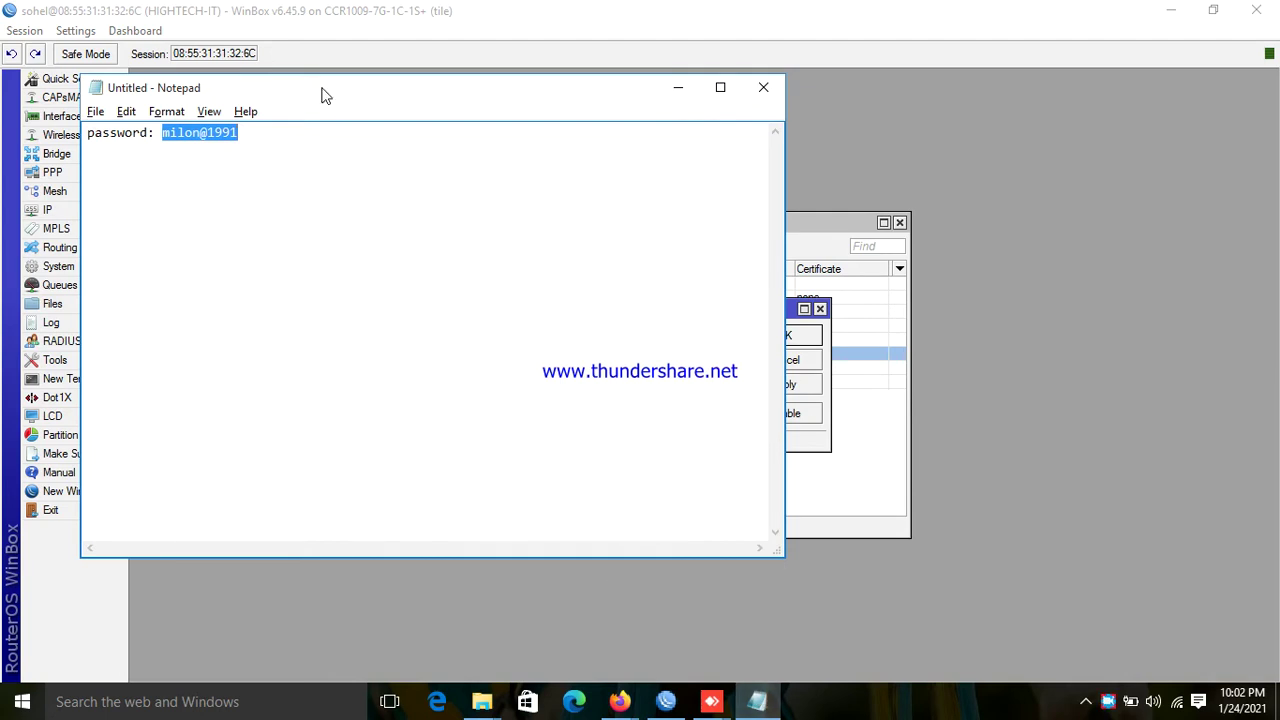
left_click(295, 138)
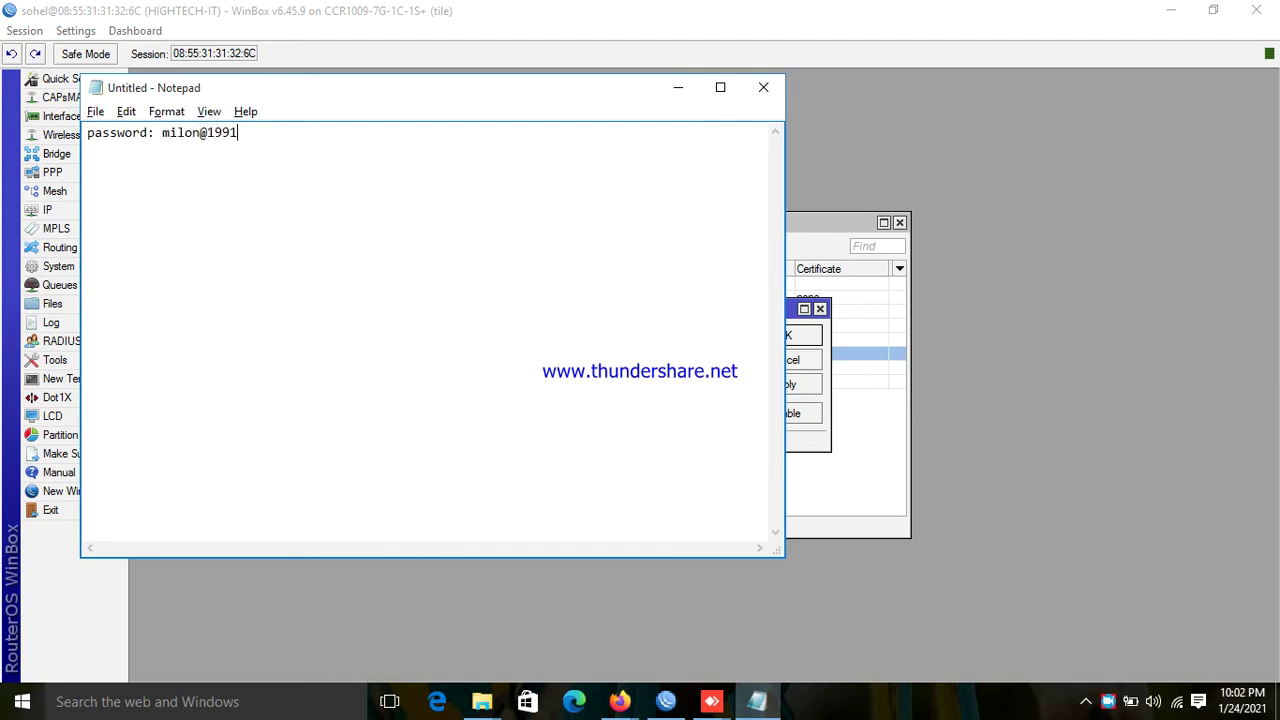
key("Return")
type("servi")
key("BackSpace")
key("BackSpace")
key("BackSpace")
key("BackSpace")
key("BackSpace")
type("winbox port: 1790")
key("Return")
type("www port")
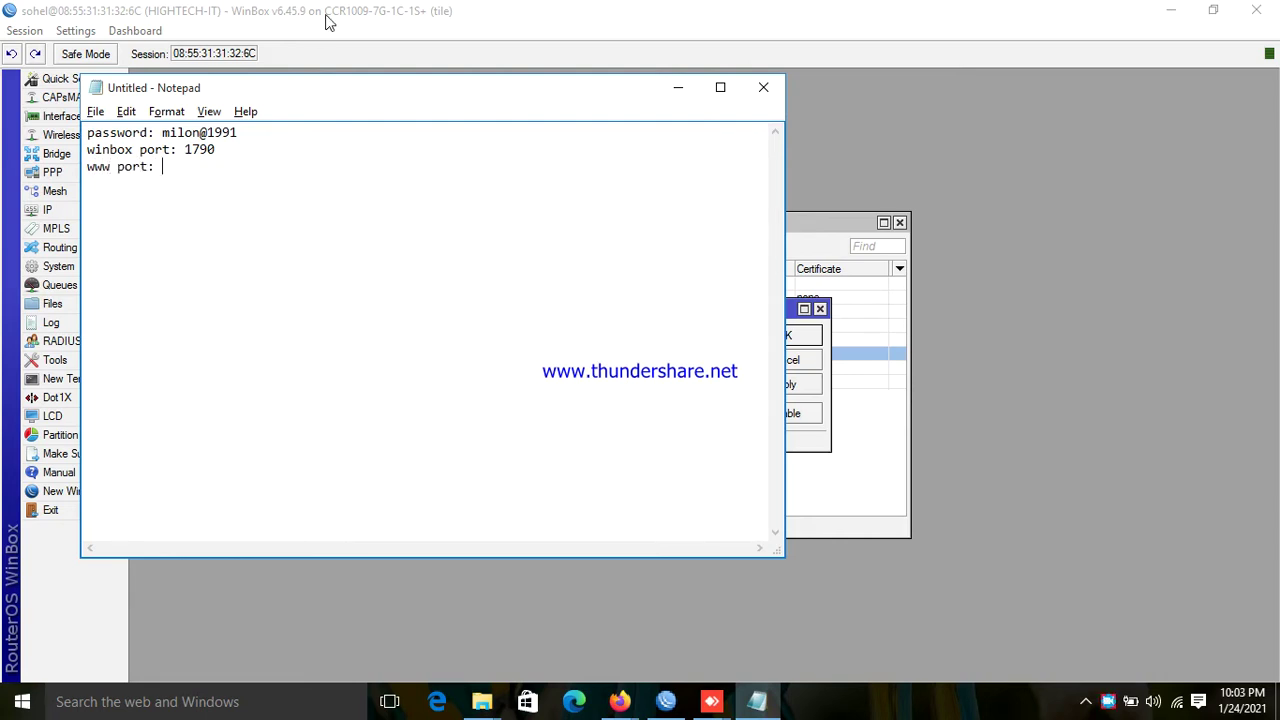
left_click(838, 458)
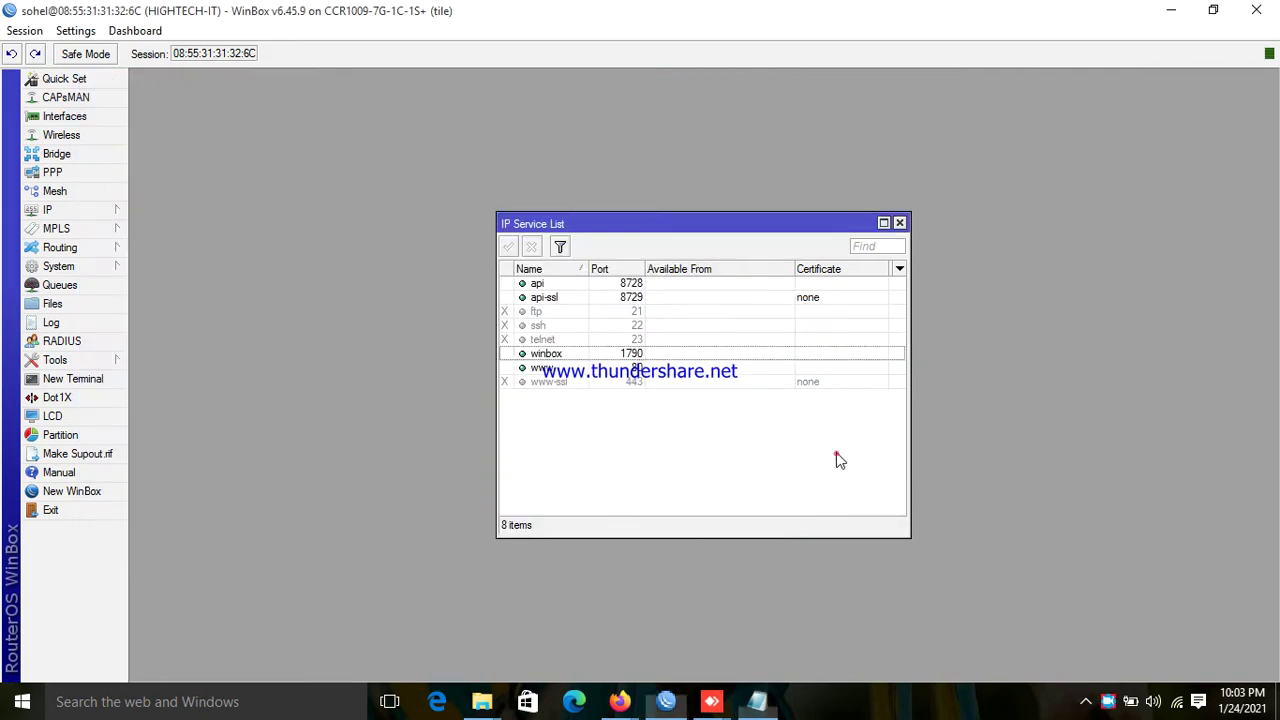
Change the www service port to 85, apply it, and note it in Notepad.
double_click(633, 368)
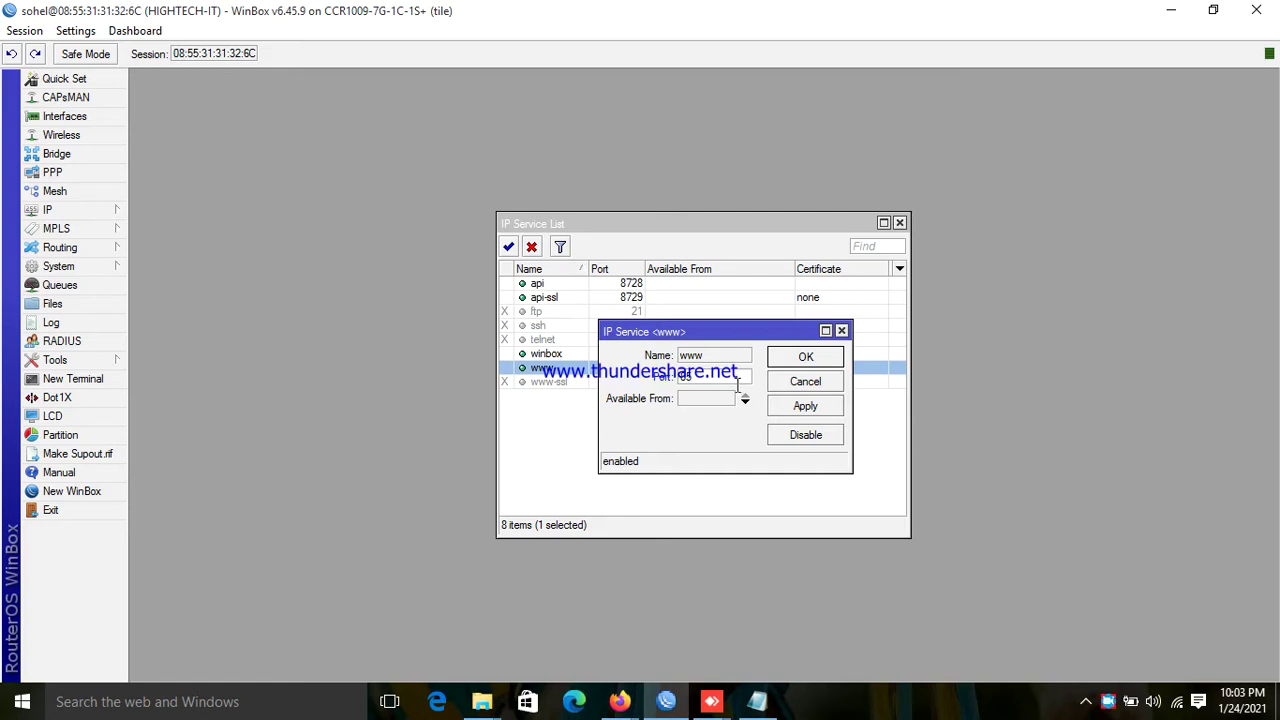
left_click(805, 410)
left_click(806, 357)
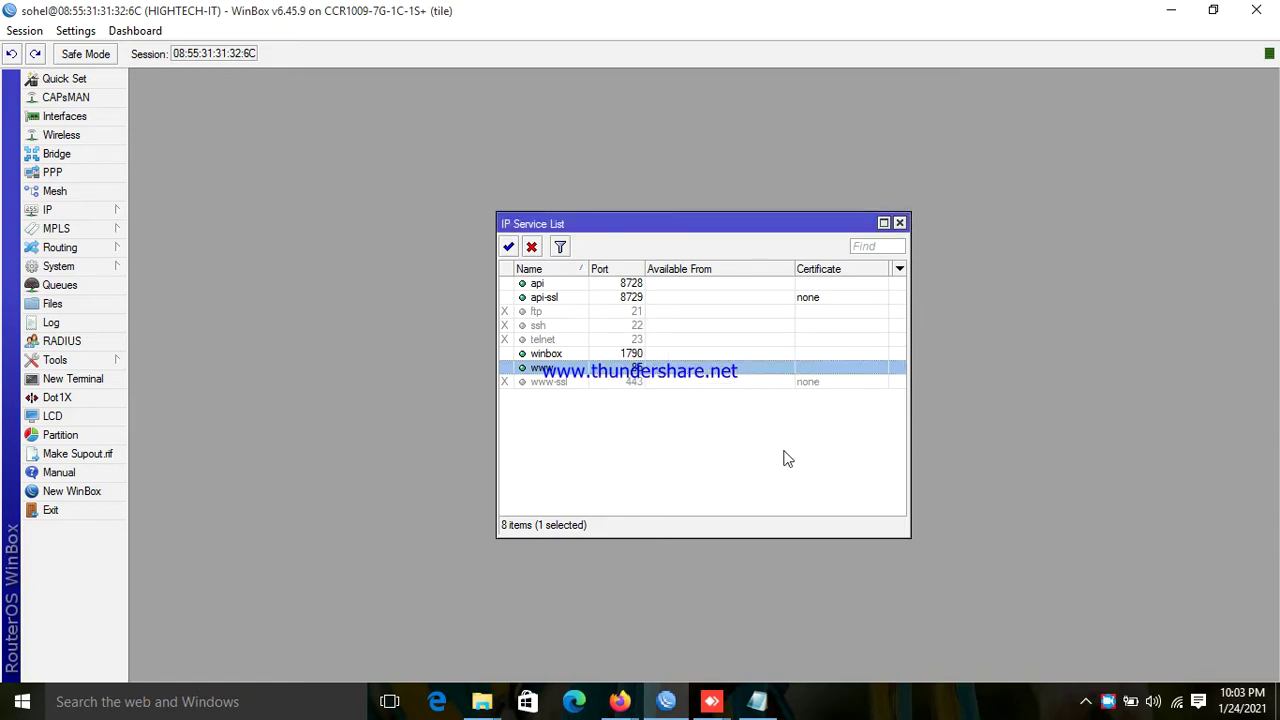
left_click(757, 702)
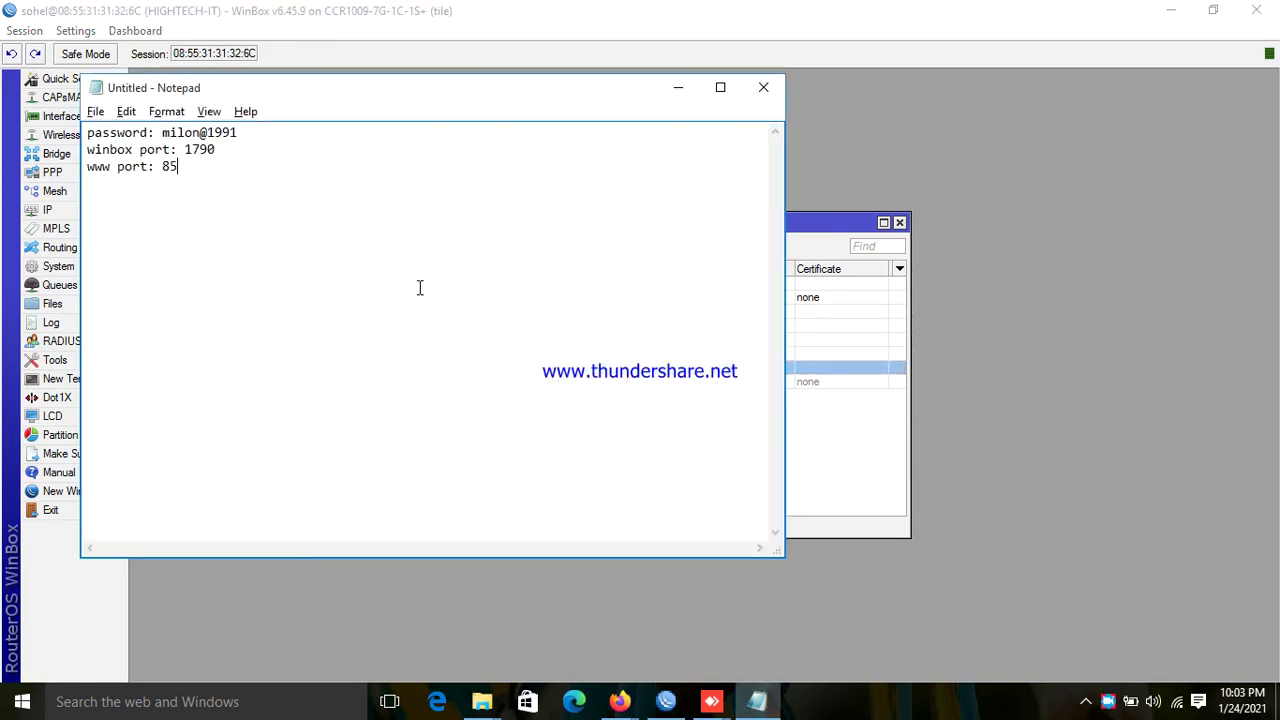
left_click(836, 465)
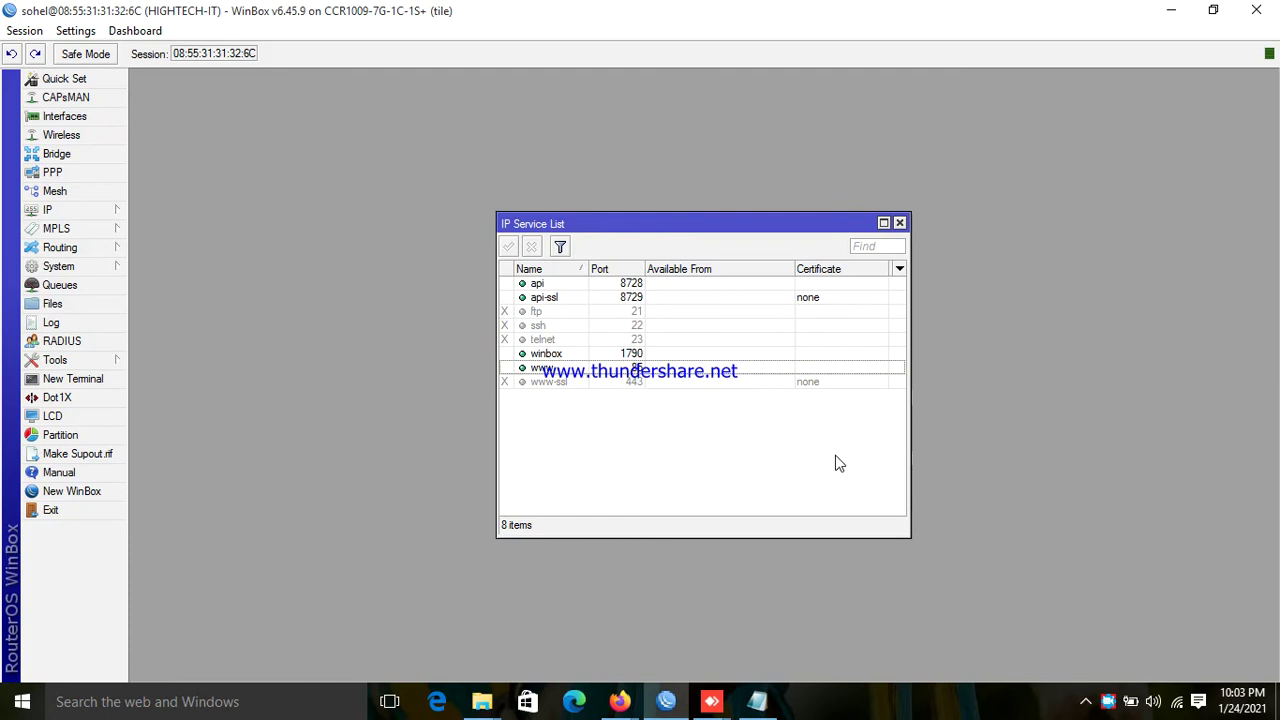
left_click(49, 213)
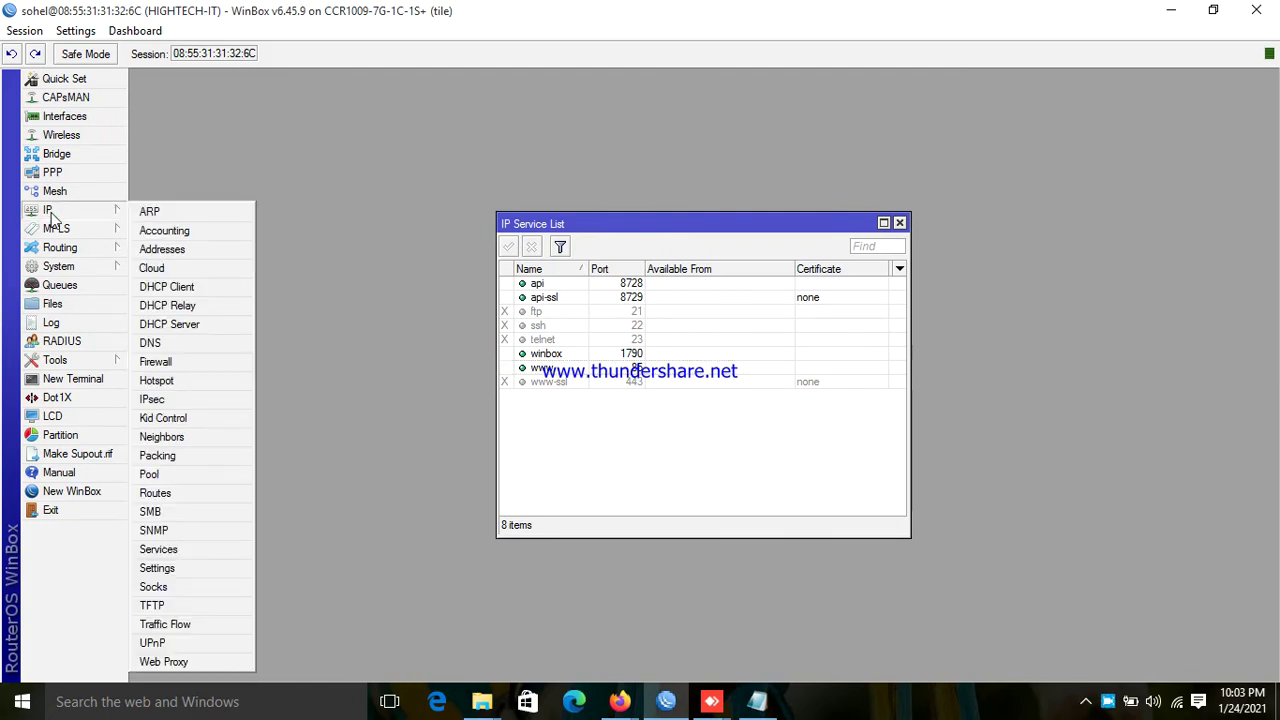
In IP Pool, add a pool named '3mbps' with range 10.0.3.10-10.0.3.254.
left_click(160, 474)
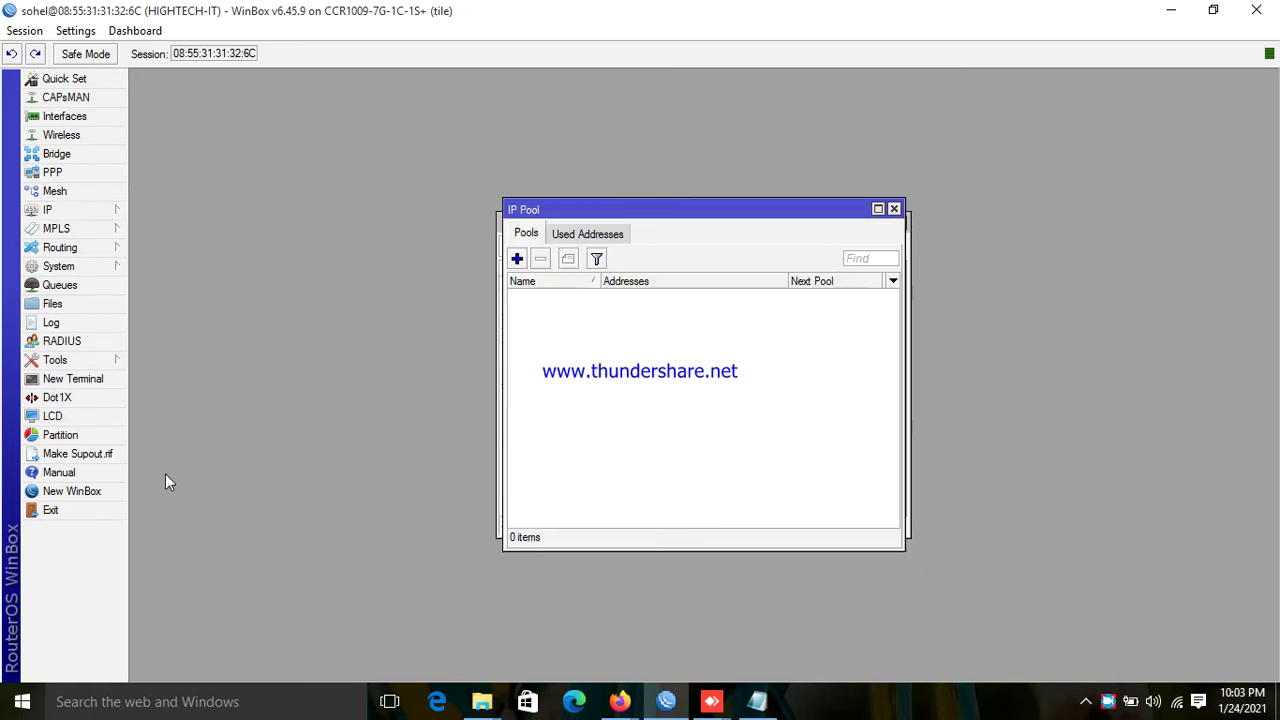
left_click(519, 258)
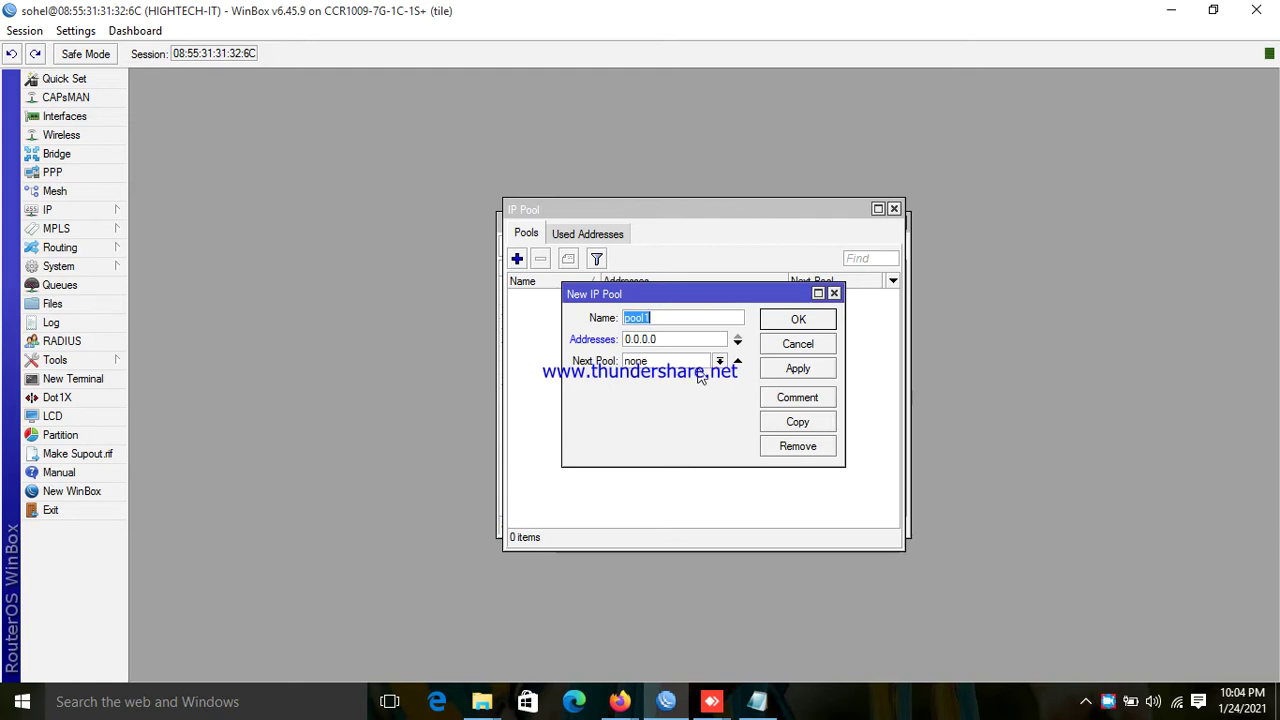
type("3")
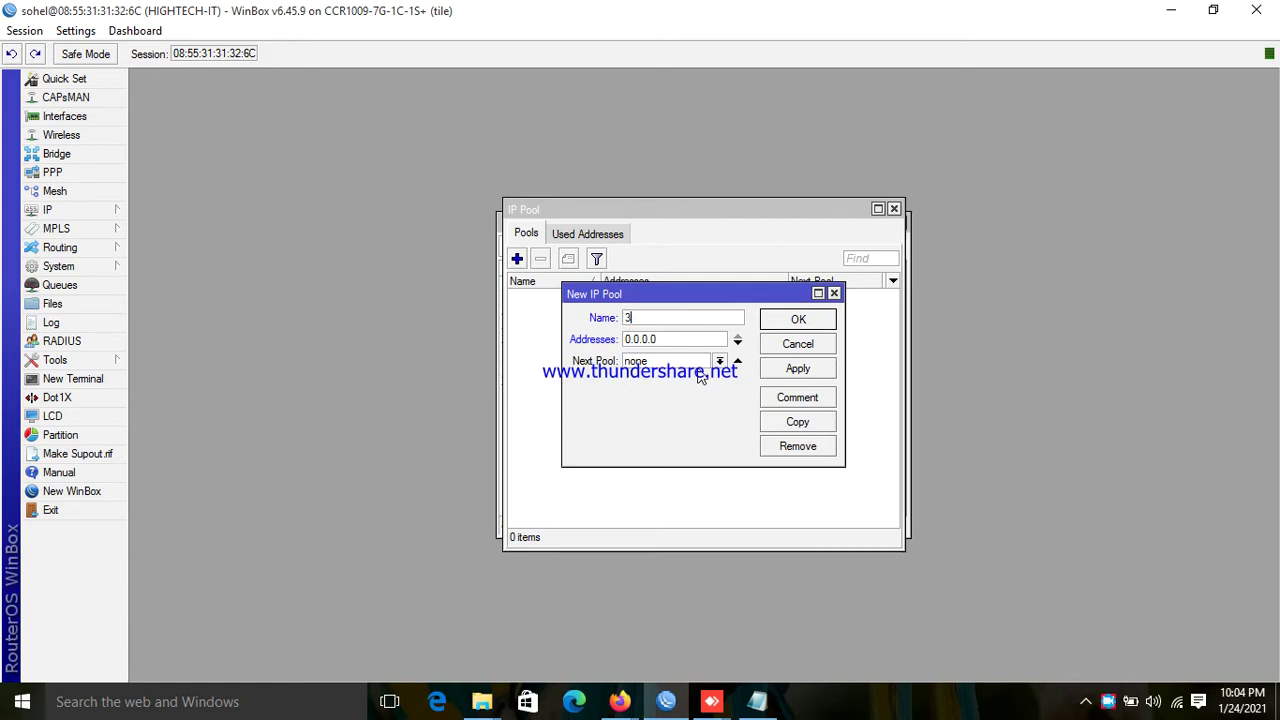
type("mbps")
double_click(668, 342)
type("10.0")
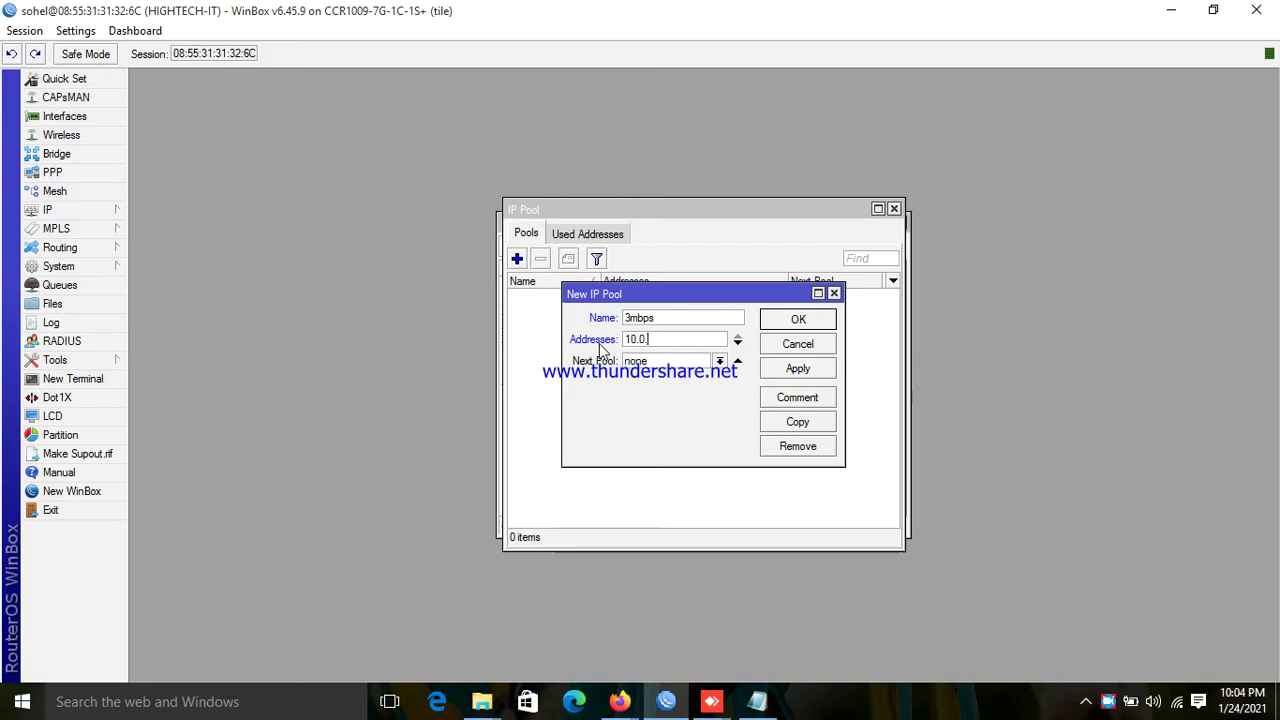
type(".3.")
key("BackSpace")
key("BackSpace")
type("10-")
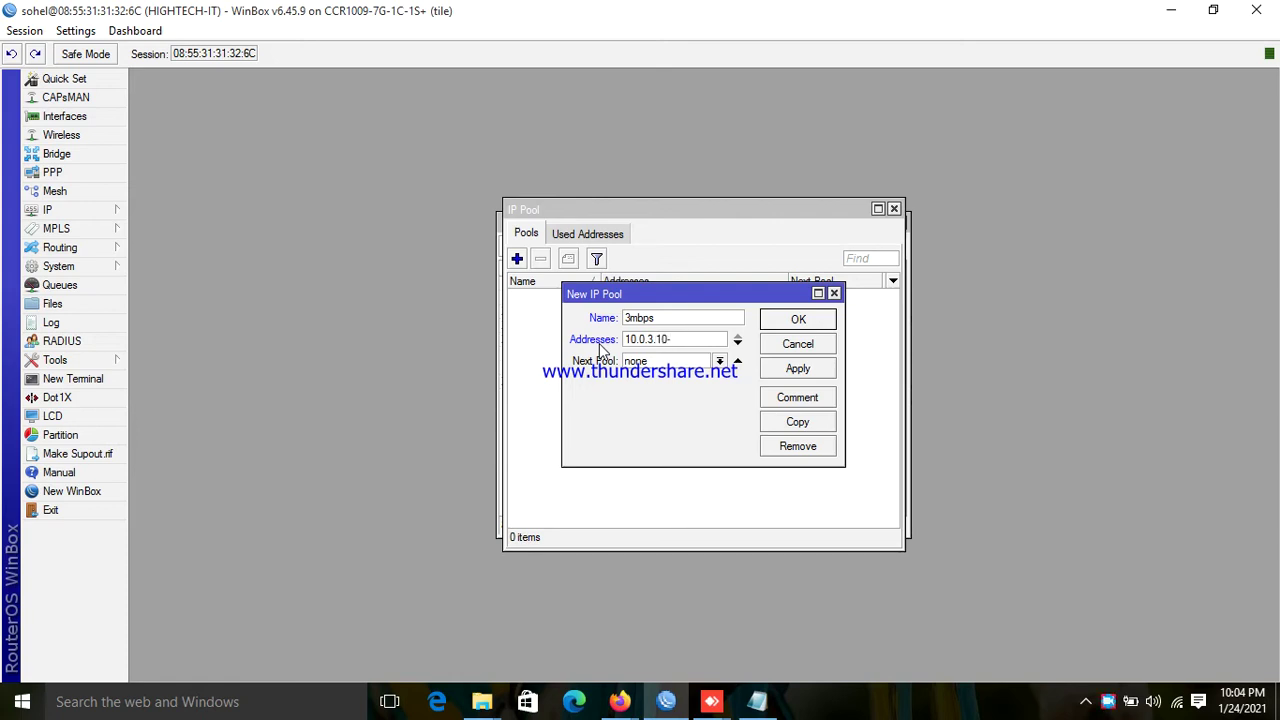
type("10.0.3.")
type("254")
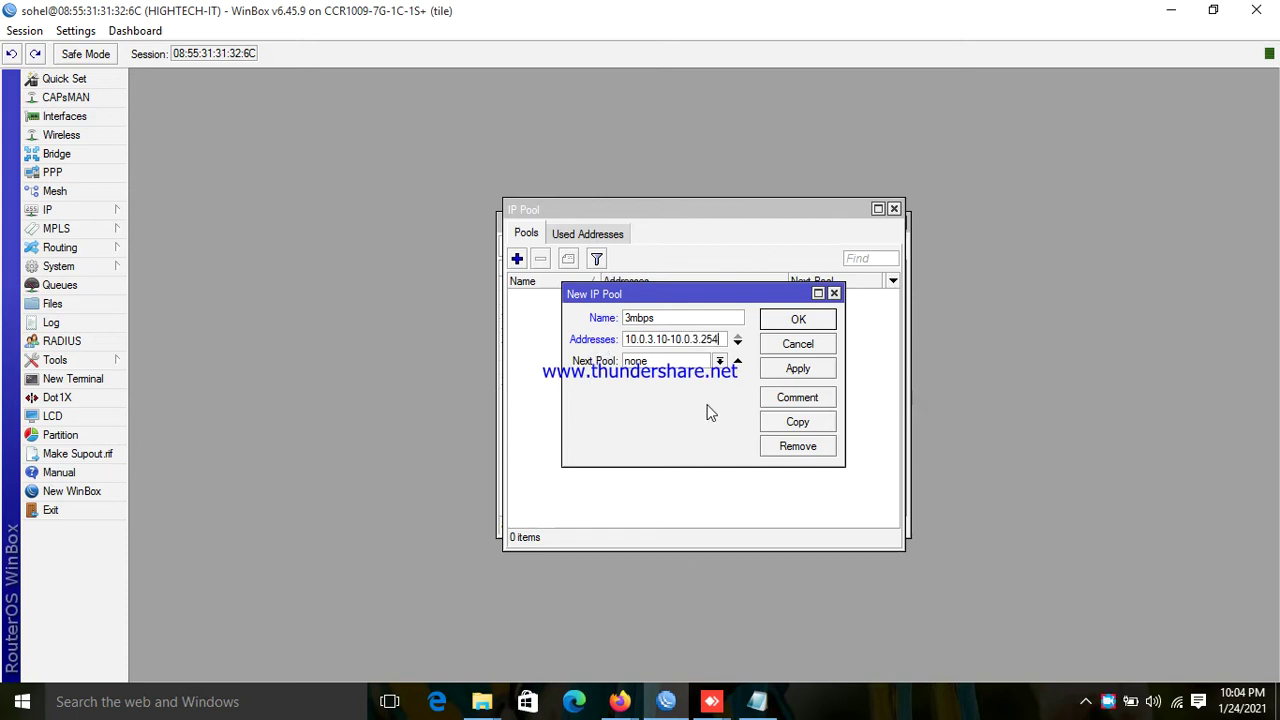
left_click(806, 369)
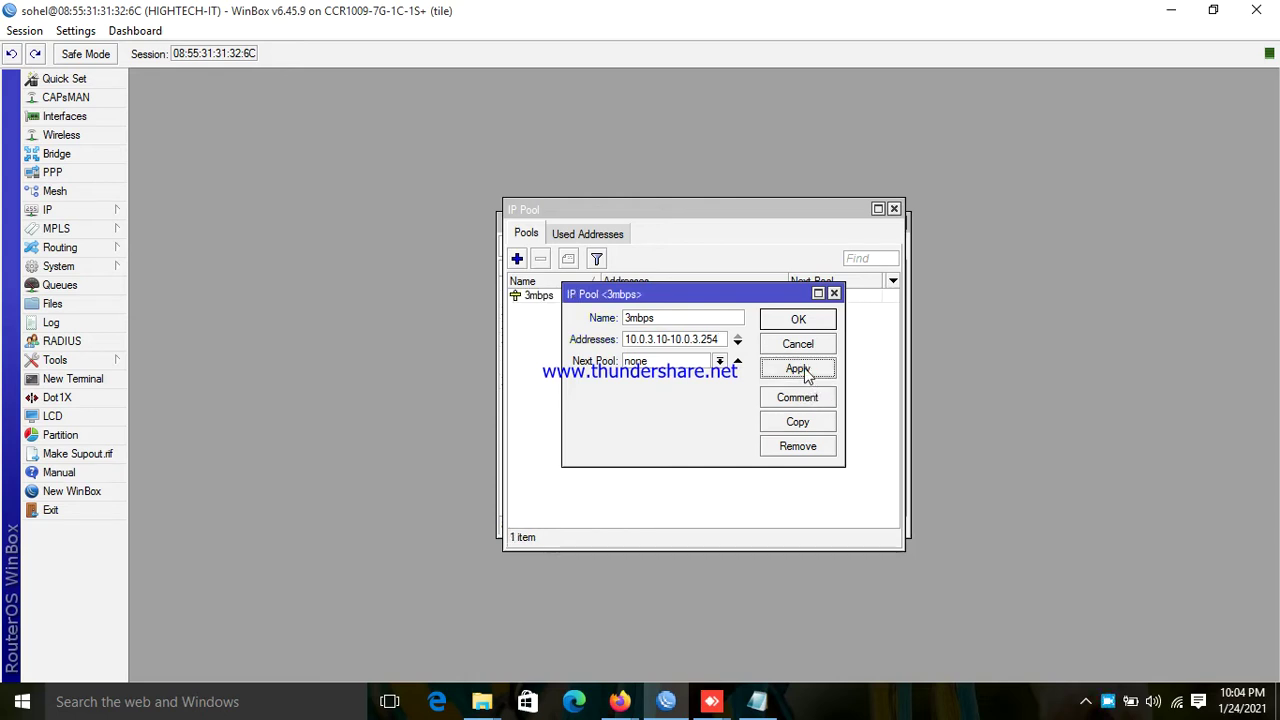
Copy the 3mbps pool as '5mbps' with range 10.0.5.10-10.0.5.254.
left_click(800, 426)
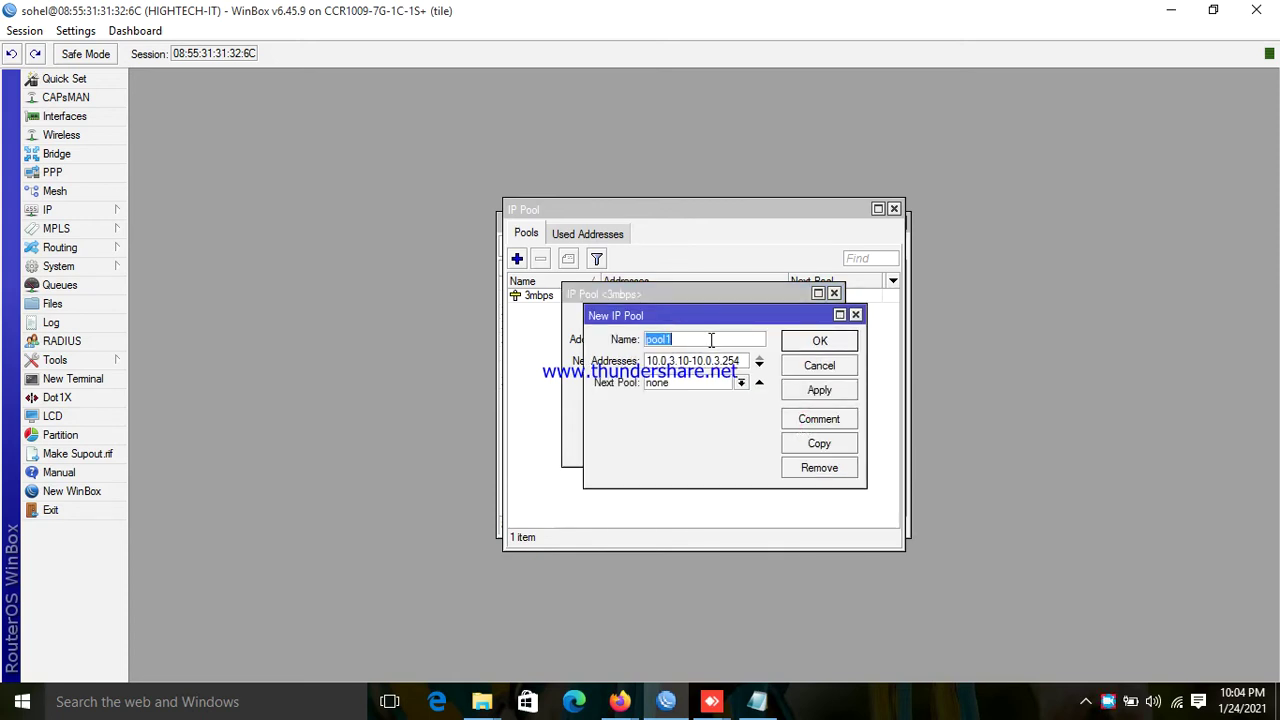
type("5")
left_click(674, 359)
key("BackSpace")
type("5")
key("Right")
key("Right")
key("Right")
key("Right")
key("Right")
key("Right")
key("Right")
key("Right")
key("Right")
key("Right")
key("BackSpace")
type("5")
left_click(816, 390)
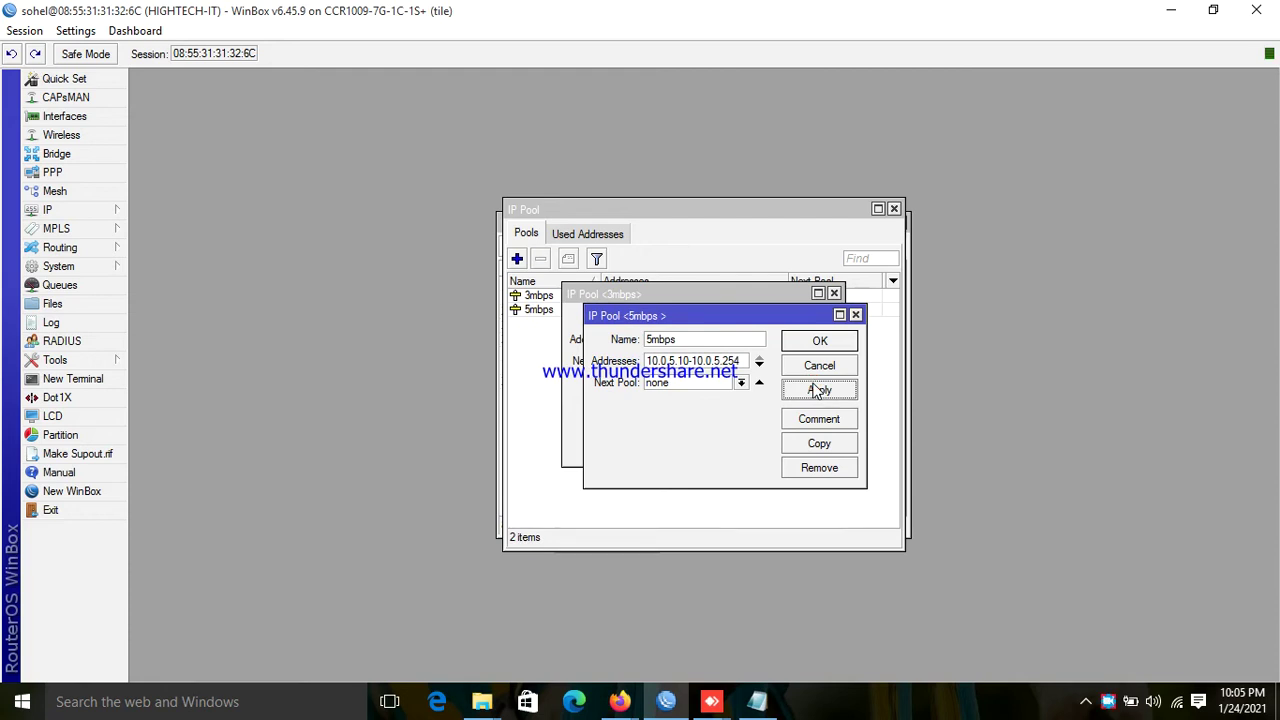
Copy the 5mbps pool as '10mbps' with range 10.0.10.10-10.0.10.254.
left_click(825, 443)
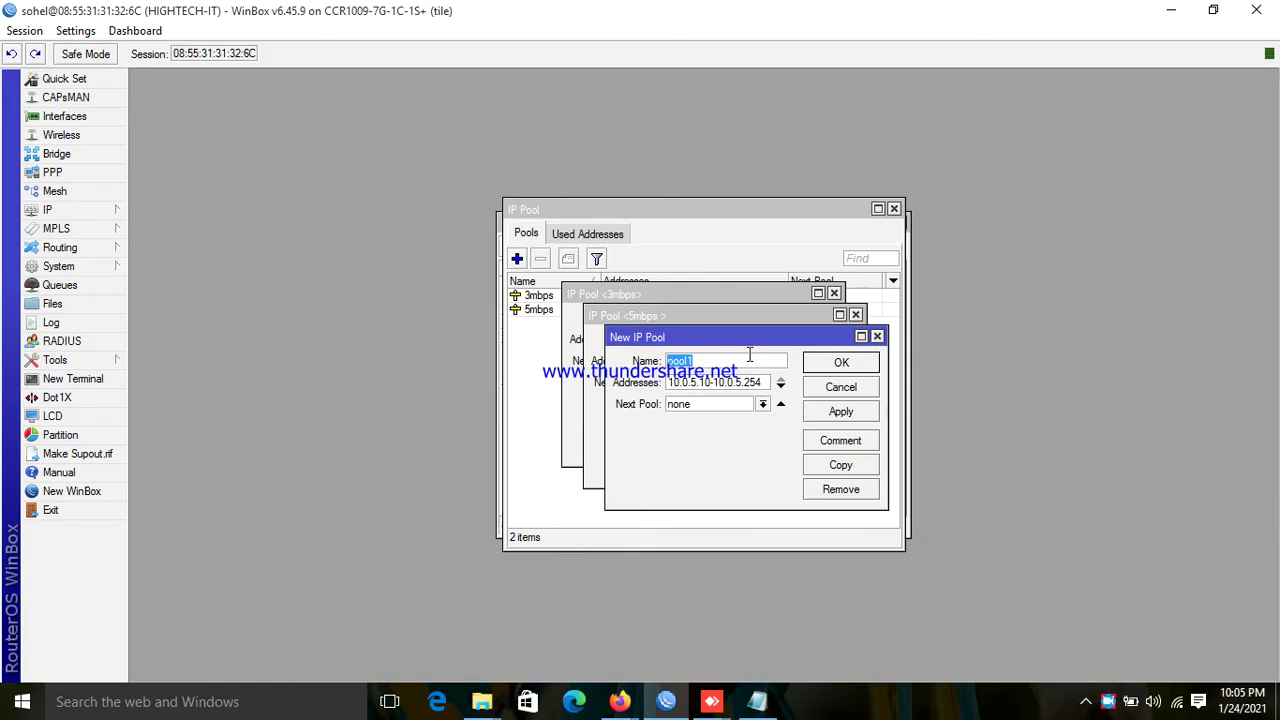
type("10mbps")
key("BackSpace")
type("10")
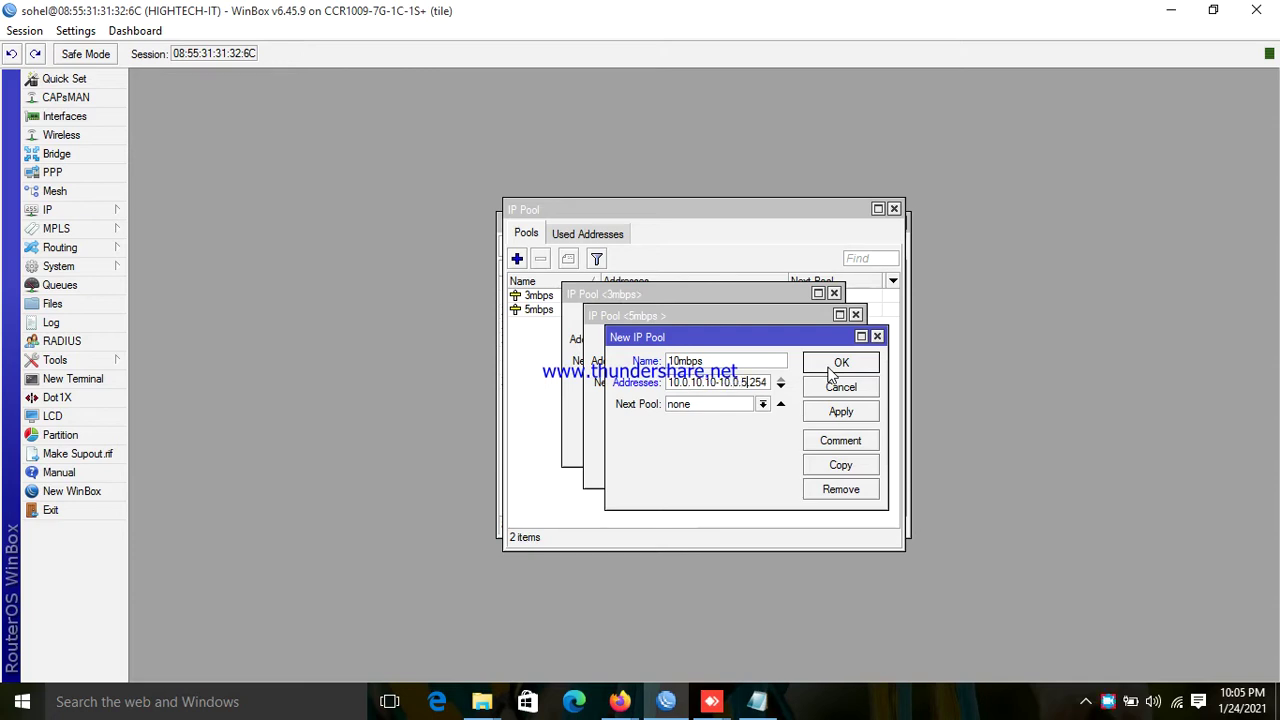
key("BackSpace")
type("10")
left_click(855, 418)
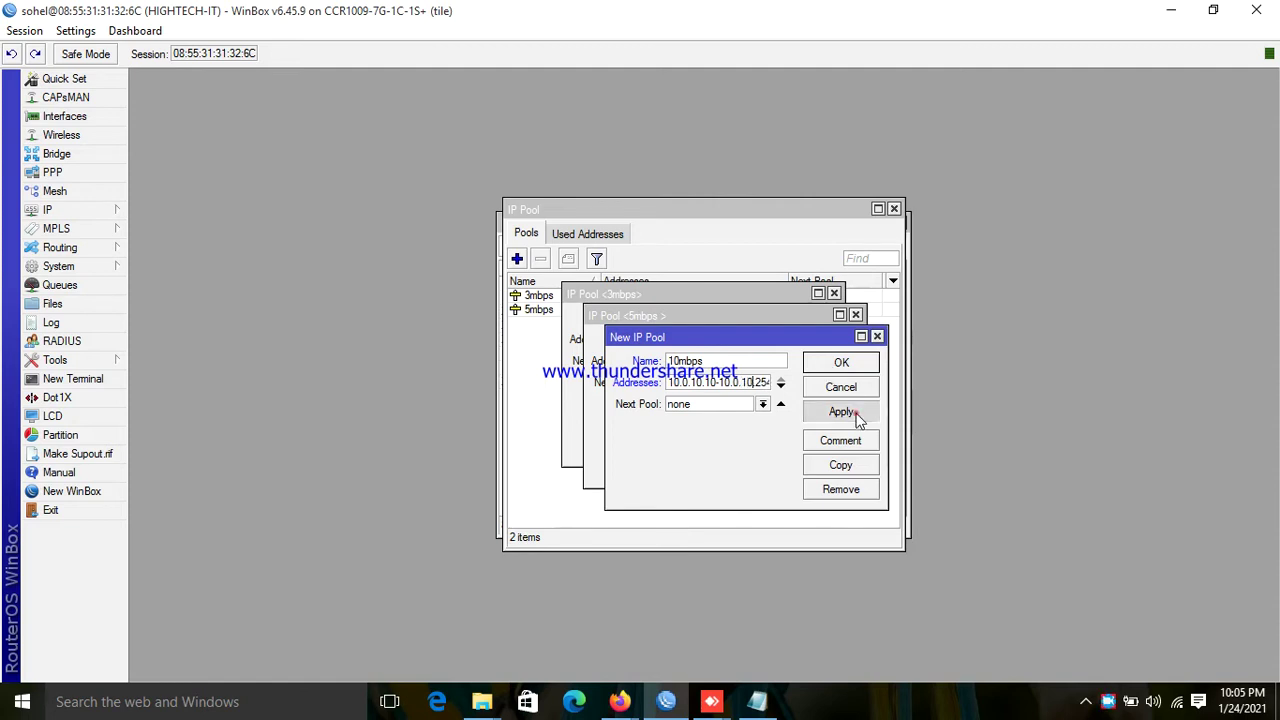
Copy the 10mbps pool as '20mbps' with range 10.0.20.10-10.0.20.254.
left_click(857, 465)
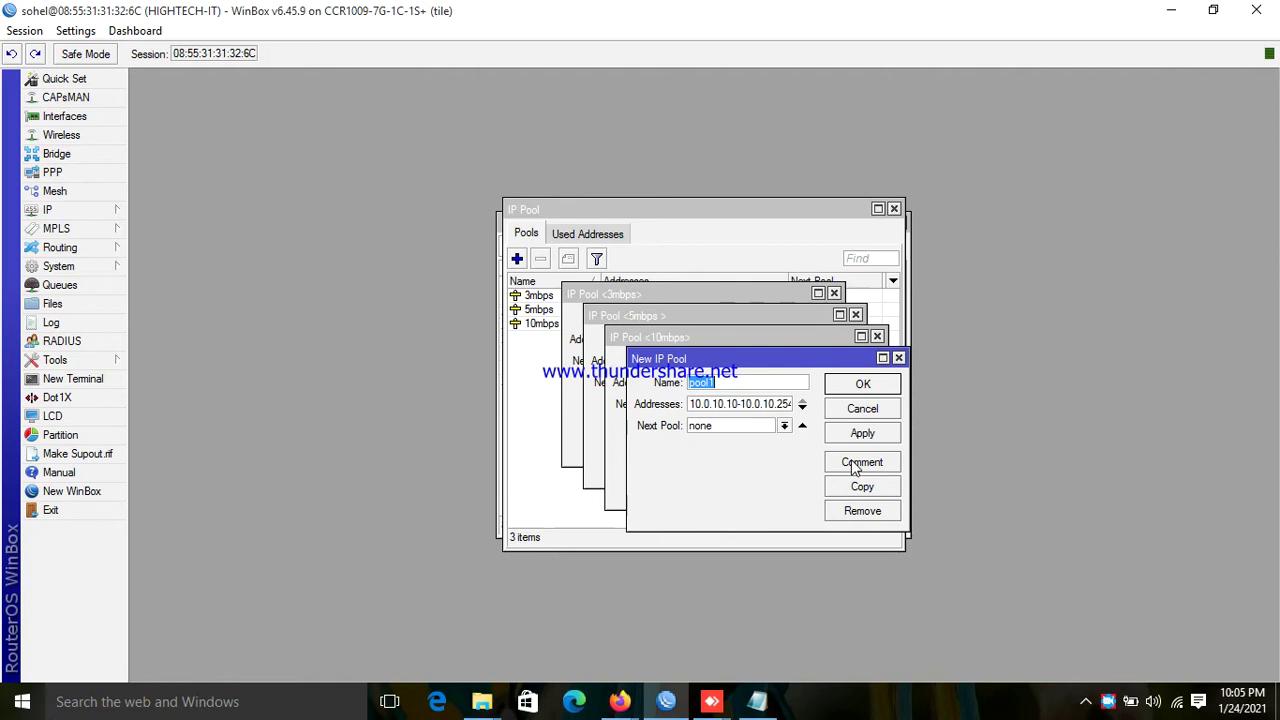
type("20mbps")
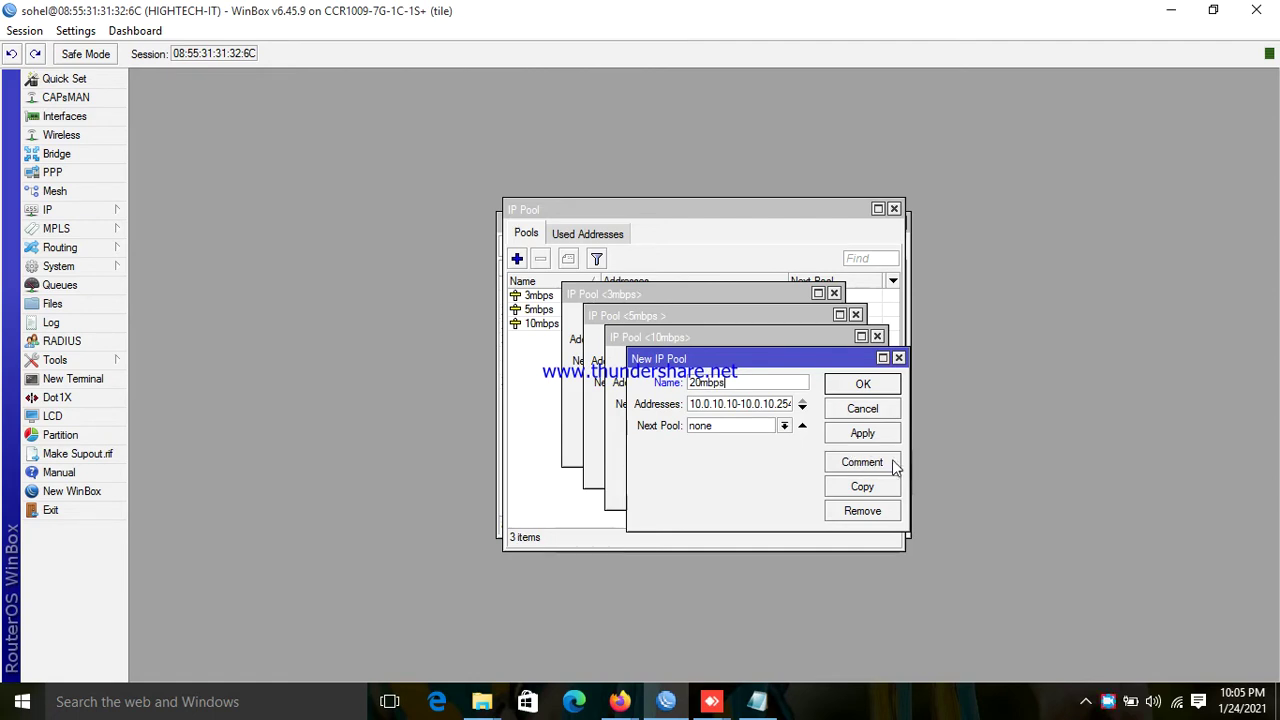
left_click(732, 403)
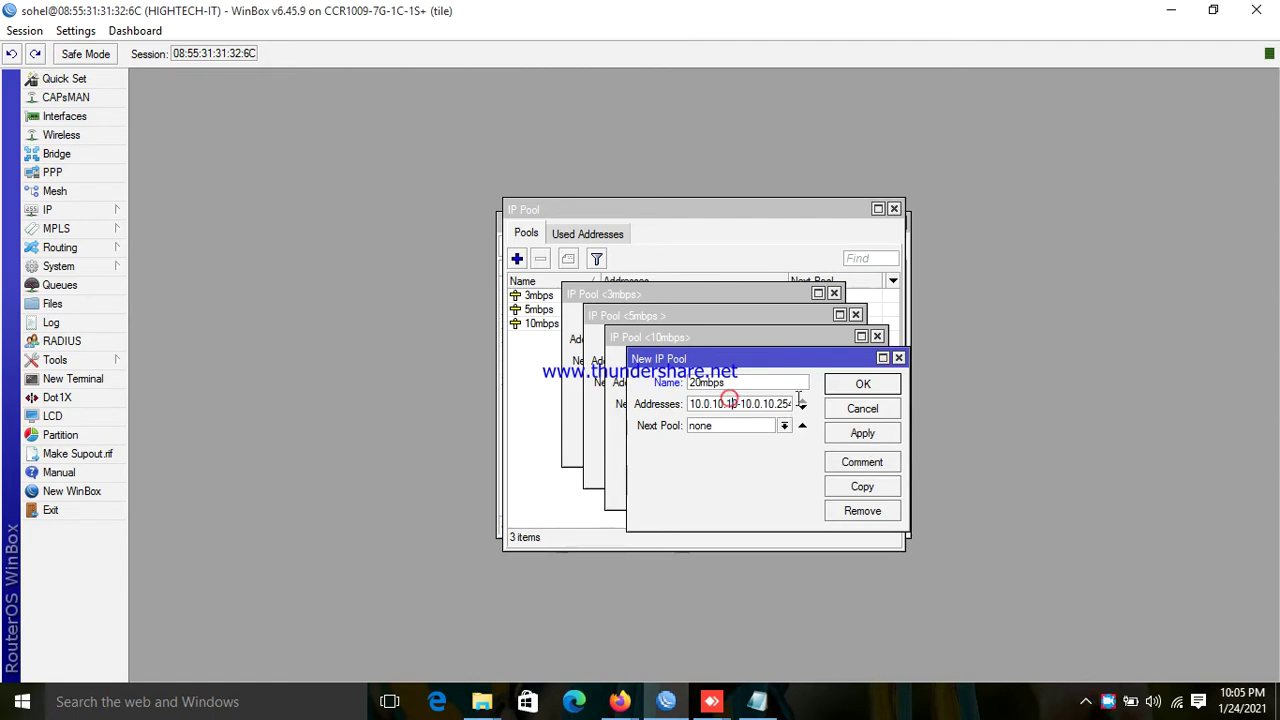
key("BackSpace")
type("2")
left_click(767, 404)
key("BackSpace")
type("20.2")
left_click(866, 433)
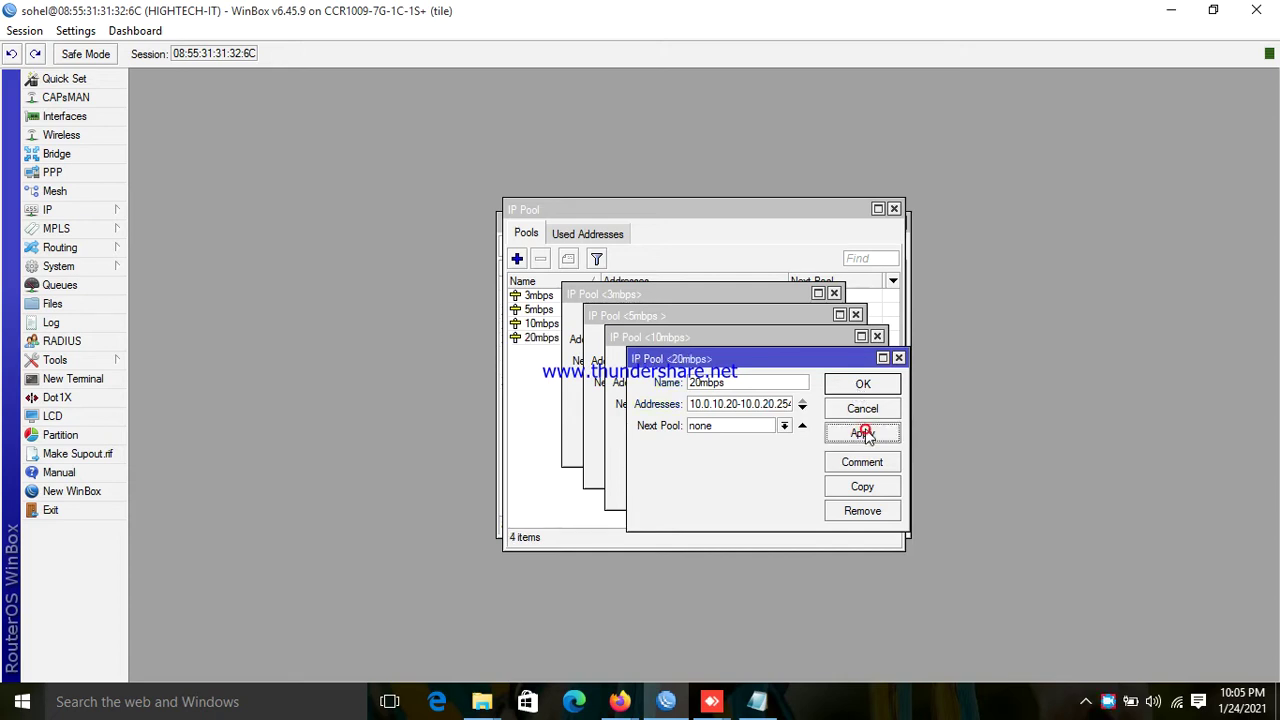
Close the 20mbps, 10mbps, 5mbps and 3mbps pool detail windows.
left_click(862, 386)
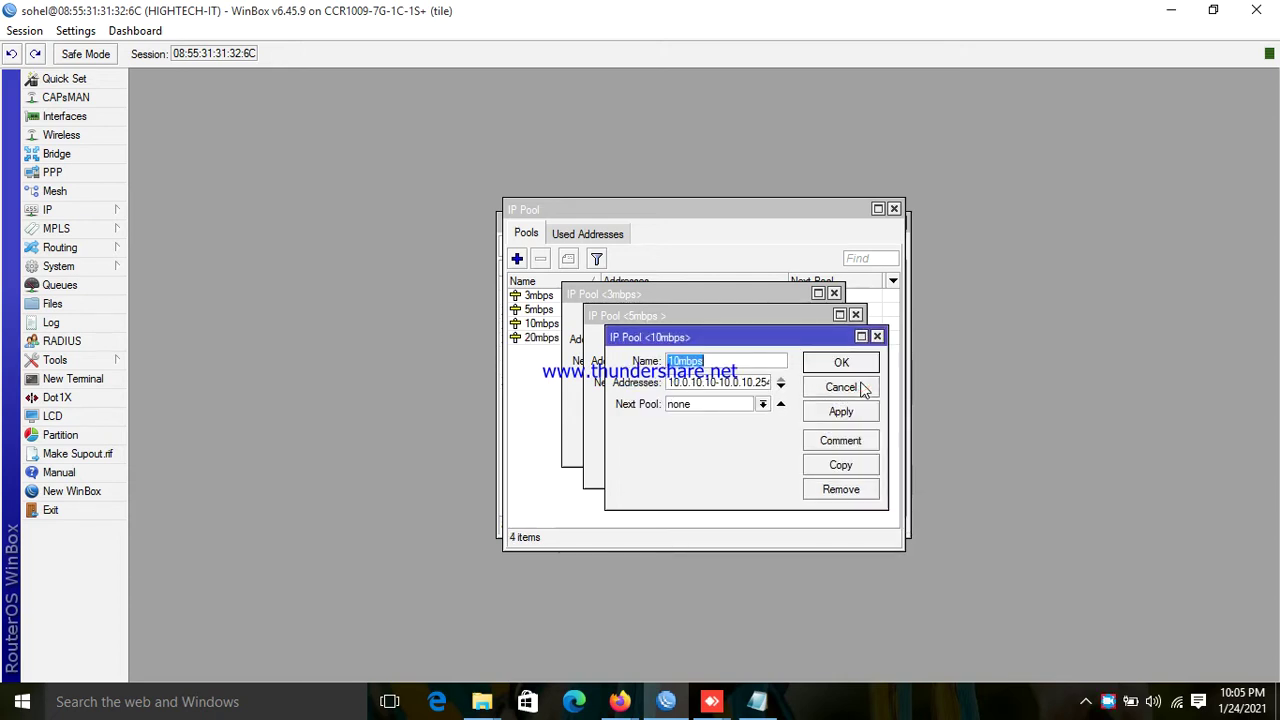
left_click(862, 388)
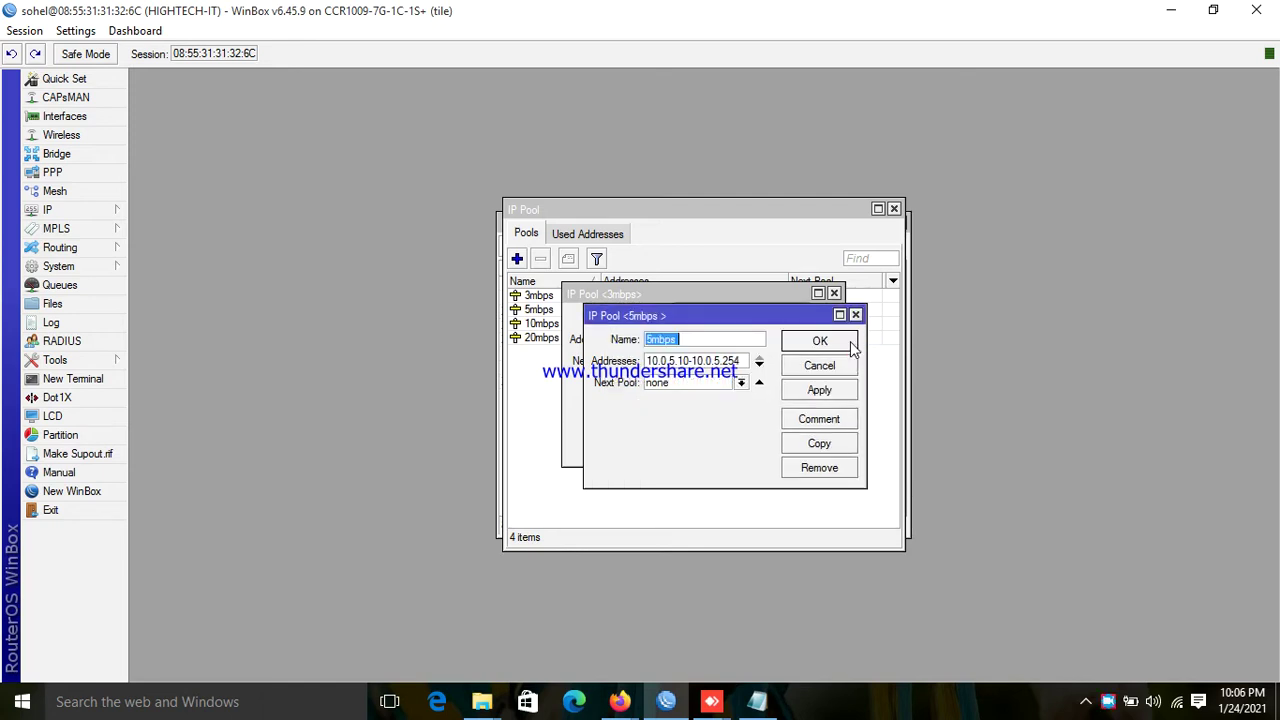
left_click(840, 342)
left_click(812, 322)
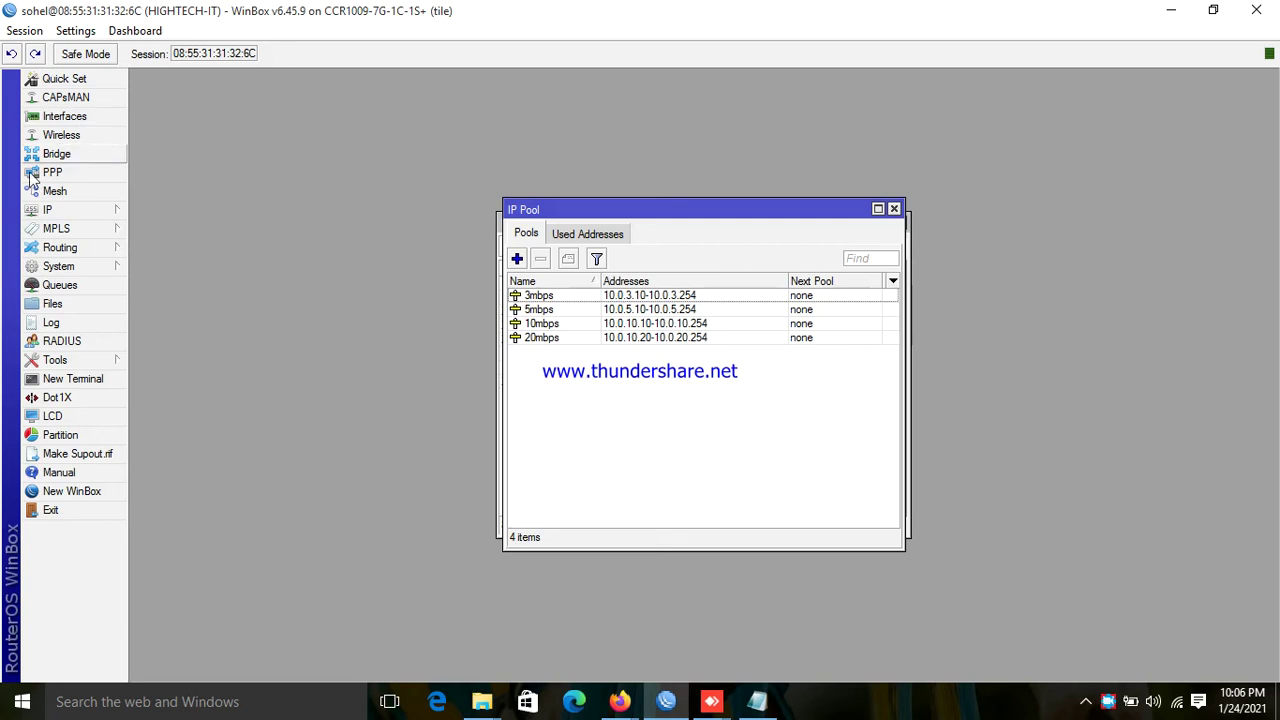
Show PPP Profiles, discard an unwanted new profile, and bring up the Interfaces list.
left_click(74, 211)
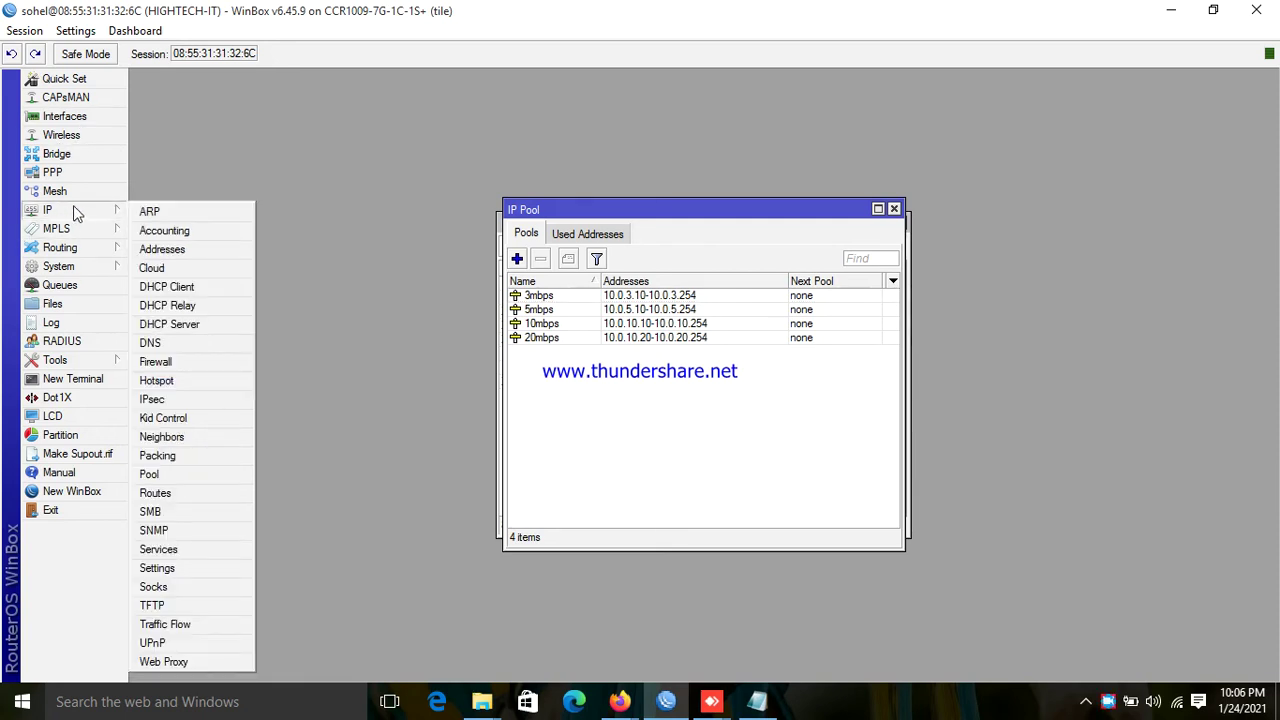
left_click(55, 175)
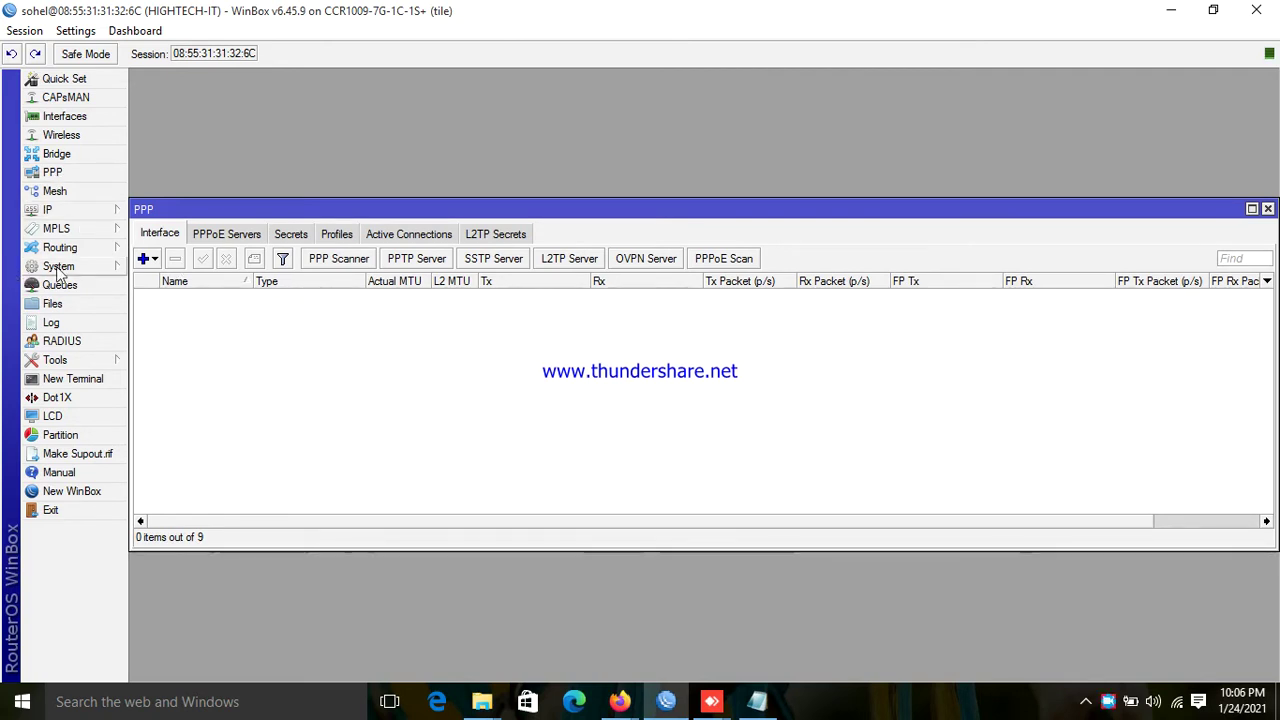
left_click(337, 238)
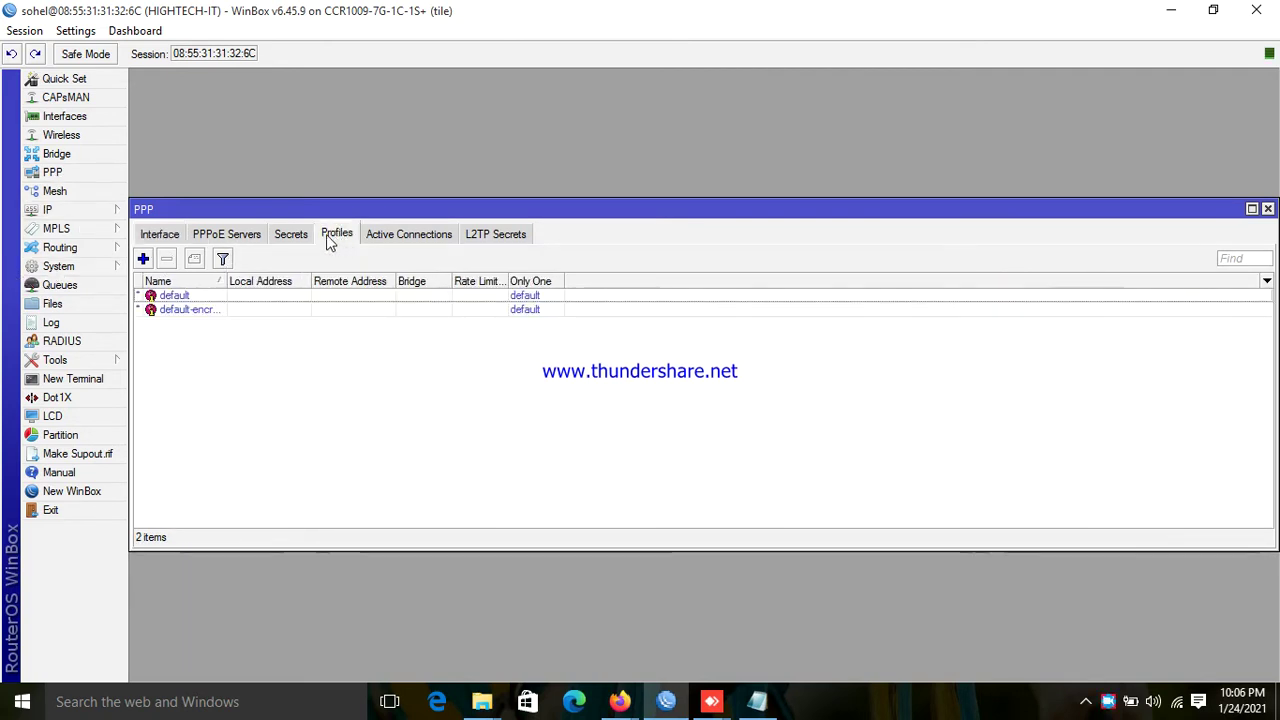
left_click(143, 259)
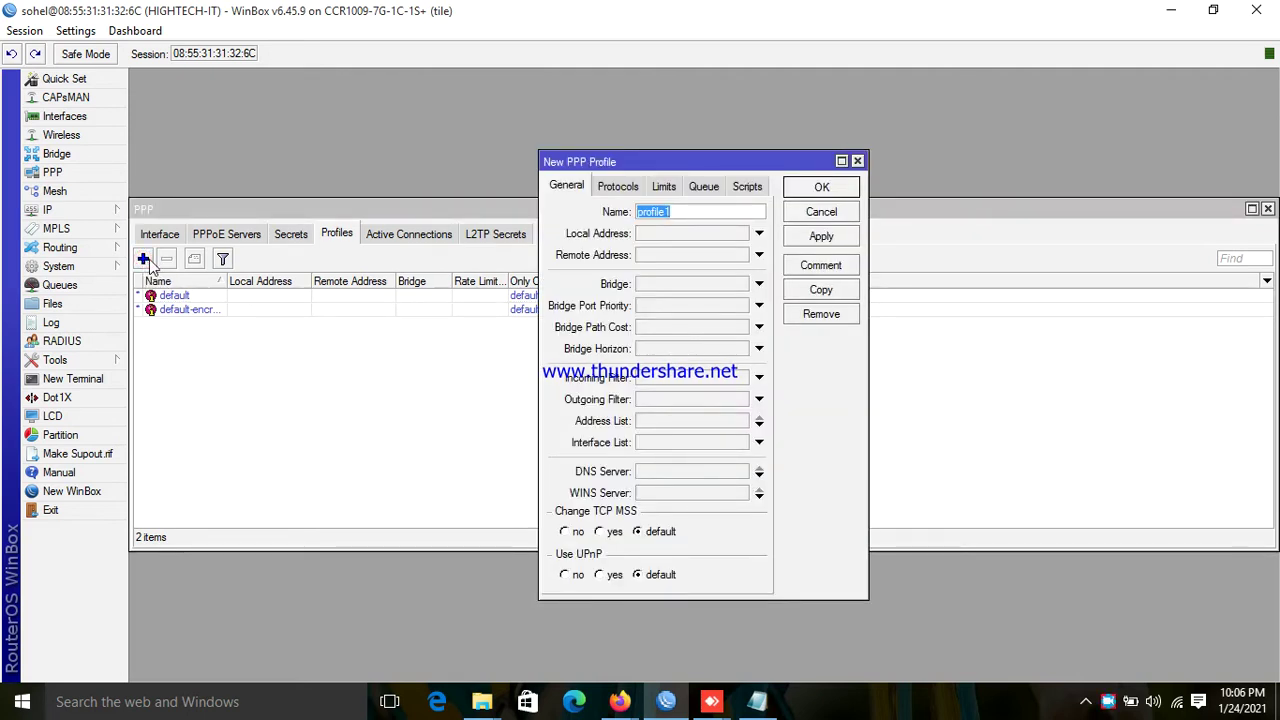
key("Escape")
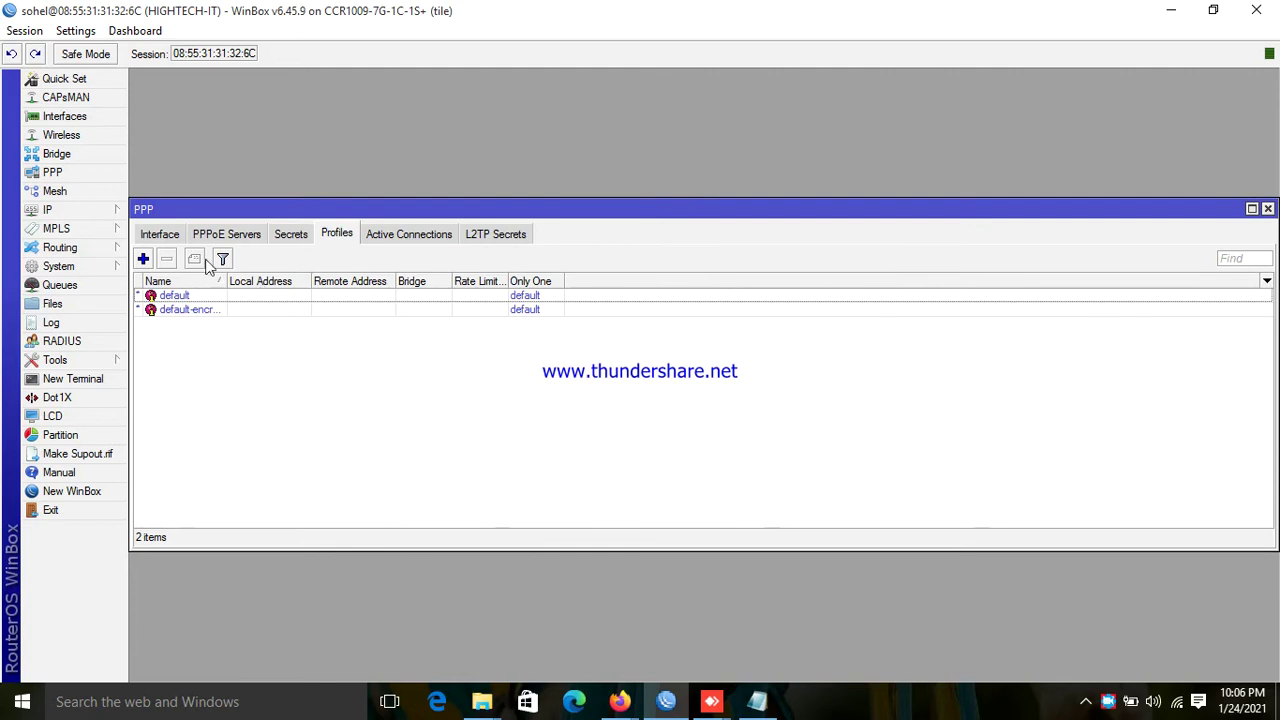
left_click(64, 117)
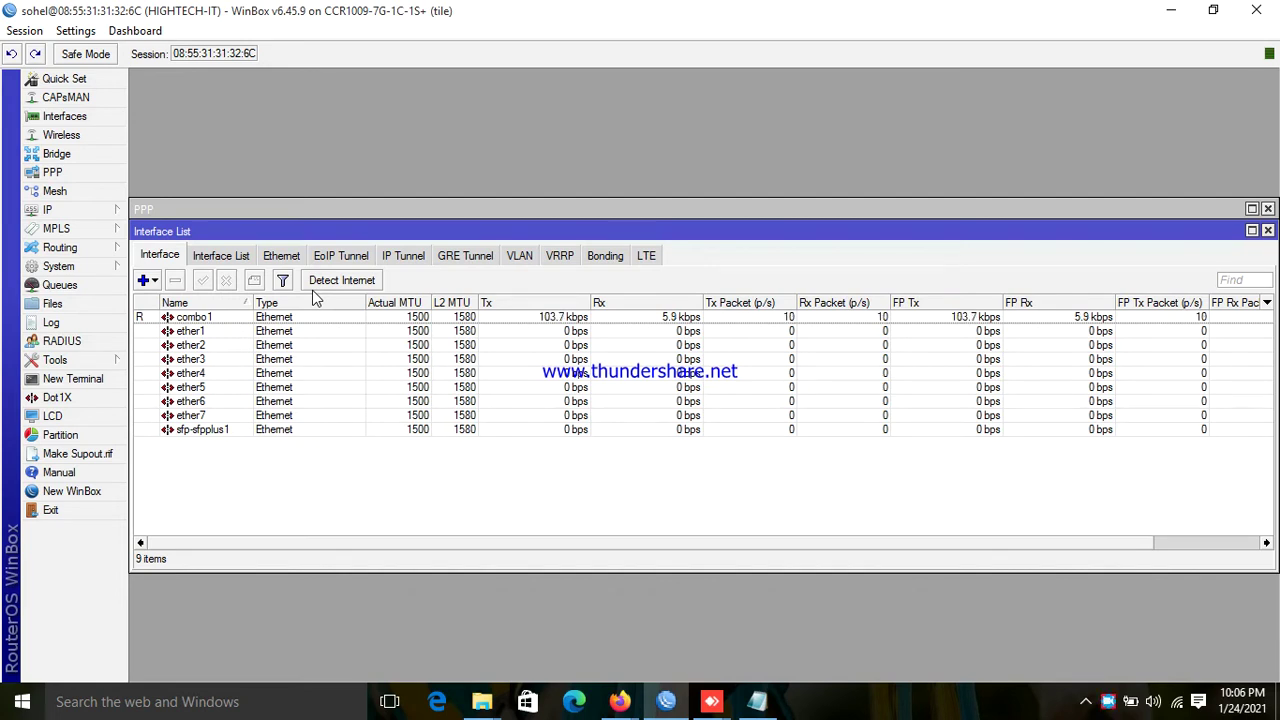
Give ether1 the comment 'LAN' and return to the PPP window.
left_click(227, 338)
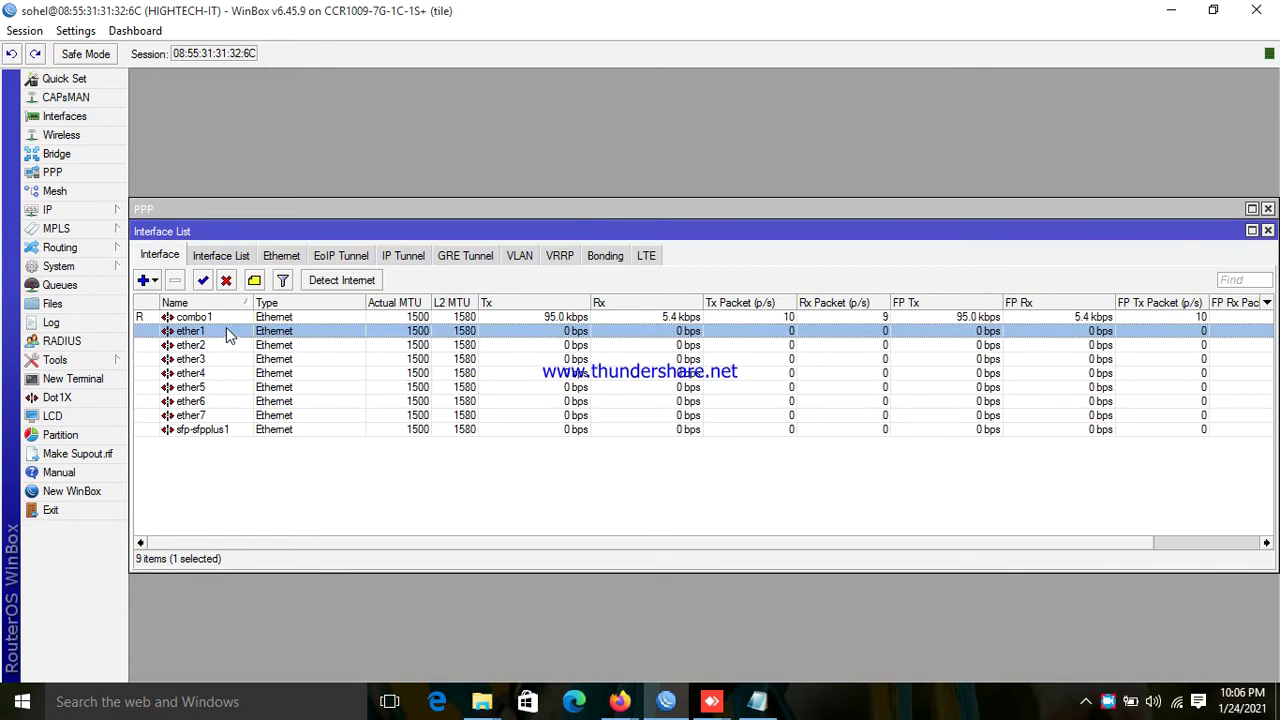
left_click(254, 280)
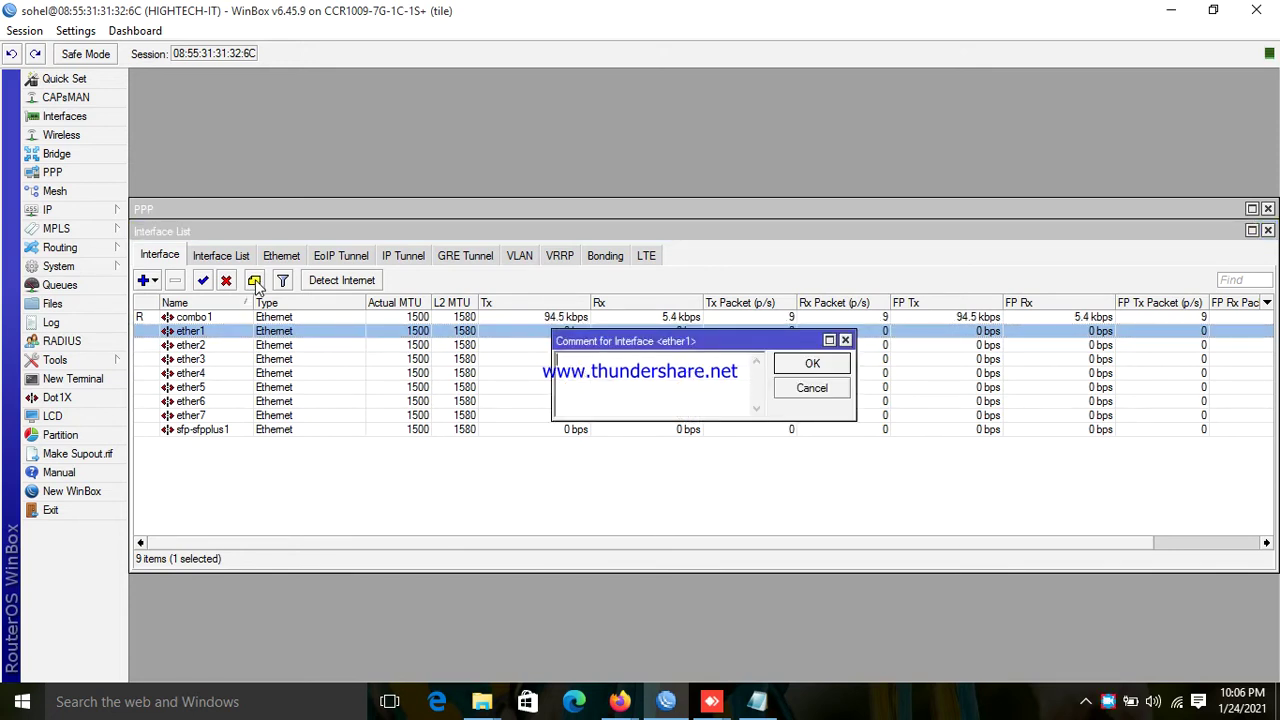
type("LAB")
key("BackSpace")
type("N")
key("Return")
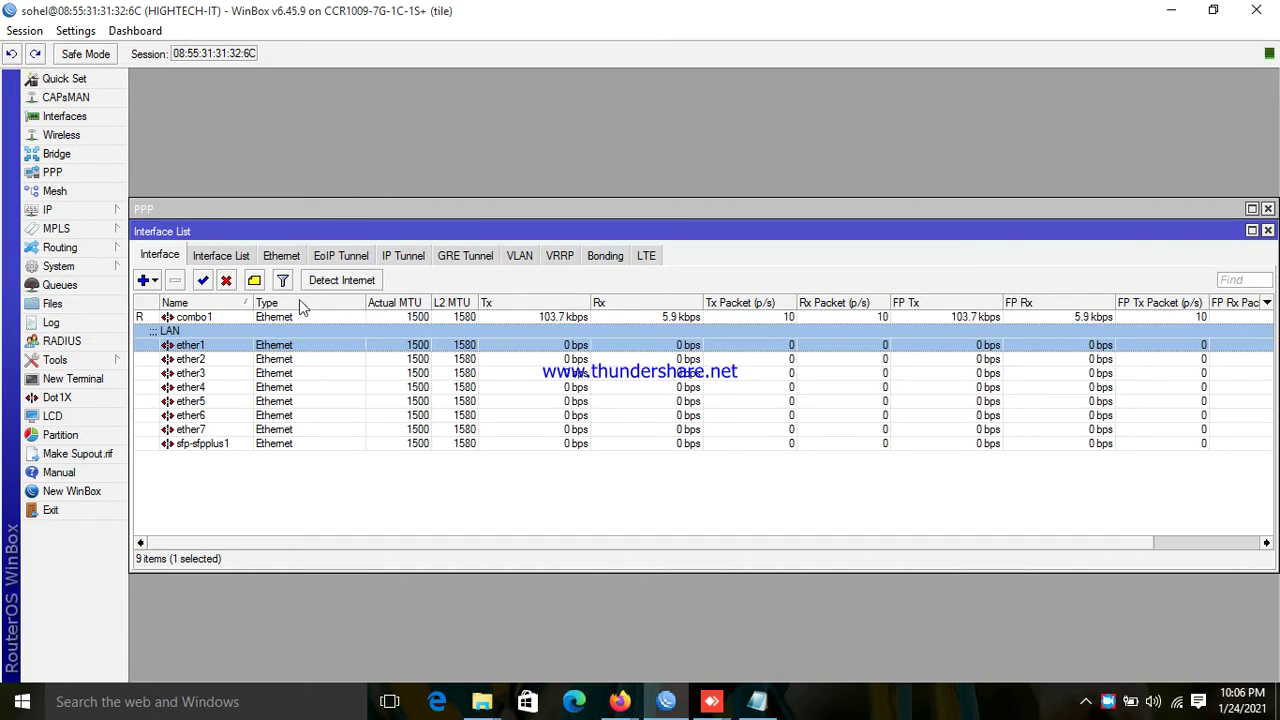
left_click(52, 172)
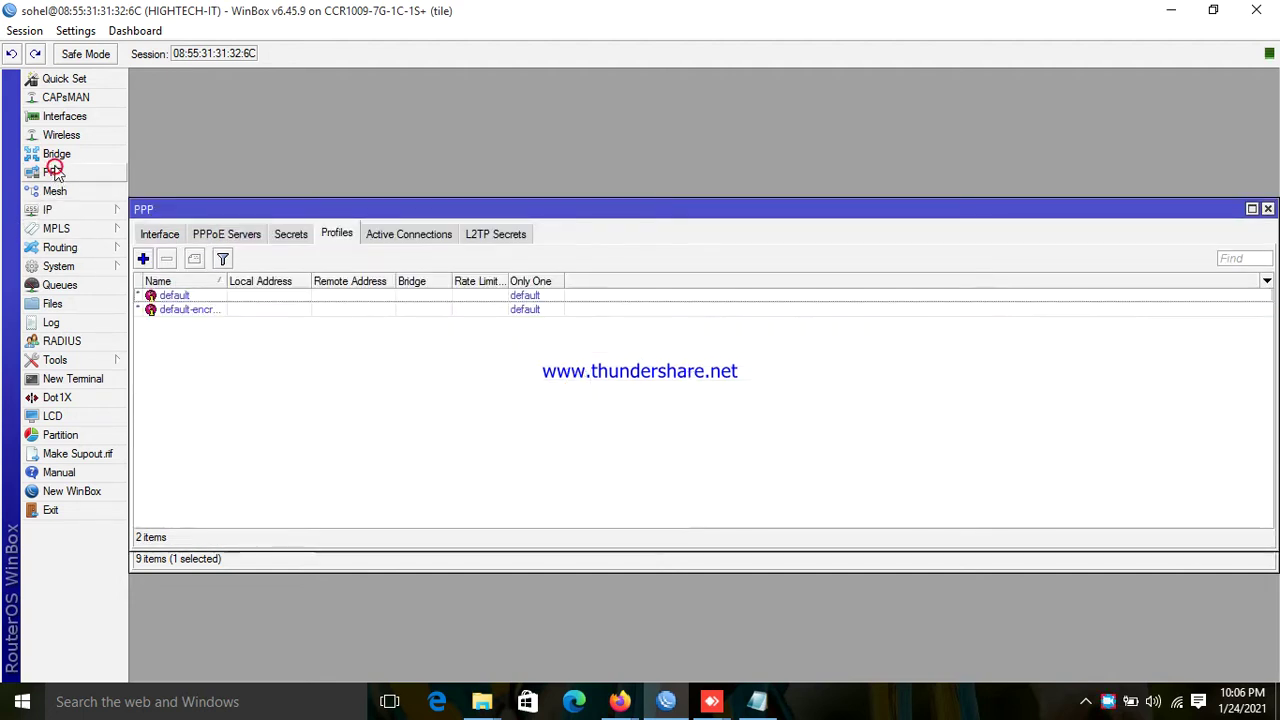
Add a PPPoE server on ether1 with only pap authentication and one session per host.
left_click(157, 236)
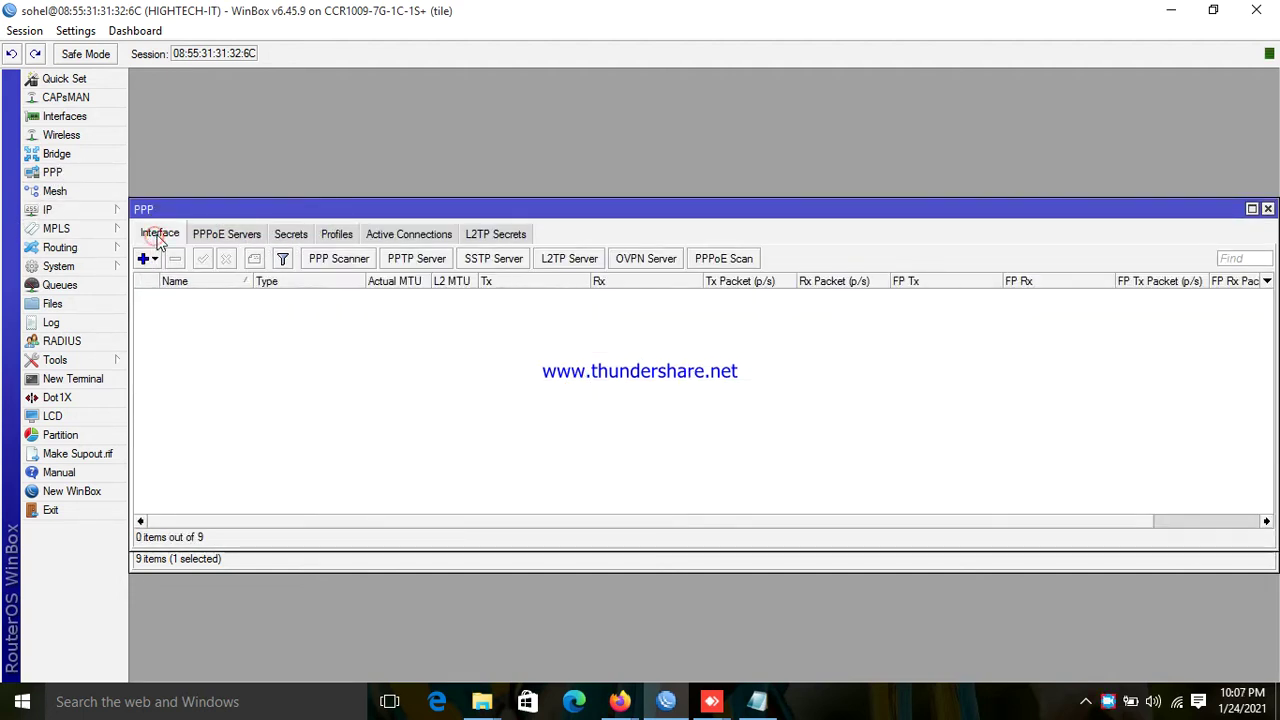
left_click(224, 235)
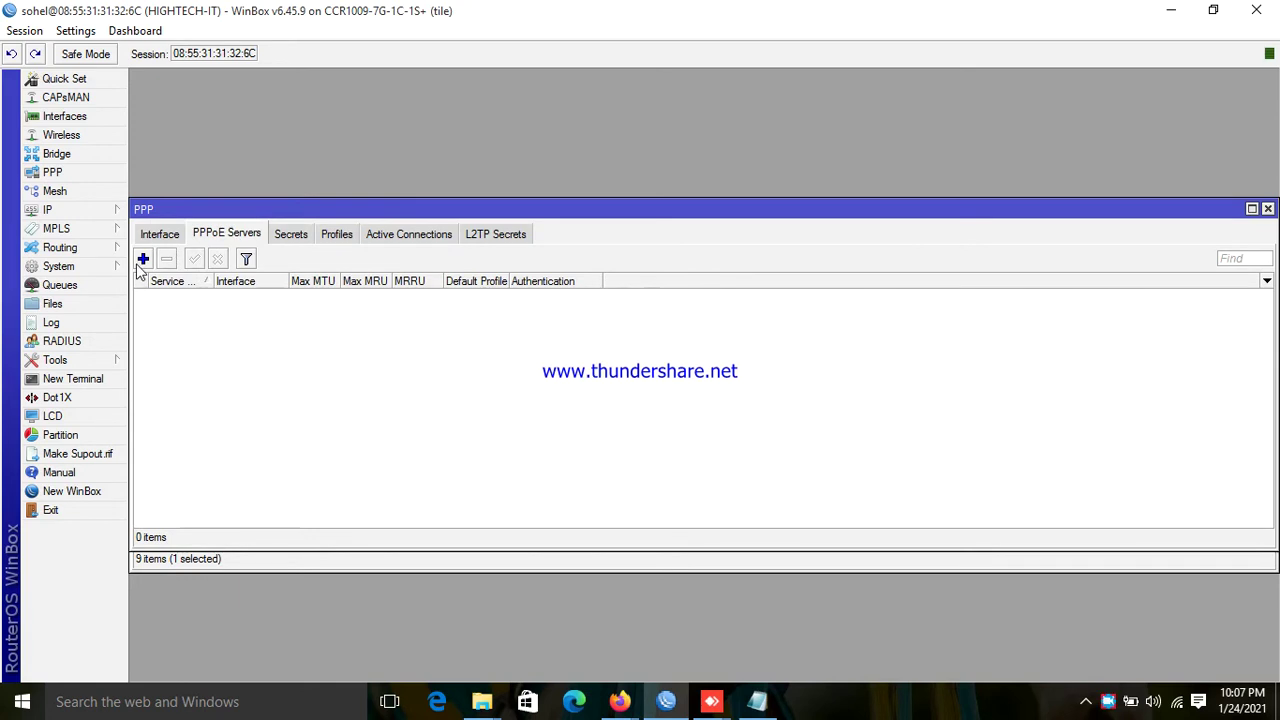
left_click(143, 259)
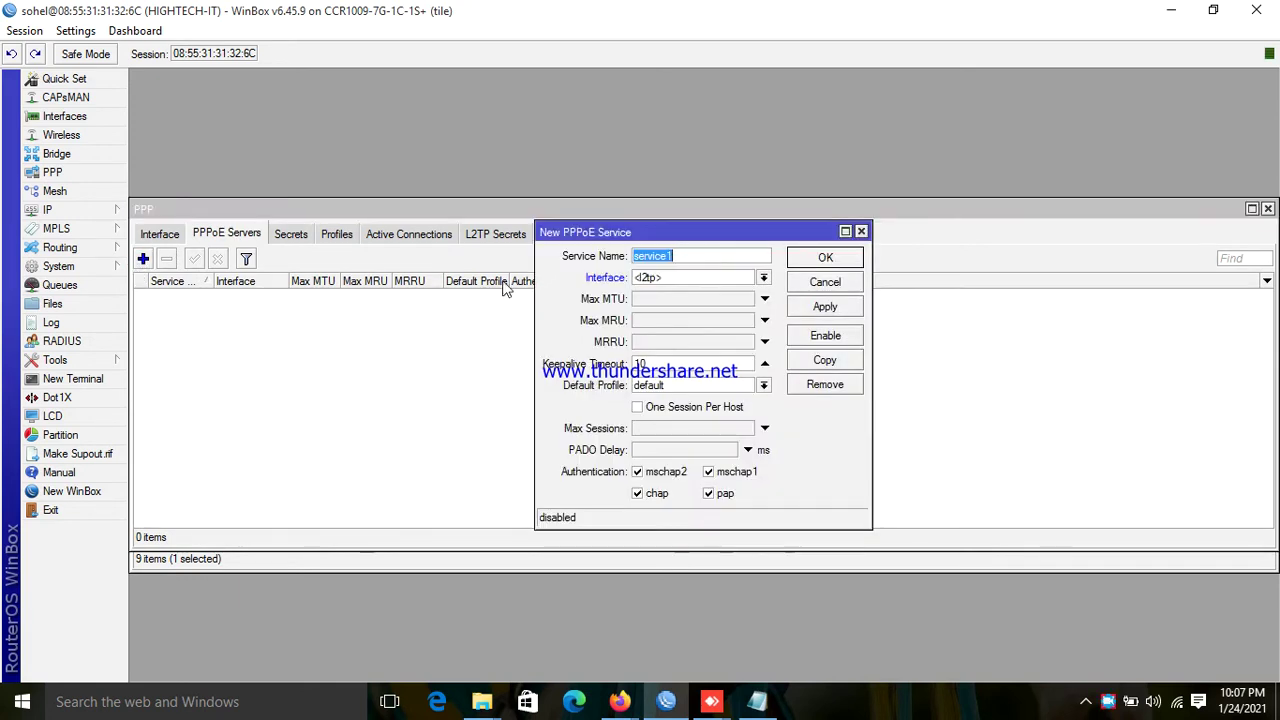
left_click(672, 278)
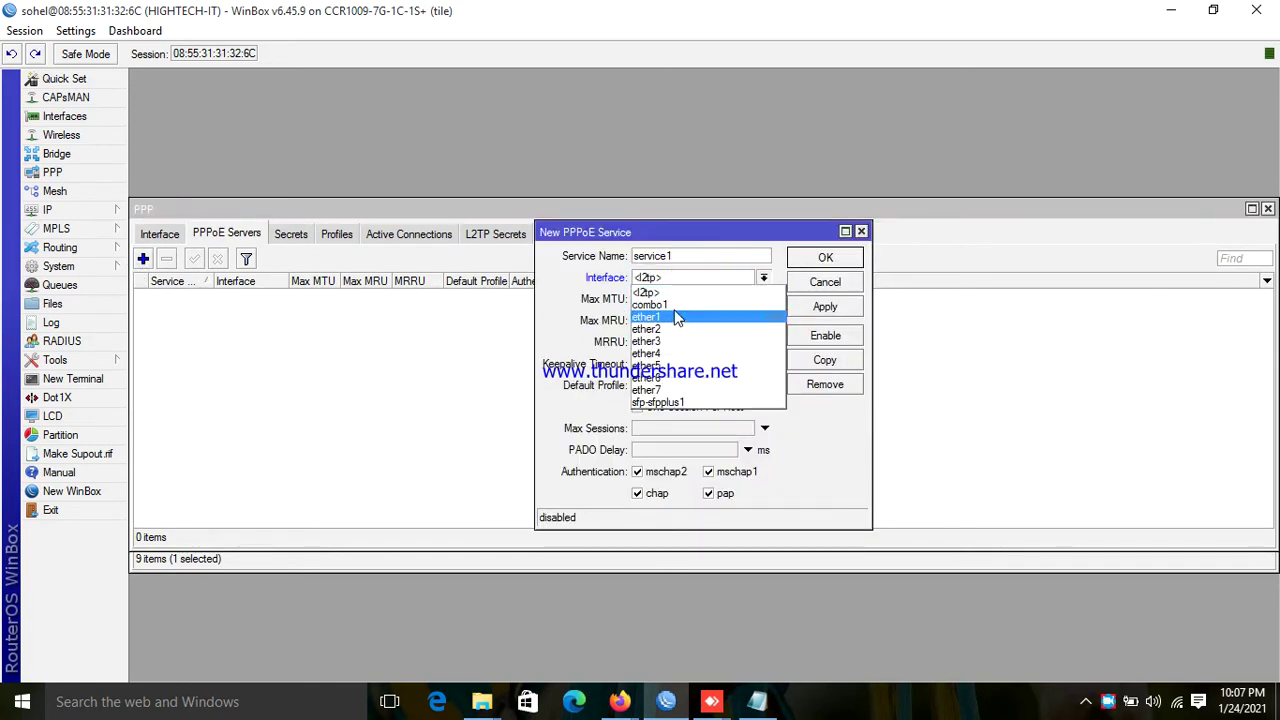
left_click(676, 317)
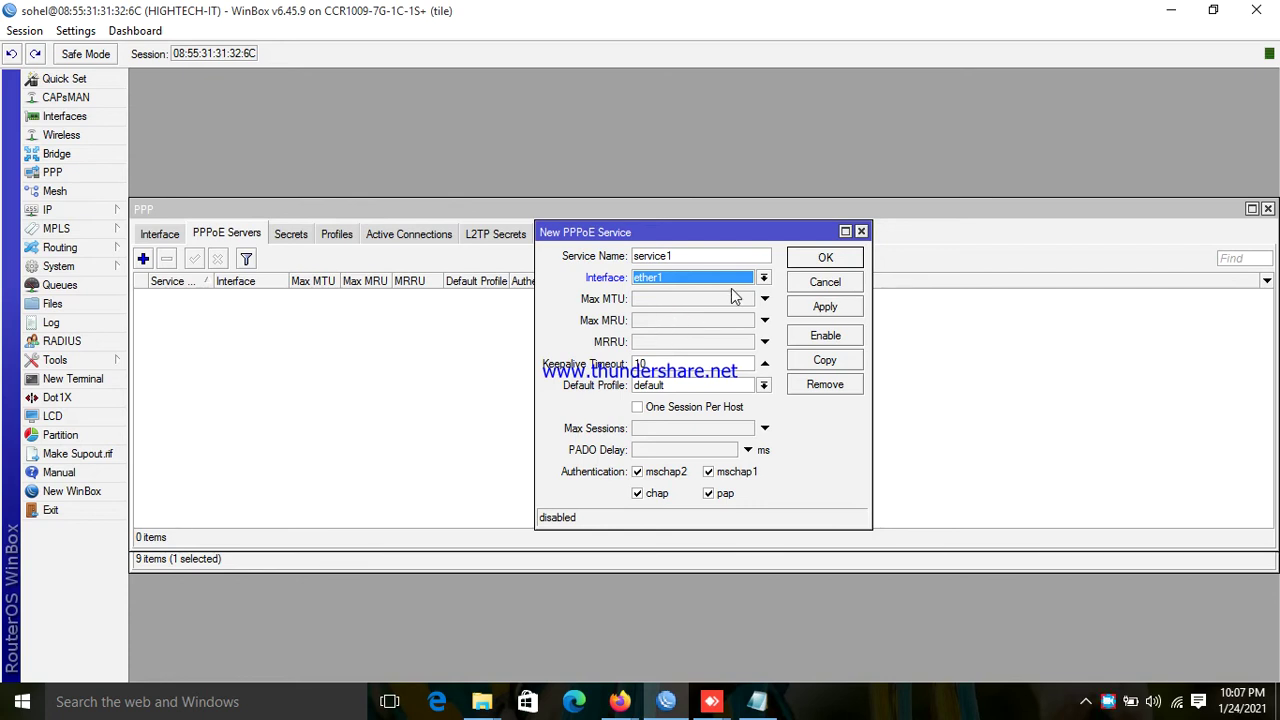
left_click(709, 474)
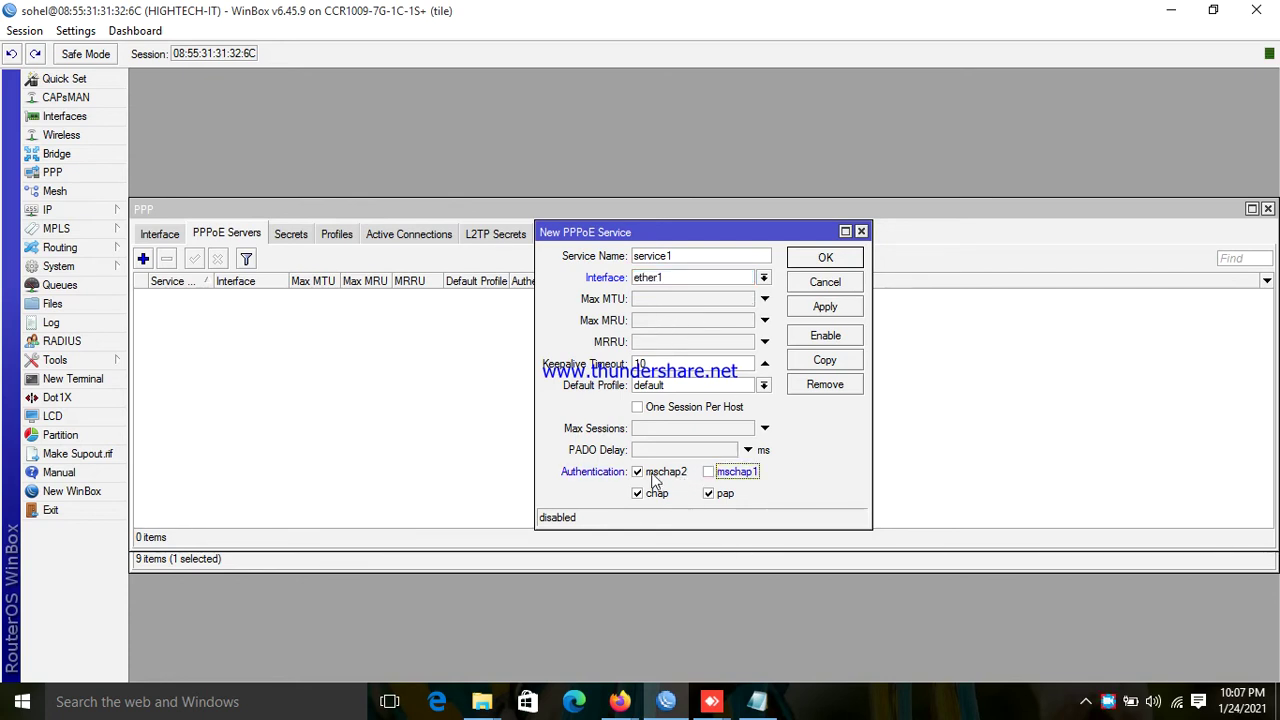
left_click(643, 472)
left_click(645, 495)
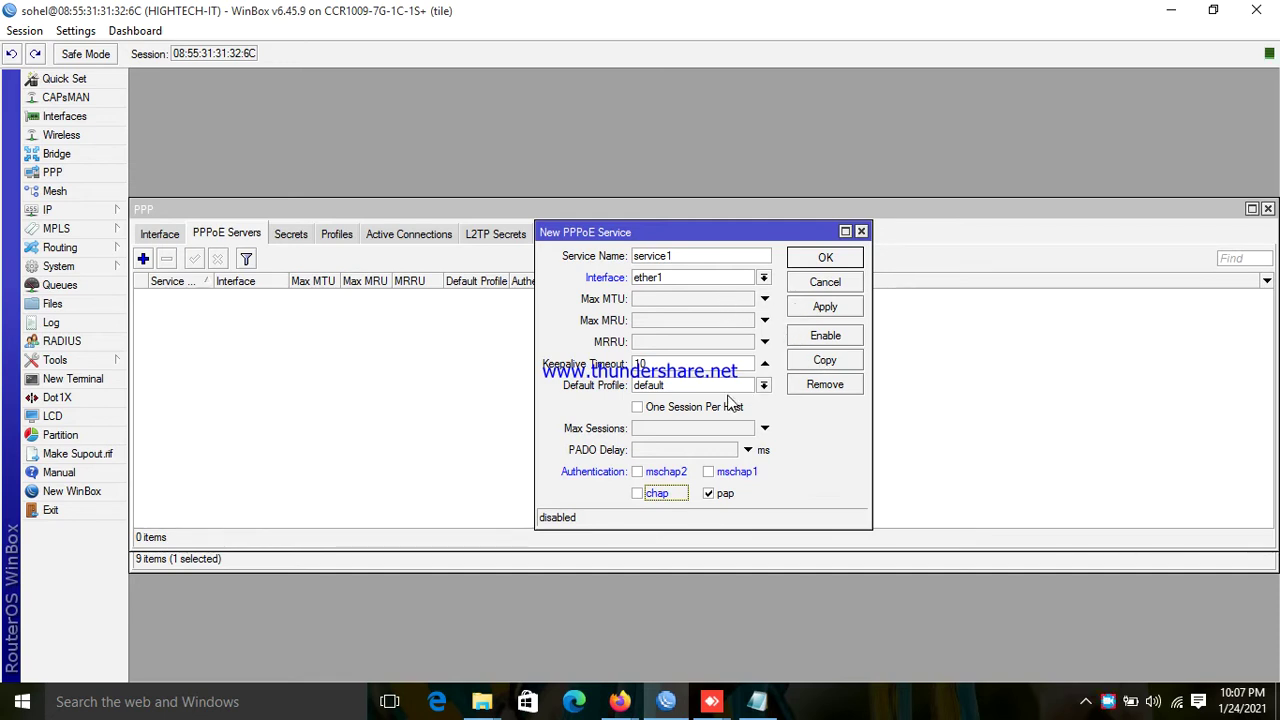
left_click(637, 407)
left_click(822, 307)
left_click(818, 262)
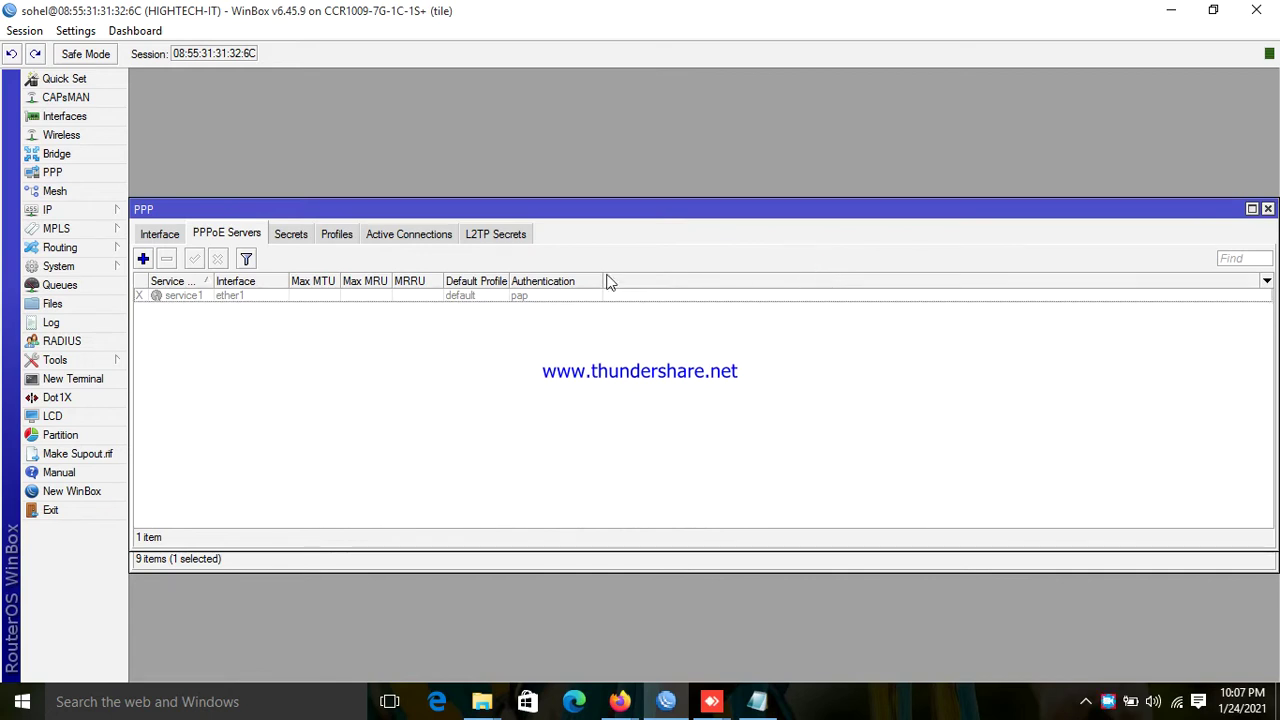
Enable the service1 PPPoE server and go back to the PPP Profiles list.
left_click(337, 296)
left_click(194, 260)
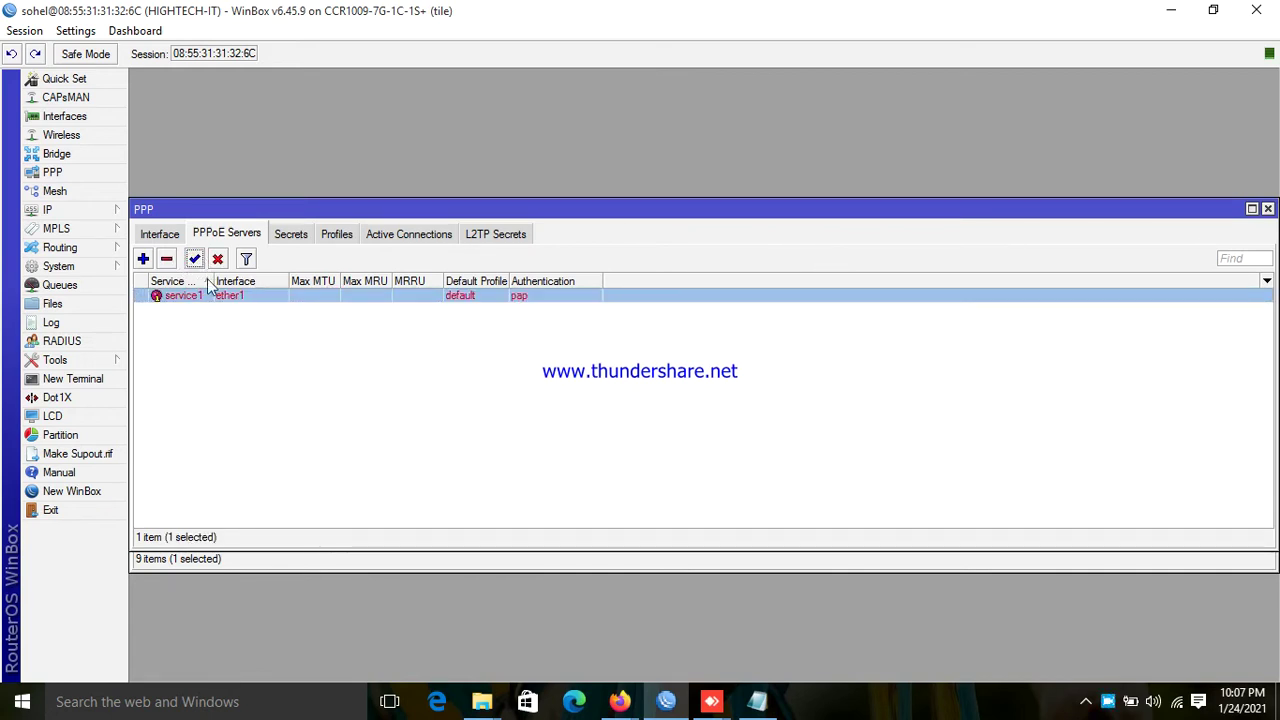
left_click(301, 236)
left_click(325, 236)
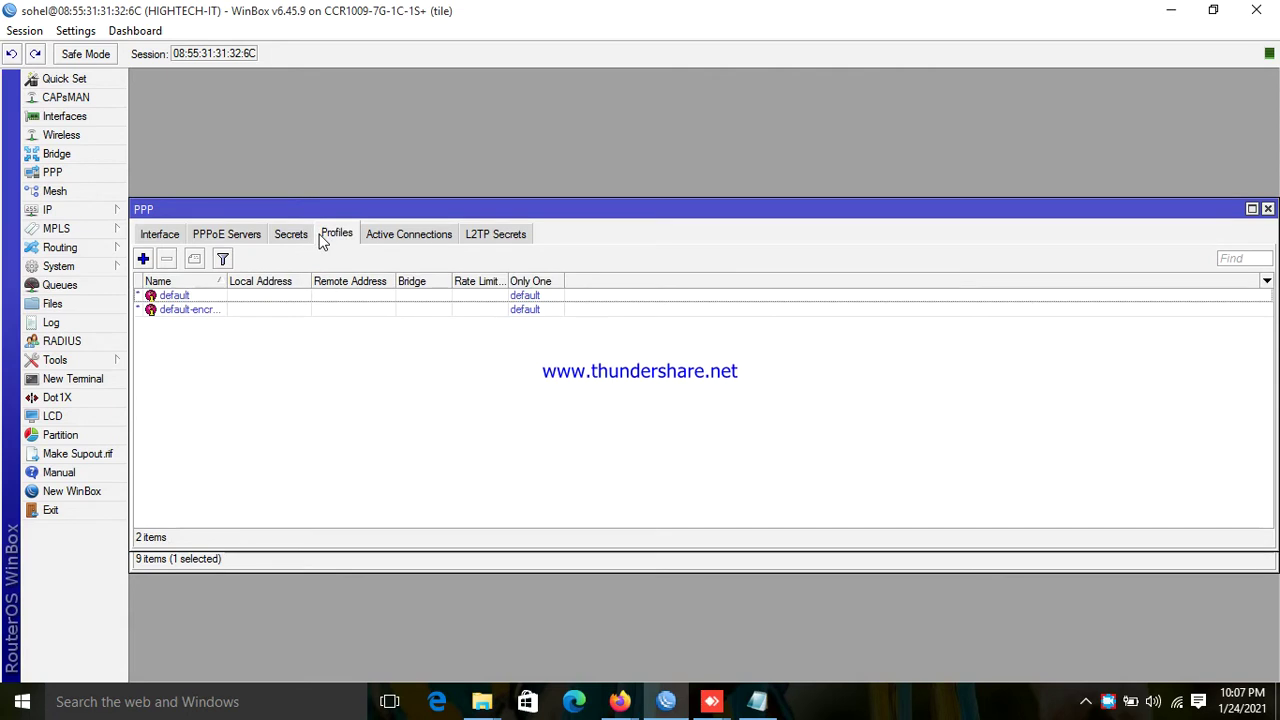
Create PPP profile 3Mbps_350k: local address 10.0.3.1, remote pool 3mbps, DNS 8.8.8.8.
left_click(138, 258)
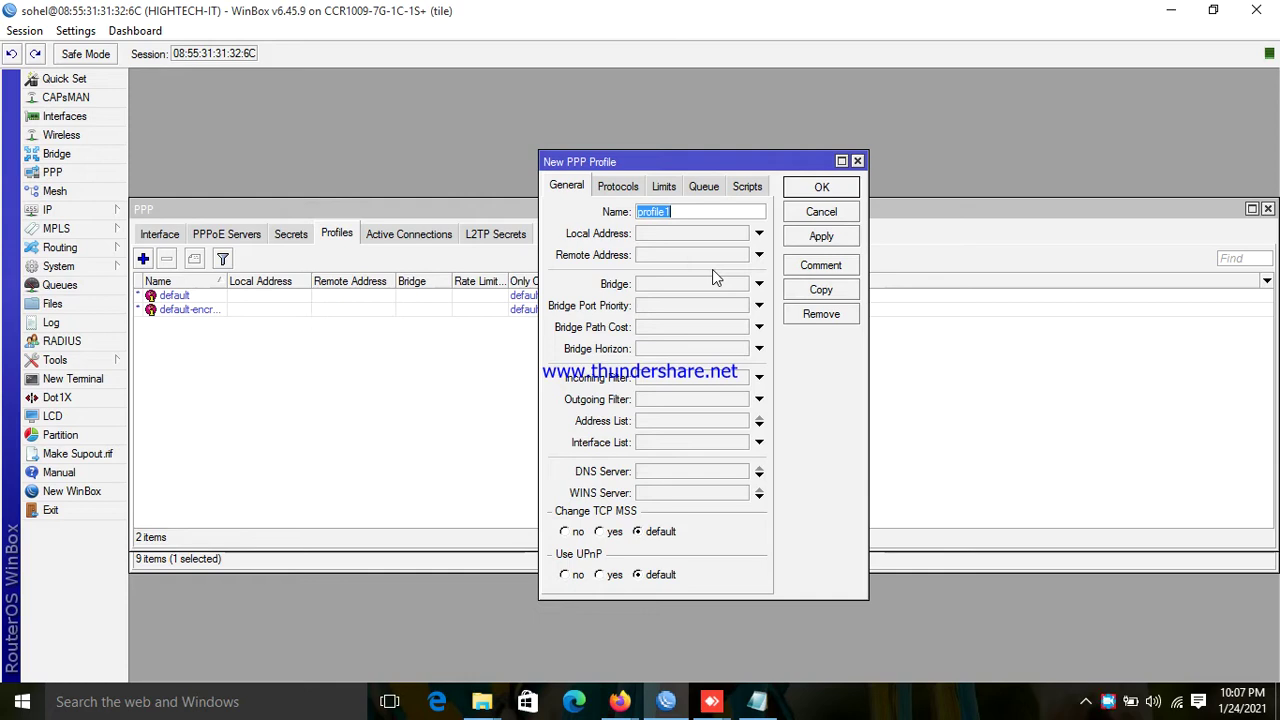
type("3Mbps")
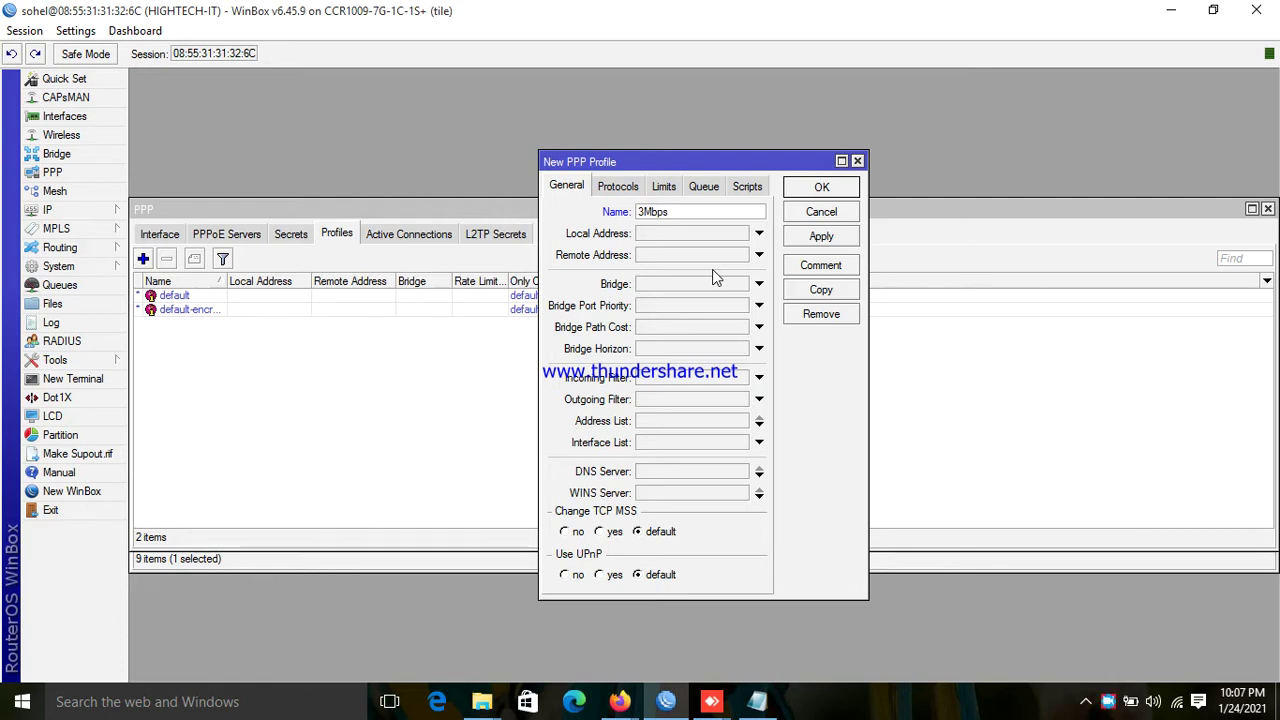
type("_3")
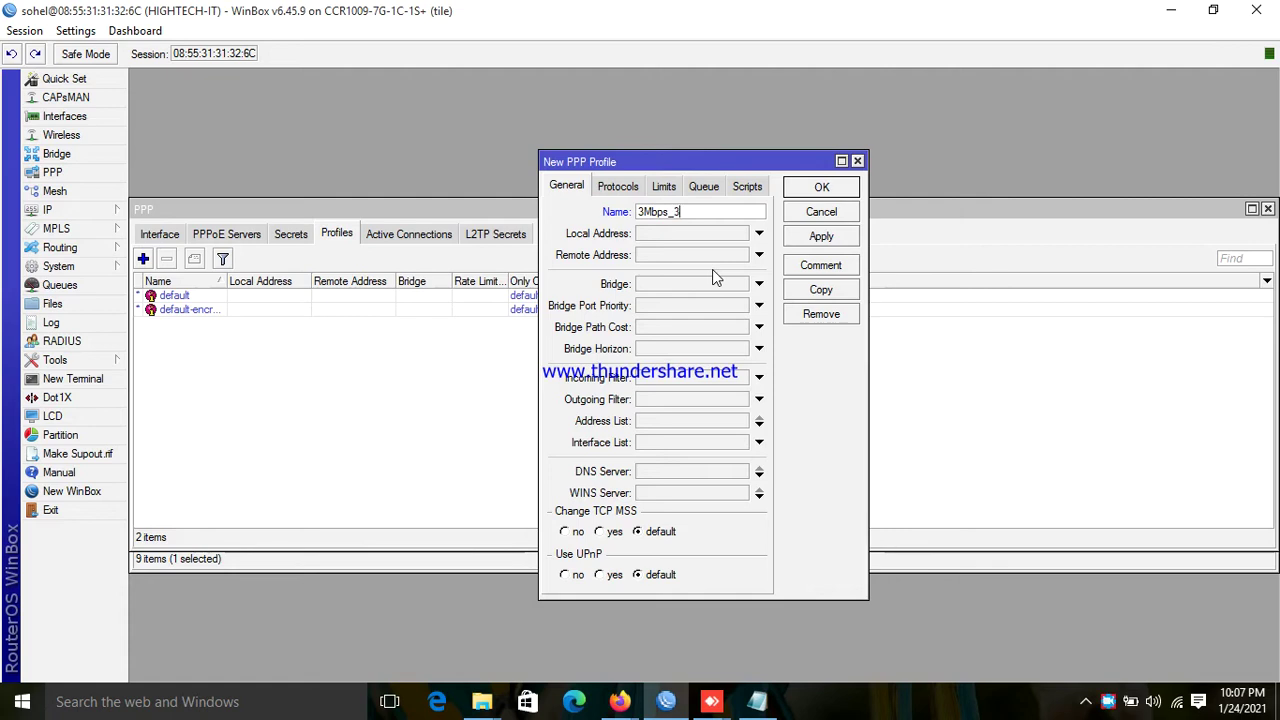
type("50k")
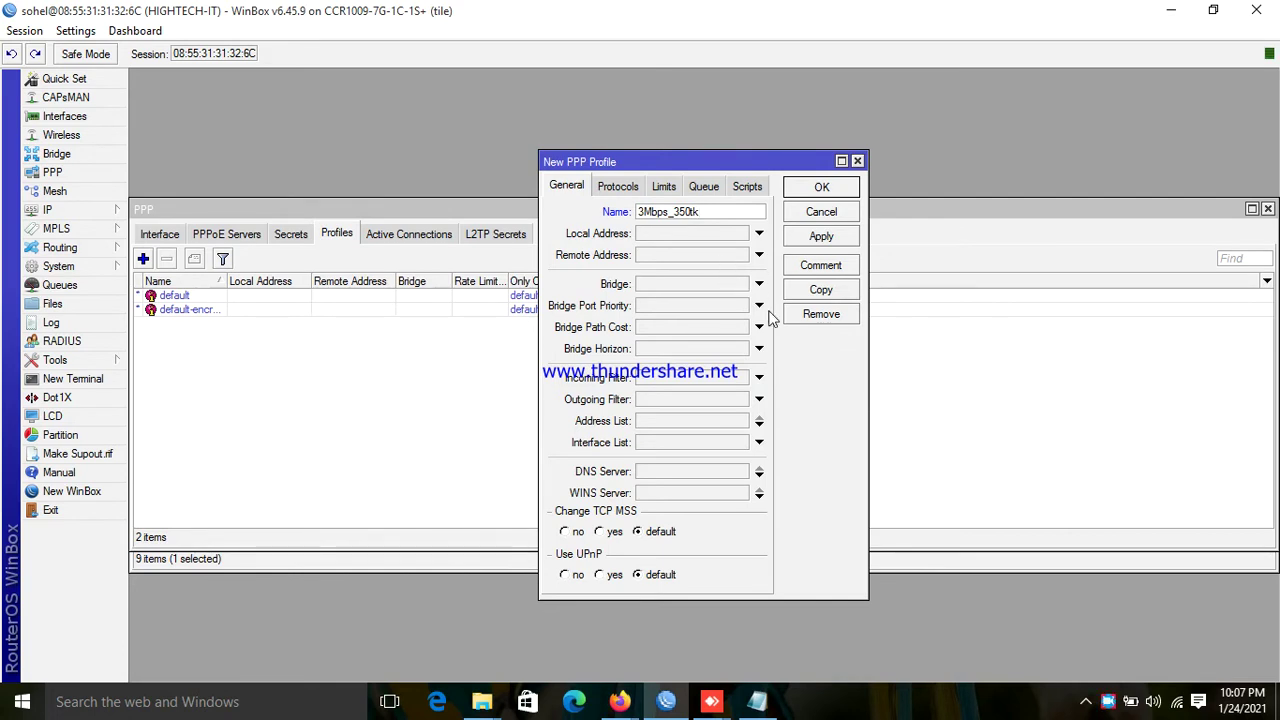
left_click(690, 233)
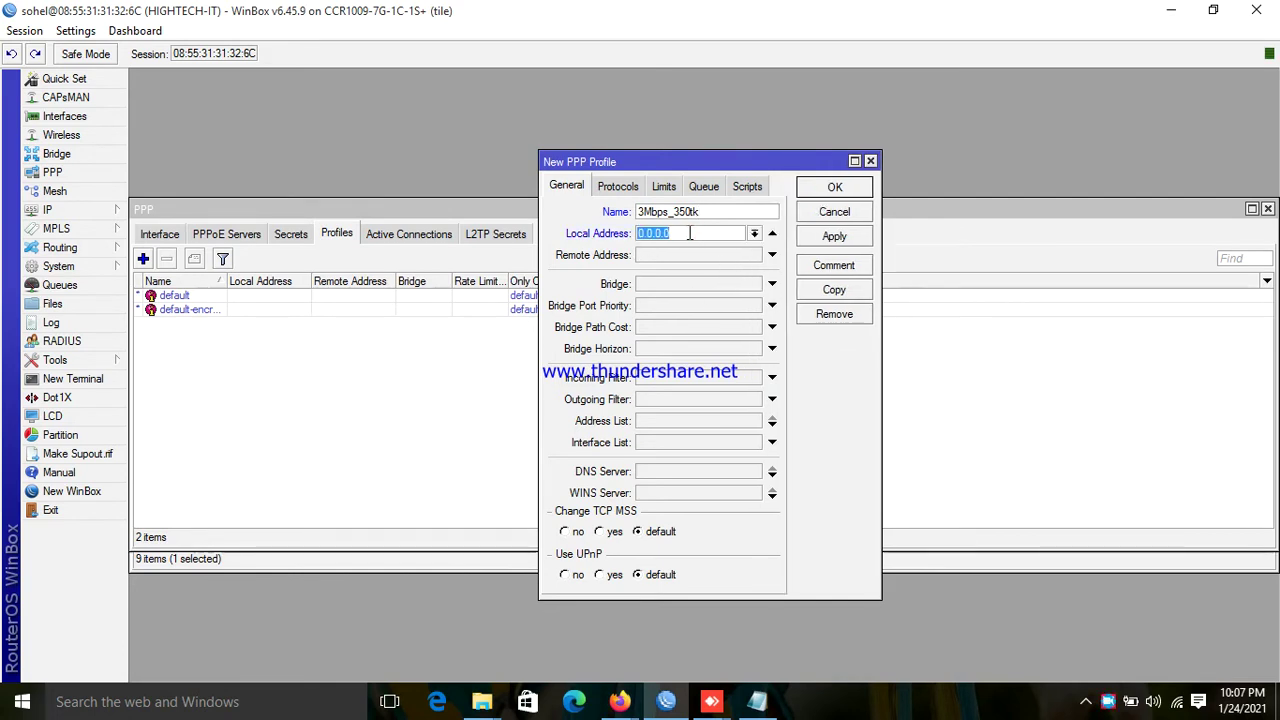
type("10.0")
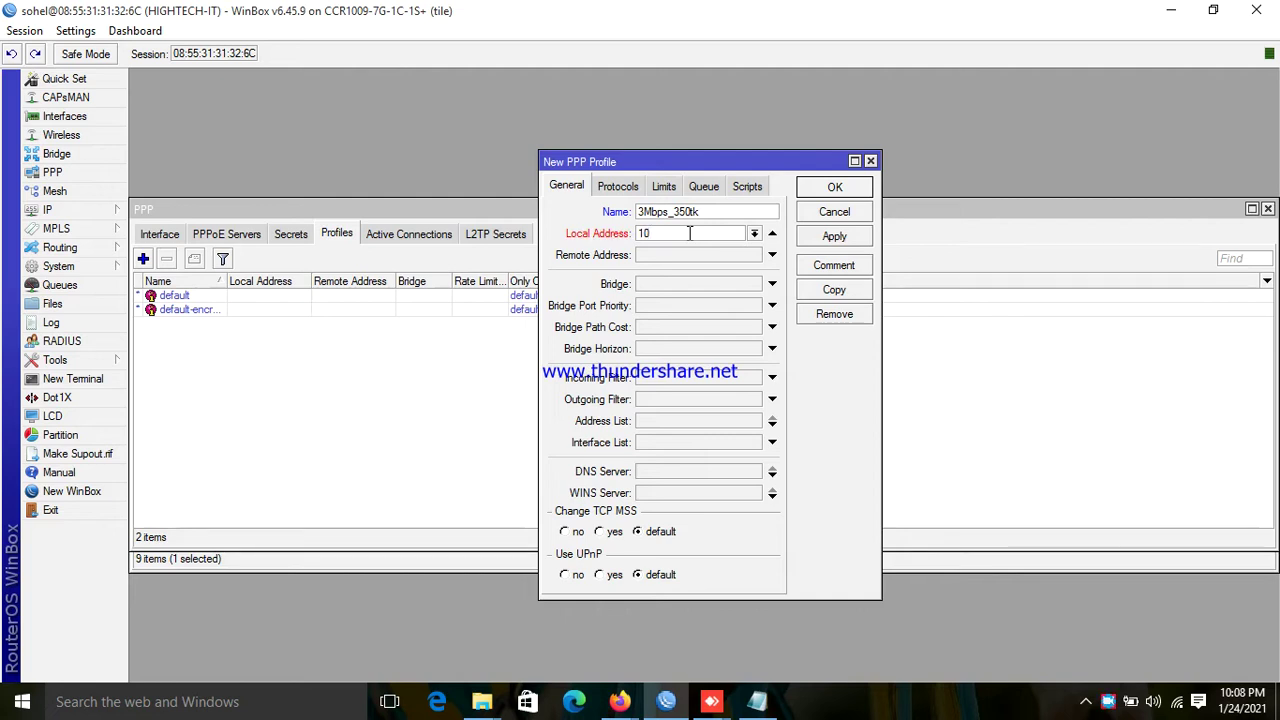
type(".1")
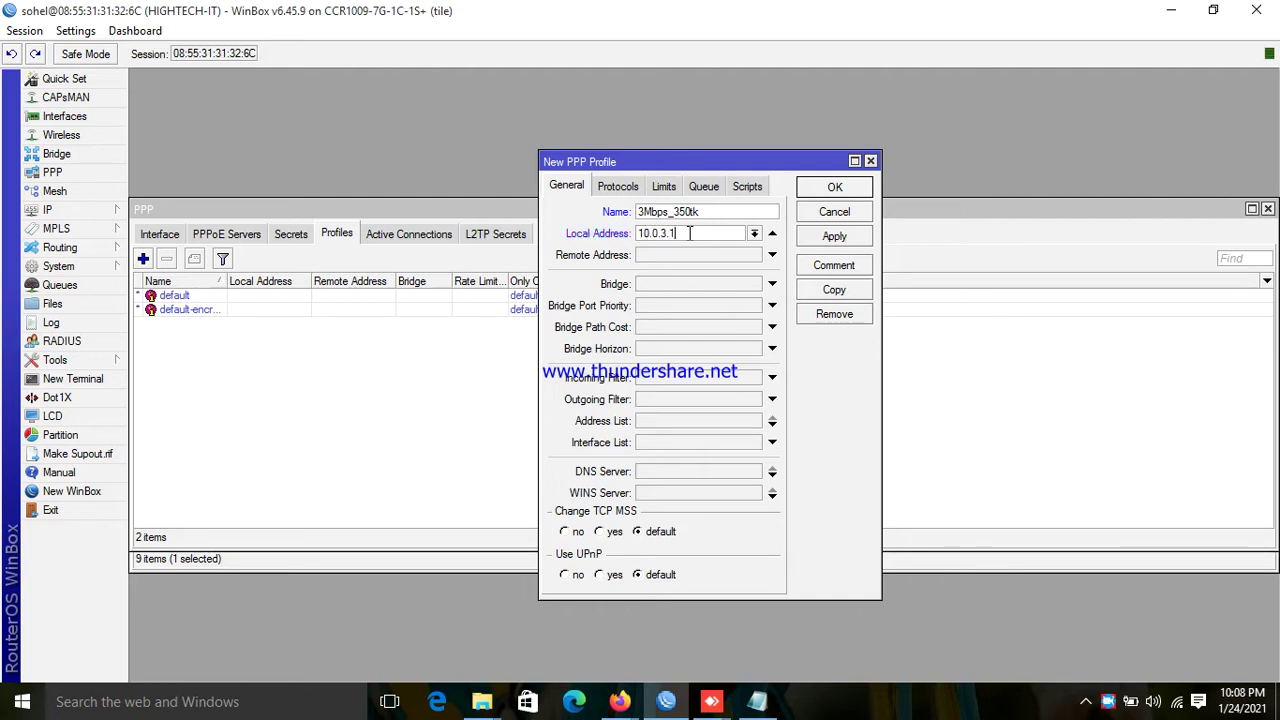
left_click(703, 258)
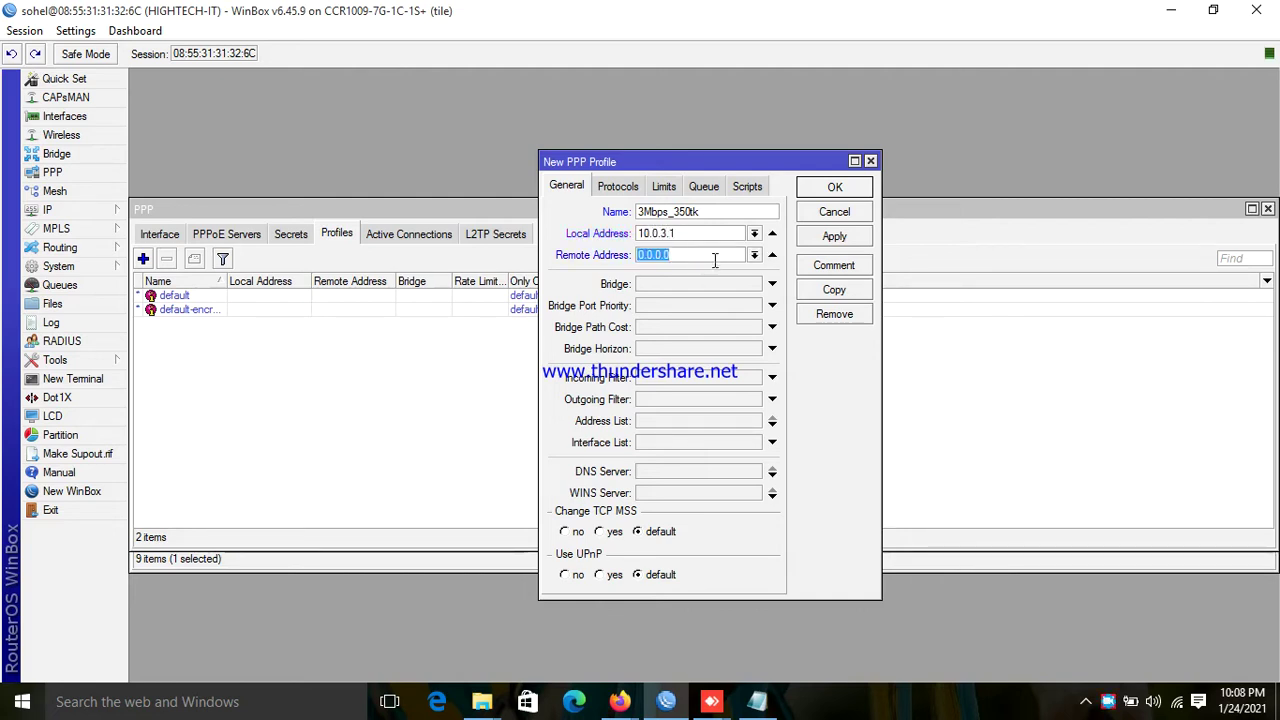
left_click(755, 256)
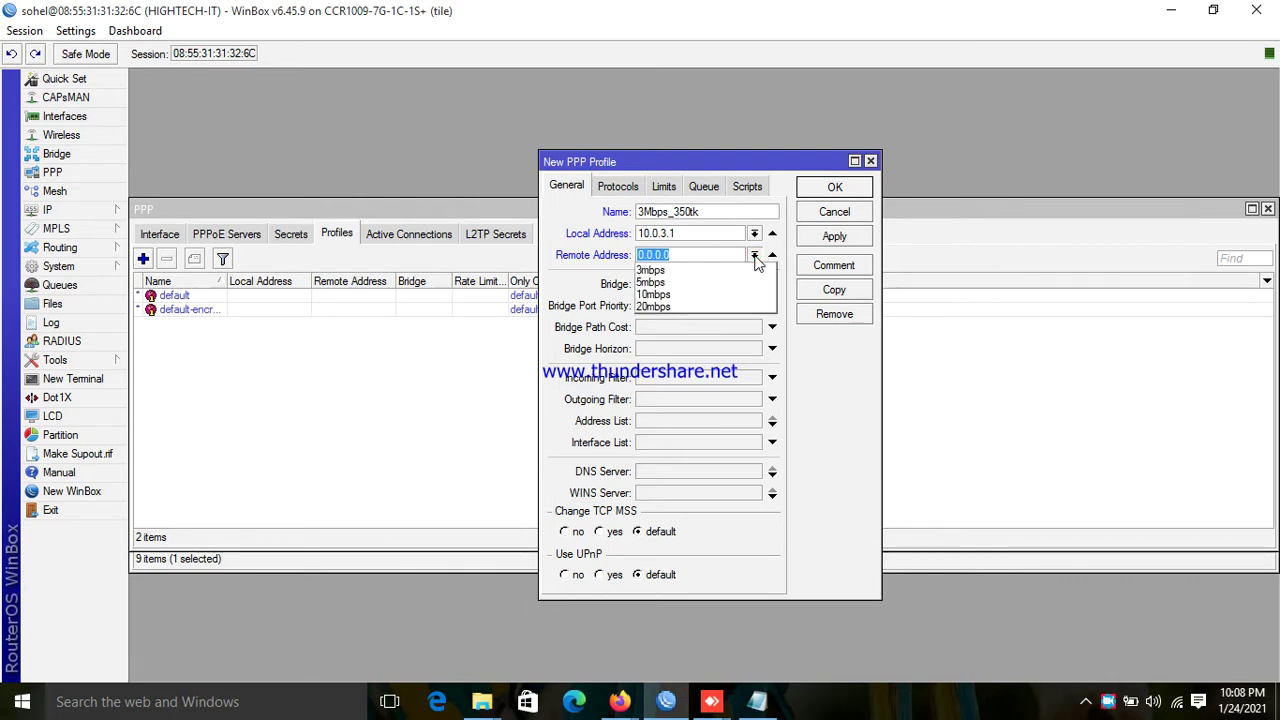
left_click(673, 270)
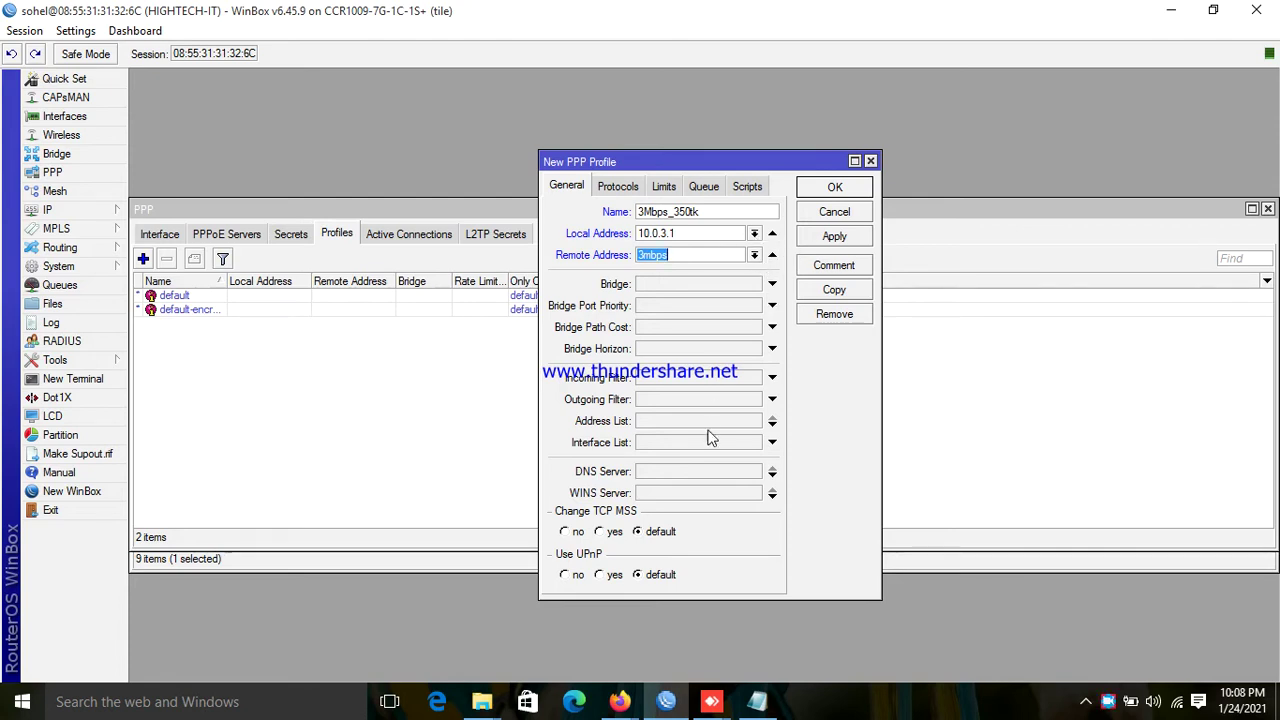
left_click(681, 471)
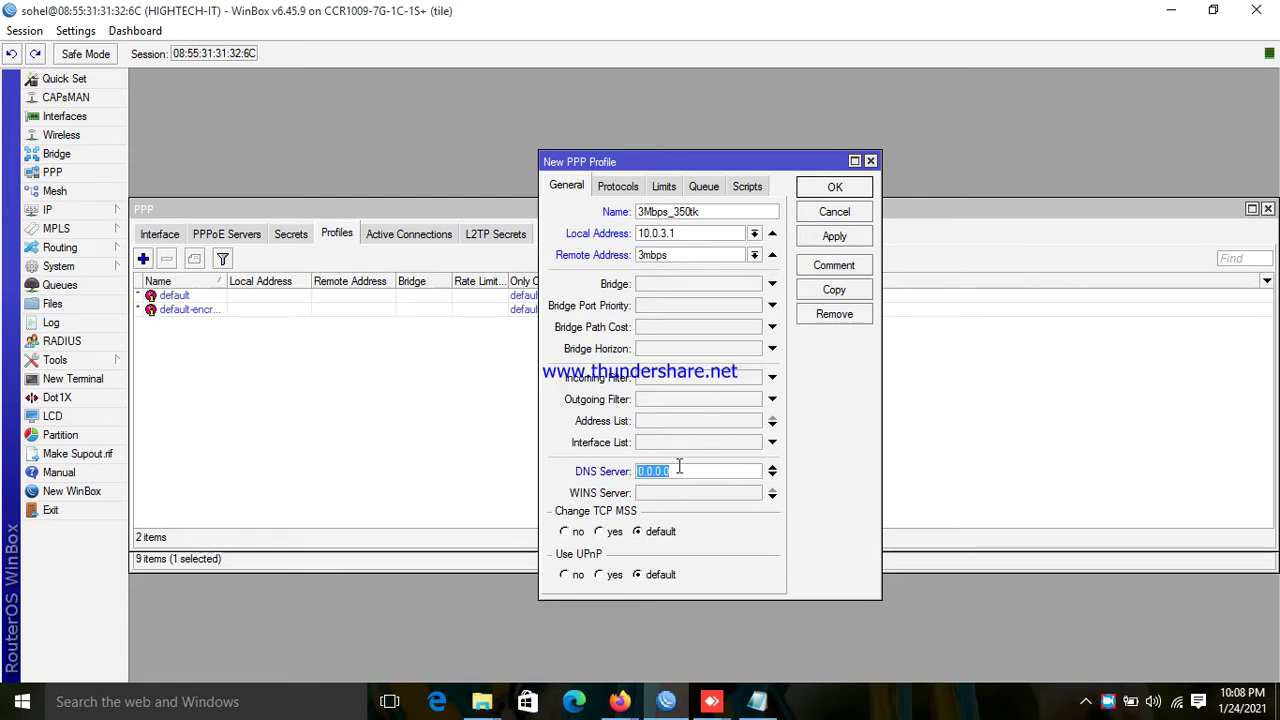
type("8.8.8.8")
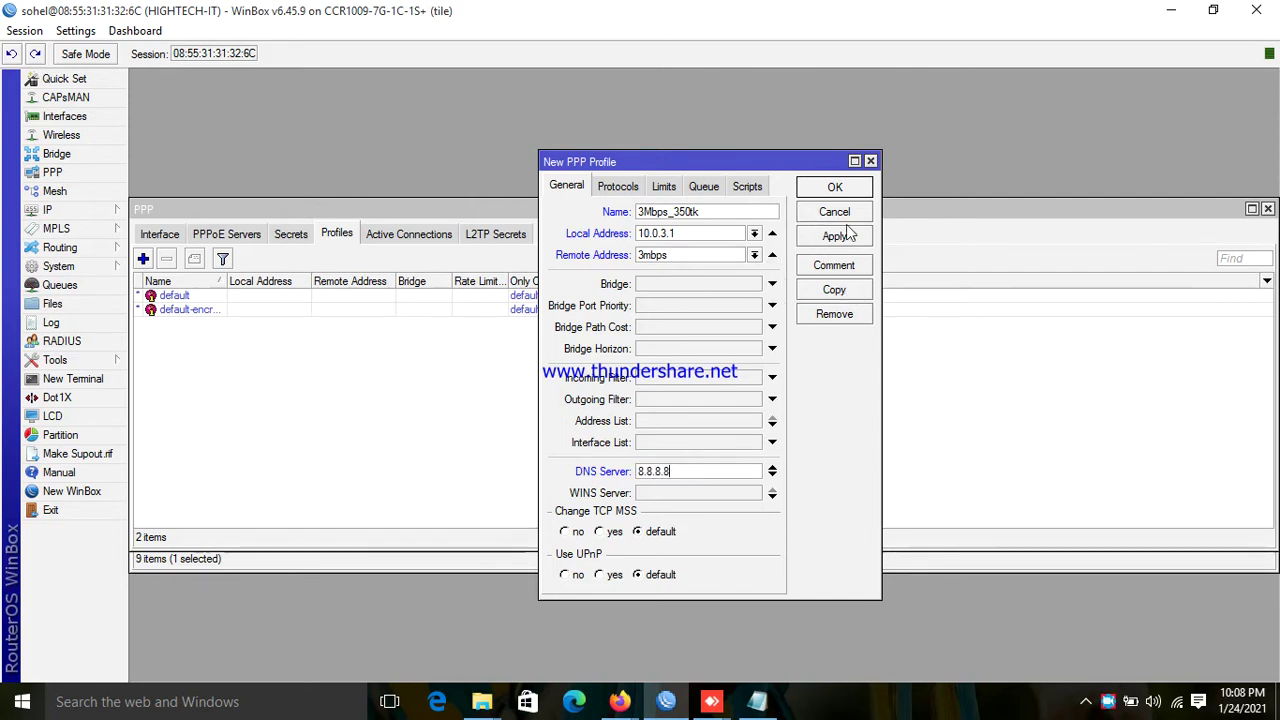
left_click(836, 238)
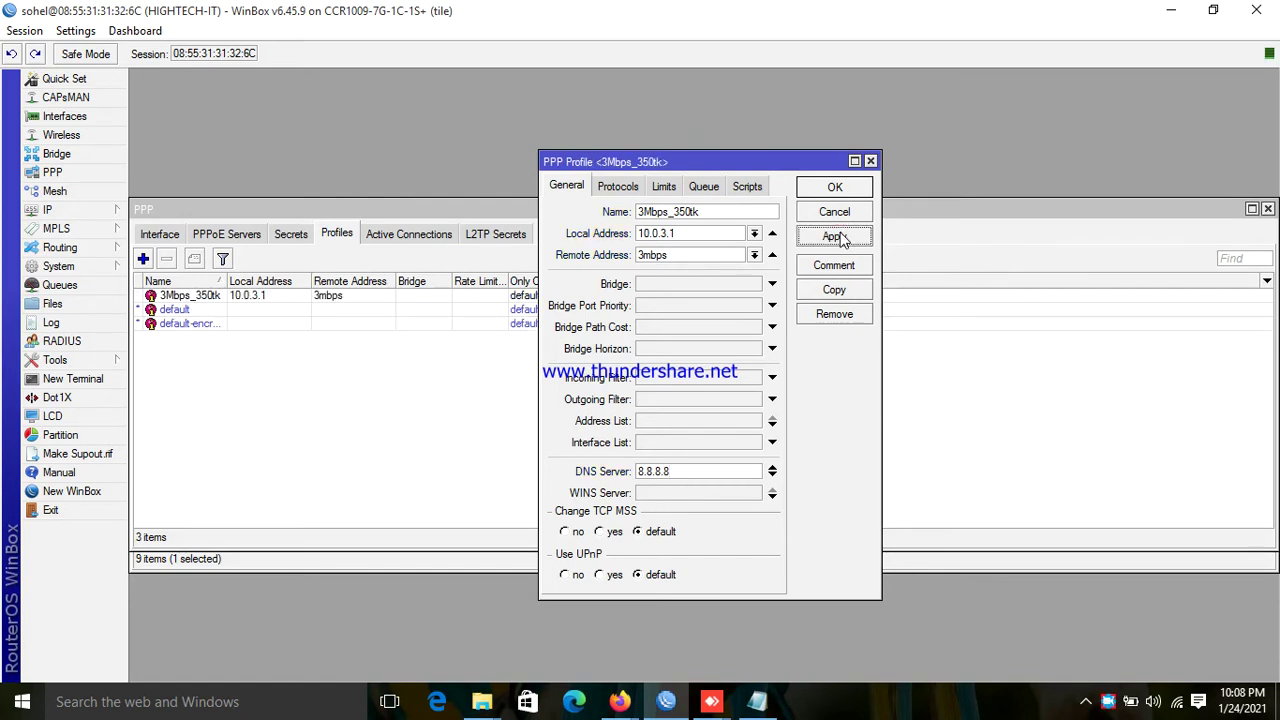
left_click(834, 289)
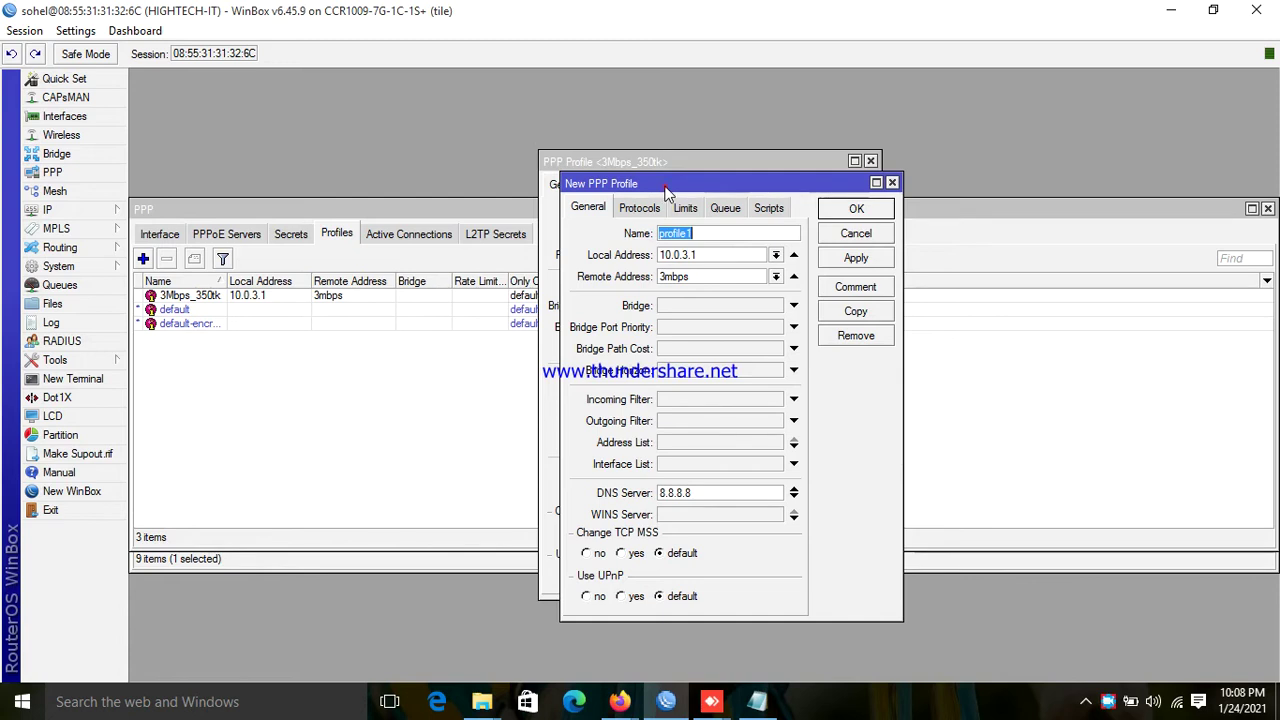
Save the copy as 5Mbps_650tk with local address 10.0.5.1 and remote pool 5mbps.
left_click_drag(662, 188, 714, 186)
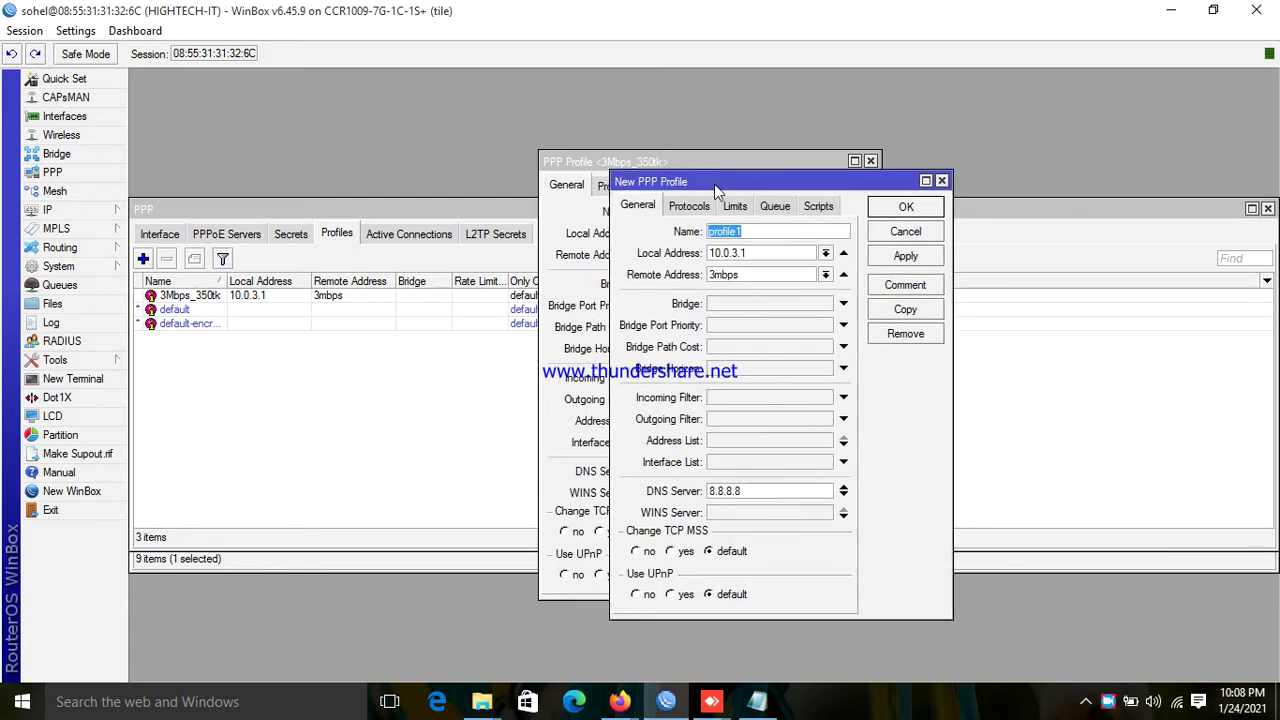
type("5")
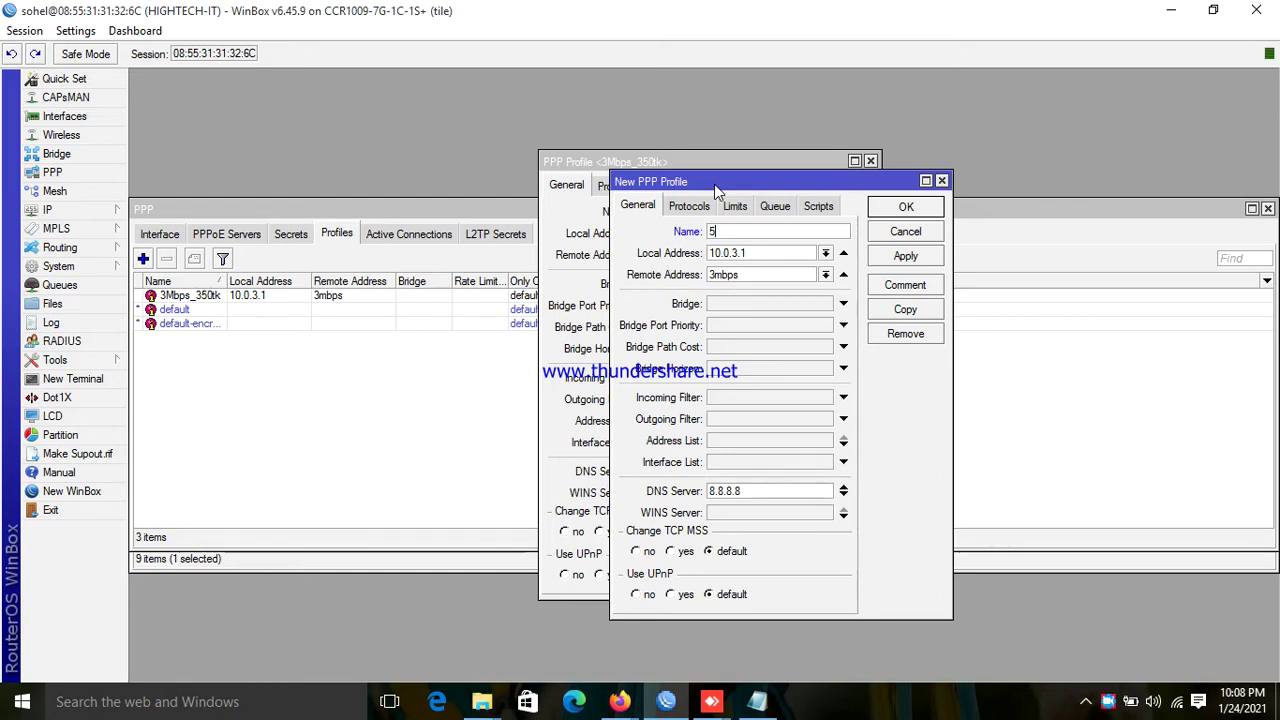
type("M")
type("bps_650")
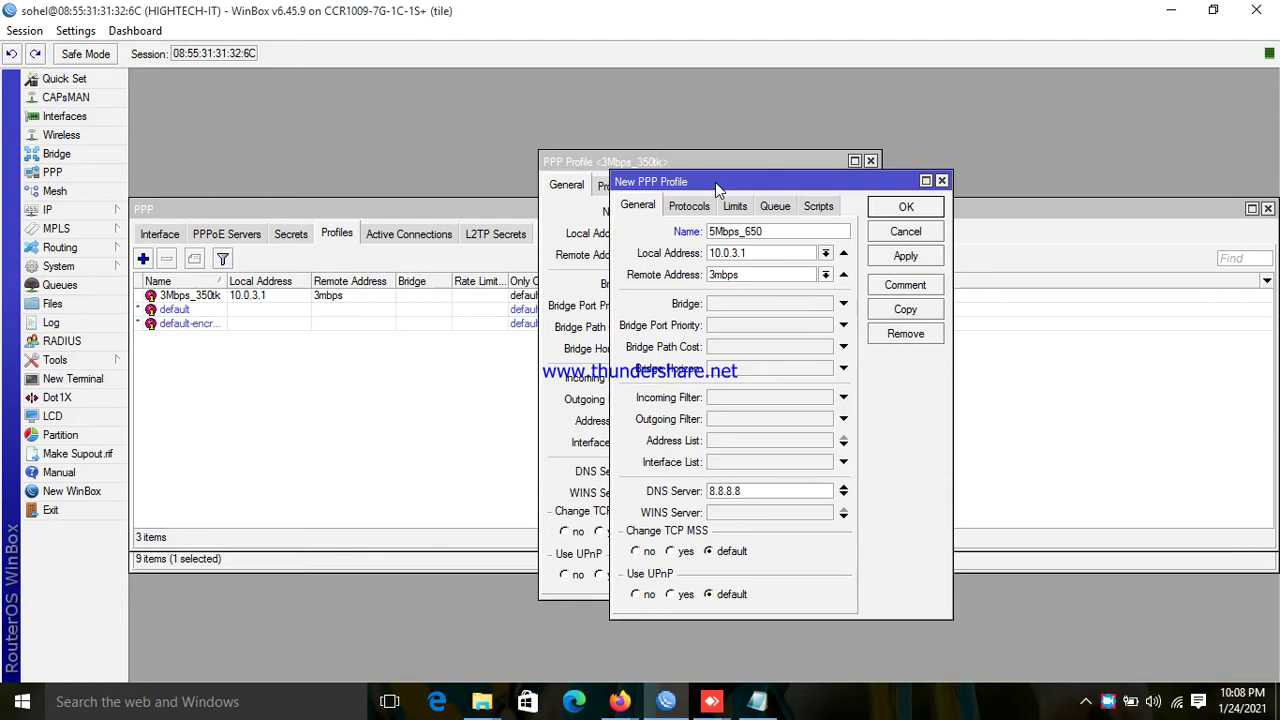
type("tk")
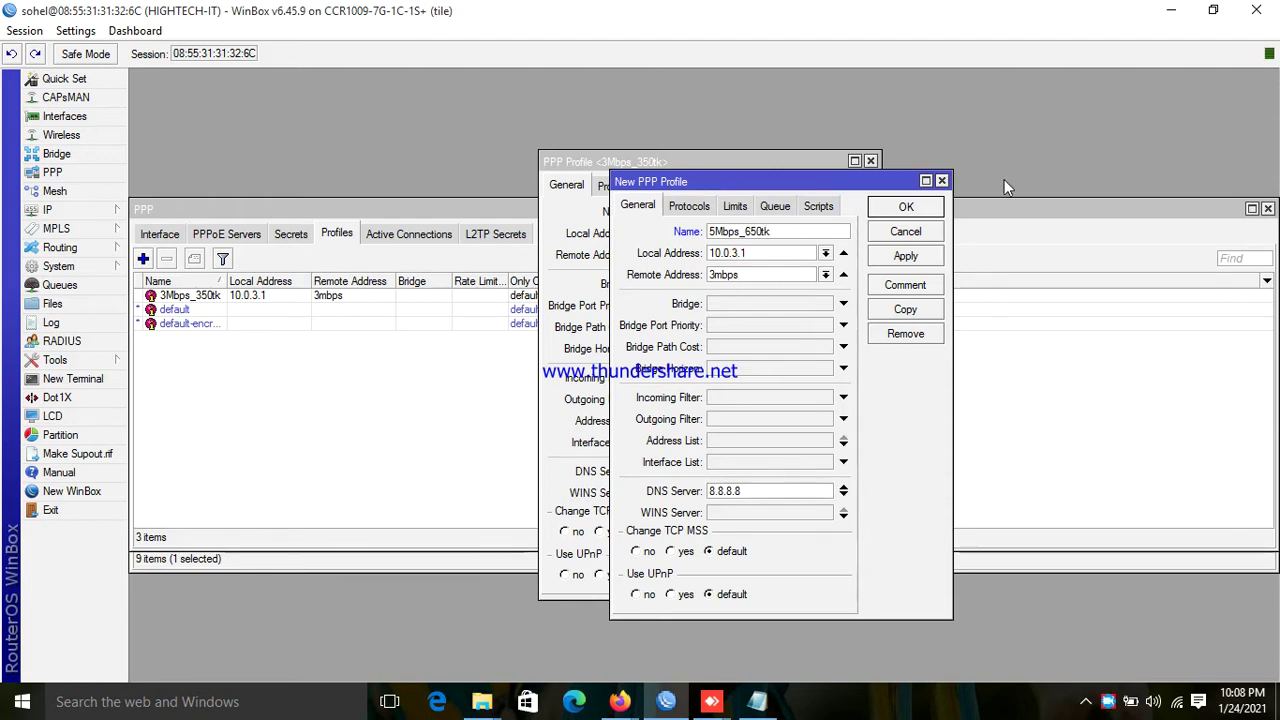
key("BackSpace")
key("BackSpace")
left_click(826, 275)
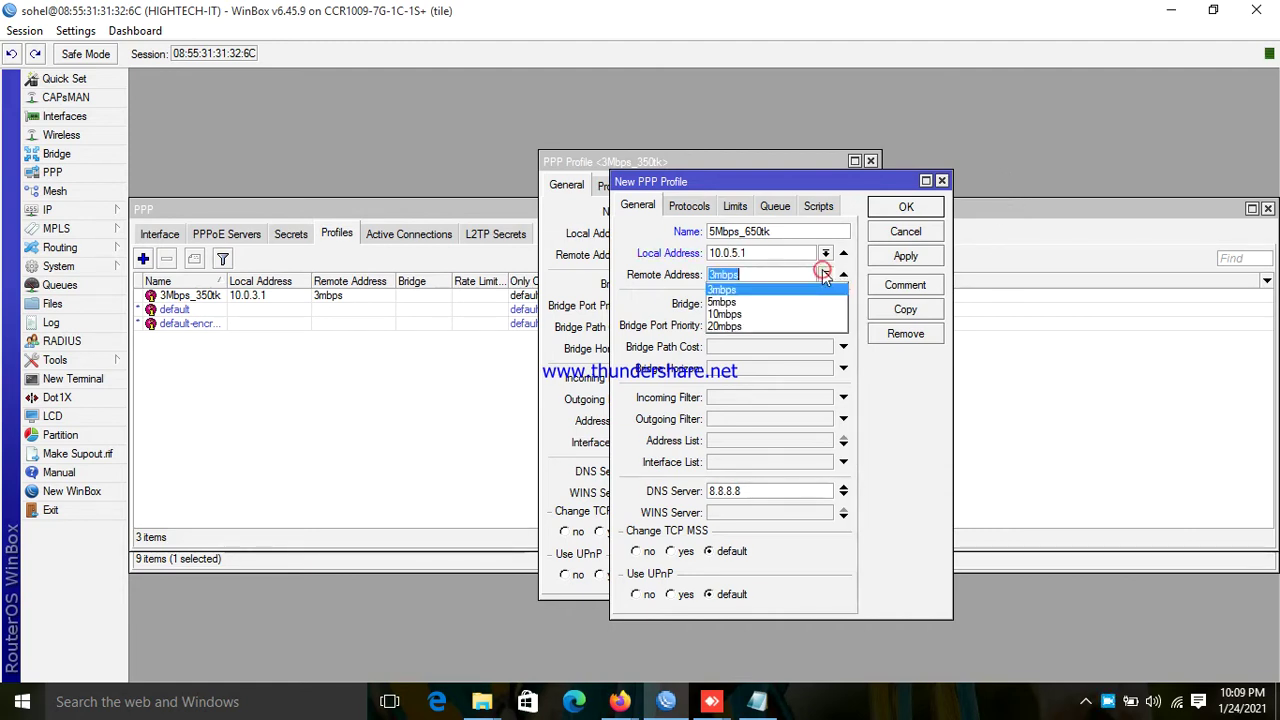
left_click(735, 306)
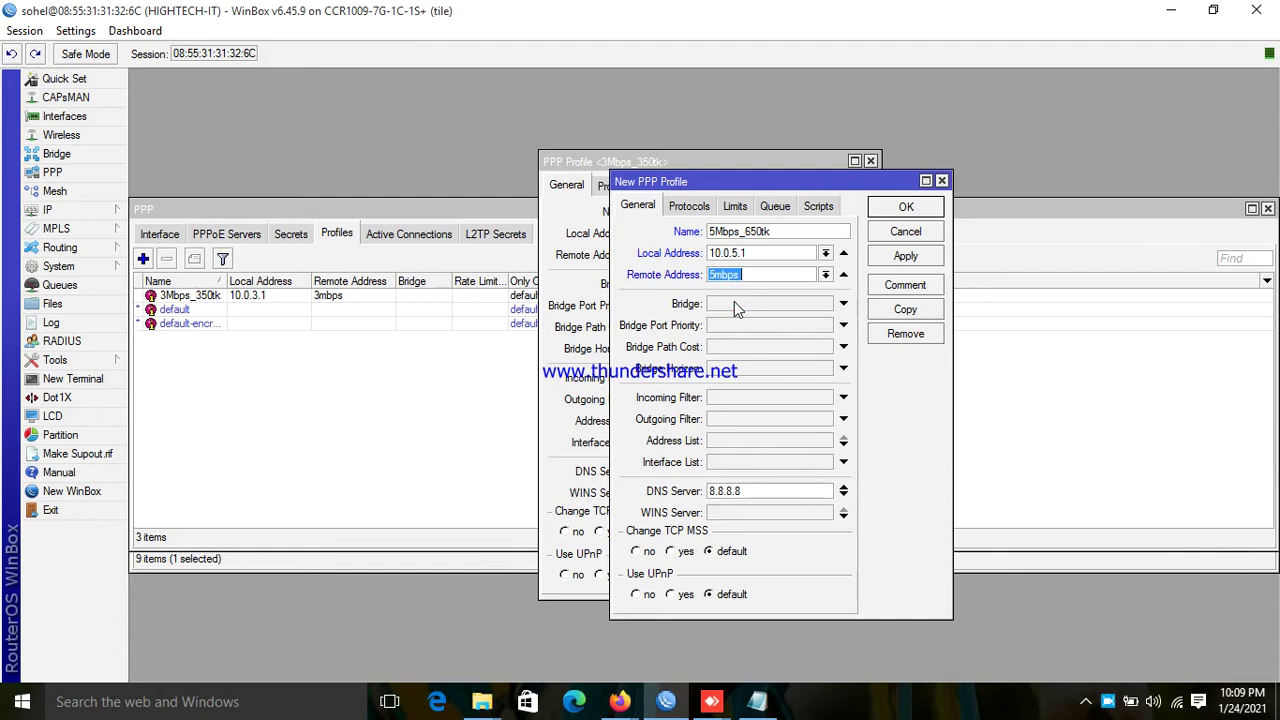
left_click(906, 258)
left_click(918, 311)
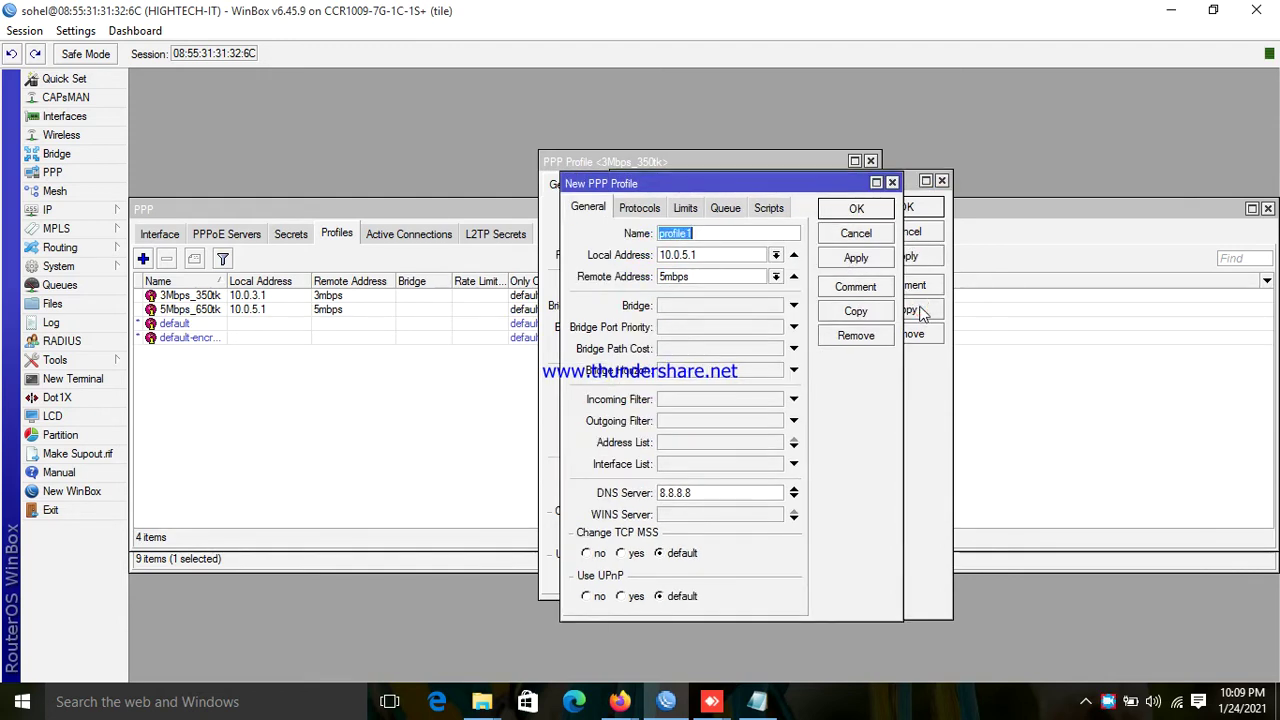
Save the next copy as 10Mbps_1100tk with local address 10.0.10.1 and remote pool 10mbps.
type("10Mbps")
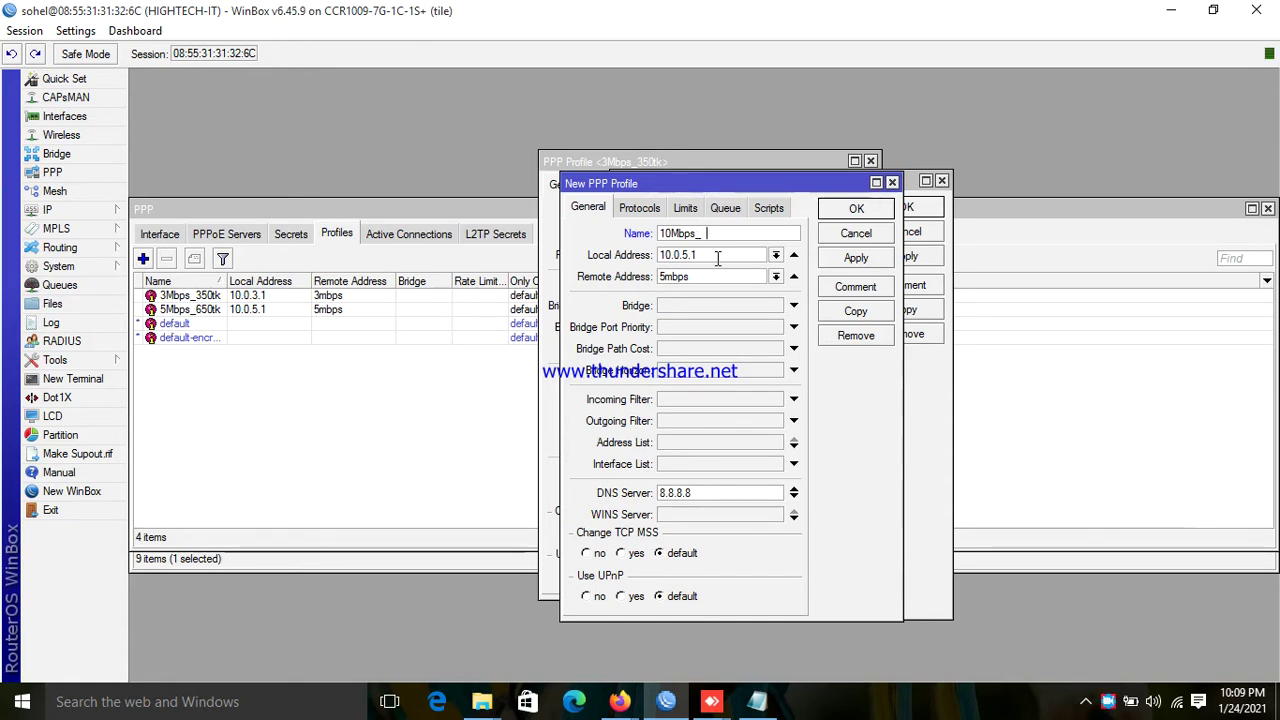
type("_1100k")
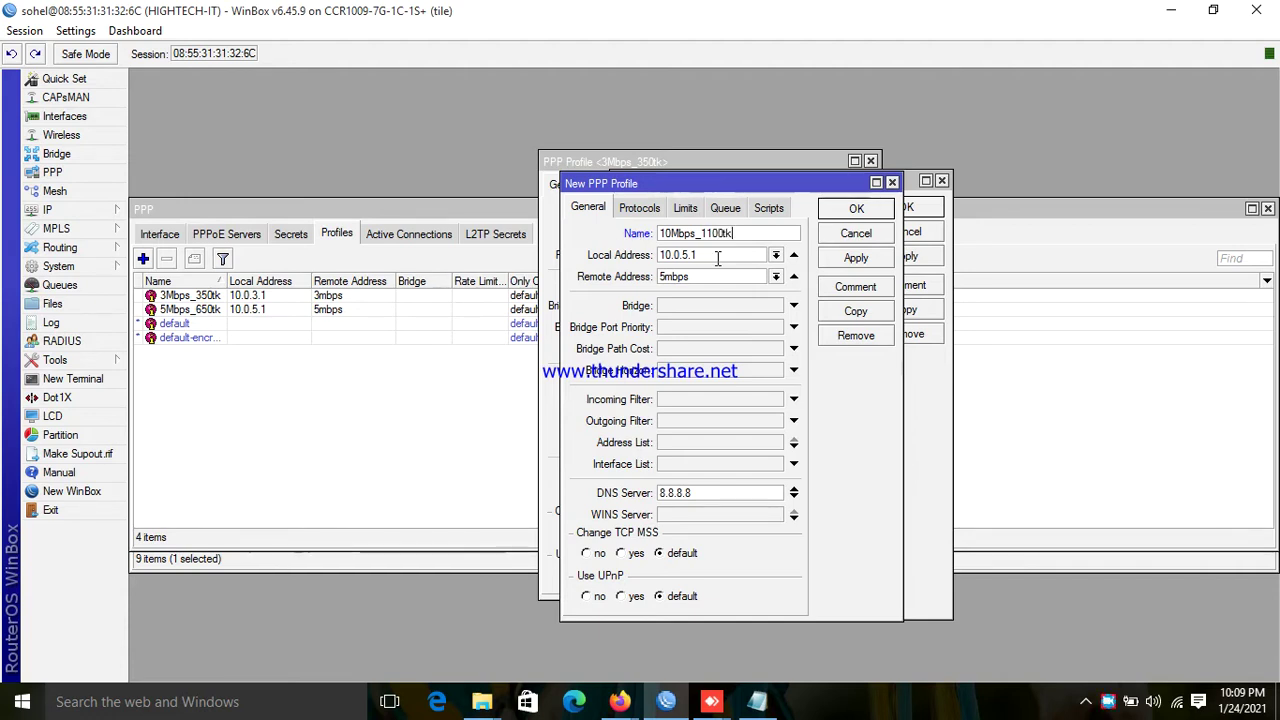
left_click(690, 255)
key("BackSpace")
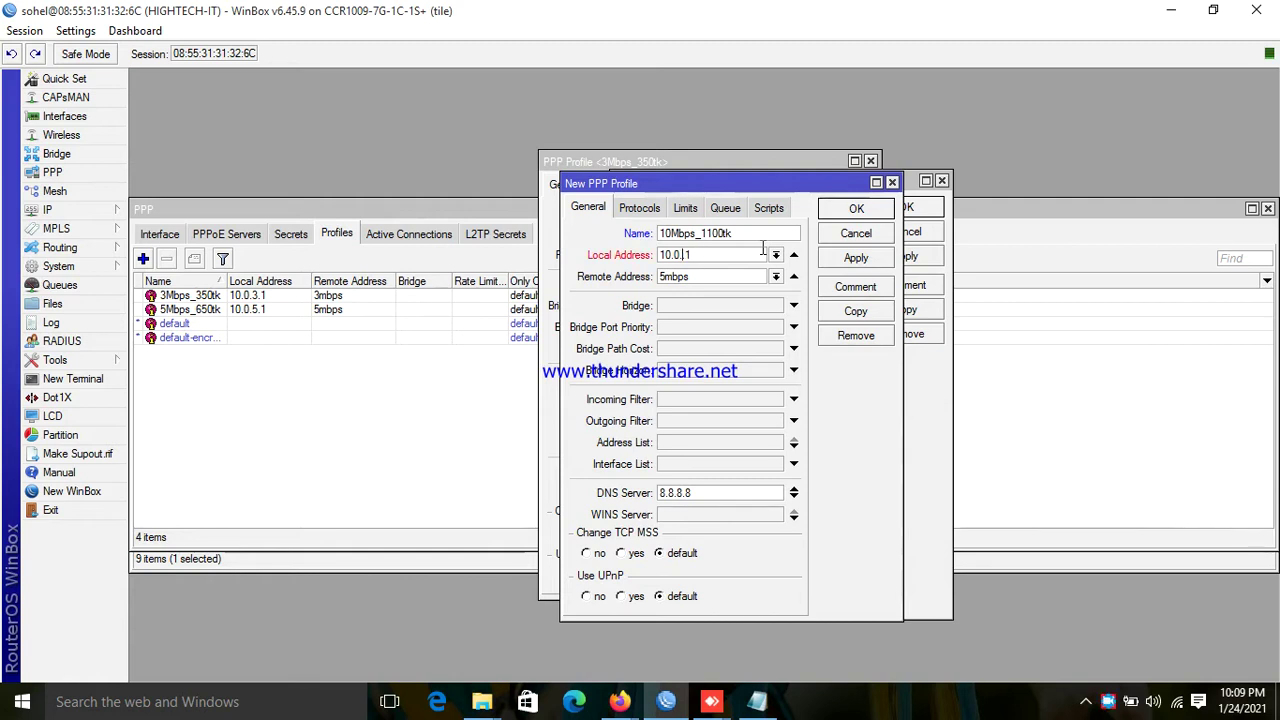
type("10.1")
left_click(776, 277)
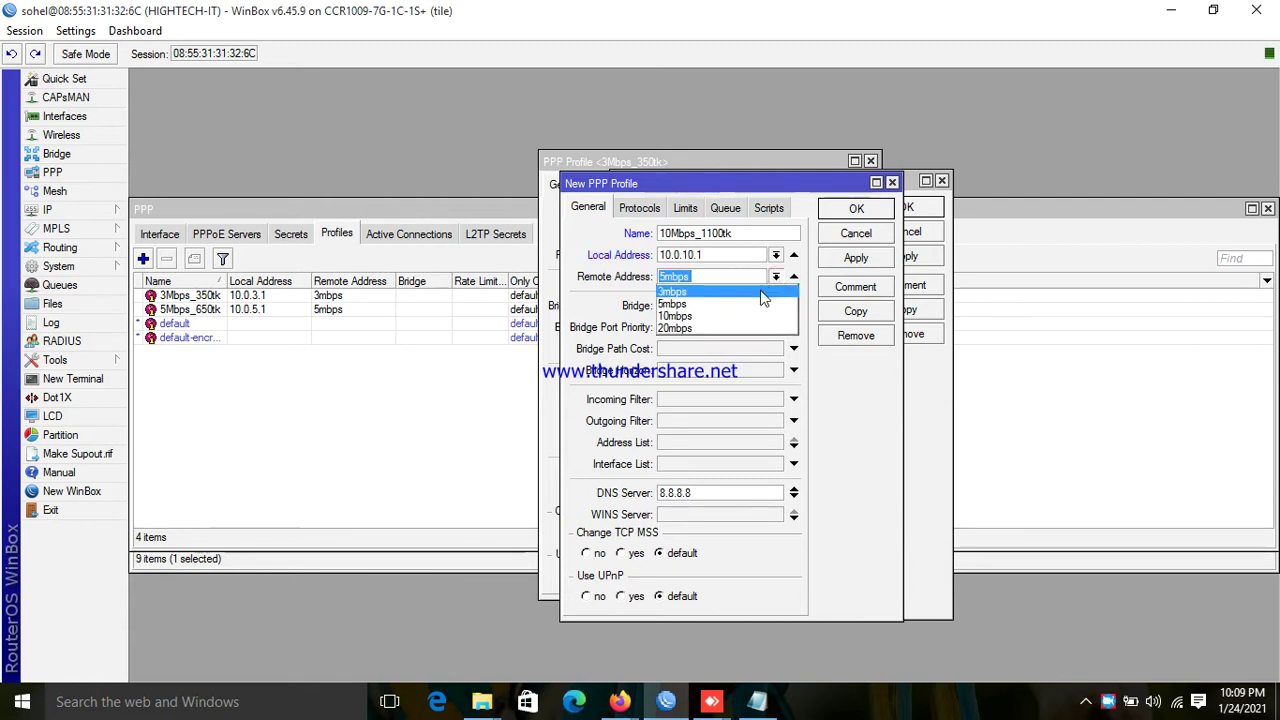
left_click(738, 316)
left_click(856, 258)
left_click(875, 310)
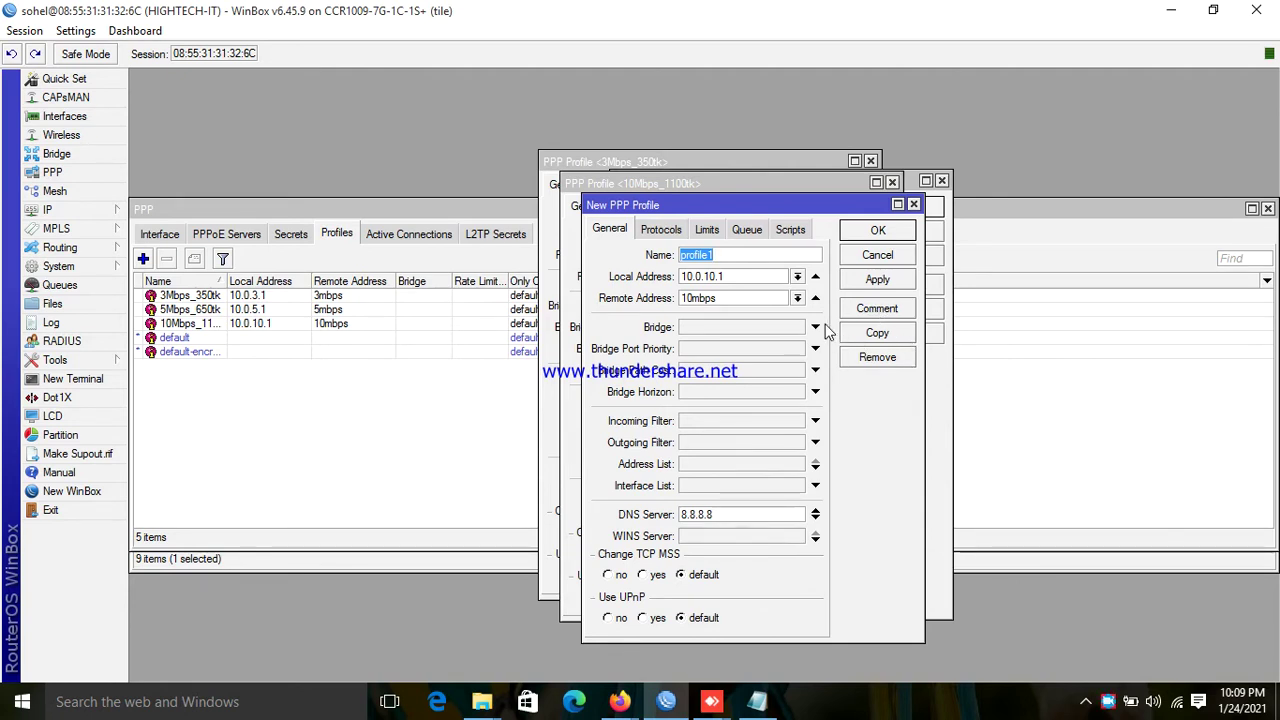
Enter '20Mbps_' as the new profile name, then minimize the AnyDesk session and main windows.
type("20Mbps")
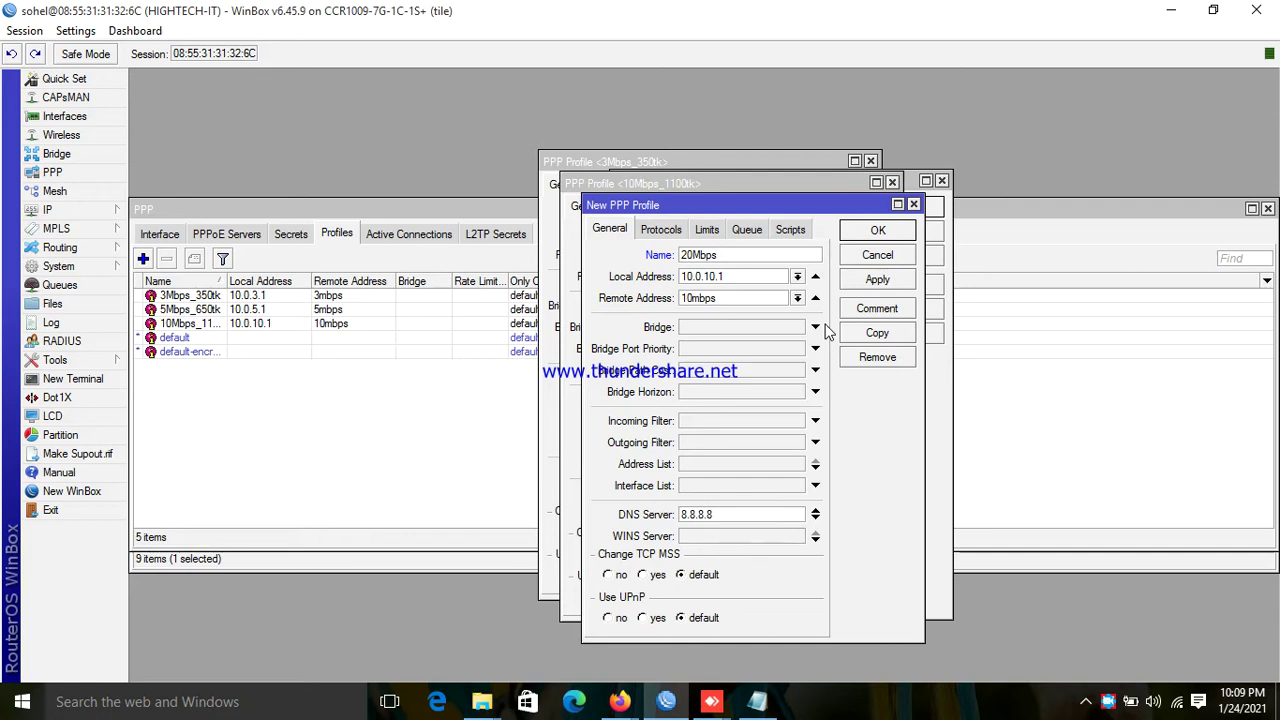
type("_")
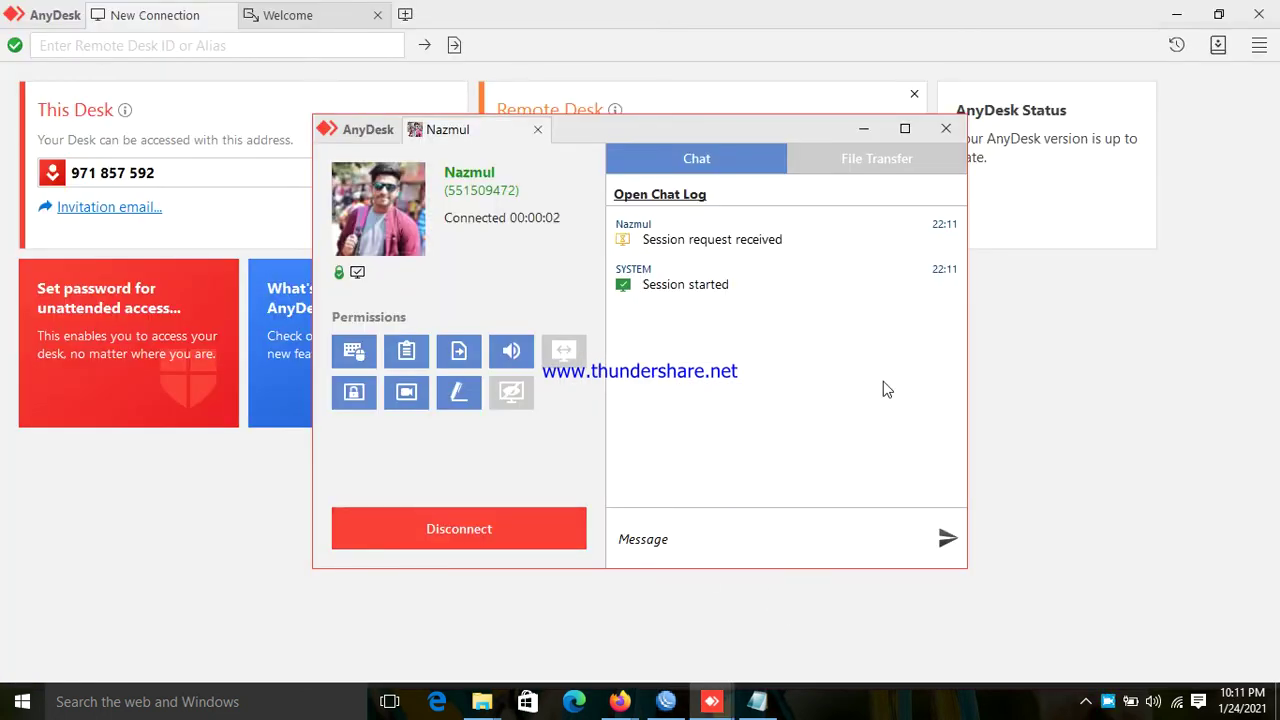
left_click(863, 133)
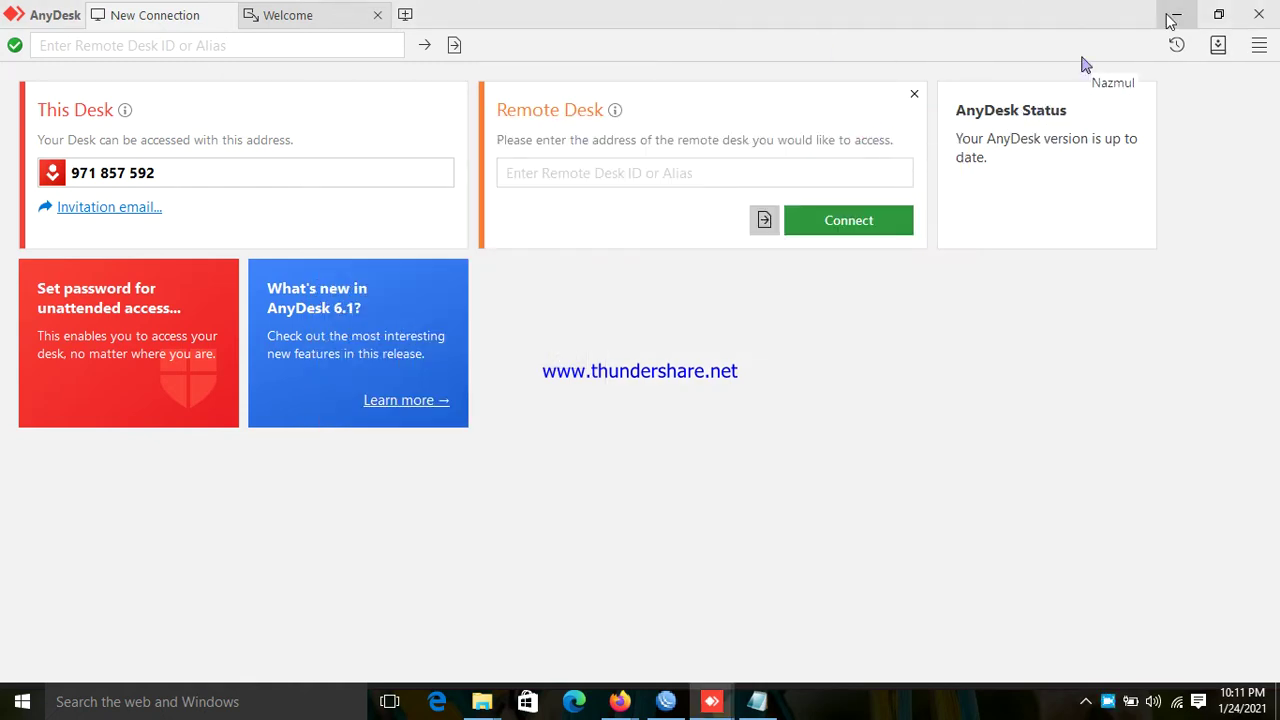
left_click(1172, 16)
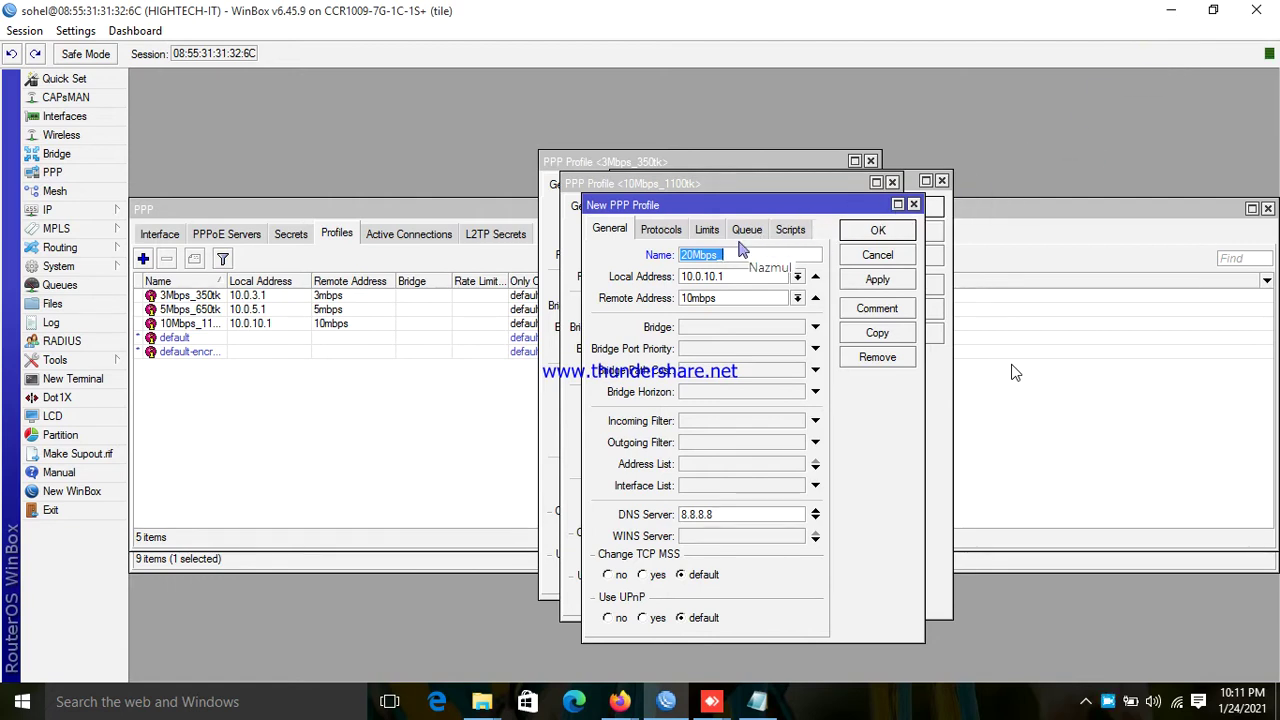
Save 20Mbps_1500tk with local address 10.0.20.1 and pool 20mbps, then close both profile windows.
left_click(741, 250)
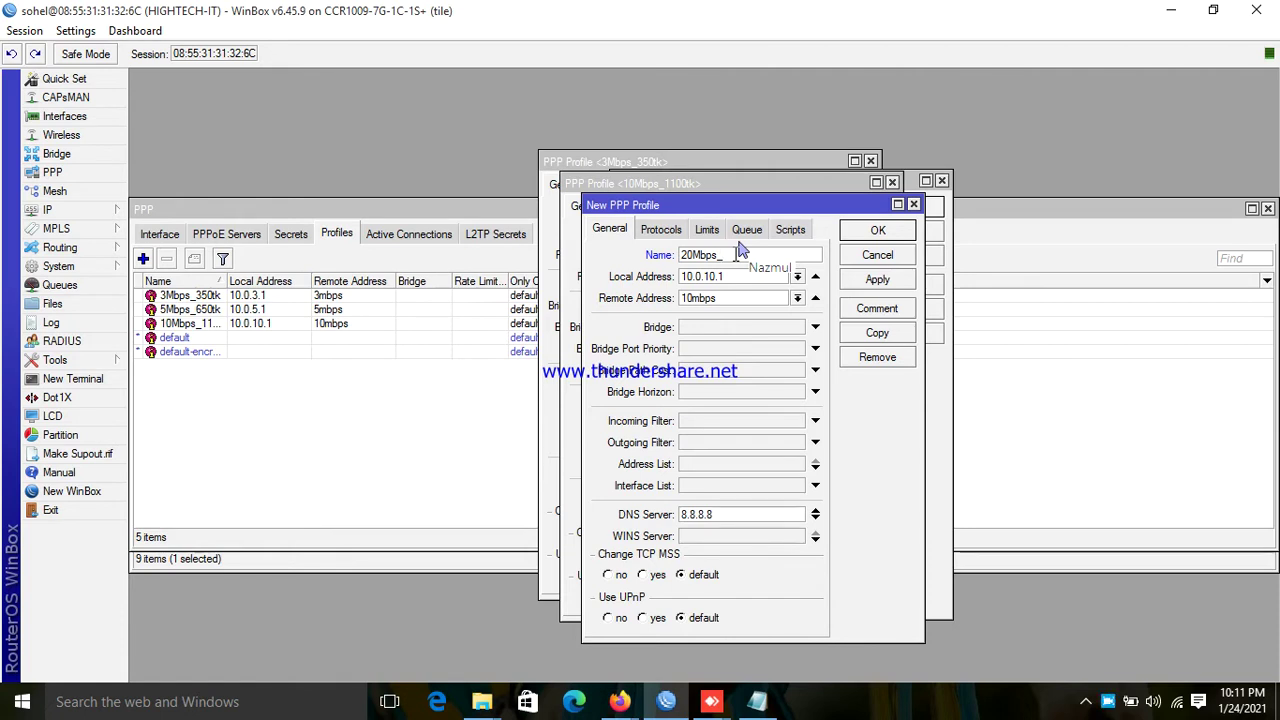
type("15M")
type("k")
left_click(712, 276)
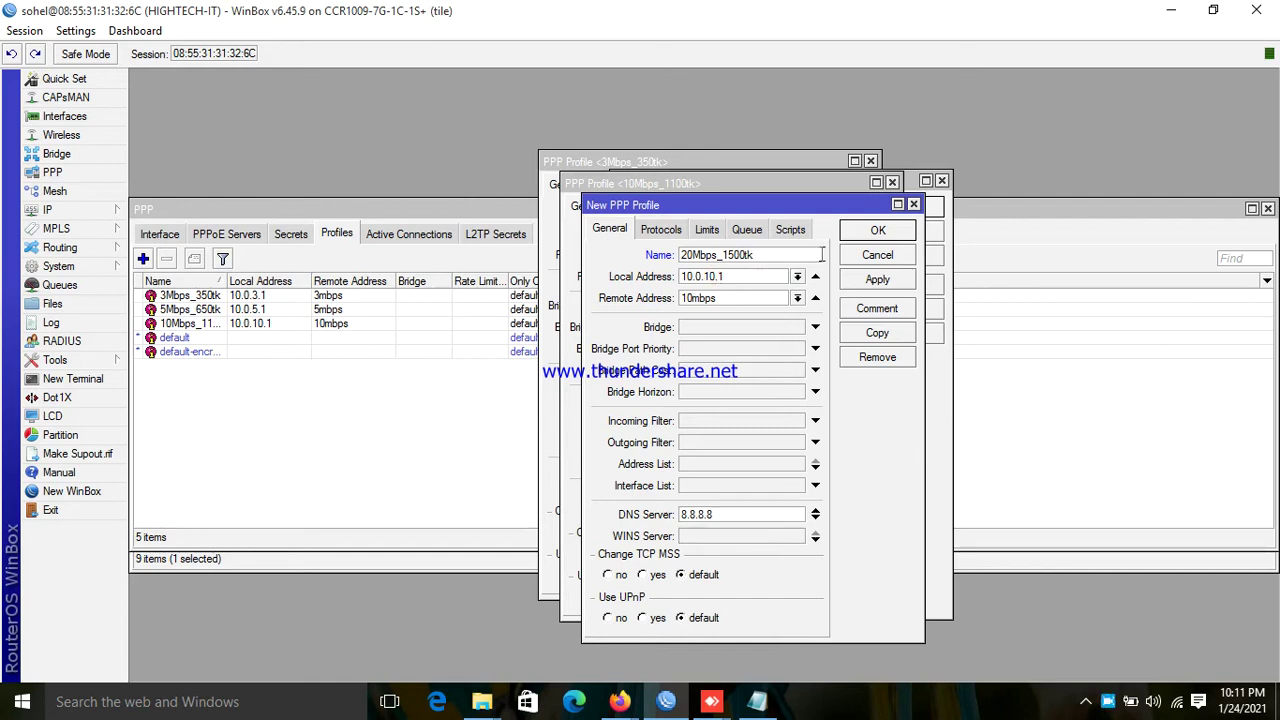
key("BackSpace")
type("2")
left_click(797, 299)
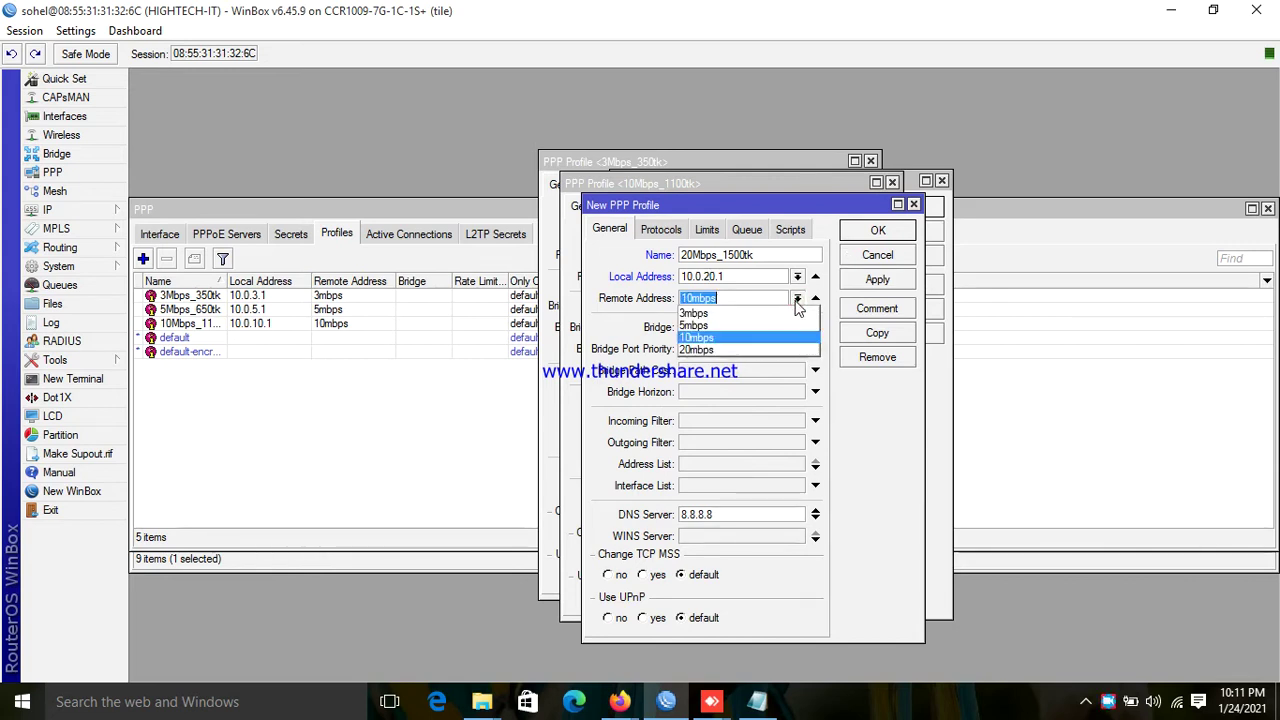
left_click(752, 348)
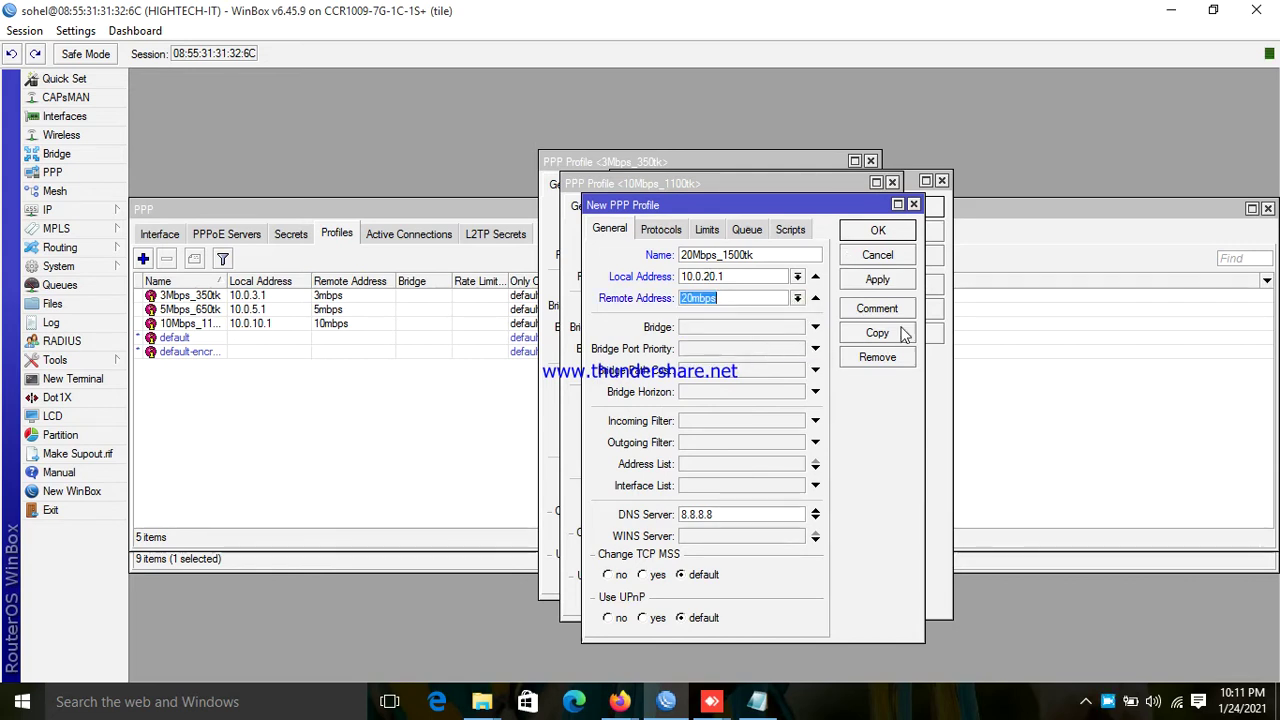
left_click(881, 280)
left_click(877, 231)
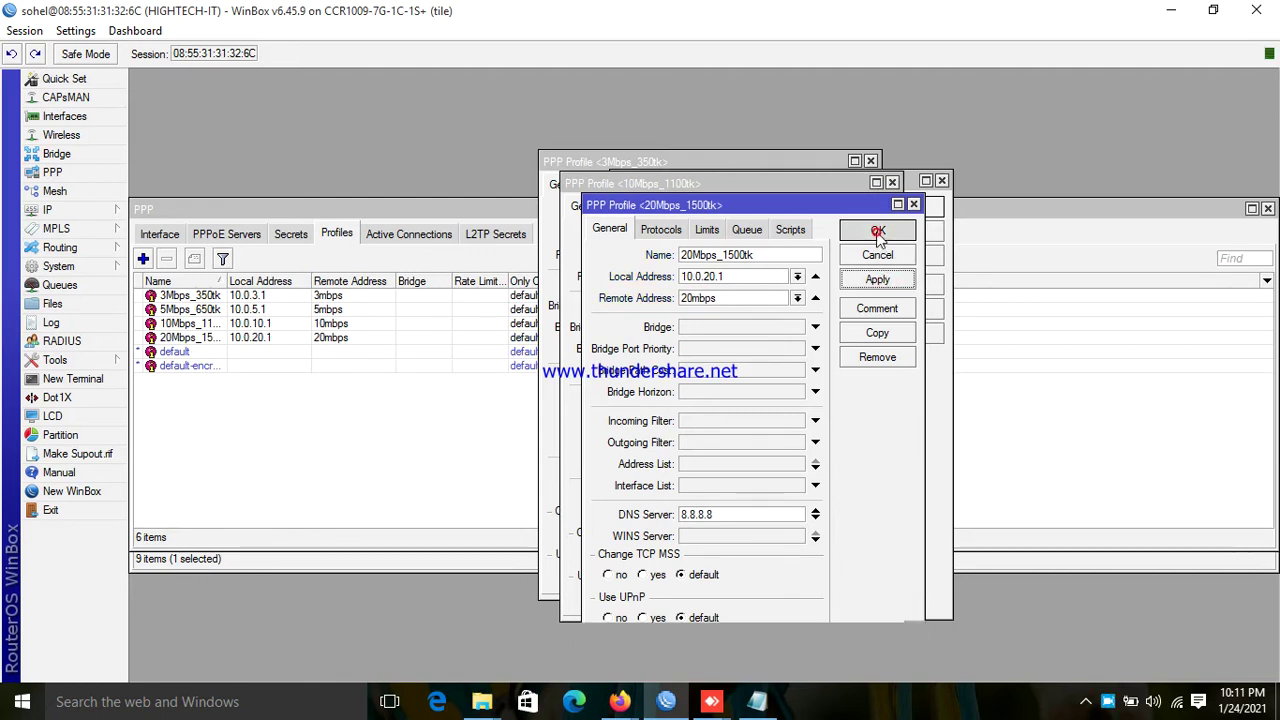
left_click(857, 208)
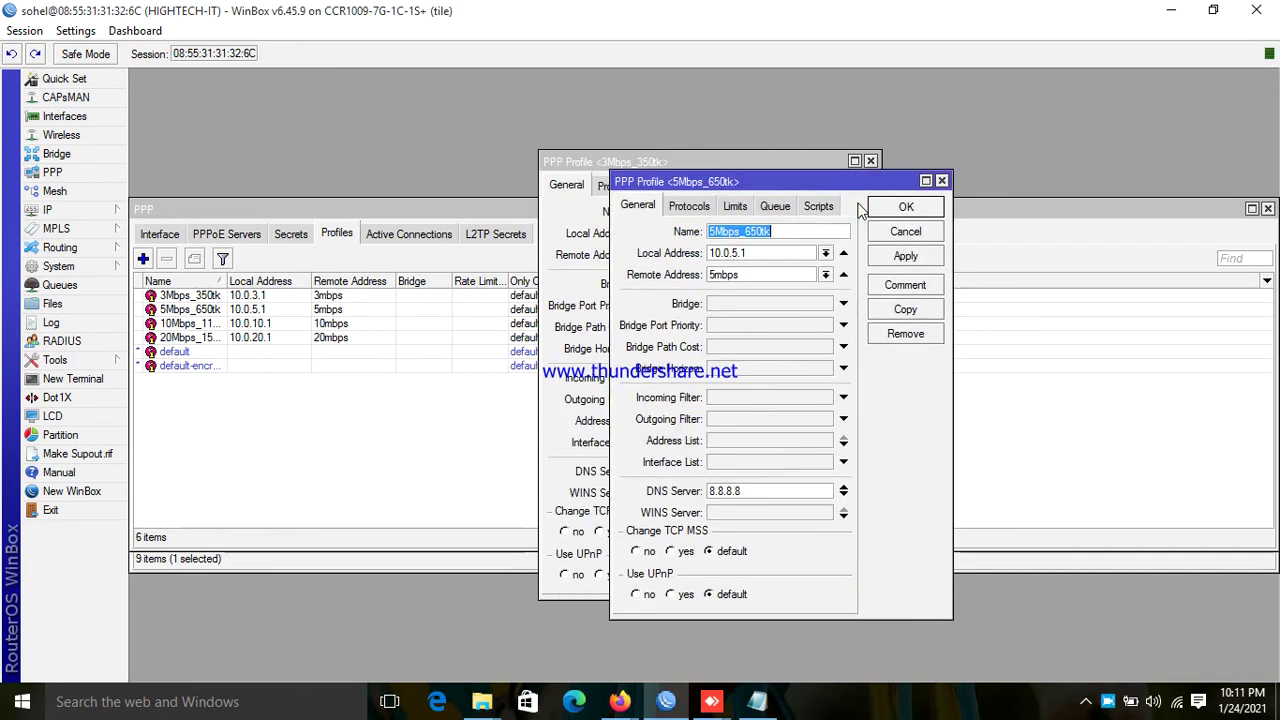
Close the 5Mbps_650tk and 3Mbps_350tk profile windows and start a new queue type.
left_click(872, 207)
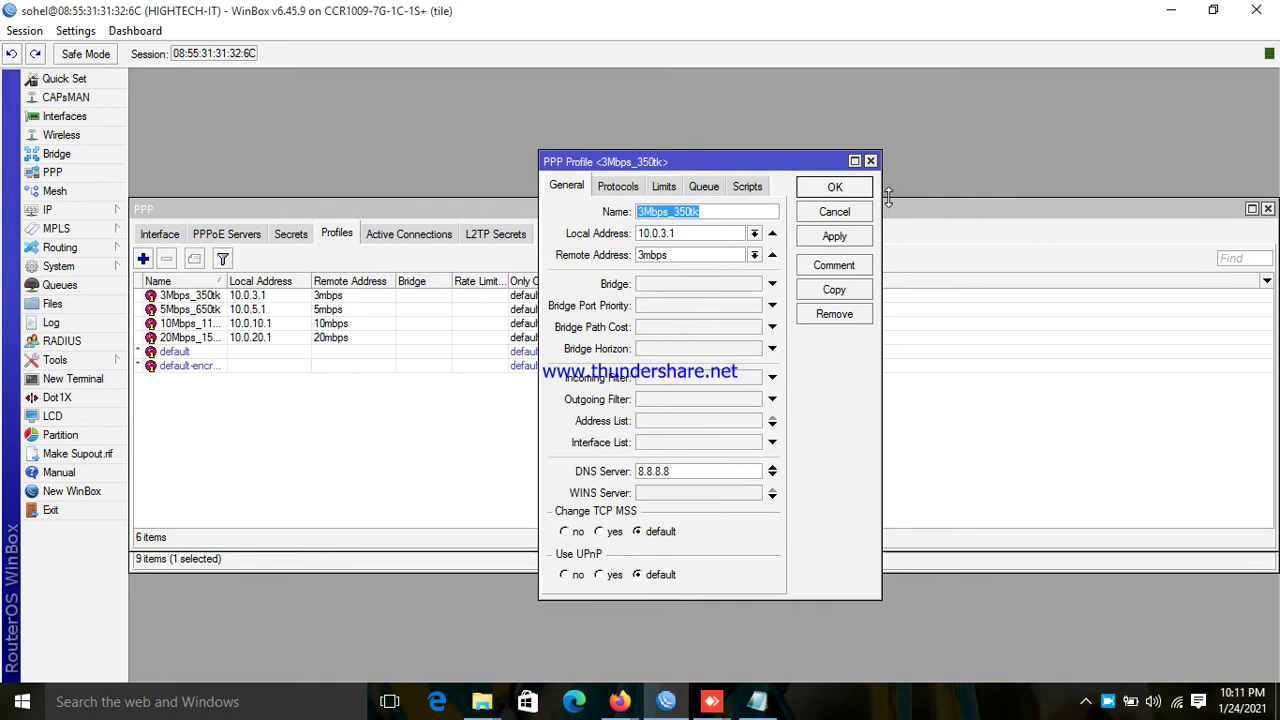
left_click(850, 188)
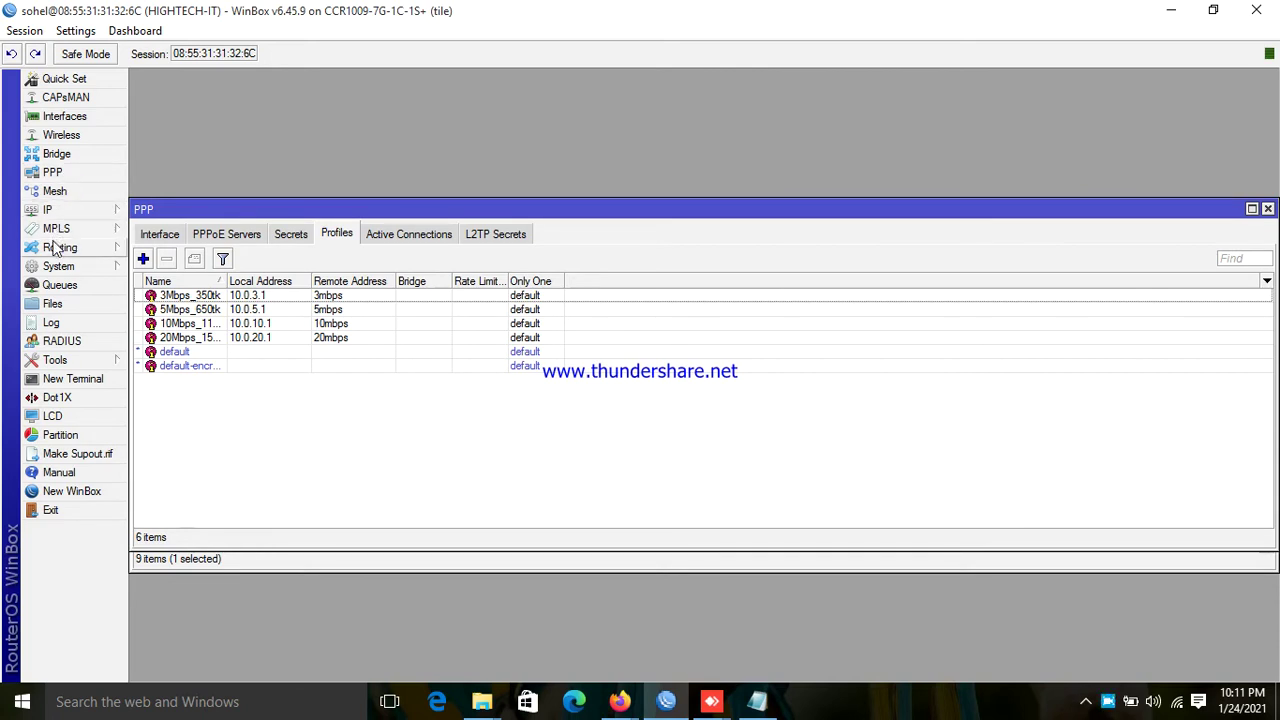
left_click(58, 285)
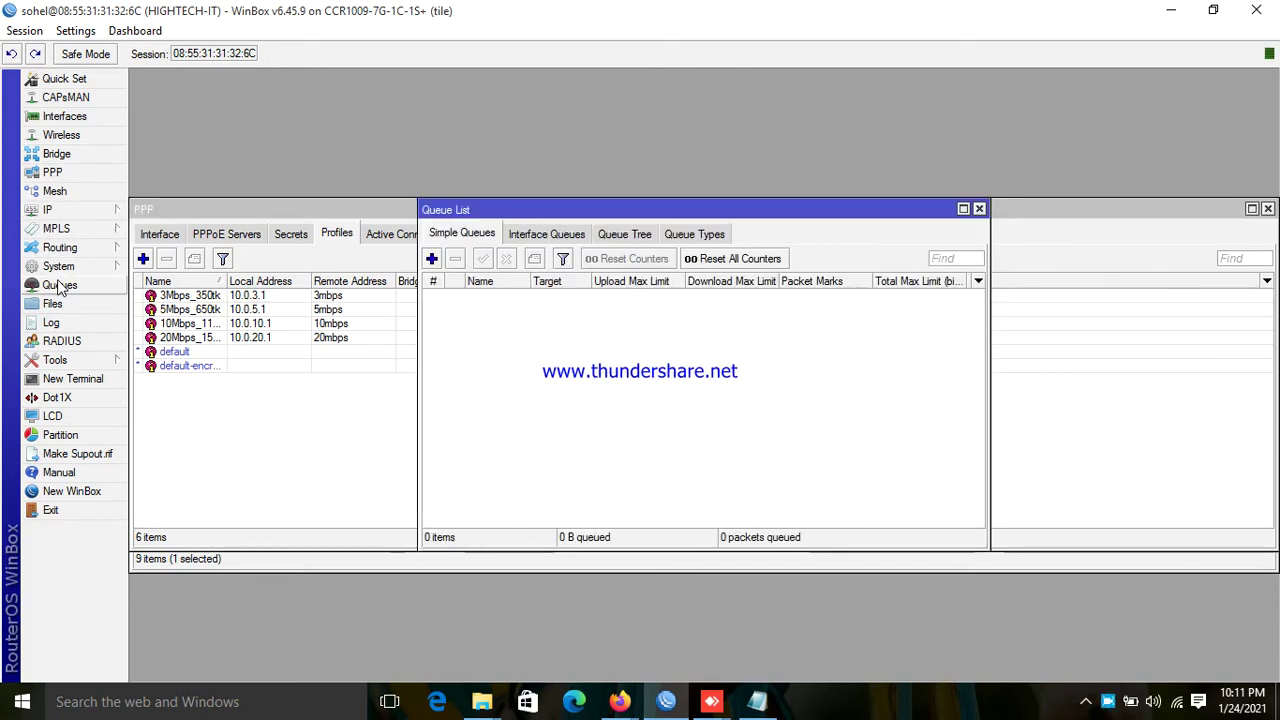
left_click(686, 236)
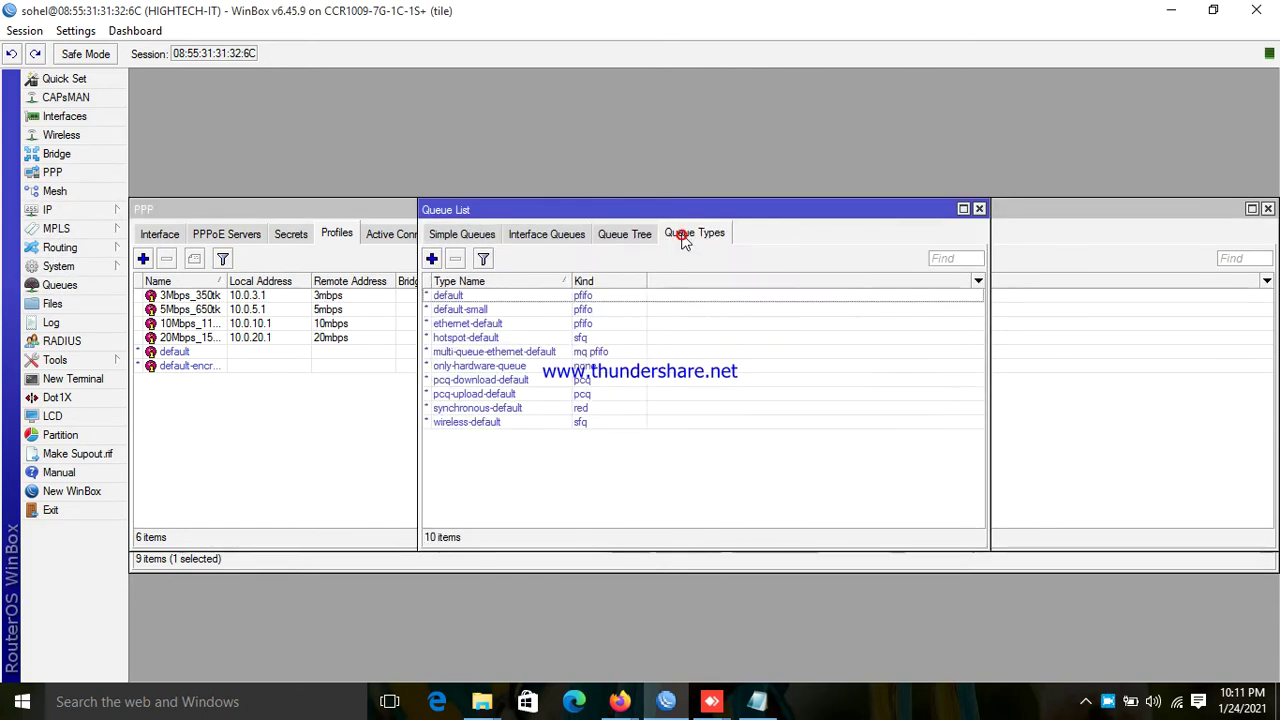
left_click(432, 259)
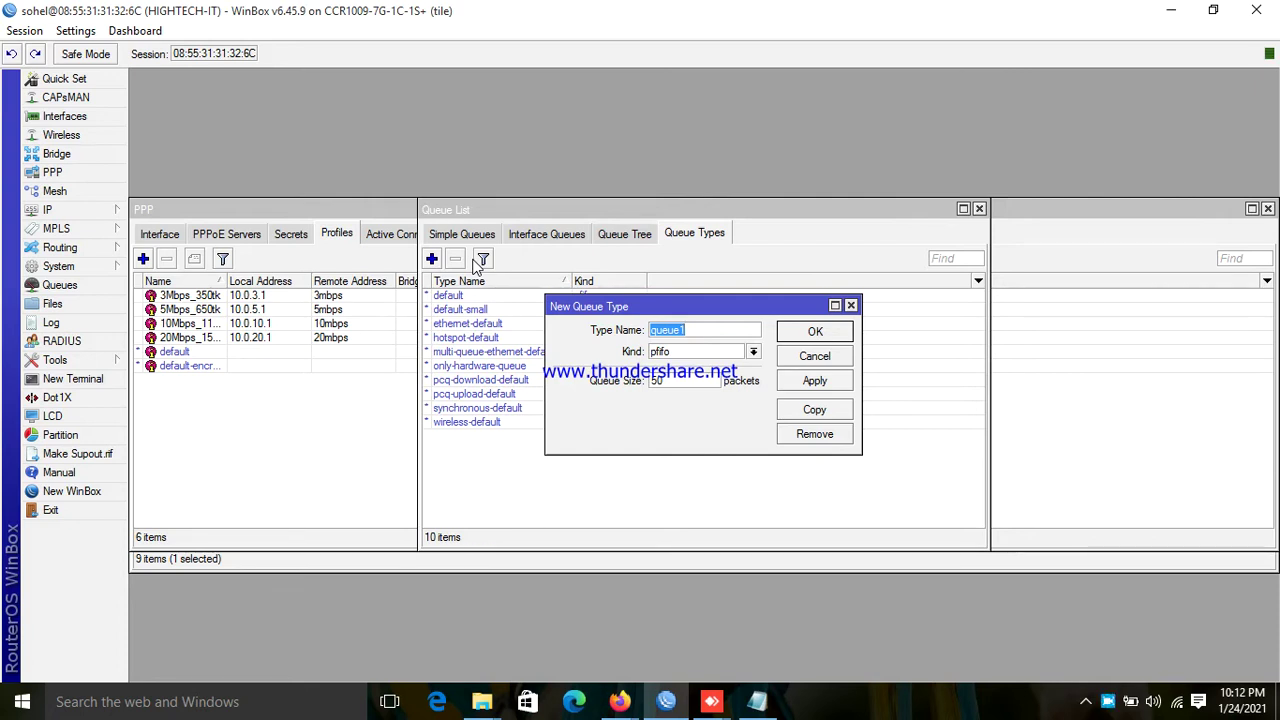
Name the new queue type 3Mbps, set its kind to pcq, and maximize the form.
type("3")
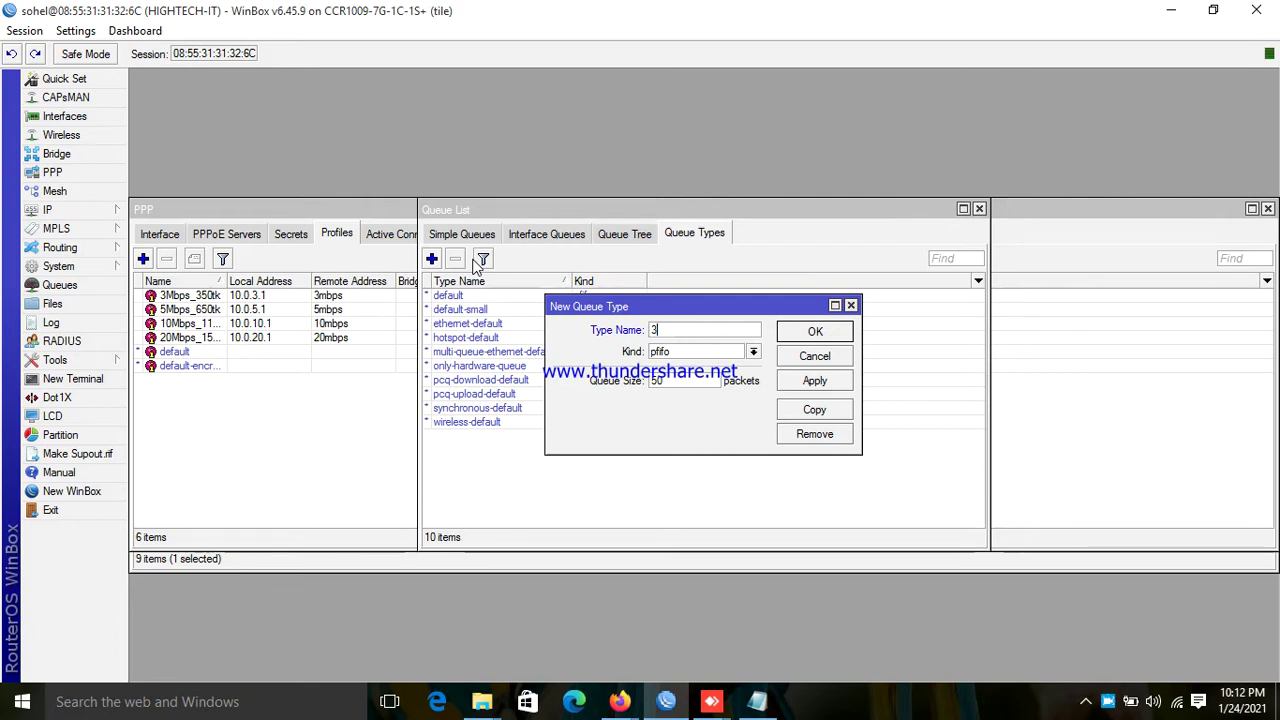
type("M")
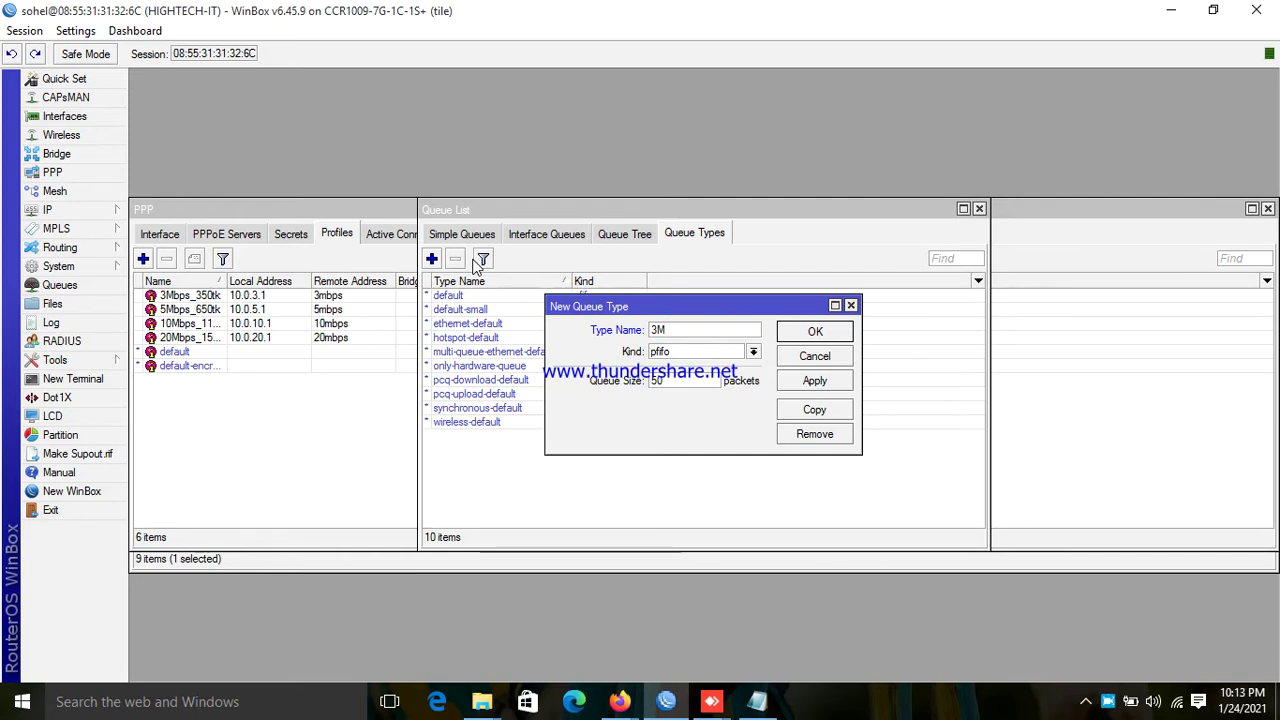
type("bps")
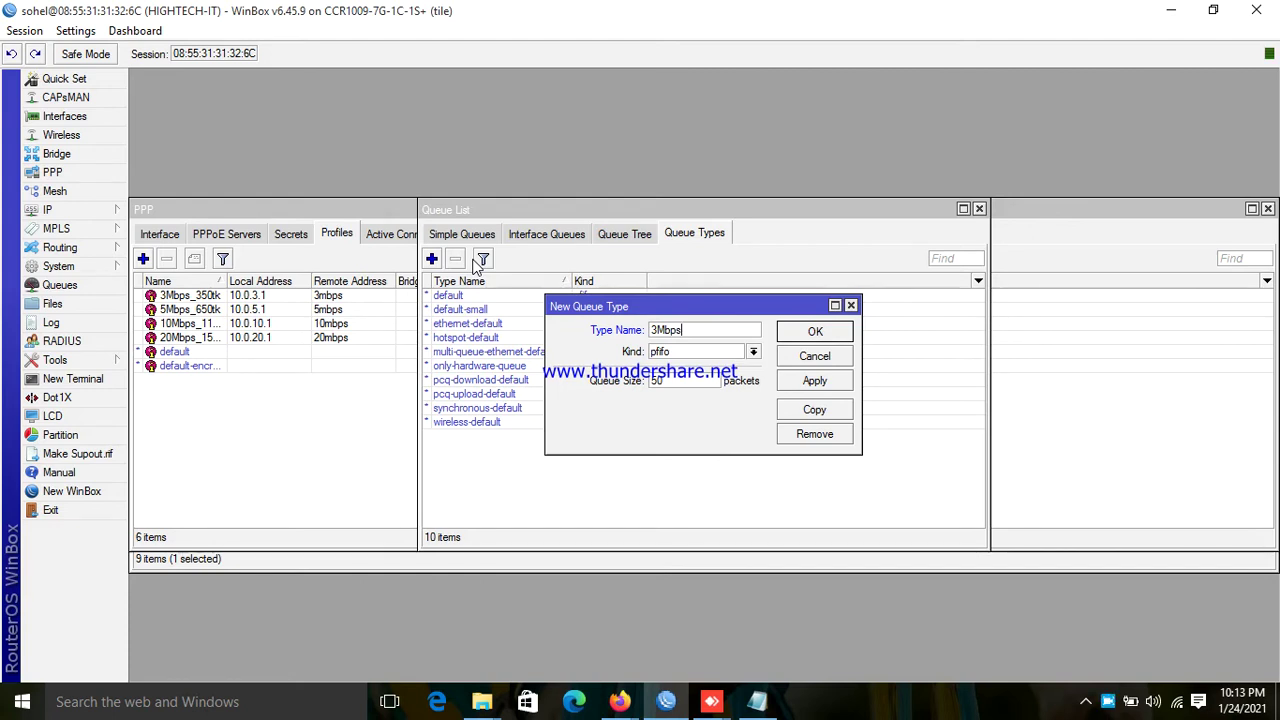
left_click(753, 355)
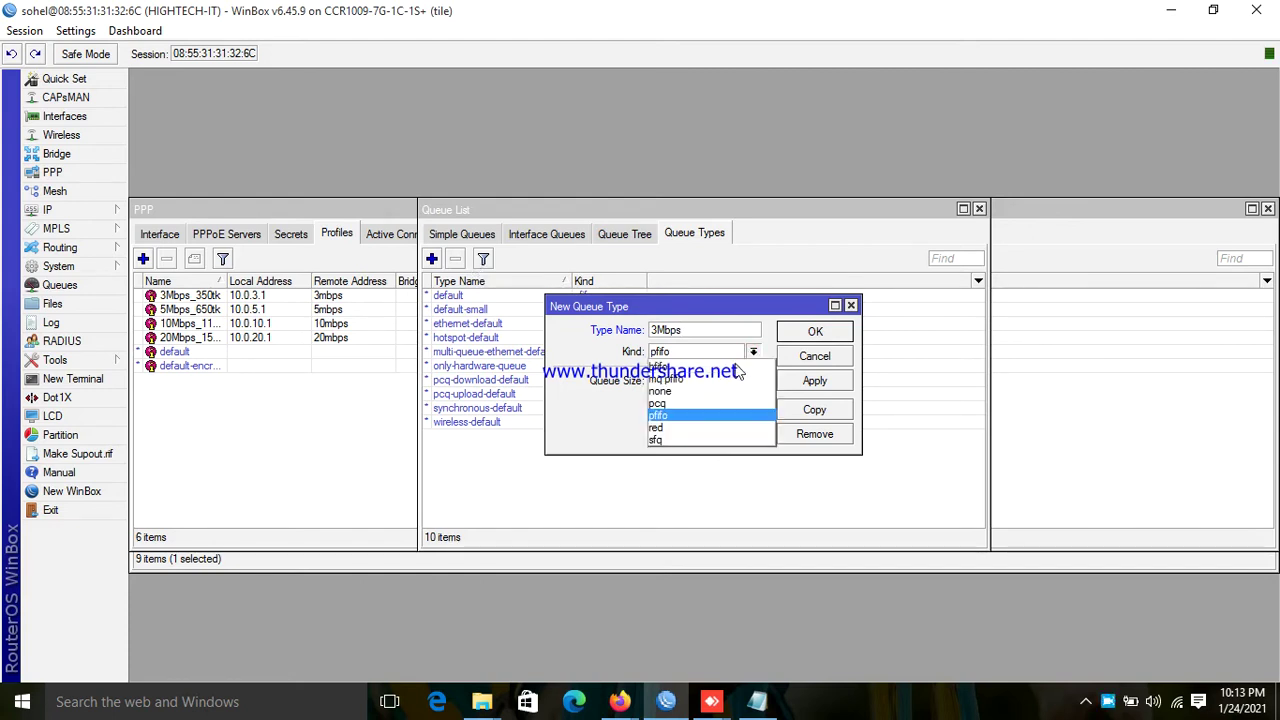
left_click(660, 403)
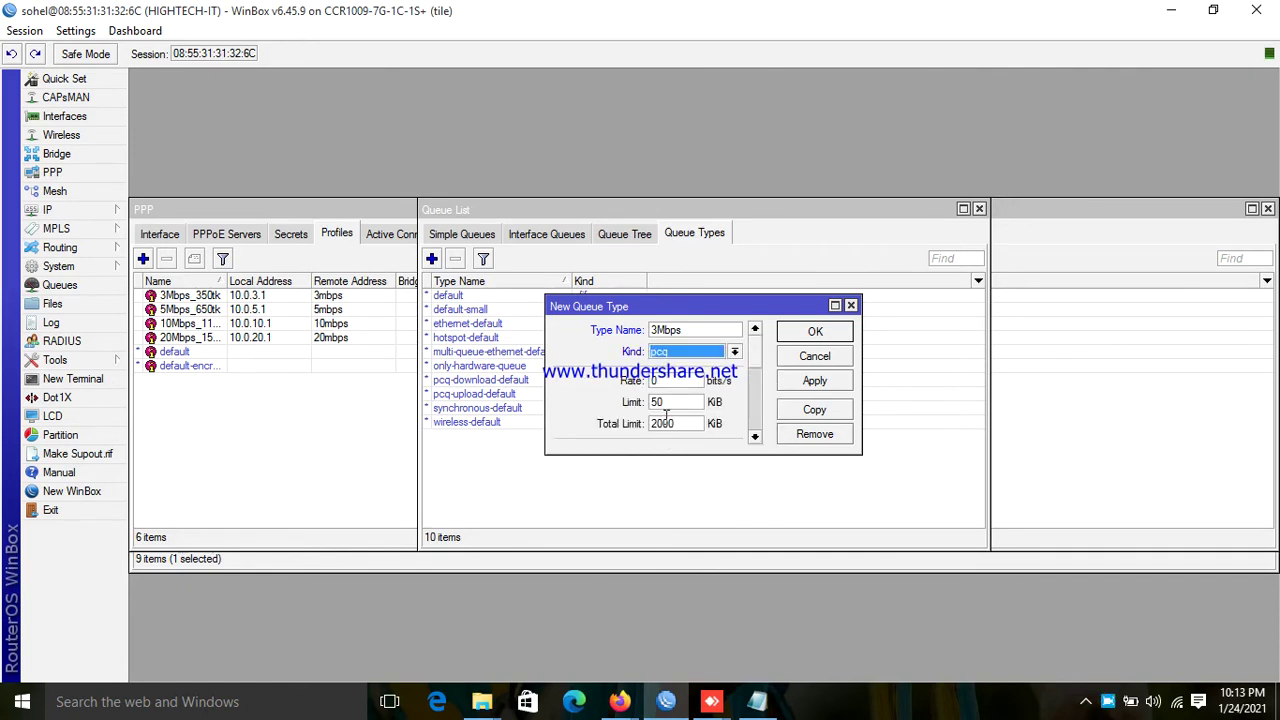
left_click(664, 402)
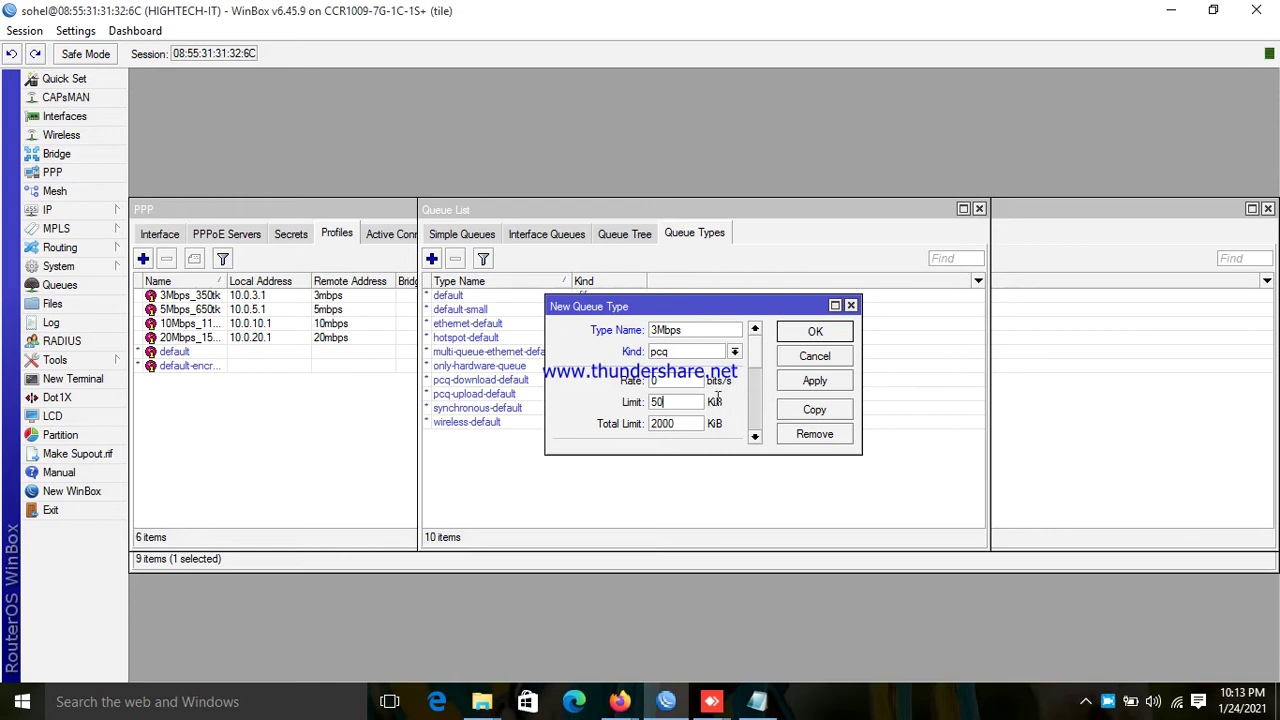
left_click(835, 305)
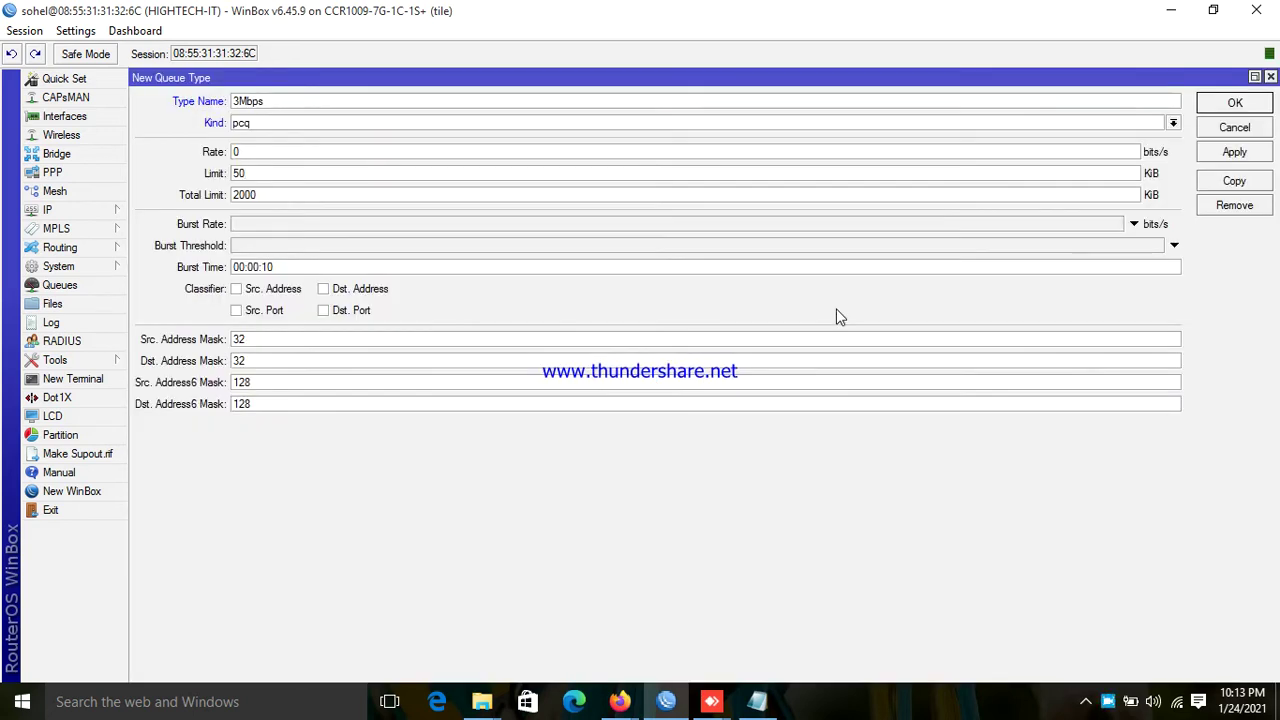
Classify by source and destination address, set rate 15M, rename to 3Mbps_youtube and apply.
left_click(233, 290)
left_click(322, 290)
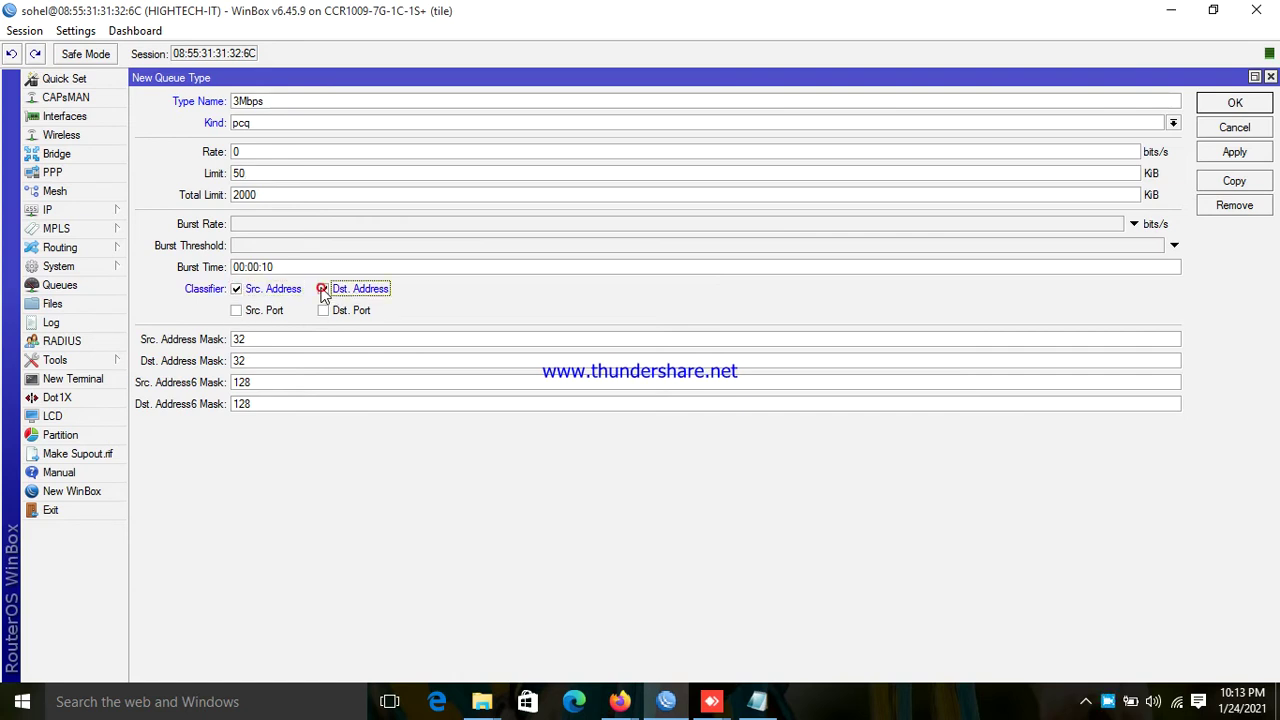
double_click(255, 153)
type("15M")
left_click(440, 104)
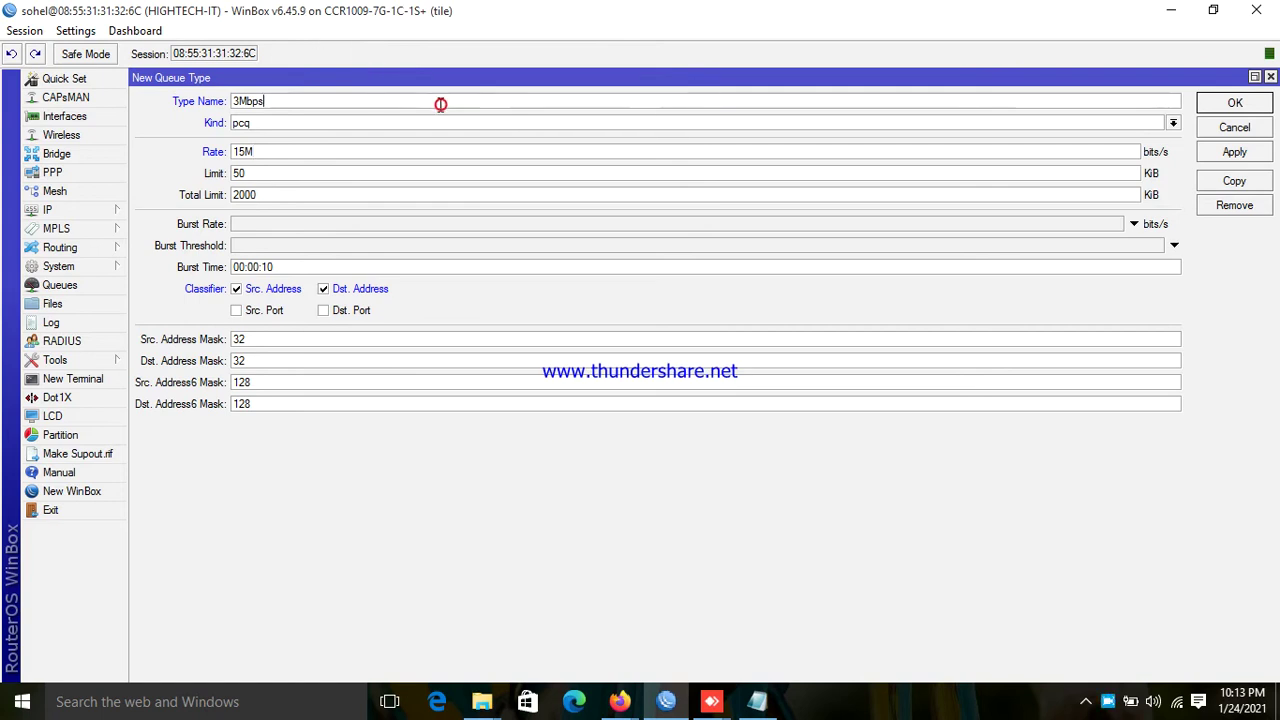
type("_youtubee")
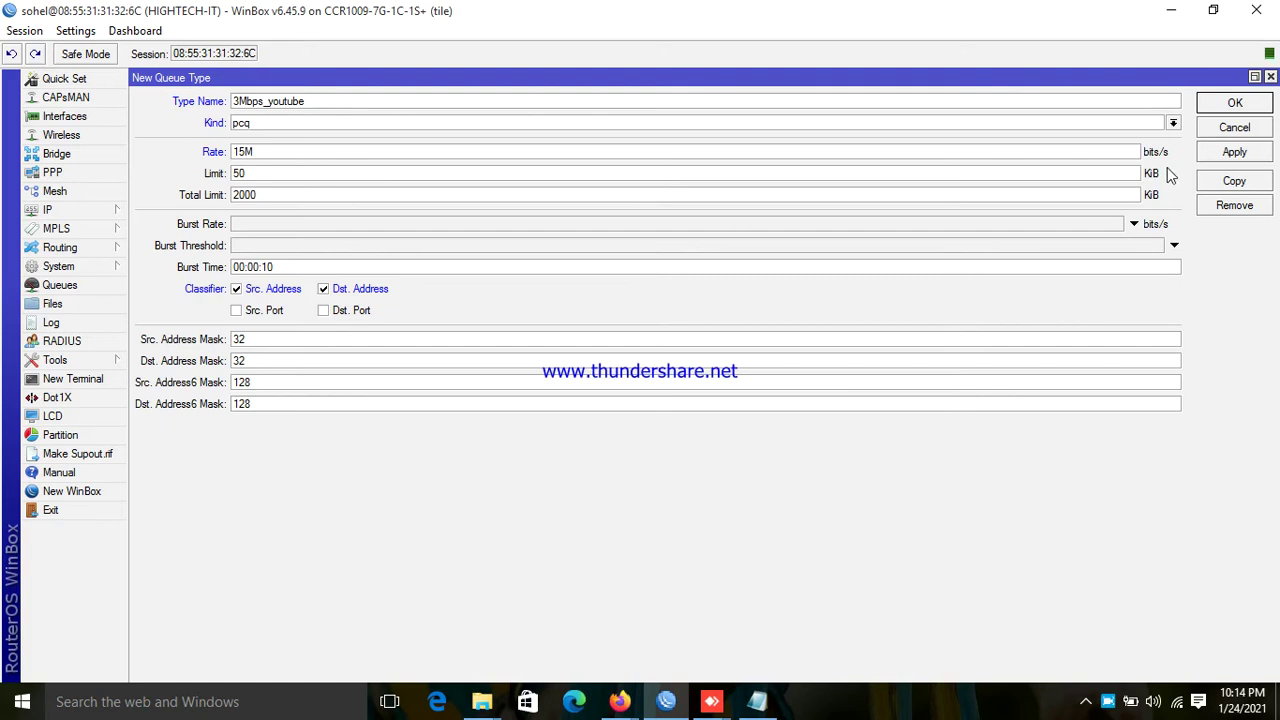
left_click(1233, 153)
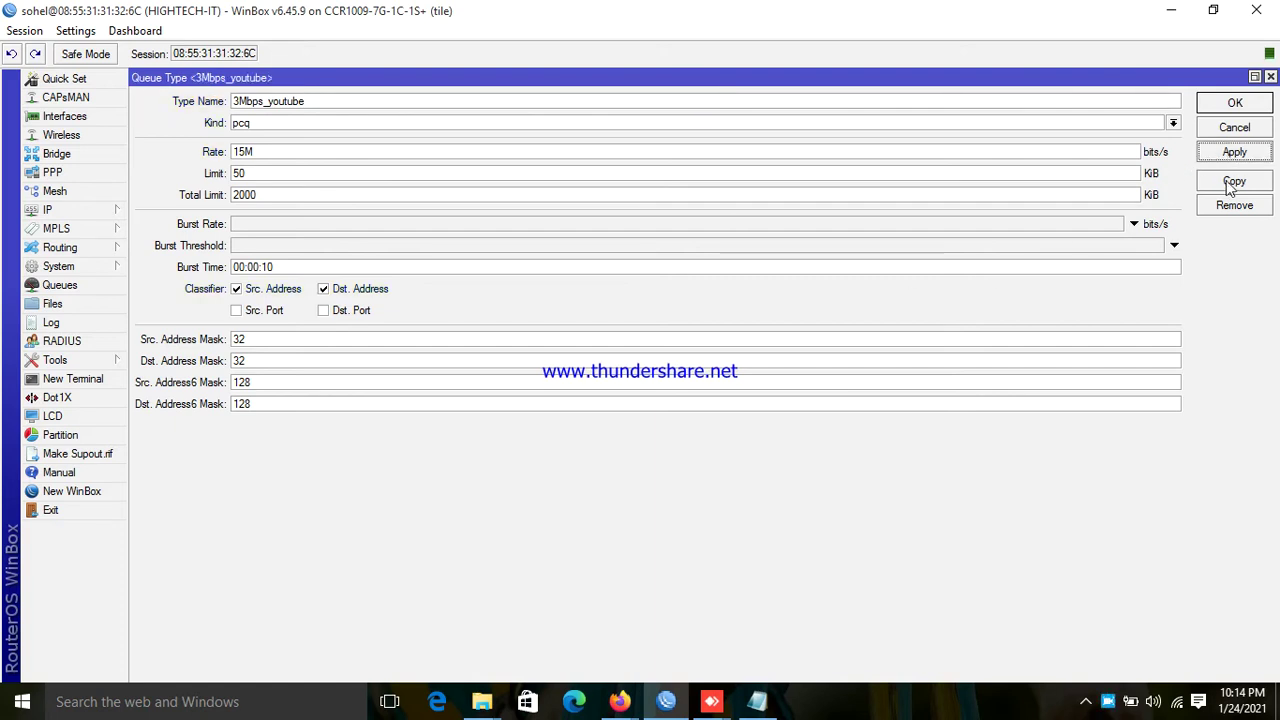
left_click(1233, 183)
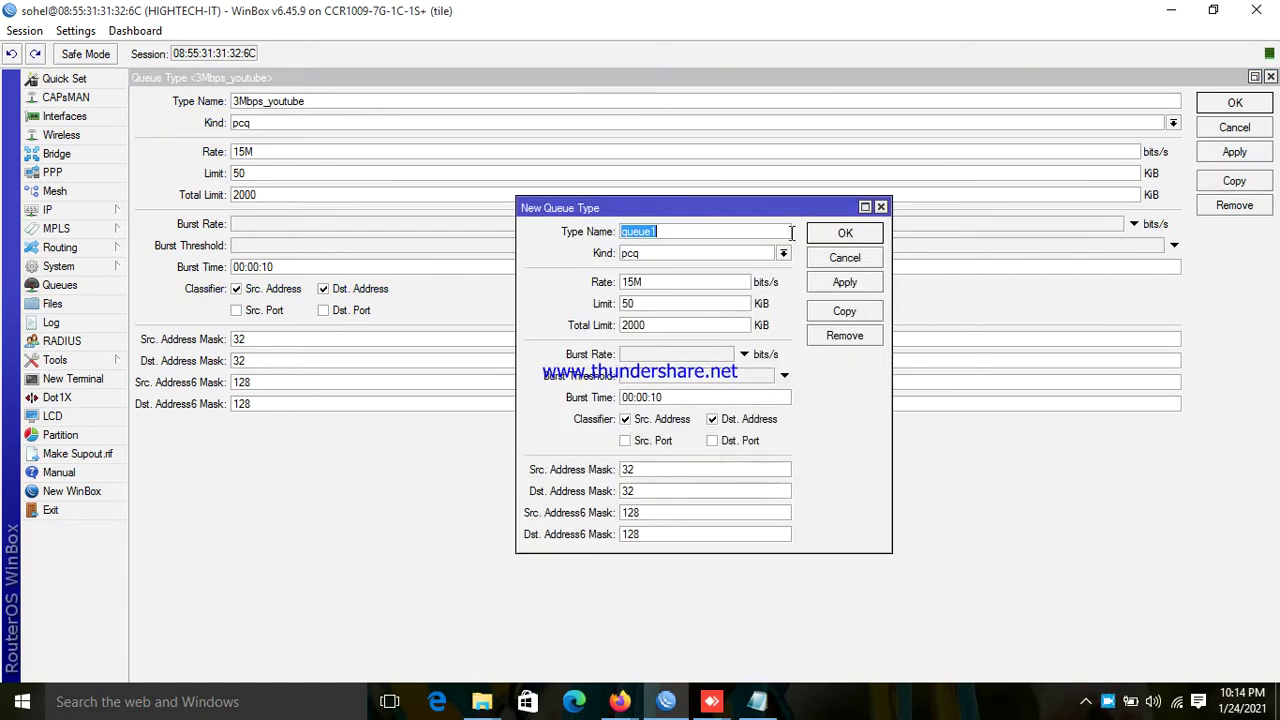
Close the 3Mbps_youtube form and name its copy 5Mbps_youtube.
left_click(316, 101)
left_click_drag(316, 101, 182, 110)
key("ctrl+c")
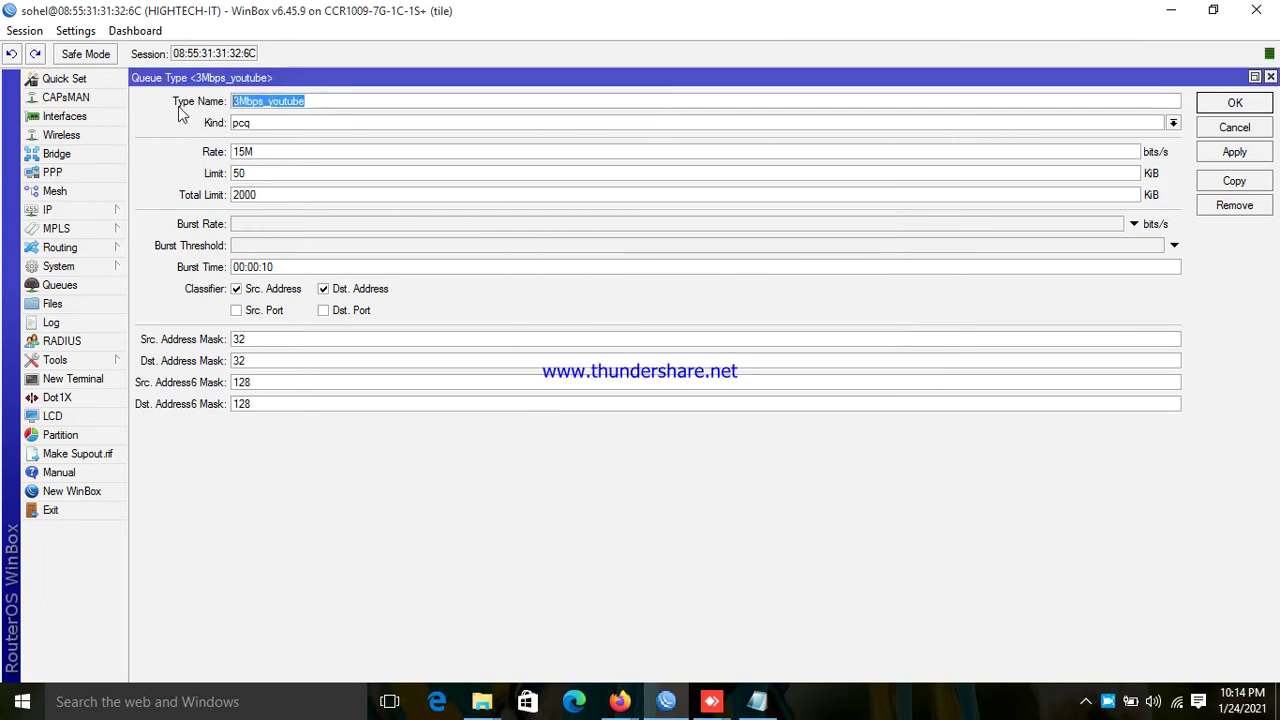
left_click(1270, 78)
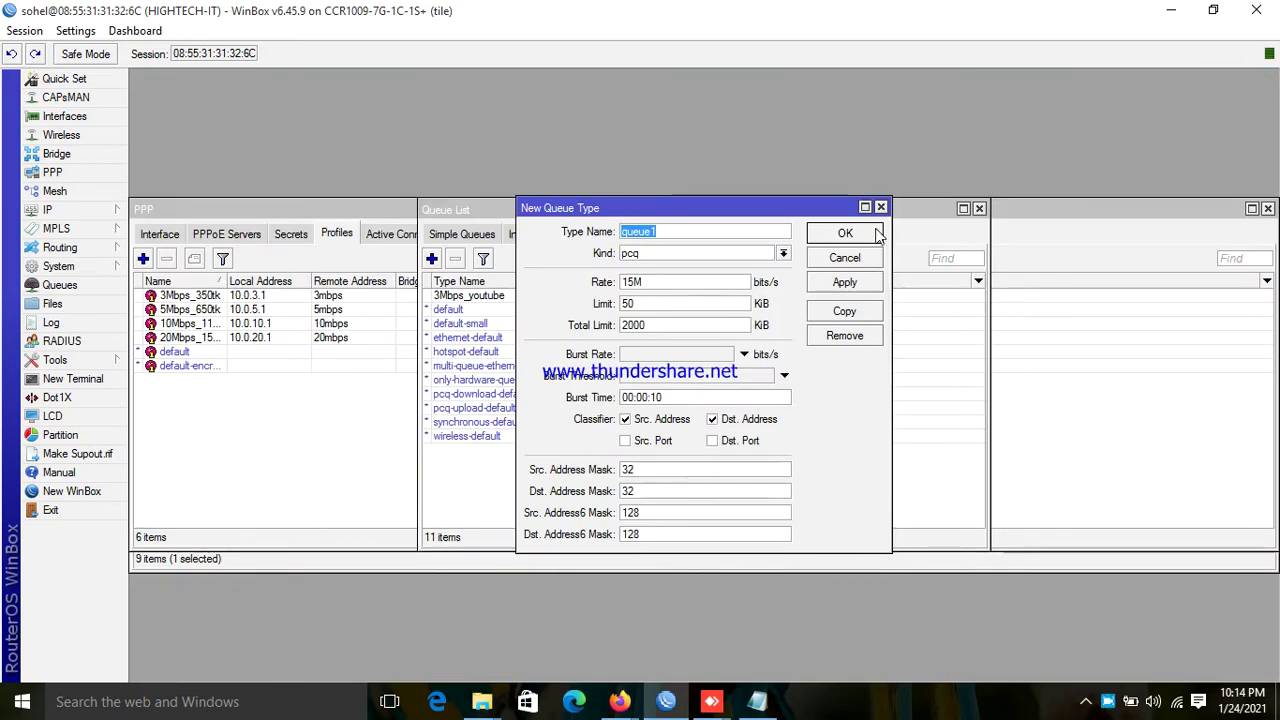
key("ctrl+v")
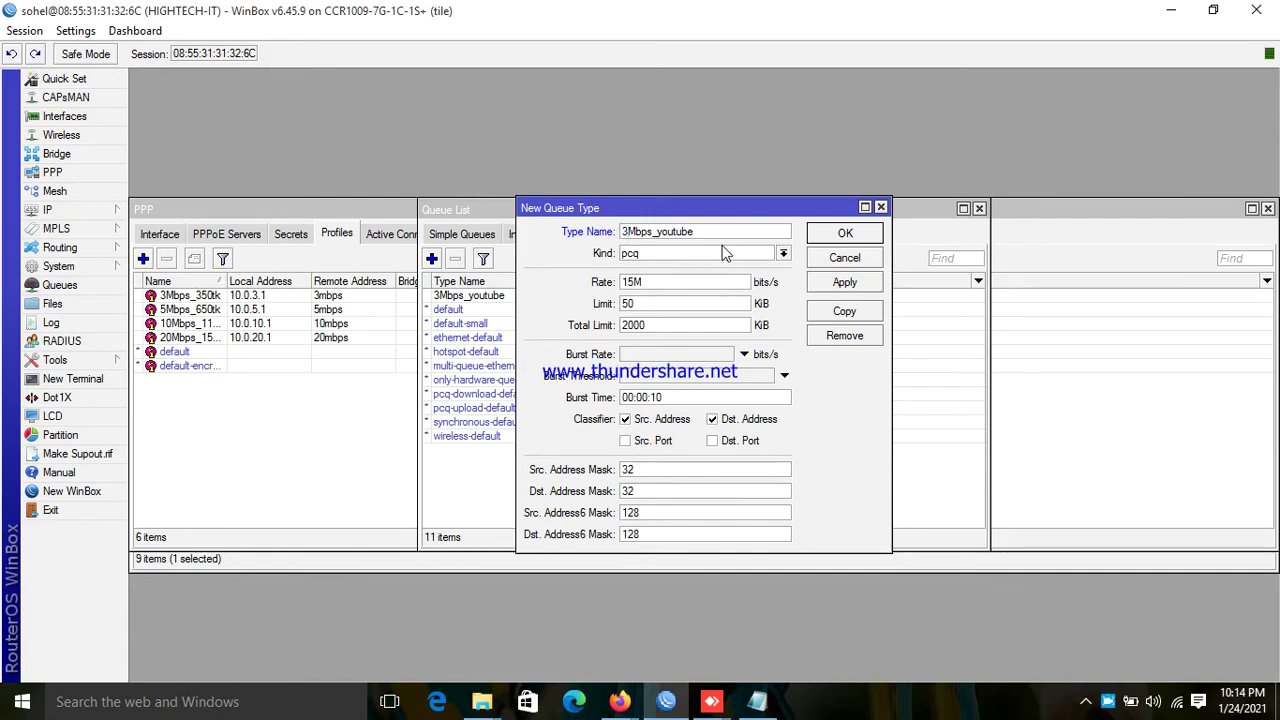
key("BackSpace")
type("5")
Set the 5Mbps_youtube rate to 20M and apply it.
left_click(626, 282)
key("Delete")
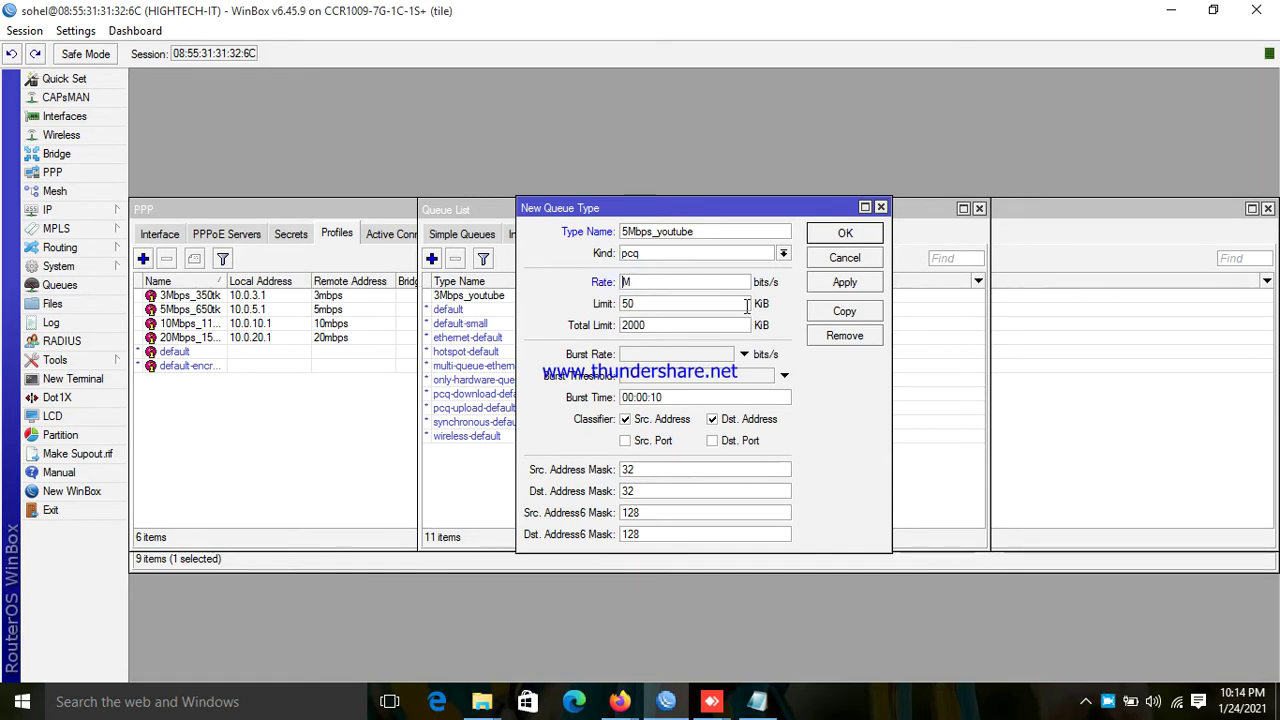
key("BackSpace")
type("25")
key("BackSpace")
key("BackSpace")
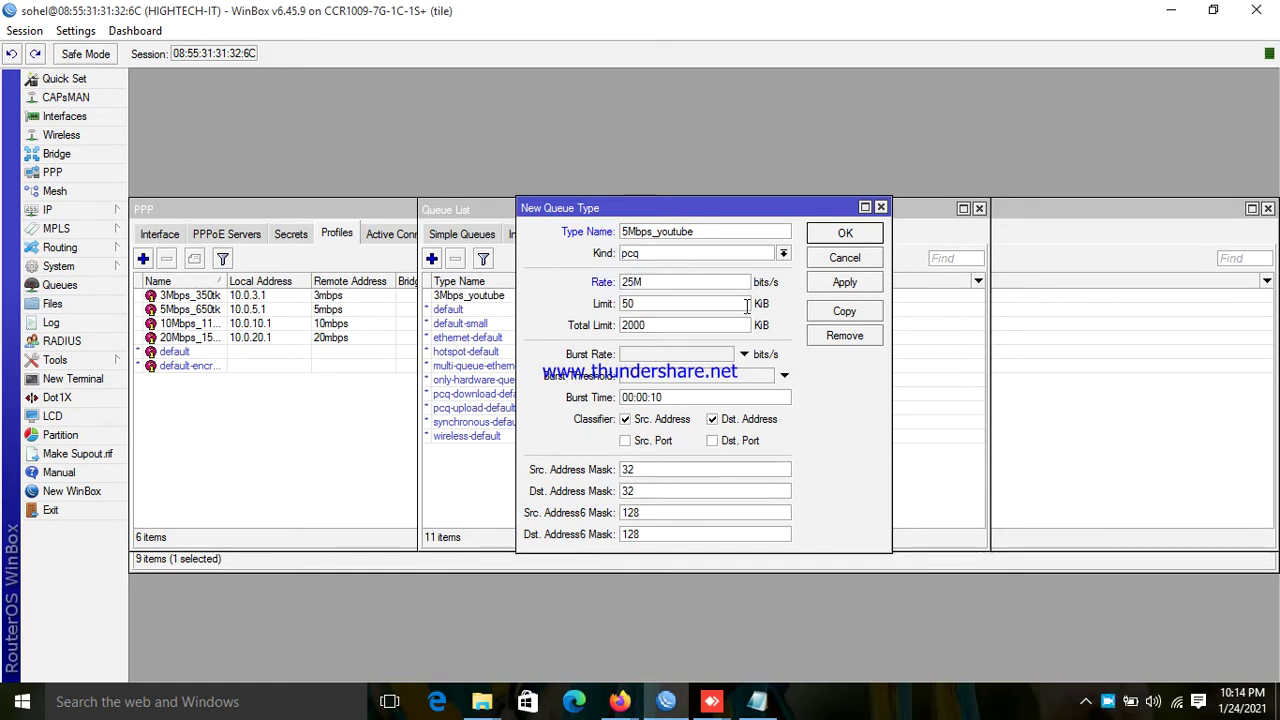
type("20")
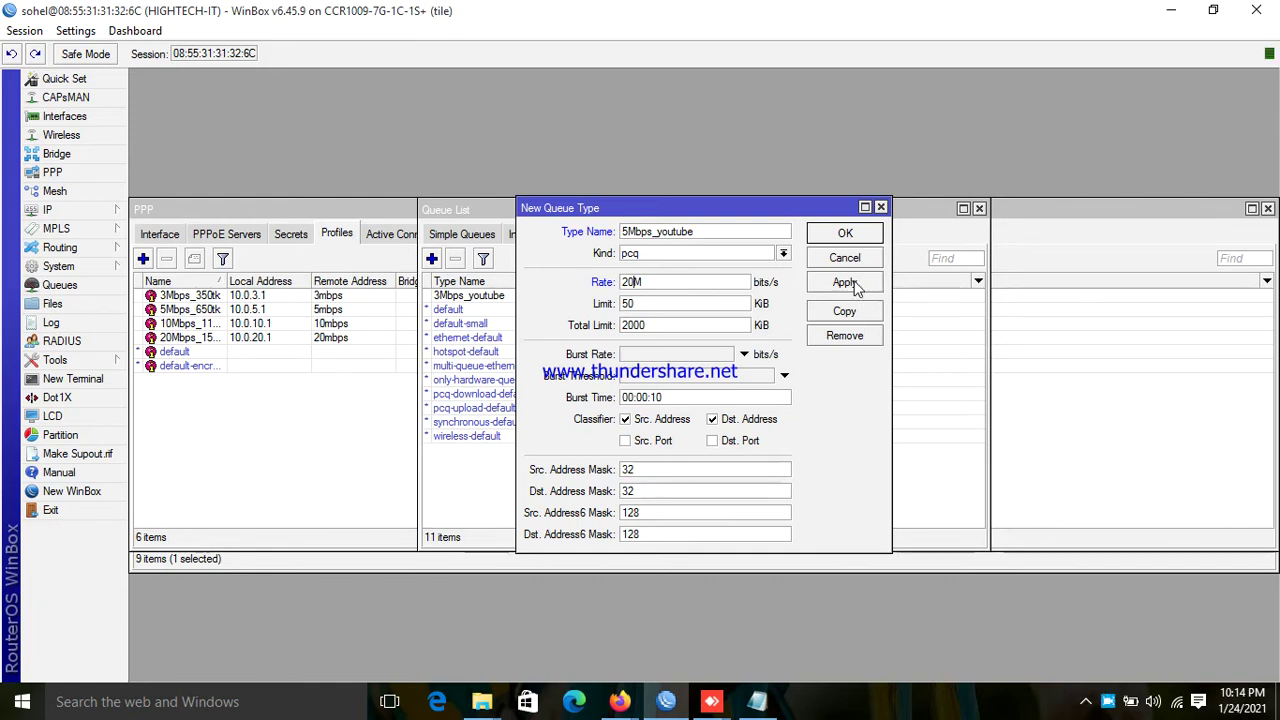
left_click(845, 283)
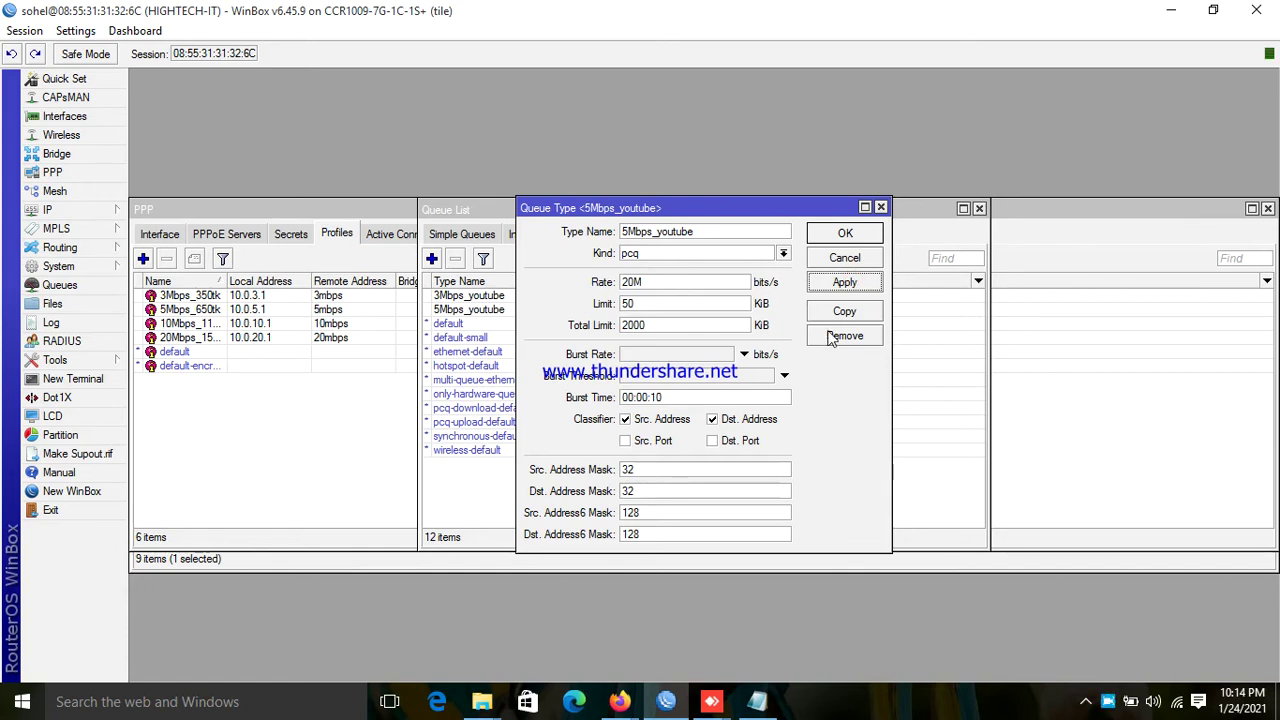
left_click(851, 311)
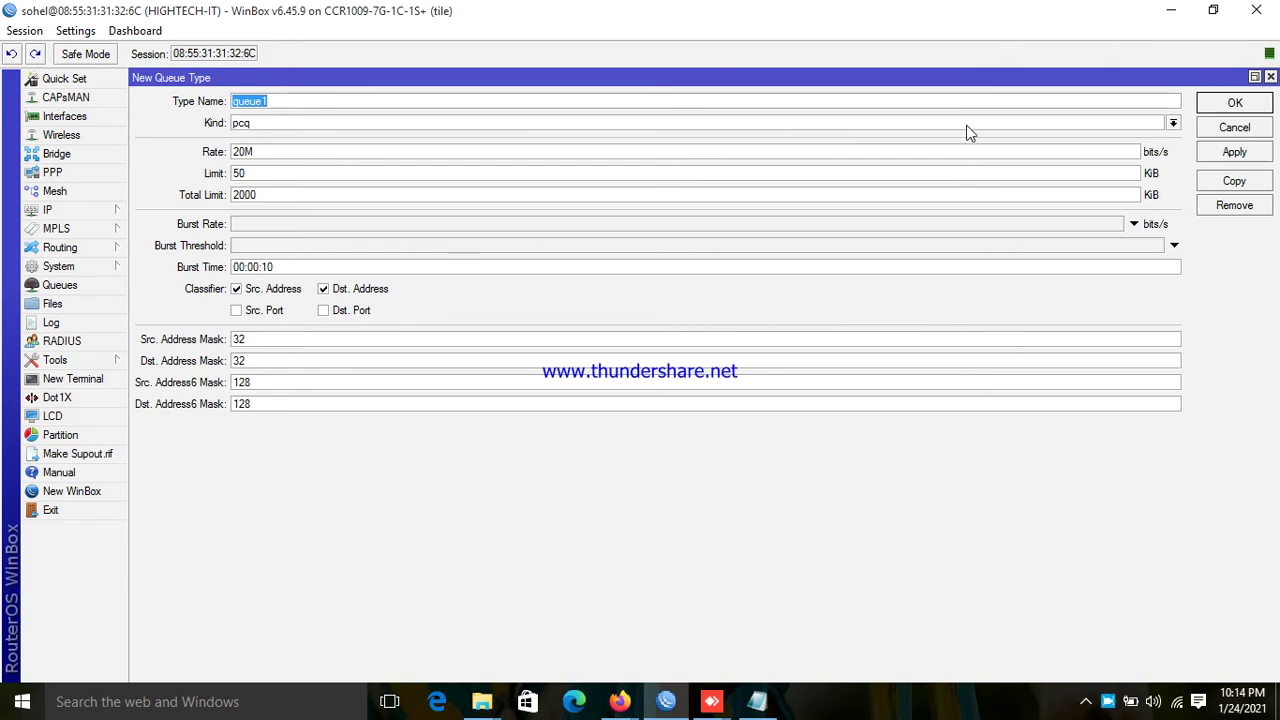
Name the copy 10Mbps_youtube with a 30M rate and apply it.
key("ctrl+v")
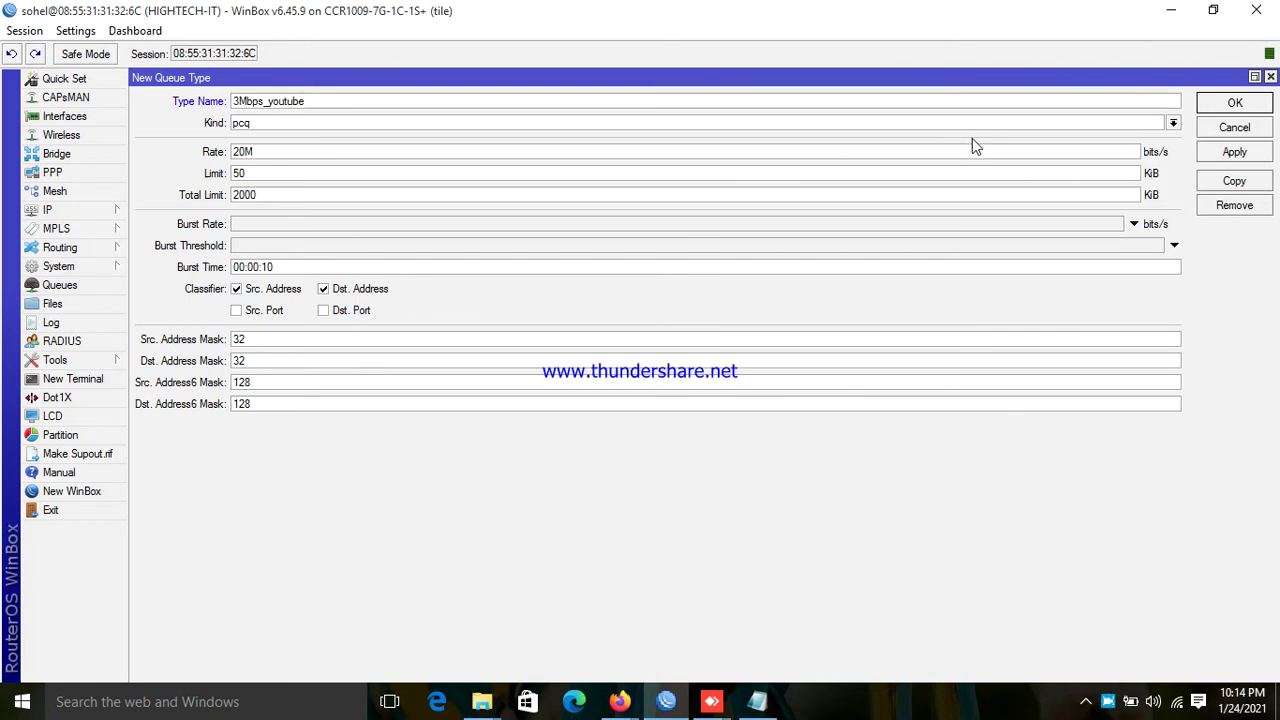
left_click(242, 103)
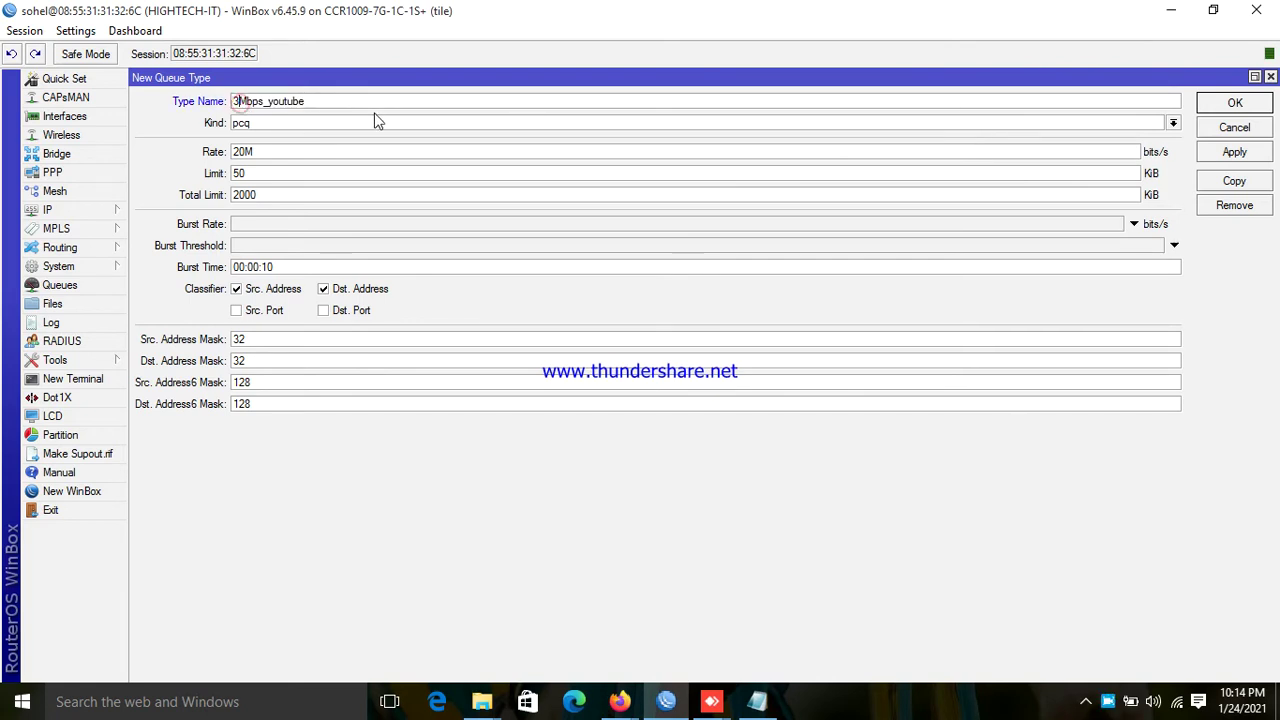
key("BackSpace")
type("10")
left_click(295, 152)
key("Left")
key("Left")
key("BackSpace")
key("Delete")
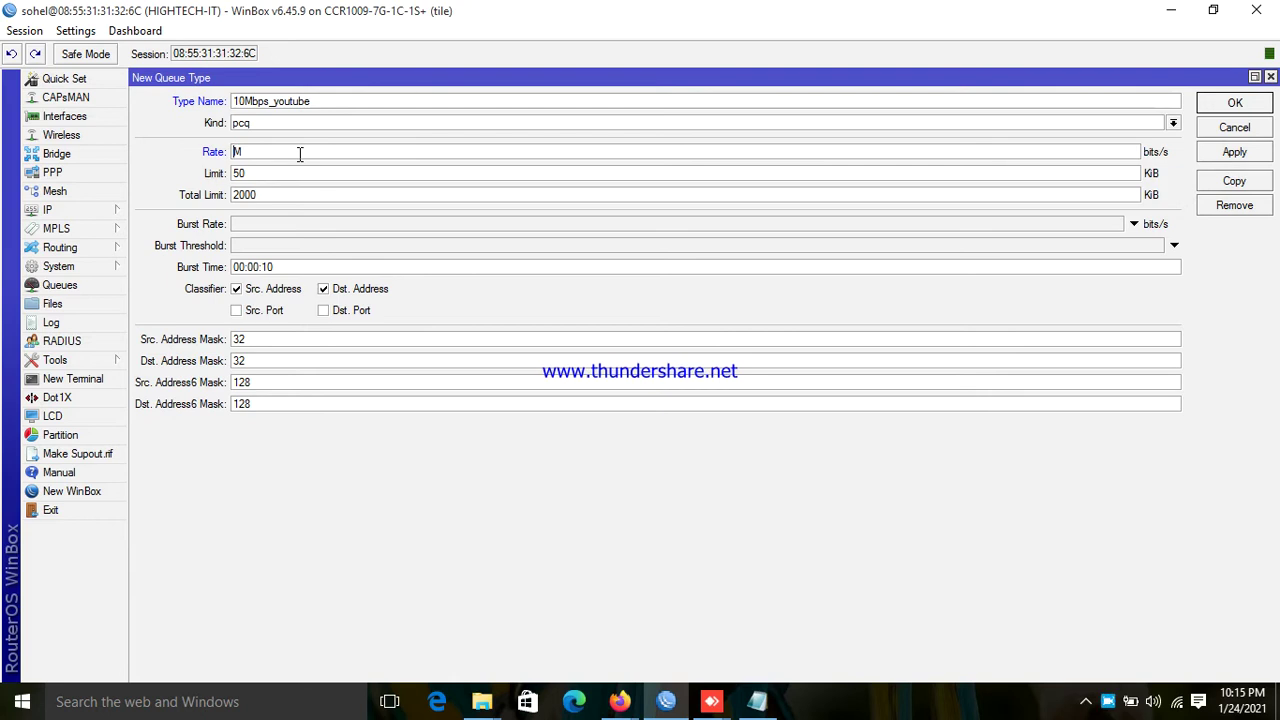
type("30")
left_click(1222, 152)
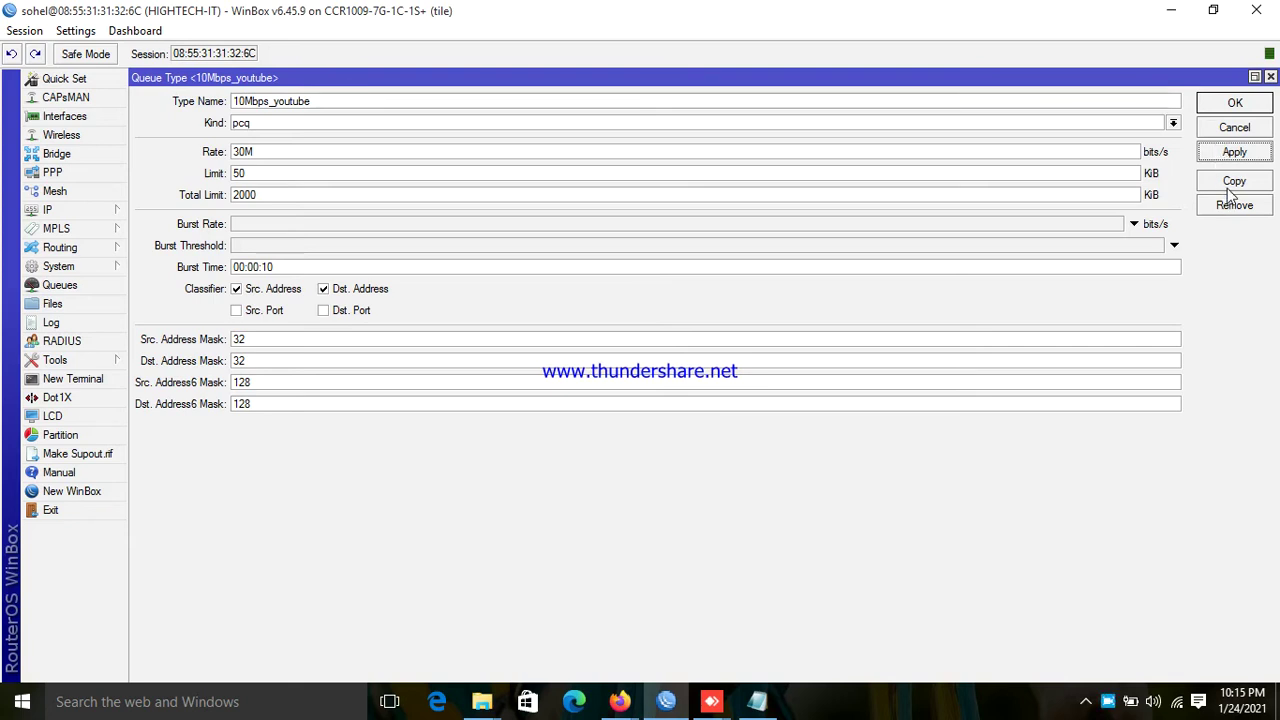
Create 20Mbps_youtube from a copy with a 50M rate, apply it, and close the settings.
left_click(1229, 185)
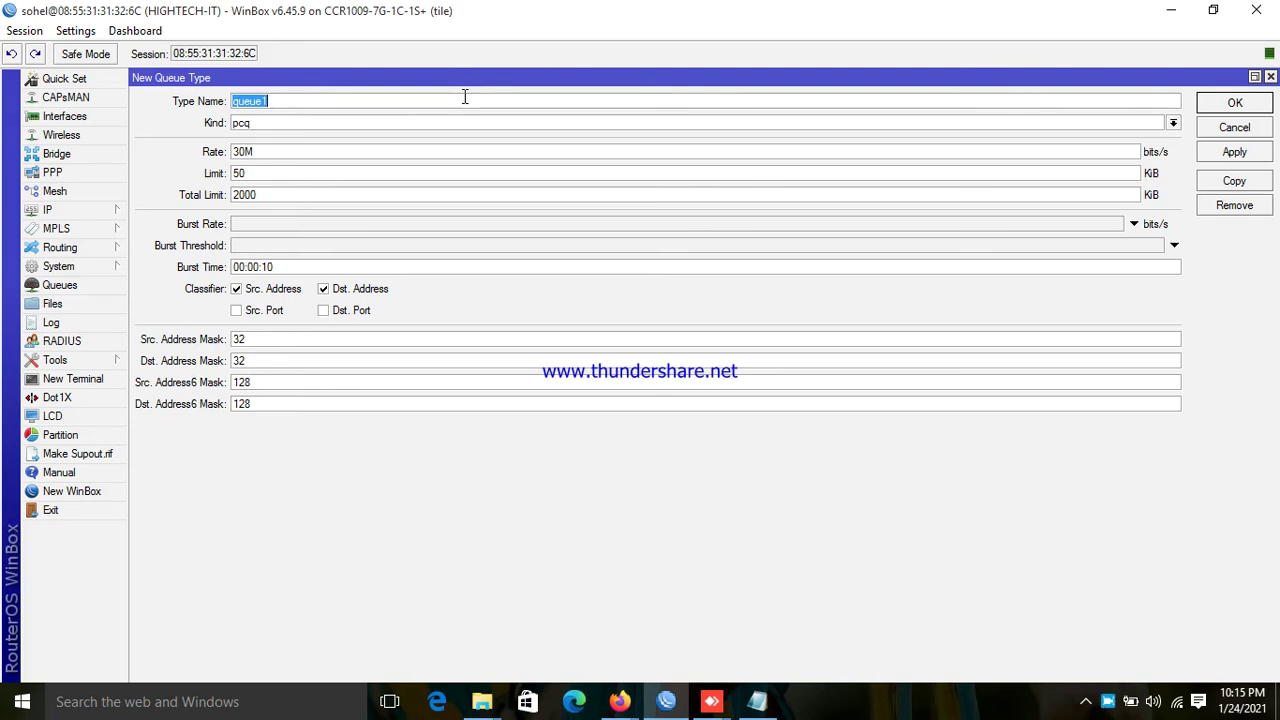
type("203Mbps_youtube")
key("Left")
key("Left")
key("Left")
key("Left")
key("Left")
key("Left")
key("Left")
key("Left")
key("Left")
key("Left")
key("Left")
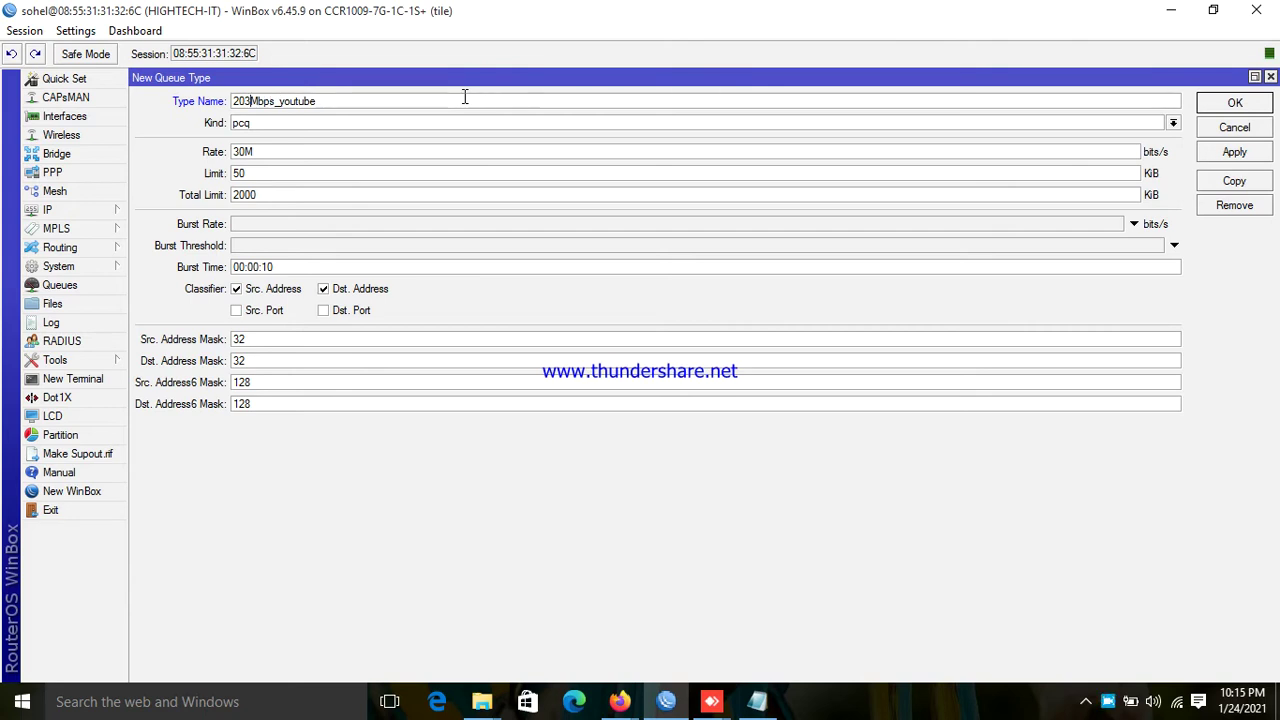
key("BackSpace")
left_click(240, 150)
key("BackSpace")
type("5")
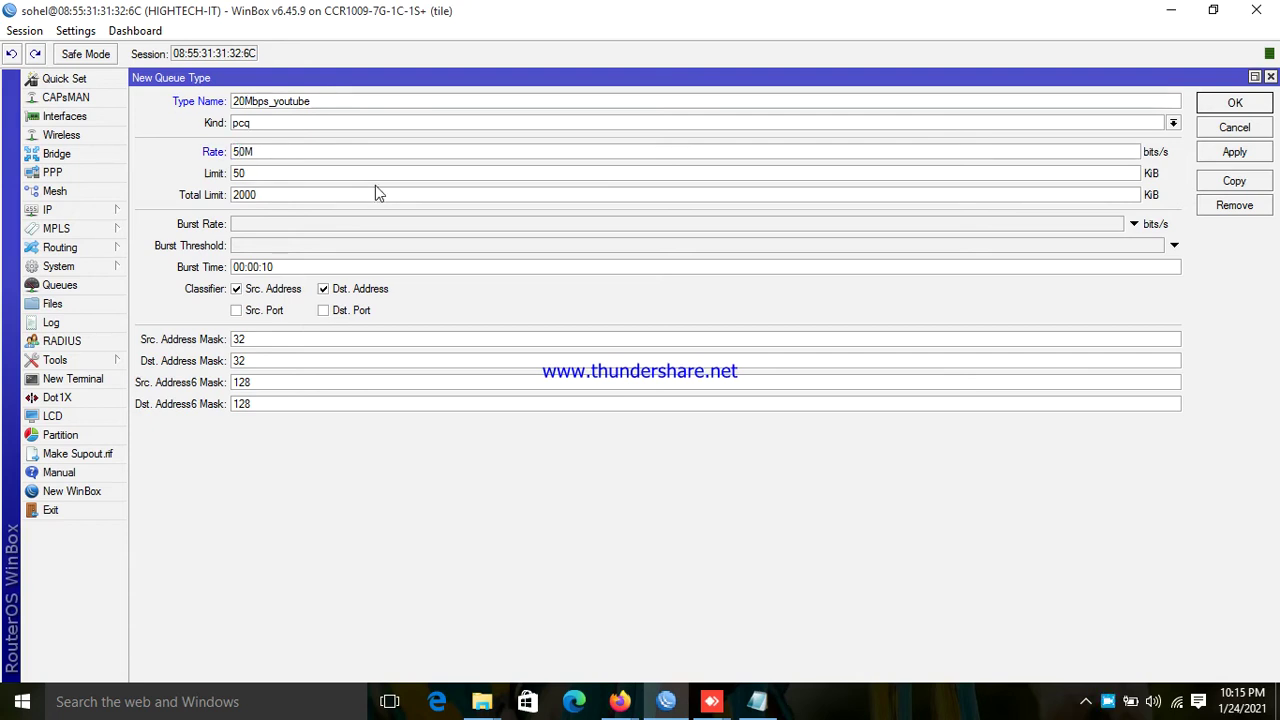
left_click(1237, 152)
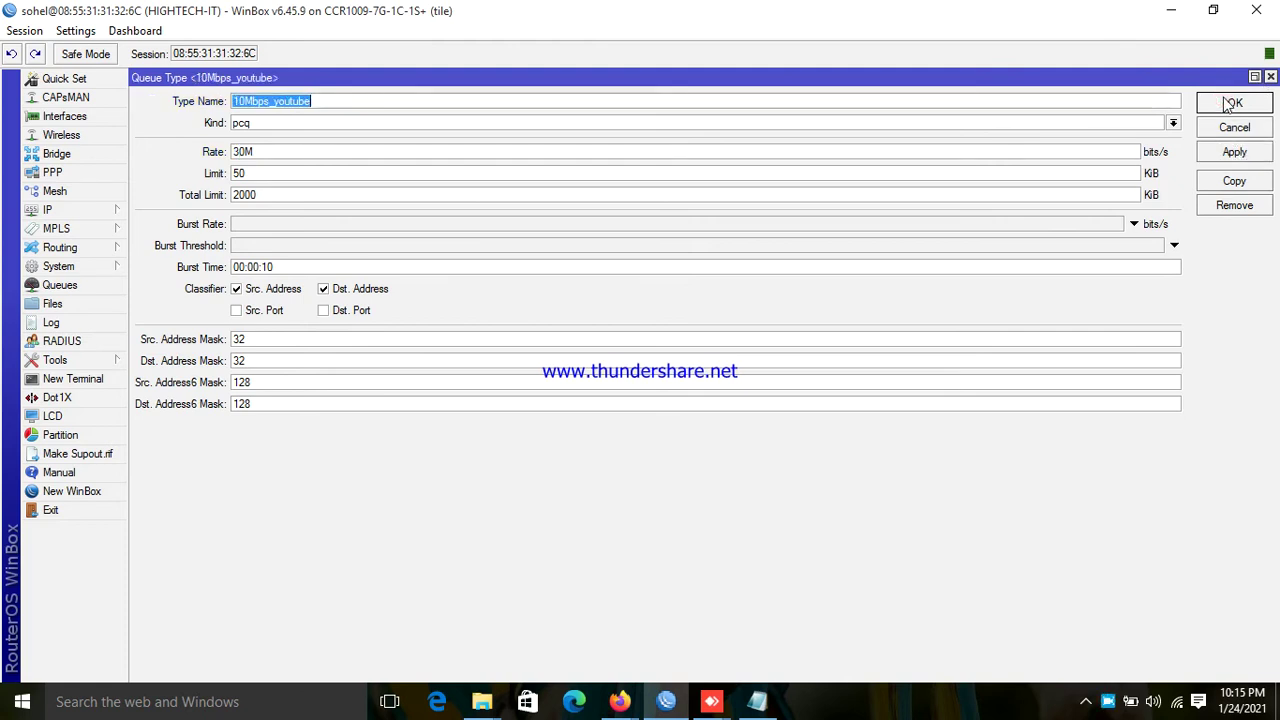
left_click(1227, 108)
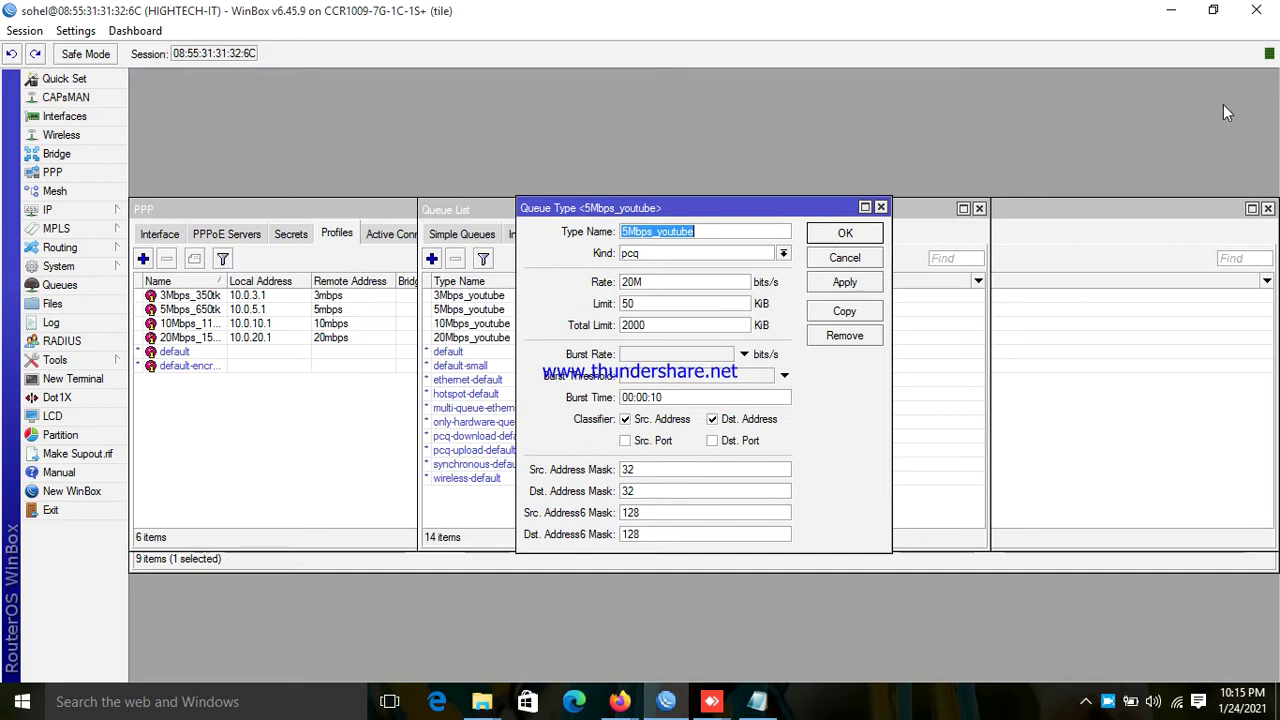
Close the 5Mbps_youtube settings and make a copy of the 3Mbps_youtube queue type.
key("Escape")
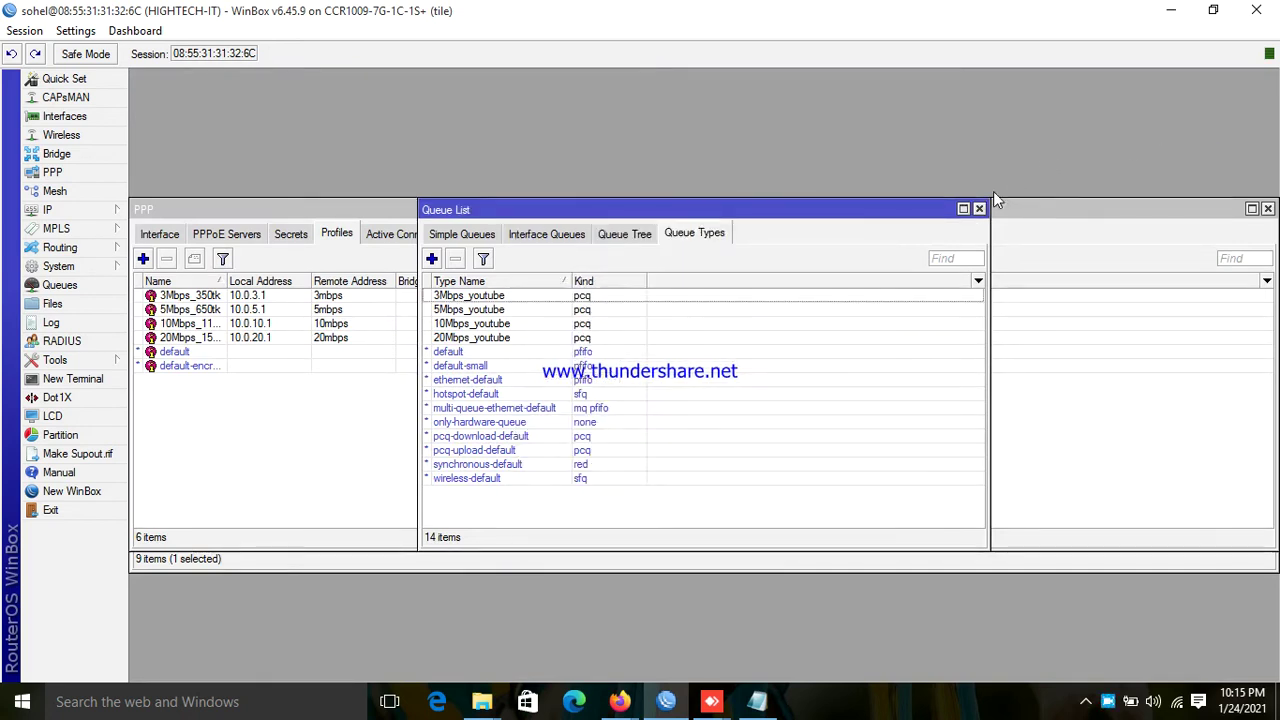
left_click(510, 299)
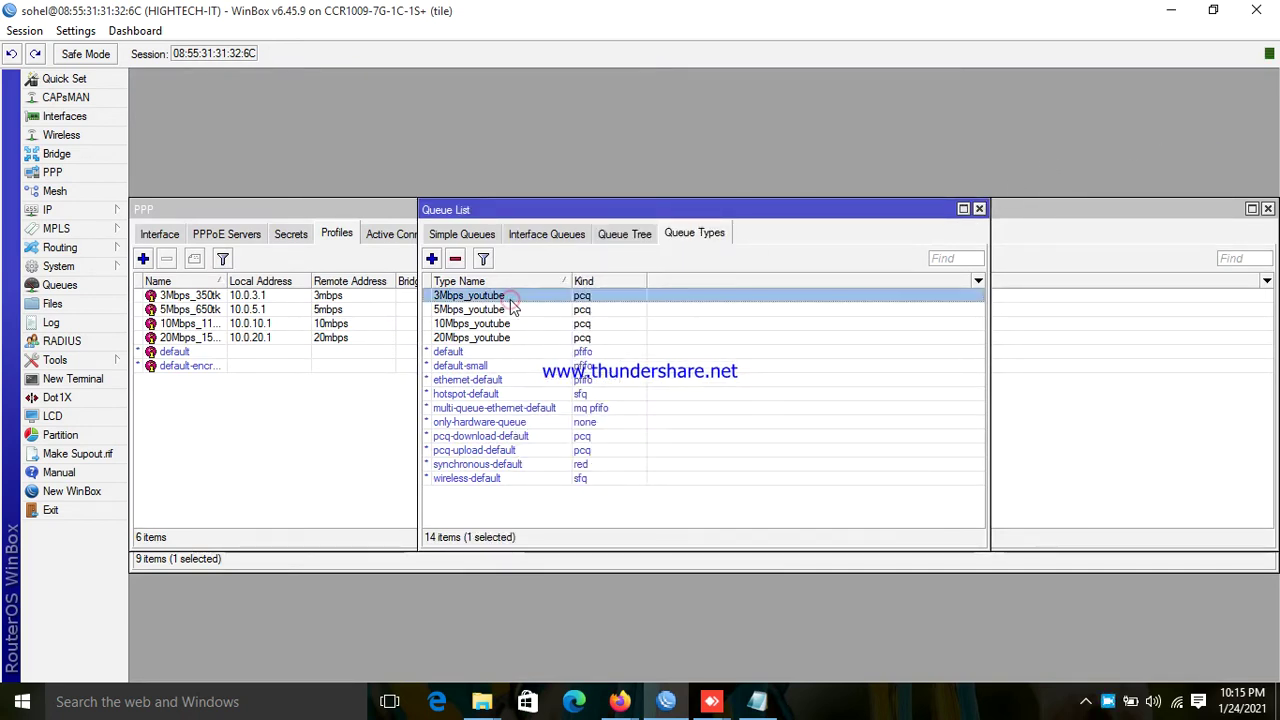
right_click(510, 299)
left_click(481, 300)
double_click(481, 300)
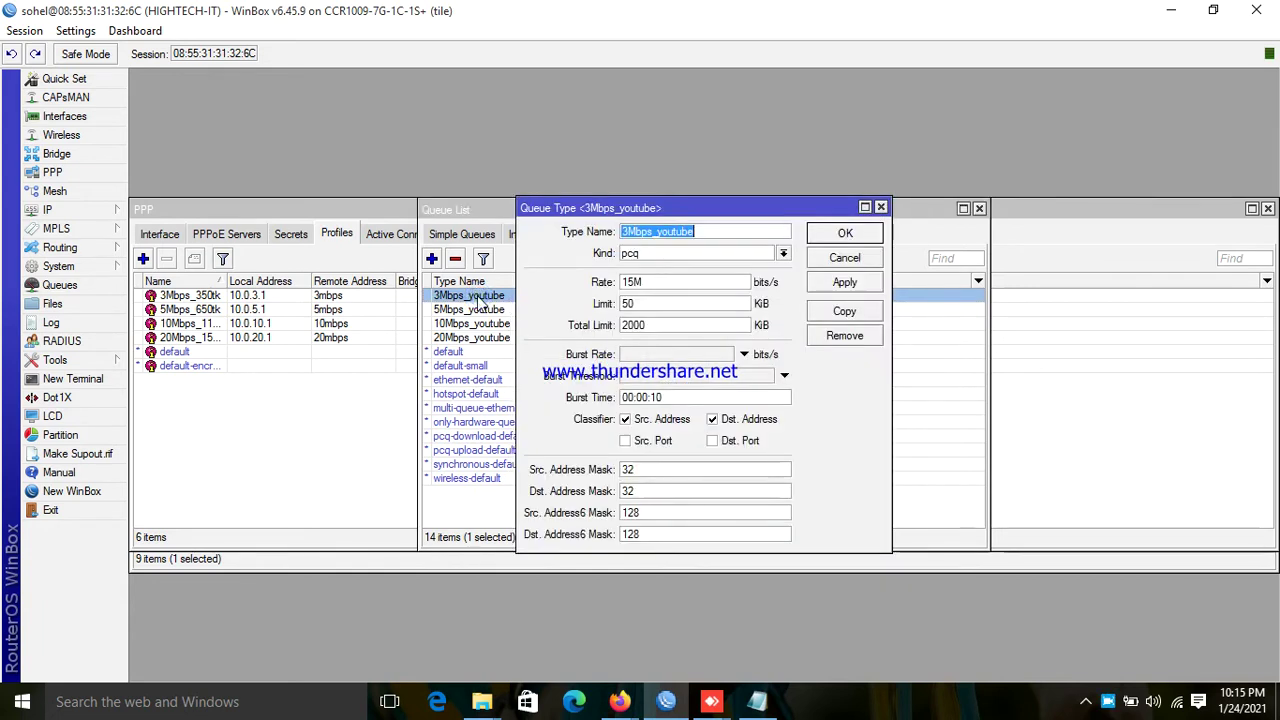
left_click(845, 315)
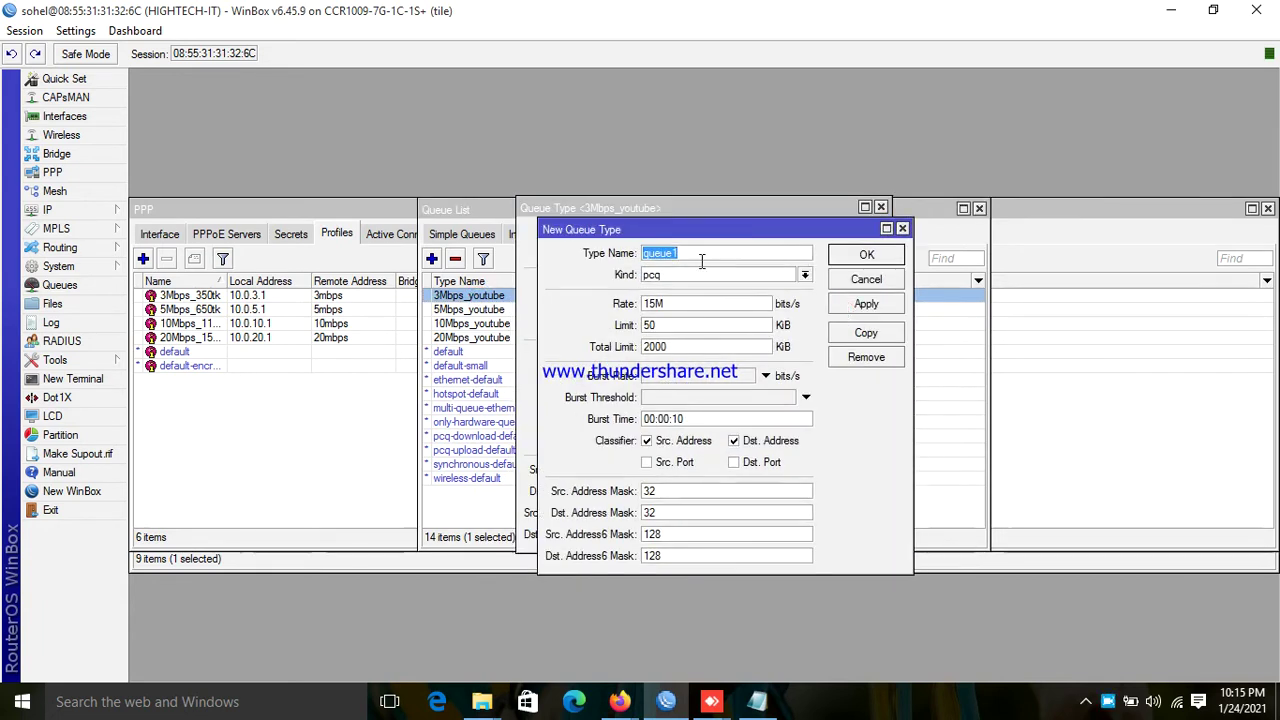
Name the copy 3Mbps_internet with a 3M rate and apply it.
key("ctrl+v")
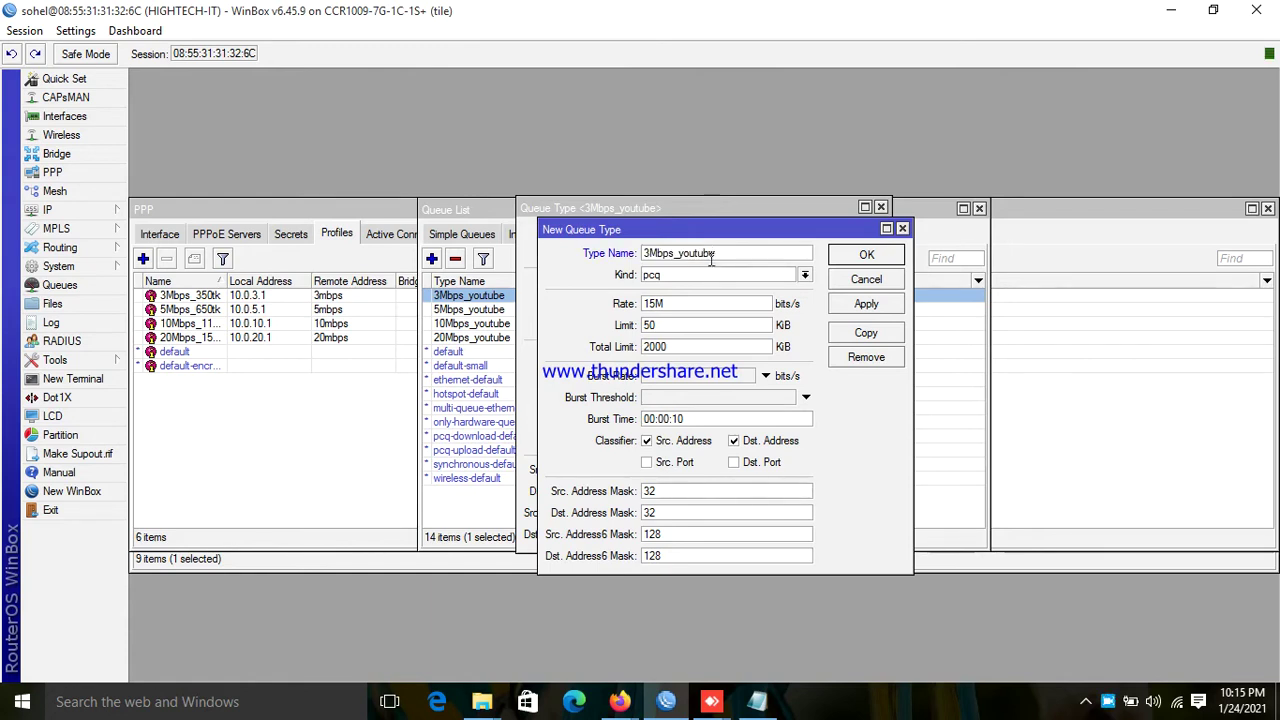
key("BackSpace")
key("BackSpace")
key("BackSpace")
key("BackSpace")
key("BackSpace")
type("l")
type("nte")
type("ern")
key("BackSpace")
key("BackSpace")
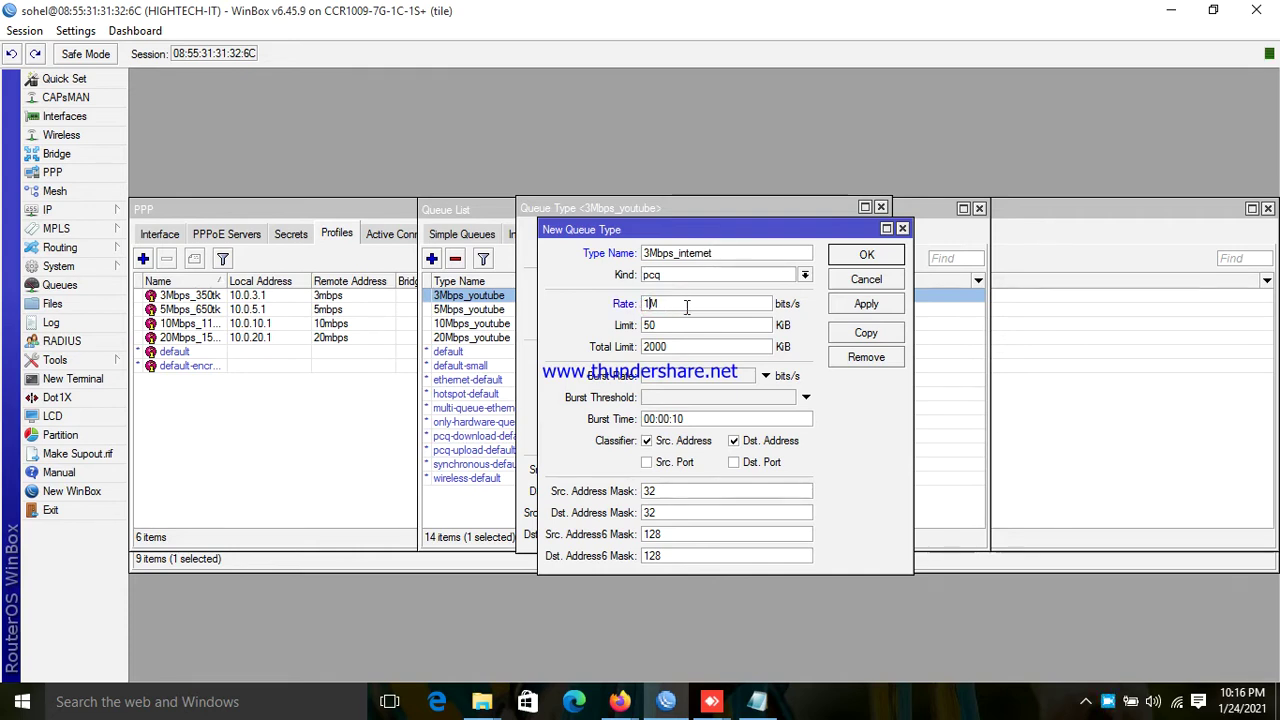
type("3")
left_click(866, 305)
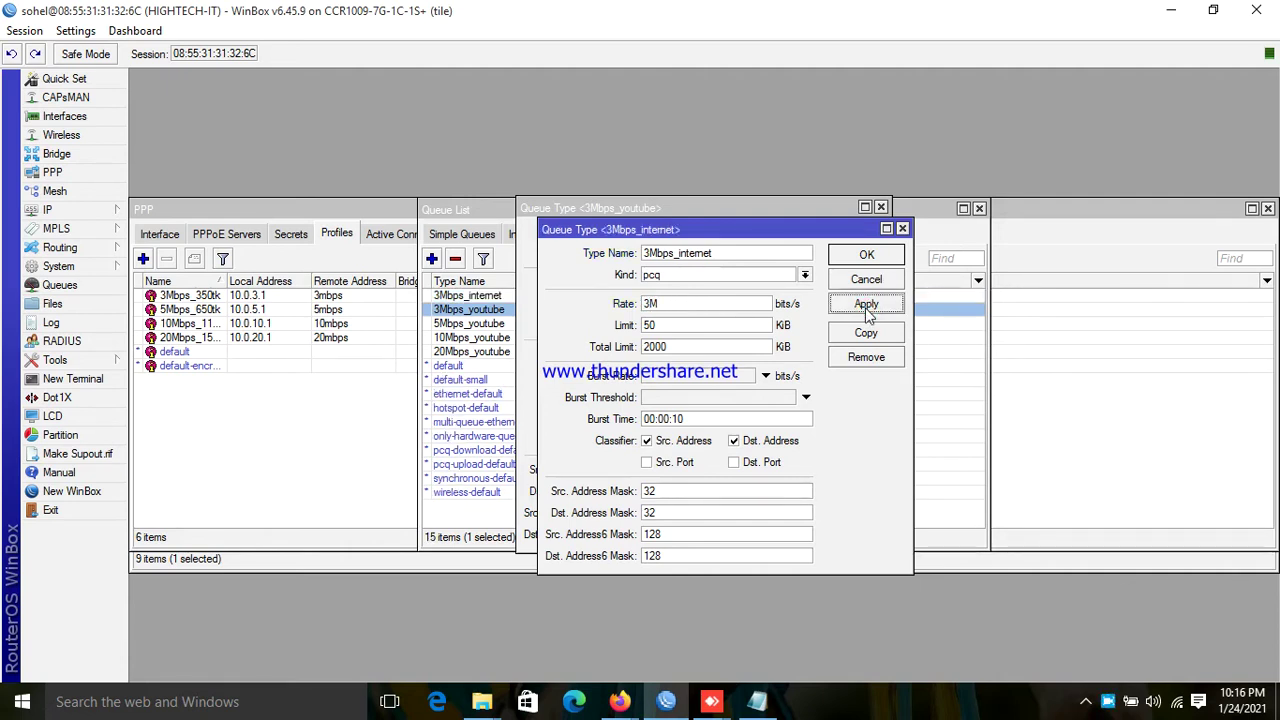
Discard the extra duplicate and close the 3Mbps_internet and 3Mbps_youtube windows.
left_click(866, 333)
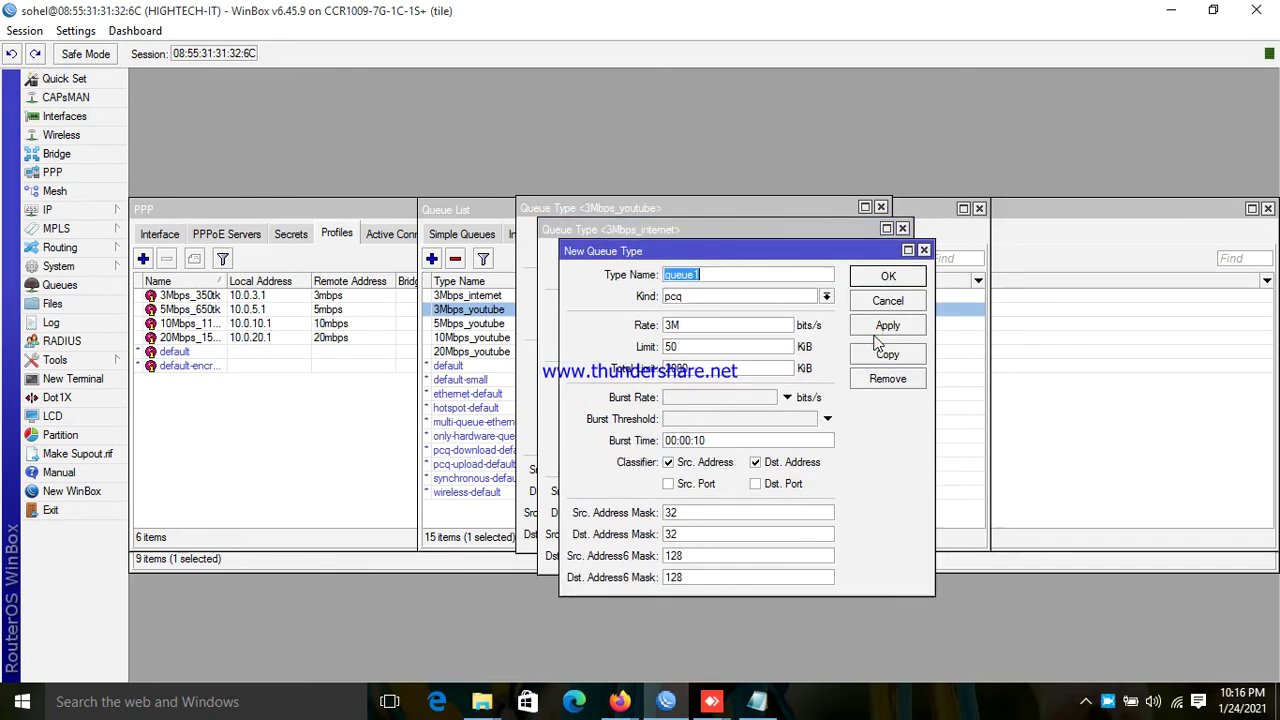
left_click(923, 250)
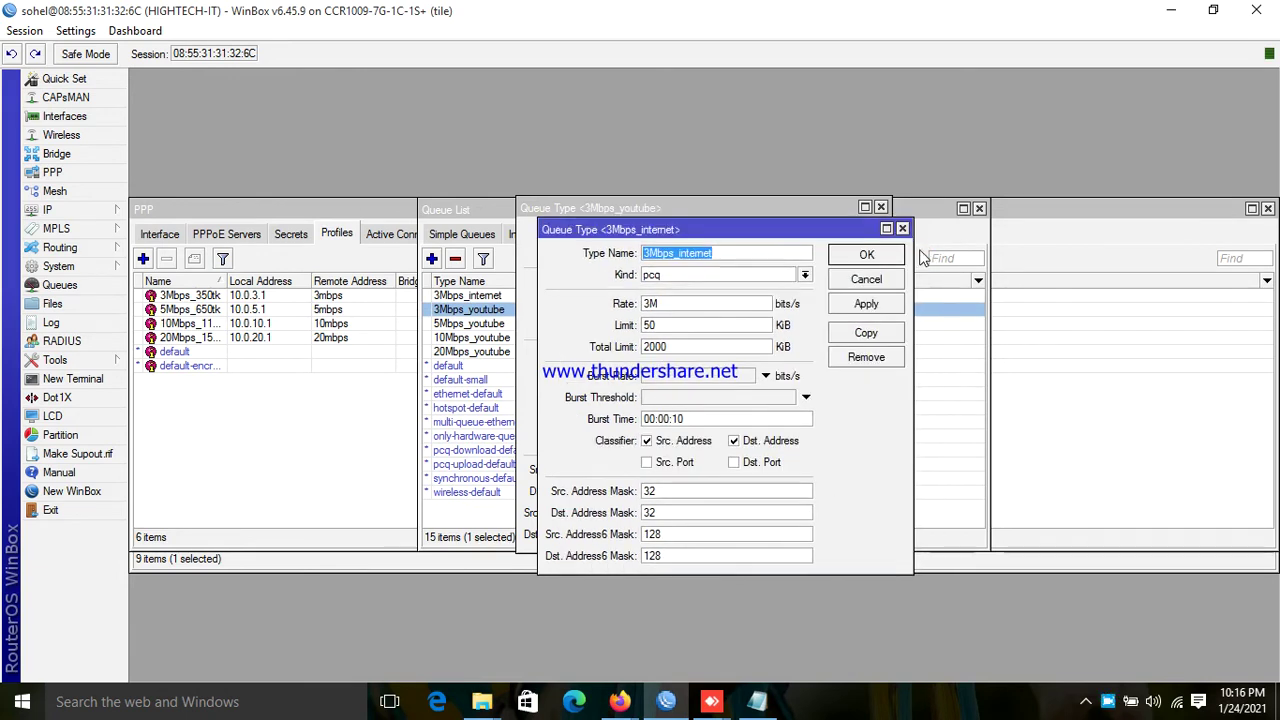
left_click(902, 228)
left_click(862, 236)
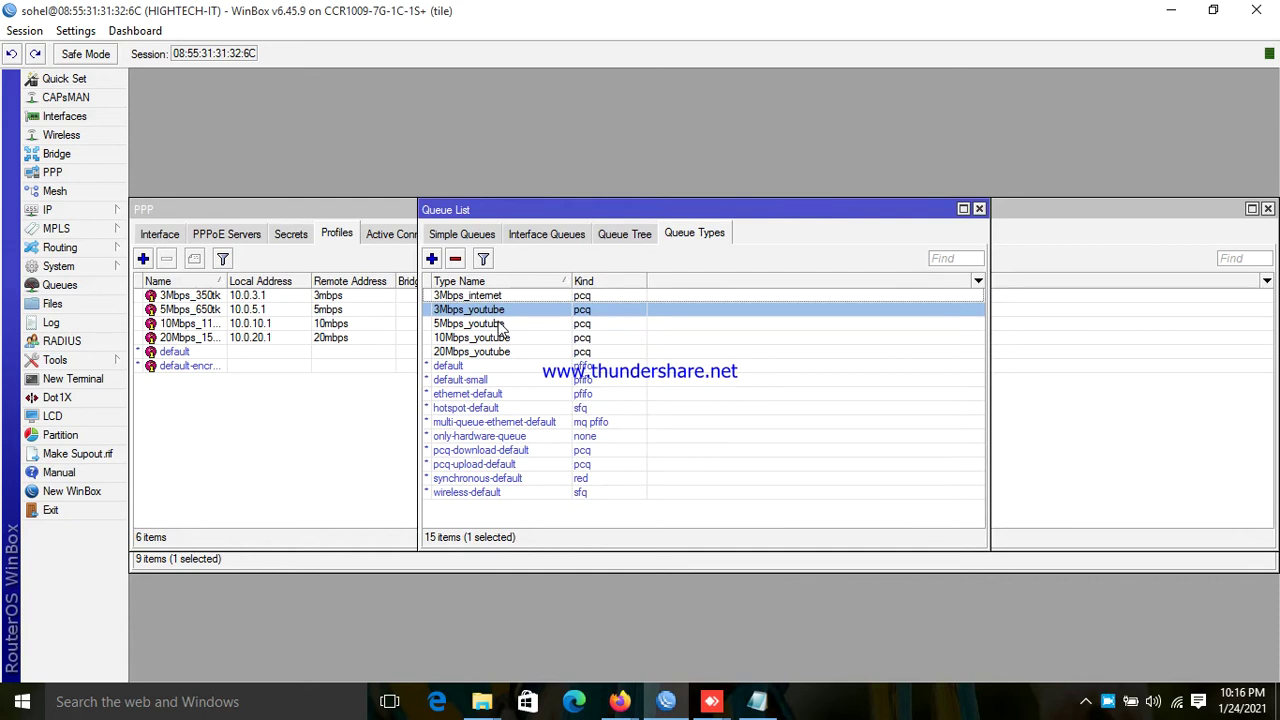
double_click(500, 326)
Copy 5Mbps_youtube into a new queue type with a 5M rate and try saving.
left_click(832, 313)
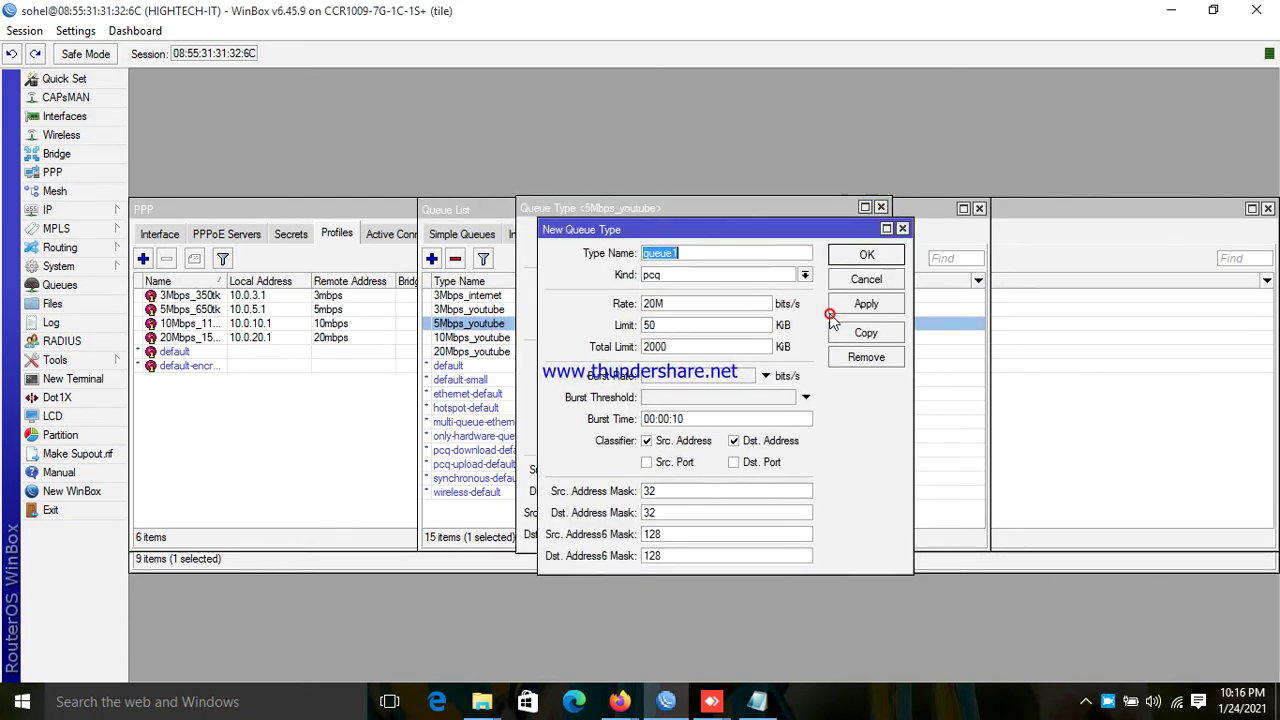
key("ctrl+v")
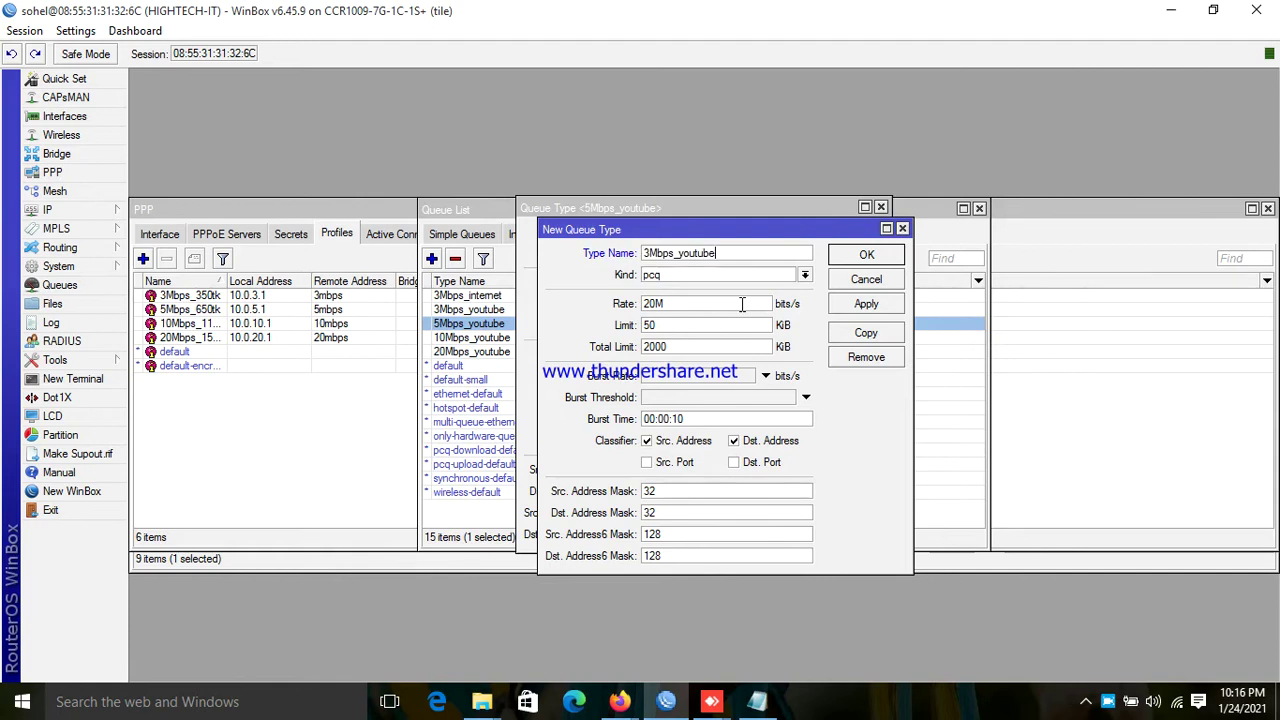
left_click(647, 253)
key("Delete")
type("5")
left_click(652, 303)
key("BackSpace")
key("BackSpace")
type("5")
left_click(866, 306)
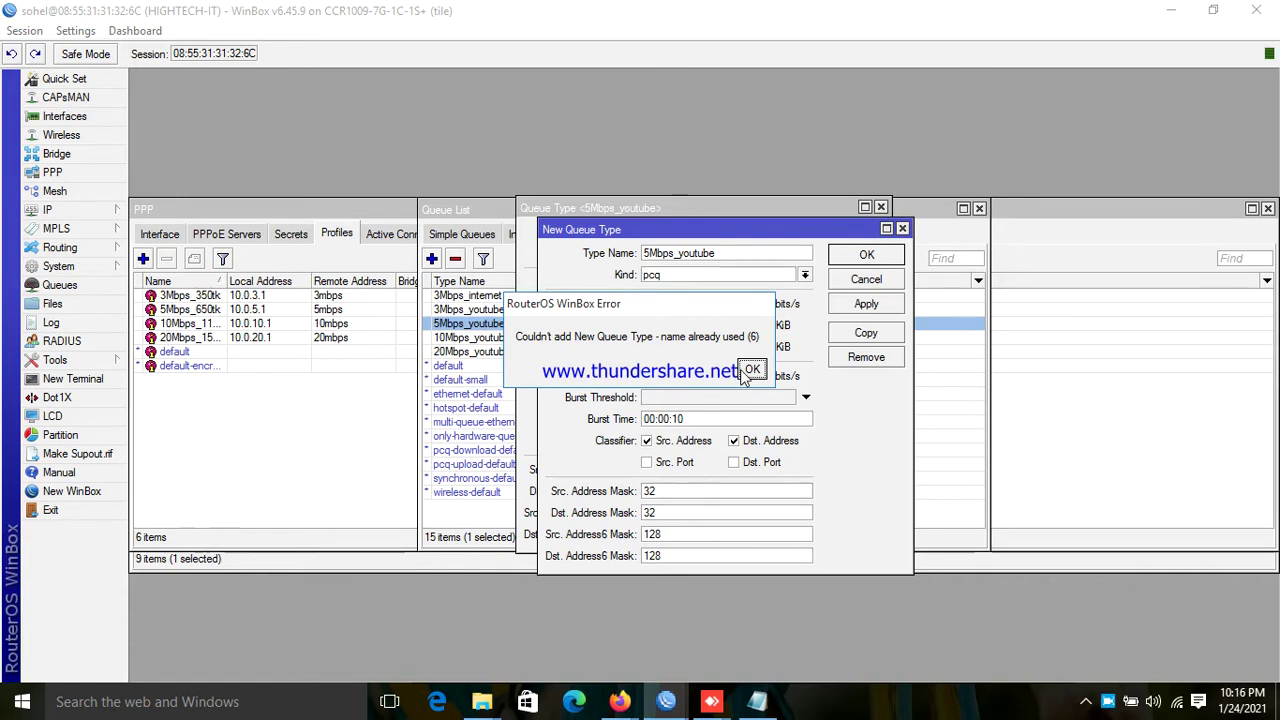
After the duplicate-name error, rename it 5Mbps_internet, save it, and close both windows.
left_click(748, 372)
left_click(720, 255)
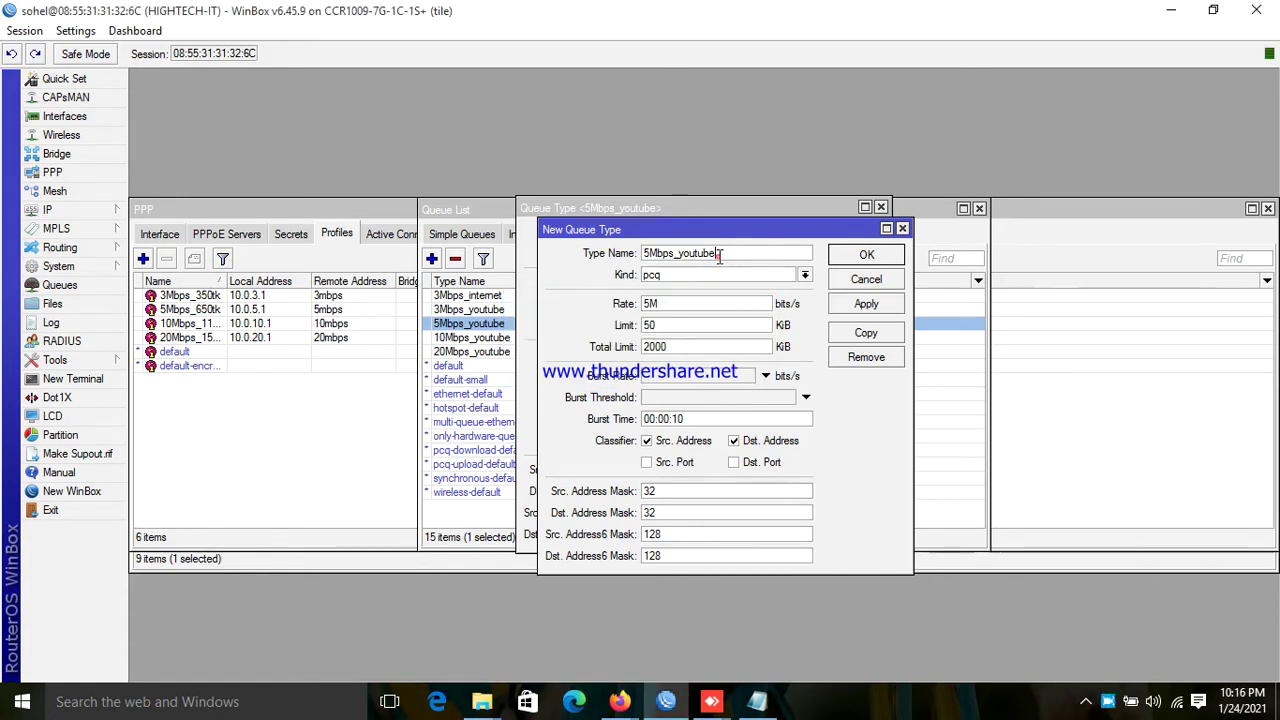
key("BackSpace")
key("BackSpace")
key("BackSpace")
type("internet")
double_click(721, 256)
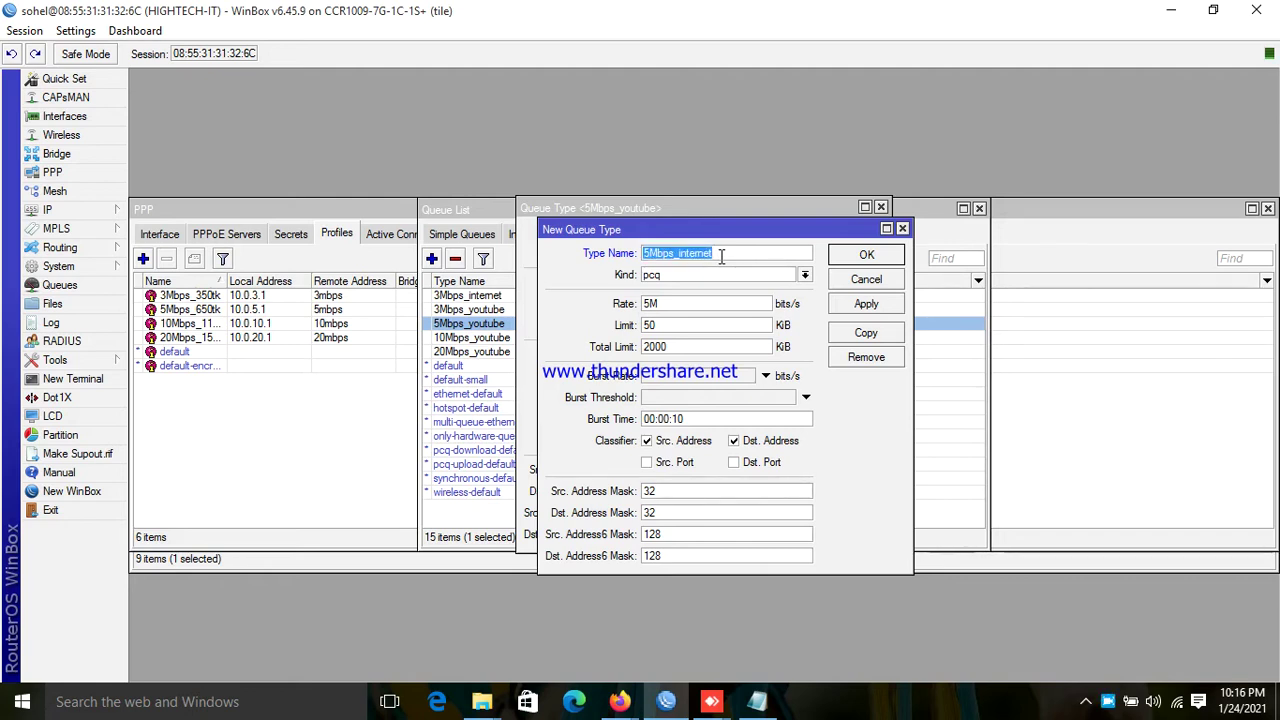
left_click(864, 303)
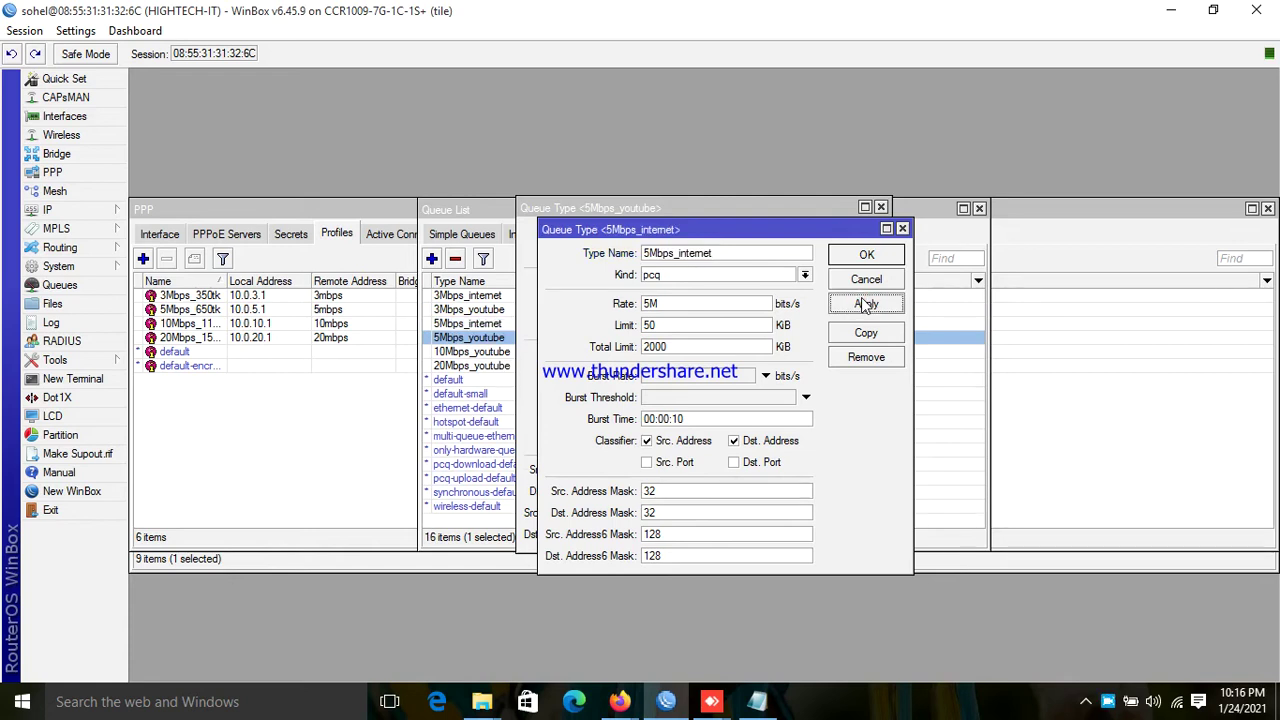
left_click(880, 250)
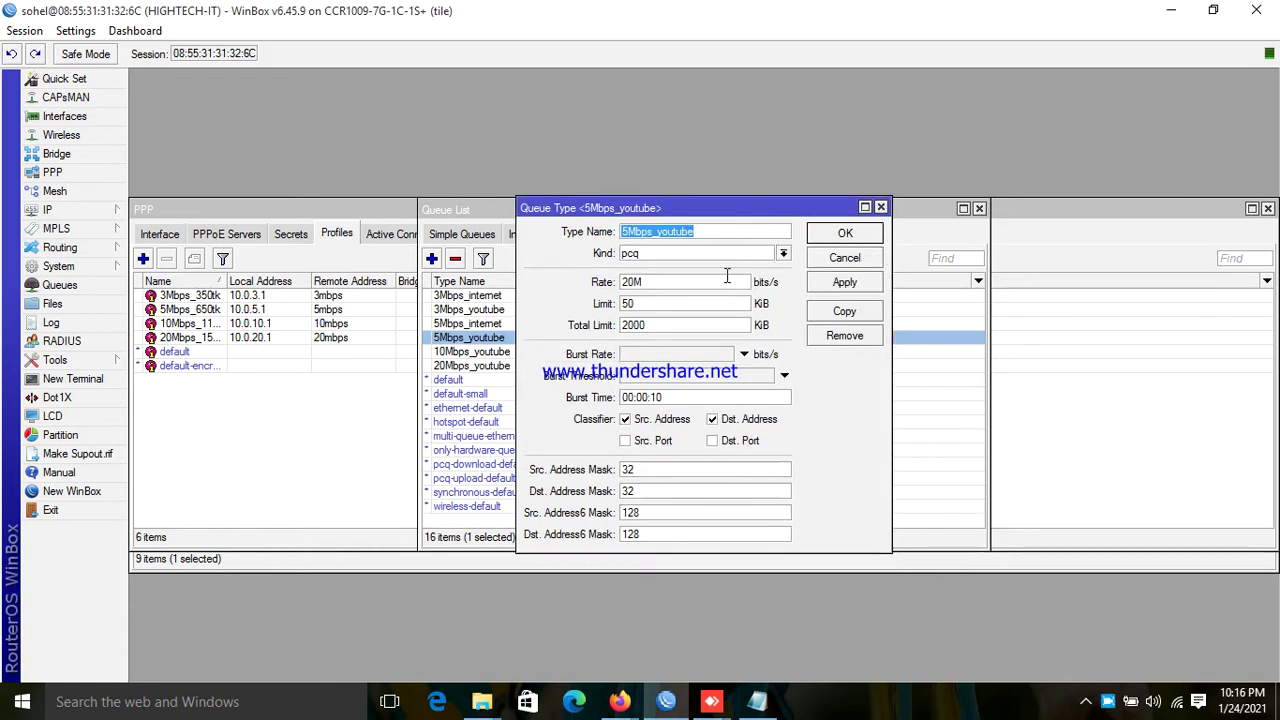
left_click(841, 240)
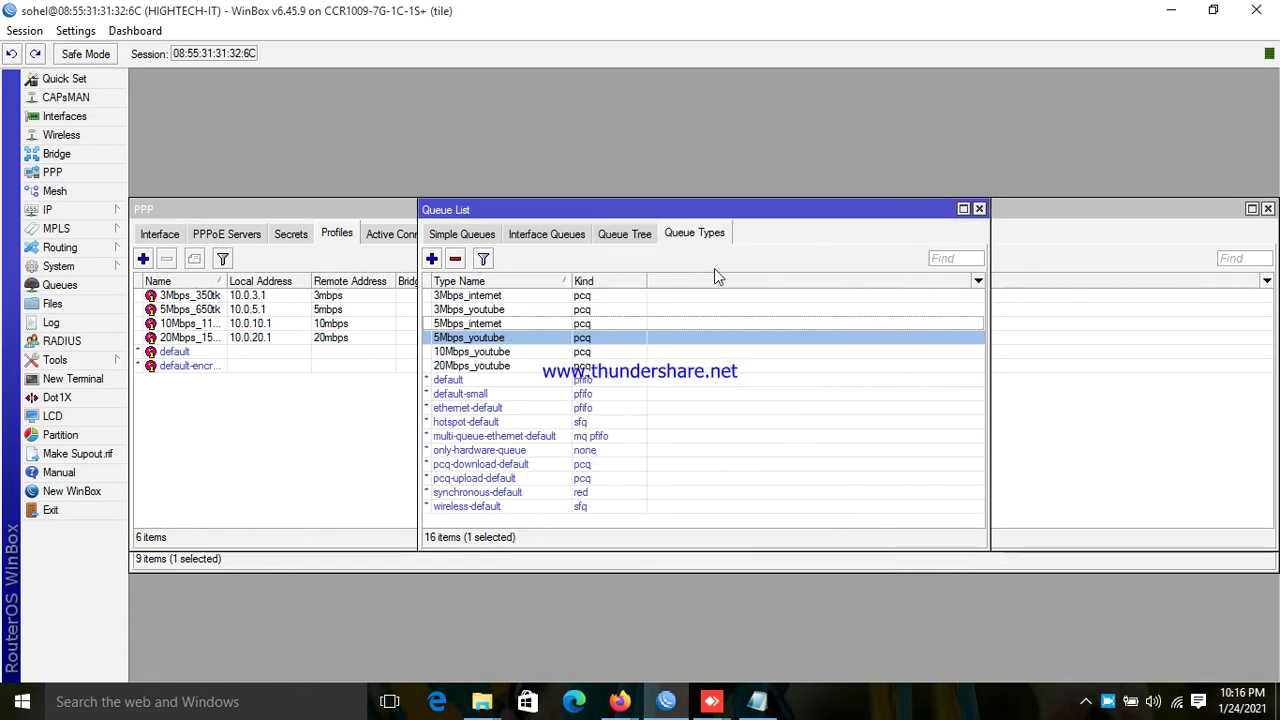
Copy 10Mbps_youtube as 10Mbps_internet with a 10M rate, save it, and close both windows.
double_click(479, 351)
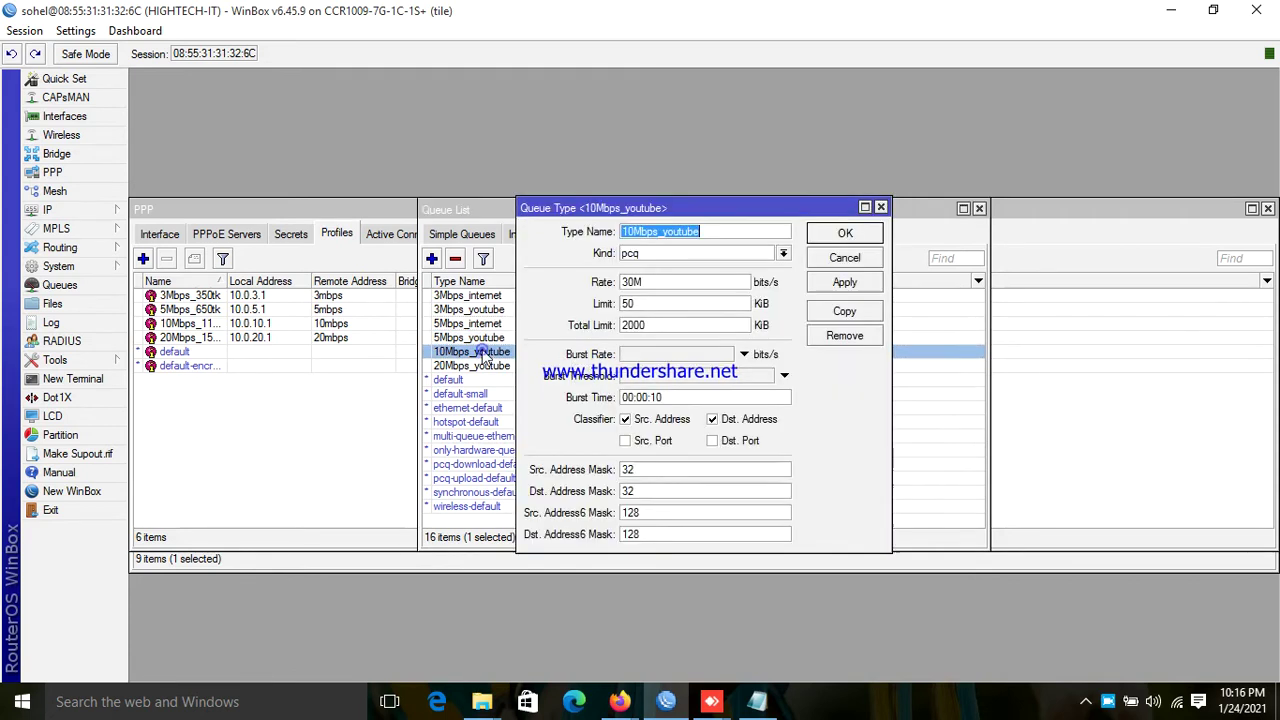
left_click(862, 318)
key("ctrl+v")
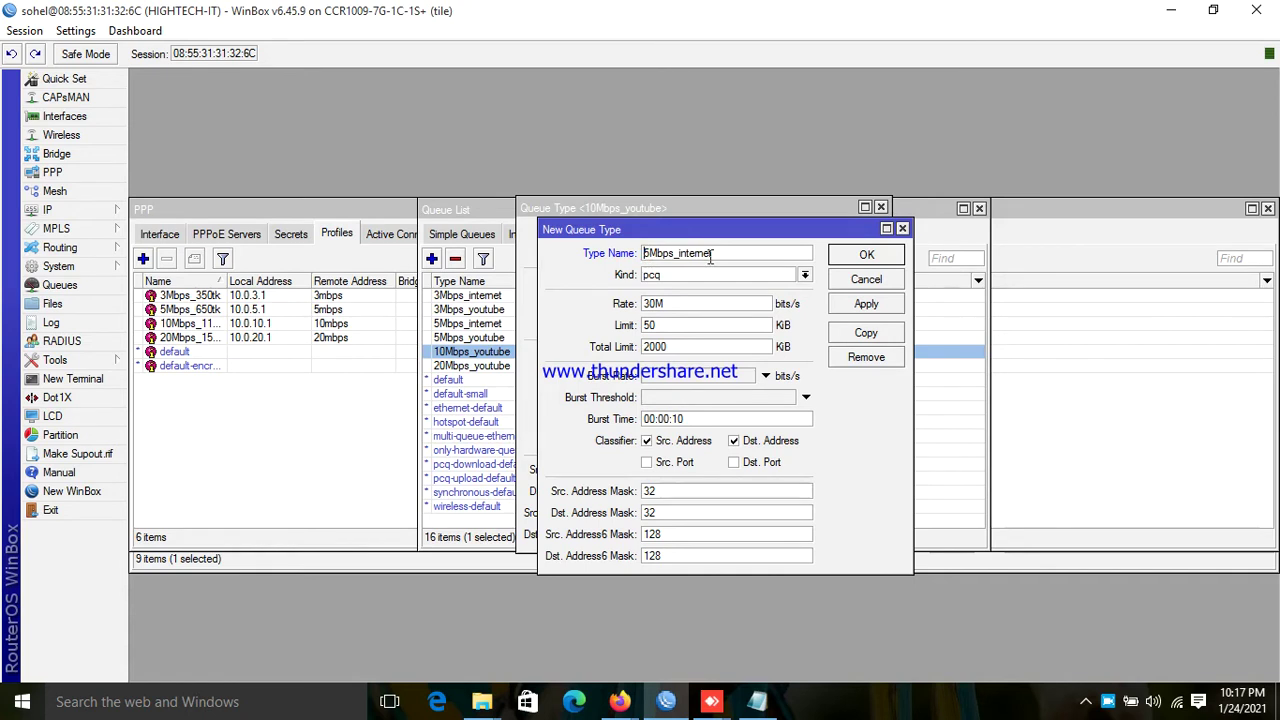
key("BackSpace")
type("10")
key("BackSpace")
type("1")
left_click(866, 304)
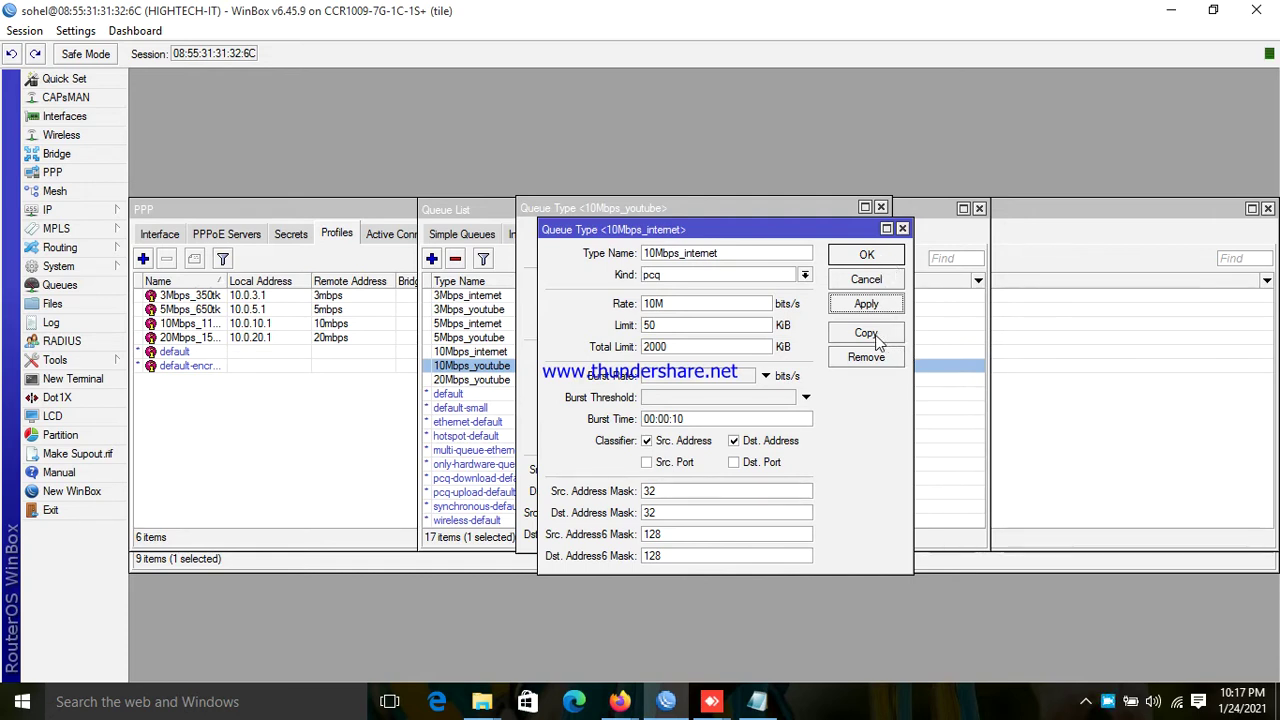
left_click(876, 256)
left_click(872, 233)
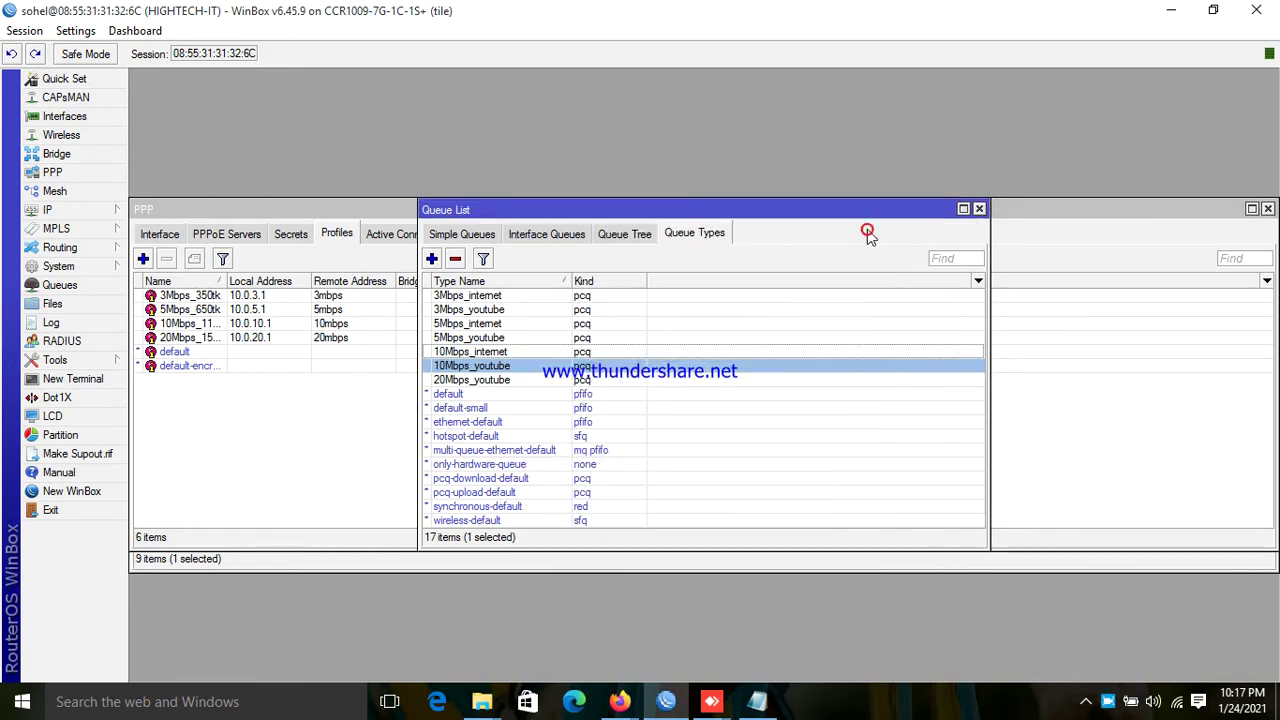
Copy 20Mbps_youtube and fill the copy in as 20Mbps_internet with a 20M rate.
double_click(482, 381)
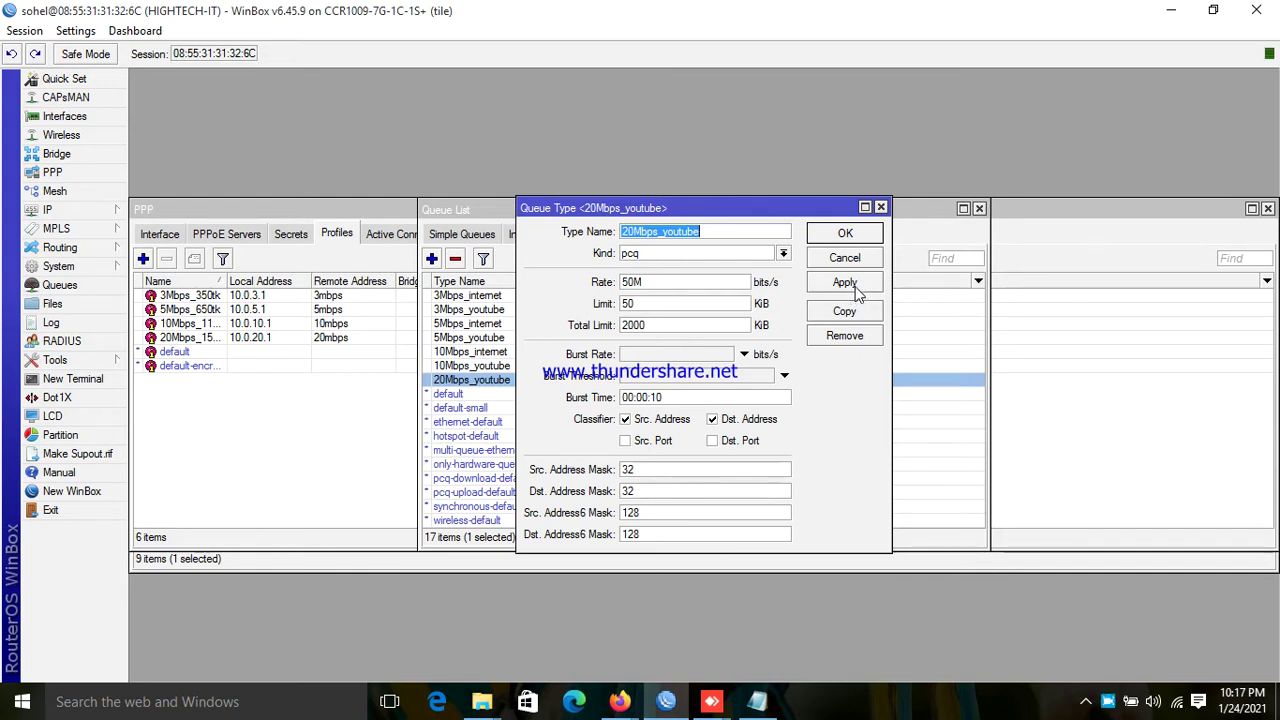
left_click(845, 315)
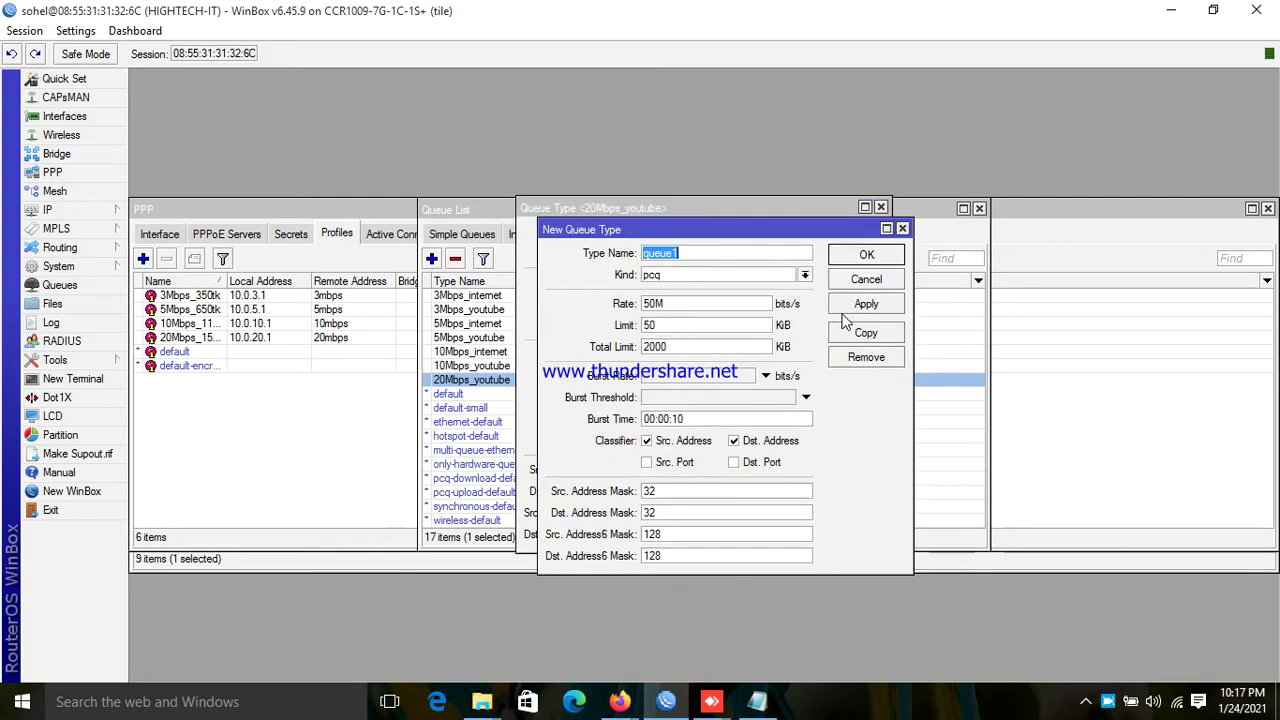
key("ctrl+v")
key("Home")
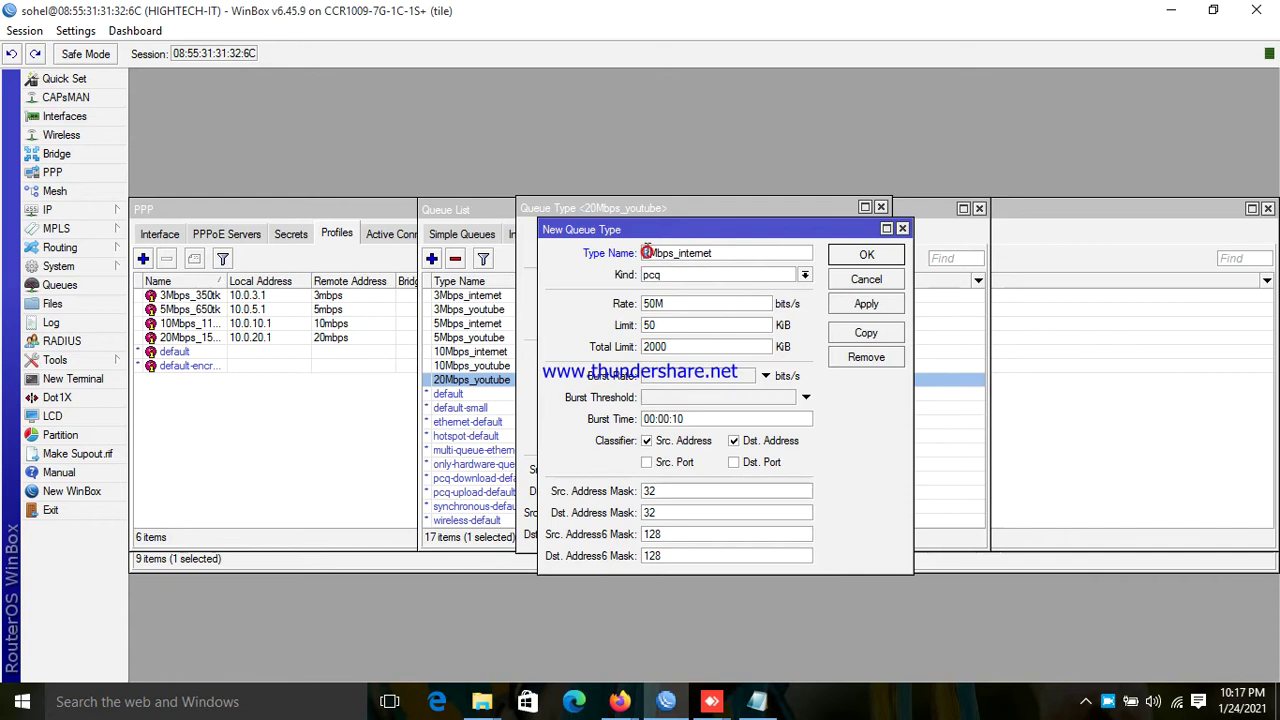
key("Delete")
type("20")
key("BackSpace")
type("2")
left_click(676, 398)
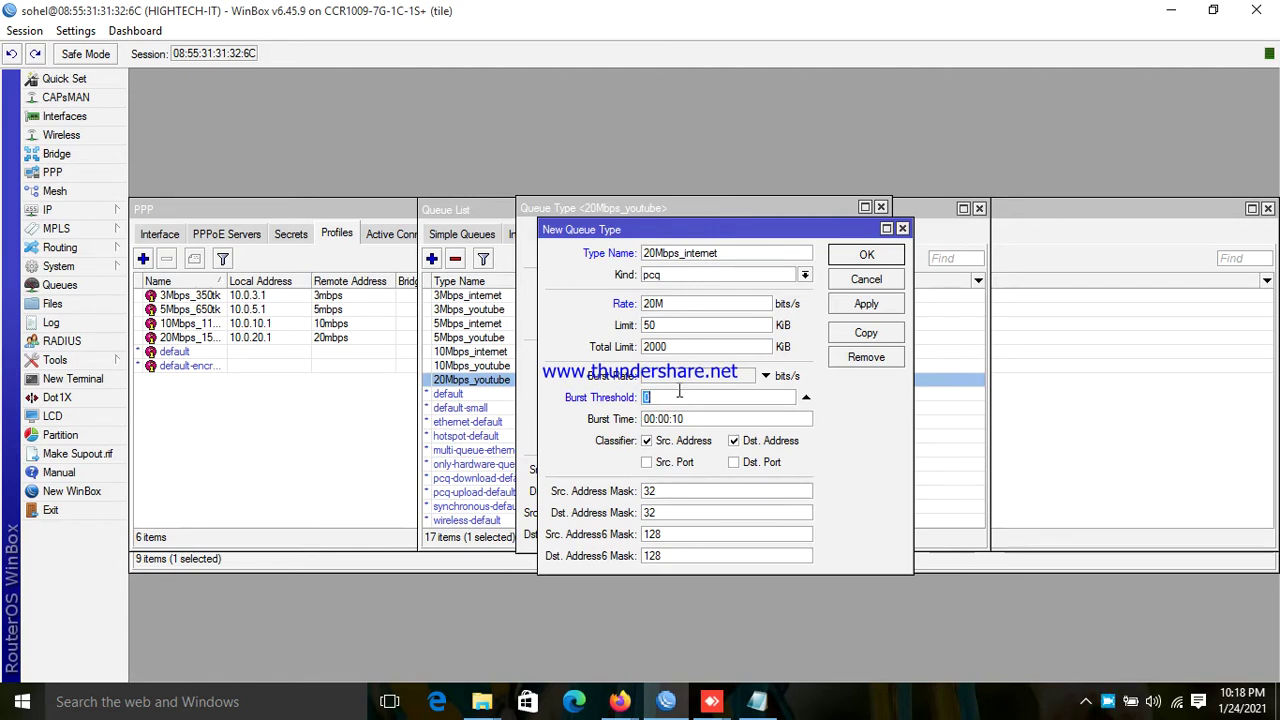
Set 20M burst threshold, 5M rate and 12M burst rate; dismiss the rejection error.
type("2")
key("BackSpace")
key("BackSpace")
type("5")
left_click(687, 379)
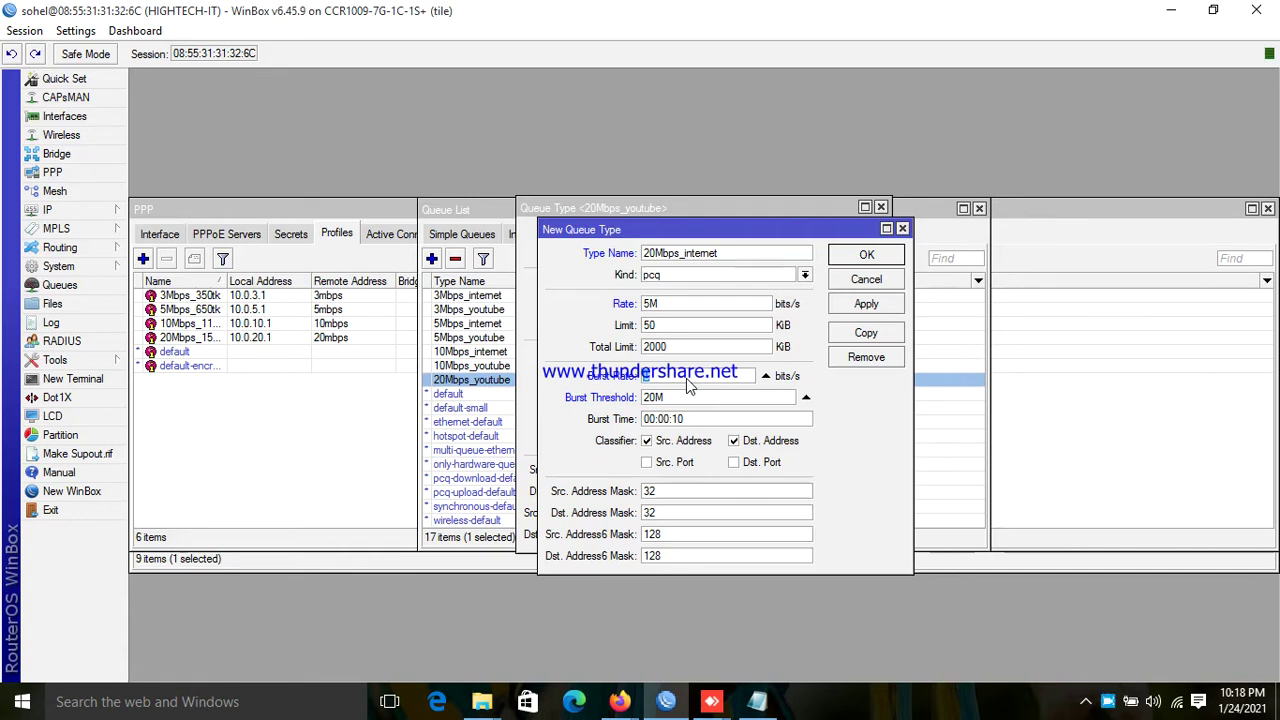
type("12M")
left_click(878, 304)
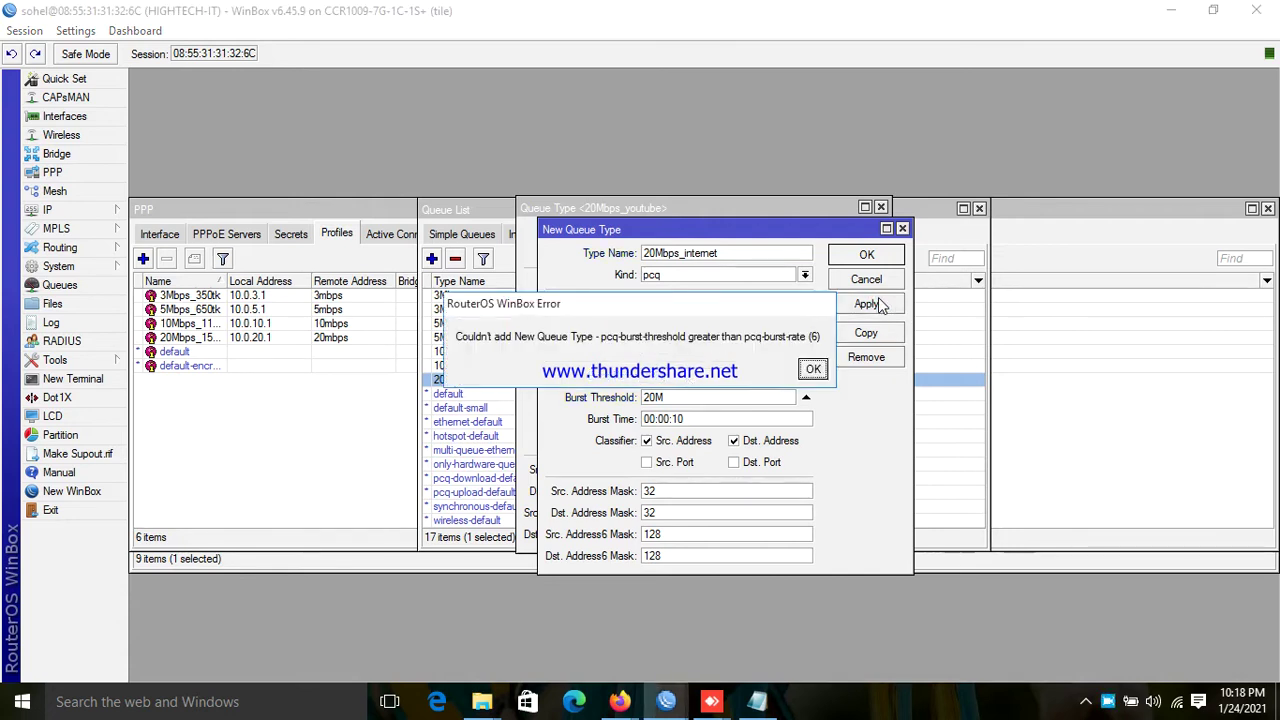
left_click(810, 368)
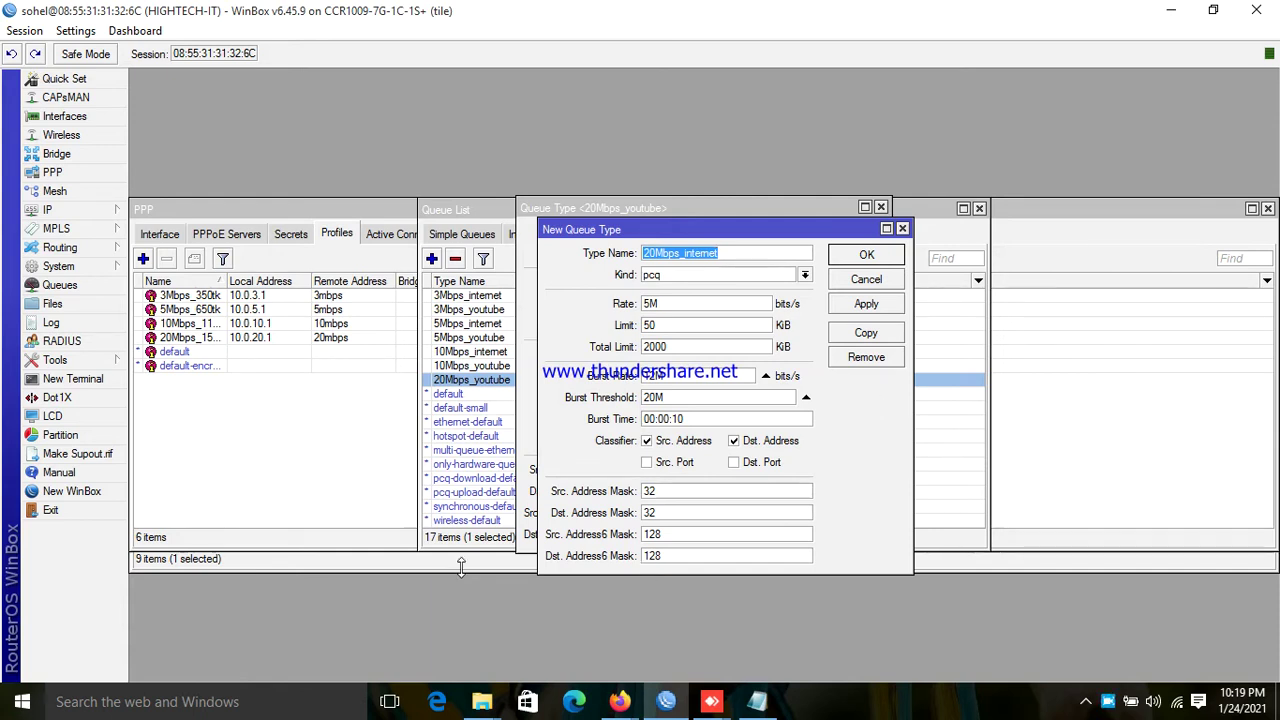
mouse_move(622, 703)
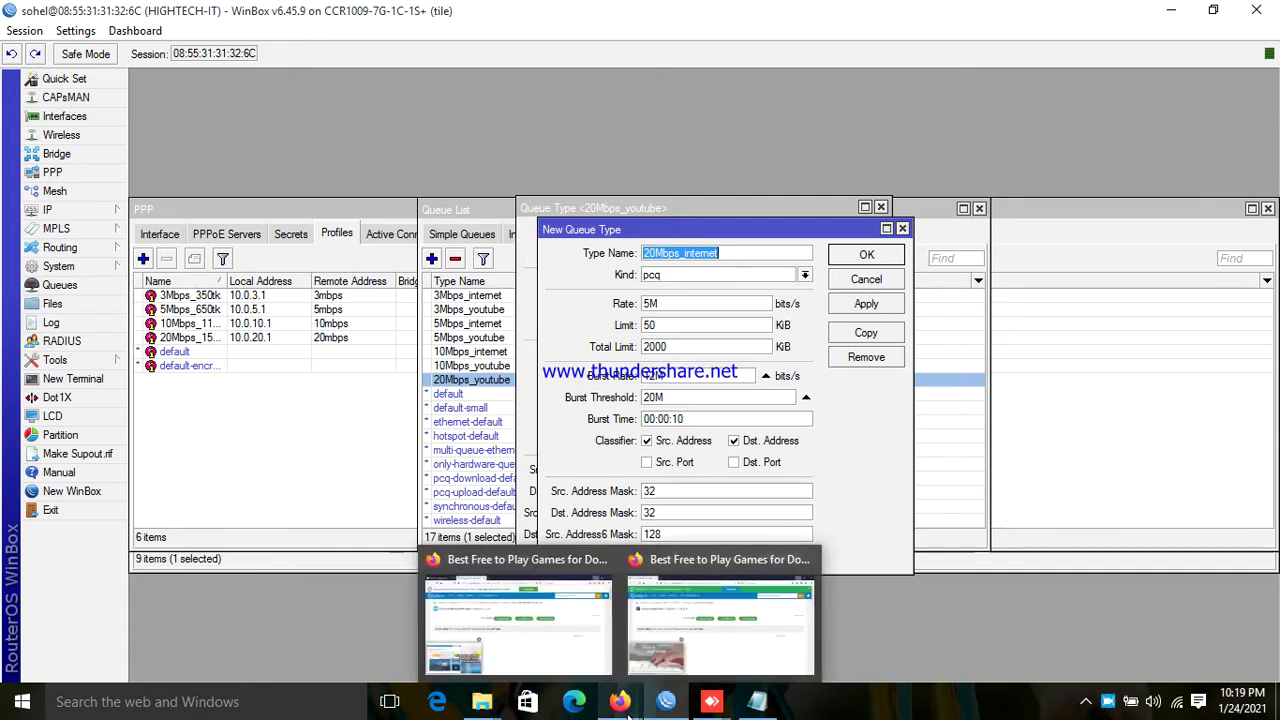
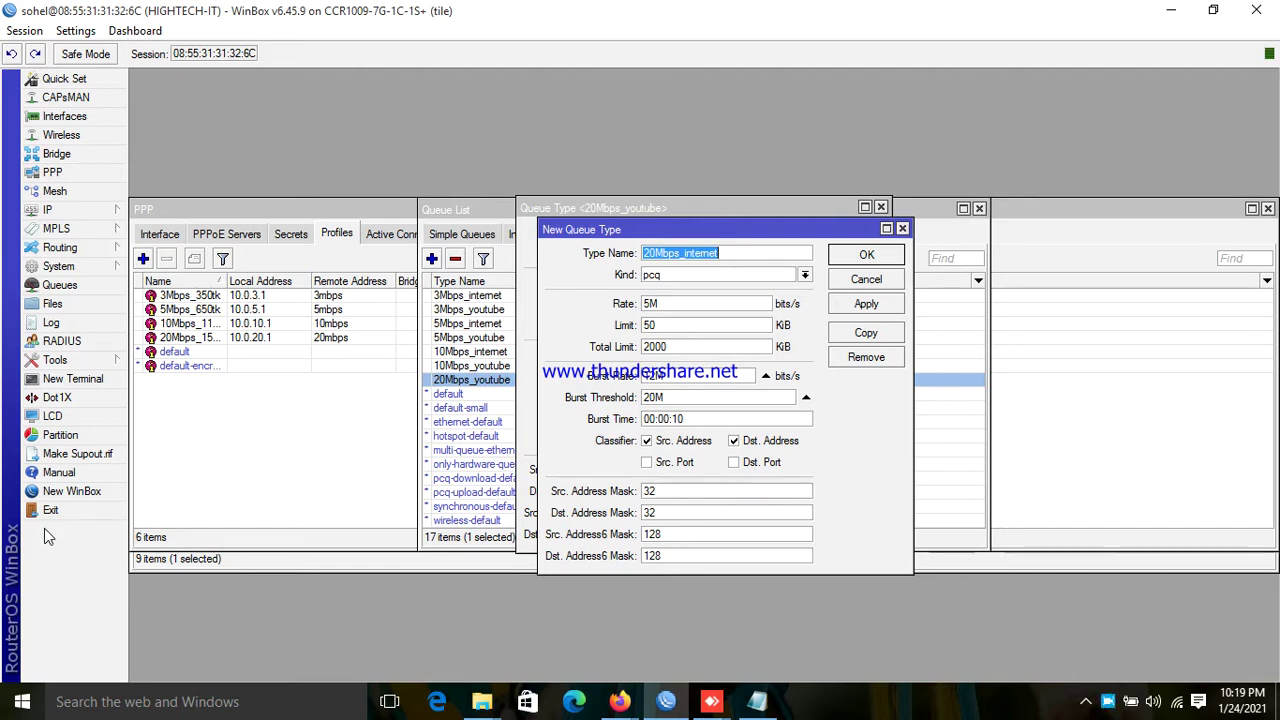
Set the 20Mbps_internet queue type's burst threshold to 12M, then apply and close it.
left_click(653, 377)
key("BackSpace")
key("BackSpace")
key("BackSpace")
type("20")
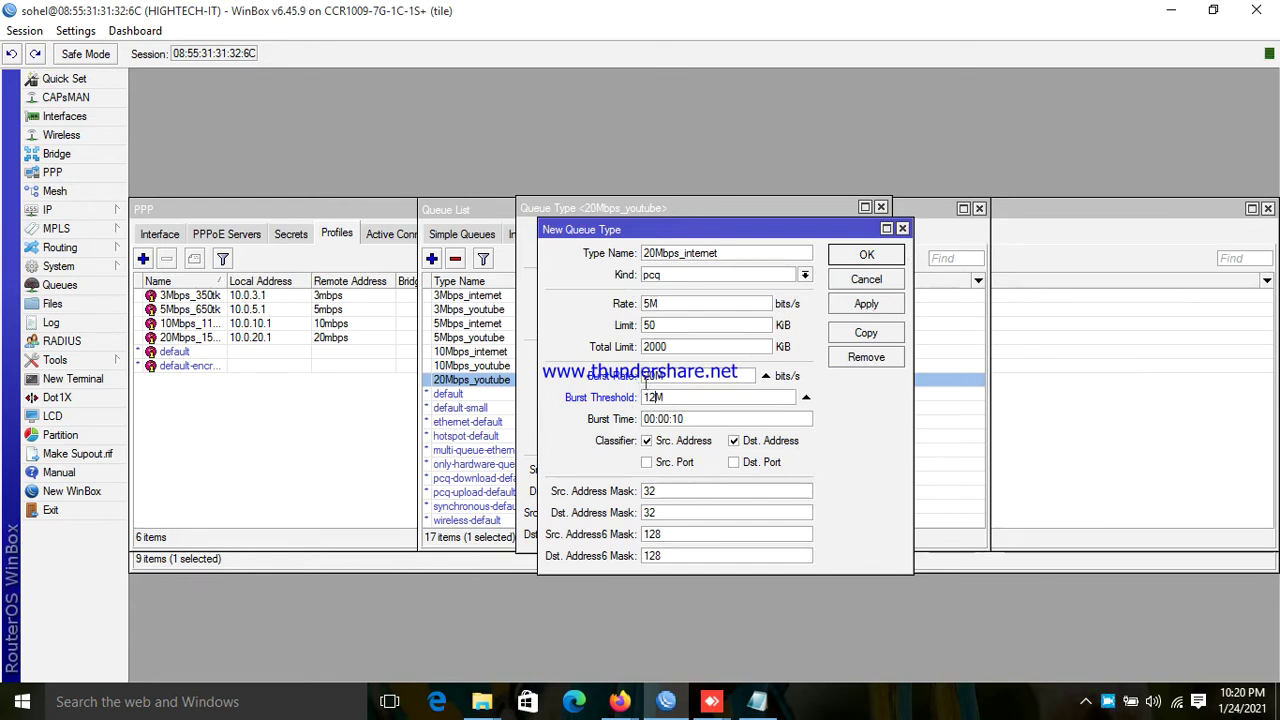
left_click(883, 307)
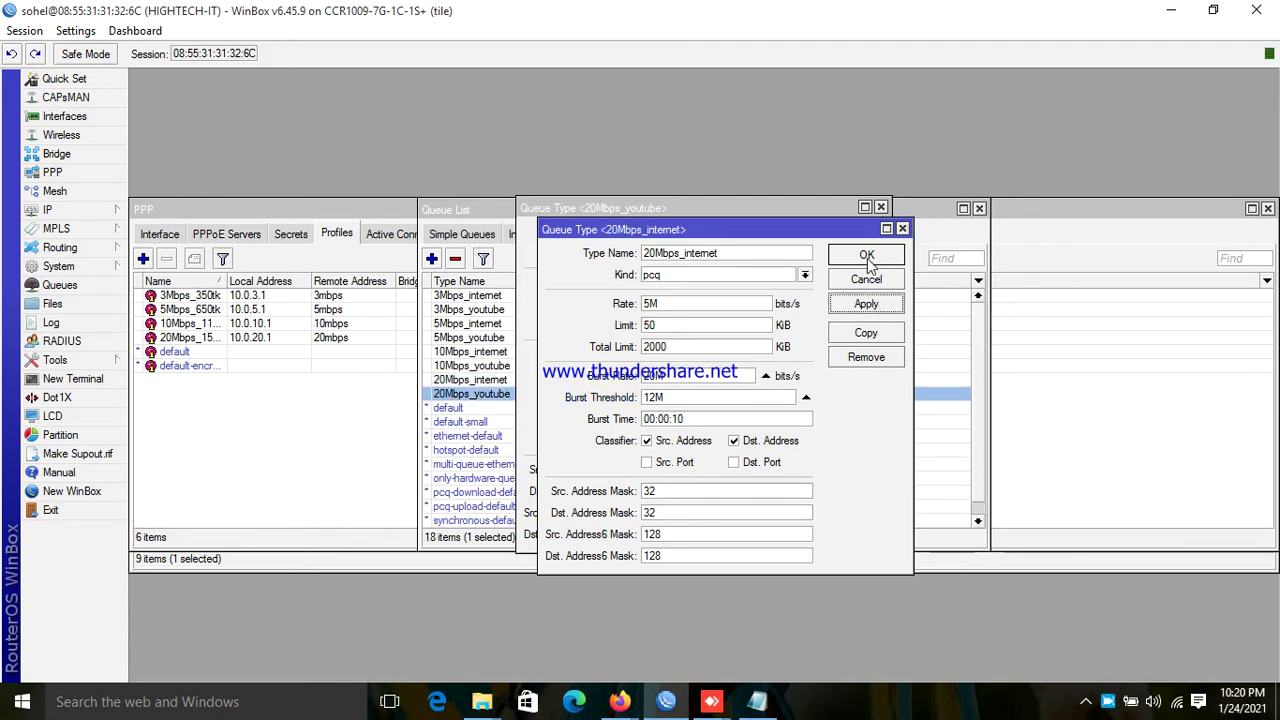
left_click(867, 256)
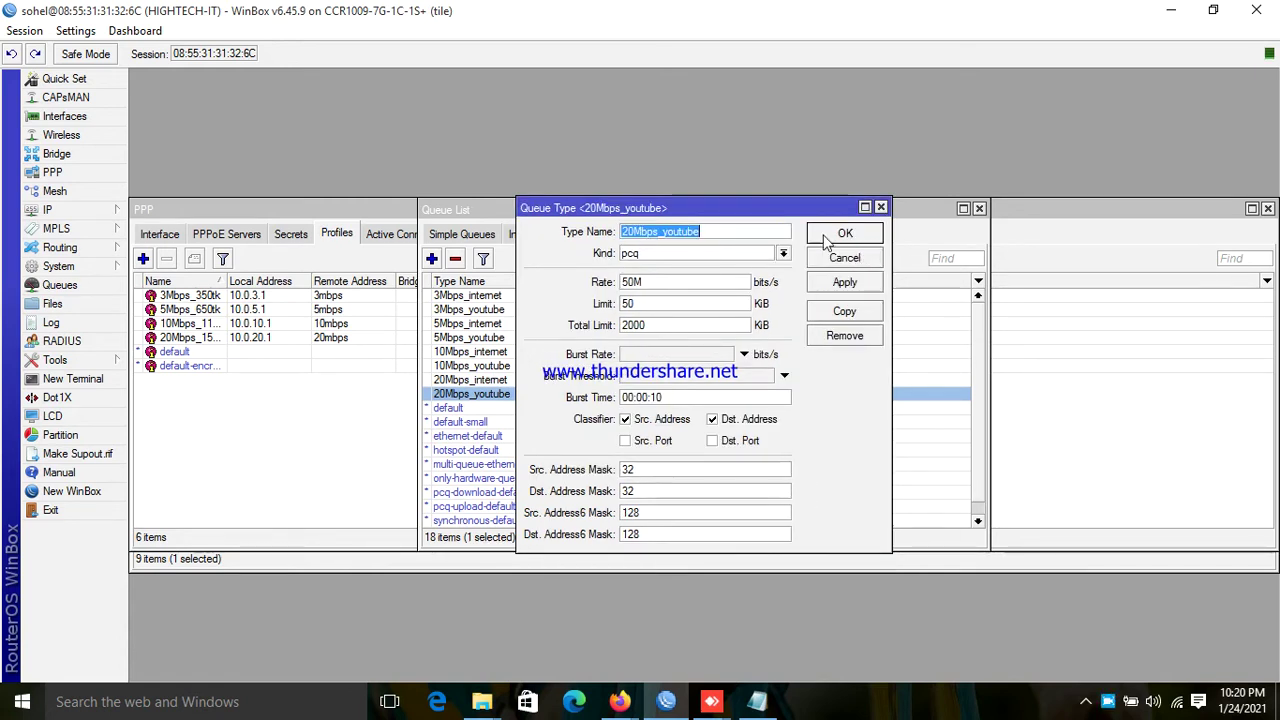
Close the 20Mbps_youtube dialog and set the 10Mbps_youtube burst rate to 5M.
left_click(836, 231)
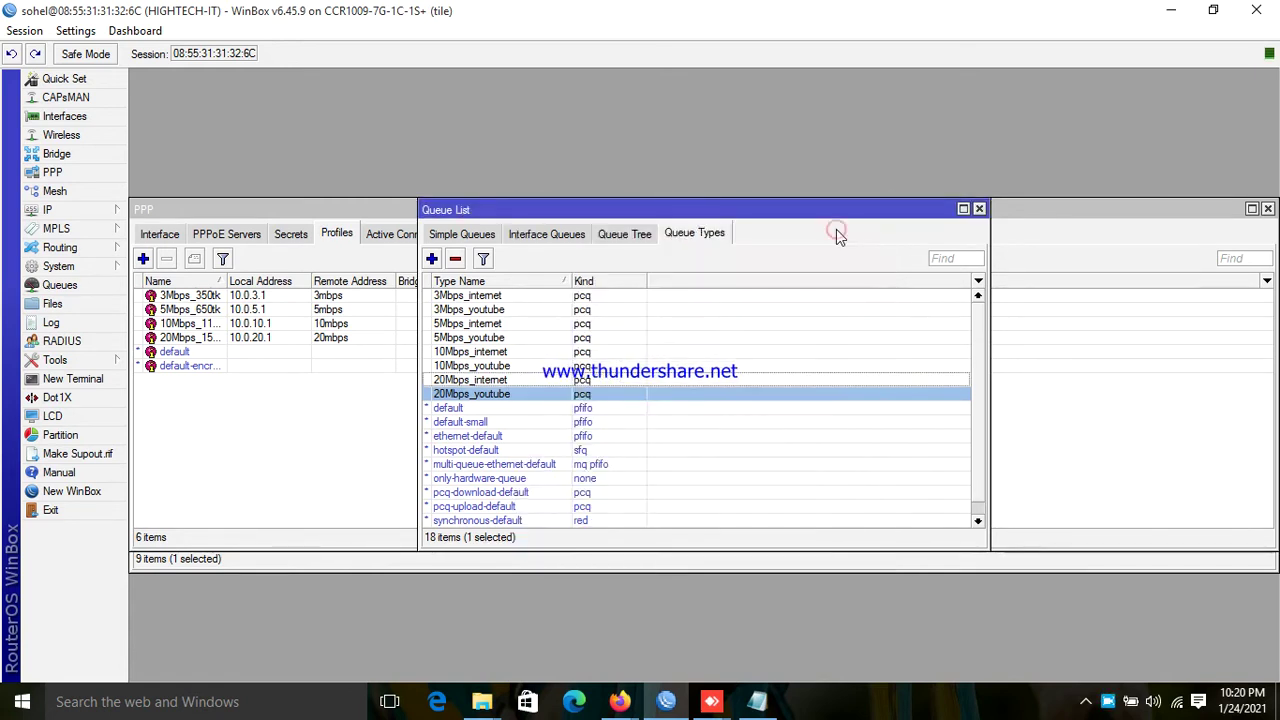
double_click(472, 366)
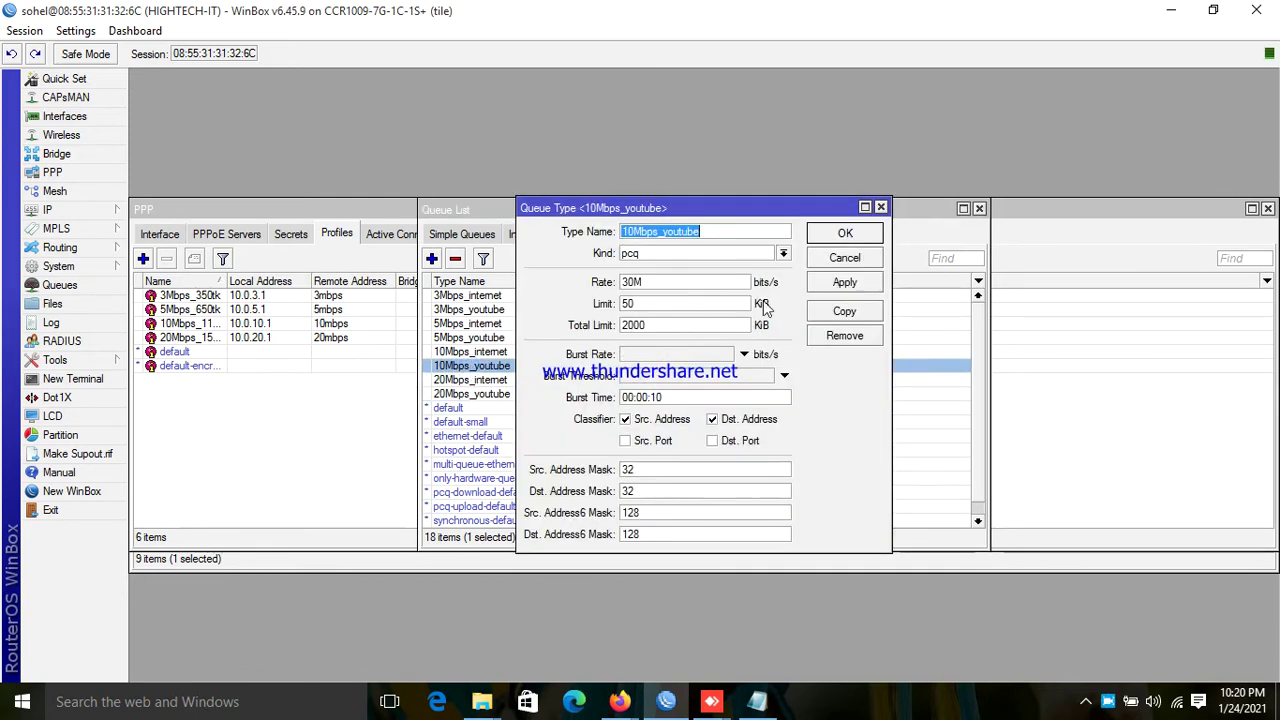
left_click(646, 355)
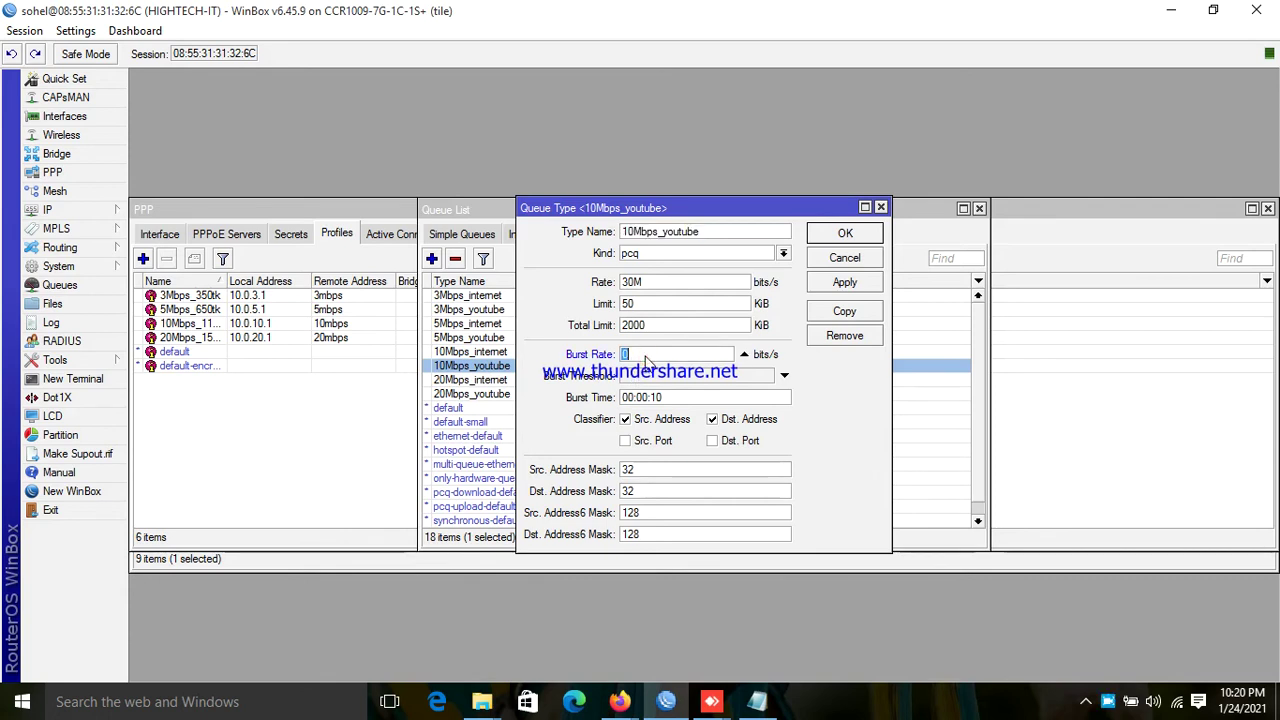
type("5M")
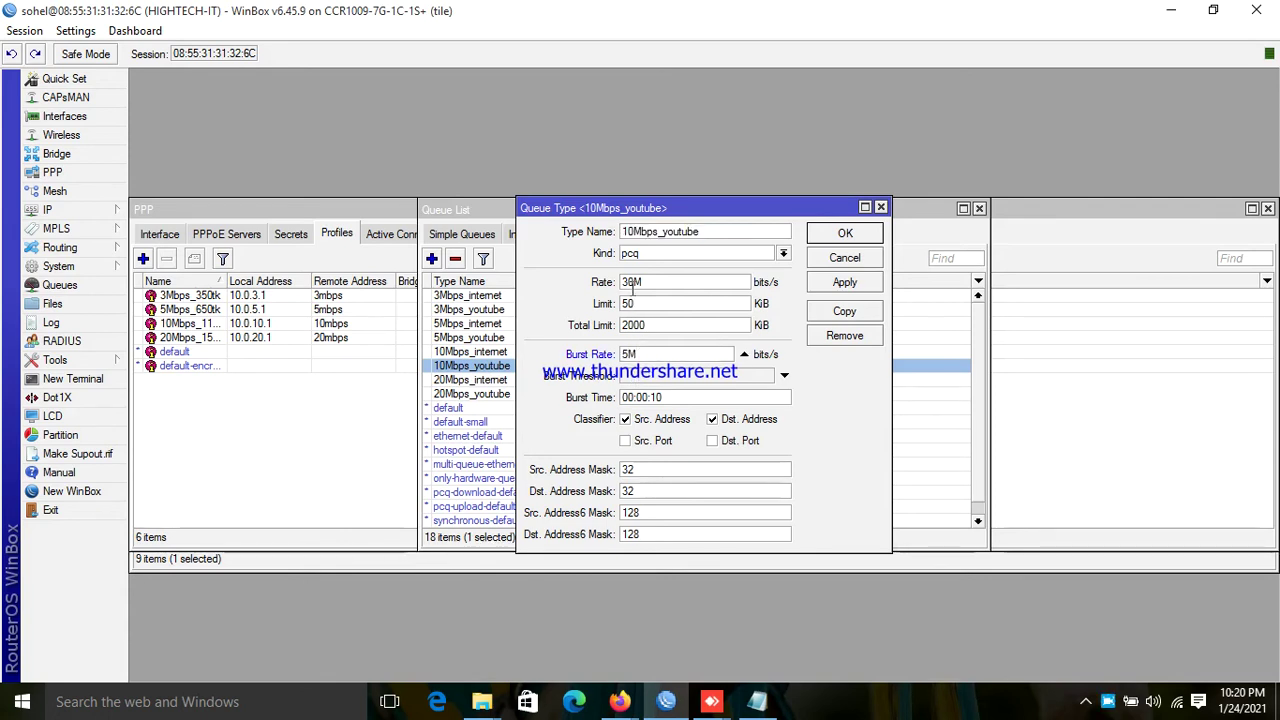
key("Return")
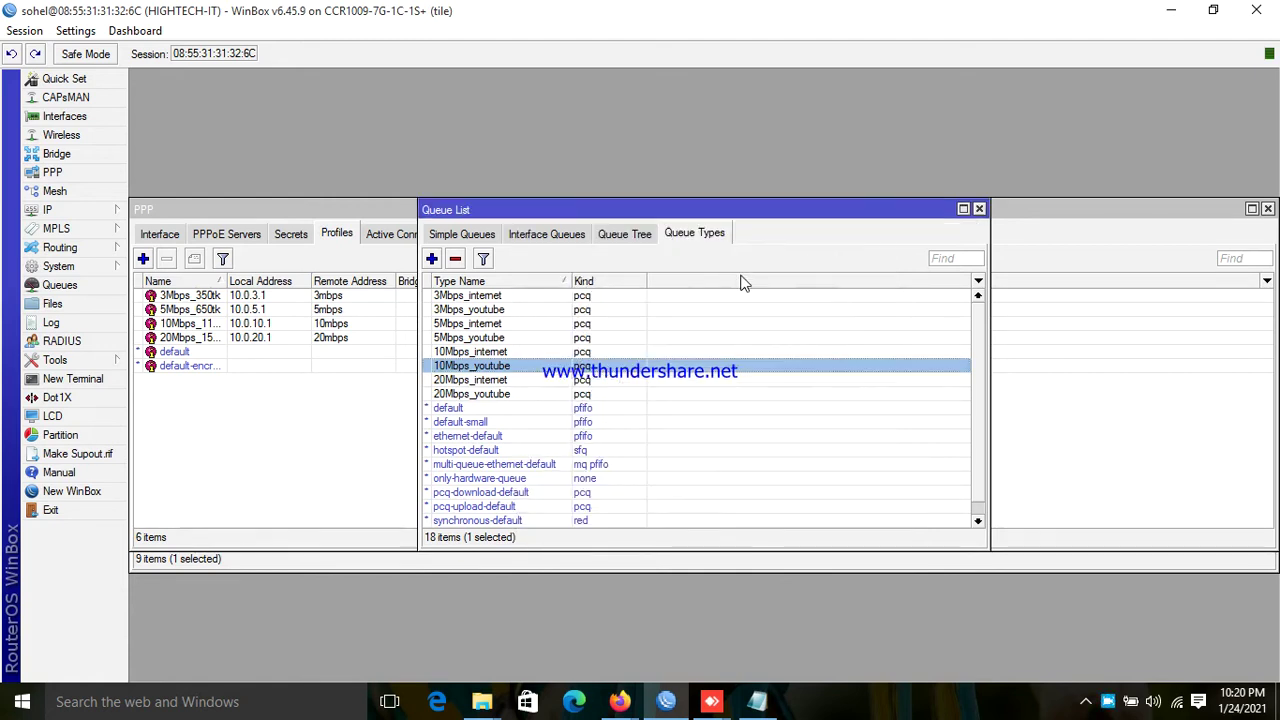
double_click(488, 353)
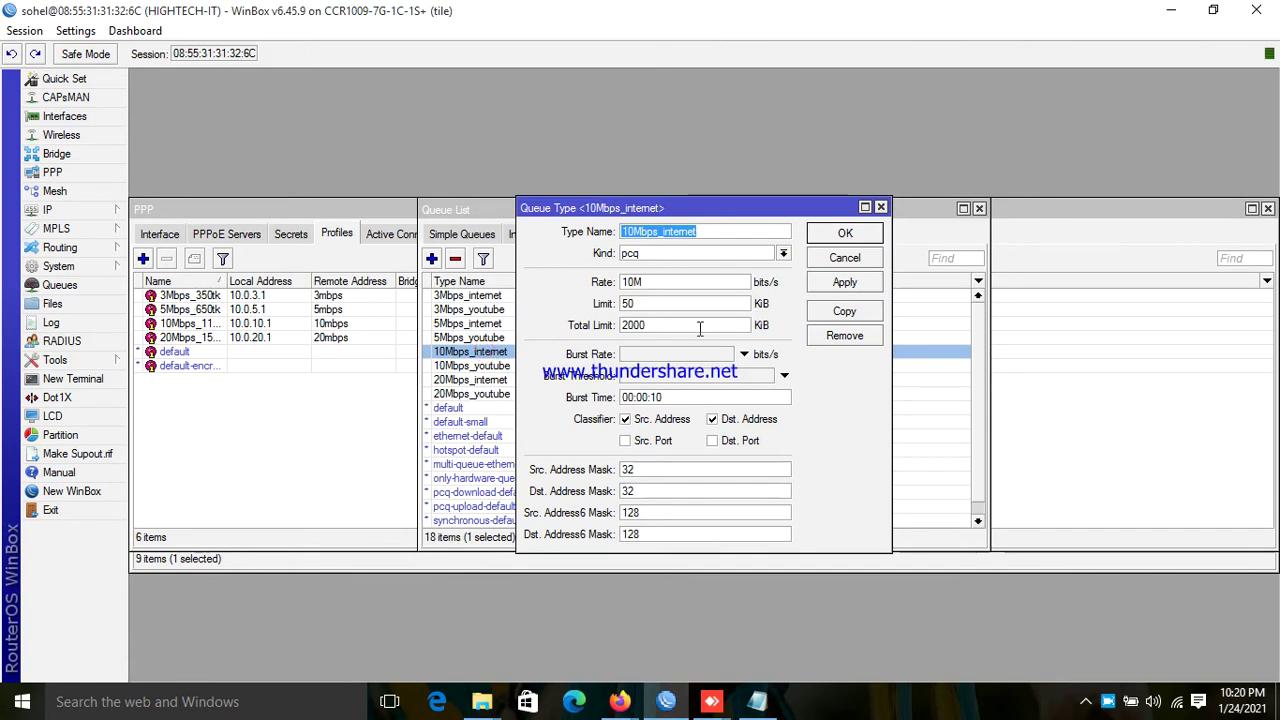
Set 10Mbps_internet to rate 2M, burst rate 10M and burst threshold 5M, then apply.
left_click(641, 356)
type("10M")
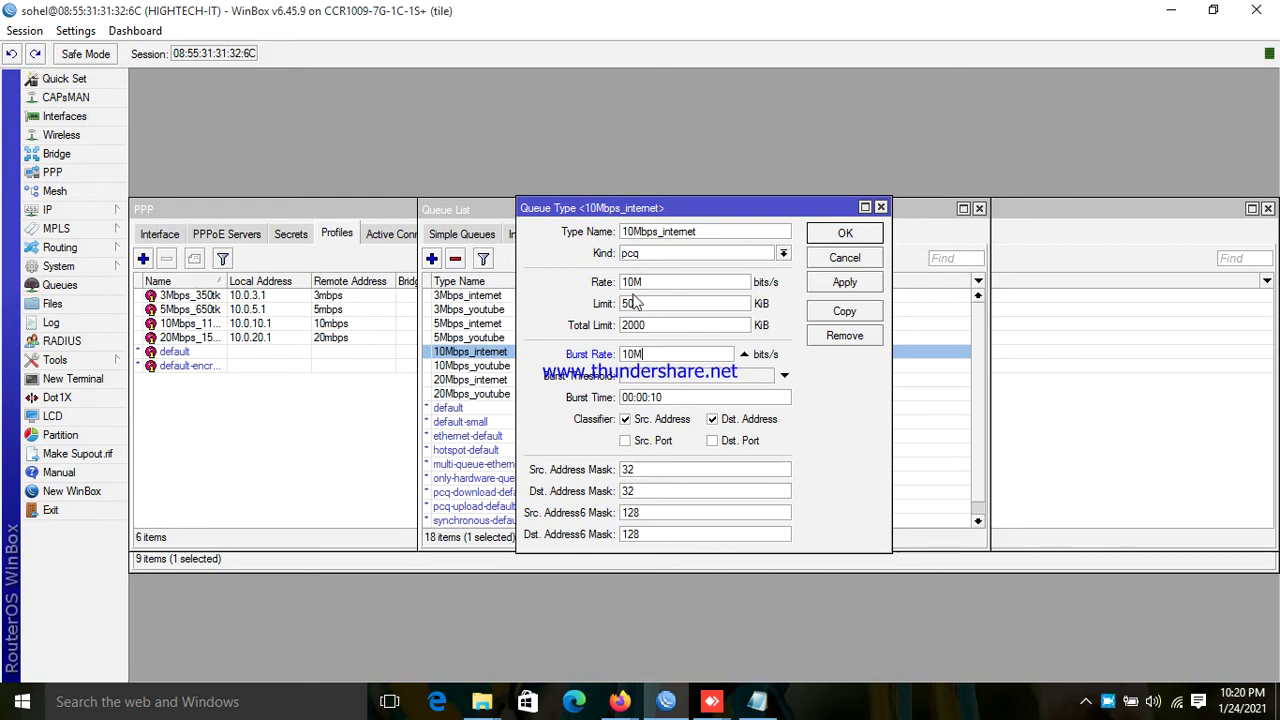
key("BackSpace")
key("BackSpace")
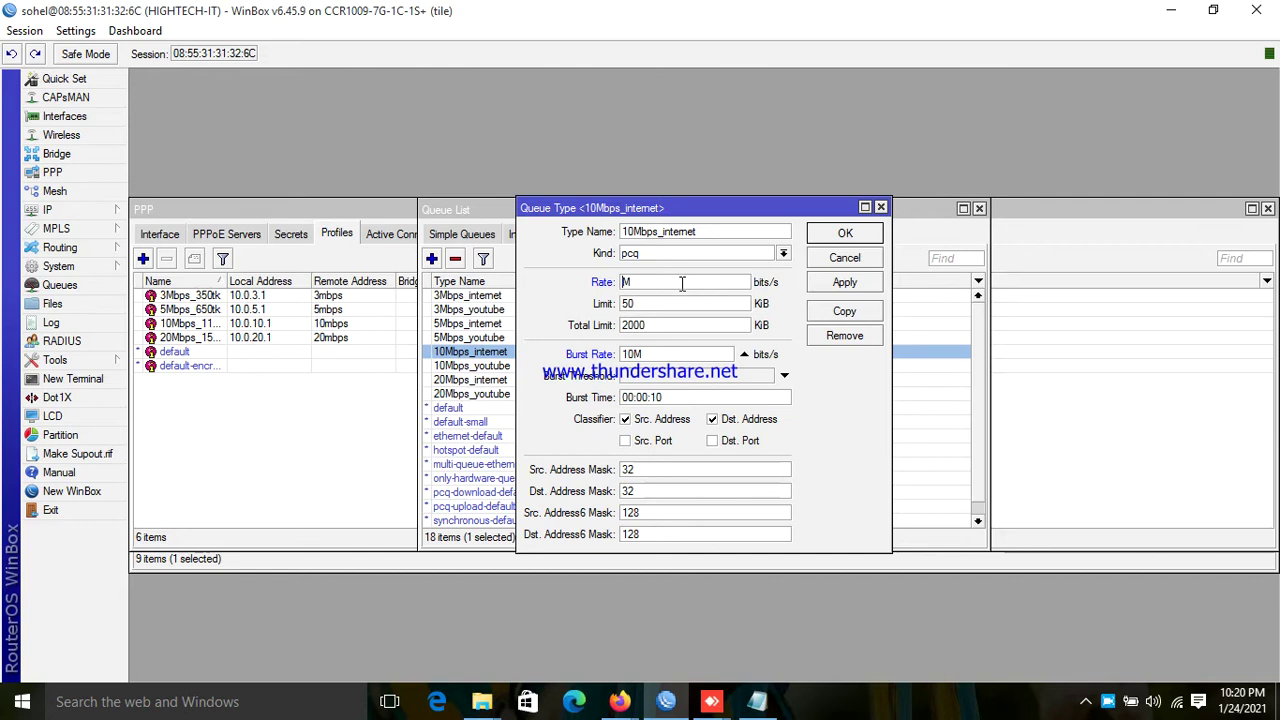
type("2")
left_click(633, 378)
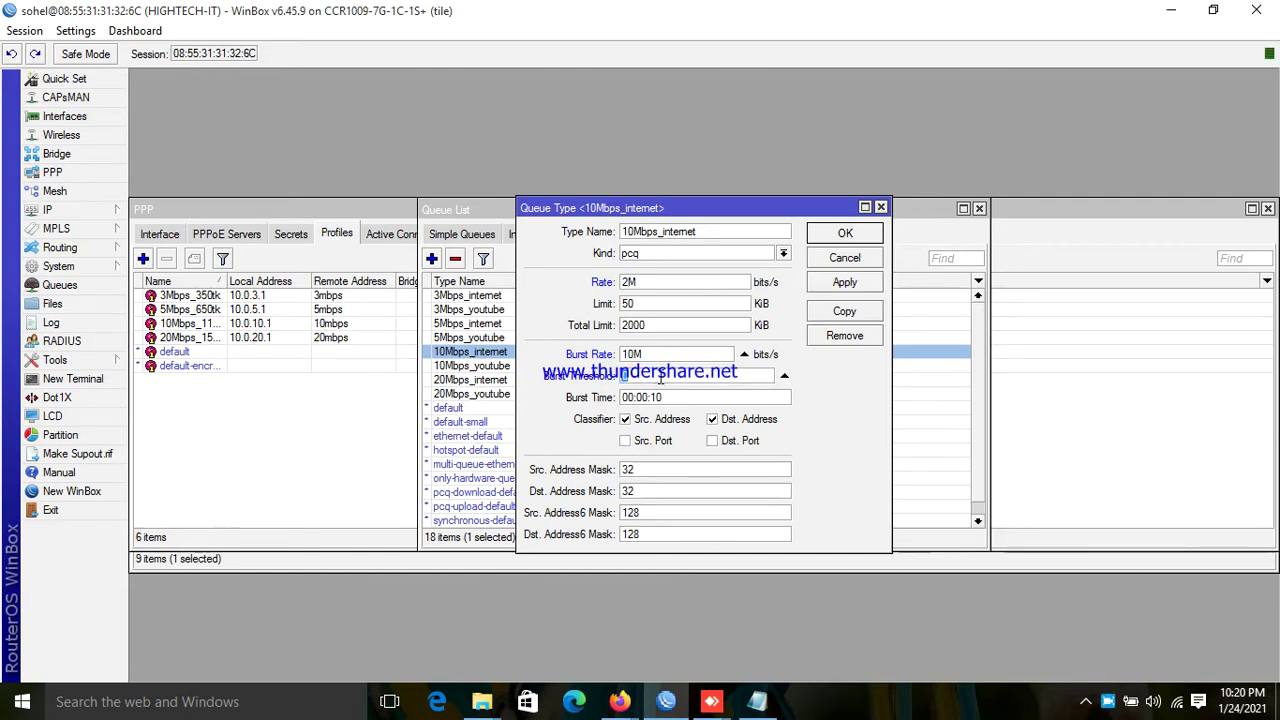
type("5M")
left_click(840, 287)
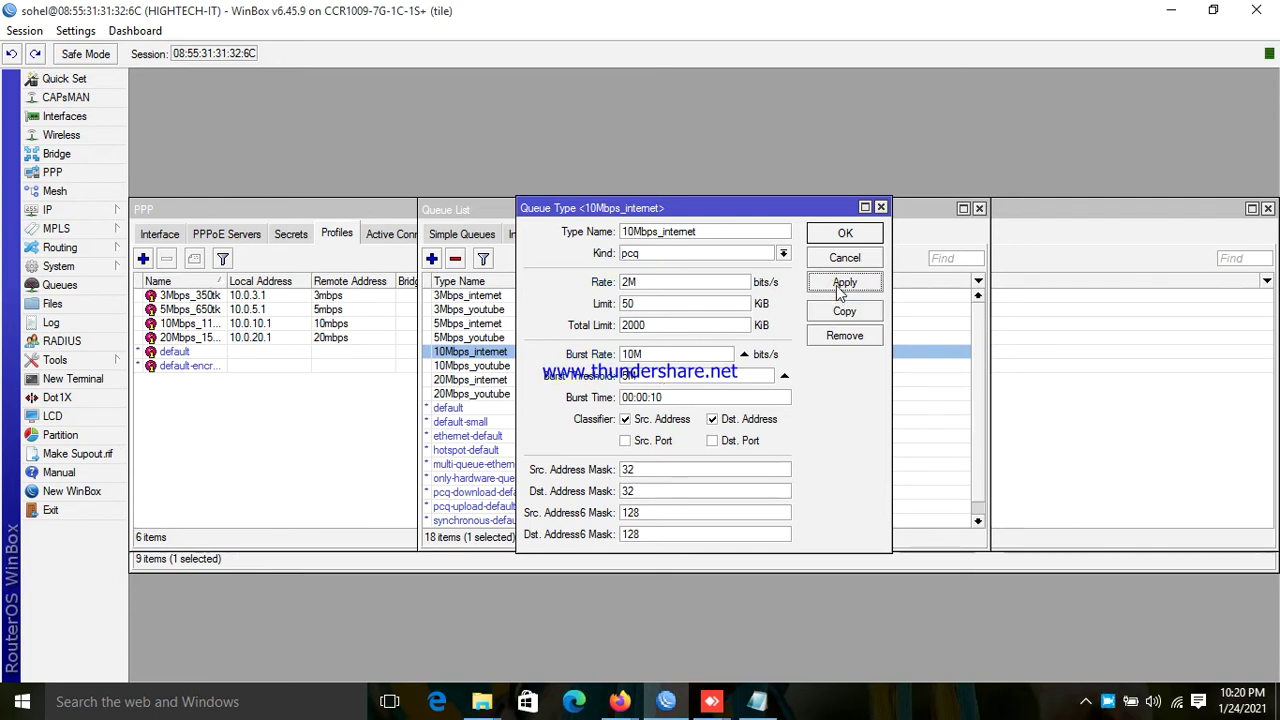
left_click(838, 234)
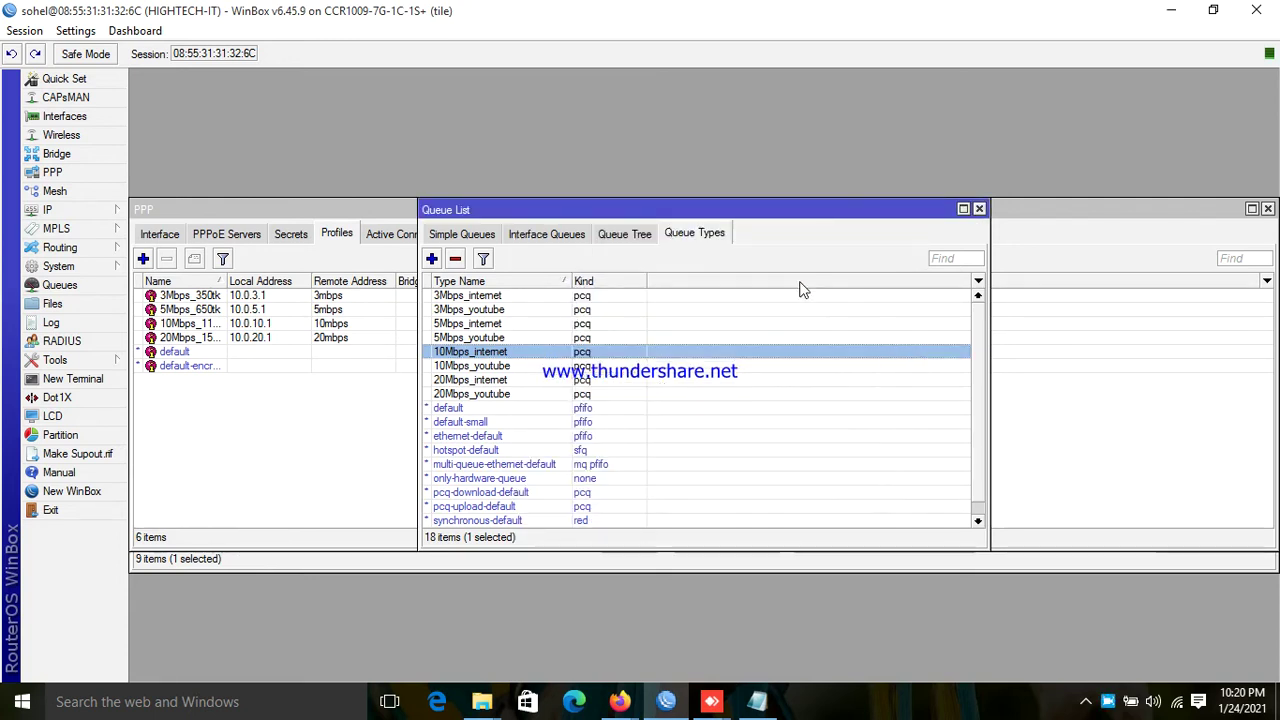
double_click(457, 324)
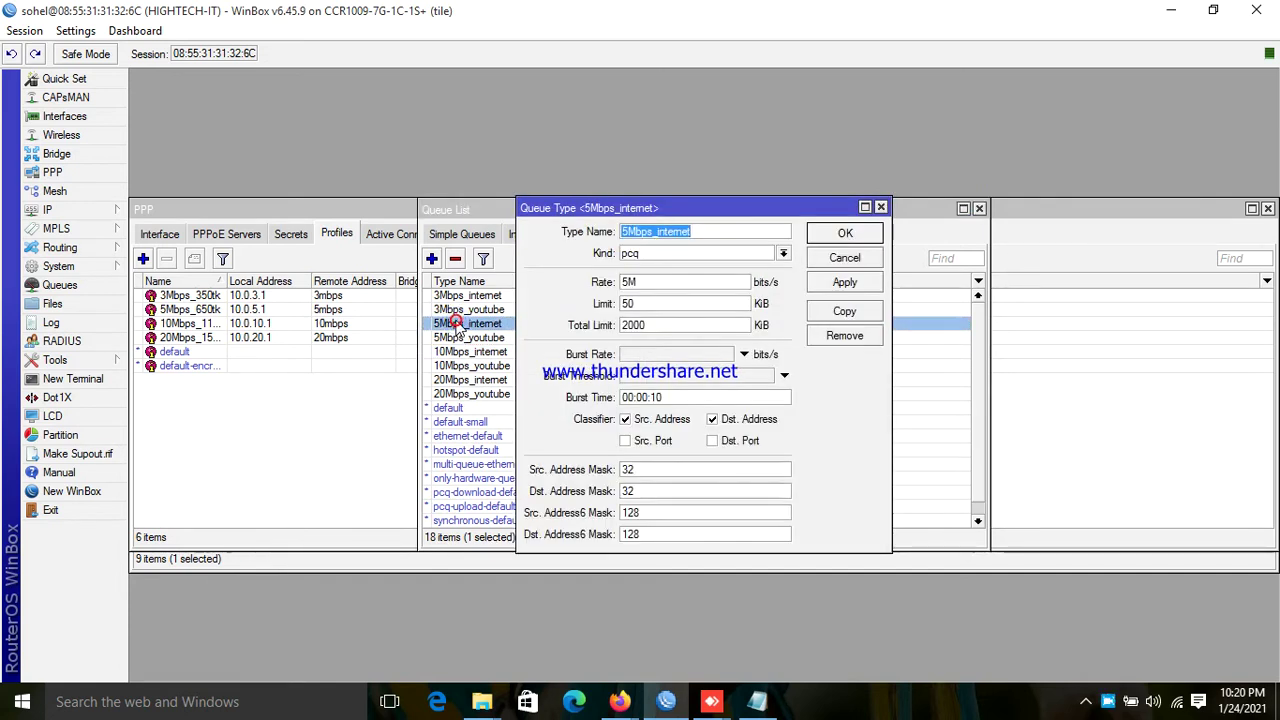
Set 5Mbps_internet to rate 1M and burst rate 5M, enable the burst threshold, and apply.
left_click(621, 283)
key("Delete")
type("1")
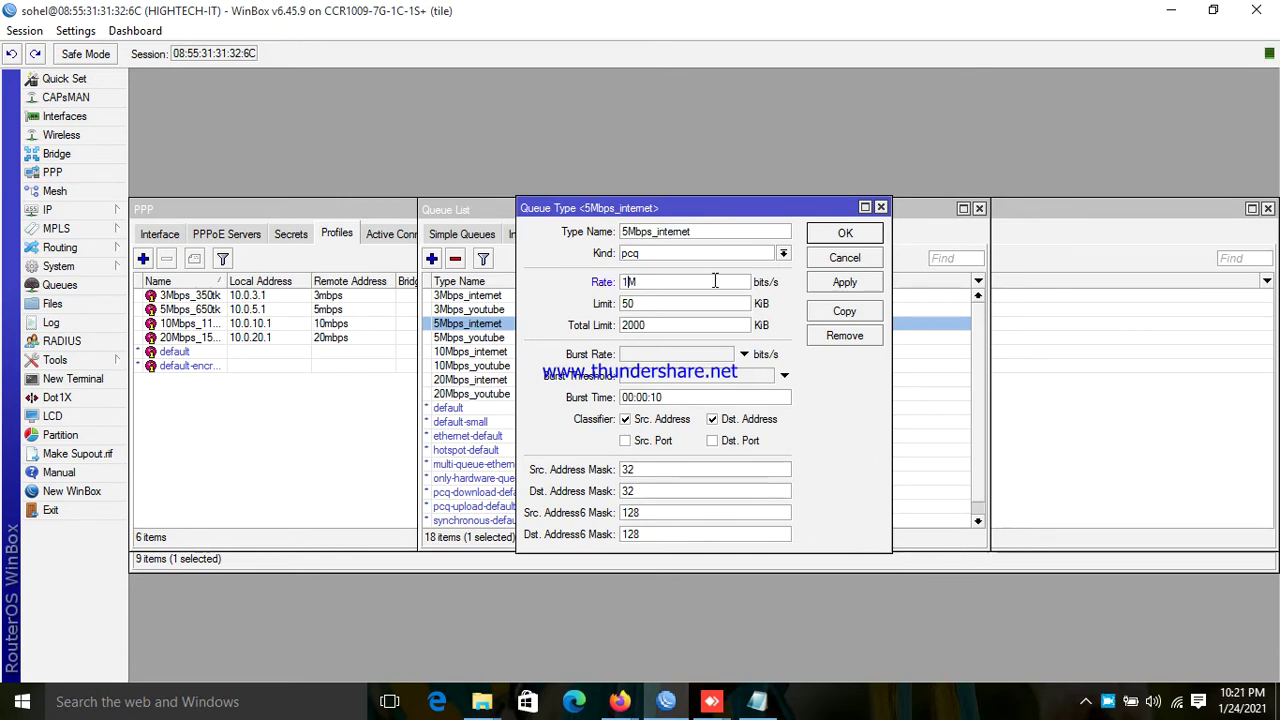
left_click(646, 355)
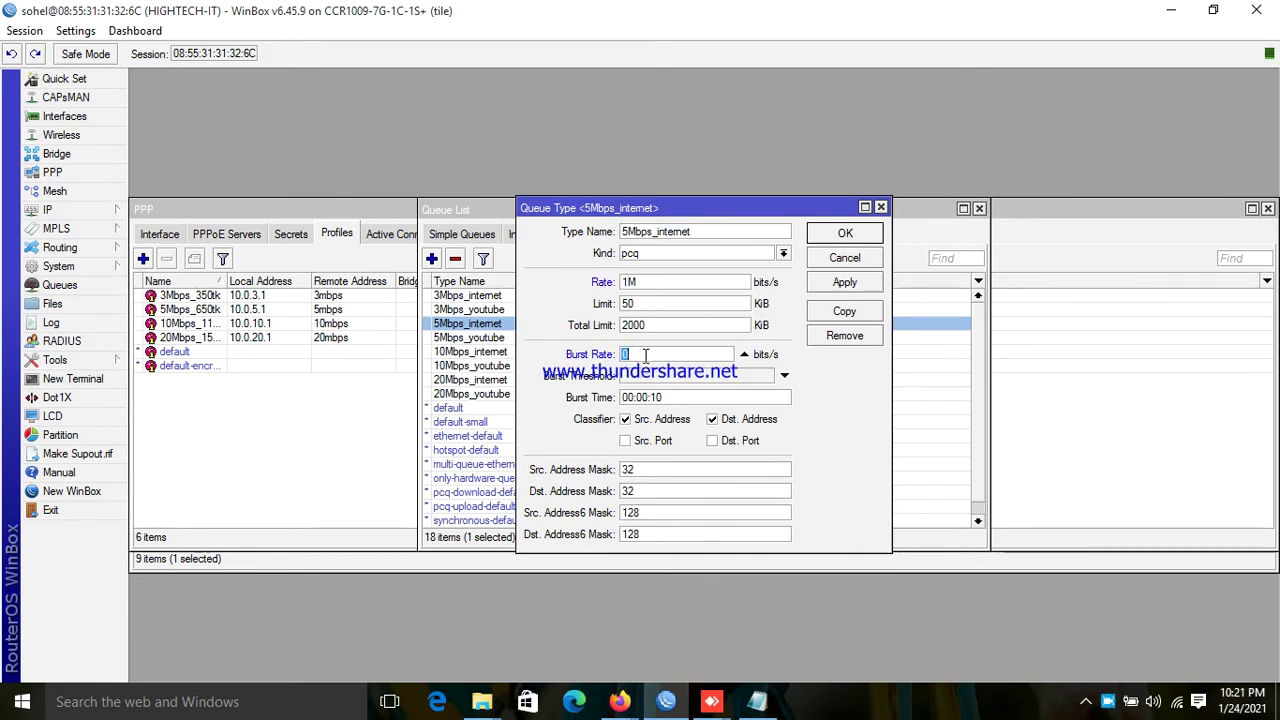
type("5M")
left_click(649, 379)
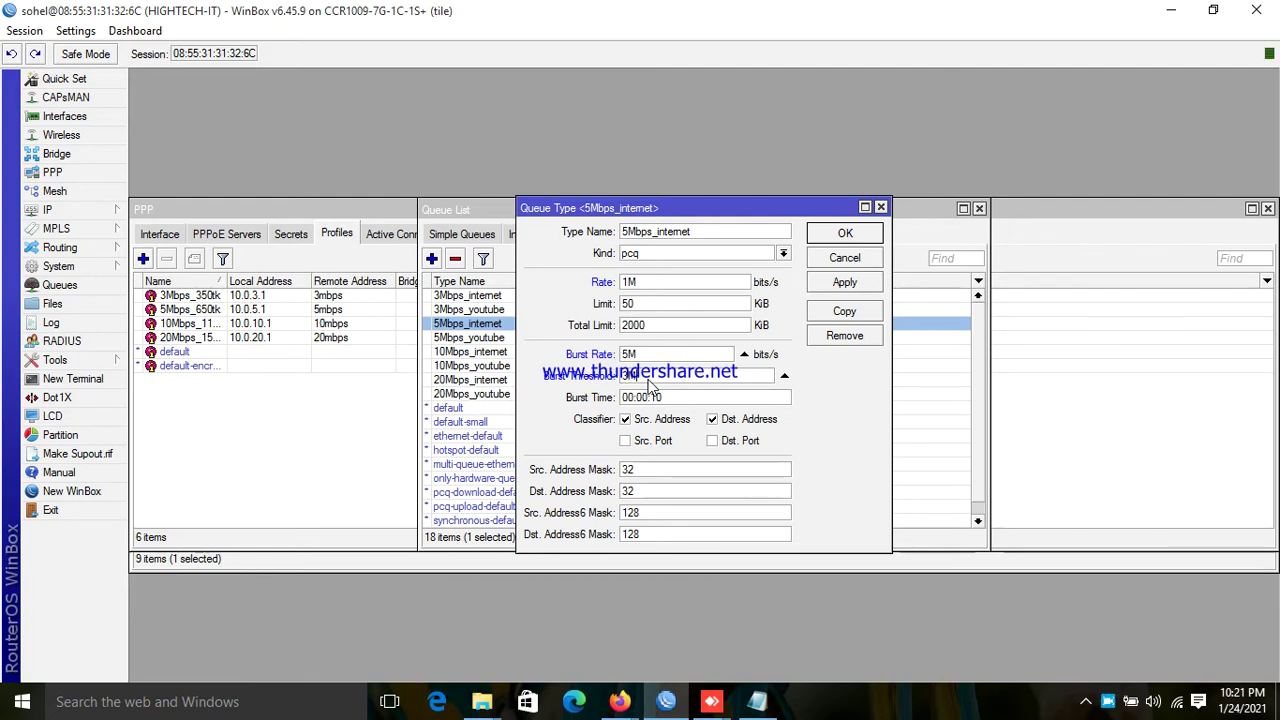
left_click(847, 283)
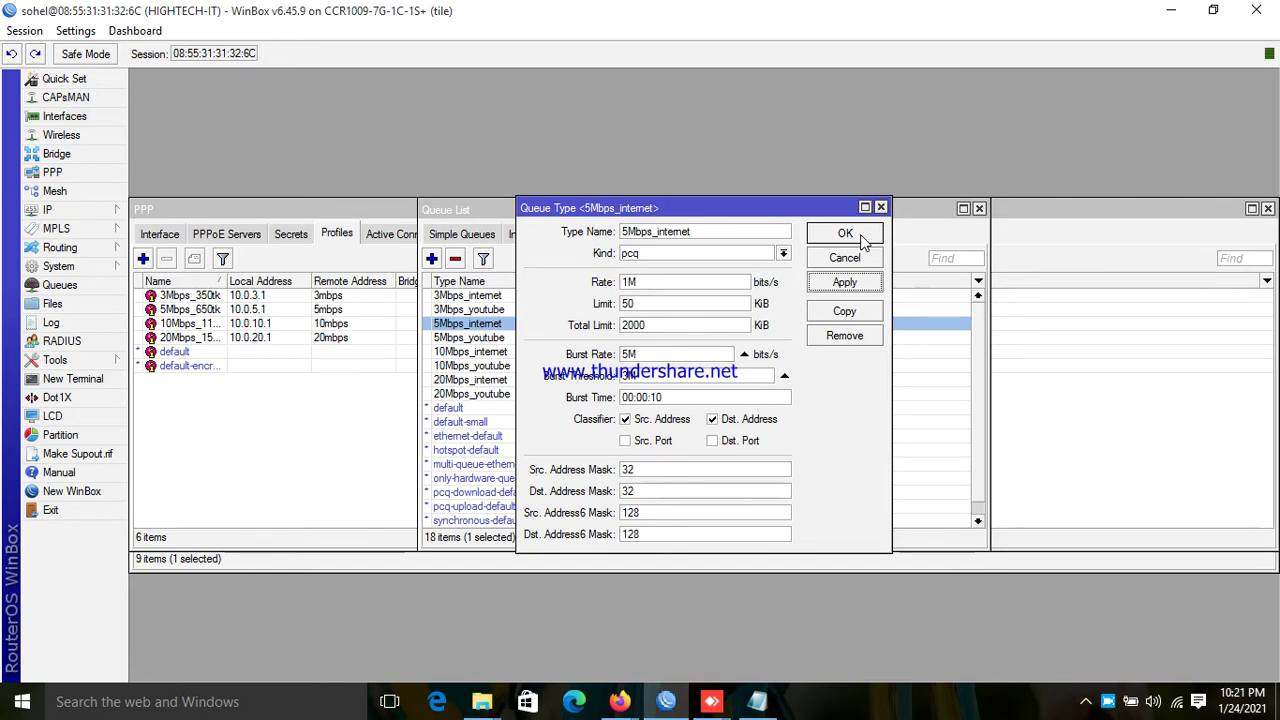
left_click(862, 238)
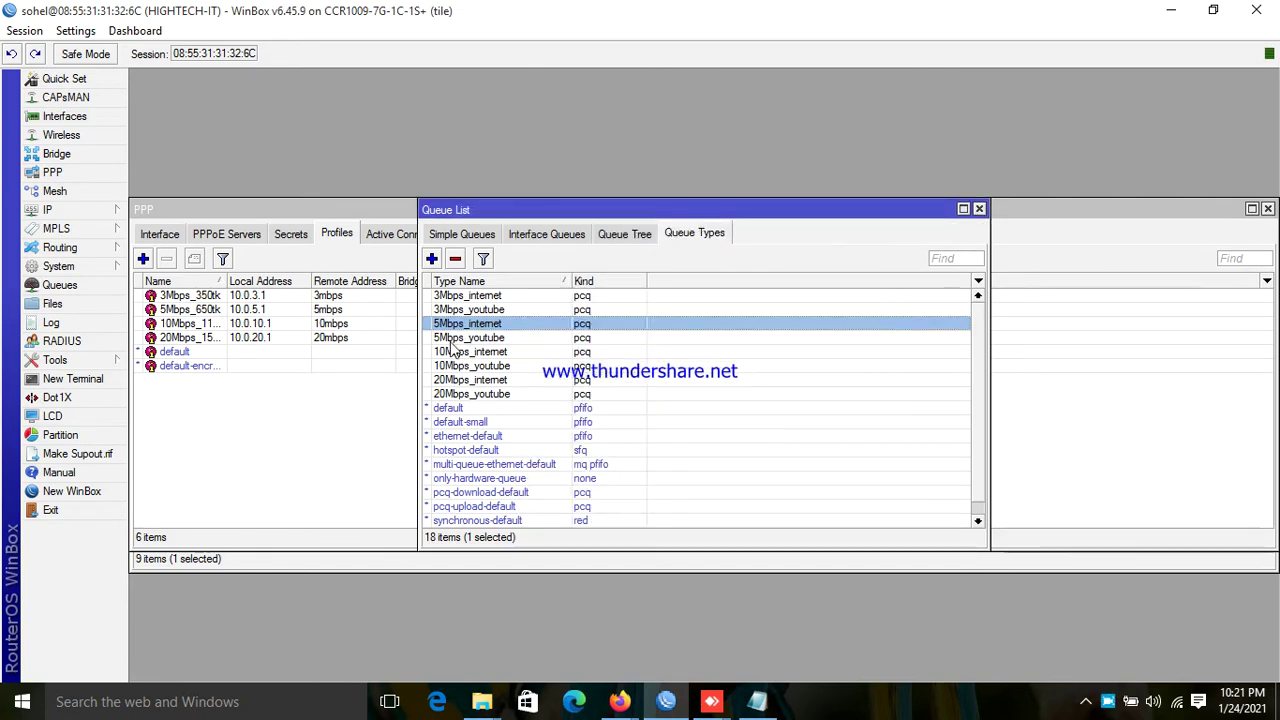
Set 3Mbps_internet to rate 1M, burst rate 3M and a burst threshold of 2, then apply.
double_click(494, 297)
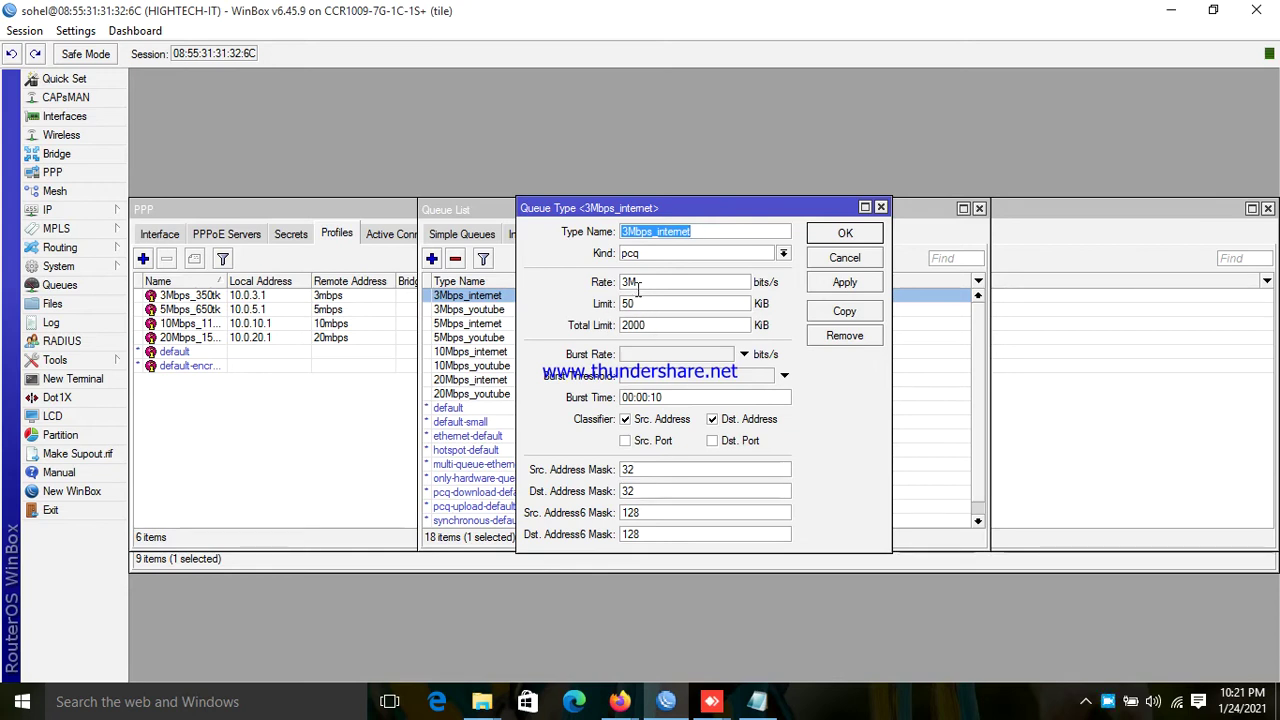
left_click(632, 281)
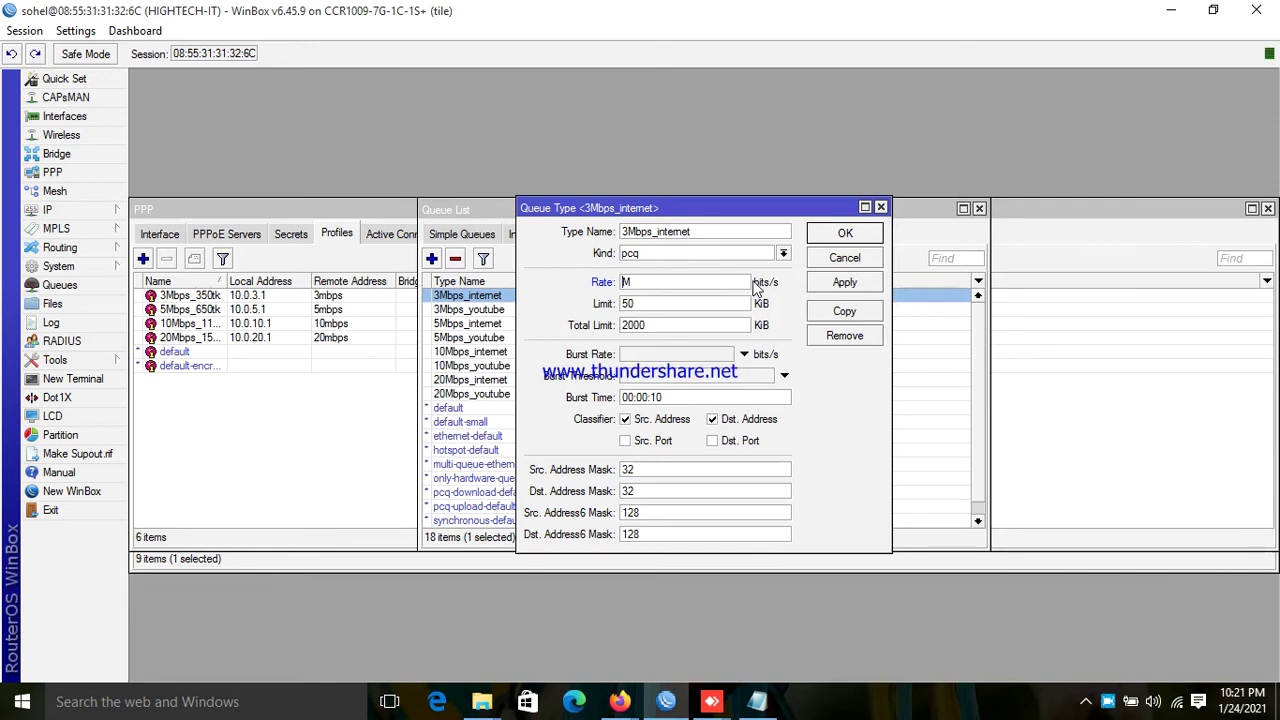
type("1")
left_click(634, 356)
type("3M")
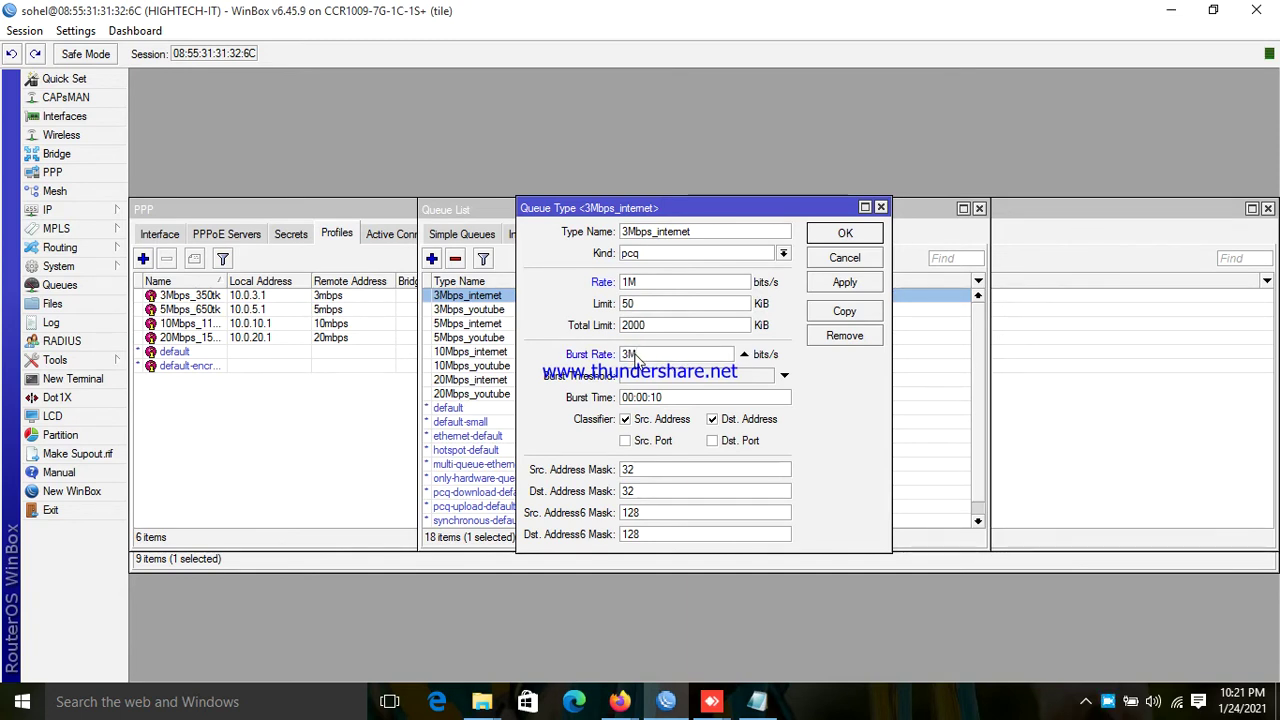
left_click(646, 377)
type("2M")
left_click(844, 282)
left_click(840, 233)
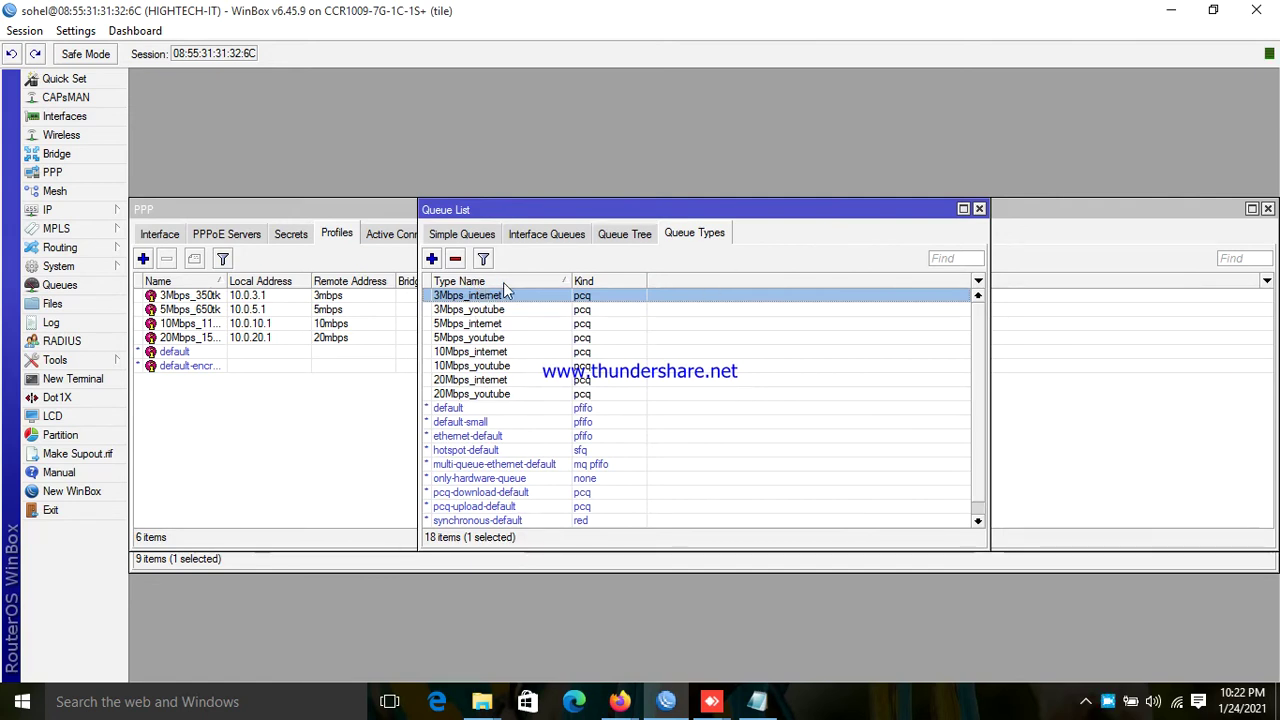
Create a new pcq queue type named 'FB for all'.
left_click(432, 260)
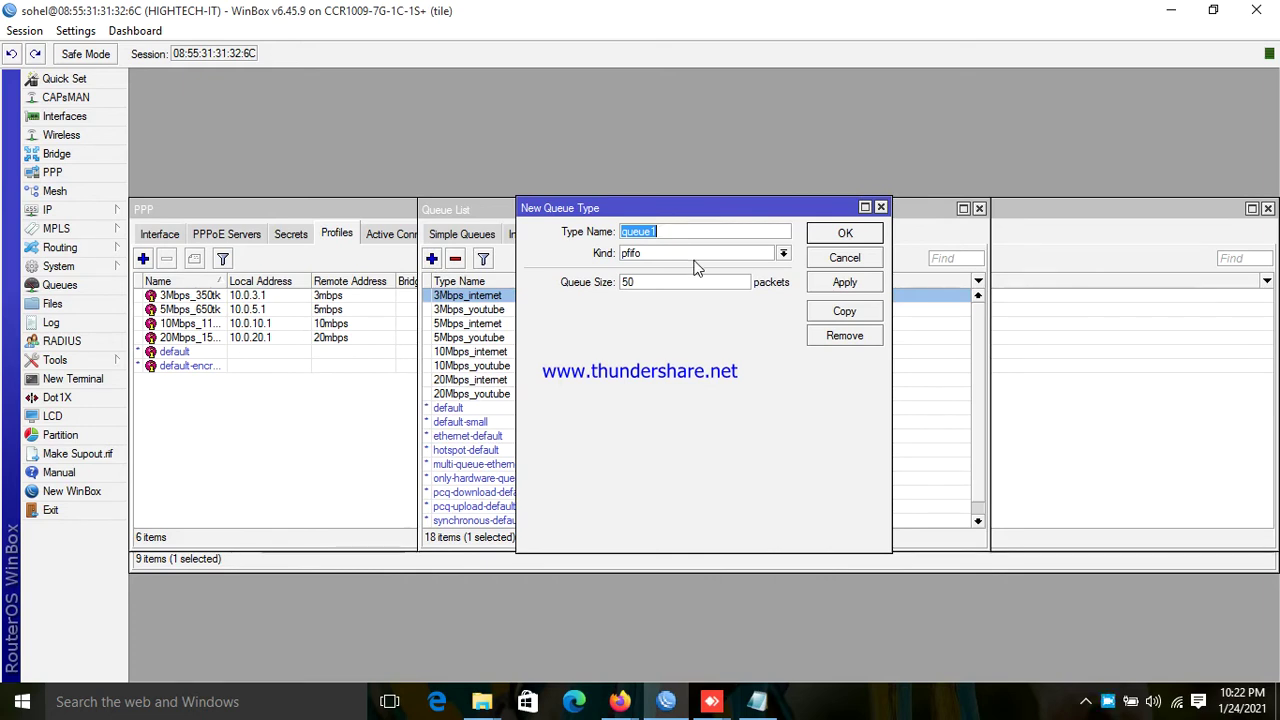
left_click(782, 253)
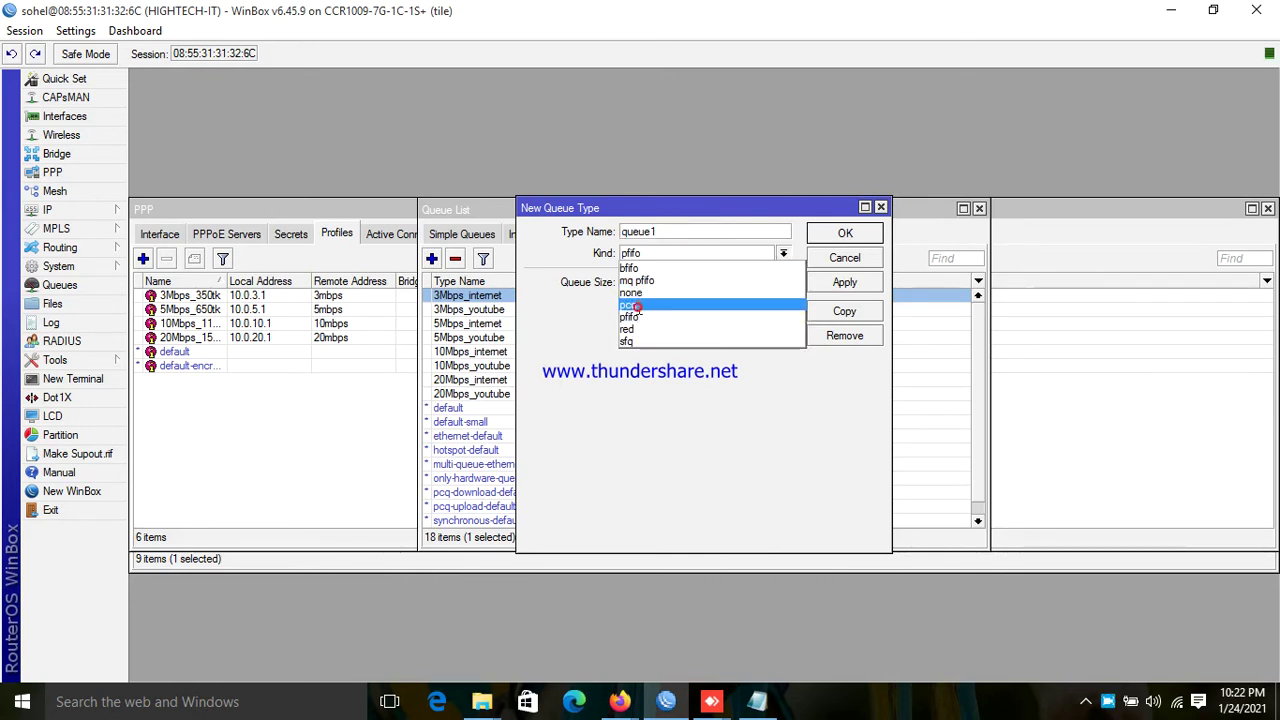
left_click(639, 305)
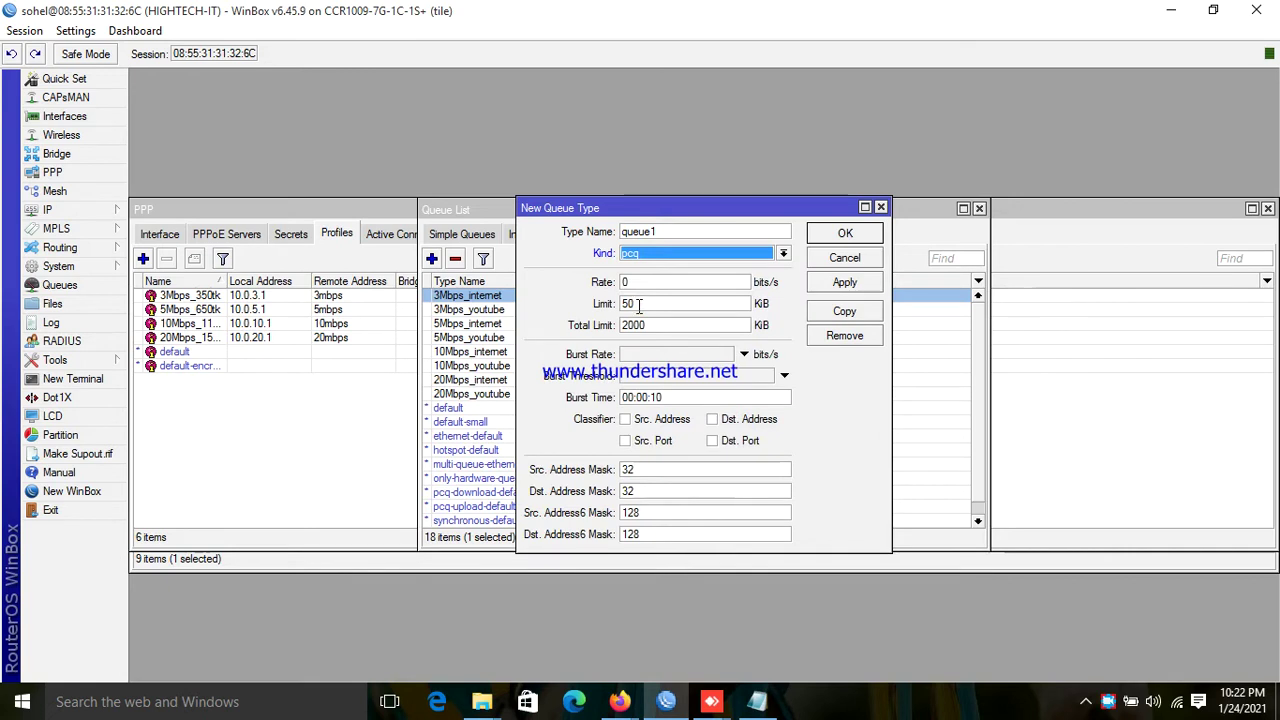
double_click(661, 233)
type("F")
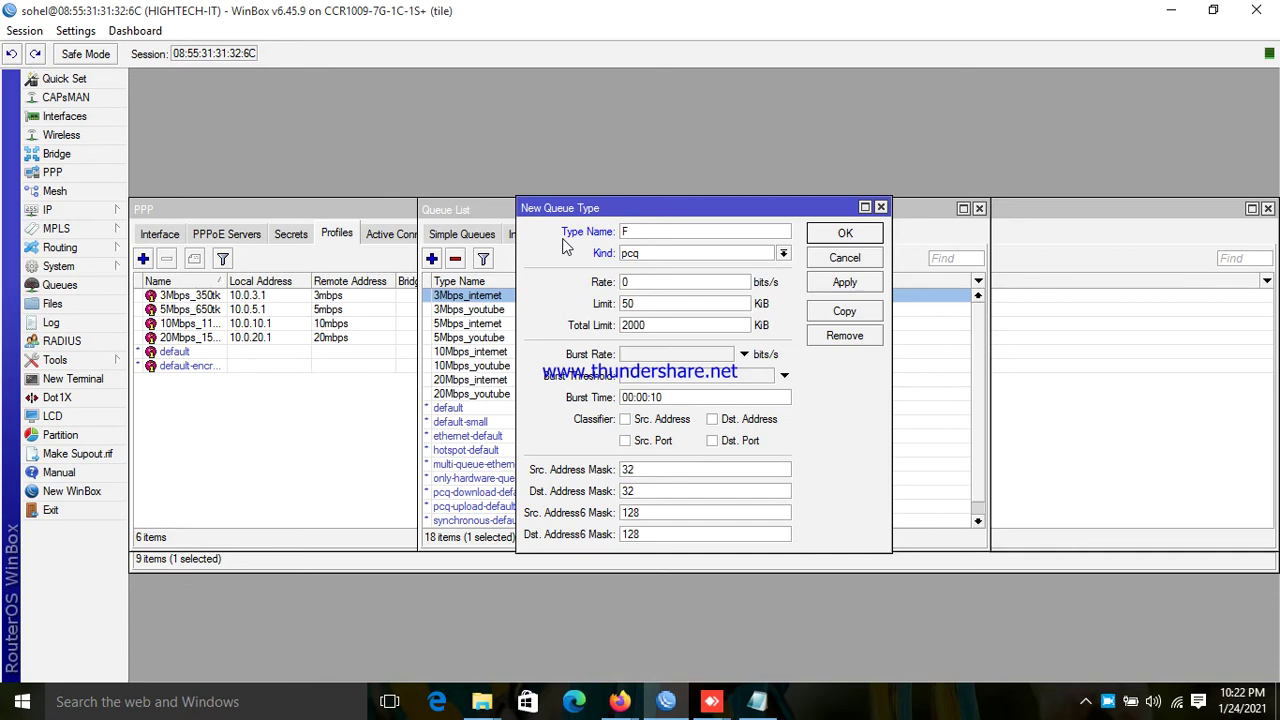
type("M")
key("BackSpace")
key("BackSpace")
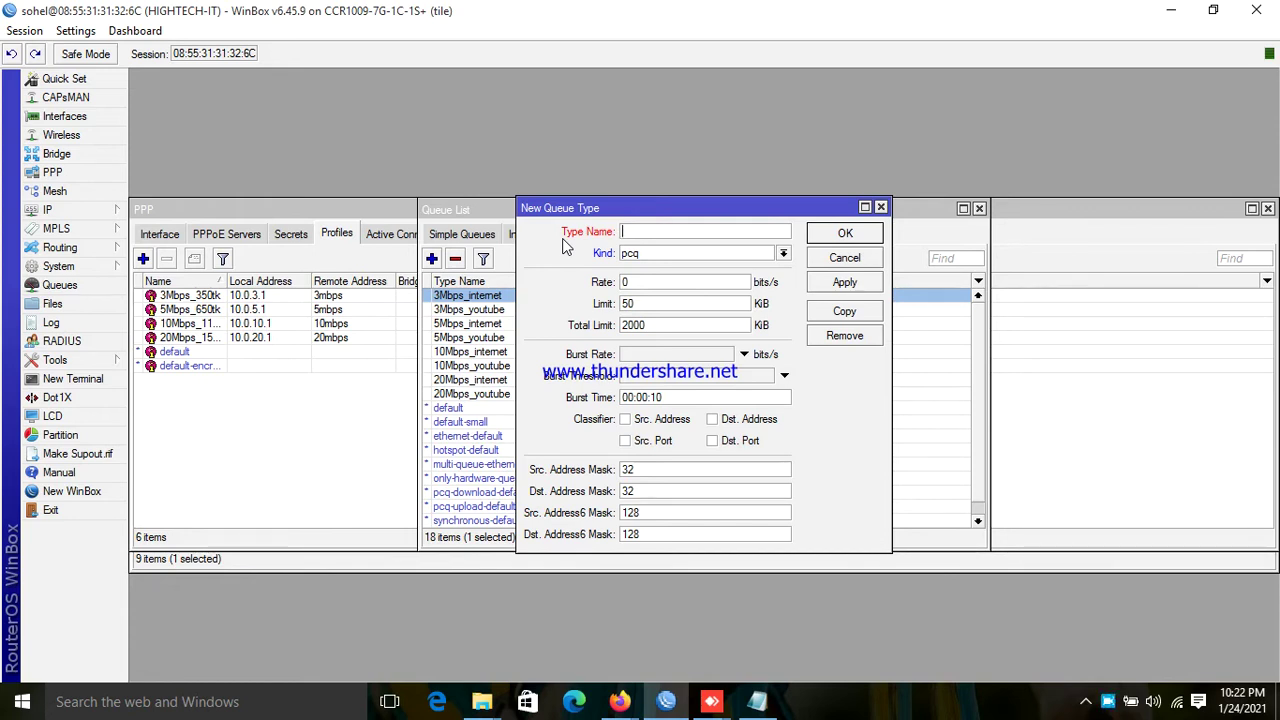
type("FB for all")
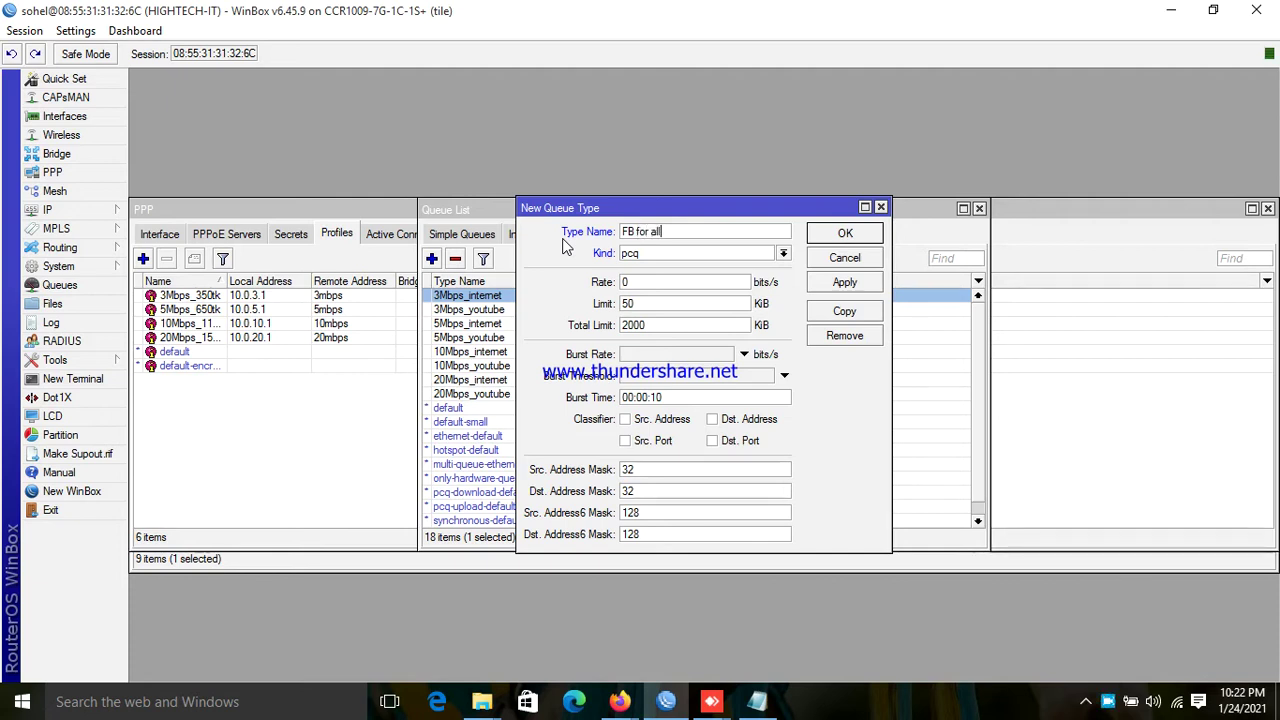
Give it a 10M rate, classify by source and destination address, and save it.
double_click(620, 282)
type("10M")
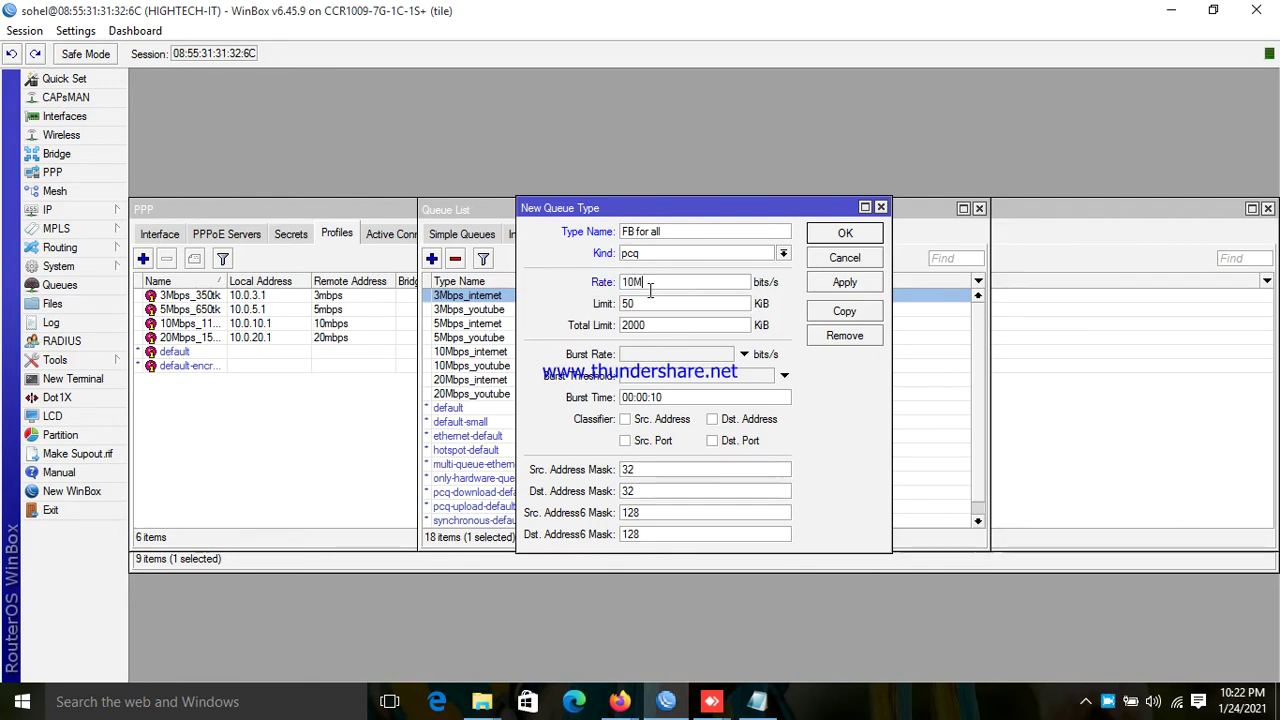
left_click(626, 420)
left_click(714, 420)
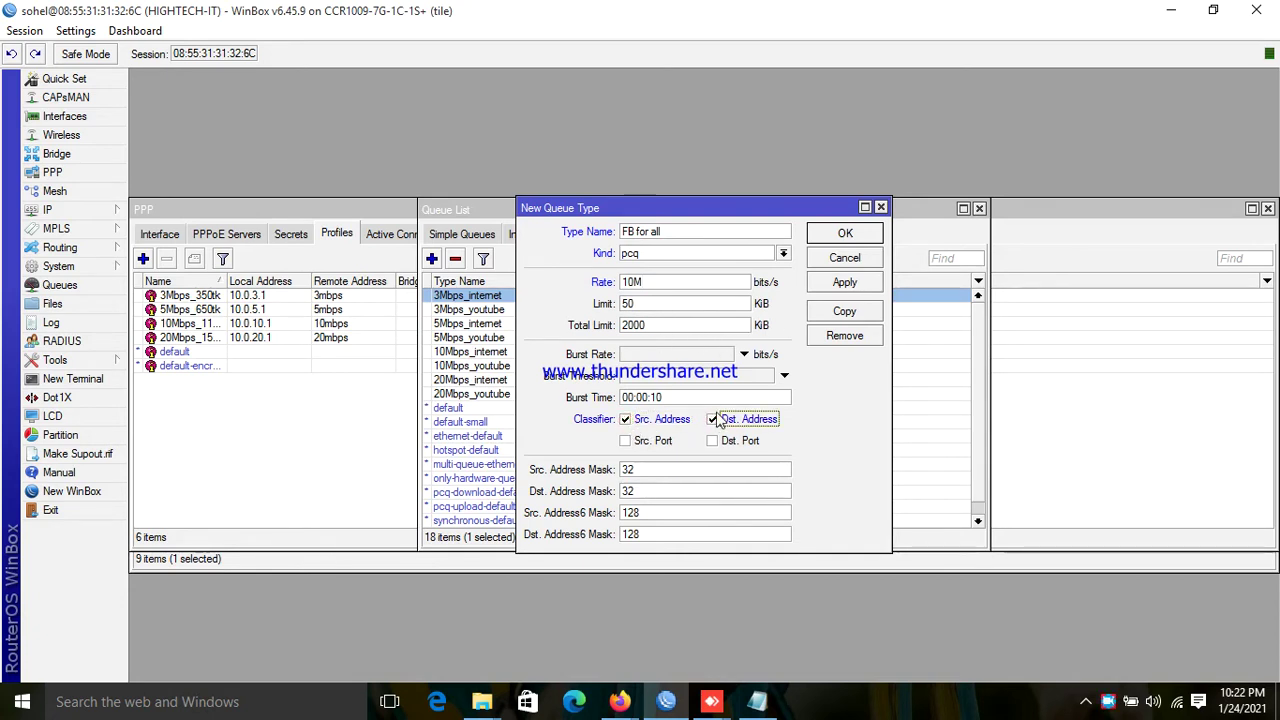
left_click(852, 284)
left_click(850, 233)
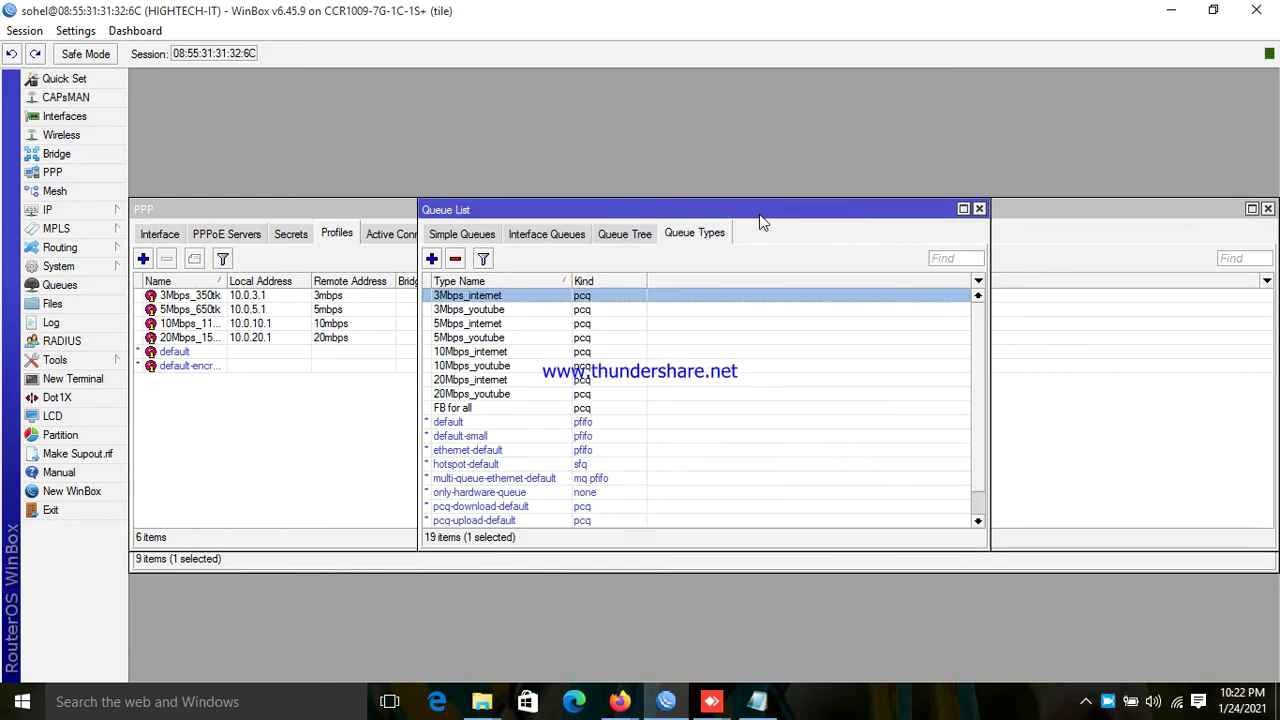
Add a simple queue named 'Youtube for 3Mbps' targeting 10.0.3.0/24.
left_click(446, 238)
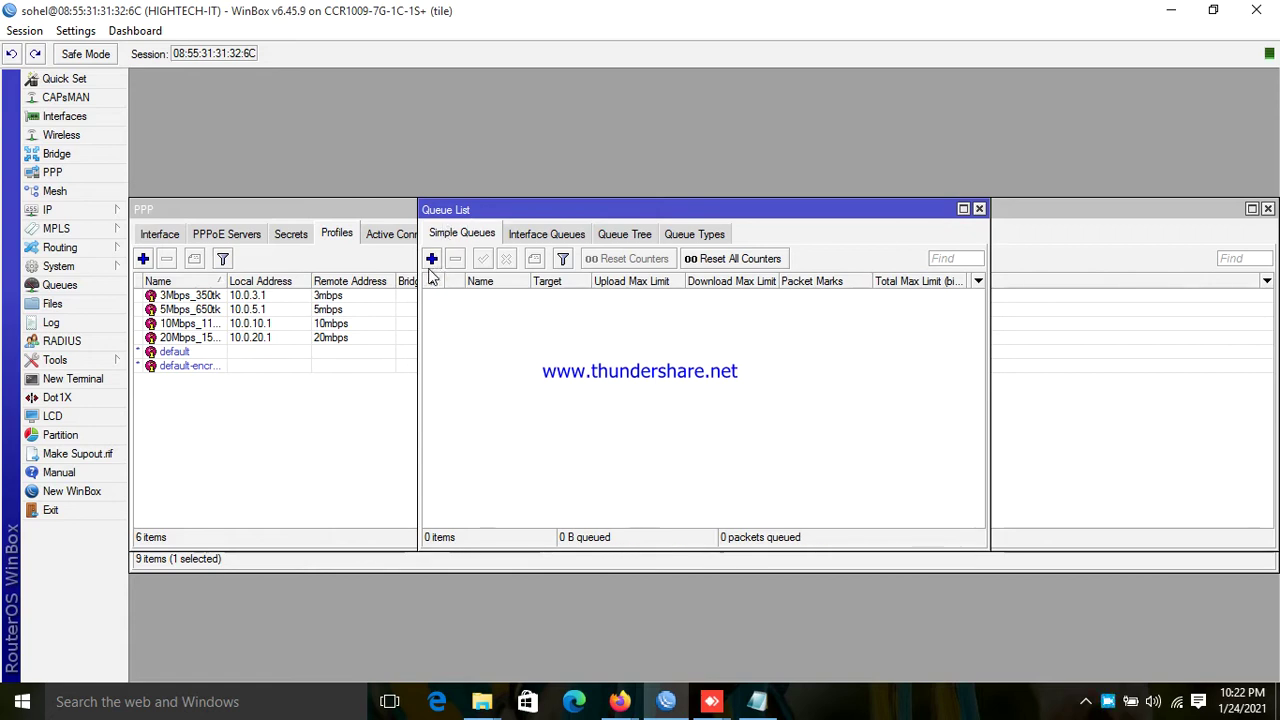
left_click(431, 259)
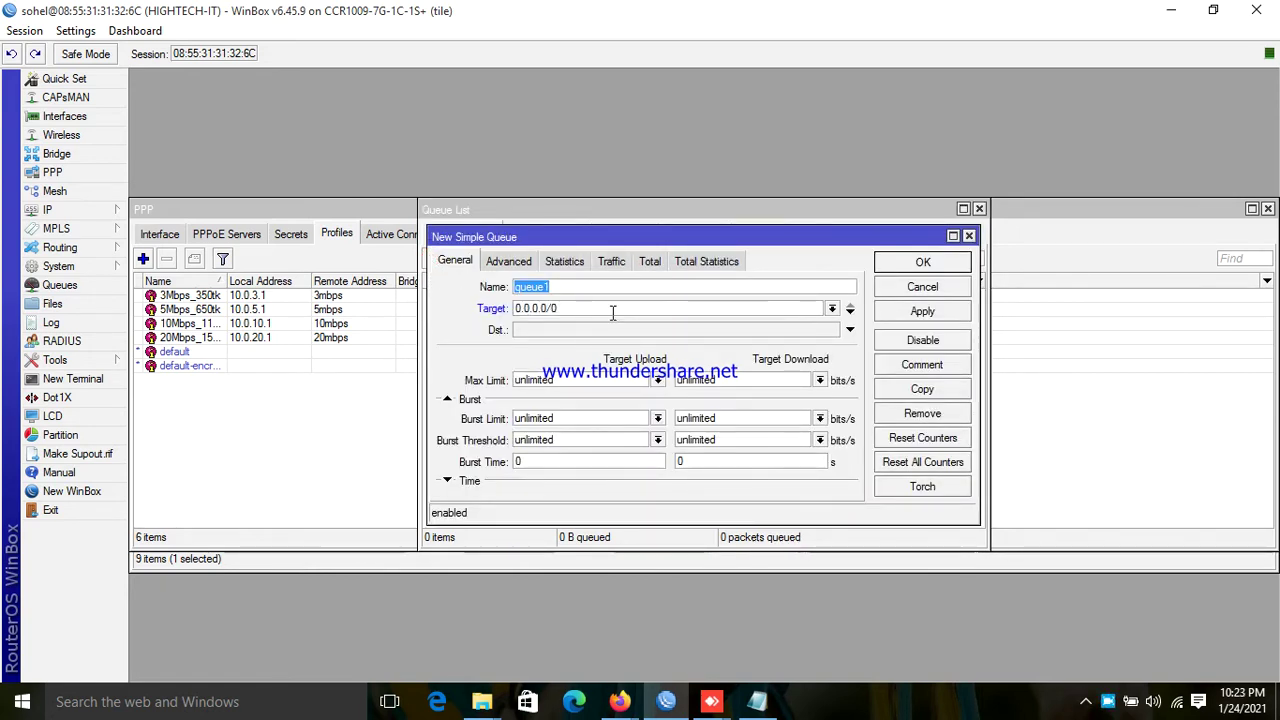
type("10.0.3.")
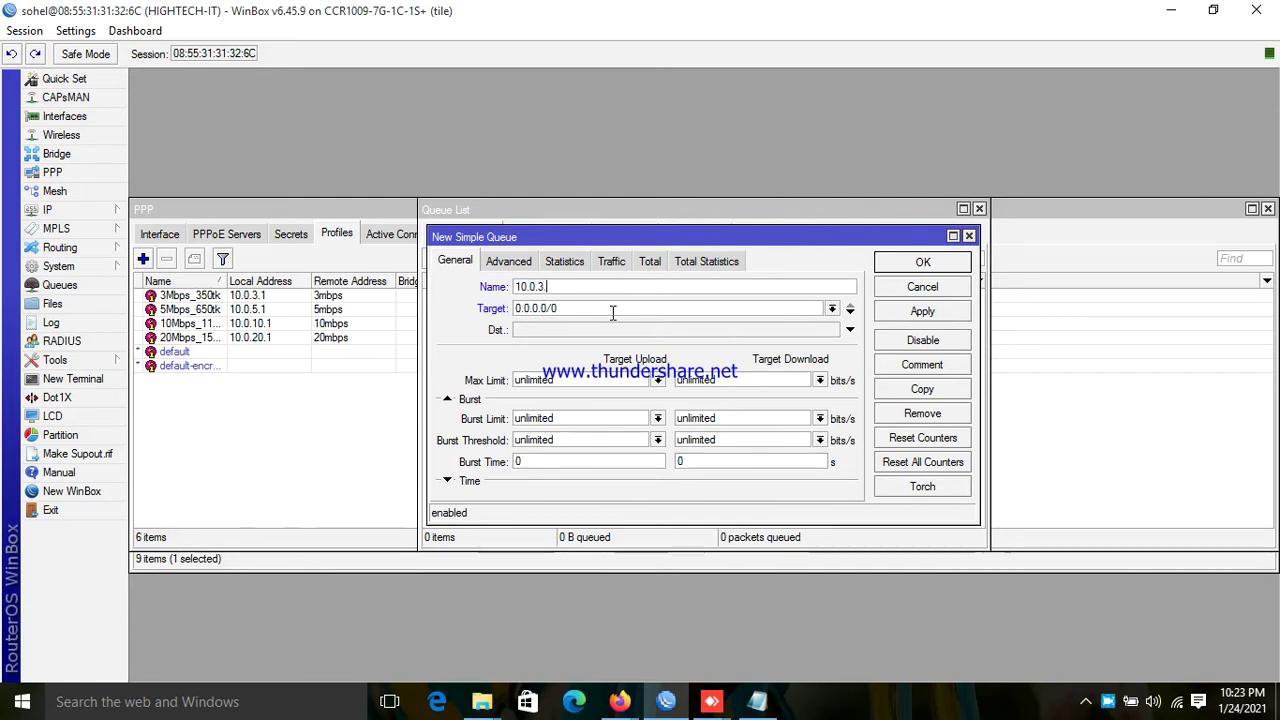
type("0/24")
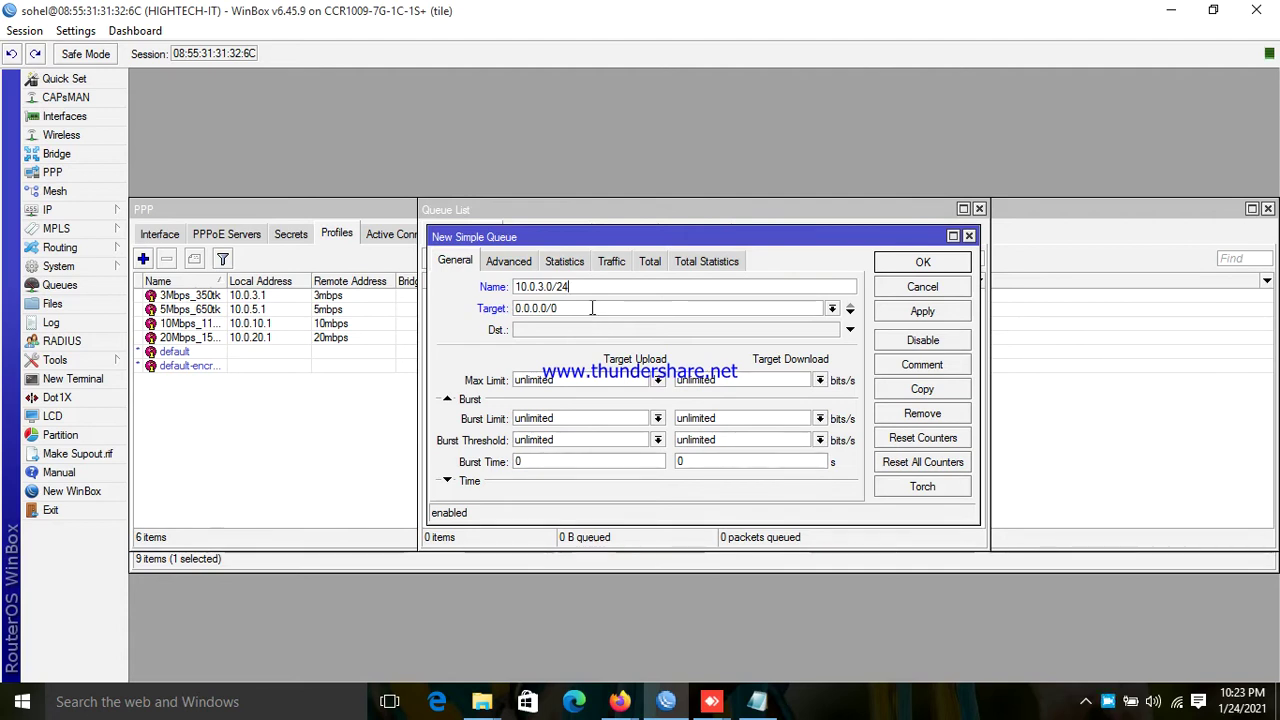
left_click_drag(585, 288, 514, 287)
key("ctrl+c")
key("BackSpace")
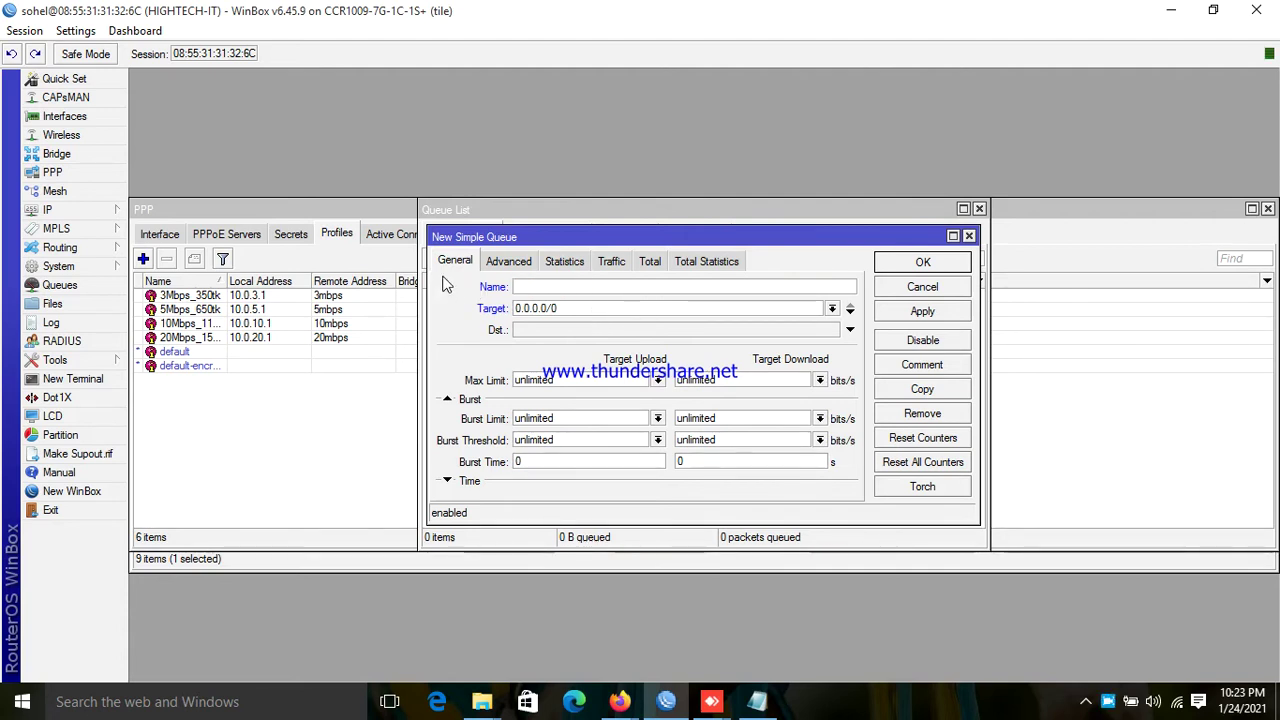
double_click(564, 308)
key("ctrl+v")
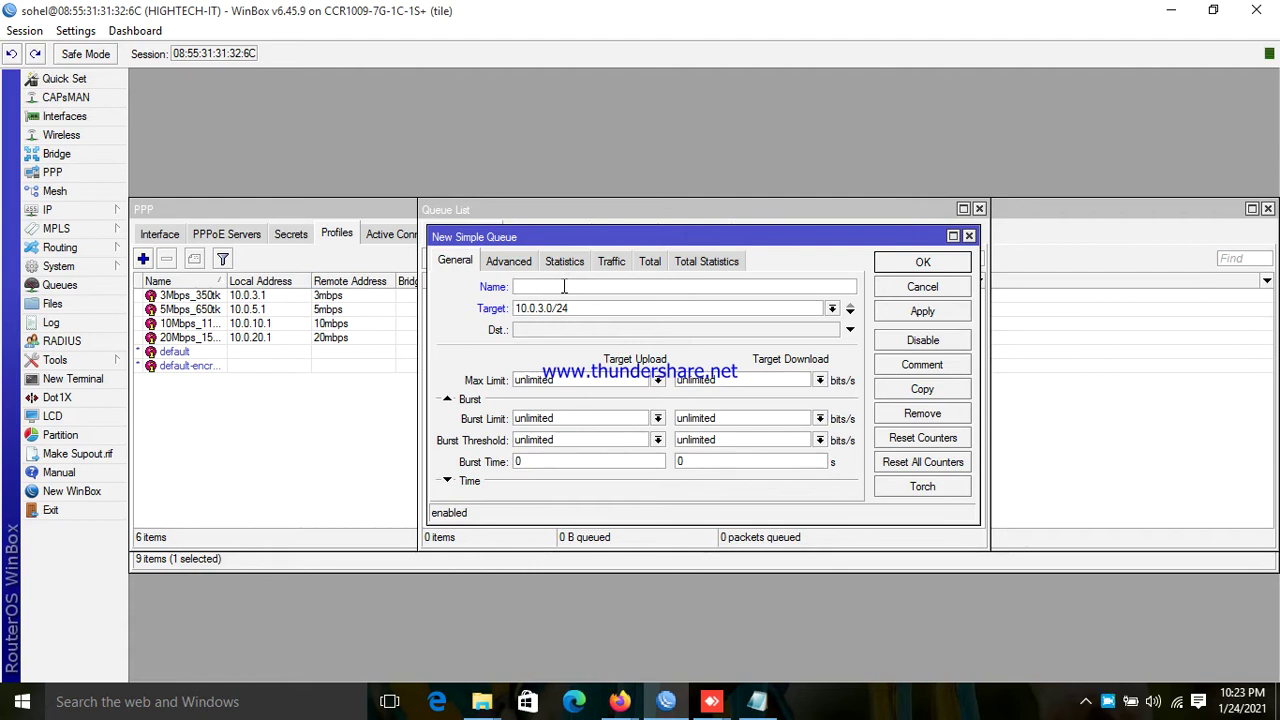
type("You")
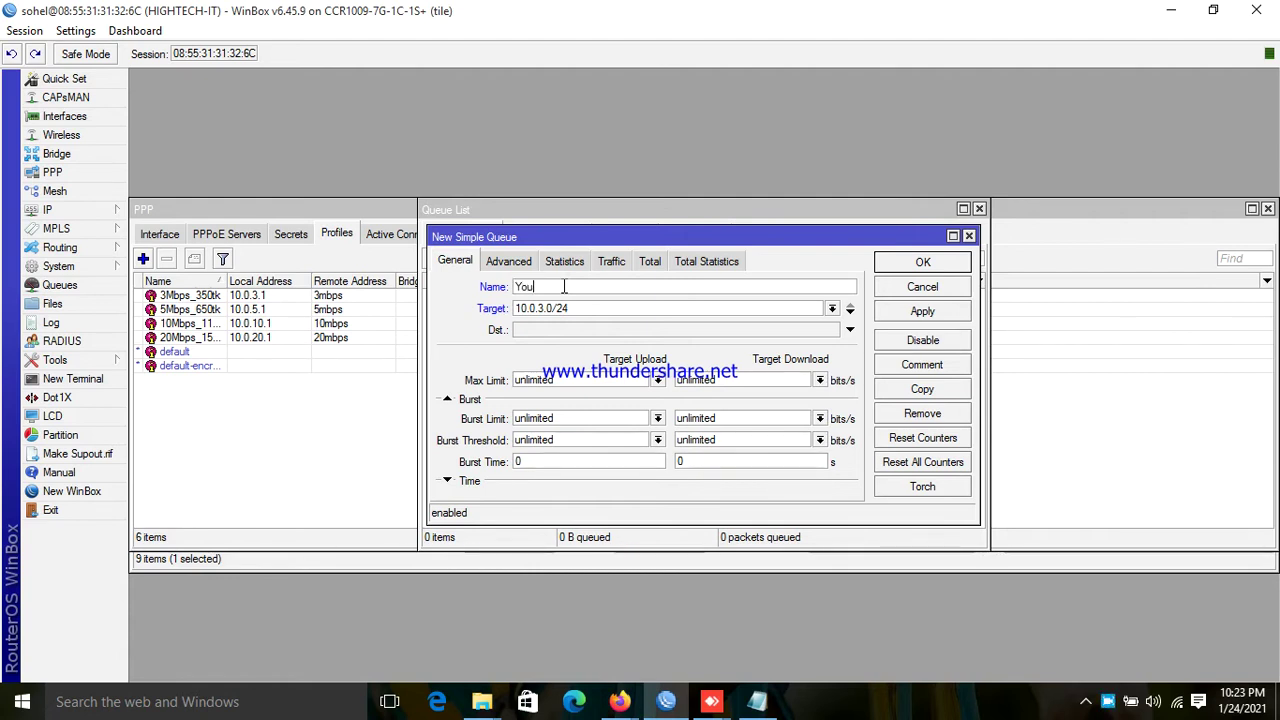
type("tube for")
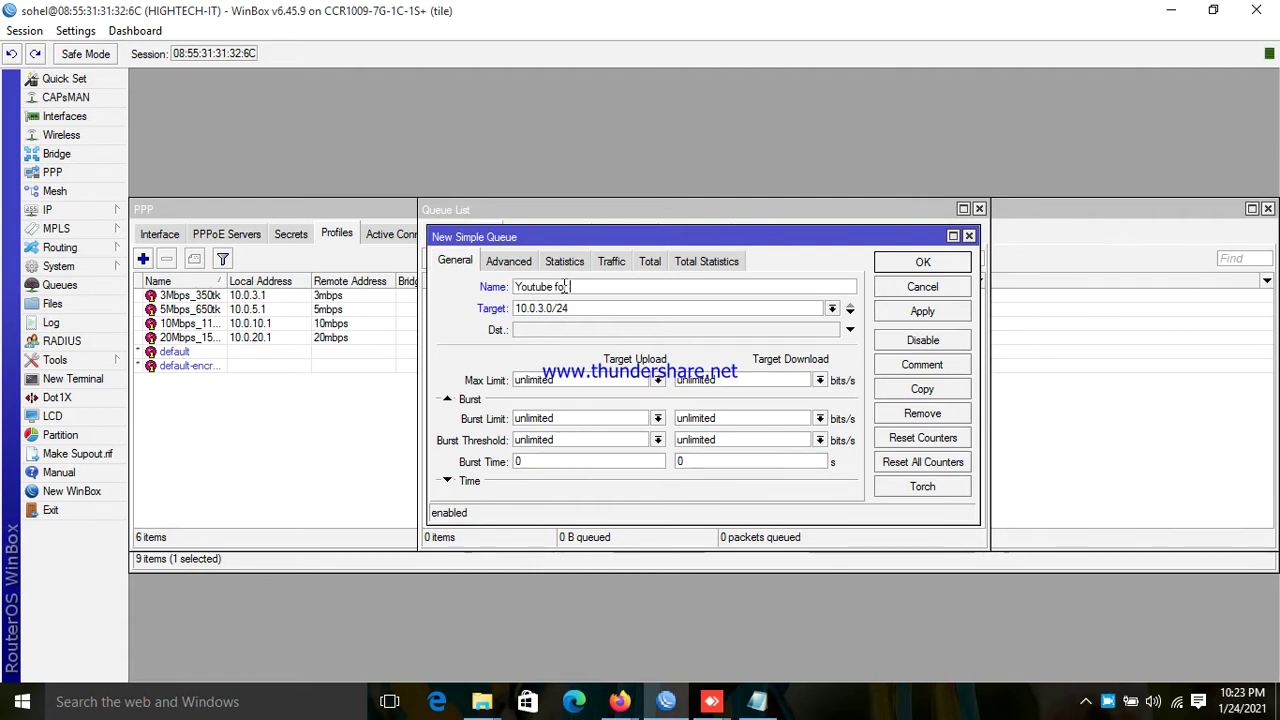
type(" 3M")
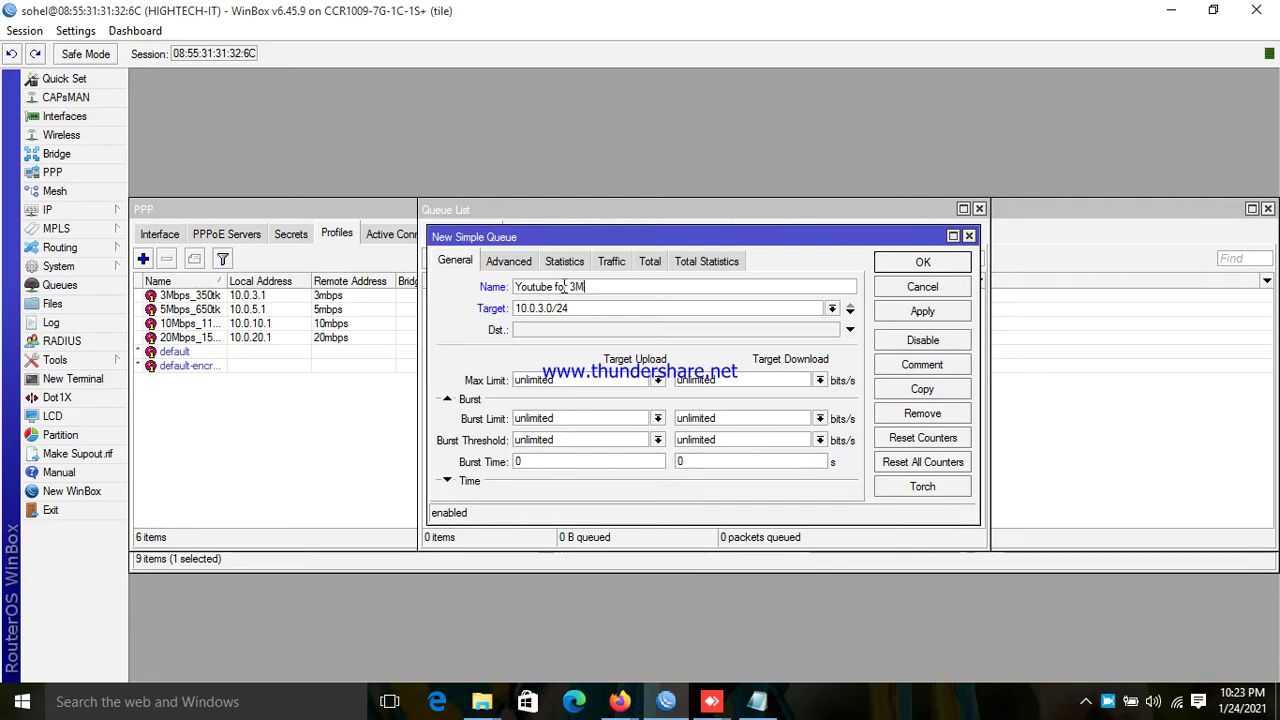
type("a")
key("BackSpace")
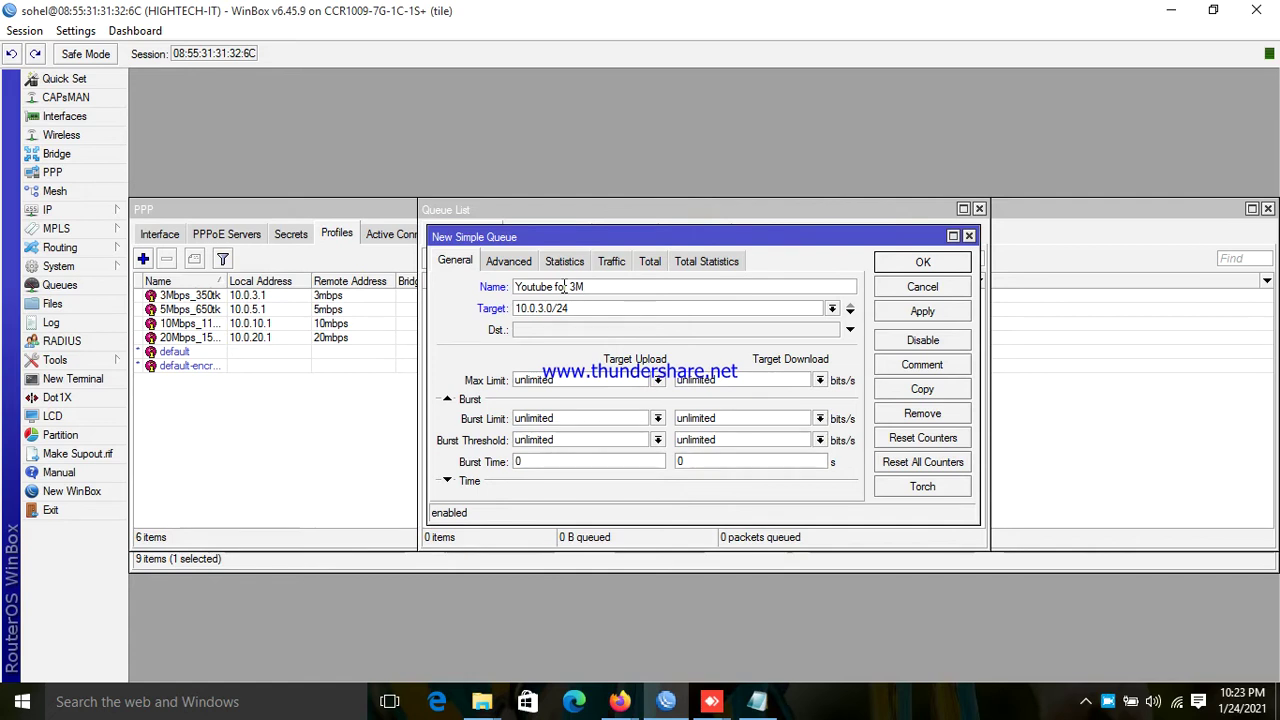
type("b")
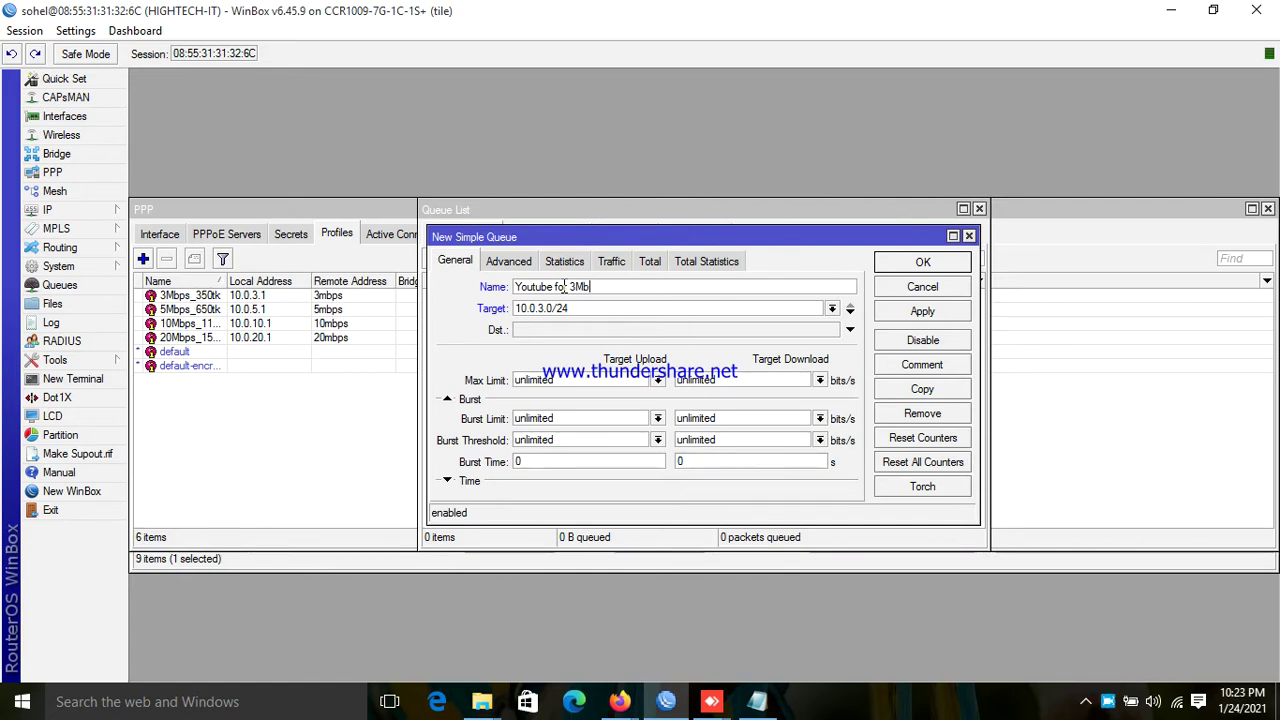
type("ps")
left_click(563, 287)
type("r")
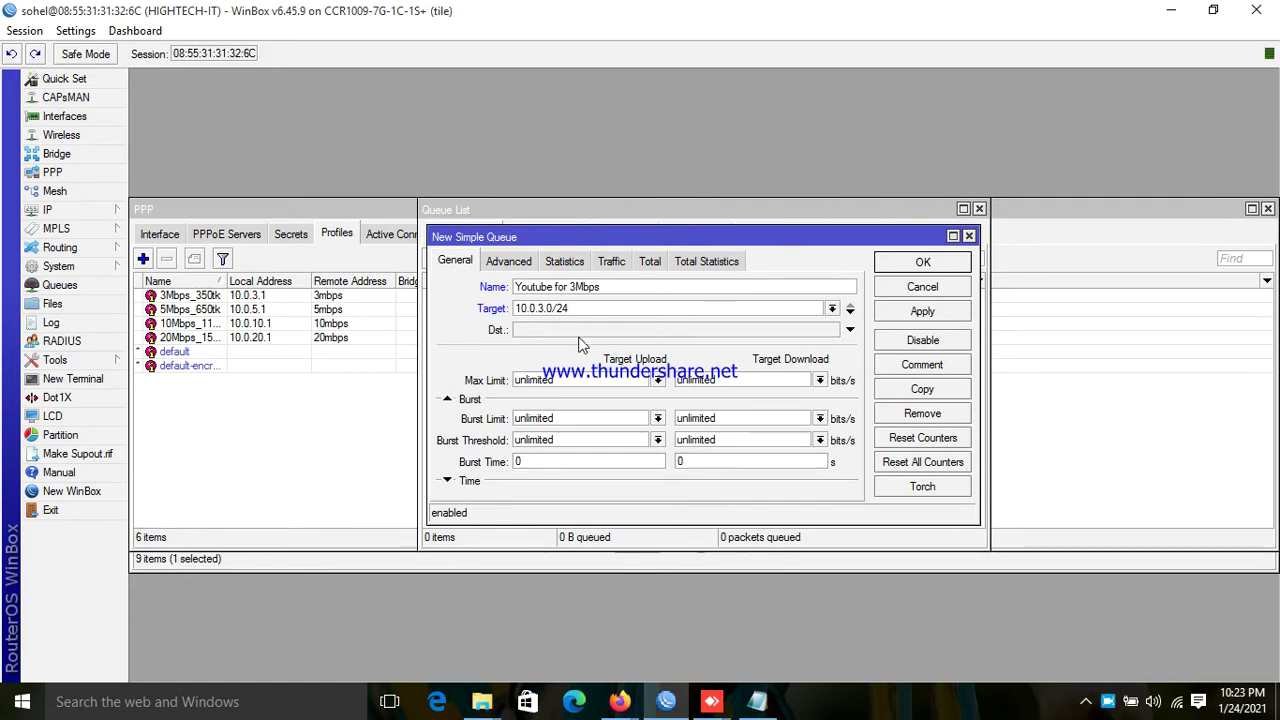
Use 3Mbps_youtube for upload and download, apply, and copy the queue.
left_click(506, 262)
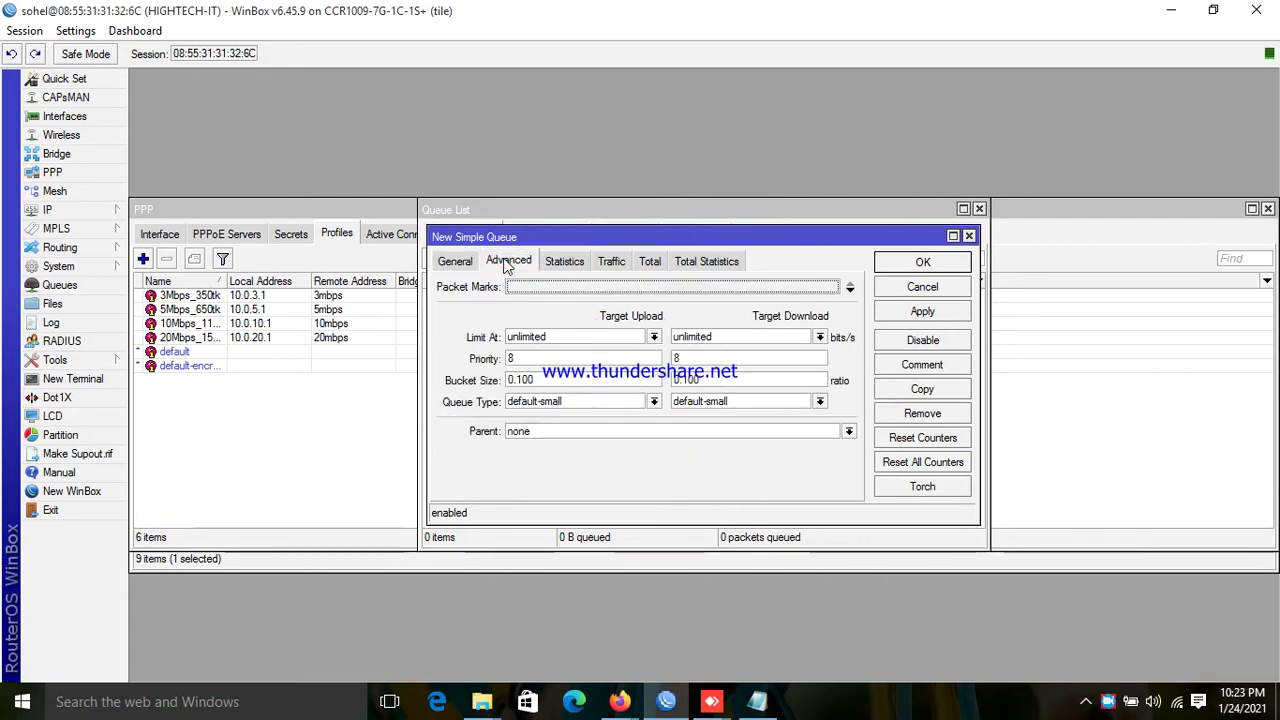
left_click(654, 402)
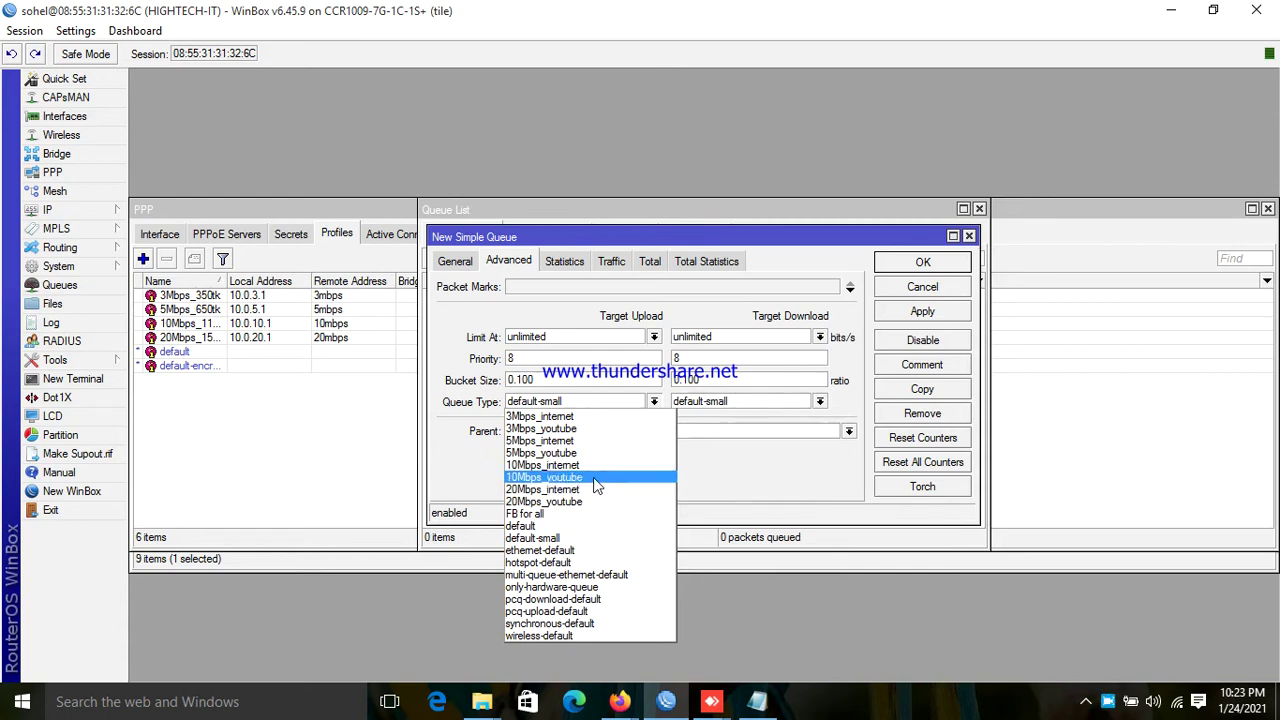
left_click(517, 430)
left_click(812, 403)
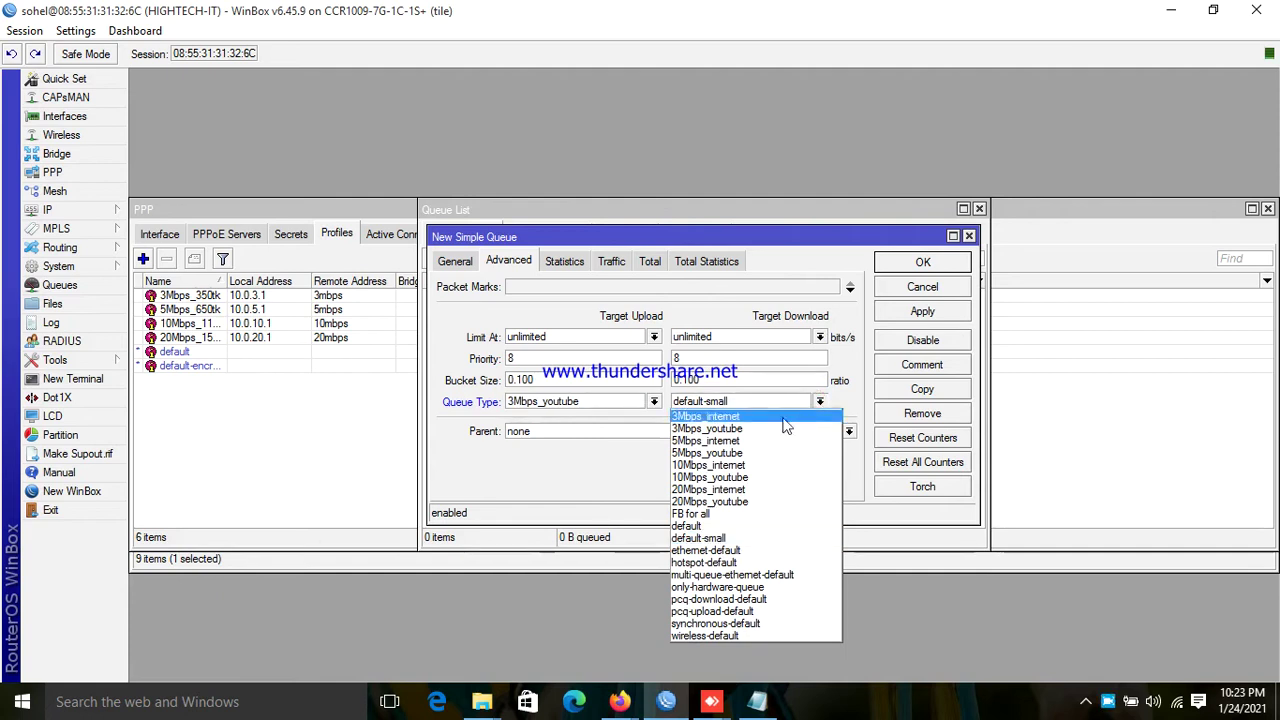
left_click(690, 429)
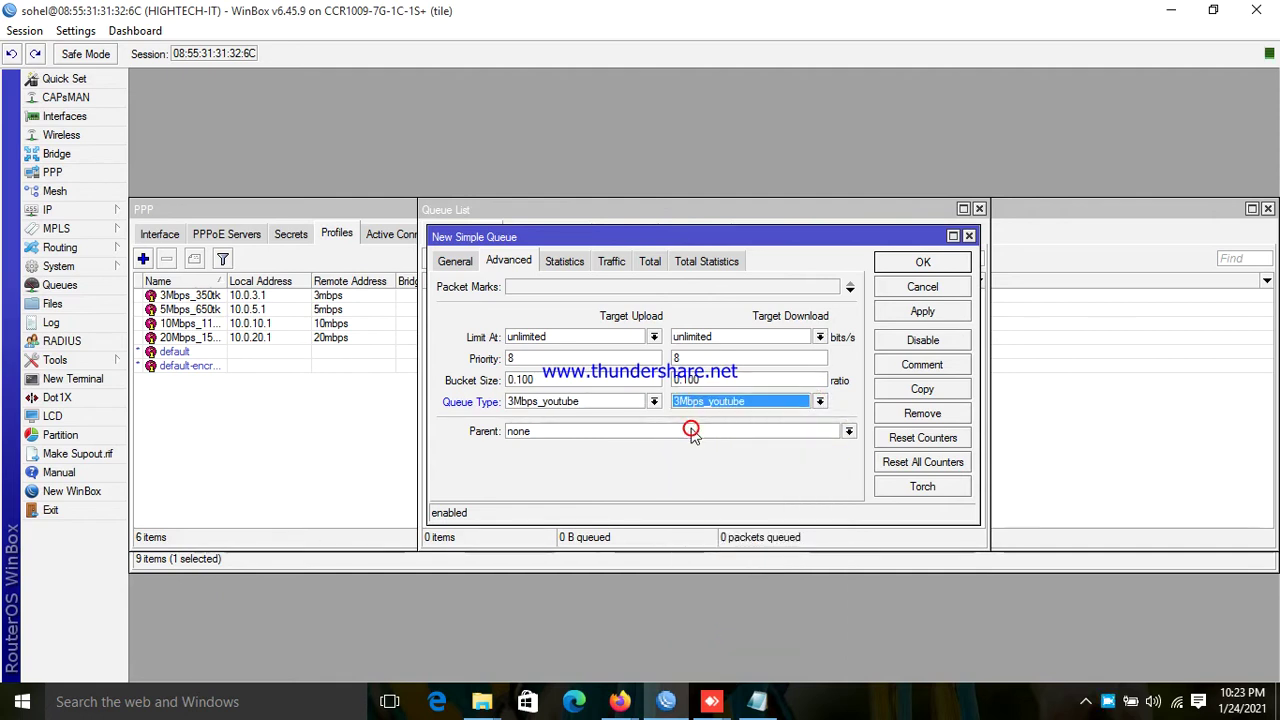
left_click(912, 314)
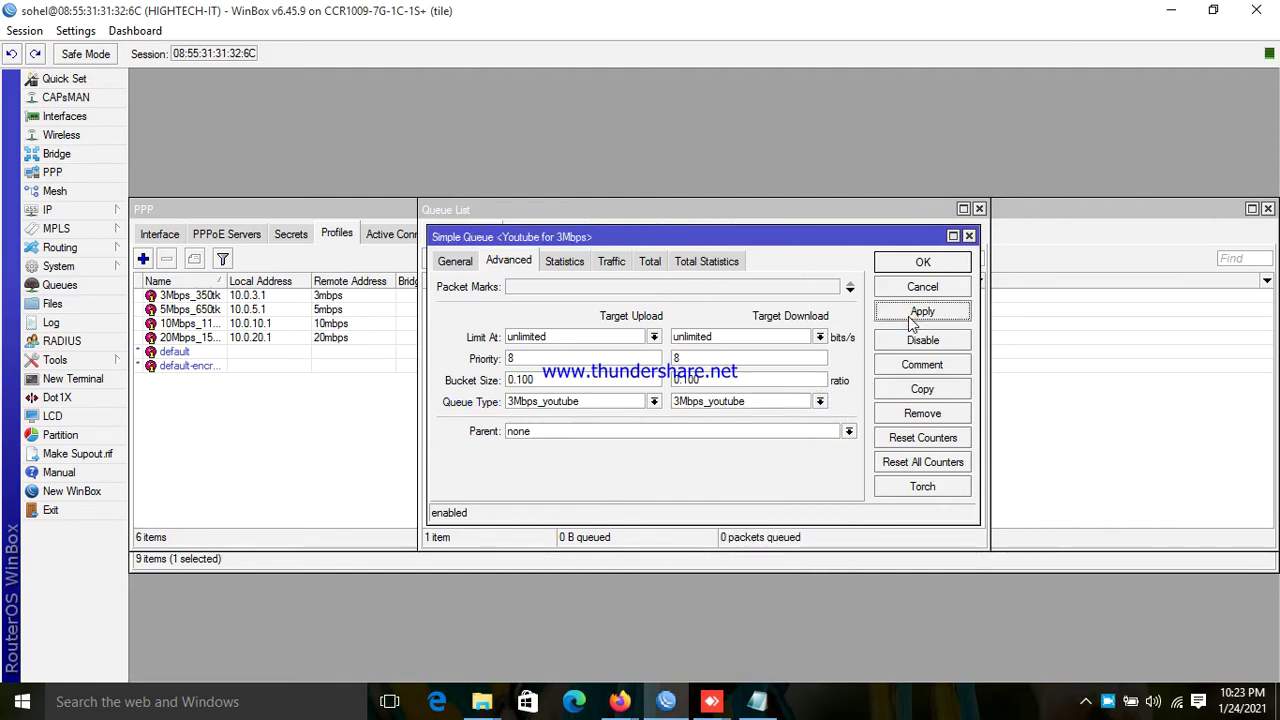
left_click(920, 387)
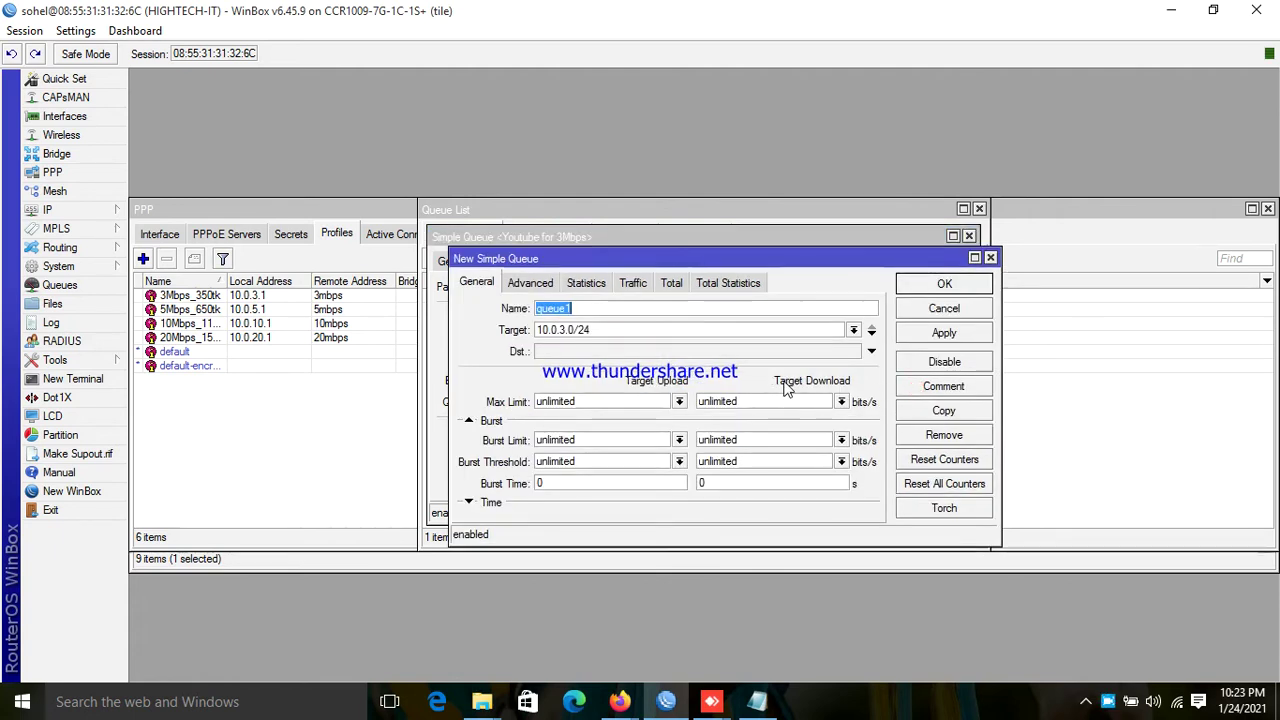
Rename the copy to 'Youtube for 5Mbps' and change the target's third octet to 5.
type("Youtu")
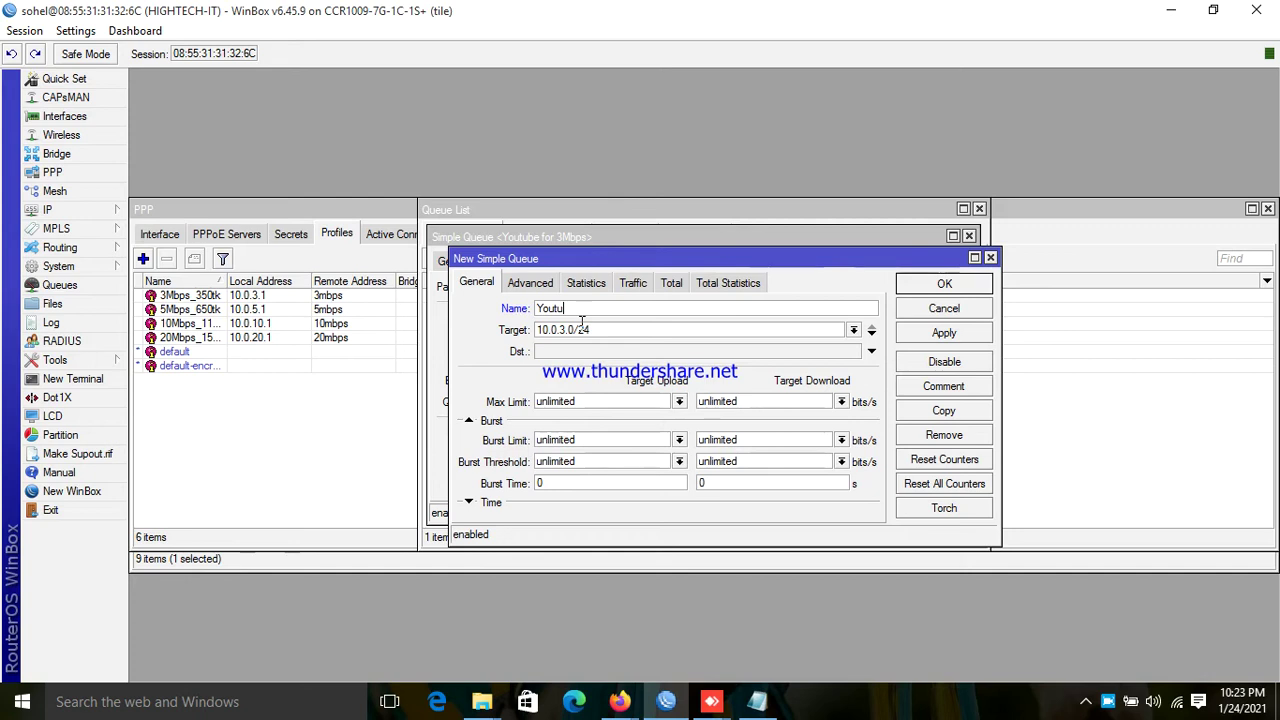
type("be for 5Mbps")
left_click_drag(628, 308, 517, 330)
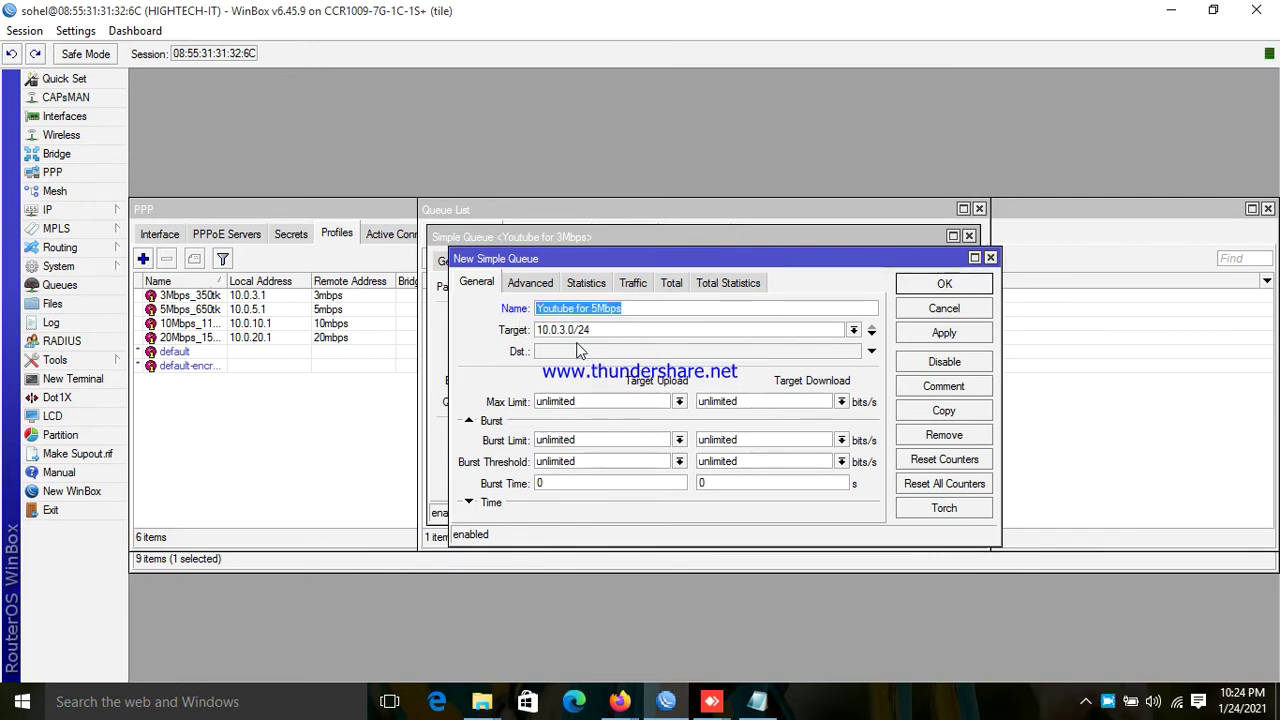
left_click(566, 330)
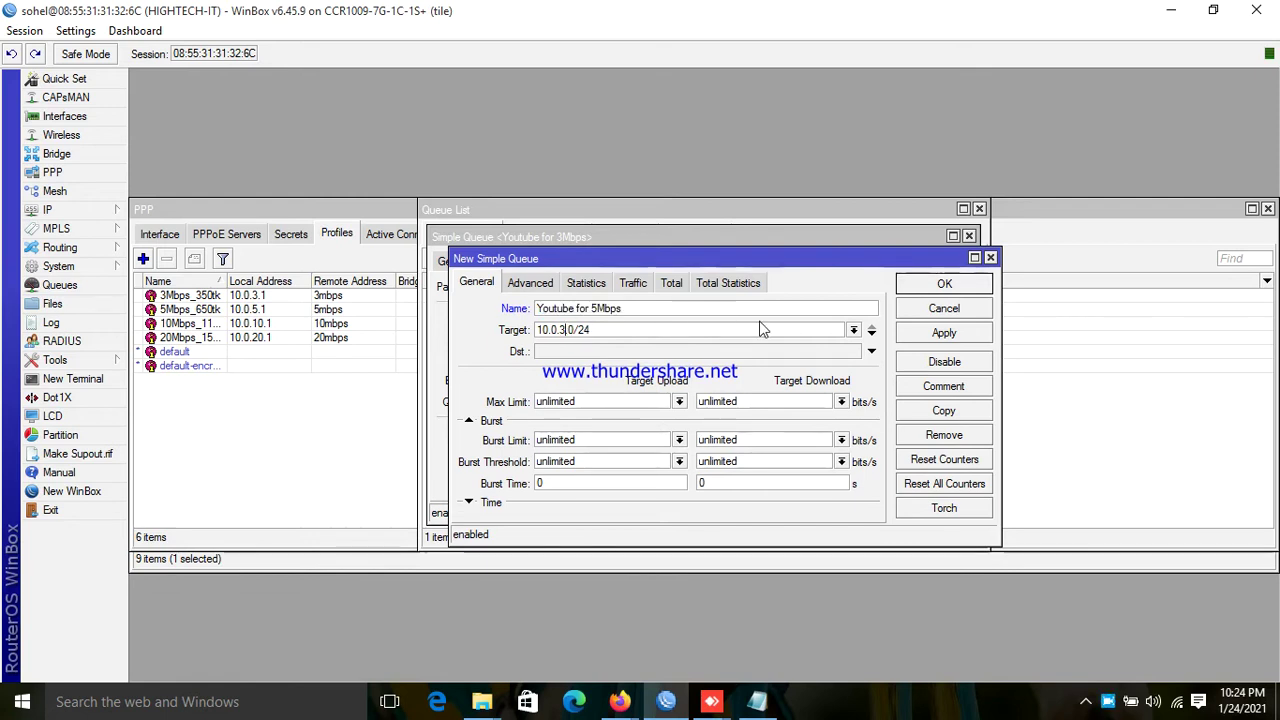
type("5")
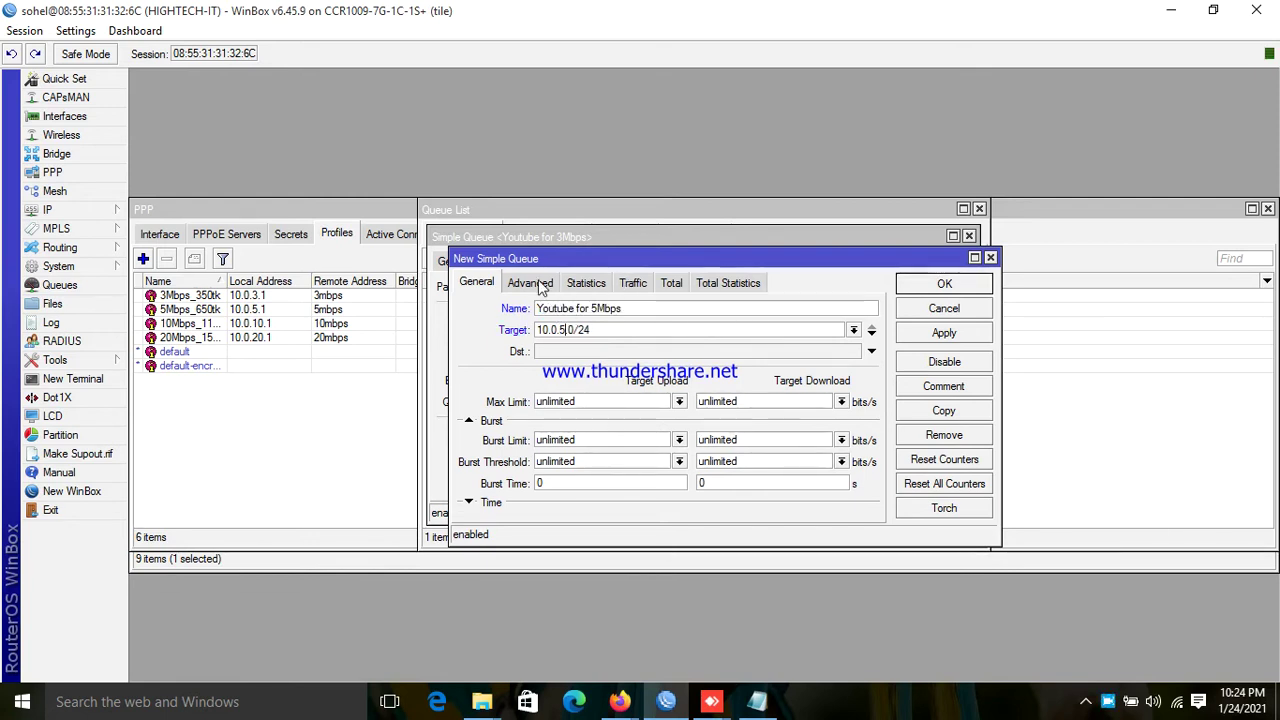
Set both upload and download queue types to 5Mbps_youtube and apply.
left_click(542, 285)
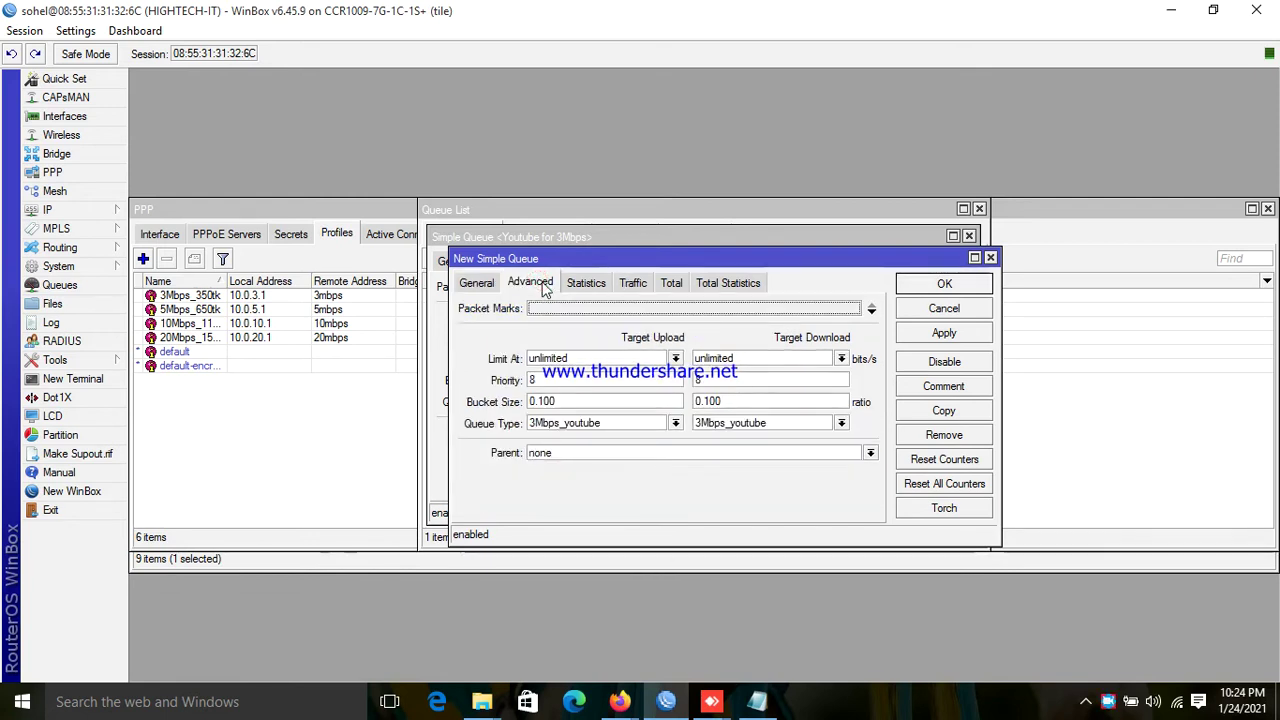
left_click(675, 423)
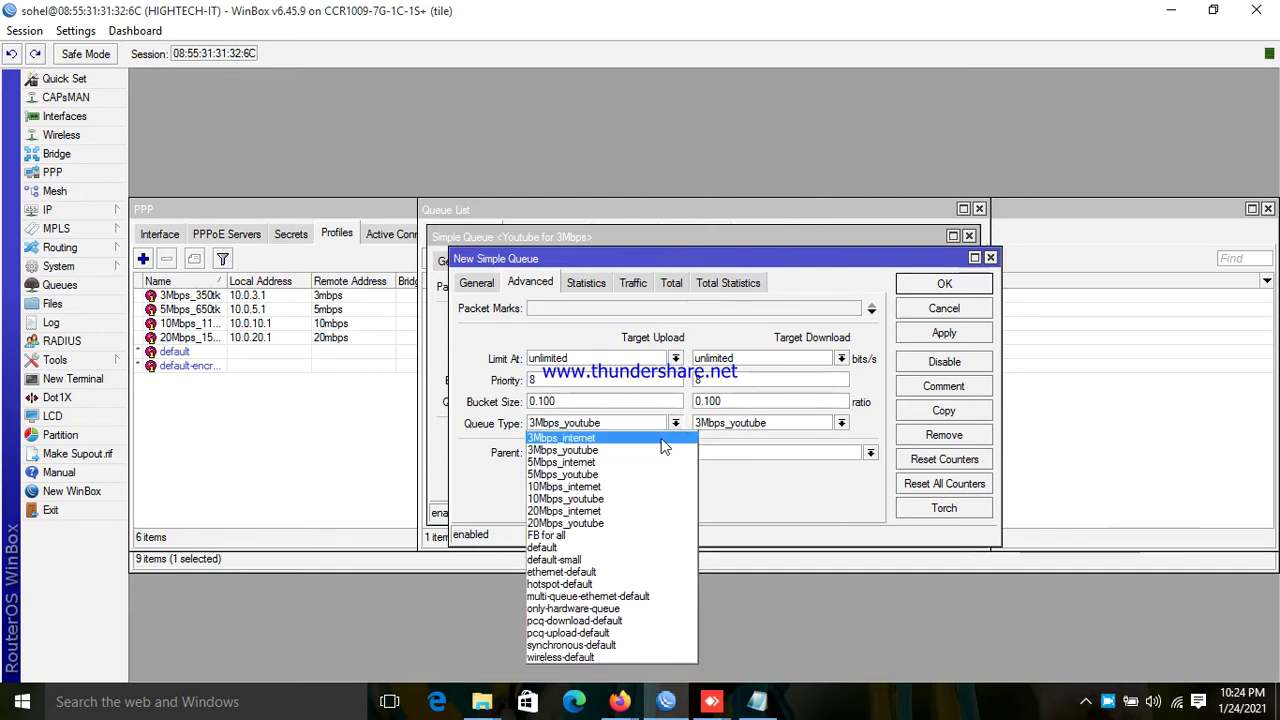
left_click(585, 462)
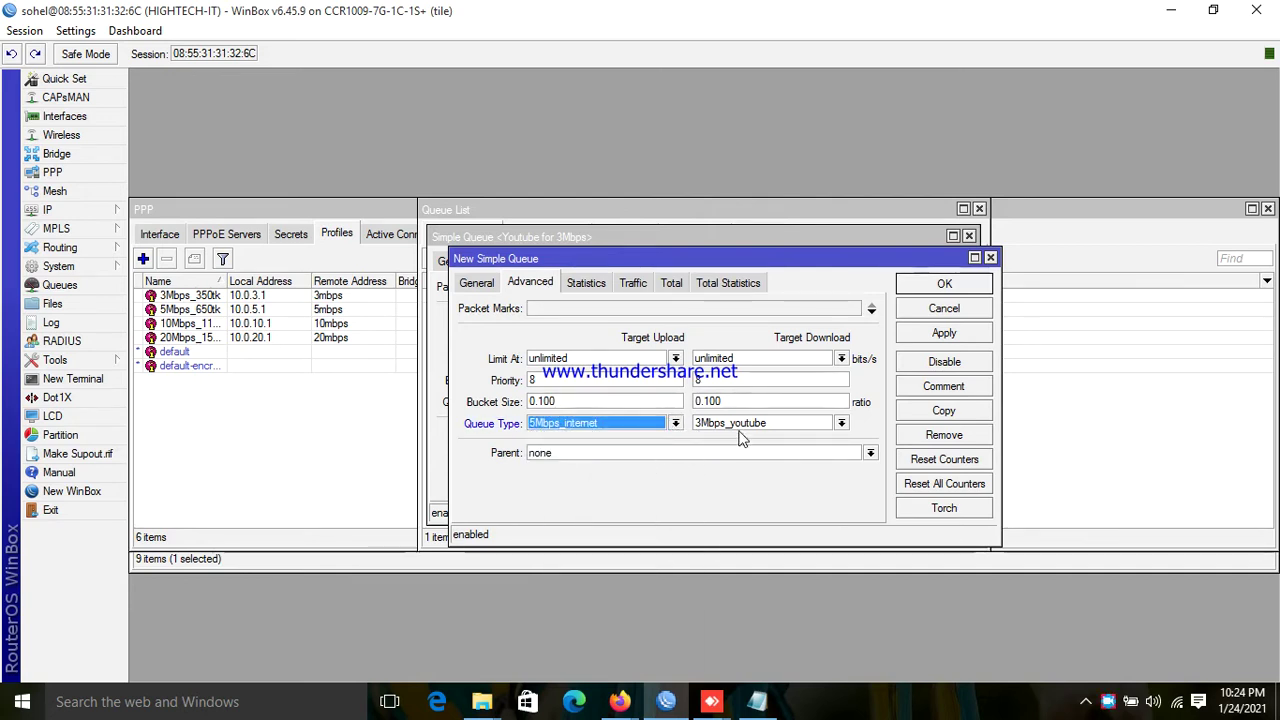
left_click(840, 423)
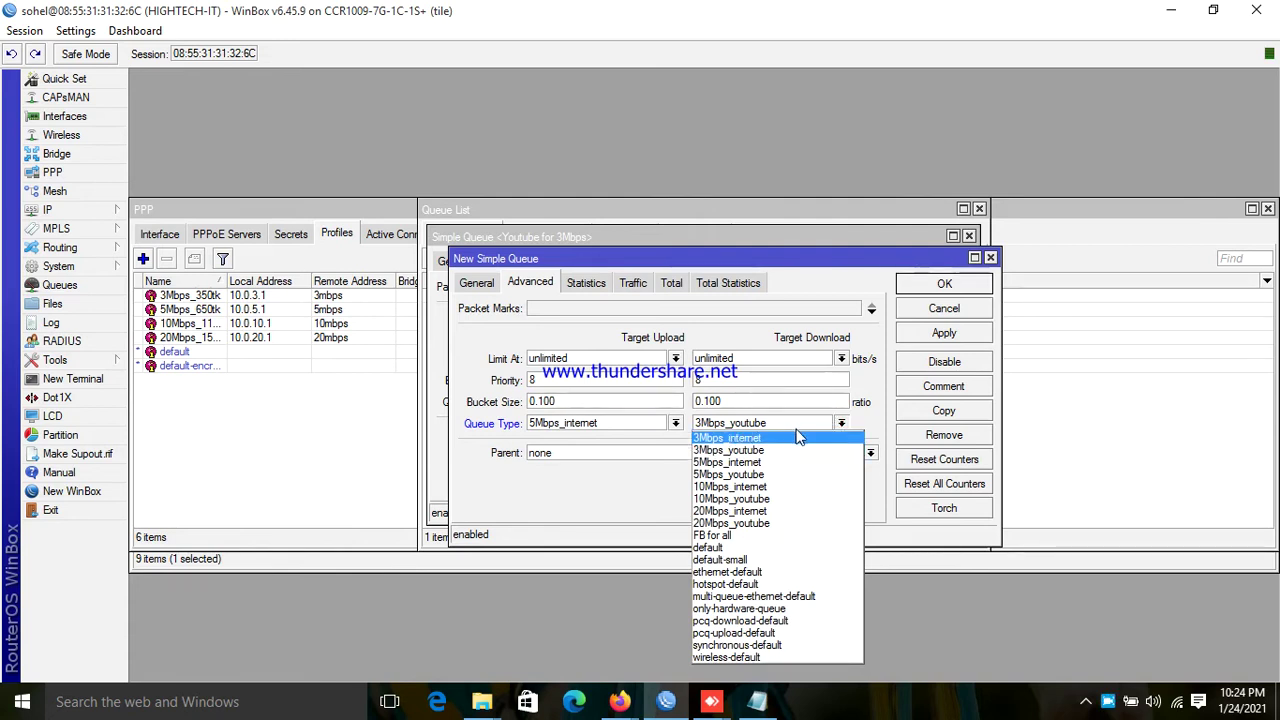
left_click(720, 474)
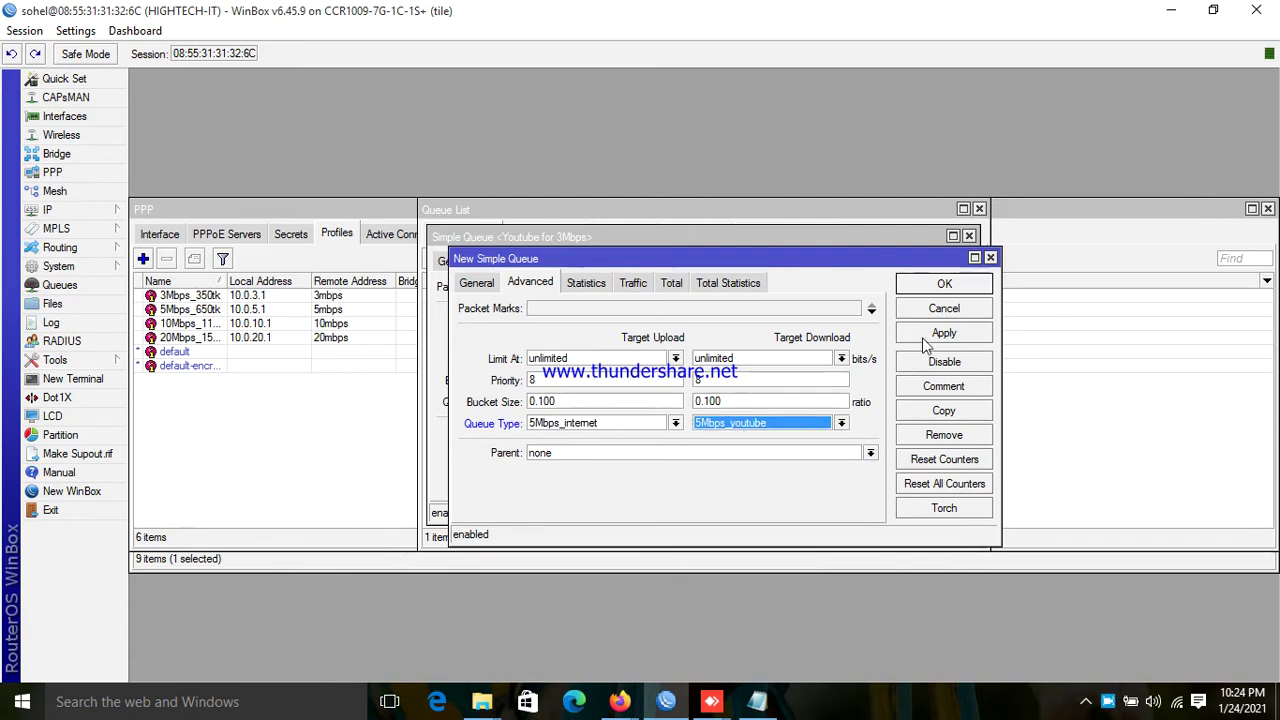
left_click(675, 423)
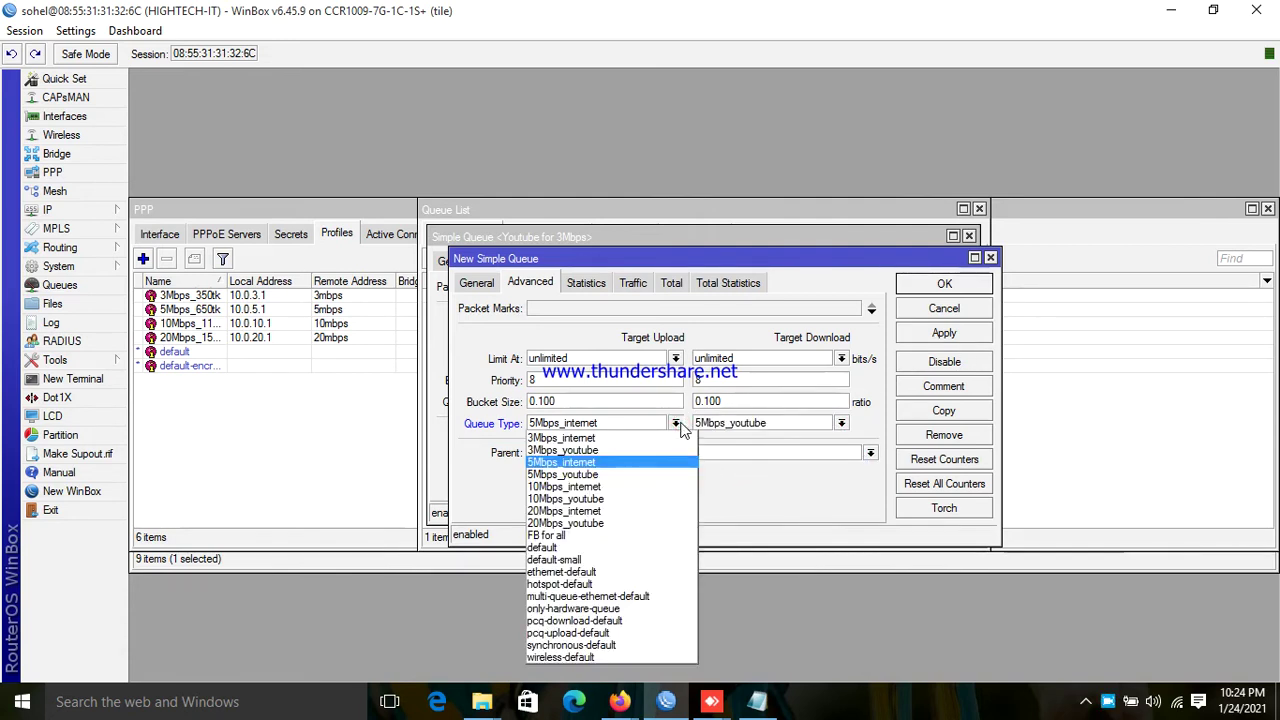
left_click(570, 474)
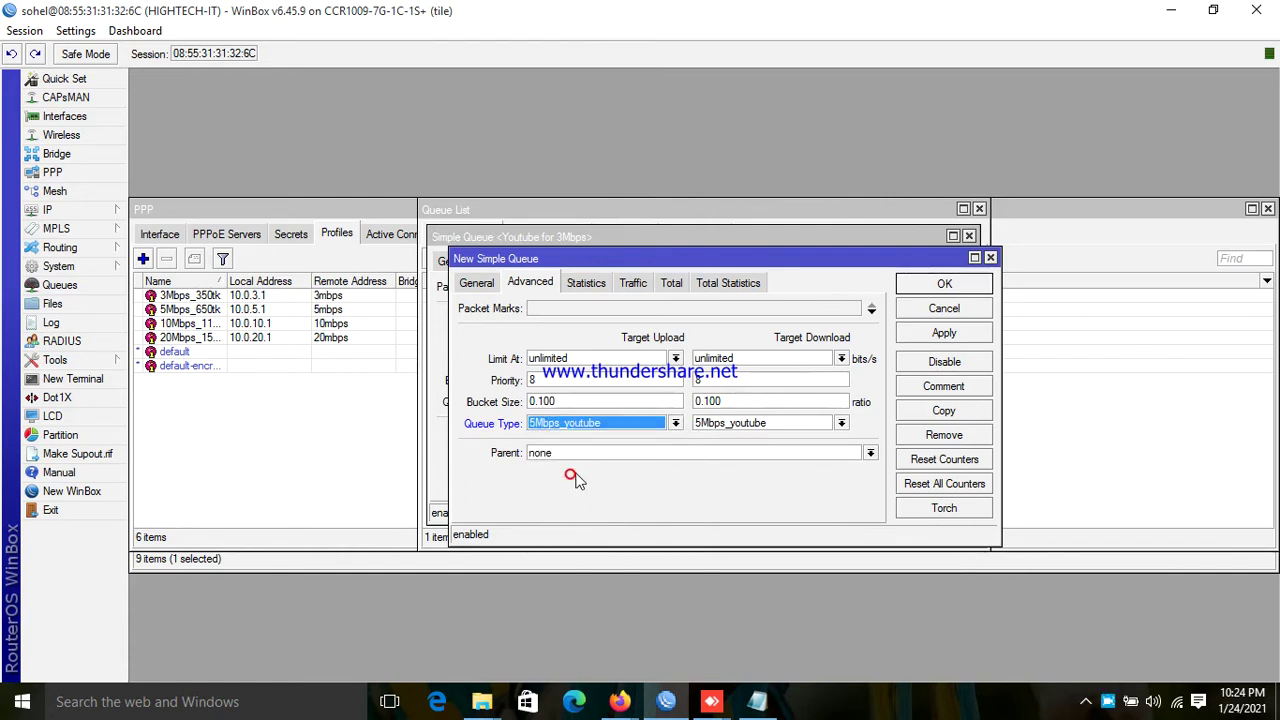
left_click(944, 333)
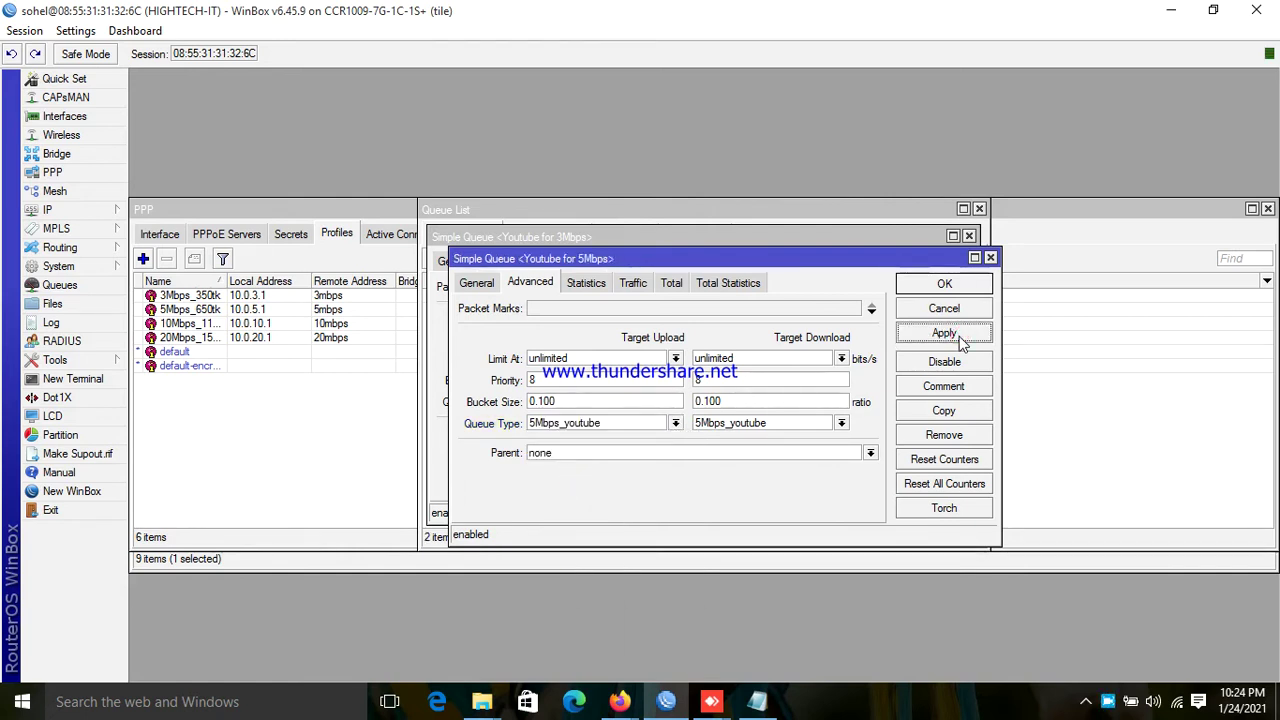
Copy the queue as 'Youtube for 10Mbps' with a new target and 10Mbps_youtube both ways, then apply.
left_click(944, 410)
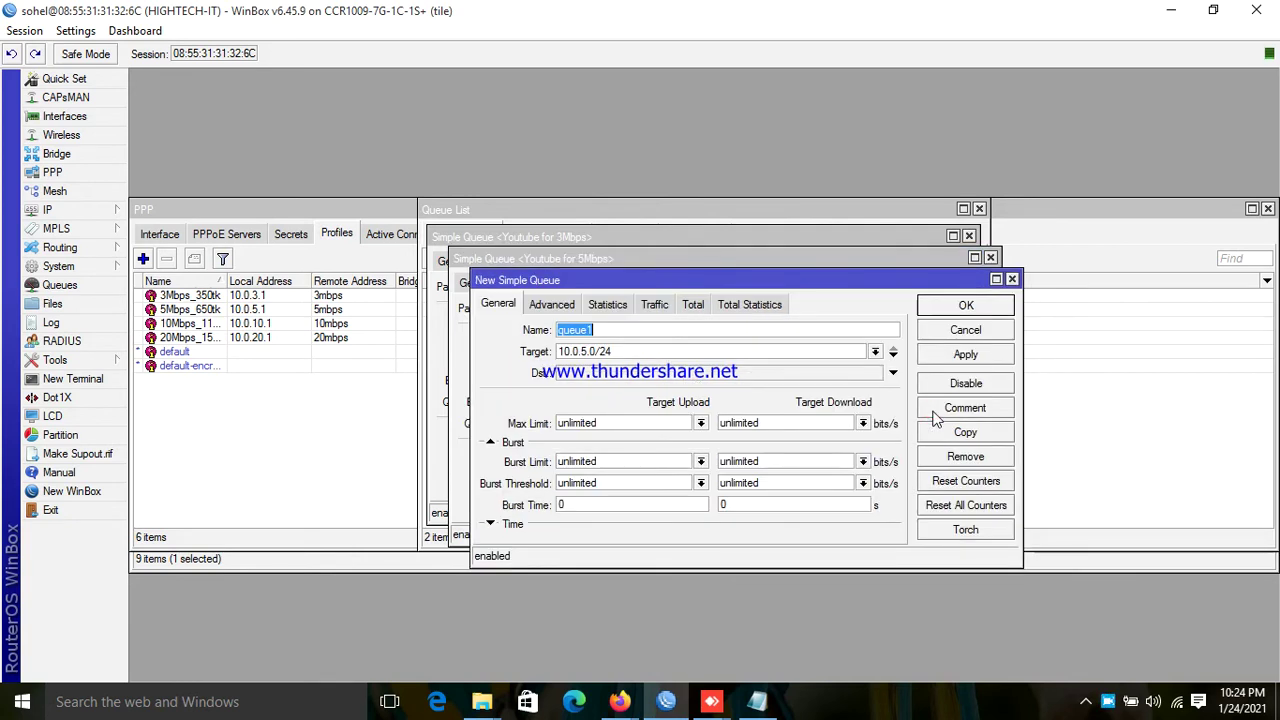
key("ctrl+v")
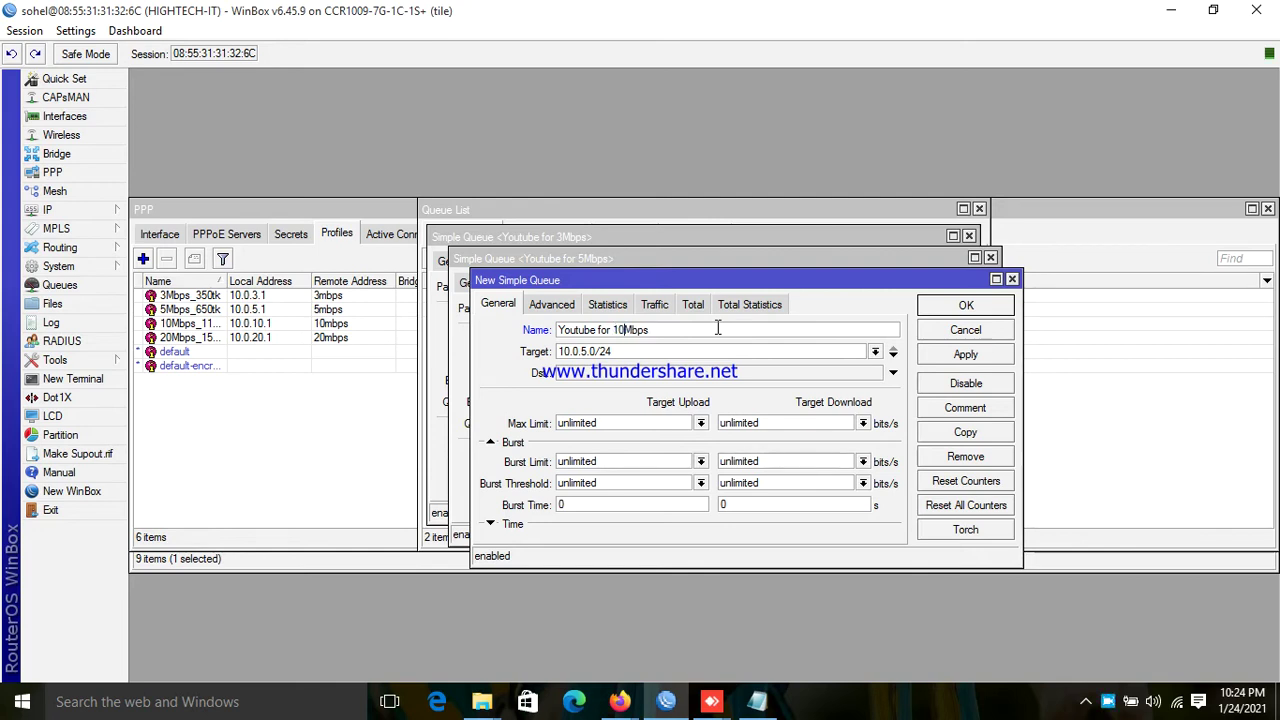
left_click(586, 351)
left_click(549, 305)
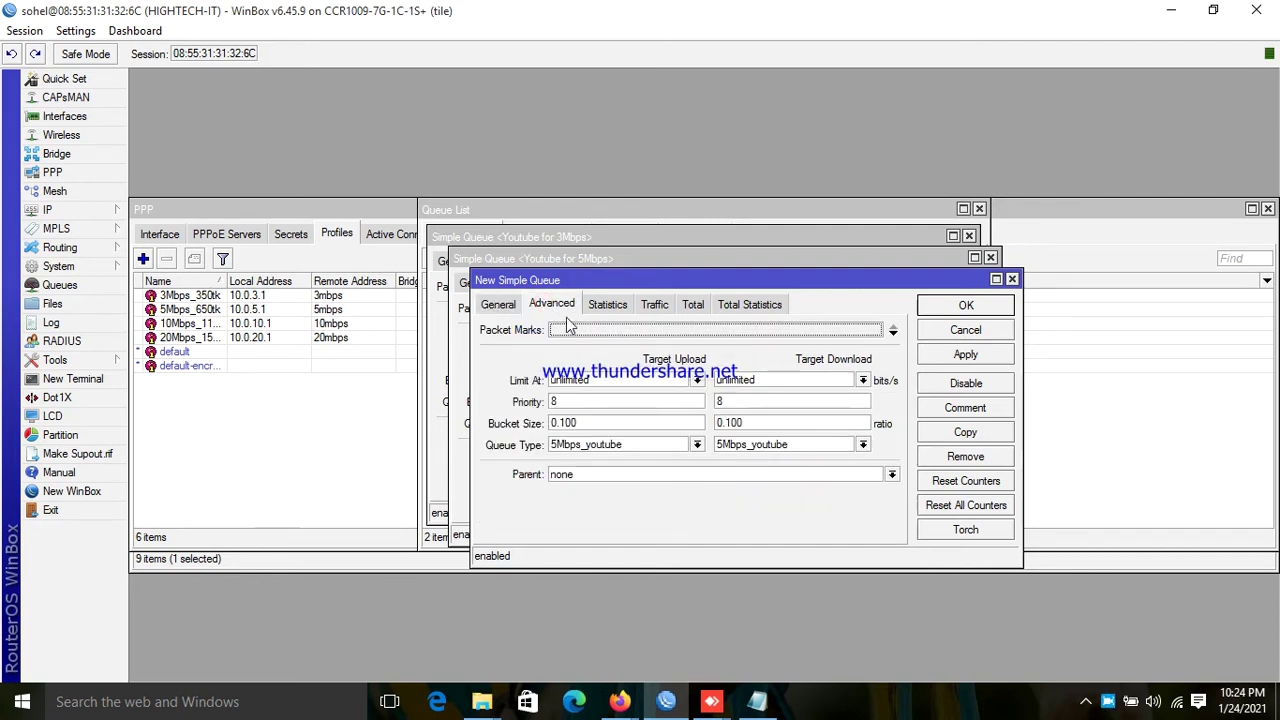
left_click(698, 444)
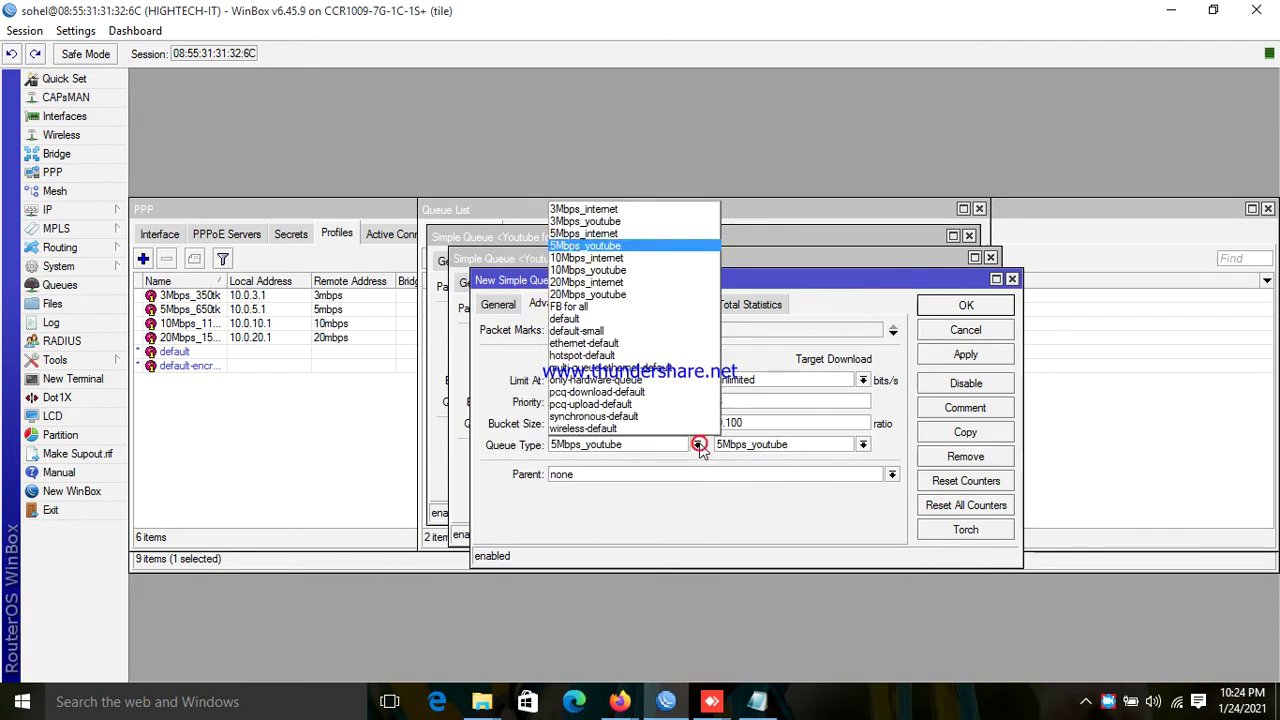
left_click(586, 270)
left_click(862, 444)
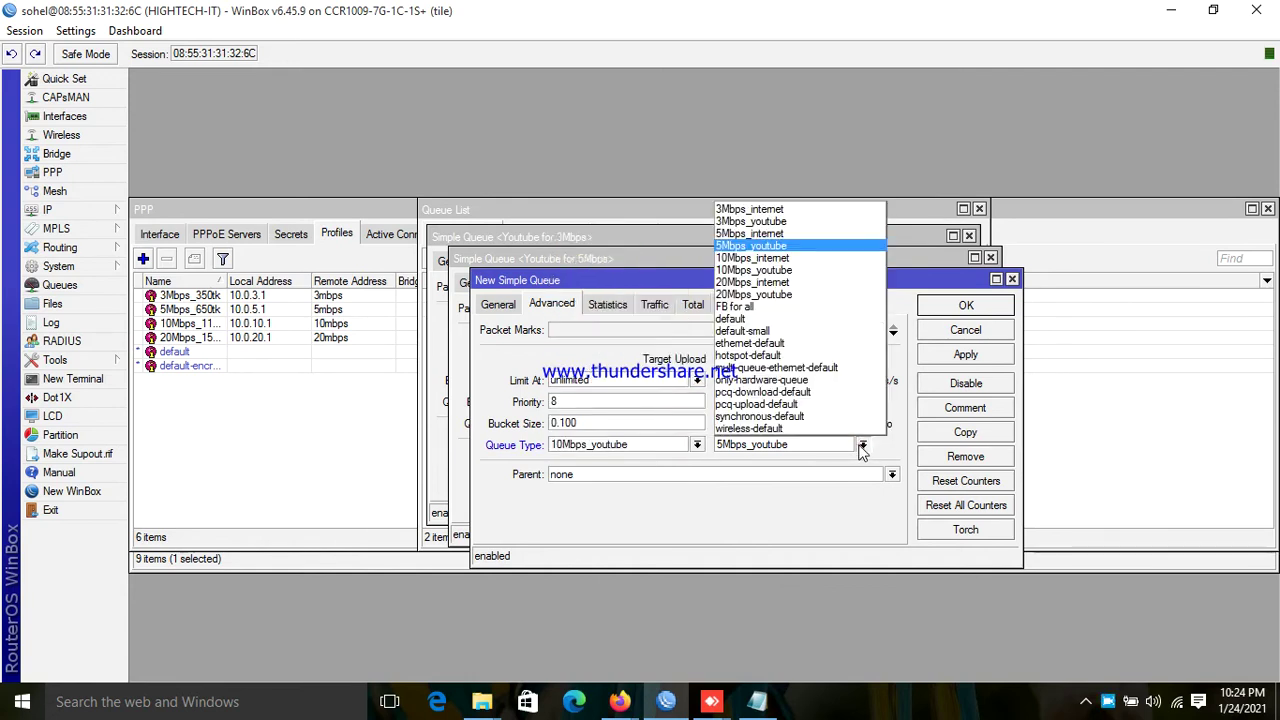
left_click(746, 273)
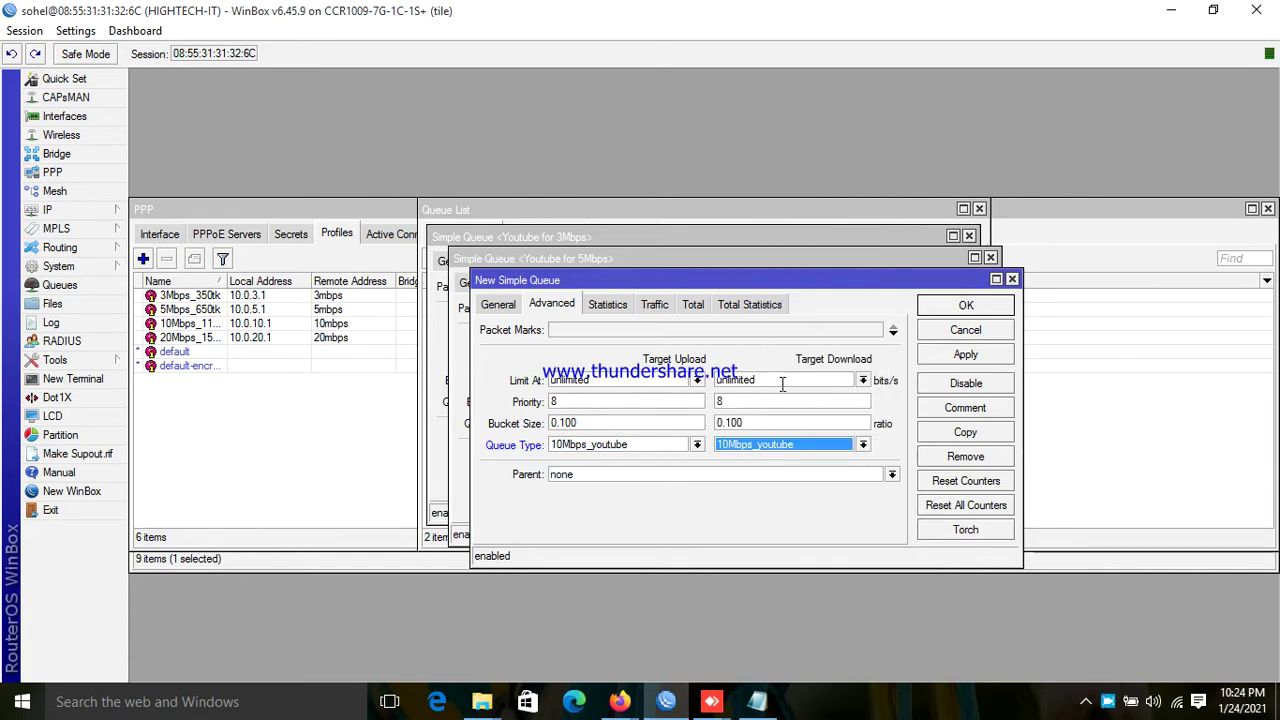
left_click(965, 355)
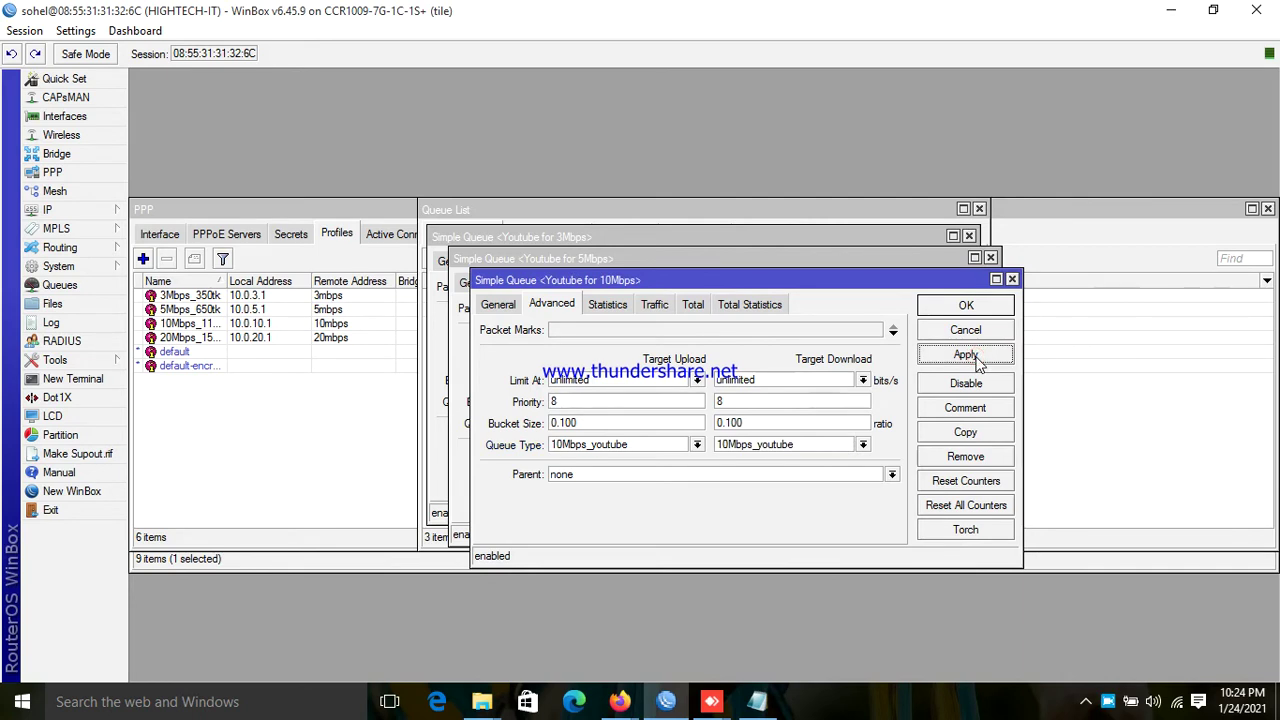
left_click(965, 432)
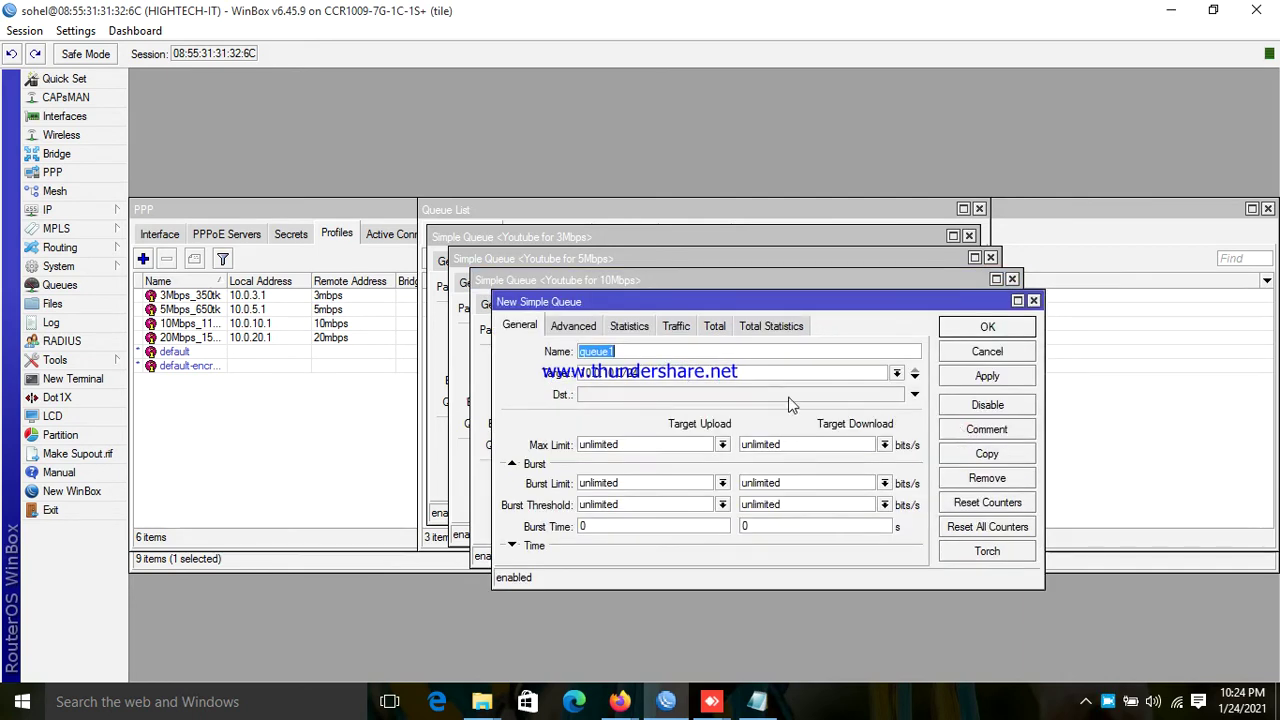
Rename the copy to 'Youtube for 20Mbps' and use 20Mbps_youtube for upload and download.
type("Youtube for 5Mbps")
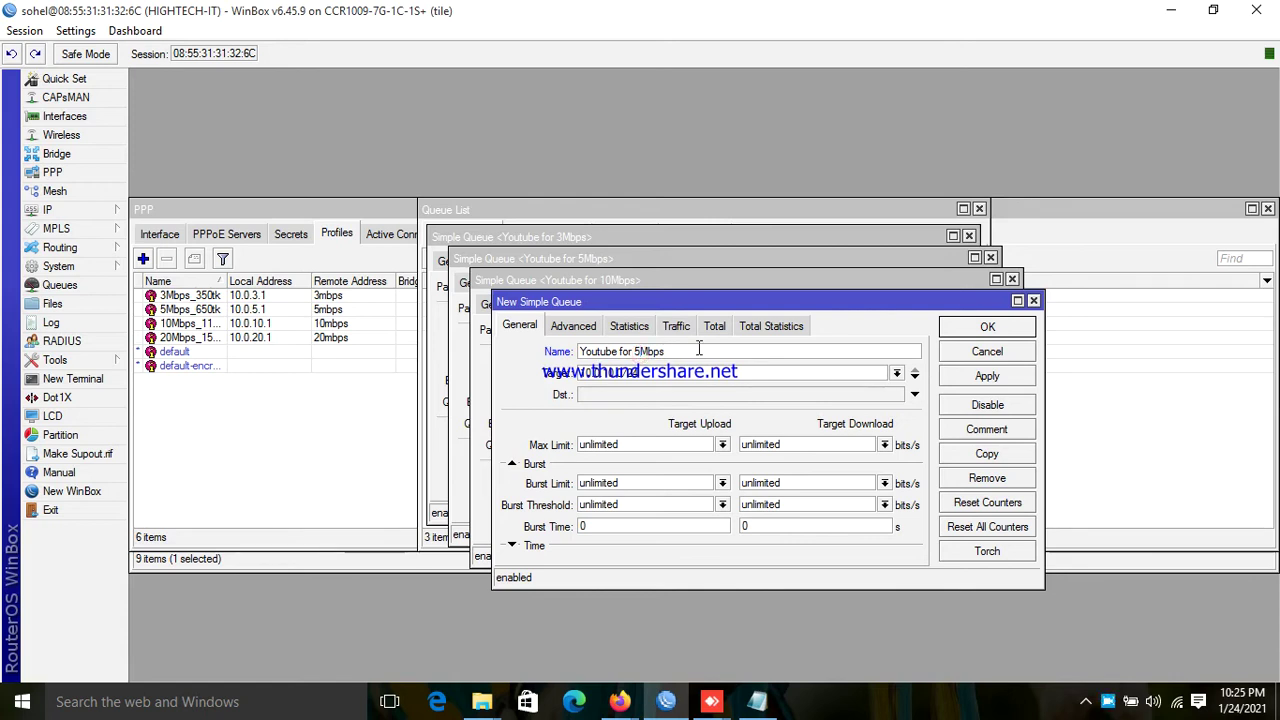
key("BackSpace")
type("20")
left_click(576, 327)
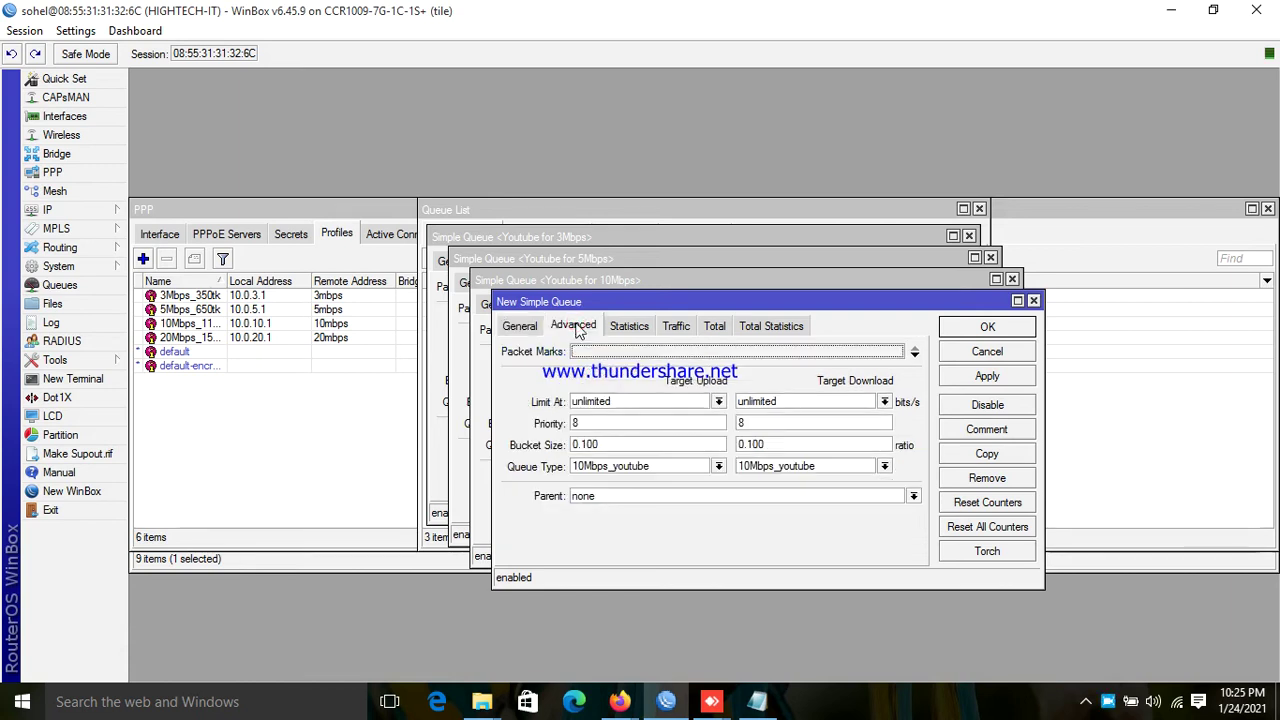
left_click(718, 466)
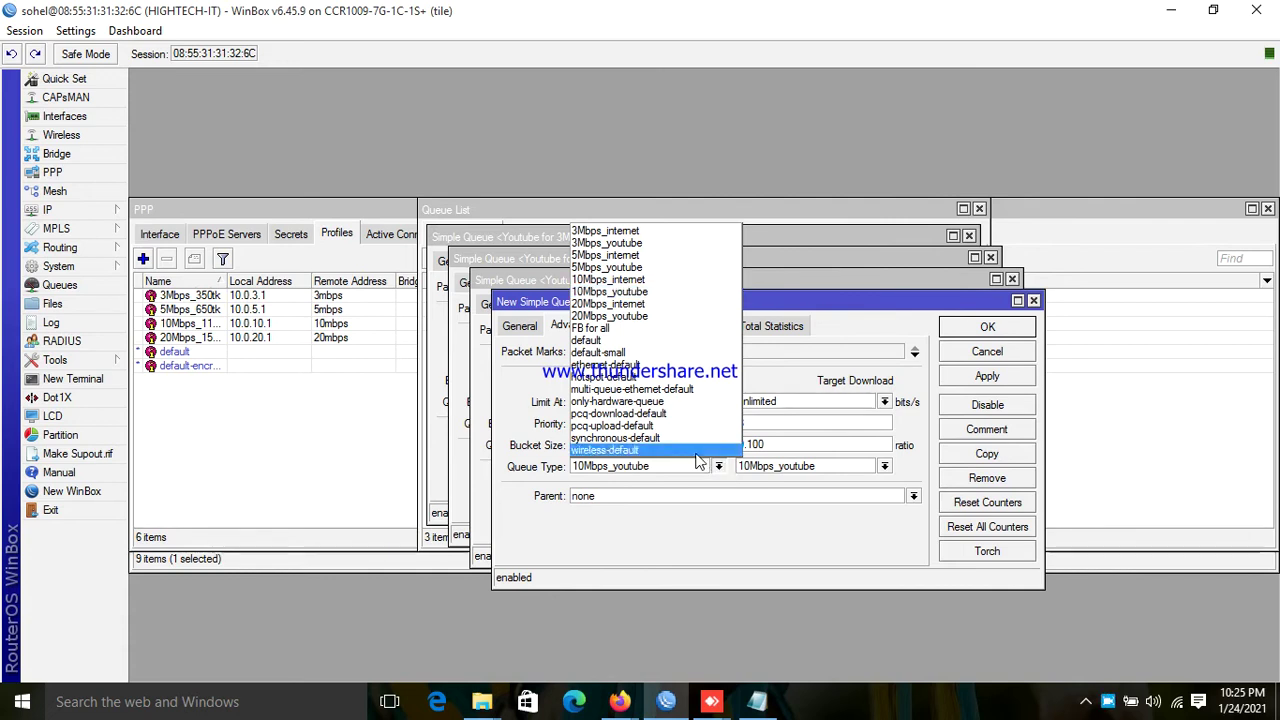
left_click(612, 317)
left_click(884, 466)
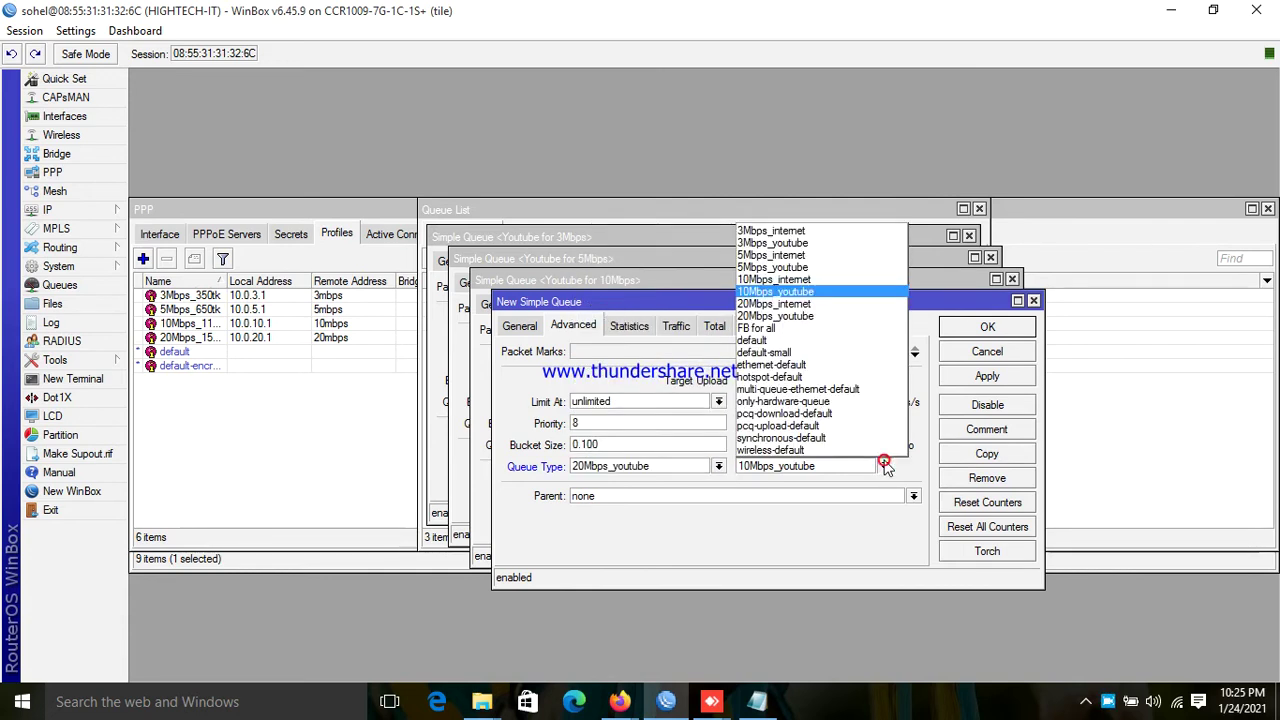
left_click(788, 316)
Confirm all four open queue windows, widen the Name column, and begin a new simple queue.
left_click(994, 330)
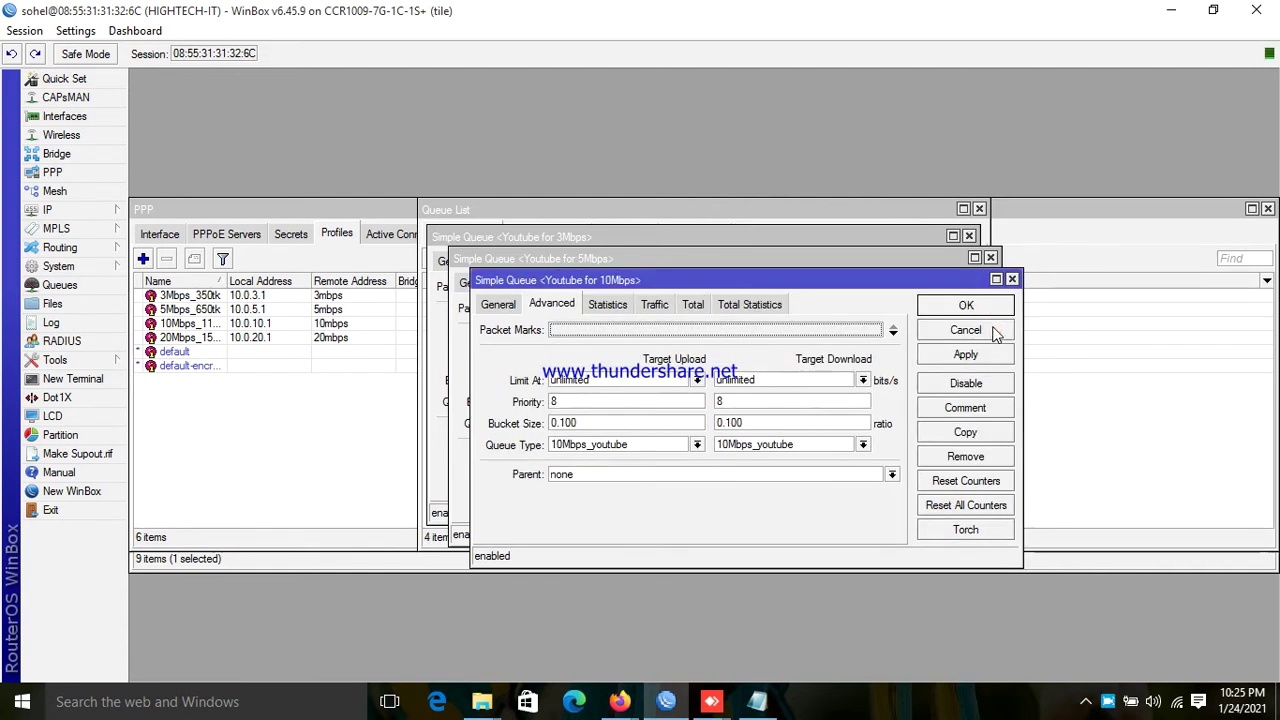
left_click(983, 309)
left_click(977, 283)
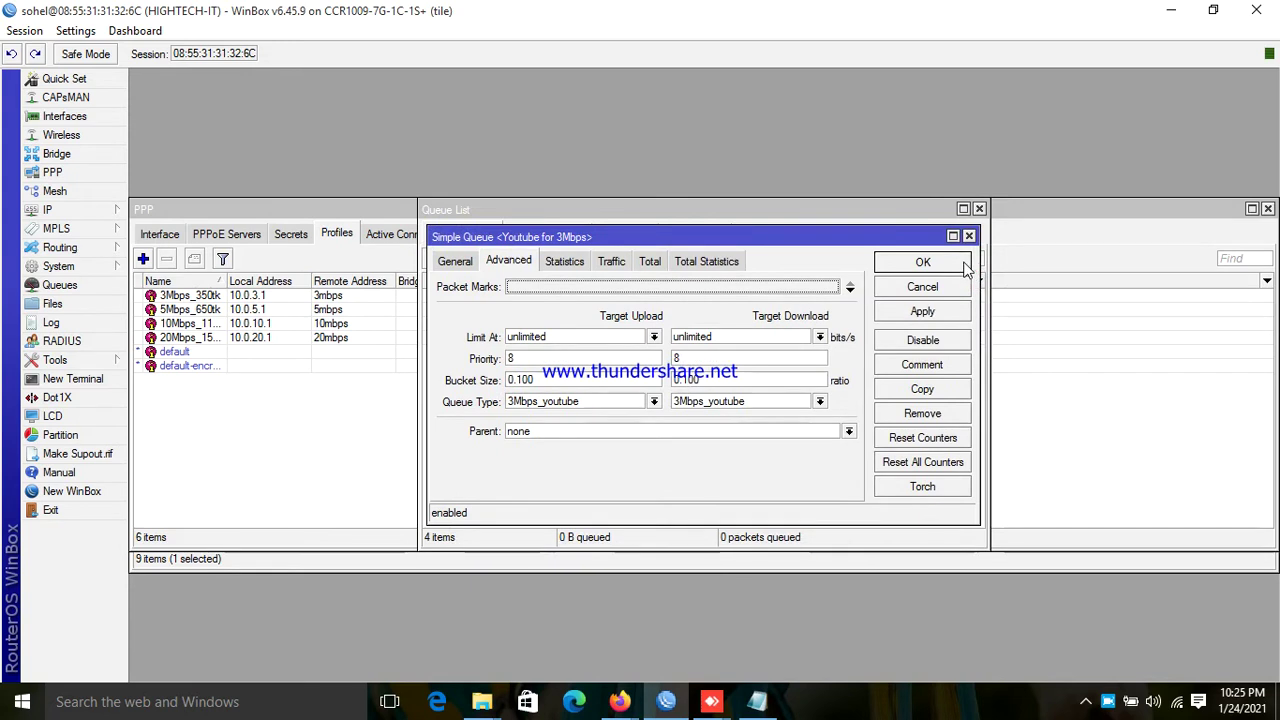
left_click(963, 261)
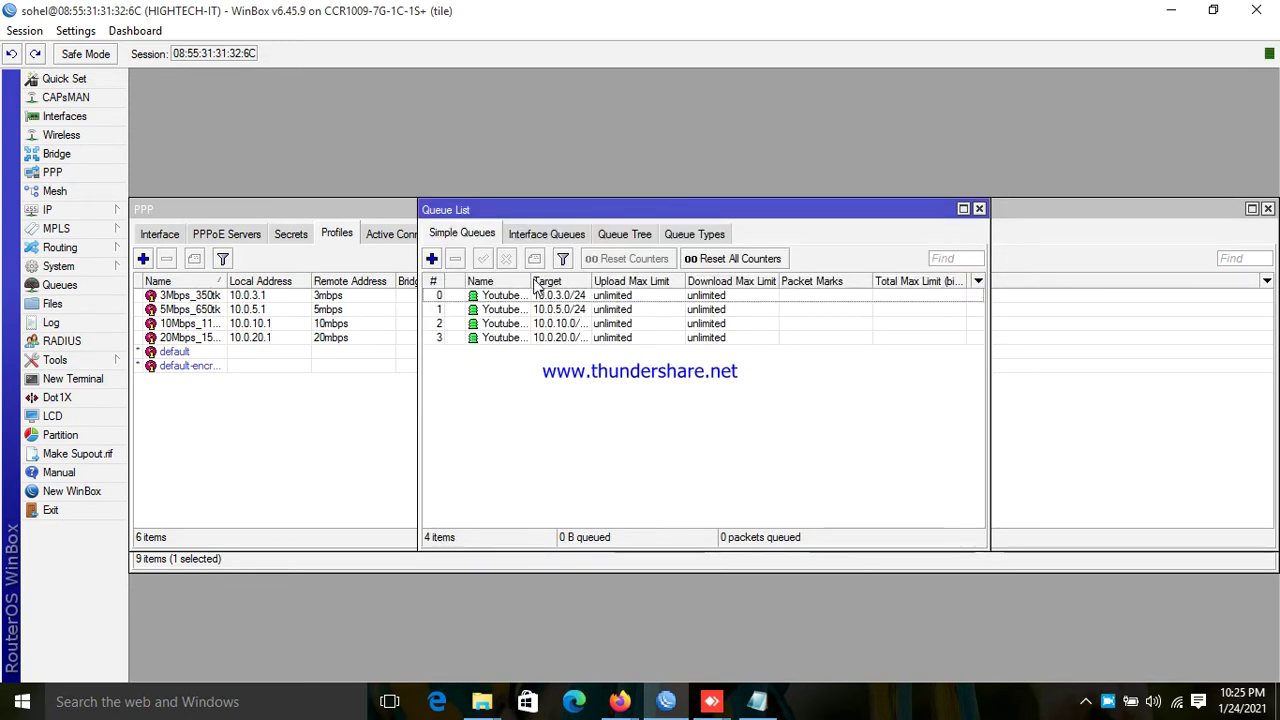
left_click_drag(531, 282, 568, 287)
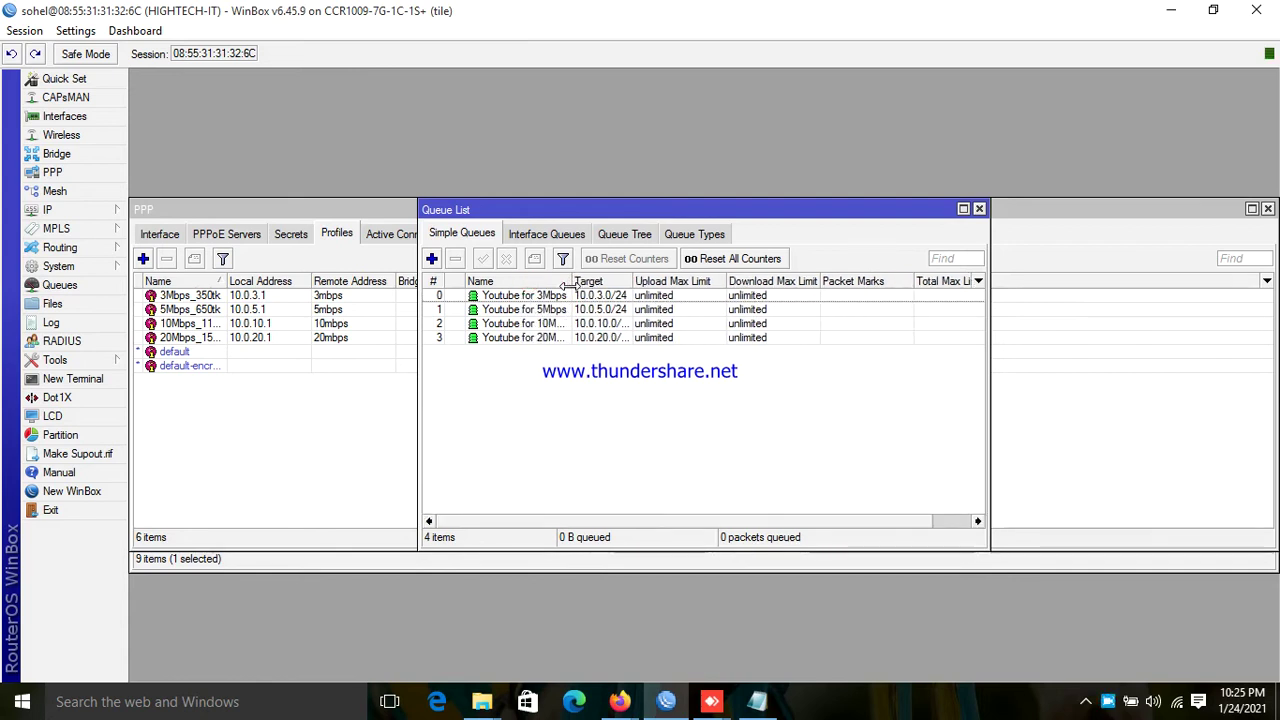
left_click(432, 261)
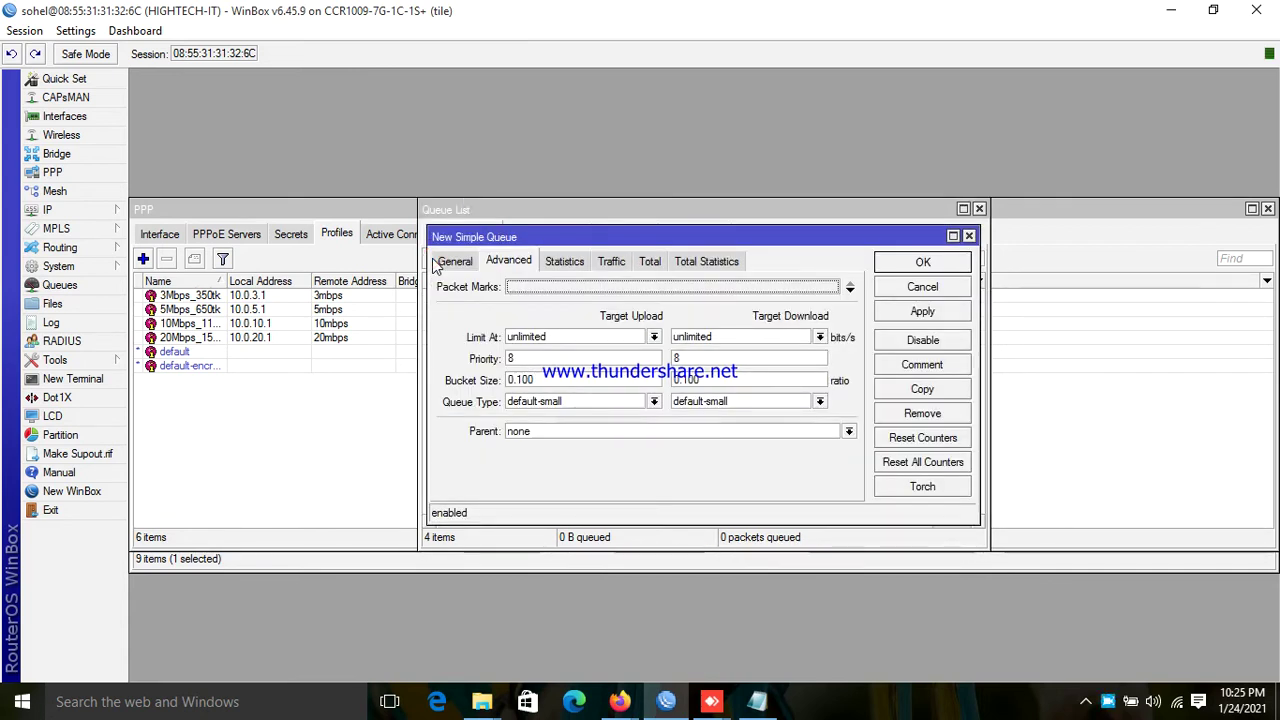
left_click(454, 262)
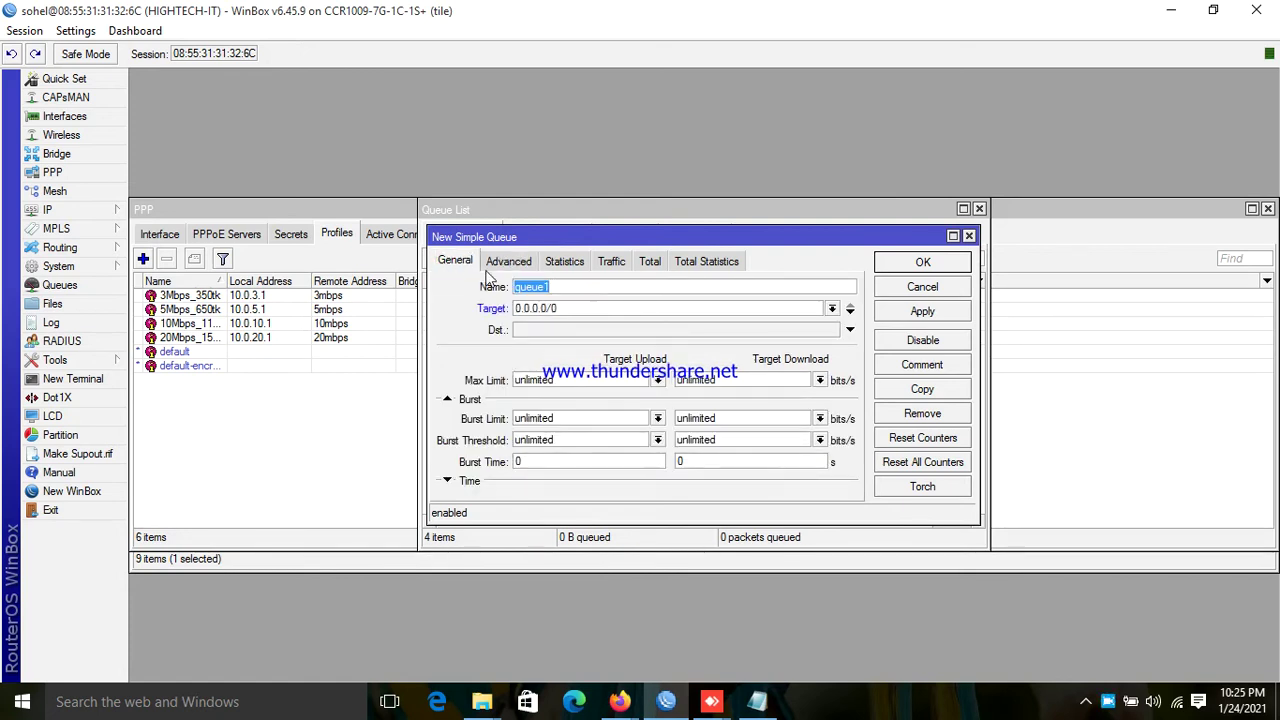
type("F")
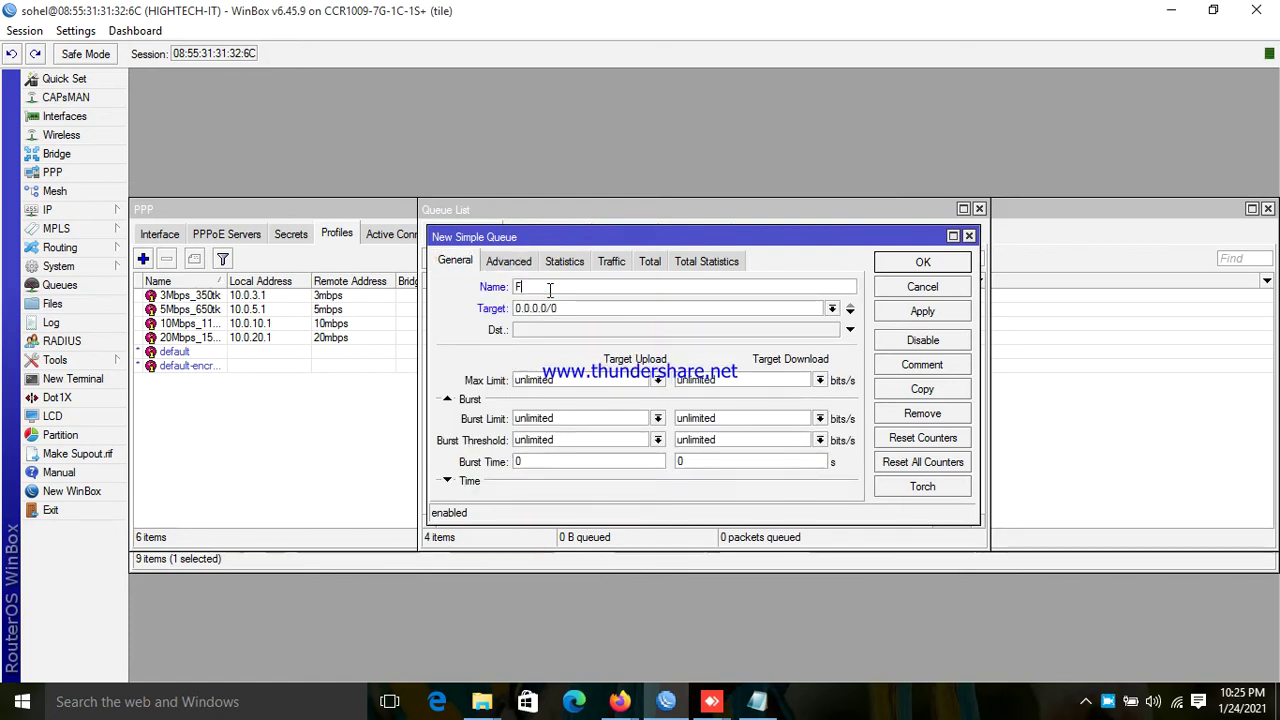
type("B fo")
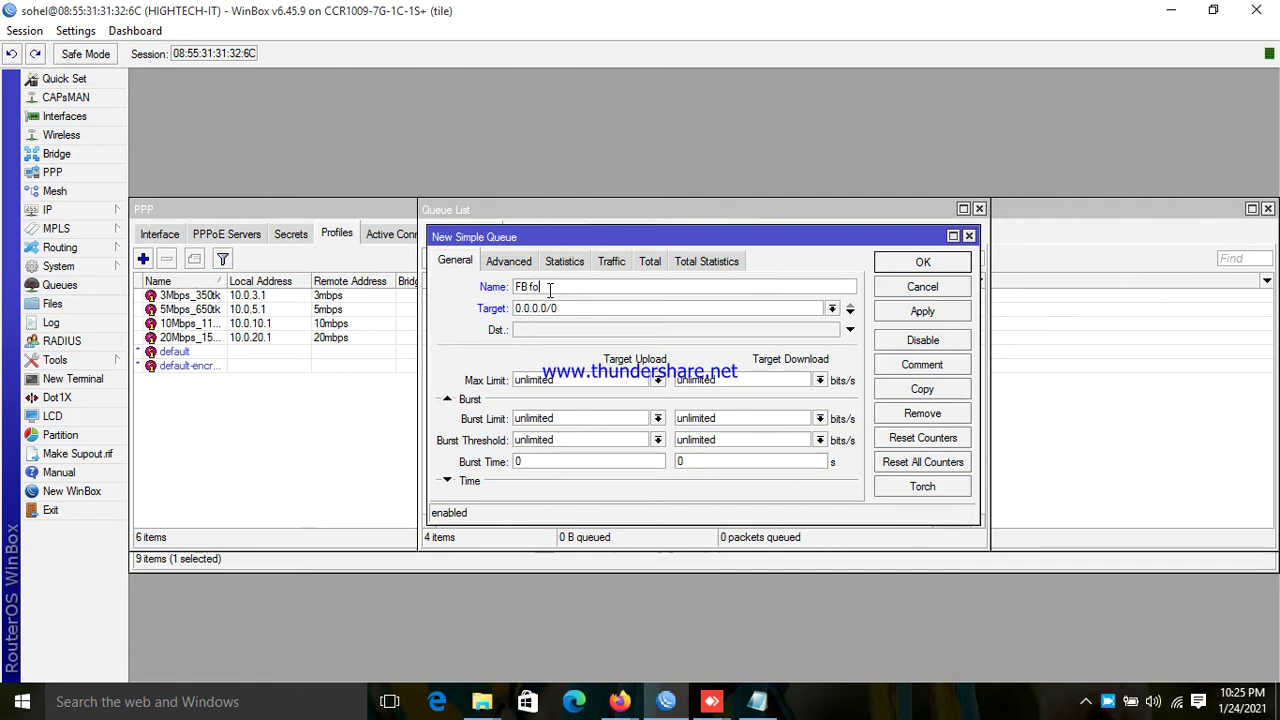
type("r all user")
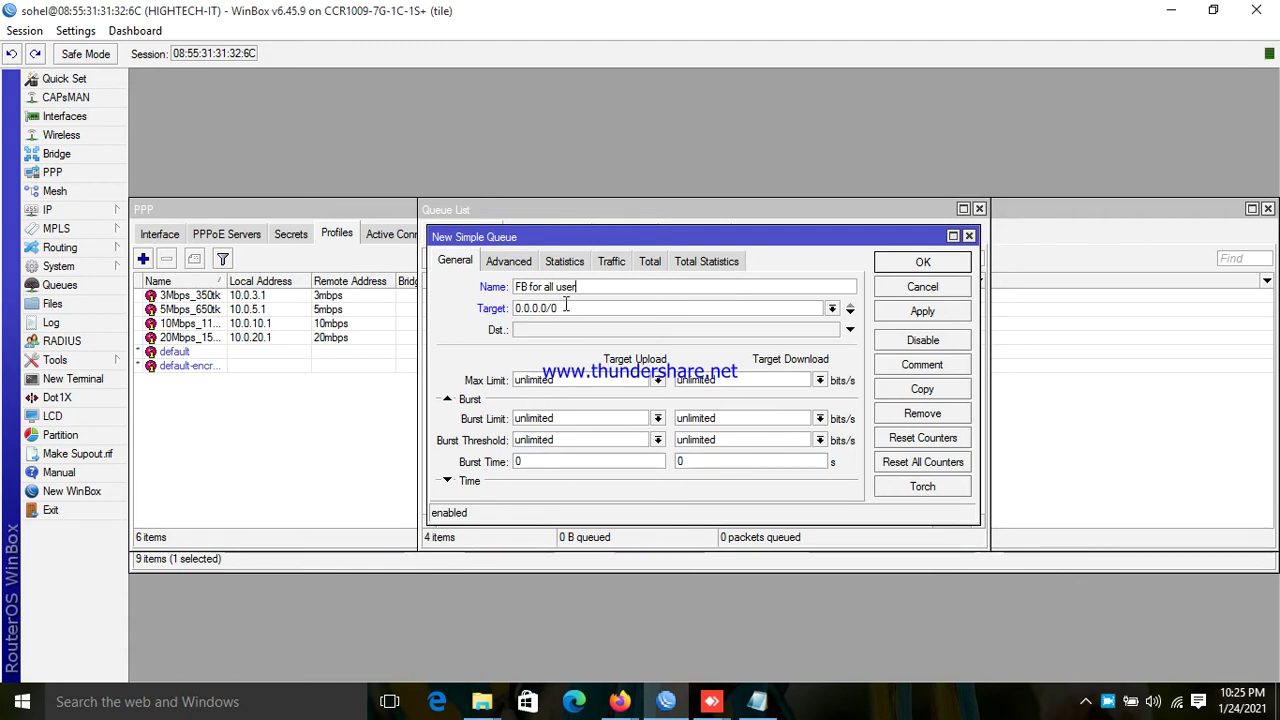
left_click(505, 262)
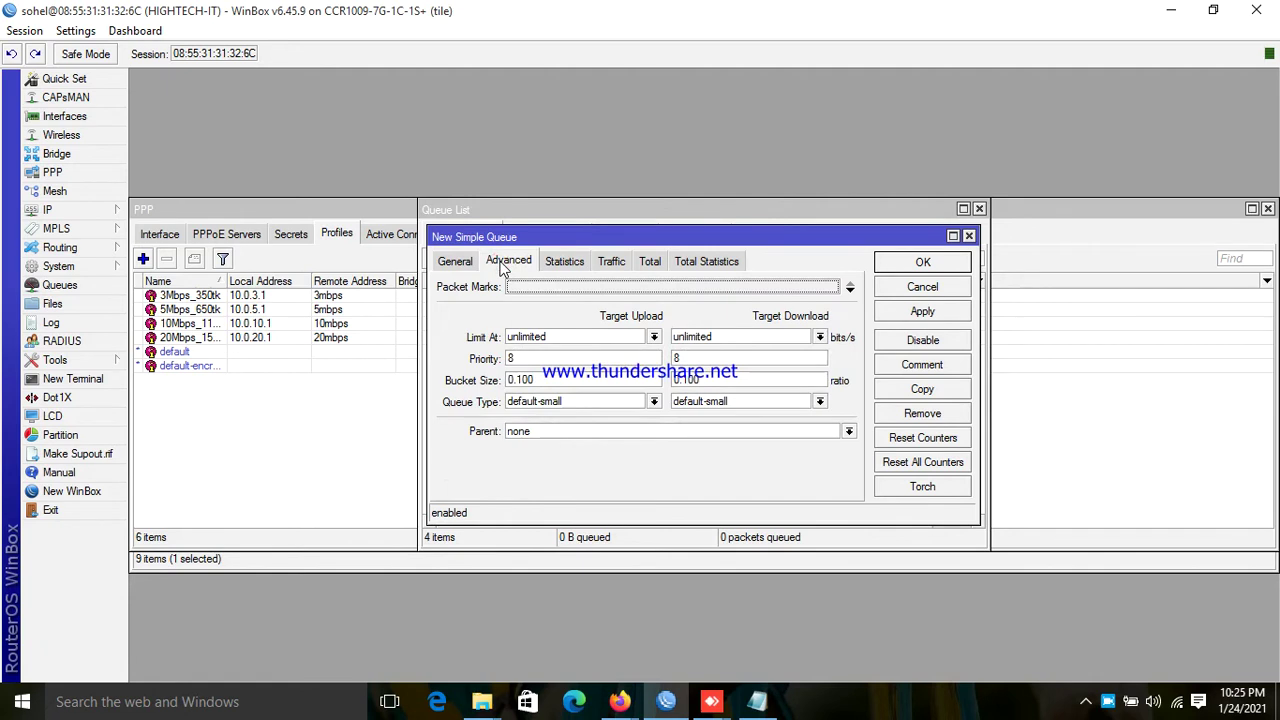
left_click(654, 401)
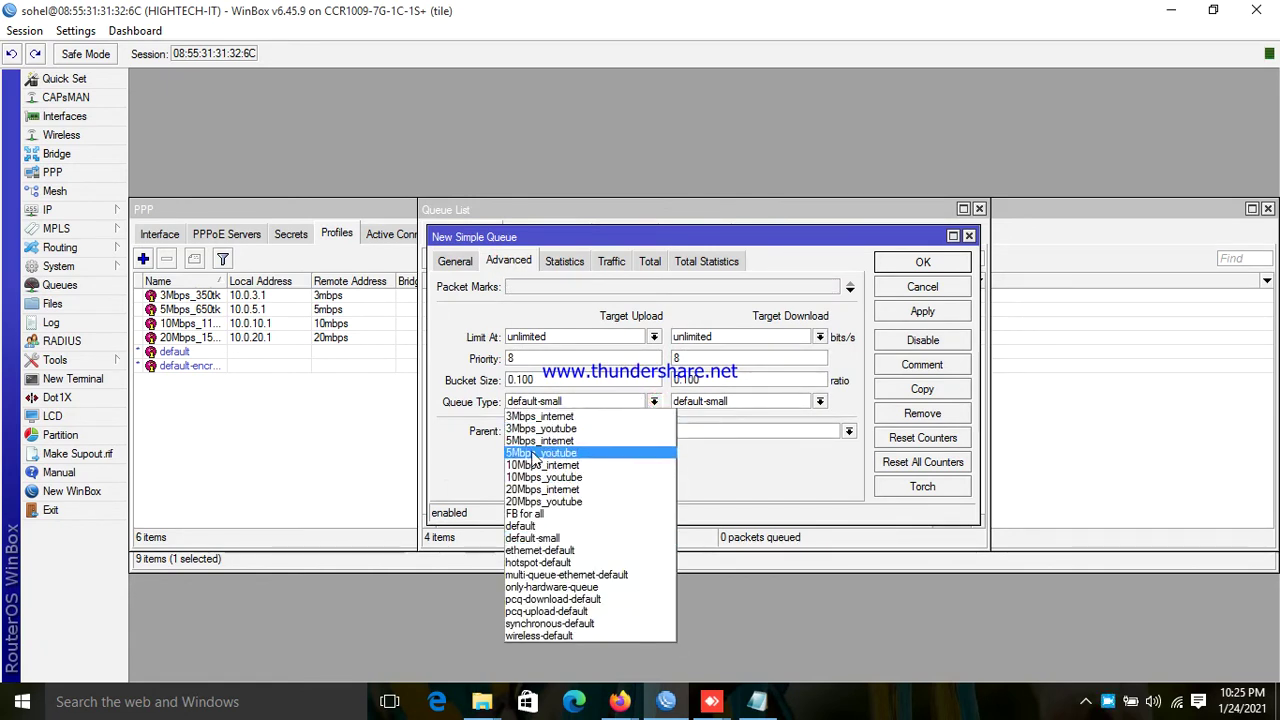
left_click(524, 513)
left_click(818, 401)
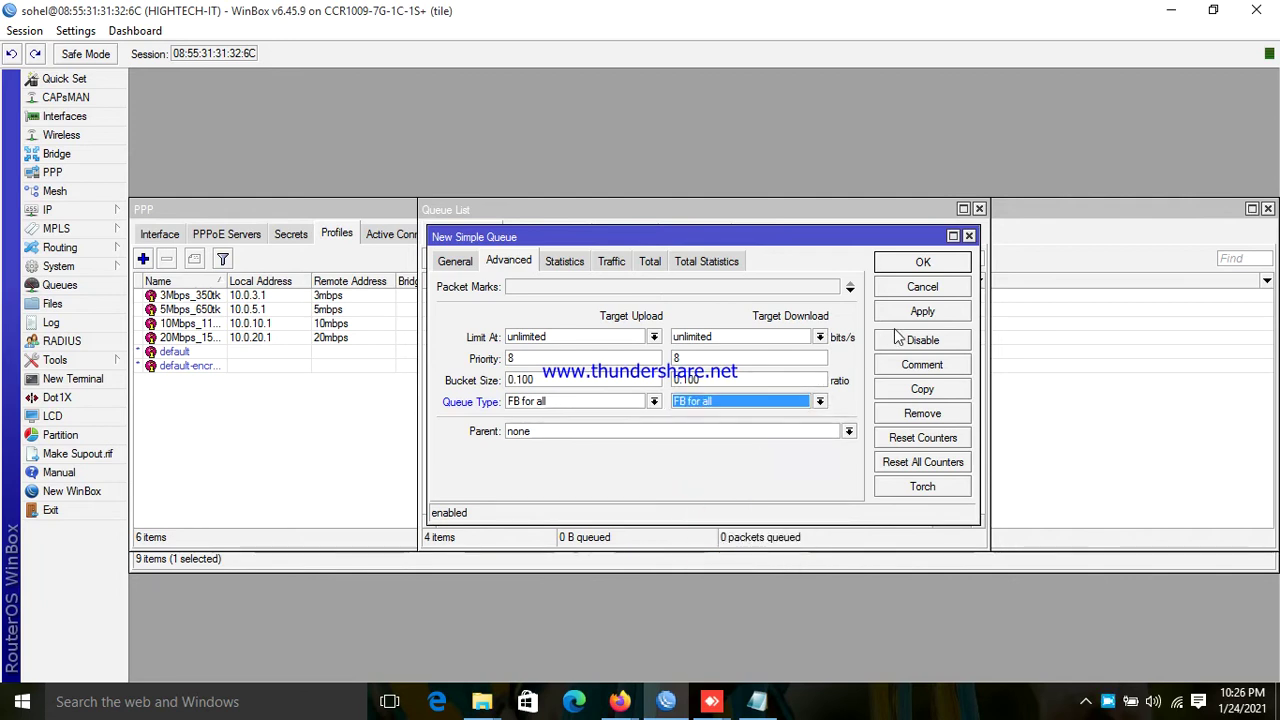
left_click(922, 312)
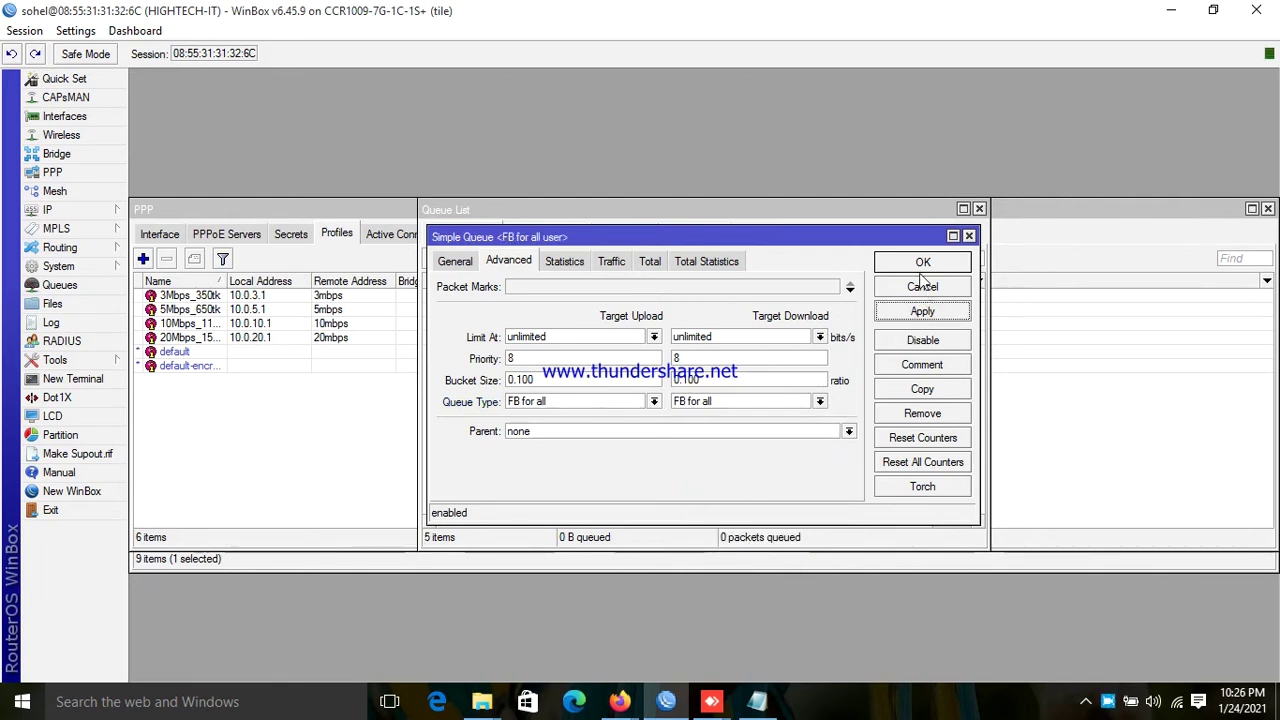
left_click(921, 266)
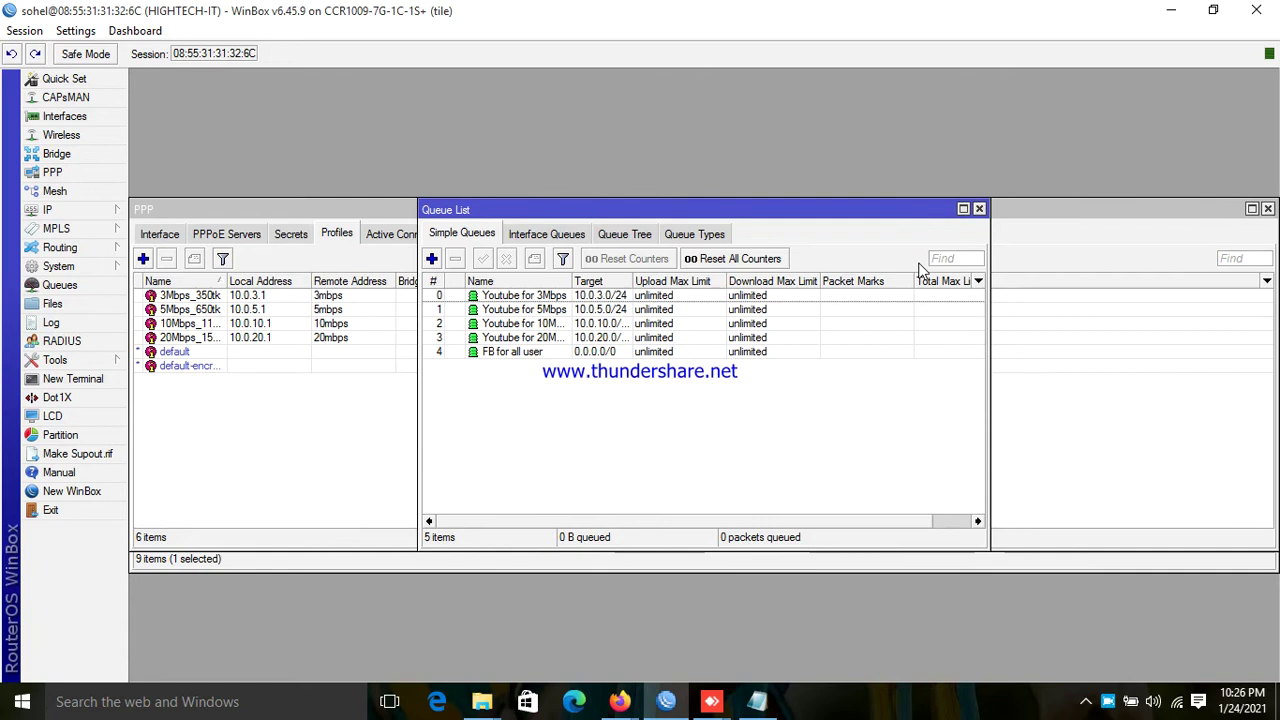
left_click(436, 261)
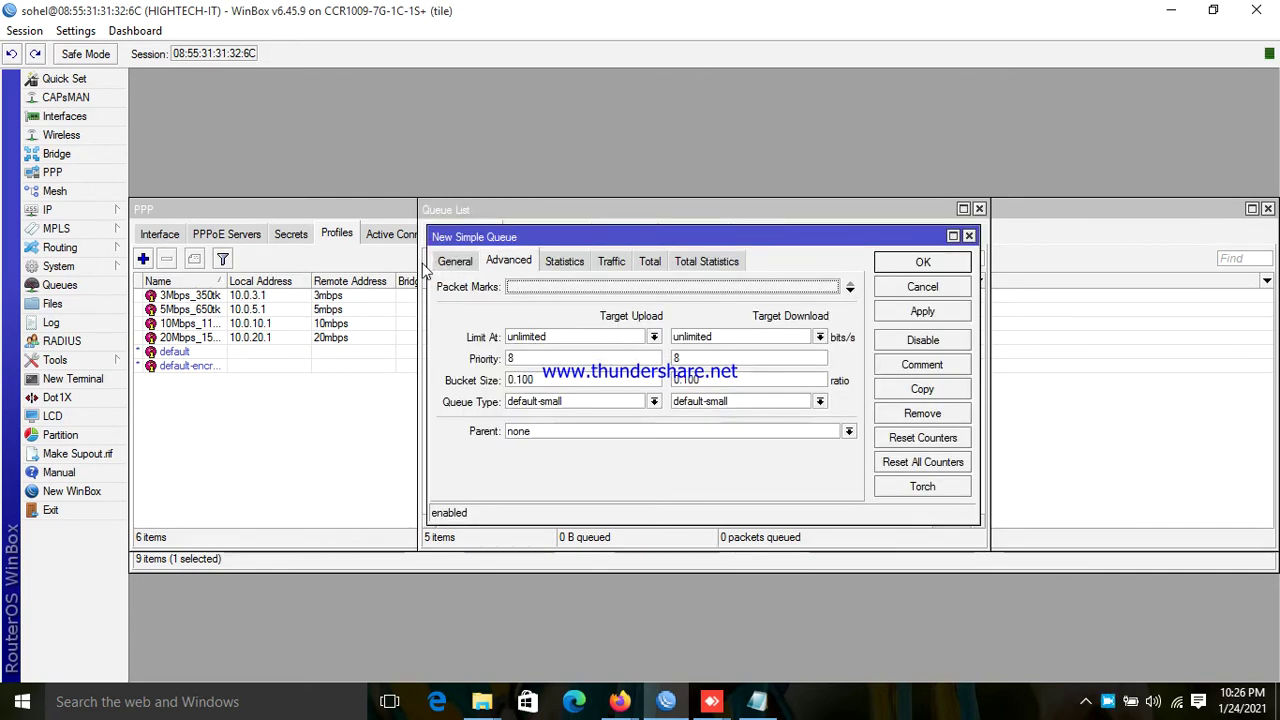
left_click(440, 262)
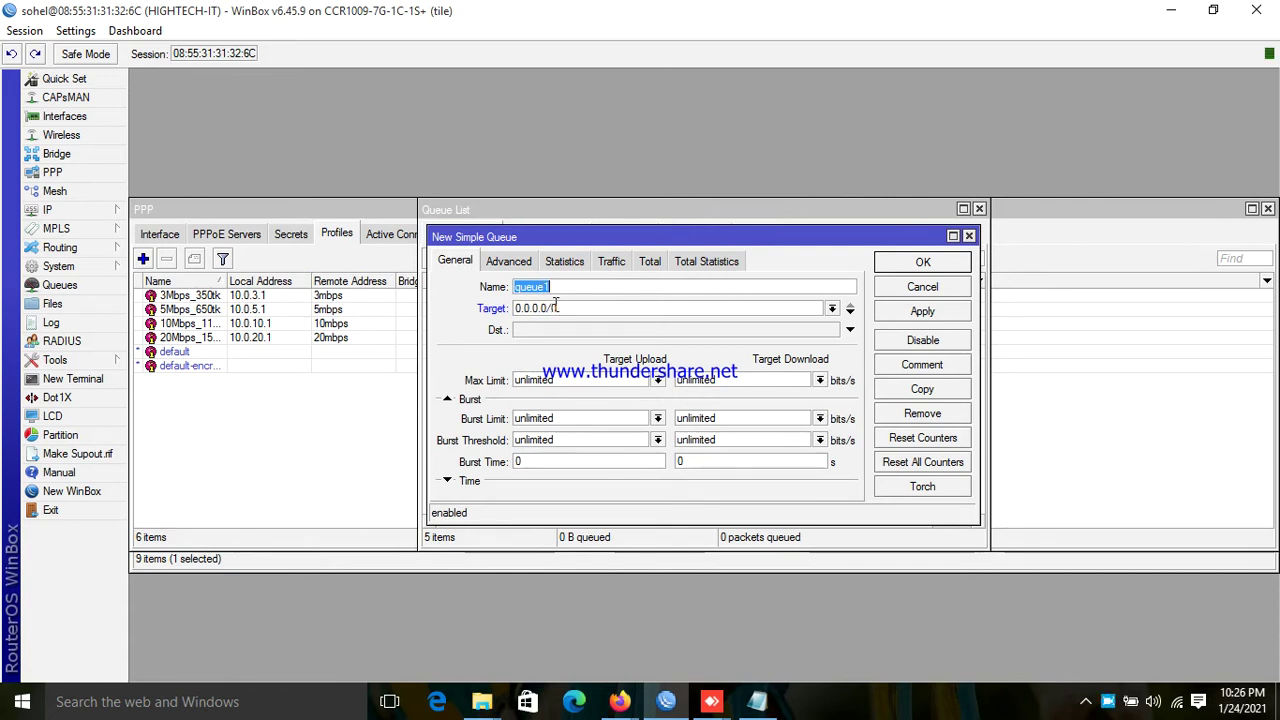
type("In")
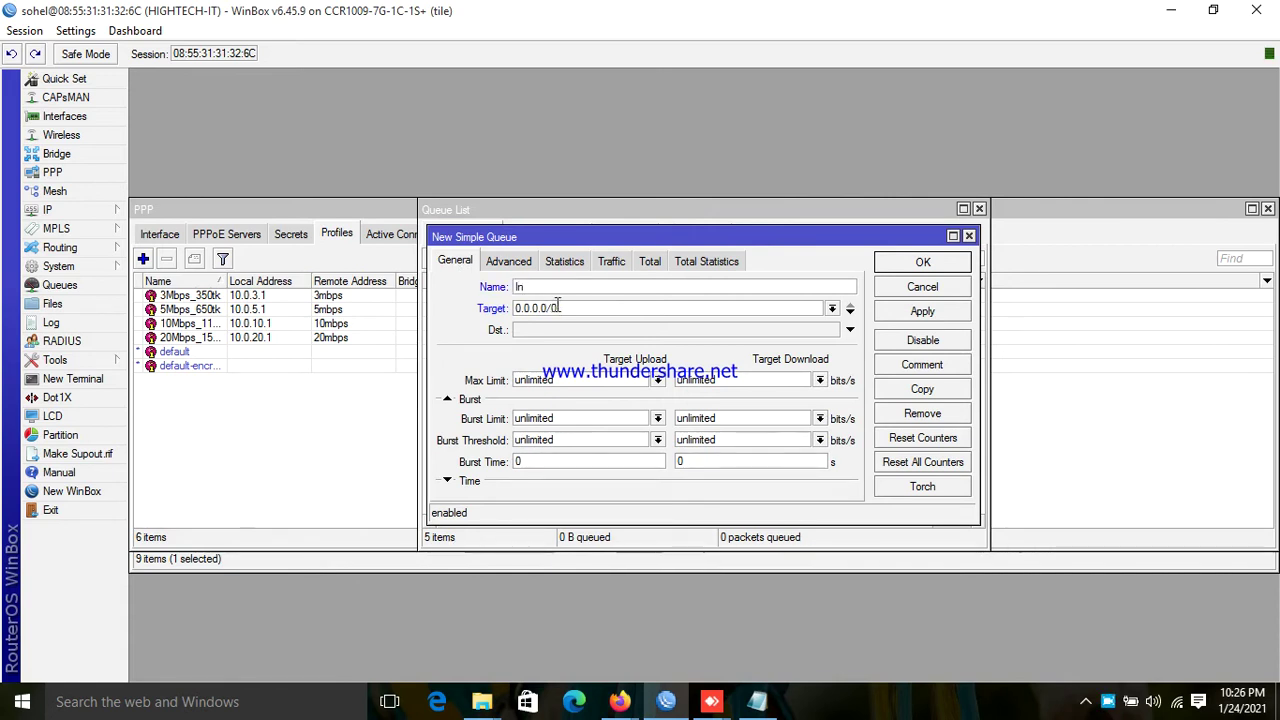
key("Escape")
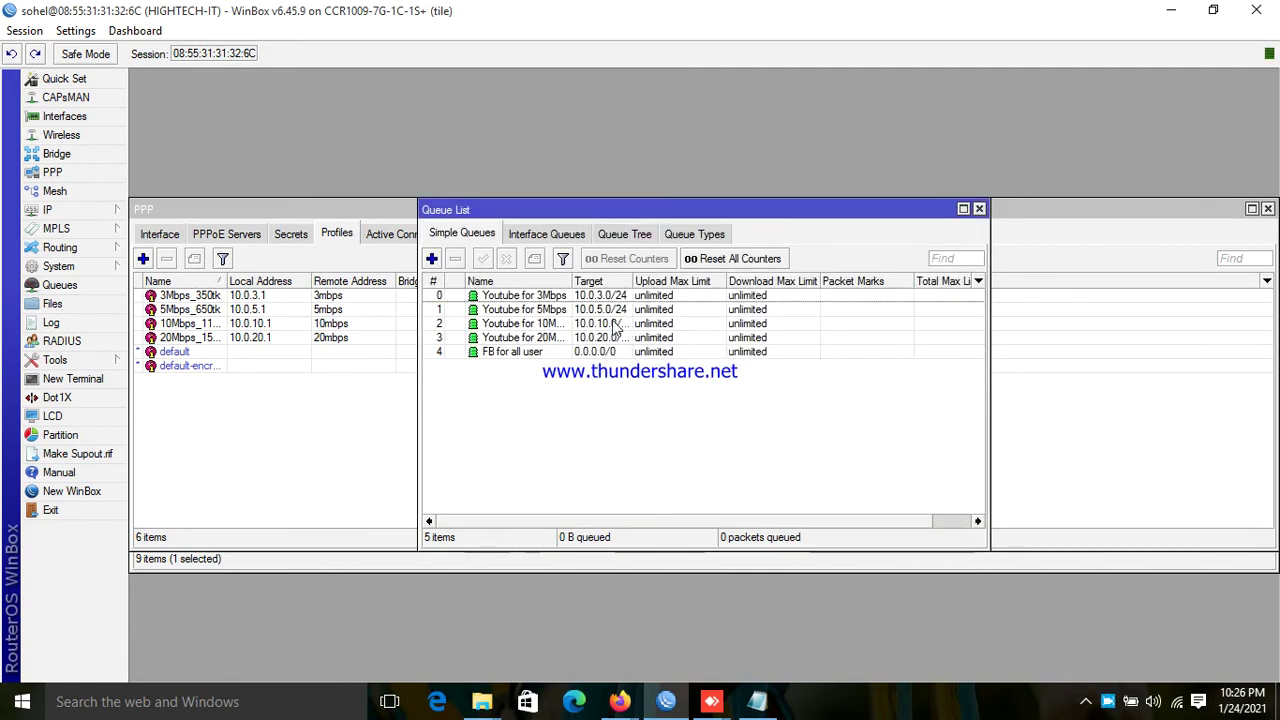
Copy the Youtube for 3Mbps queue and name the copy 'Internet for 3Mbps'.
double_click(518, 298)
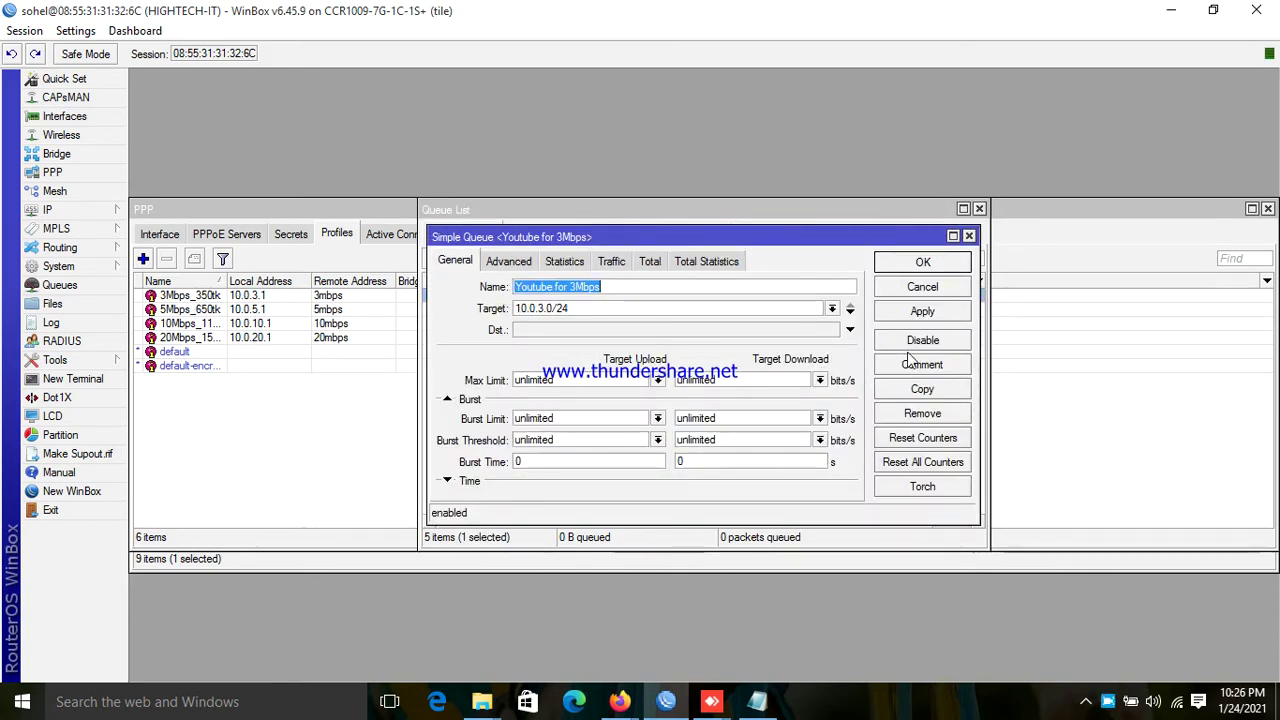
left_click(922, 389)
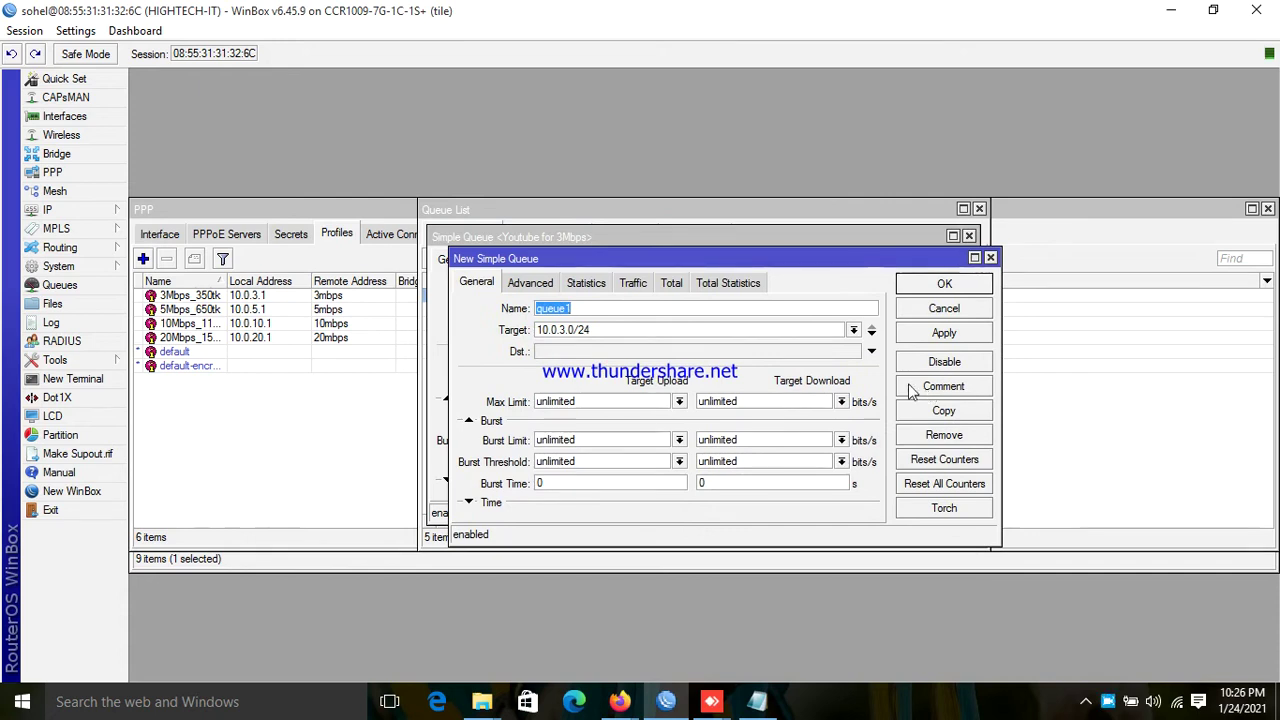
key("BackSpace")
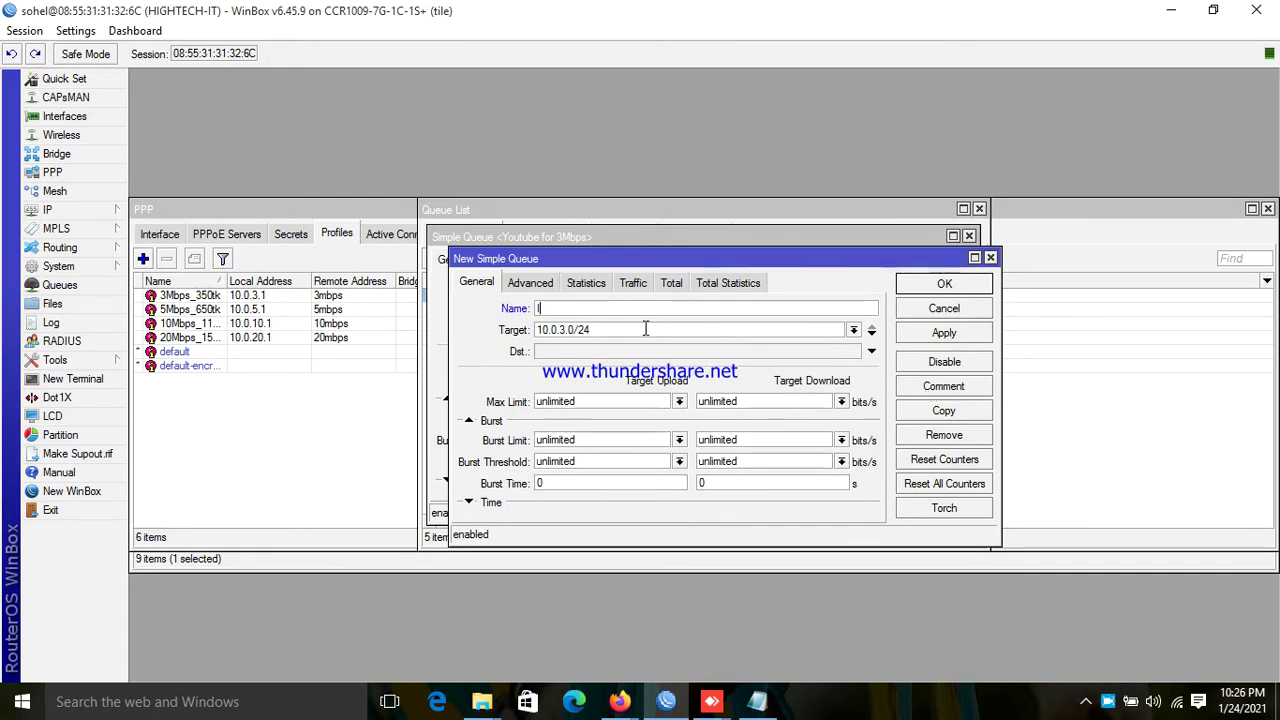
type("Internet for 3Mps")
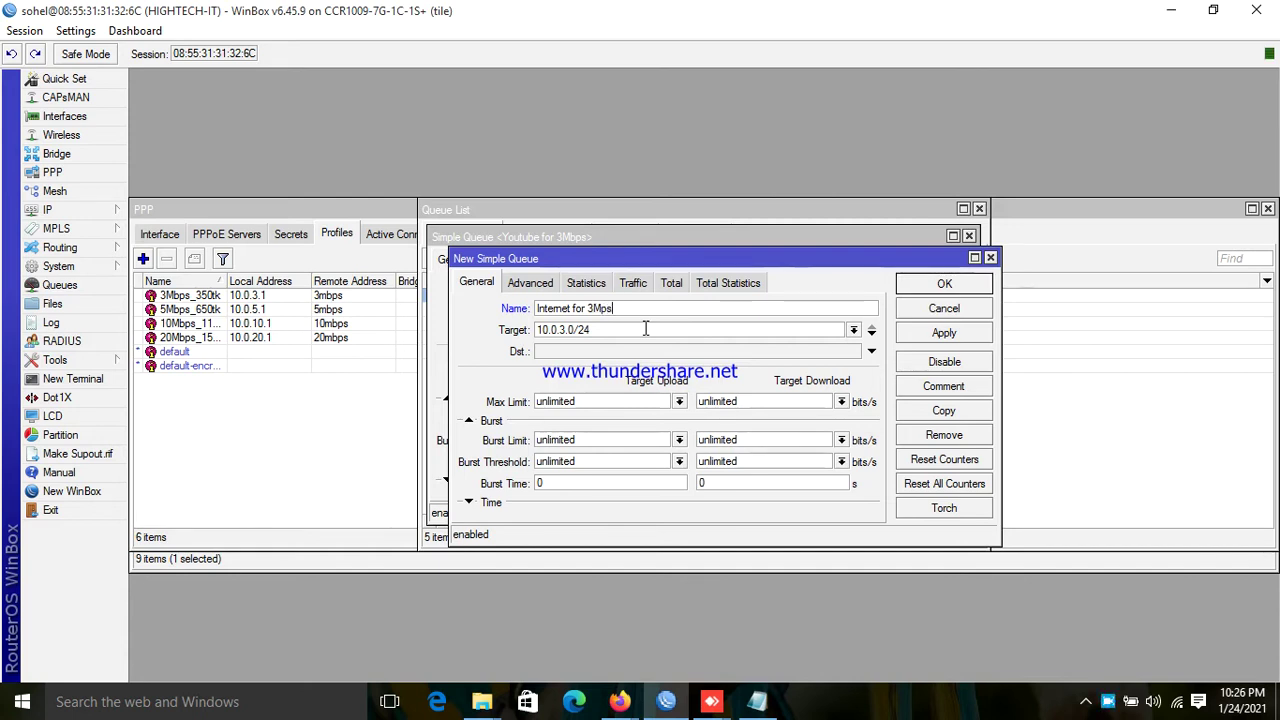
key("BackSpace")
Set the copy's max limit to 100M and both queue types to 3Mbps_internet.
key("BackSpace")
type("bps")
left_click(649, 401)
key("BackSpace")
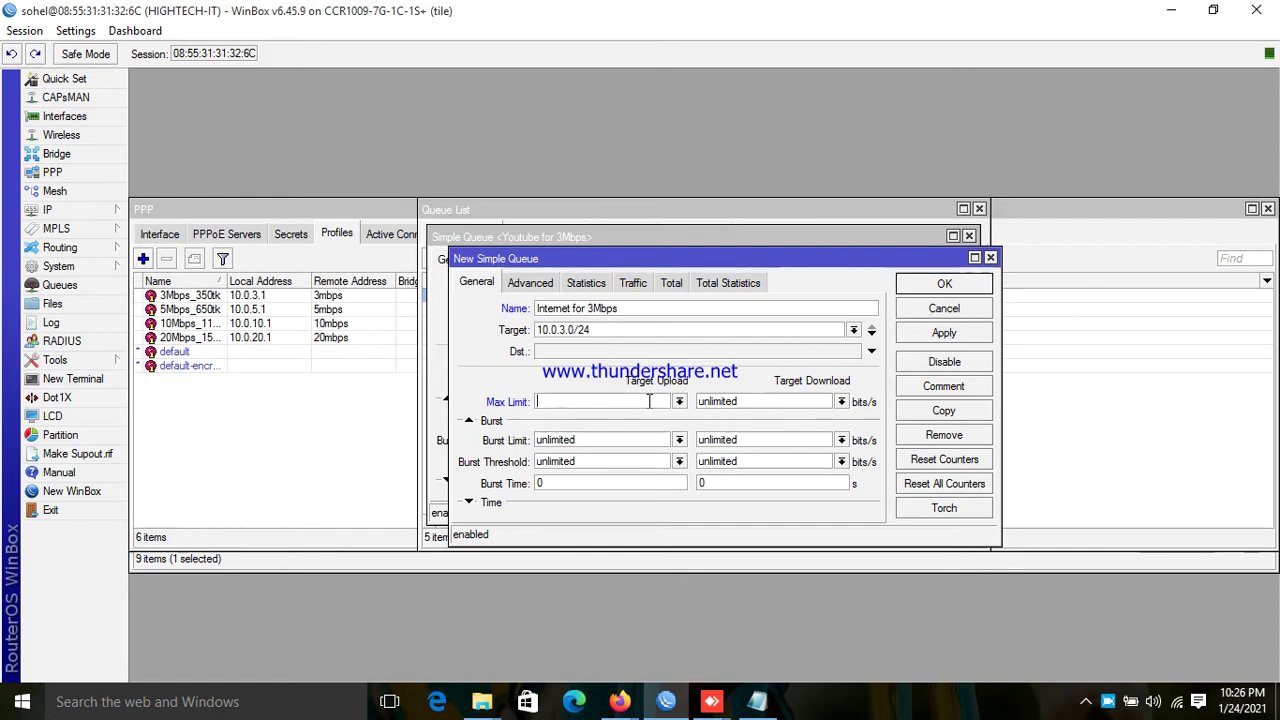
type("100")
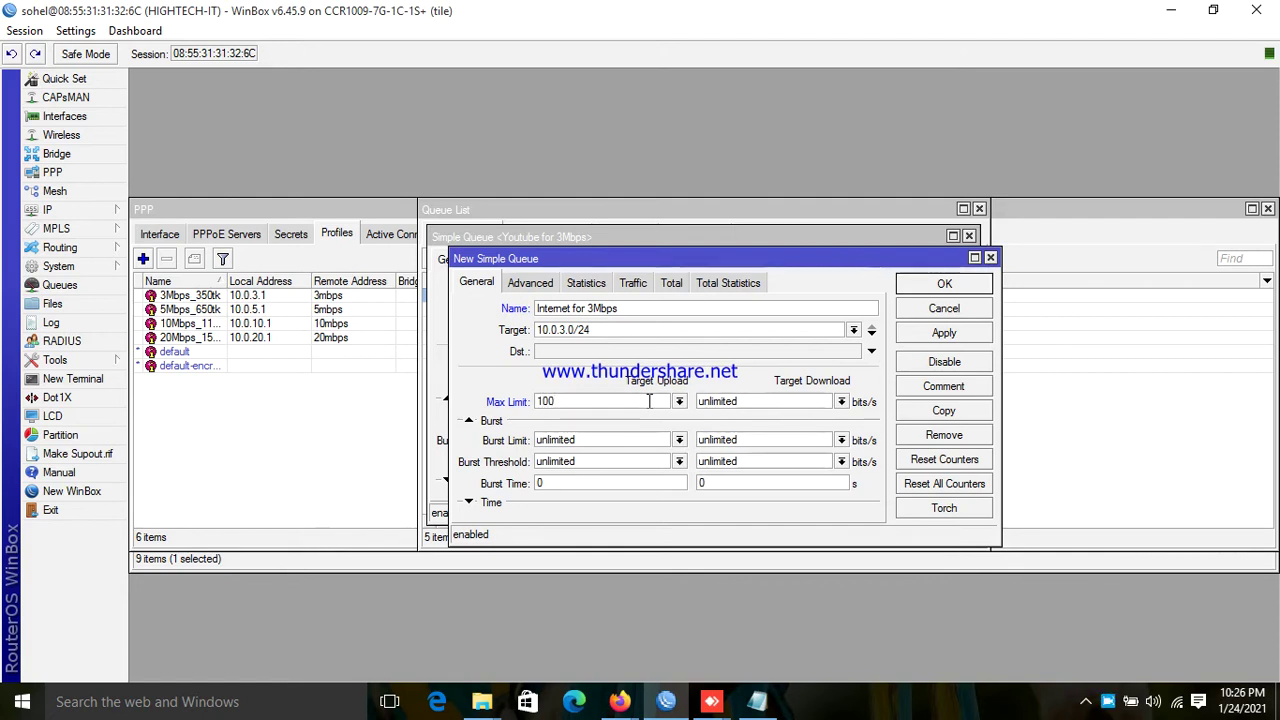
type("M")
left_click_drag(760, 401, 615, 405)
type("100M")
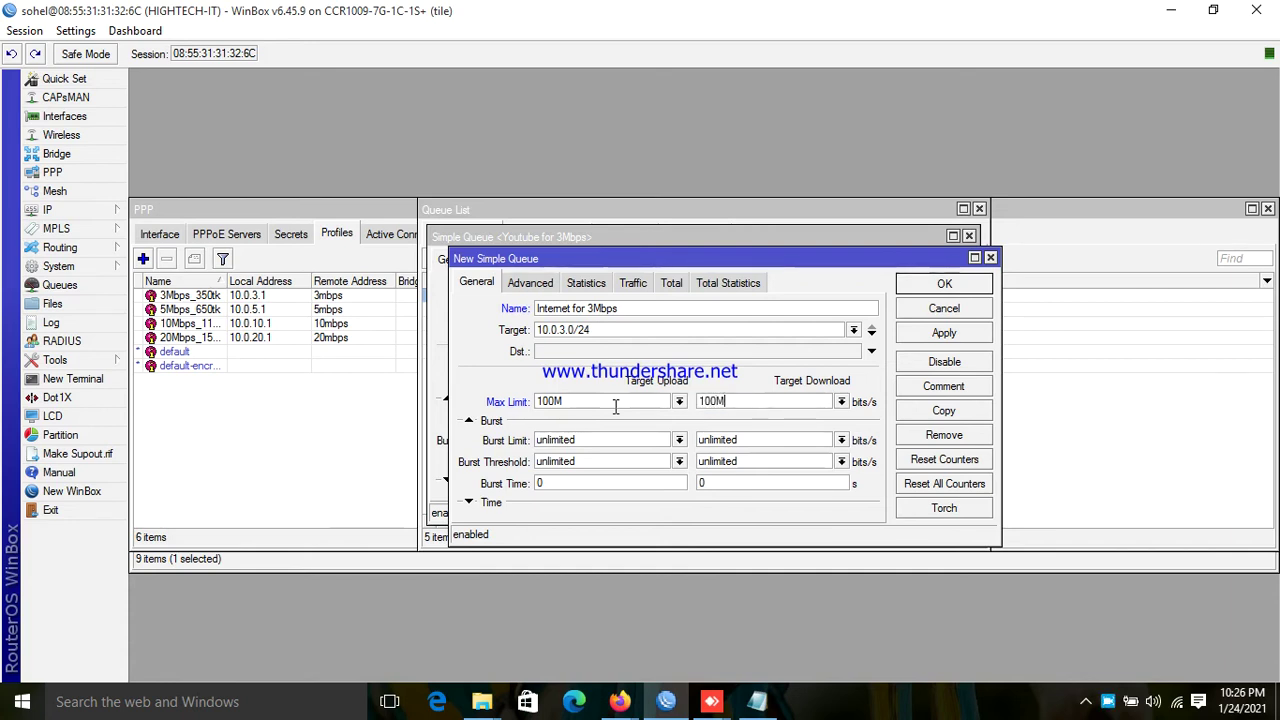
left_click(522, 282)
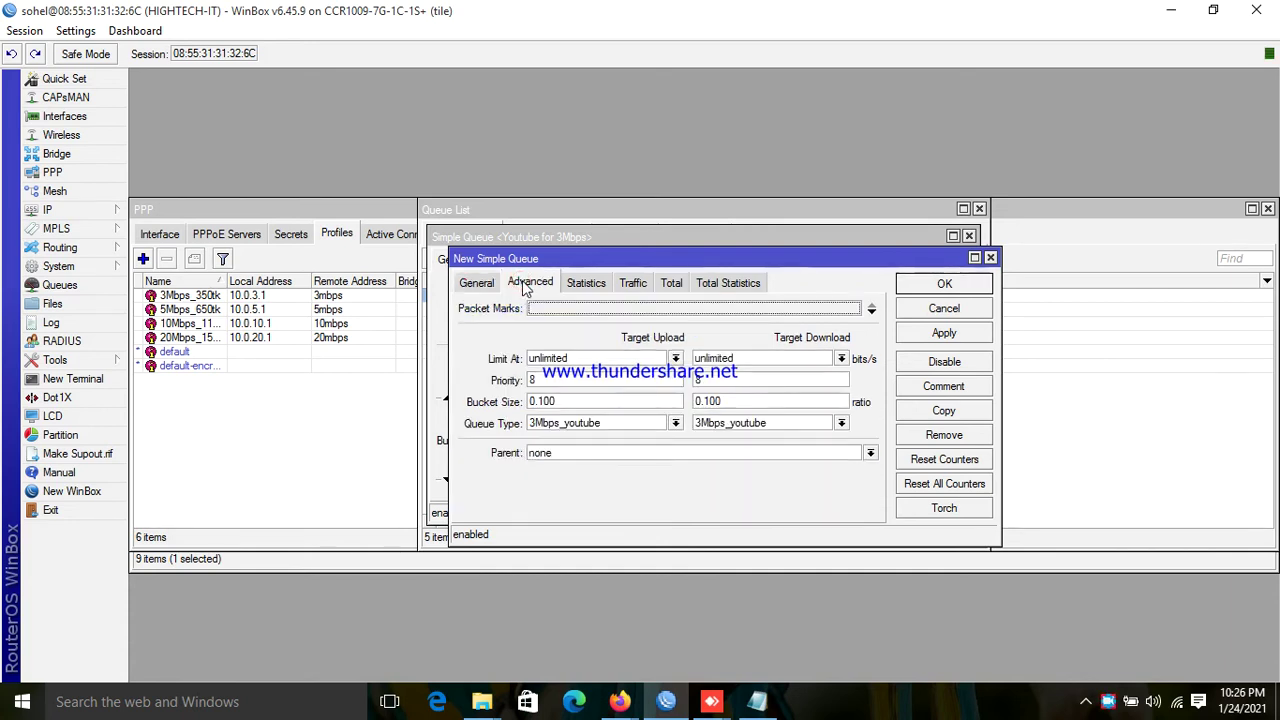
left_click(676, 423)
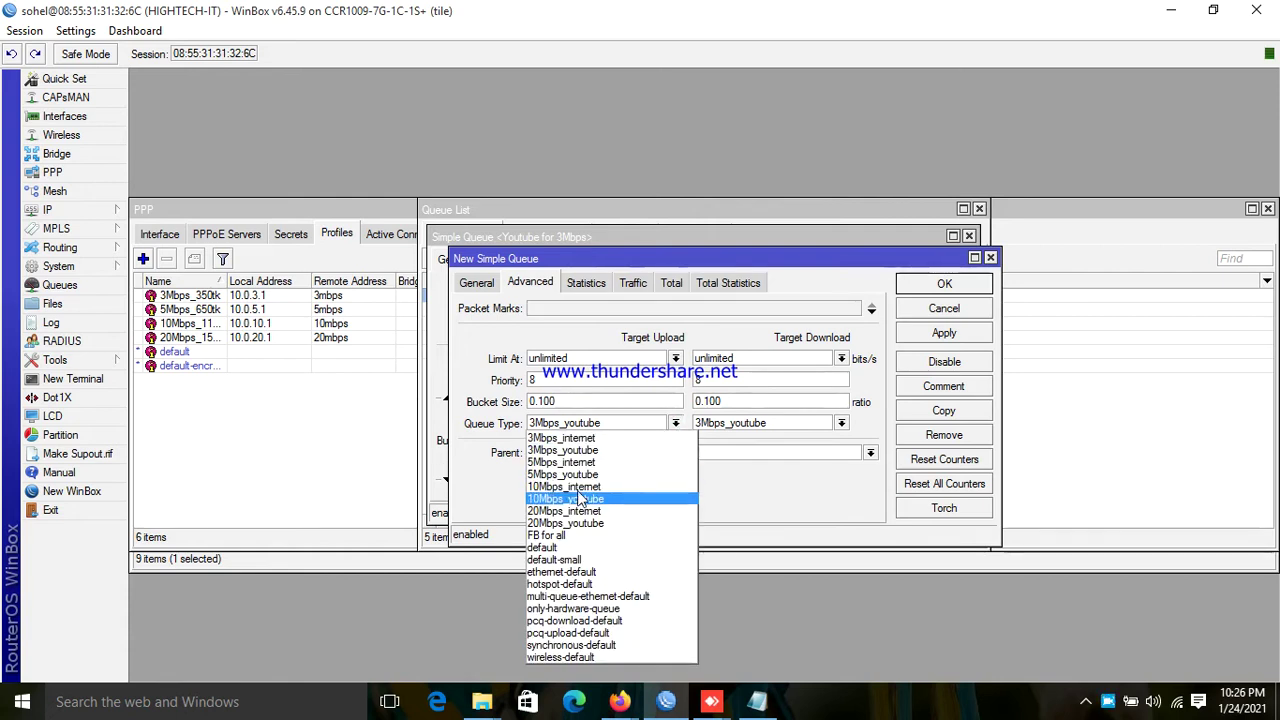
left_click(567, 440)
left_click(841, 423)
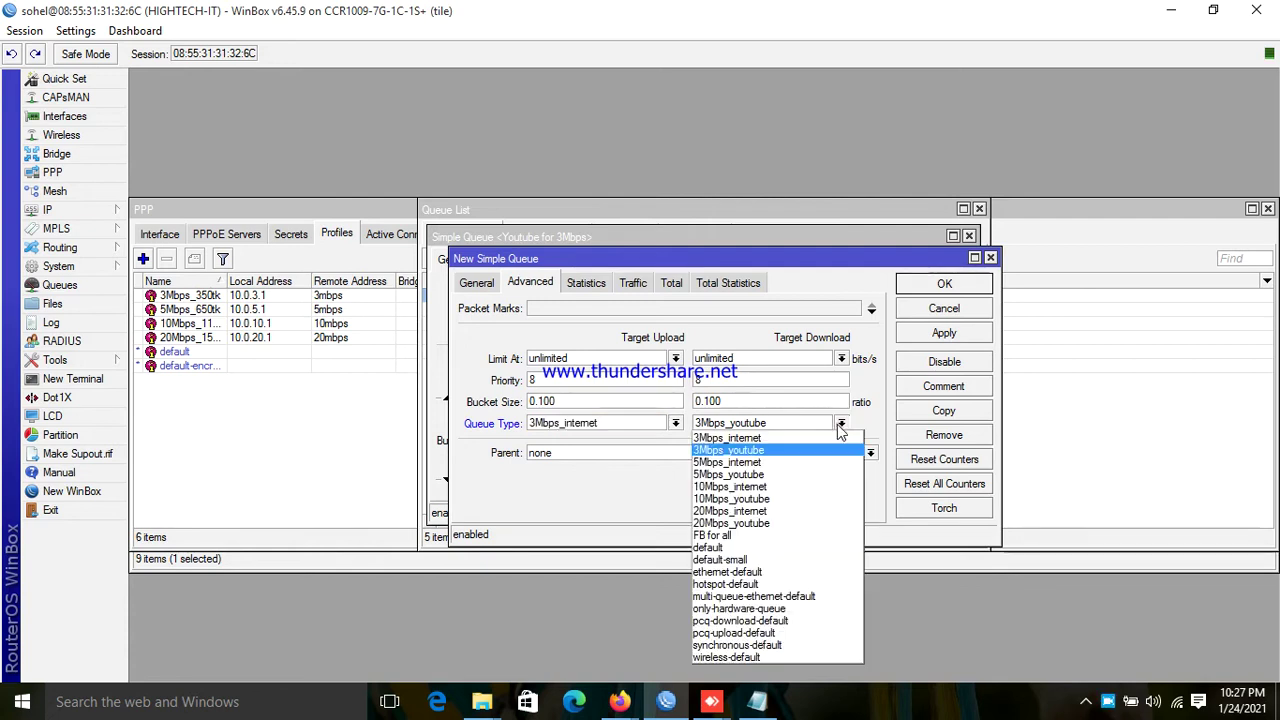
left_click(728, 438)
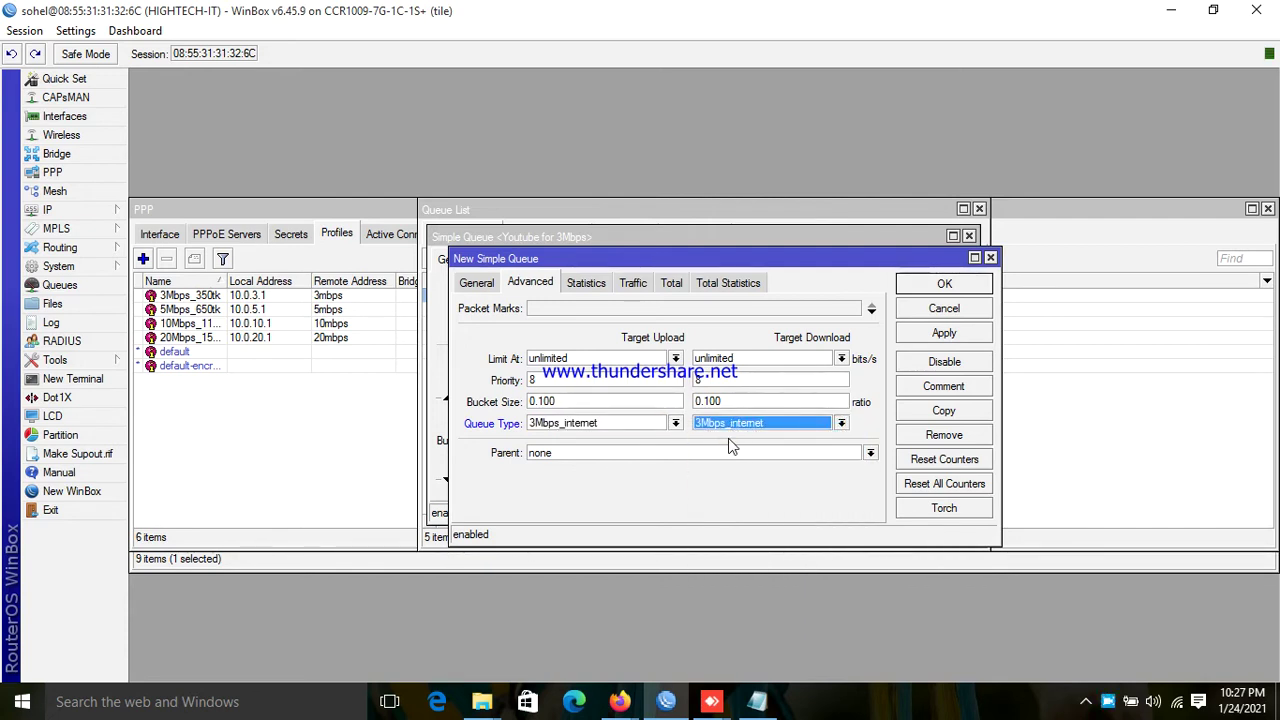
Save Internet for 3Mbps and move it to the bottom of the simple queue list.
left_click(944, 334)
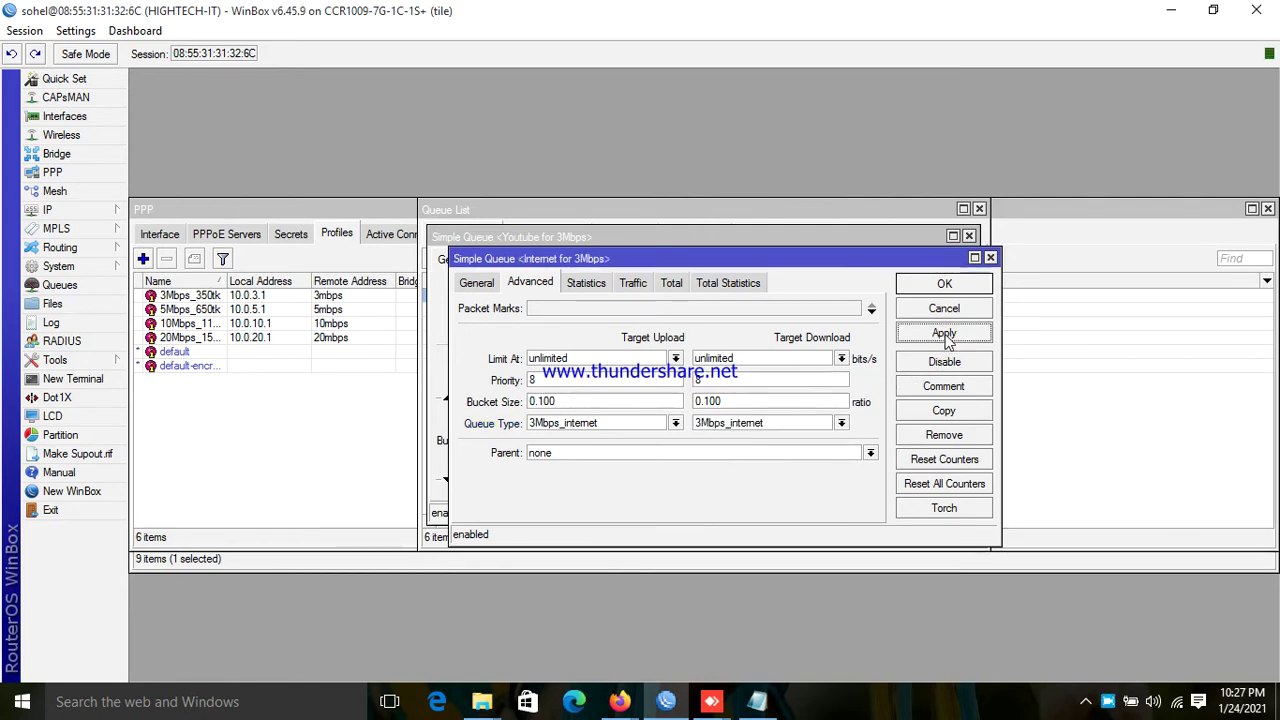
left_click(944, 288)
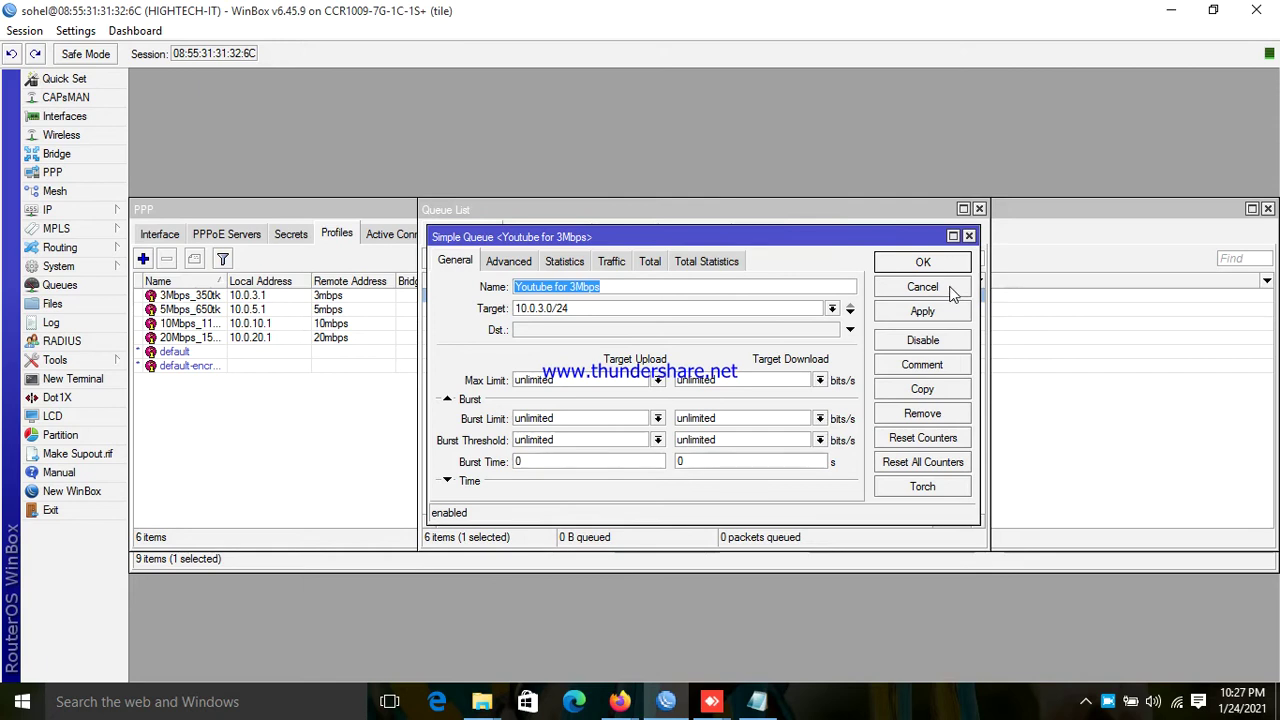
left_click(923, 262)
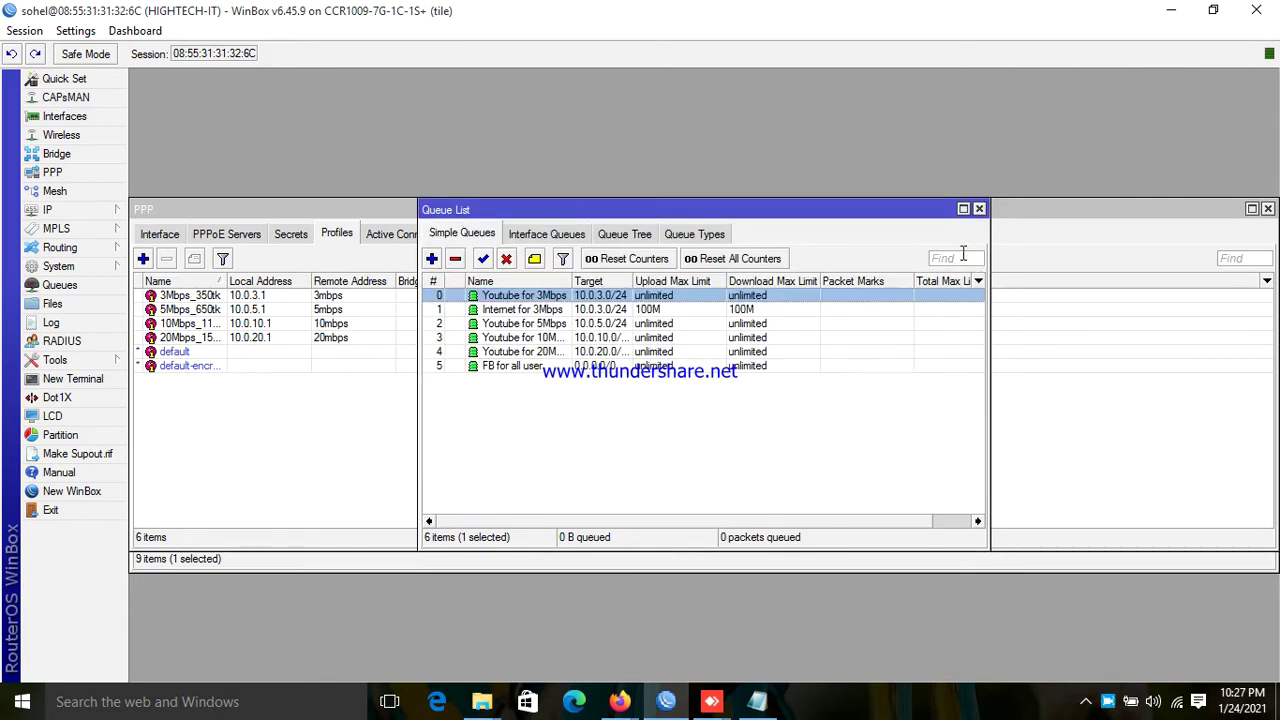
left_click_drag(572, 281, 669, 281)
left_click_drag(548, 316, 536, 437)
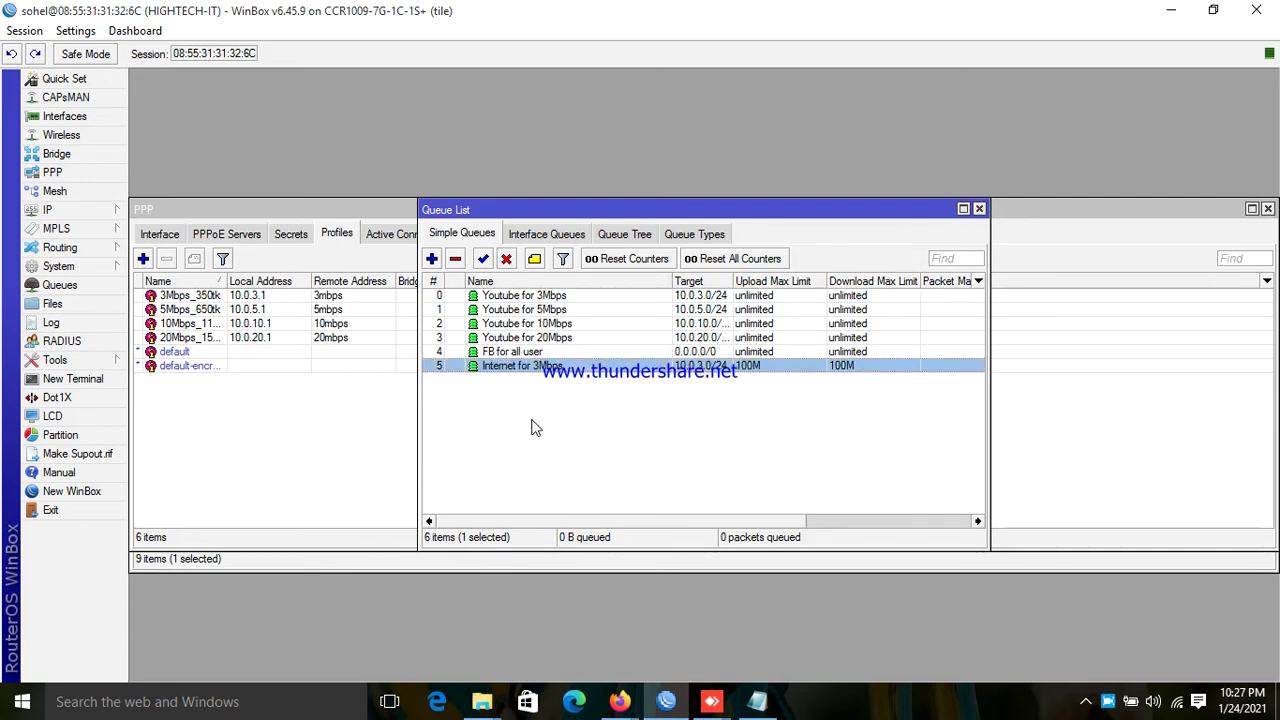
double_click(519, 315)
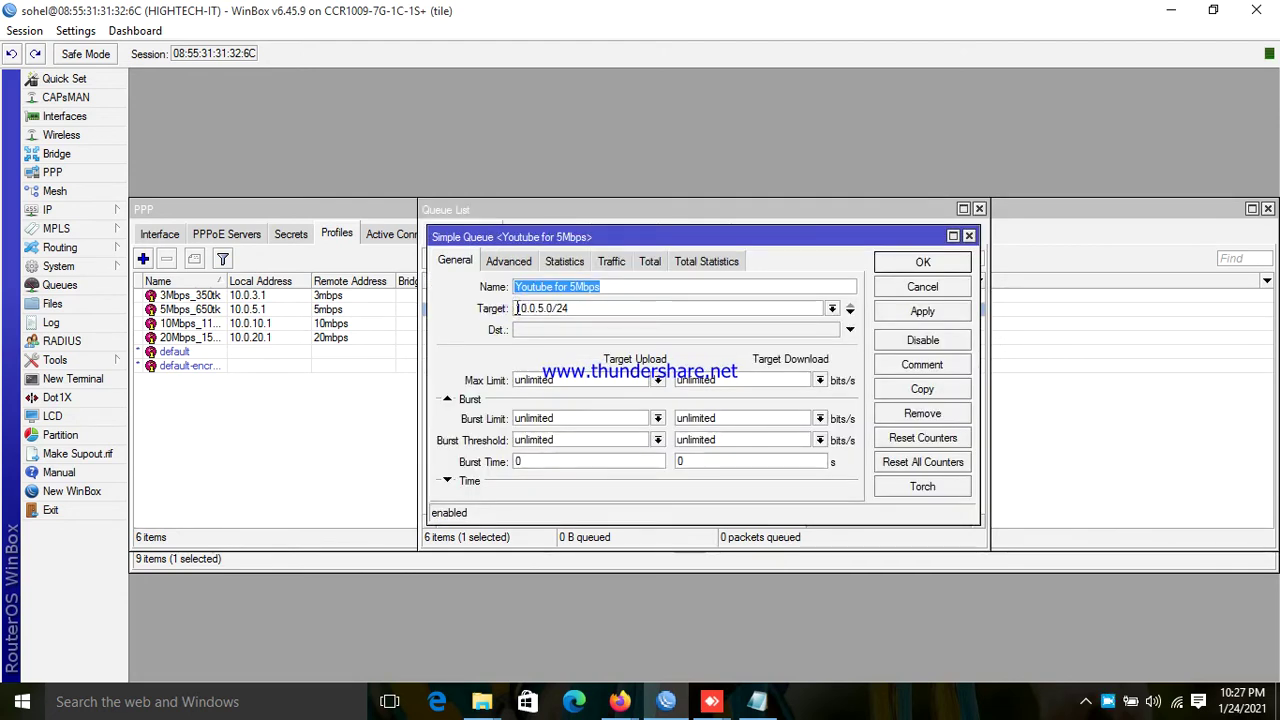
Copy the Youtube for 5Mbps queue and name the copy 'Internet for 5Mbps'.
left_click(922, 389)
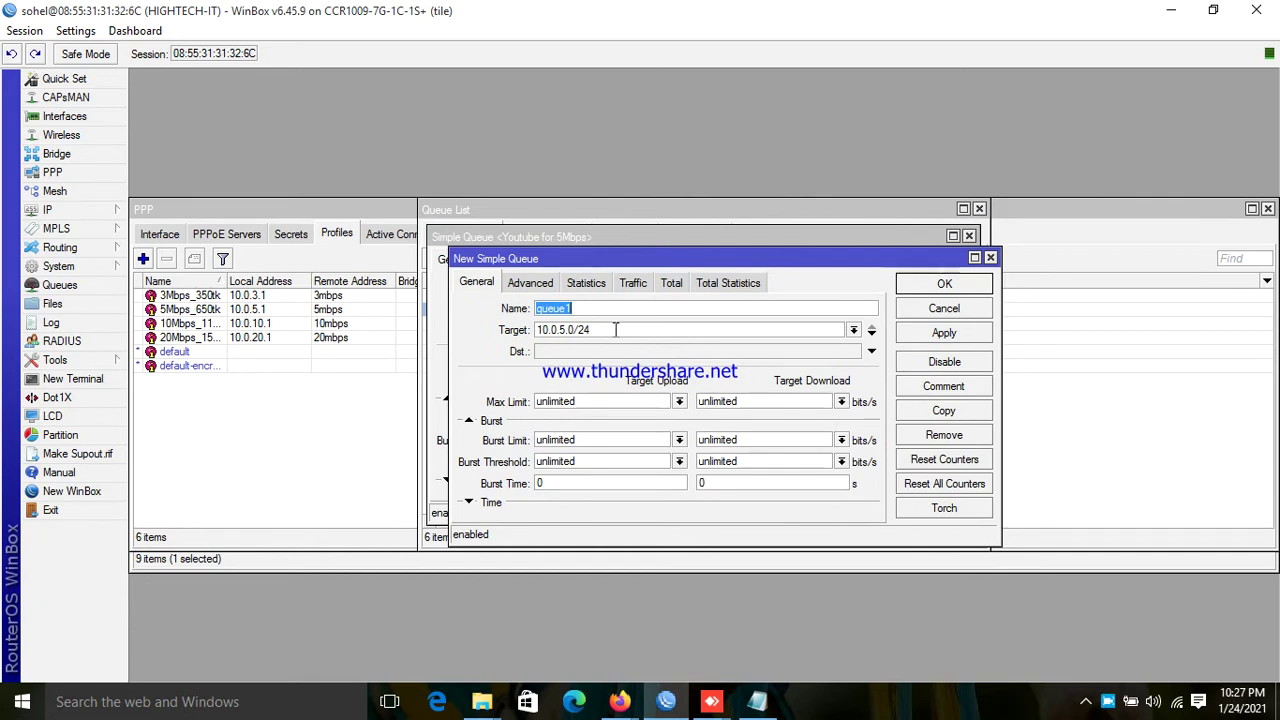
type("Intaer")
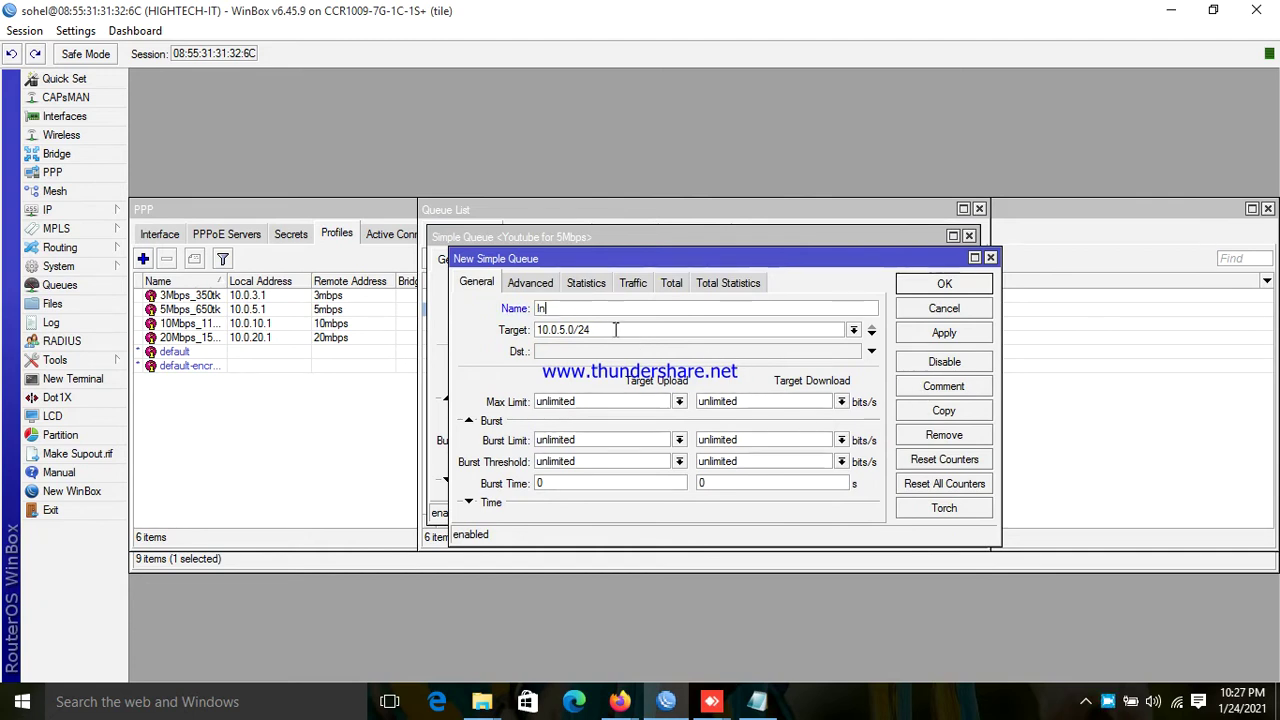
key("BackSpace")
key("BackSpace")
type("rnet for")
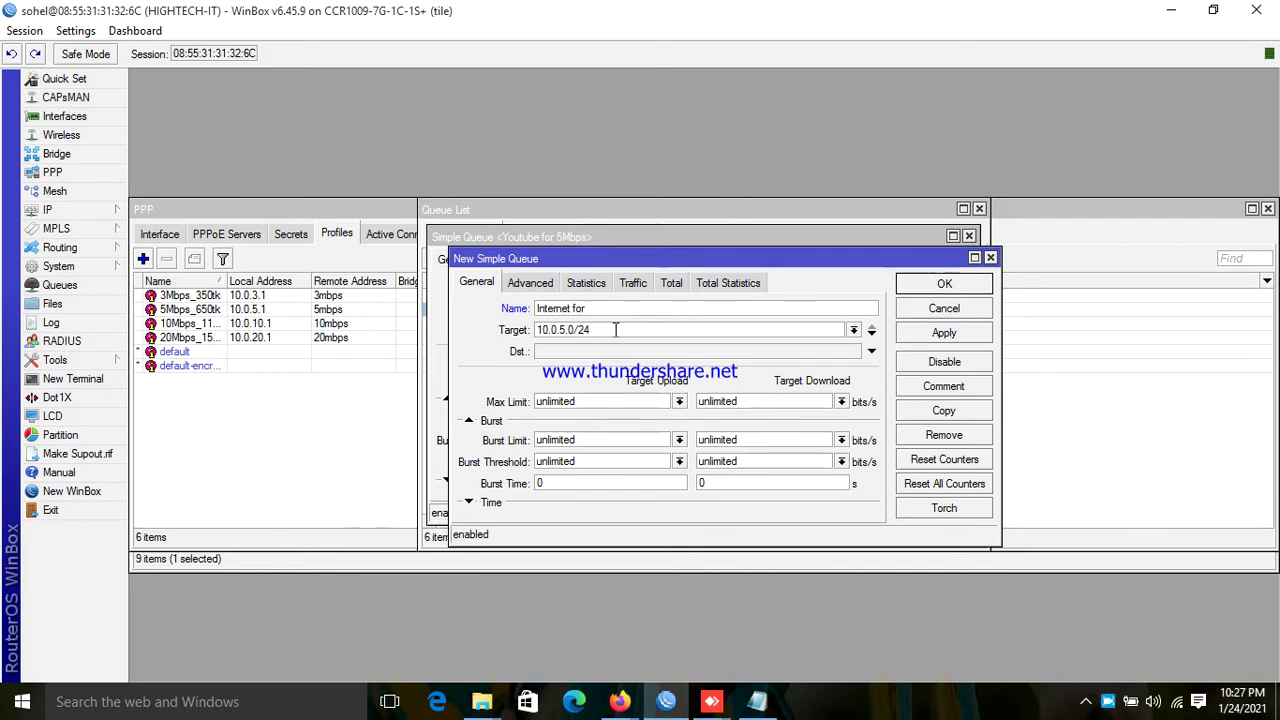
type(" 5Mbps")
key("ctrl+a")
key("ctrl+c")
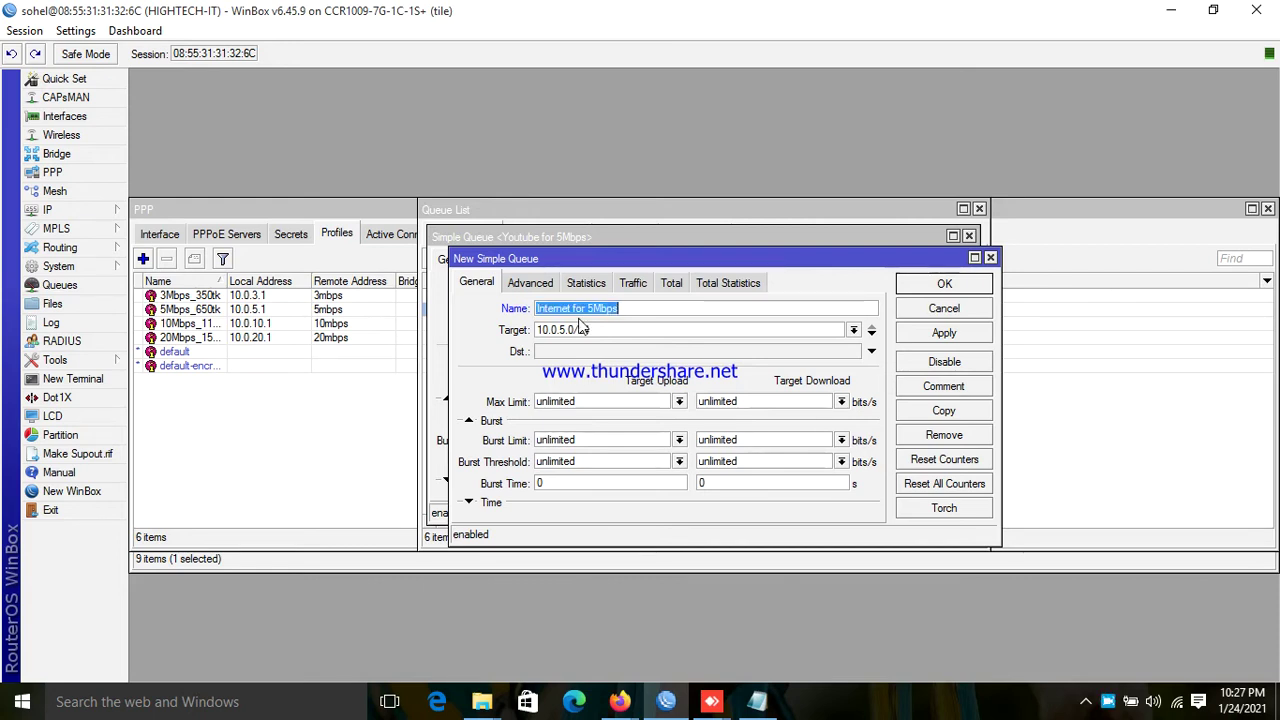
Set both upload and download queue types to 5Mbps_internet and apply.
left_click(541, 288)
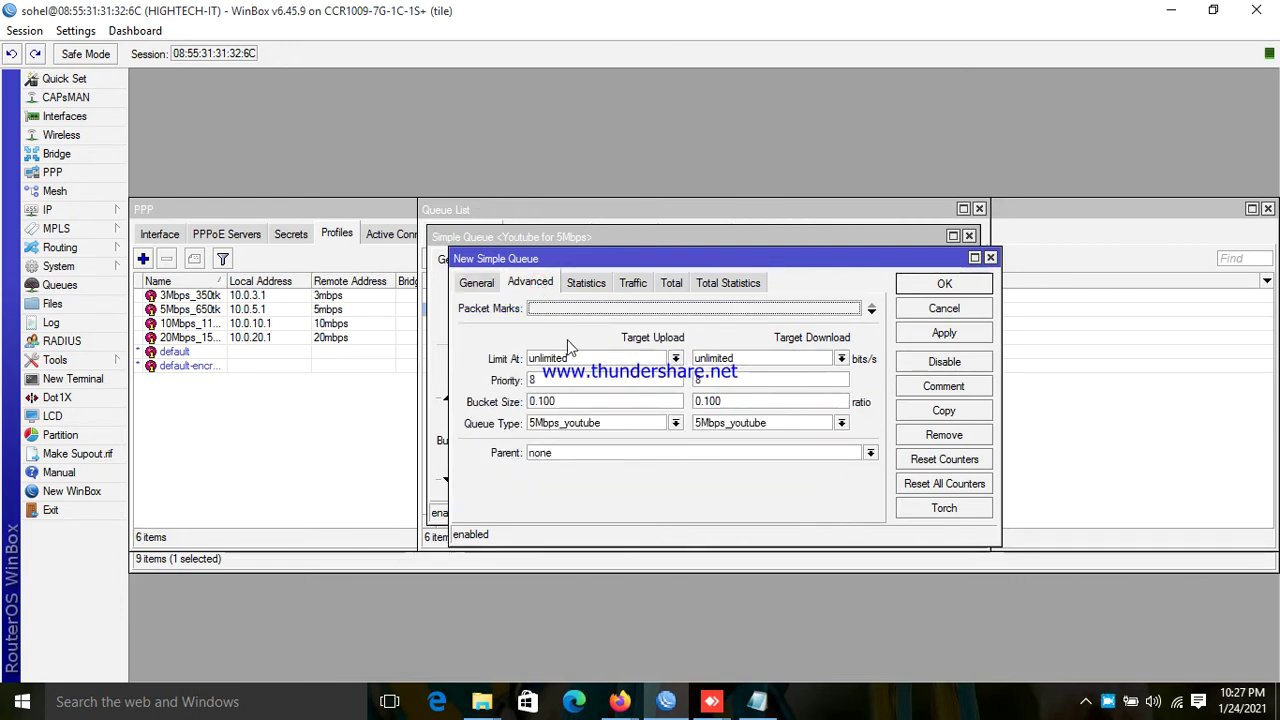
left_click(672, 426)
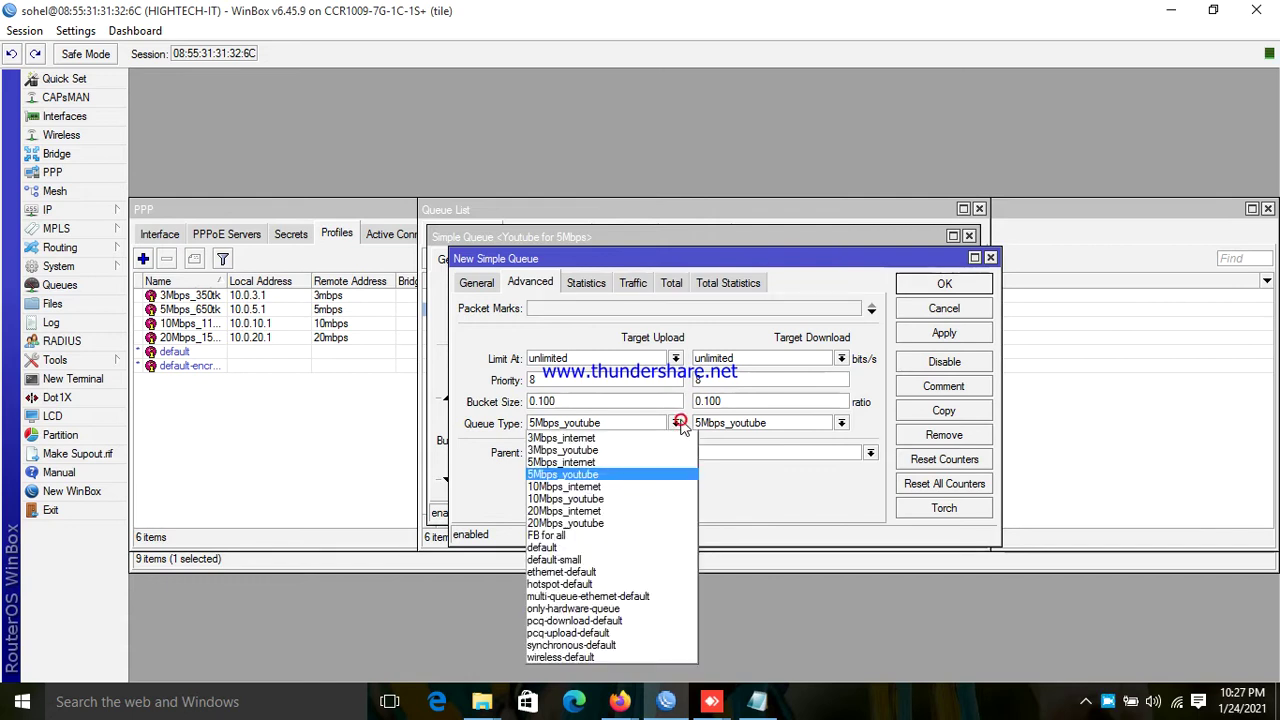
left_click(576, 462)
left_click(841, 423)
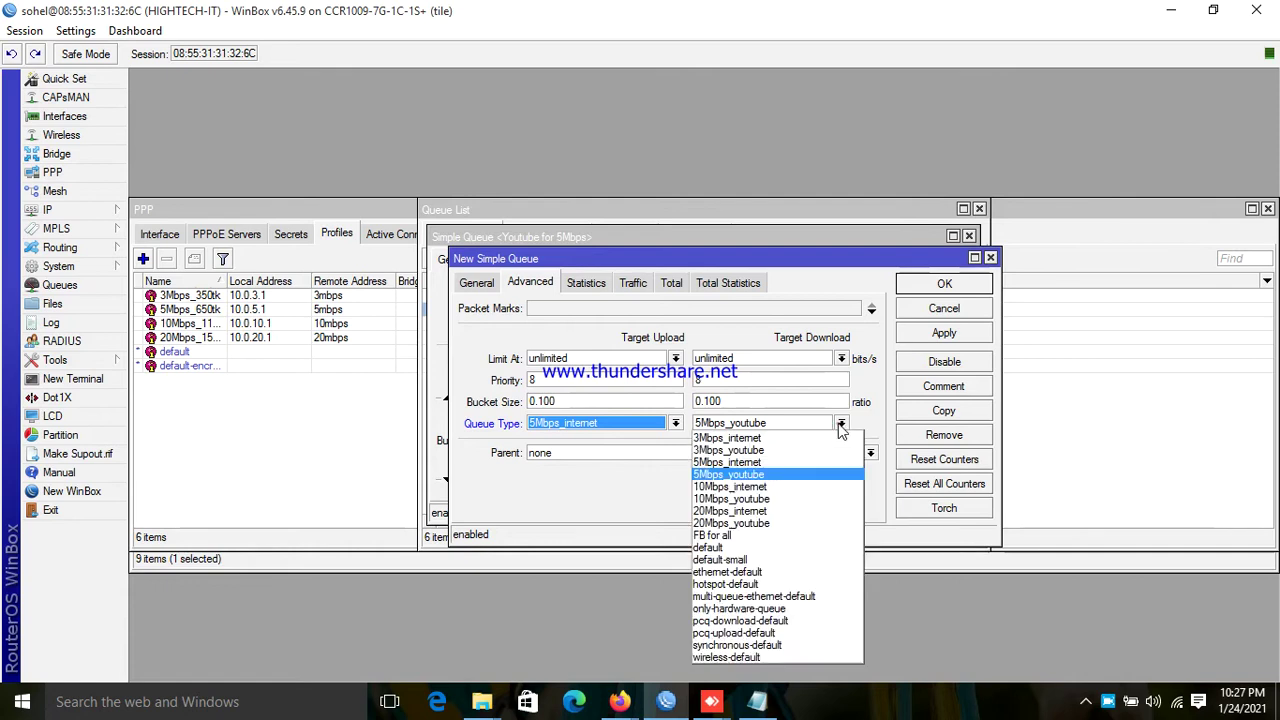
left_click(750, 463)
left_click(946, 335)
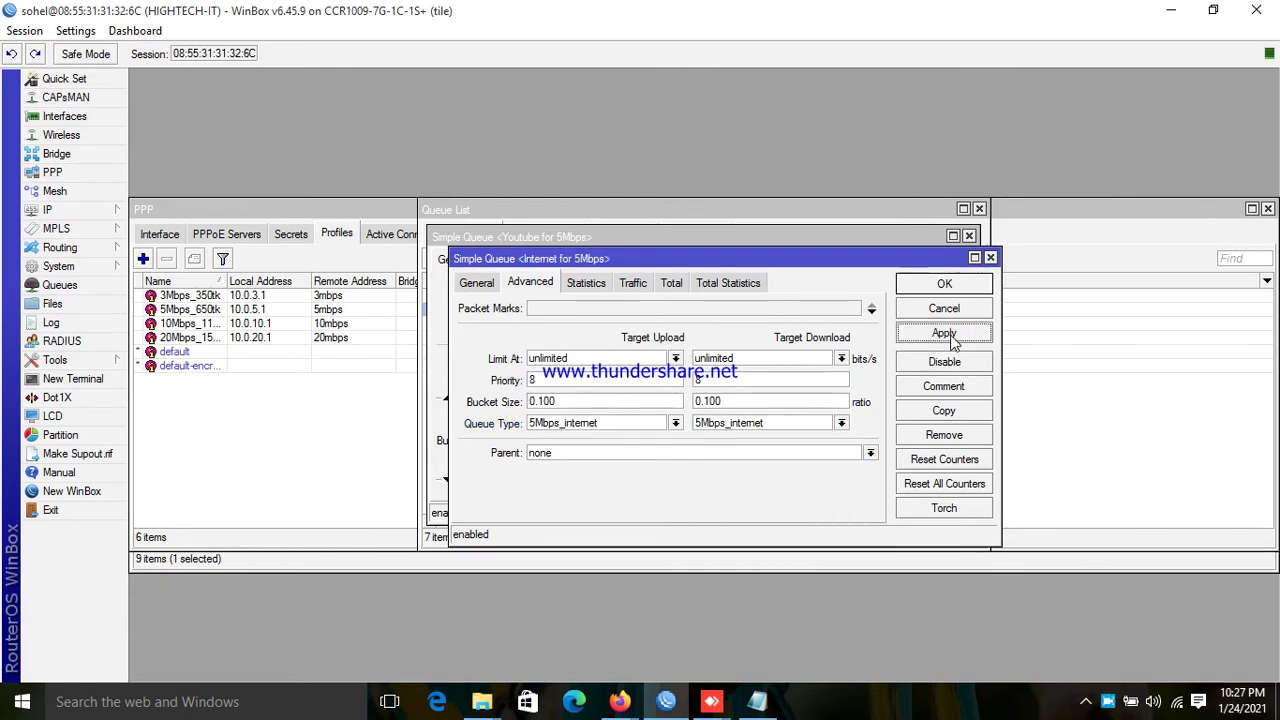
Set max limits to 100M upload and 100M download, then save and close both dialogs.
left_click(469, 284)
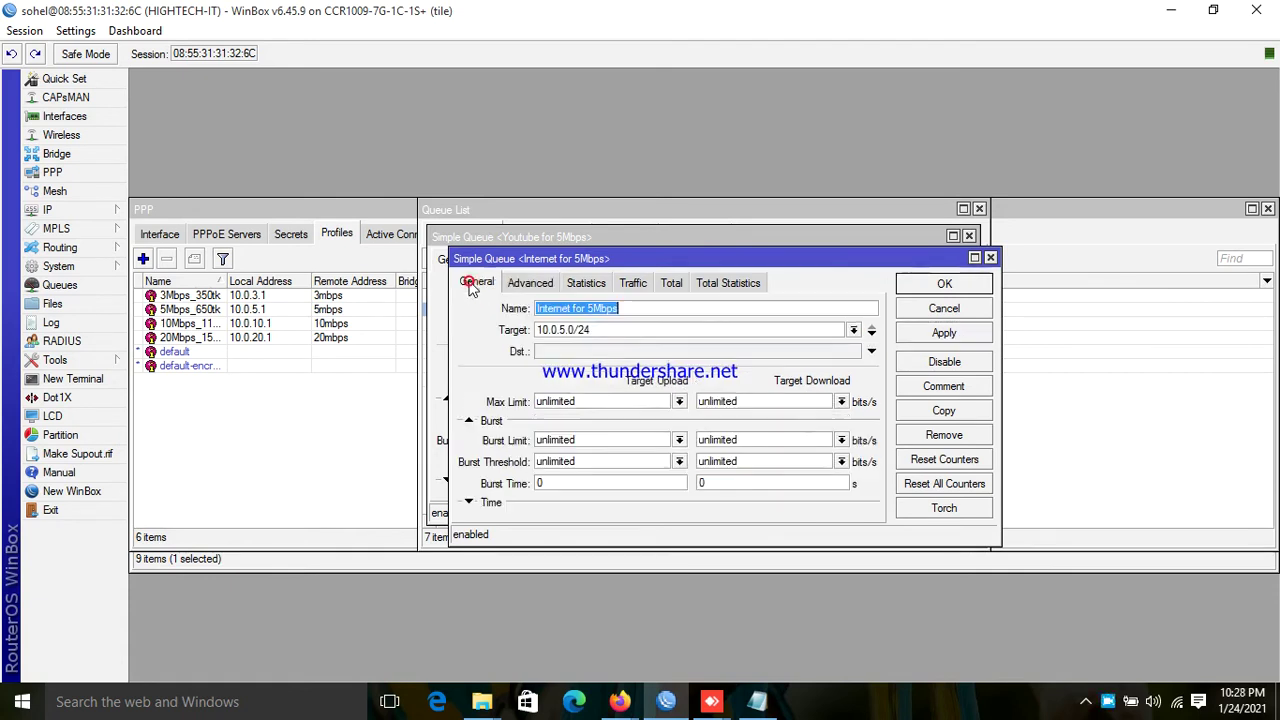
double_click(604, 401)
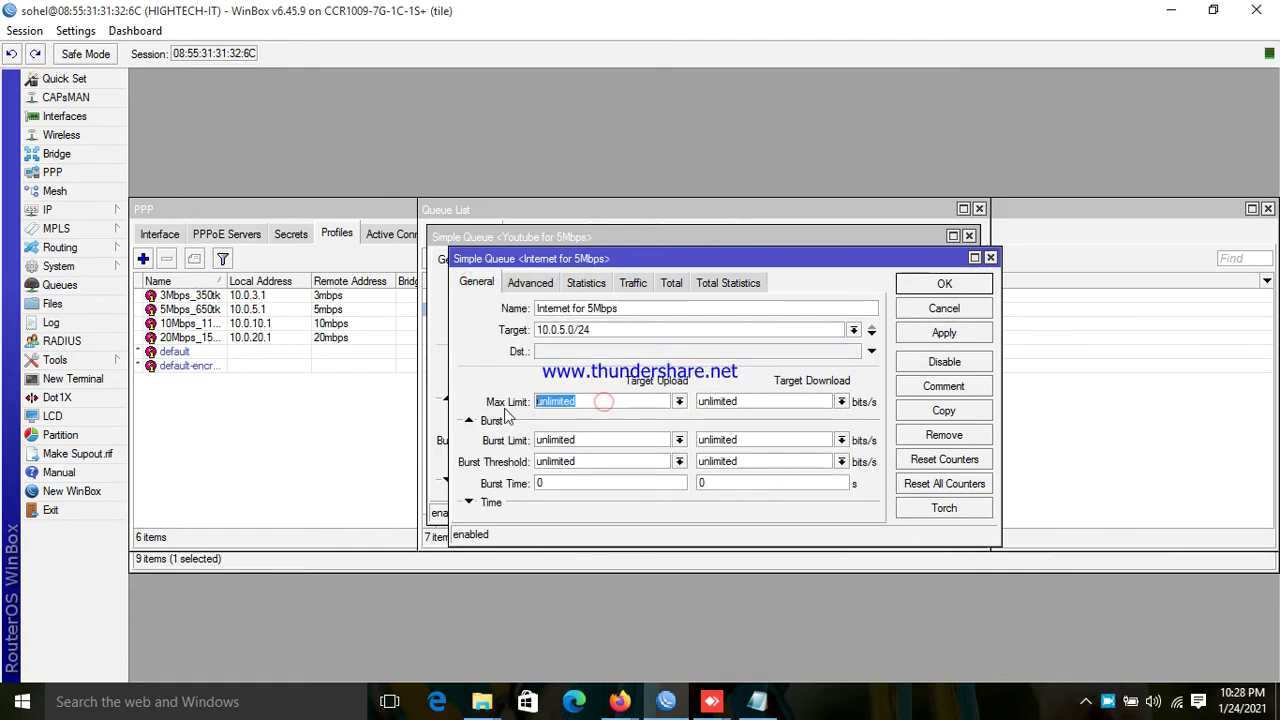
type("100M")
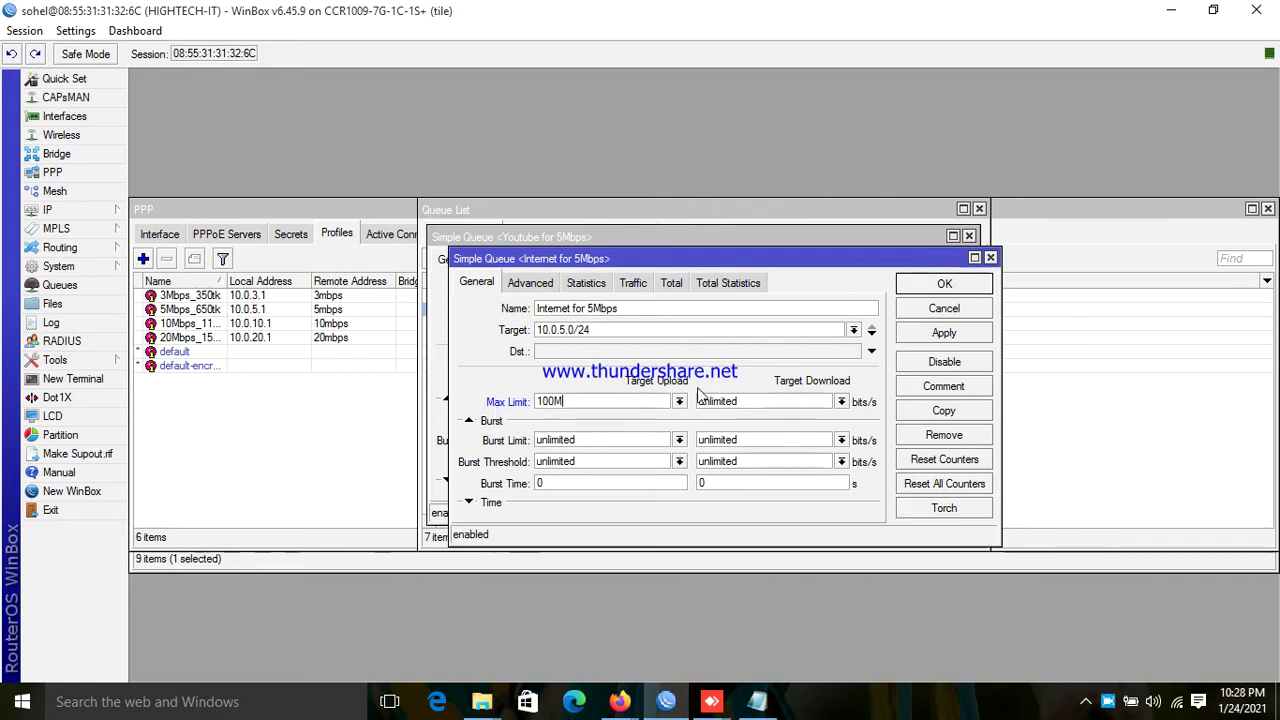
left_click_drag(748, 401, 696, 402)
type("100M")
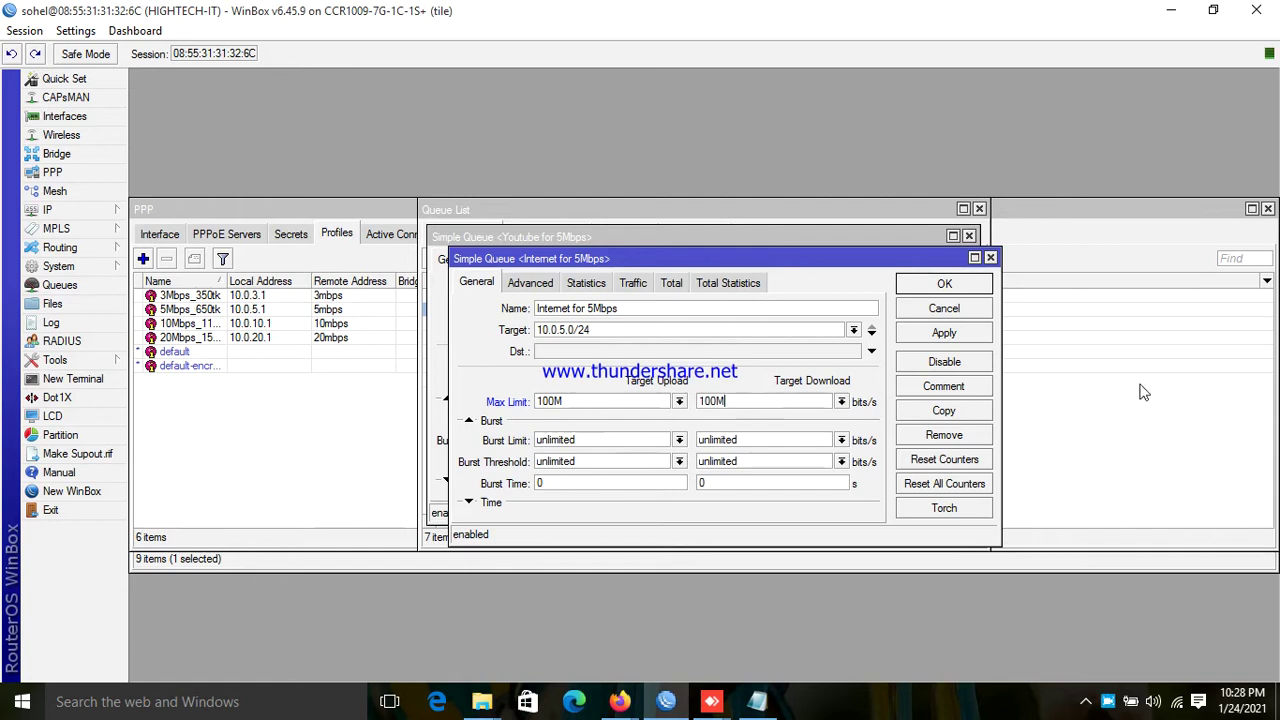
left_click(938, 336)
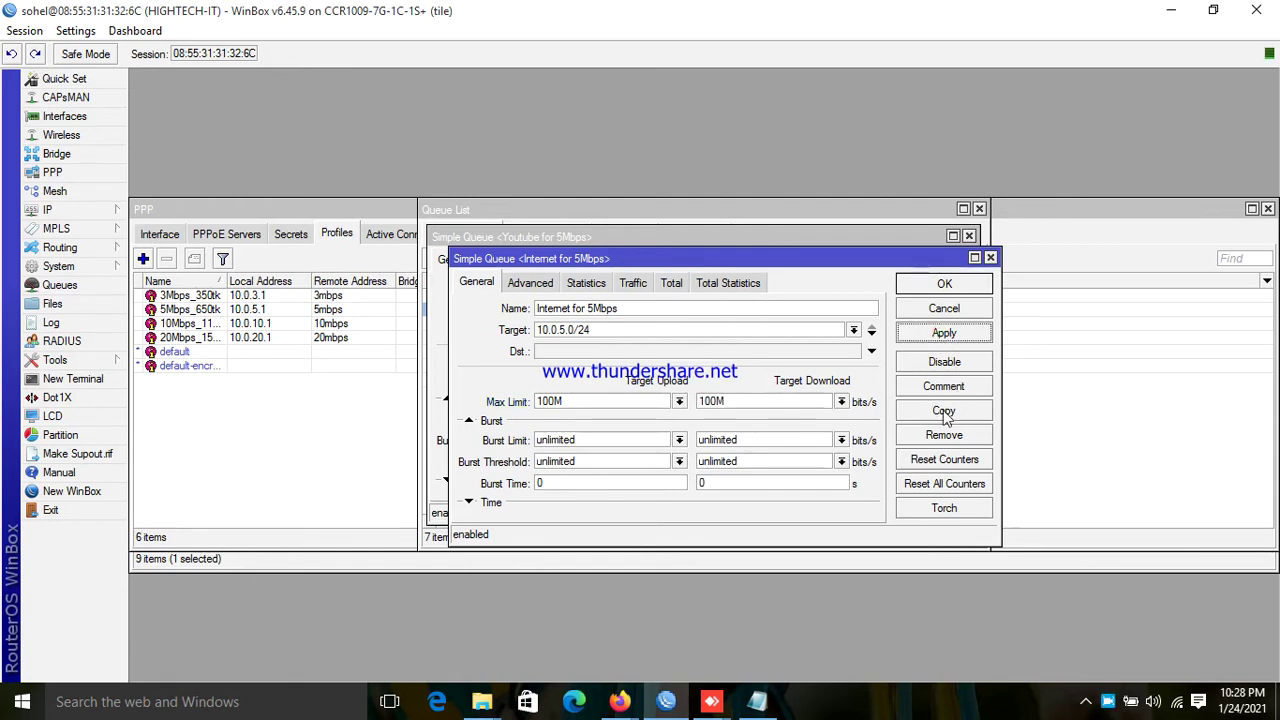
left_click(942, 285)
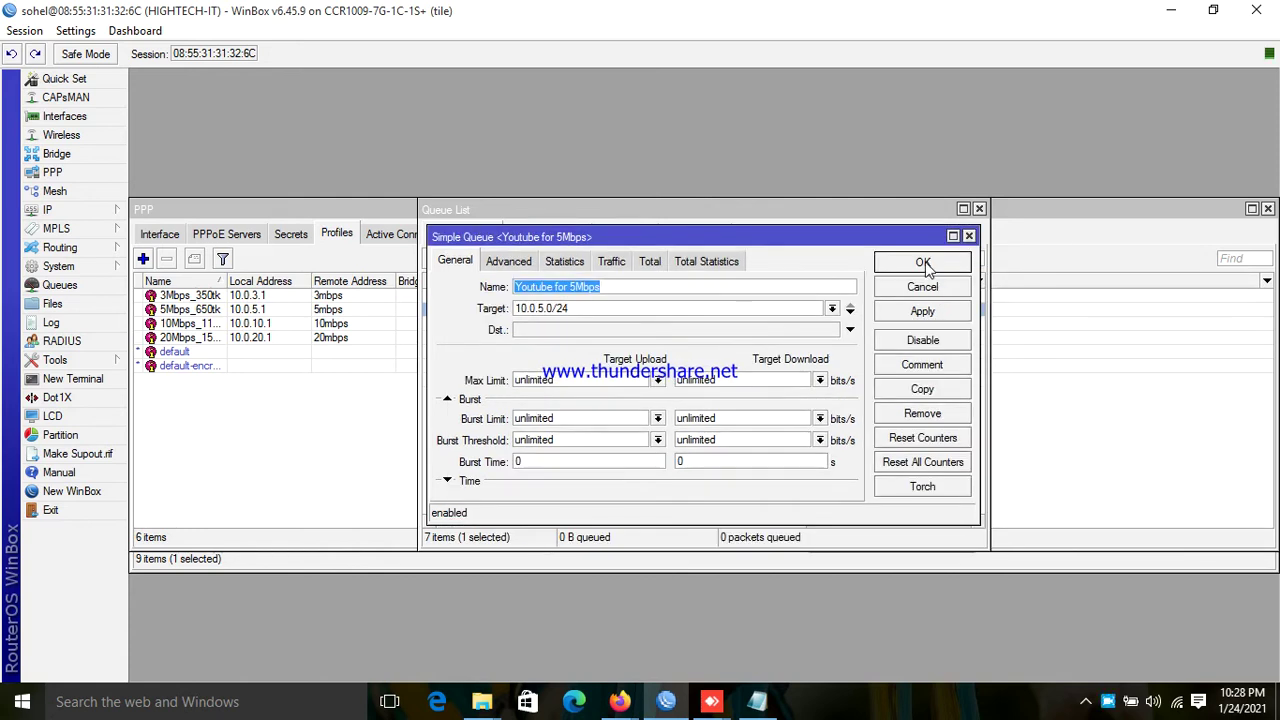
left_click(928, 265)
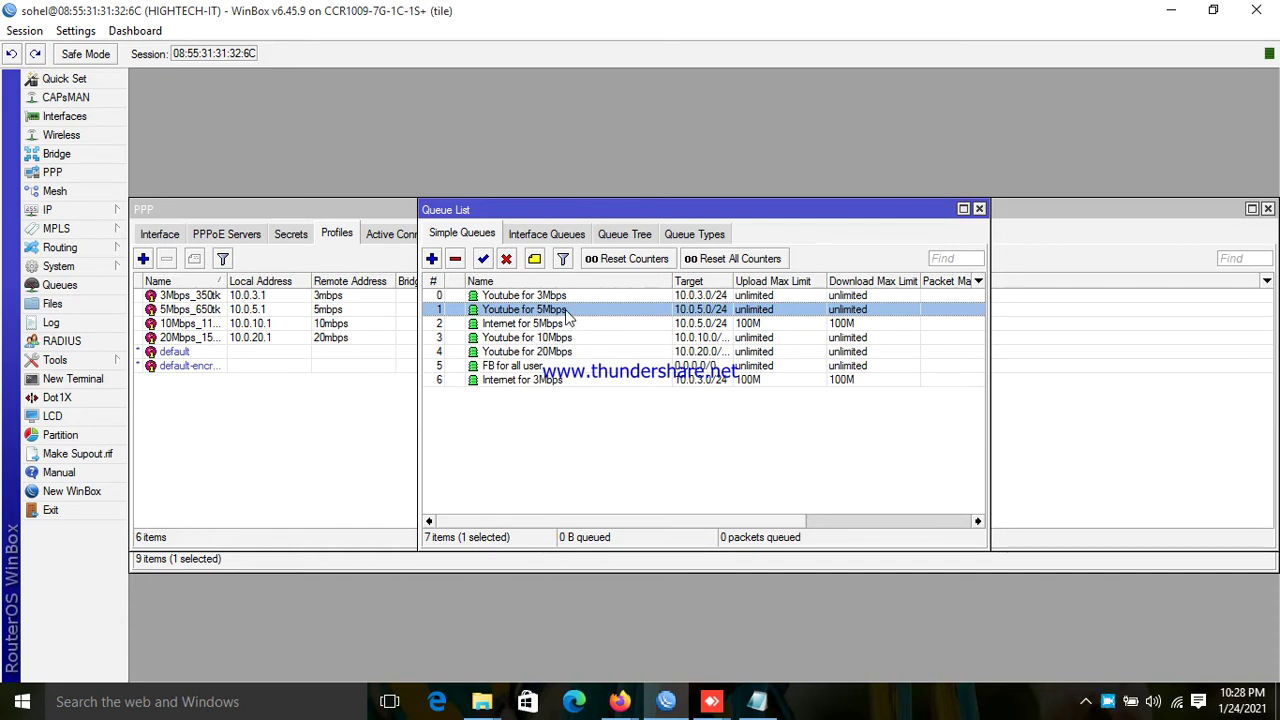
Move Internet for 5Mbps to the list bottom, then open Youtube for 10Mbps and paste the copied name.
left_click(558, 324)
left_click_drag(558, 324, 553, 408)
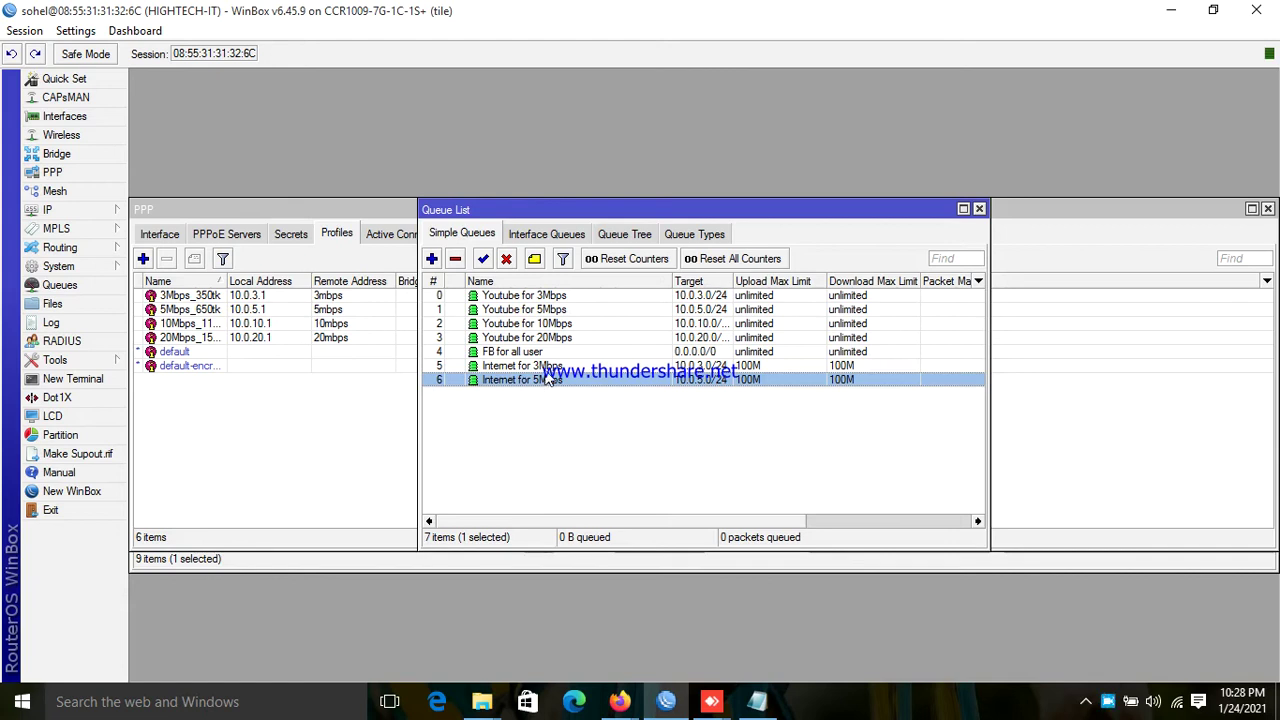
double_click(545, 324)
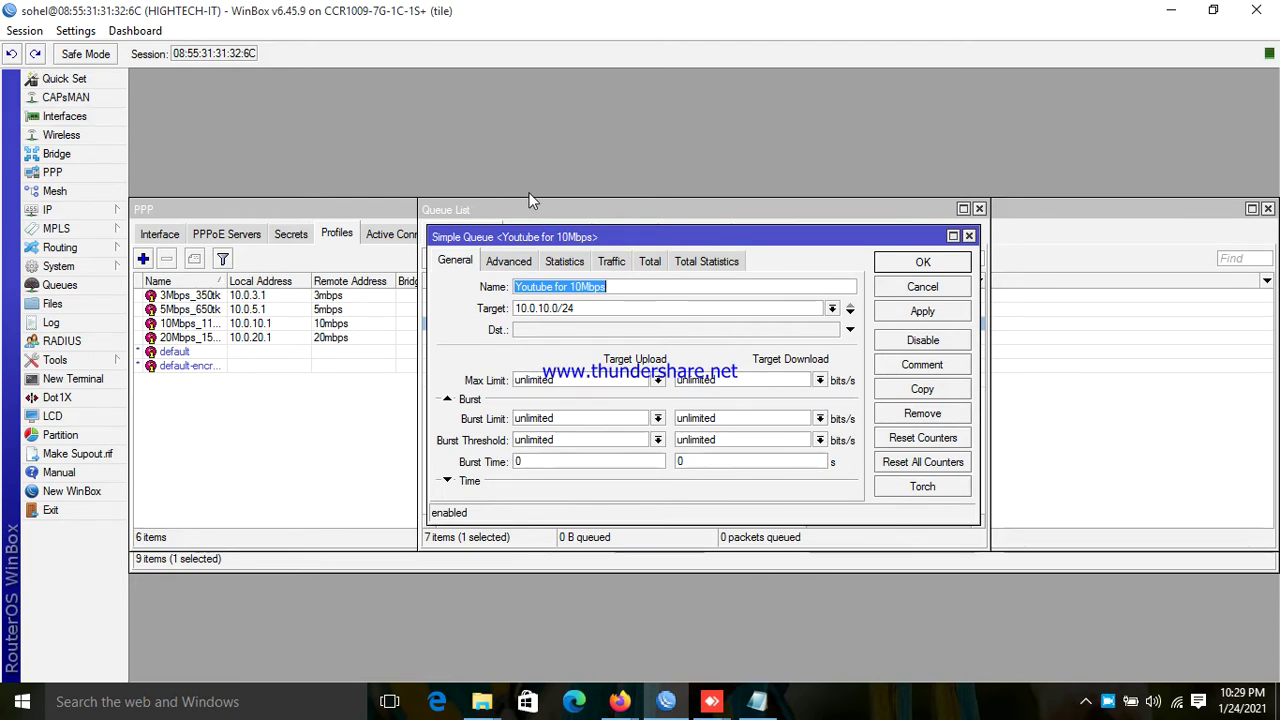
key("ctrl+v")
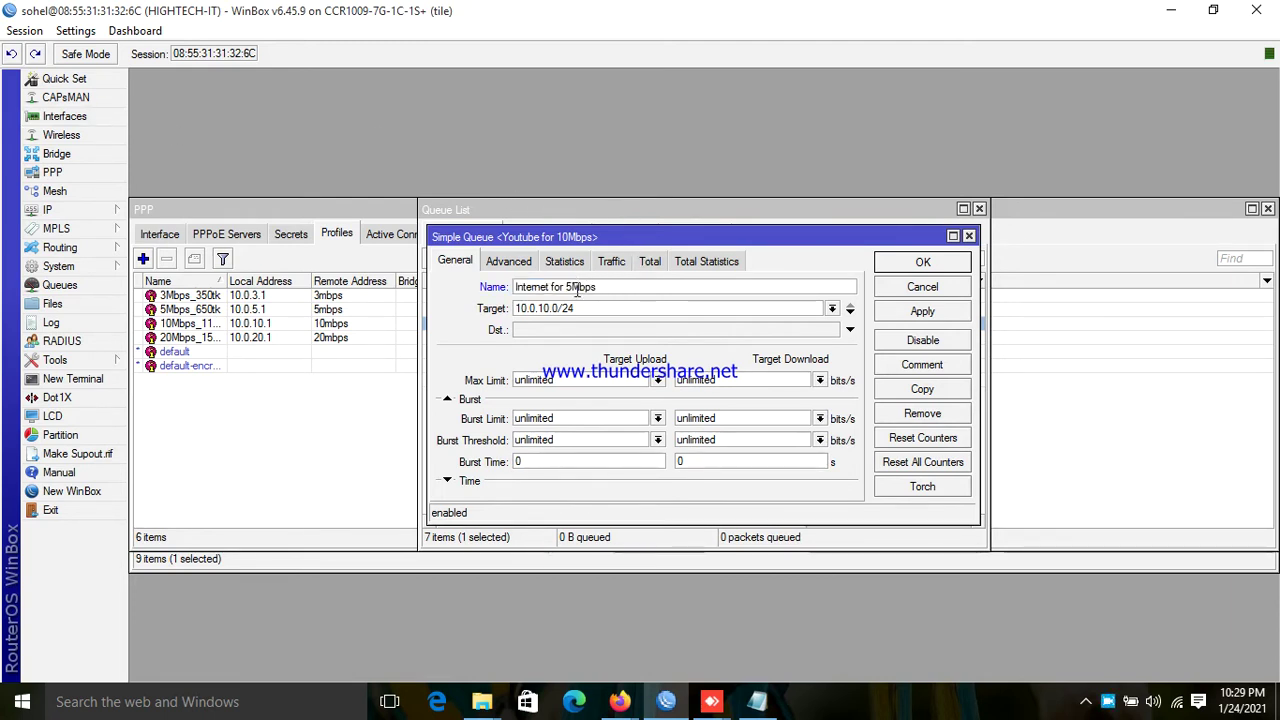
Change the queue name to Internet for 10Mbps and set the upload max limit to 100M.
left_click(570, 287)
key("BackSpace")
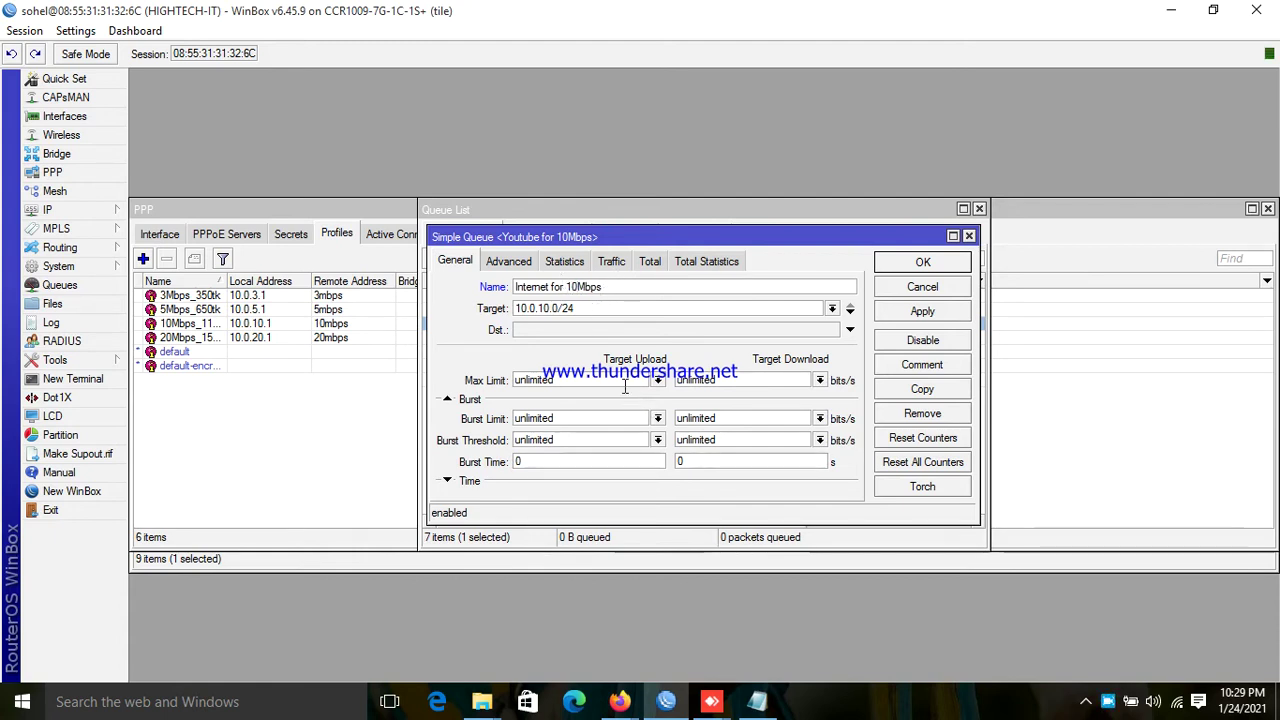
left_click(476, 379)
type("100M")
left_click(745, 376)
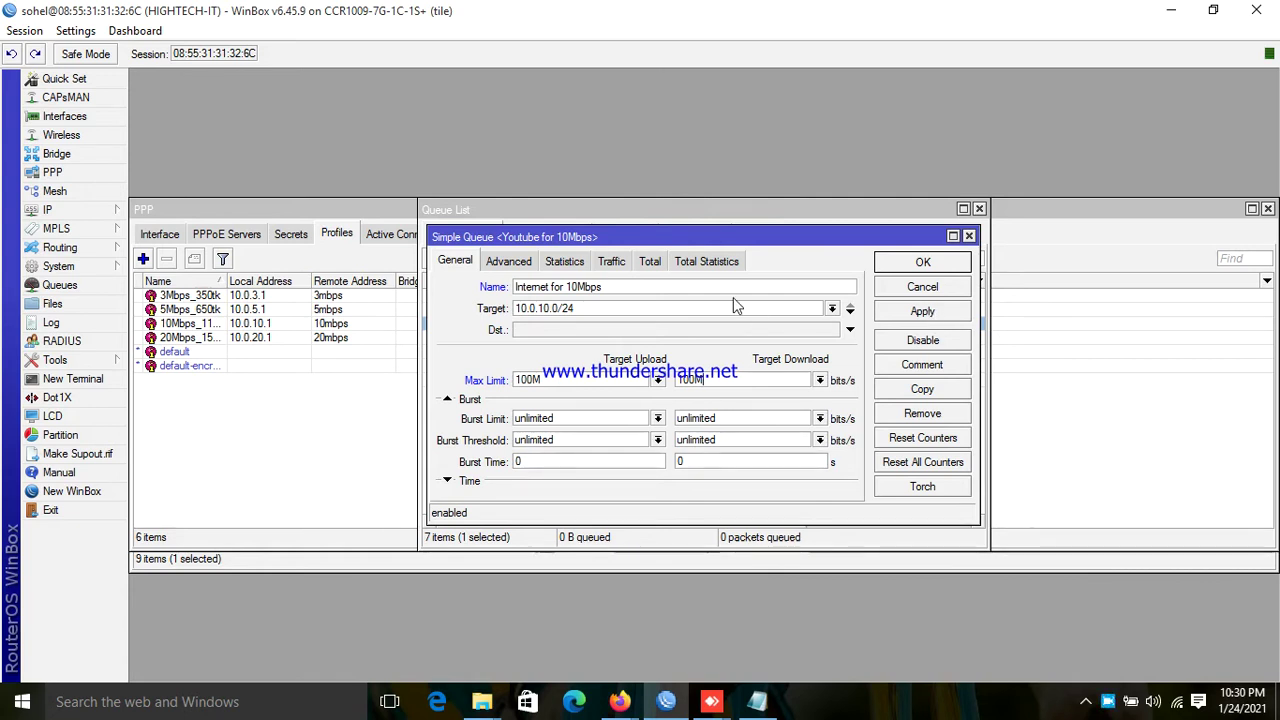
Set both upload and download queue types to 10Mbps_internet.
left_click(507, 261)
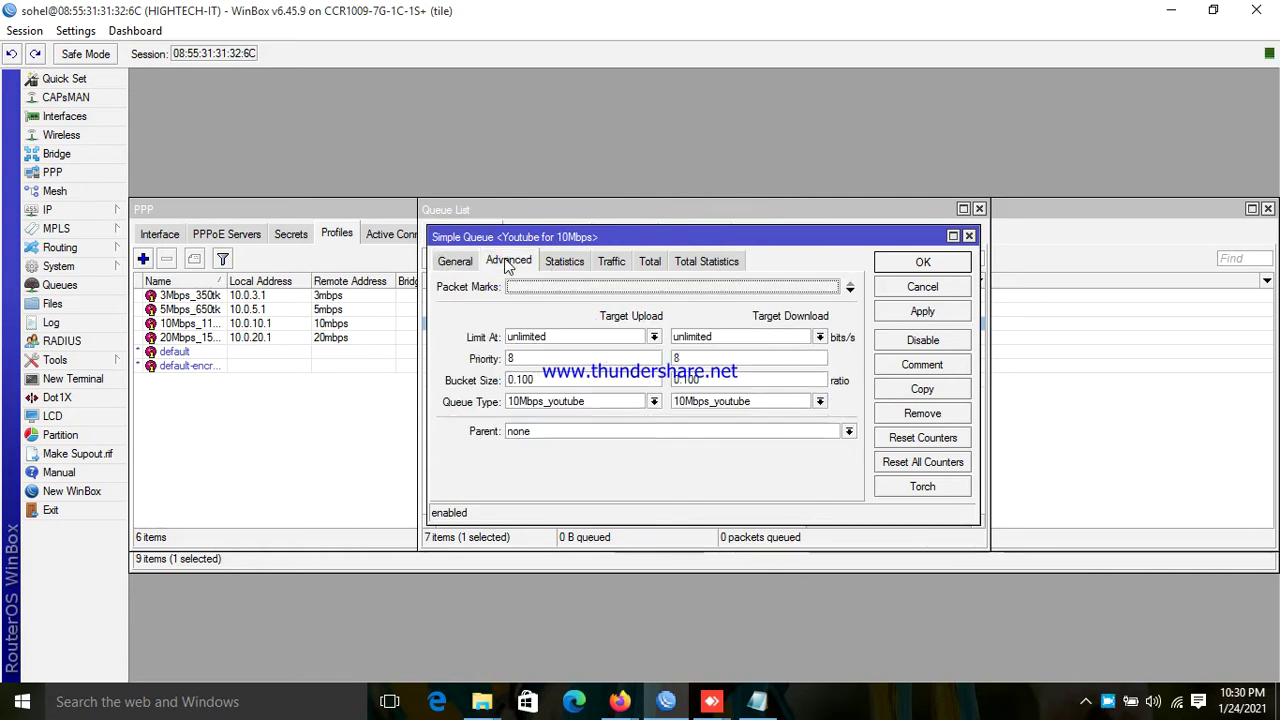
left_click(653, 401)
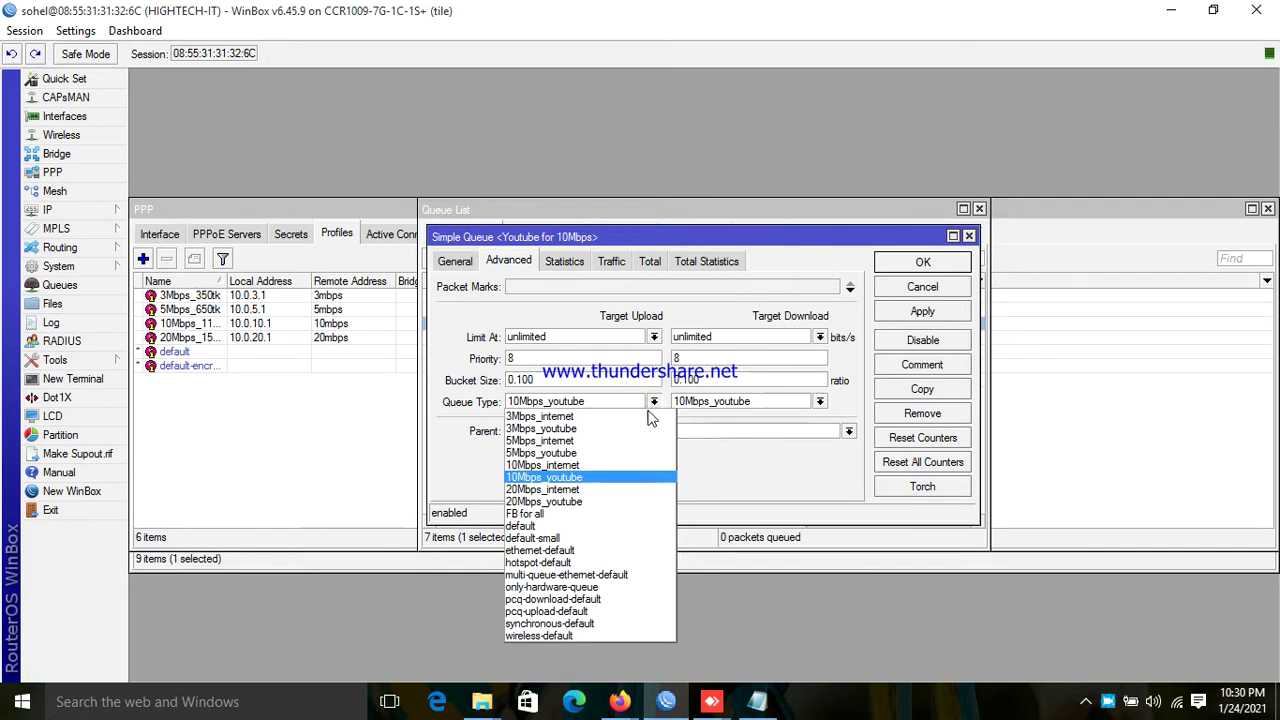
left_click(575, 467)
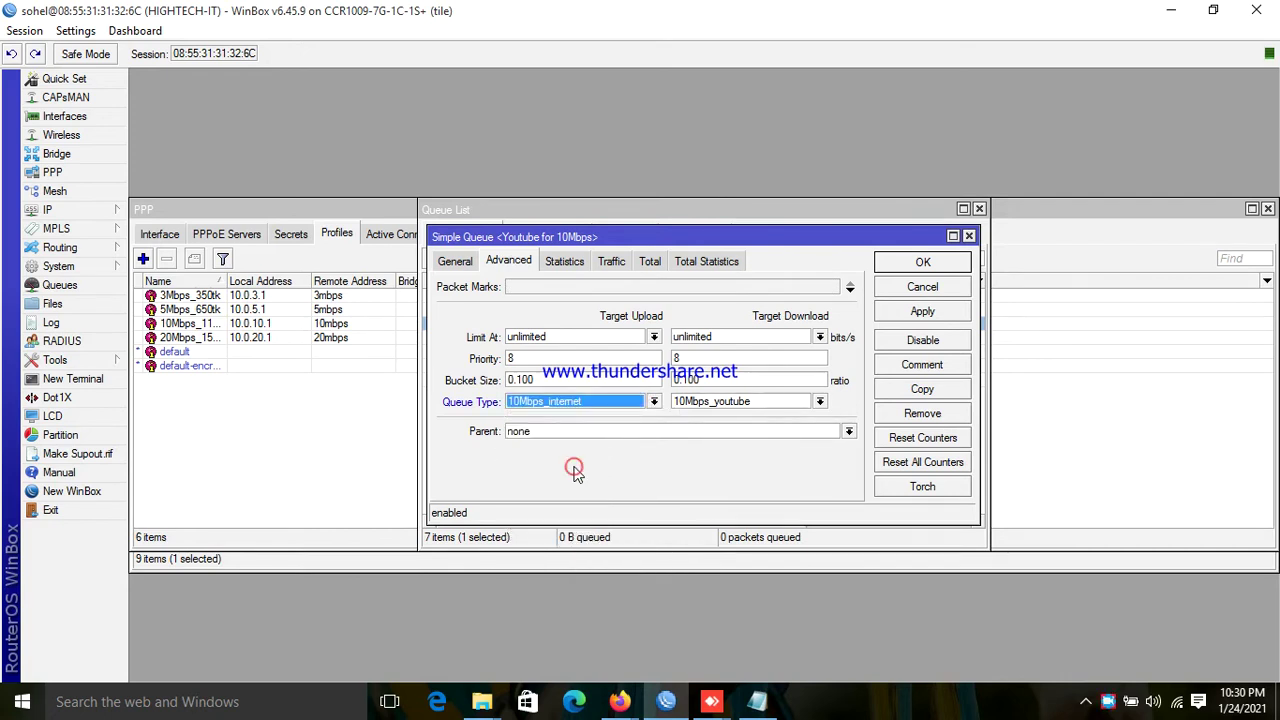
left_click(819, 401)
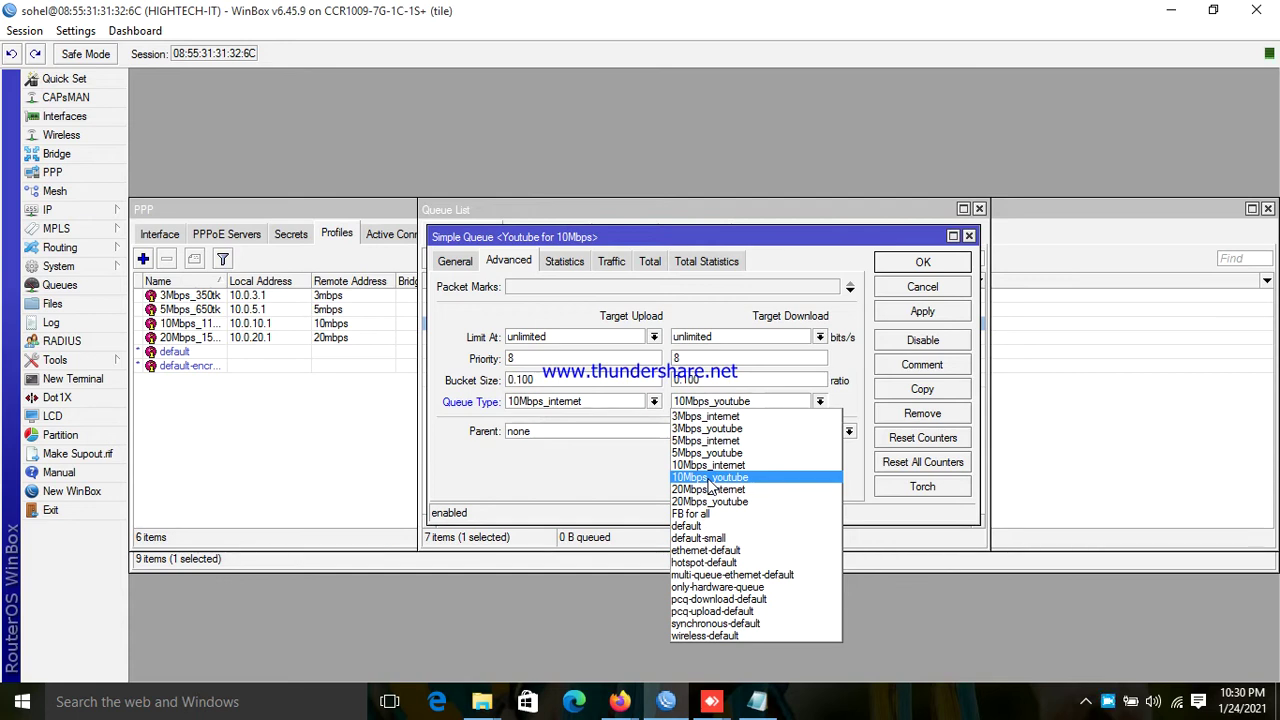
left_click(710, 478)
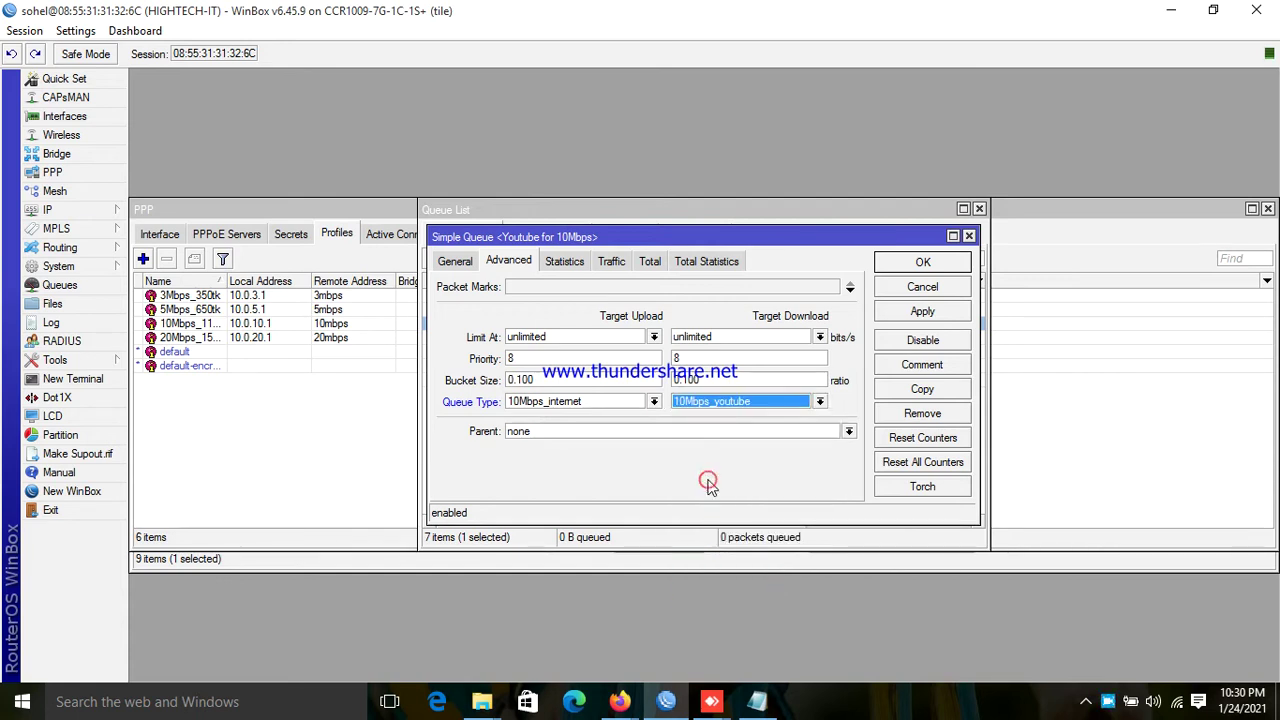
left_click(820, 402)
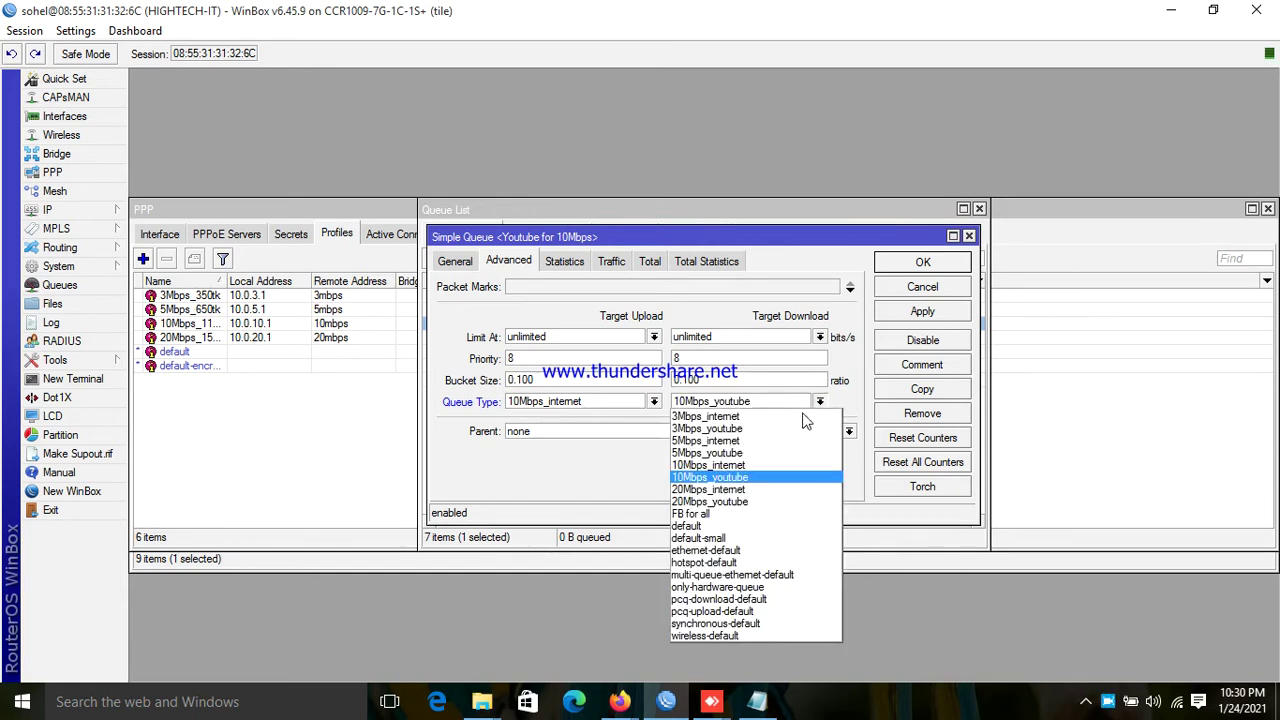
left_click(713, 466)
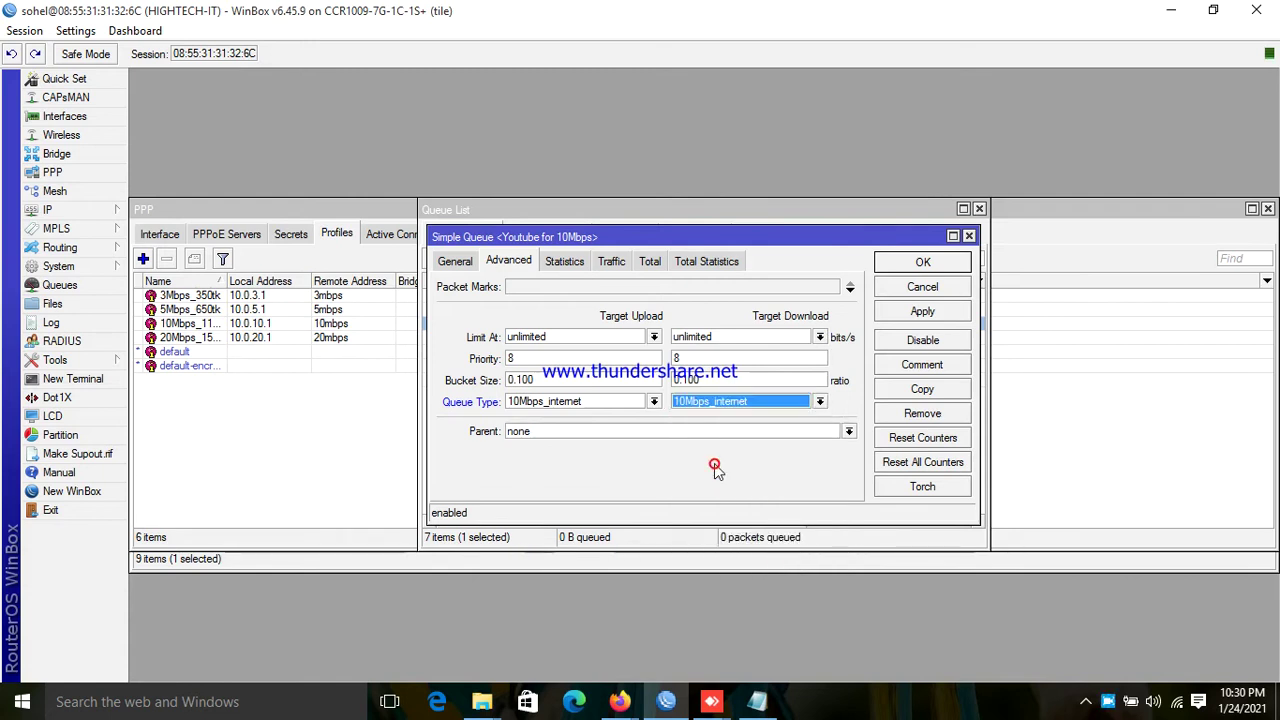
Apply and close the Internet for 10Mbps queue, move it last, then undo the move.
left_click(928, 316)
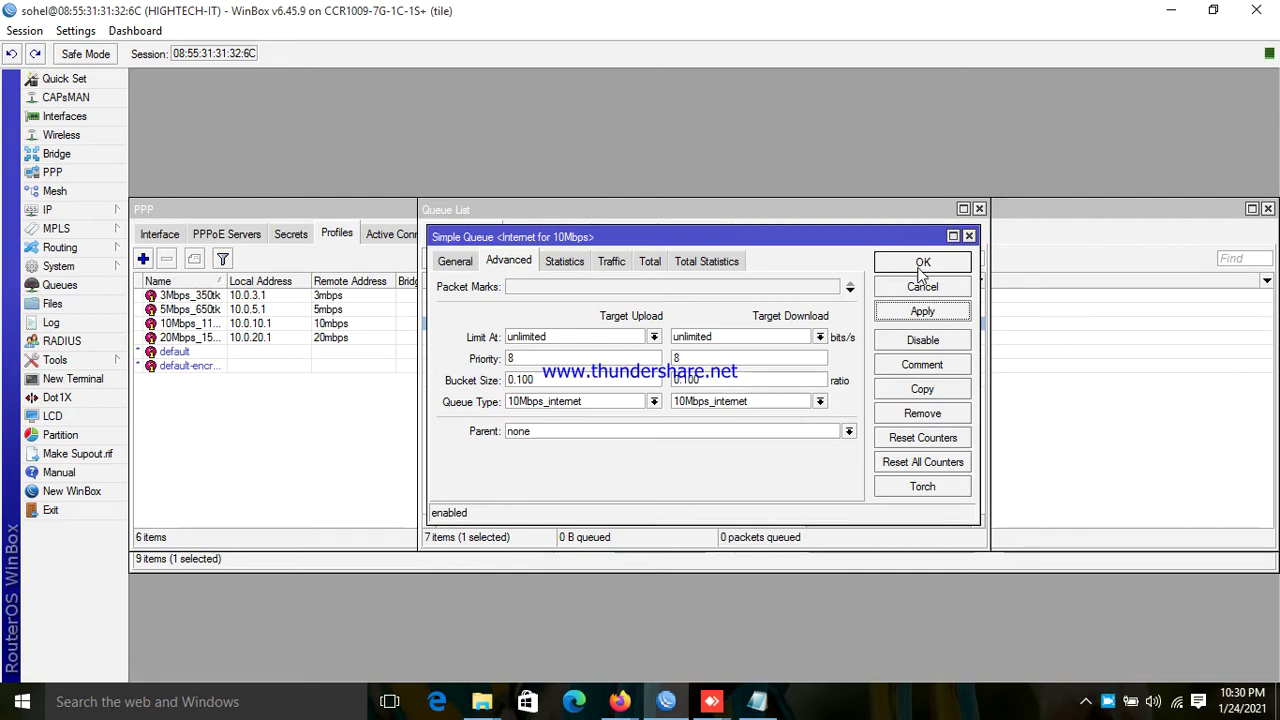
left_click(922, 266)
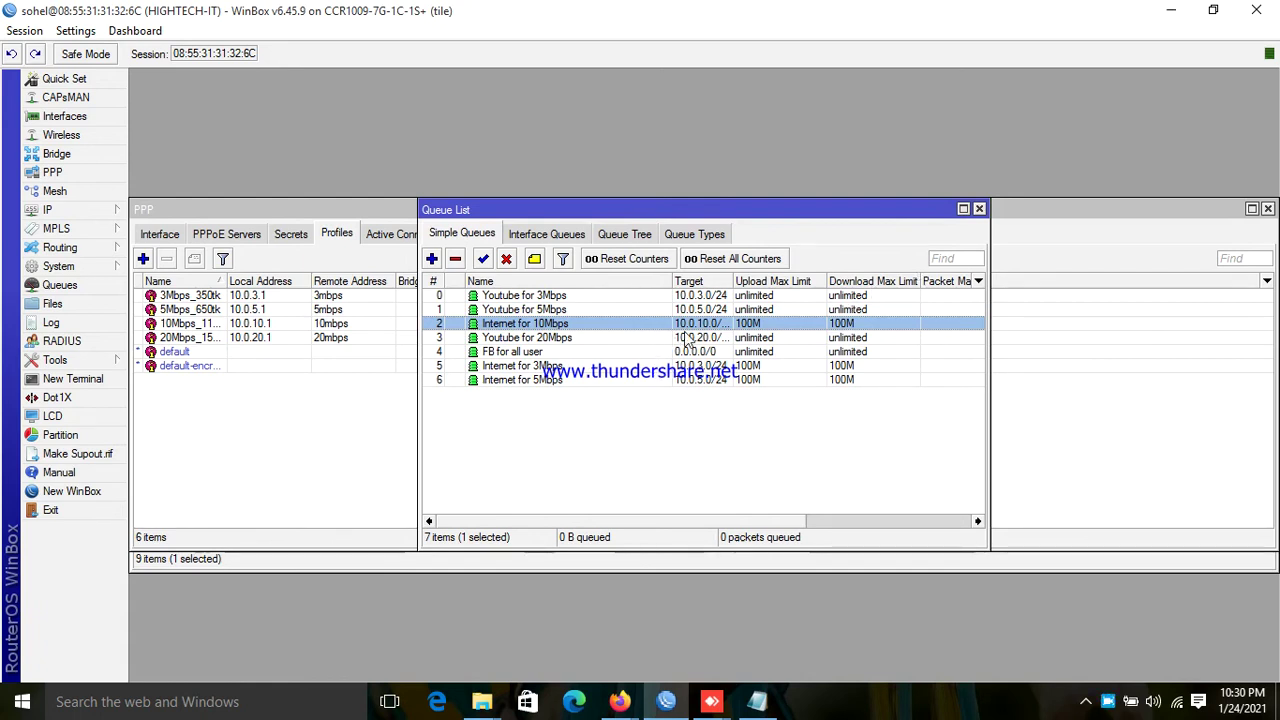
left_click_drag(645, 324, 648, 400)
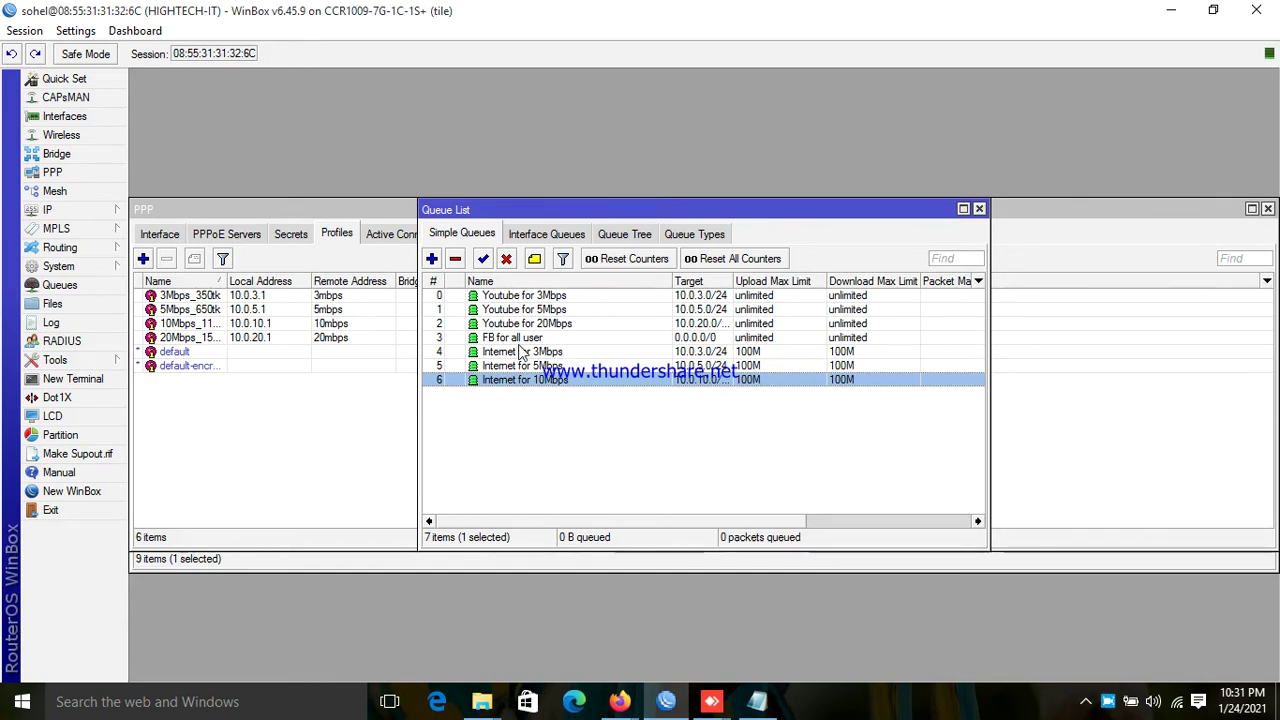
left_click(13, 55)
Restore Youtube for 10Mbps and copy it into a new queue named 'Internet for 10Mbps'.
left_click(13, 55)
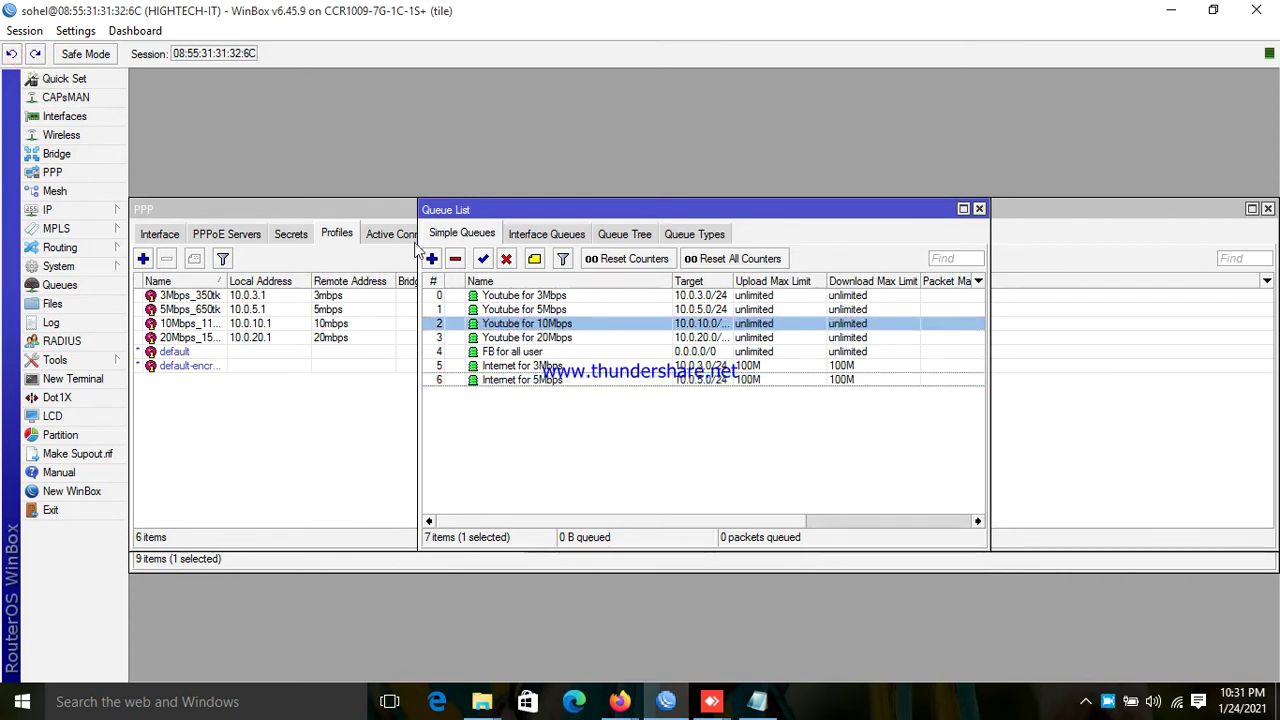
double_click(494, 323)
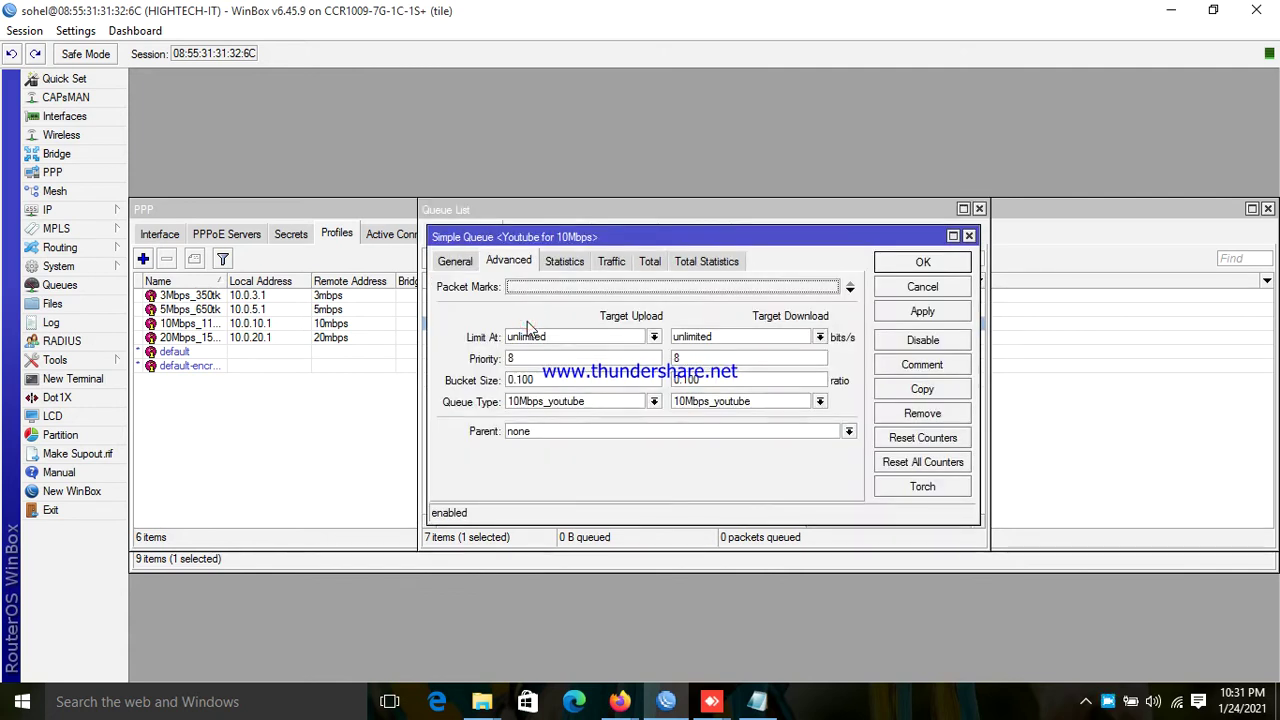
left_click(930, 391)
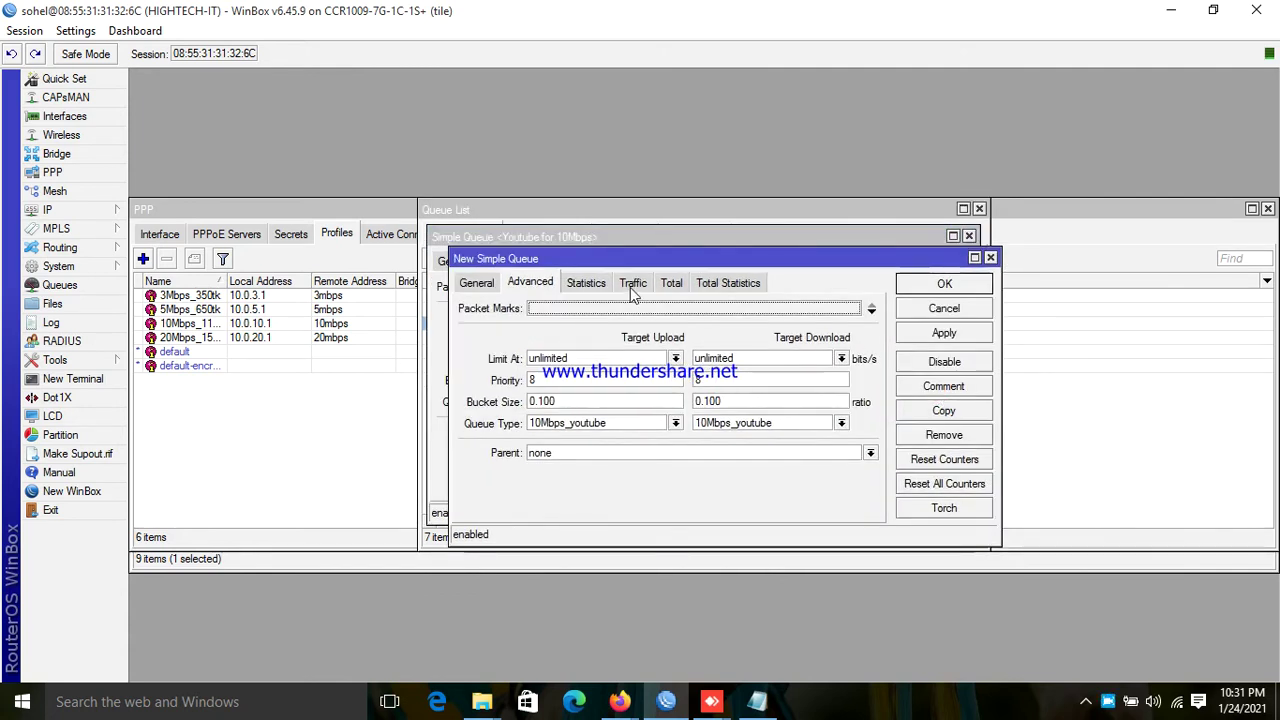
left_click(476, 283)
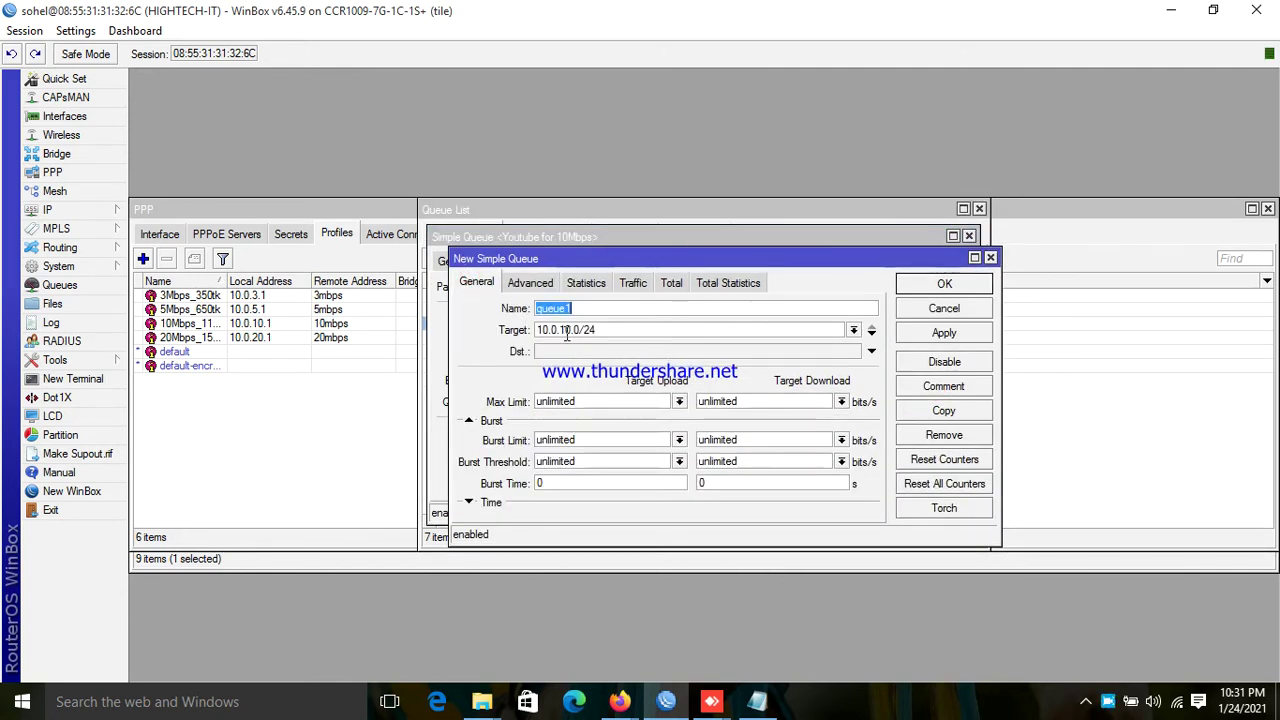
key("ctrl+v")
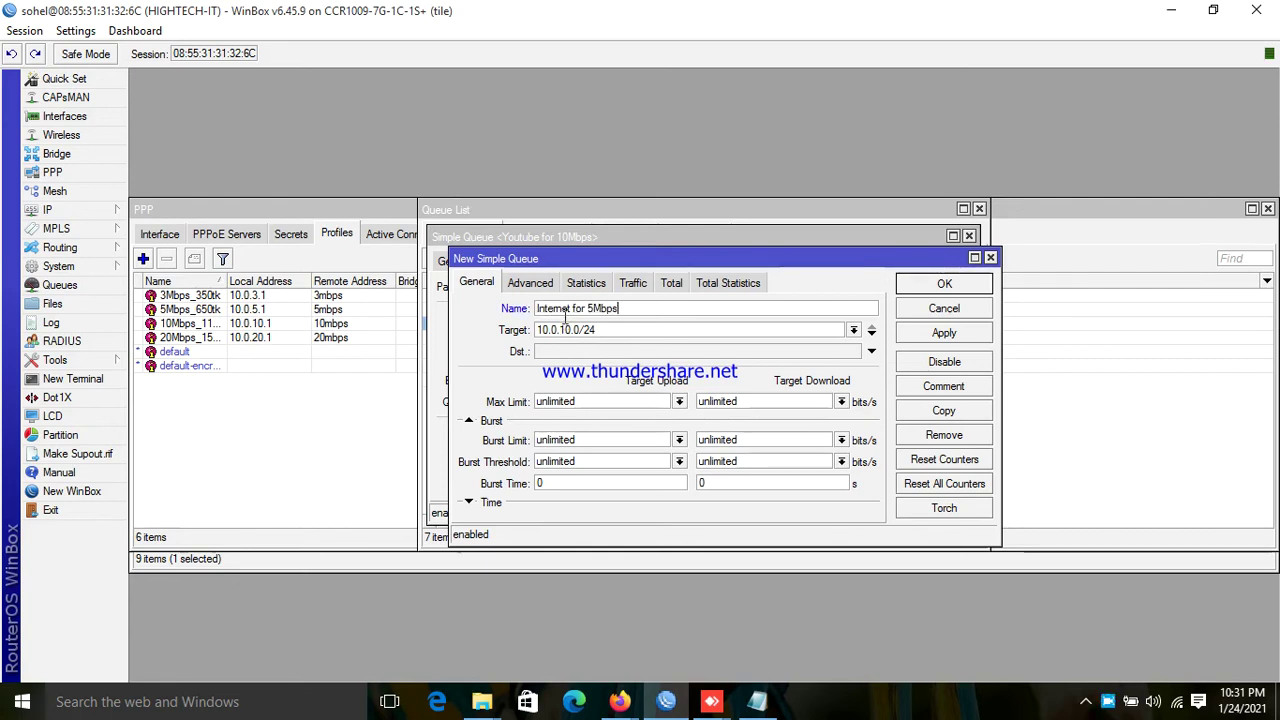
left_click(590, 308)
key("BackSpace")
type("10")
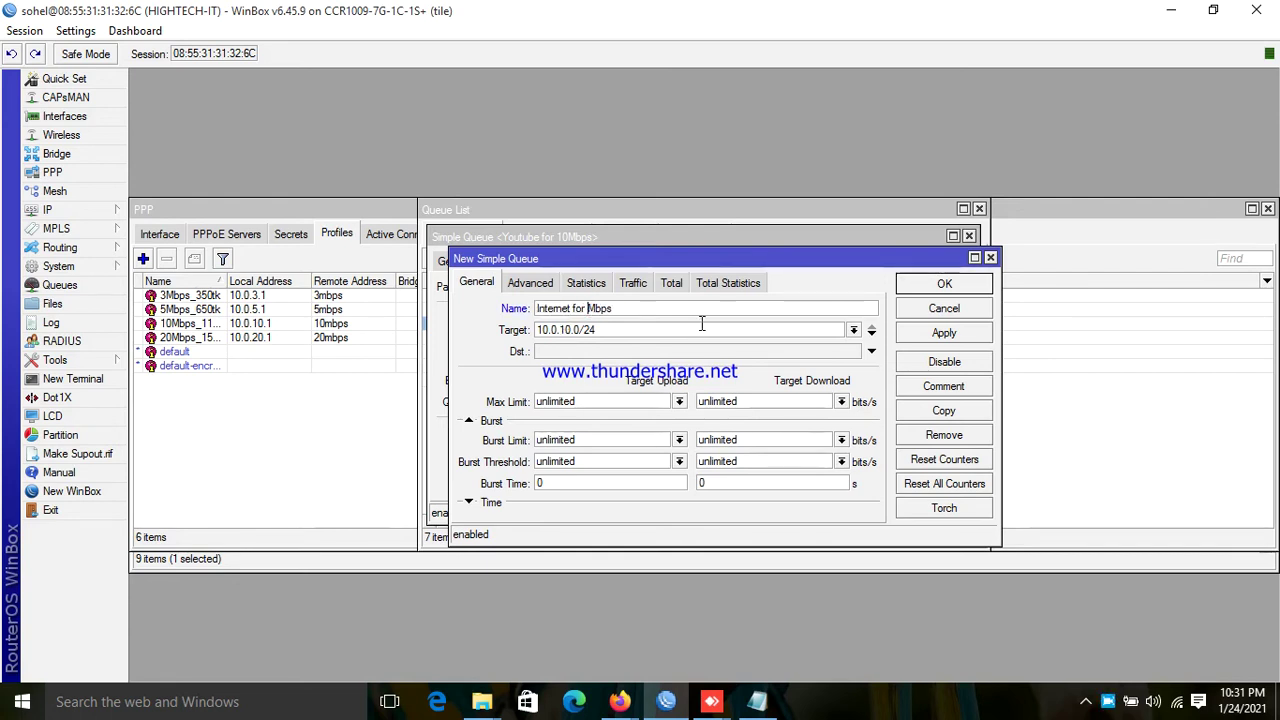
Set both upload and download queue types of the new queue to 10Mbps_internet.
left_click(524, 285)
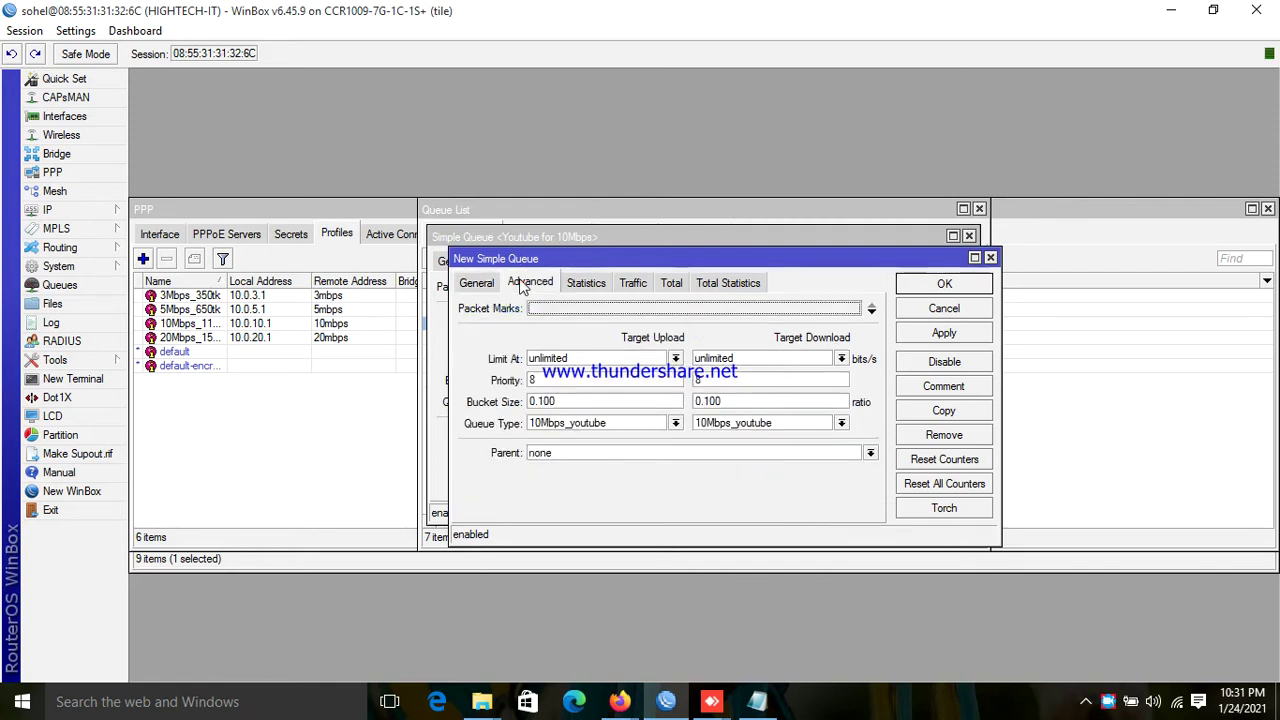
left_click(675, 424)
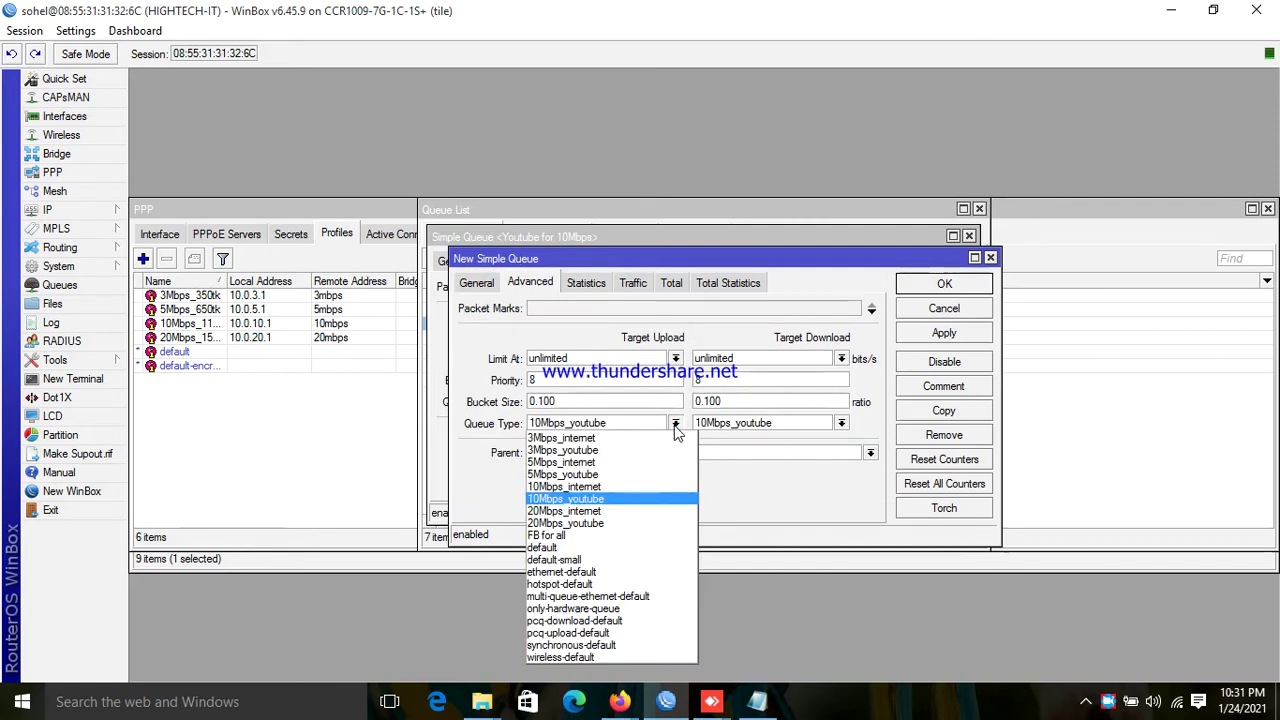
left_click(566, 488)
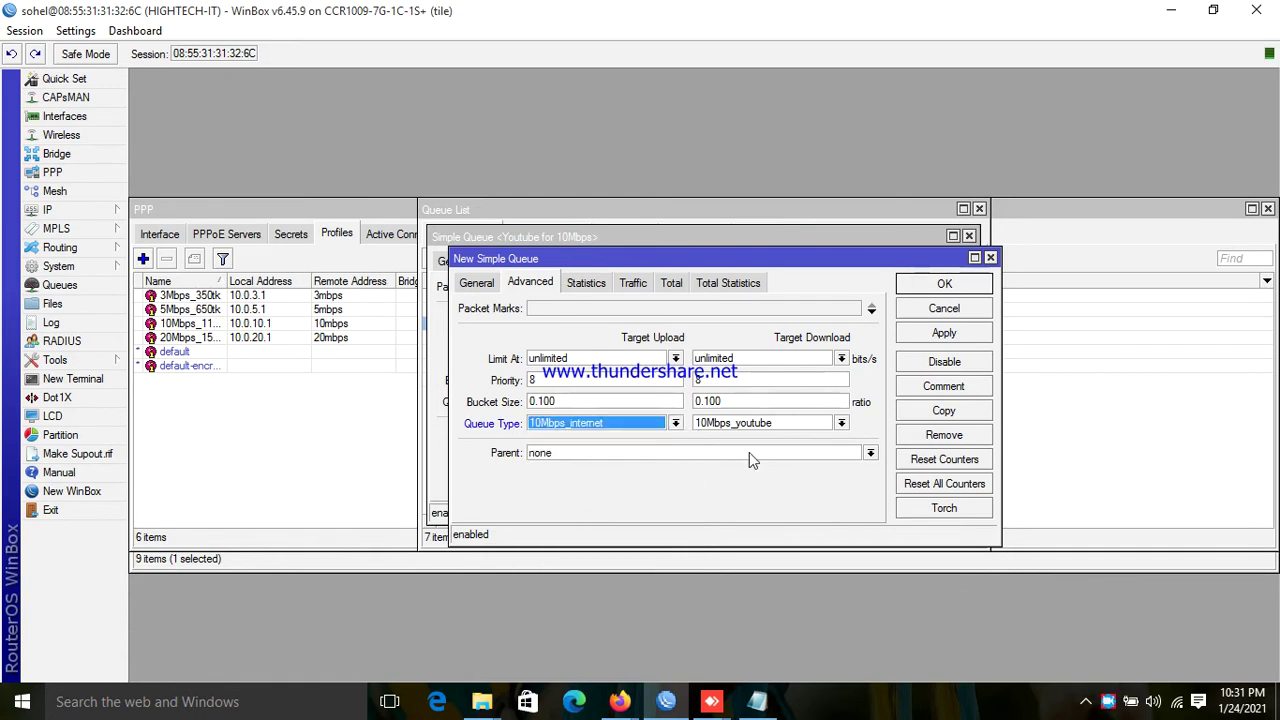
left_click(842, 424)
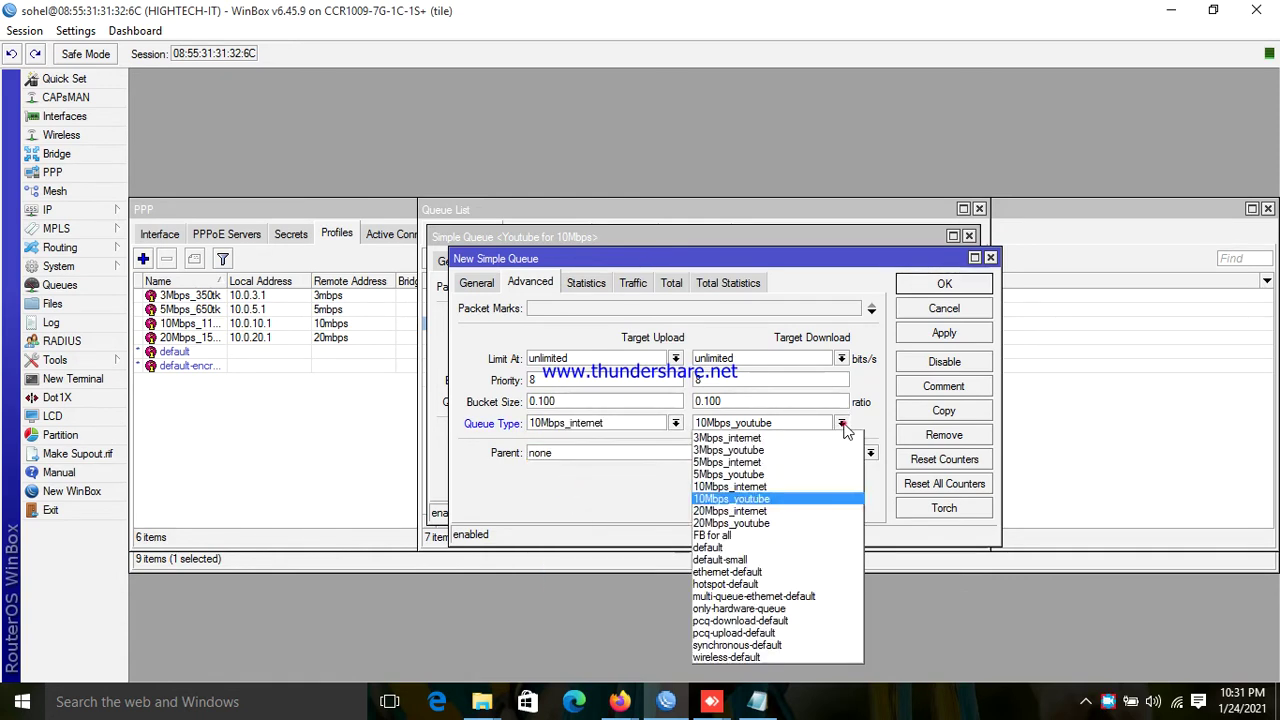
left_click(731, 489)
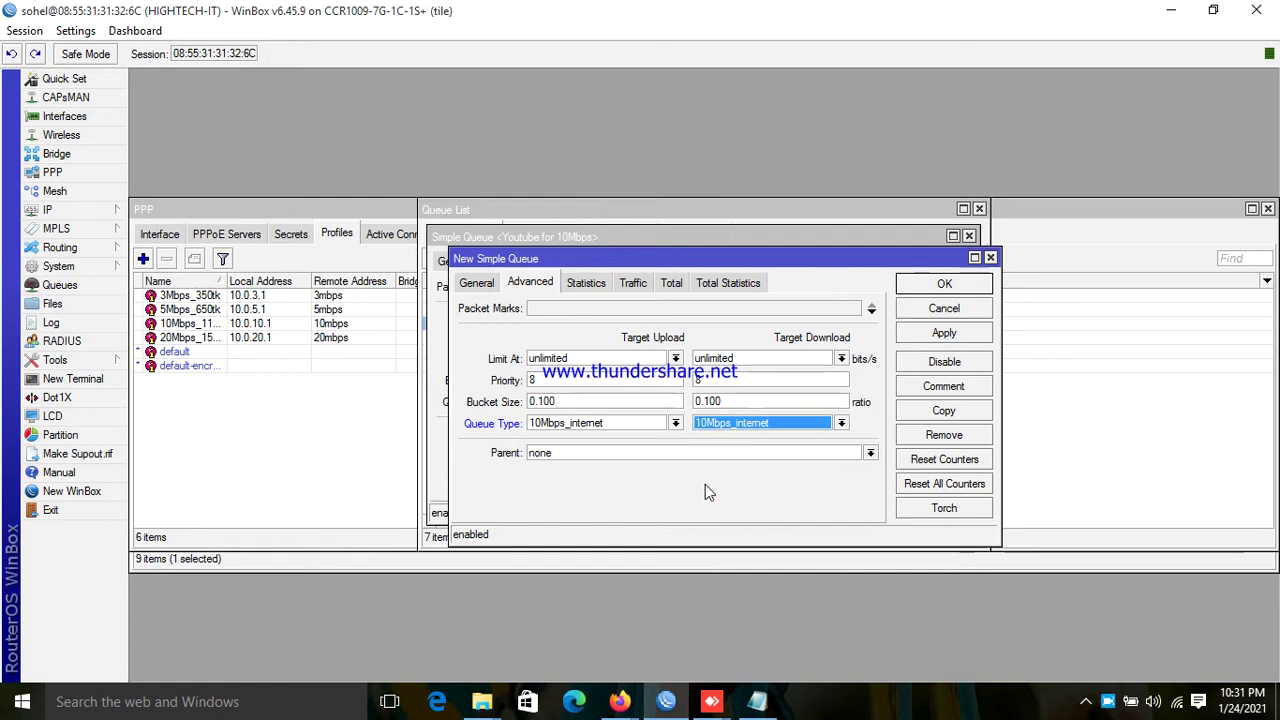
Set the new queue's max limits to 100M upload and 100M download.
left_click(474, 283)
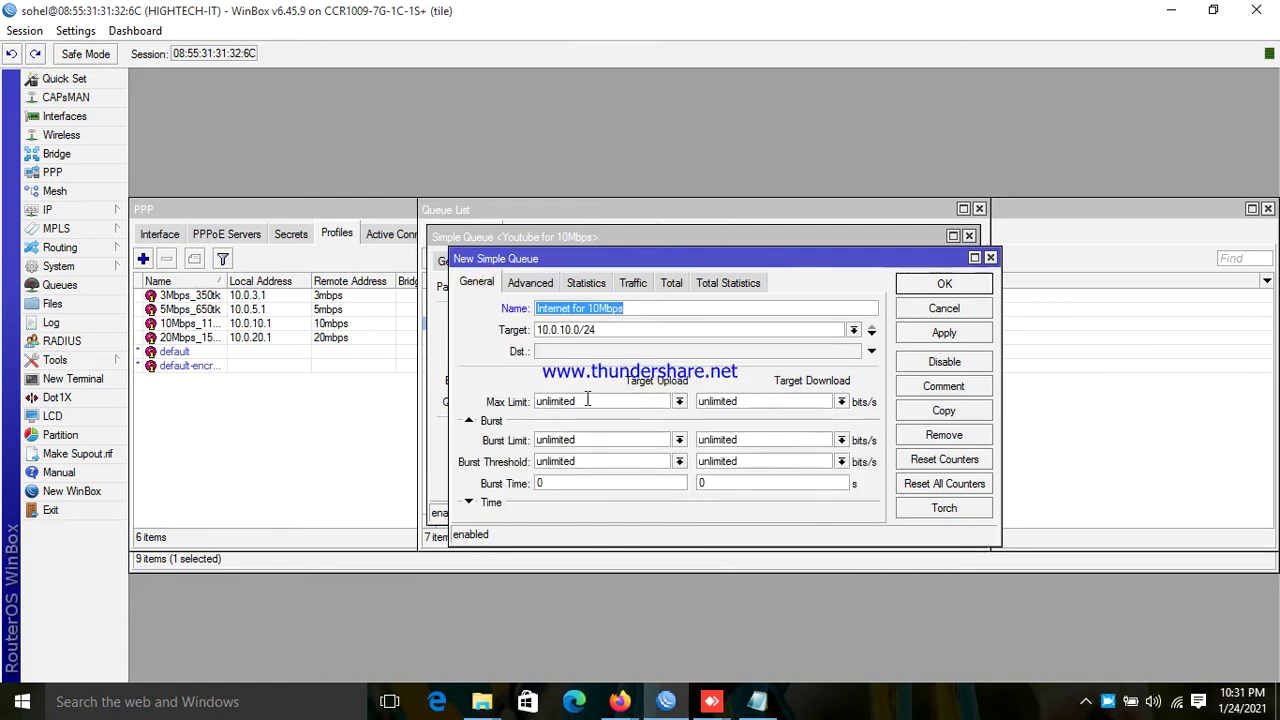
double_click(592, 401)
type("100M")
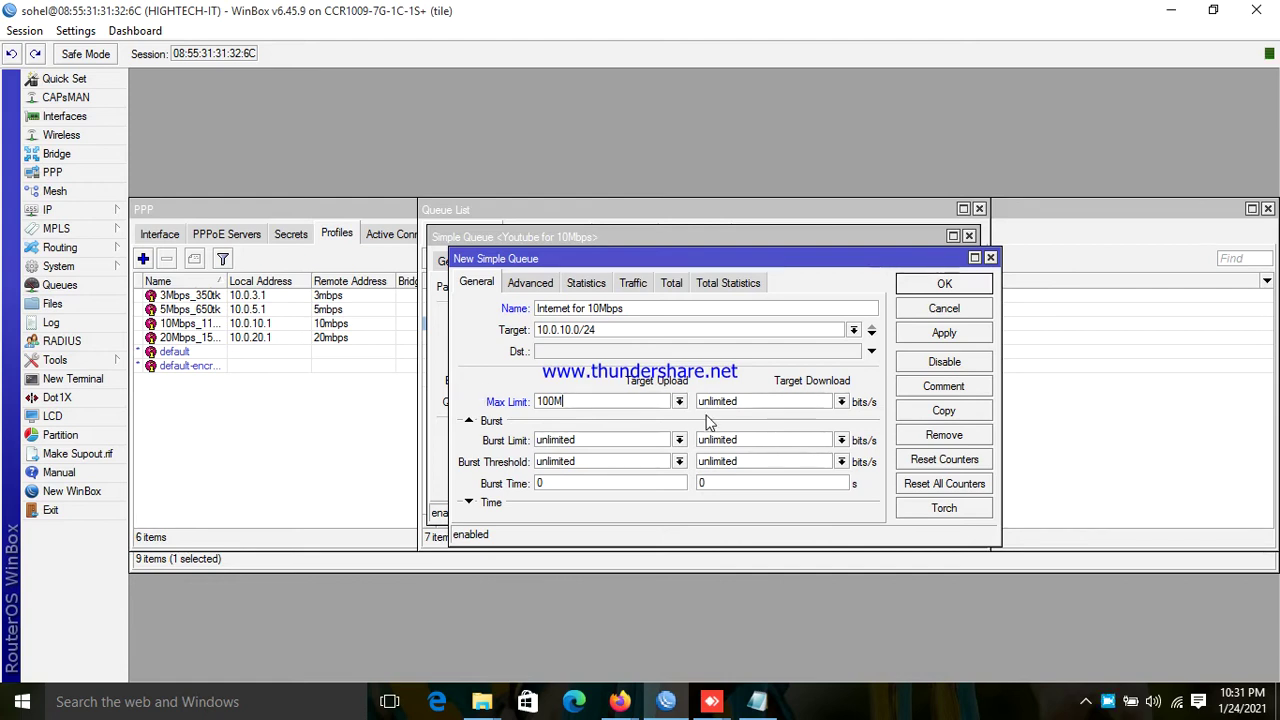
double_click(738, 400)
type("100M")
Save Internet for 10Mbps and move it to the end of the simple queue list.
left_click(948, 333)
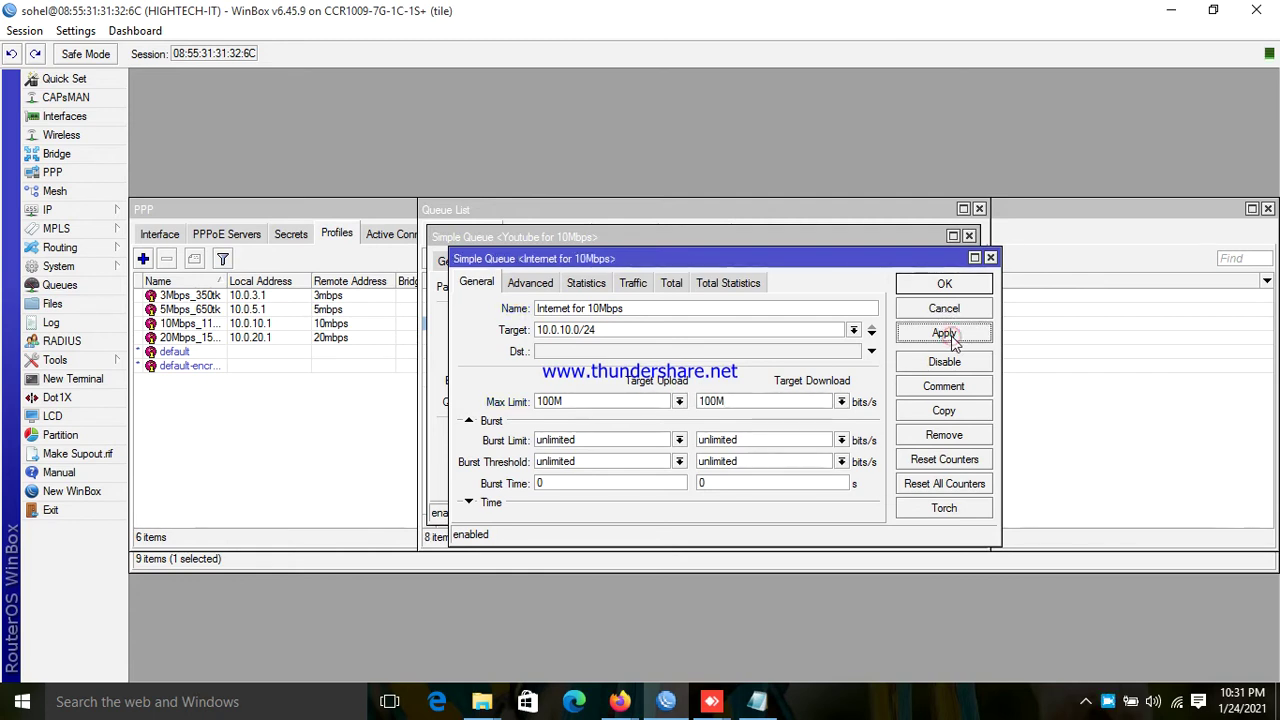
left_click(942, 284)
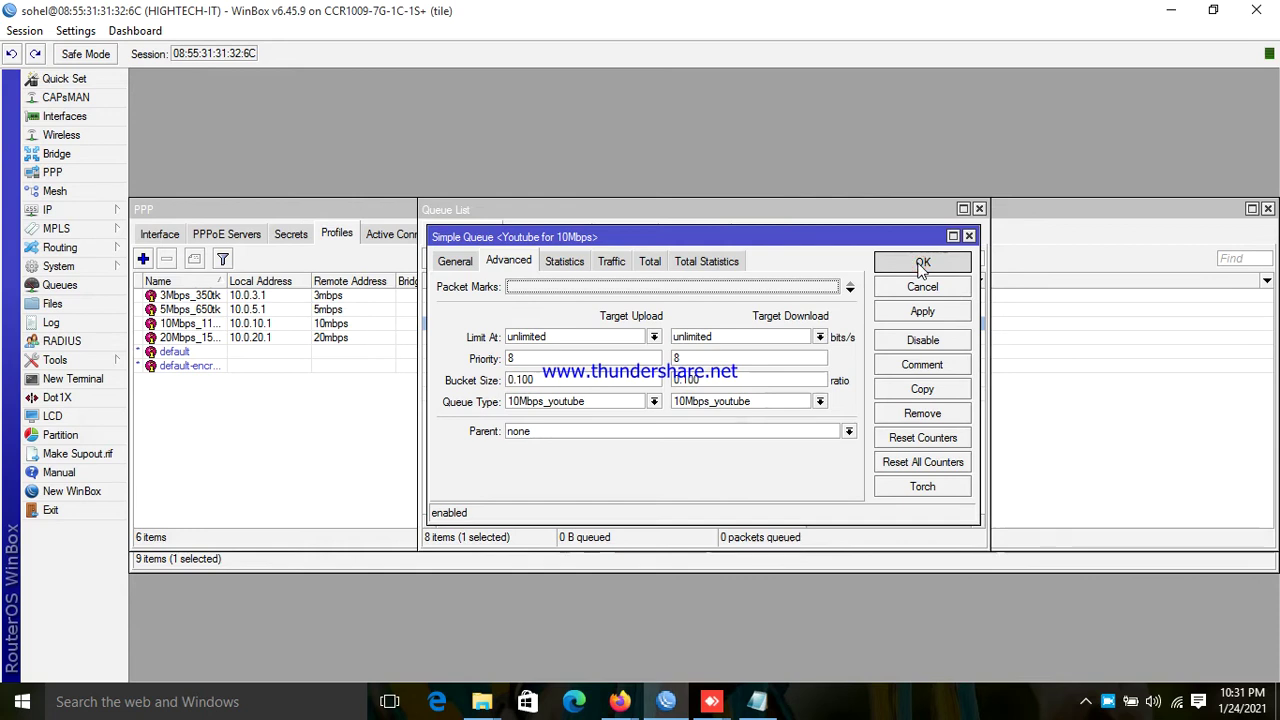
left_click(922, 262)
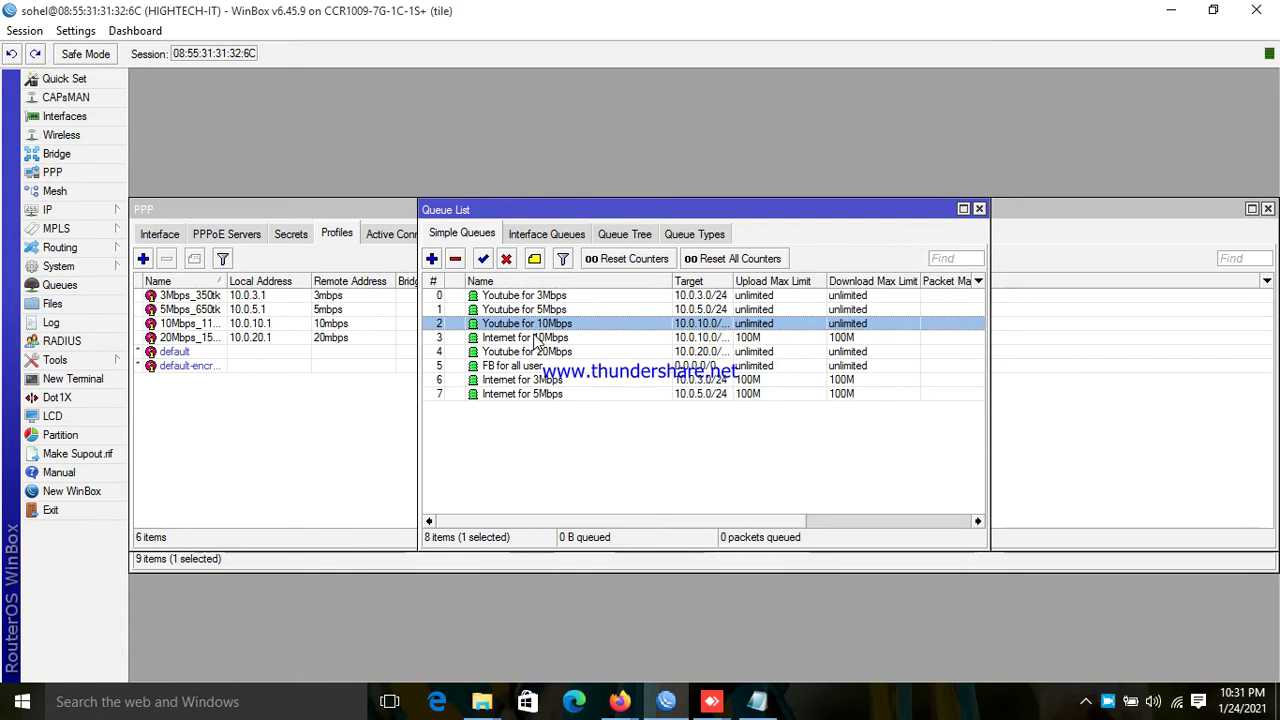
left_click_drag(541, 338, 552, 431)
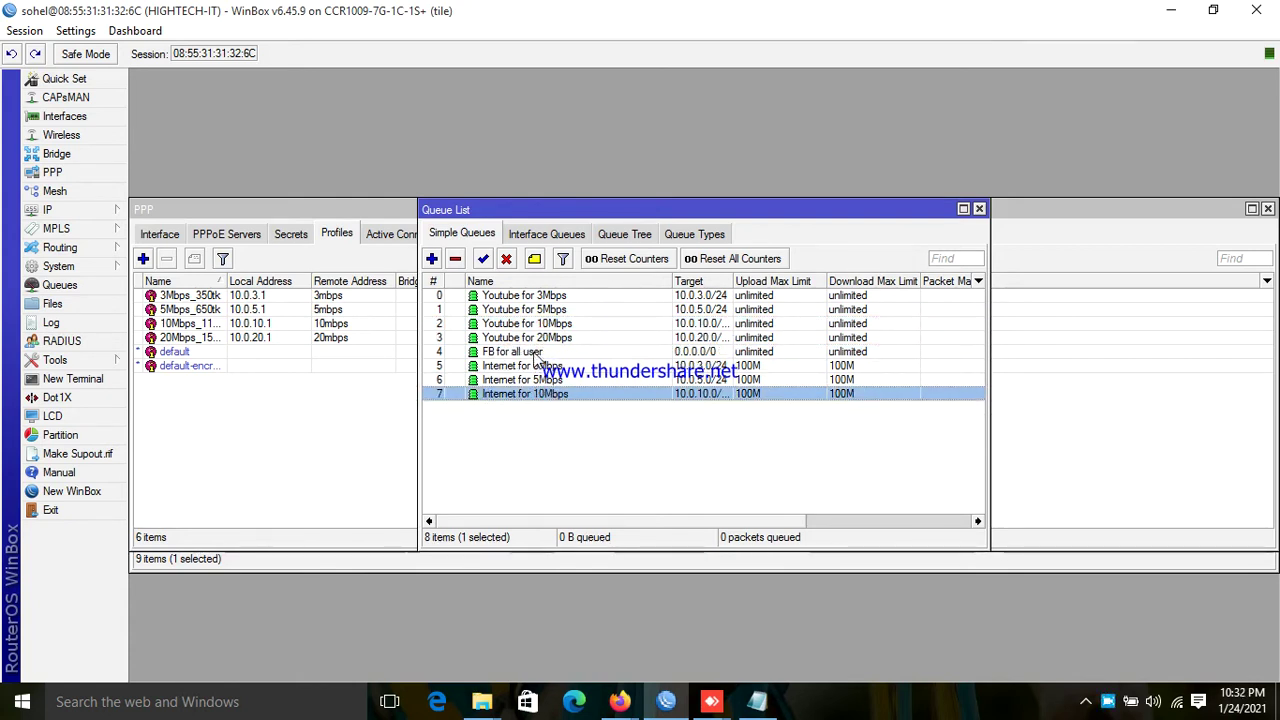
double_click(532, 337)
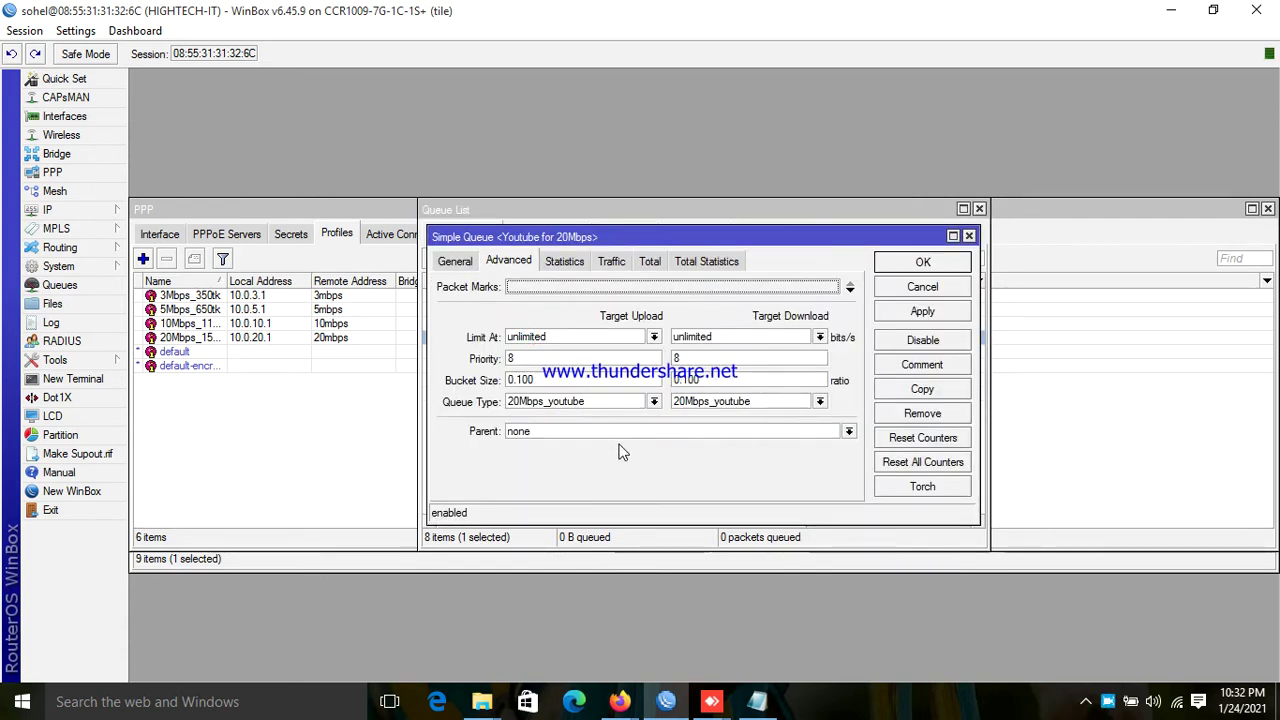
Copy the Youtube for 20Mbps queue and name the copy 'Internet for 20Mbps'.
left_click(919, 390)
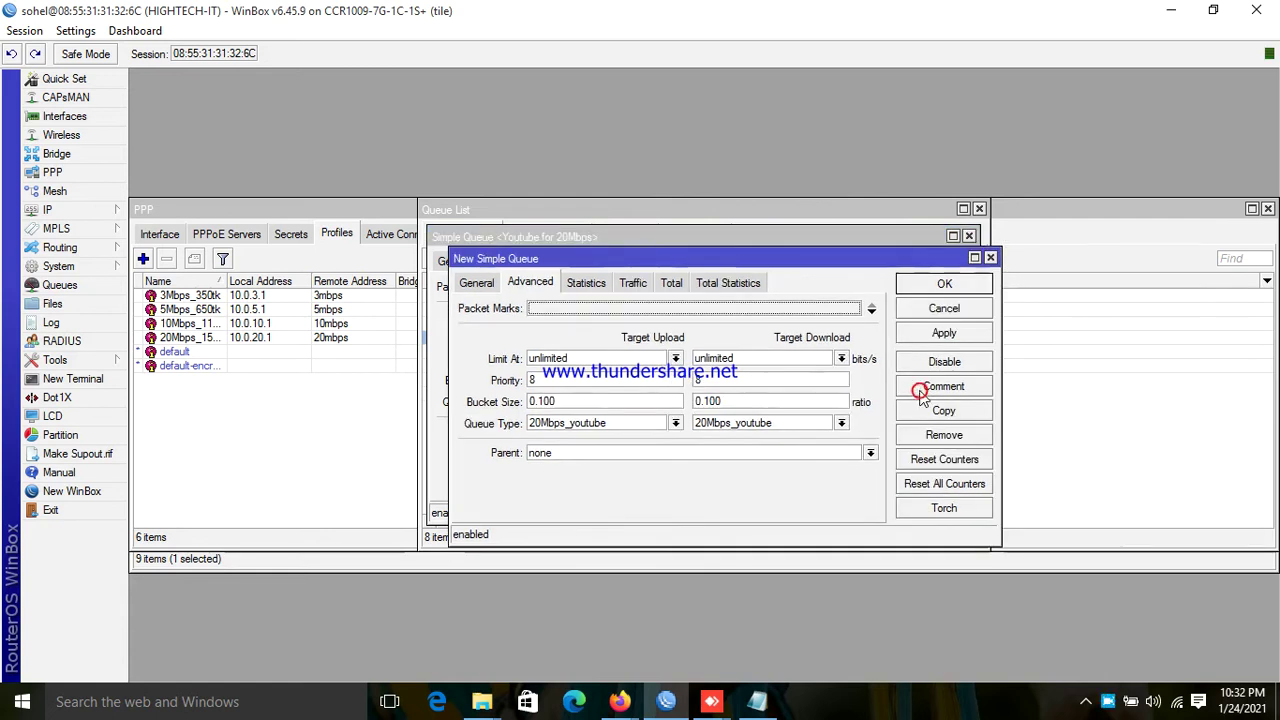
left_click(476, 283)
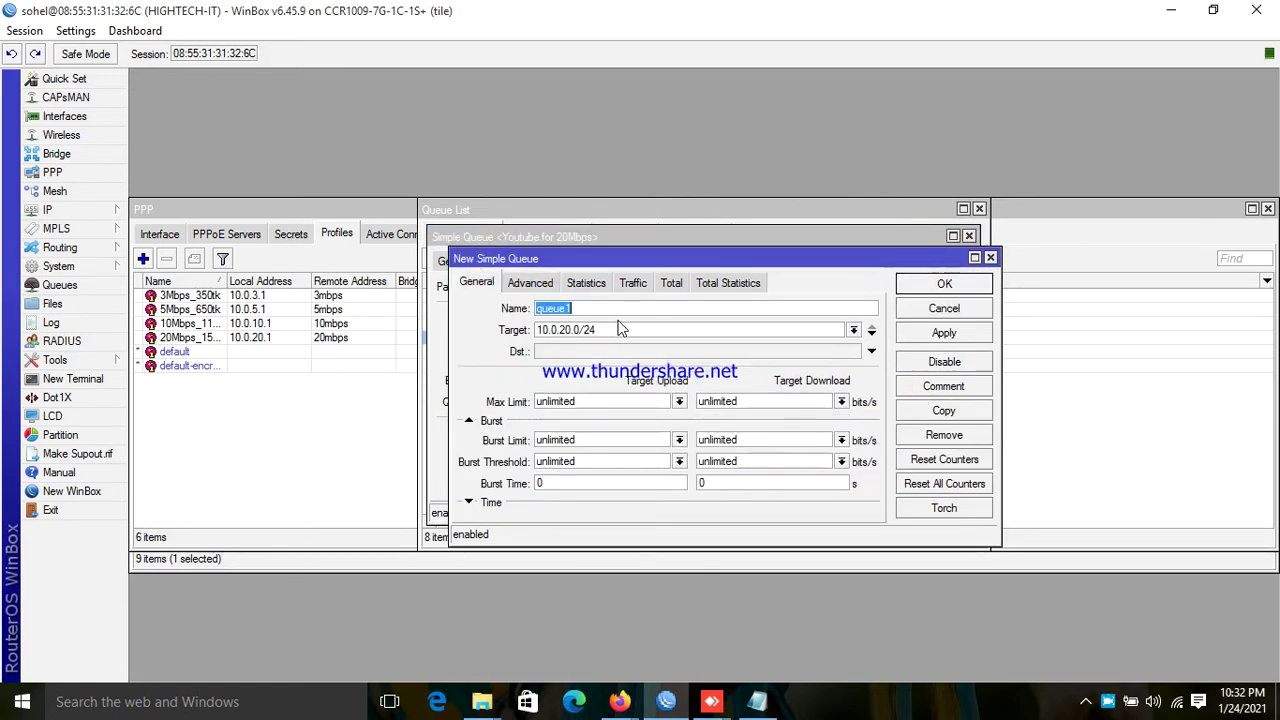
type("Internet for 5Mbps")
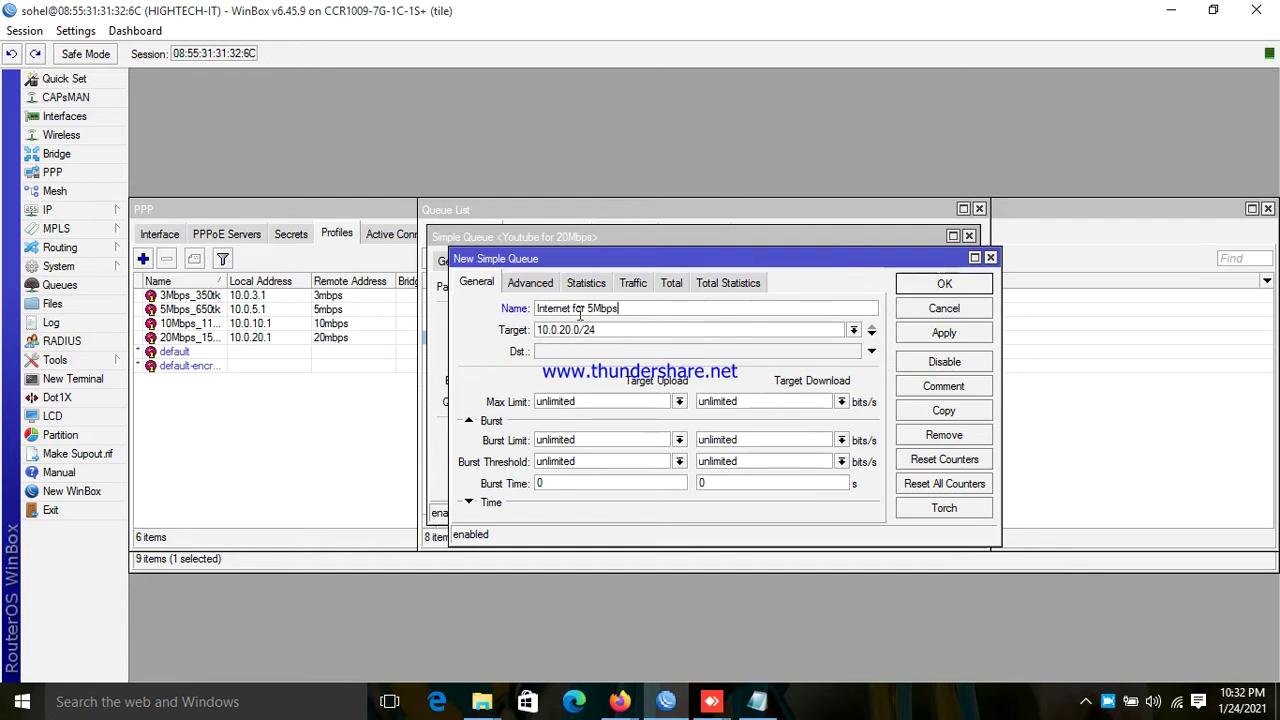
left_click(587, 309)
key("BackSpace")
type("20")
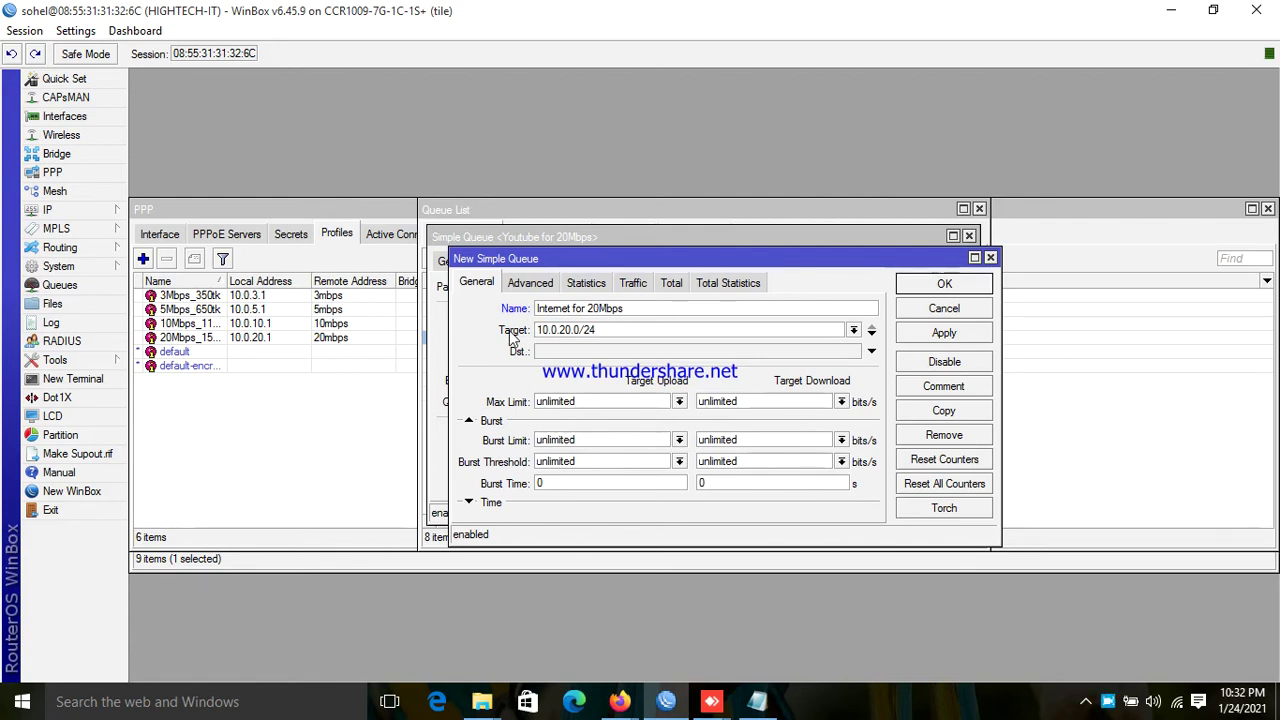
Set the new queue's max limits to 100M upload and 100M download.
double_click(584, 401)
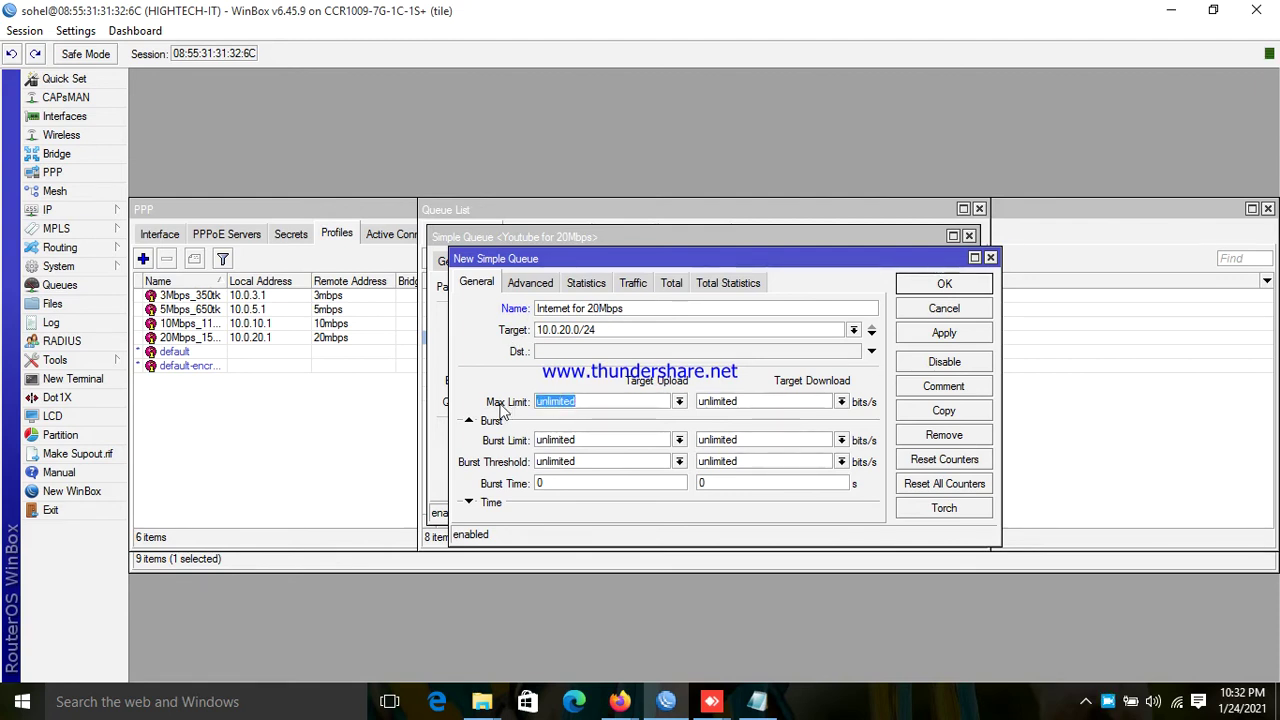
type("100M")
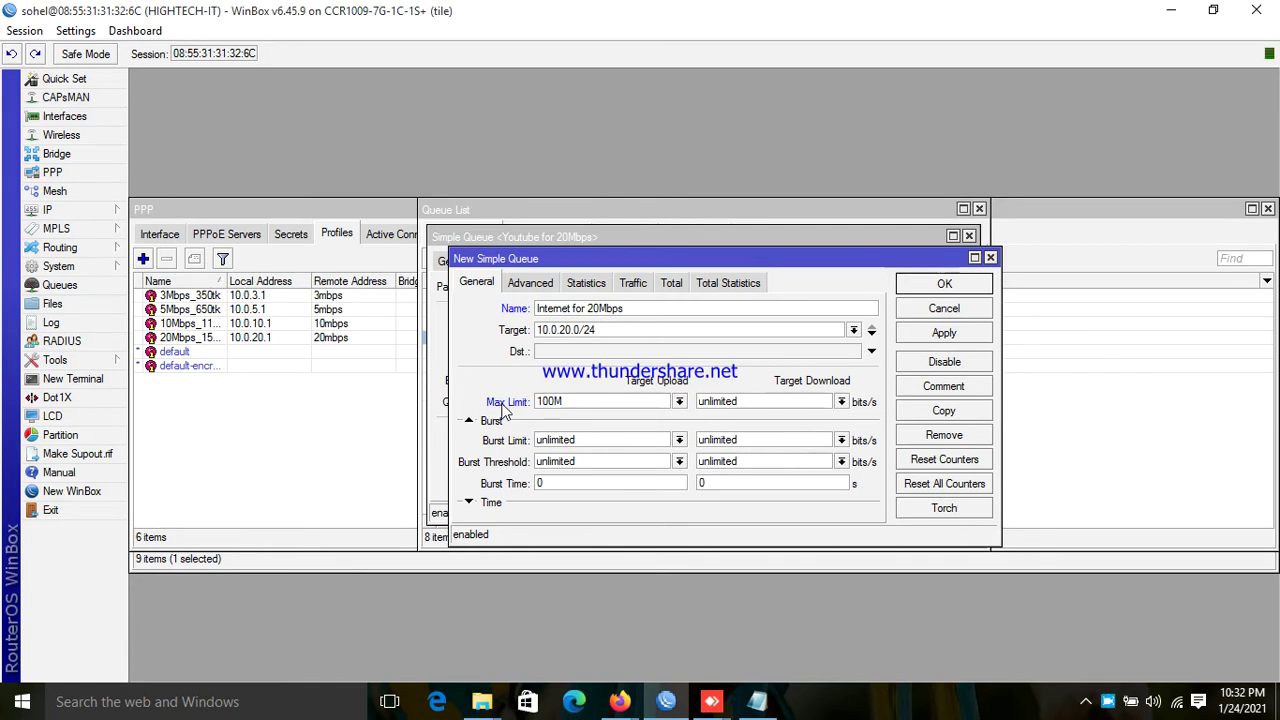
double_click(730, 402)
type("100M")
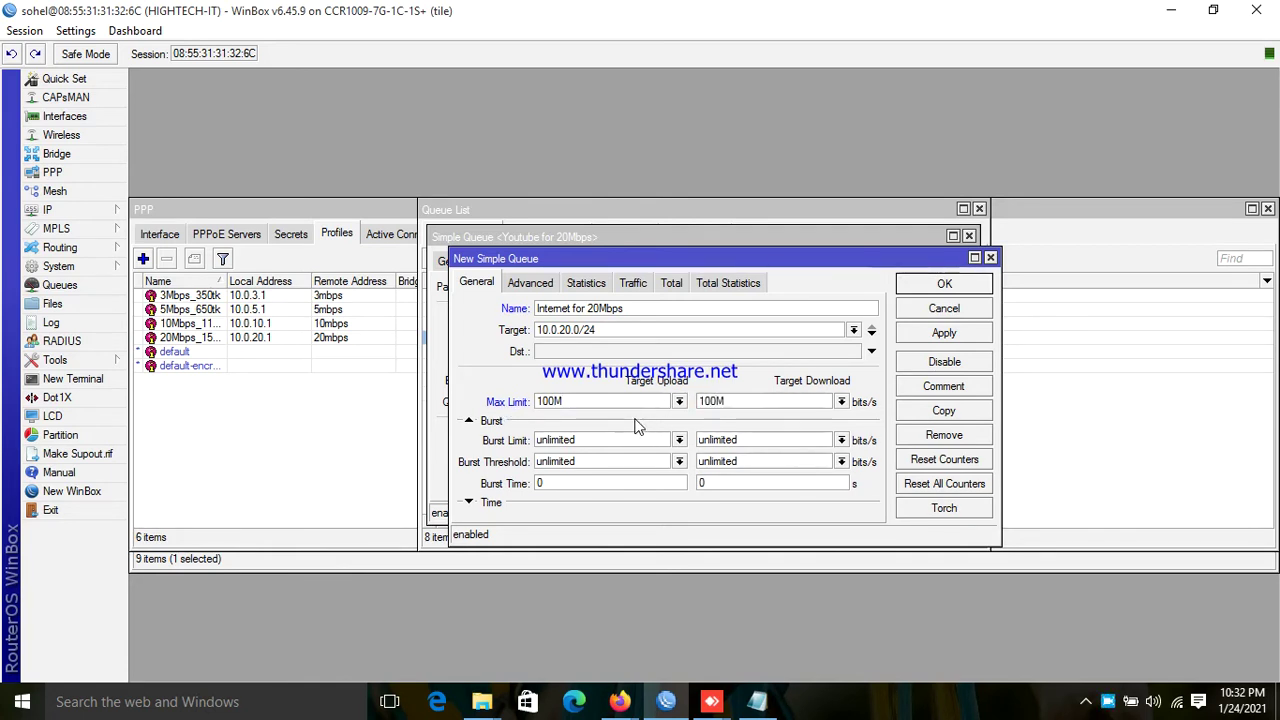
Set both upload and download queue types to 20Mbps_internet.
left_click(535, 283)
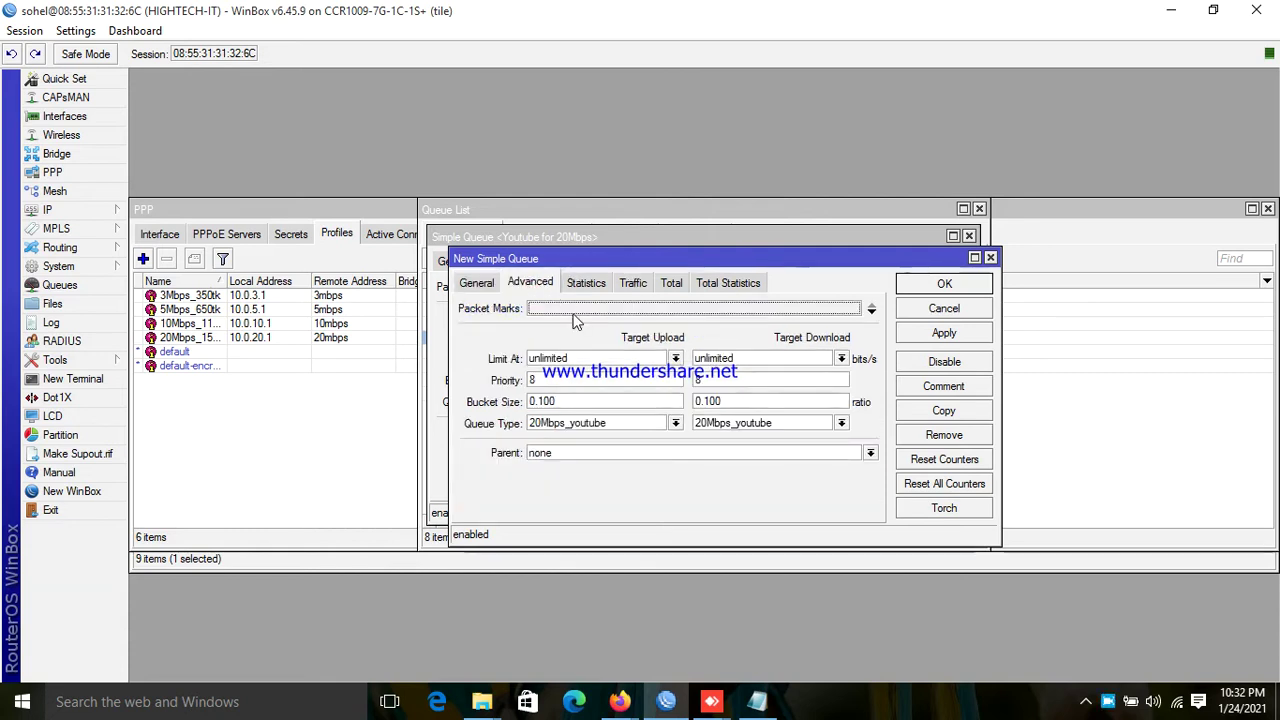
left_click(675, 423)
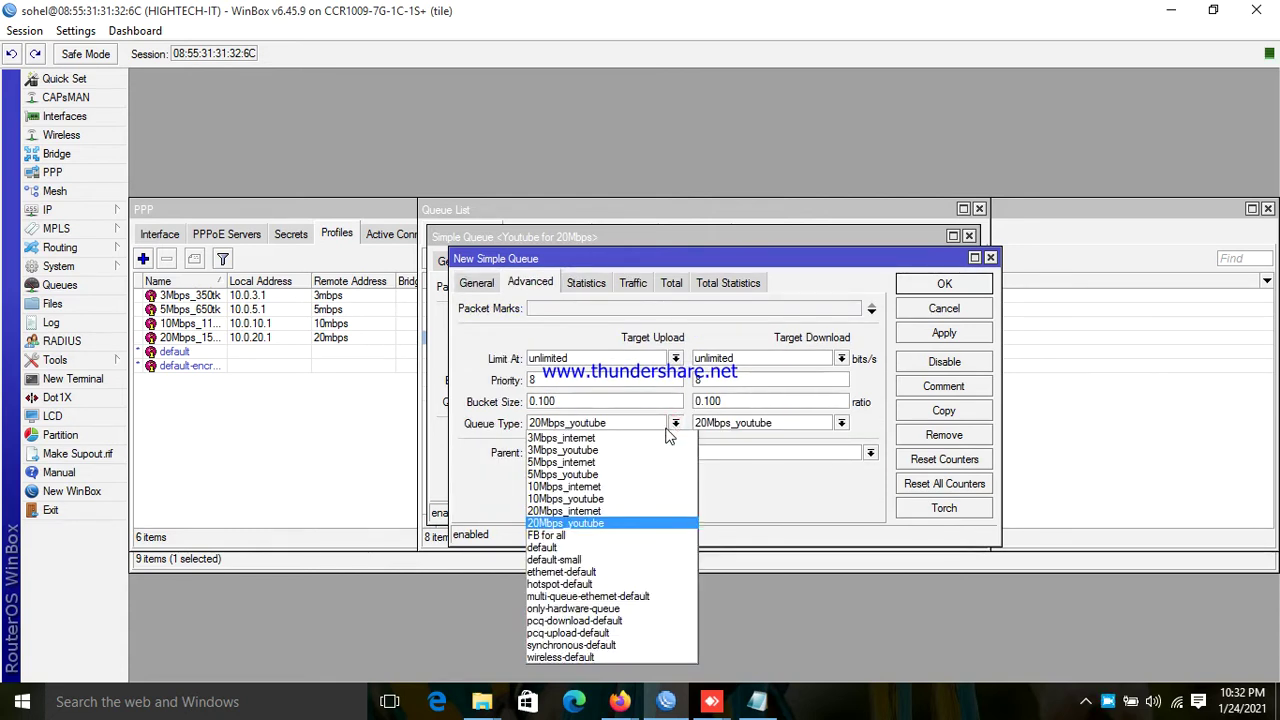
left_click(580, 511)
left_click(841, 423)
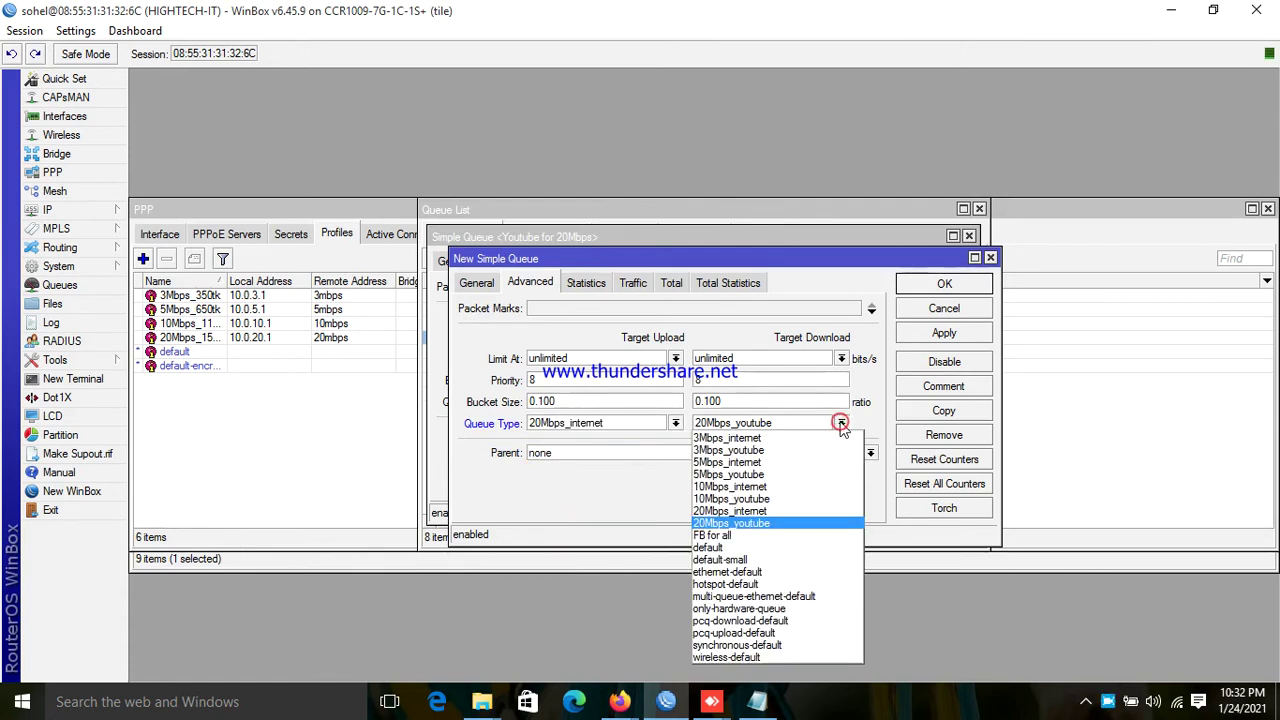
left_click(731, 511)
Save Internet for 20Mbps and move it to the bottom of the queue list.
left_click(944, 333)
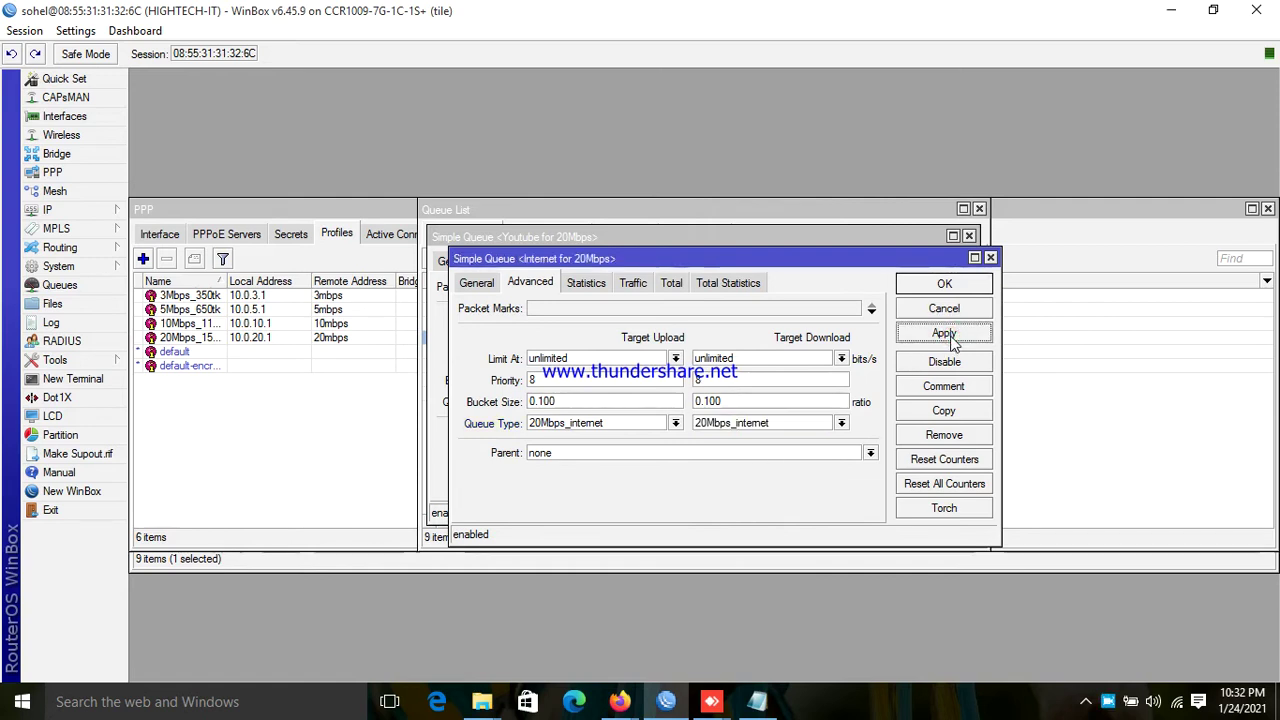
left_click(475, 284)
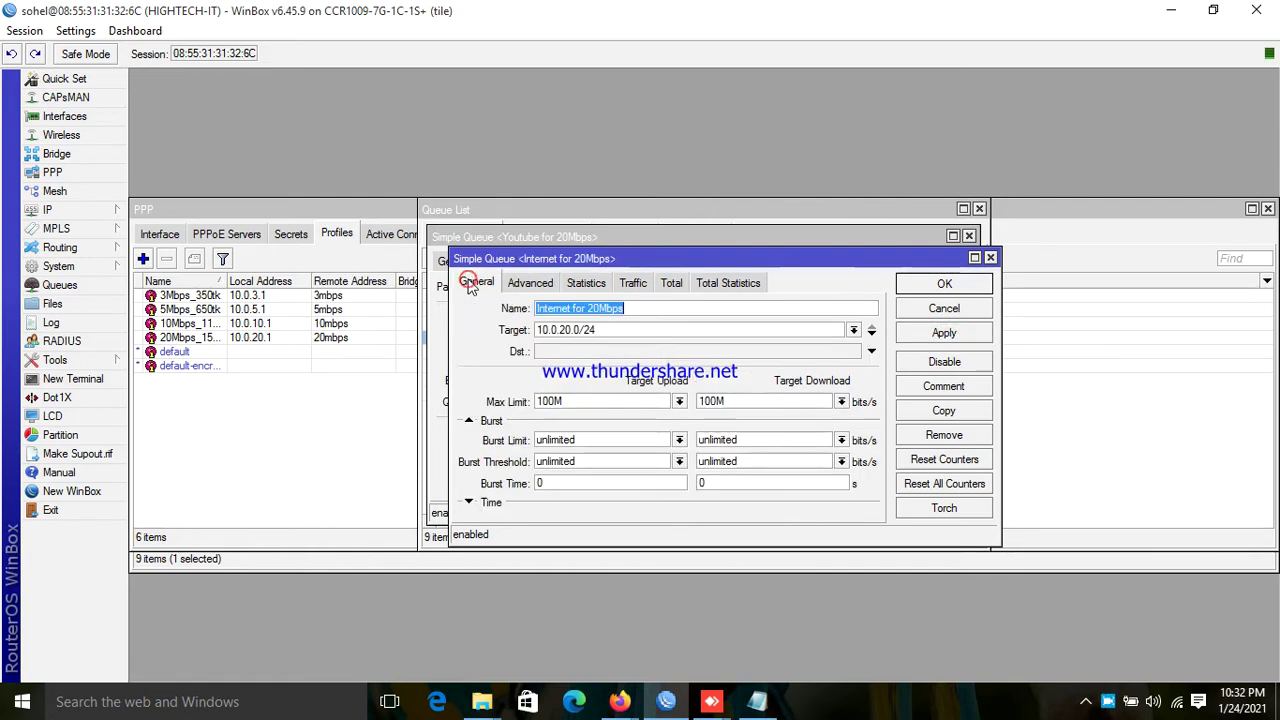
left_click(950, 286)
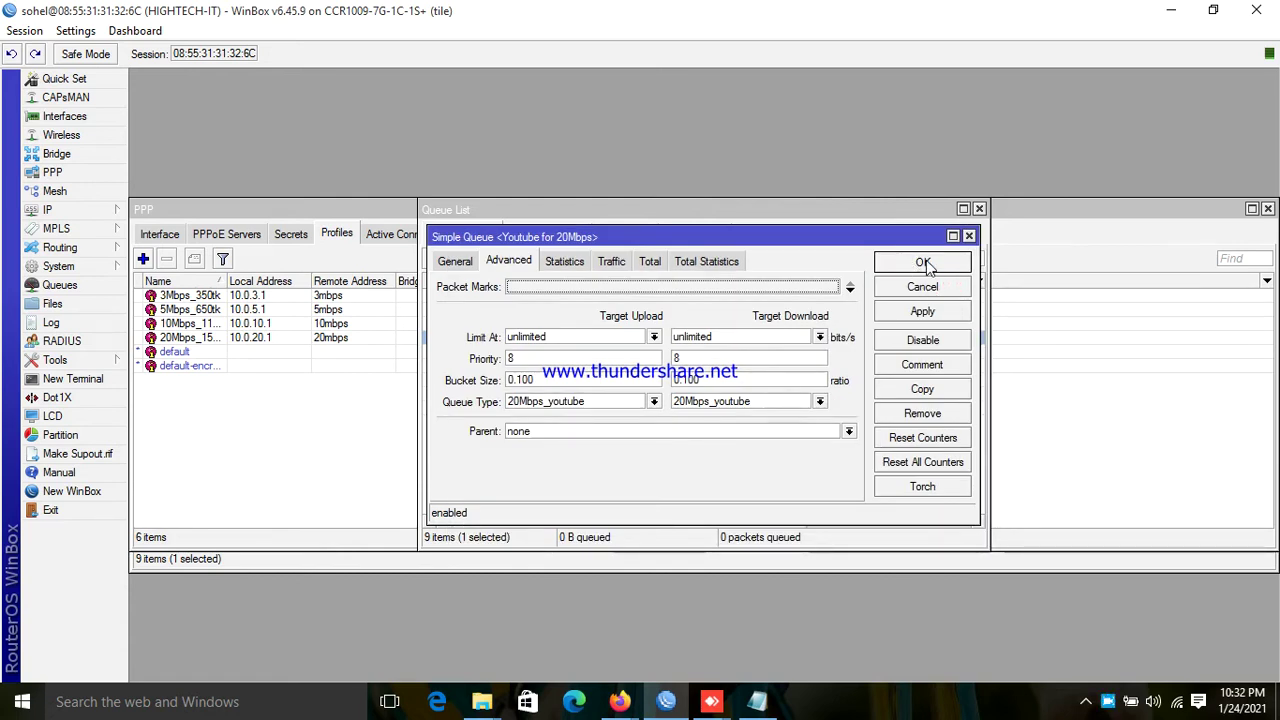
left_click(924, 263)
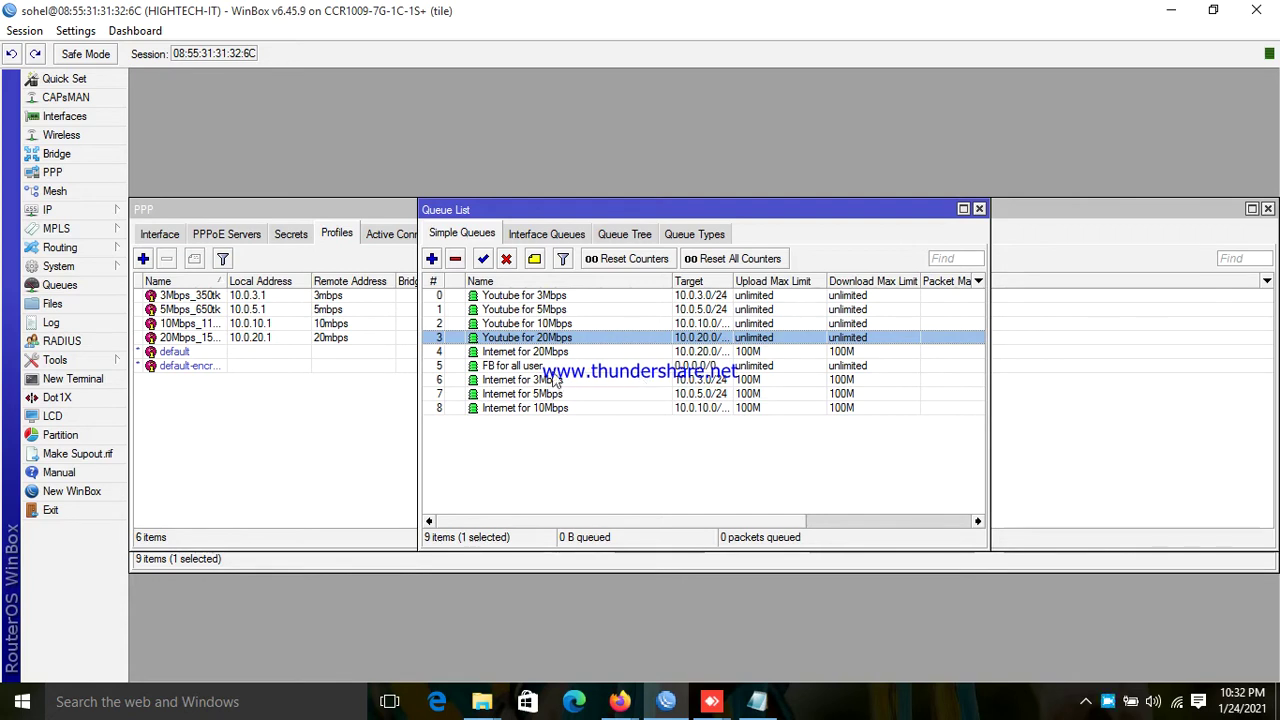
left_click_drag(548, 358, 549, 417)
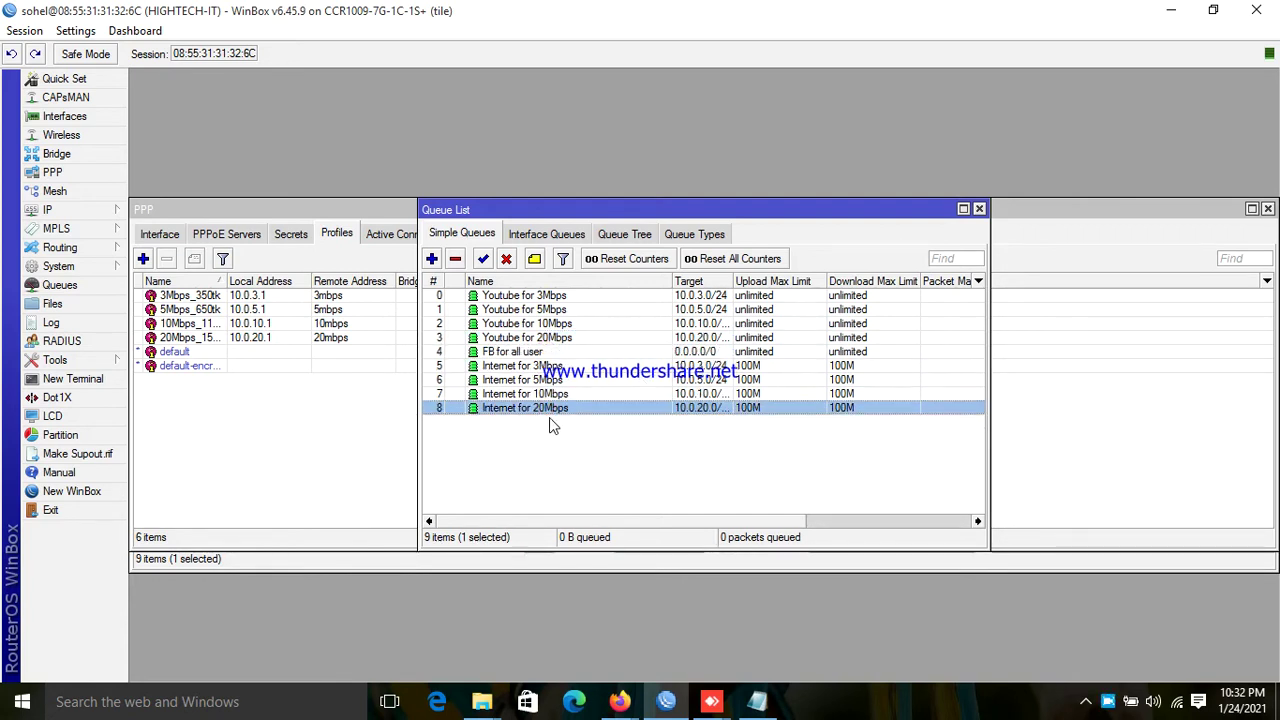
double_click(536, 297)
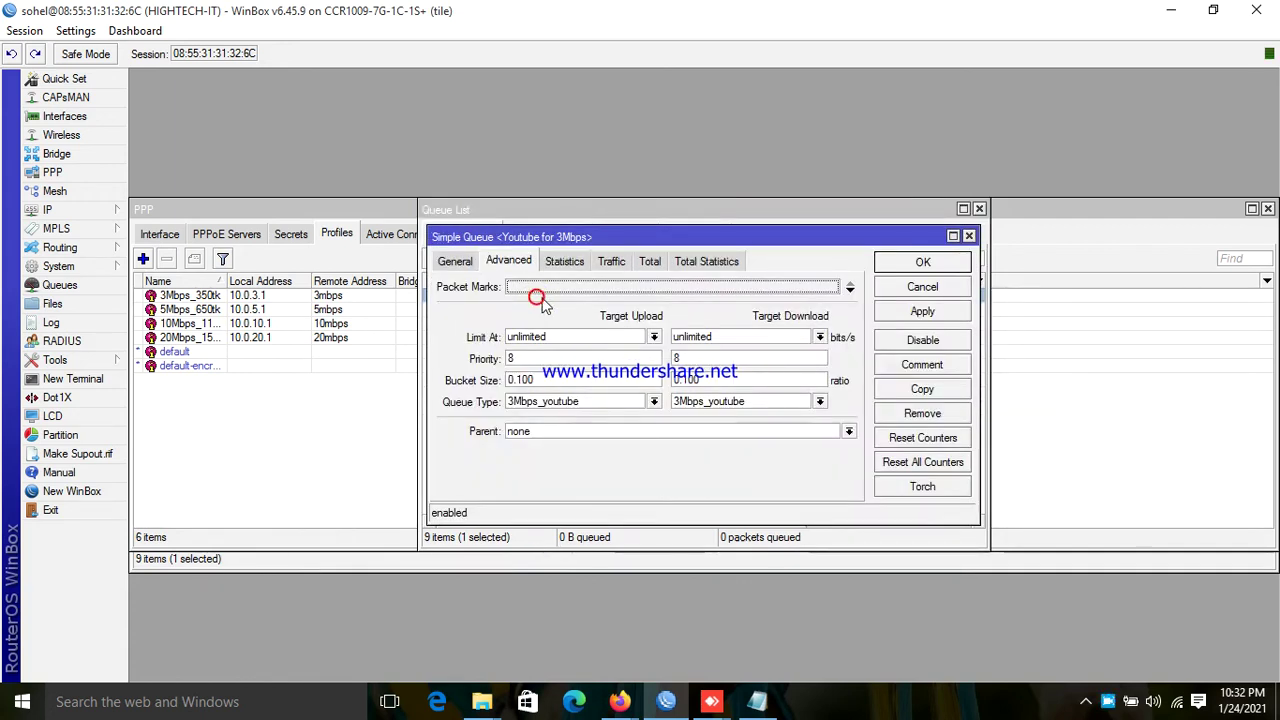
Set the Youtube for 3Mbps queue's max limits to 500M upload and download.
left_click(450, 263)
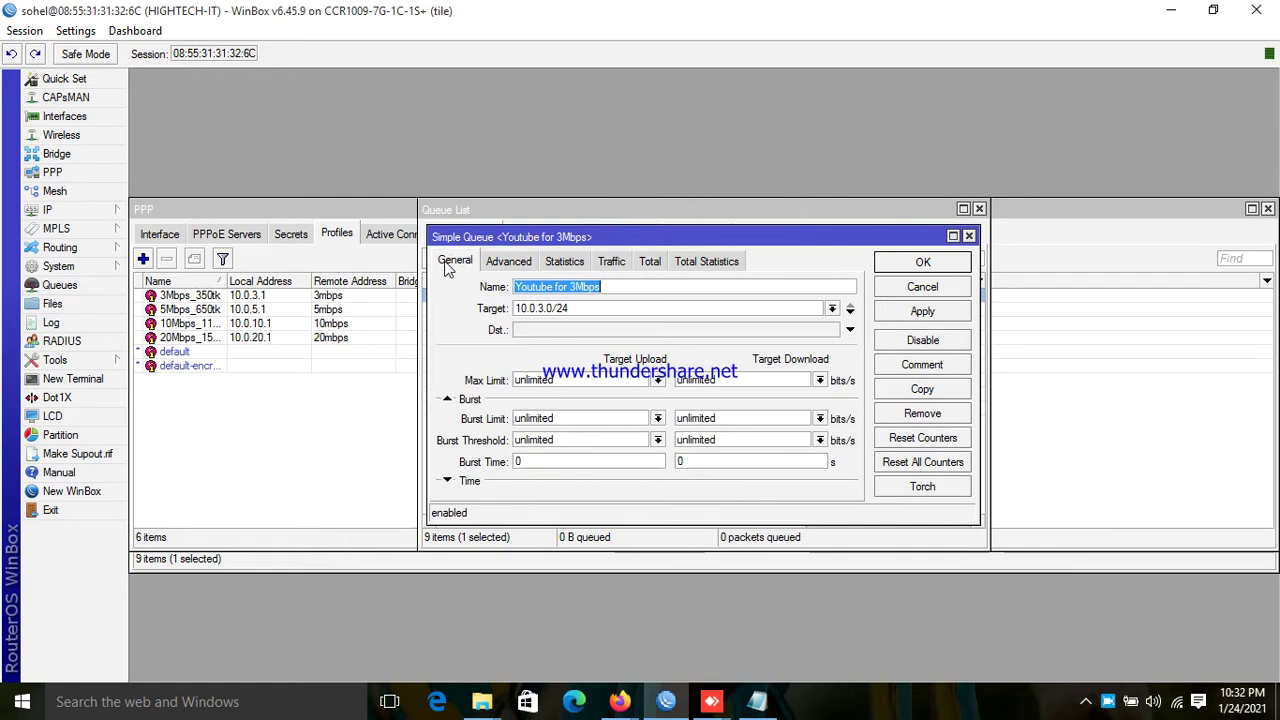
double_click(585, 379)
type("500M")
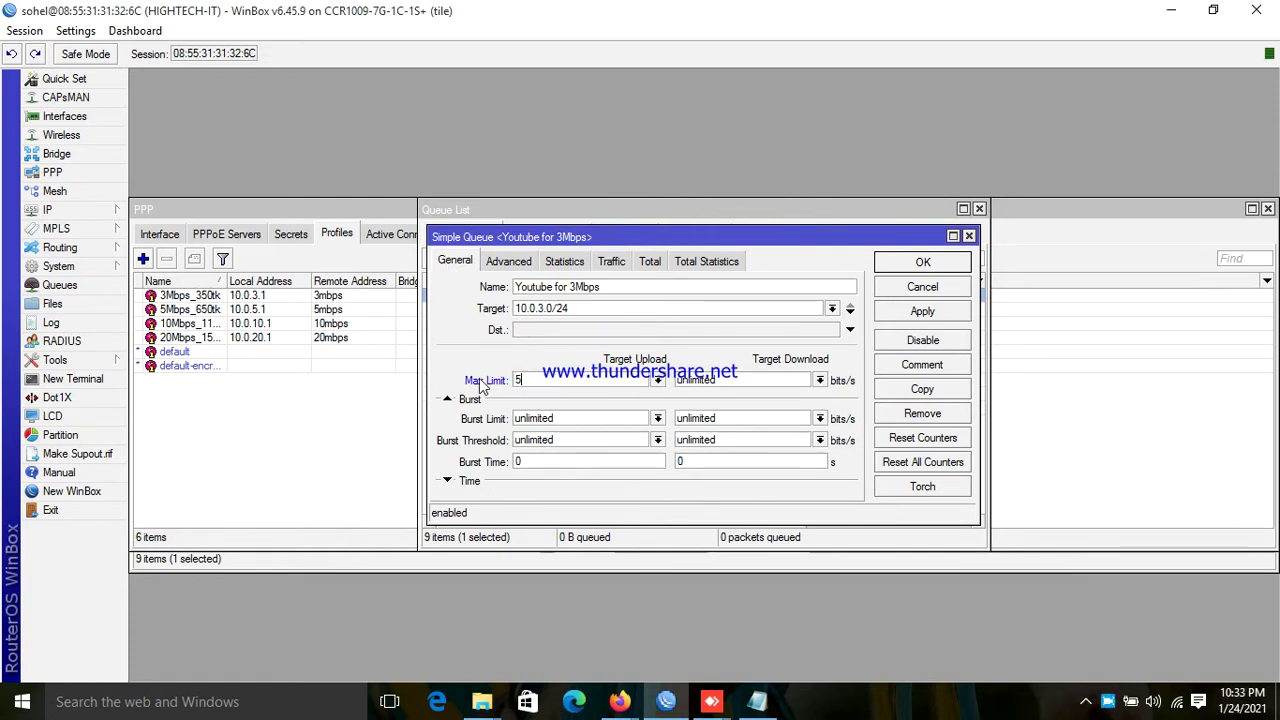
double_click(731, 378)
type("500M")
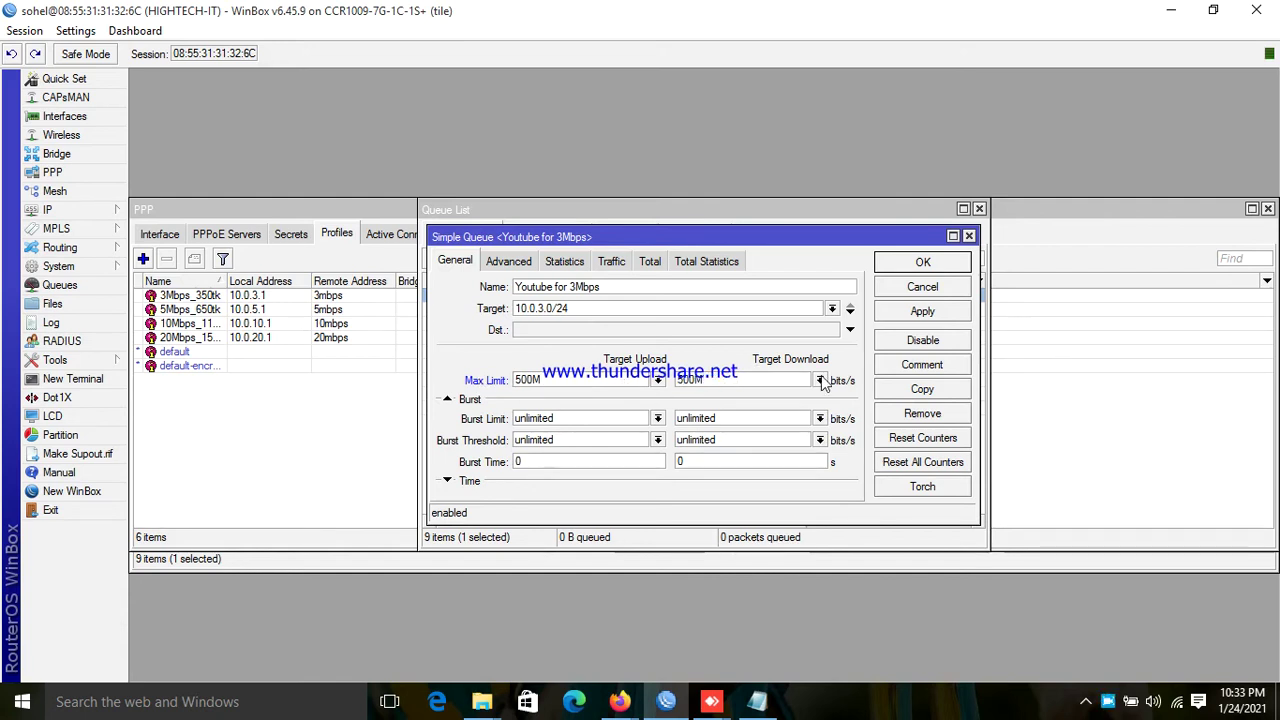
left_click(900, 265)
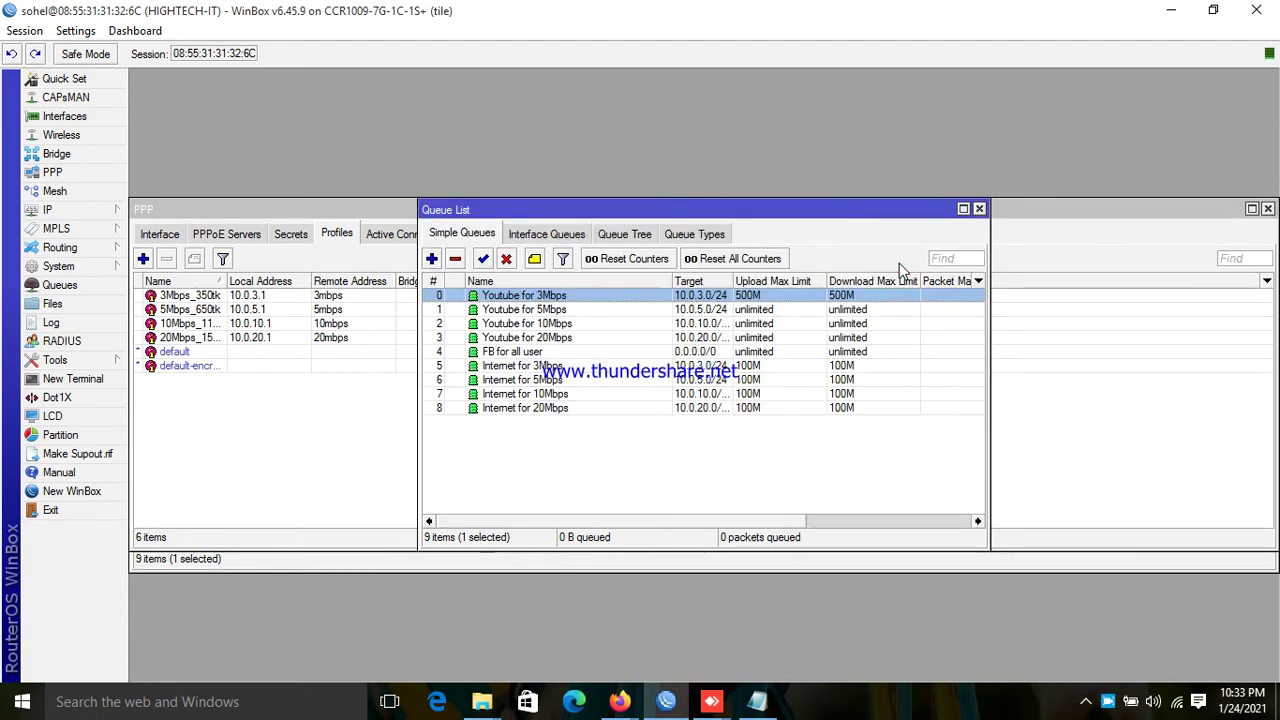
Set the Youtube for 5Mbps queue's max limits to 500M upload and download.
double_click(547, 309)
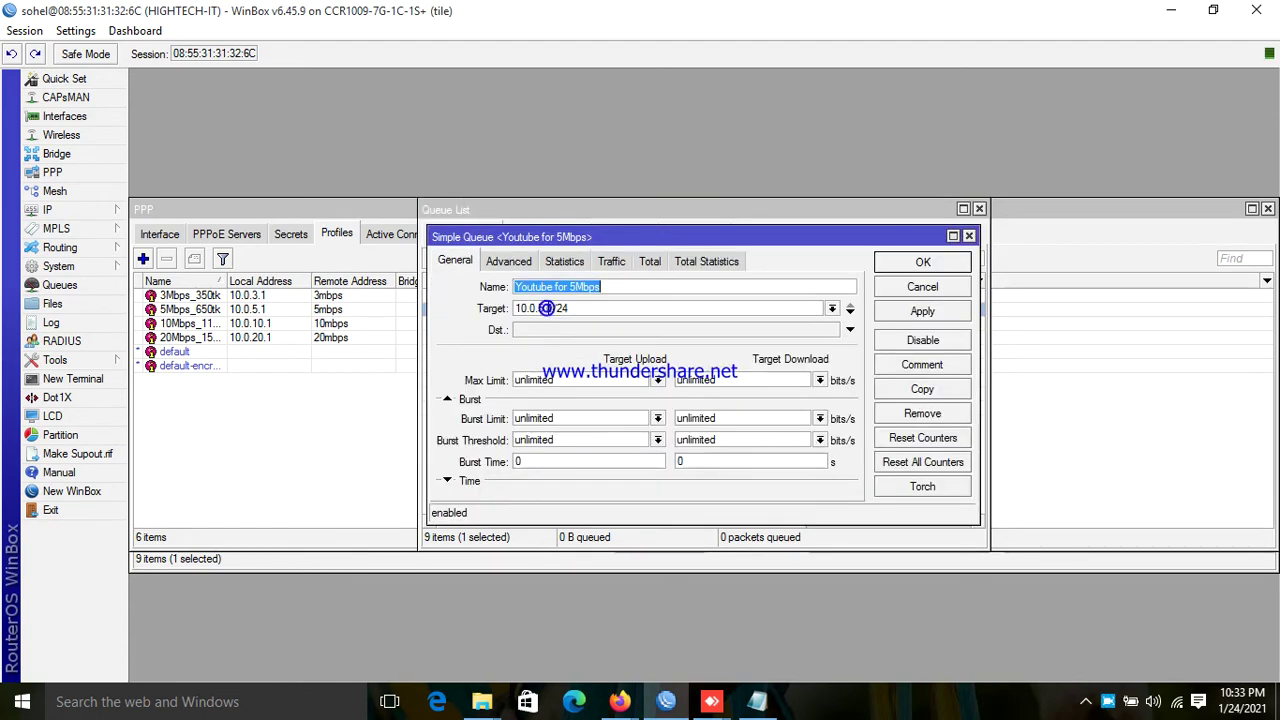
double_click(565, 380)
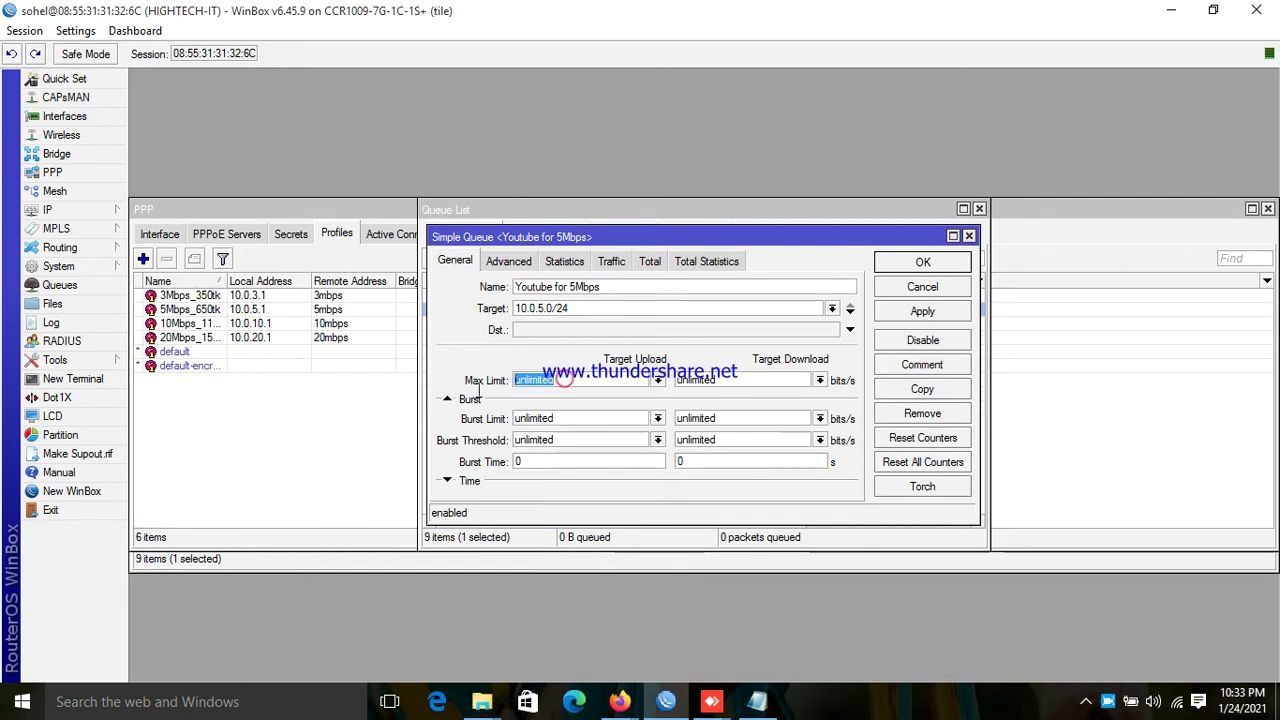
type("500")
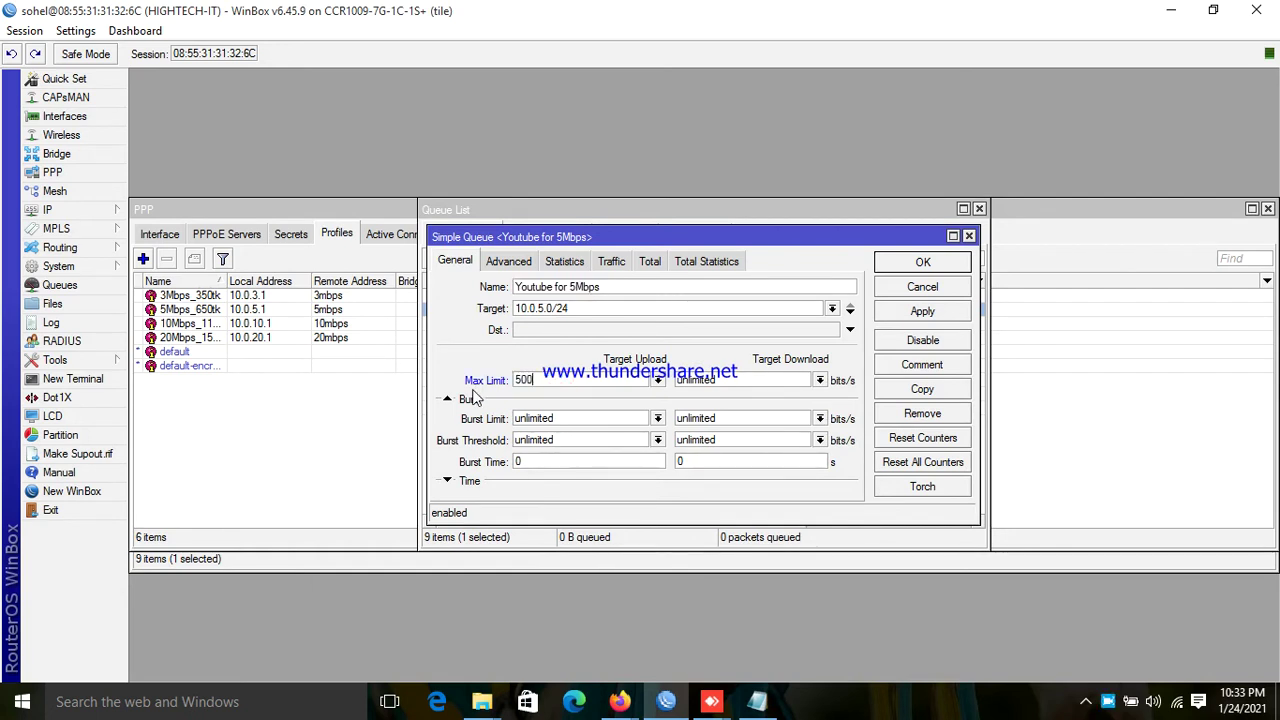
type("M")
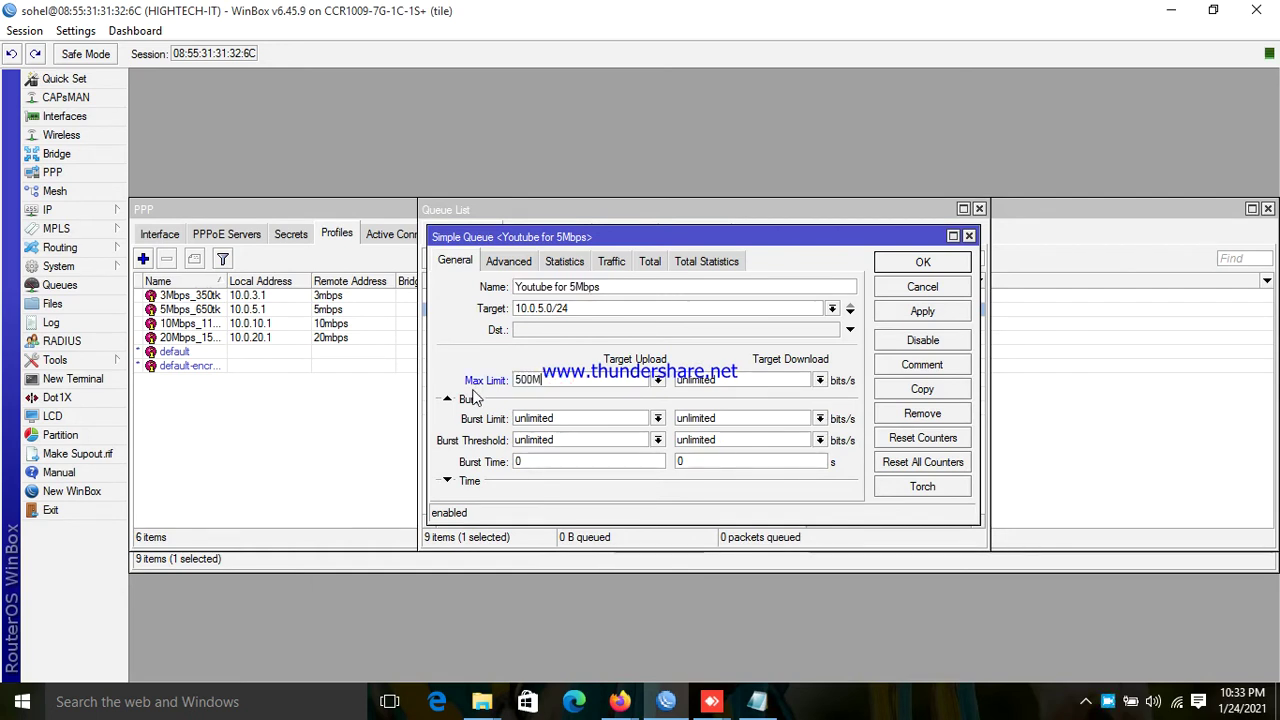
double_click(723, 379)
type("500M")
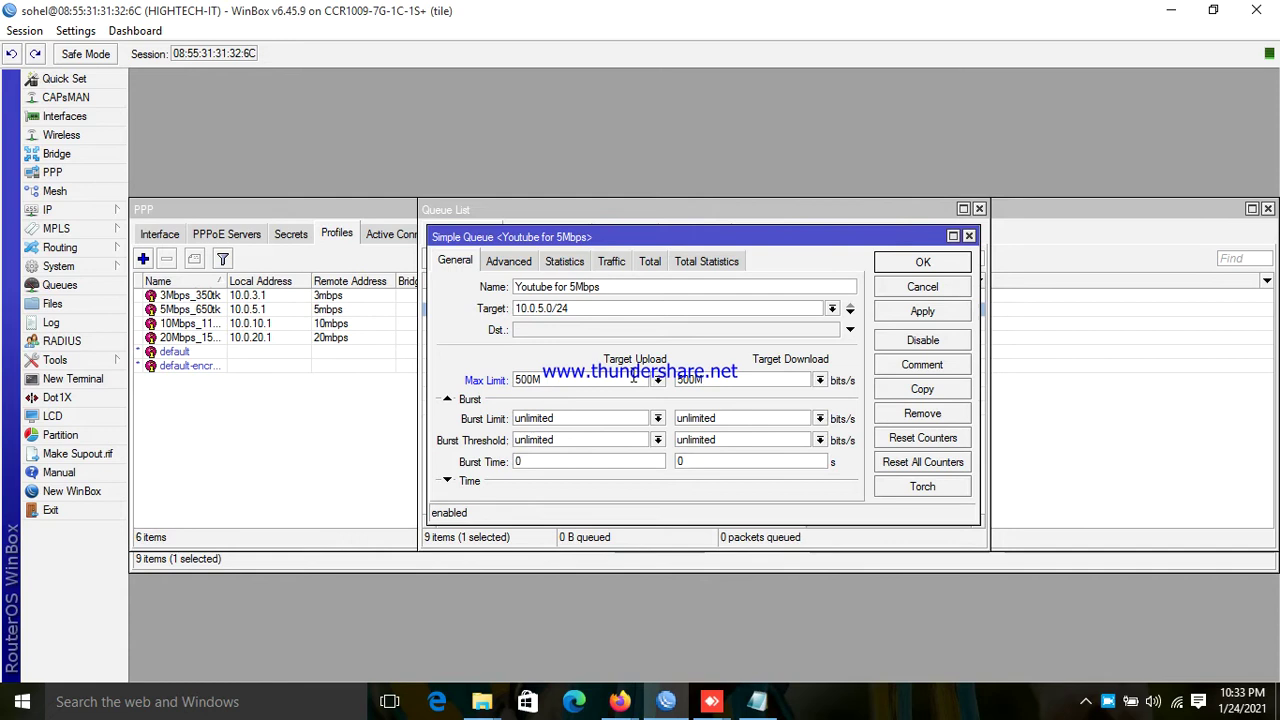
left_click(907, 313)
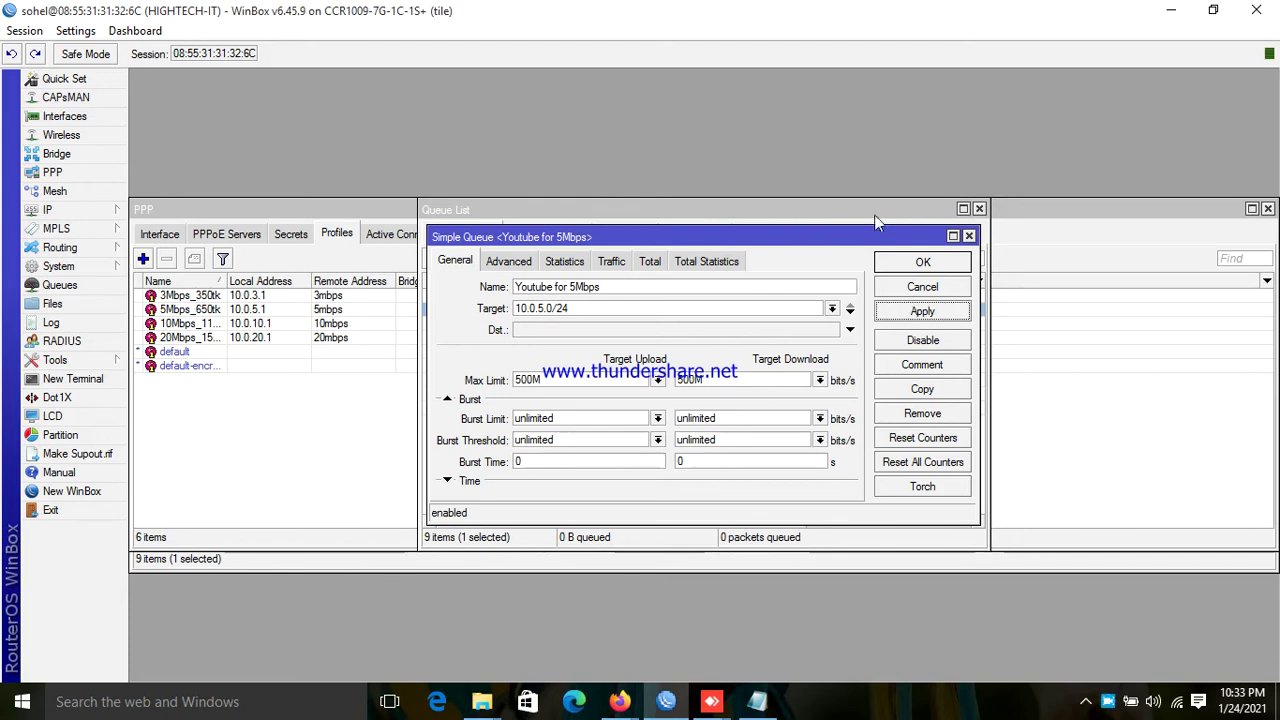
left_click(916, 266)
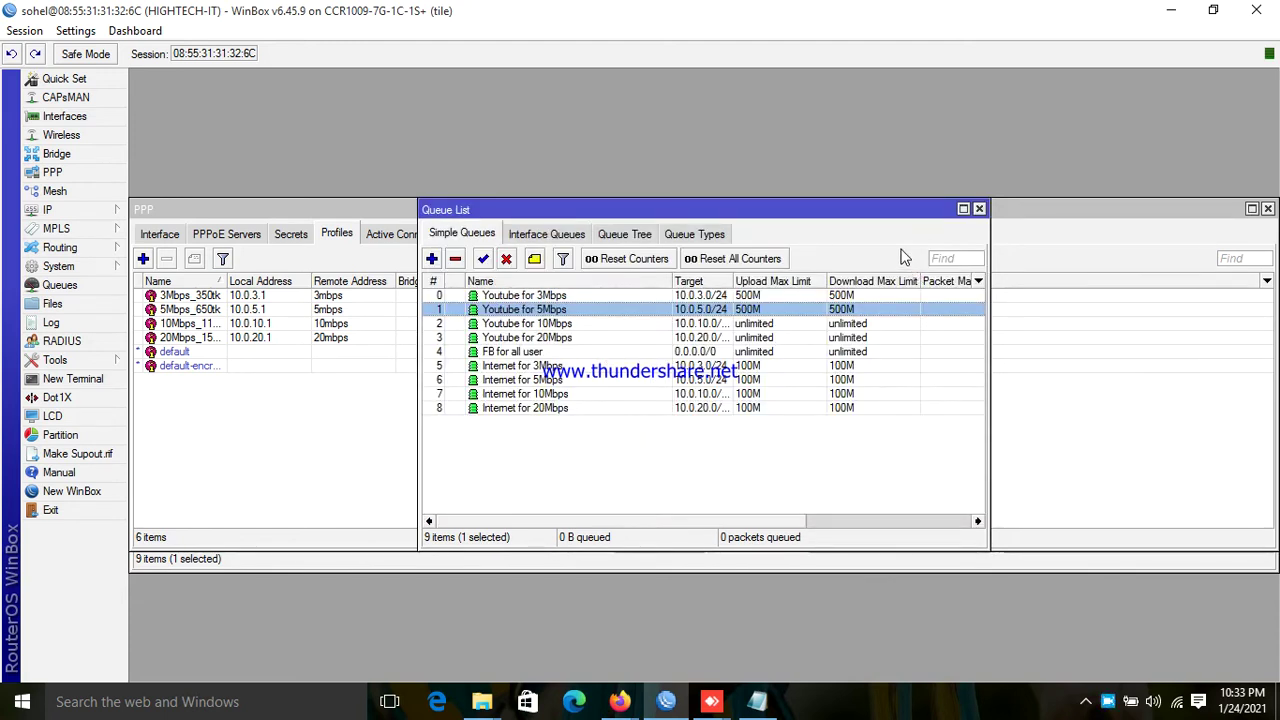
Set the Youtube for 10Mbps queue's max limits to 500M upload and download.
double_click(747, 325)
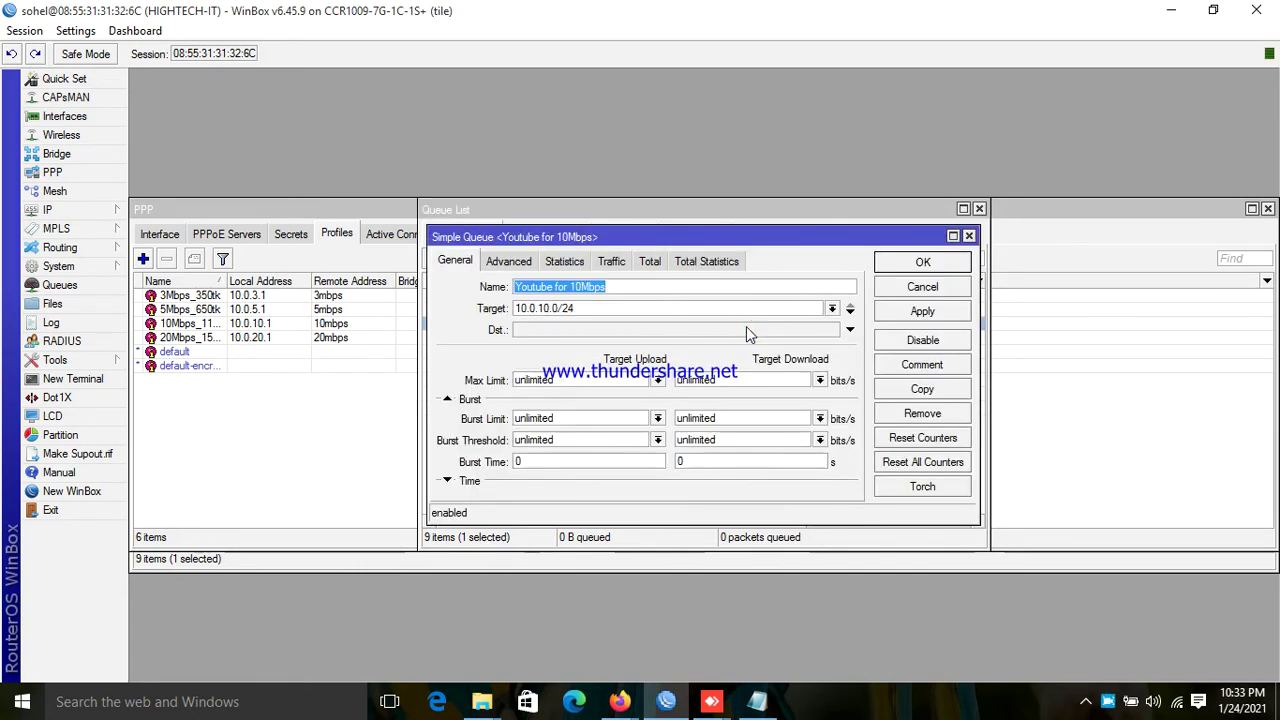
double_click(535, 380)
type("100")
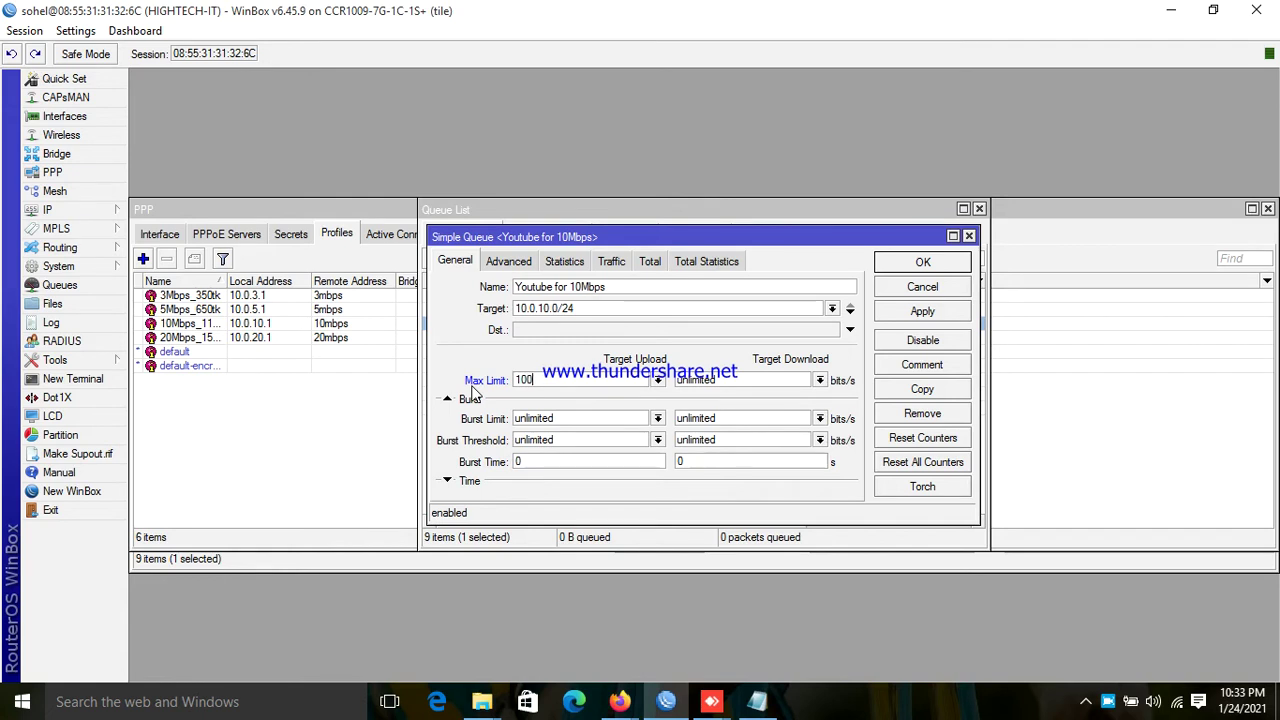
key("BackSpace")
key("BackSpace")
key("BackSpace")
type("500")
key("Tab")
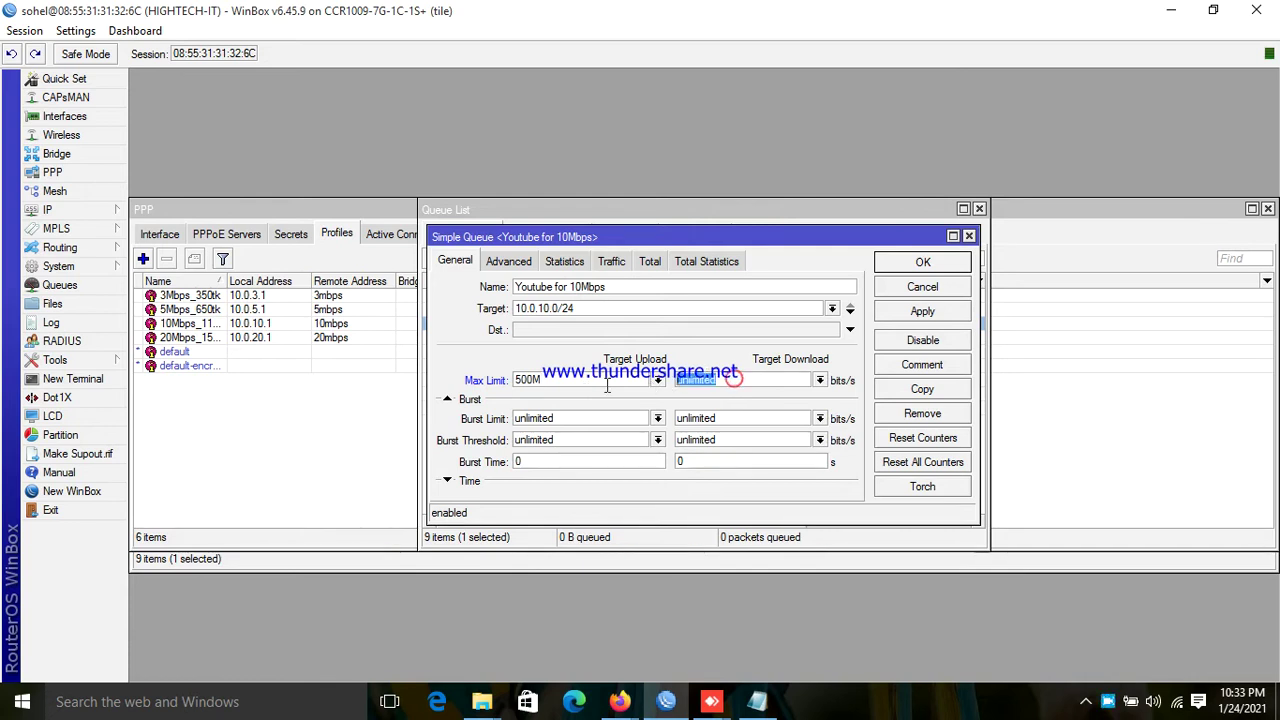
type("500M")
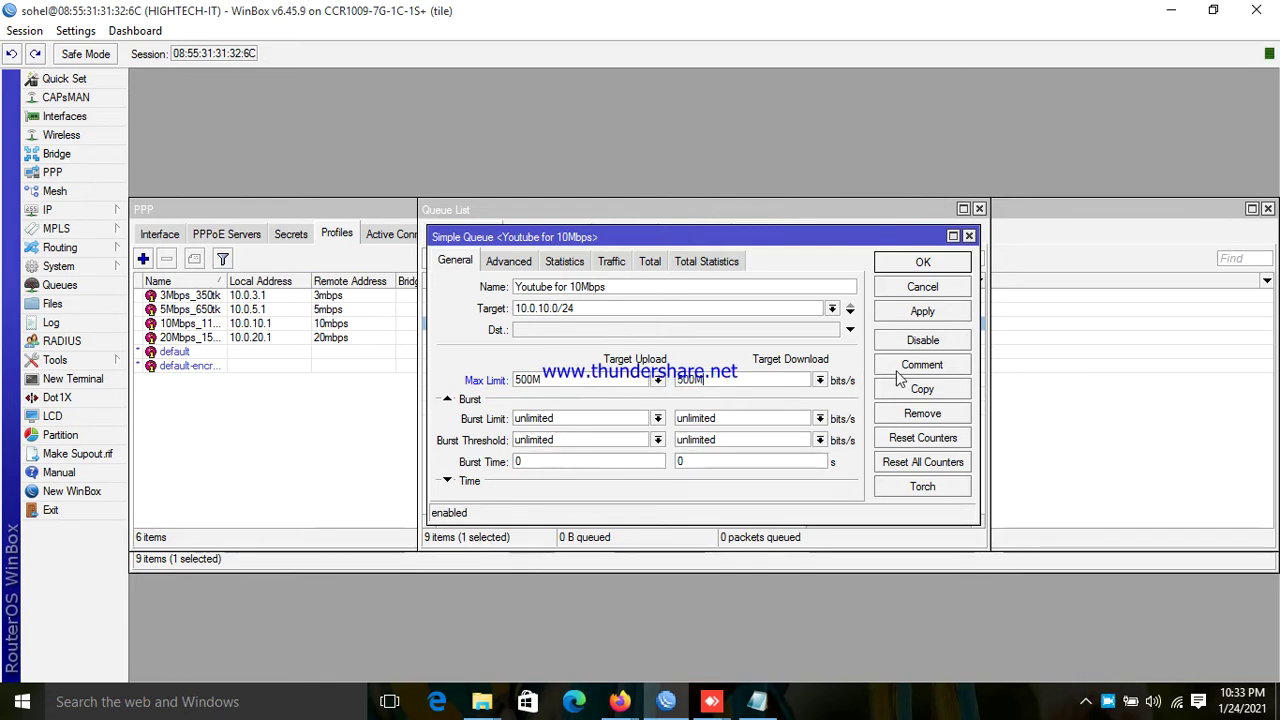
left_click(920, 318)
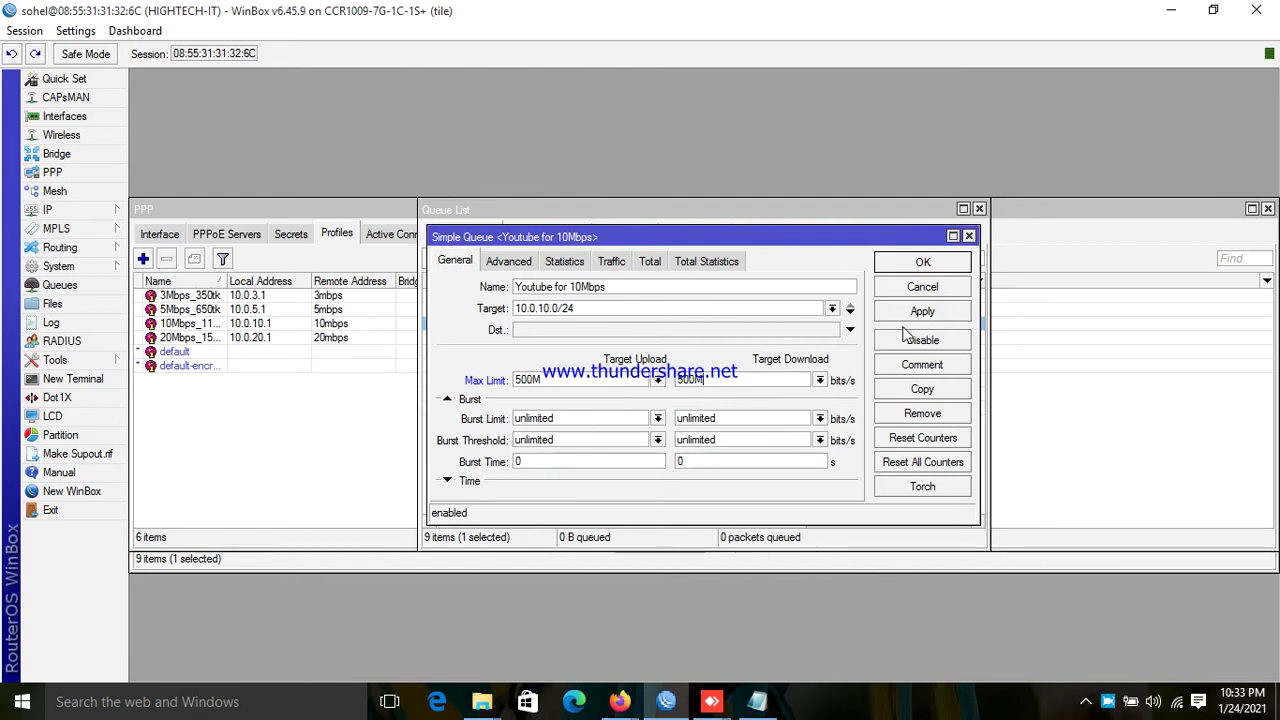
left_click(908, 315)
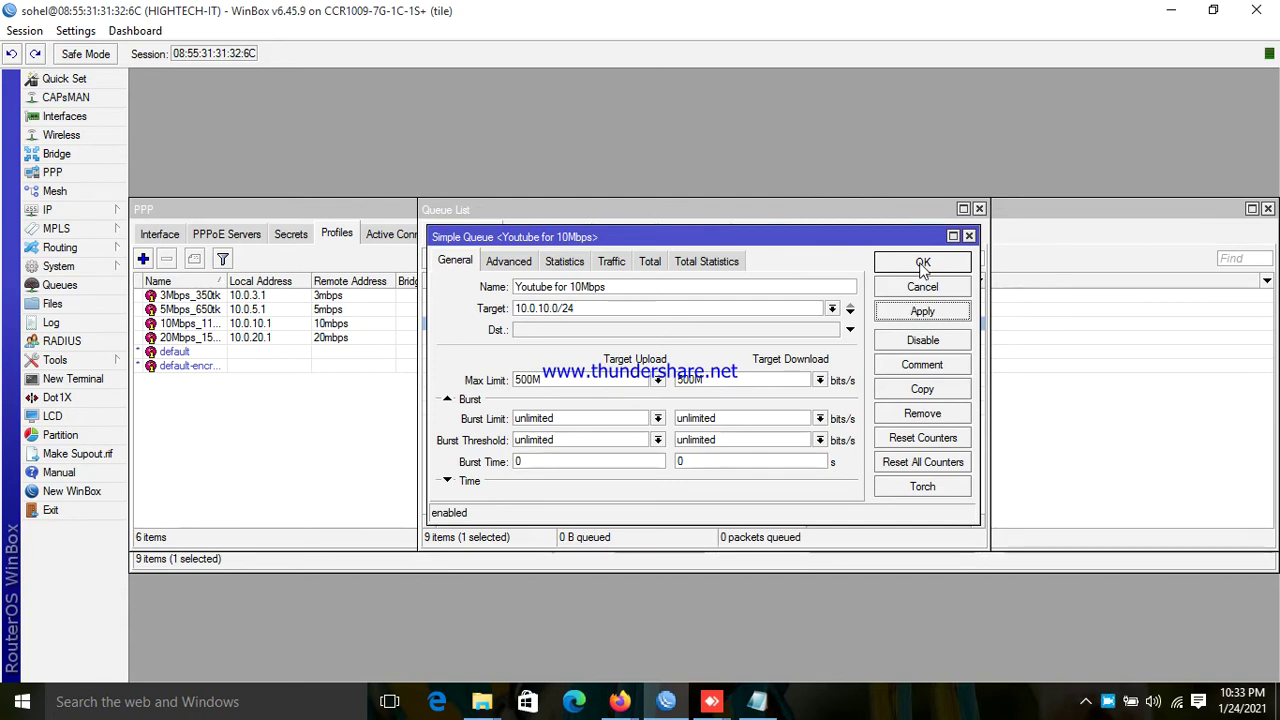
left_click(922, 264)
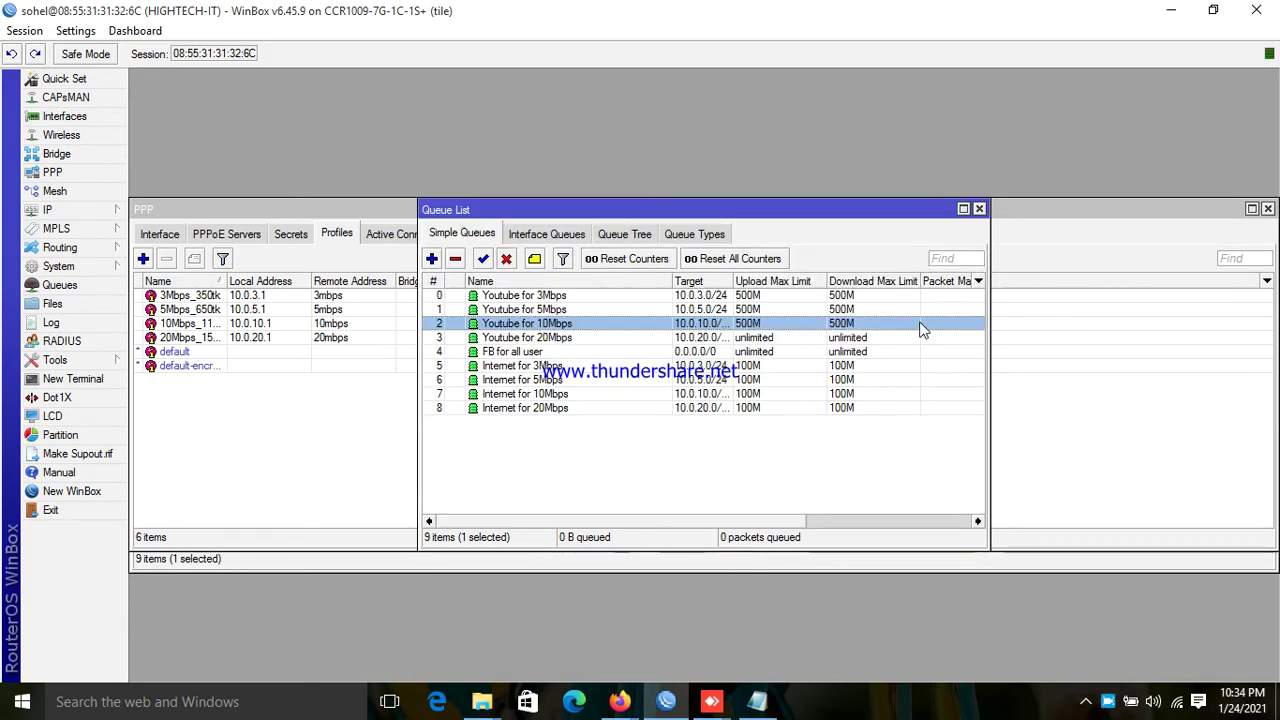
Set the Youtube for 20Mbps queue's max limits to 500M upload and download.
double_click(588, 339)
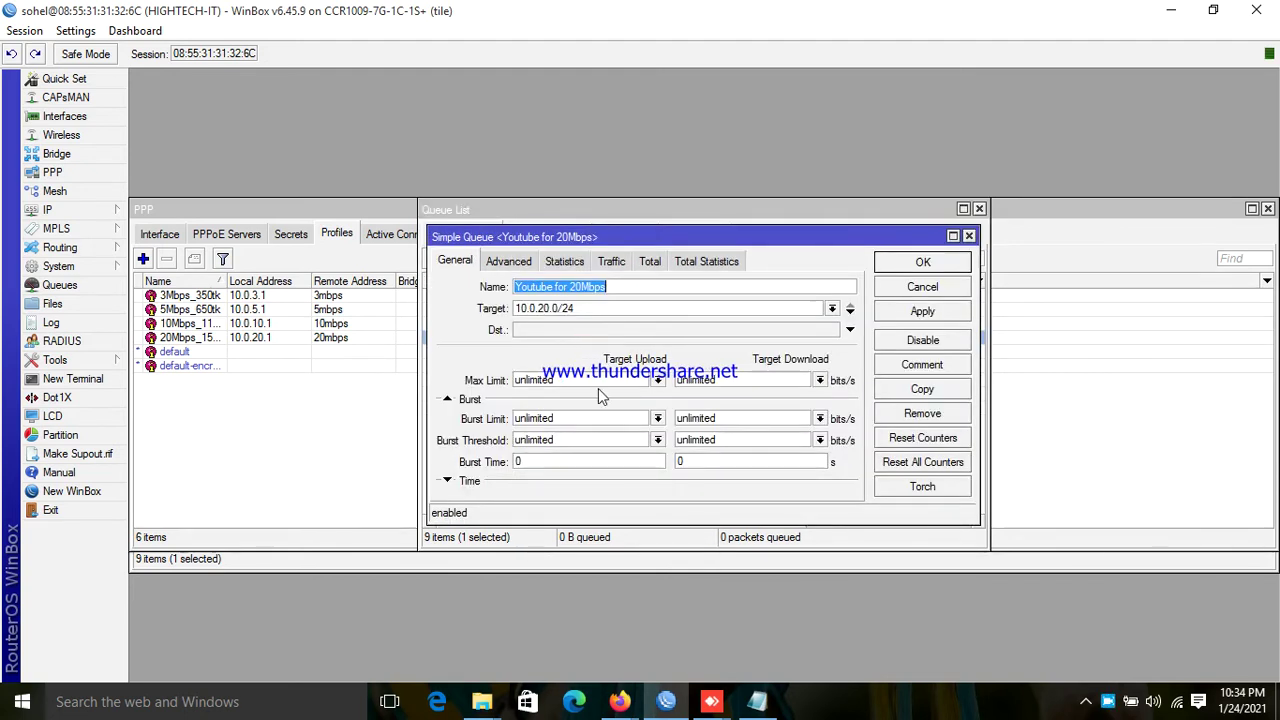
left_click(593, 381)
type("500M")
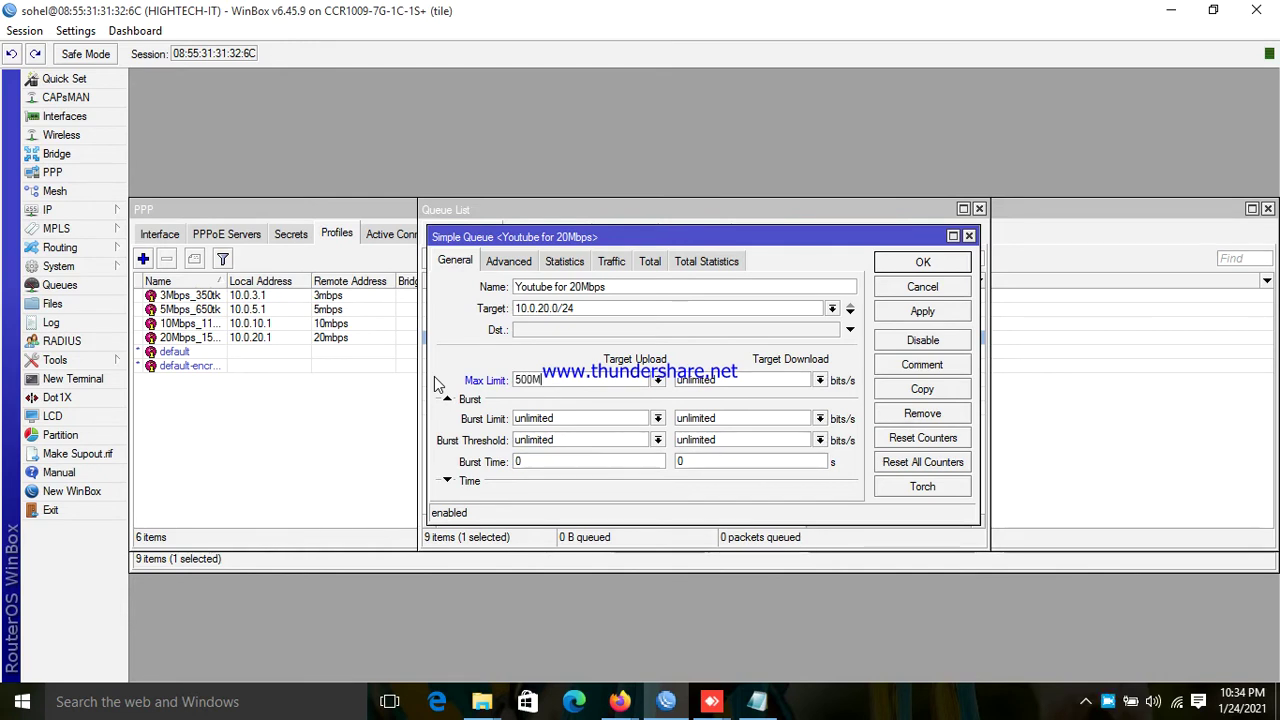
key("Tab")
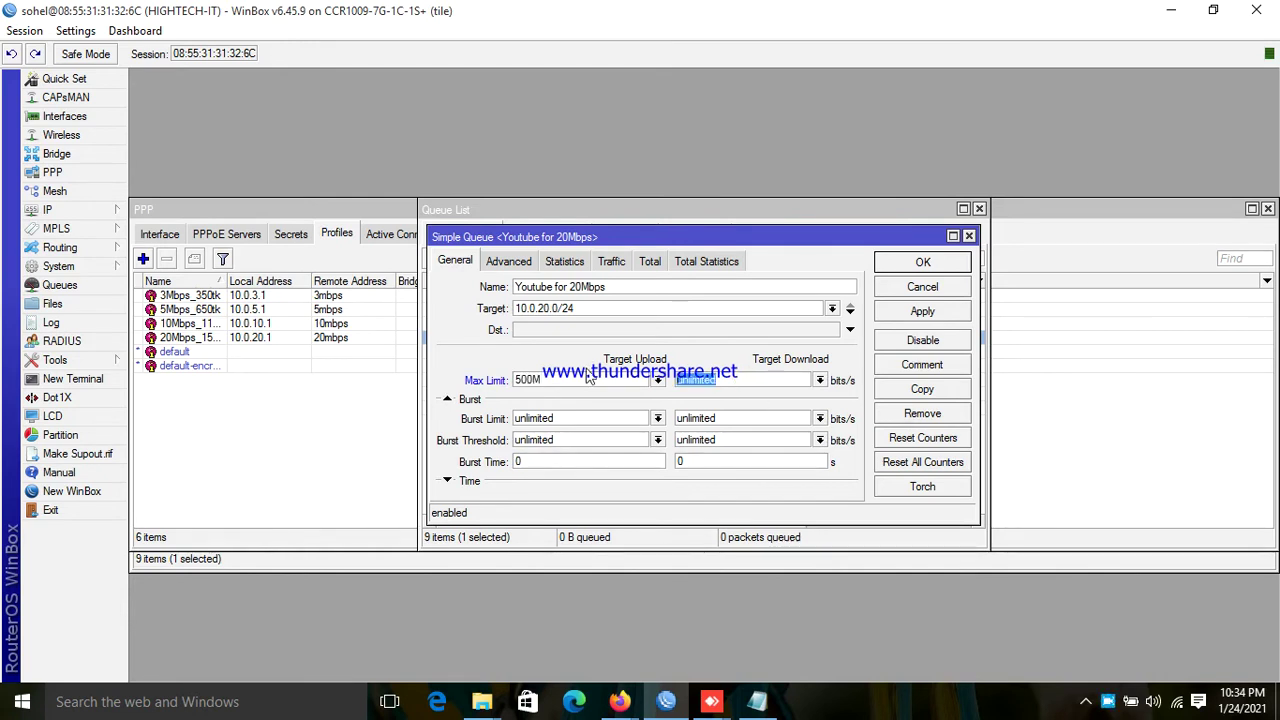
type("500M")
left_click(900, 314)
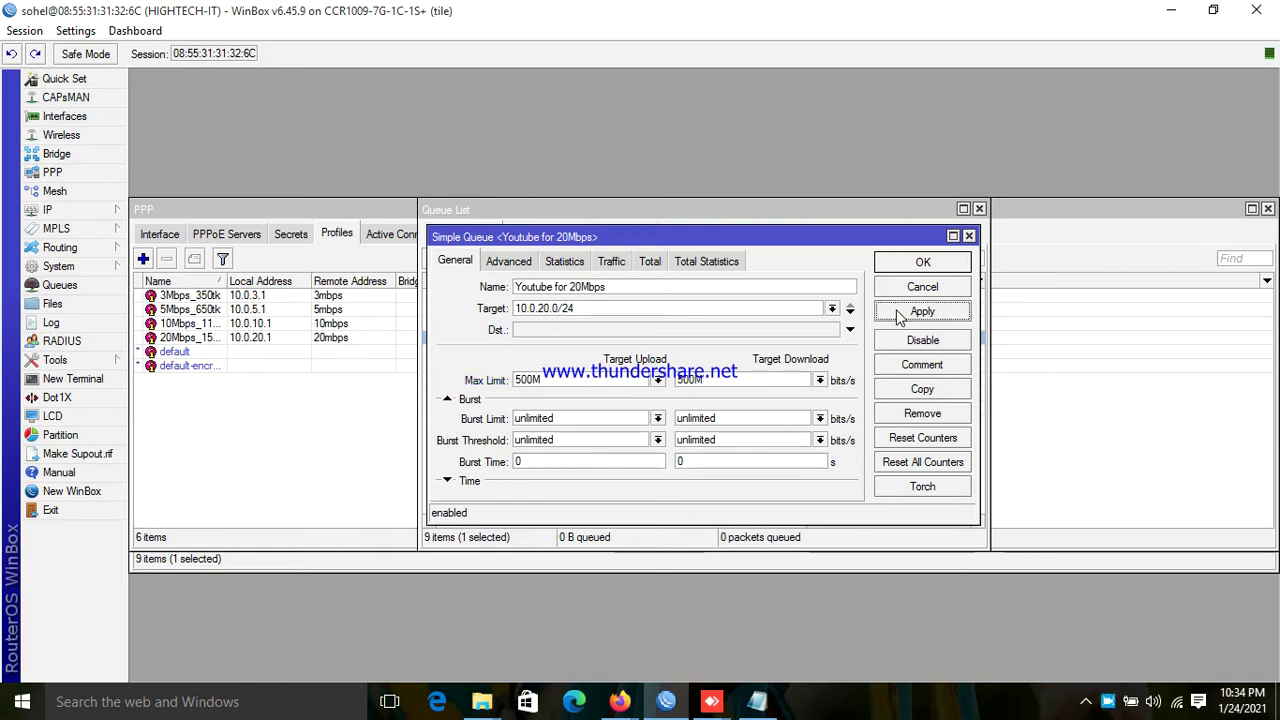
left_click(922, 263)
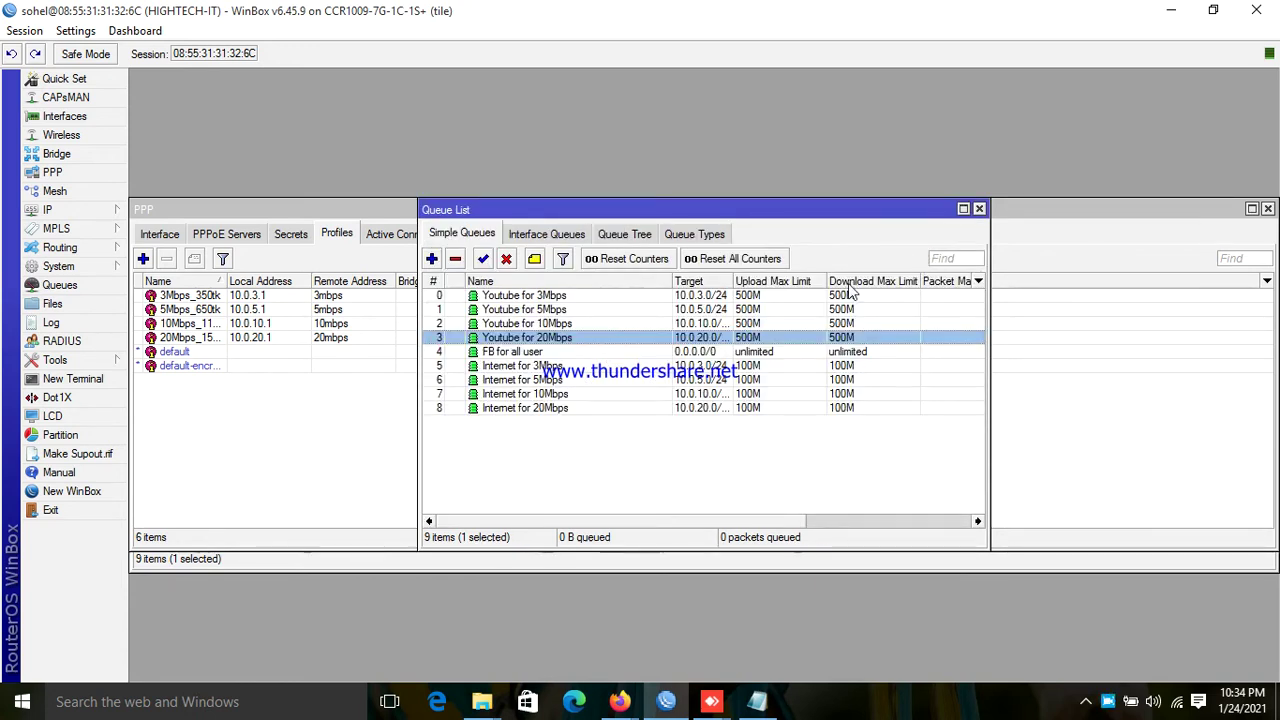
left_click(571, 354)
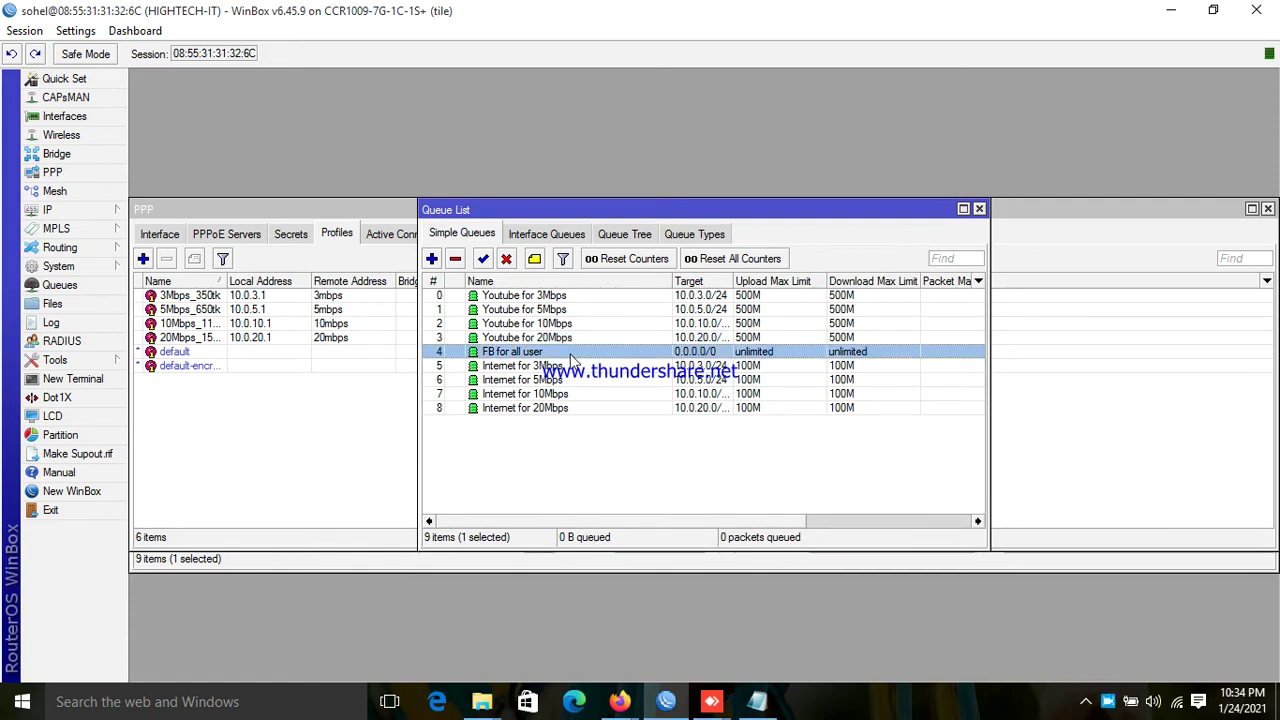
Set the FB for all user queue's max limit to 500M upload and 500M download.
double_click(549, 356)
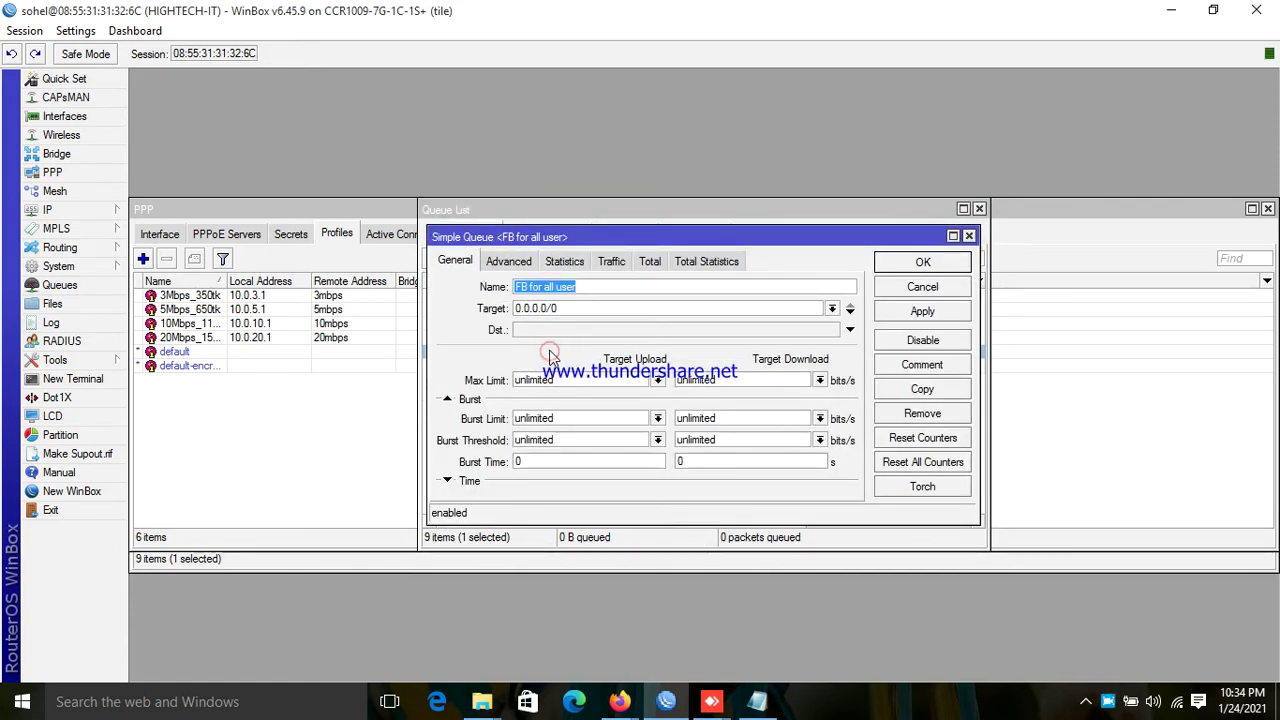
double_click(566, 380)
type("500M")
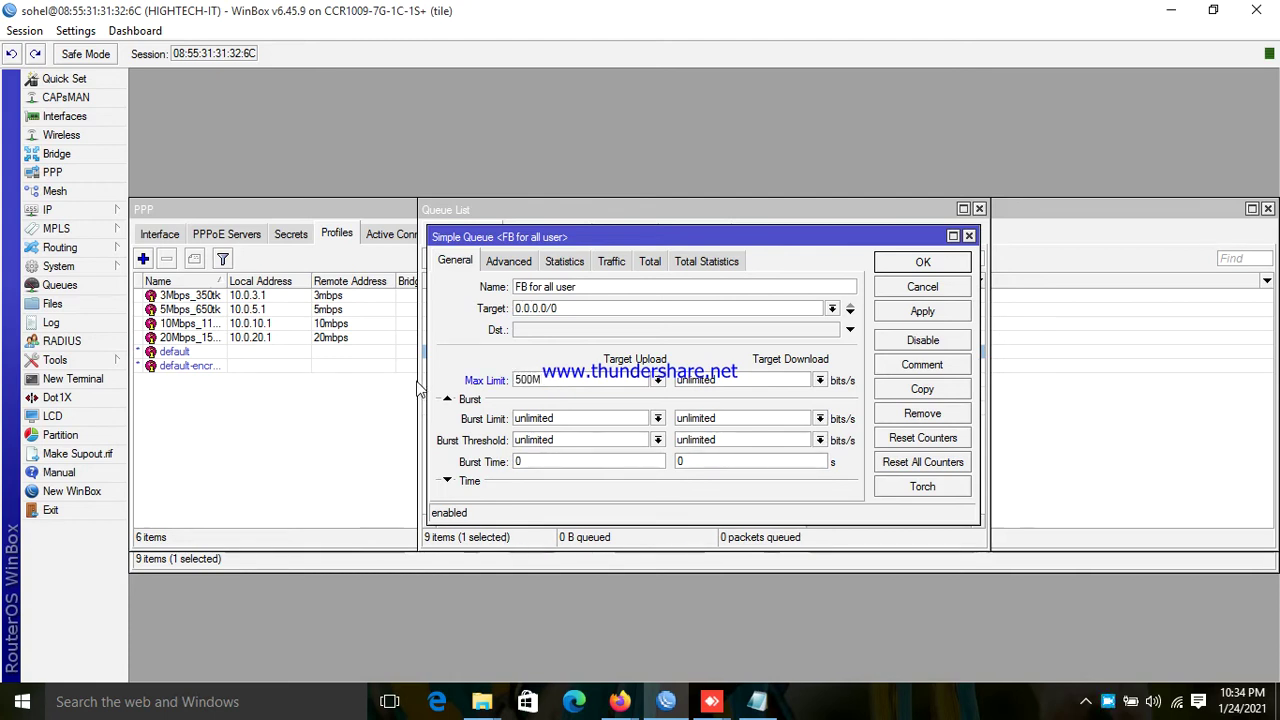
double_click(731, 381)
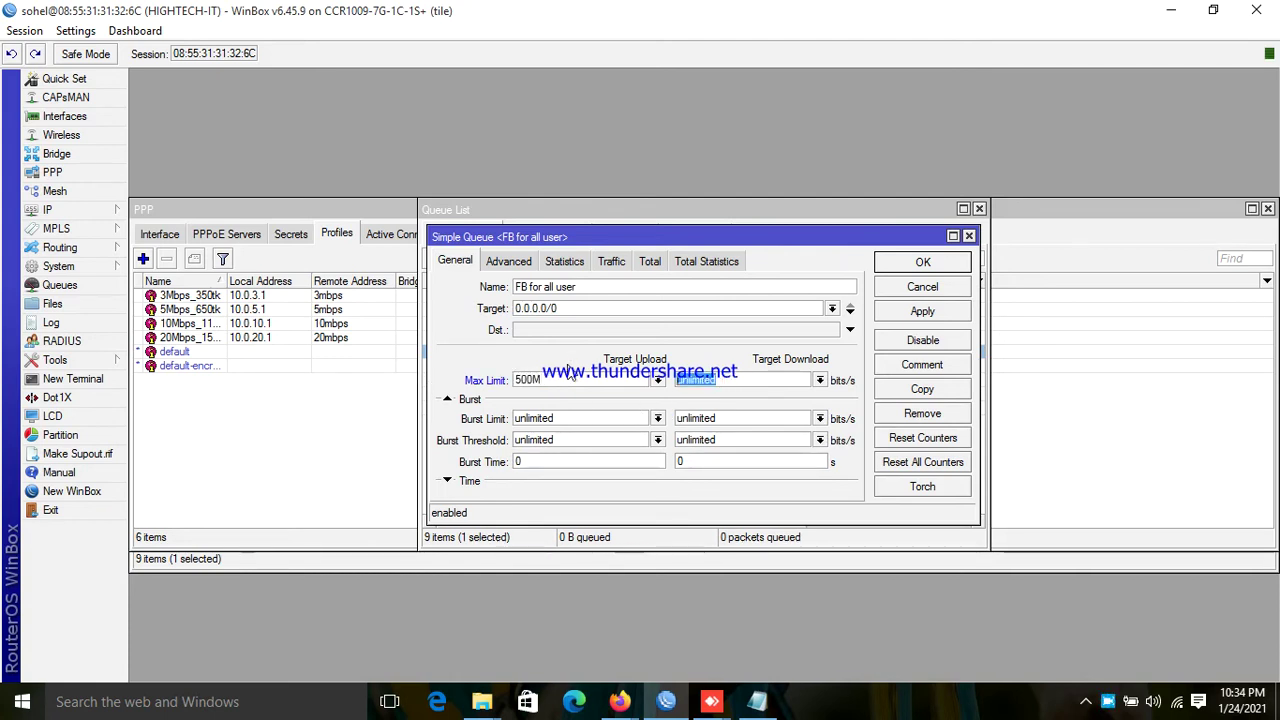
type("500M")
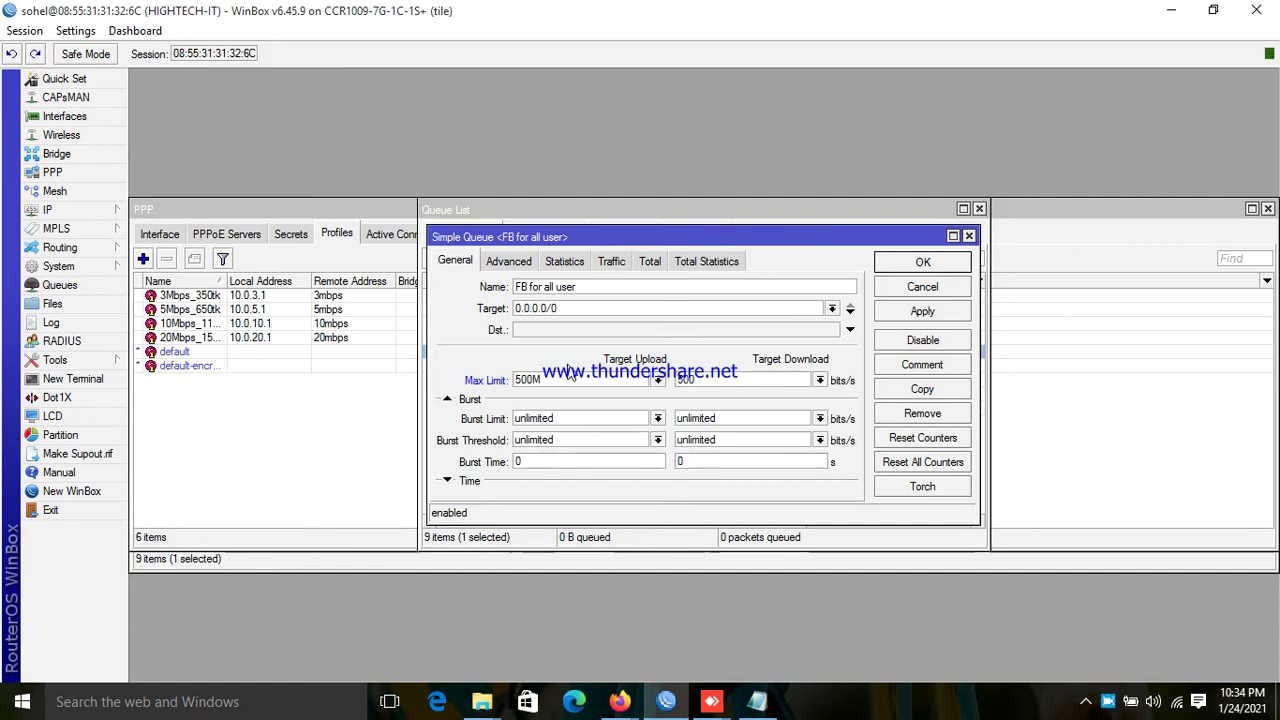
left_click(923, 262)
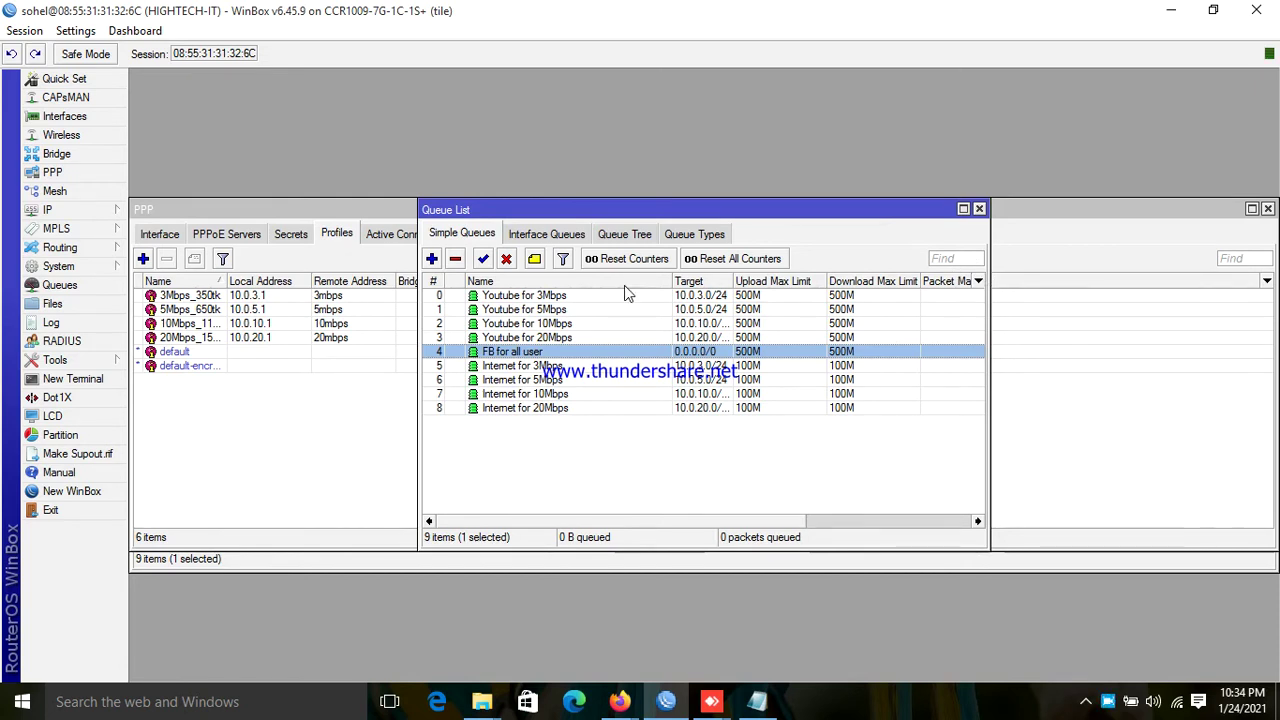
Disable and re-enable the Youtube for 3Mbps queue, then close and reopen the queue list.
left_click(540, 297)
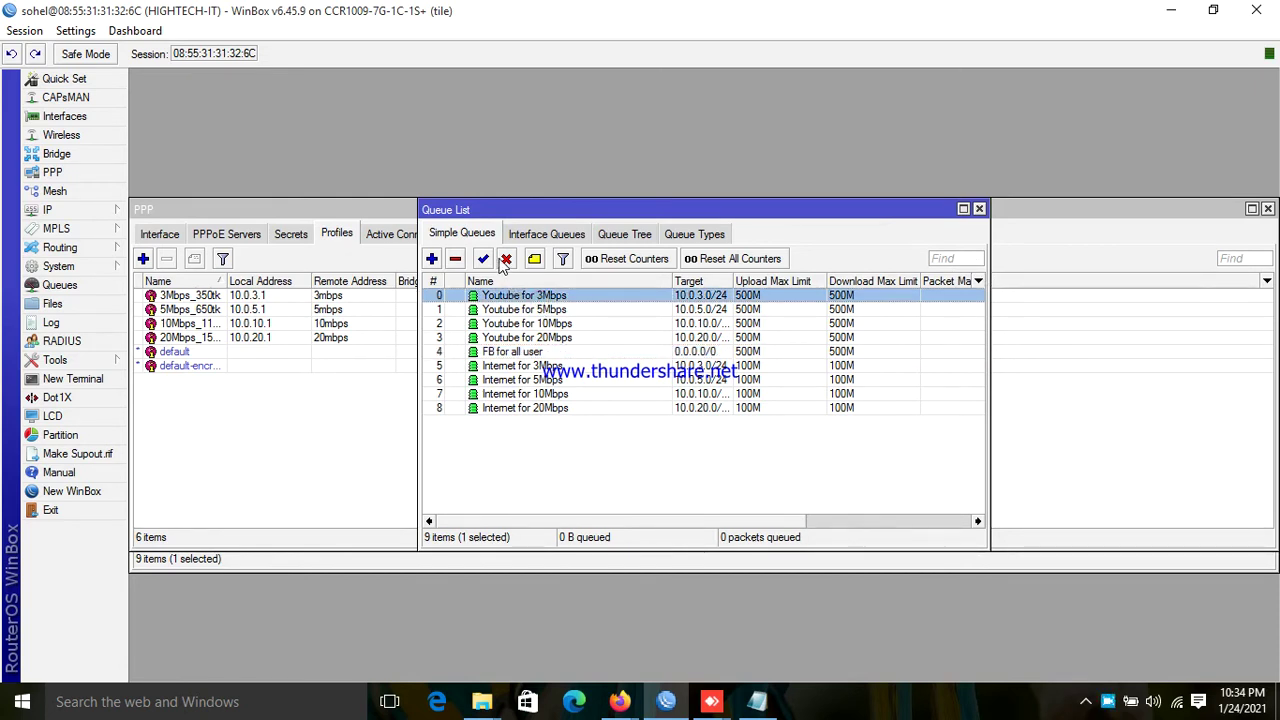
left_click(505, 260)
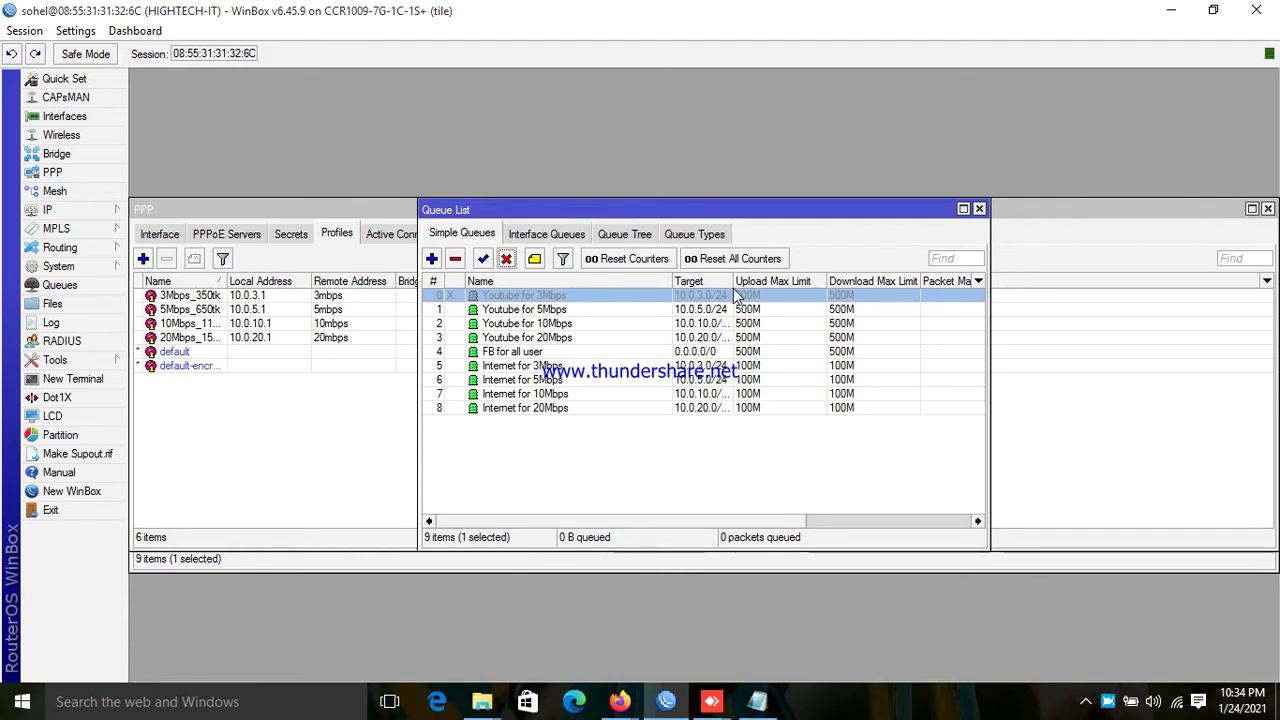
left_click(483, 261)
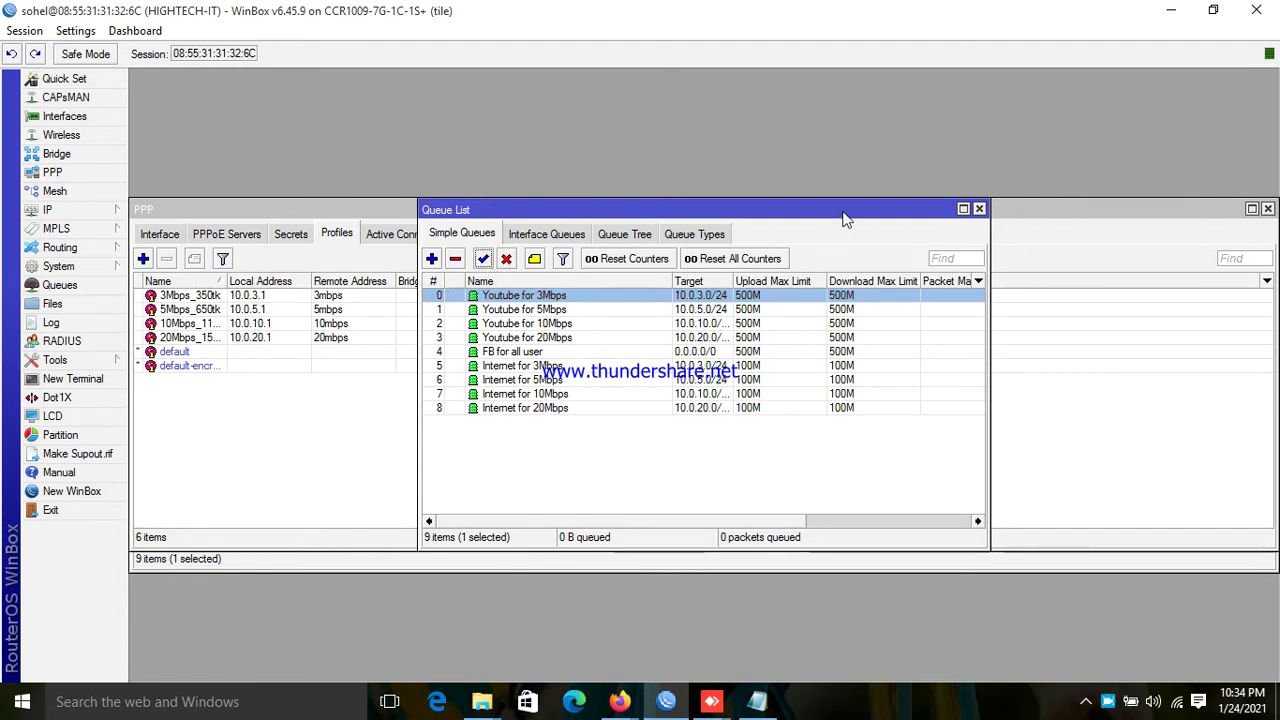
left_click(979, 209)
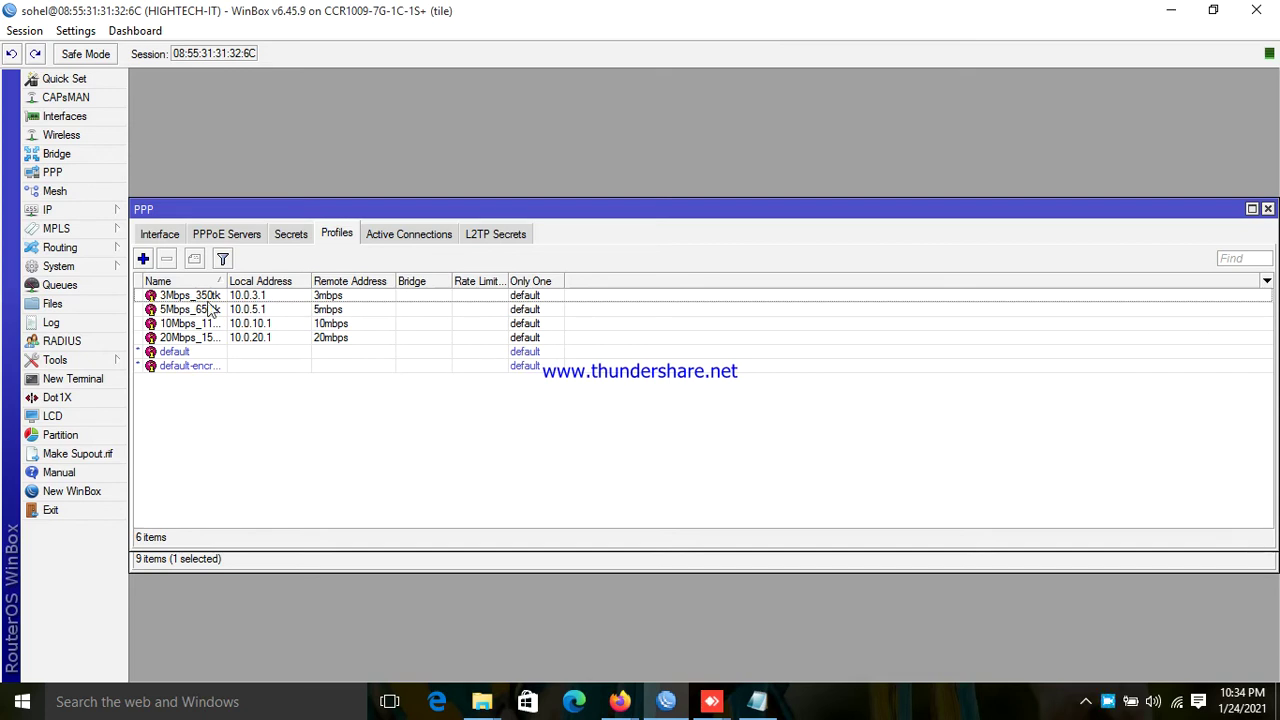
left_click(62, 287)
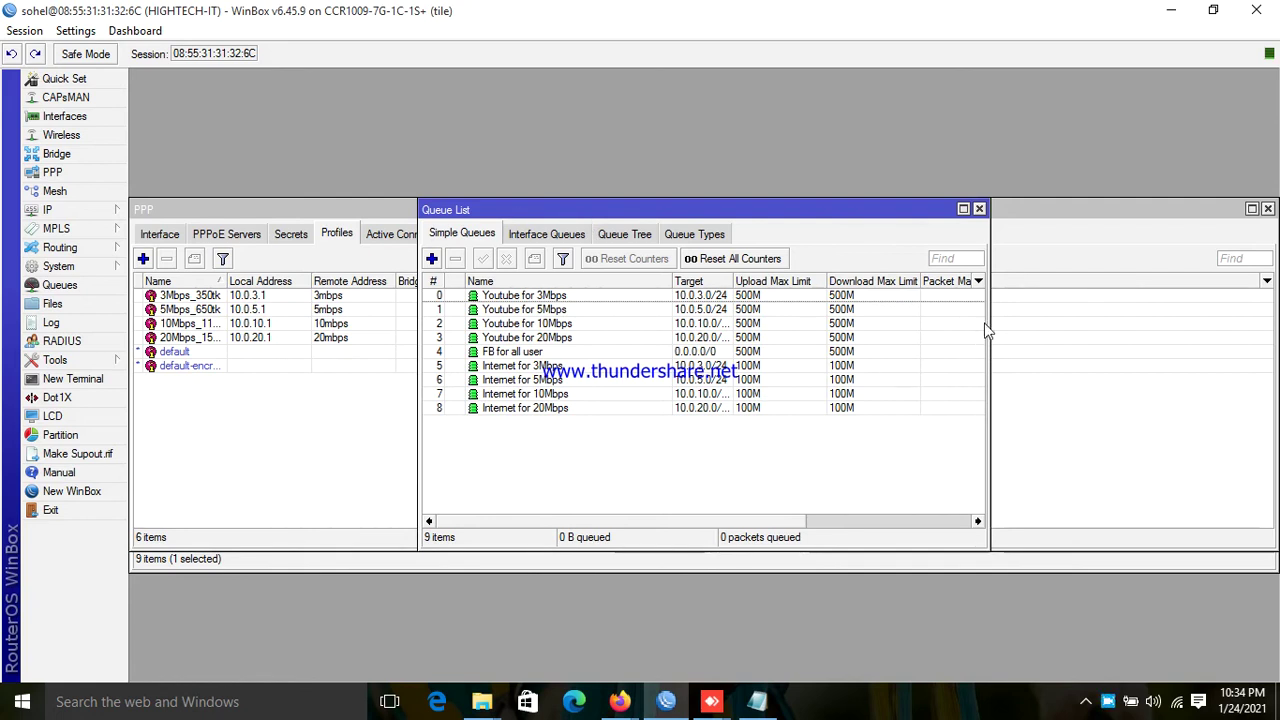
Widen the queue list window and hide its Total Max Limit column.
left_click_drag(987, 322, 1208, 318)
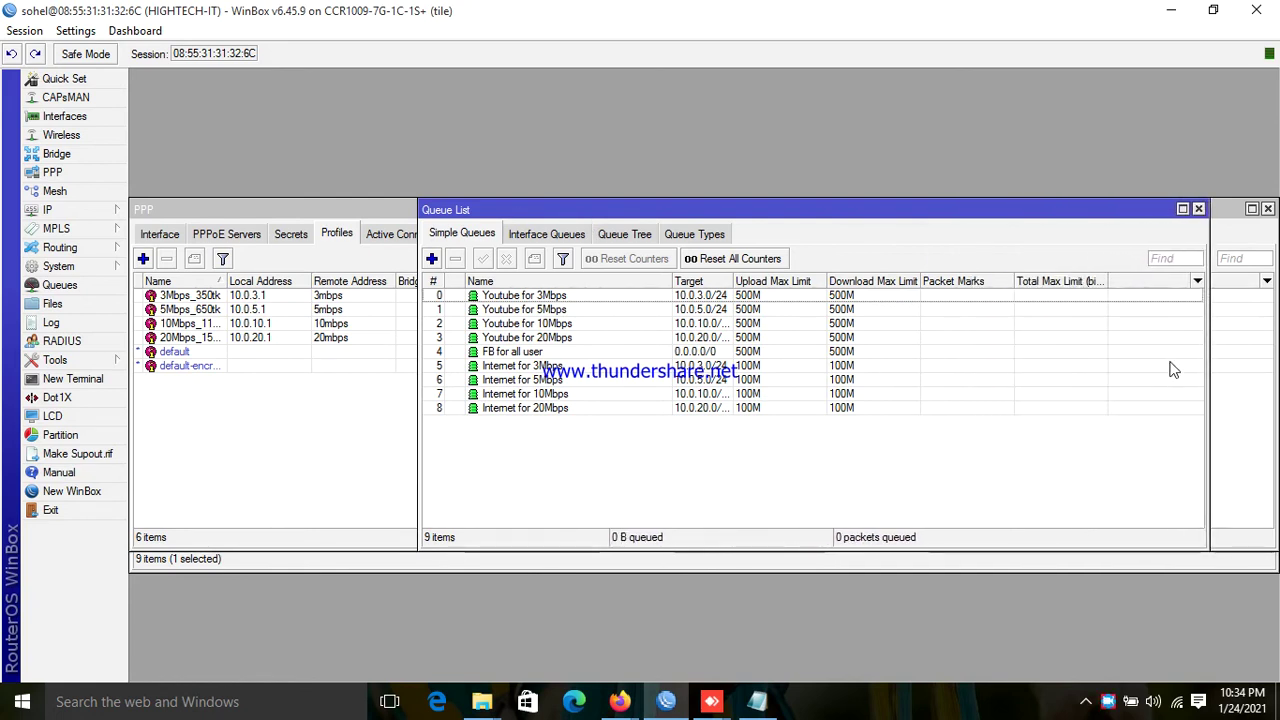
right_click(973, 337)
mouse_move(1052, 415)
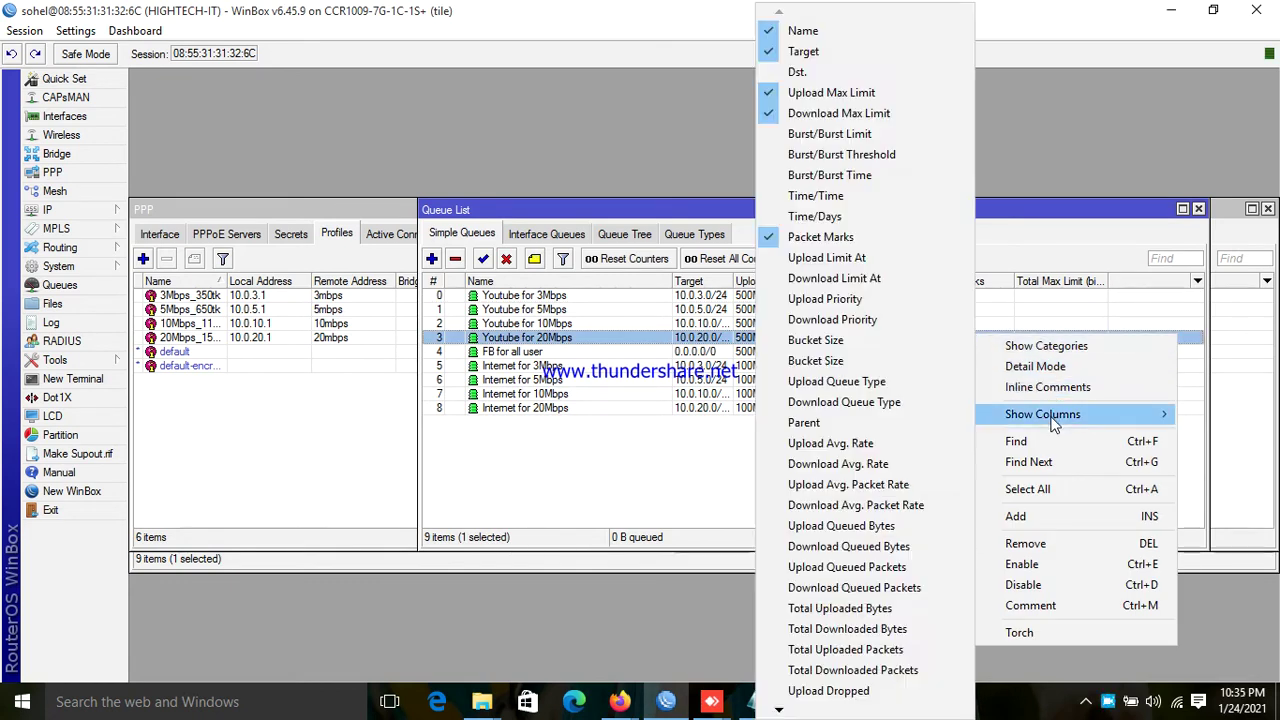
mouse_move(778, 708)
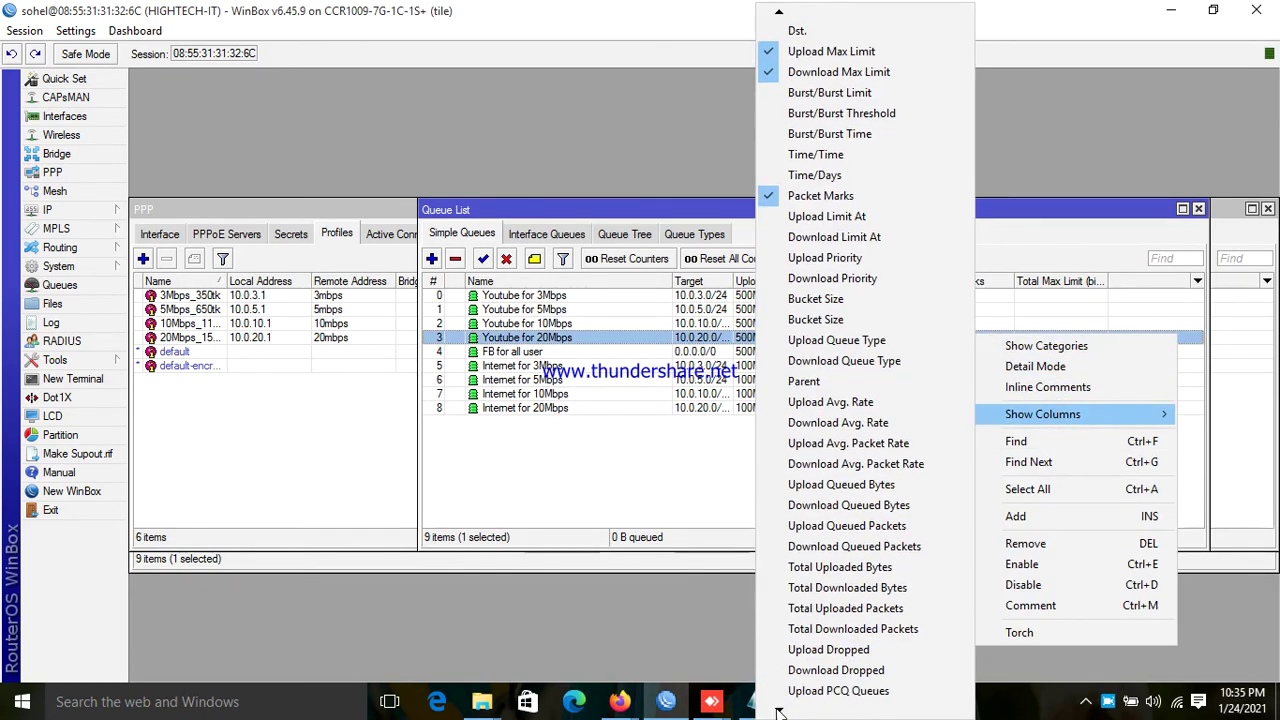
left_click(786, 689)
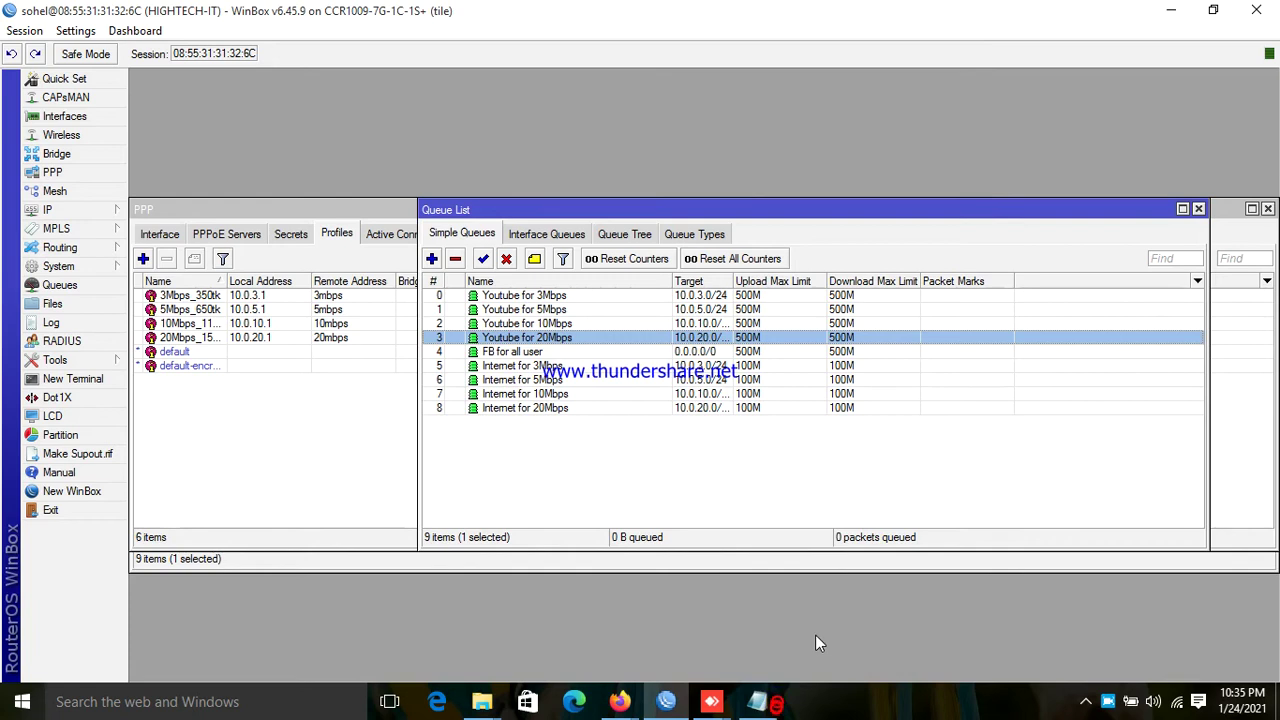
Add a Download column to the simple queue list and open the Youtube for 10Mbps queue.
right_click(1008, 324)
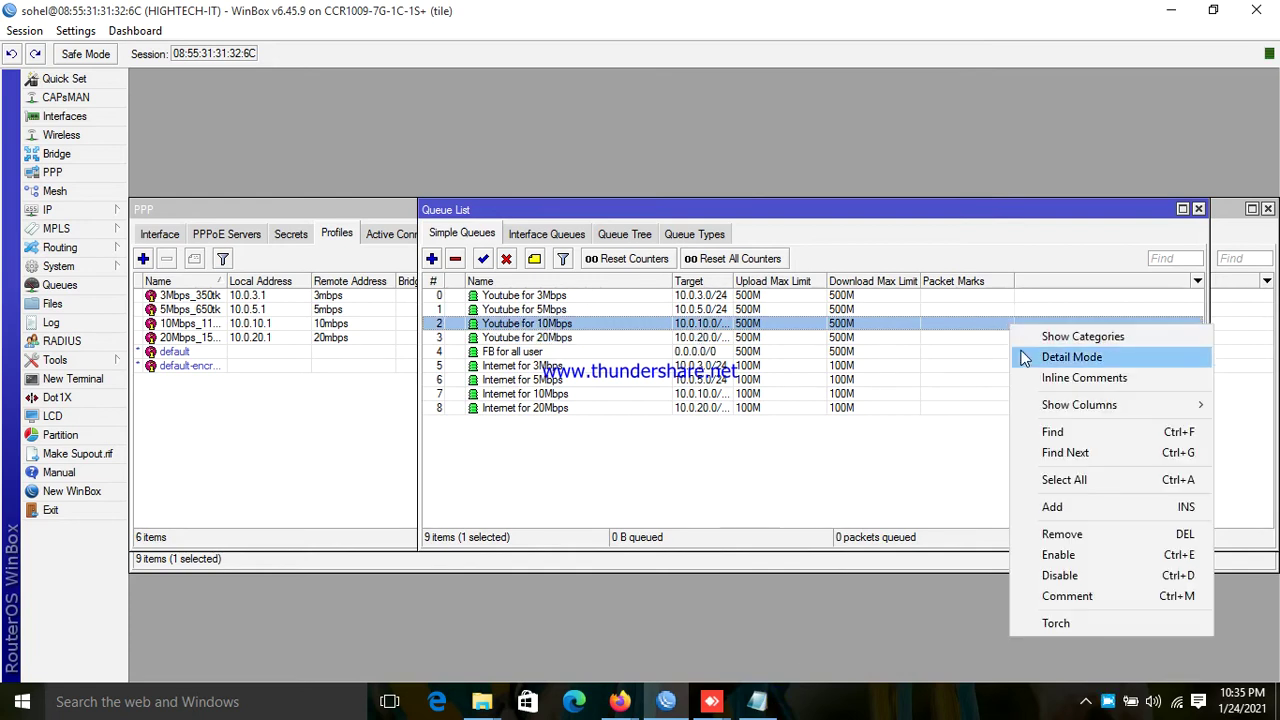
mouse_move(1058, 410)
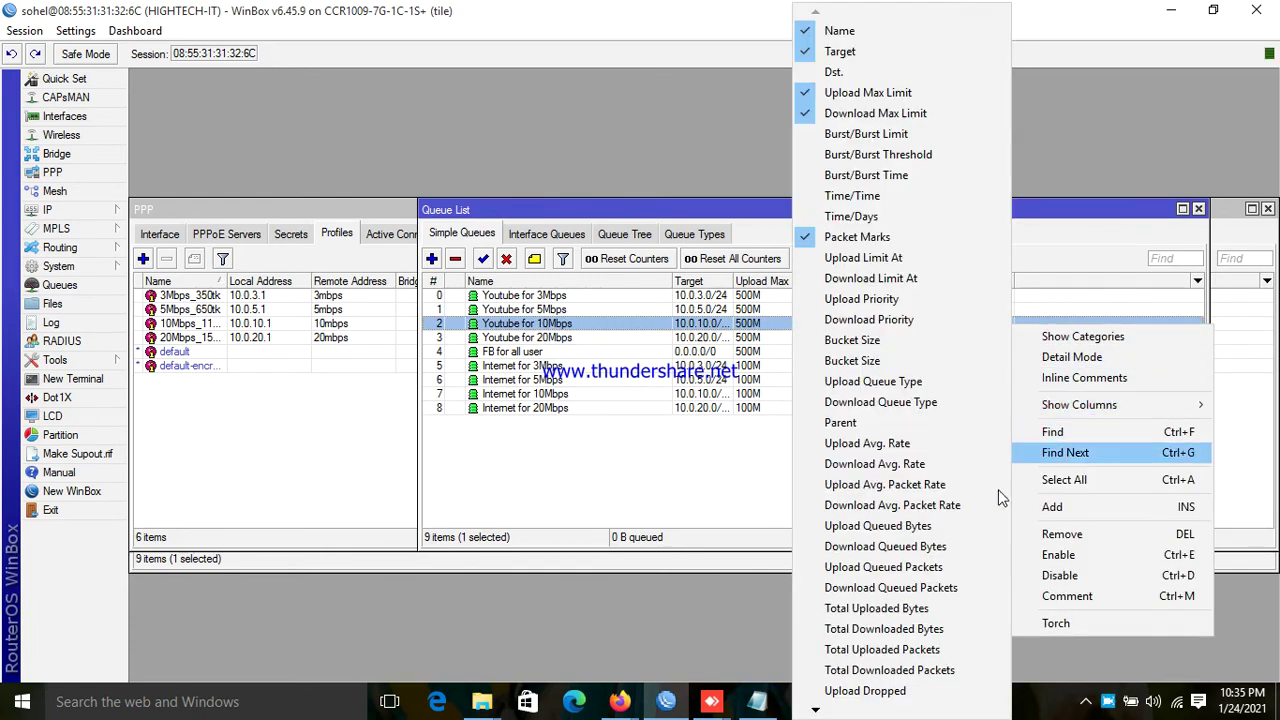
mouse_move(815, 708)
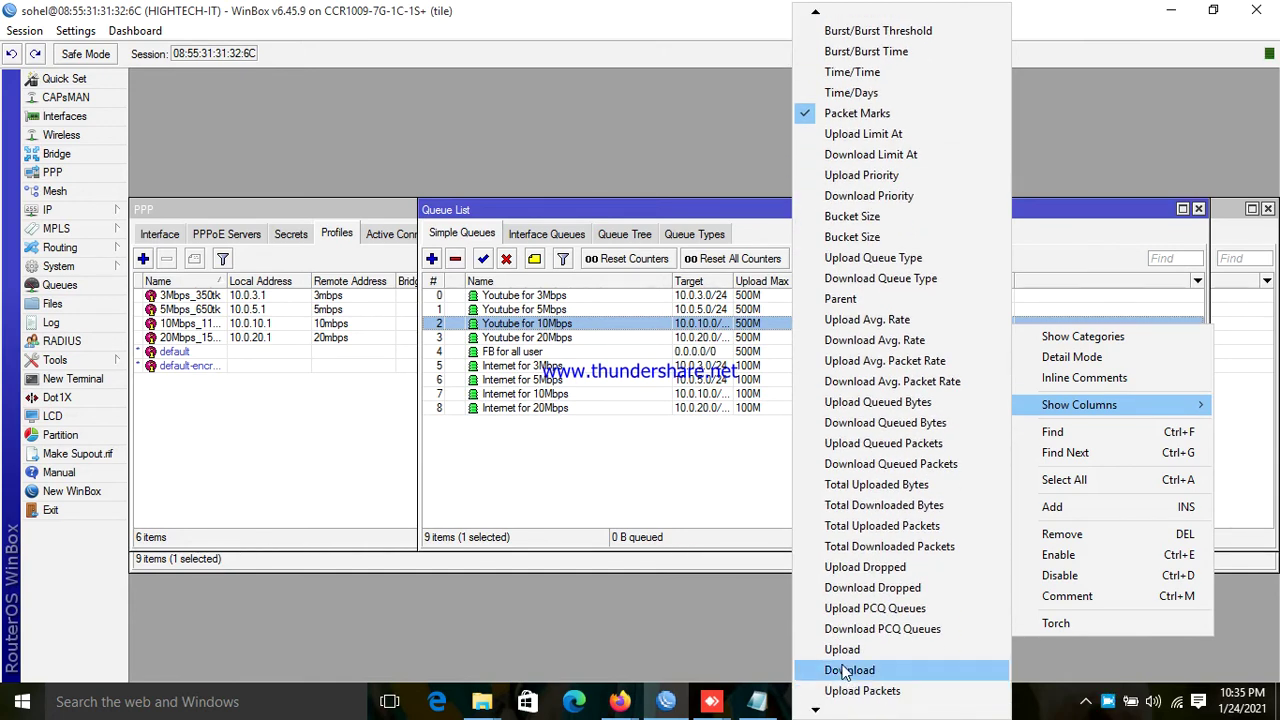
left_click(843, 672)
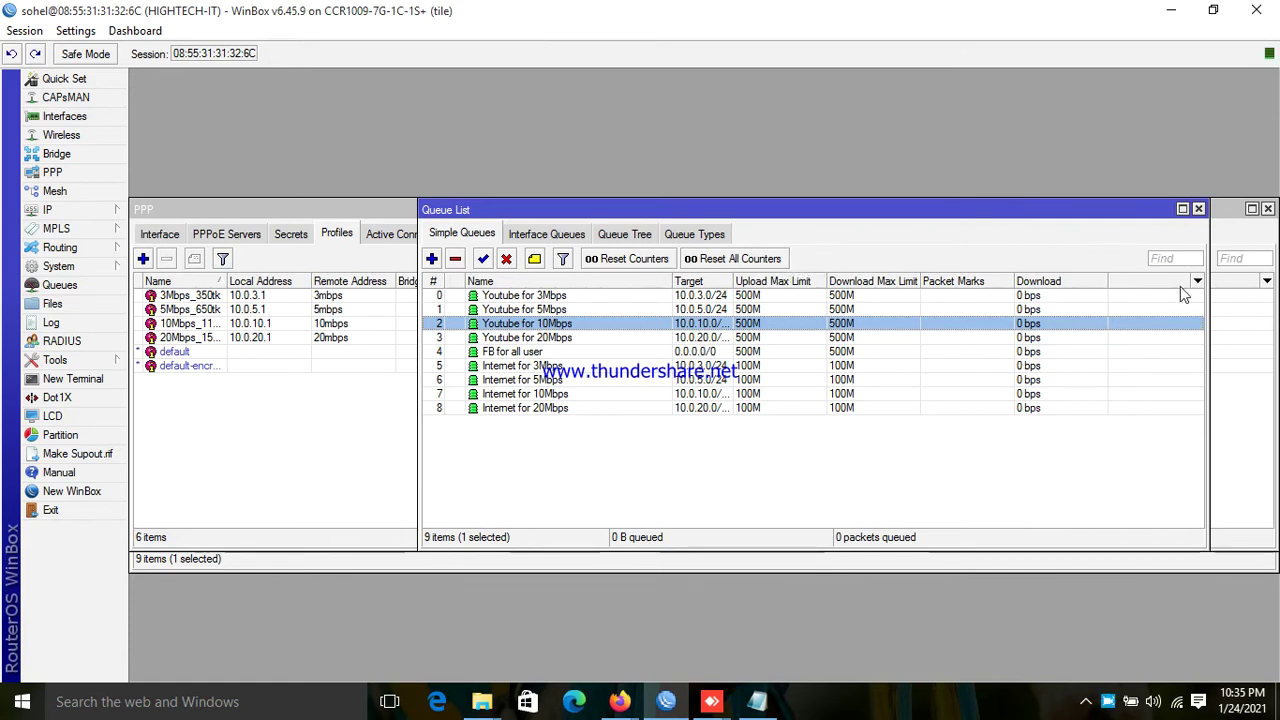
double_click(535, 324)
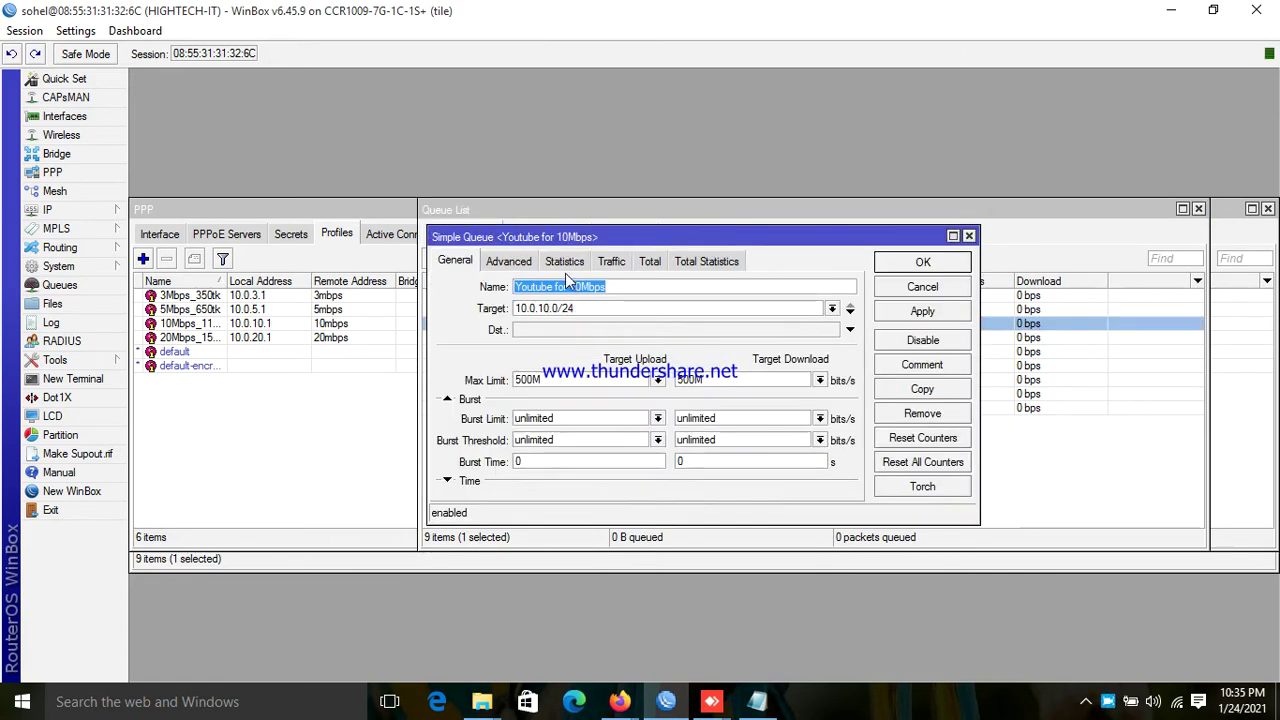
Check the Youtube for 10Mbps Advanced settings, then inspect the 3Mbps_internet and 3Mbps_youtube queue types.
left_click(512, 264)
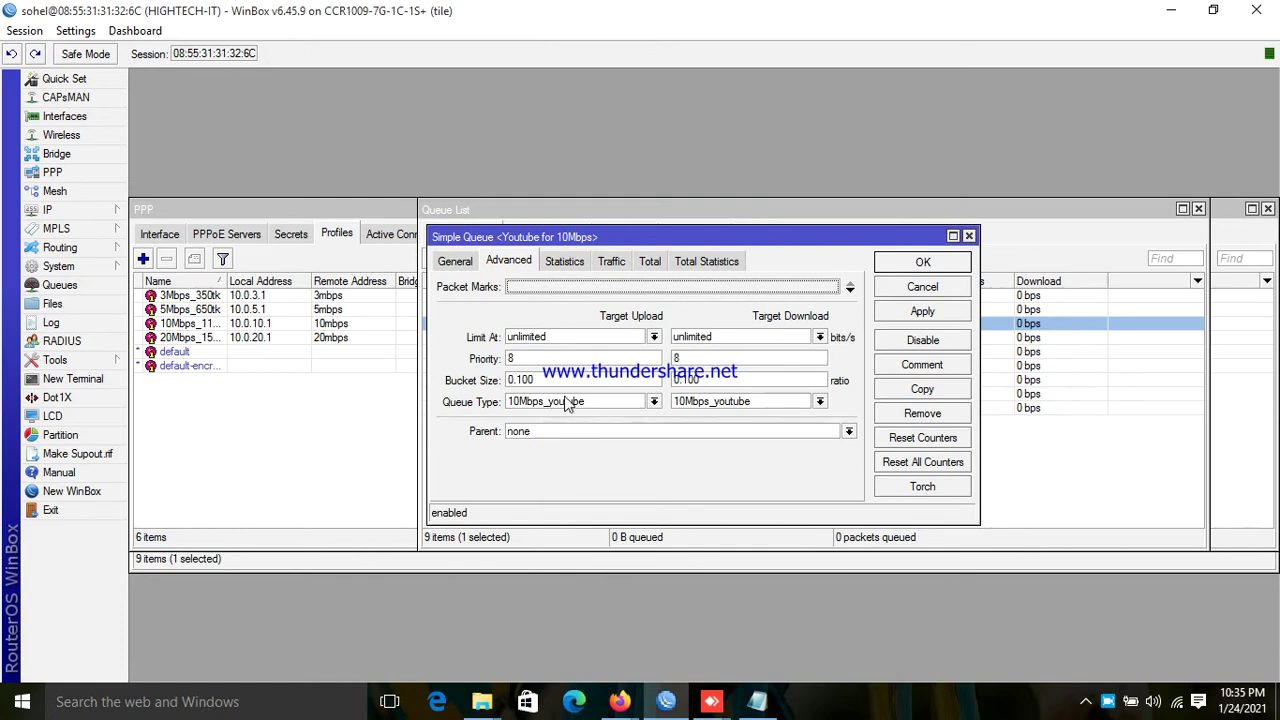
left_click(969, 237)
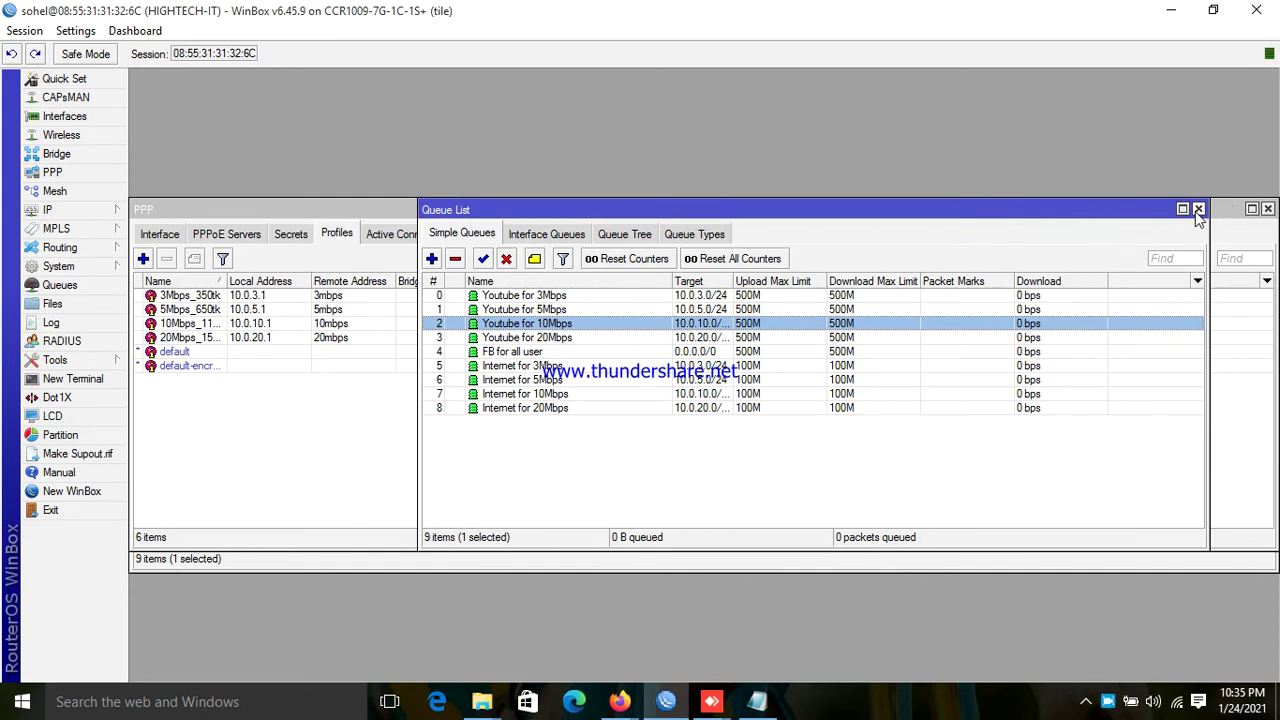
left_click(694, 233)
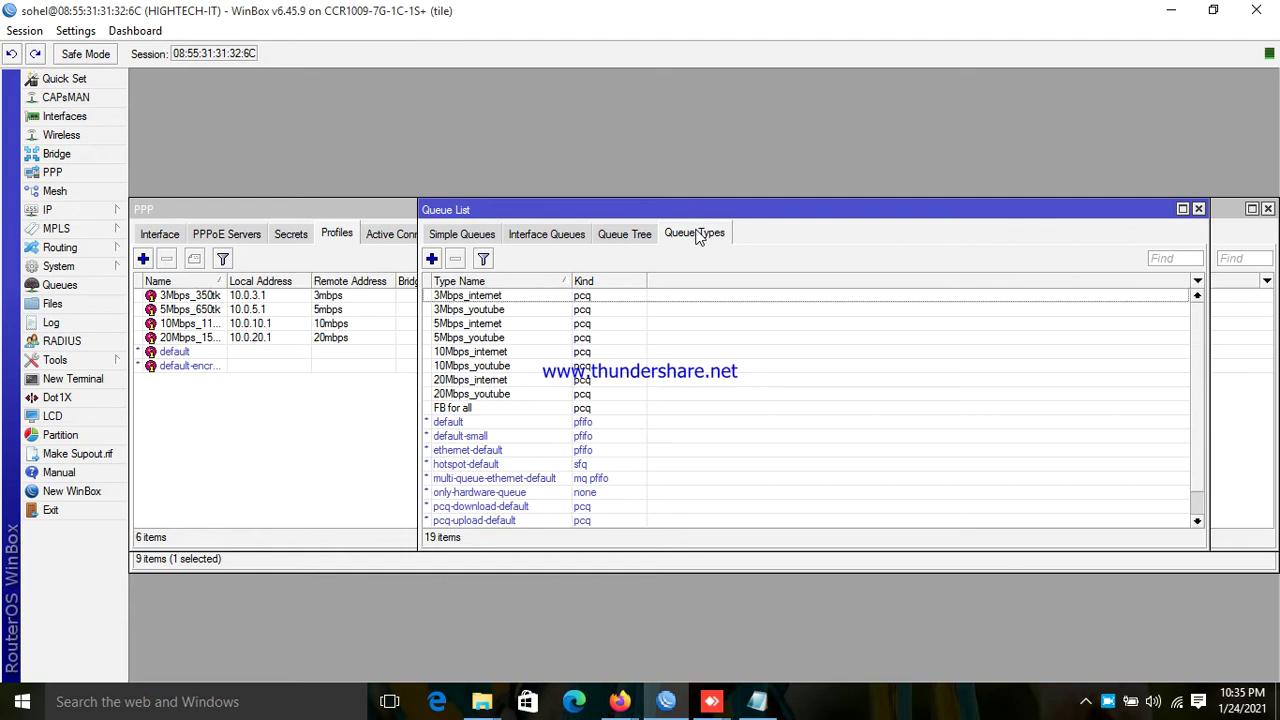
double_click(467, 296)
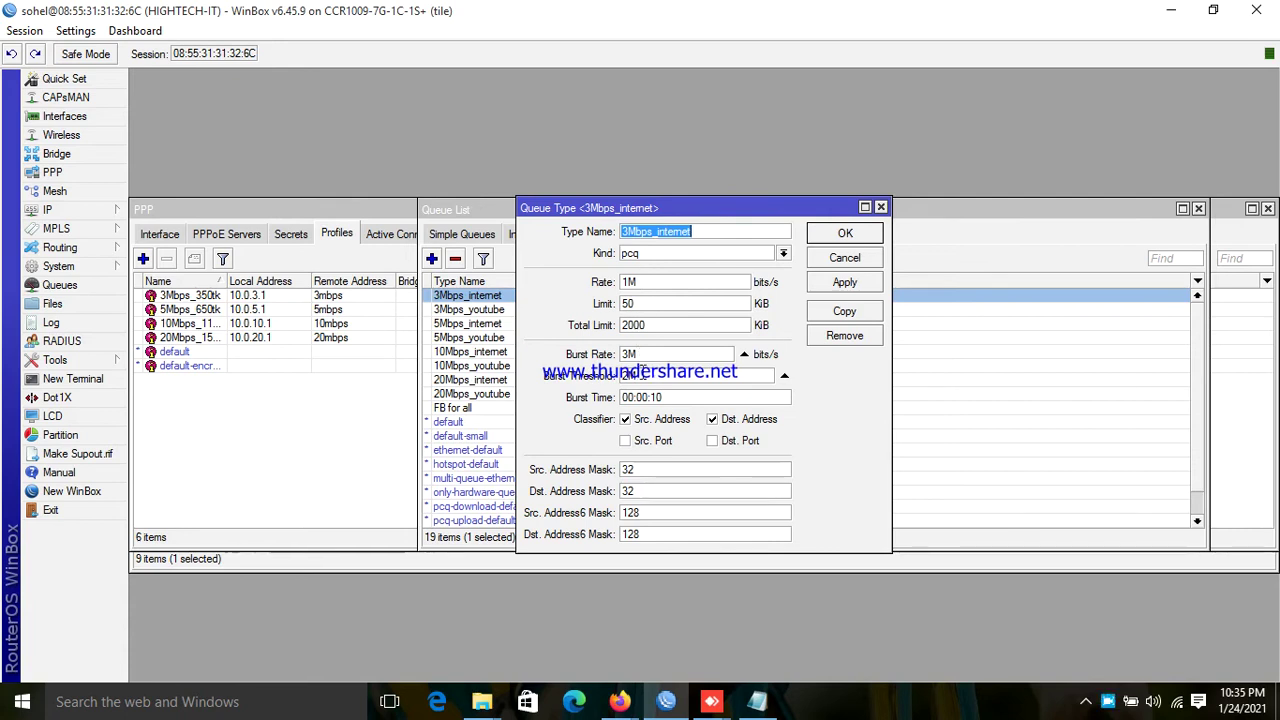
double_click(492, 310)
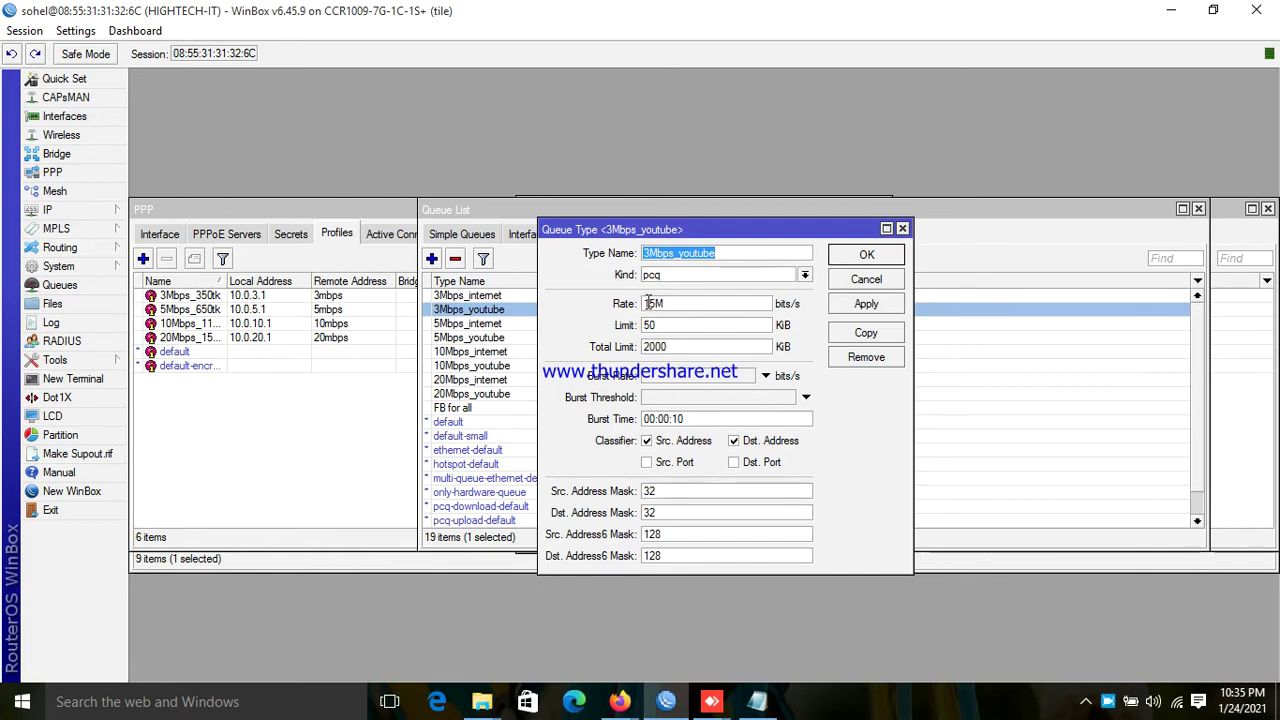
Close both queue type dialogs and the queue list window.
left_click(902, 229)
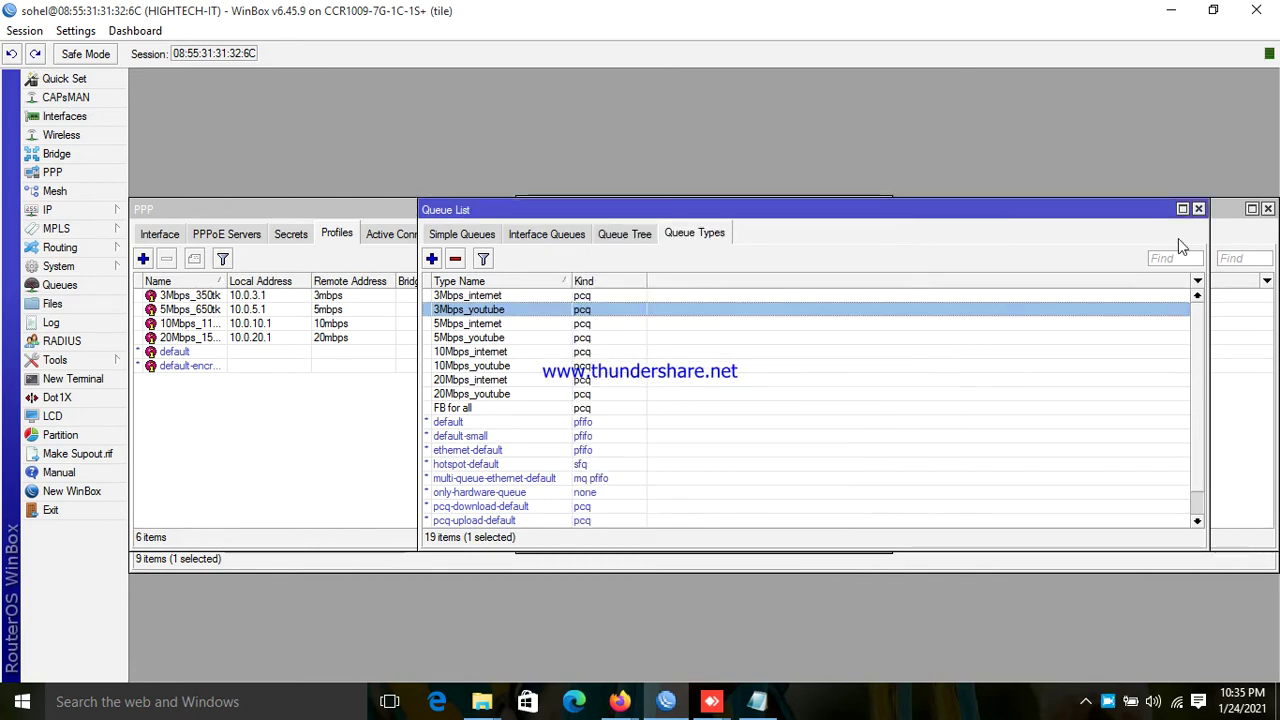
left_click(1198, 209)
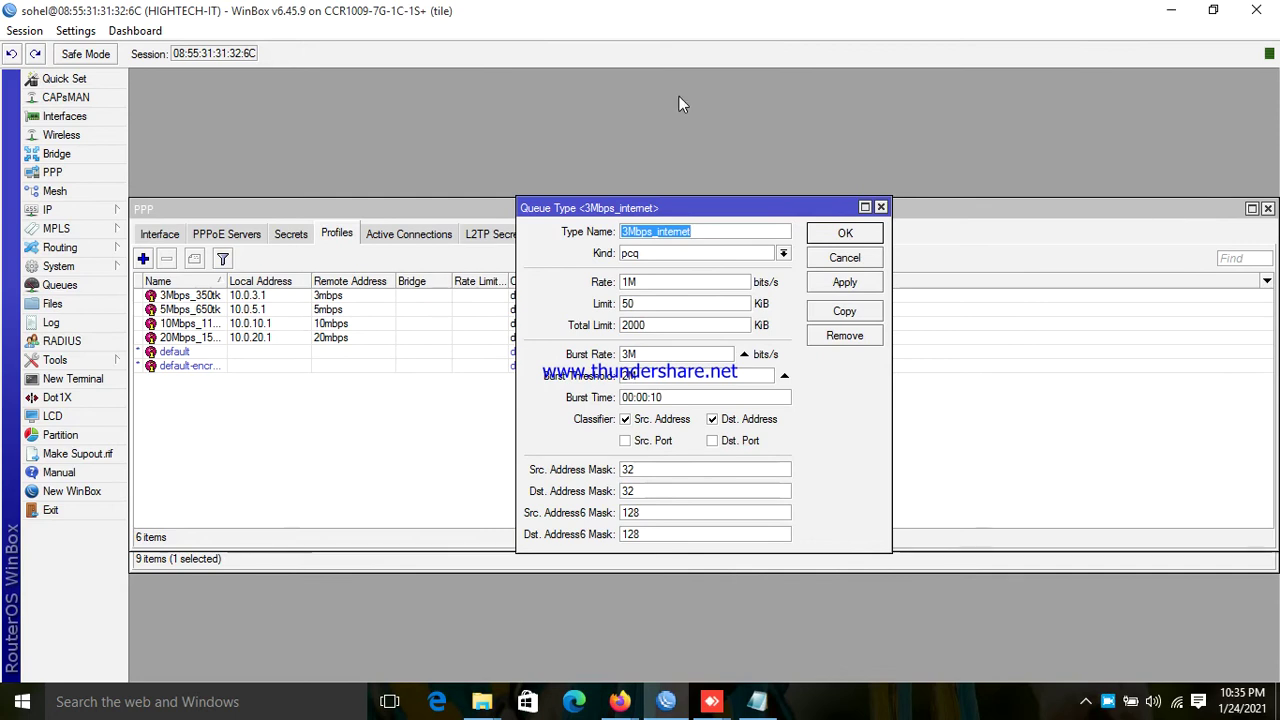
left_click(881, 208)
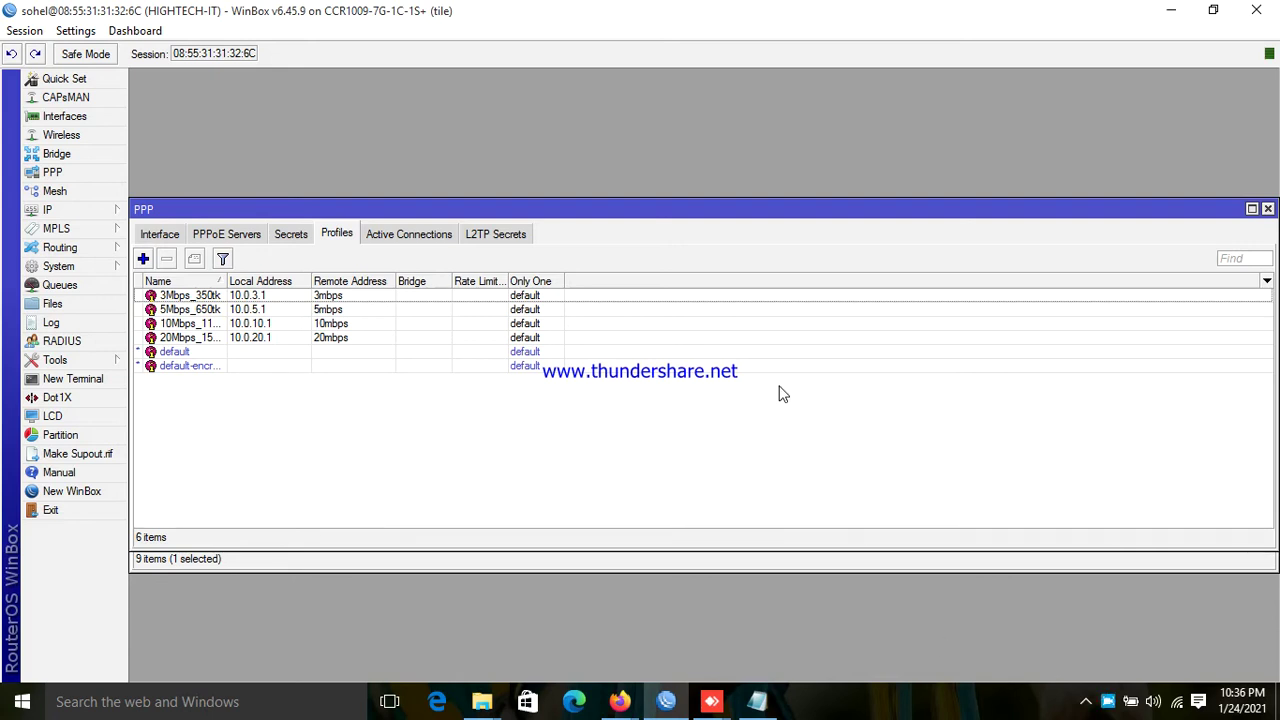
Minimize the WinBox router session window.
left_click(1172, 12)
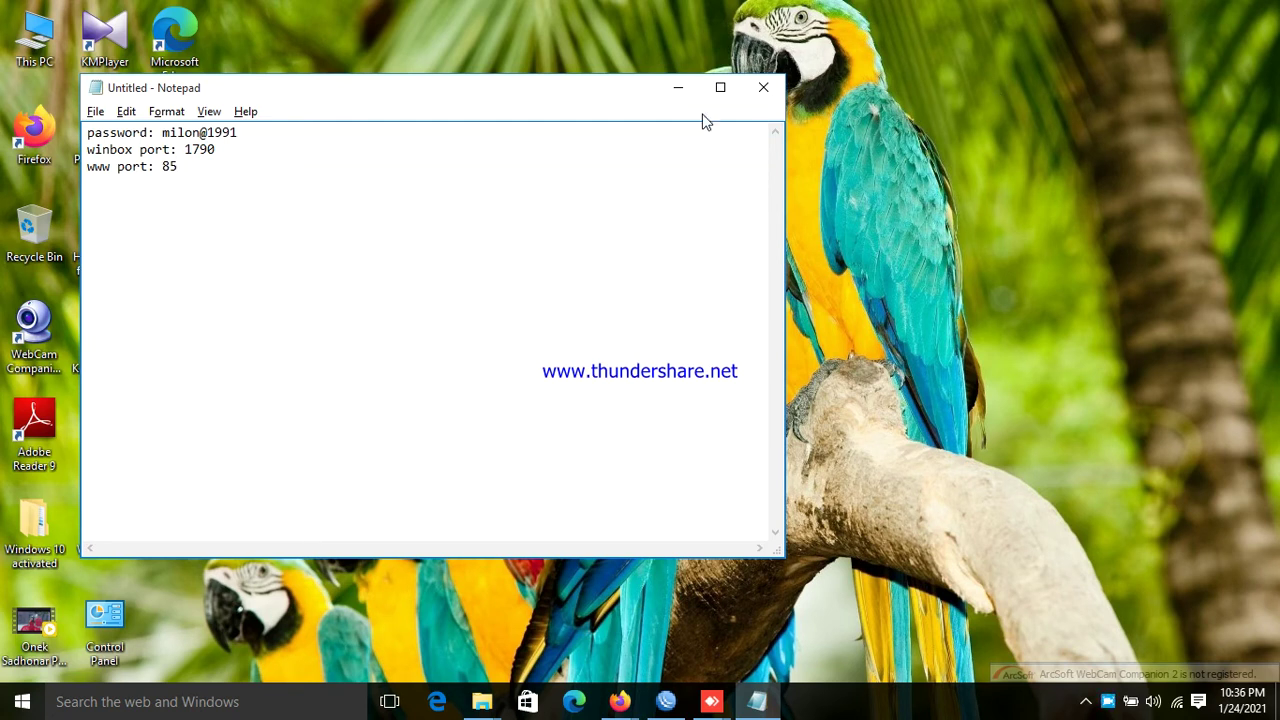
Minimize the Notepad notes and bring up the desktop's context menu.
left_click(681, 92)
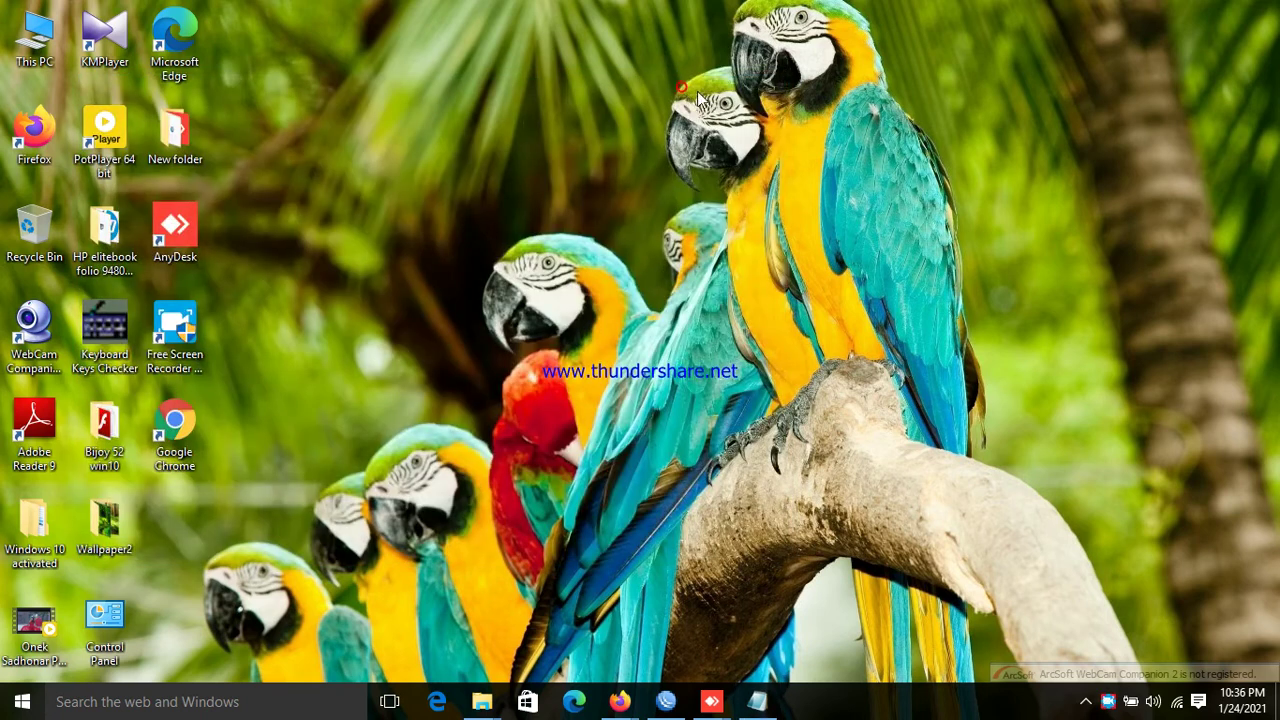
right_click(946, 127)
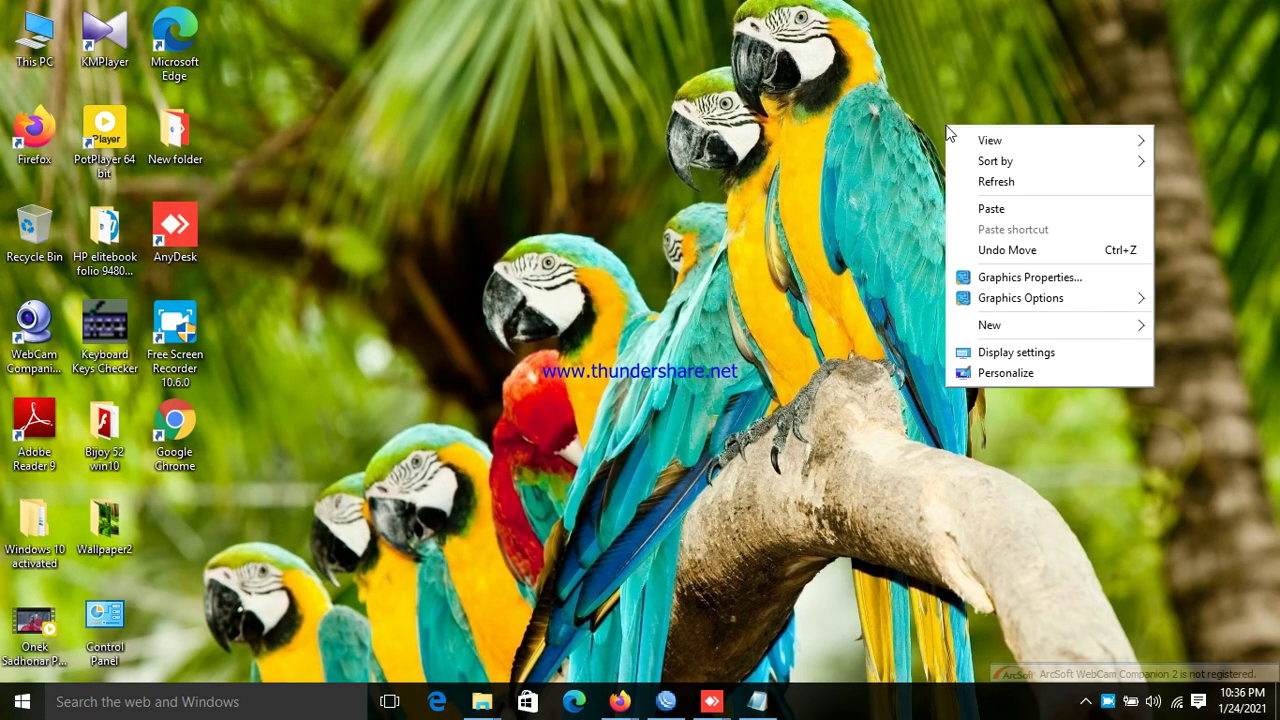
Paste the copied mikhmonv3ws folder onto the desktop.
left_click(988, 208)
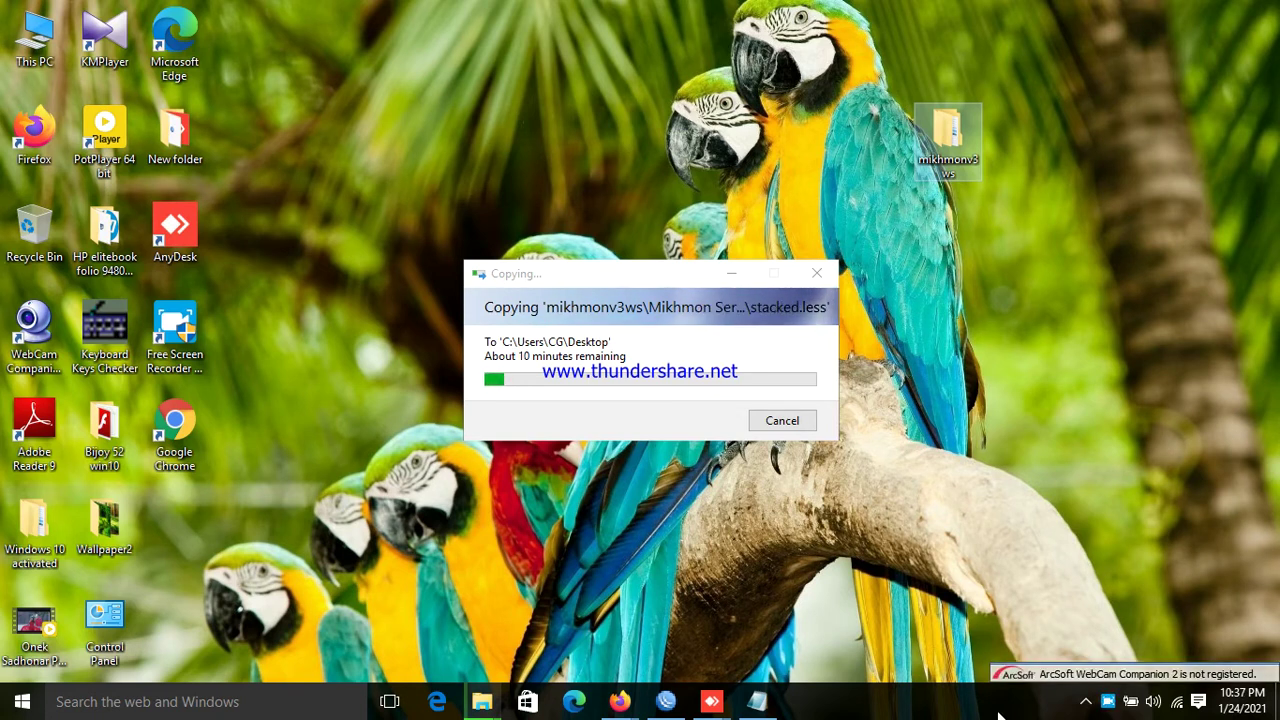
mouse_move(504, 712)
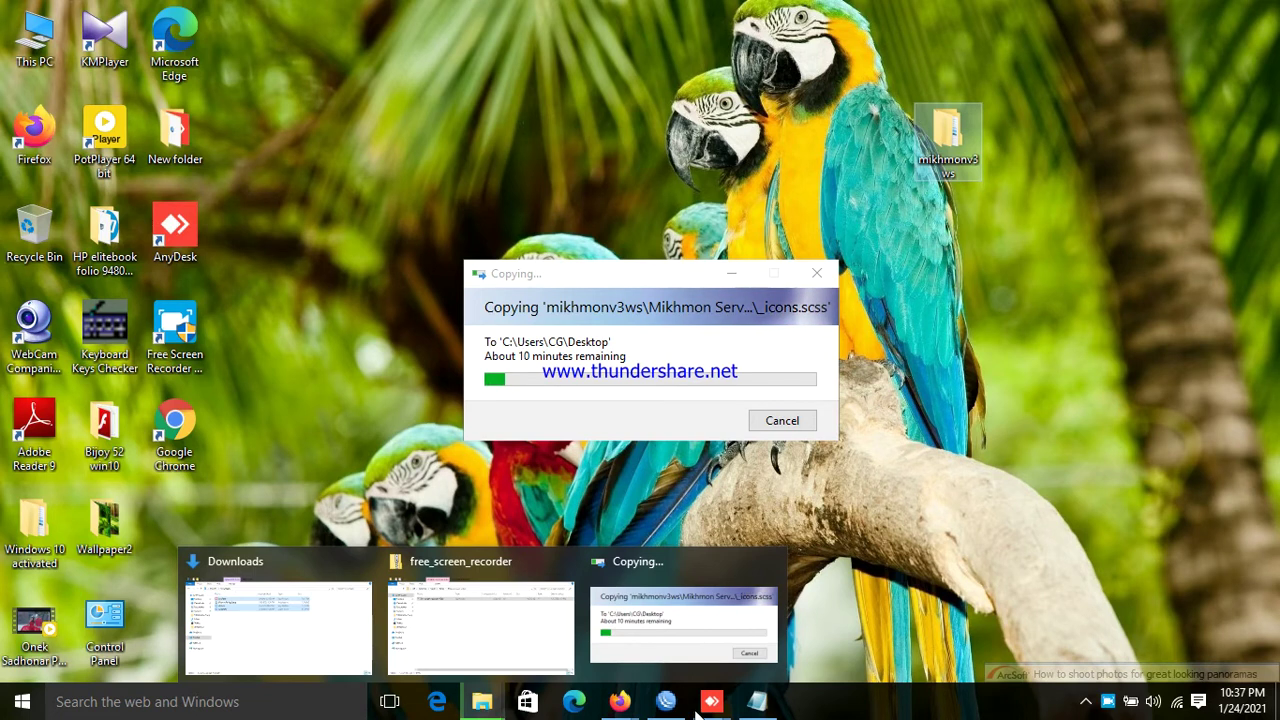
mouse_move(666, 705)
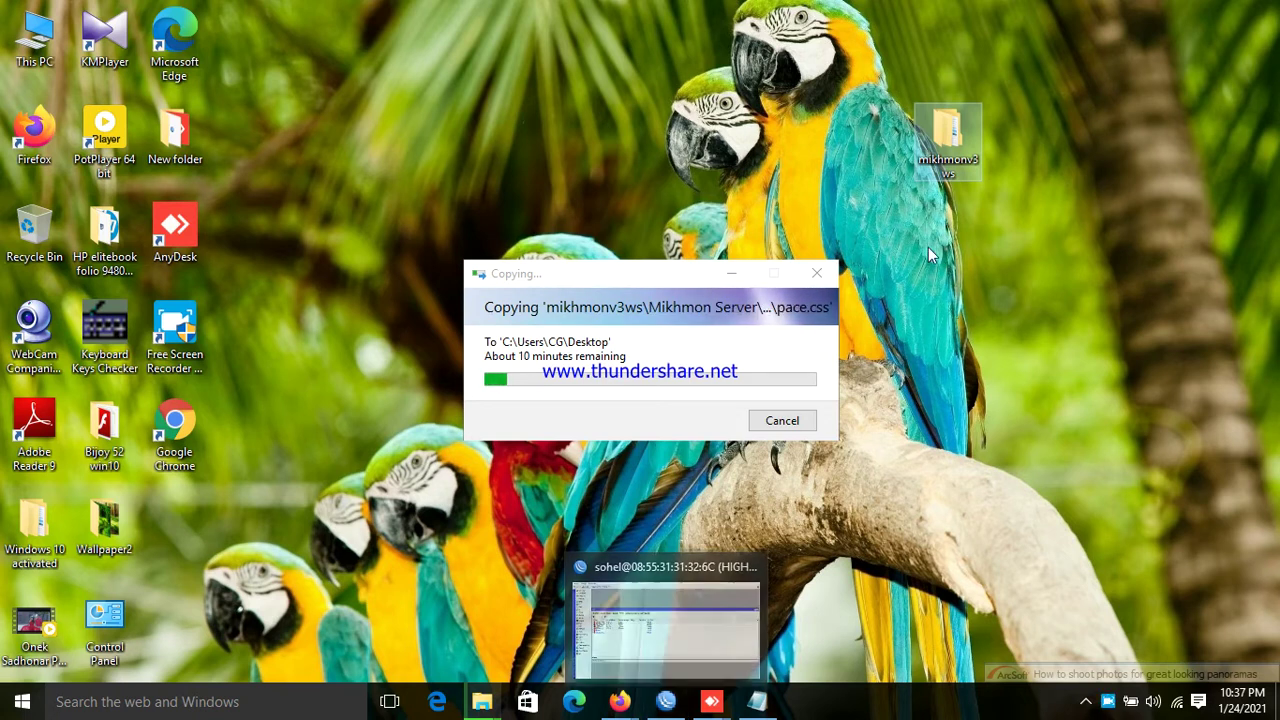
Paste the login.html file onto the desktop as well.
right_click(343, 201)
mouse_move(346, 205)
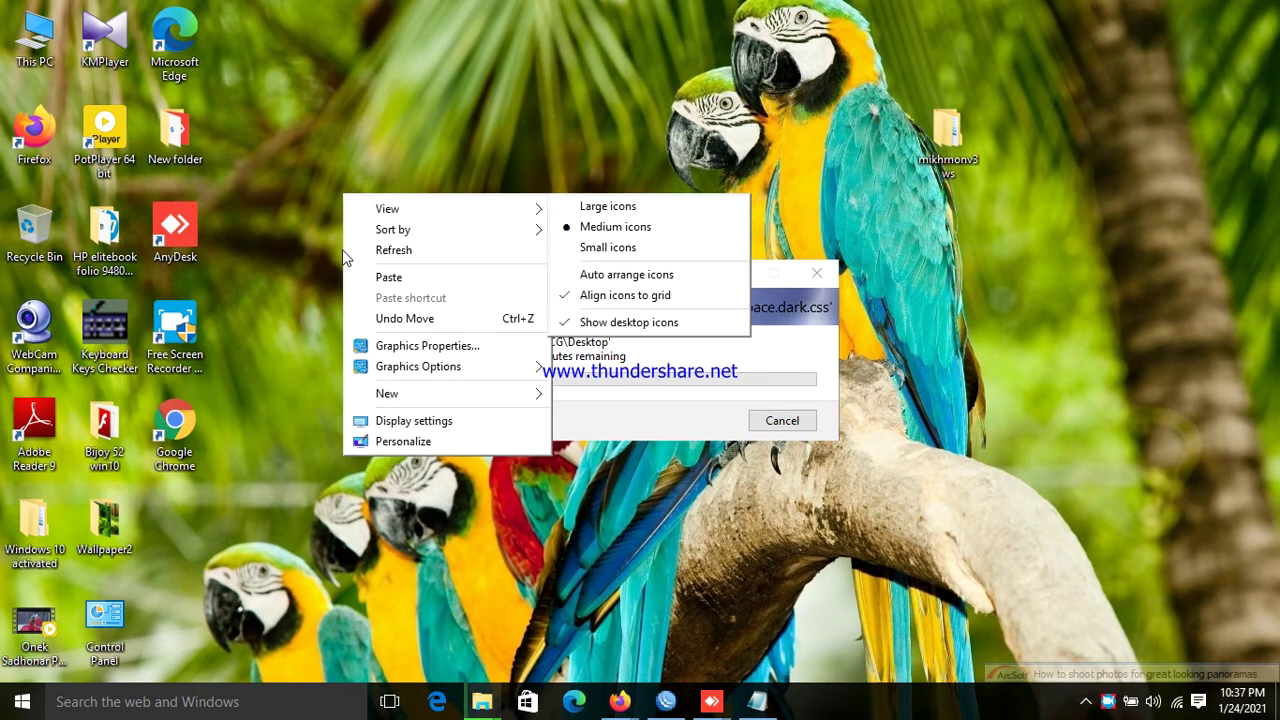
left_click(389, 276)
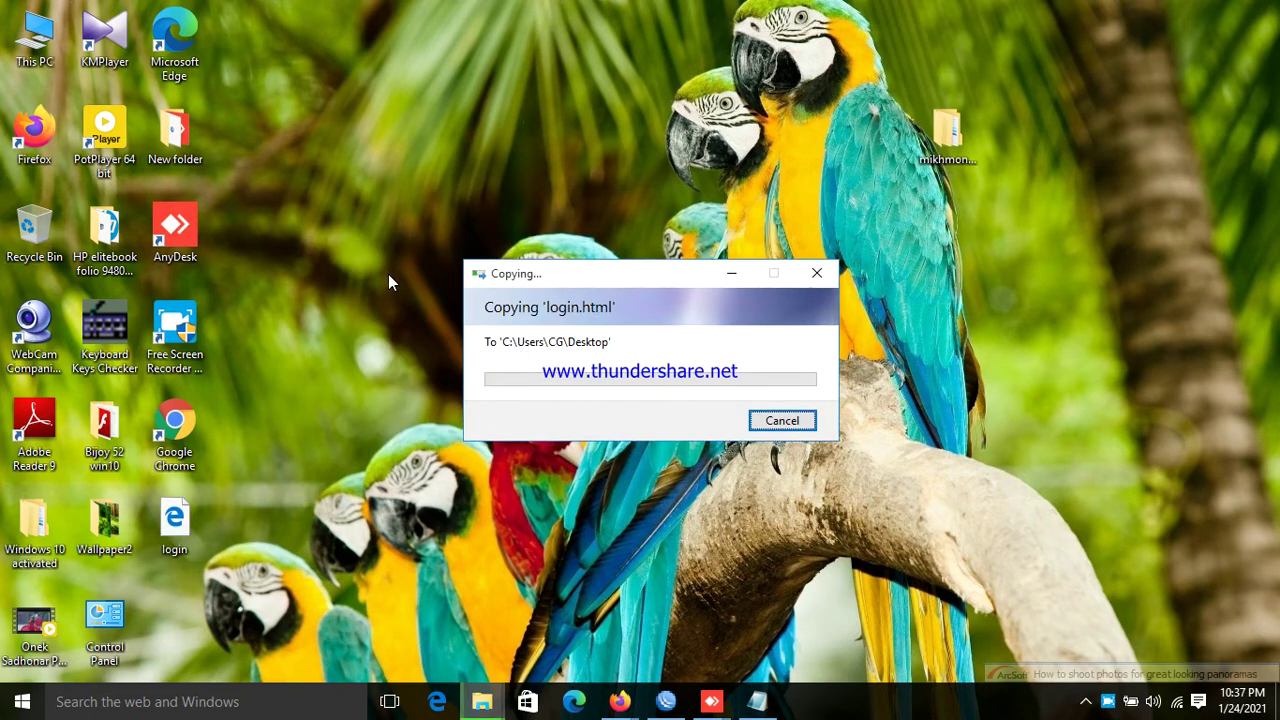
Move the copy progress dialogs aside and place the login icon beside Wallpaper2.
left_click_drag(614, 274, 656, 512)
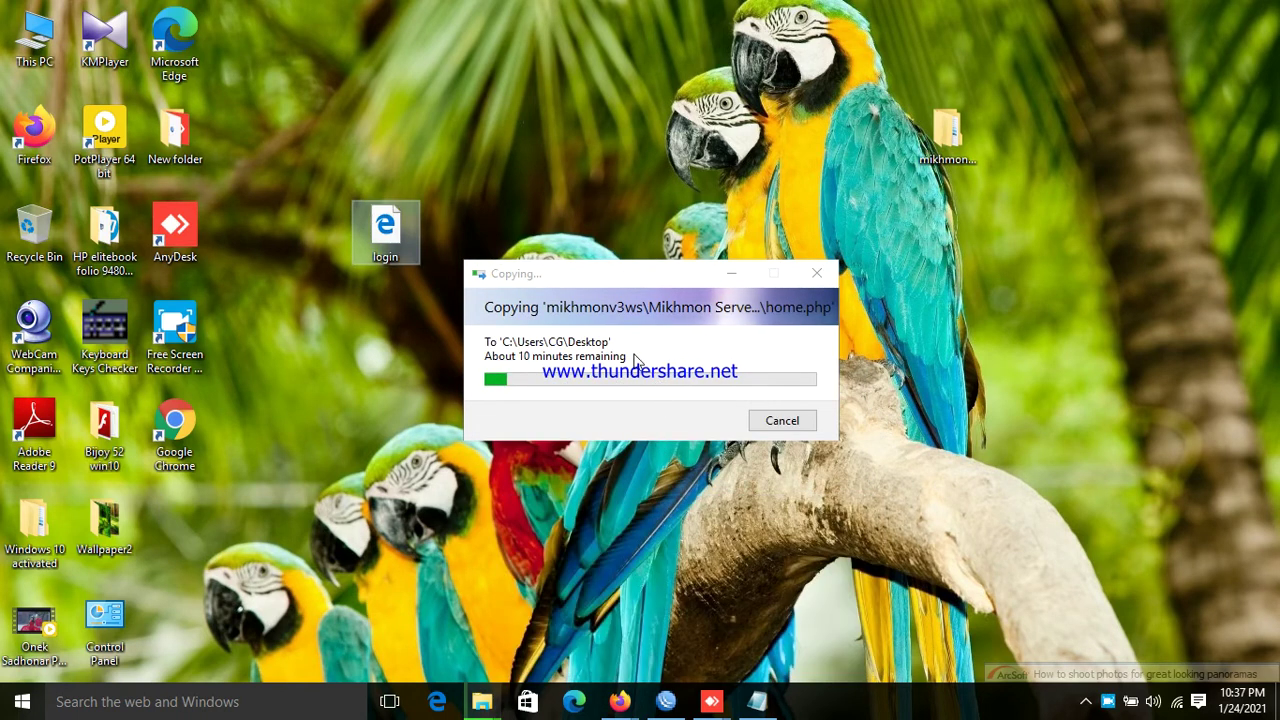
left_click(647, 283)
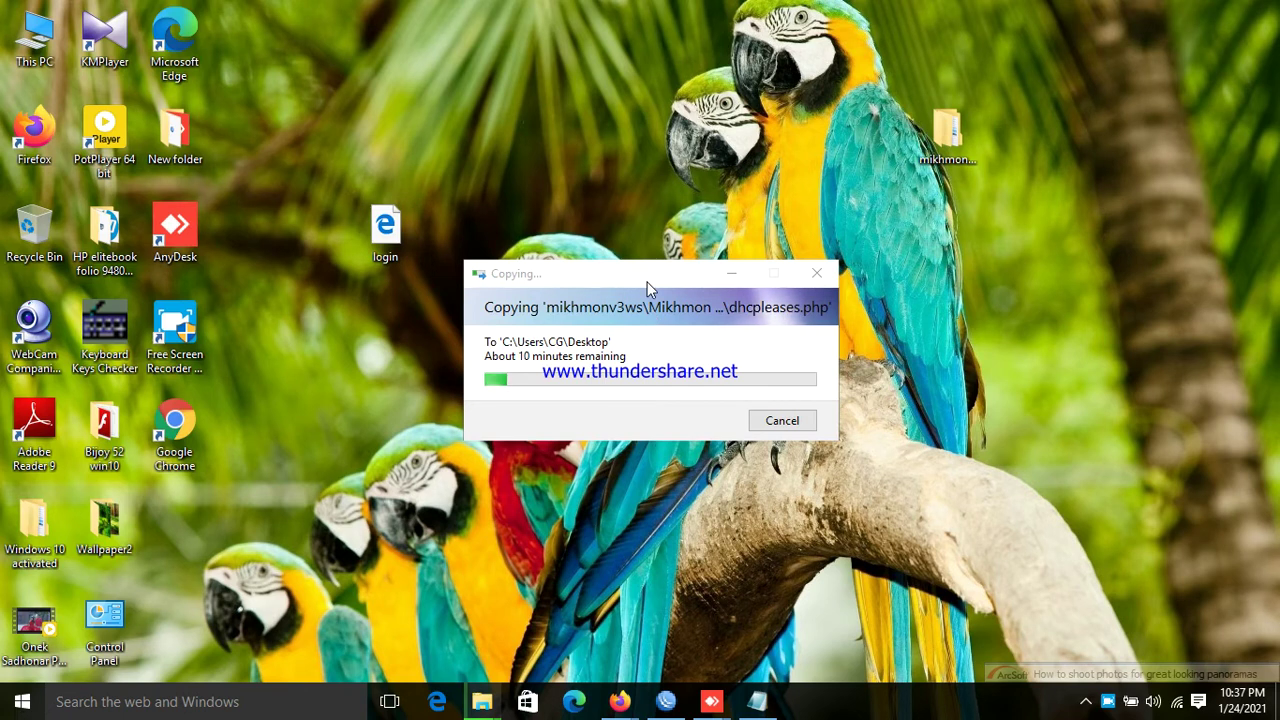
left_click_drag(646, 282, 667, 280)
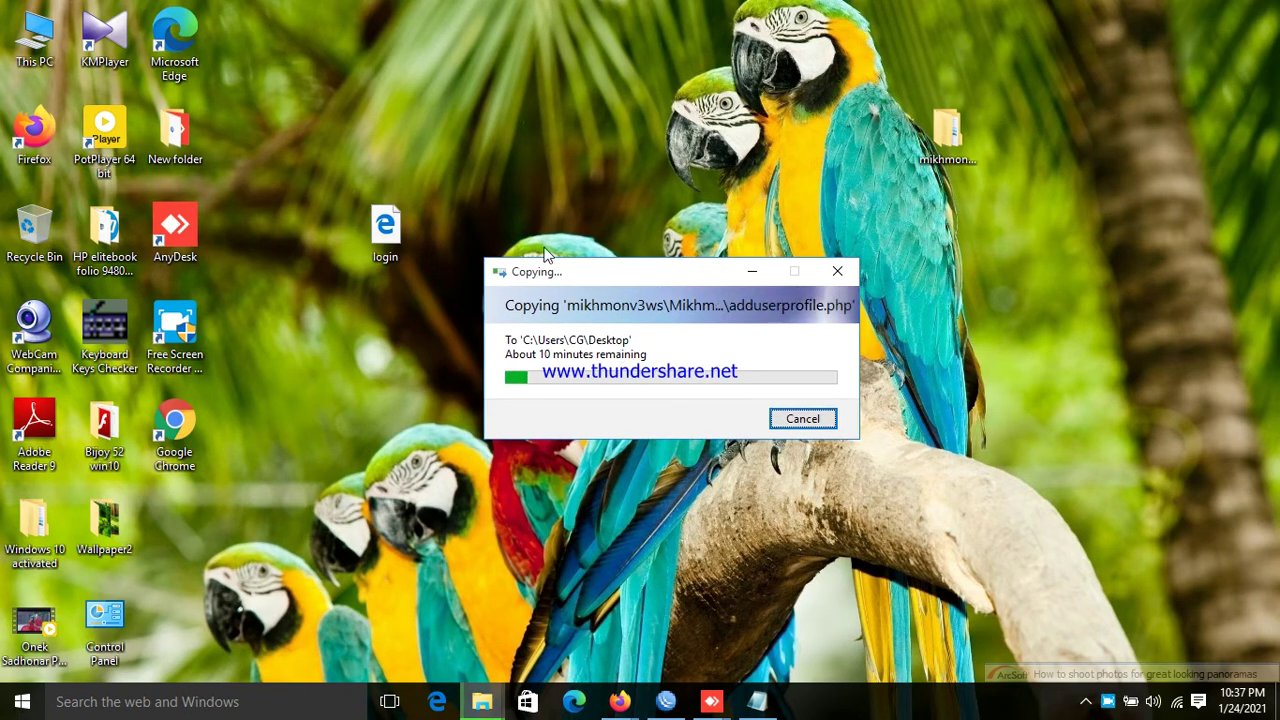
left_click_drag(388, 228, 194, 503)
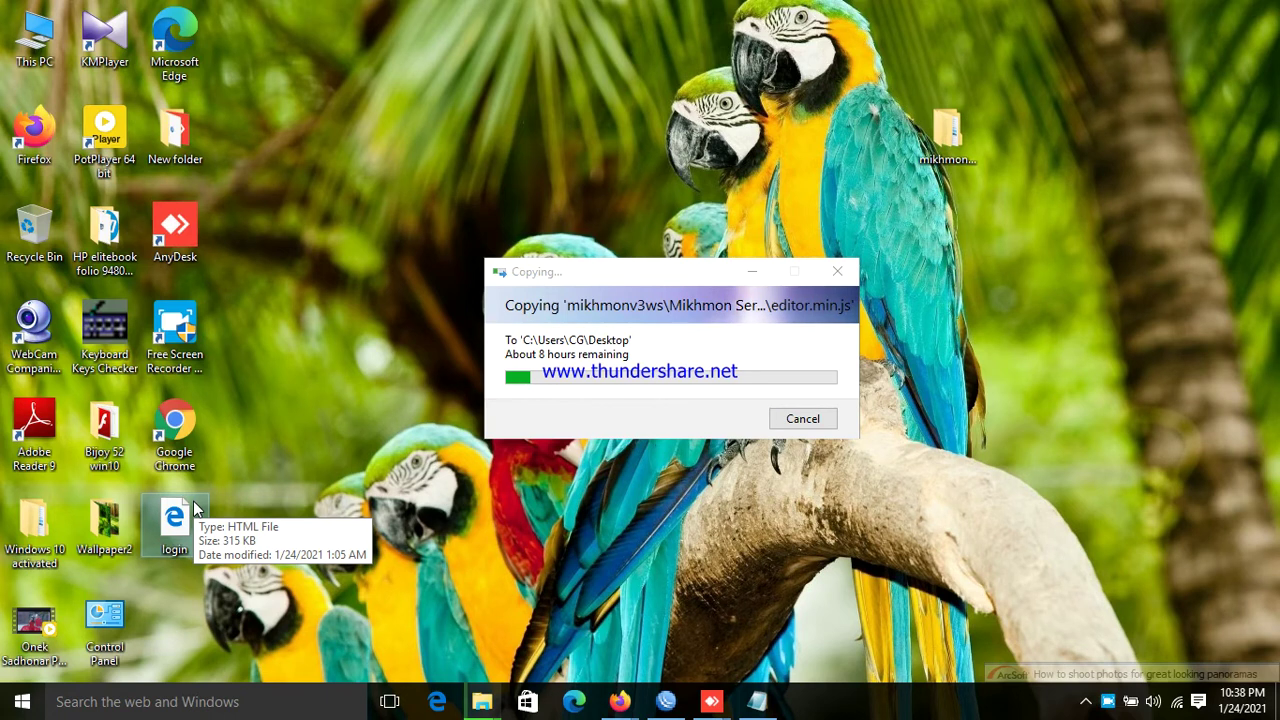
right_click(194, 510)
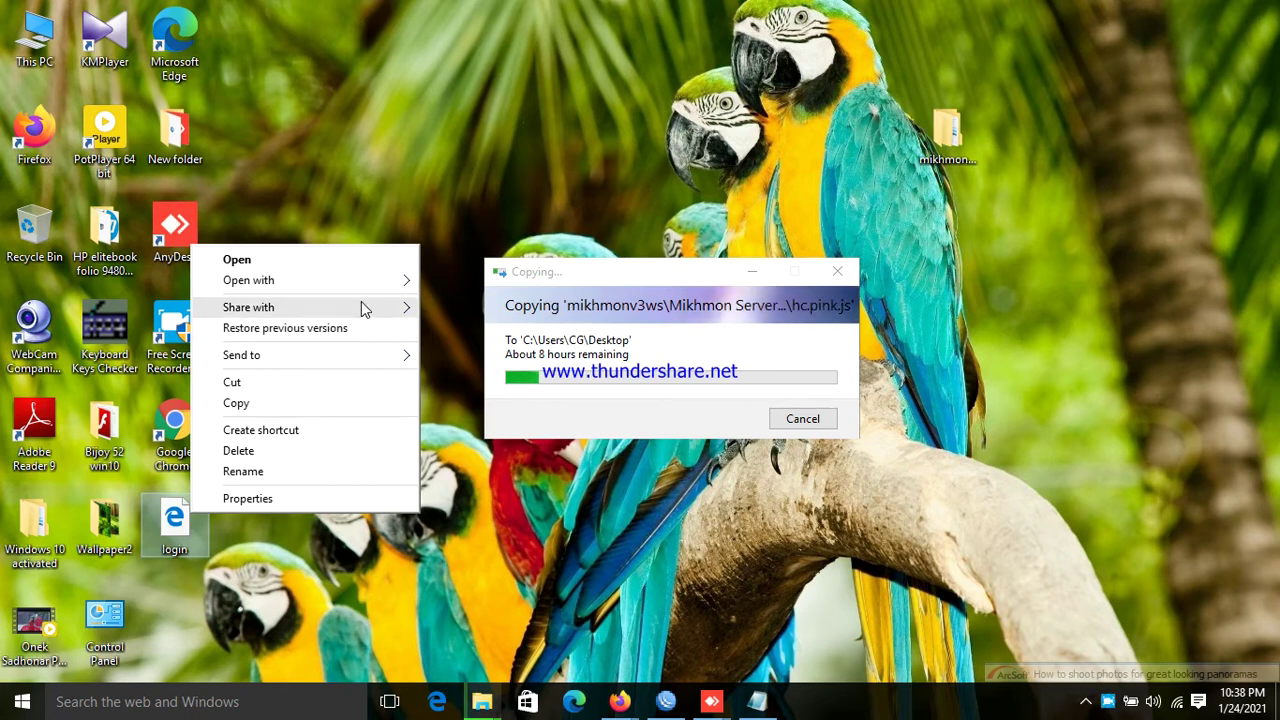
key("Escape")
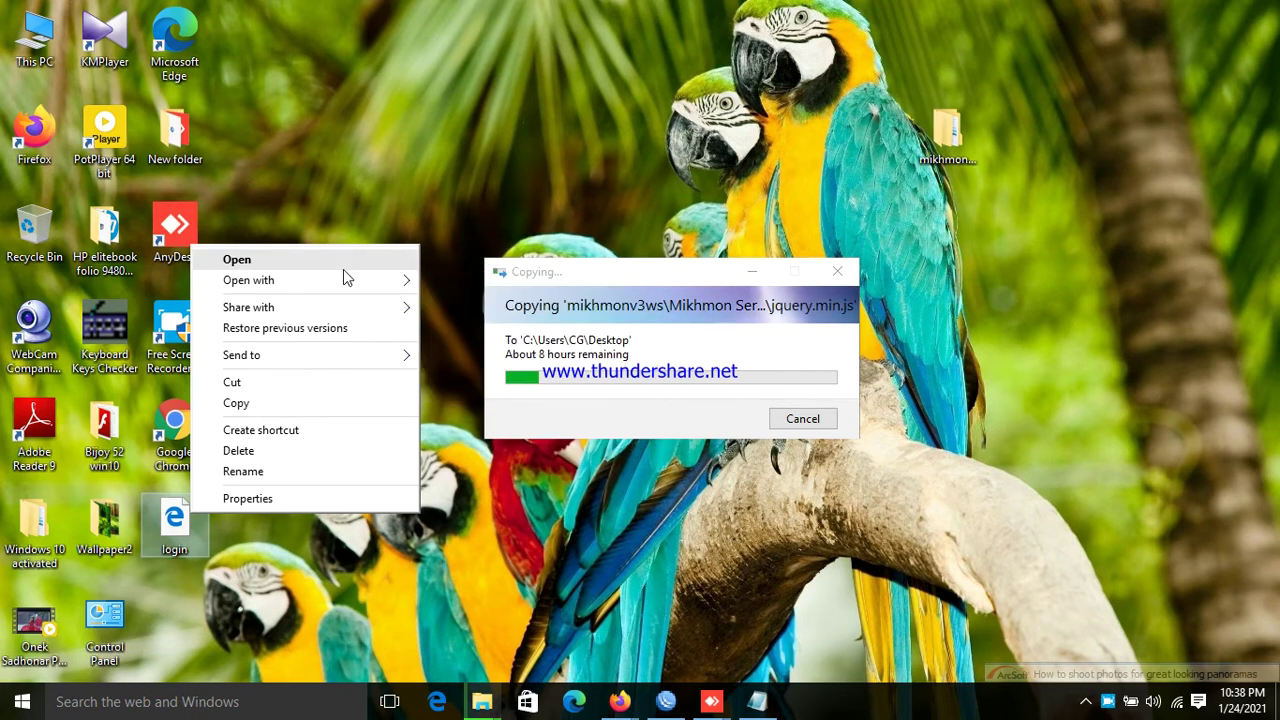
key("Escape")
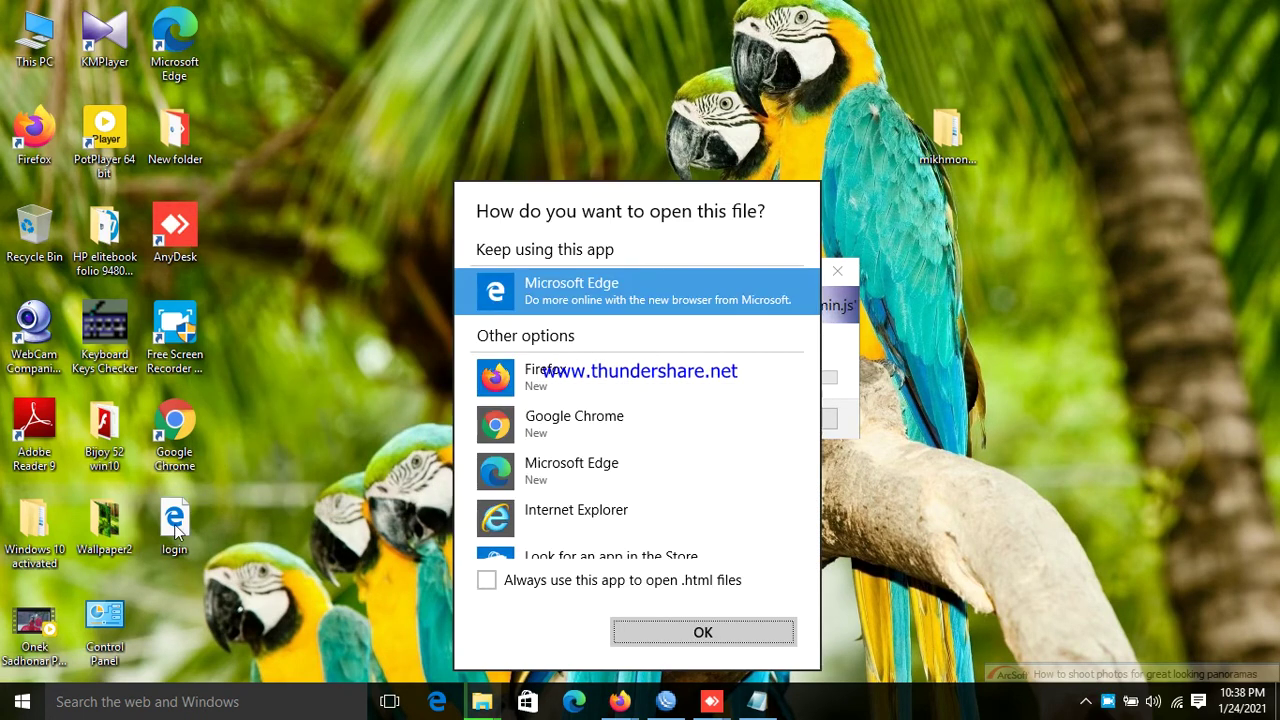
key("Escape")
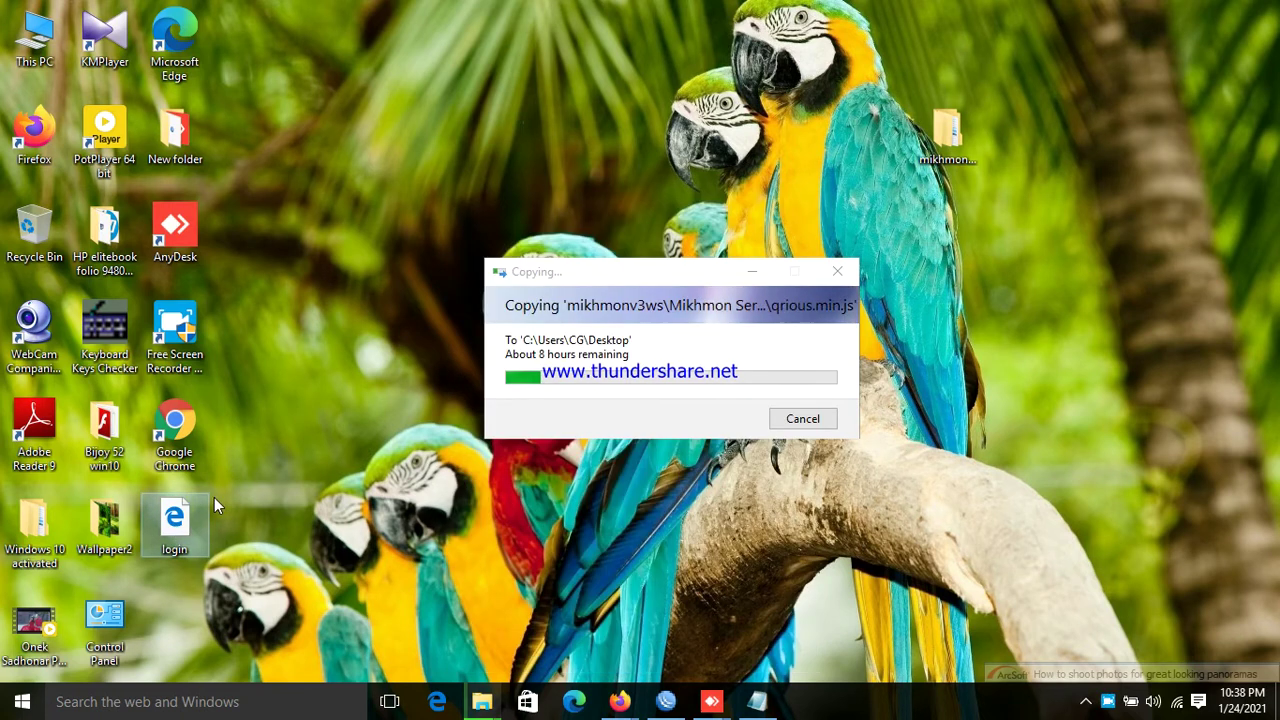
right_click(190, 508)
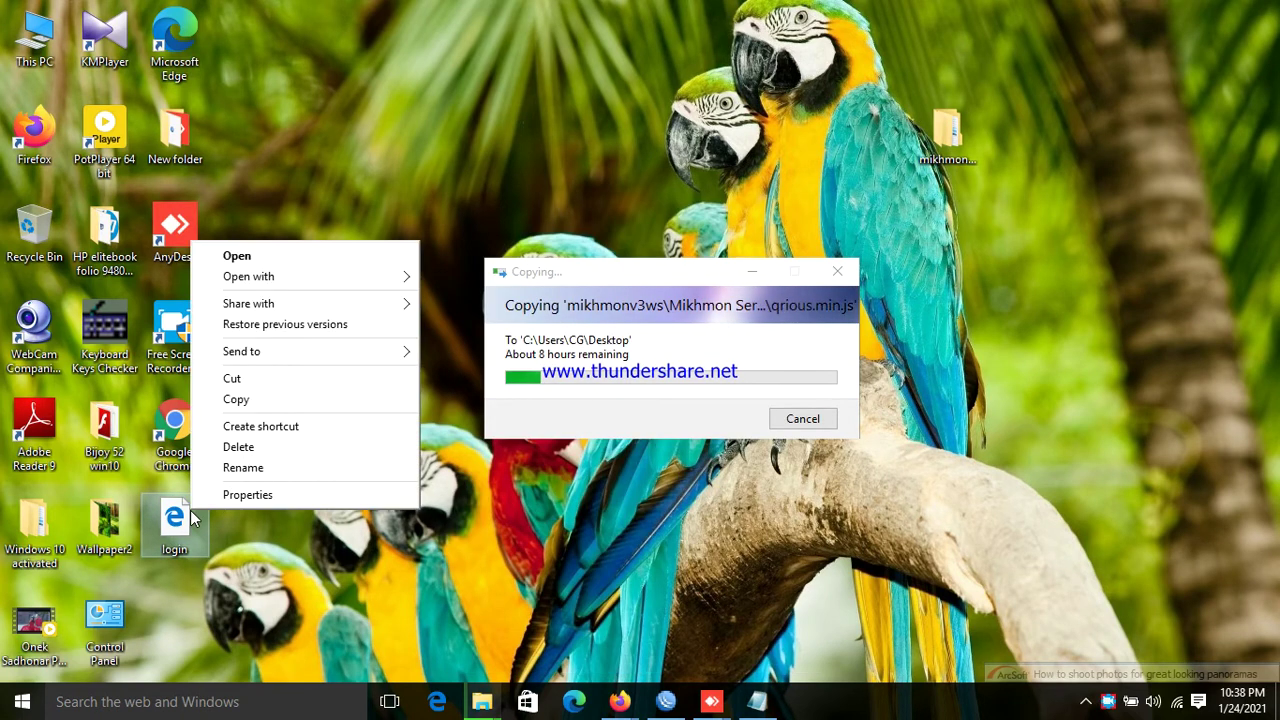
left_click(281, 282)
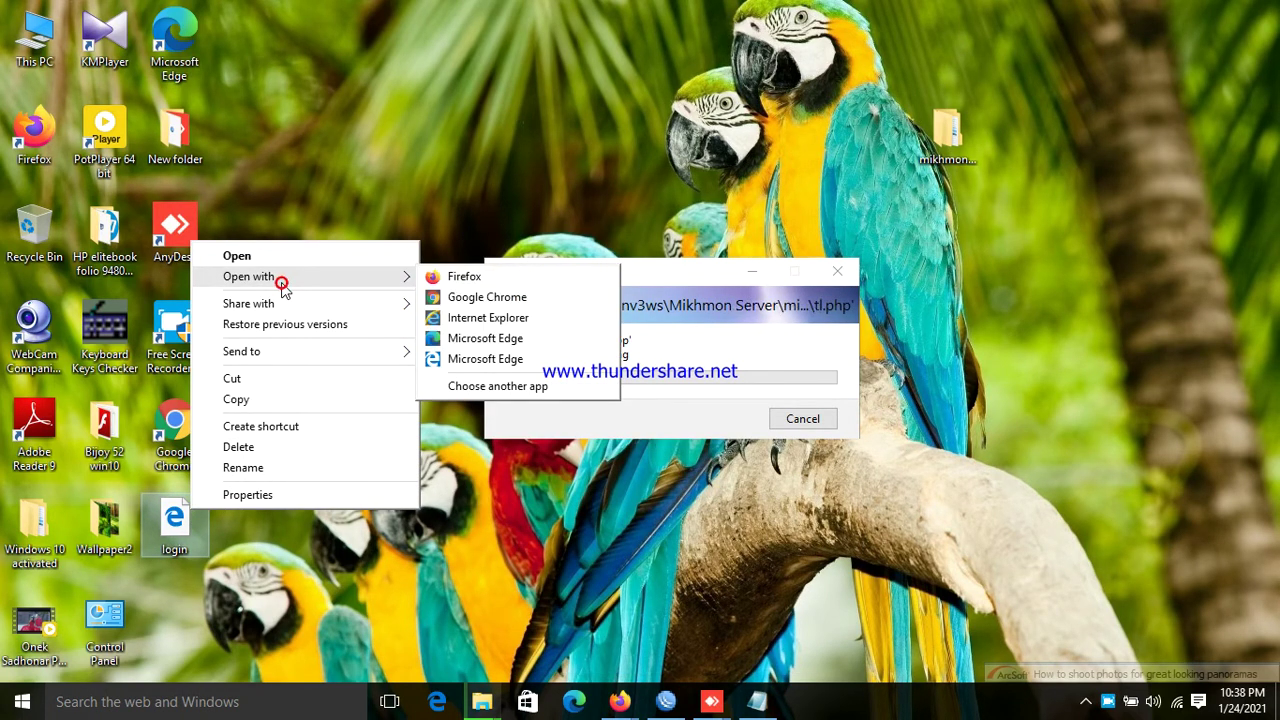
left_click(503, 387)
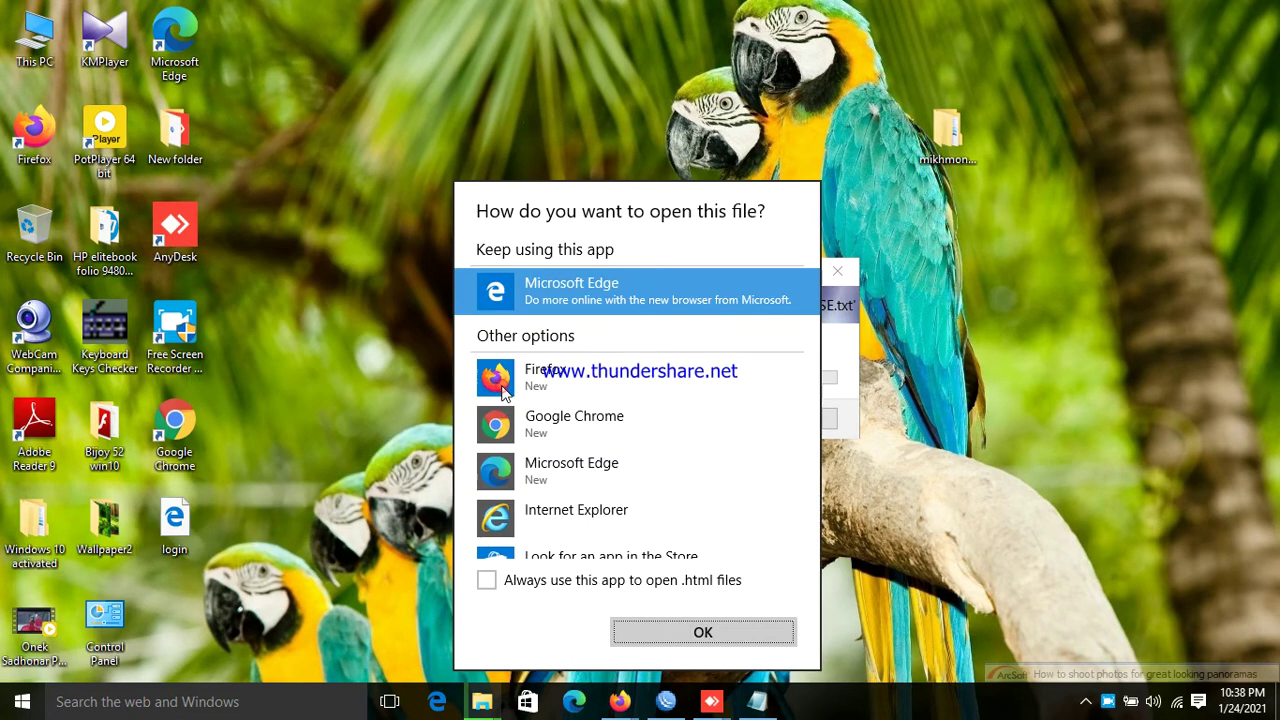
scroll(505, 470, "down", 2)
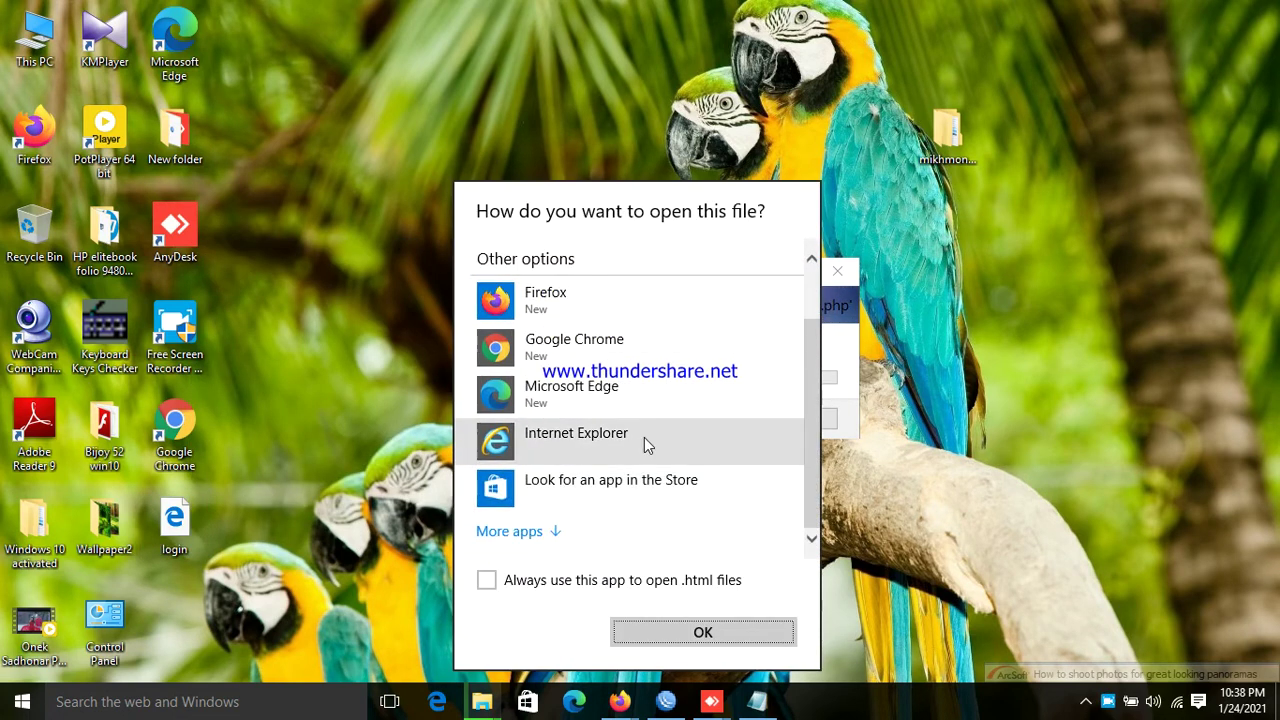
left_click(537, 529)
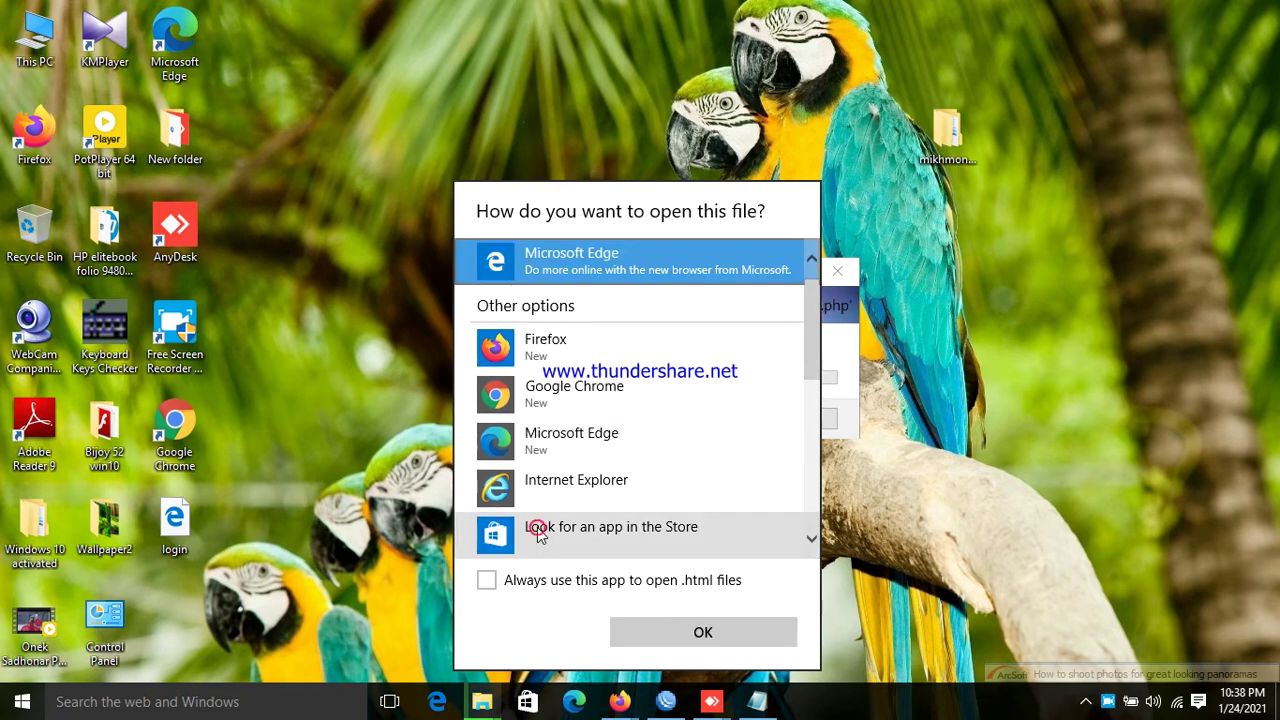
scroll(606, 437, "down", 5)
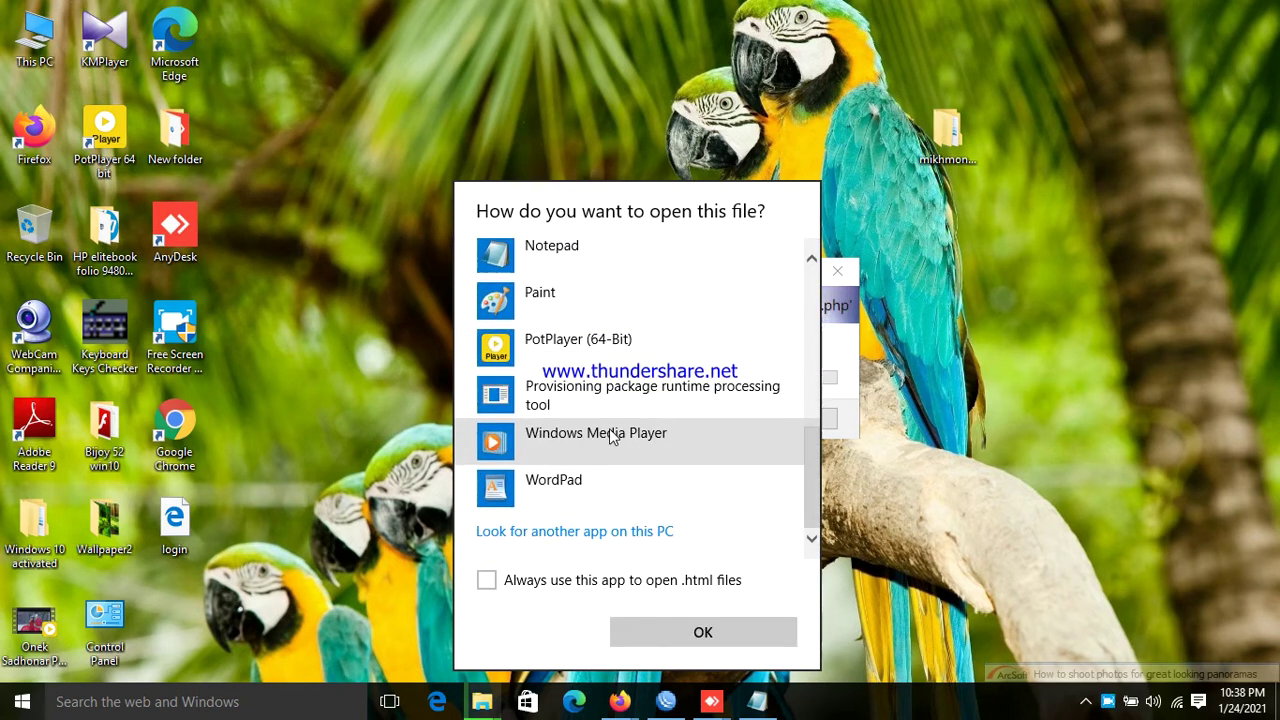
double_click(533, 257)
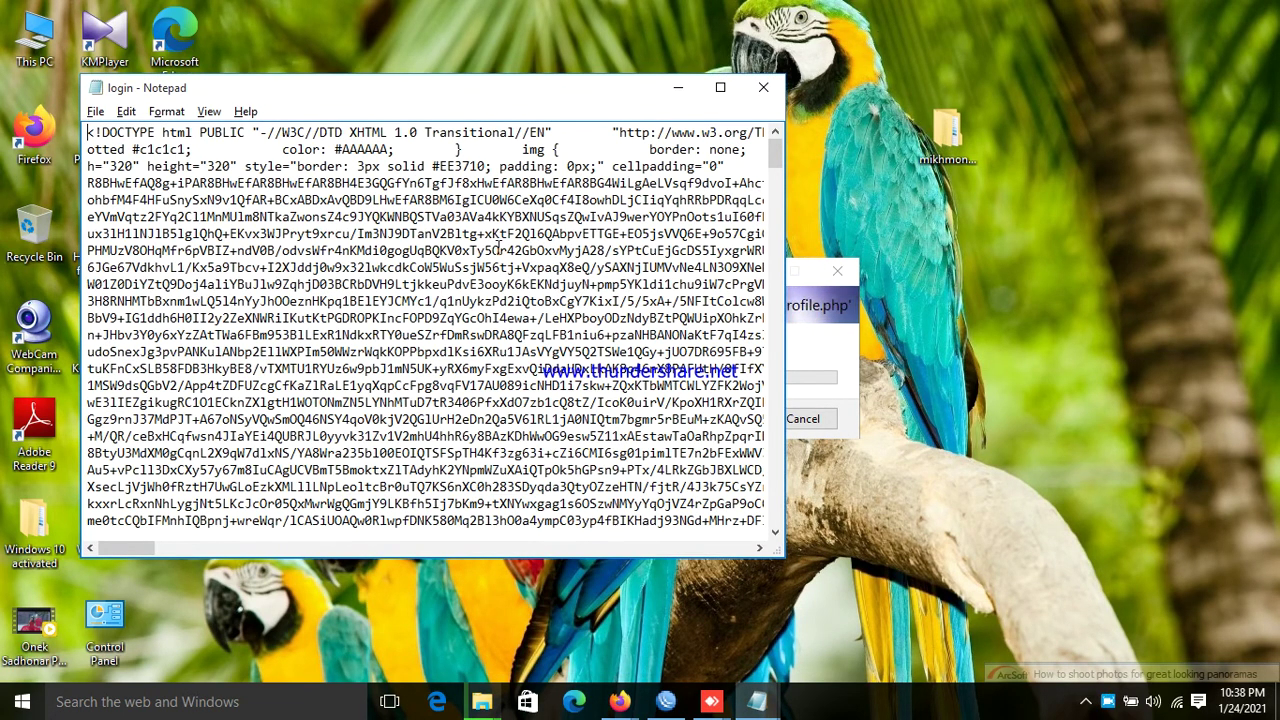
scroll(612, 222, "down", 15)
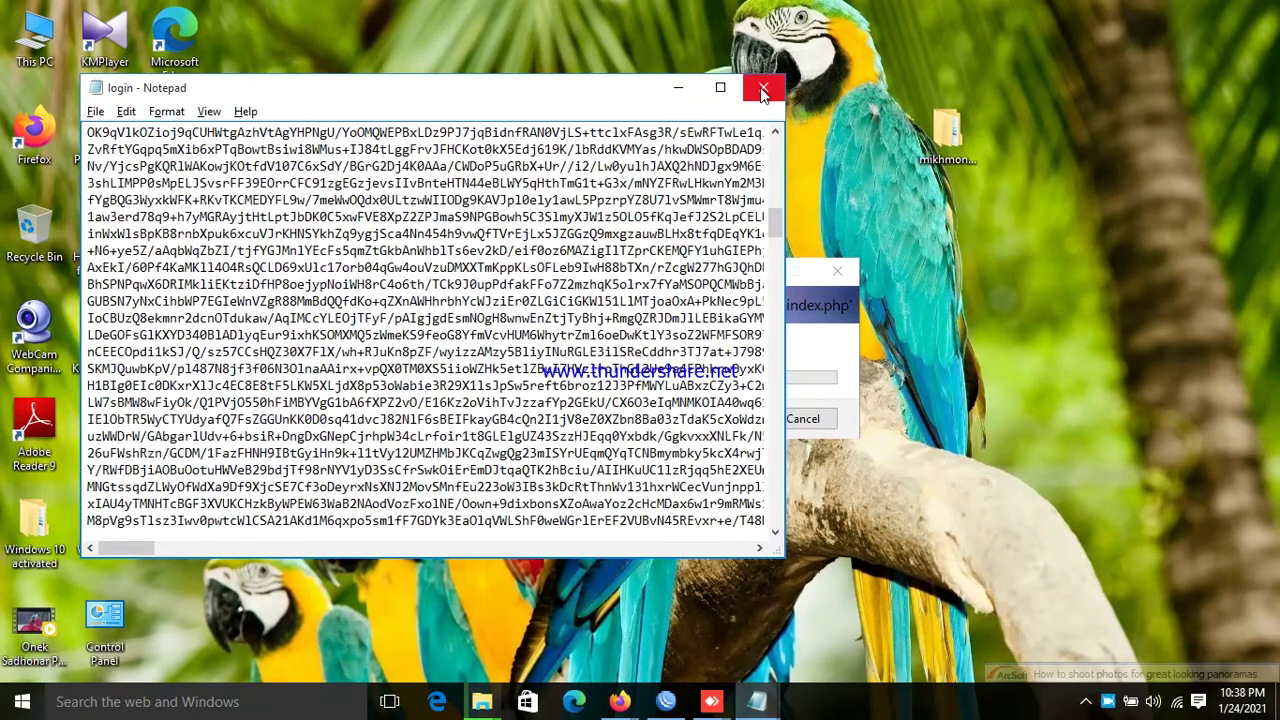
left_click(762, 88)
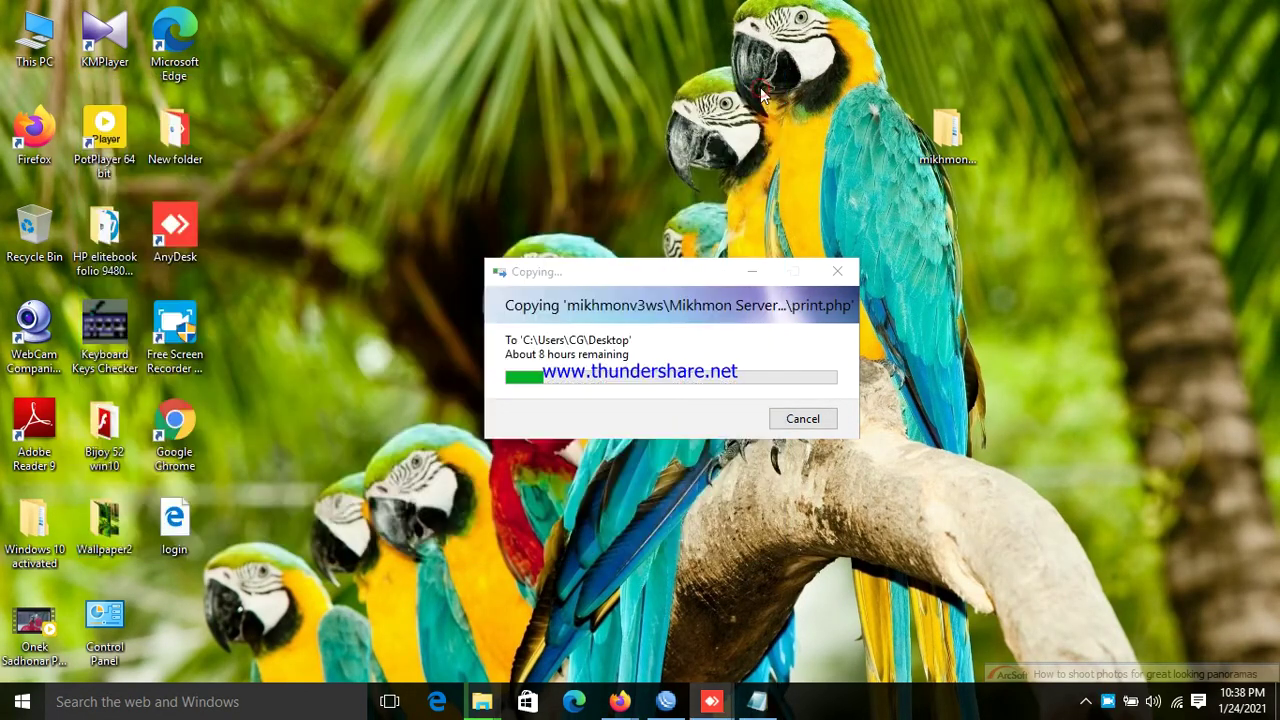
Refresh the desktop, then launch Task Manager from the taskbar.
right_click(337, 140)
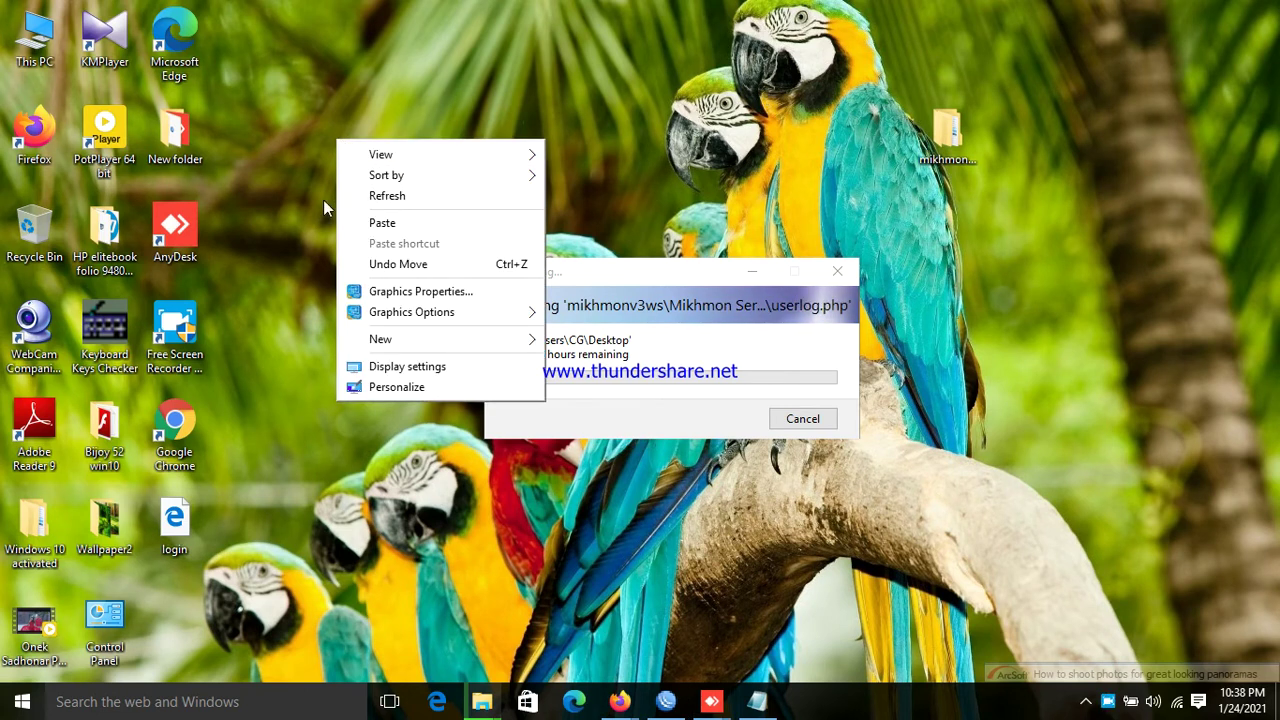
left_click(367, 195)
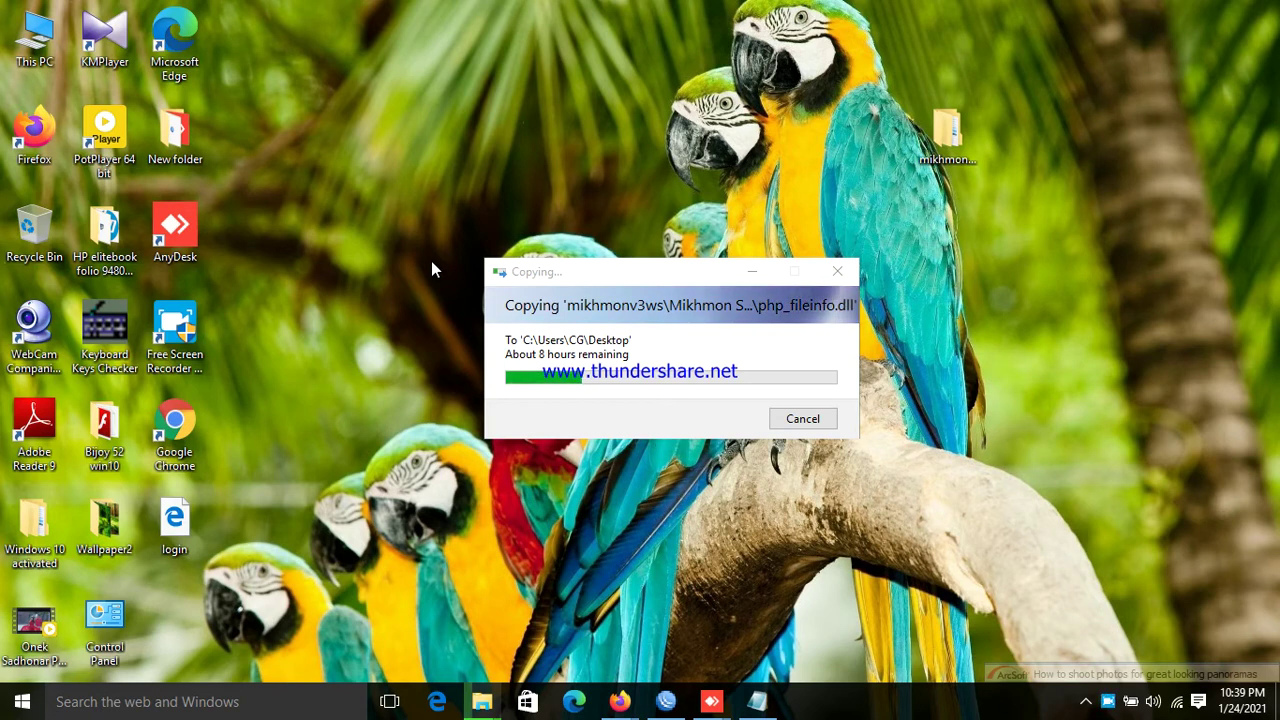
right_click(1000, 702)
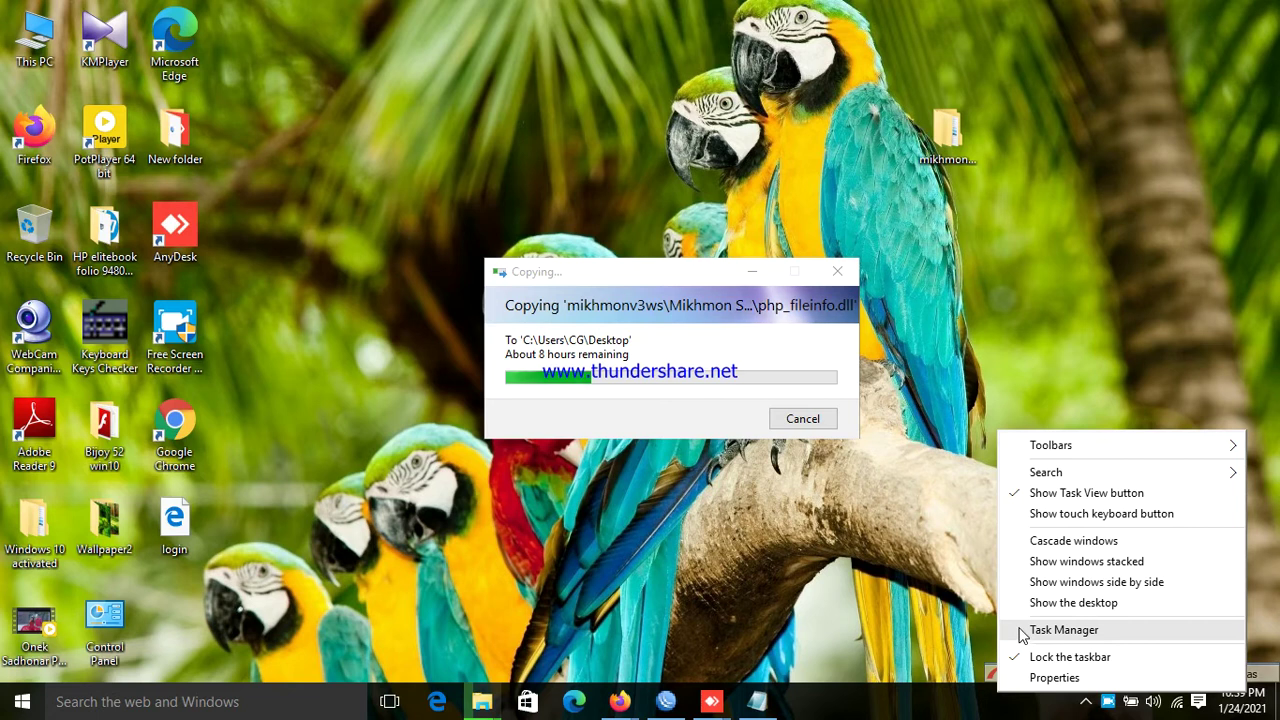
right_click(1068, 167)
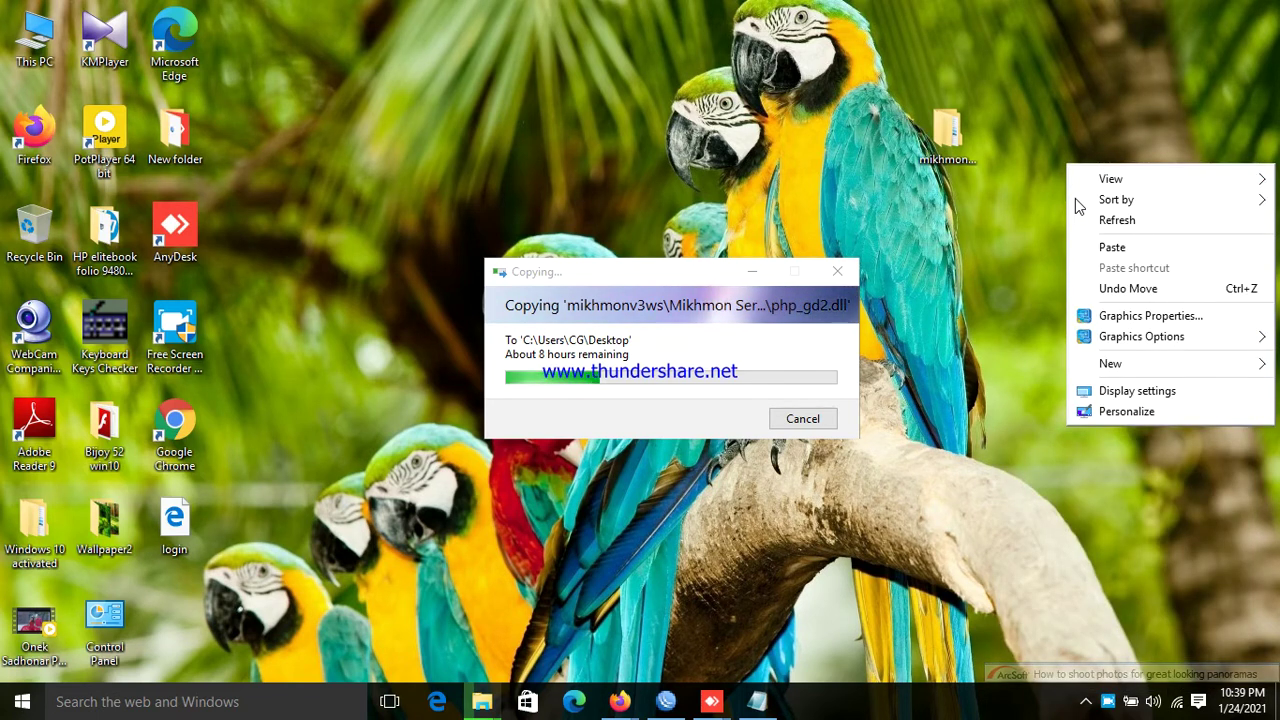
left_click(1110, 221)
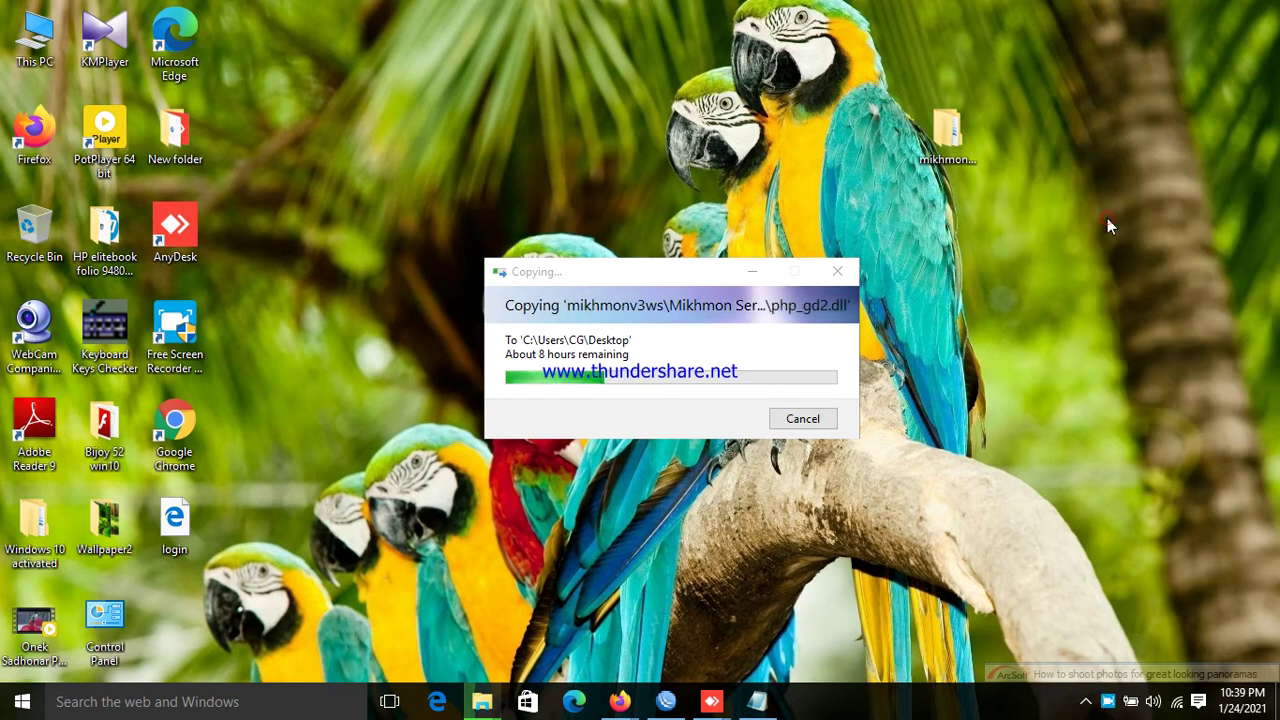
right_click(972, 697)
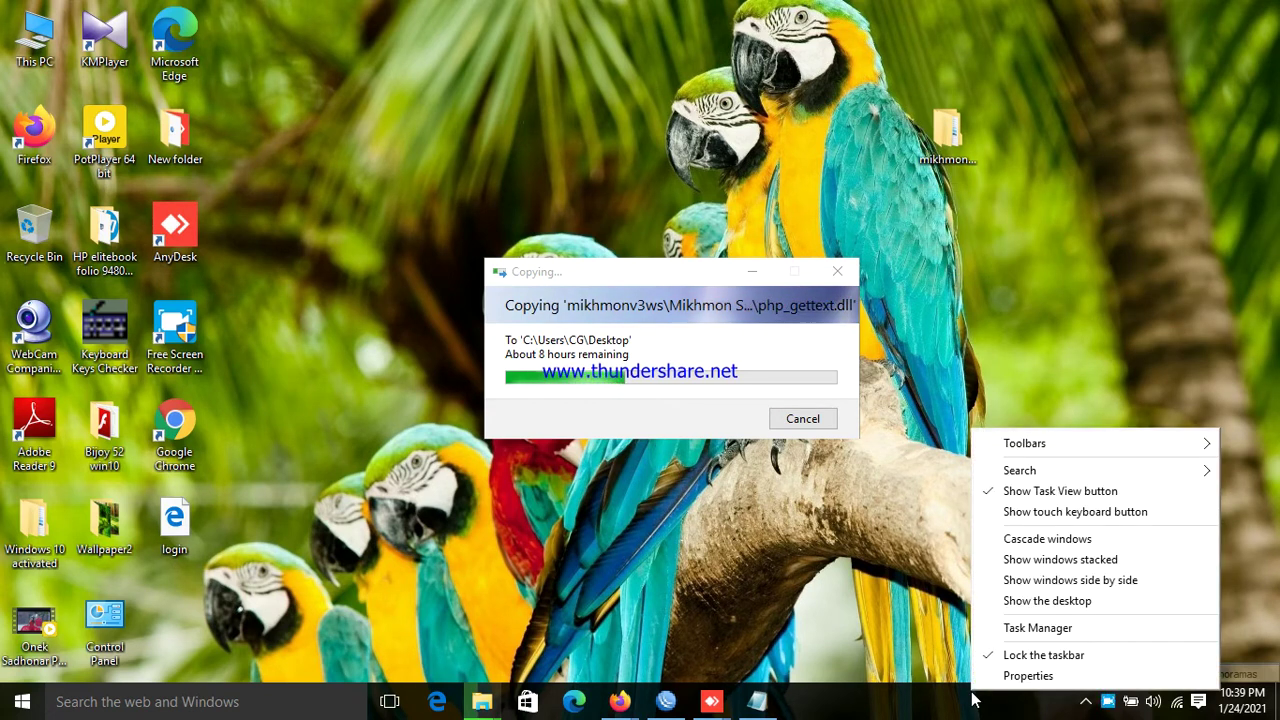
left_click(1027, 630)
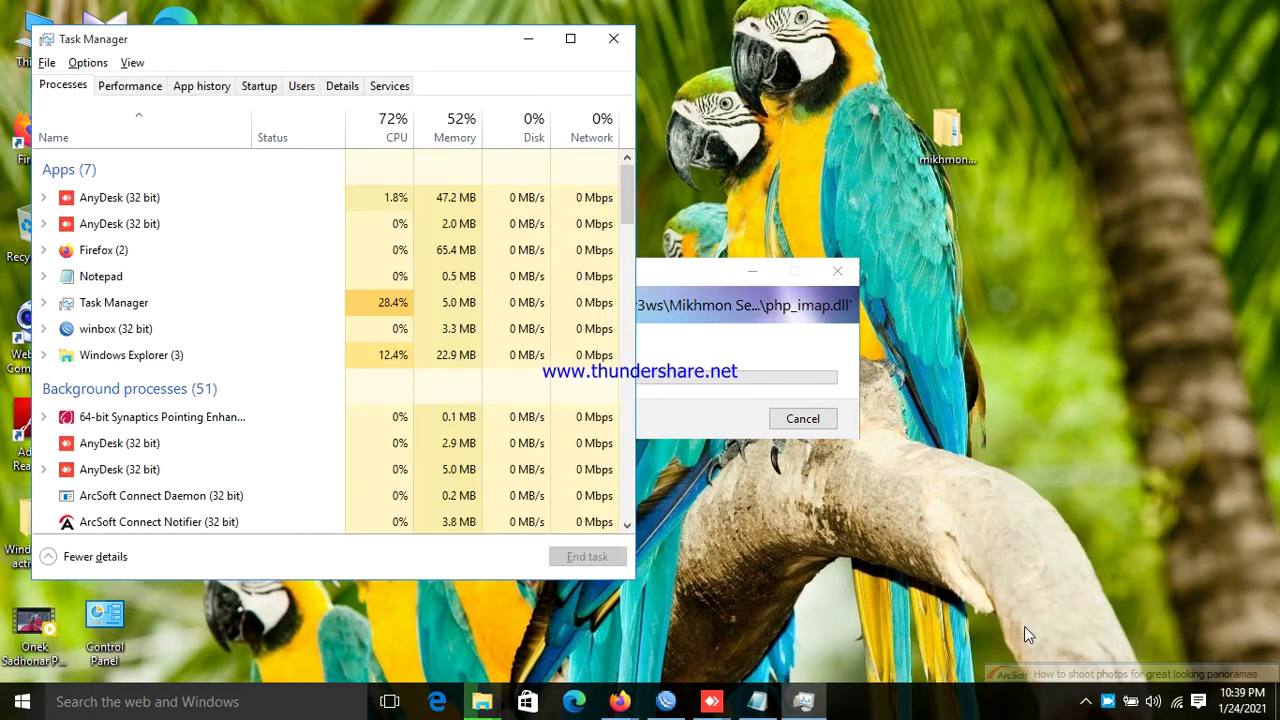
left_click(146, 91)
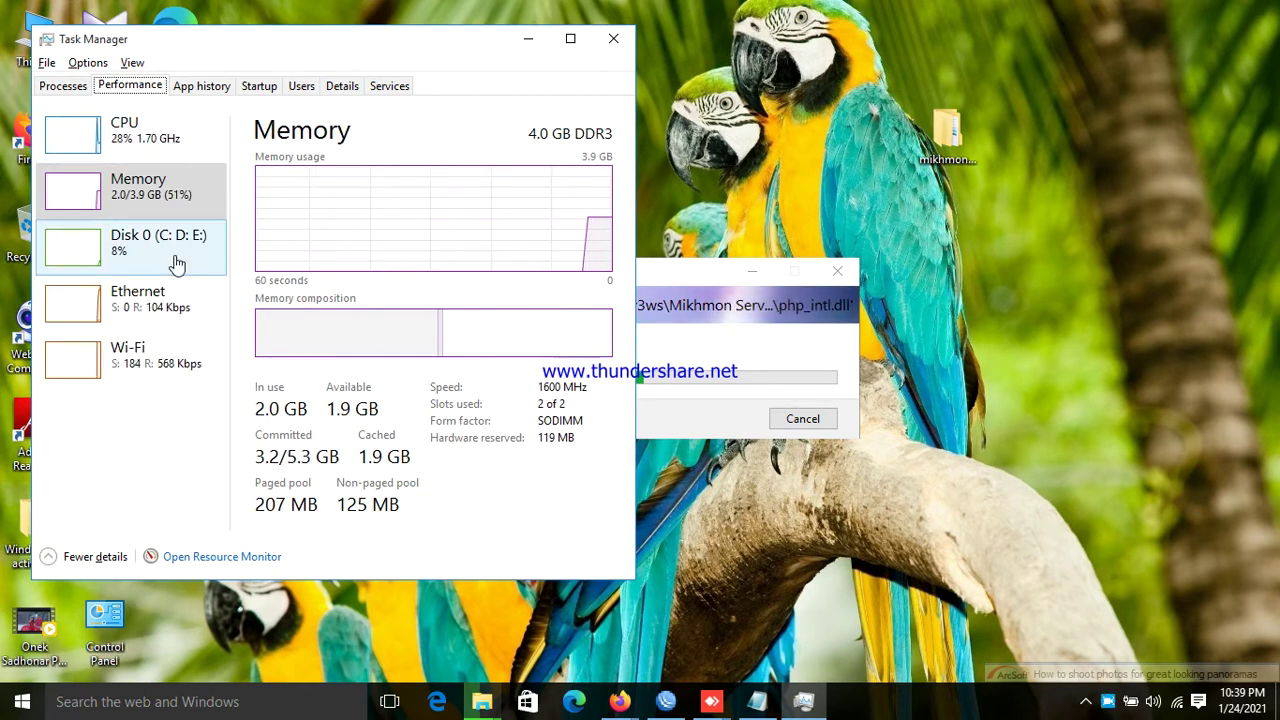
left_click(153, 357)
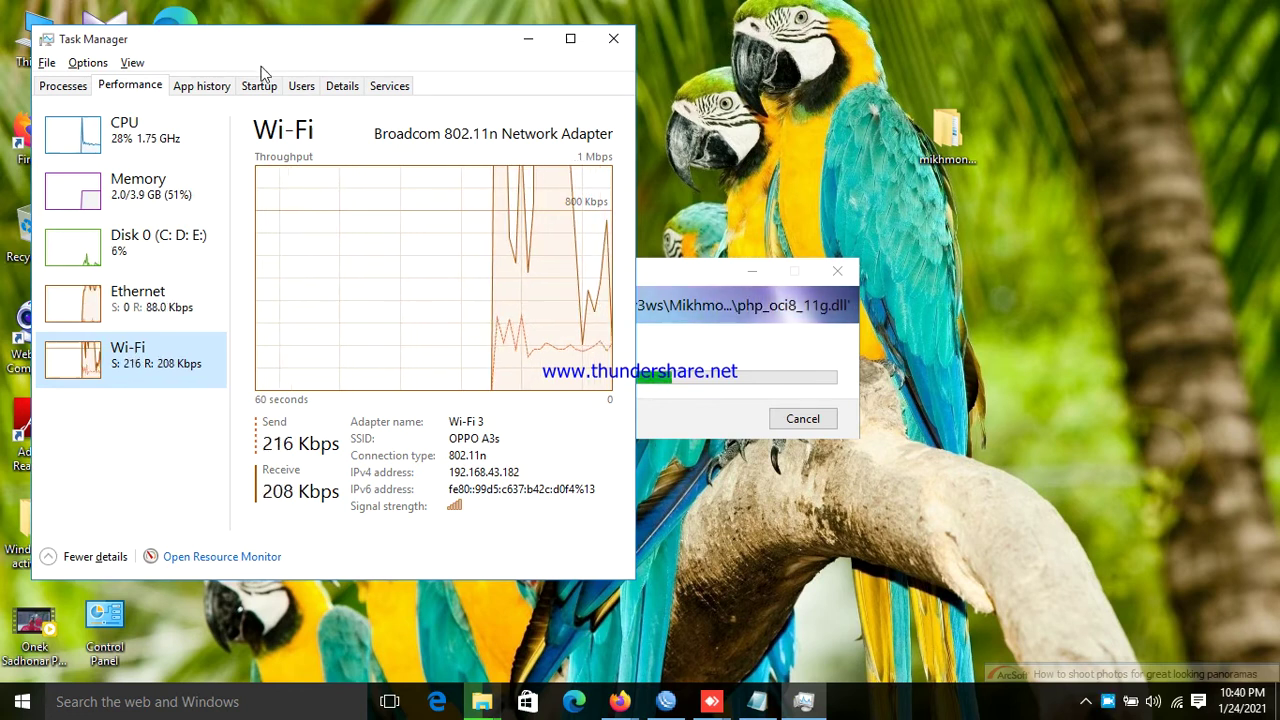
left_click(529, 38)
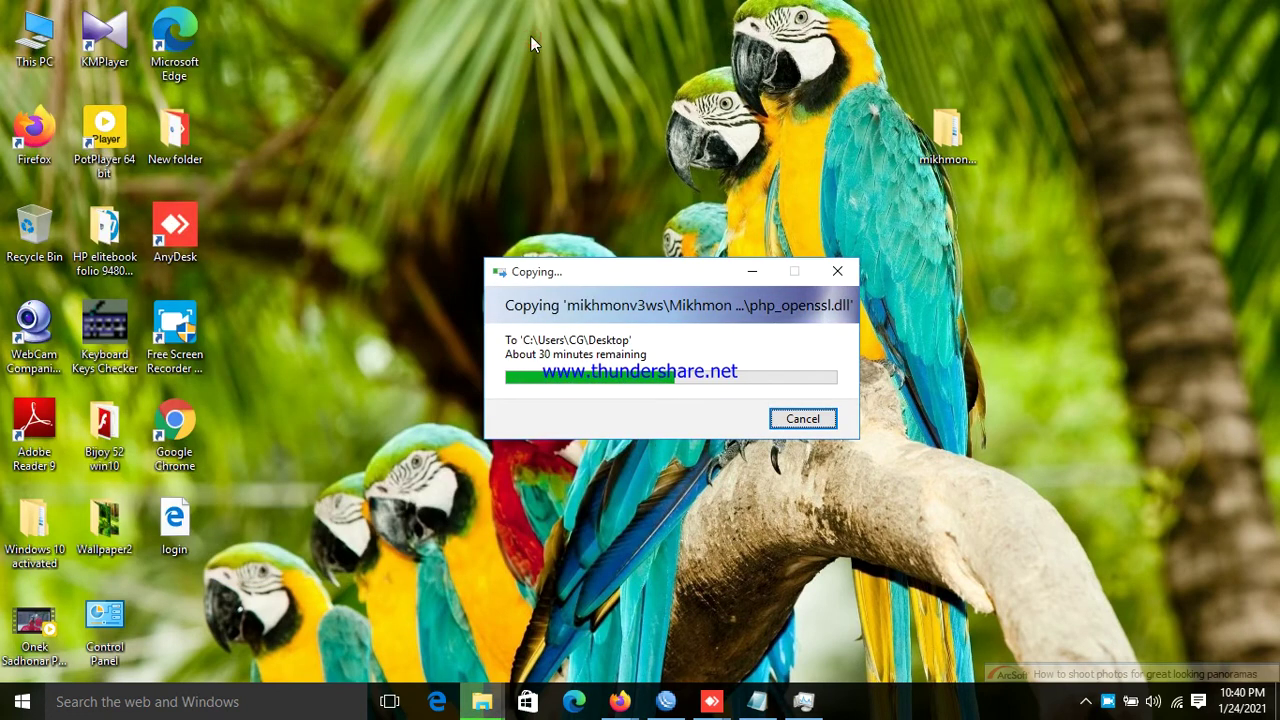
left_click(666, 701)
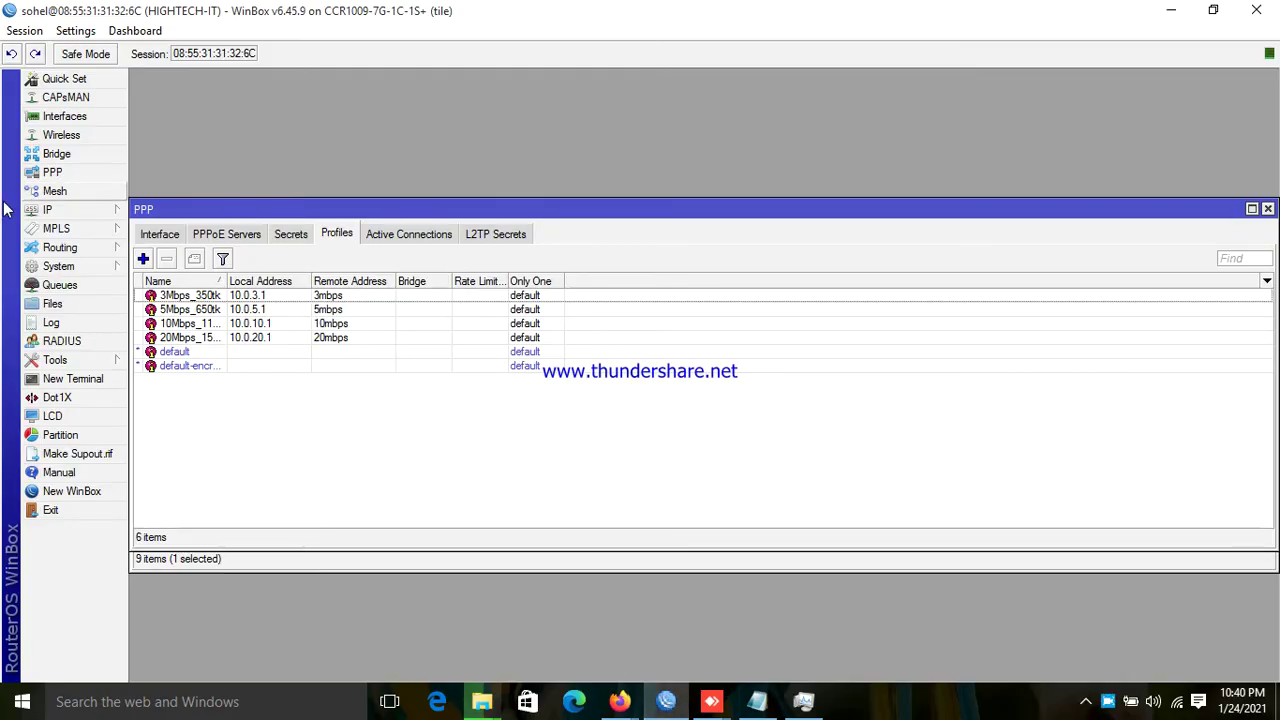
Run Hotspot Setup from IP > Hotspot on ether1, advancing to the 10.5.50.1/24 network step.
left_click(84, 212)
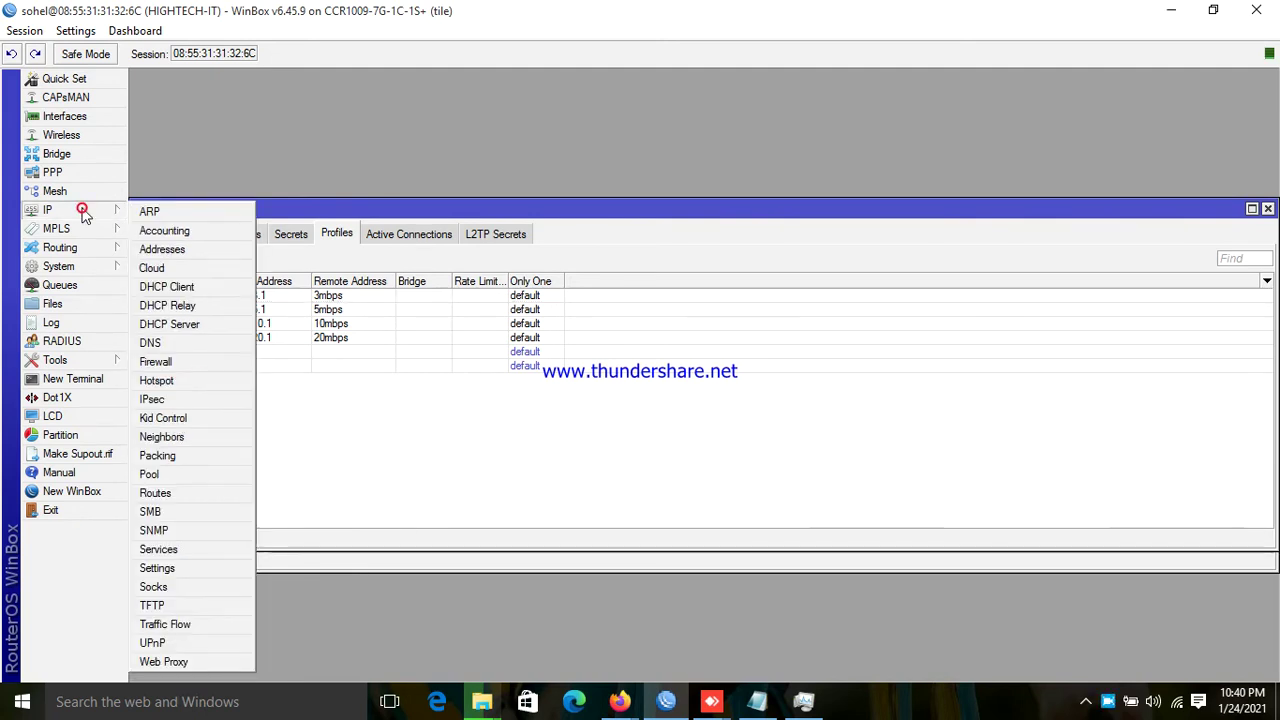
left_click(160, 382)
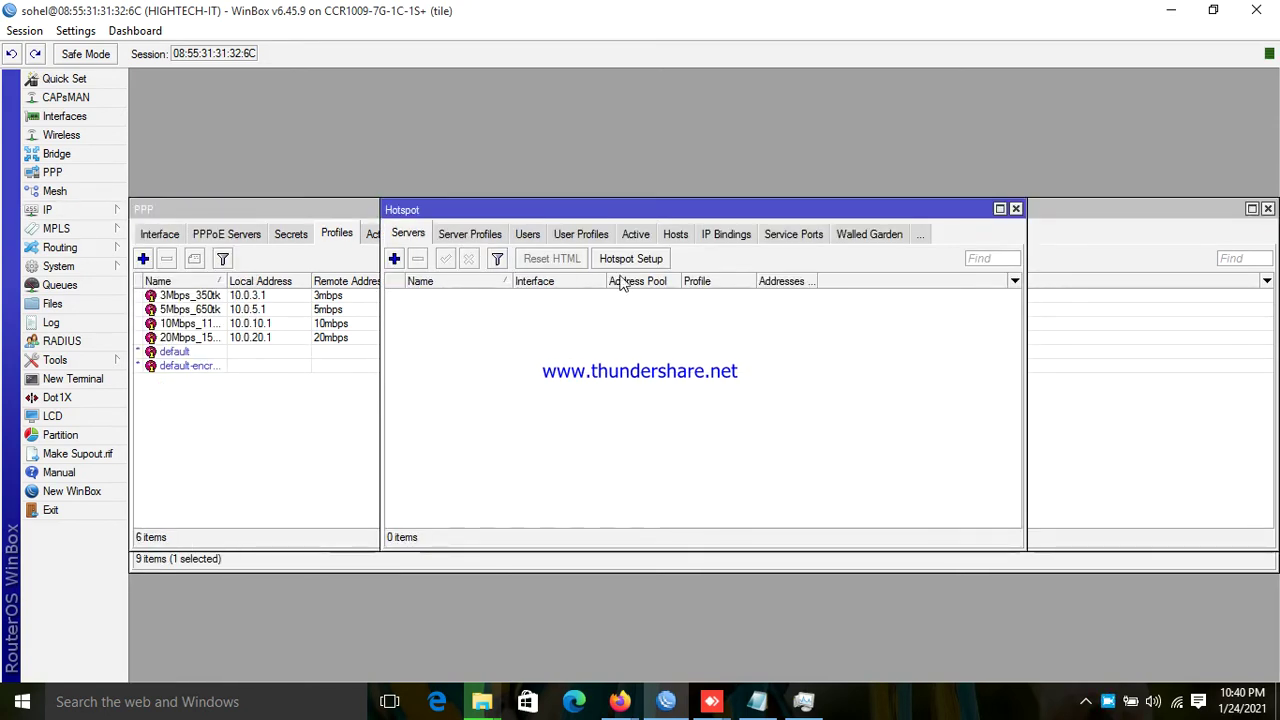
left_click(646, 259)
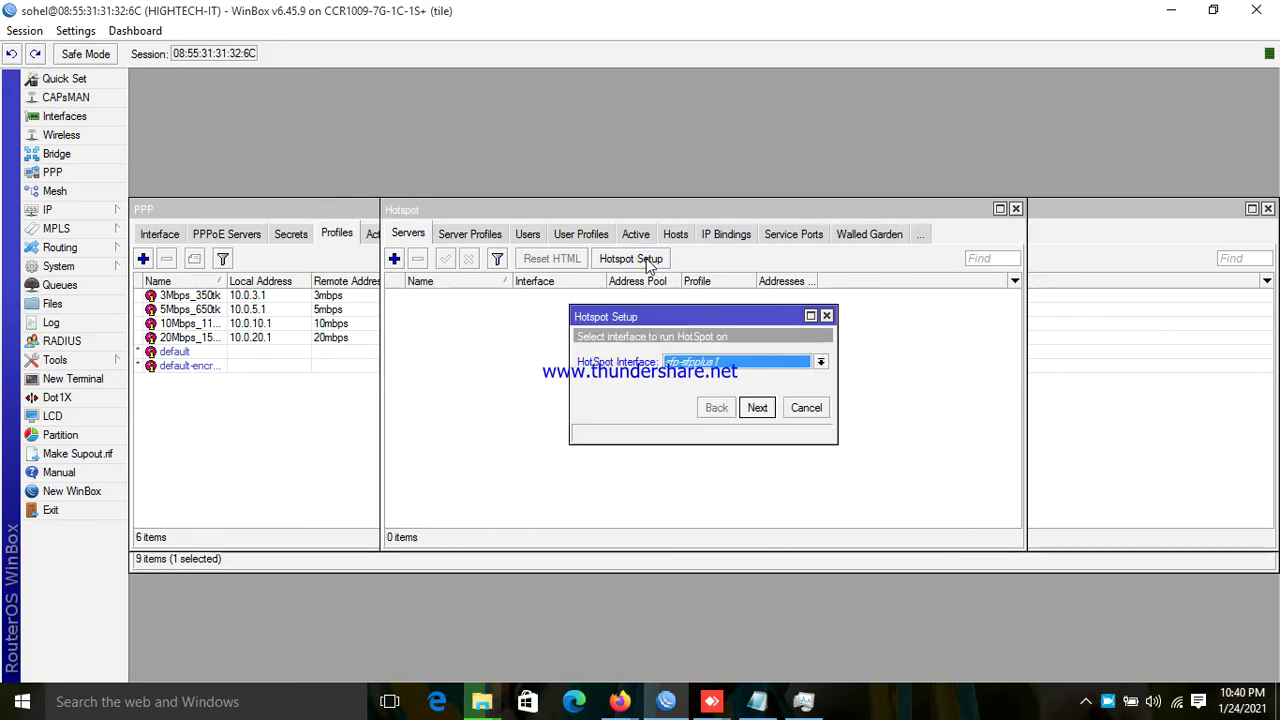
left_click(752, 368)
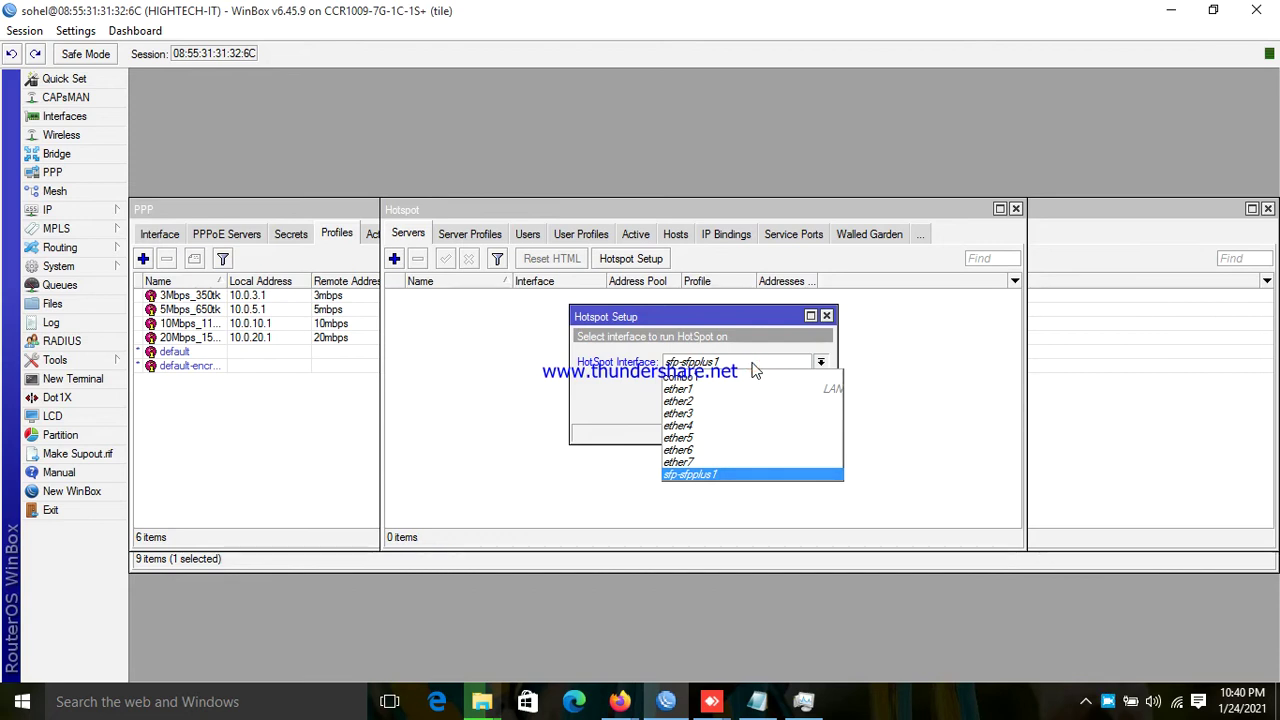
left_click(707, 392)
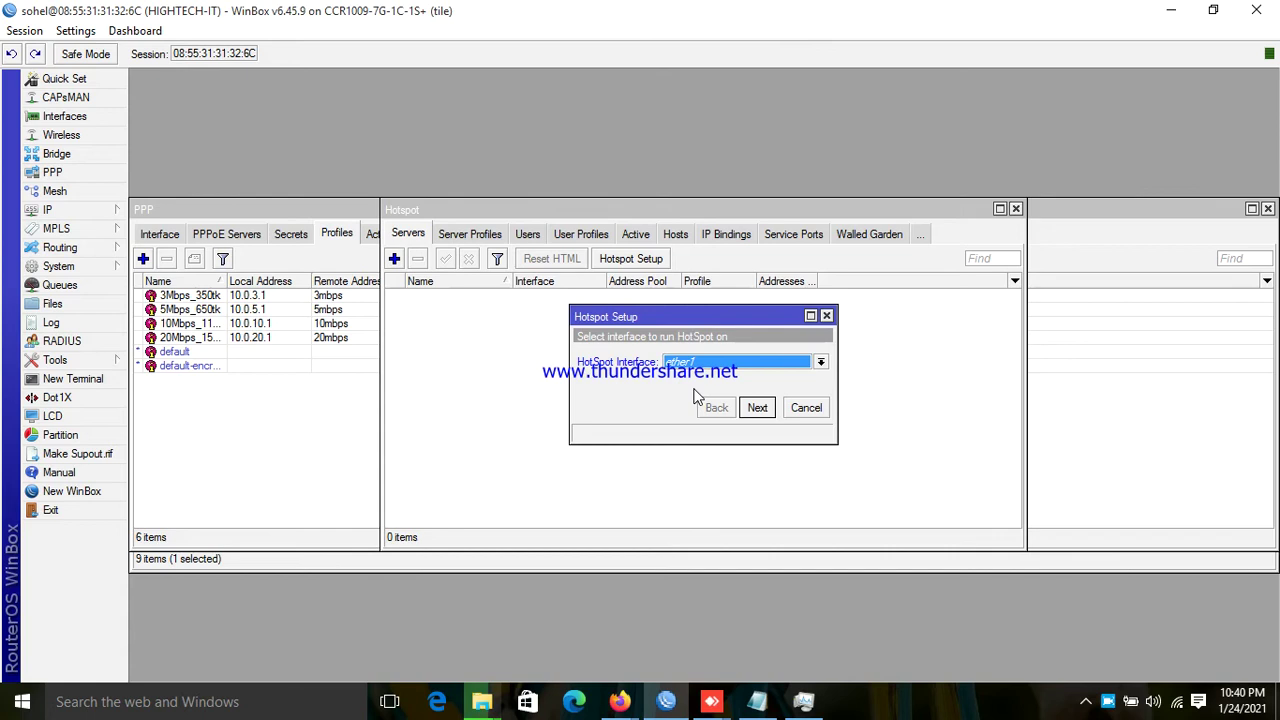
left_click(760, 409)
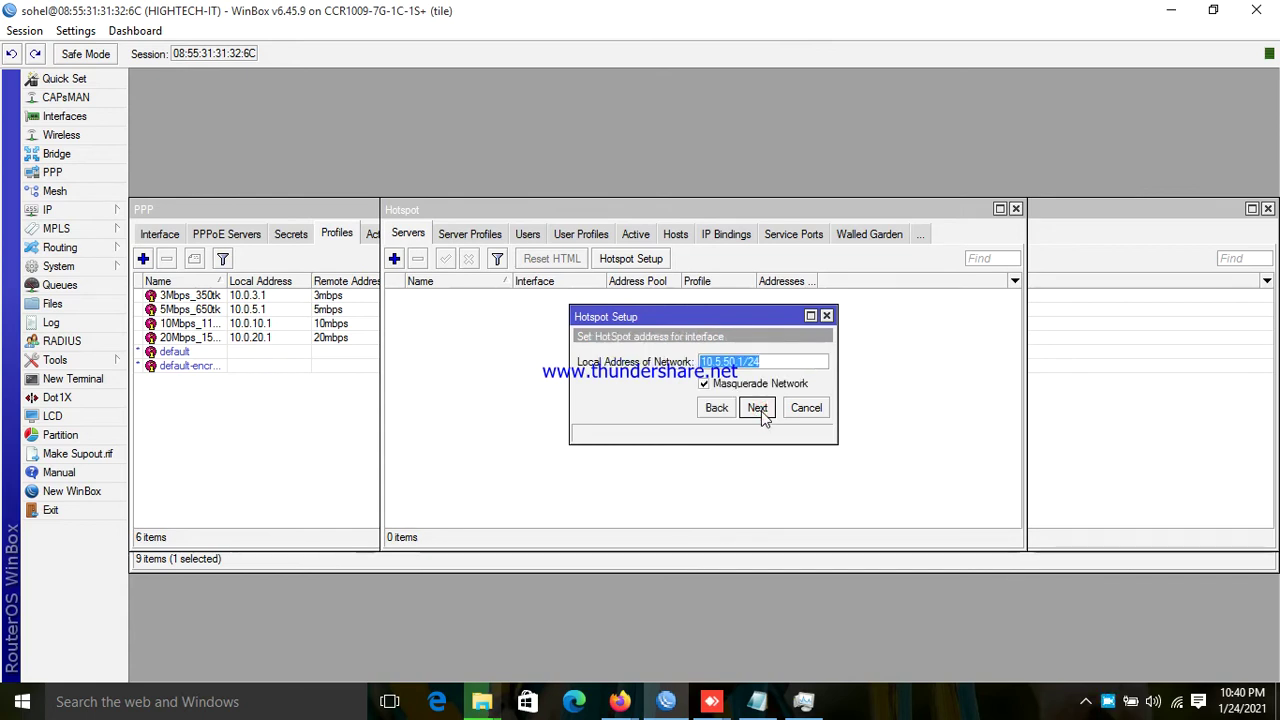
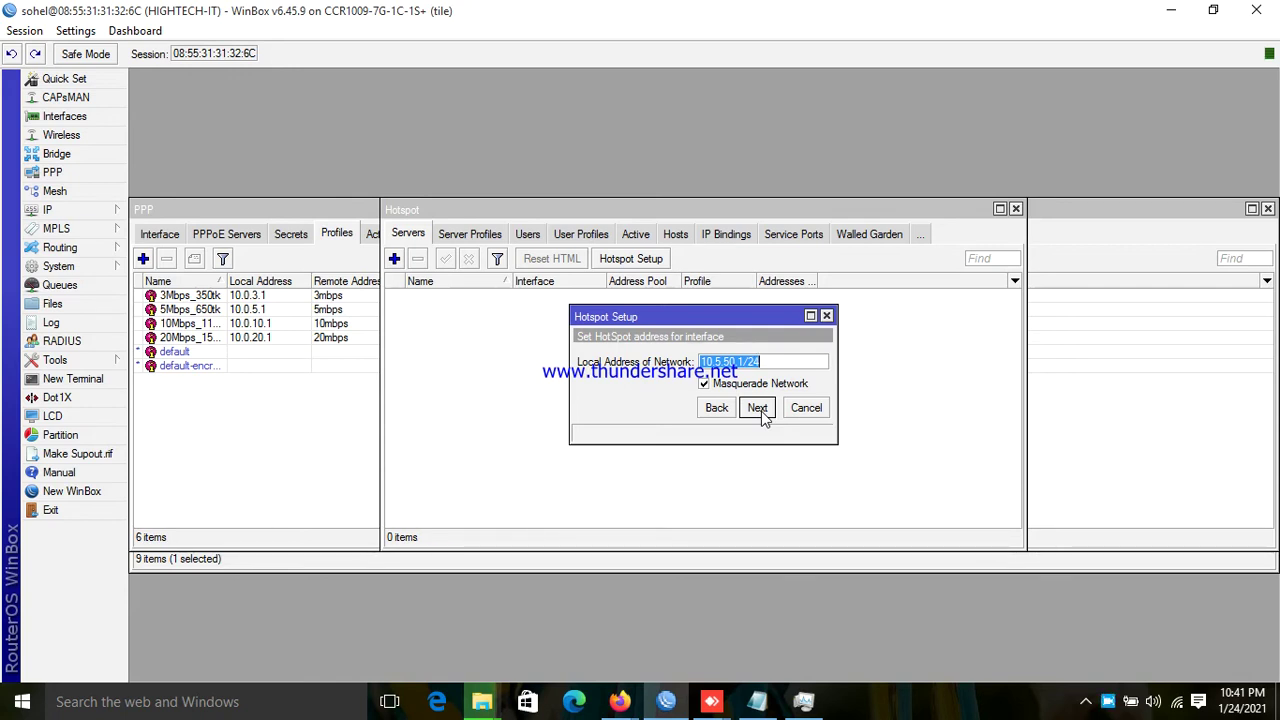
Replace the hotspot network address 10.5.50.1/24 with 172.16.50.0/16 in the Hotspot Setup wizard.
left_click(741, 361)
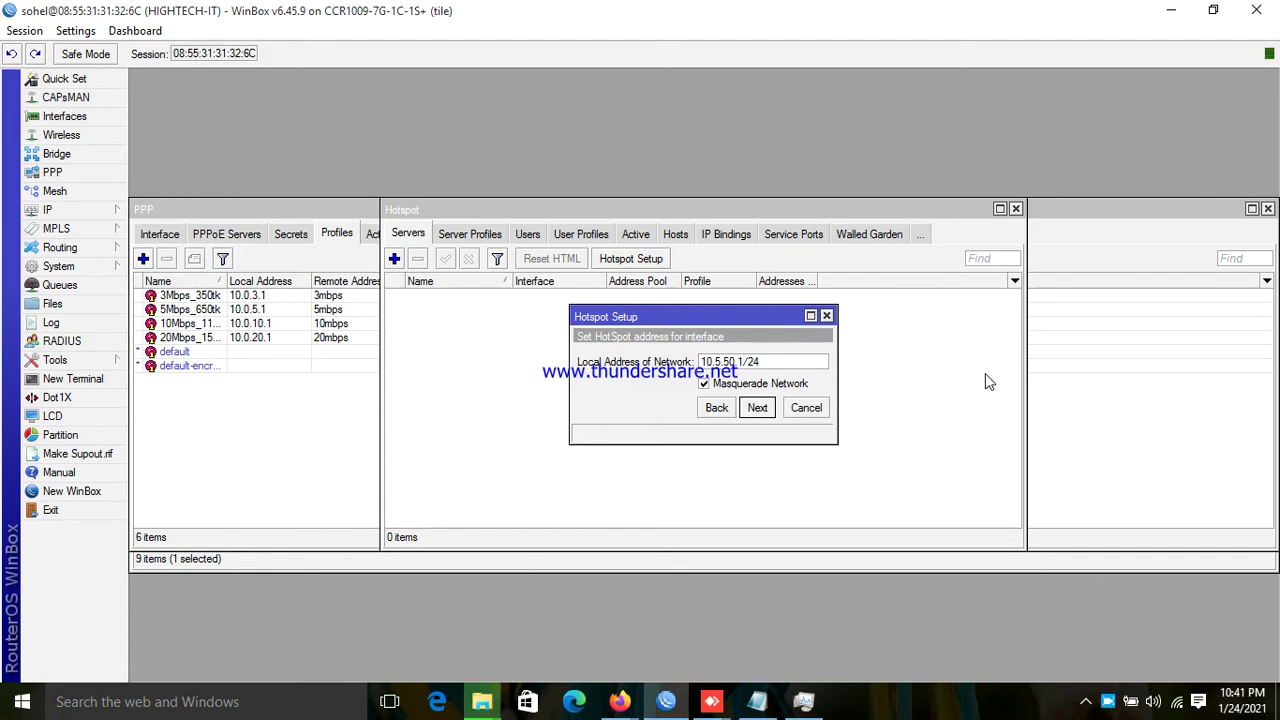
key("BackSpace")
key("BackSpace")
key("BackSpace")
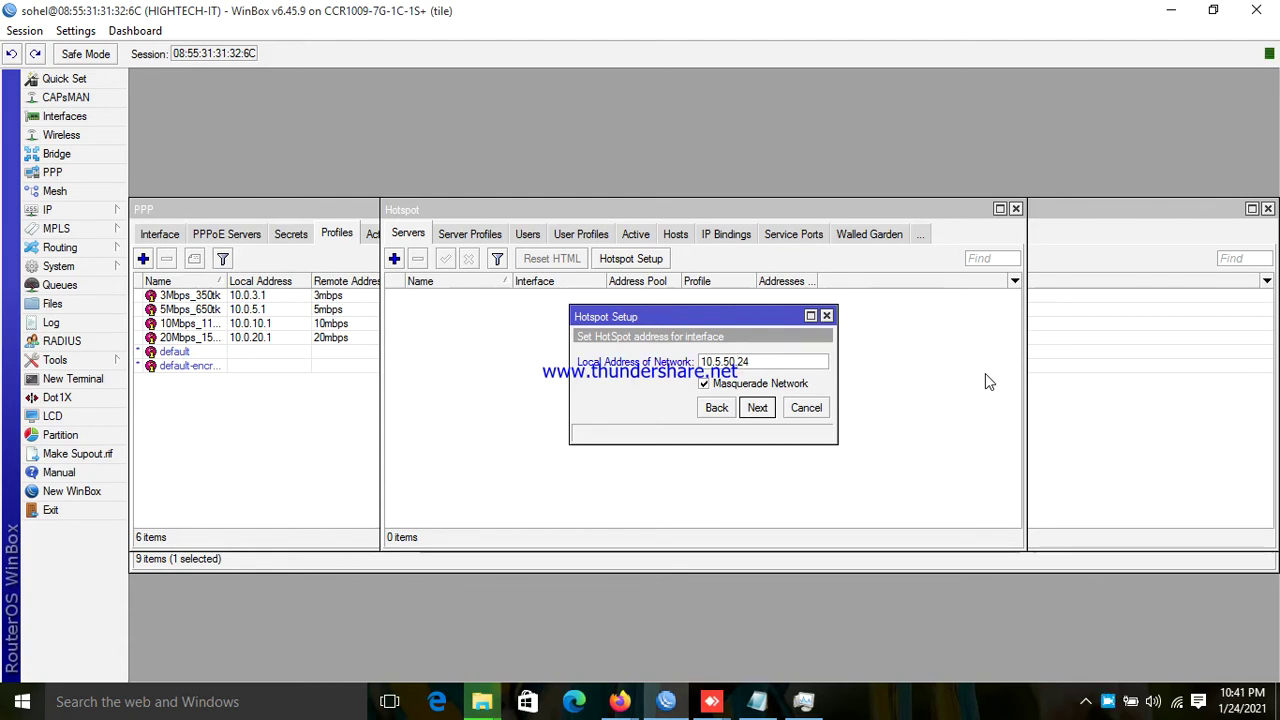
key("BackSpace")
key("BackSpace")
key("BackSpace")
key("BackSpace")
key("BackSpace")
key("BackSpace")
key("BackSpace")
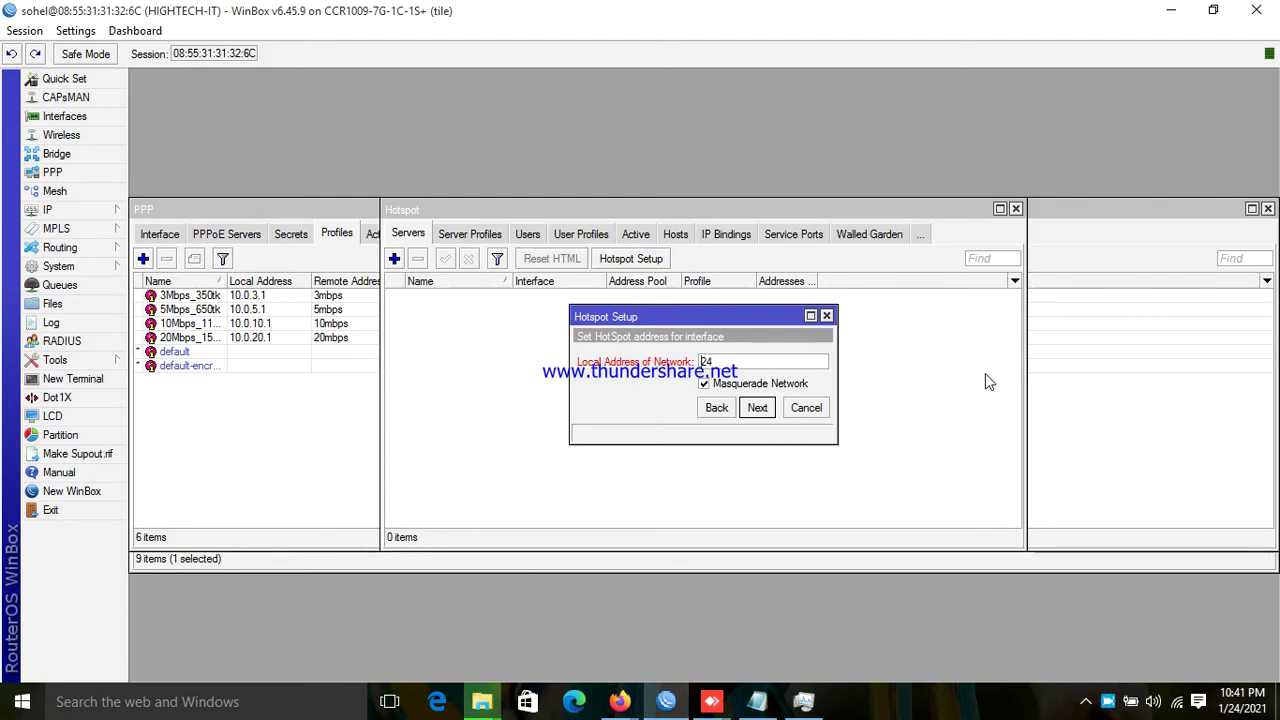
type("172.")
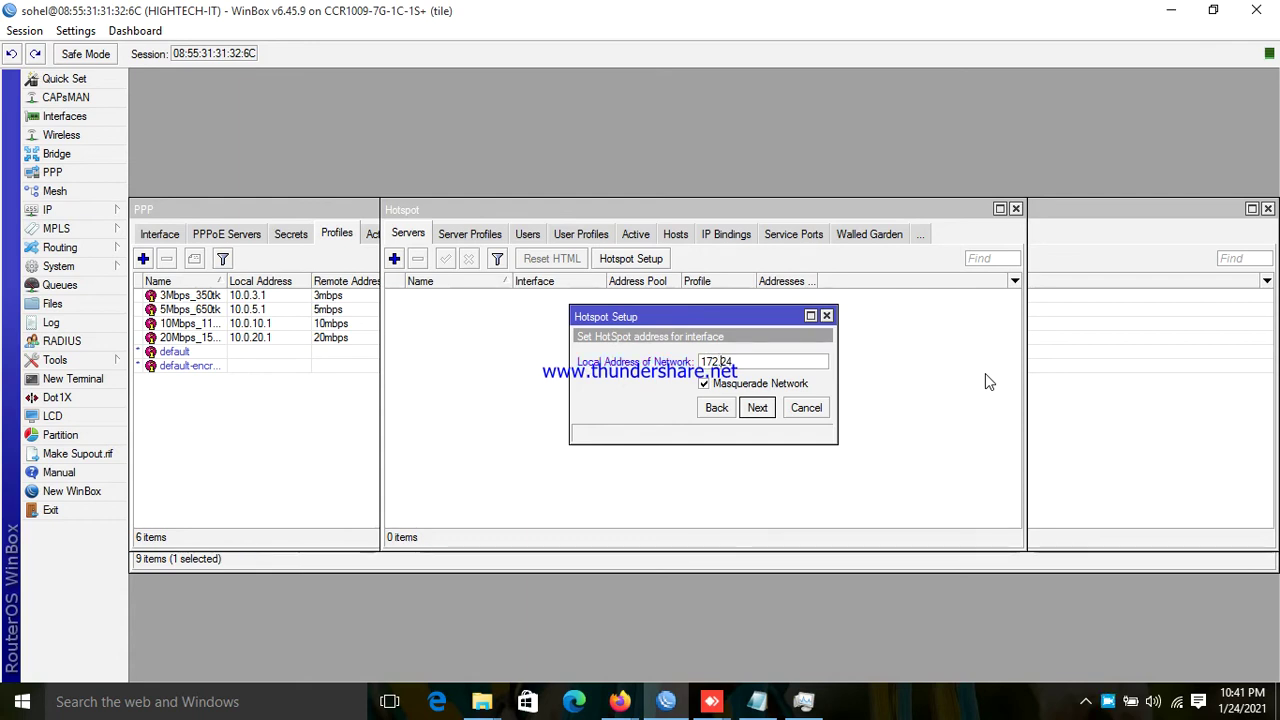
type("16.")
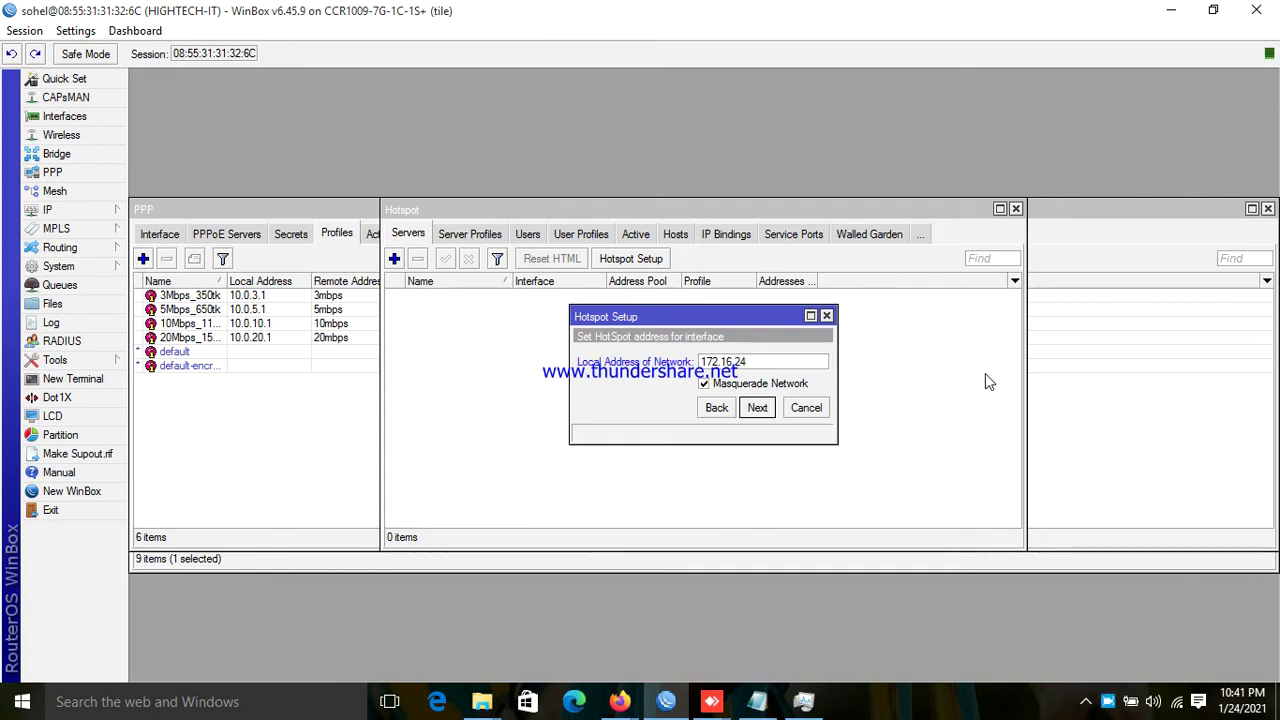
type("0")
type("50")
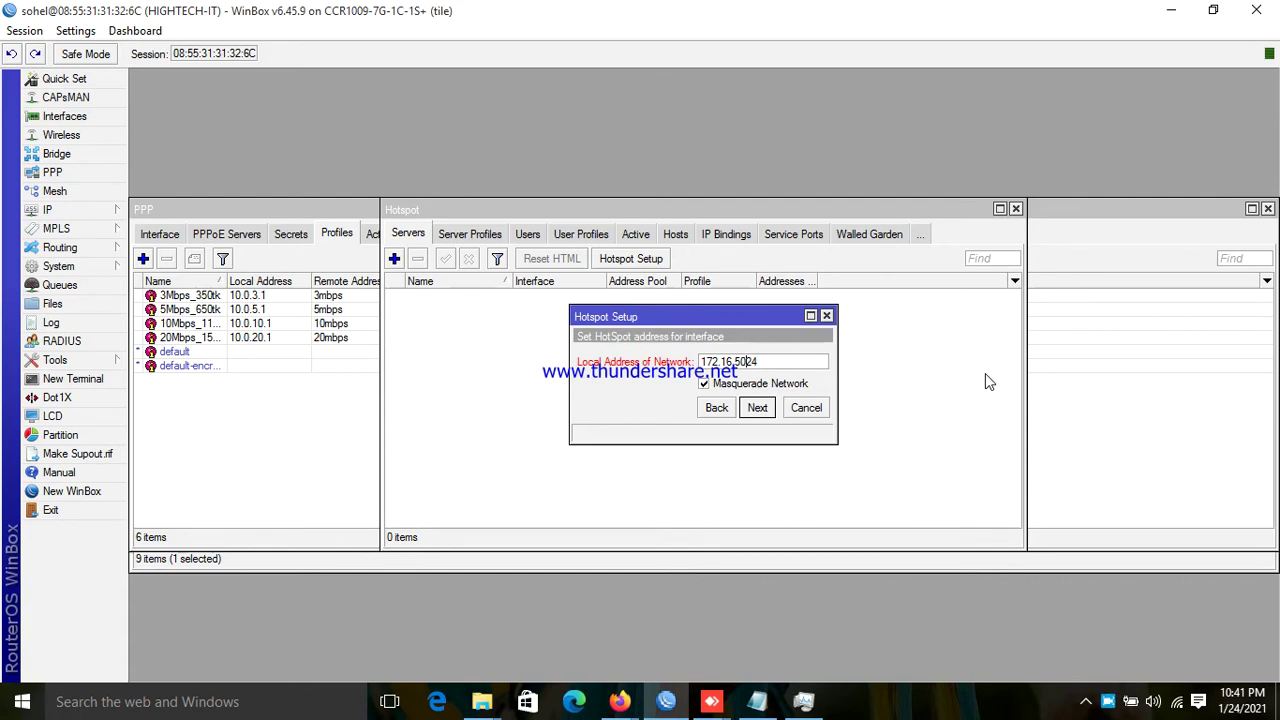
type(".")
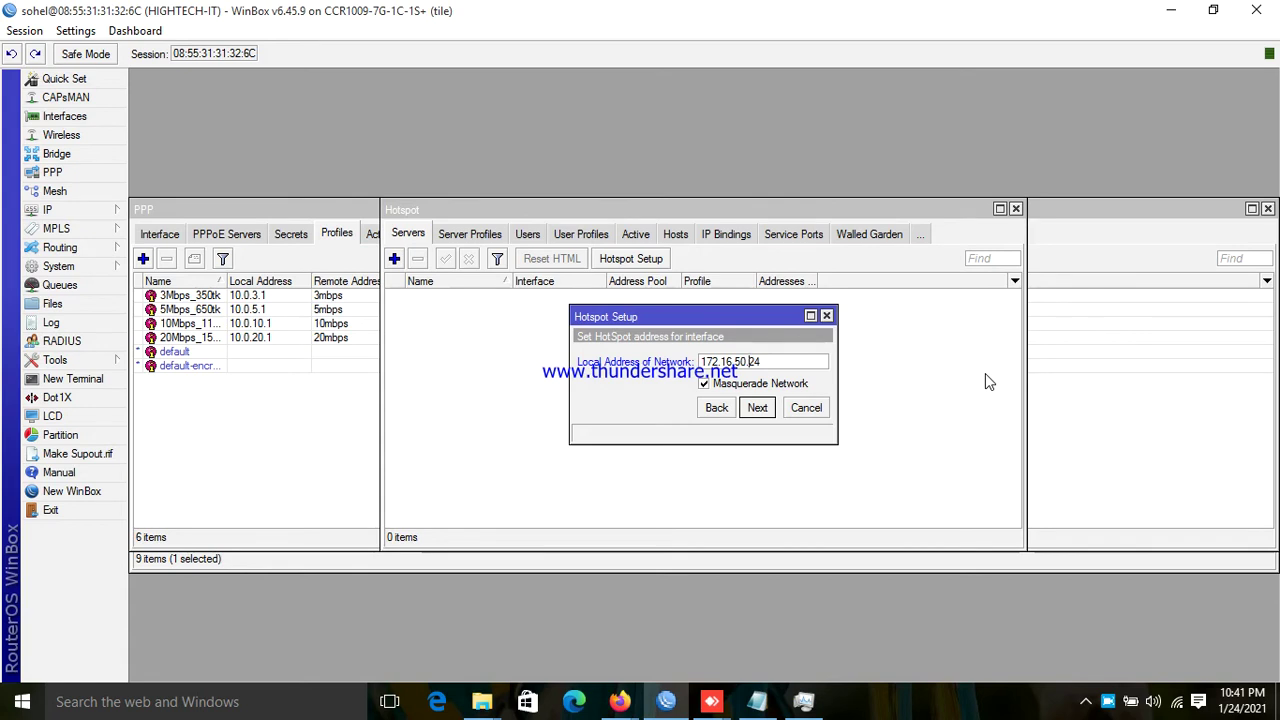
type("0/")
key("BackSpace")
key("BackSpace")
type("16")
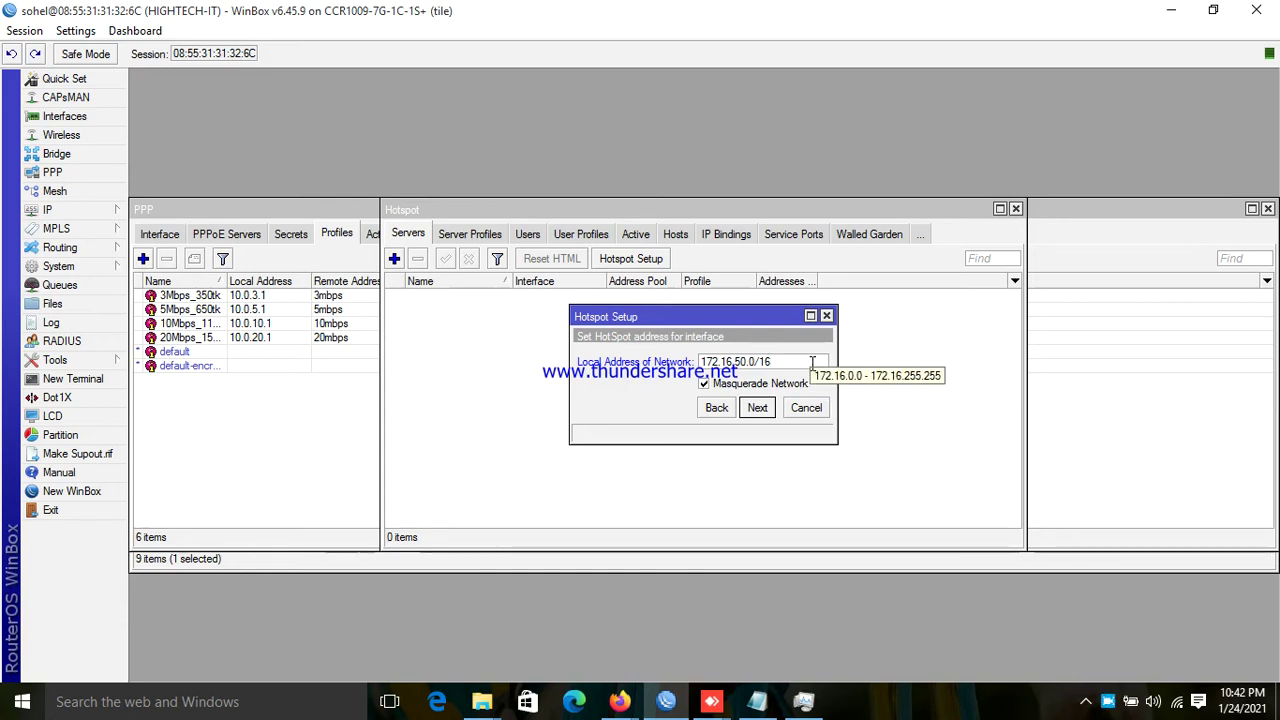
Confirm the new network address and accept the default pool, no SSL certificate and no SMTP server.
left_click(766, 410)
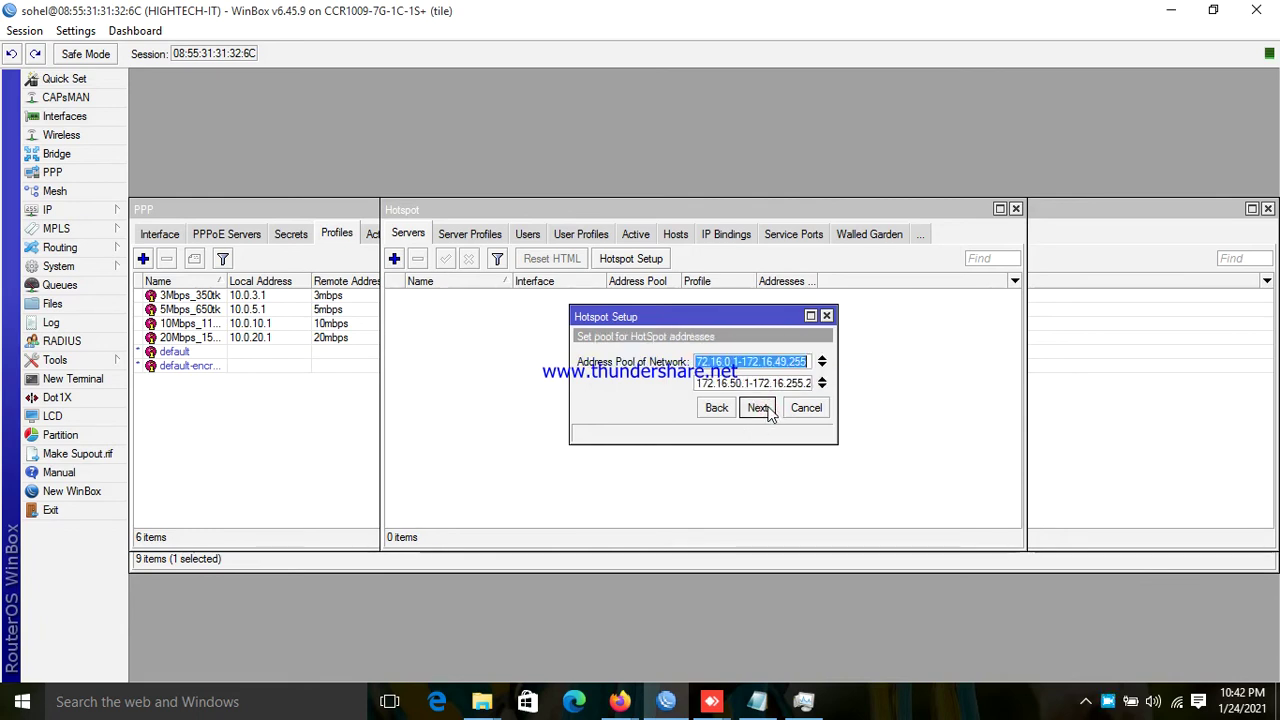
left_click(766, 410)
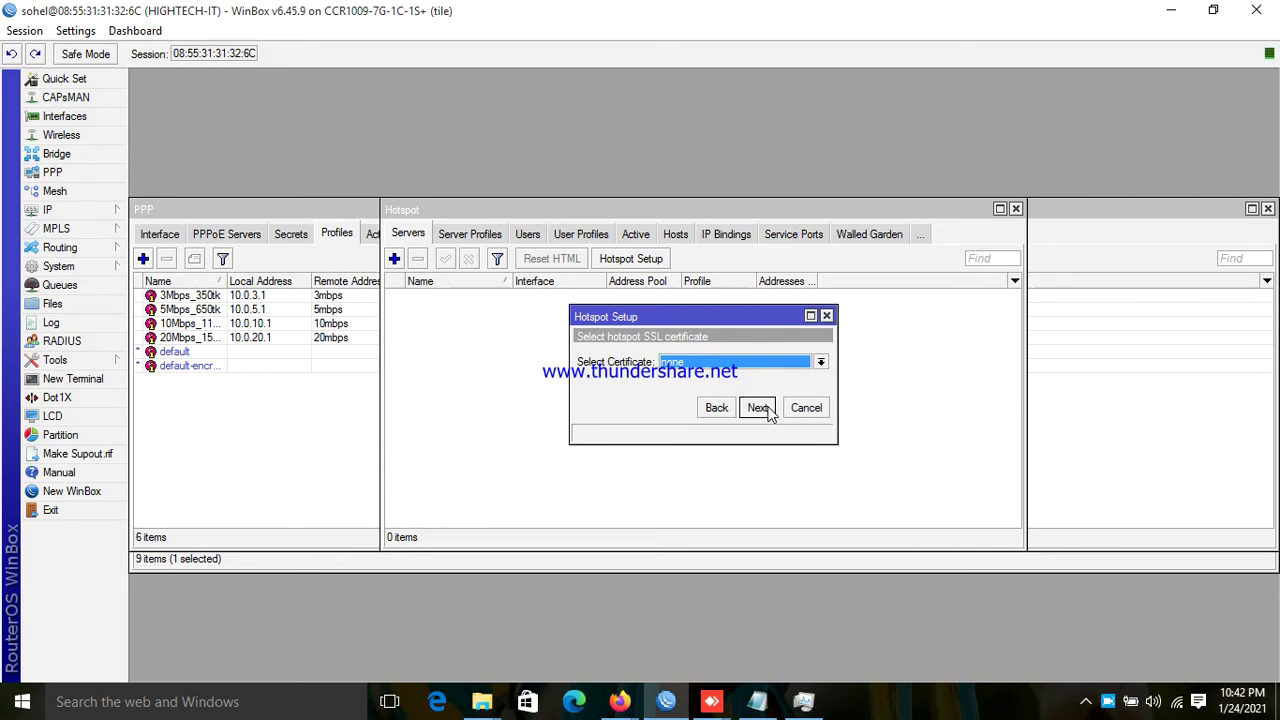
left_click(764, 409)
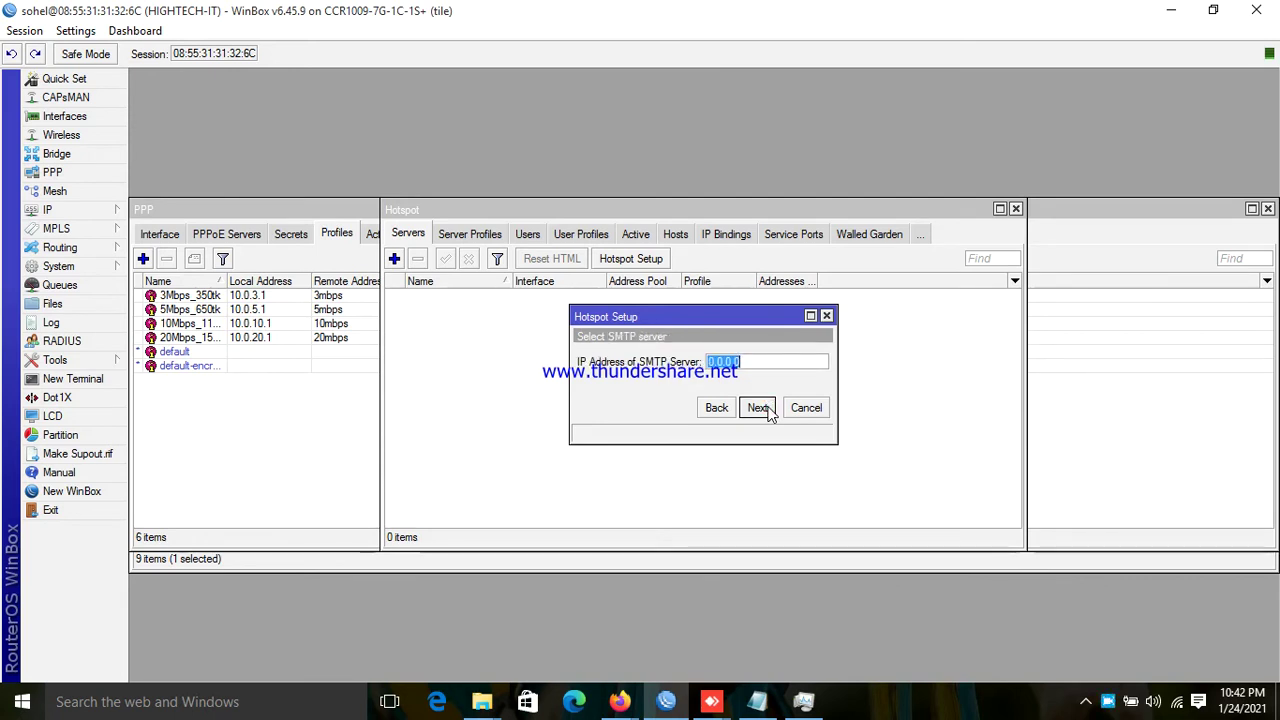
left_click(766, 410)
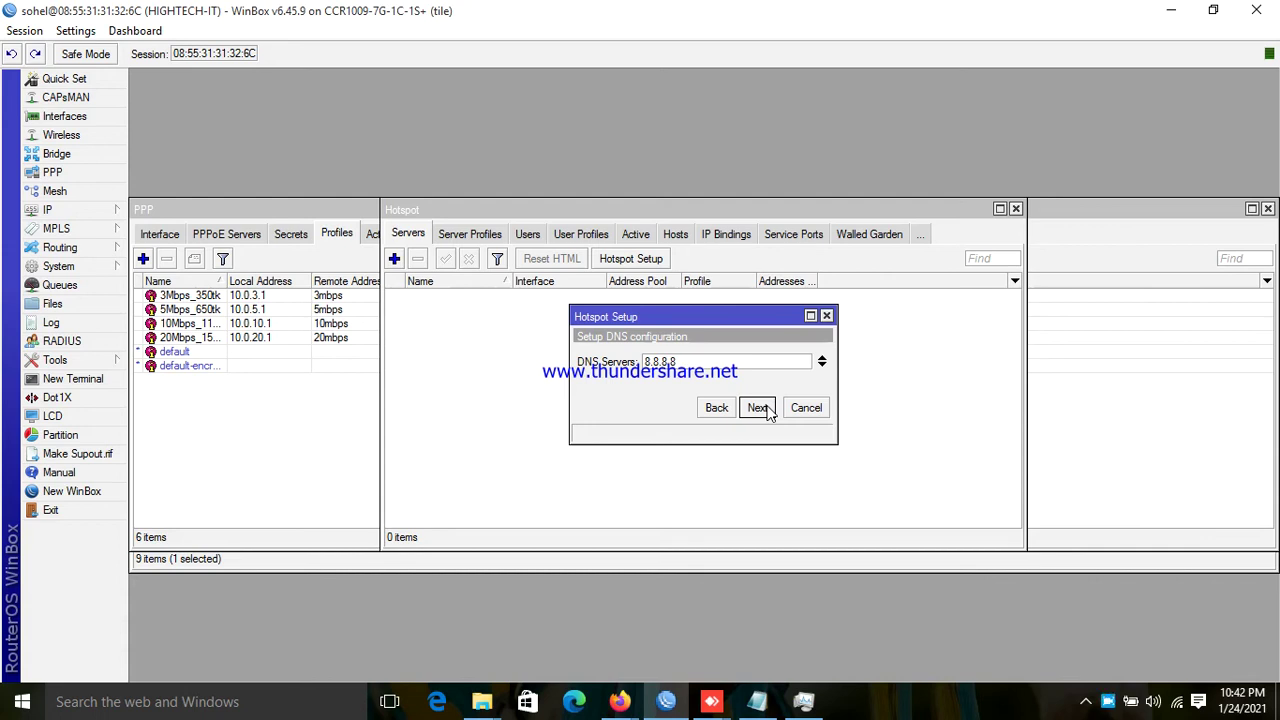
Keep 8.8.8.8 as the DNS server and name the hotspot server hightechit.net.
left_click(760, 408)
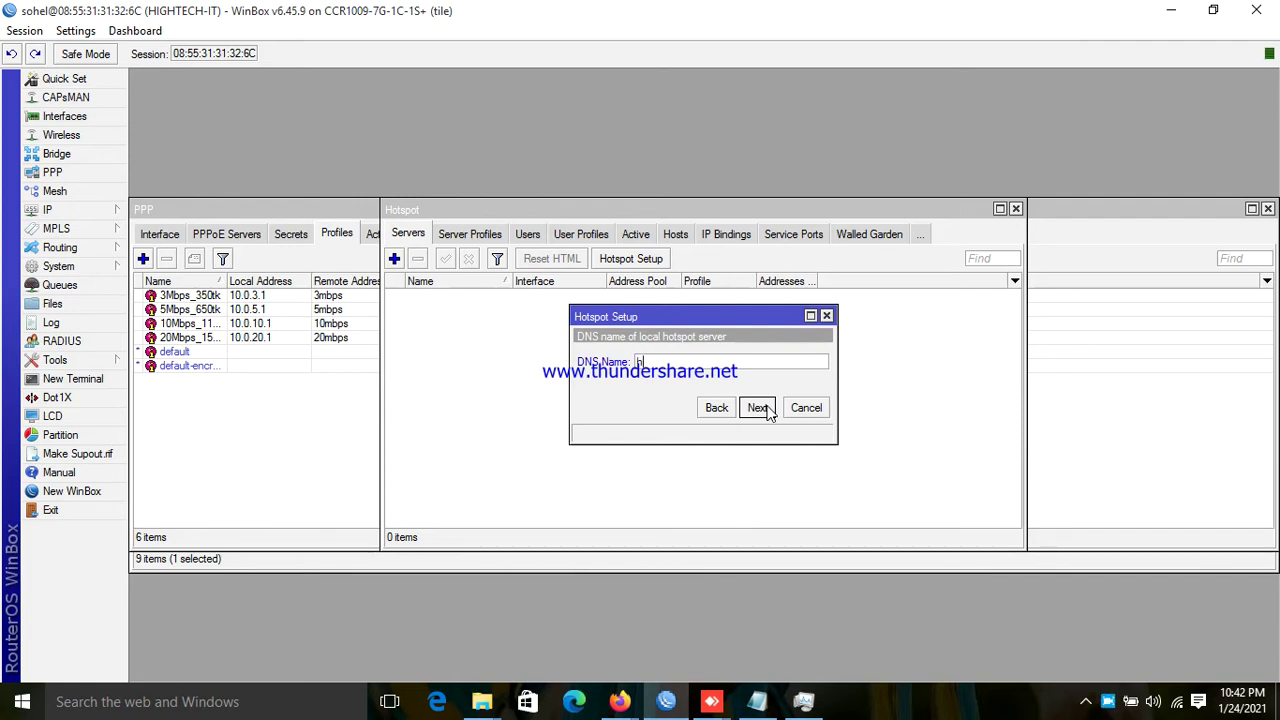
type("gh")
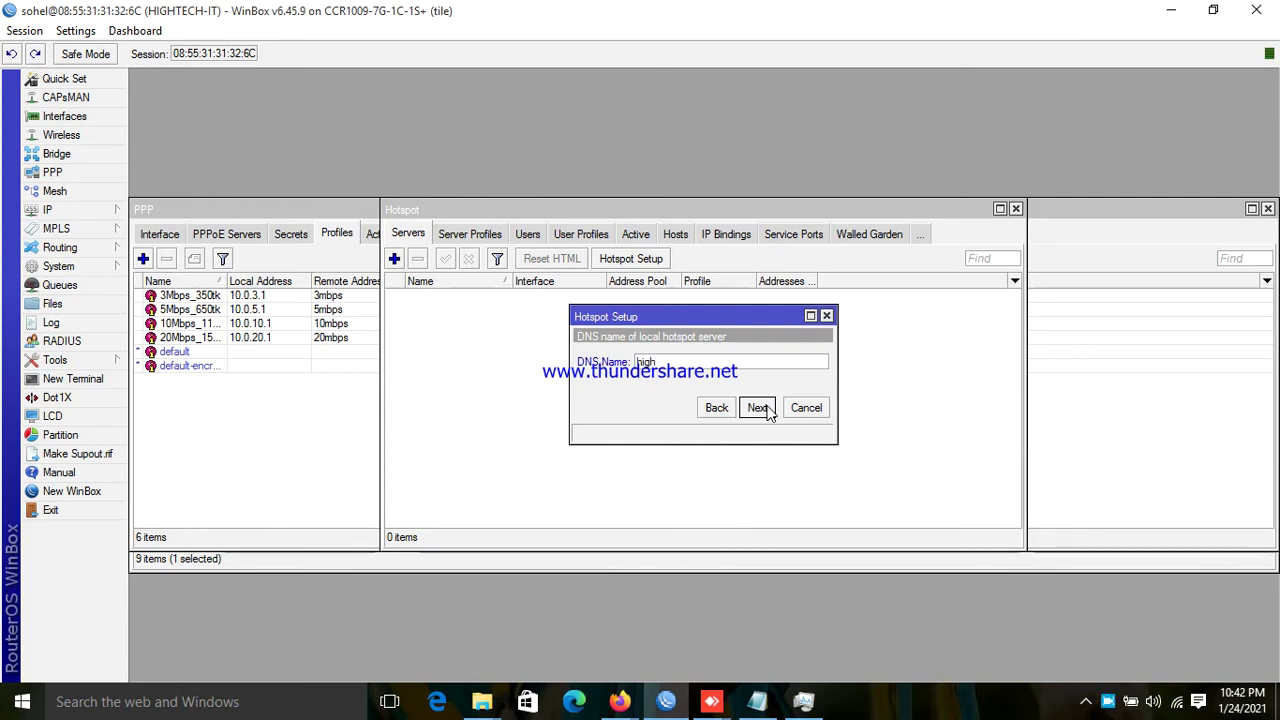
type("techit.net")
left_click(757, 408)
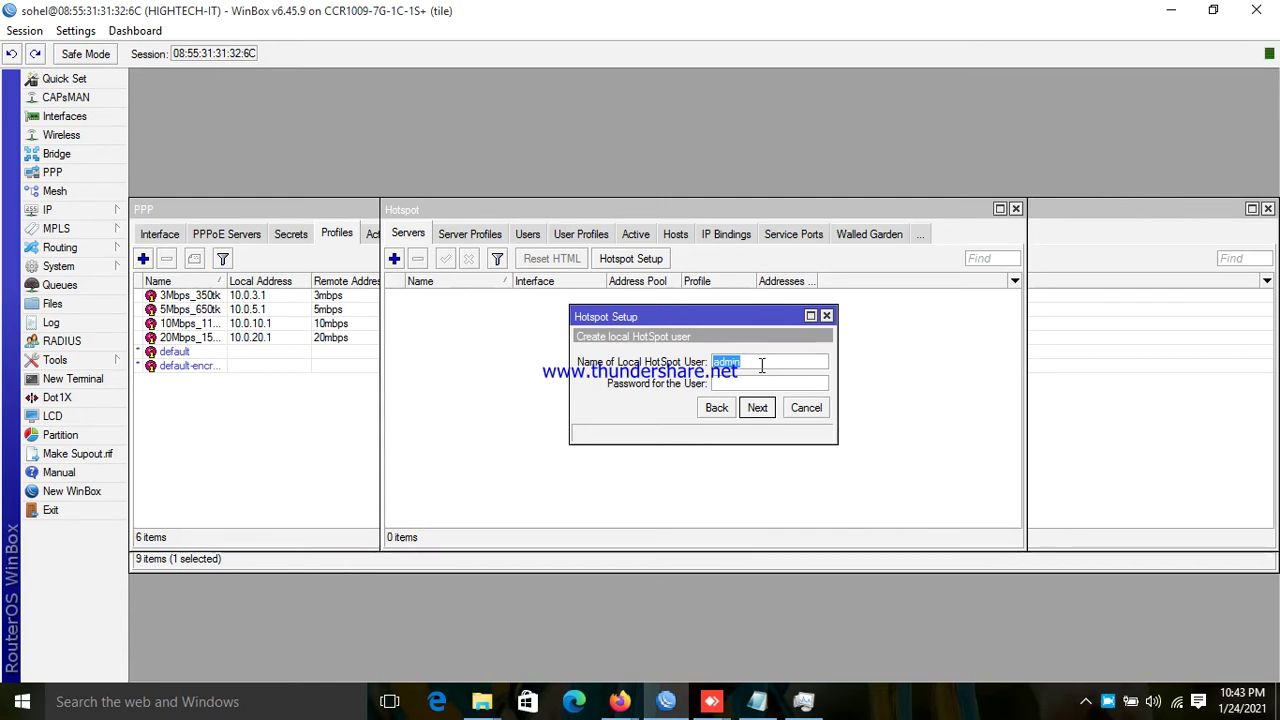
Keep the default local hotspot user name, give it a password, and finish the wizard.
left_click(762, 365)
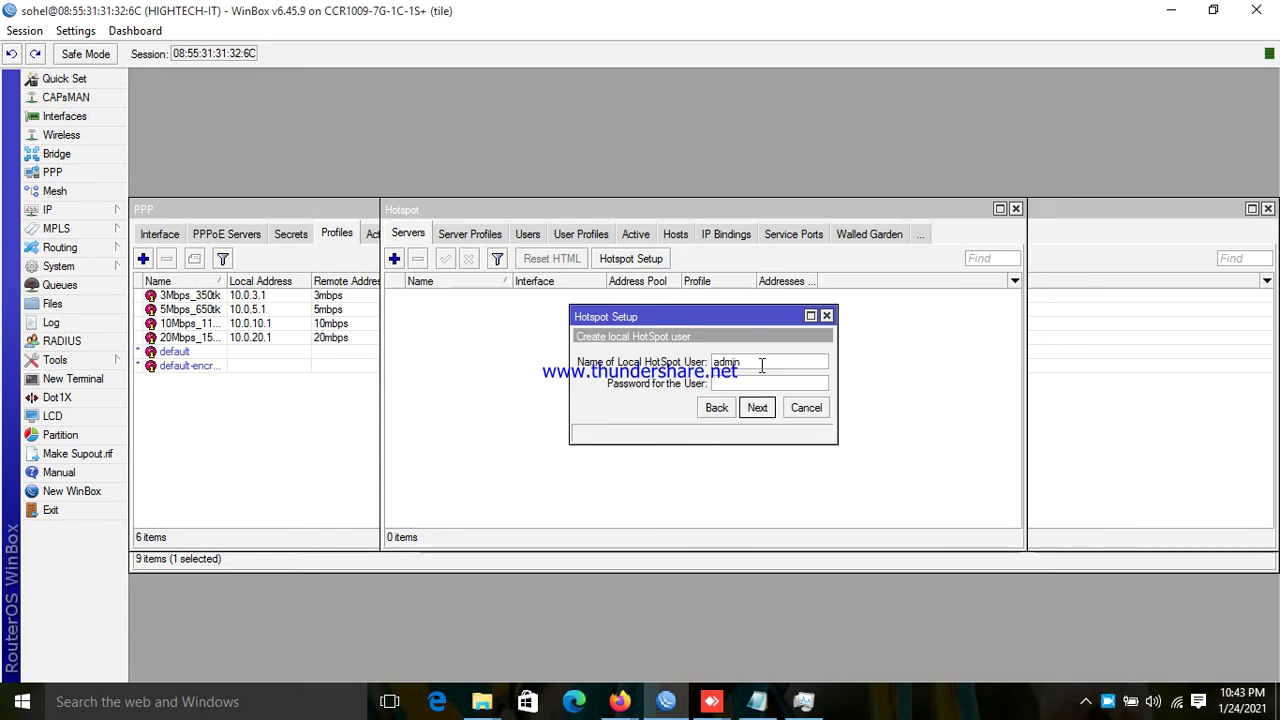
key("Tab")
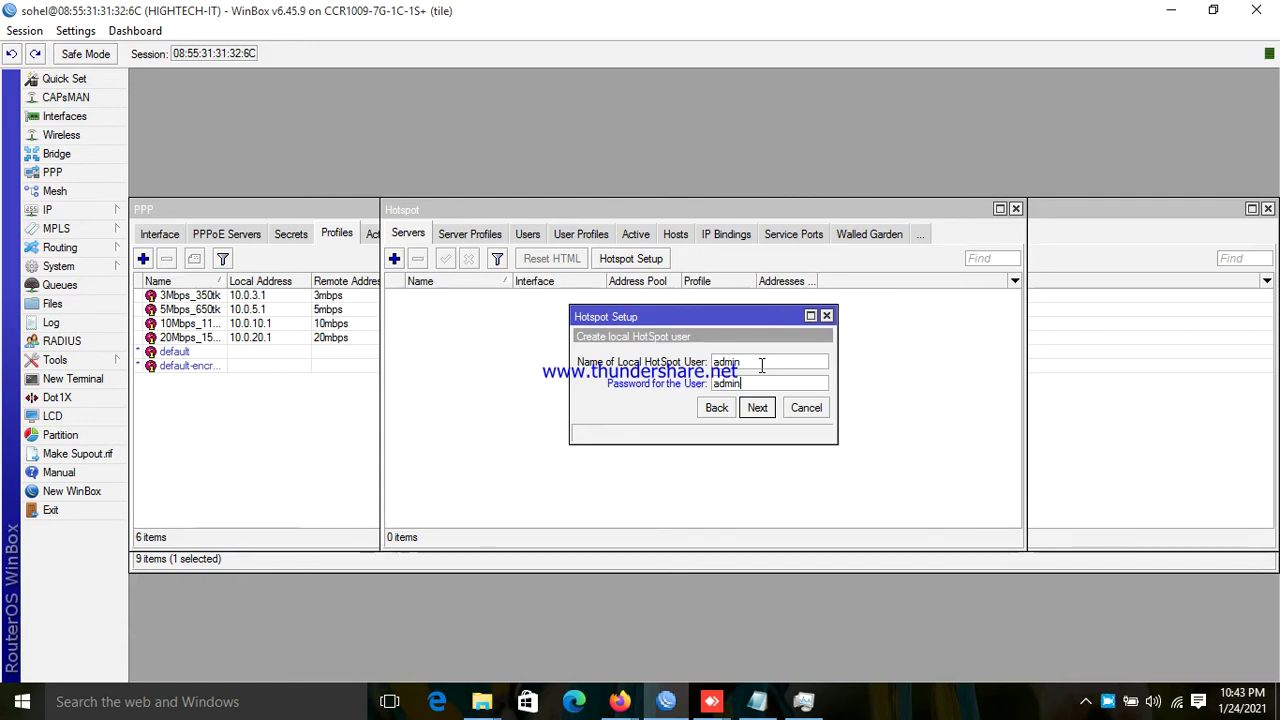
left_click(759, 411)
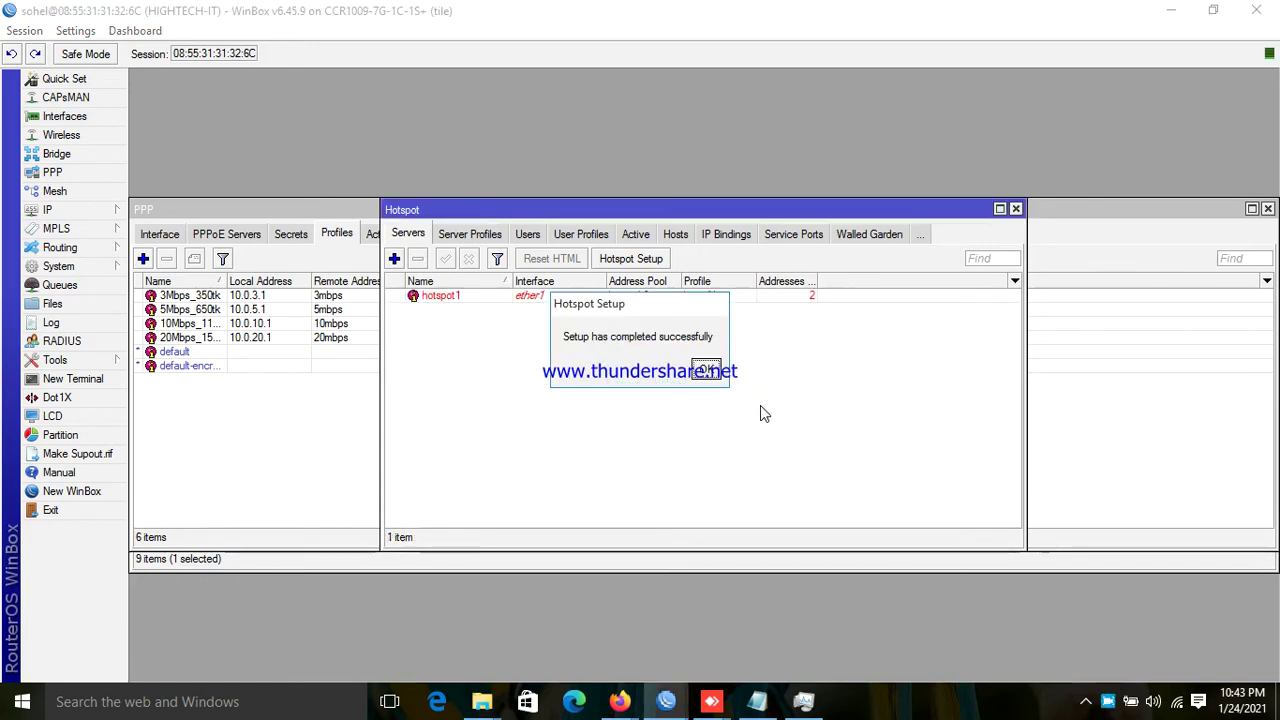
left_click(706, 370)
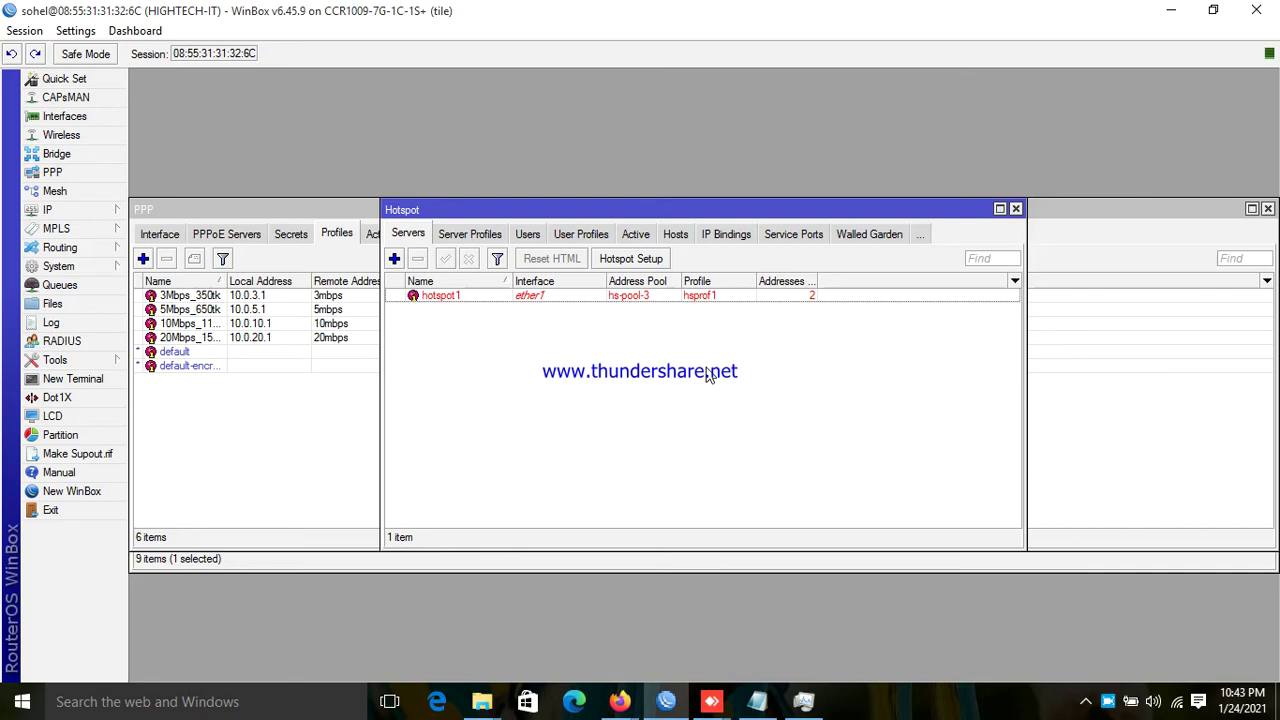
On hsprof1's Login tab enable MAC, HTTP PAP, MAC Cookie and HTTPS, disable Cookie, and save.
left_click(462, 234)
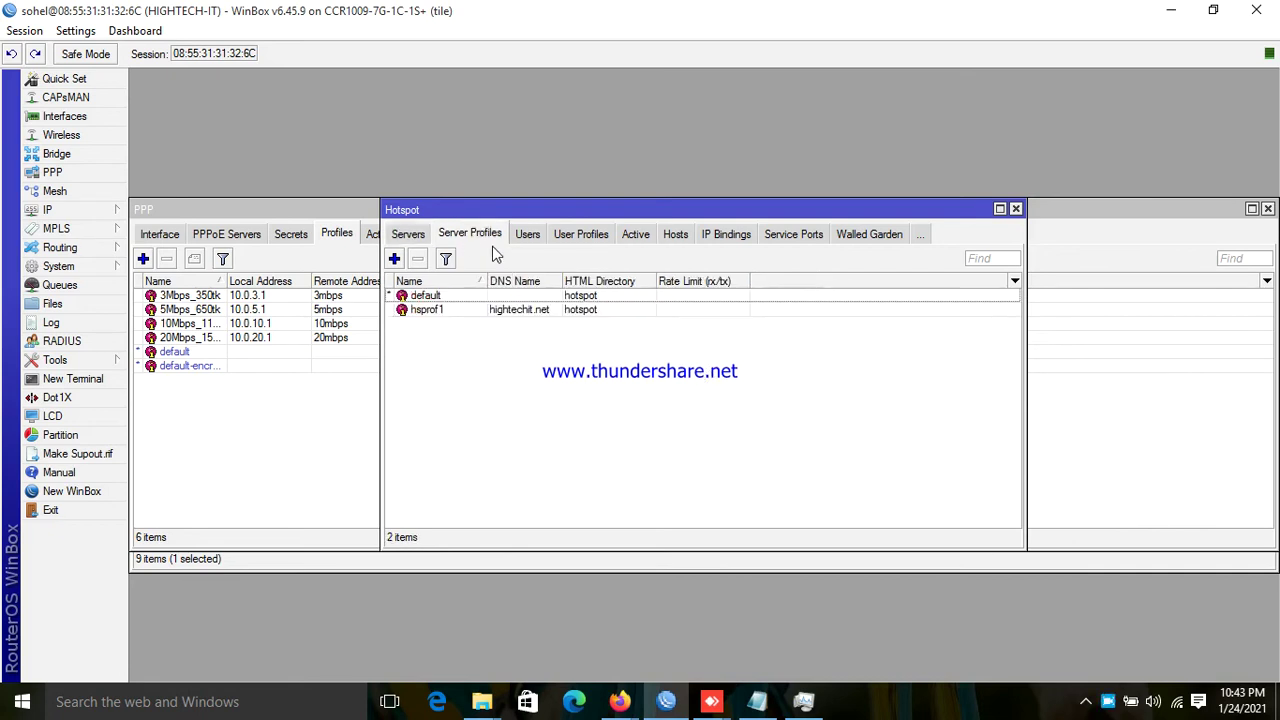
double_click(491, 310)
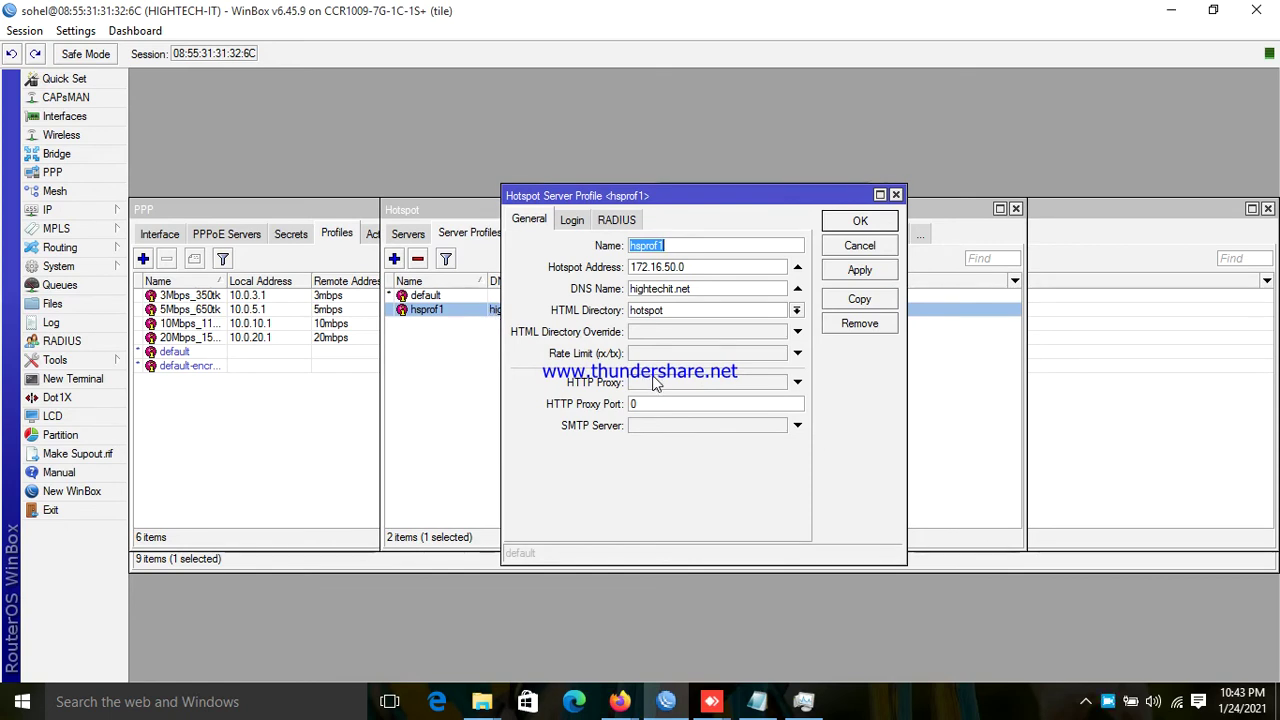
left_click(571, 220)
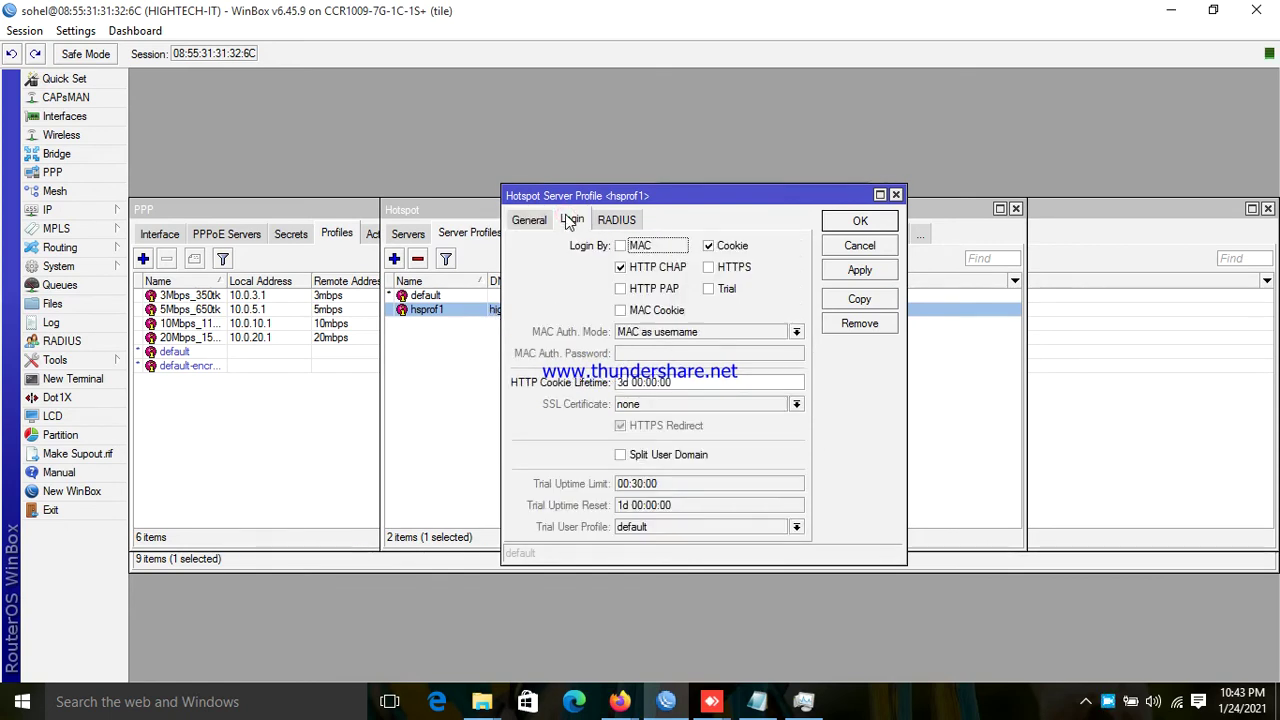
left_click(620, 245)
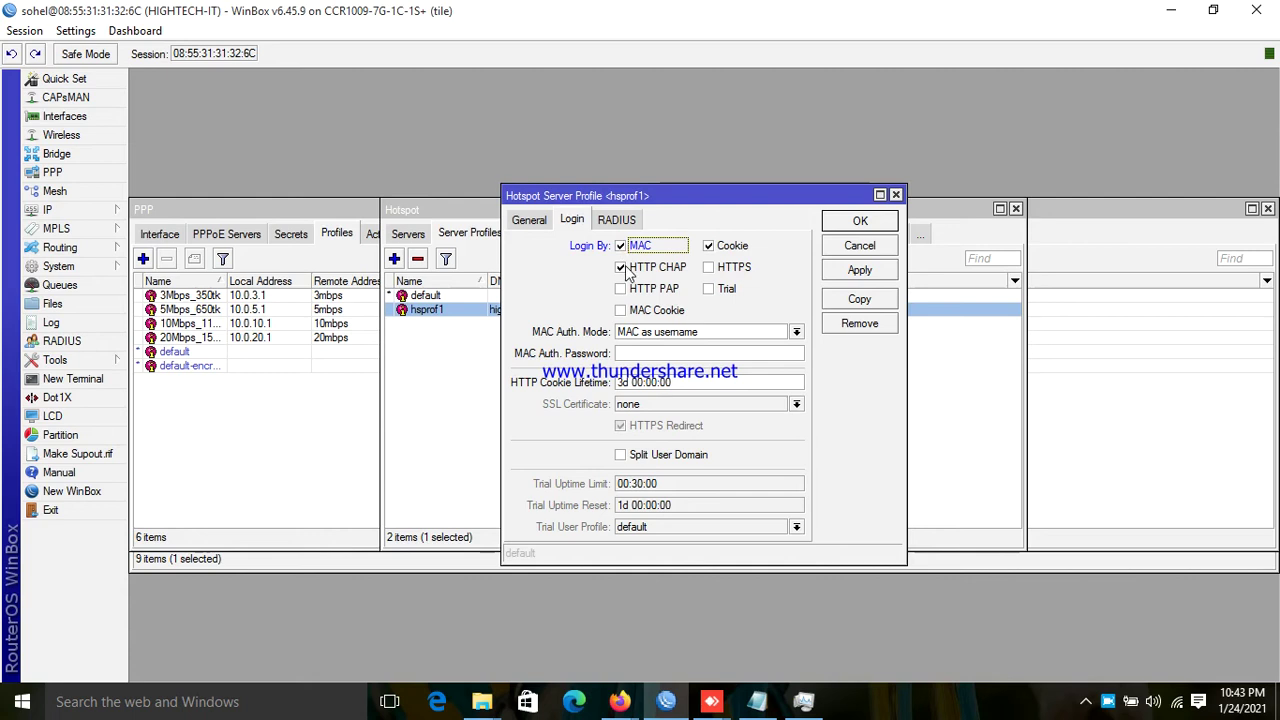
left_click(621, 288)
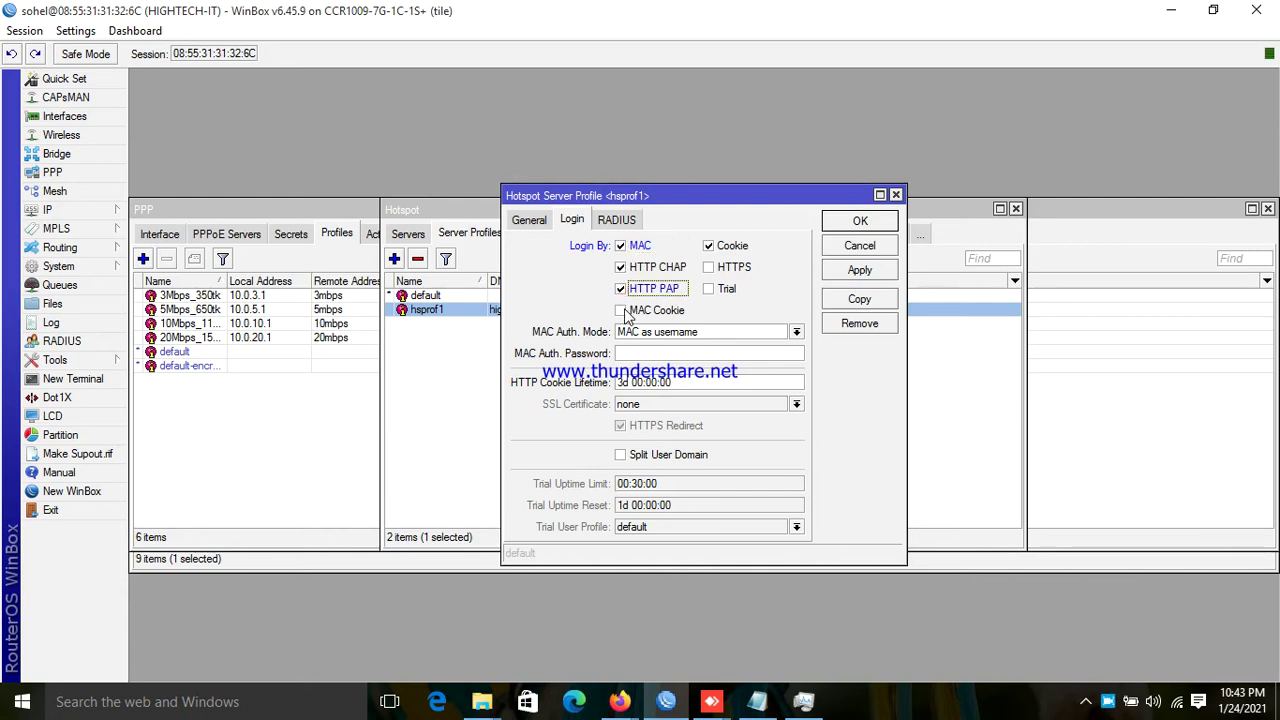
left_click(635, 313)
left_click(711, 269)
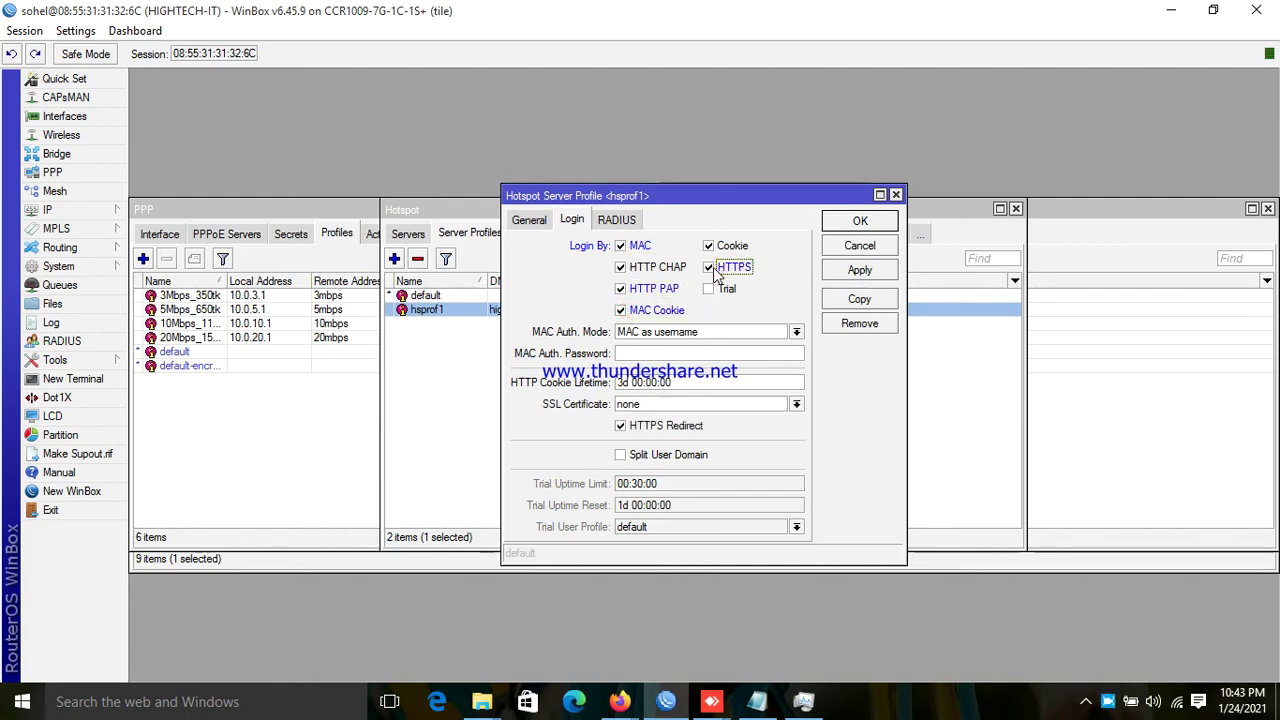
left_click(709, 245)
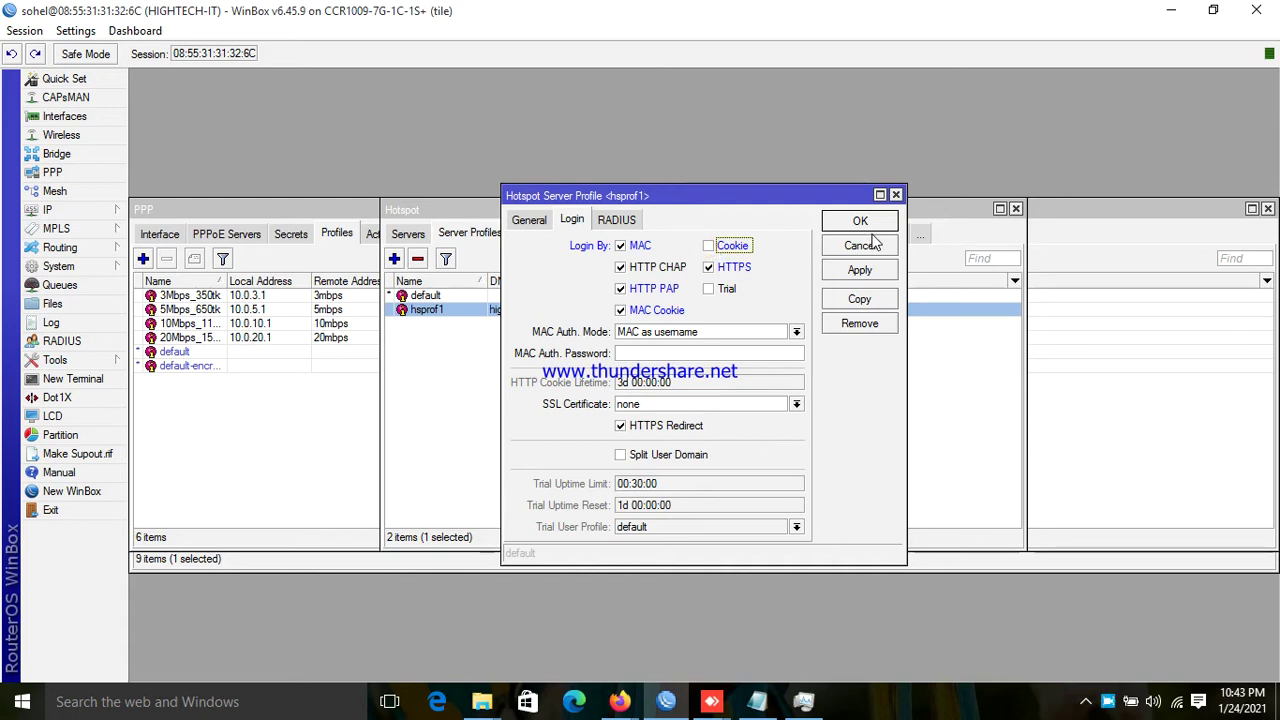
left_click(857, 277)
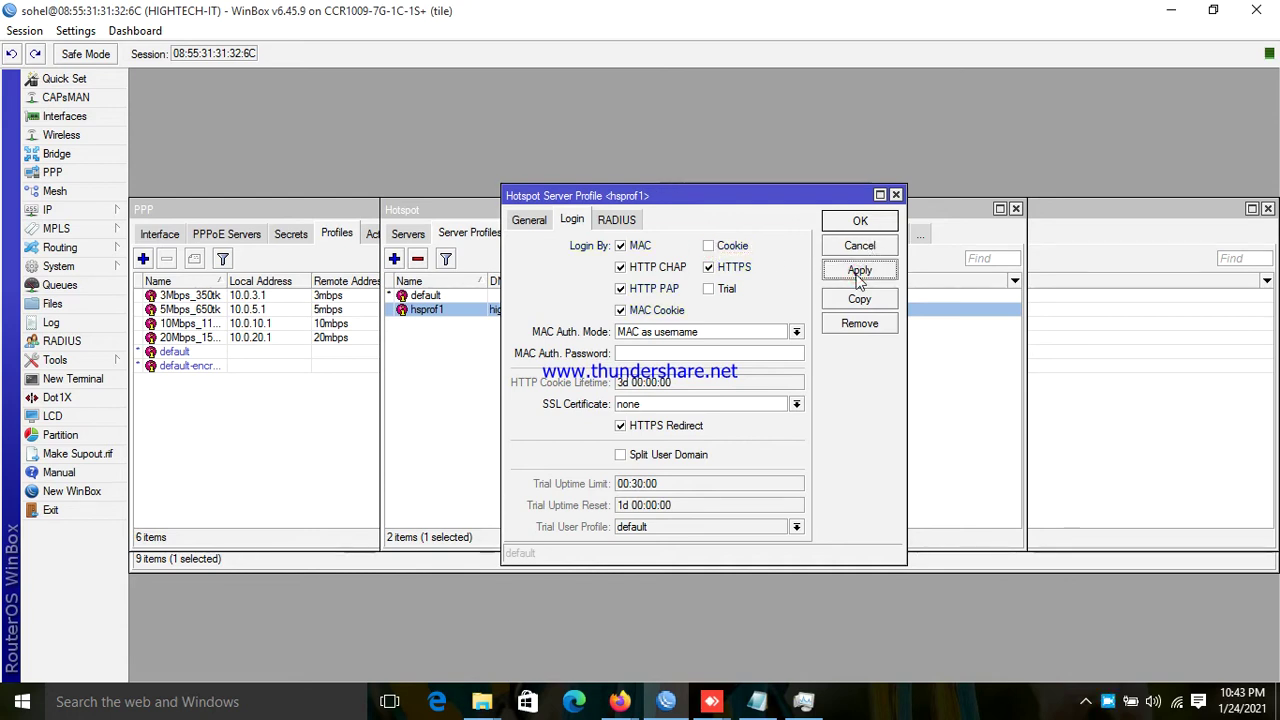
left_click(862, 222)
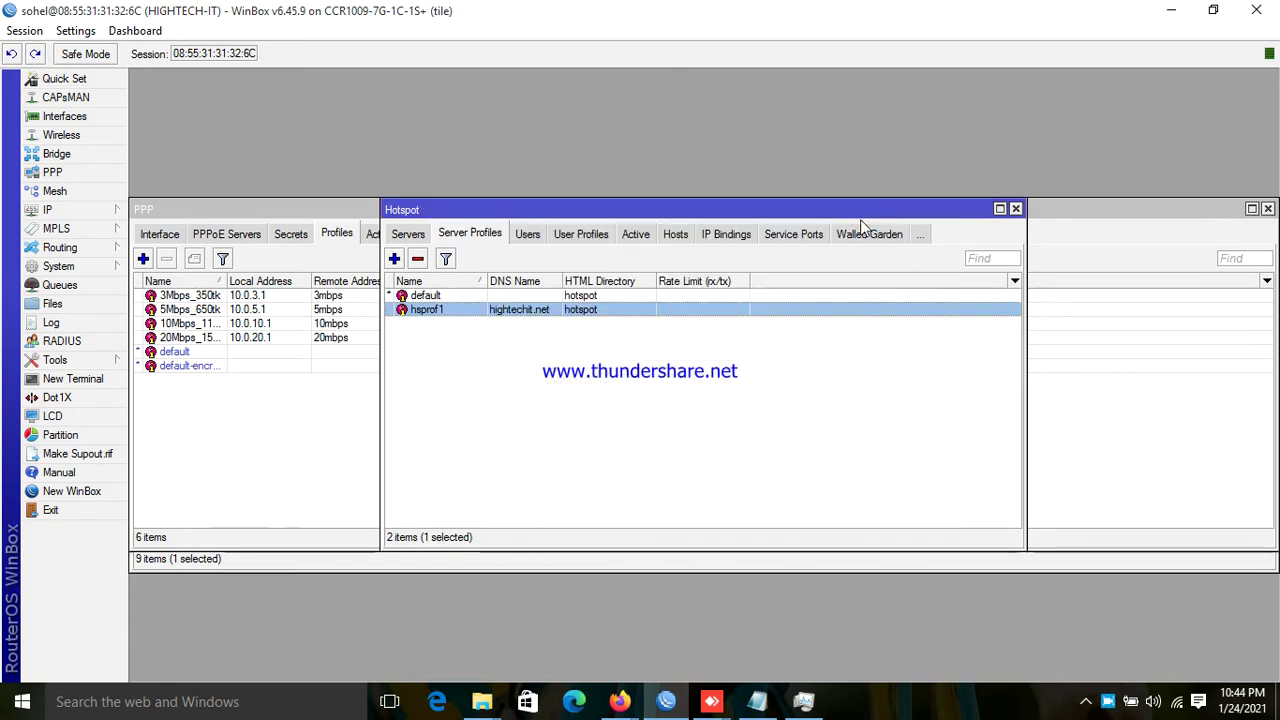
Re-enable Cookie login on the hsprof1 server profile, then apply and close it.
left_click(528, 236)
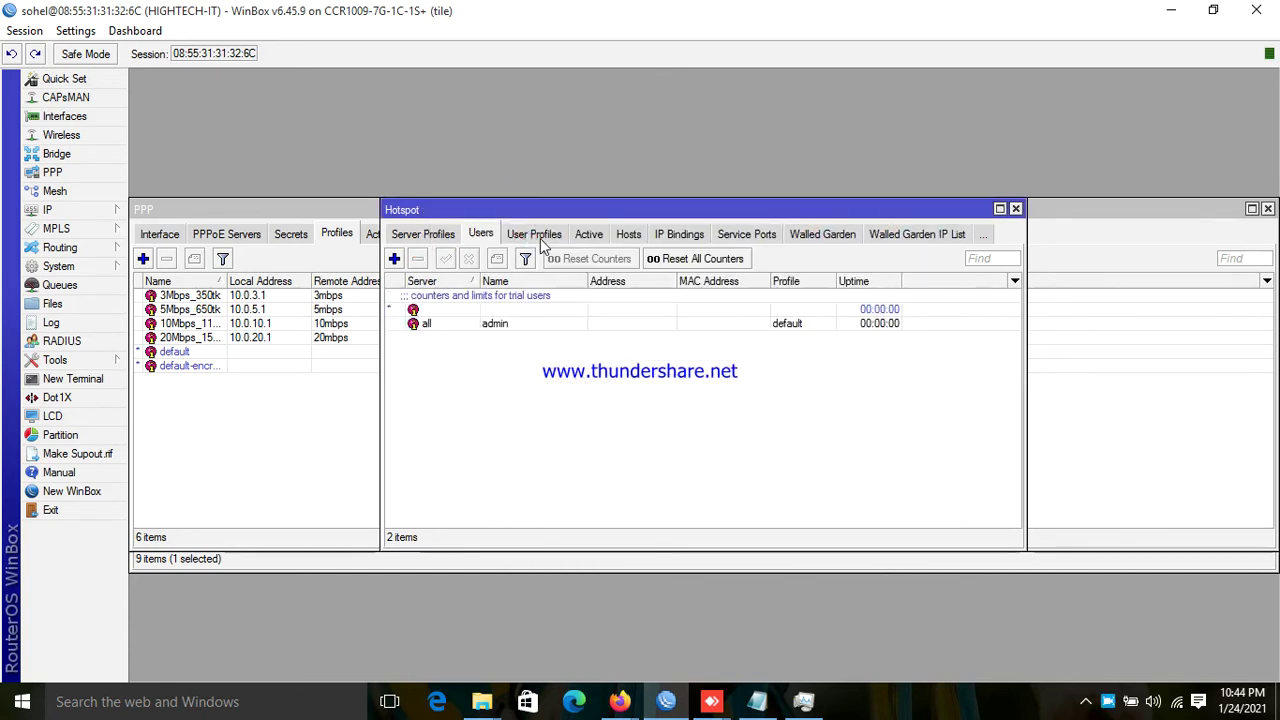
left_click(545, 236)
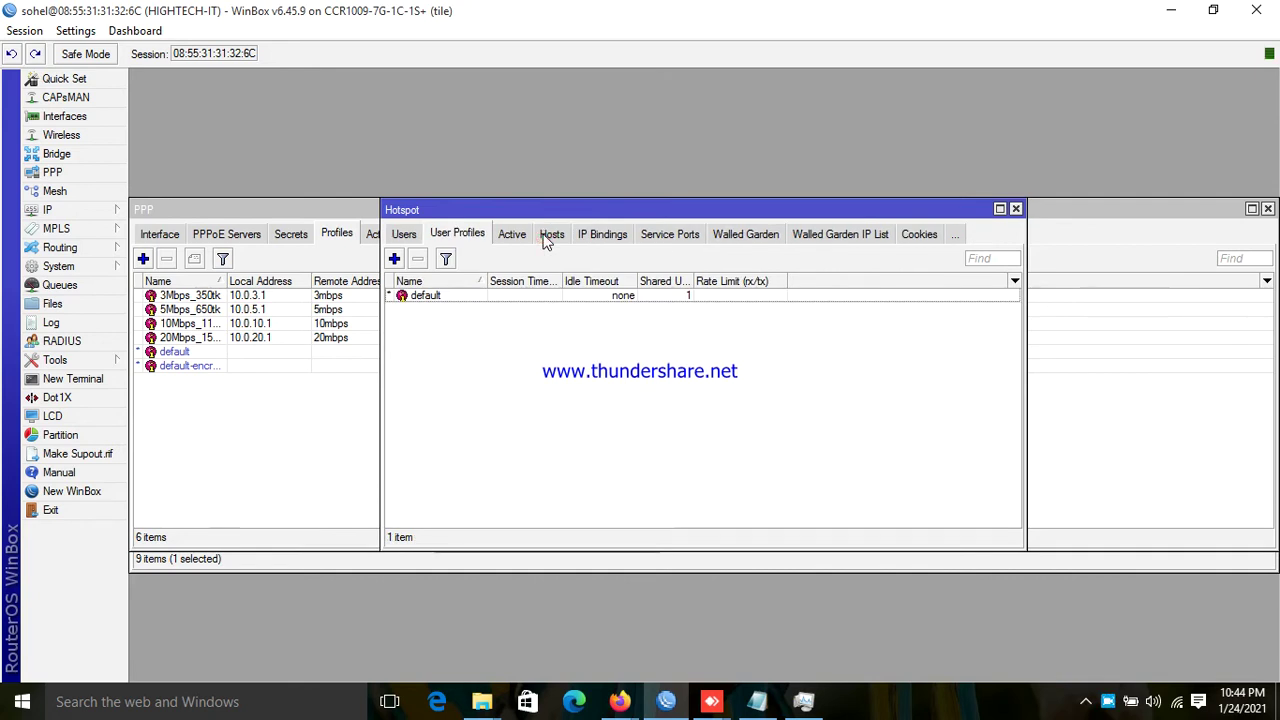
left_click(403, 237)
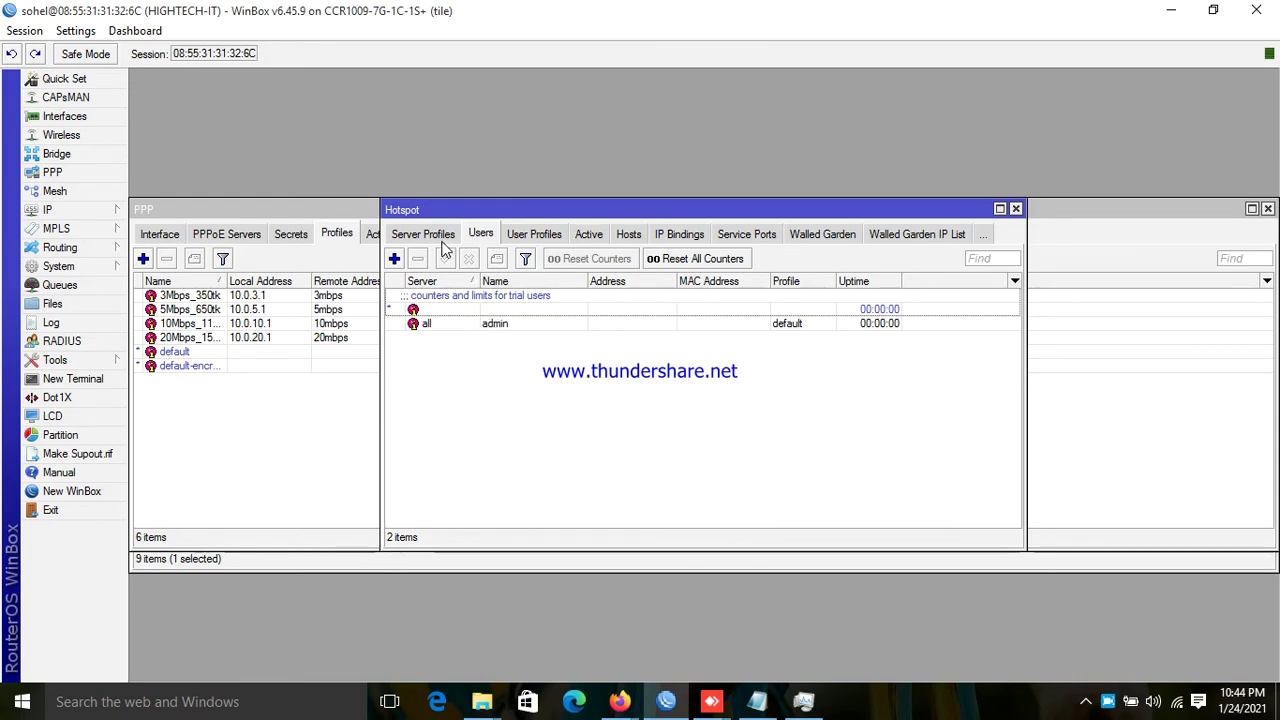
left_click(426, 235)
double_click(533, 310)
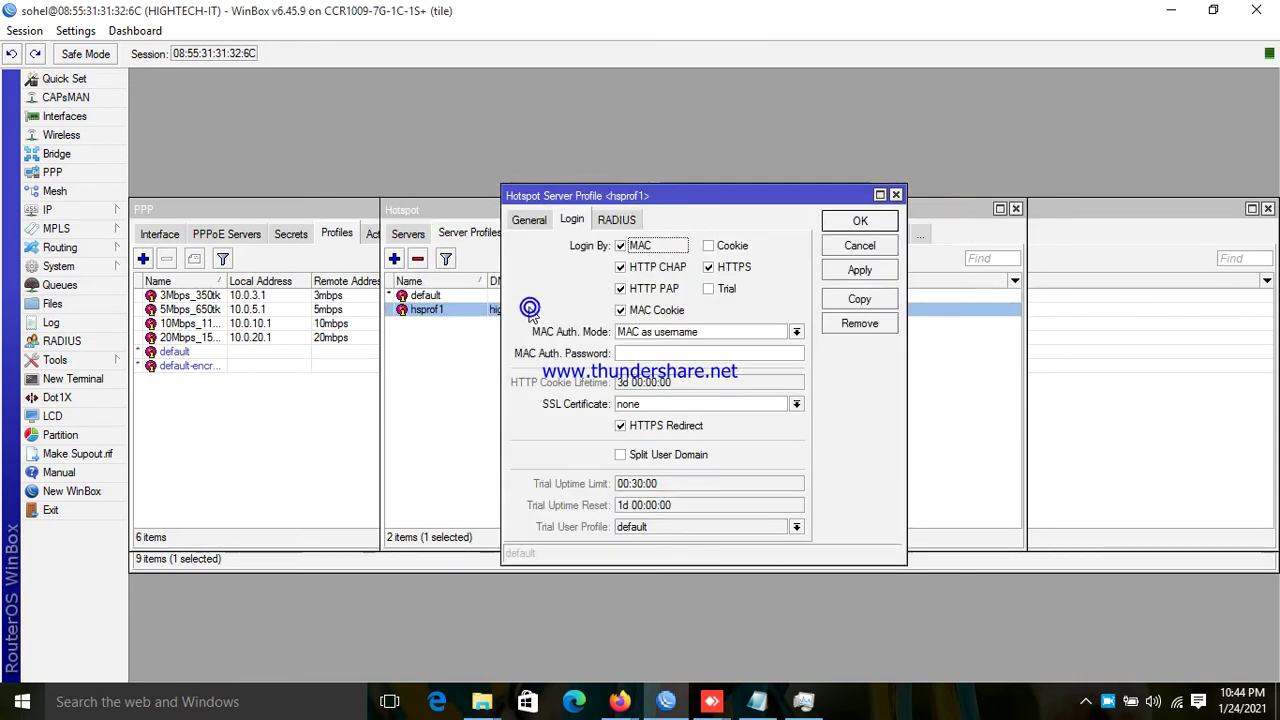
left_click(709, 246)
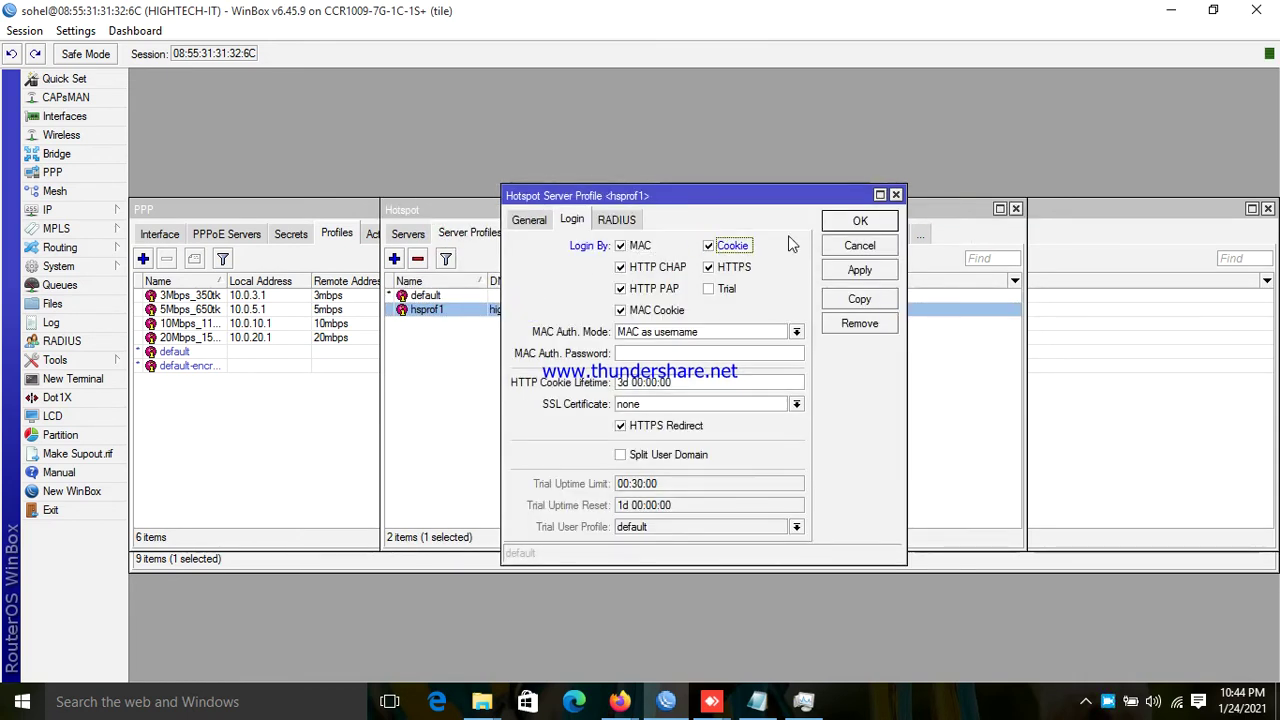
left_click(843, 273)
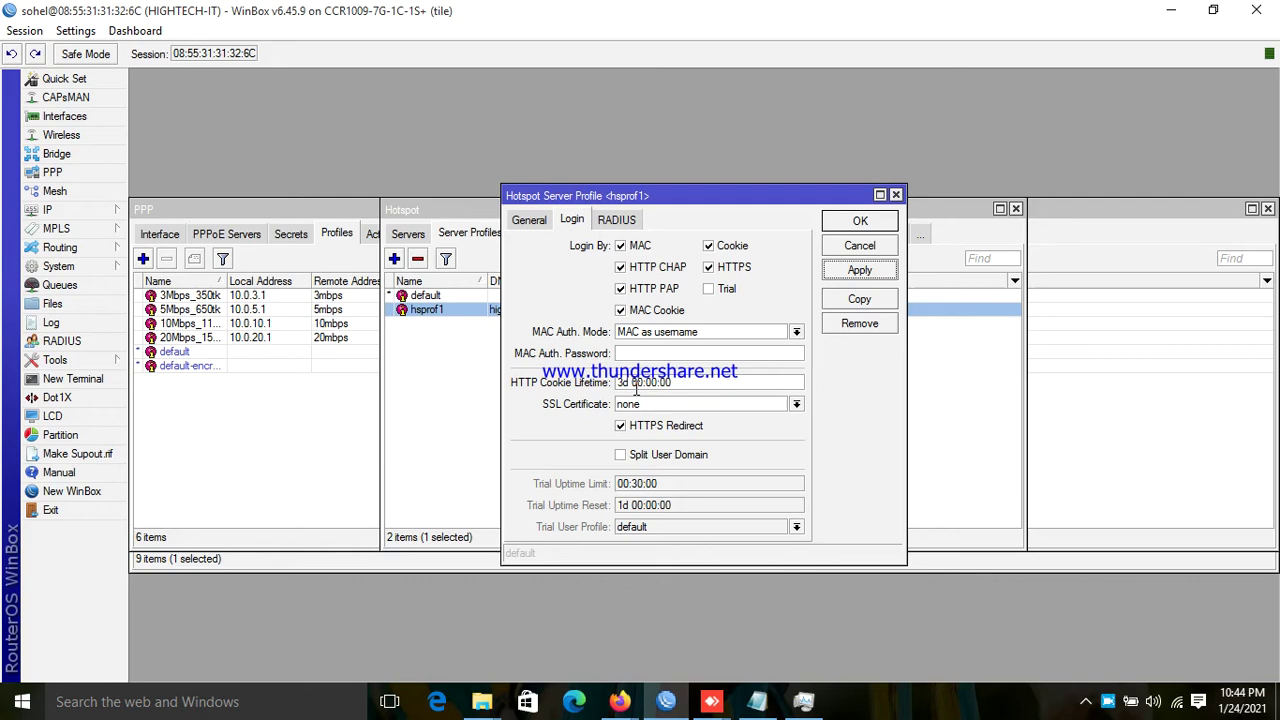
left_click(859, 221)
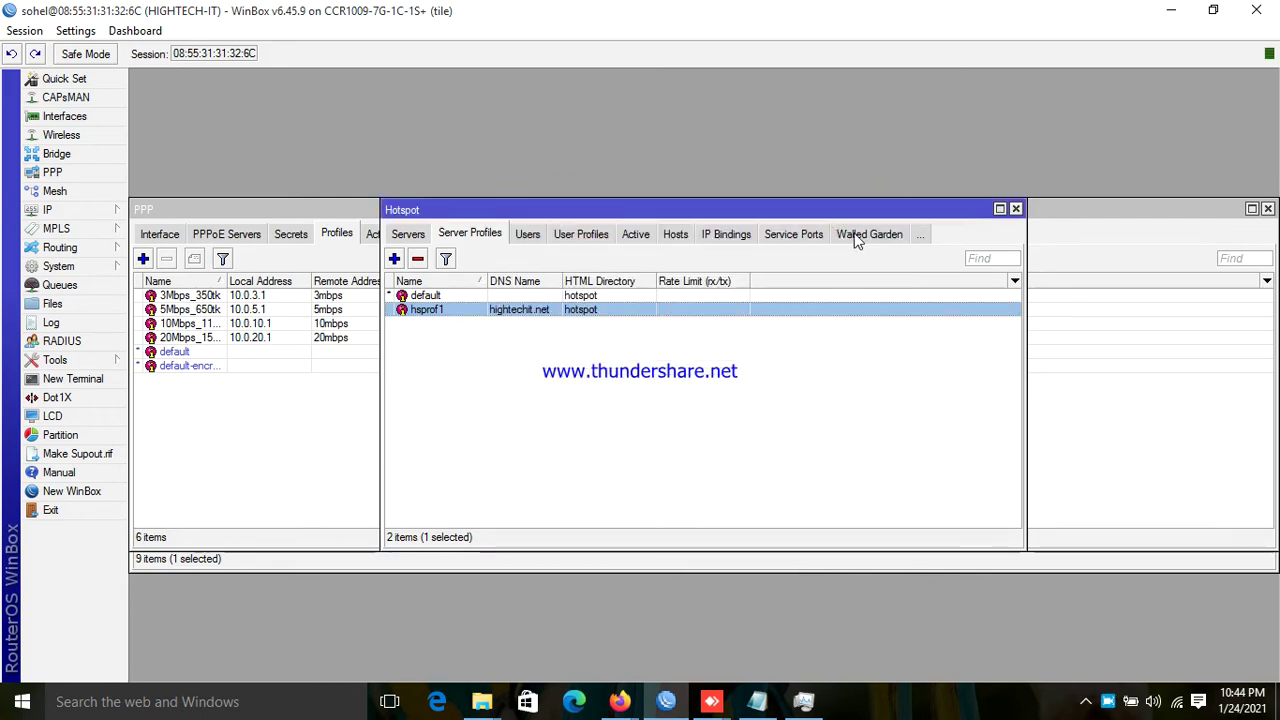
Set hotspot1's Addresses Per MAC to 1 and save the server settings.
left_click(408, 238)
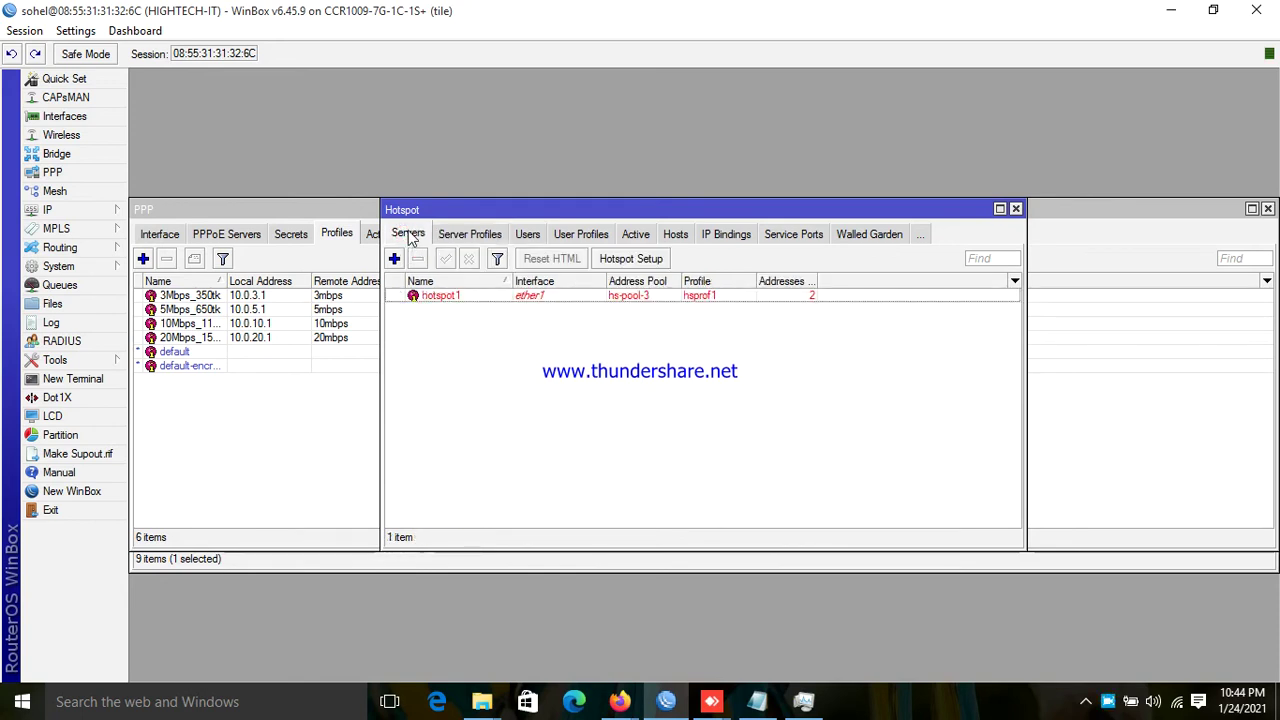
double_click(576, 302)
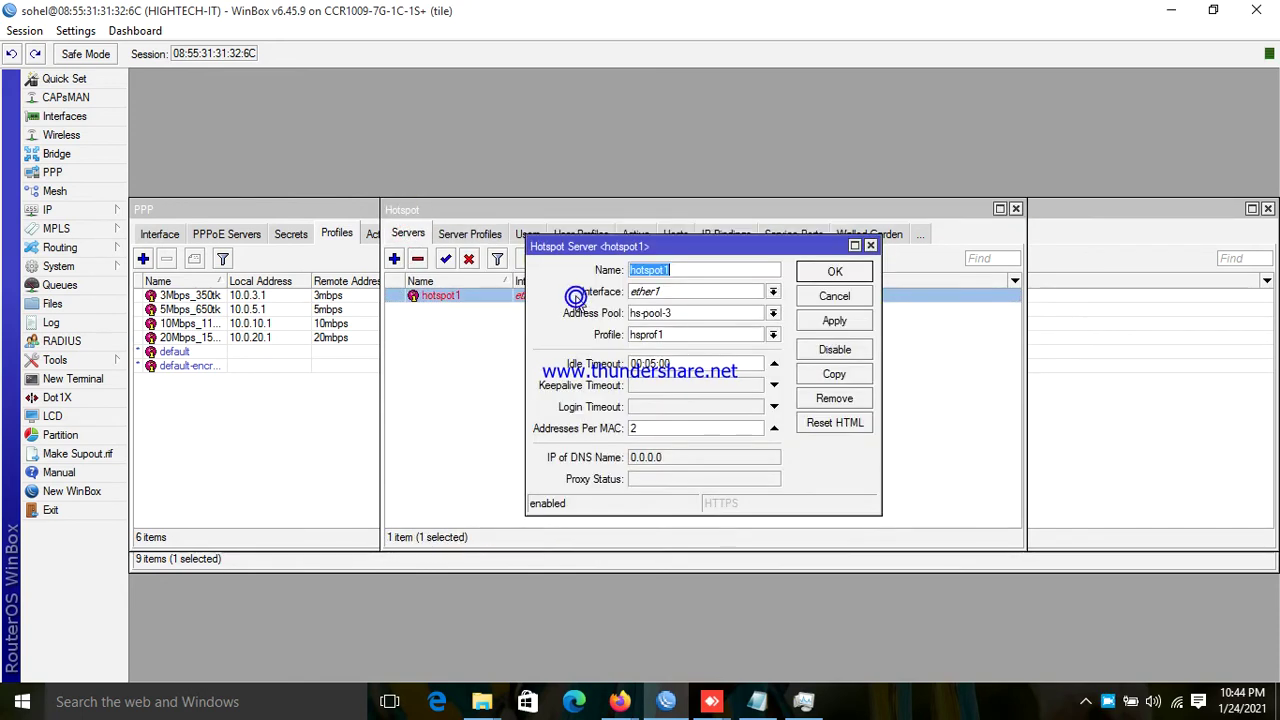
left_click(648, 427)
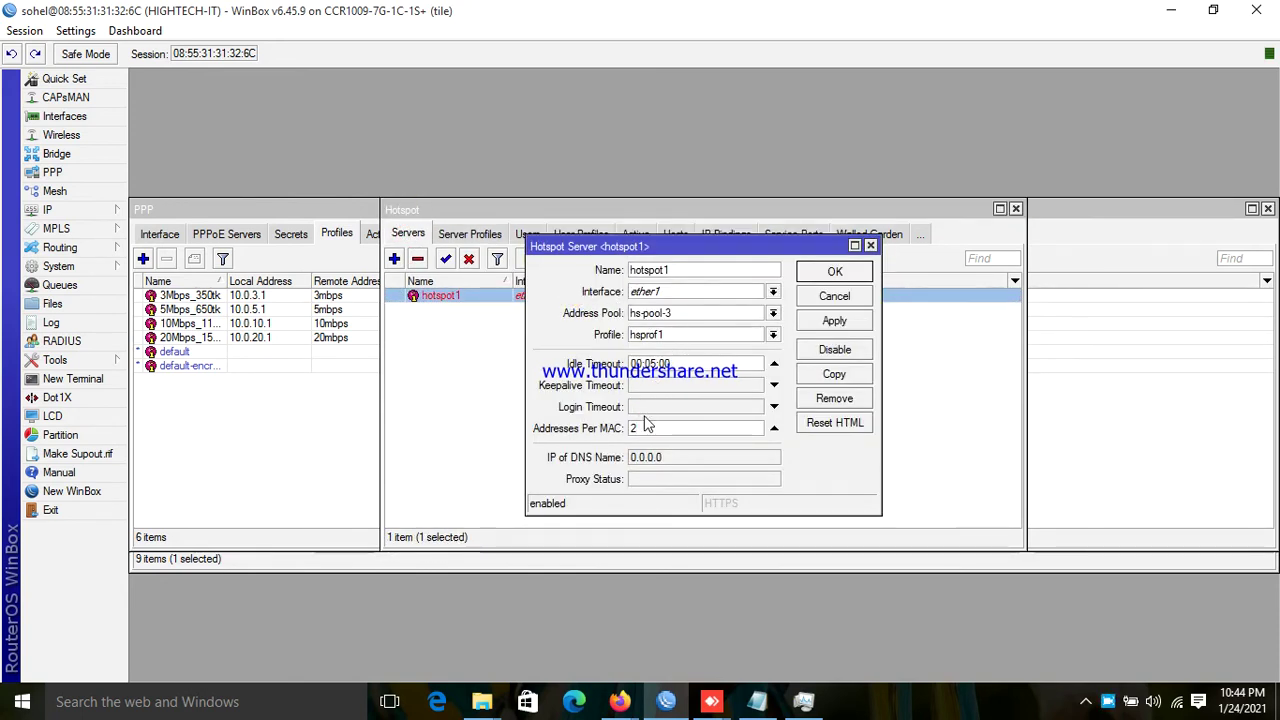
key("BackSpace")
type("1")
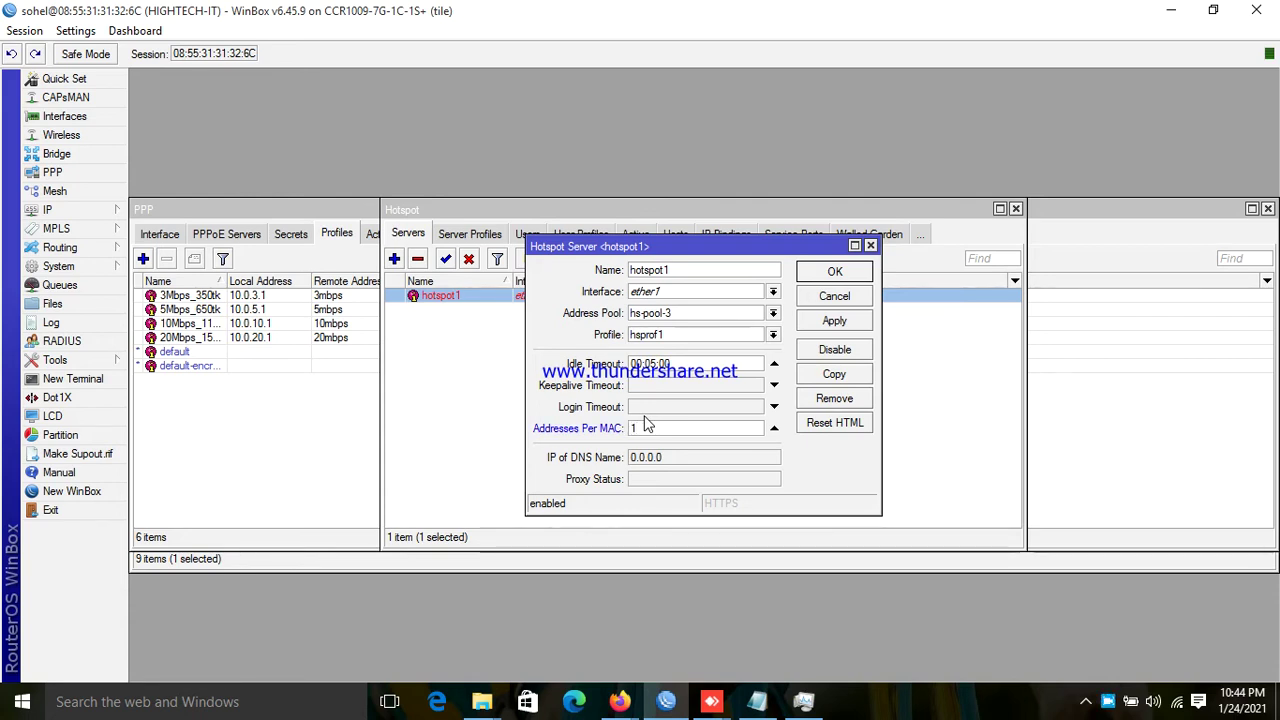
left_click(843, 321)
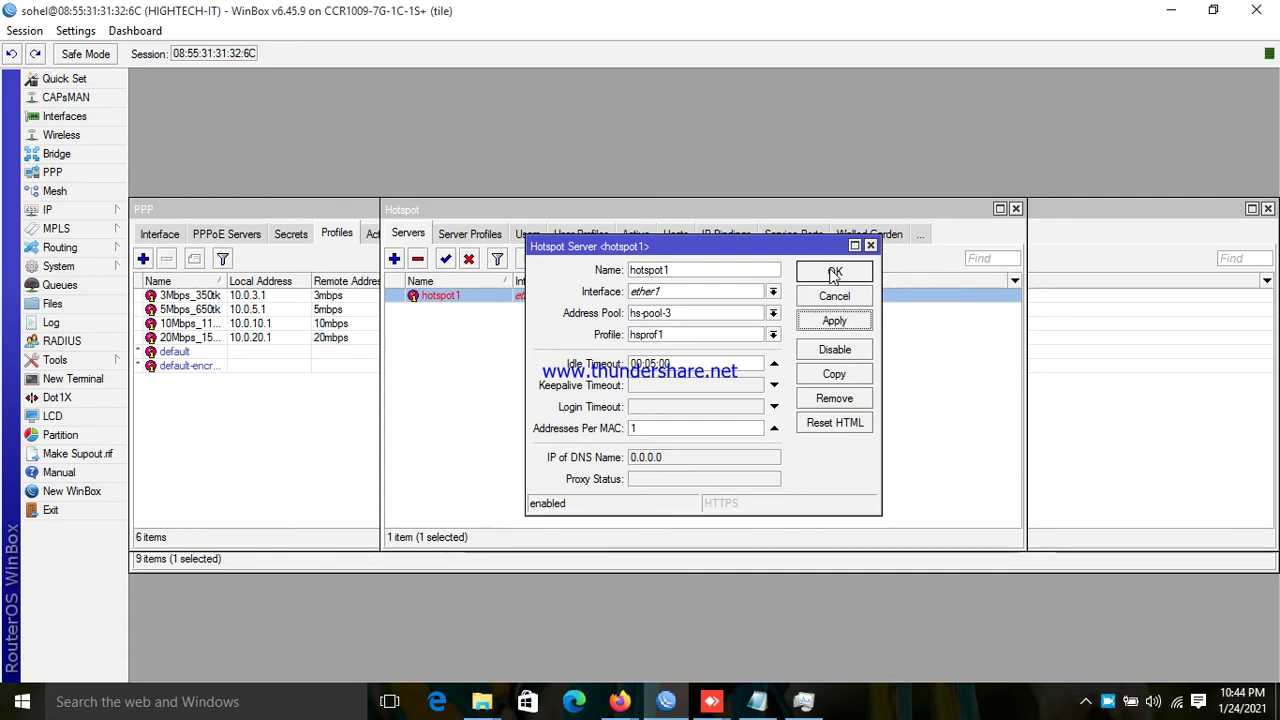
left_click(834, 273)
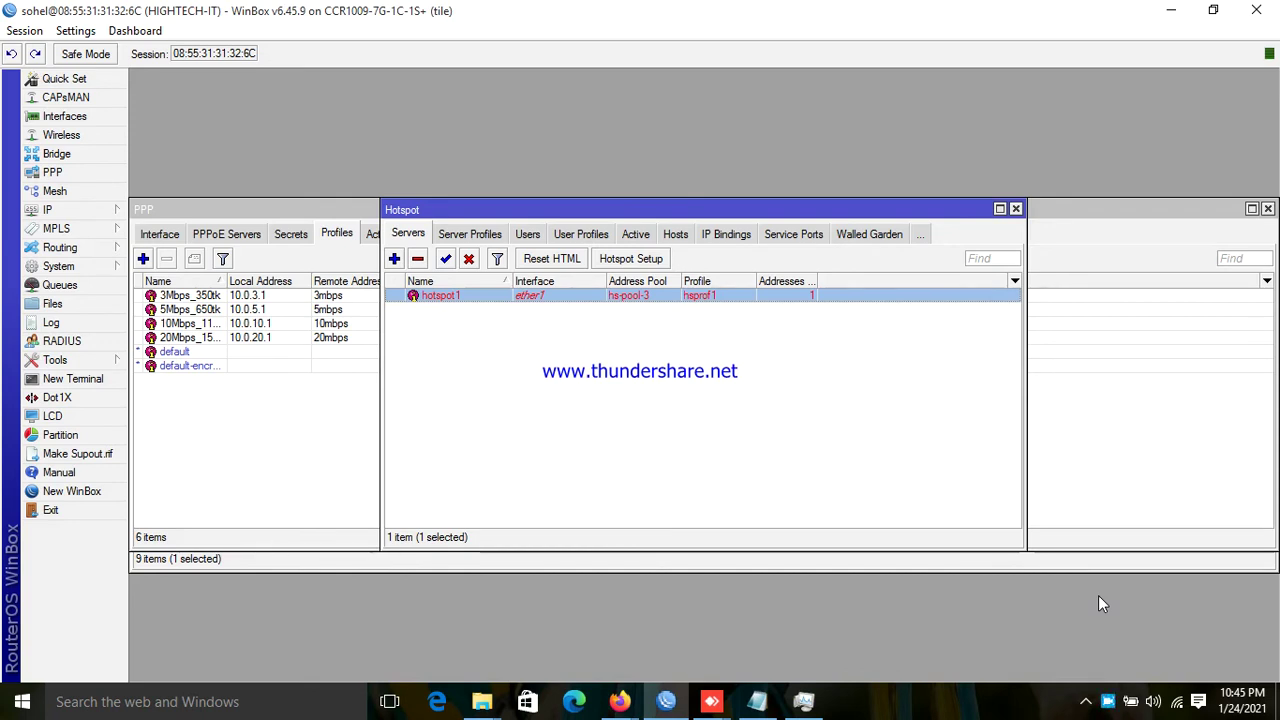
Minimize WinBox and launch MikhmonServer from the mikhmon\Mikhmon Server folder.
left_click(1174, 11)
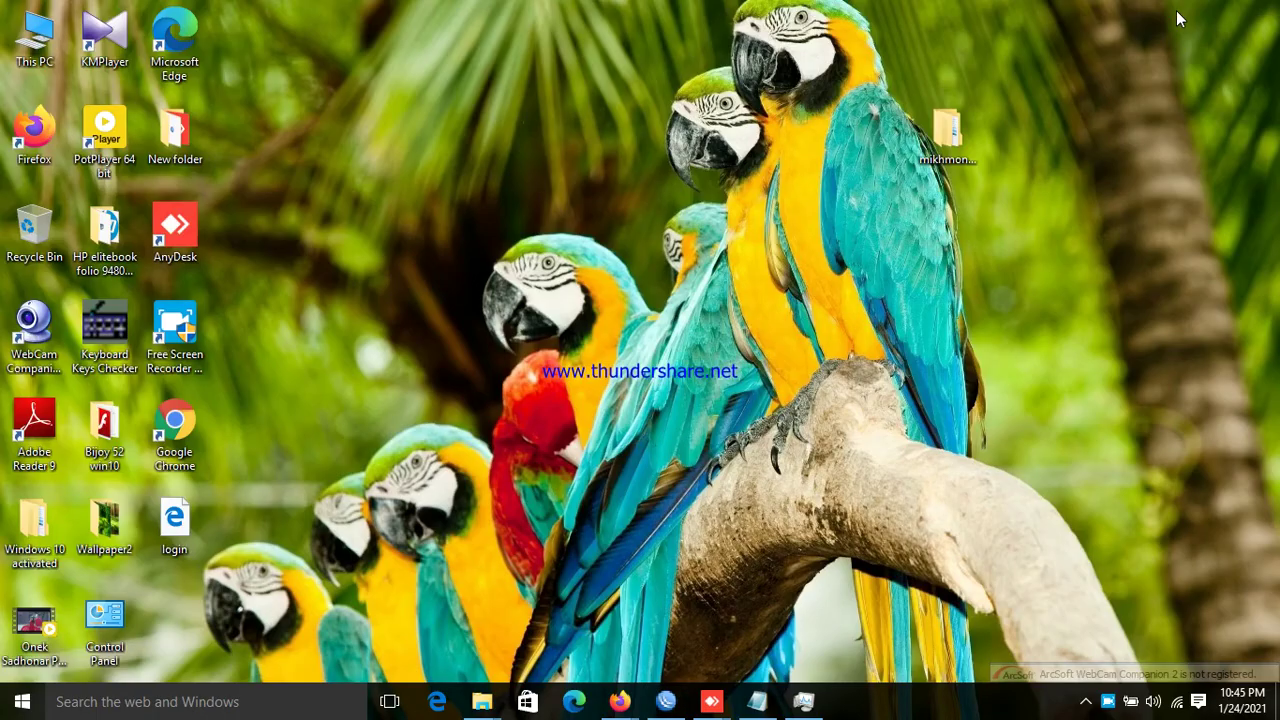
double_click(947, 130)
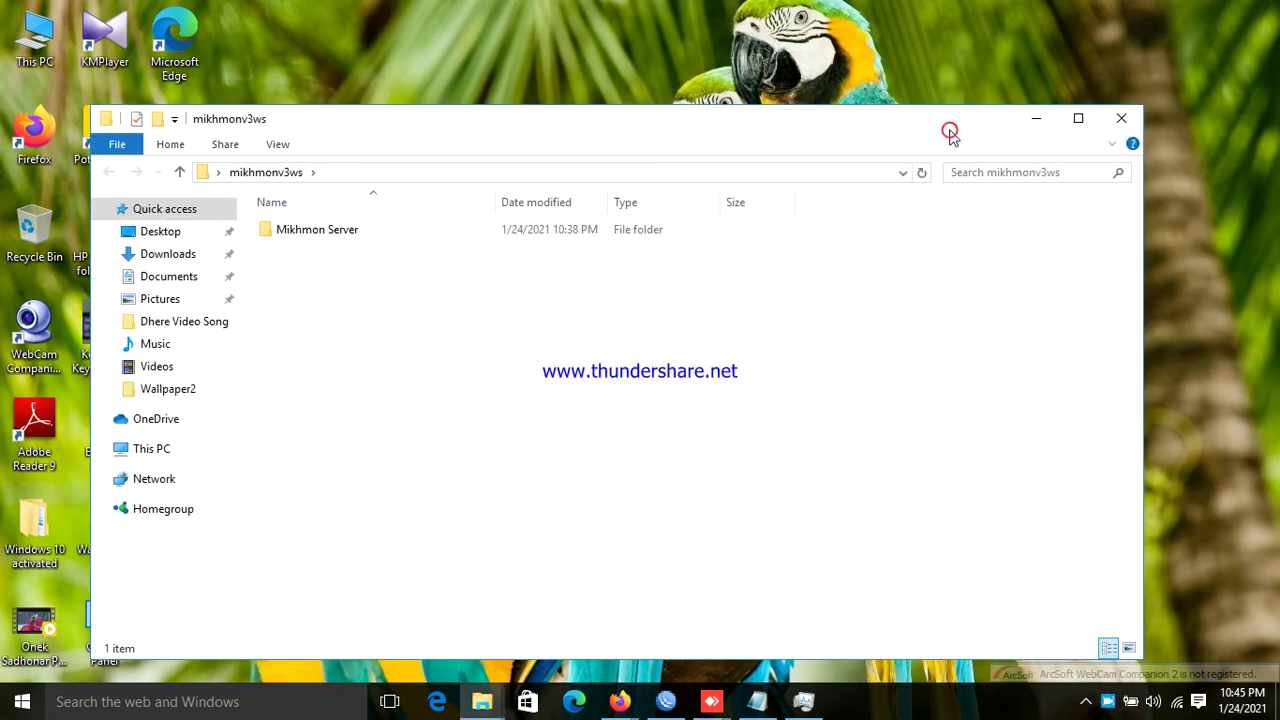
double_click(370, 242)
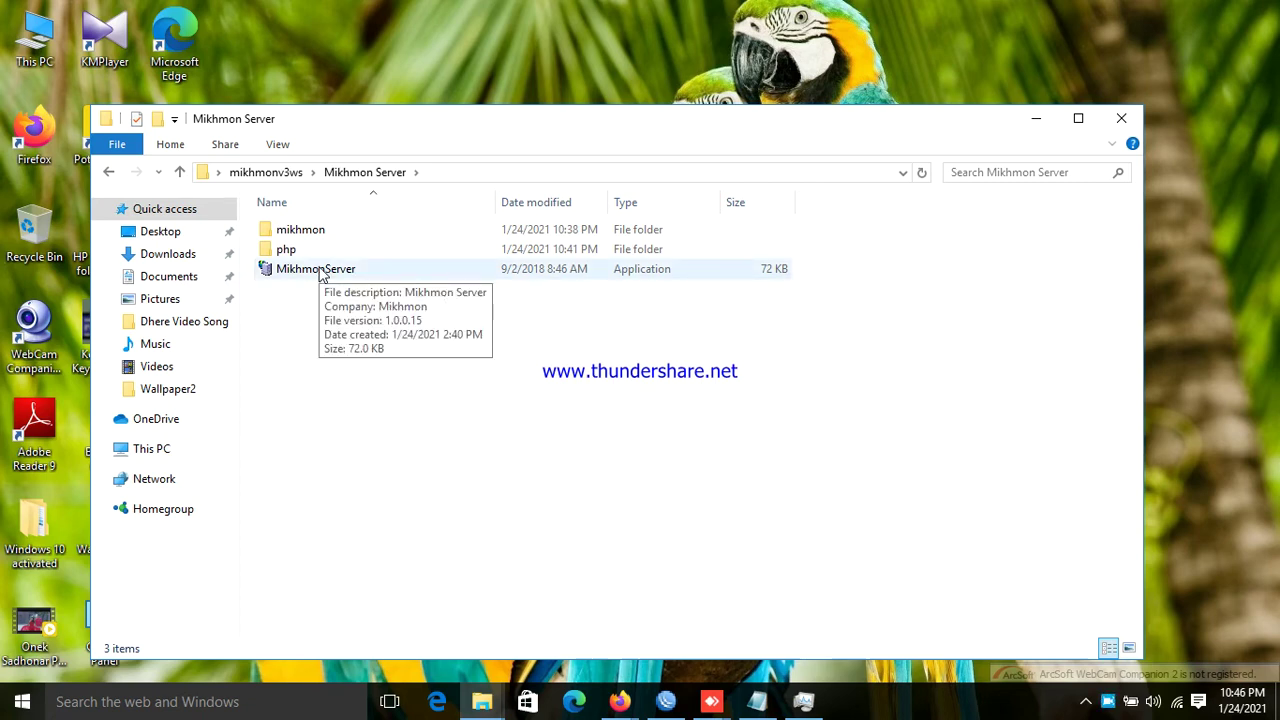
double_click(321, 271)
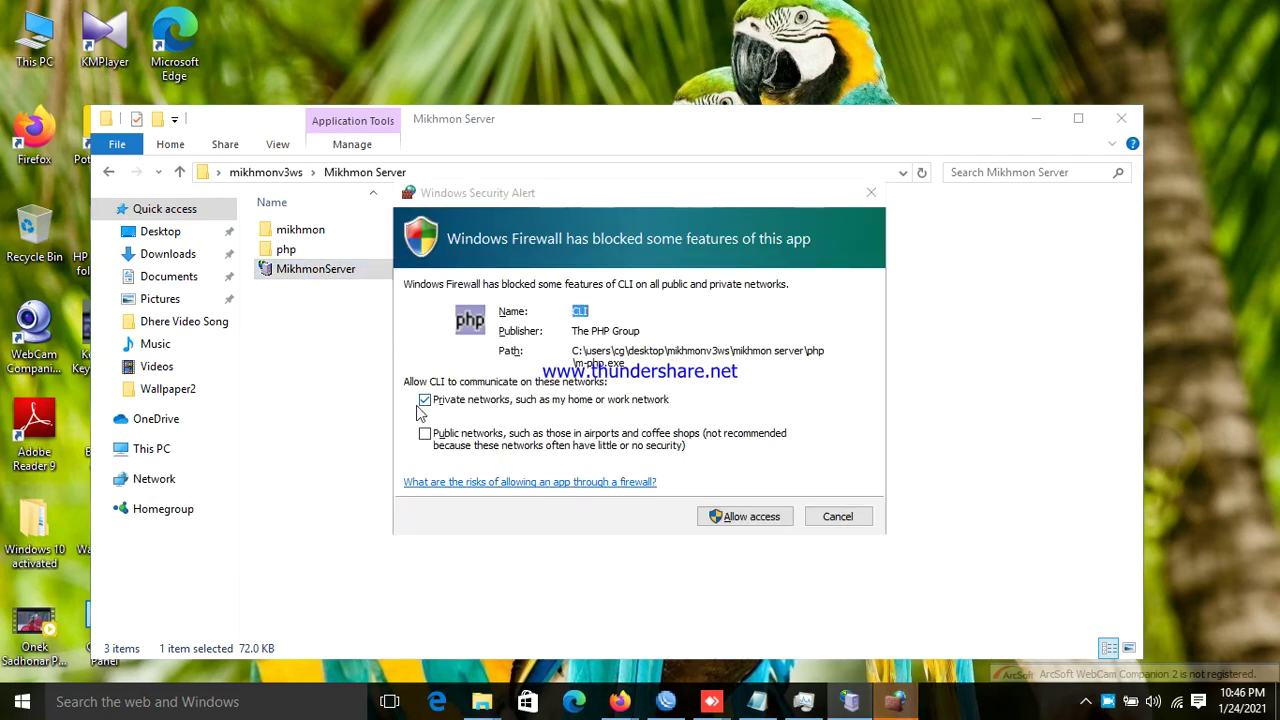
Allow Mikhmon Server through the firewall on public networks, restart it, and open Mikhmon in the browser.
left_click(424, 433)
left_click(737, 518)
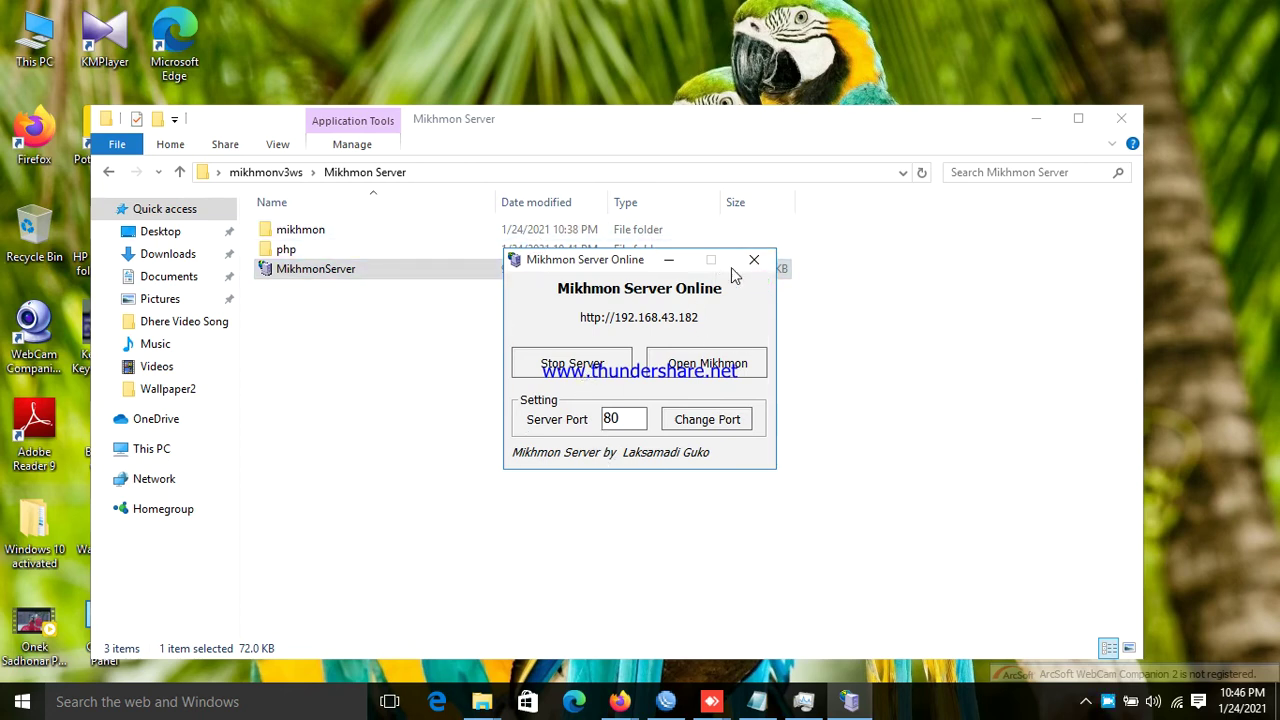
left_click(609, 372)
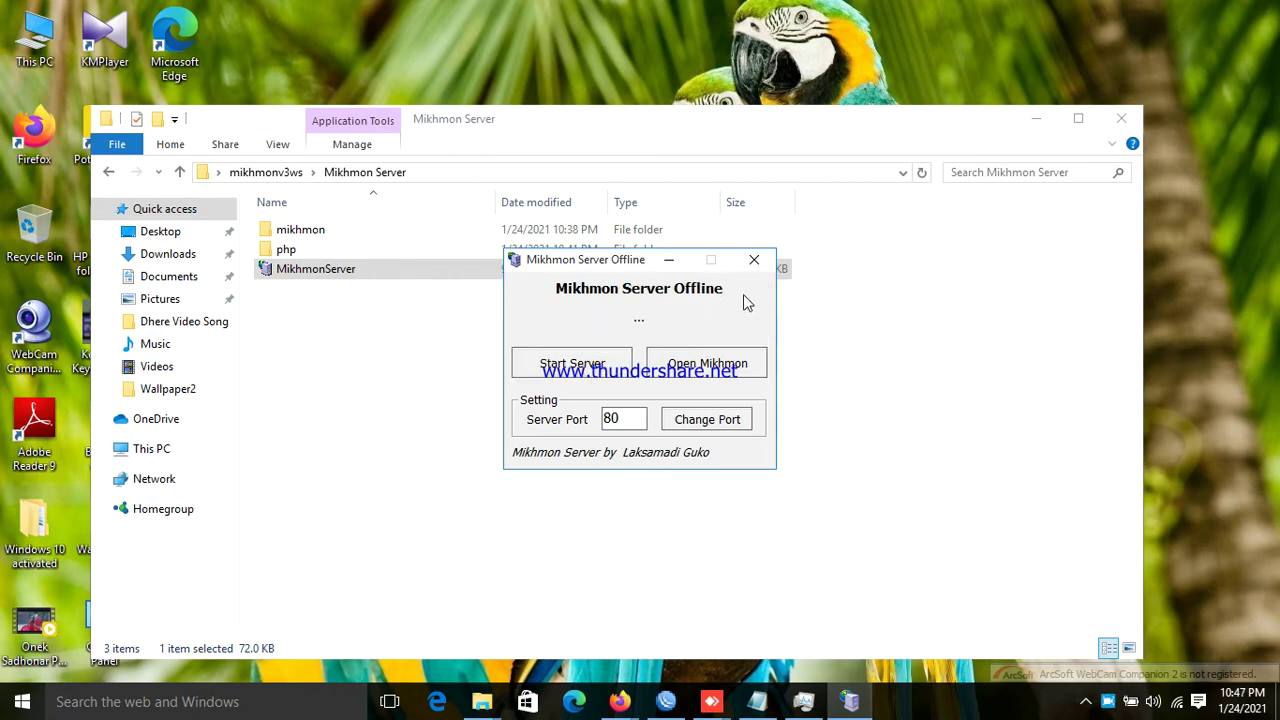
left_click(566, 364)
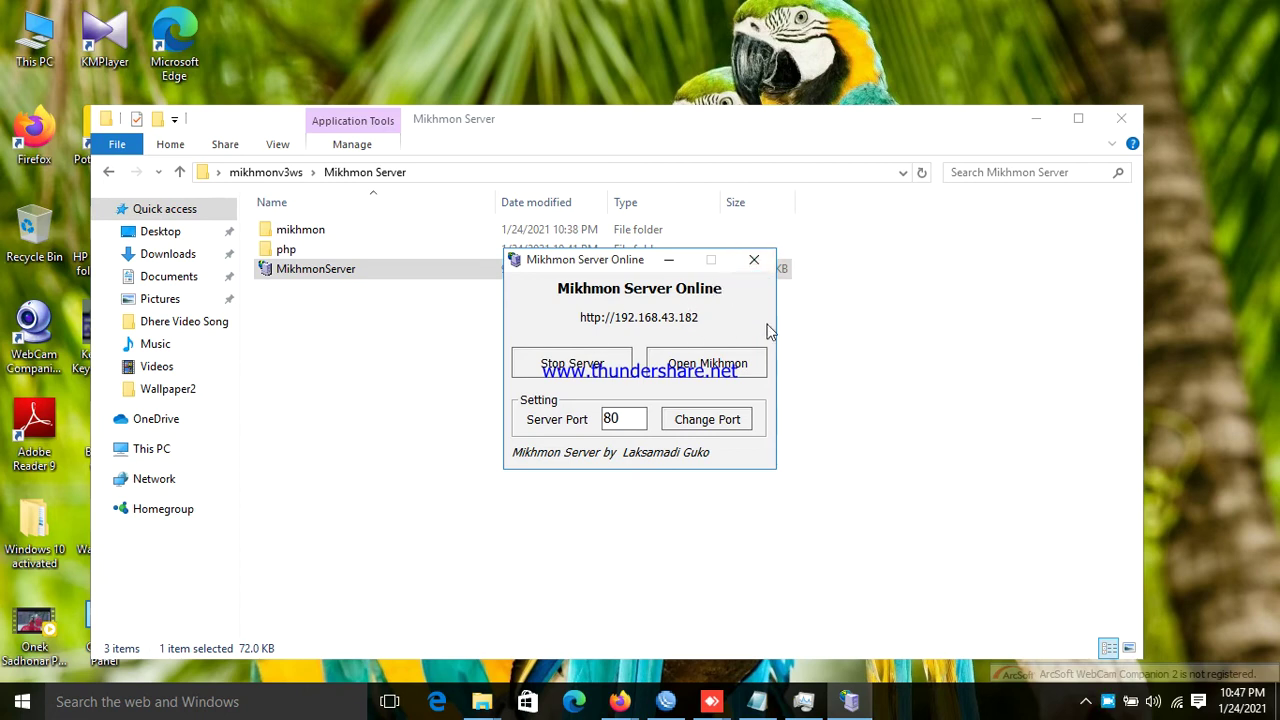
left_click(707, 366)
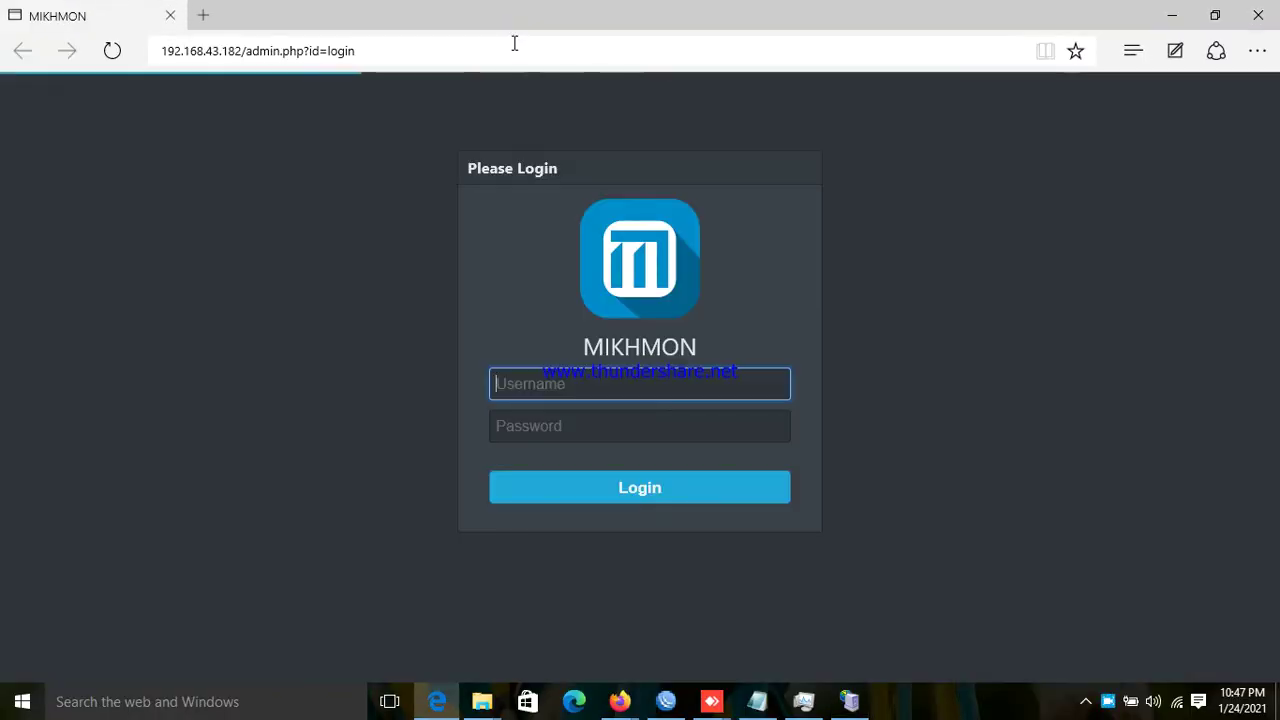
Sign in to Mikhmon with the admin username and password, declining to save the password.
left_click(589, 391)
type("mikhmon")
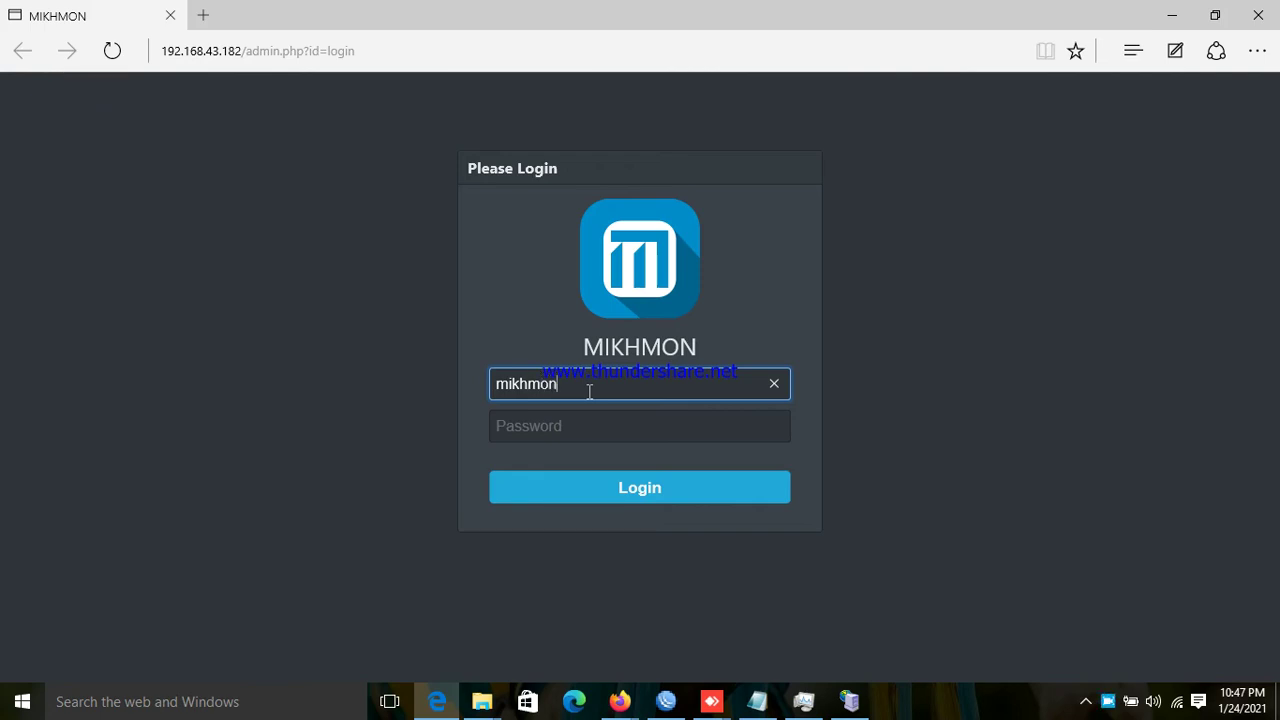
key("Tab")
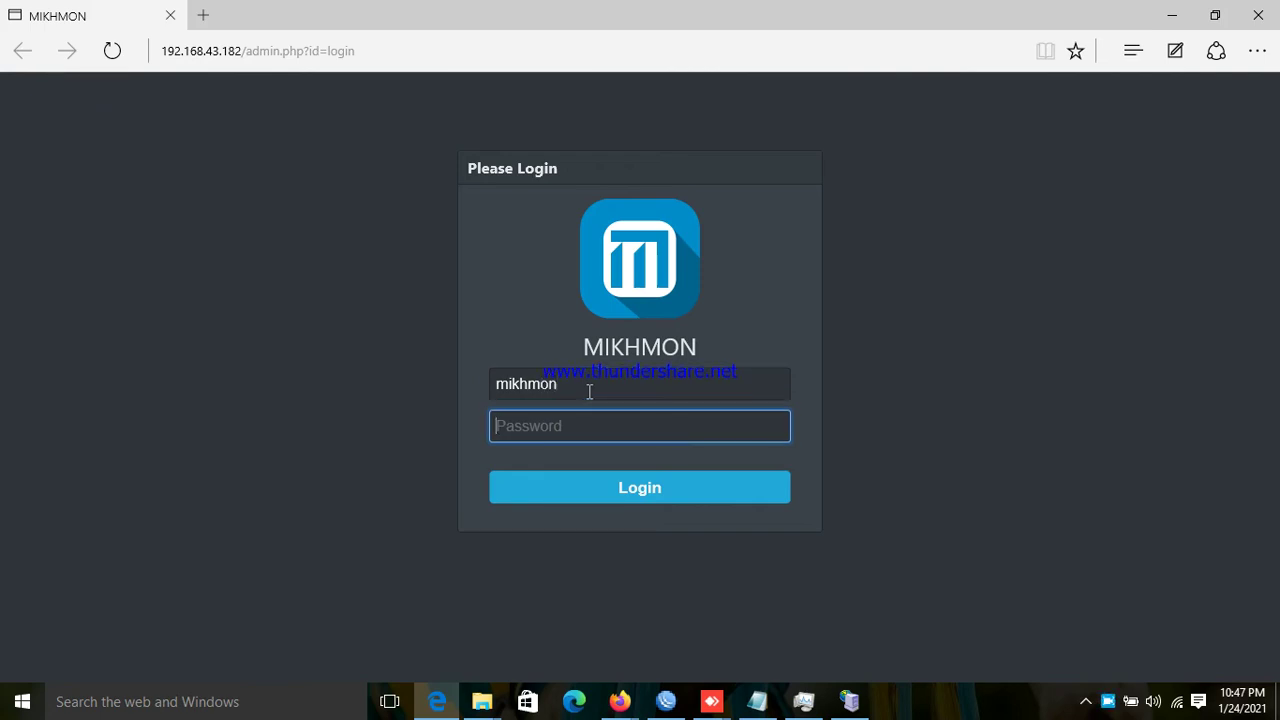
type("1234")
key("Return")
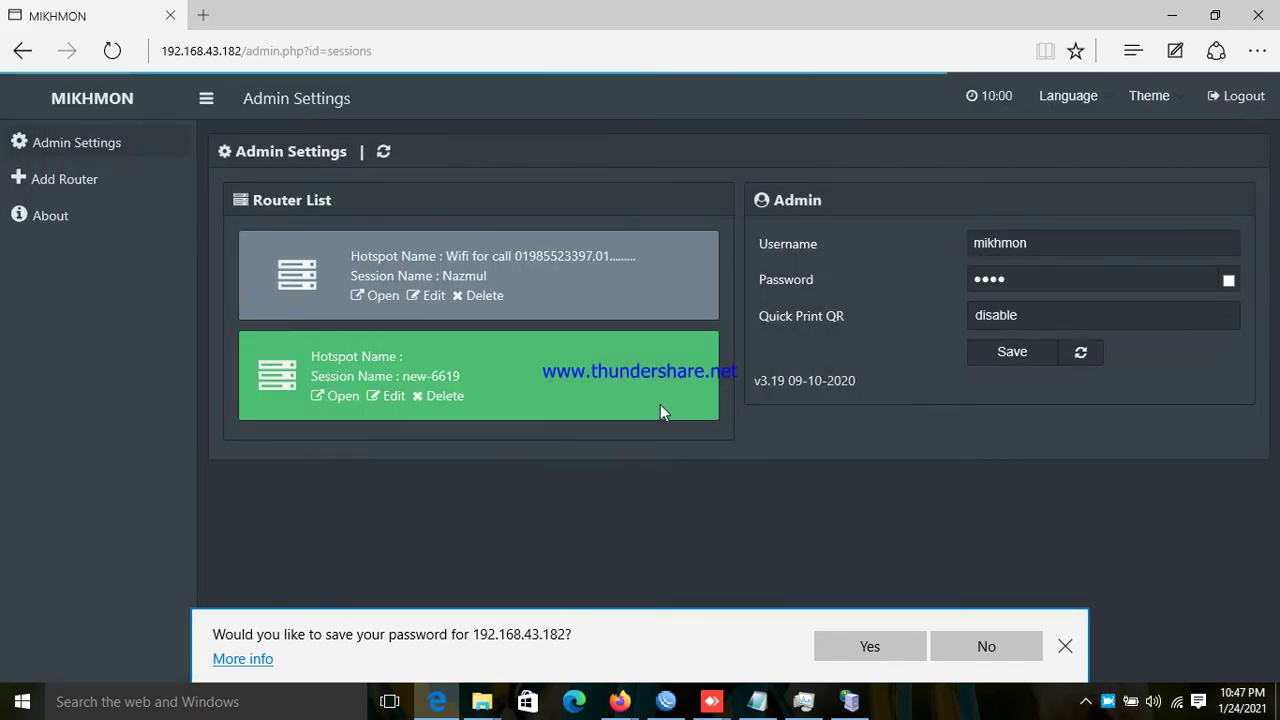
left_click(986, 643)
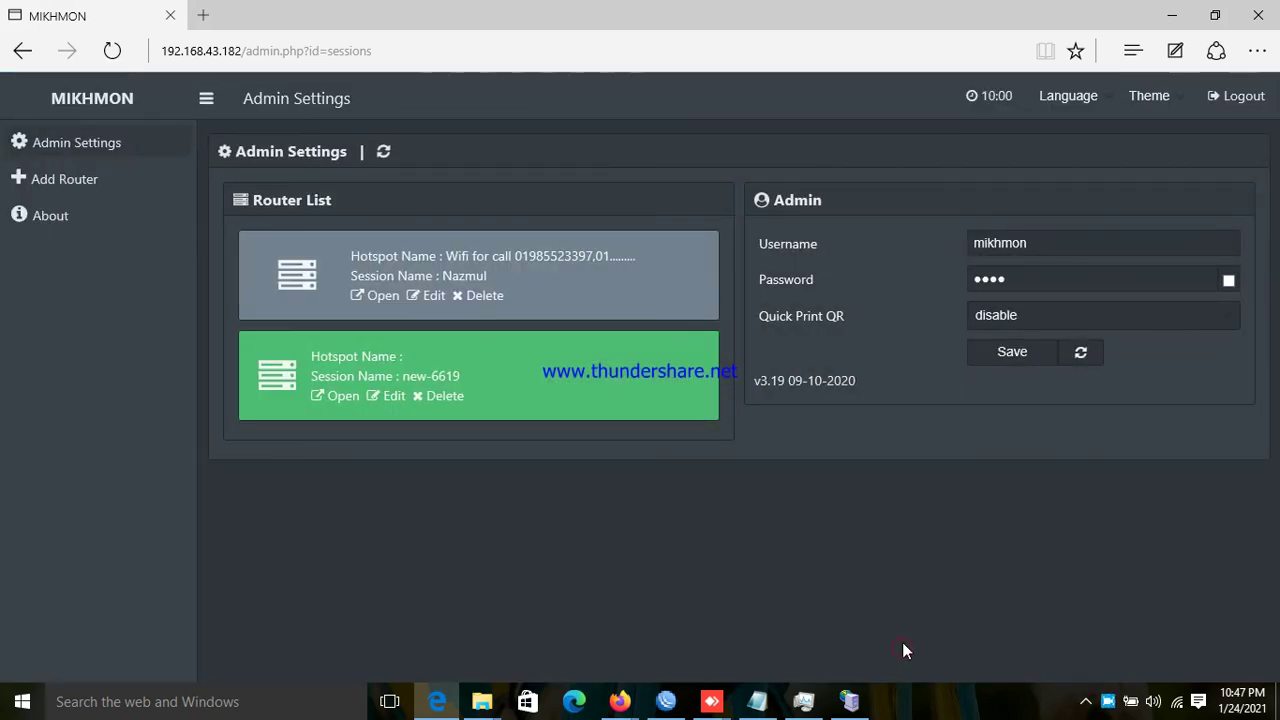
Reload Admin Settings, select the admin username value, and bring the Notepad notes forward.
left_click(68, 148)
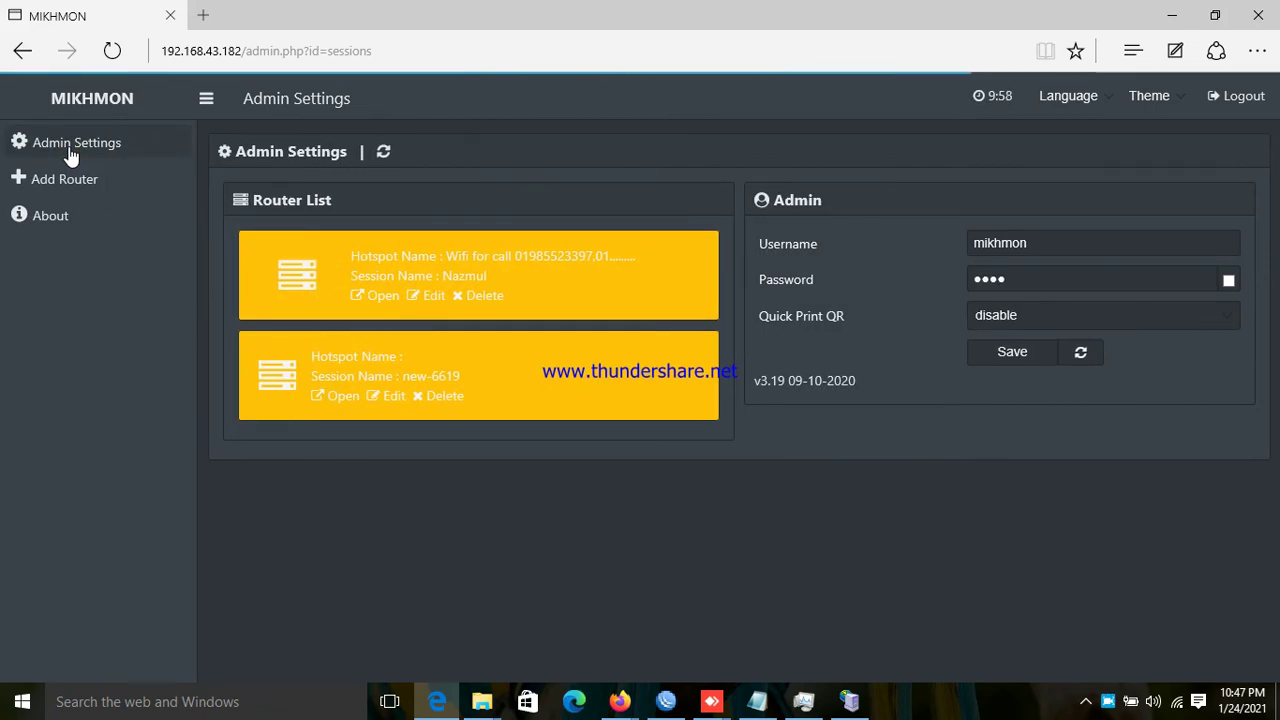
left_click(1065, 247)
left_click_drag(1065, 252, 1013, 250)
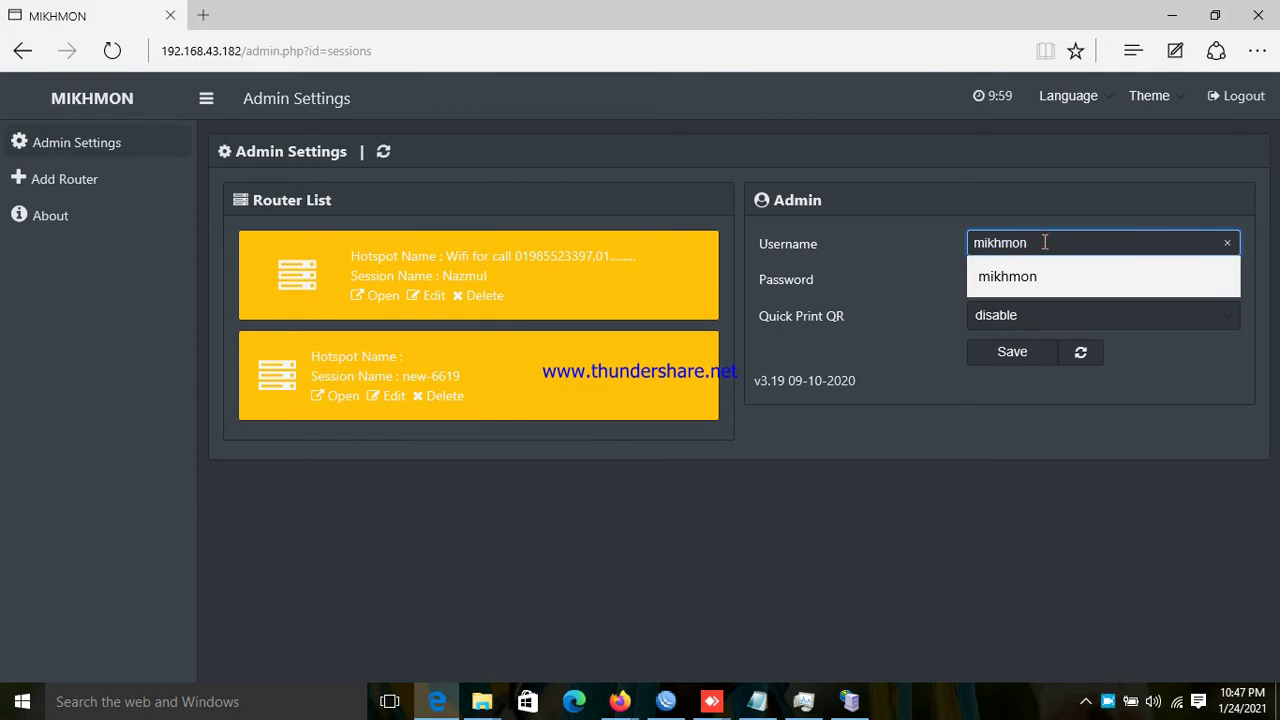
left_click_drag(1046, 240, 937, 251)
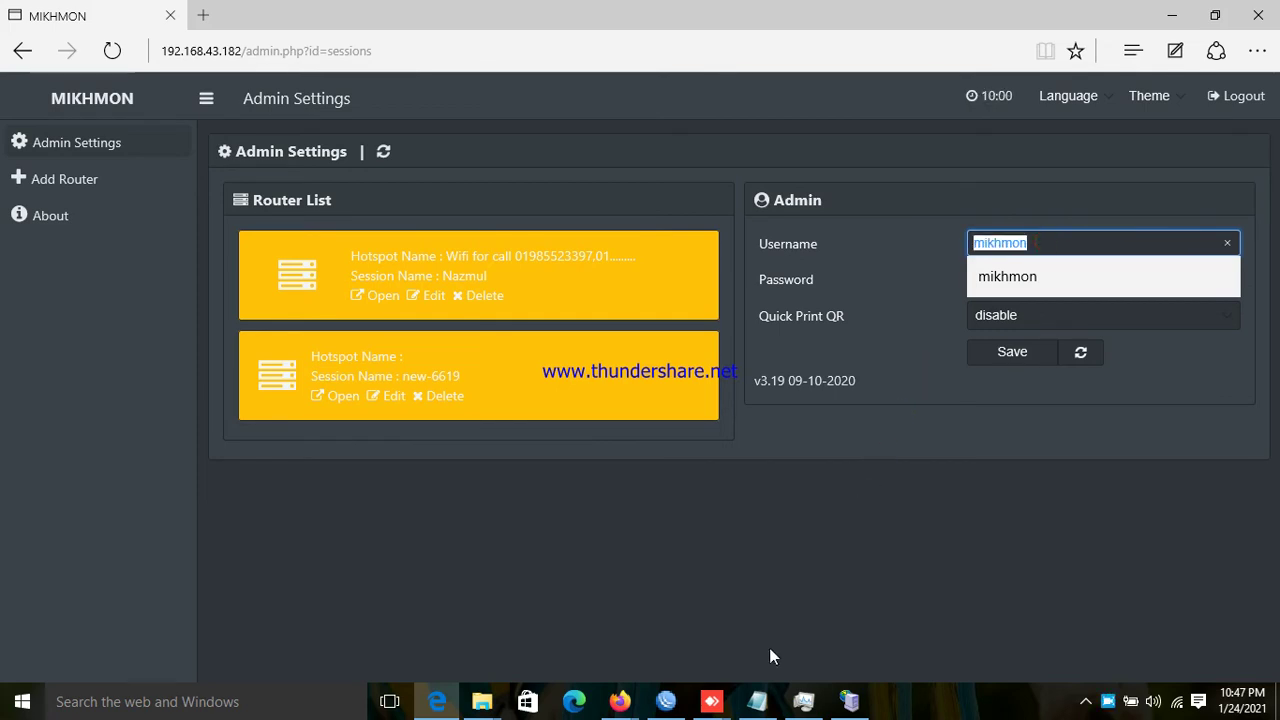
left_click(757, 701)
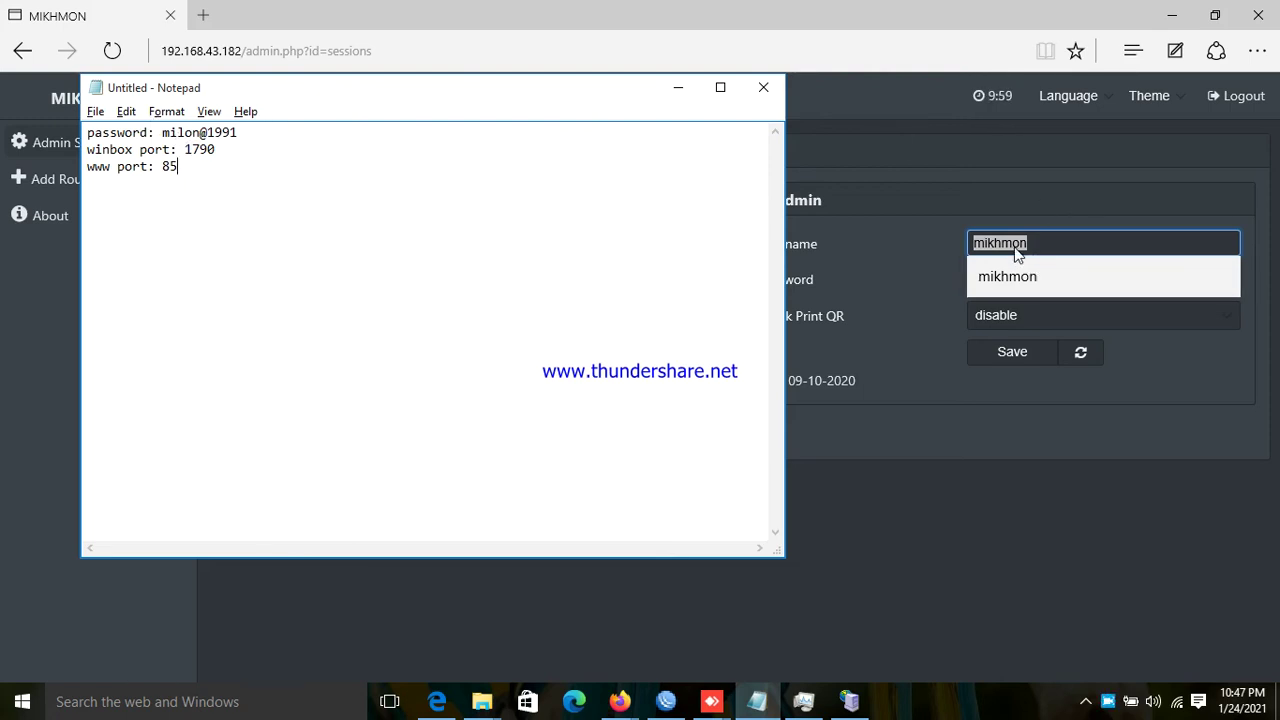
Complete the 'username' line atop the Notepad notes, then select Mikhmon's admin Username field text.
type("milon")
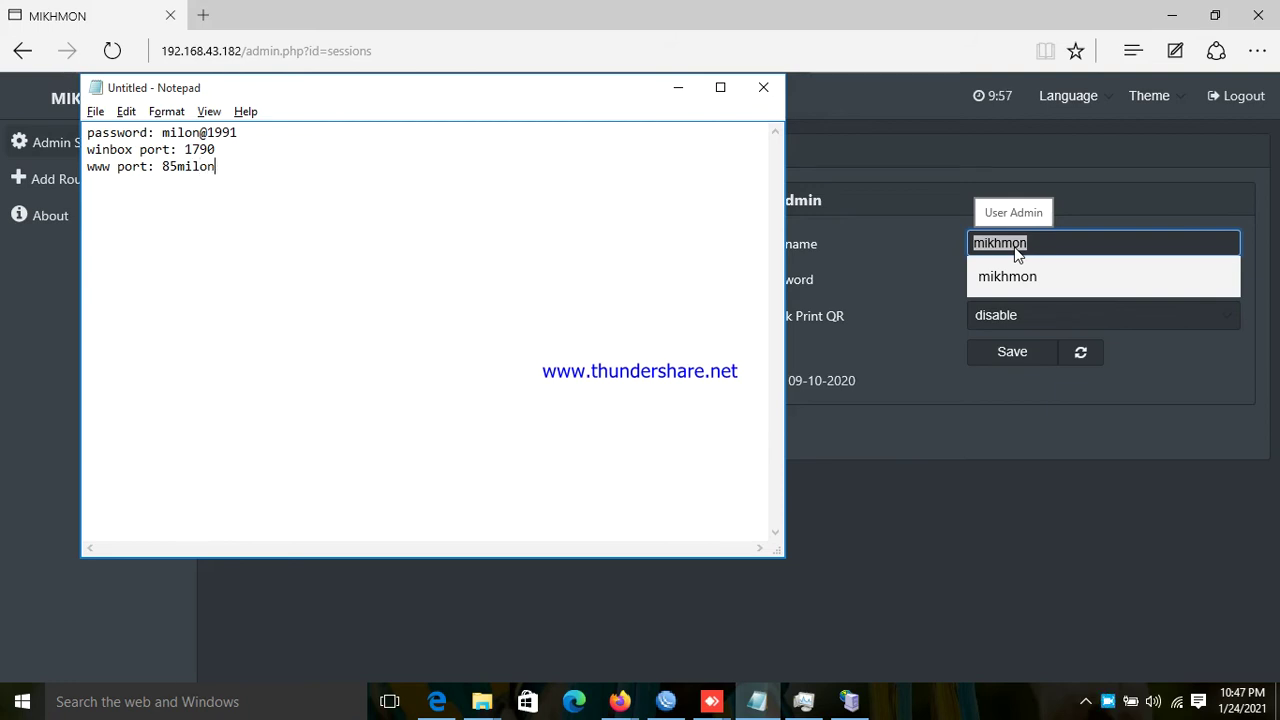
key("BackSpace")
key("BackSpace")
key("BackSpace")
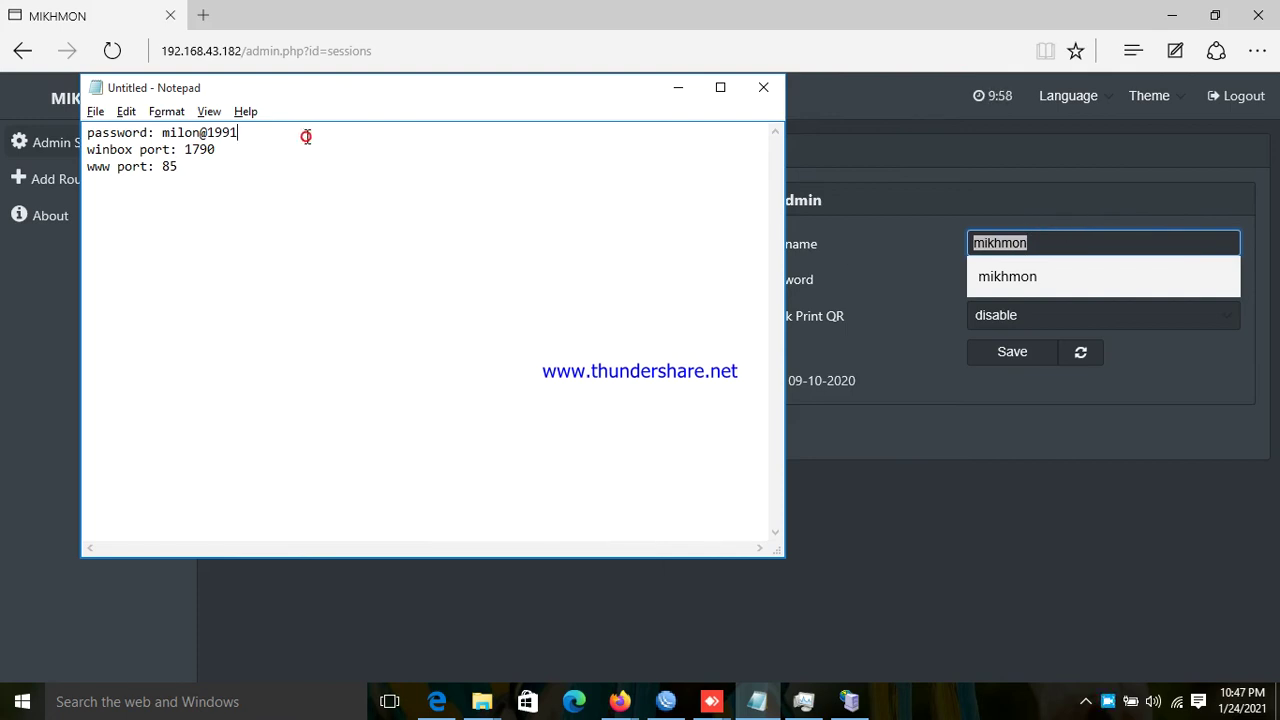
key("Return")
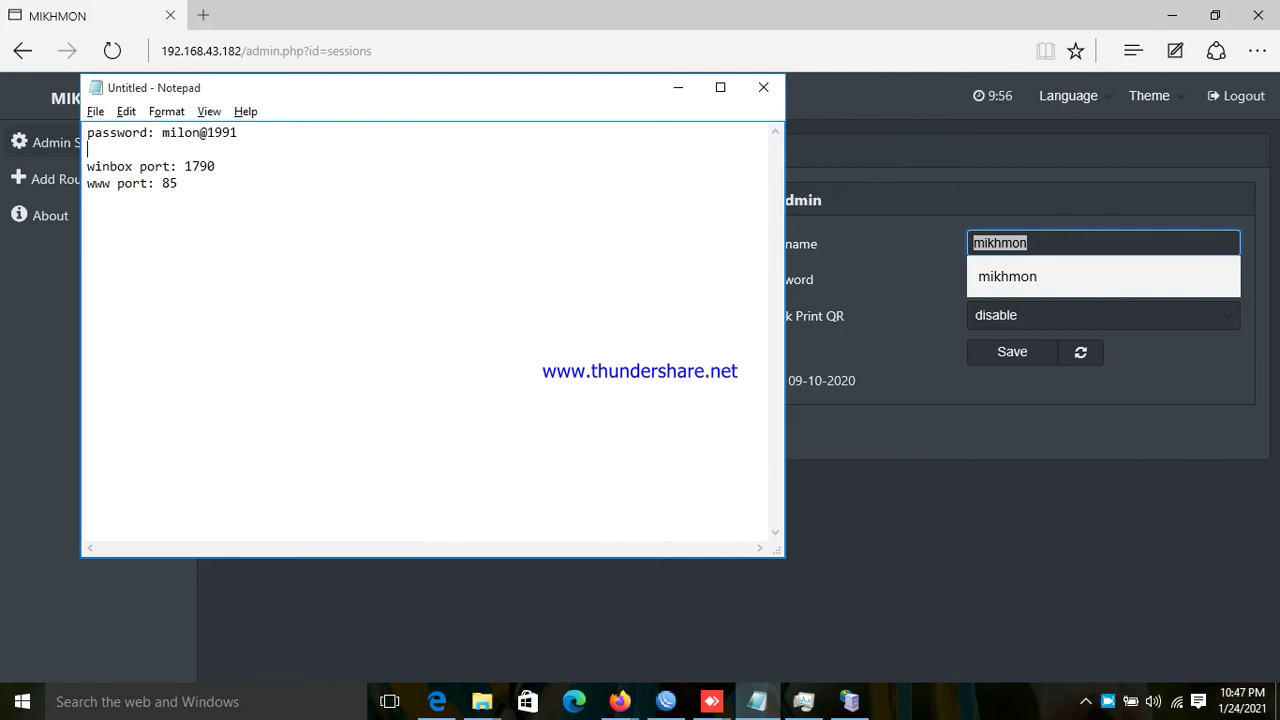
left_click(88, 136)
key("Return")
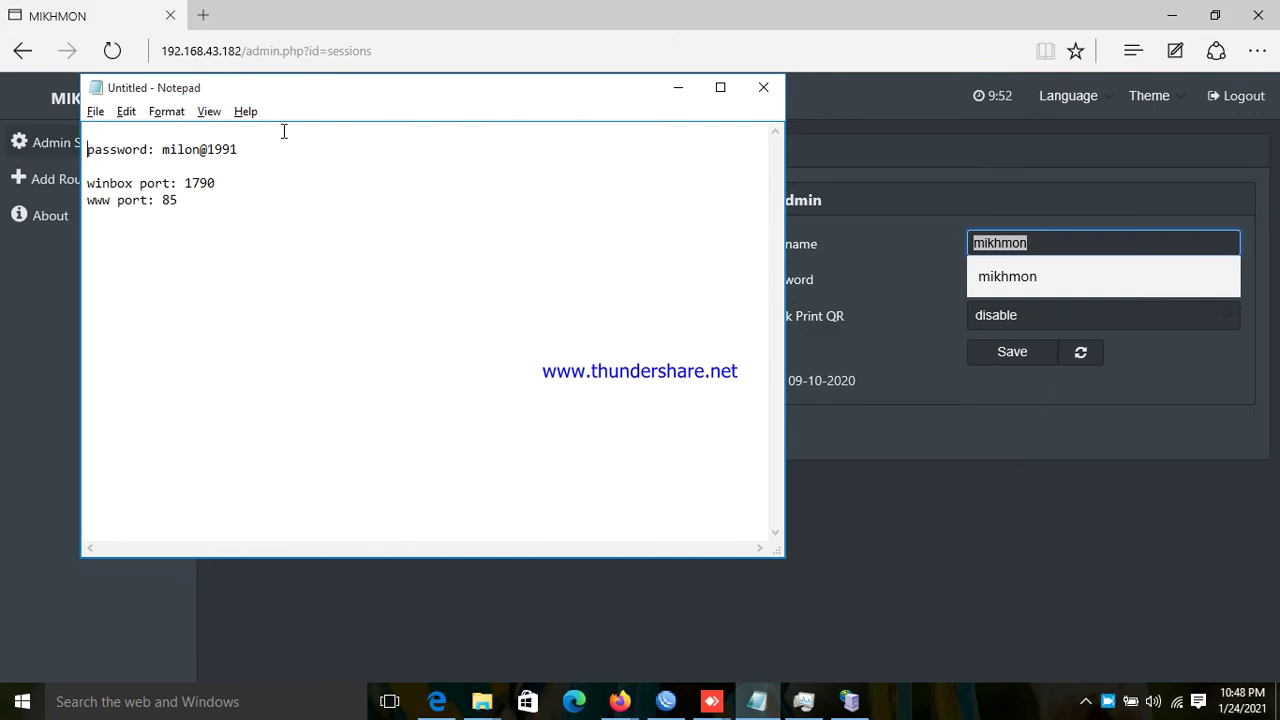
left_click(139, 167)
key("BackSpace")
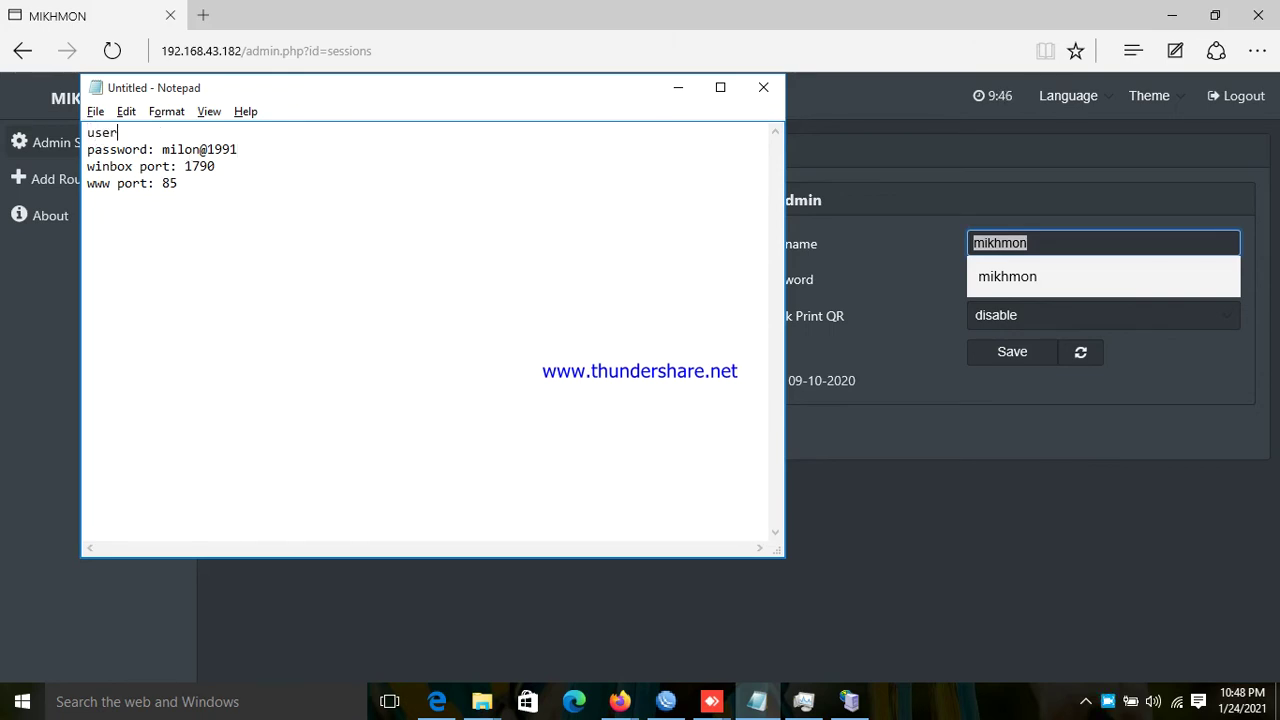
type("name: milon")
left_click(1055, 243)
left_click_drag(1043, 243, 919, 249)
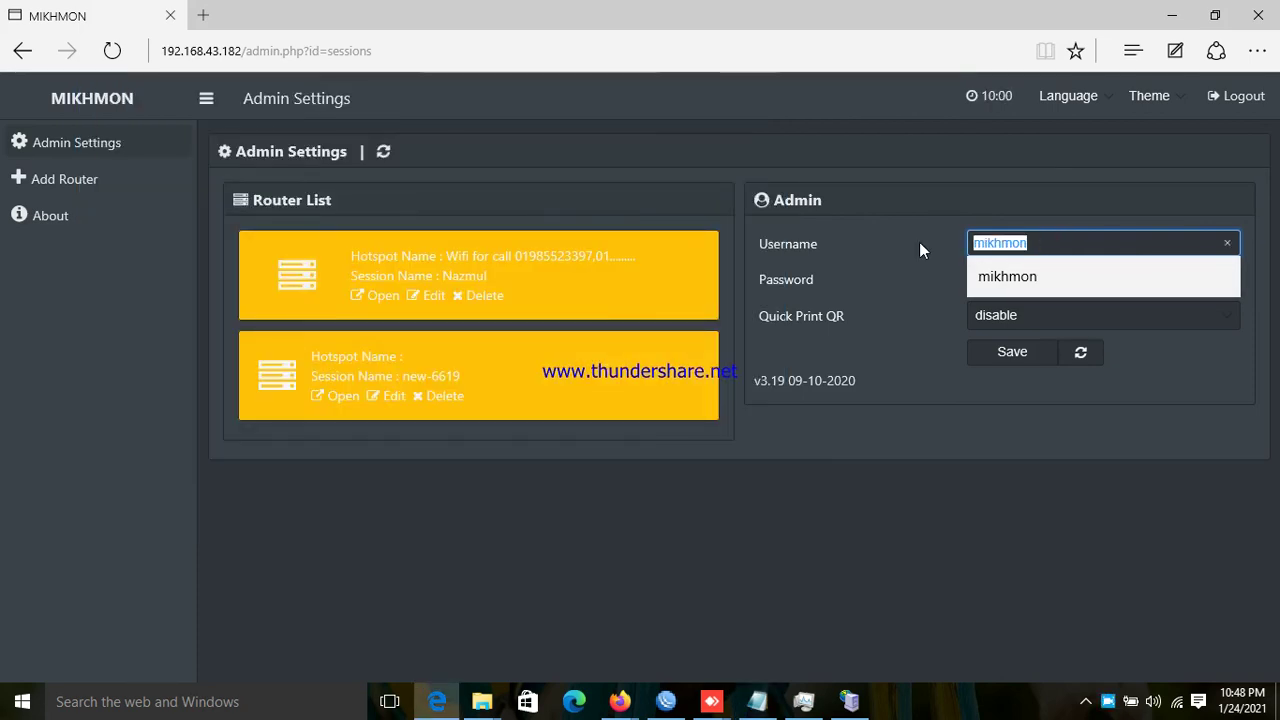
Enter the new admin username and copy the password from the login notes in Notepad.
type("milon")
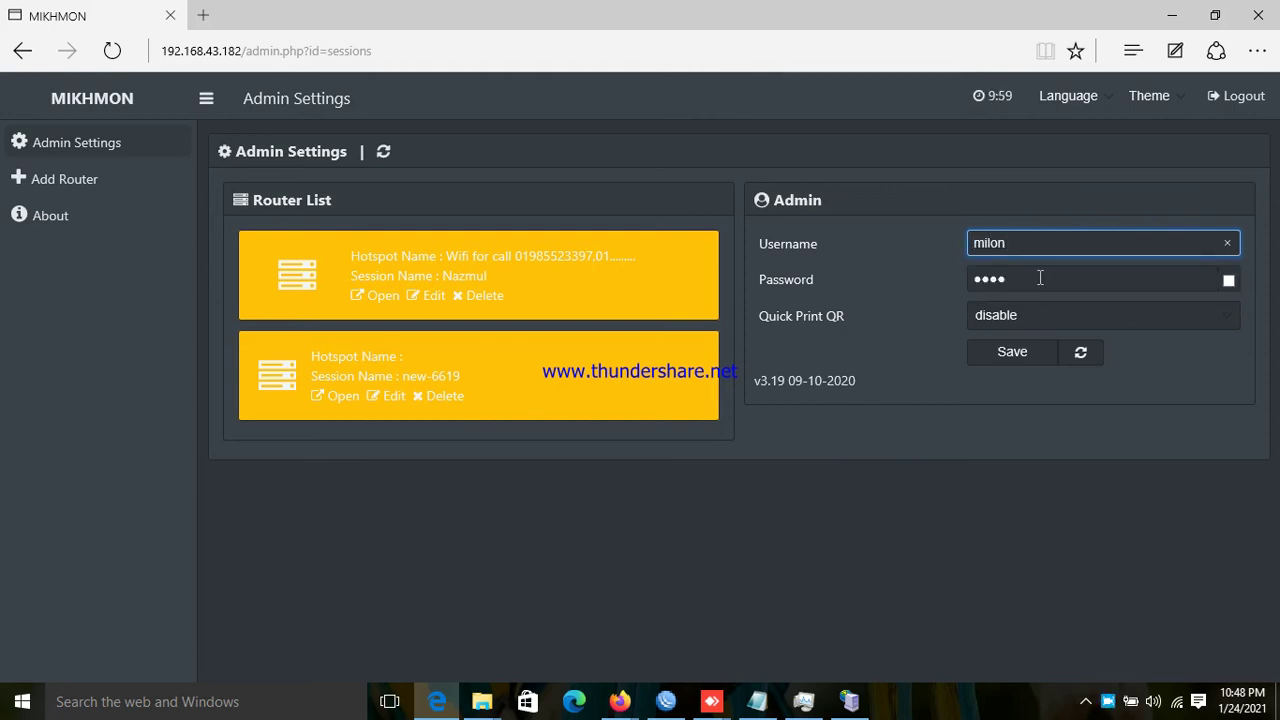
left_click_drag(1040, 278, 909, 297)
left_click(757, 701)
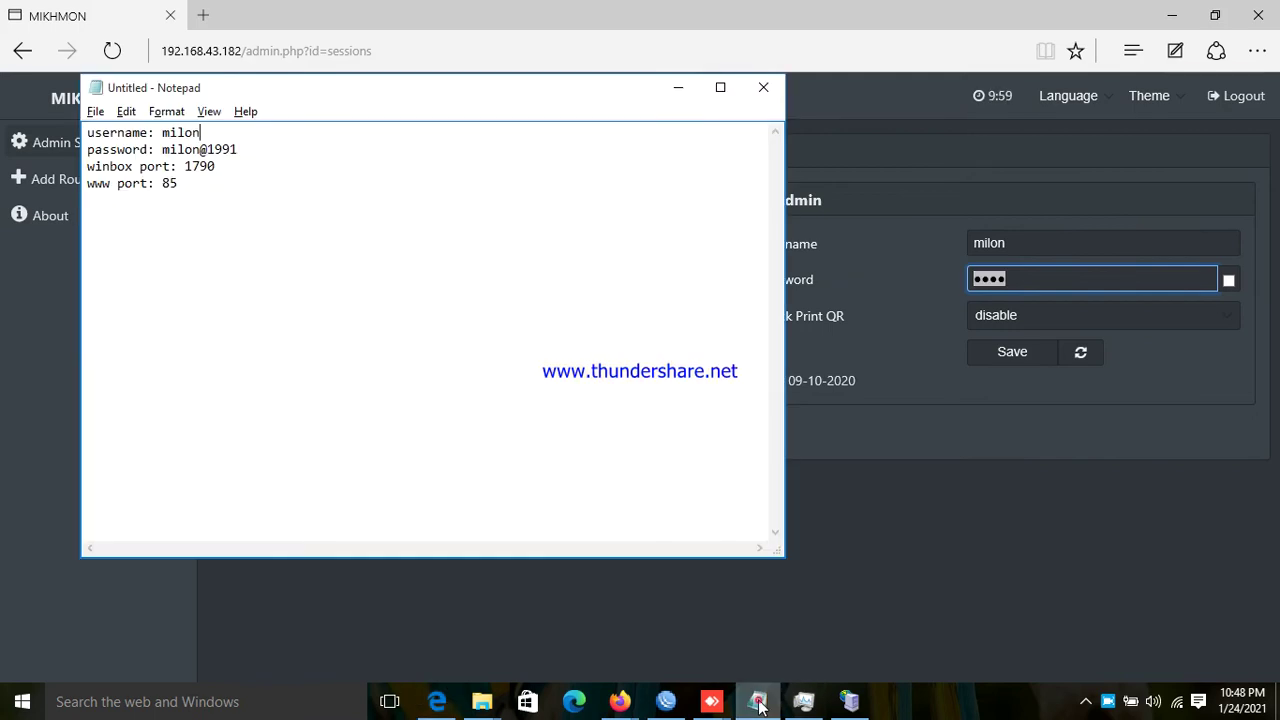
left_click_drag(245, 149, 160, 151)
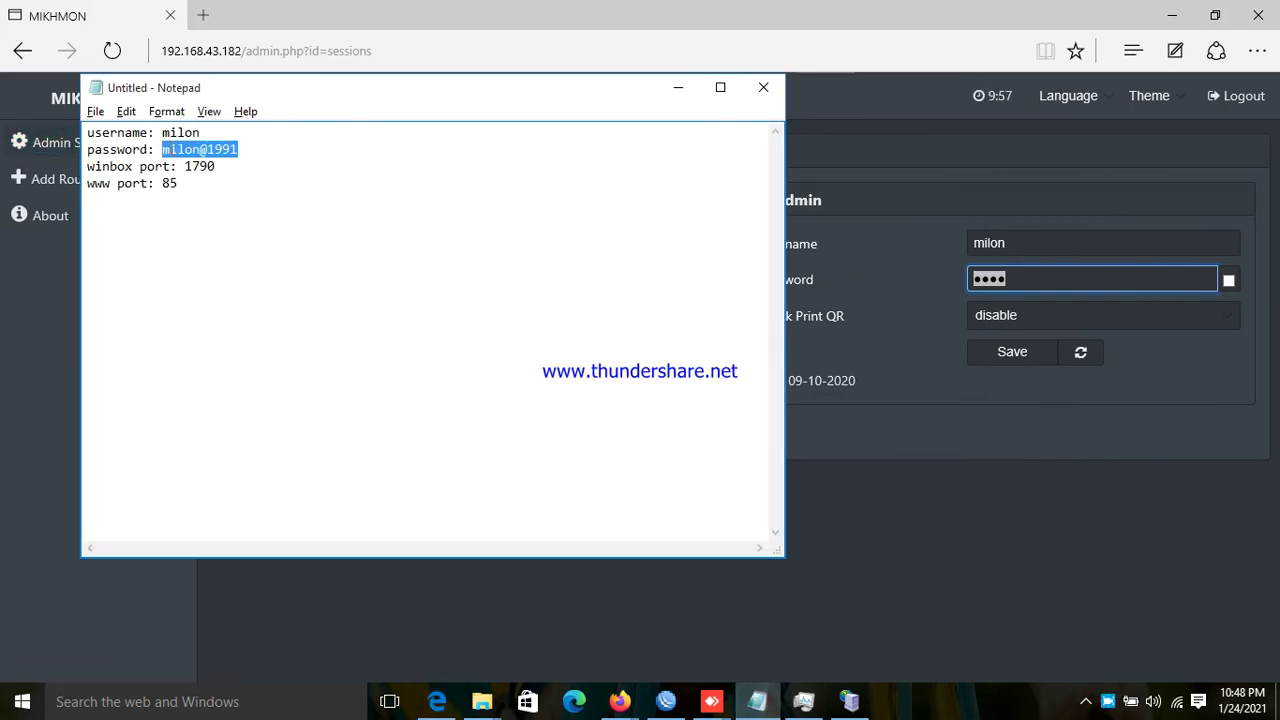
right_click(169, 148)
left_click(215, 208)
Paste the password into the admin Password field, trim the extra digits, and save the credentials.
left_click(1088, 278)
right_click(1088, 276)
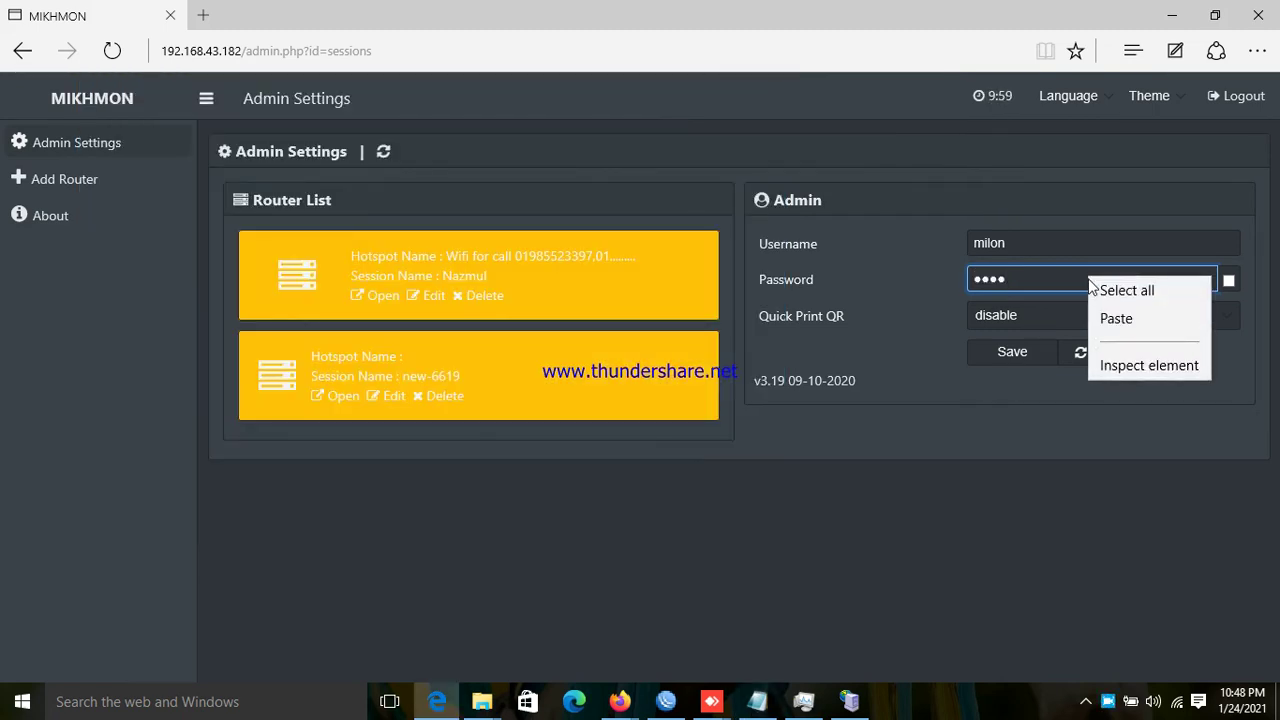
left_click(1113, 316)
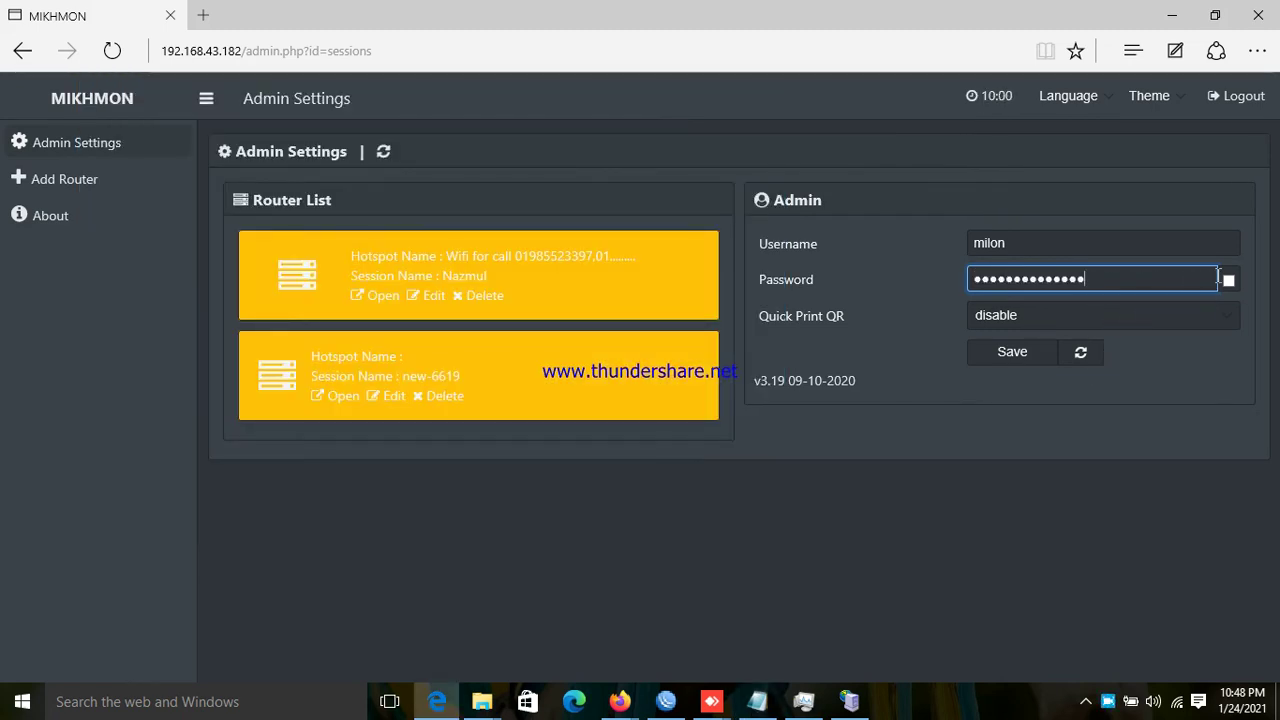
left_click(1228, 281)
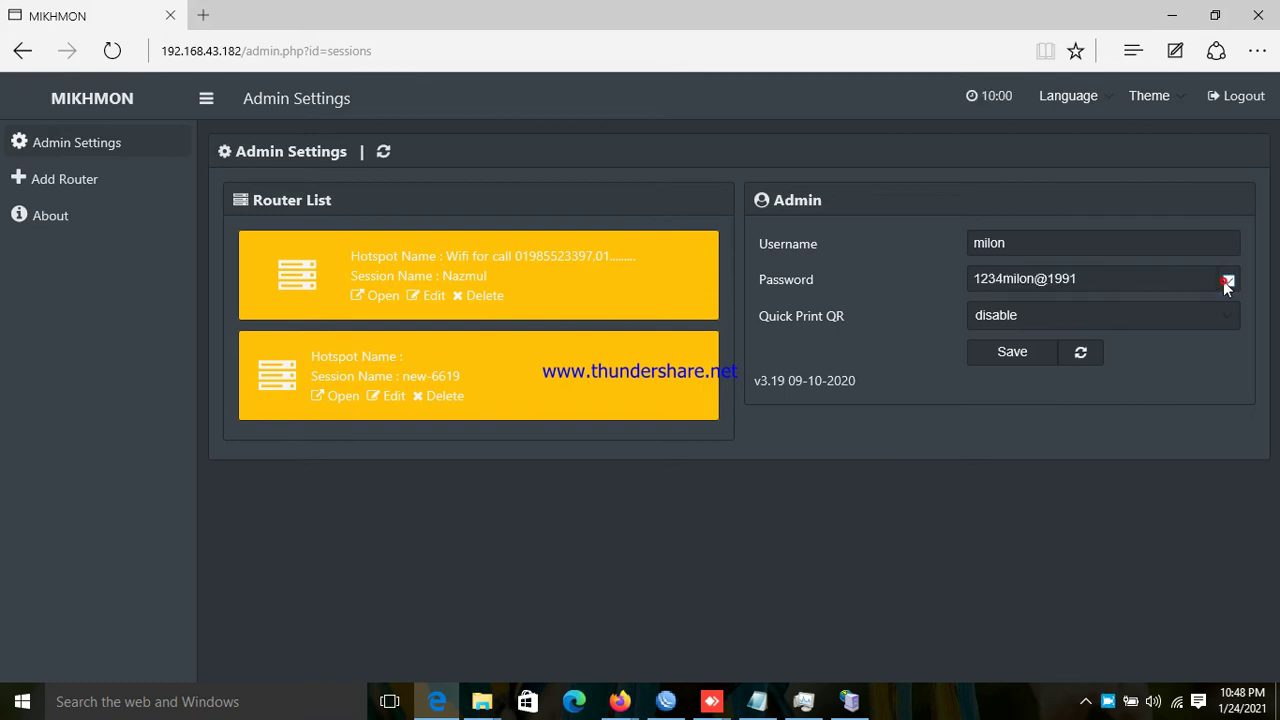
left_click(1001, 280)
key("BackSpace")
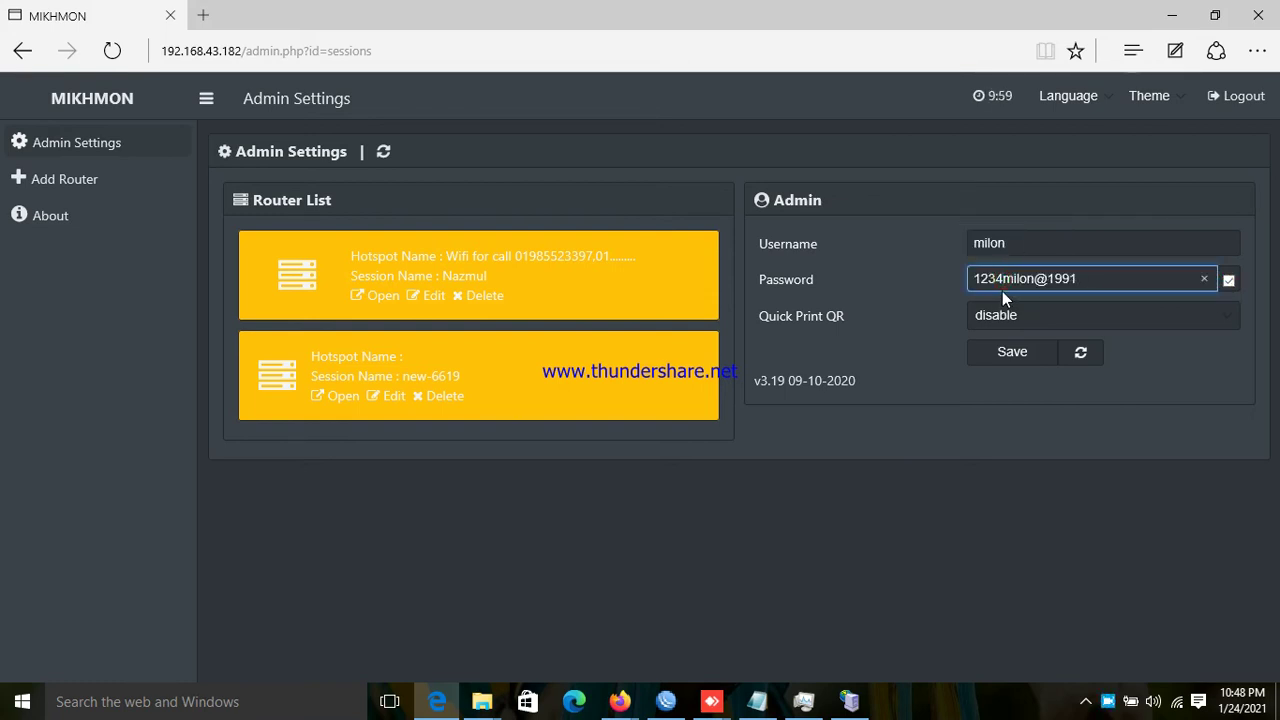
key("BackSpace")
key("BackSpace")
key("BackSpace")
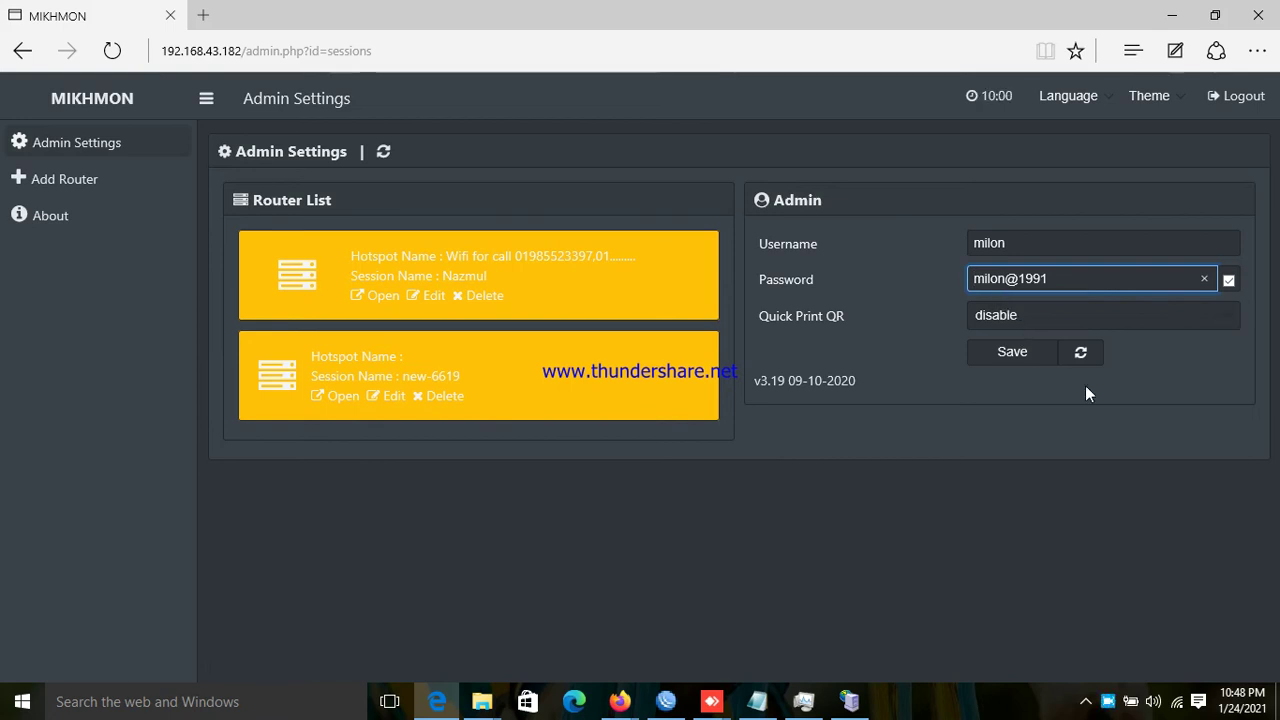
left_click(1017, 359)
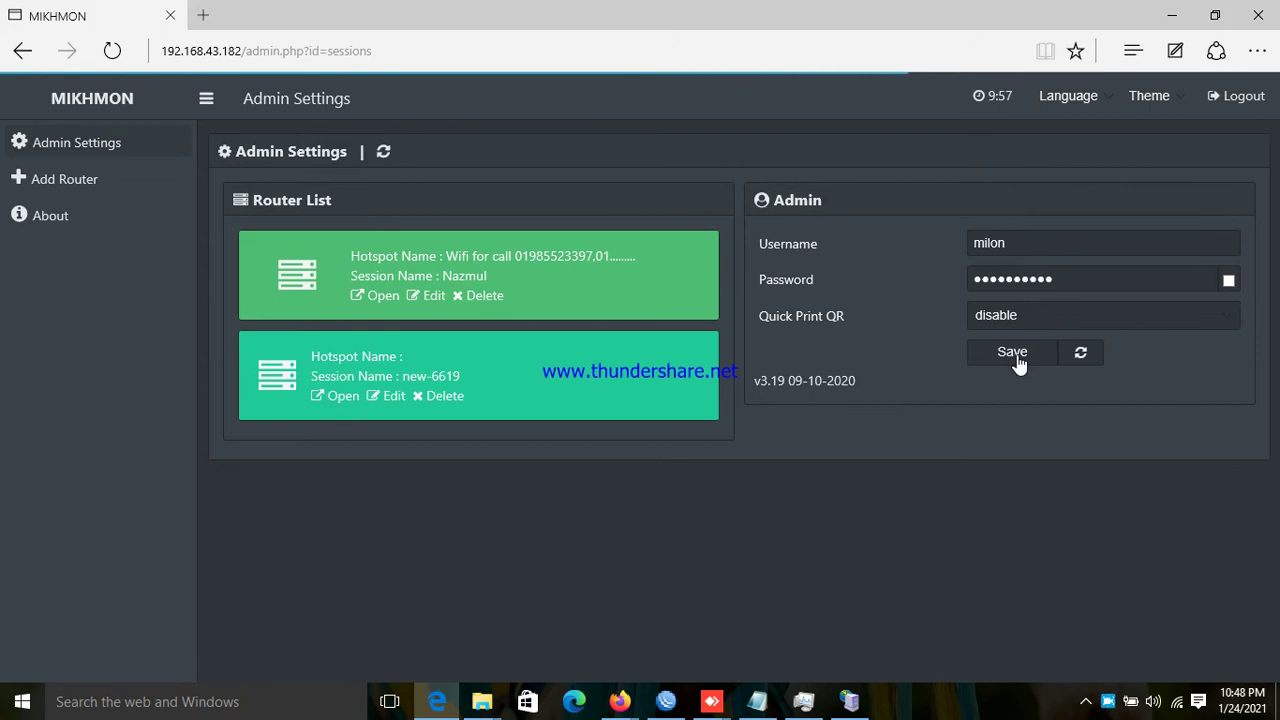
left_click(1015, 355)
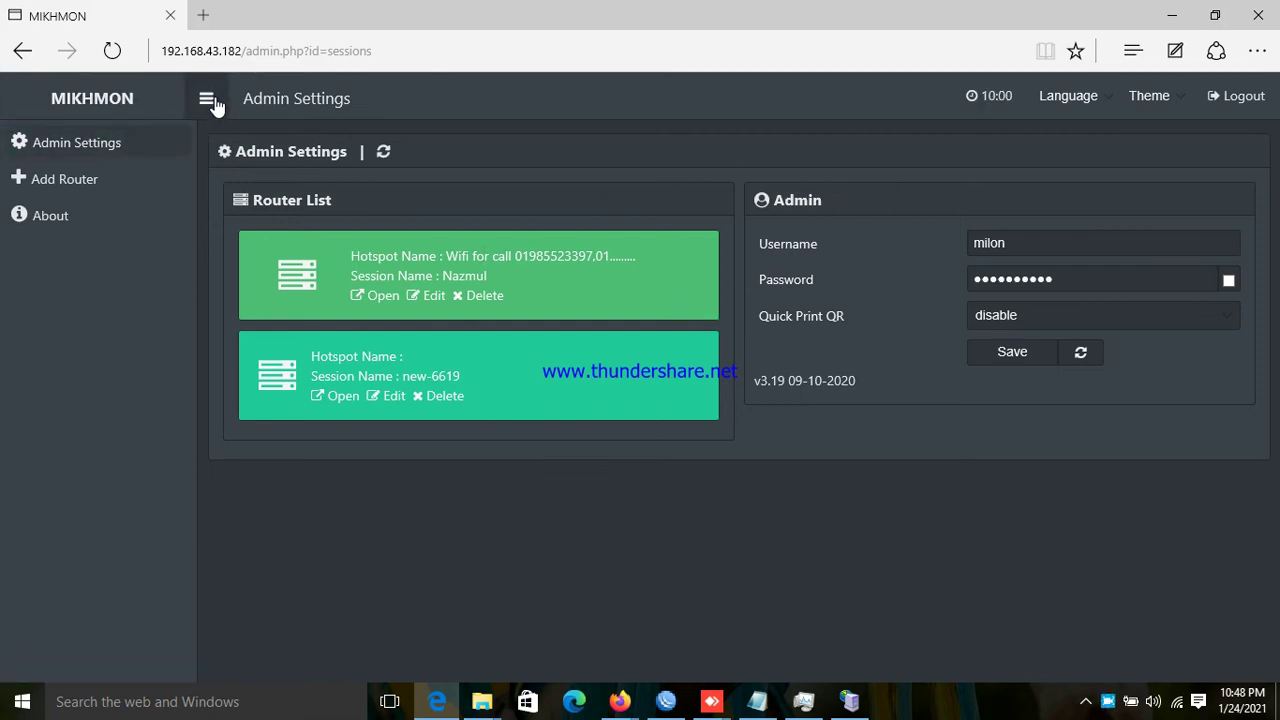
Add the new router session new-4794 and preview its voucher template.
left_click(70, 144)
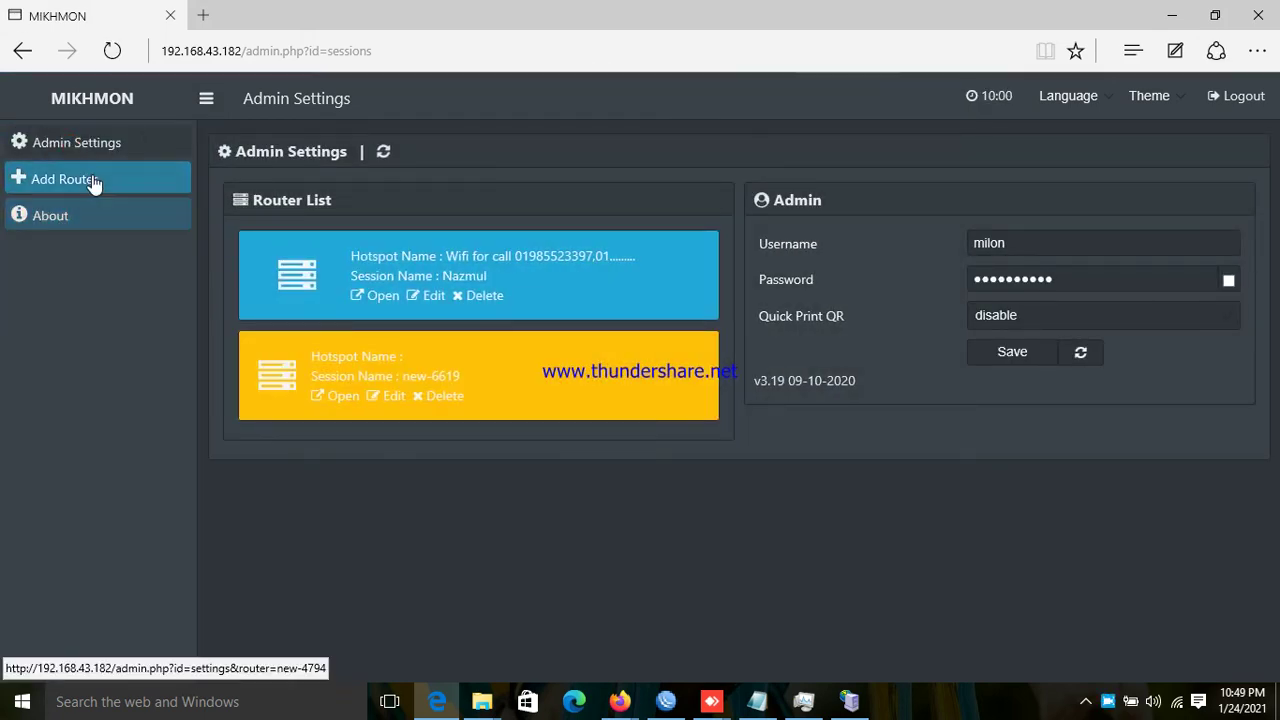
left_click(94, 182)
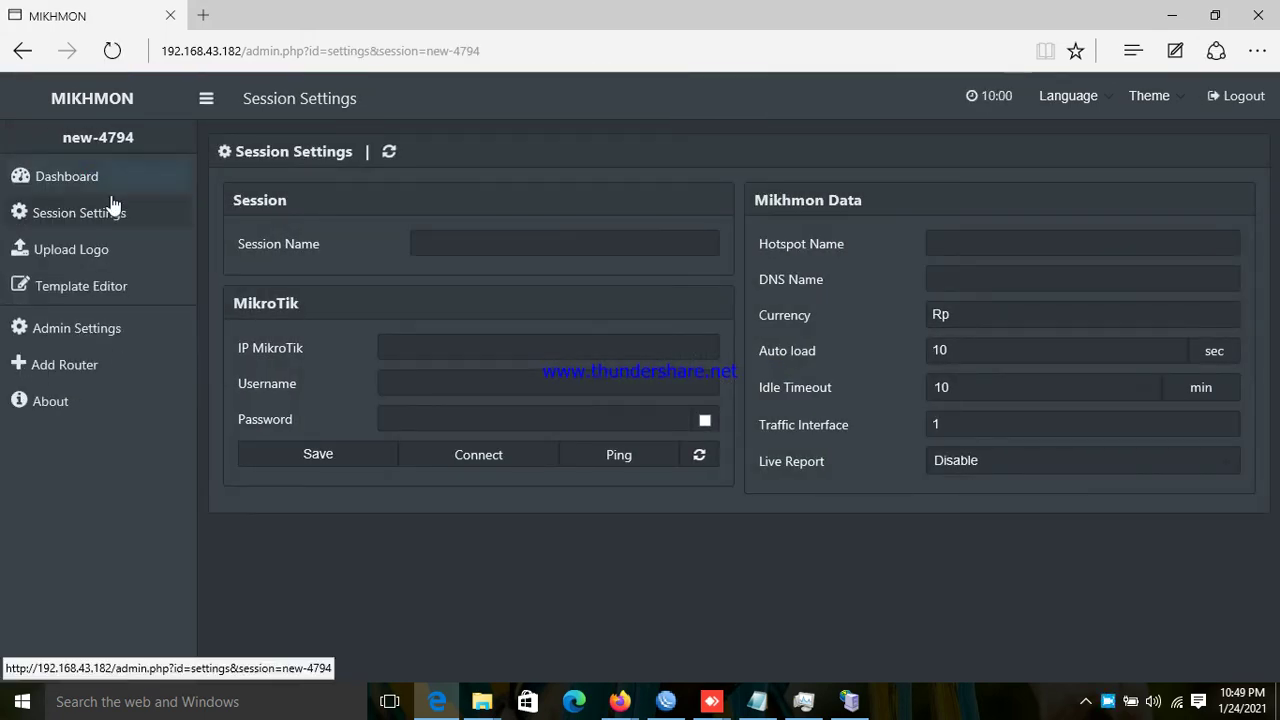
left_click(74, 290)
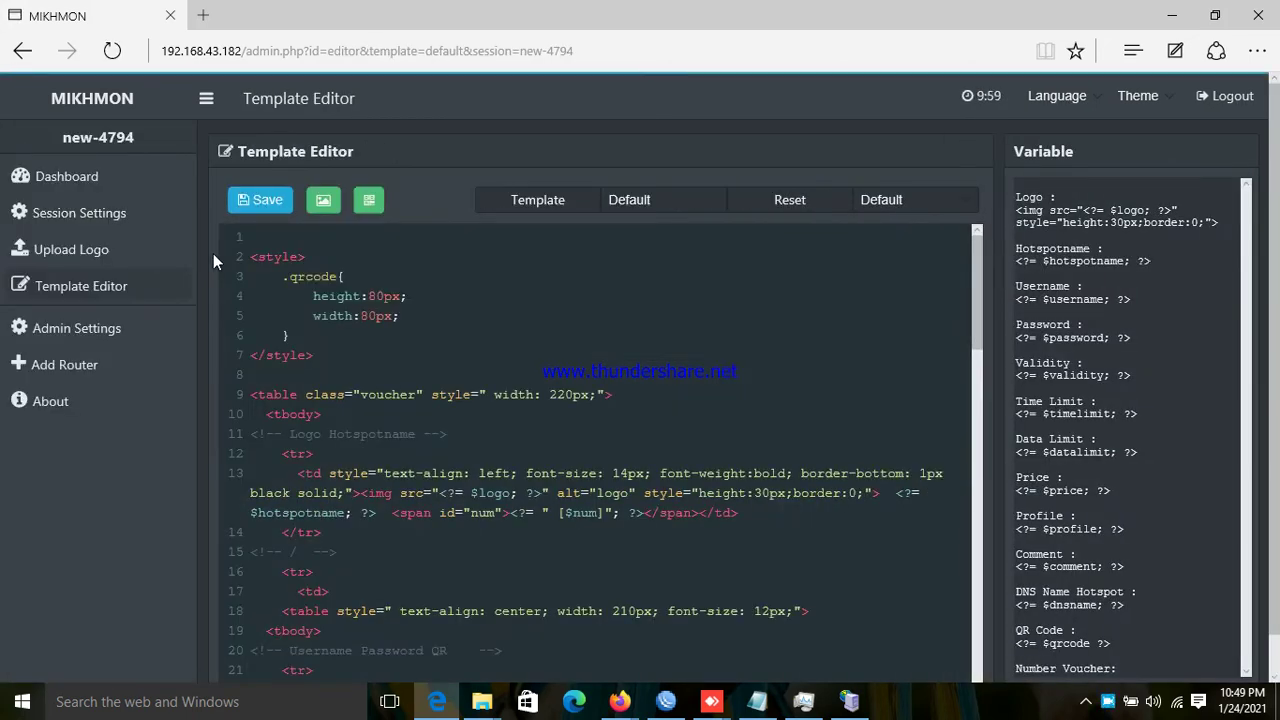
left_click(318, 208)
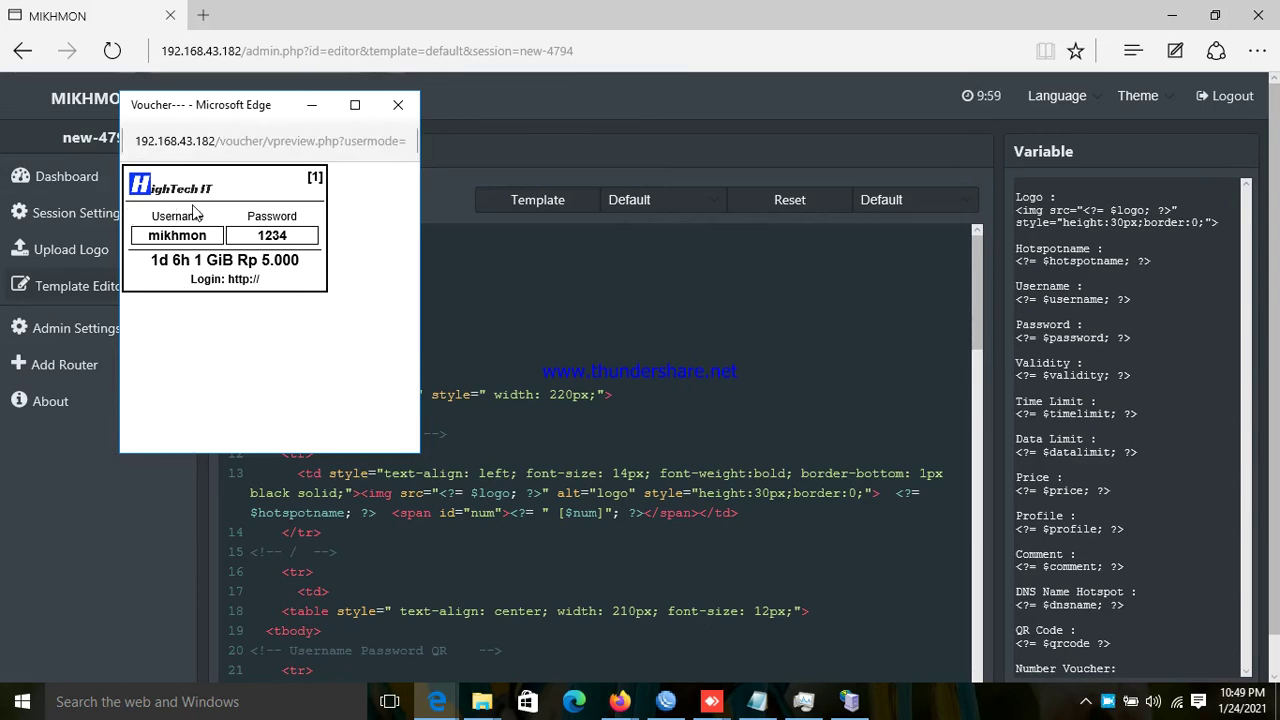
left_click(319, 110)
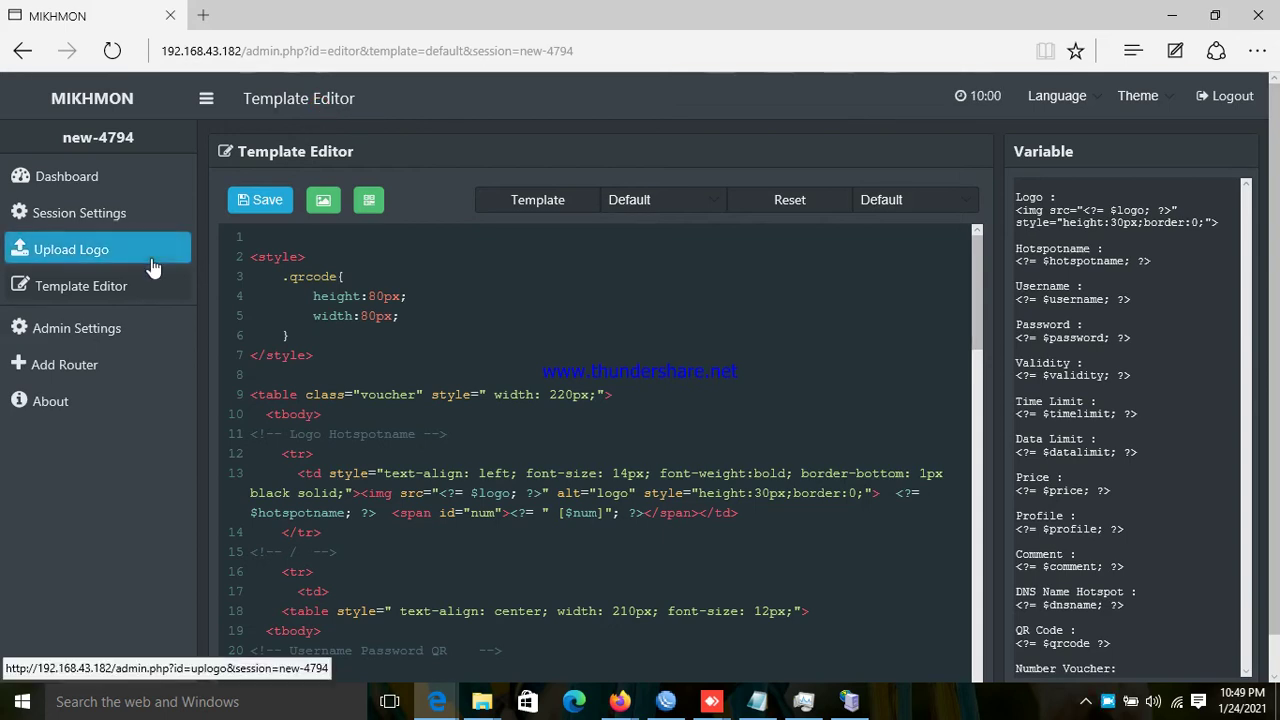
Open the new session's dashboard, then minimise Edge and Notepad to reveal Mikhmon Server.
left_click(80, 184)
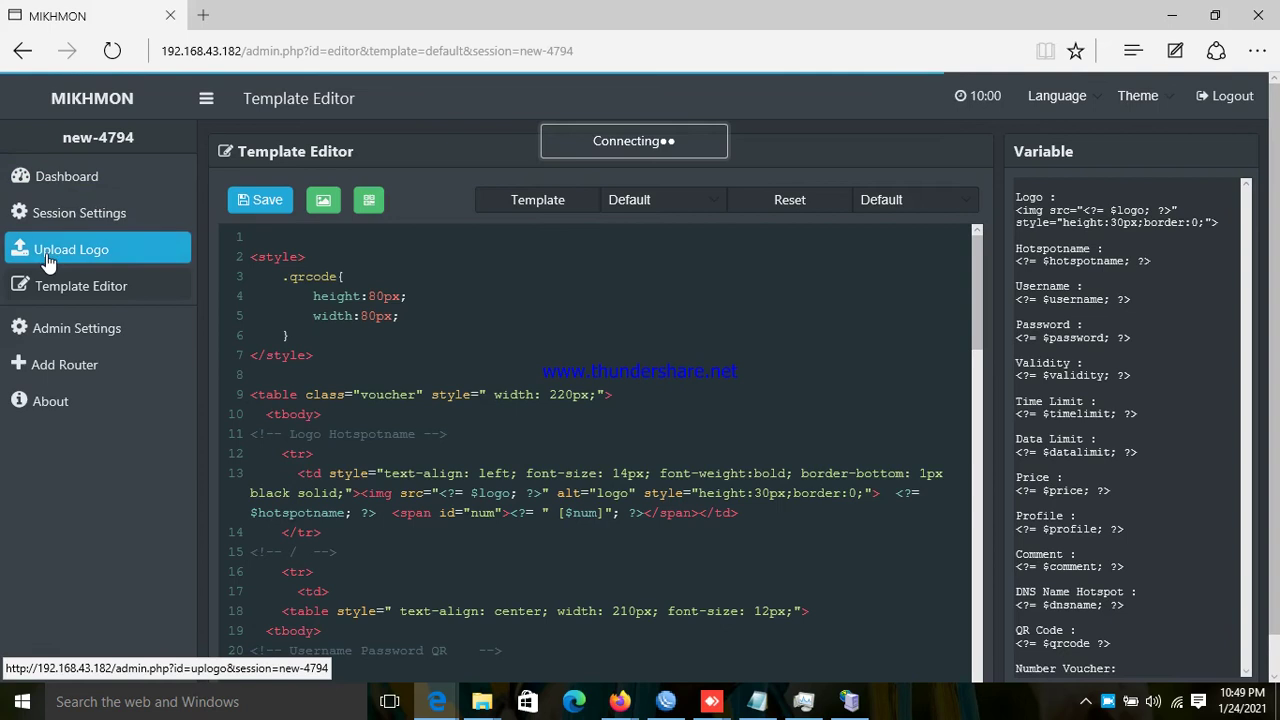
left_click(1172, 14)
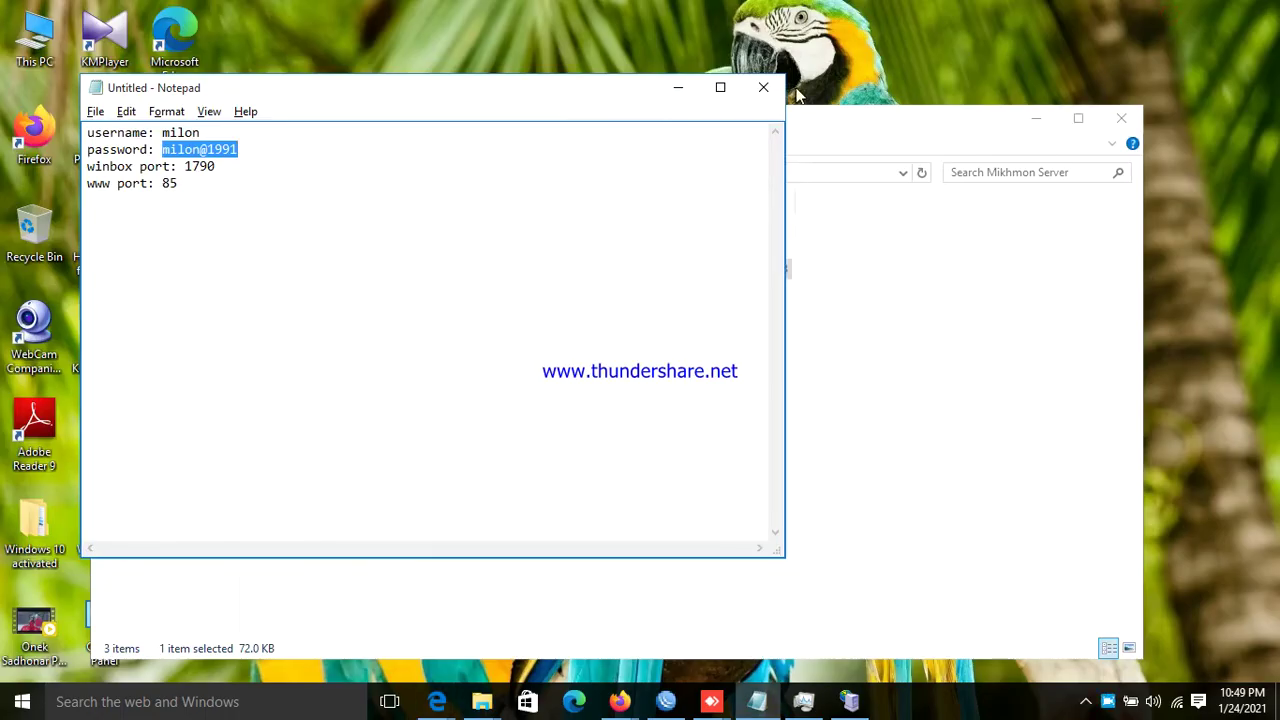
left_click(679, 91)
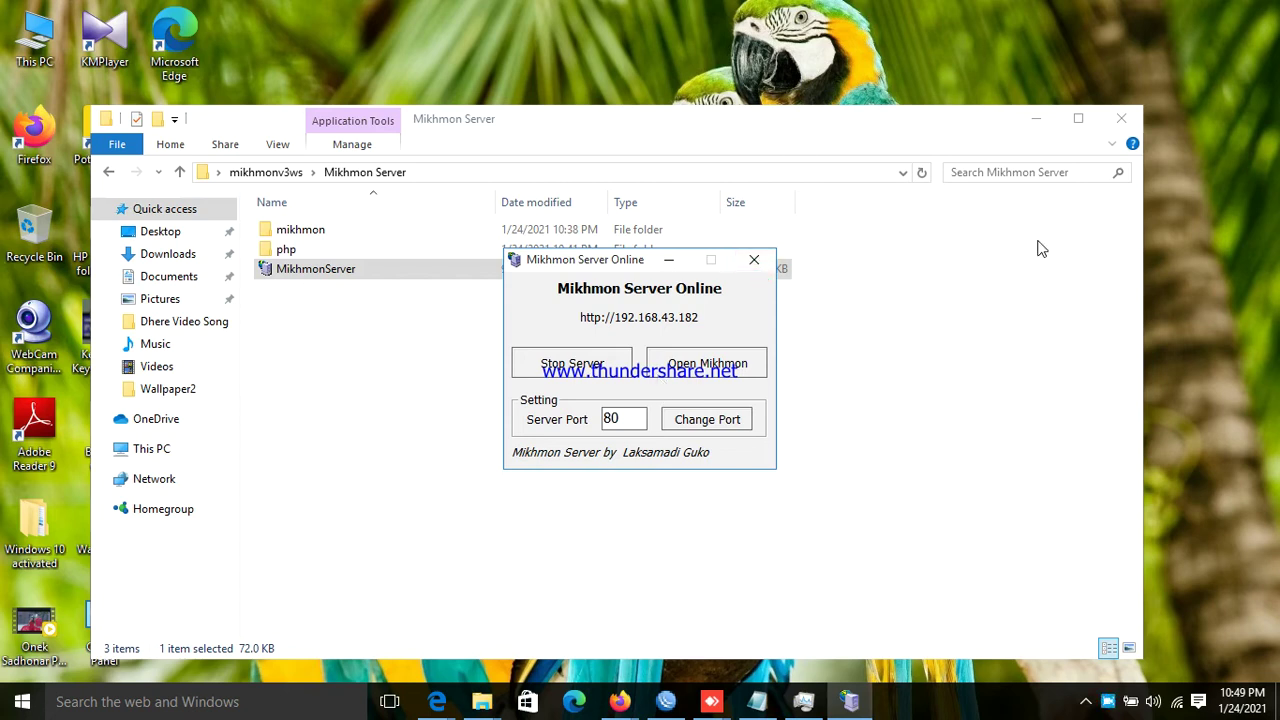
Minimise File Explorer and restore WinBox with its PPP and Hotspot panels.
left_click(1035, 122)
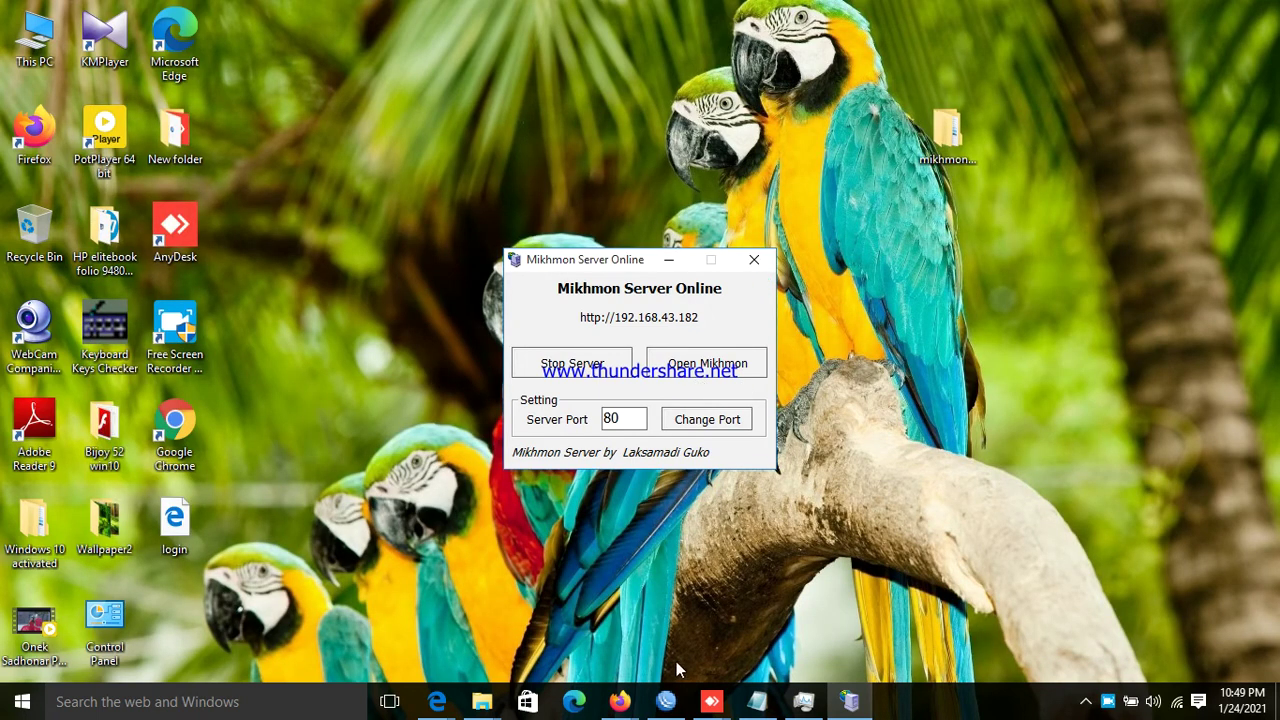
left_click(666, 701)
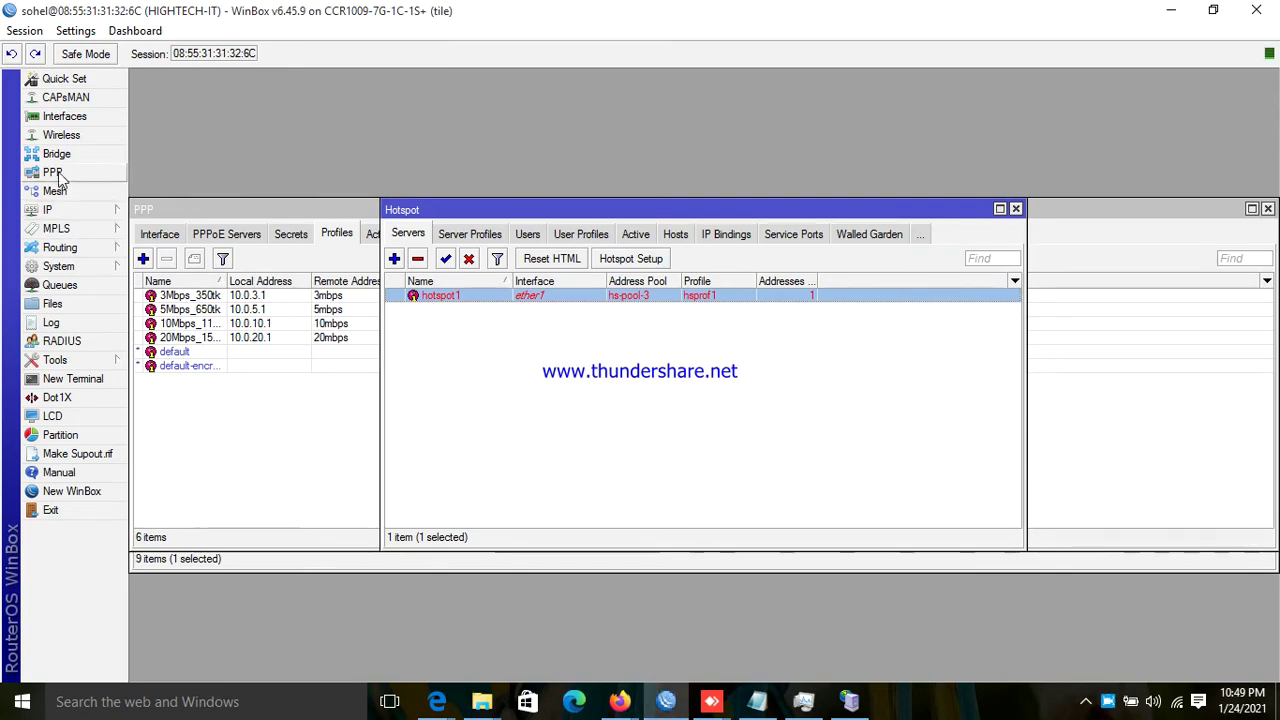
left_click(45, 117)
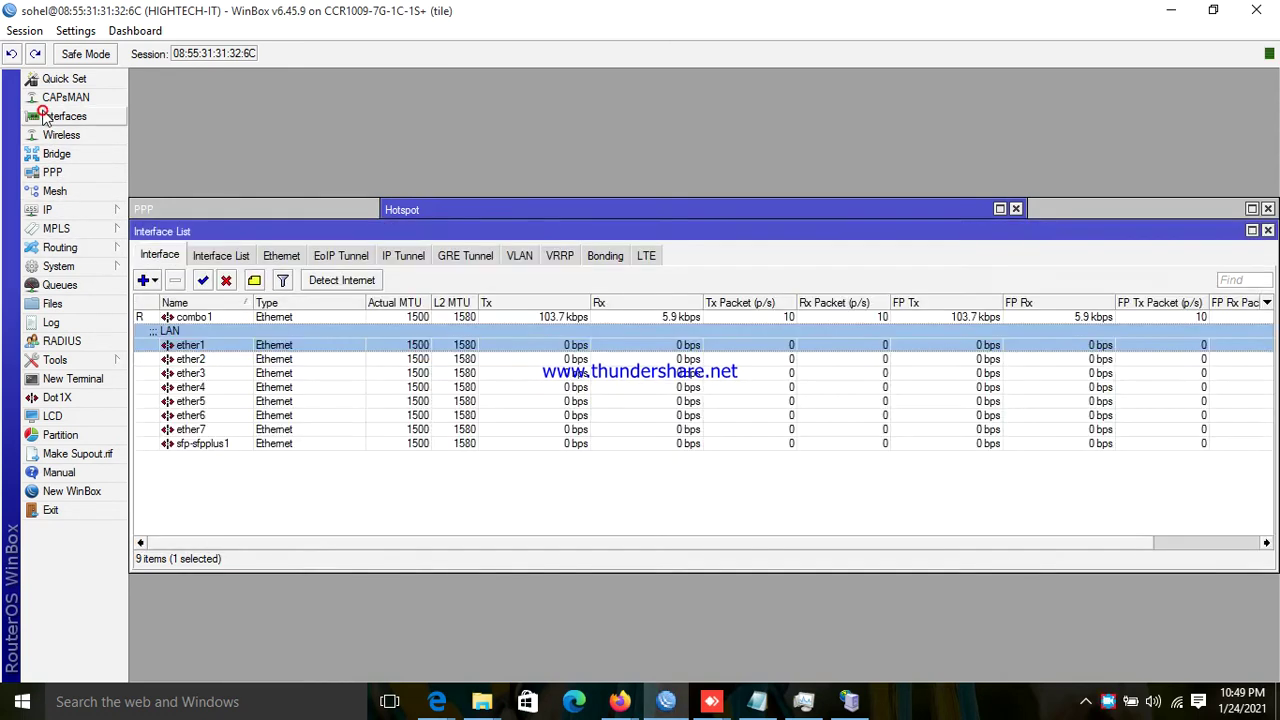
Select the combo1 port in the Interface List, then bring Mikhmon Server forward.
left_click(194, 318)
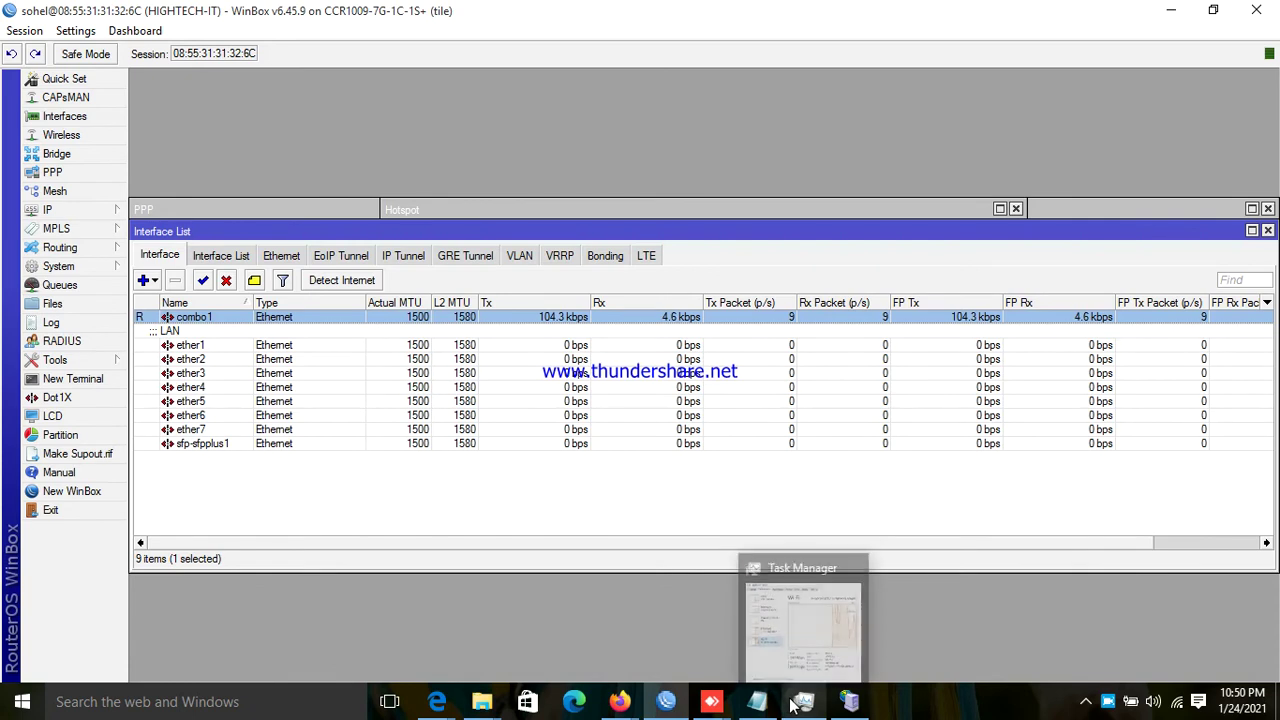
left_click(853, 705)
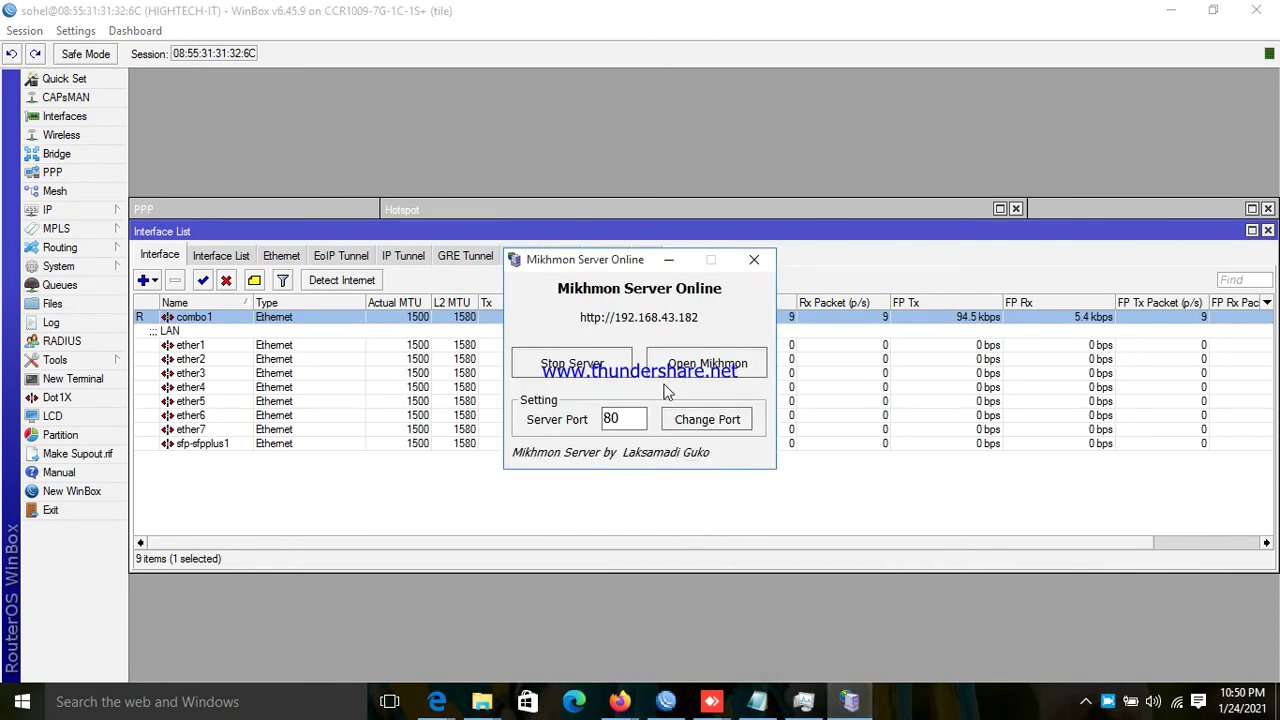
Launch Mikhmon, edit the first router's session settings, and accept the incoming AnyDesk request.
left_click(706, 365)
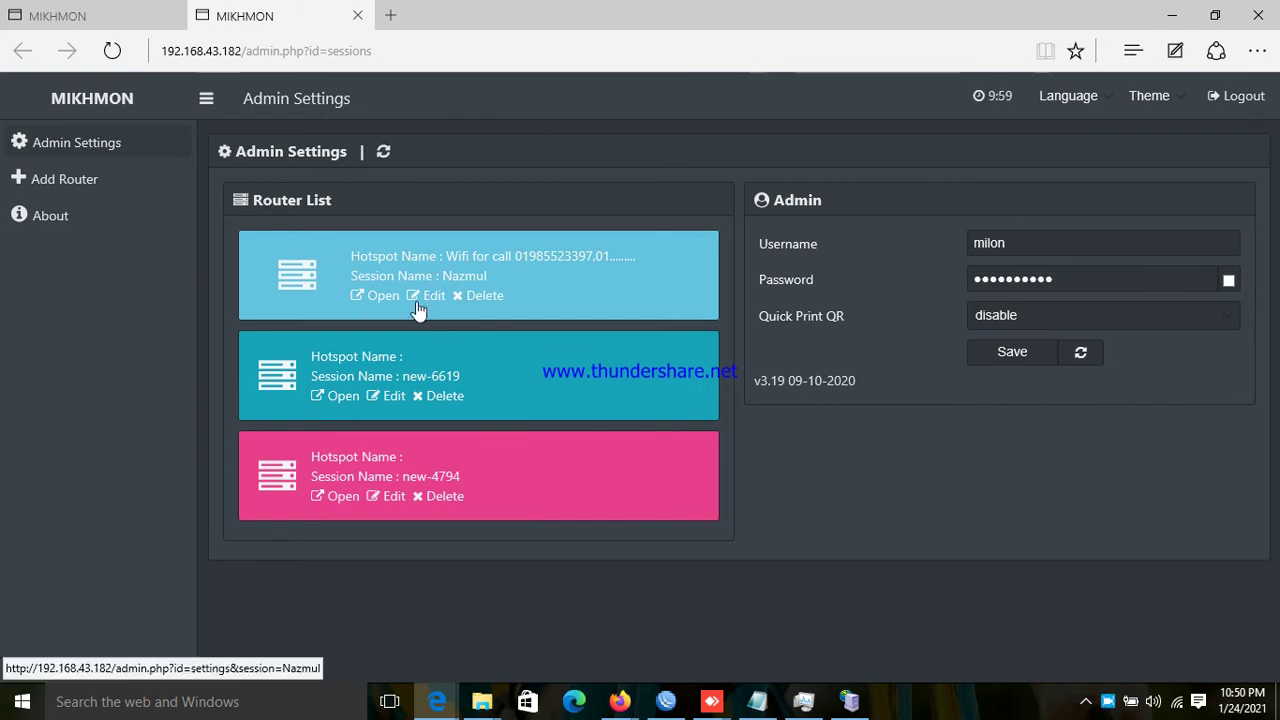
left_click(427, 296)
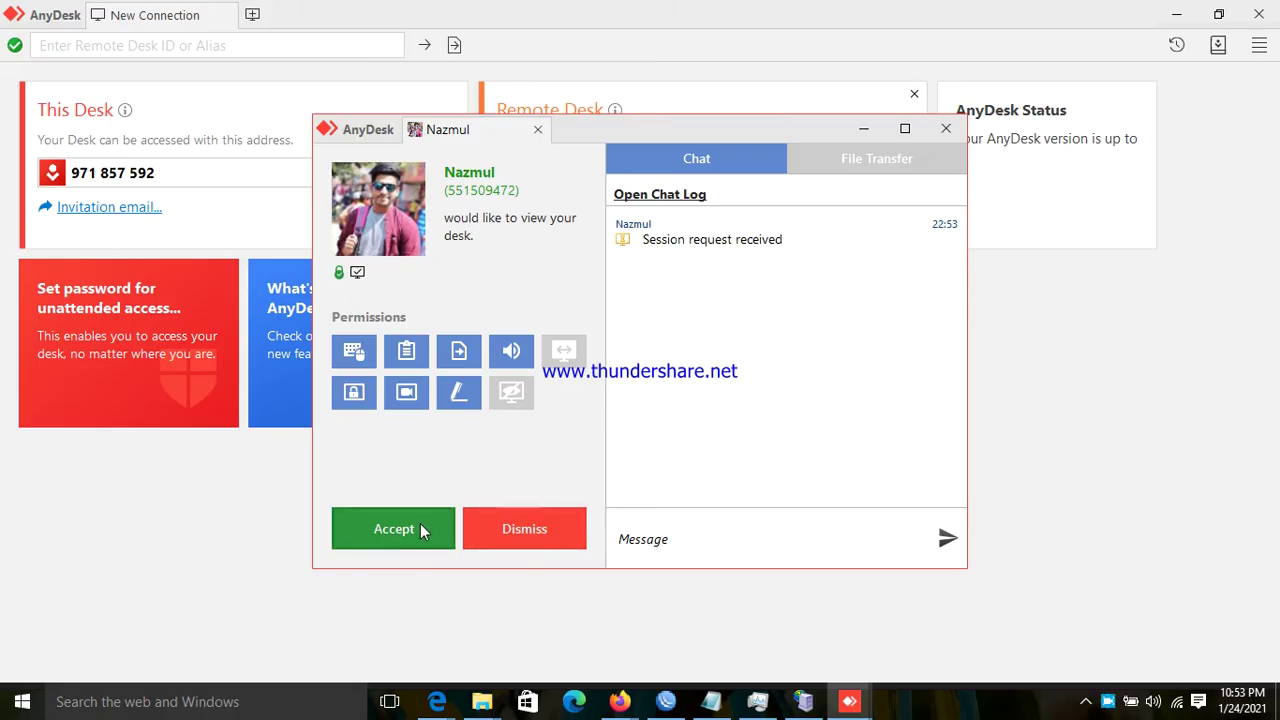
left_click(420, 523)
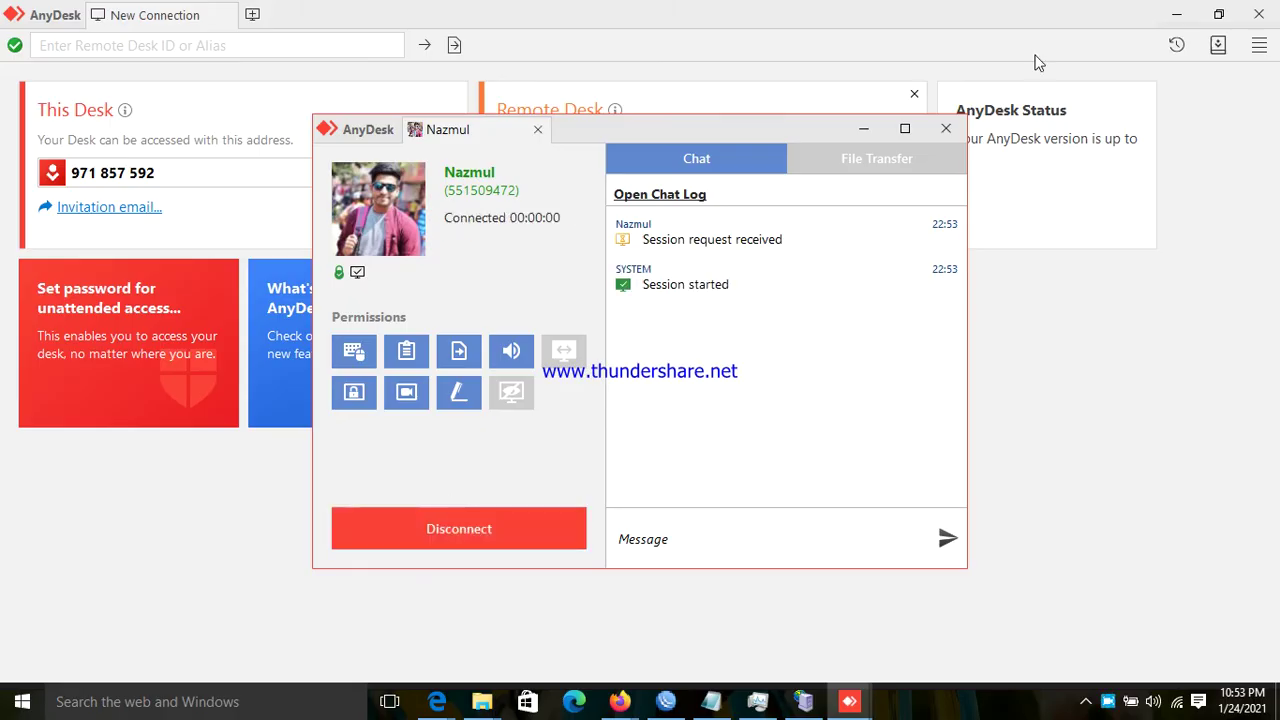
Minimise the AnyDesk session, AnyDesk and Mikhmon Server windows to leave a clear desktop.
left_click(867, 130)
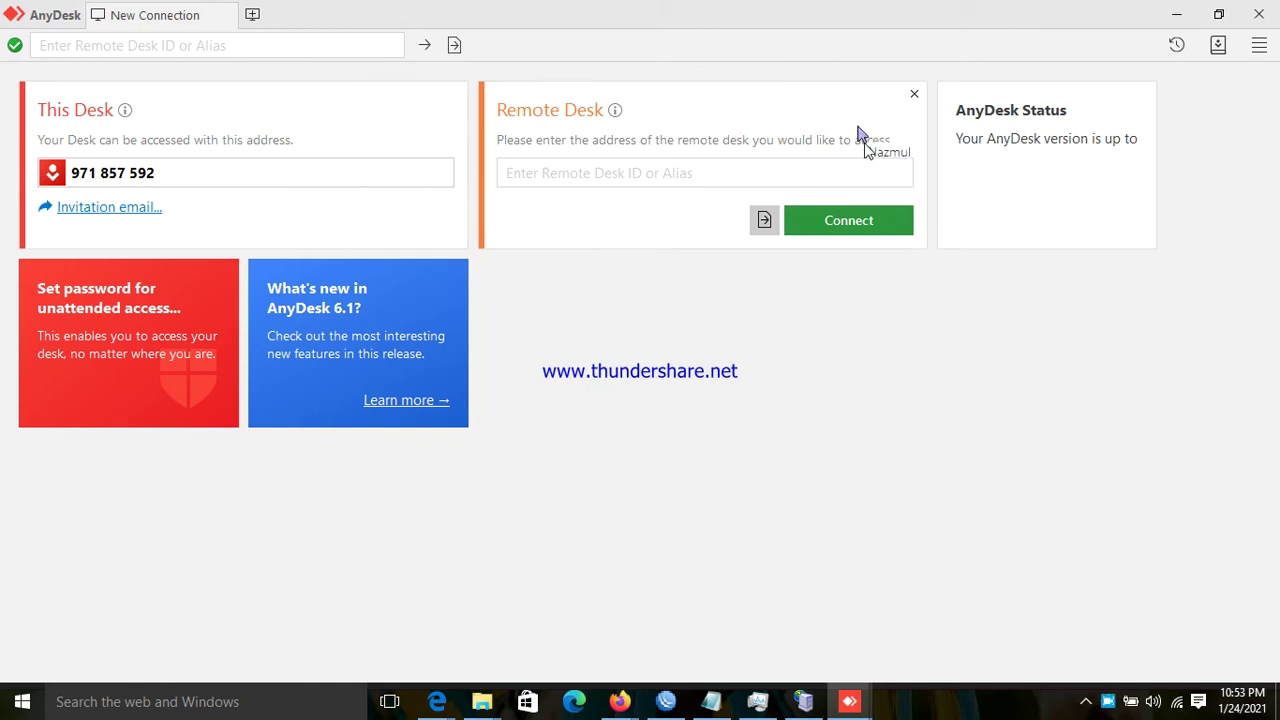
left_click(1181, 18)
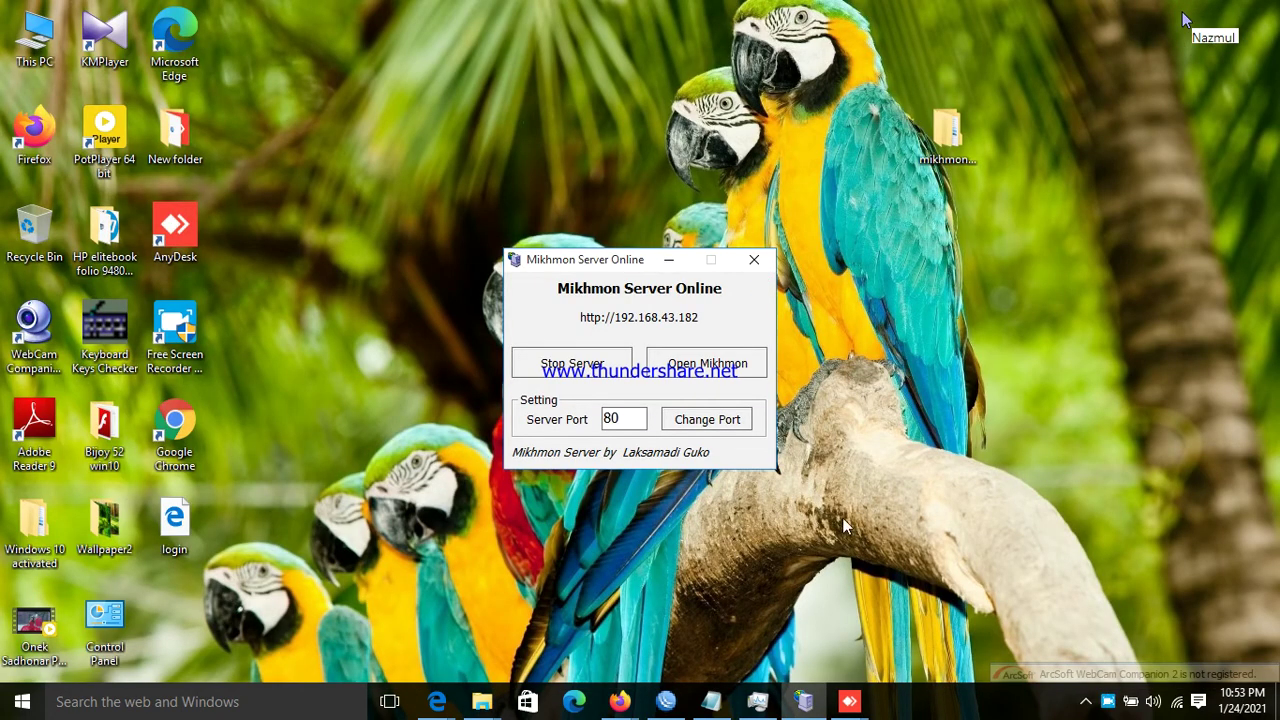
left_click(806, 708)
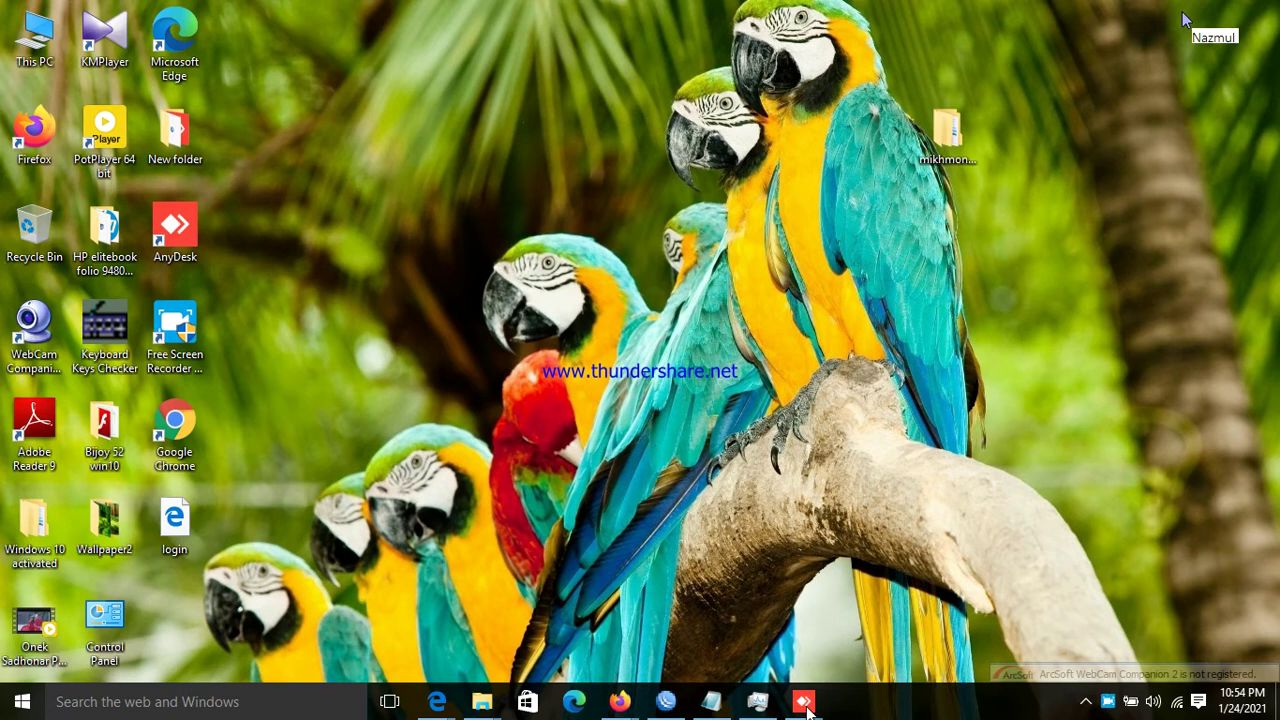
left_click(806, 708)
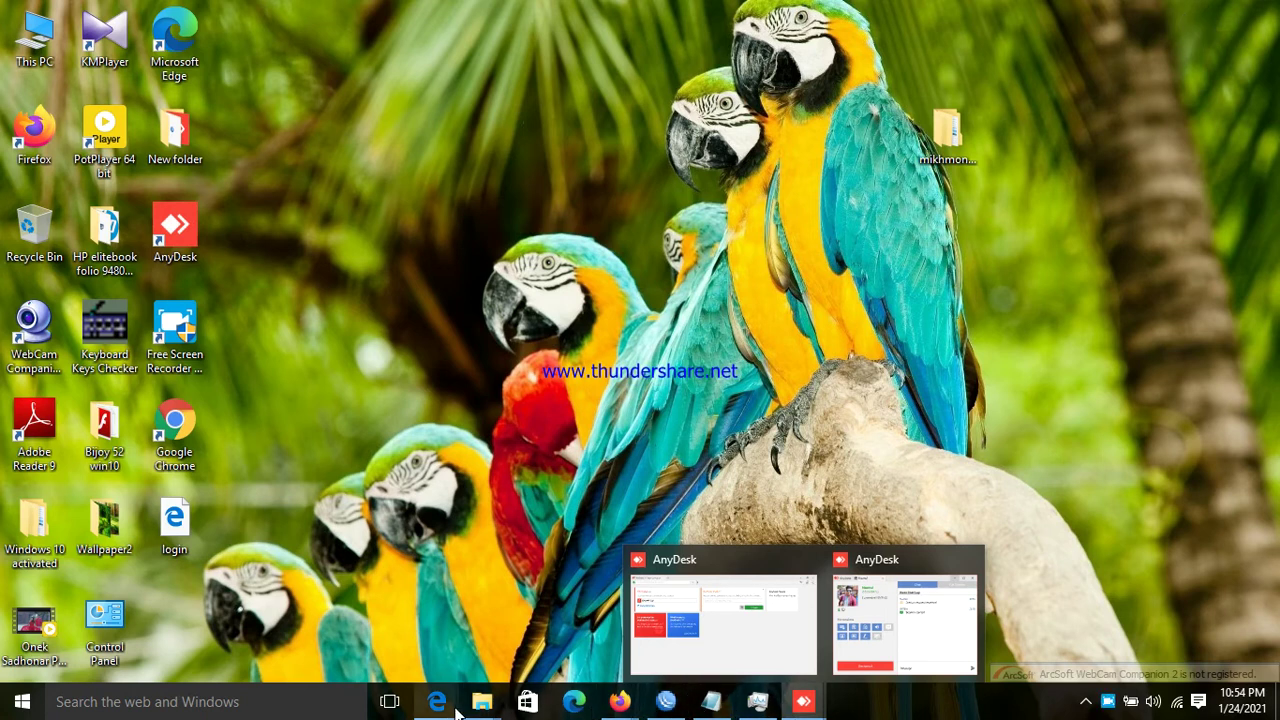
mouse_move(447, 710)
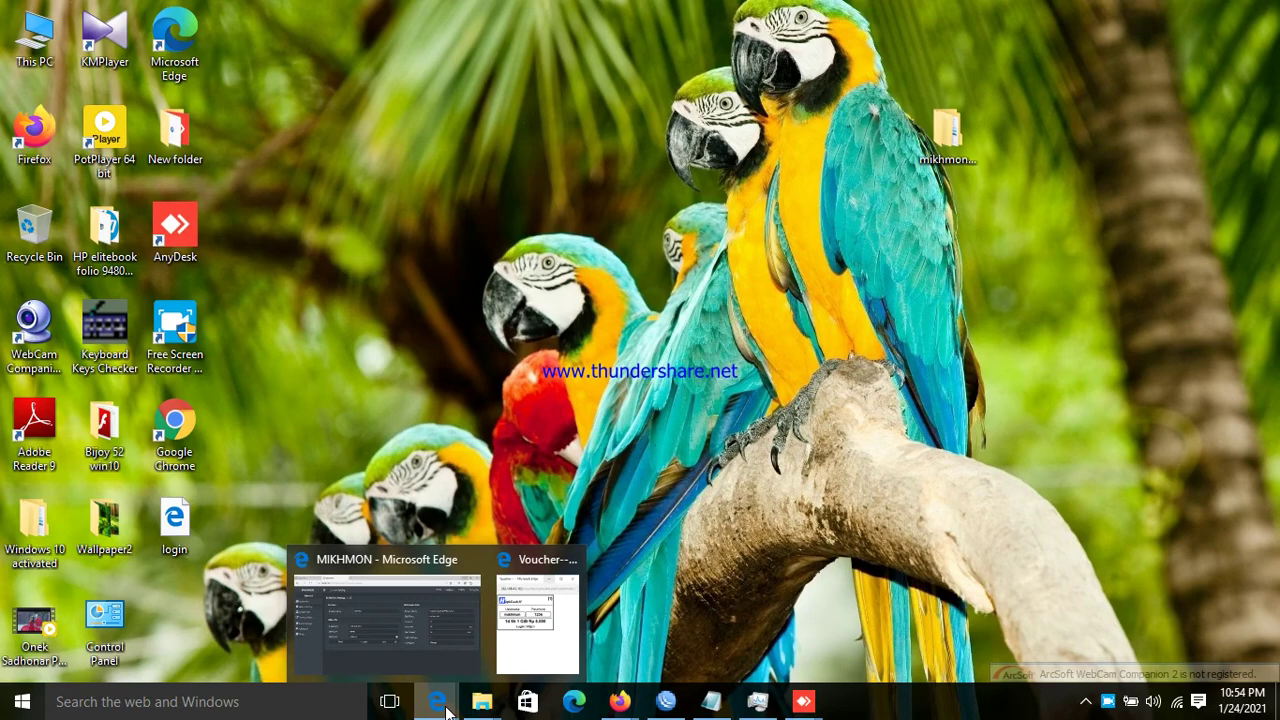
Change the session's IP MikroTik field to 10.0.3.1.
left_click(390, 620)
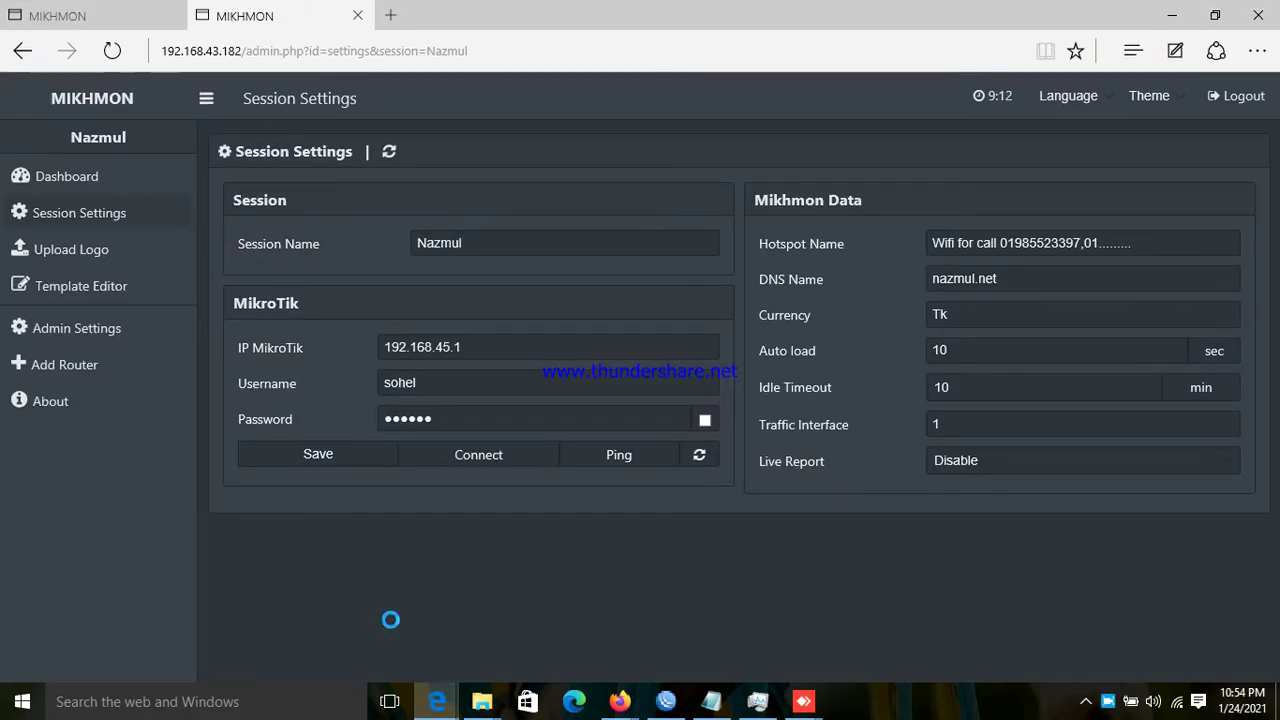
left_click(482, 350)
key("ctrl+a")
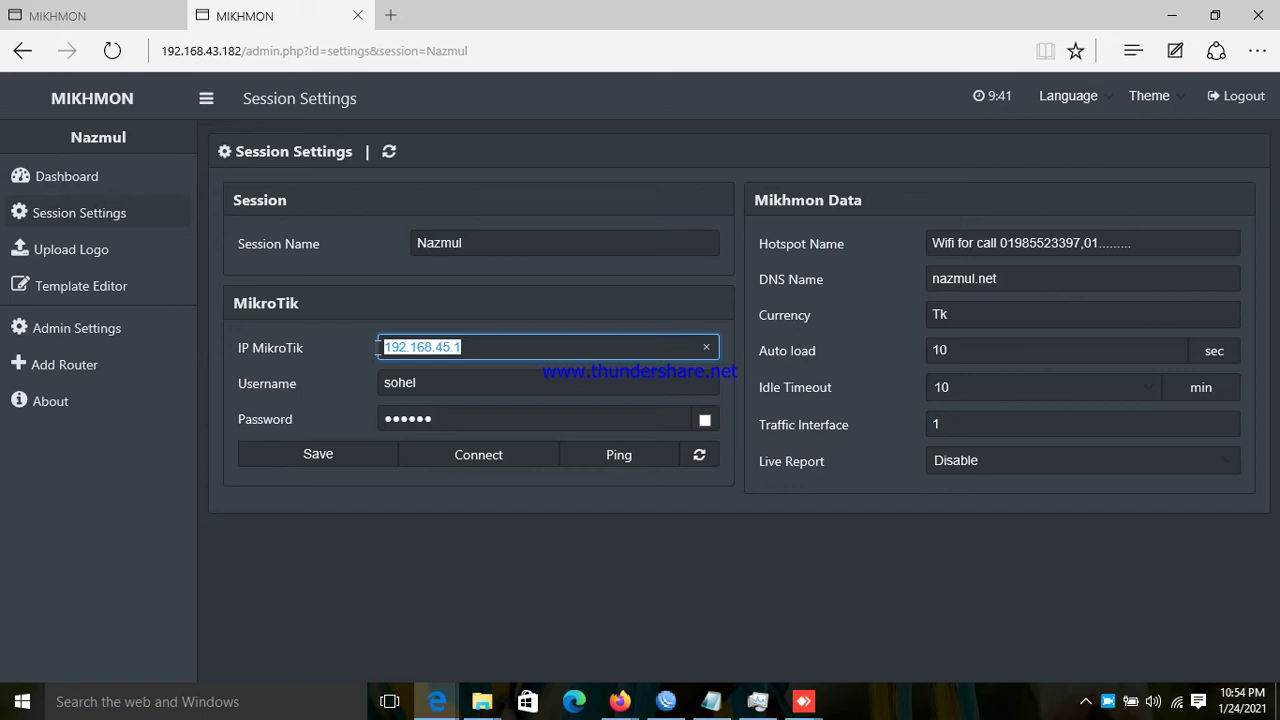
type("10")
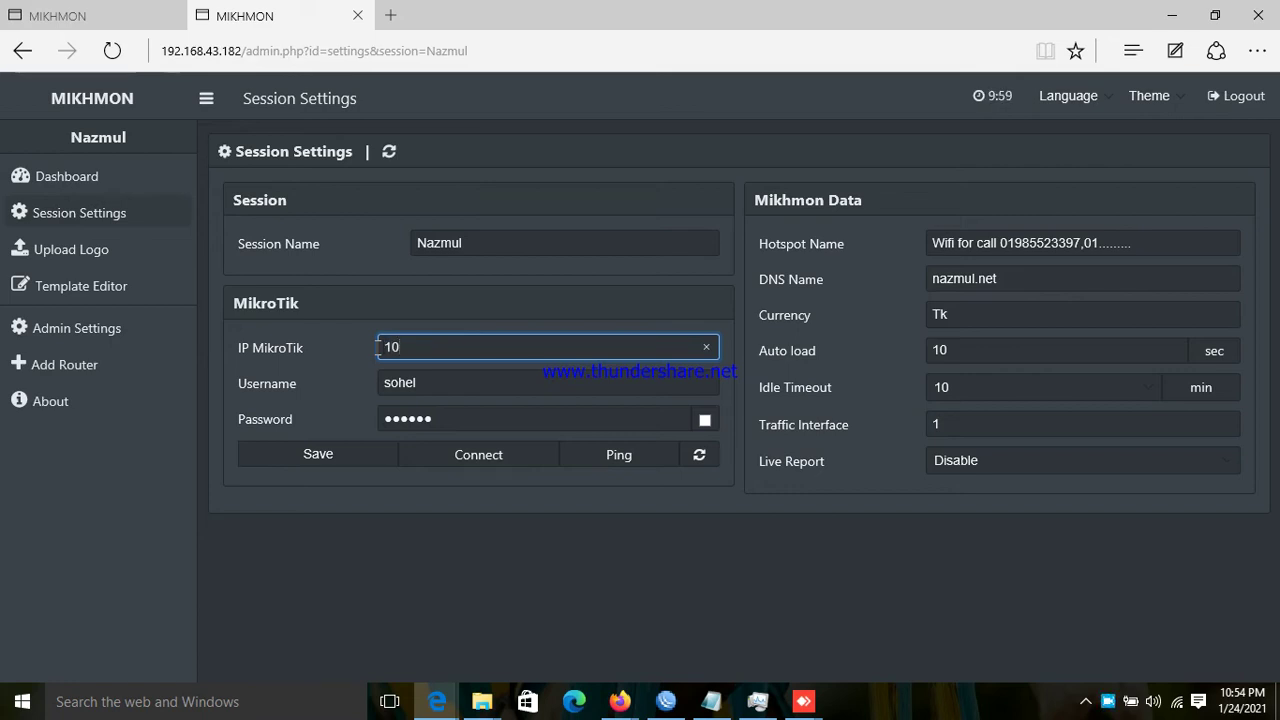
type(".0.3.1")
Enter the new router login username and password, save, and open the Dashboard.
left_click_drag(444, 381, 362, 381)
type("milon")
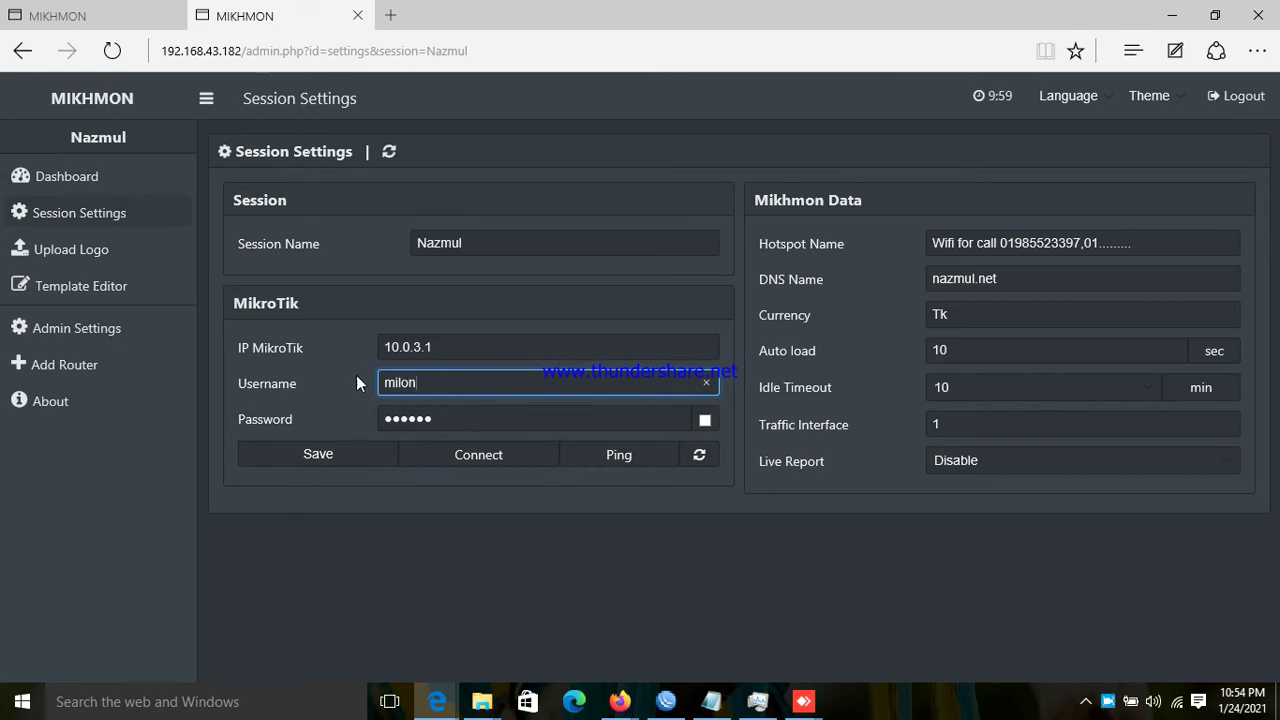
key("Tab")
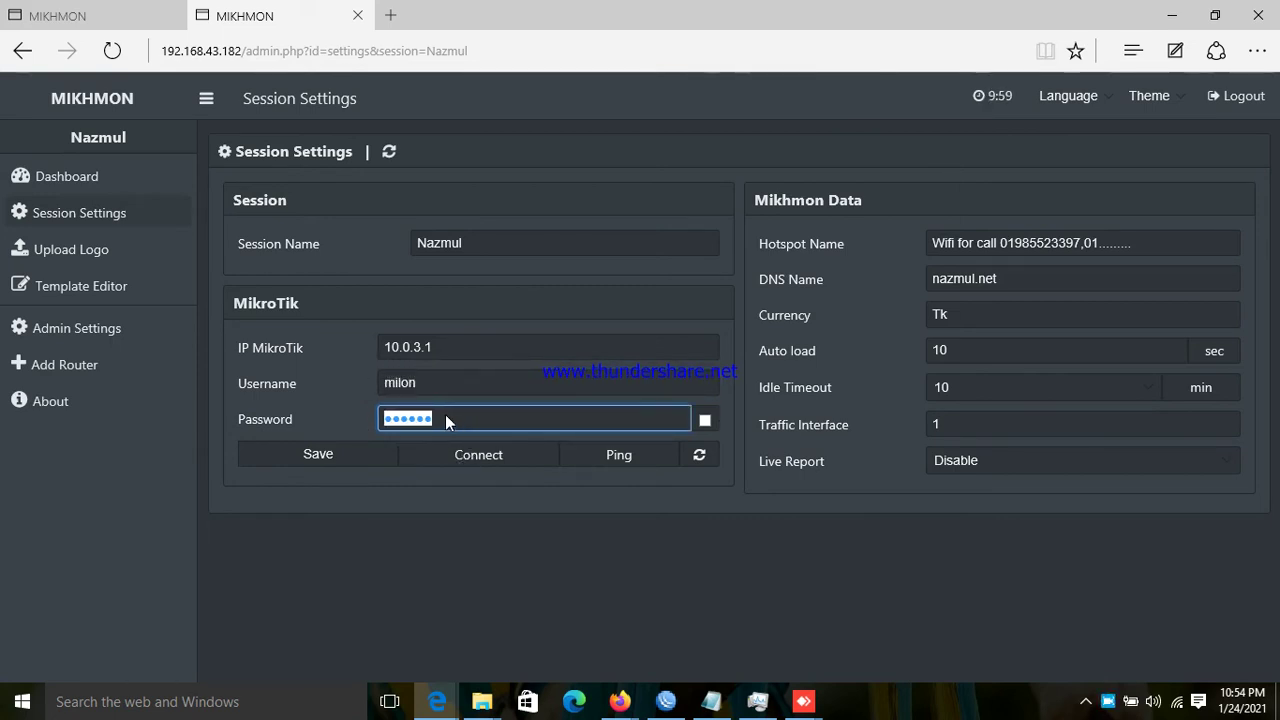
type("••••••••••")
left_click(704, 421)
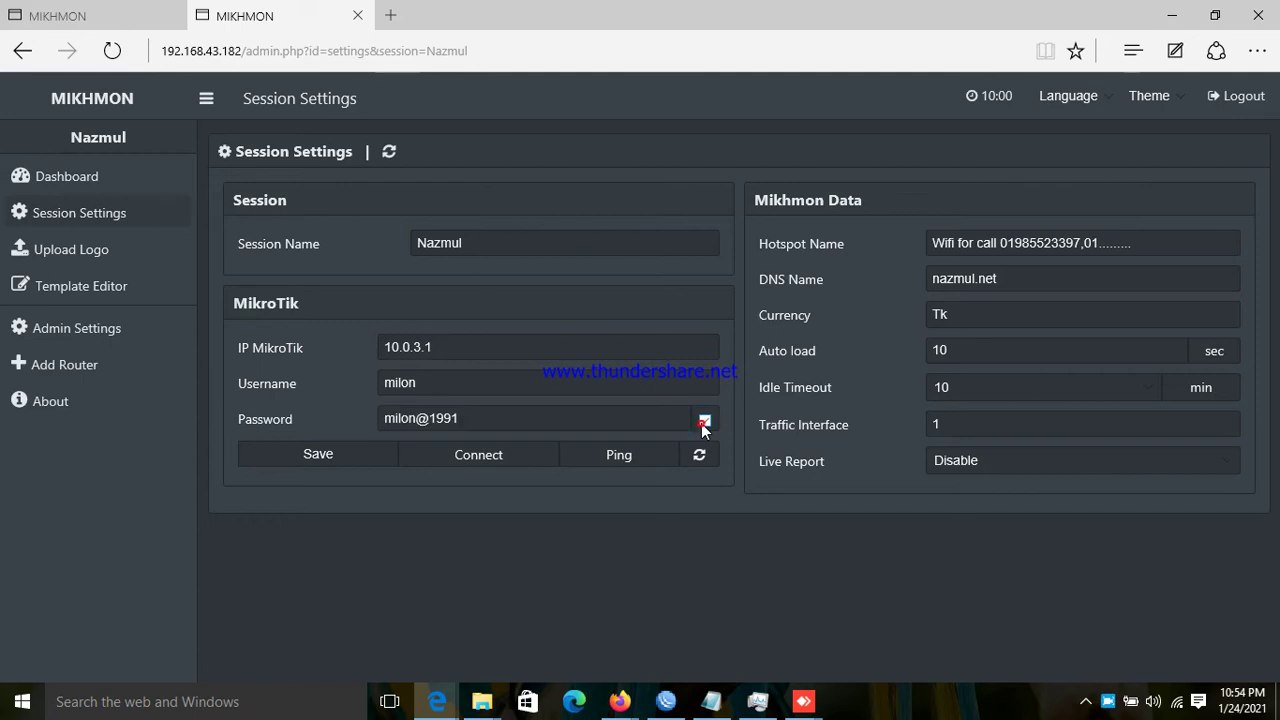
left_click(330, 463)
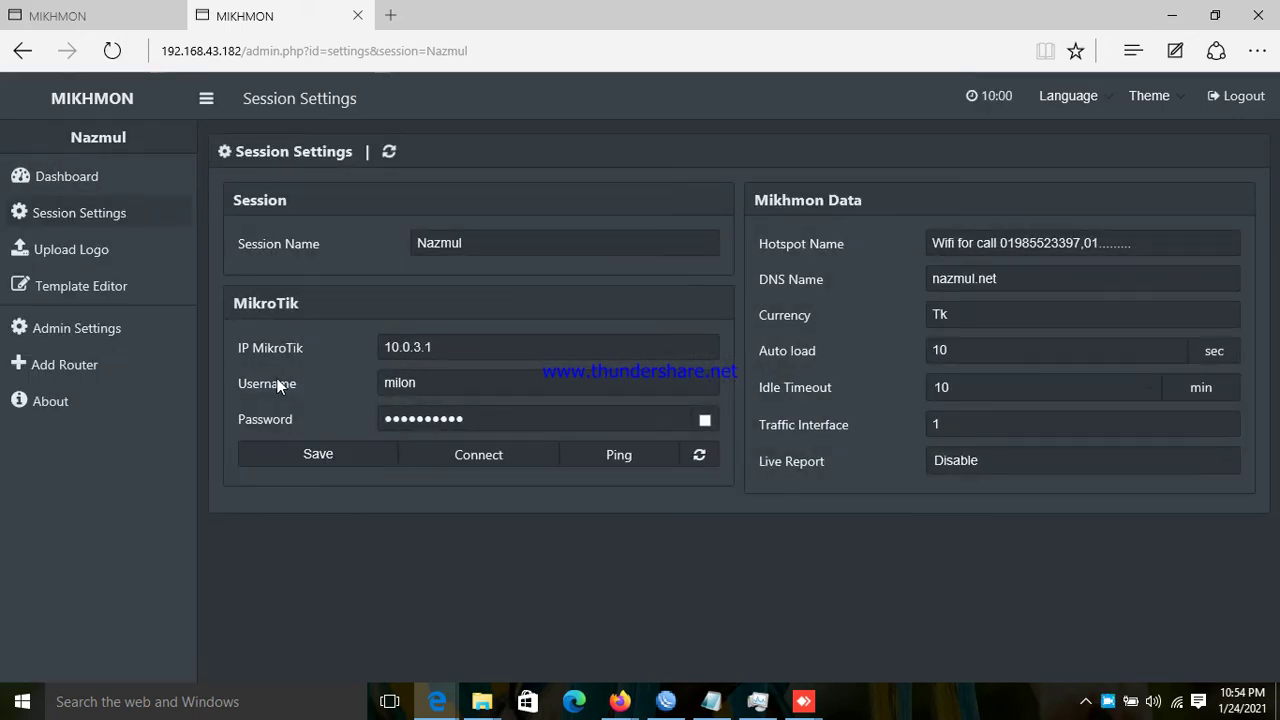
left_click(158, 249)
left_click(98, 177)
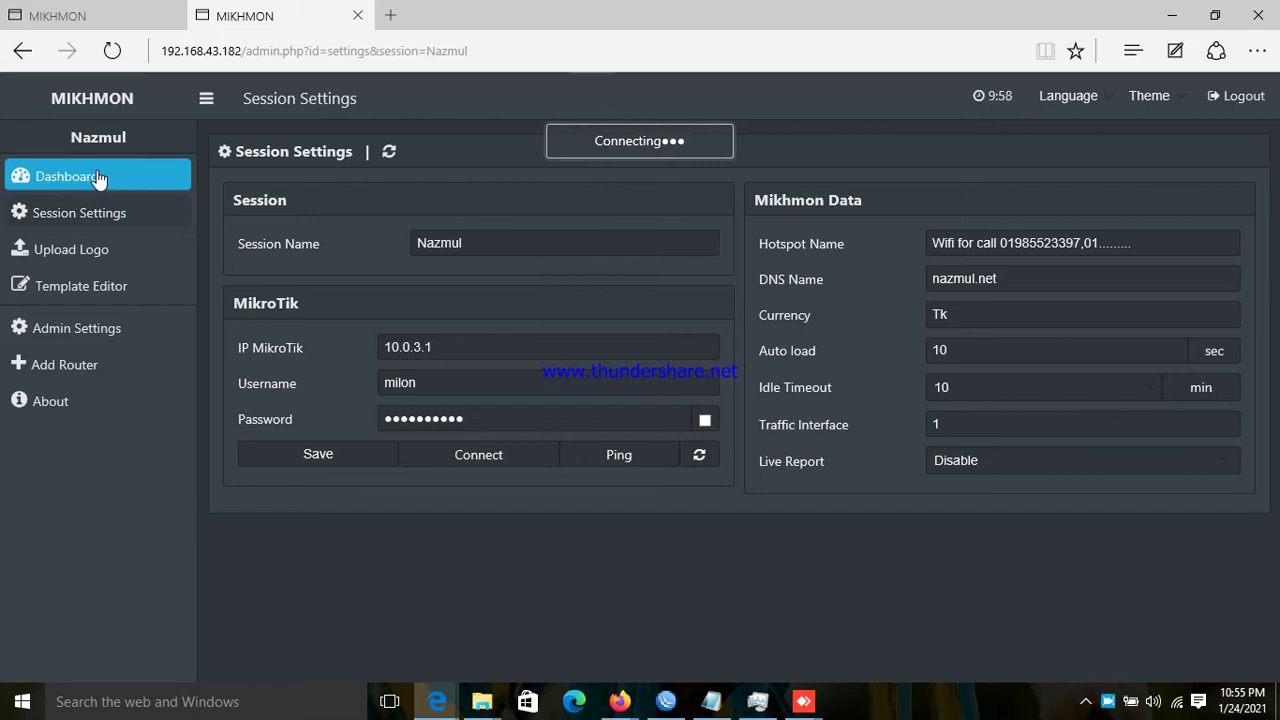
Add address 10.0.0.1/30 on interface combo1 in WinBox's IP Addresses list.
left_click(666, 702)
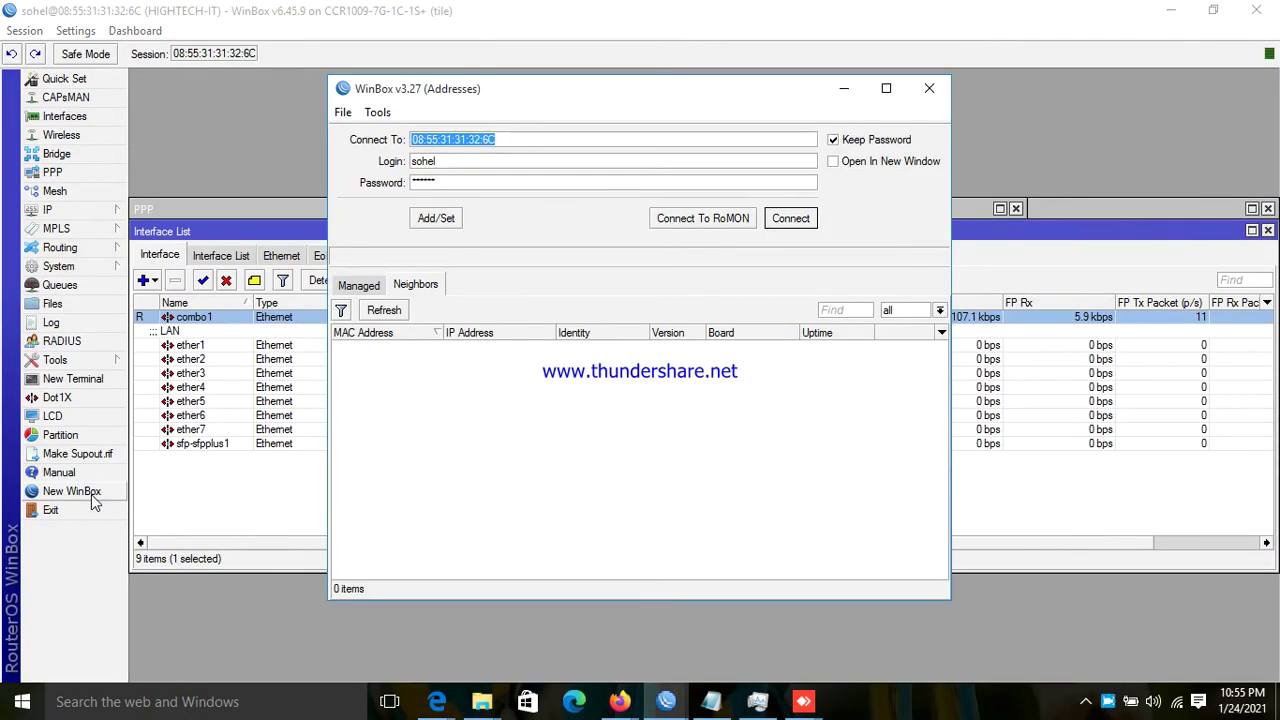
left_click(376, 311)
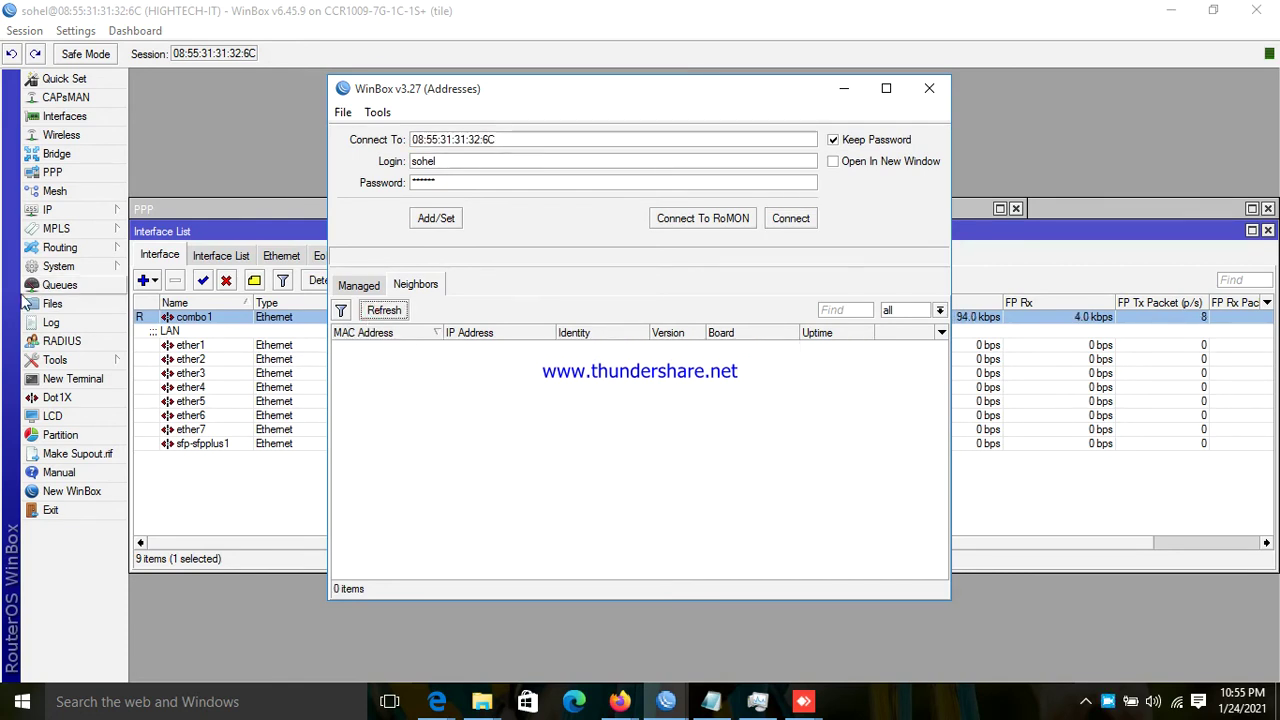
left_click(77, 212)
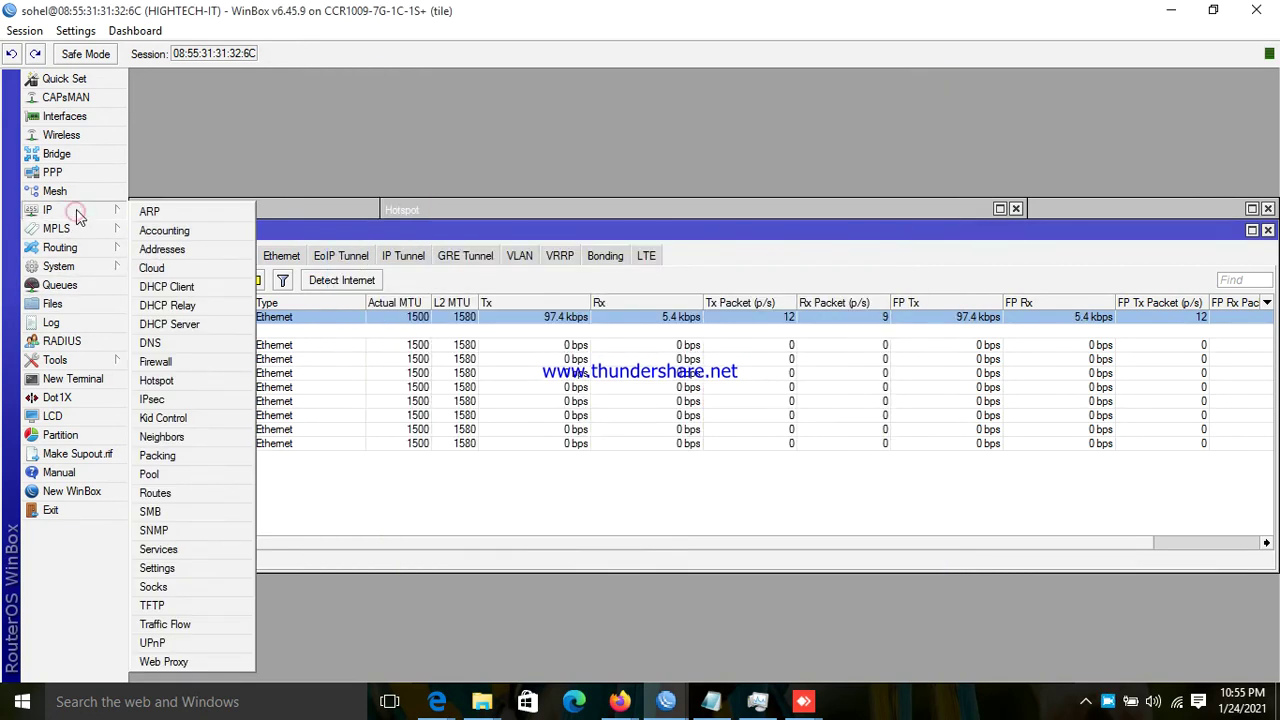
left_click(165, 250)
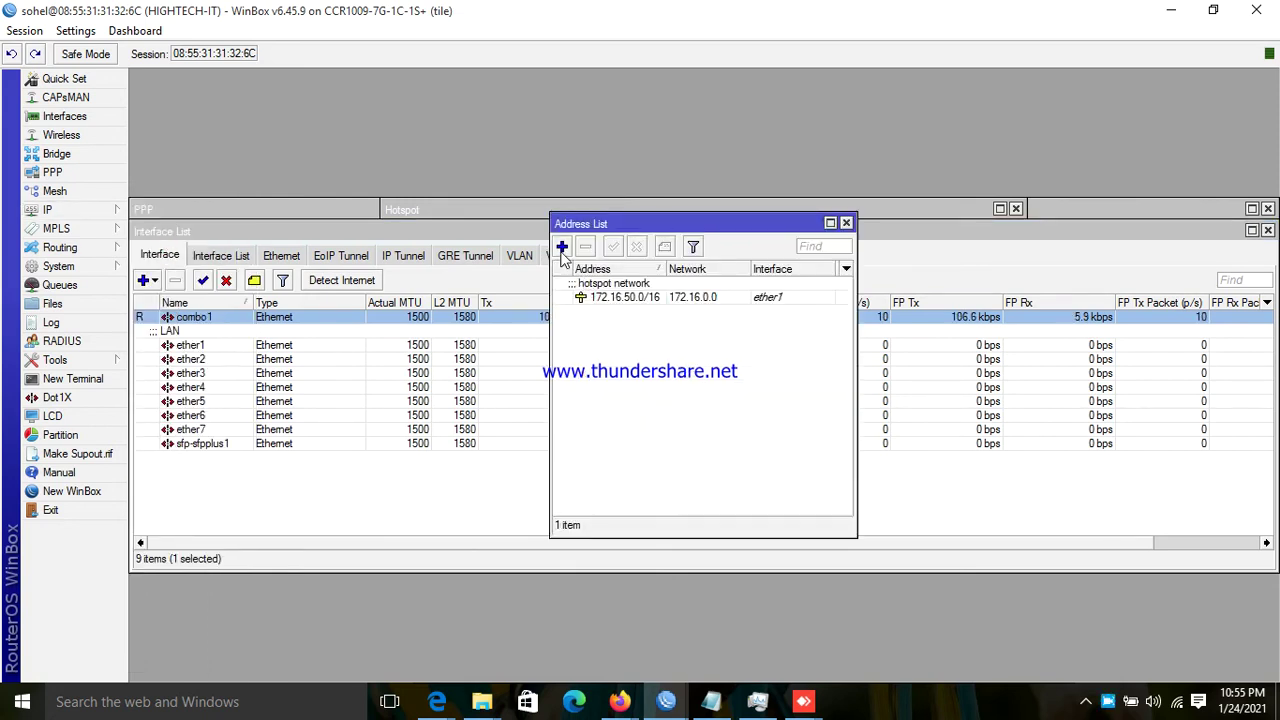
left_click(562, 248)
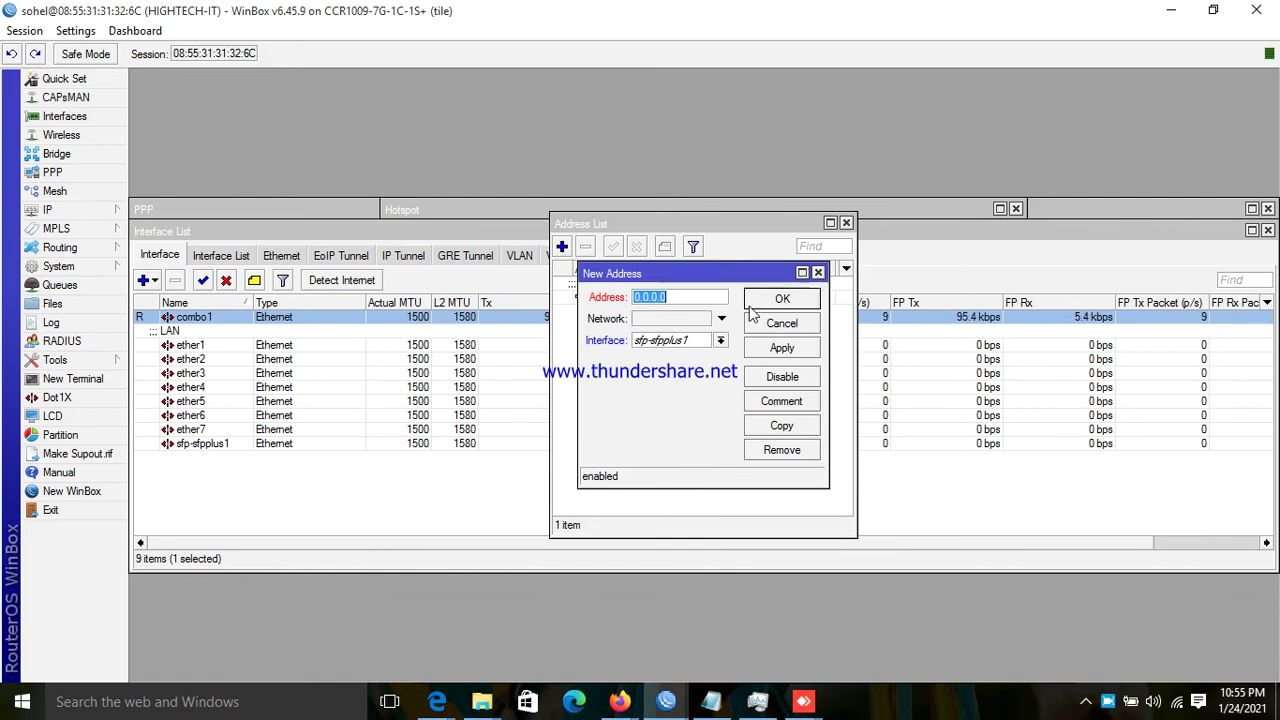
type("10.0.0")
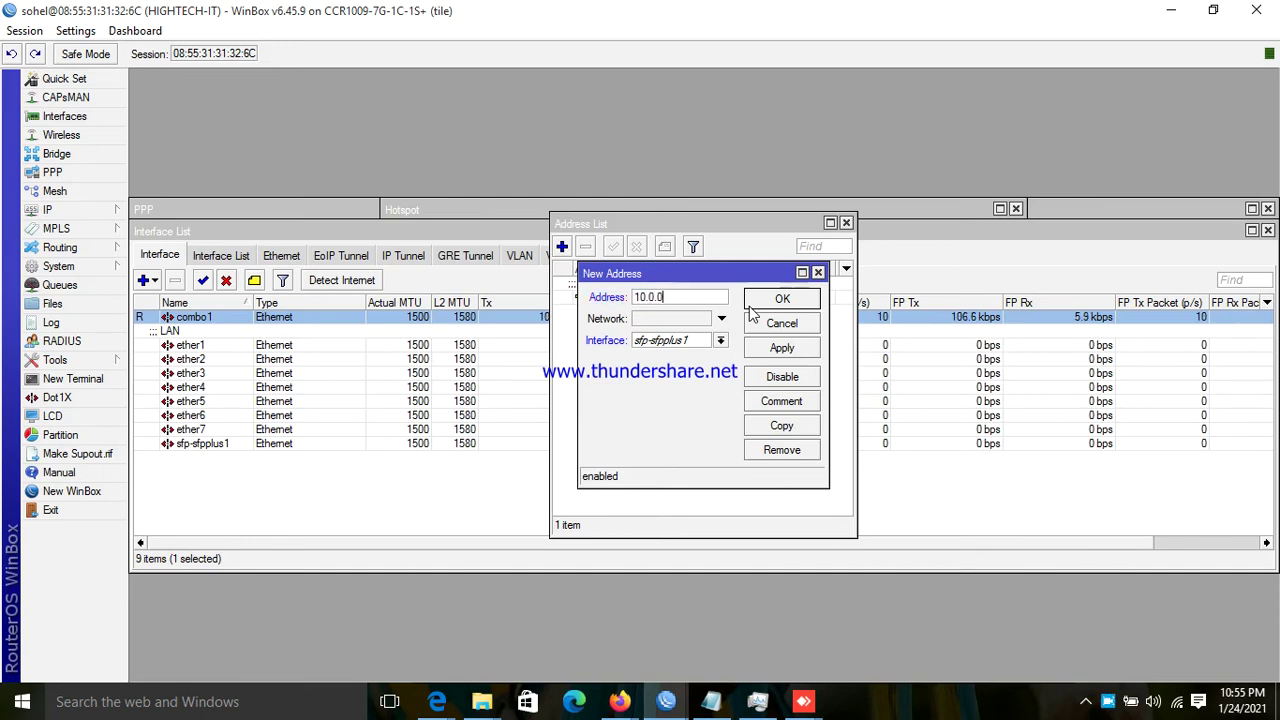
type(".1/30")
left_click(720, 341)
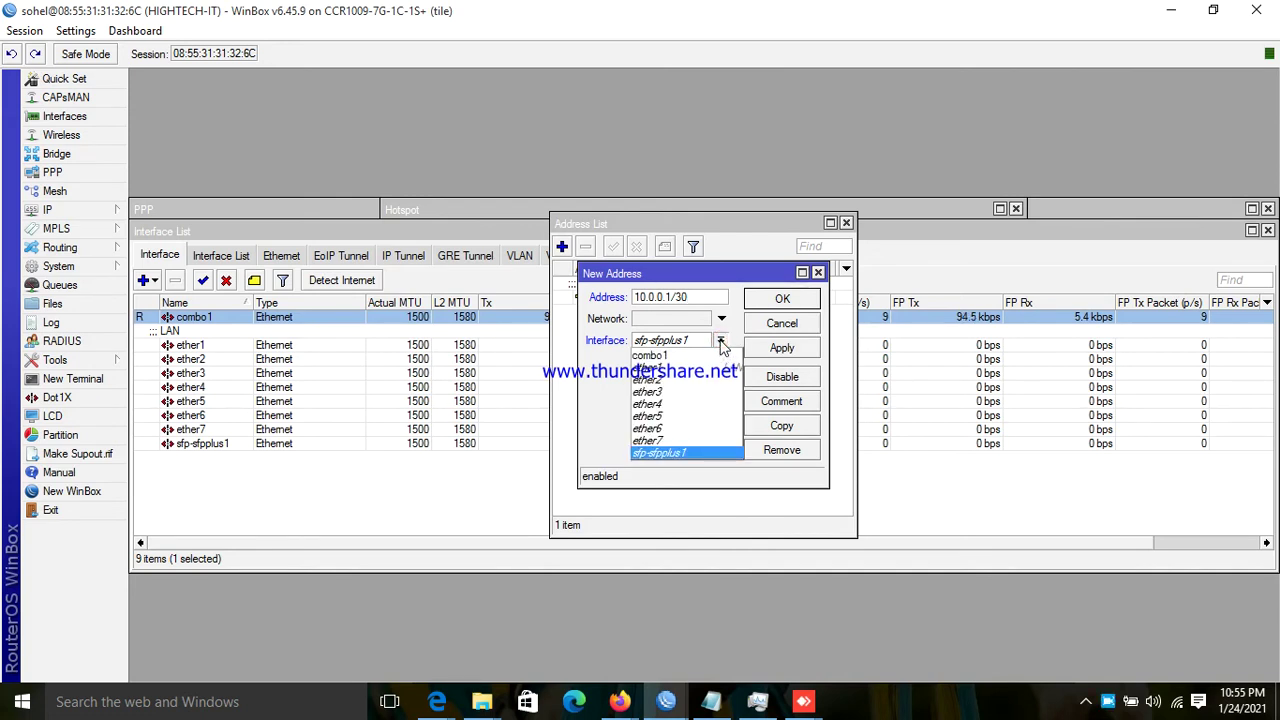
left_click(674, 357)
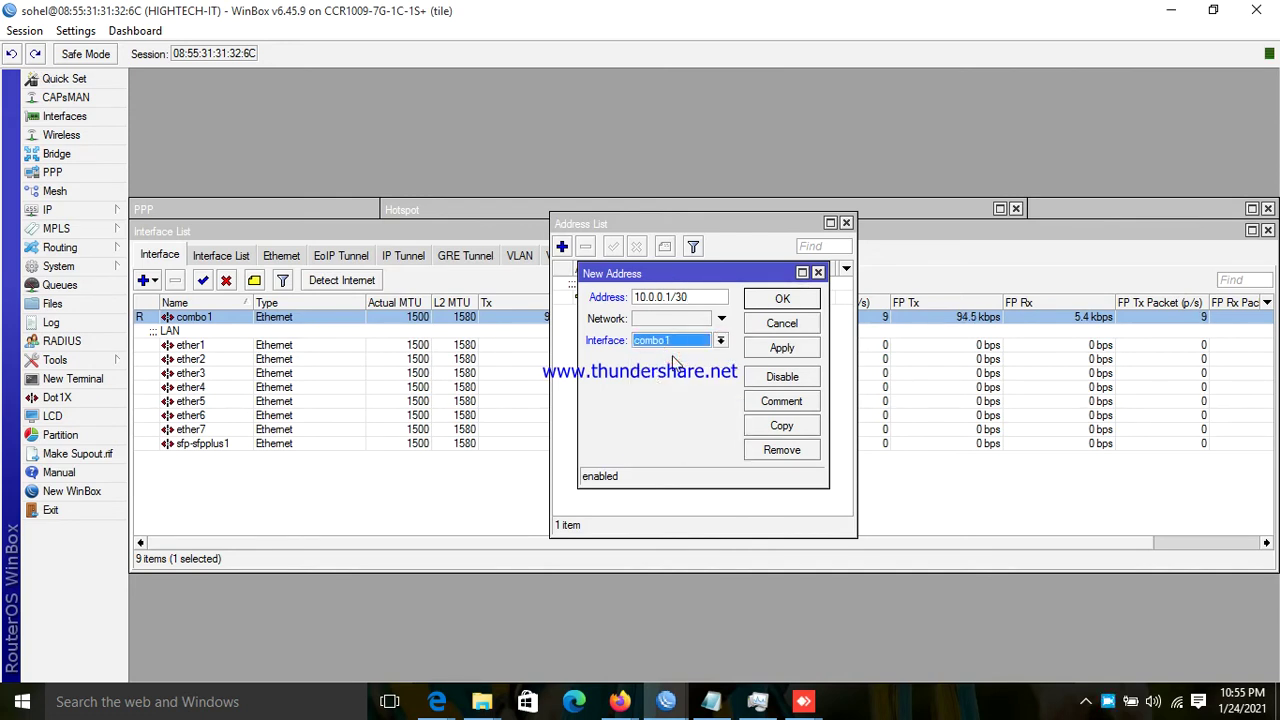
left_click(792, 347)
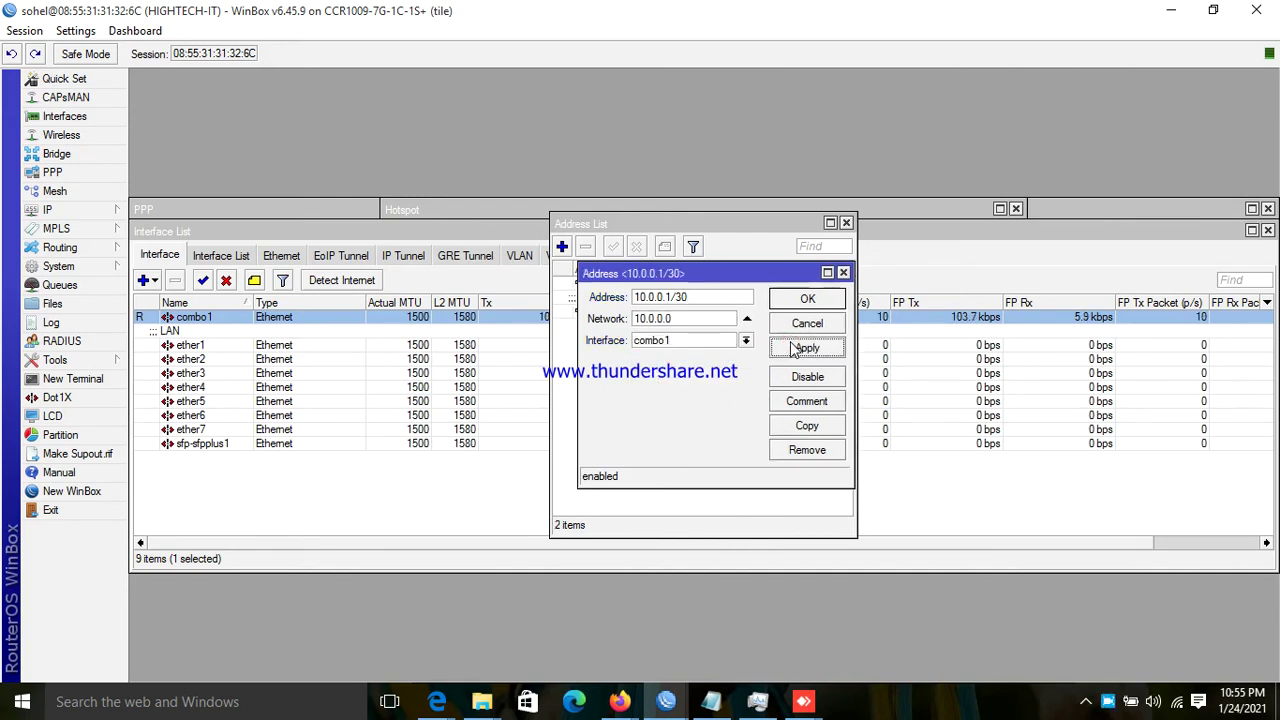
left_click(786, 301)
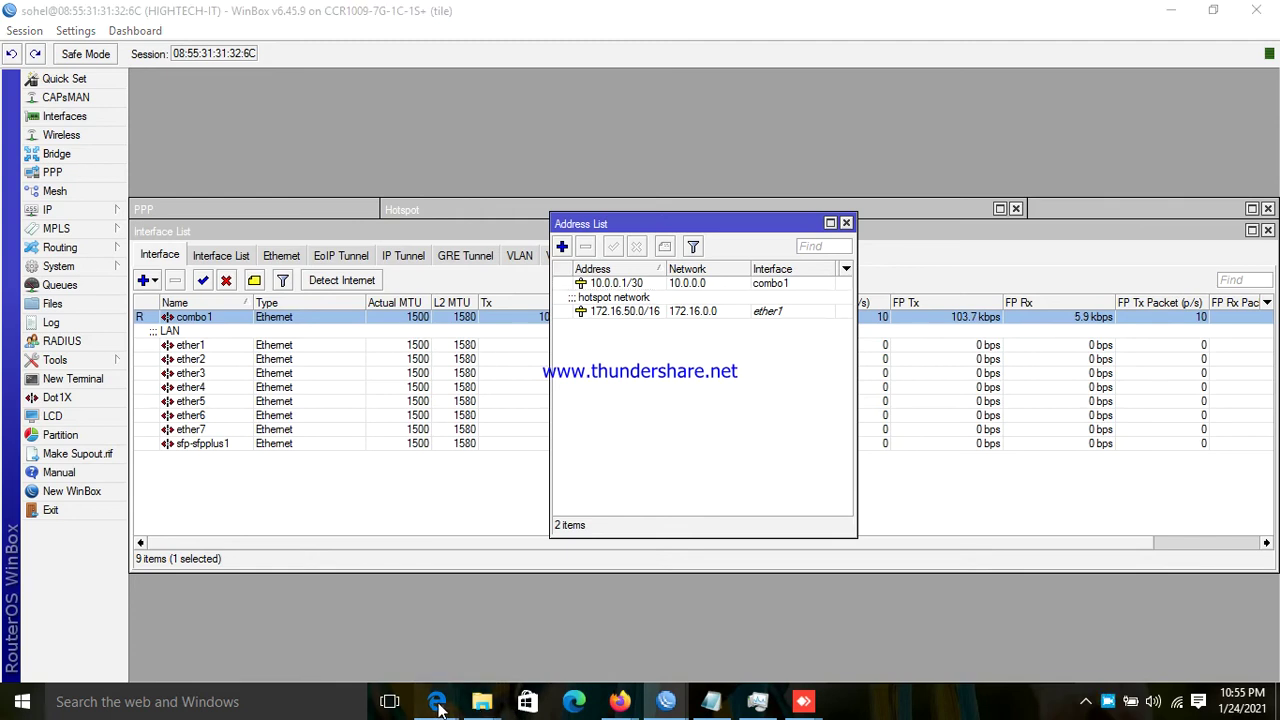
Replace the router IP 10.0.3.1 with 10.0.0.1 and save the session.
mouse_move(438, 707)
left_click(416, 640)
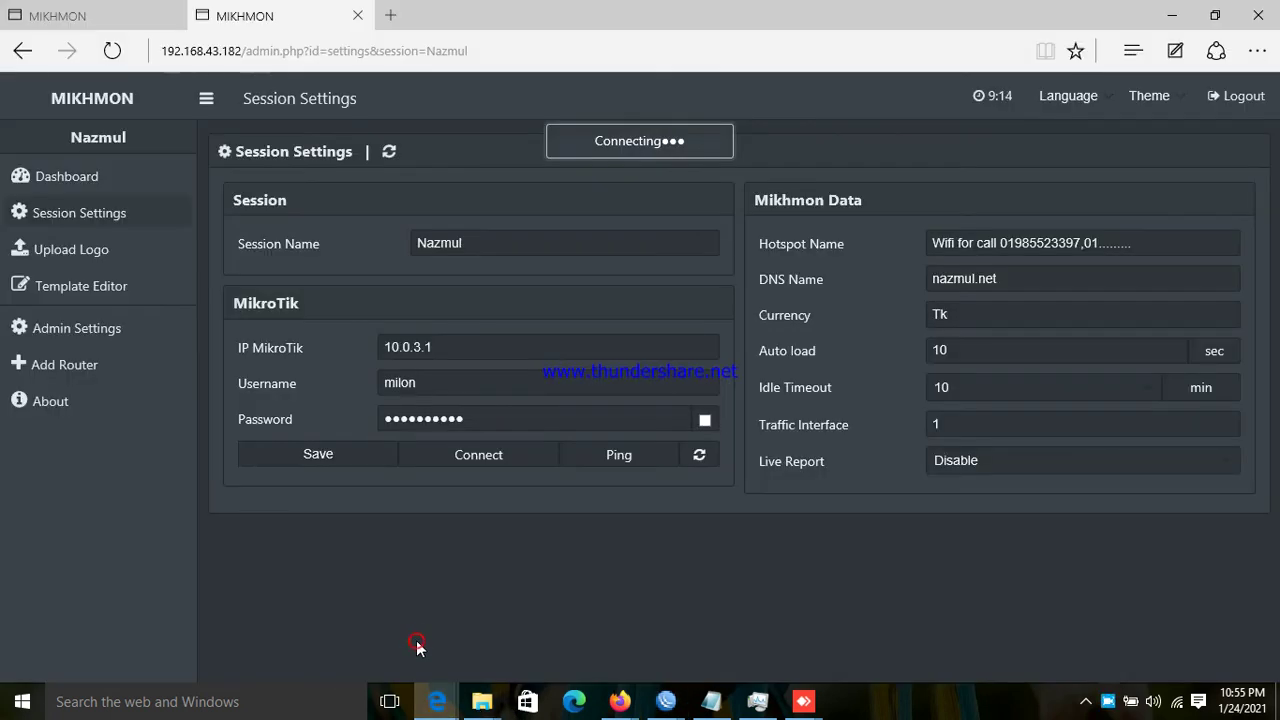
left_click_drag(449, 356, 343, 342)
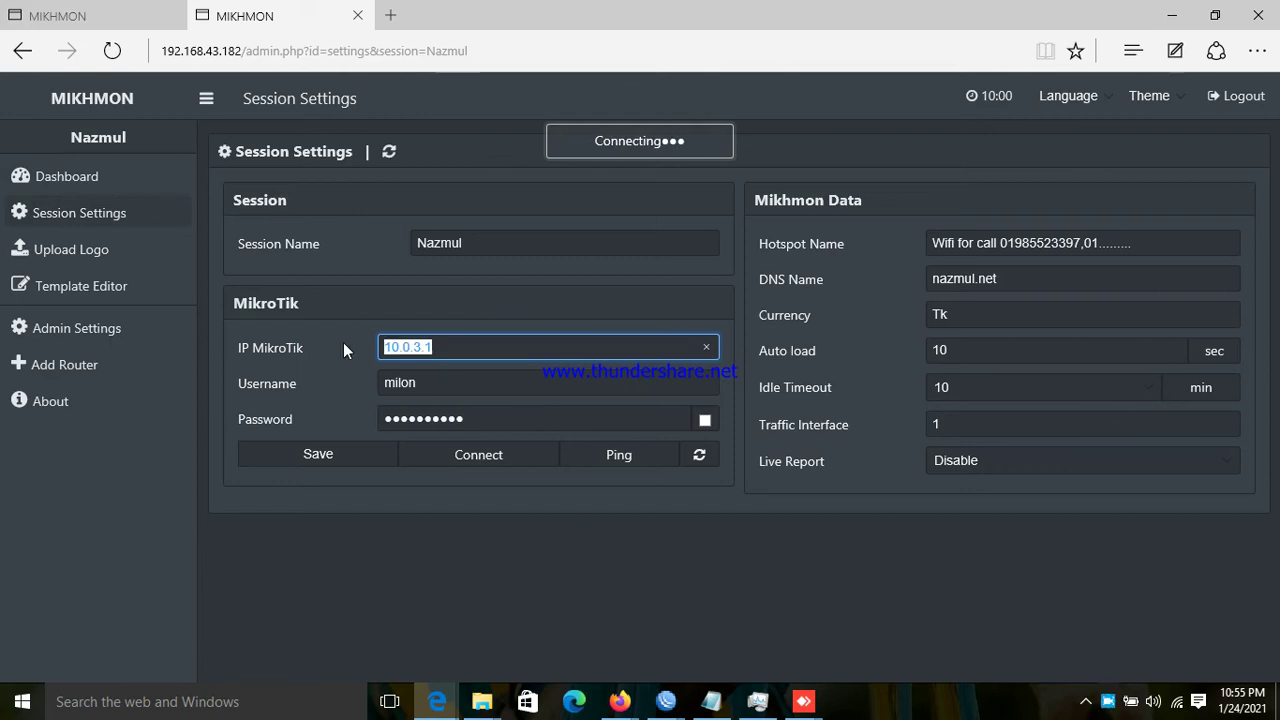
type("10.0.0.1")
left_click(349, 462)
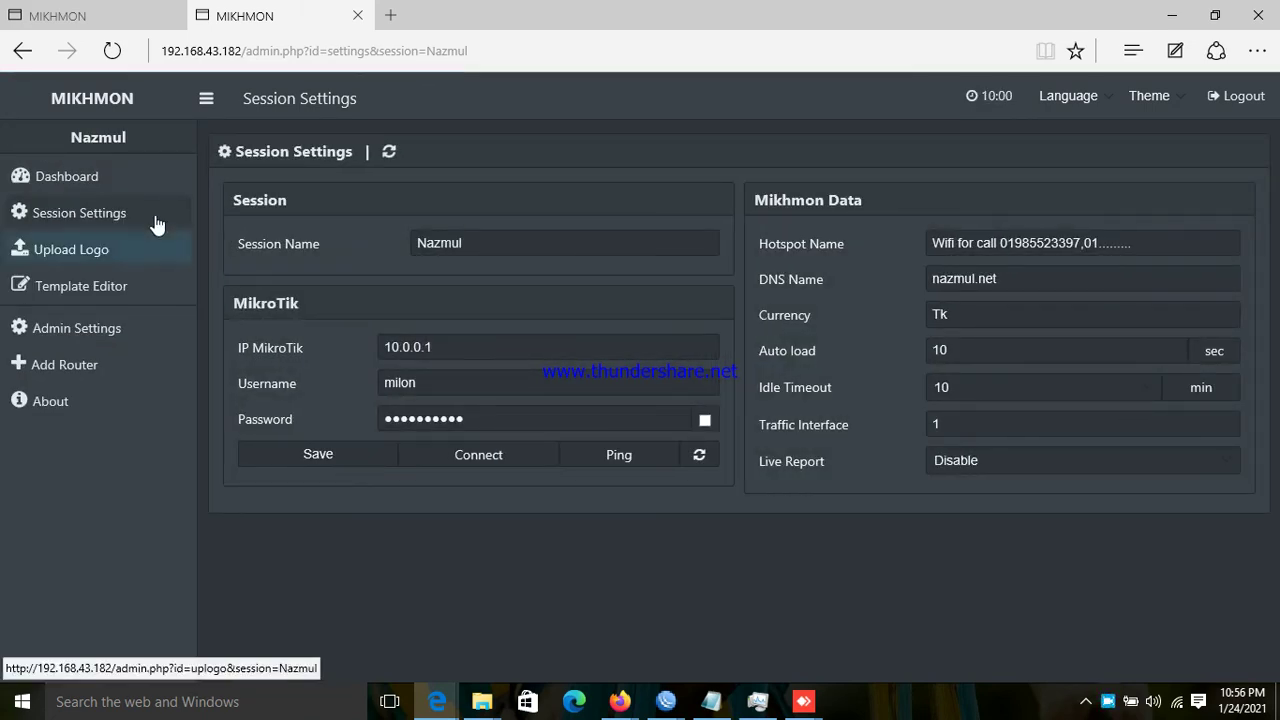
Retry the Dashboard connection and toggle the router password visibility to check it.
left_click(110, 180)
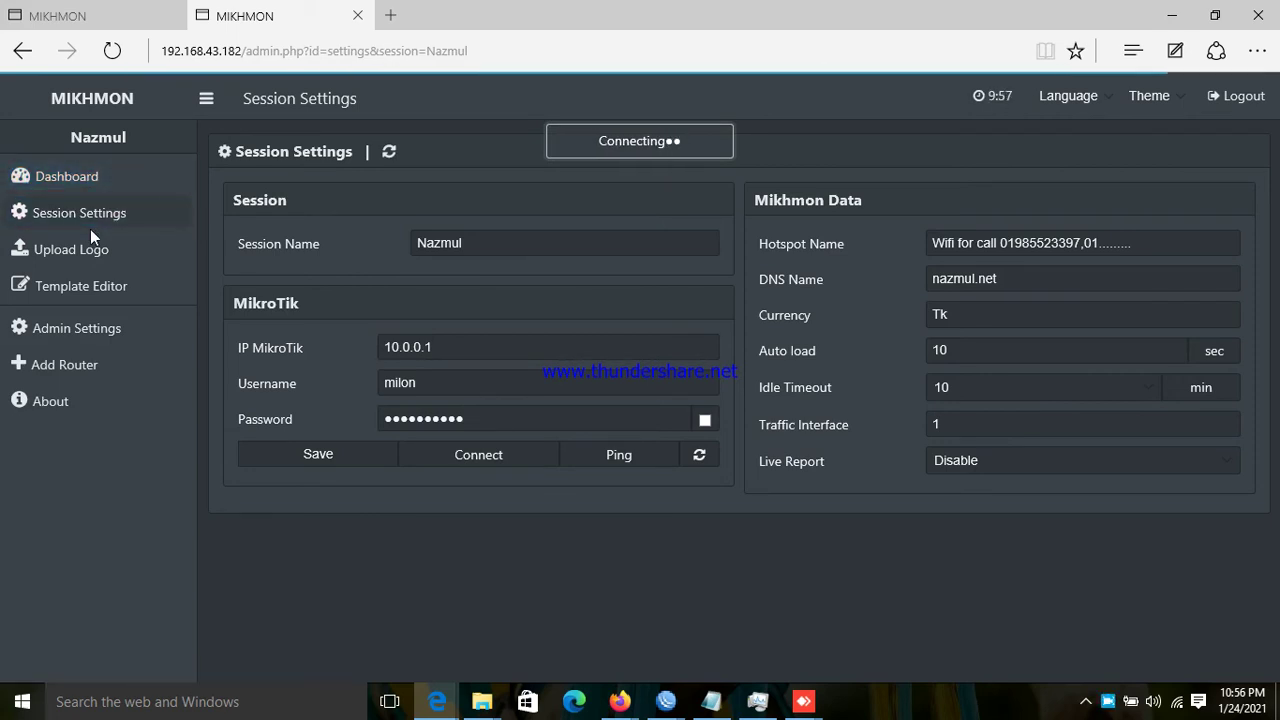
left_click(74, 180)
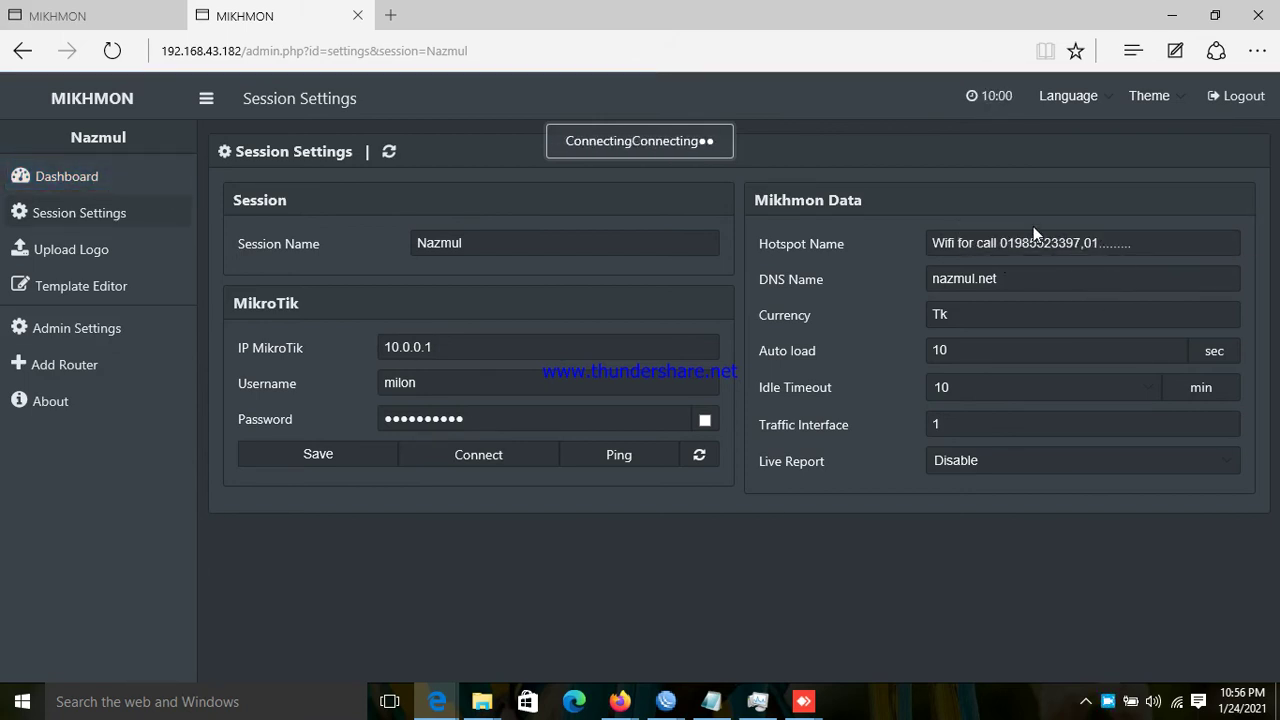
left_click(700, 421)
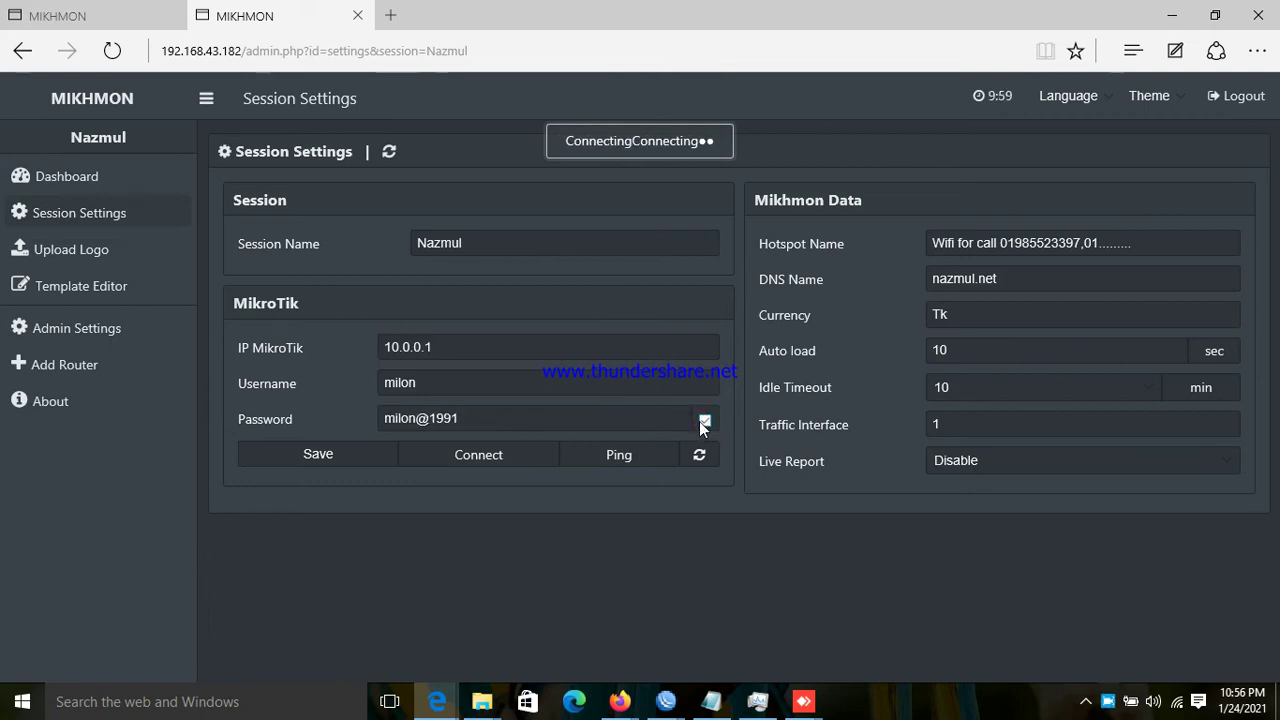
left_click(700, 421)
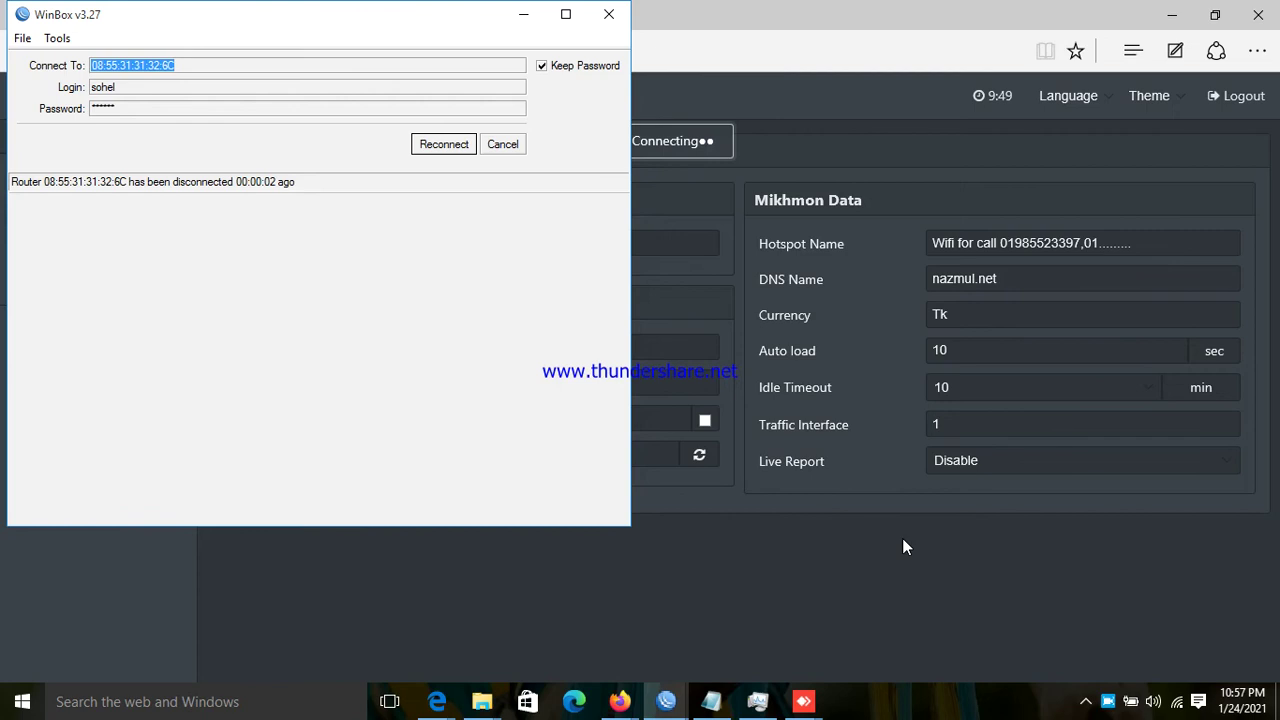
Close the disconnected session and rescan Neighbors, selecting HIGHTECH-IT at 08:55:31:31:32:6D.
left_click(508, 144)
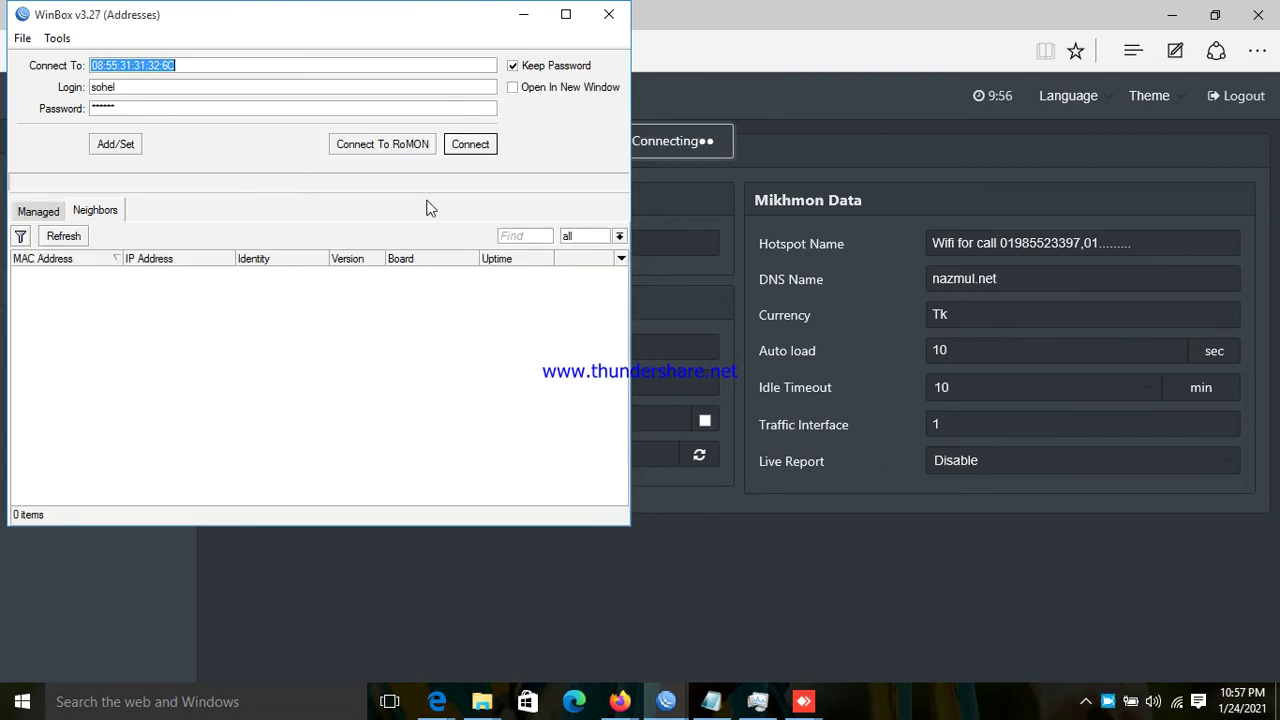
left_click(78, 236)
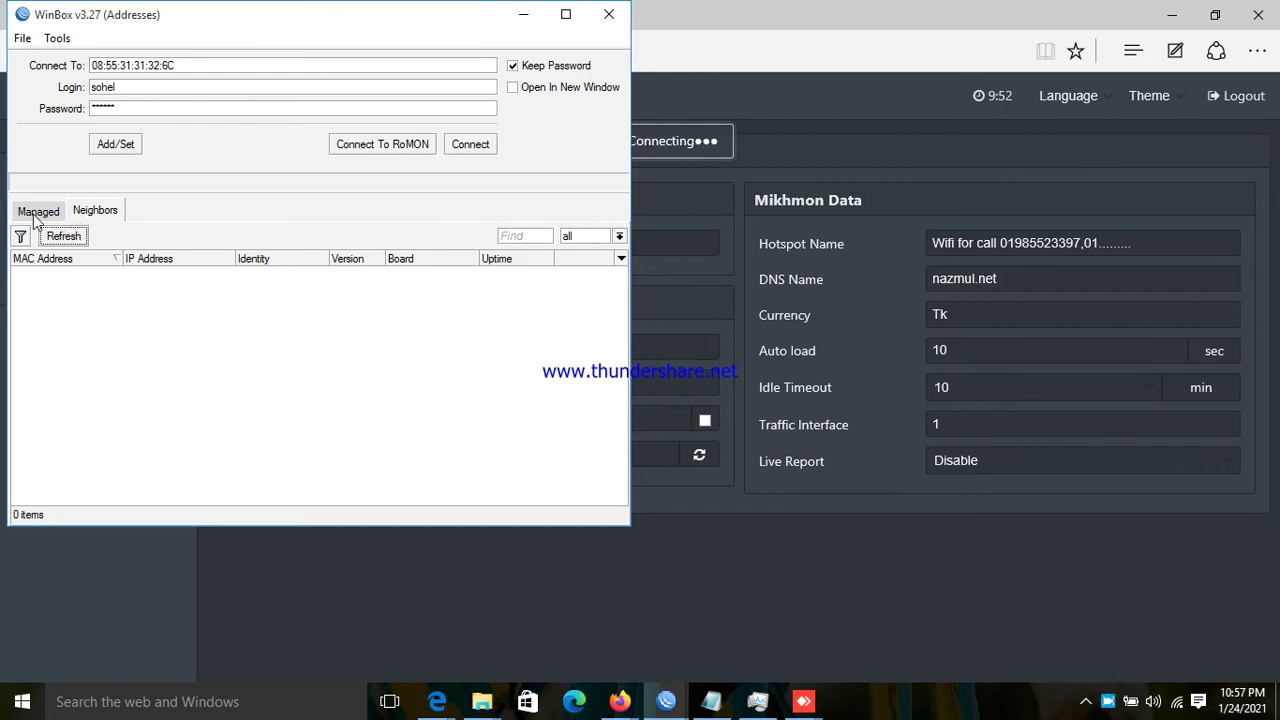
left_click(38, 212)
left_click(95, 211)
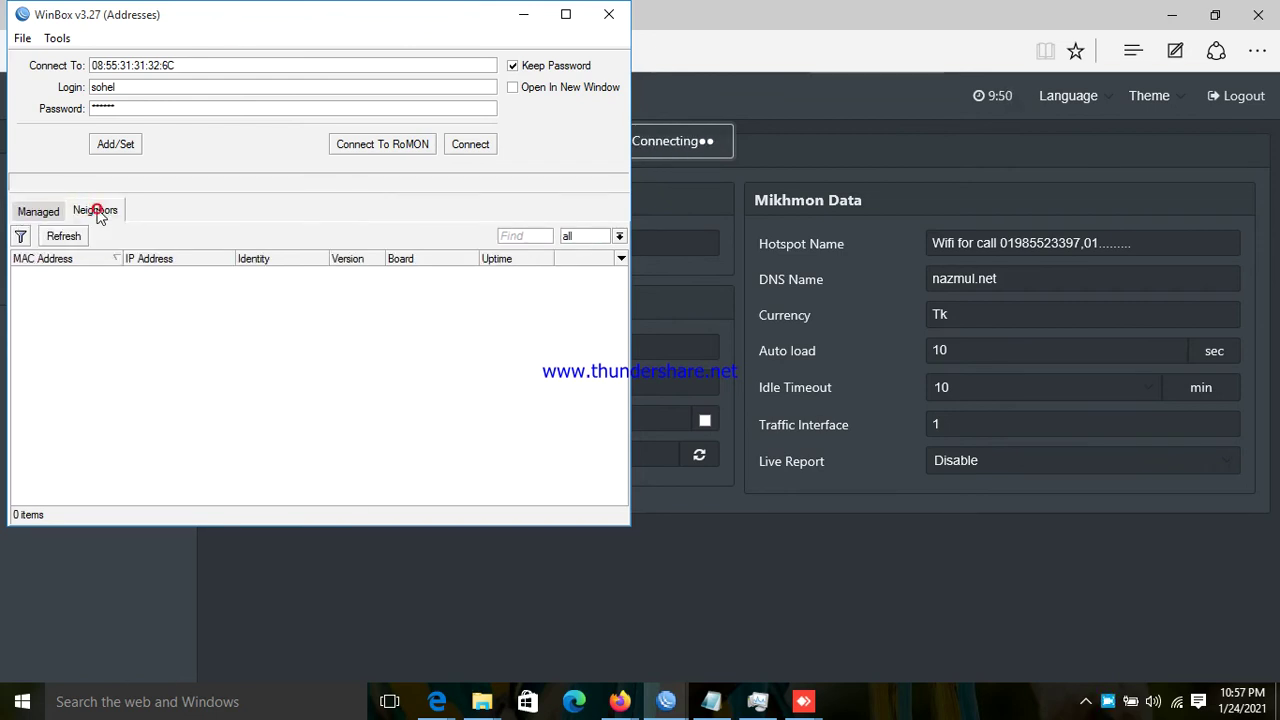
left_click(56, 236)
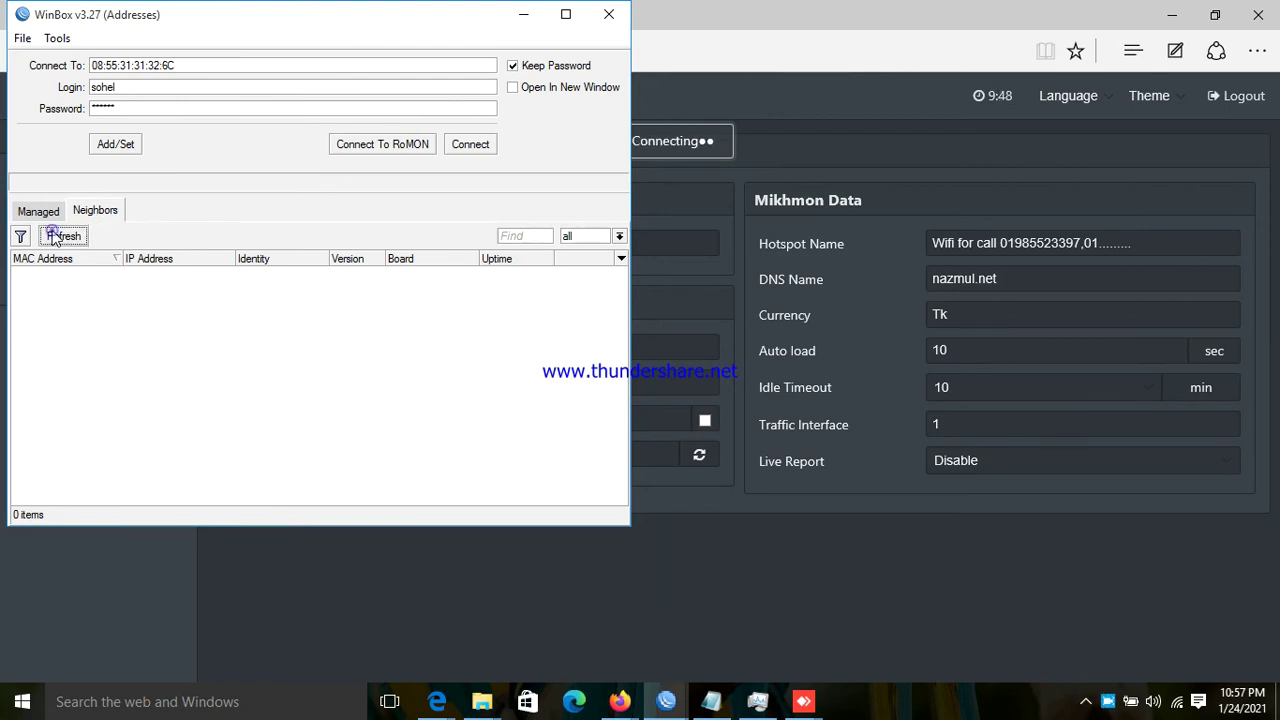
left_click(53, 235)
left_click(53, 237)
left_click(40, 214)
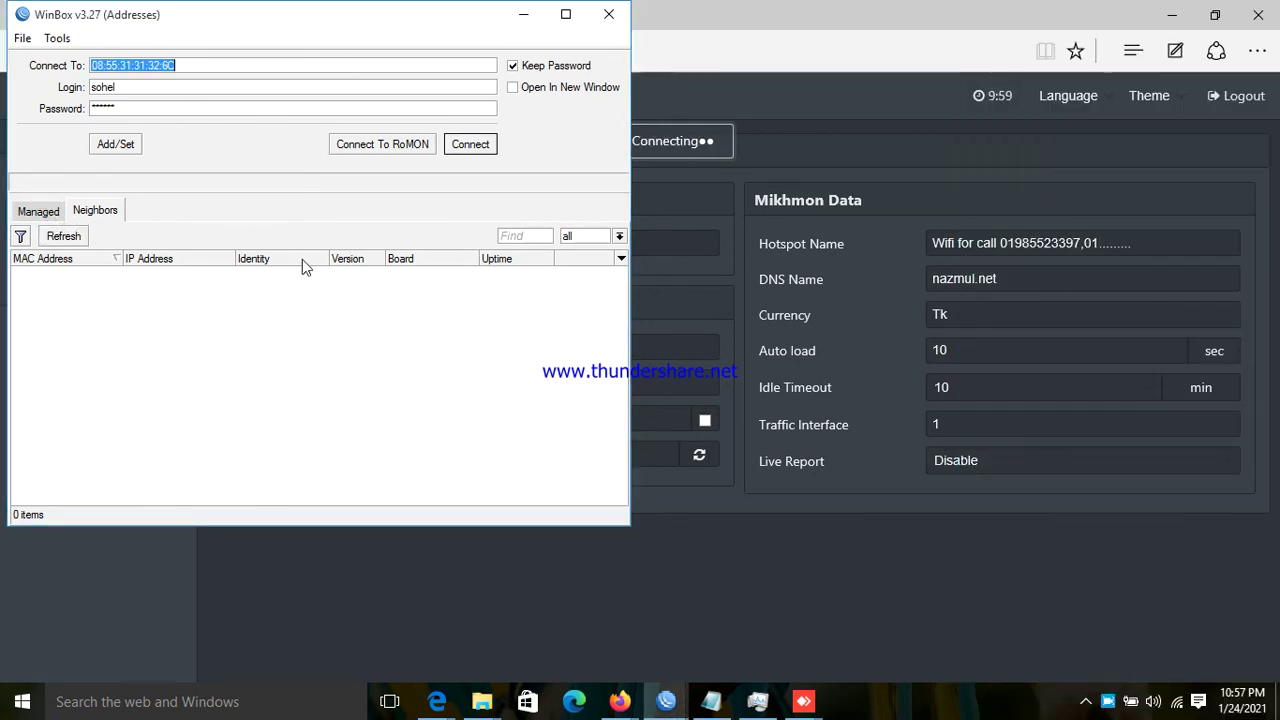
left_click(26, 214)
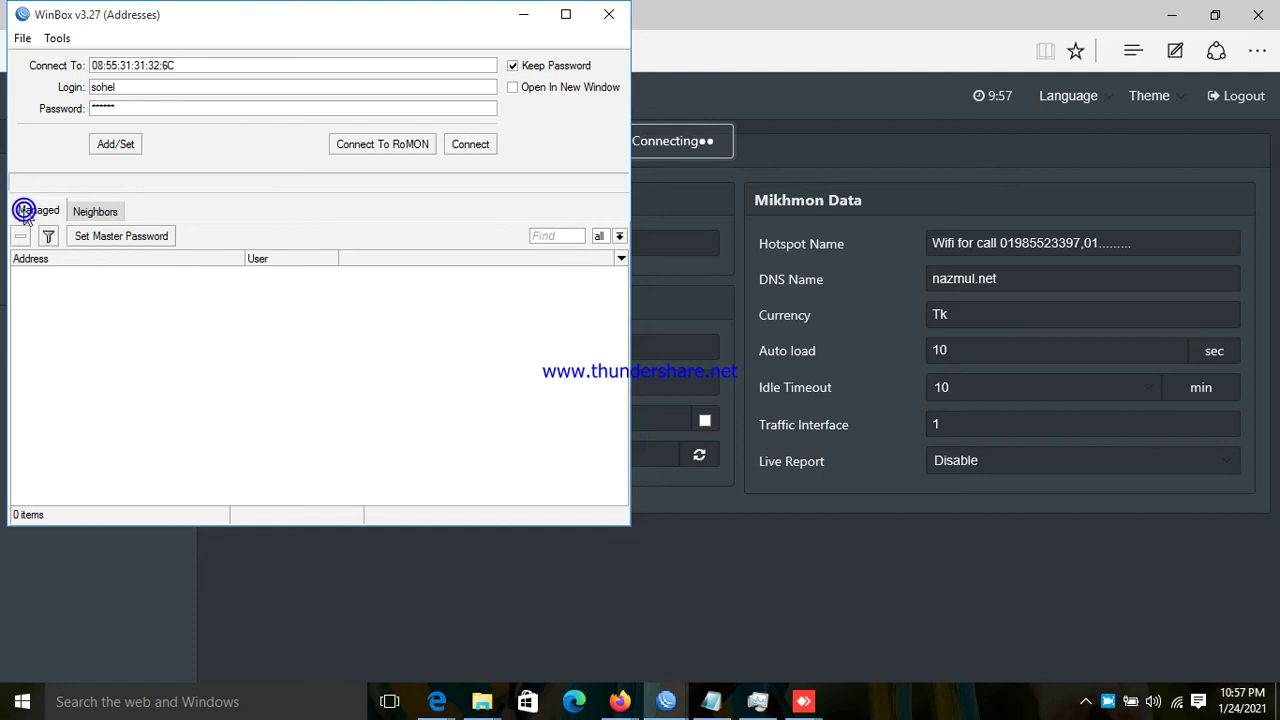
left_click(90, 210)
left_click(63, 237)
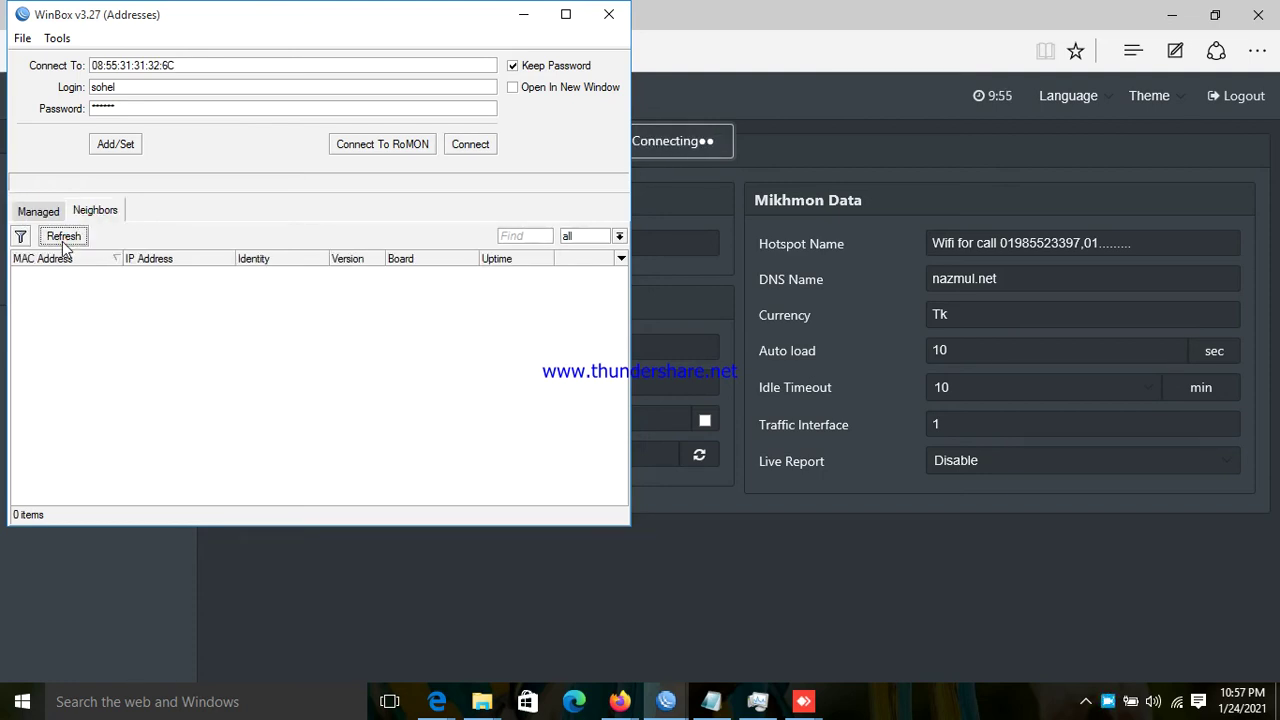
left_click(63, 237)
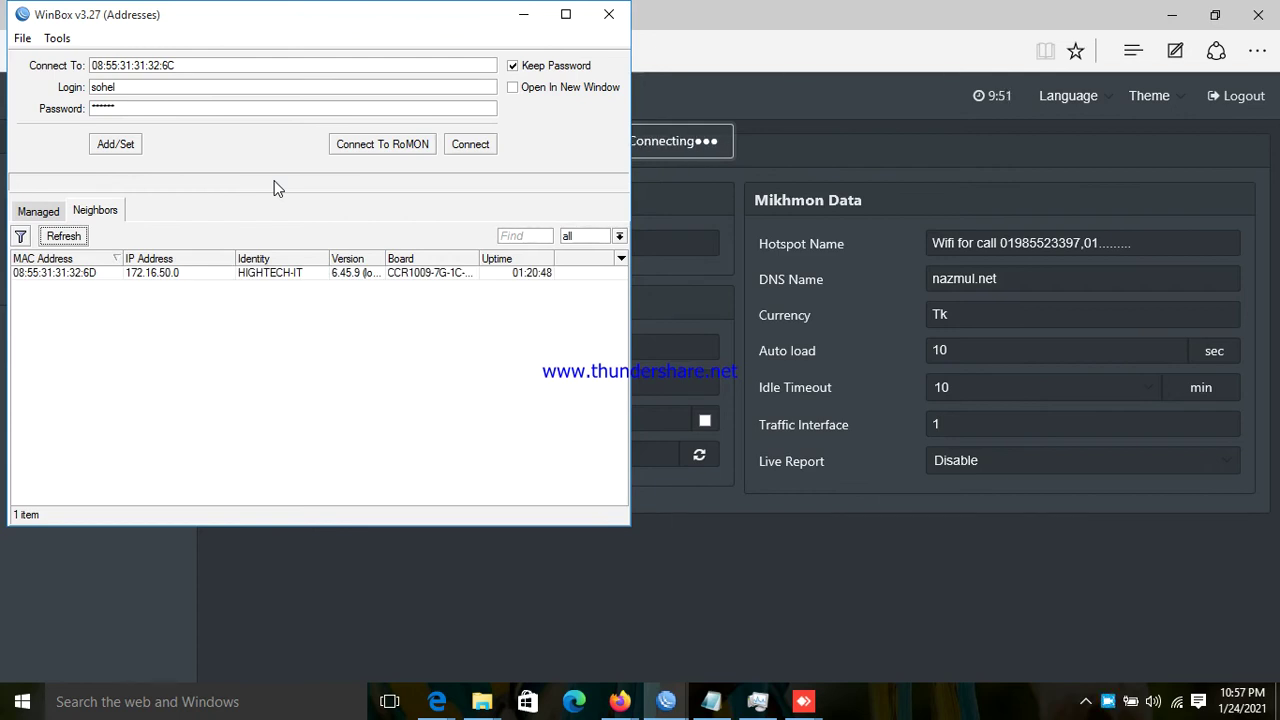
left_click(72, 276)
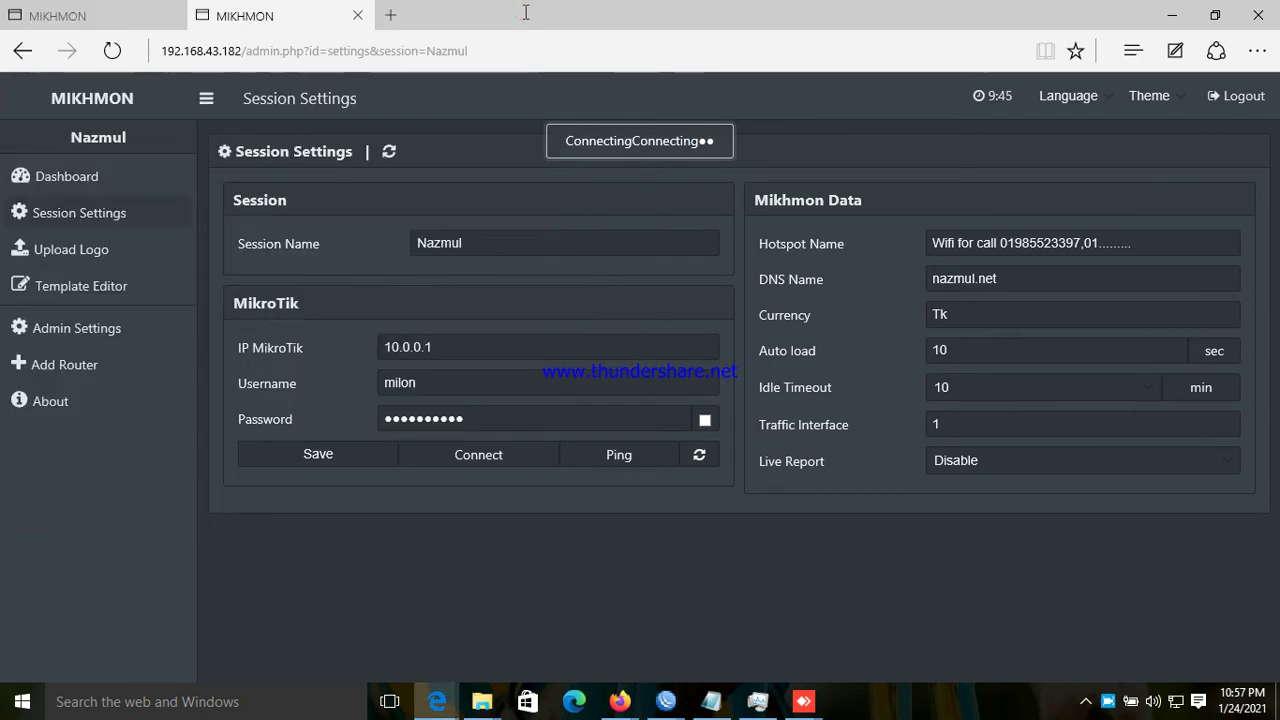
Clear the other windows and connect to the HIGHTECH-IT router at 172.16.50.0.
left_click(523, 16)
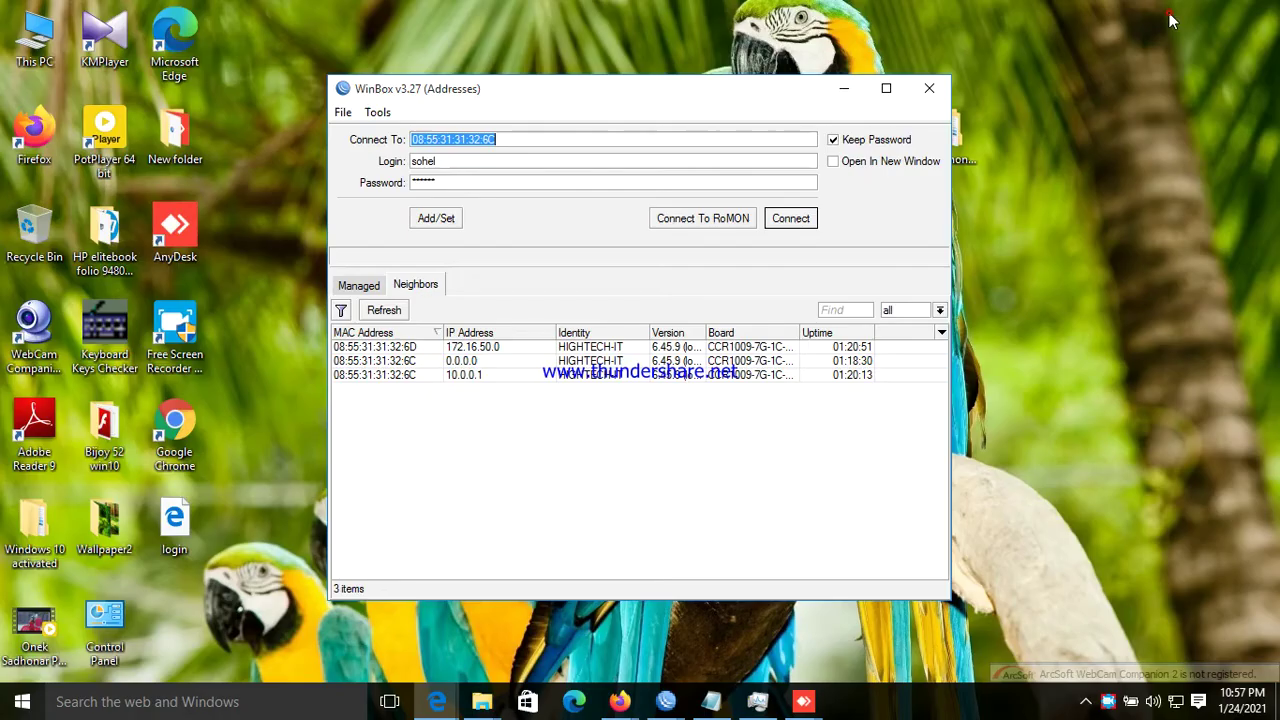
left_click(1171, 16)
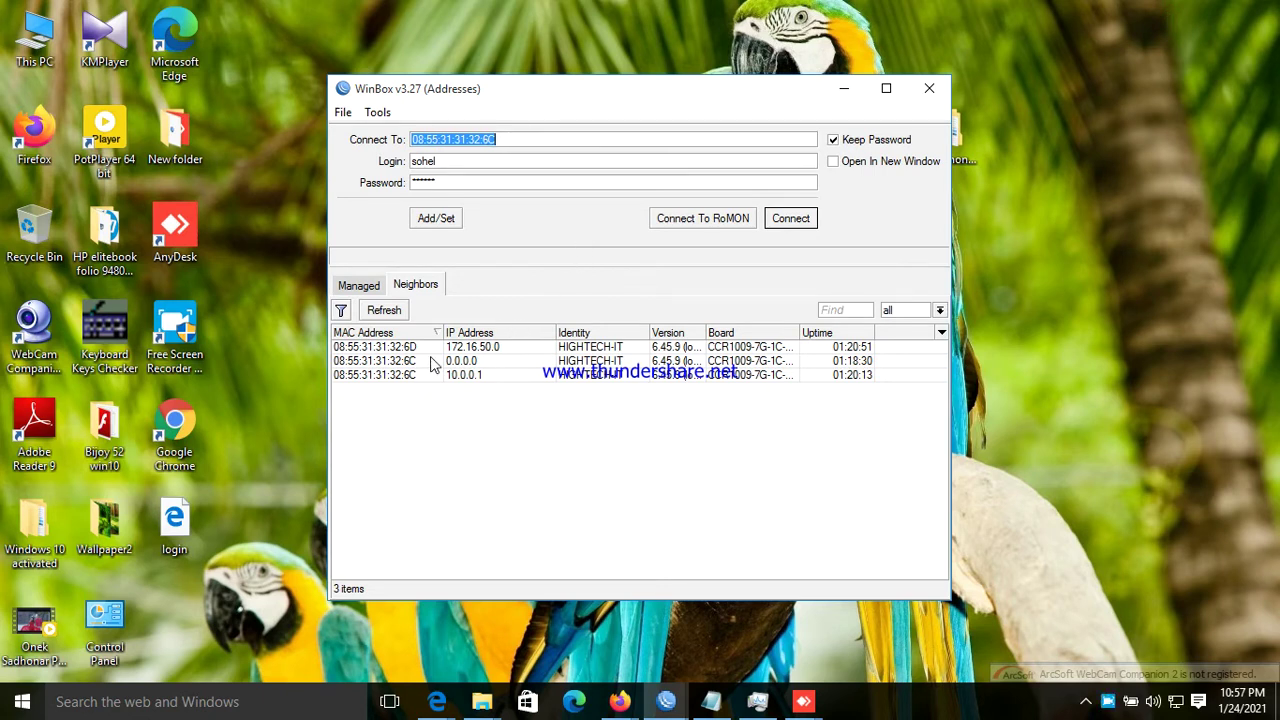
left_click(798, 220)
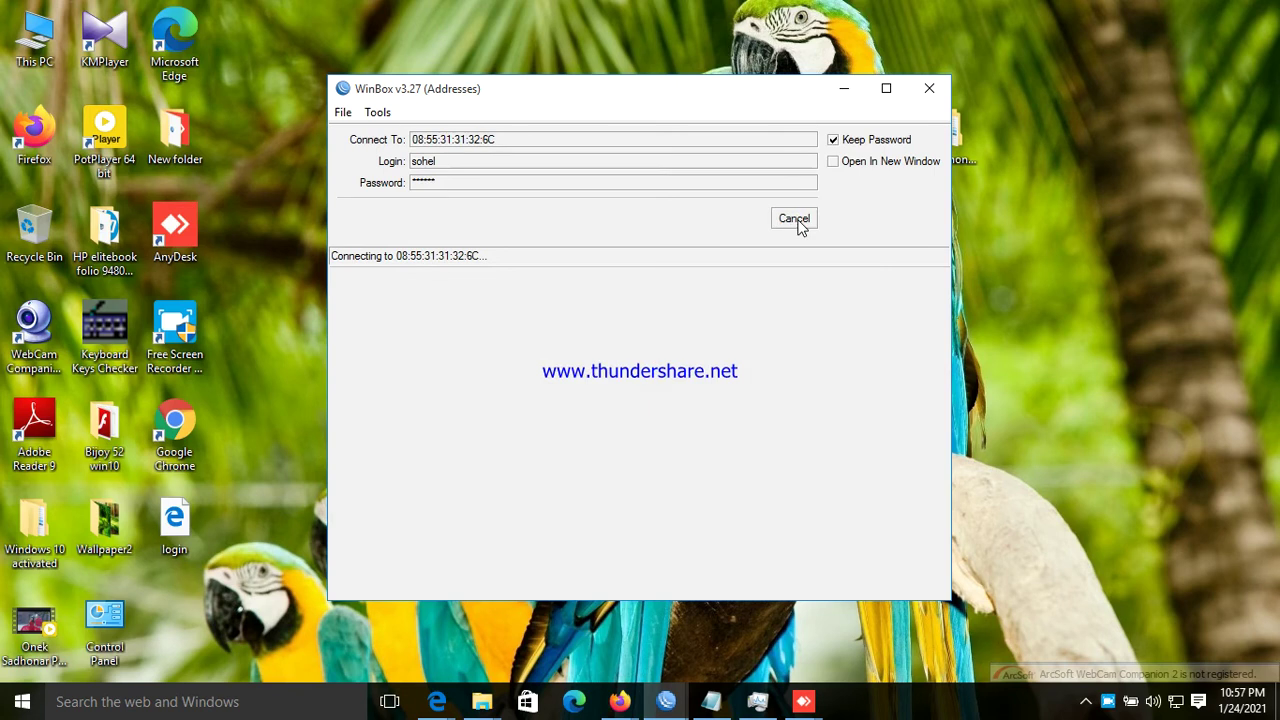
left_click(795, 219)
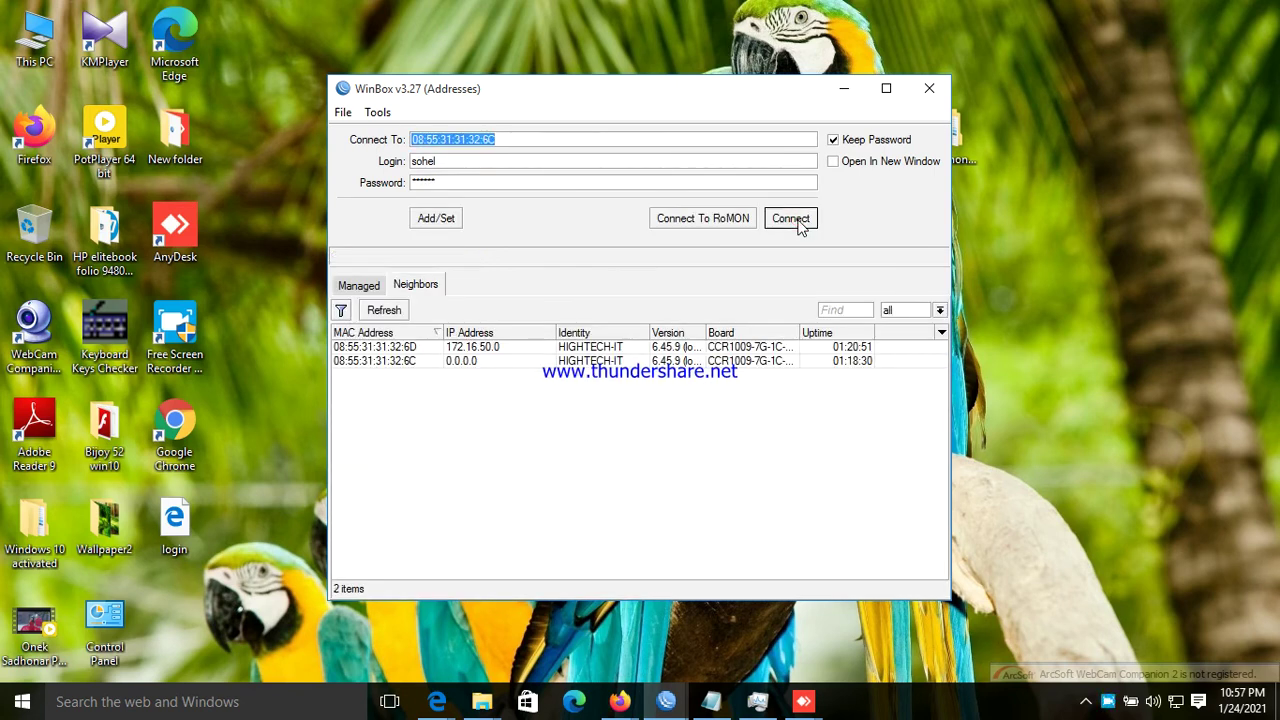
left_click(365, 350)
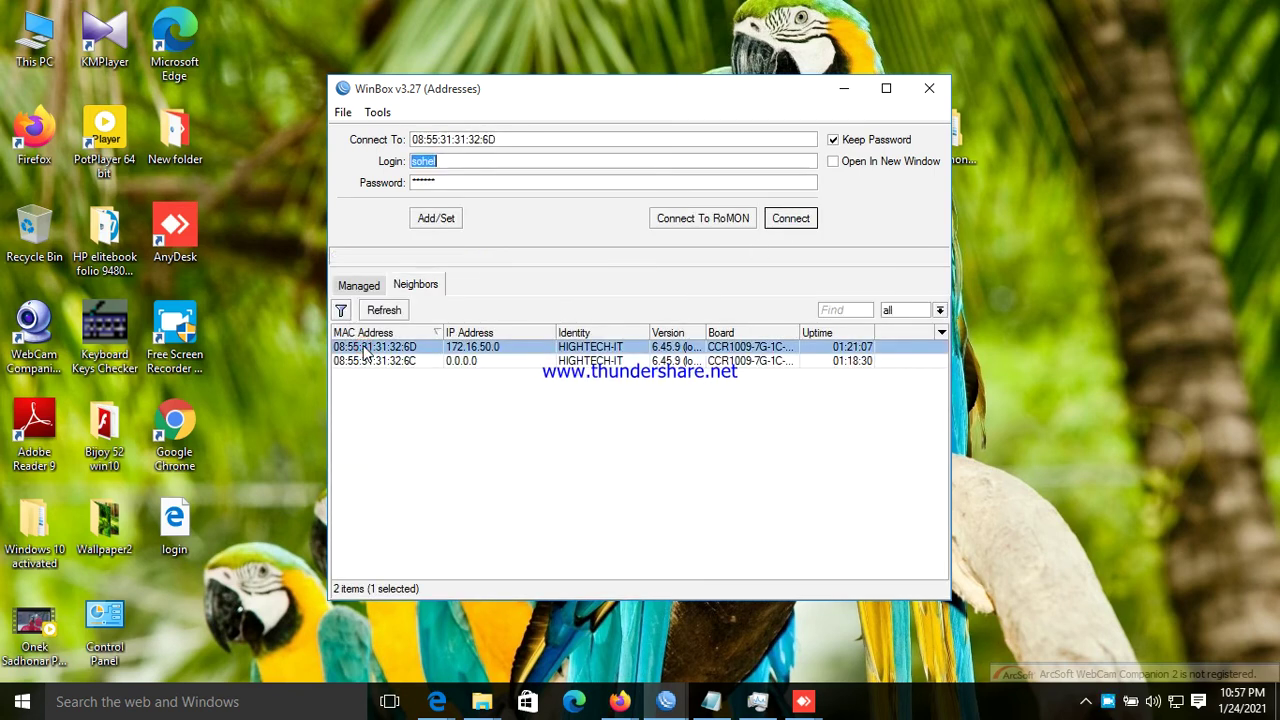
left_click(785, 220)
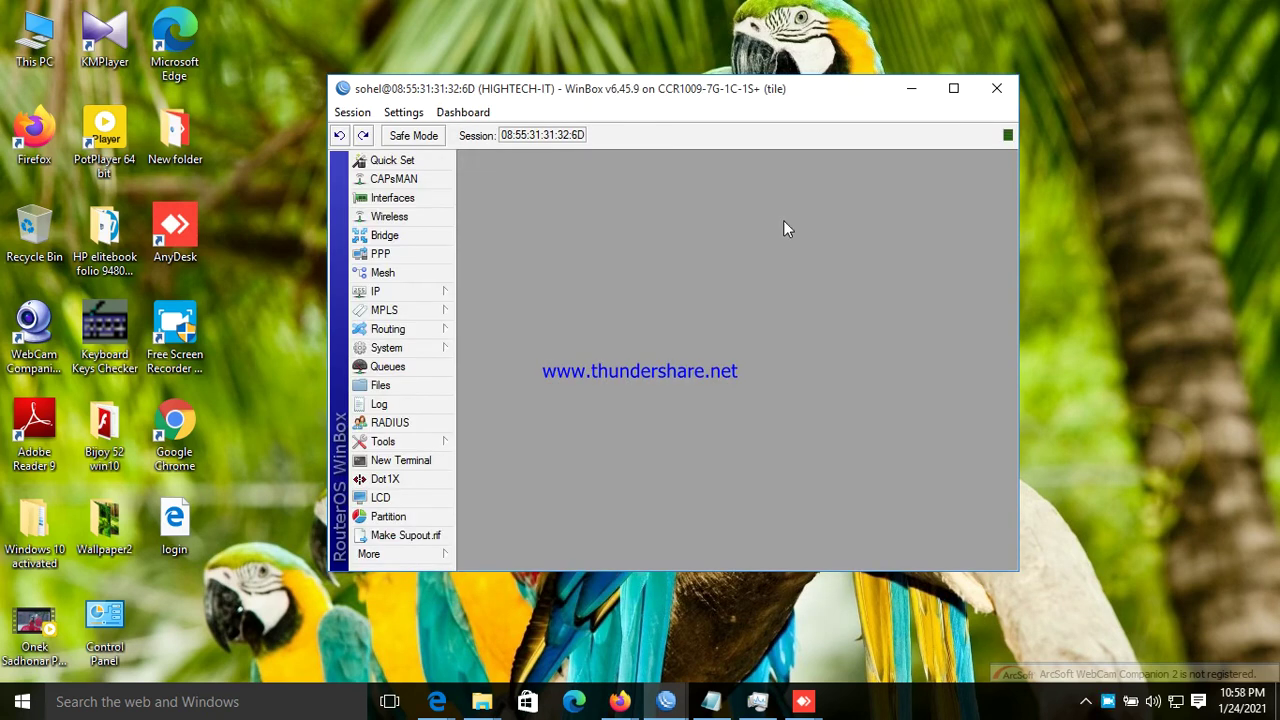
Maximize the router session and show the Firewall NAT rules list with its 18 hotspot rules.
left_click(955, 88)
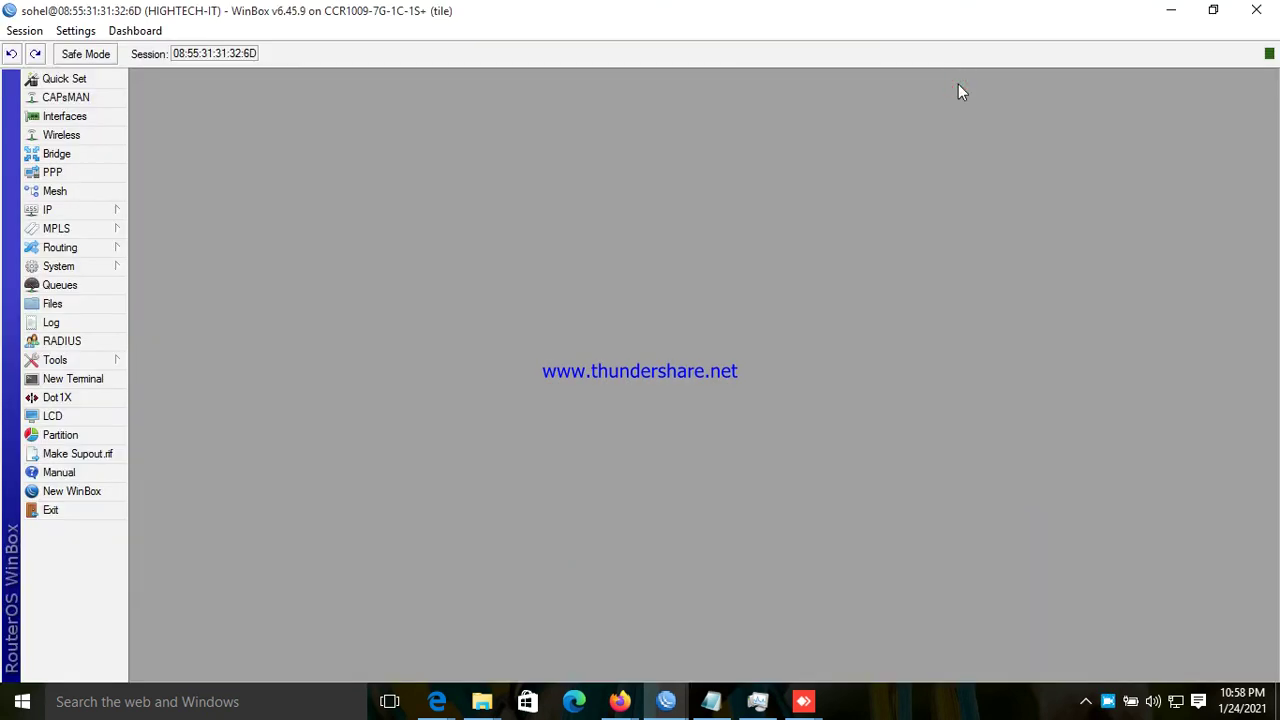
left_click(84, 214)
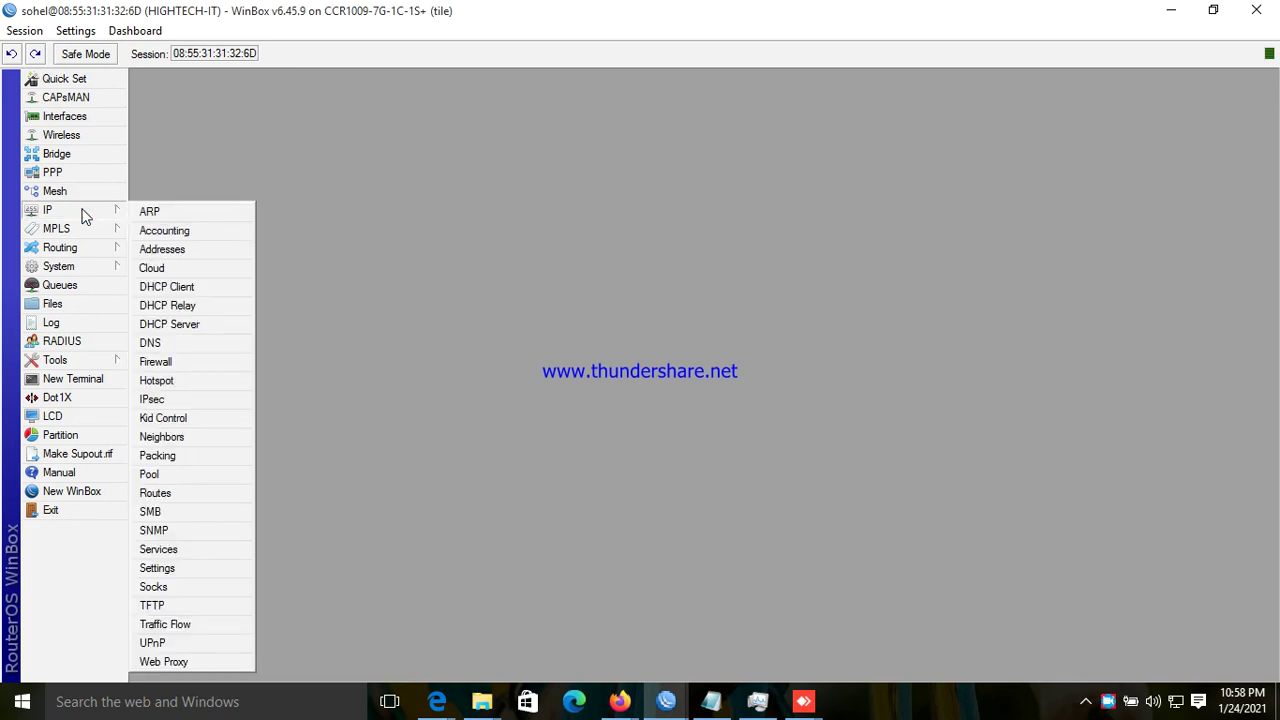
left_click(193, 366)
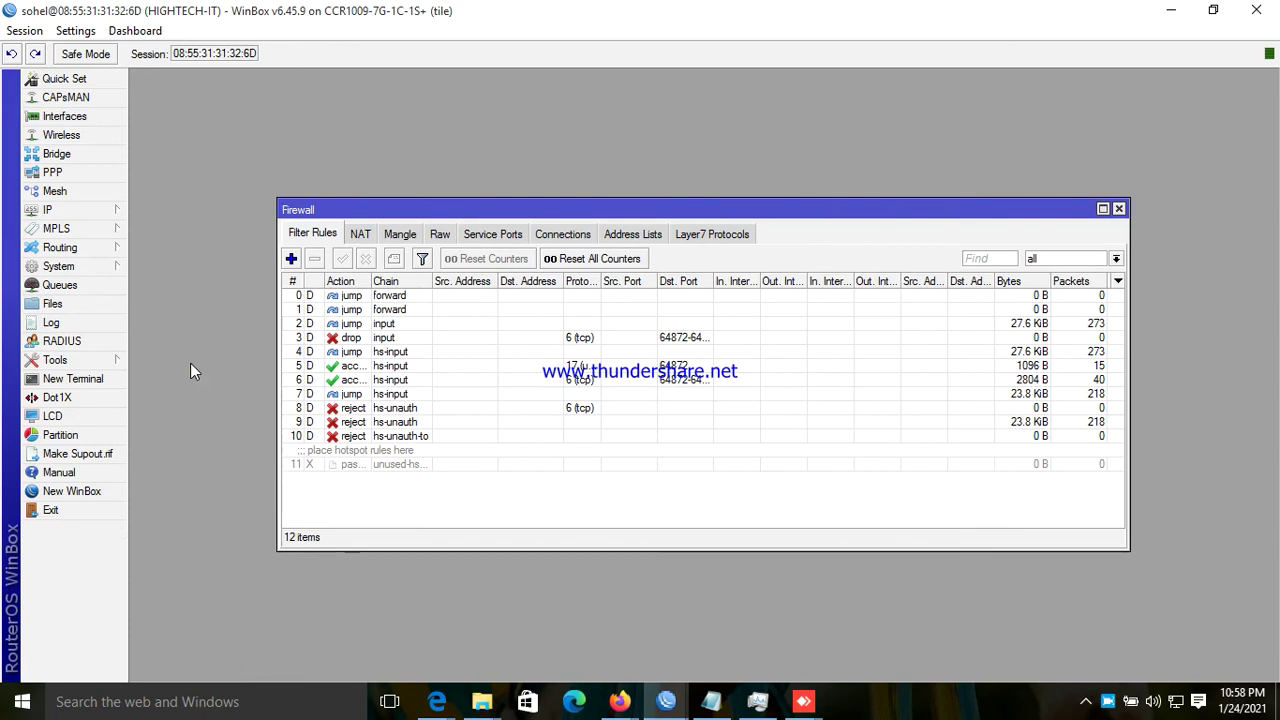
left_click(360, 236)
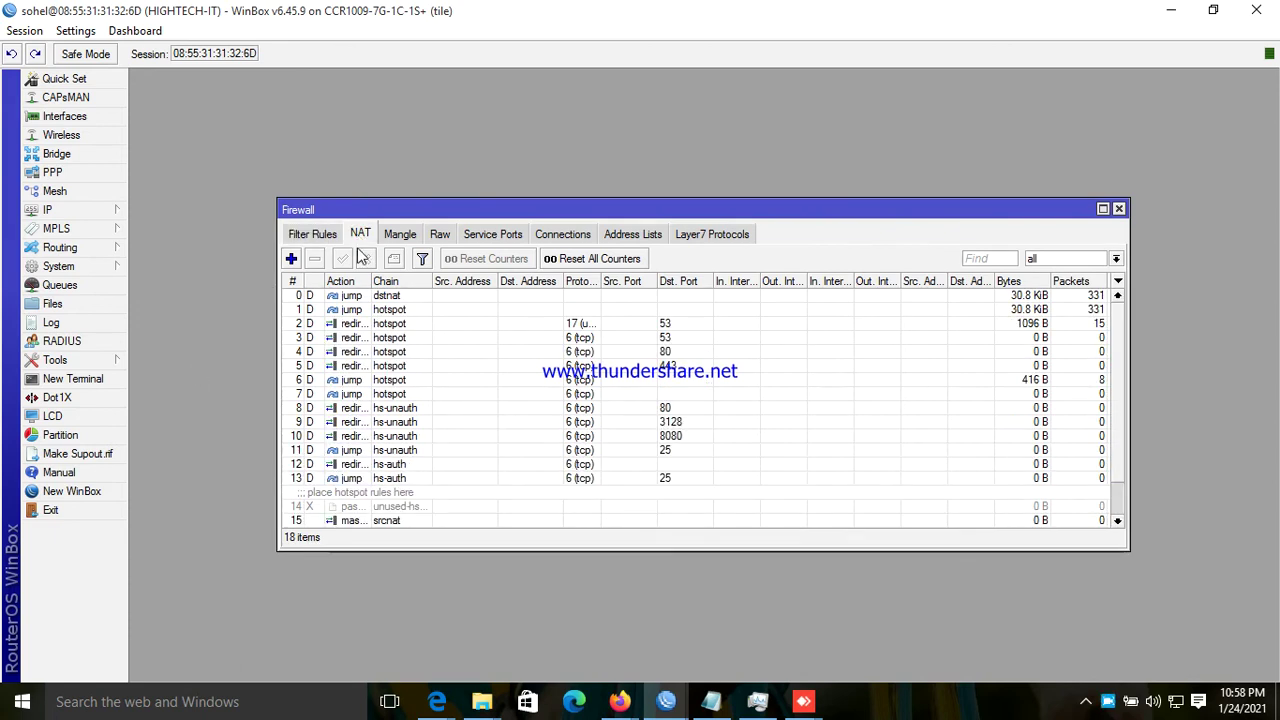
scroll(341, 330, "down", 3)
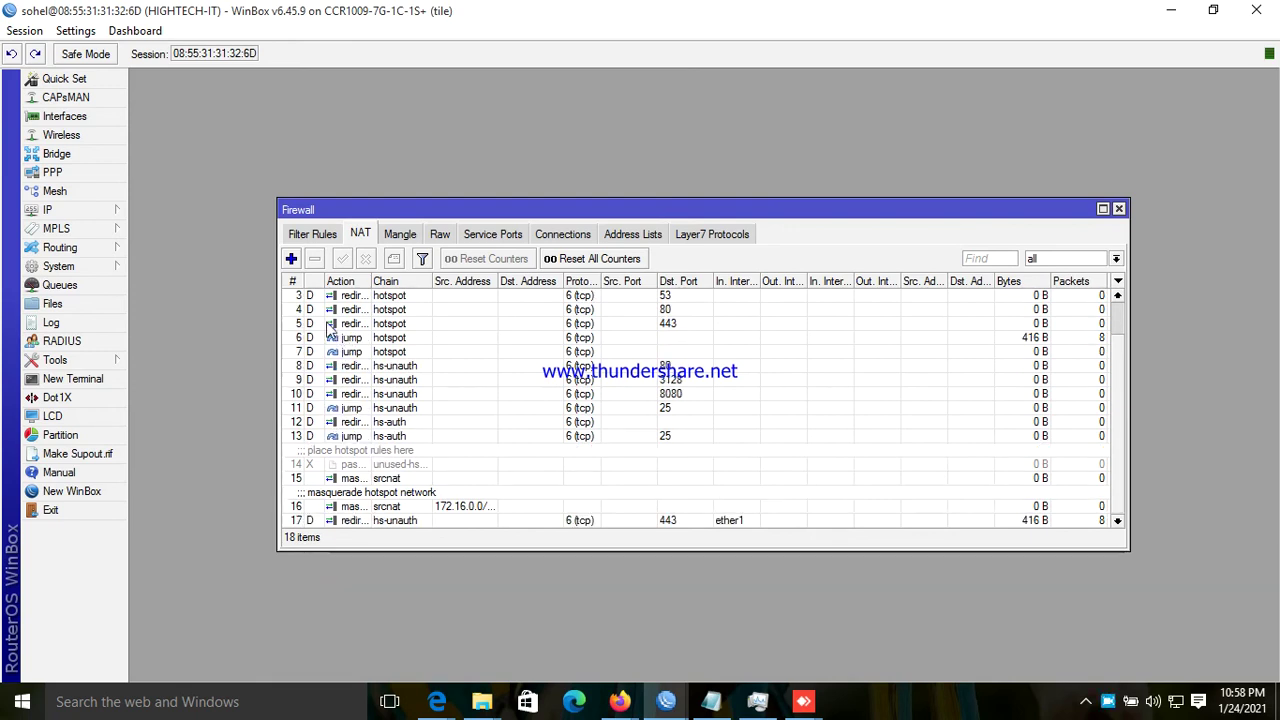
Add a srcnat masquerade NAT rule for source 10.0.0.0/16, then view the Filter Rules tab.
left_click(292, 259)
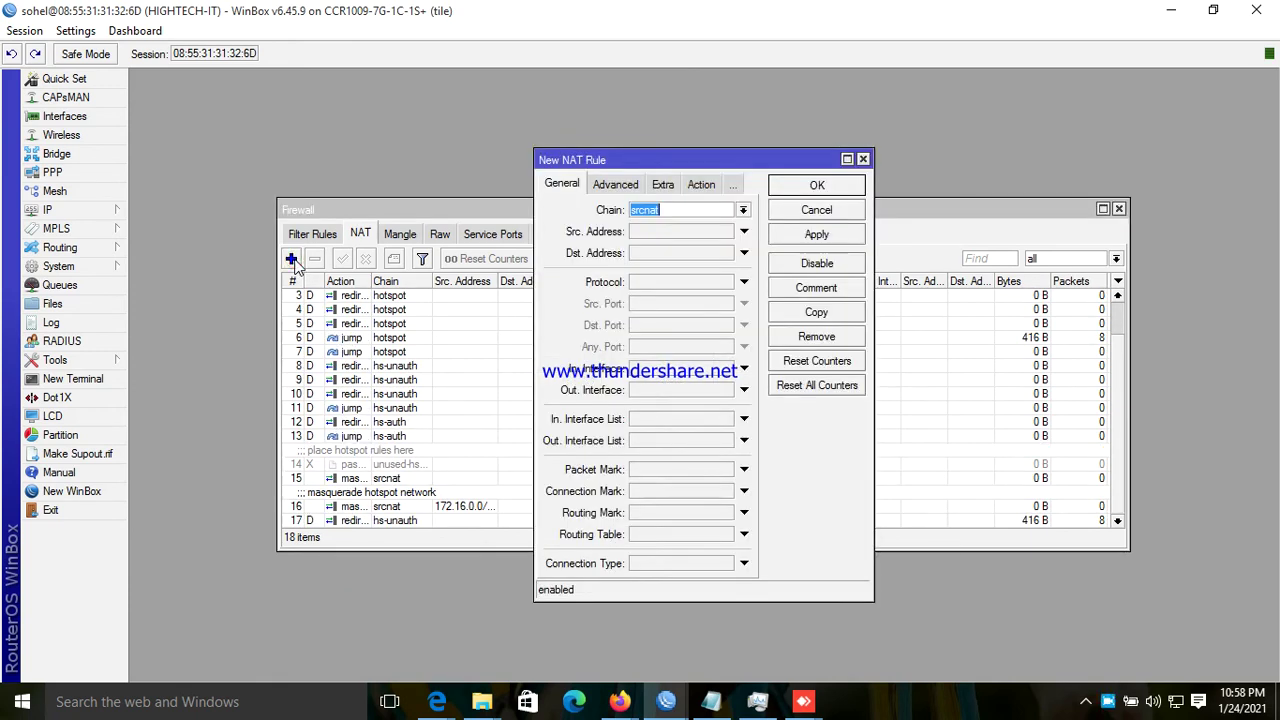
left_click(657, 232)
type("1")
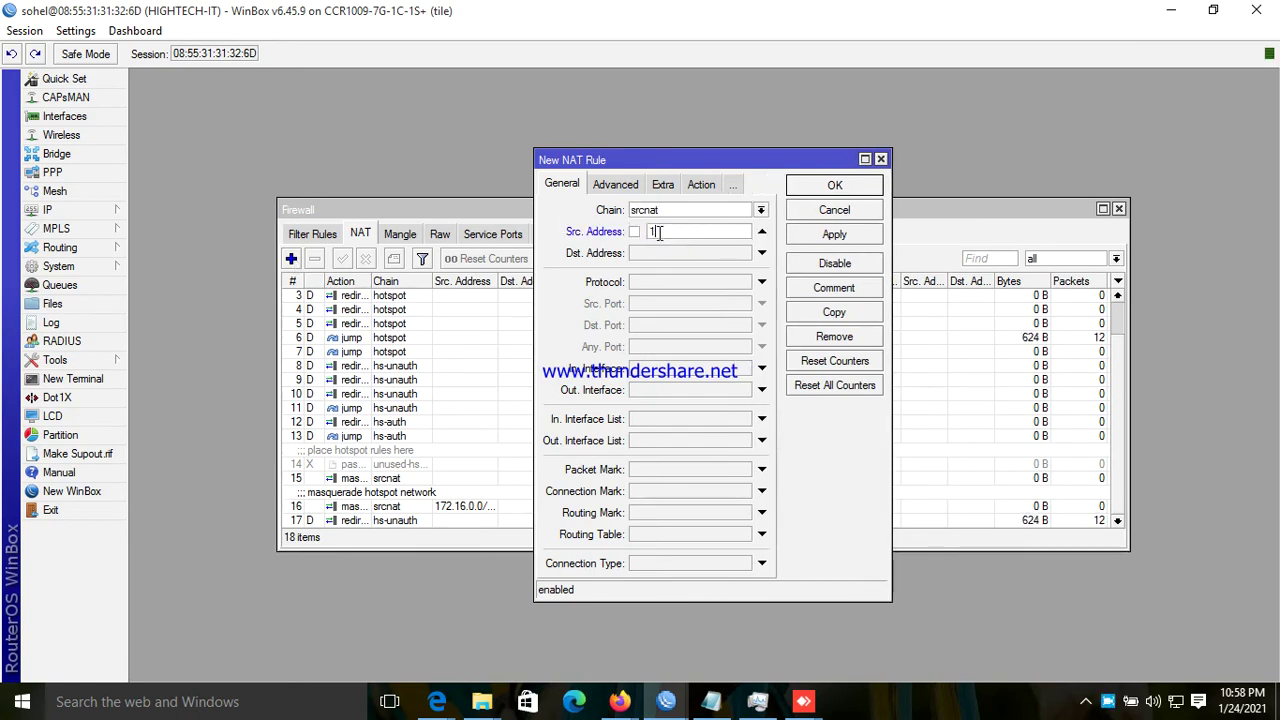
type("00.0.0/")
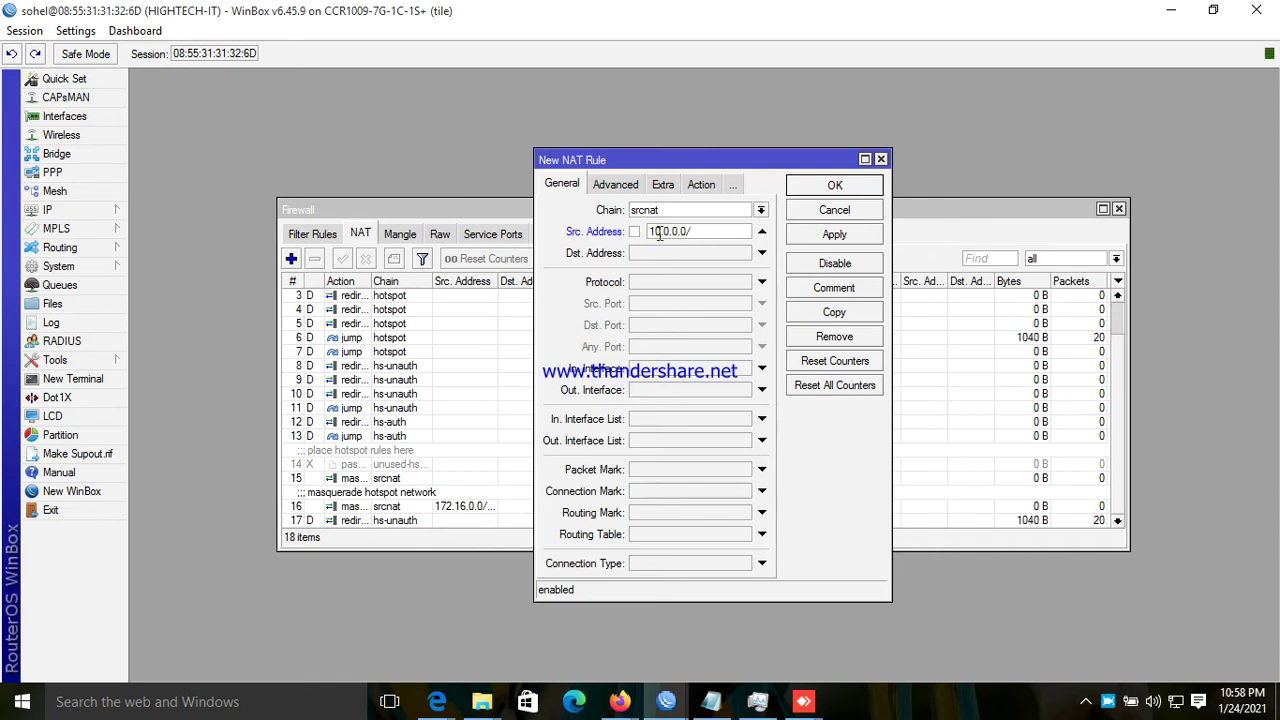
type("16")
left_click(703, 188)
left_click(715, 220)
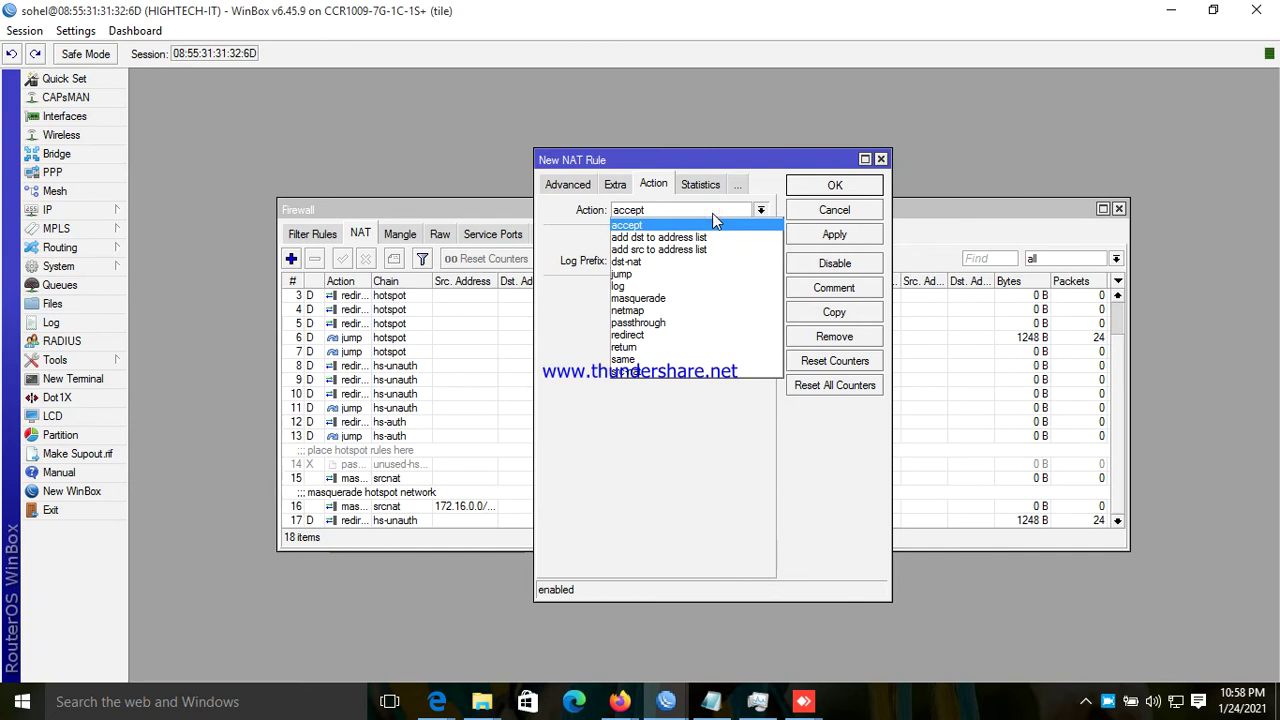
left_click(662, 298)
left_click(820, 234)
left_click(813, 188)
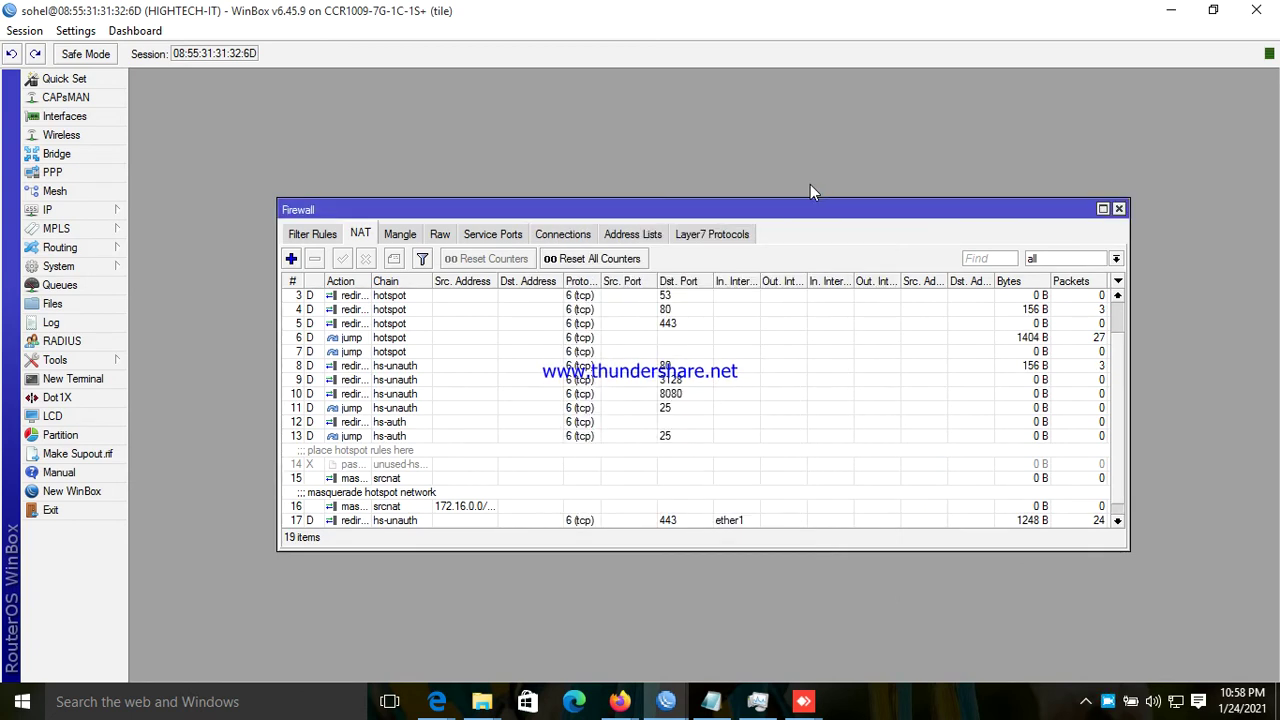
left_click(314, 234)
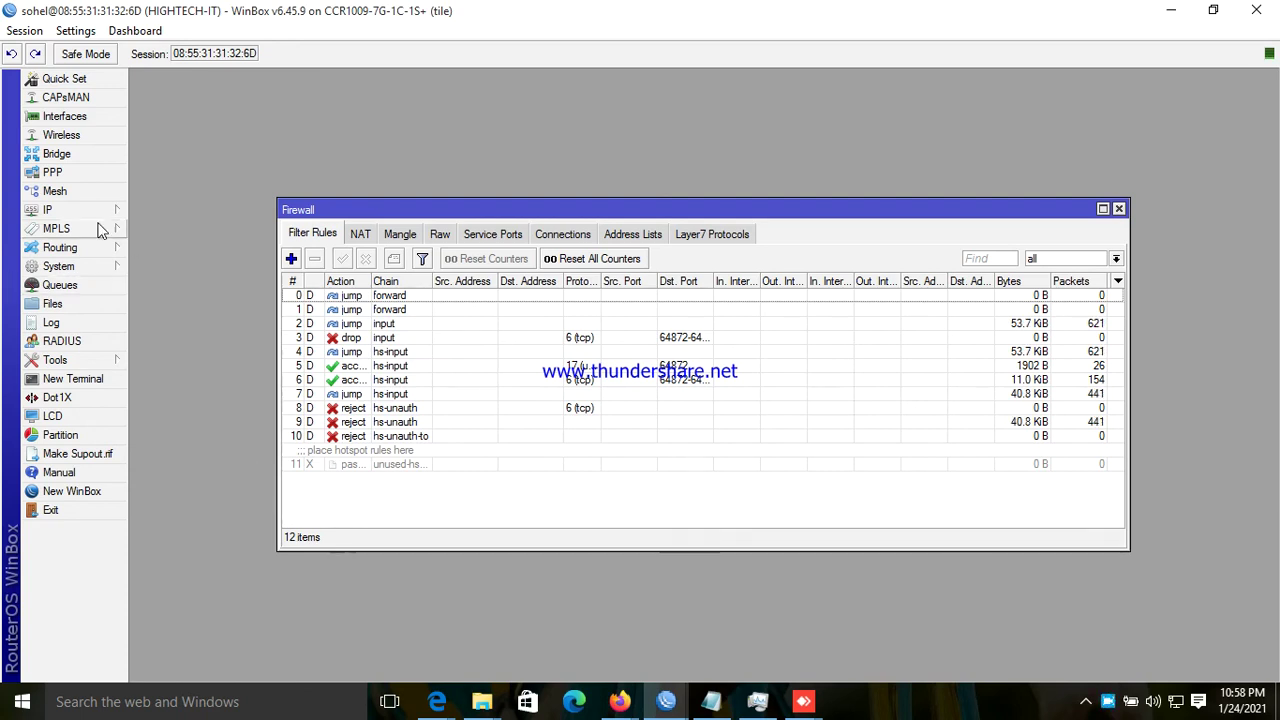
Disable the hotspot1 server in IP > Hotspot.
left_click(72, 217)
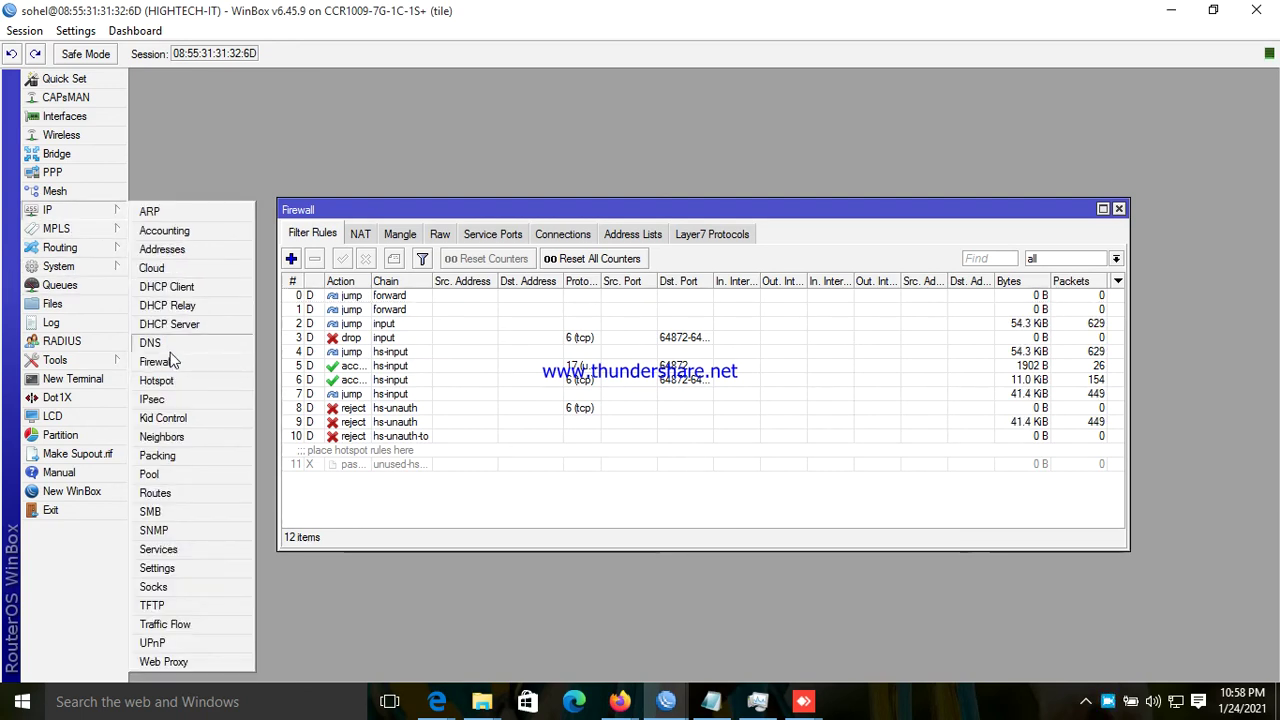
left_click(173, 382)
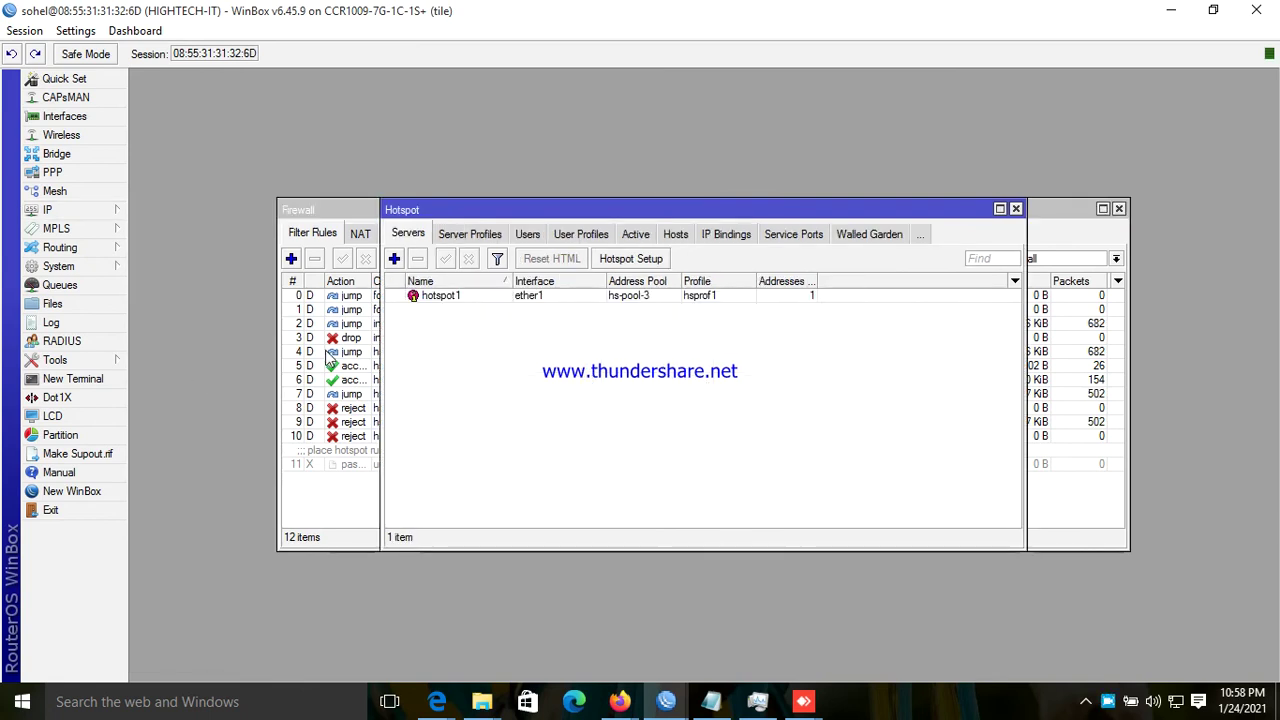
left_click(447, 297)
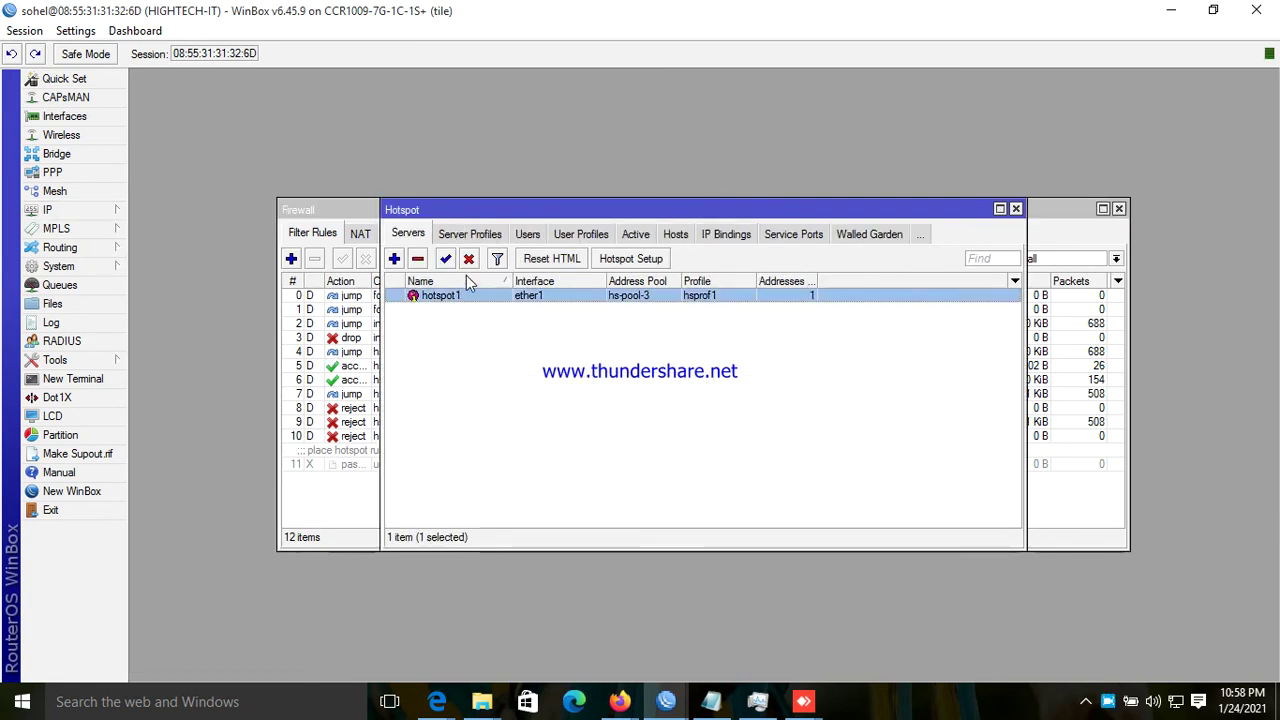
left_click(470, 262)
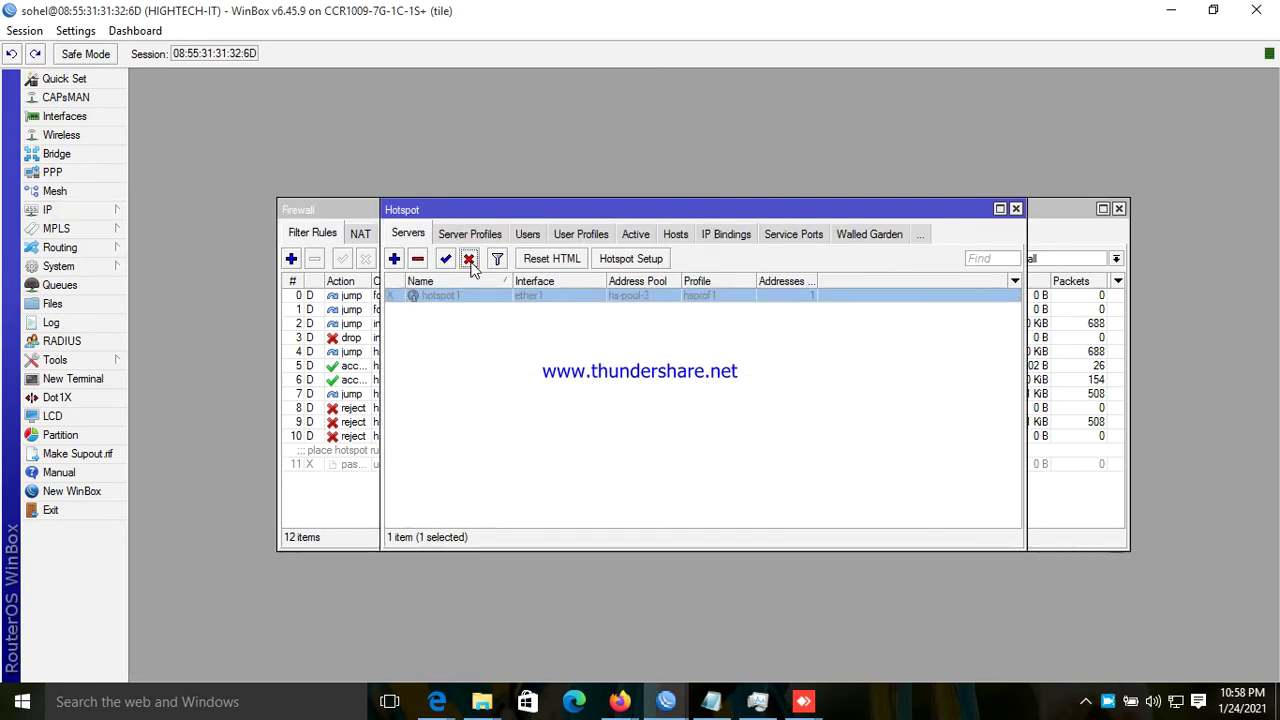
Select the hotspot folder in the router's File List and shrink the session window.
left_click(52, 304)
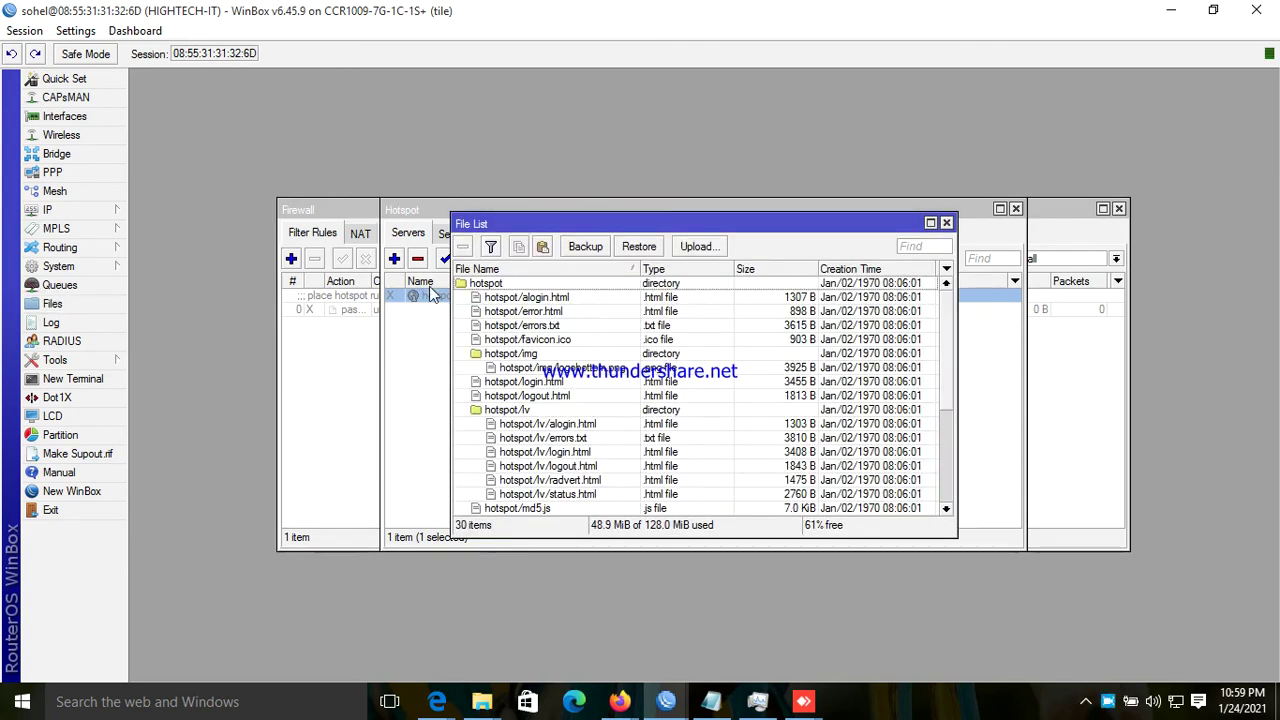
left_click(507, 284)
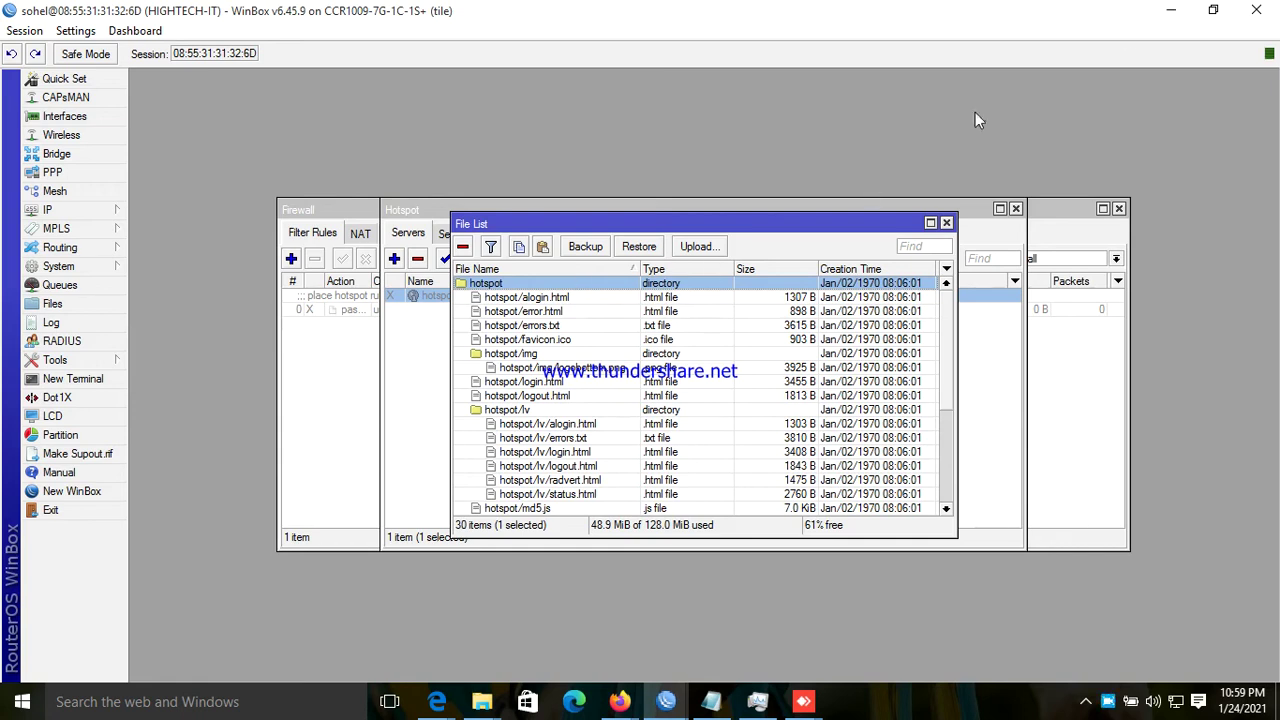
left_click(1210, 12)
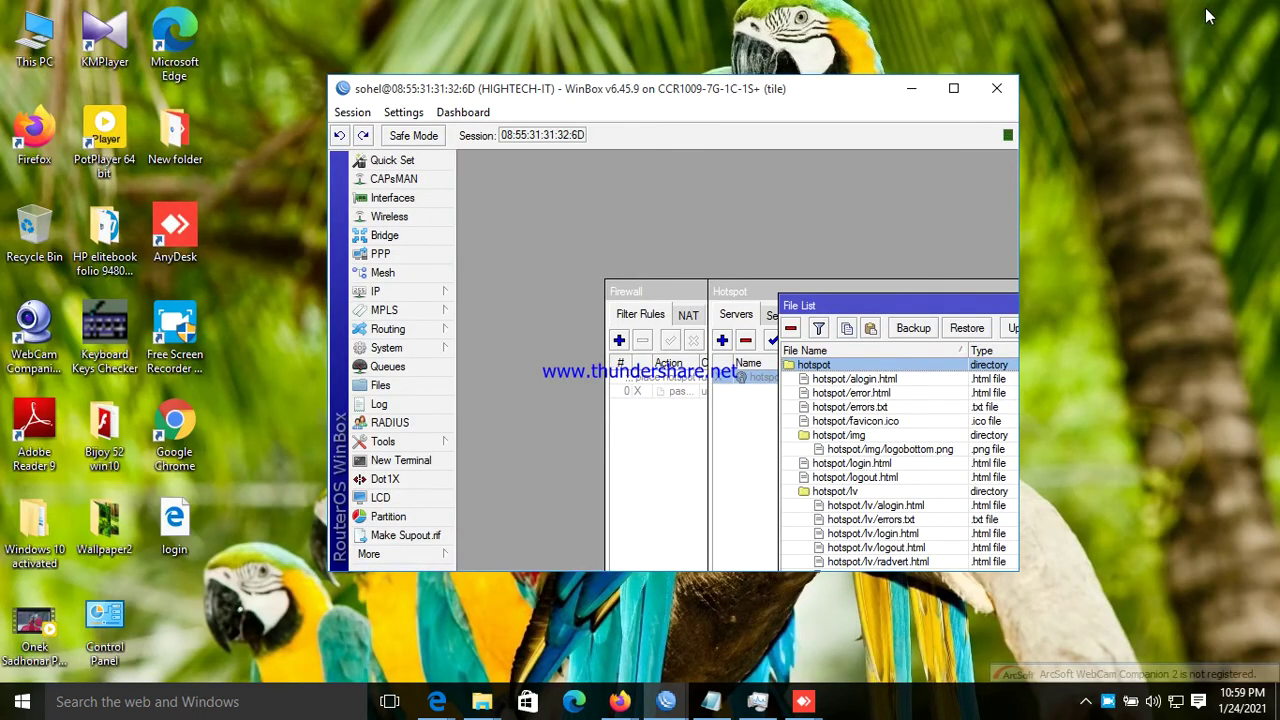
Copy the router's hotspot folder to the desktop and remove its old login.html.
left_click_drag(815, 368, 1122, 197)
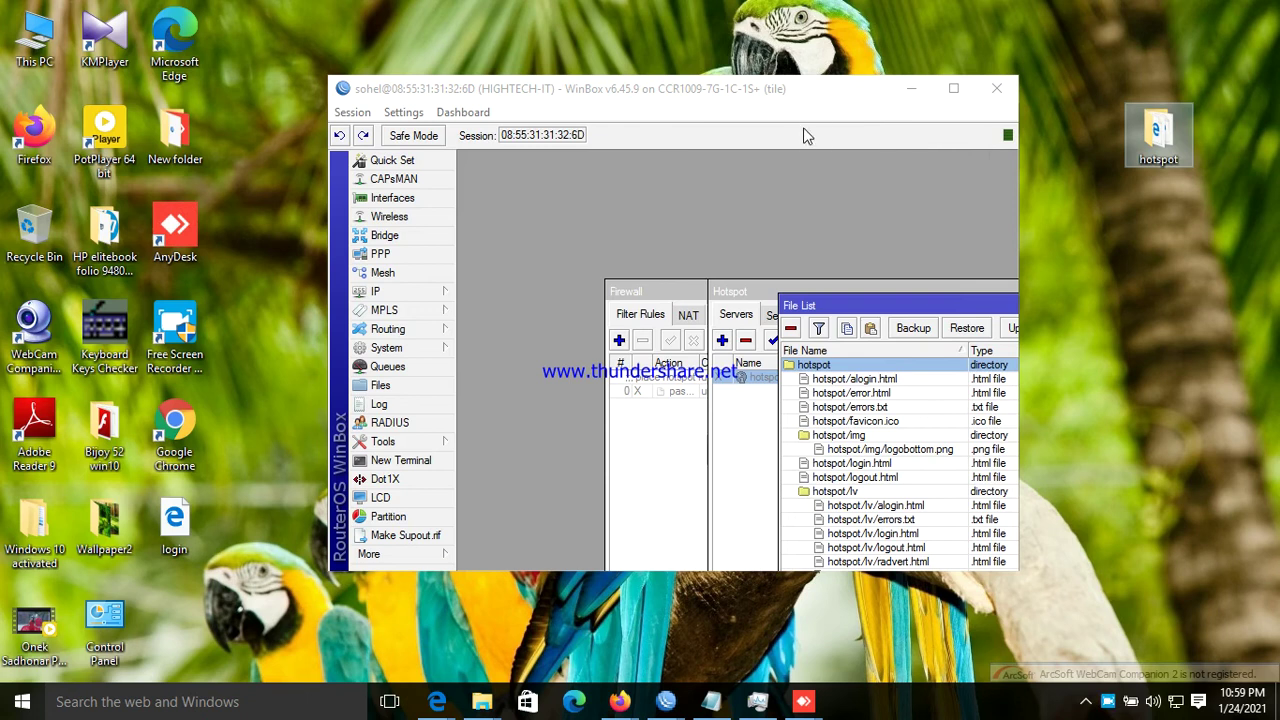
left_click(915, 91)
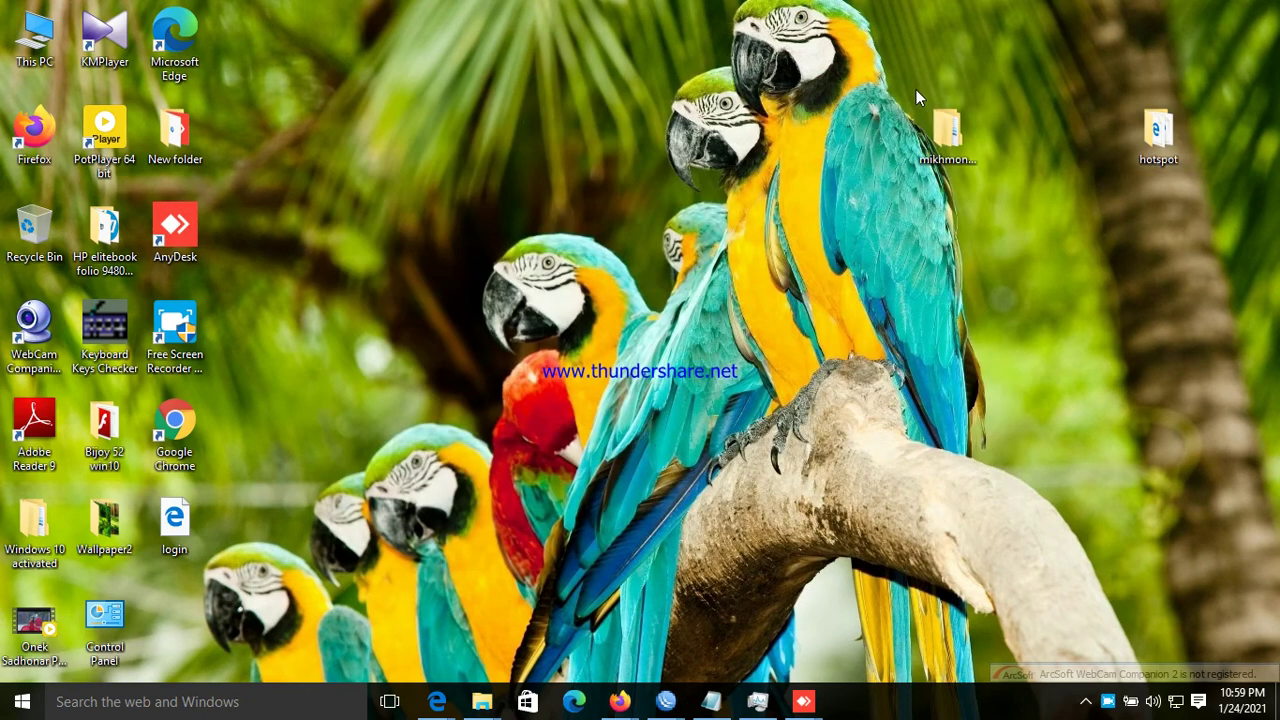
double_click(1158, 133)
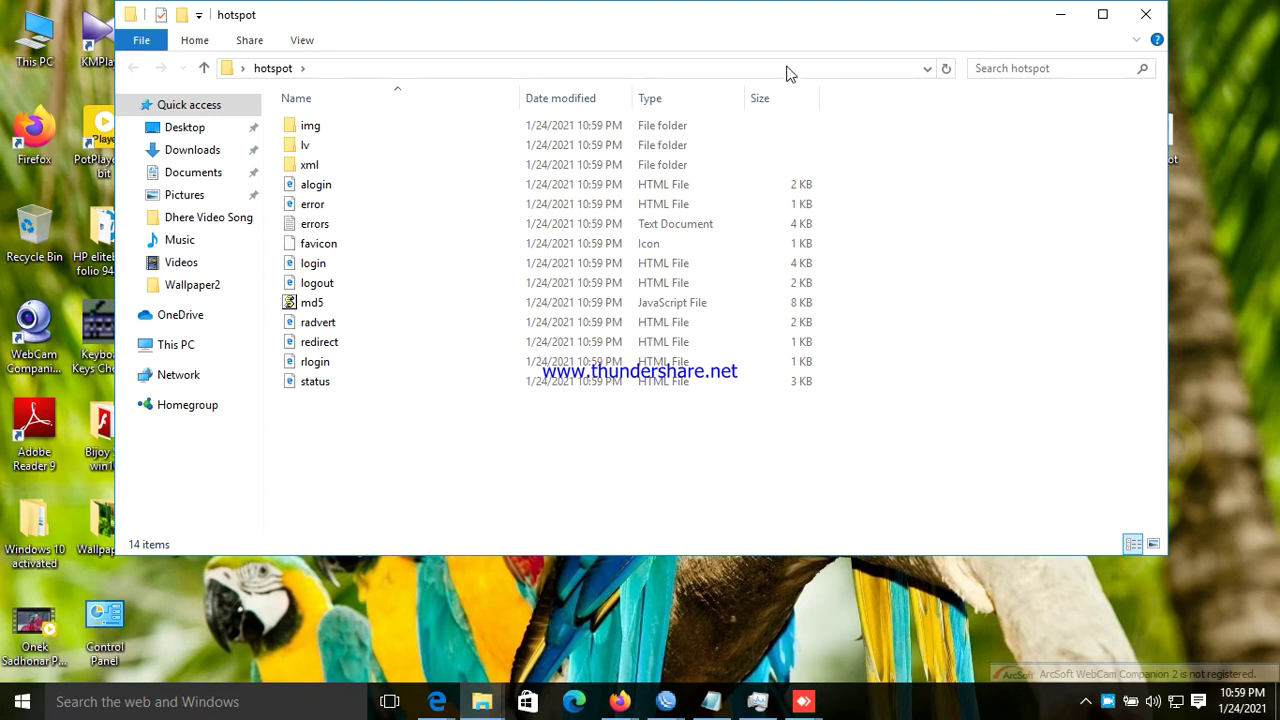
left_click(316, 266)
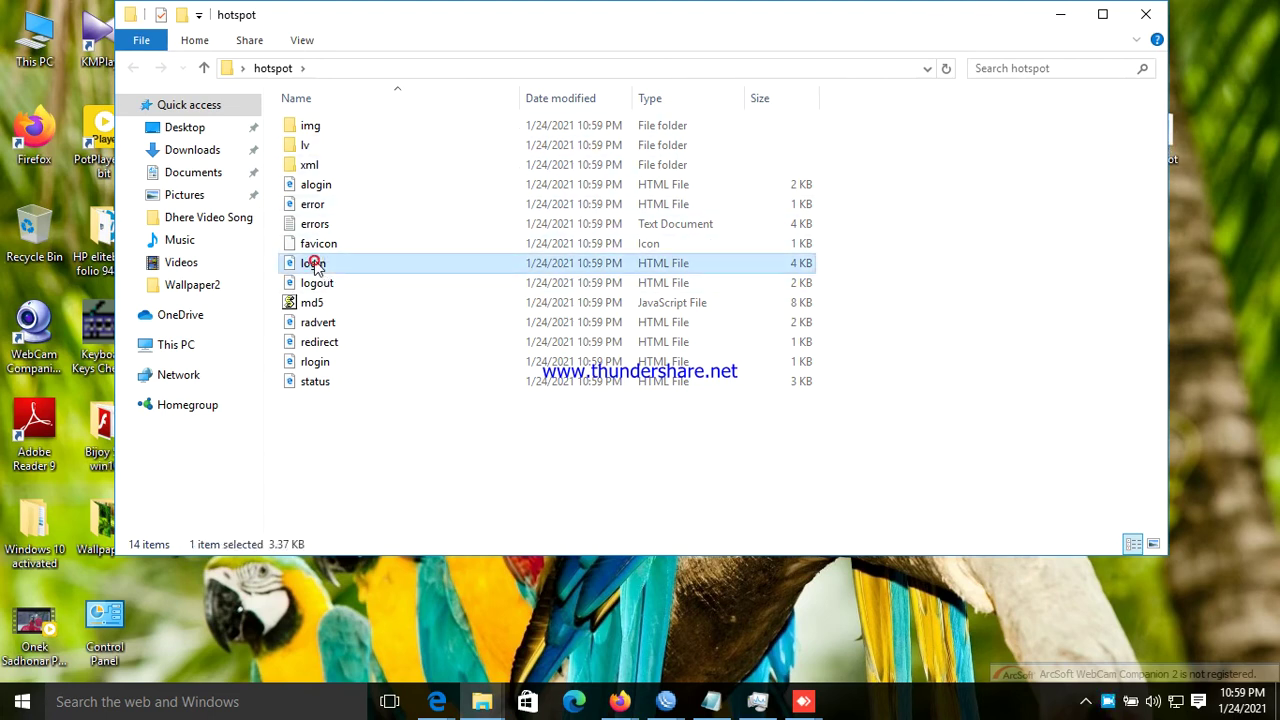
left_click_drag(316, 266, 28, 540)
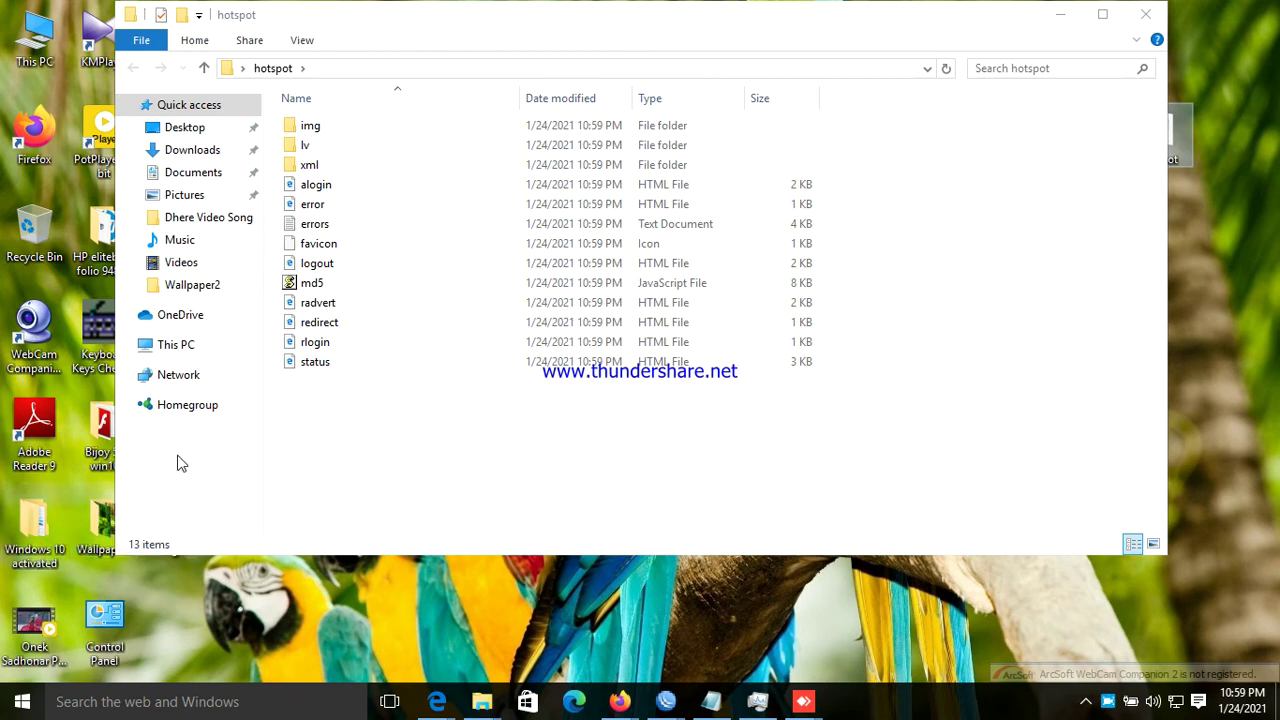
Move the 316 KB desktop login file into the hotspot folder and refresh the listing.
left_click_drag(424, 14, 831, 62)
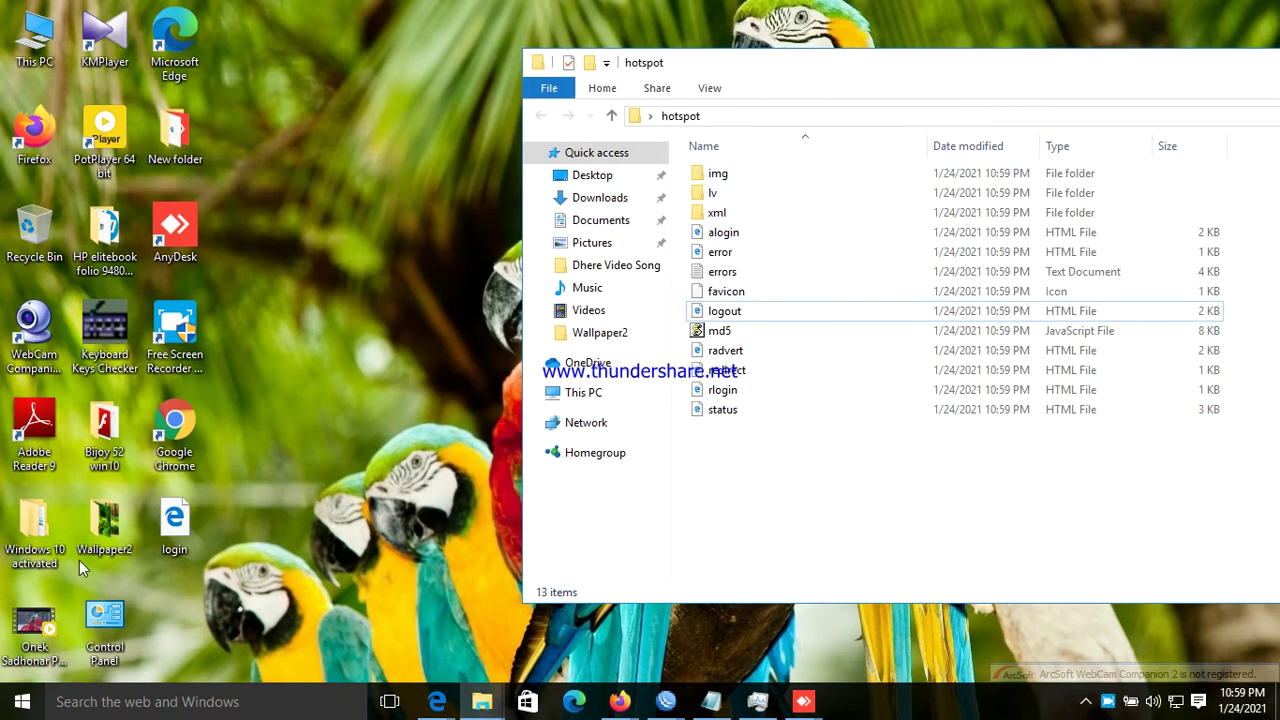
left_click_drag(174, 524, 800, 378)
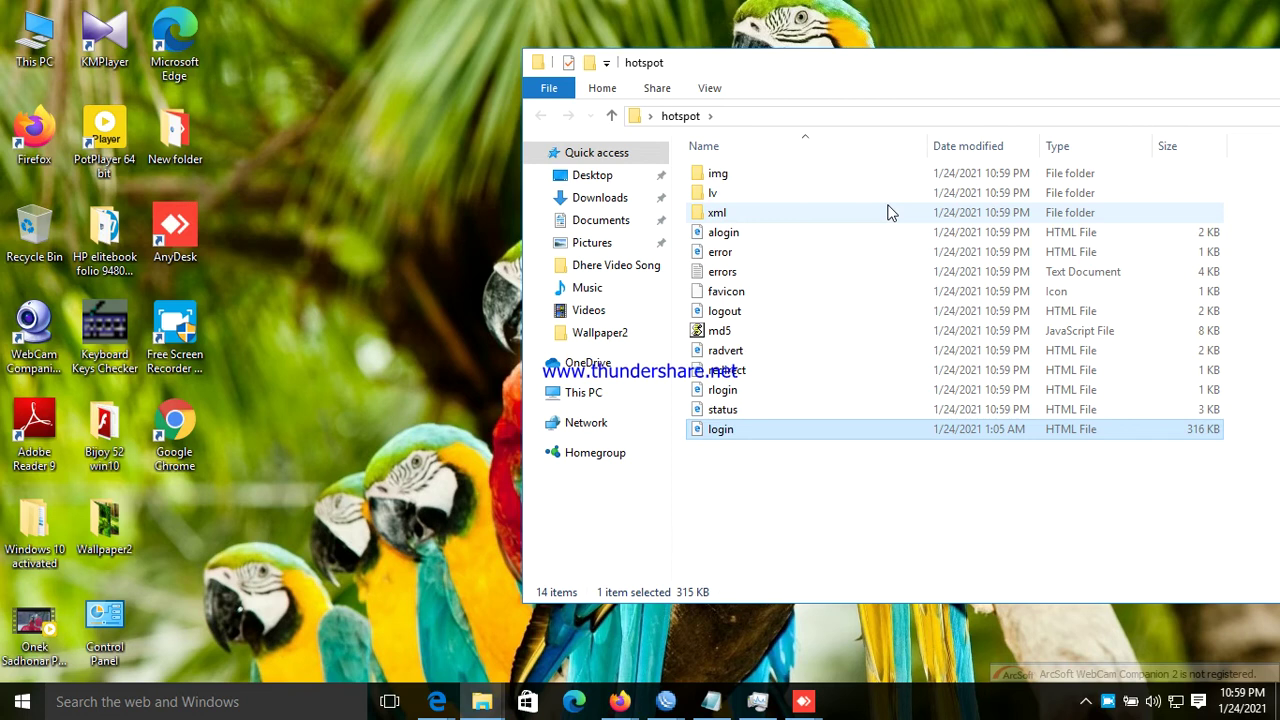
right_click(794, 505)
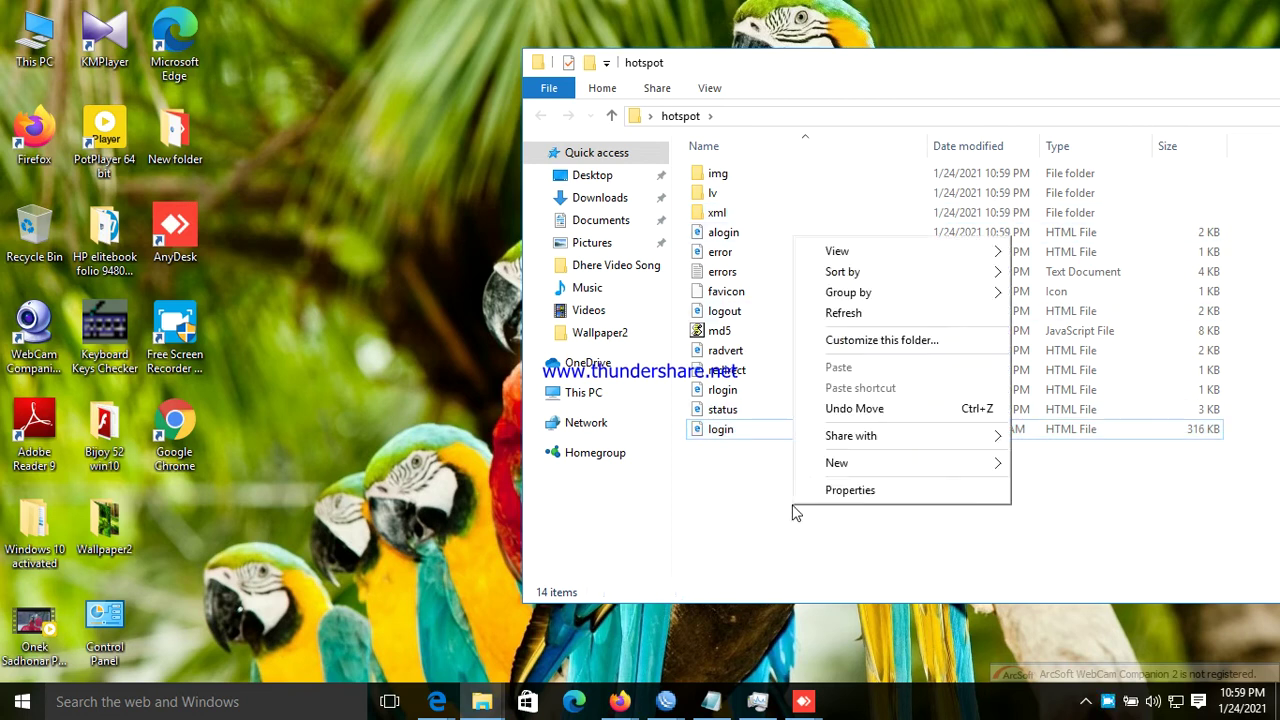
left_click(843, 313)
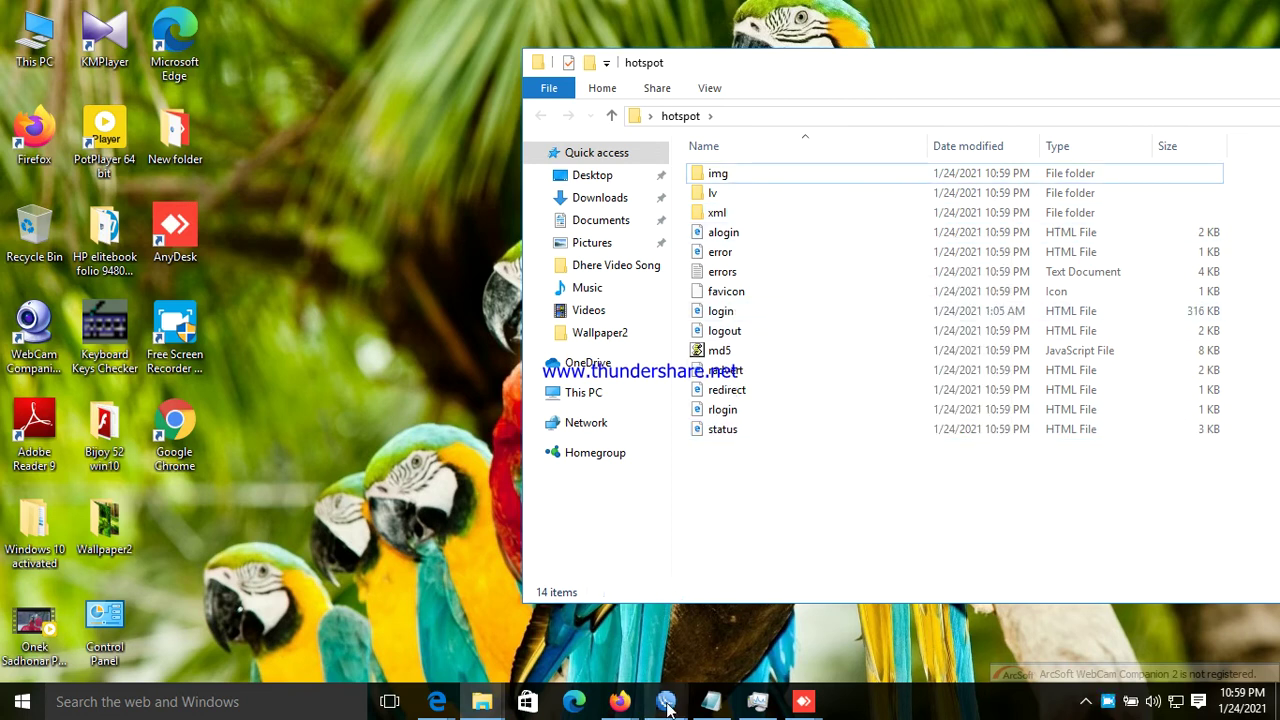
mouse_move(667, 705)
mouse_move(578, 632)
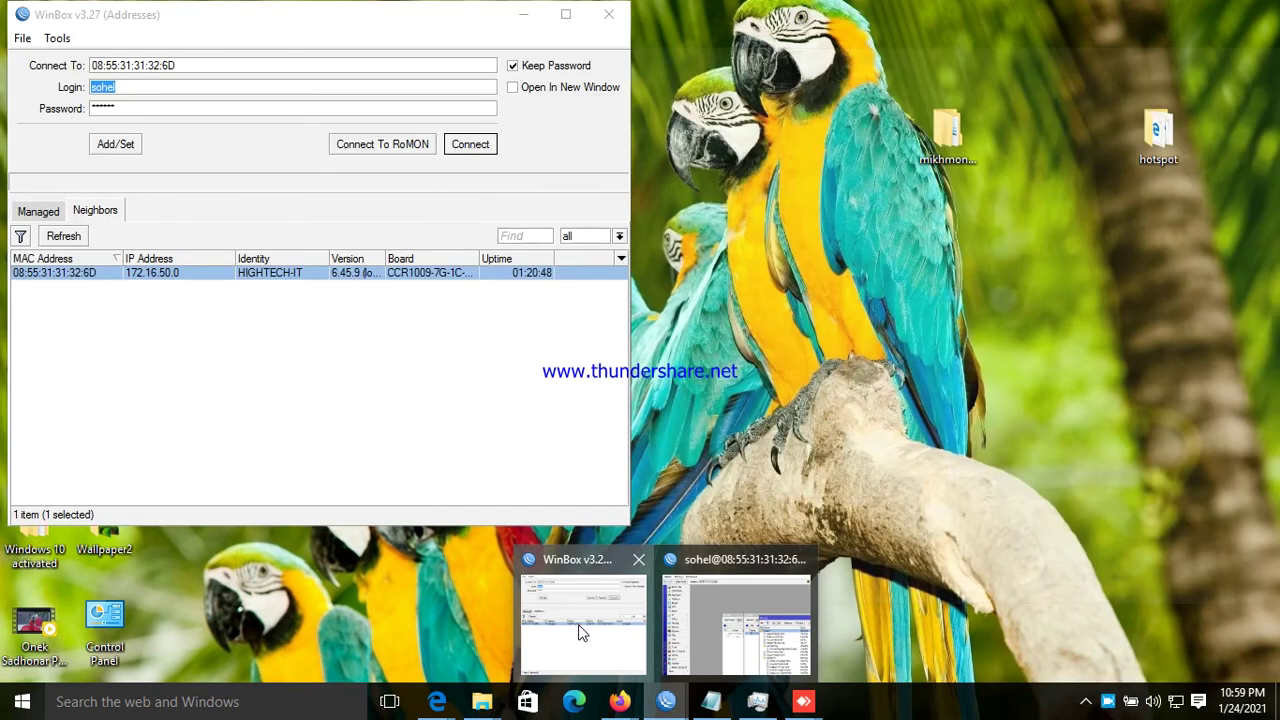
left_click(739, 629)
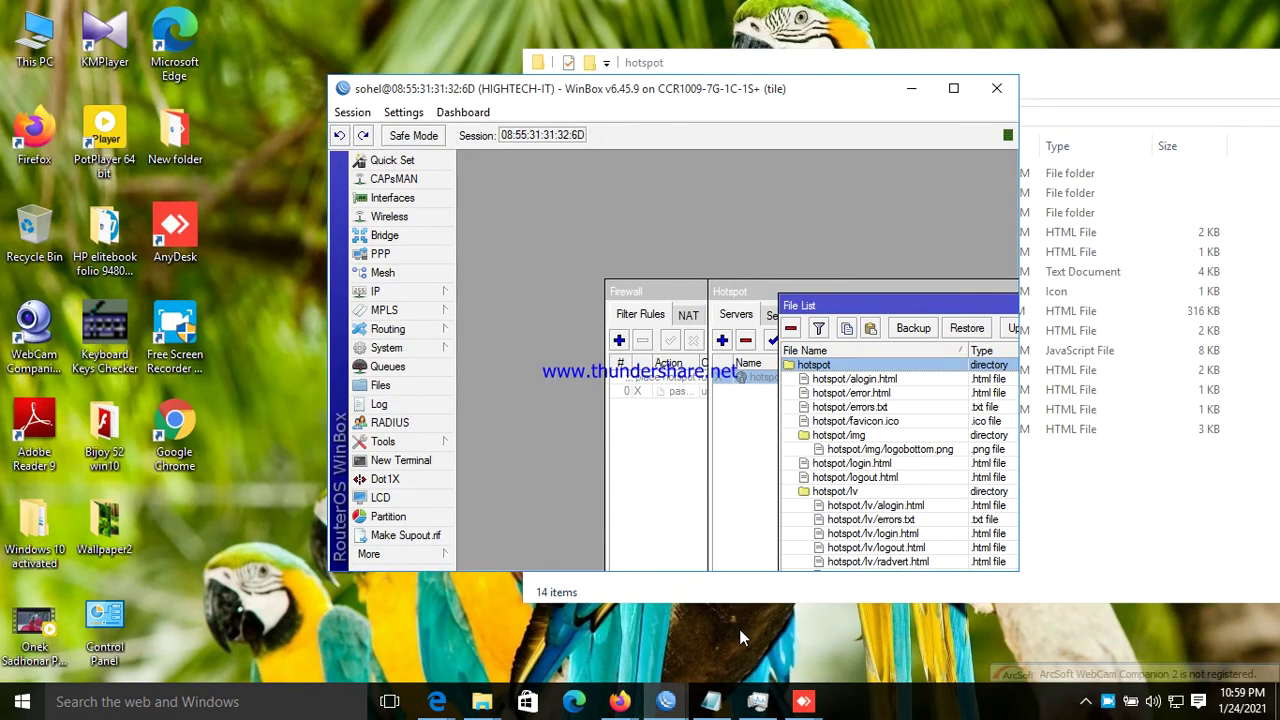
Remove the router's old hotspot directory and upload the updated desktop hotspot folder to Files.
left_click(739, 629)
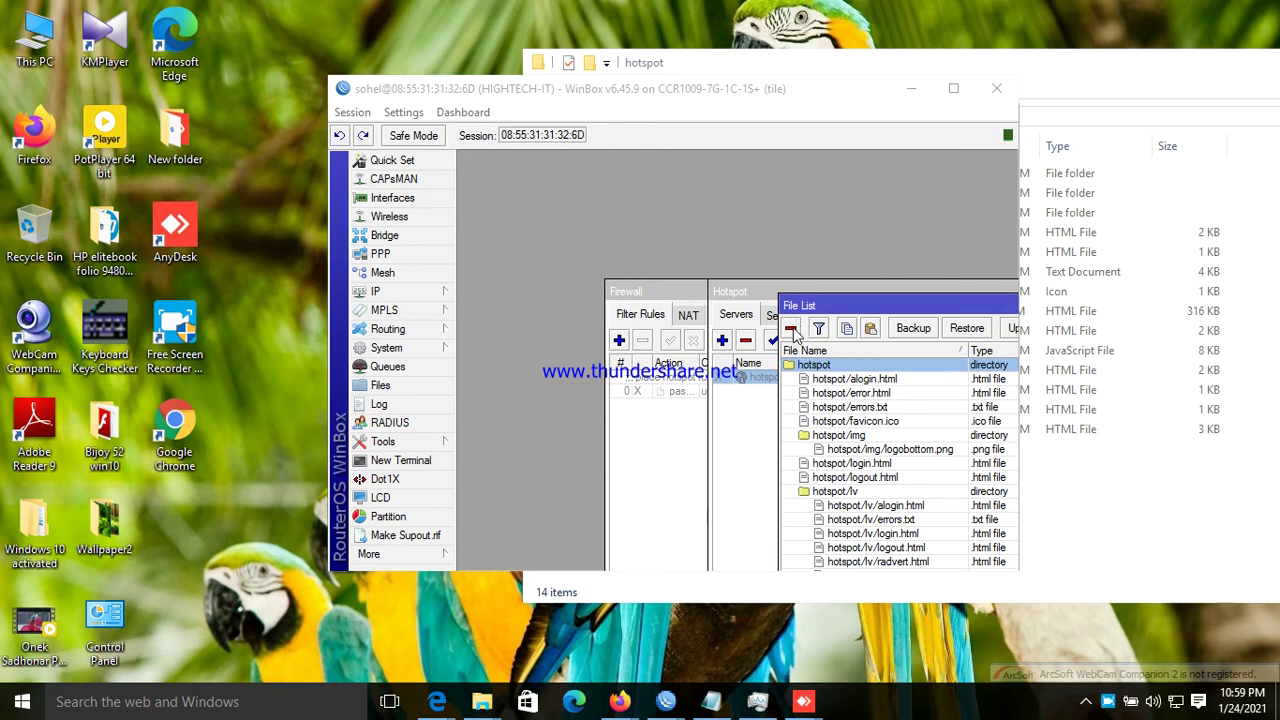
left_click(792, 331)
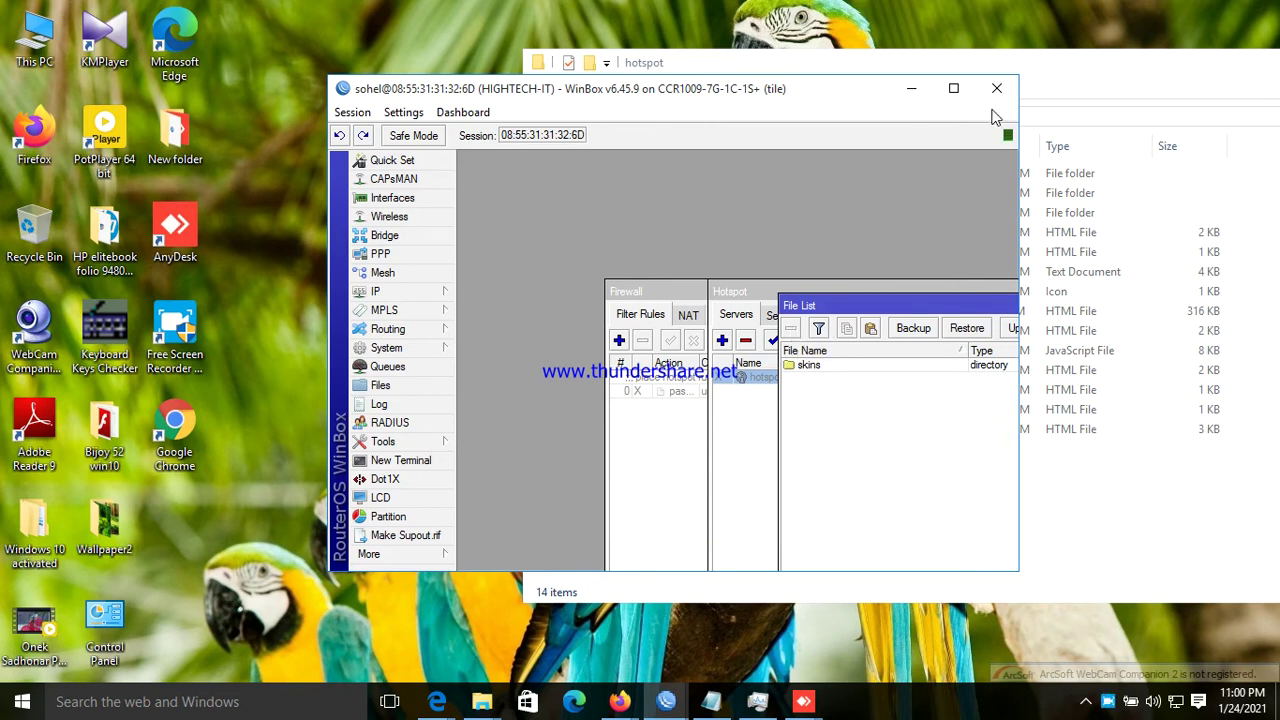
left_click(1080, 80)
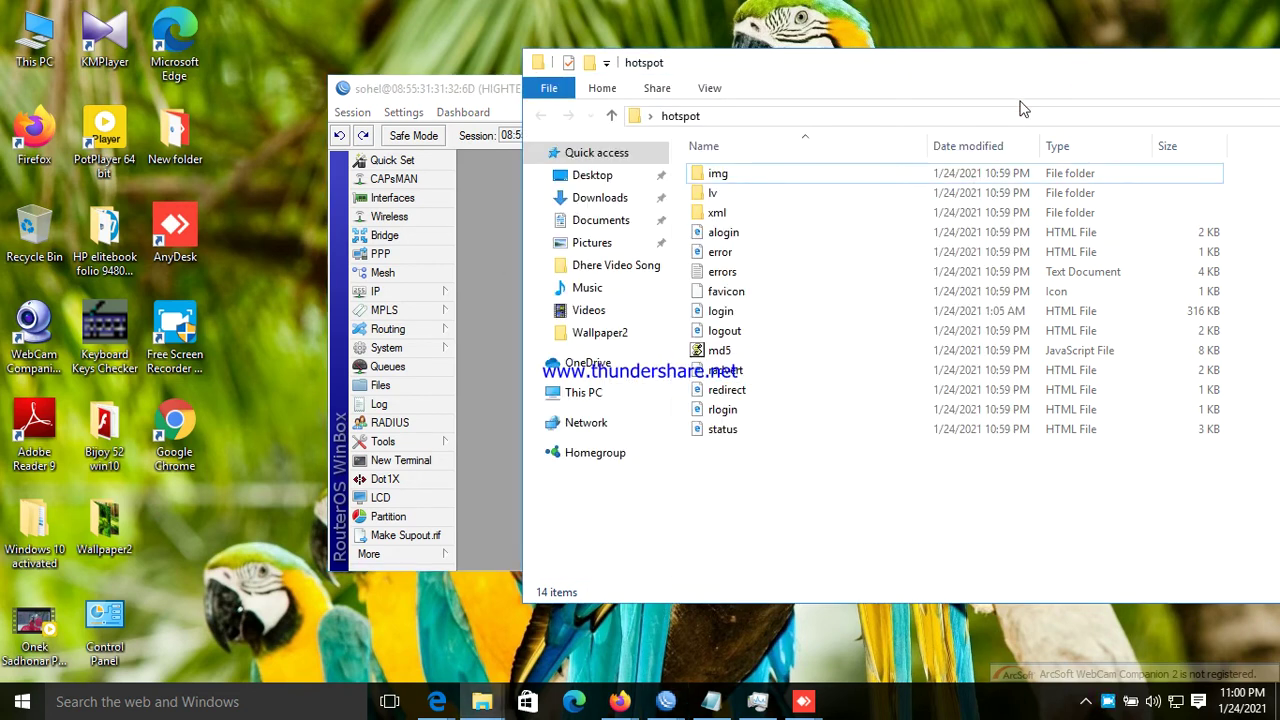
left_click(611, 115)
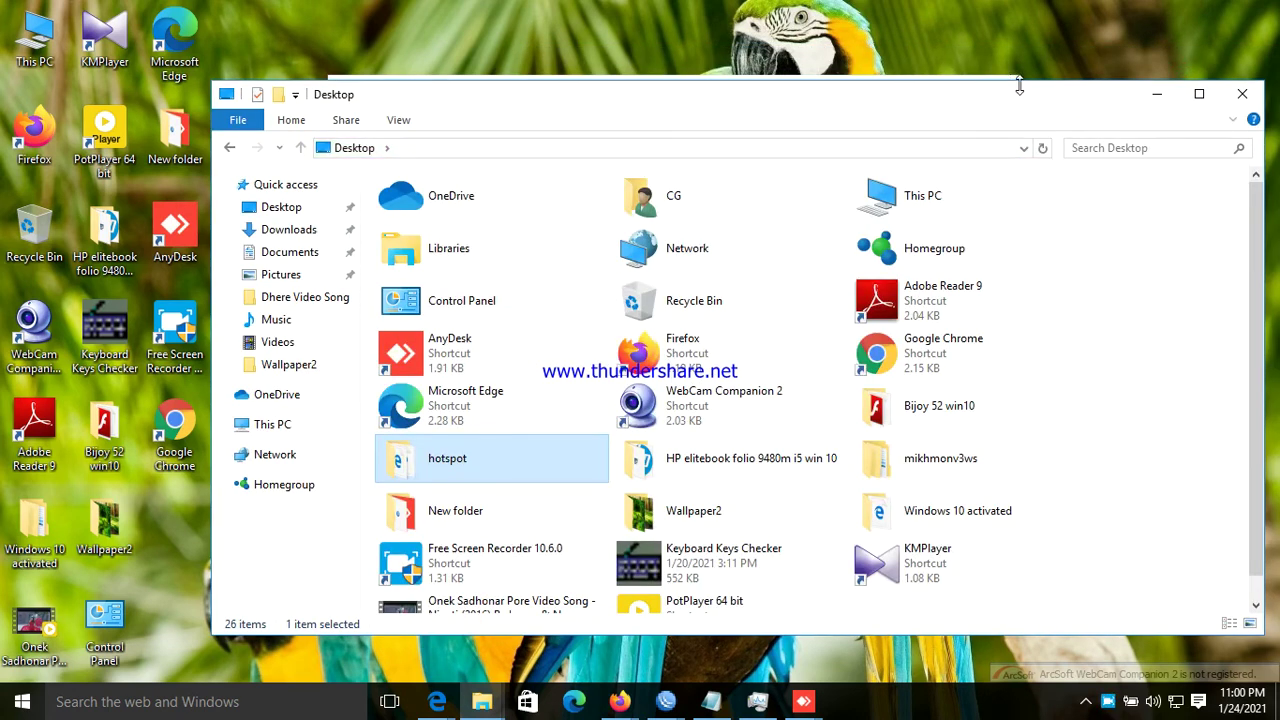
left_click(1235, 93)
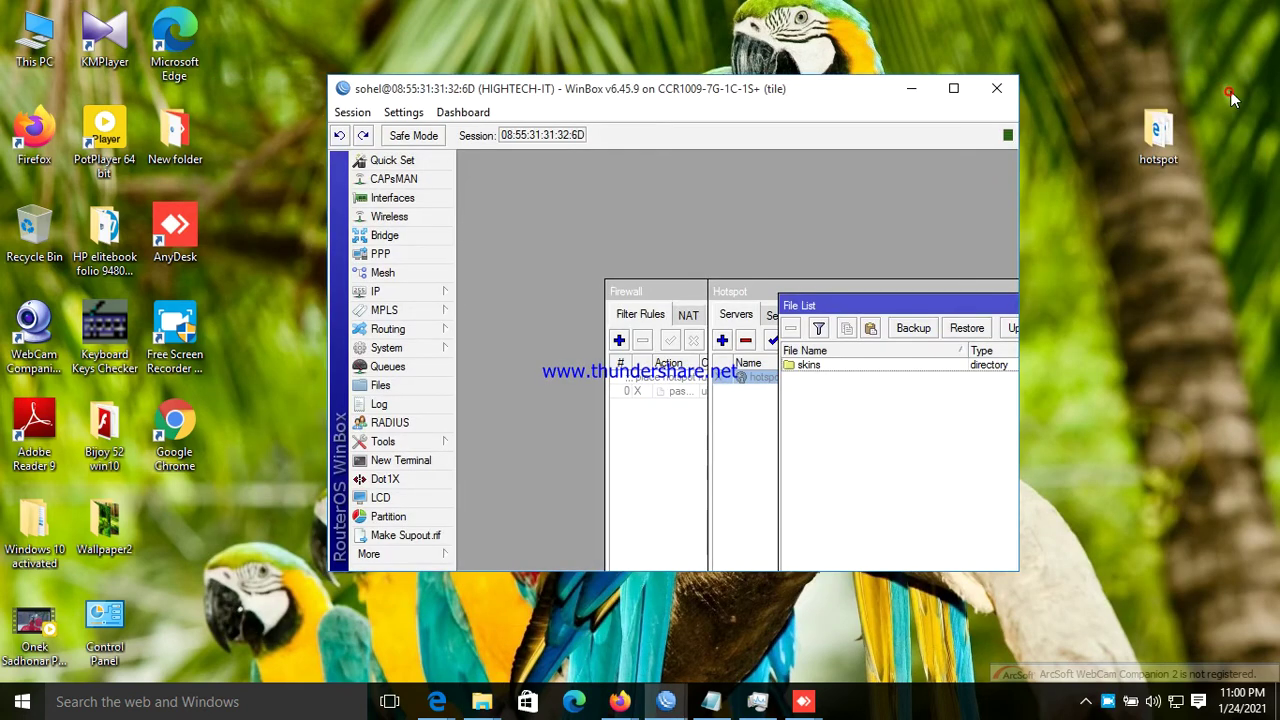
left_click_drag(1154, 116, 867, 435)
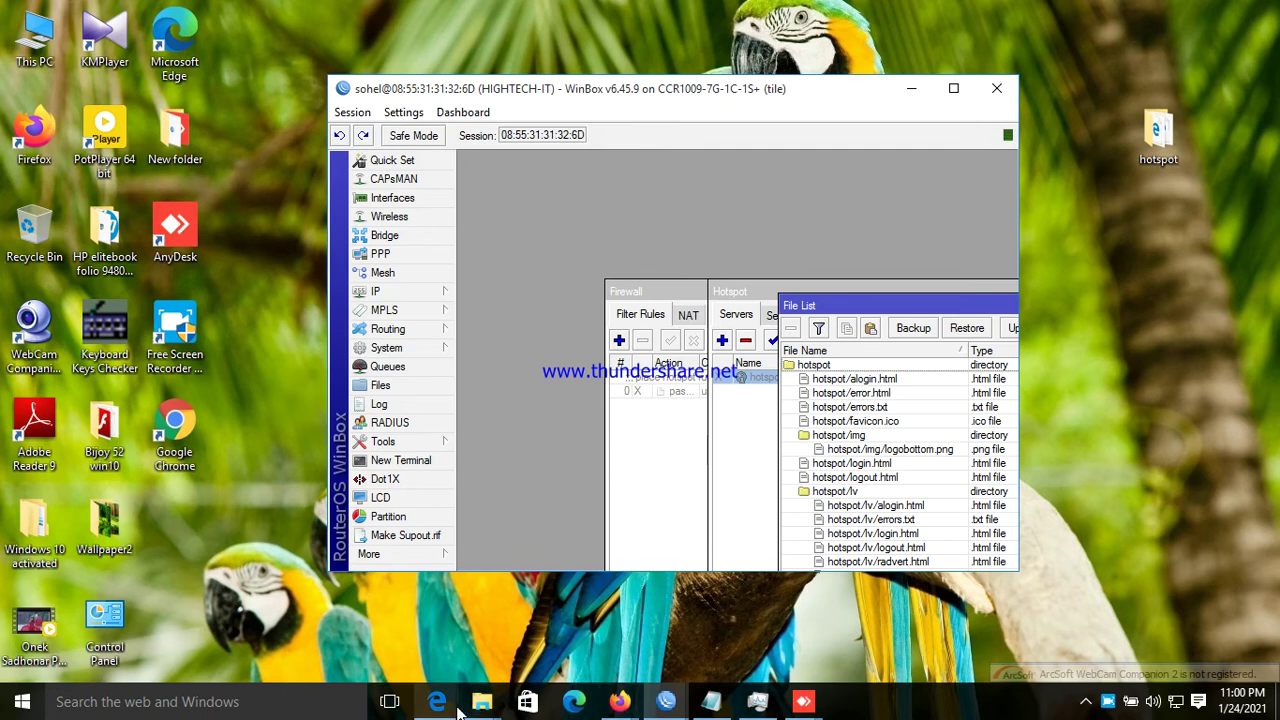
mouse_move(618, 706)
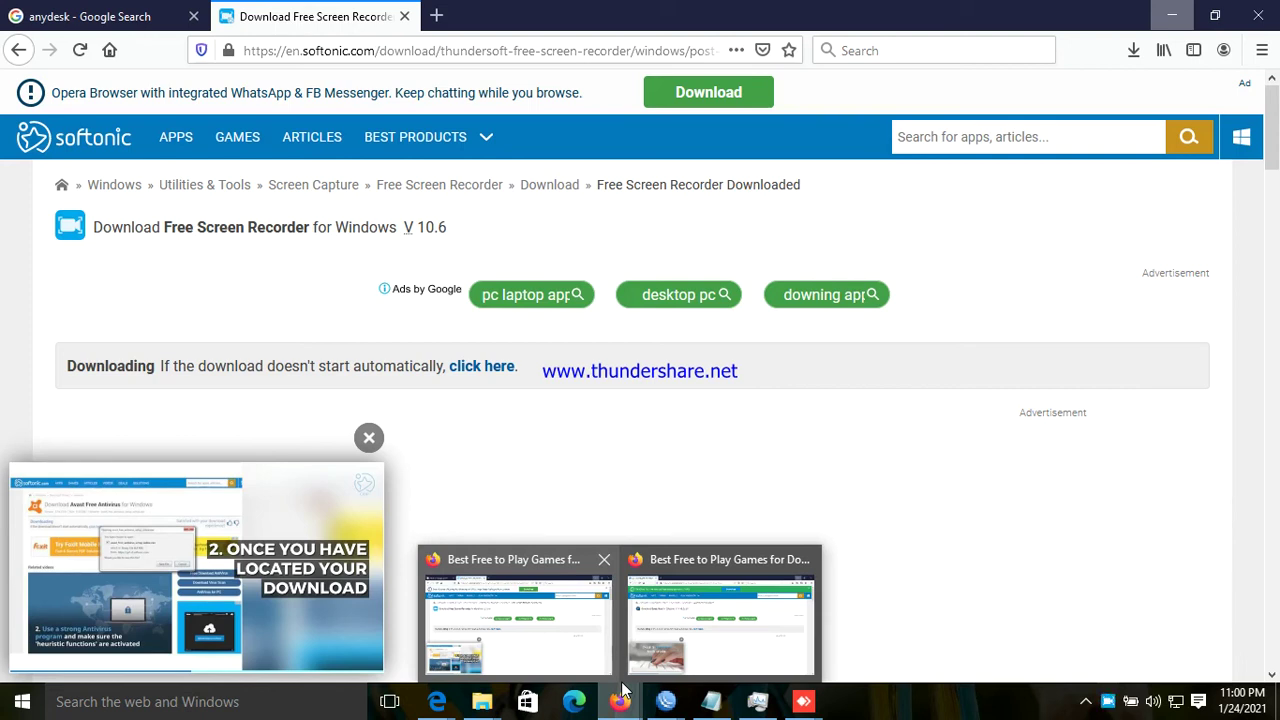
Try loading hightechit.net in a new Firefox tab (Unable to connect), then minimize Firefox.
left_click(625, 613)
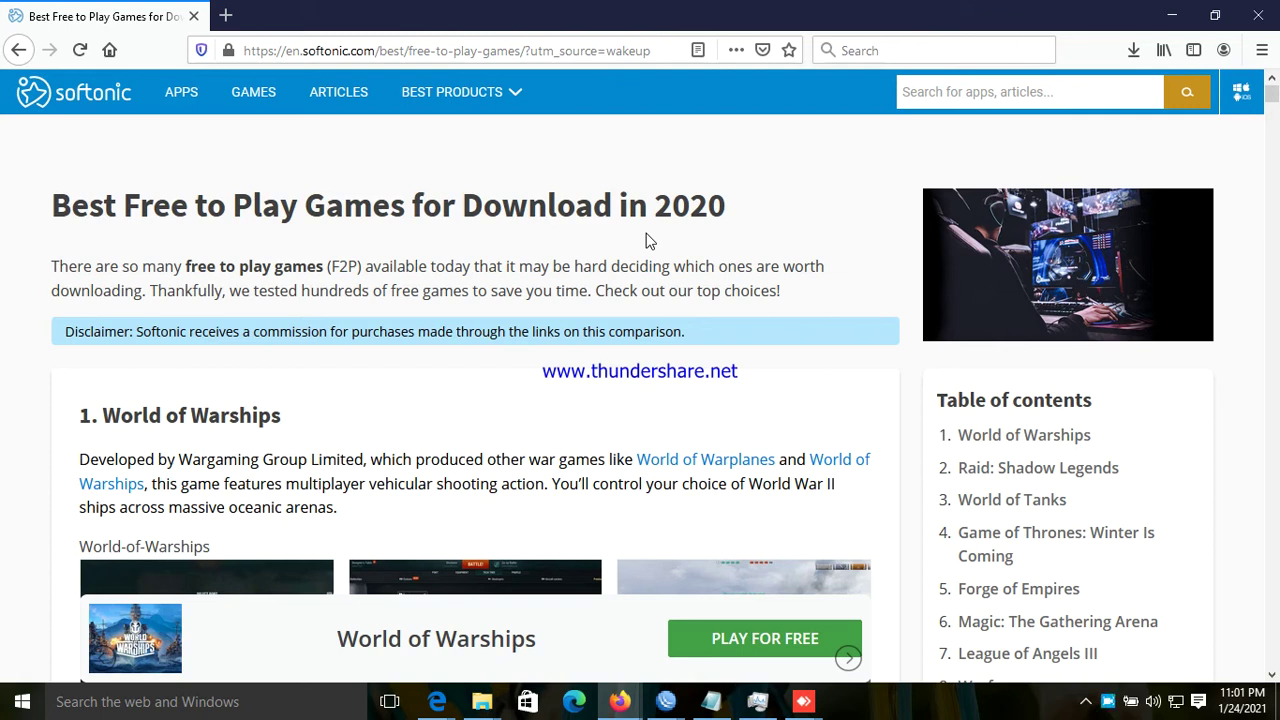
left_click(230, 17)
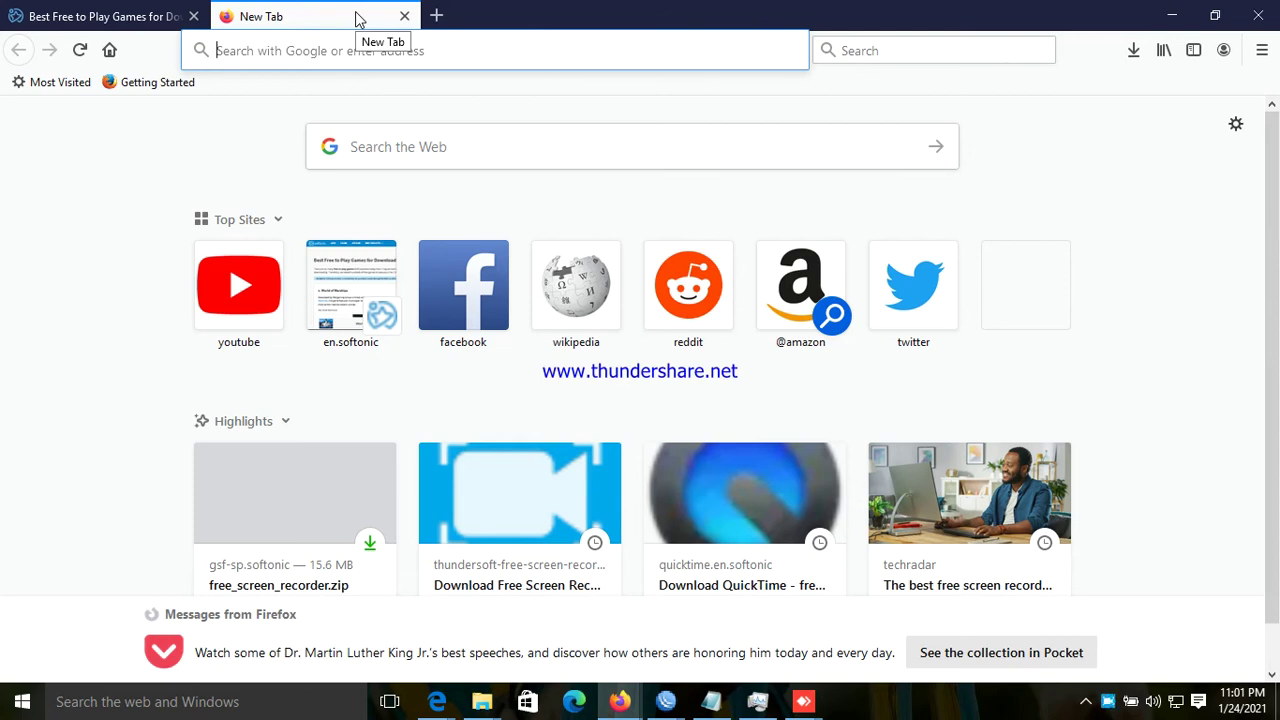
left_click(220, 52)
type("hightechit.net")
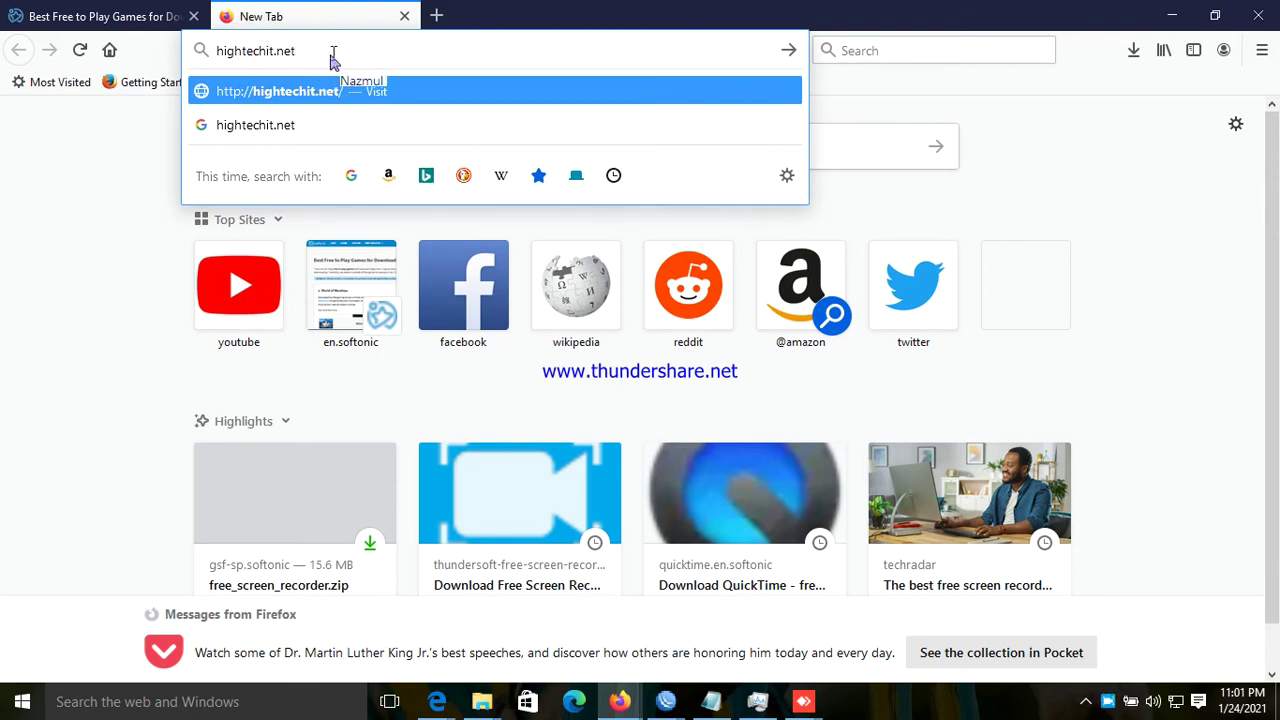
key("Return")
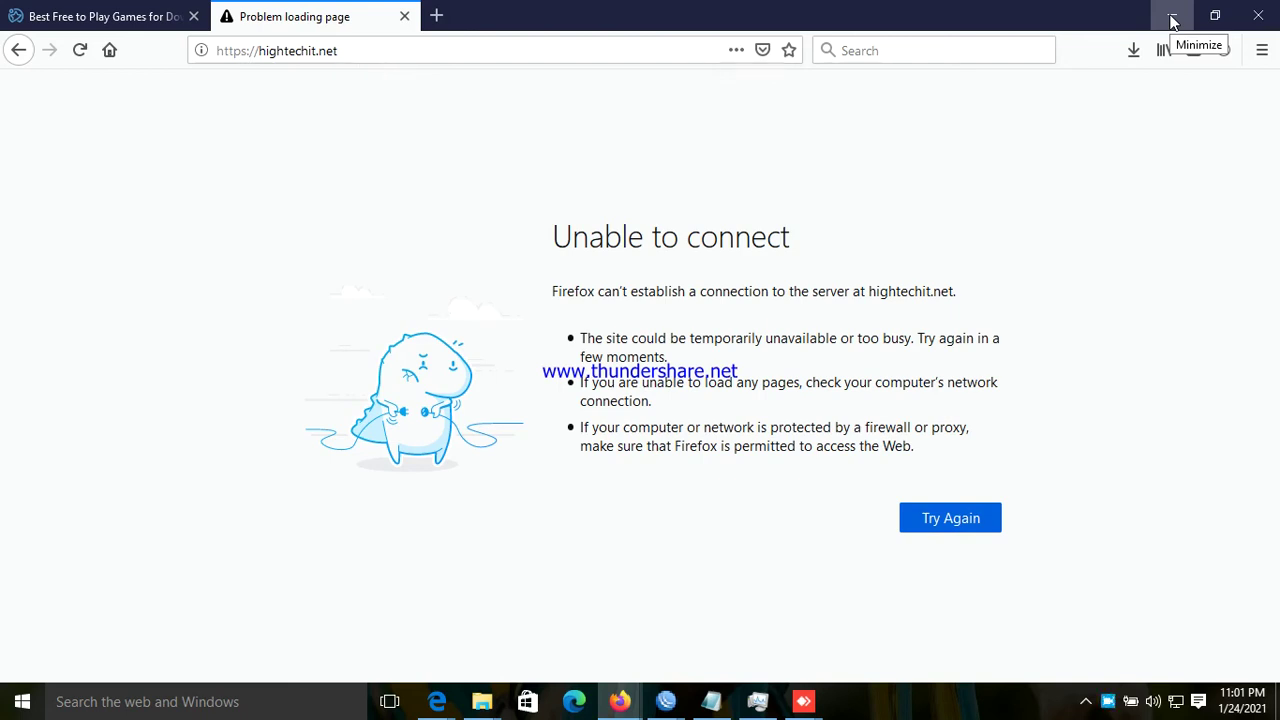
left_click(1172, 20)
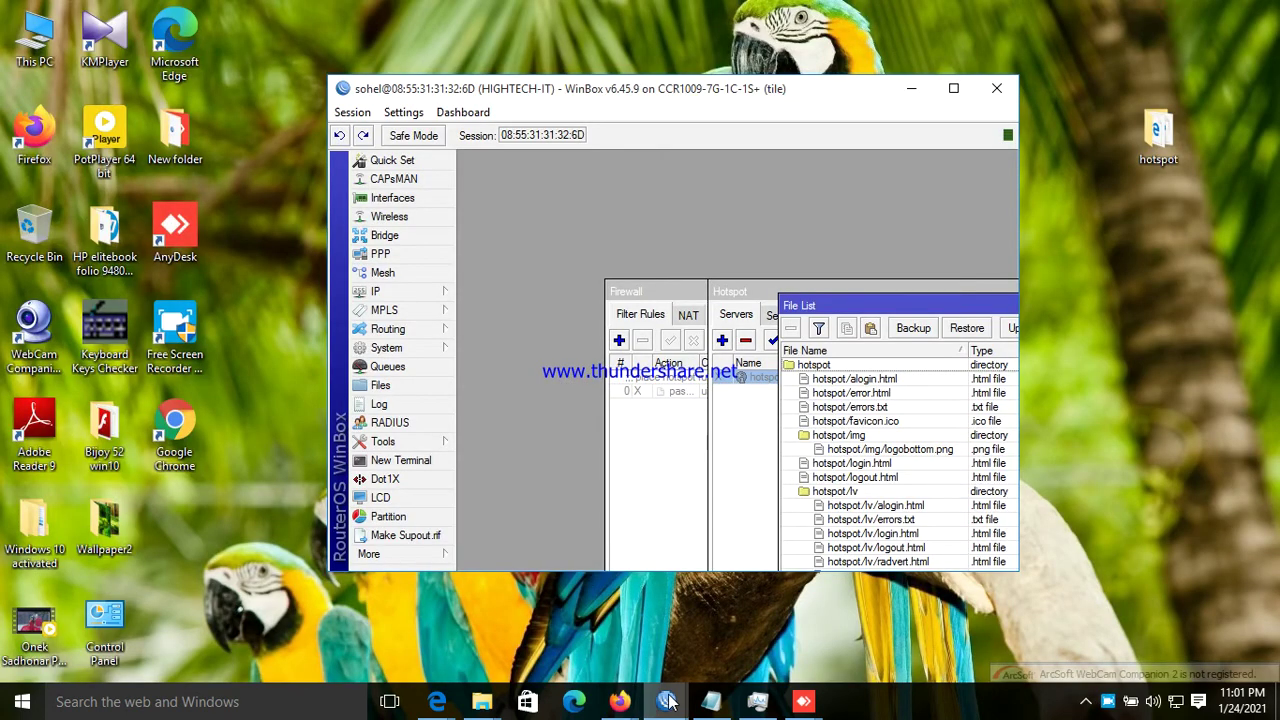
mouse_move(667, 702)
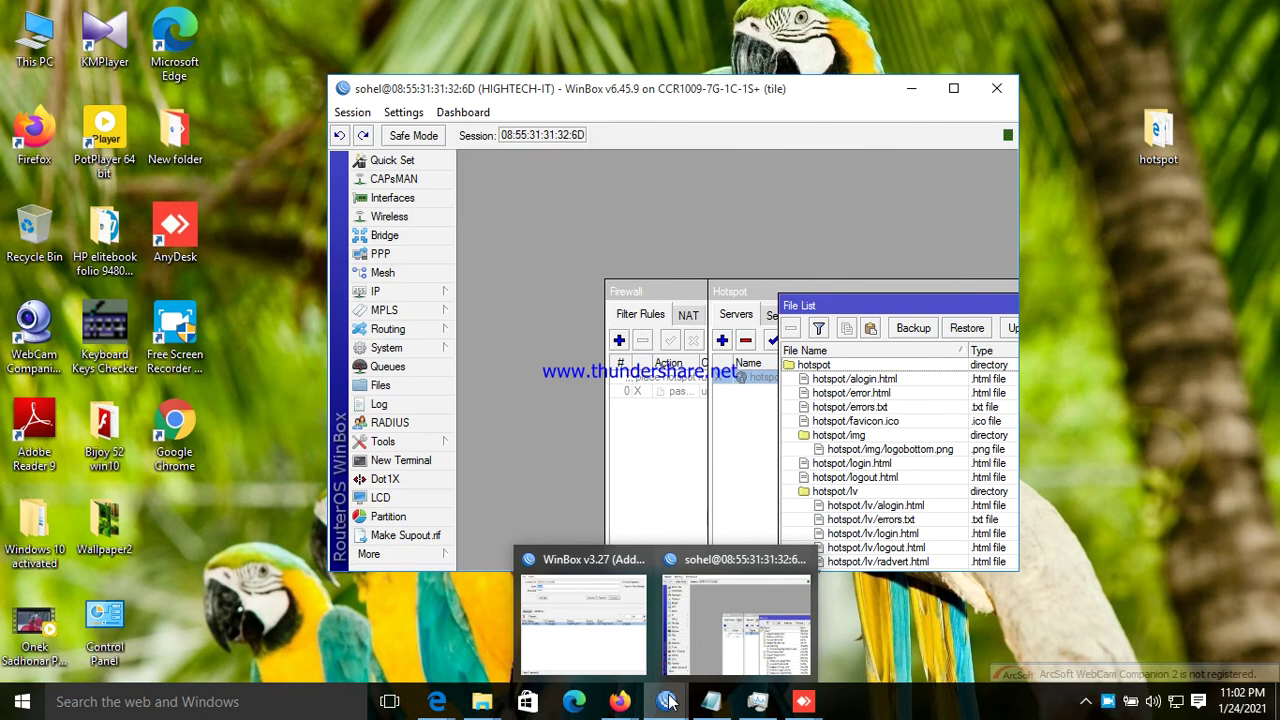
Re-enable the hotspot1 server on ether1 so its dynamic filter rules return.
left_click(773, 357)
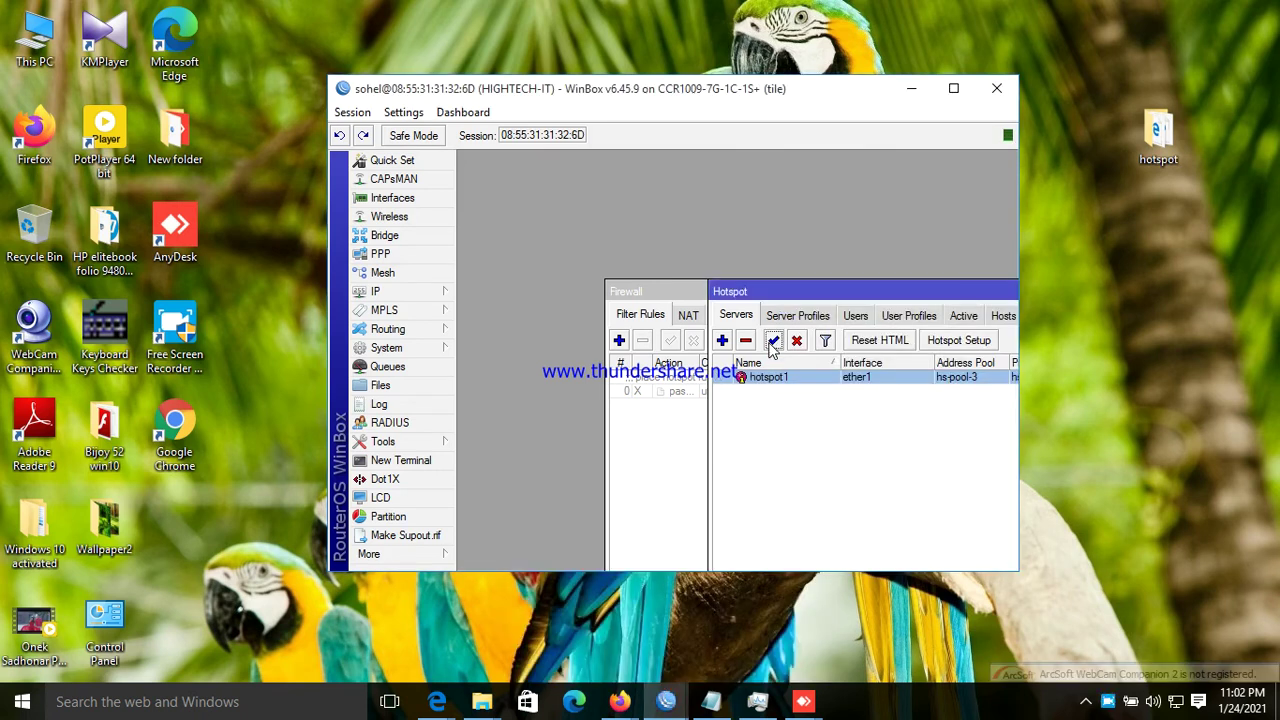
left_click(773, 341)
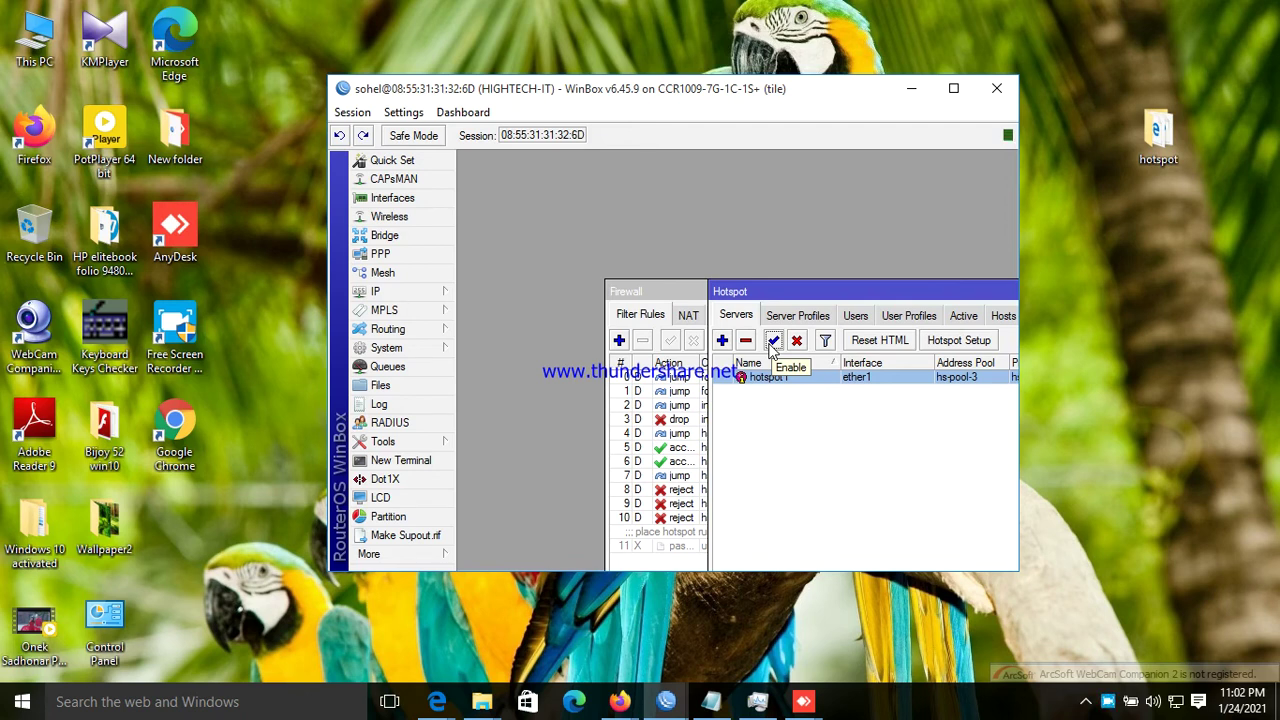
mouse_move(467, 703)
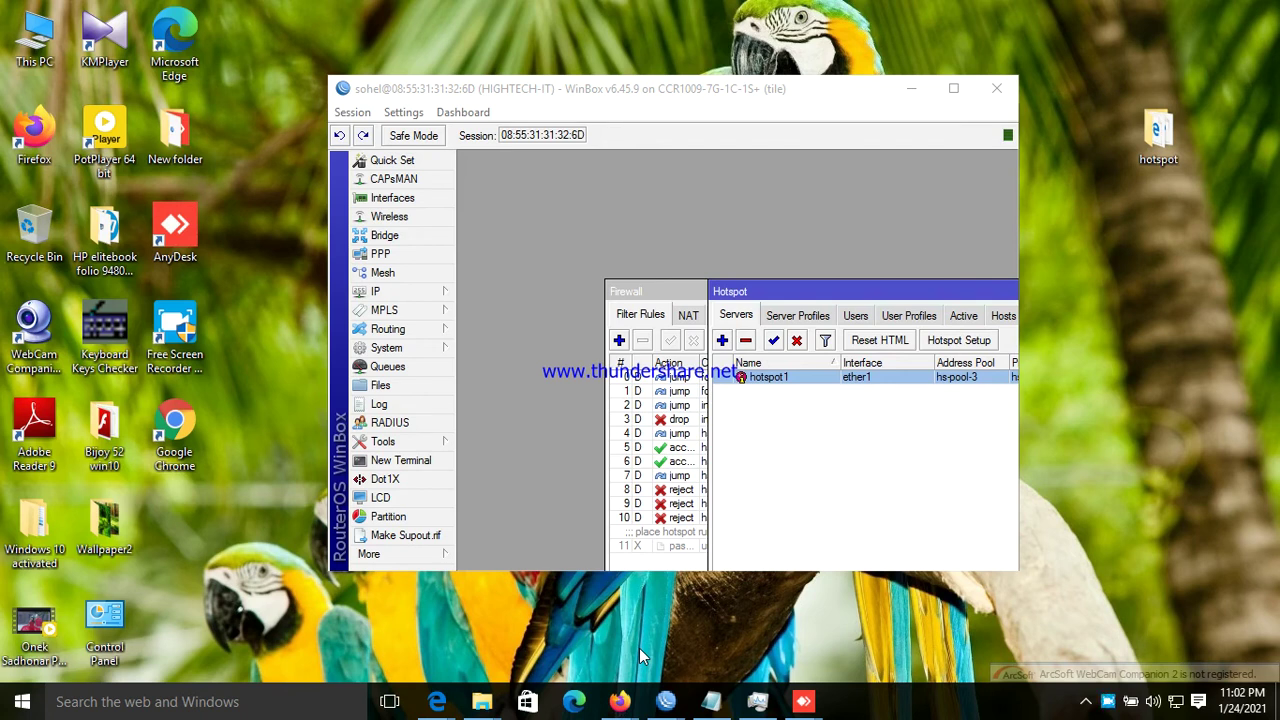
mouse_move(620, 703)
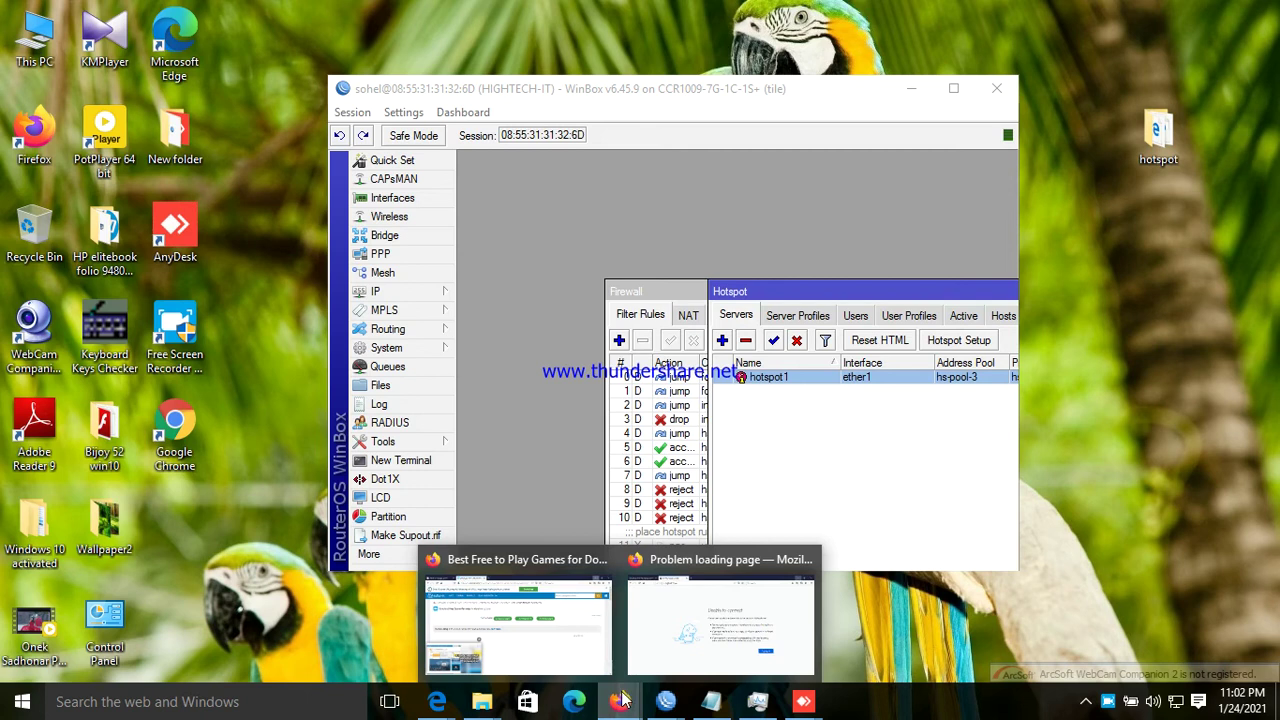
Reload hightechit.net in Firefox, which now gives Secure Connection Failed.
left_click(722, 630)
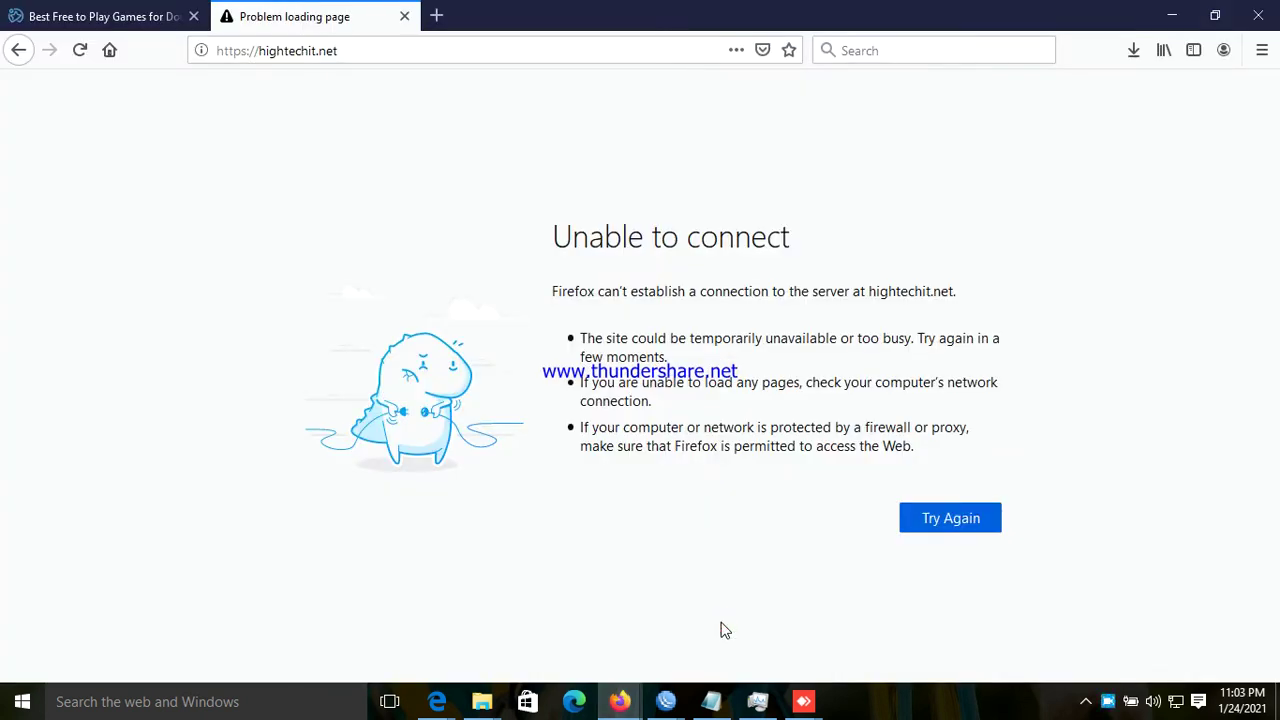
left_click(80, 50)
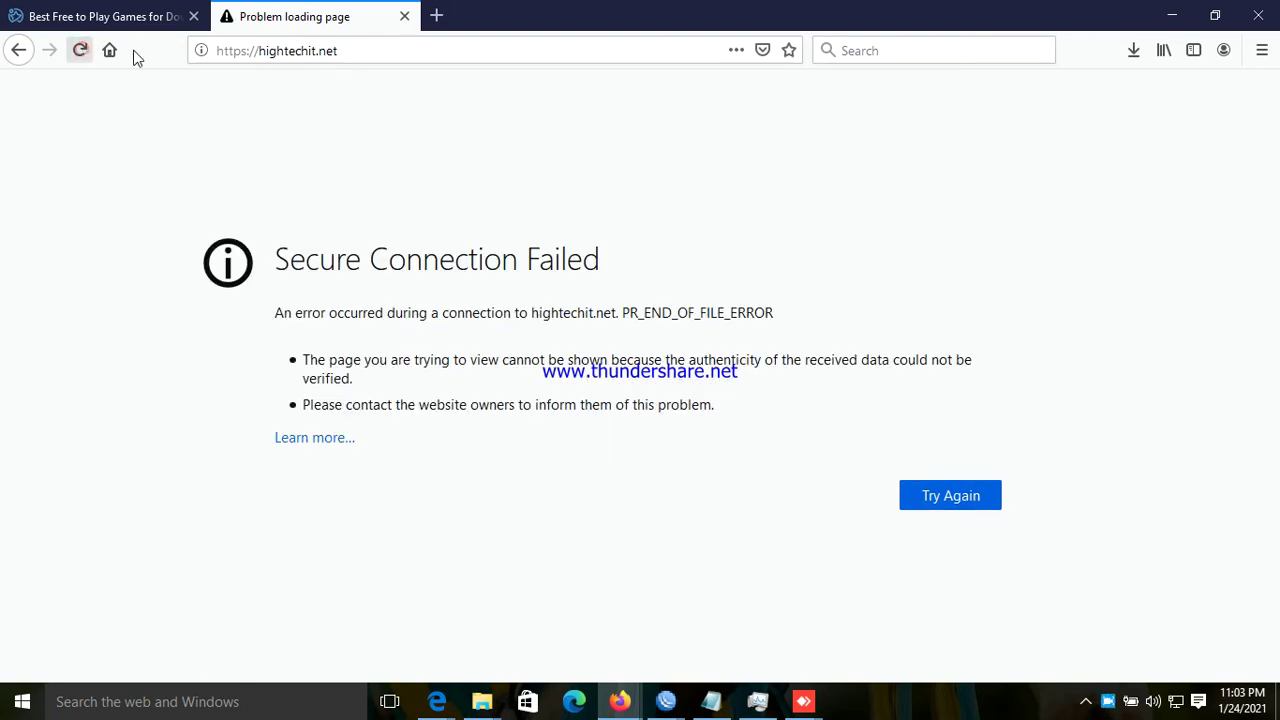
left_click(348, 50)
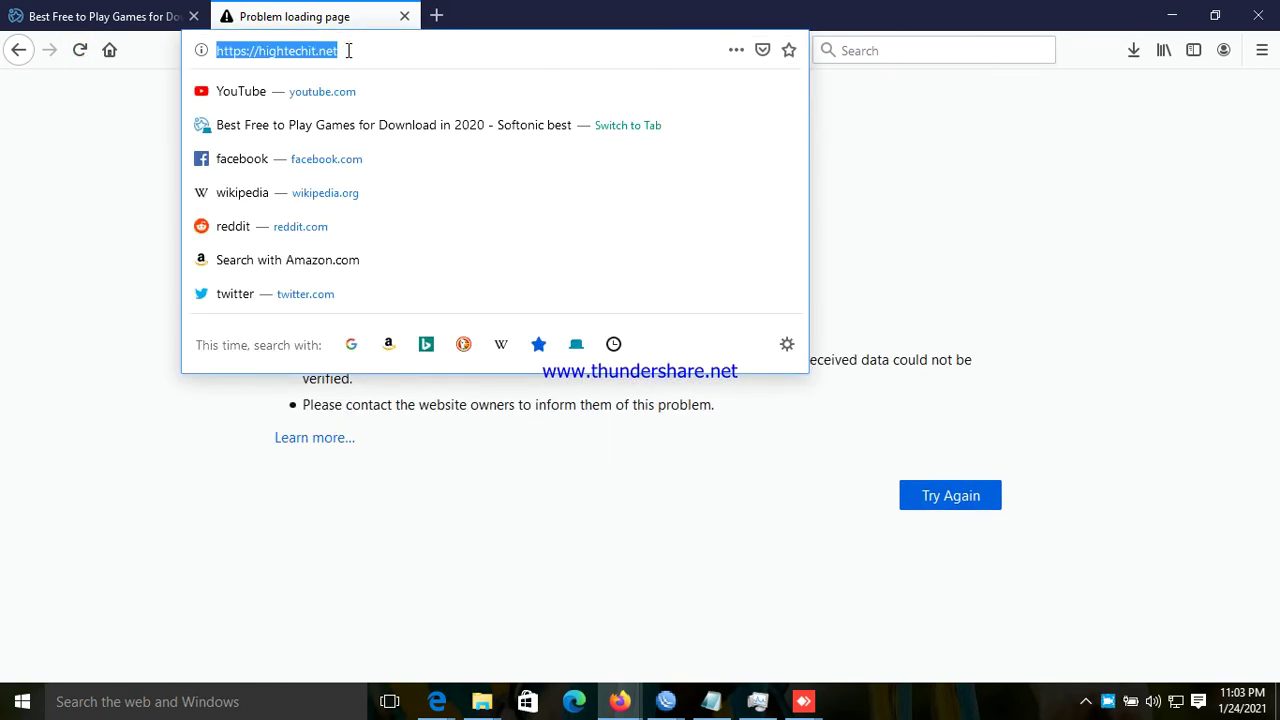
key("Return")
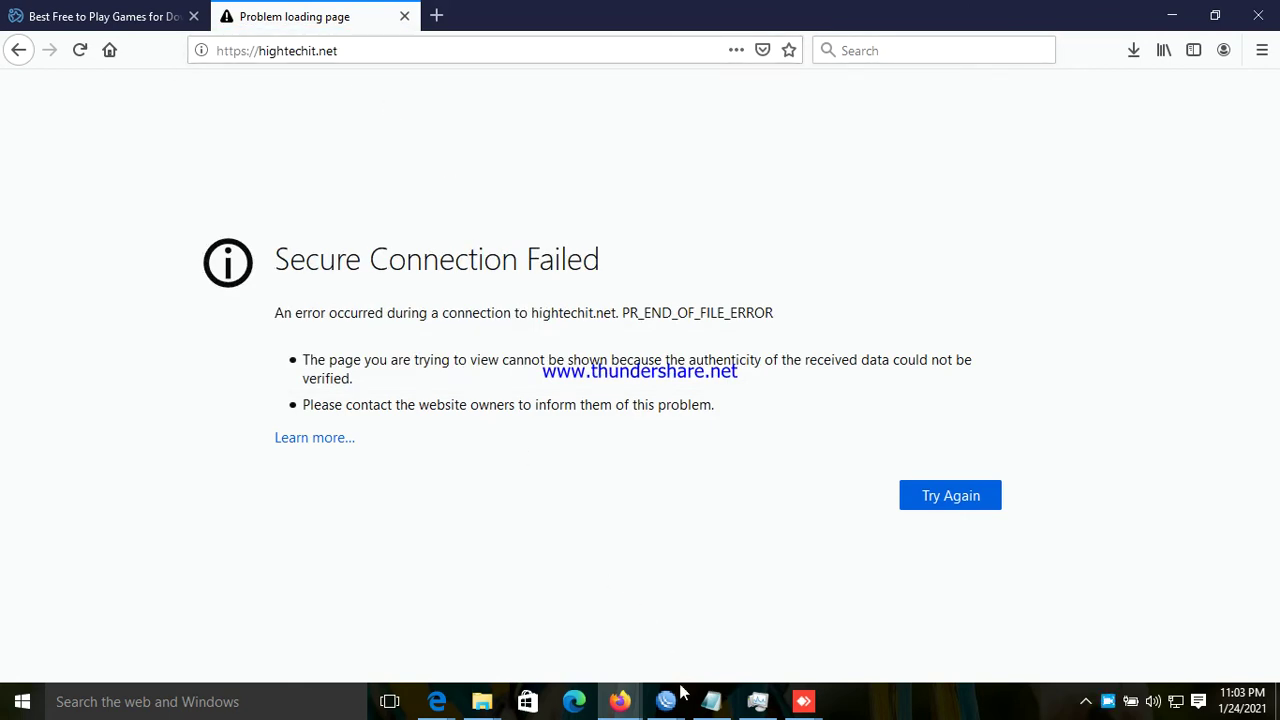
Switch back to the WinBox router session and open its Interfaces list.
mouse_move(667, 707)
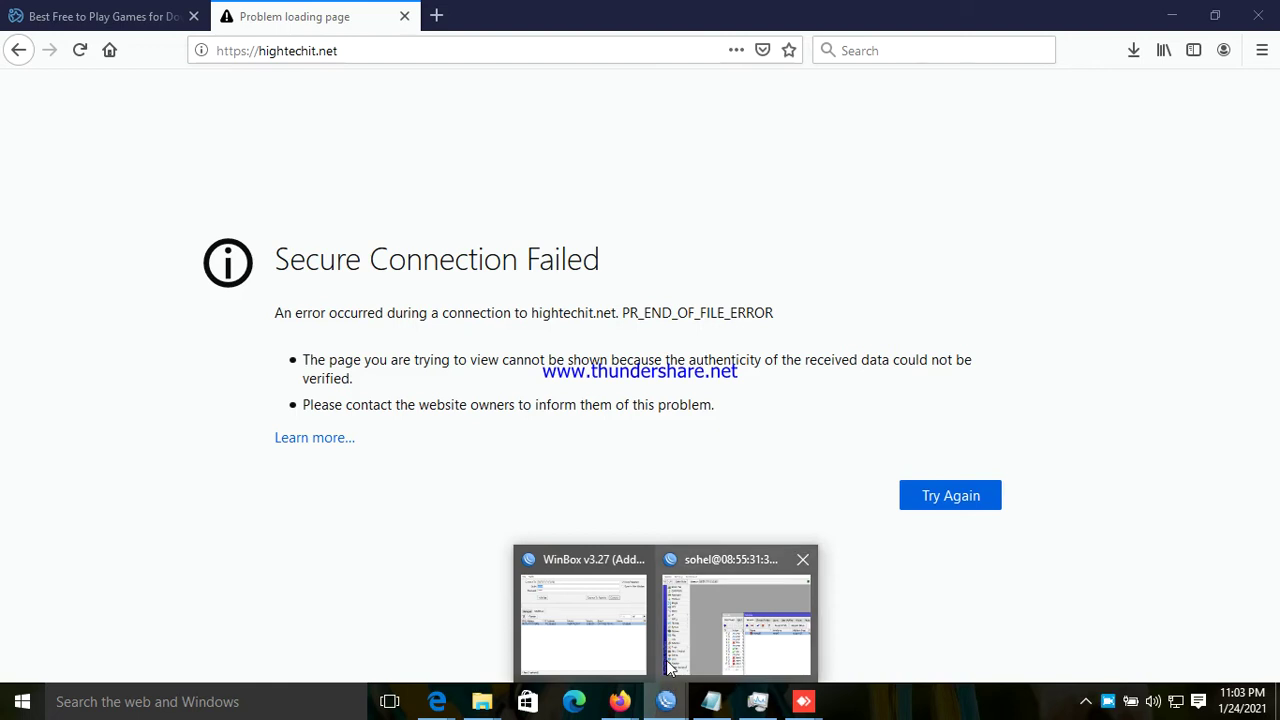
left_click(670, 672)
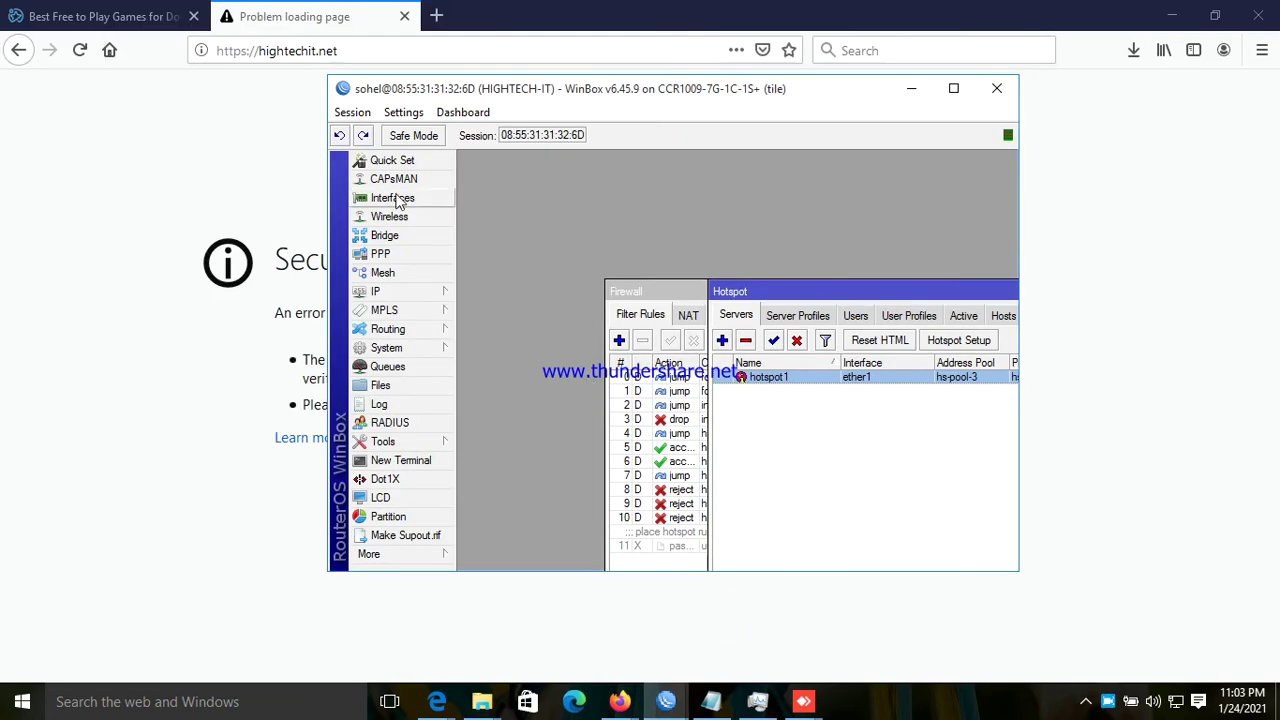
left_click(395, 198)
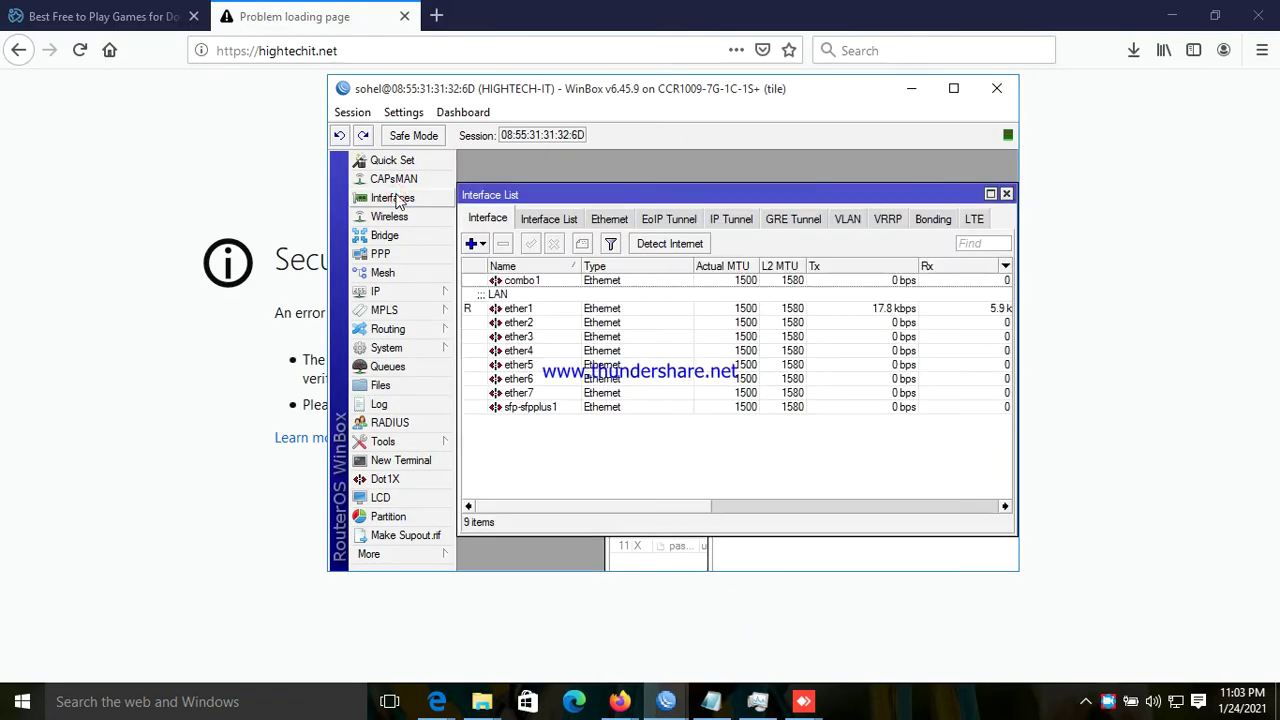
Check ether1, then view DHCP networks and leases, widening host name to show DESKTOP-E9OEJ90.
left_click(518, 309)
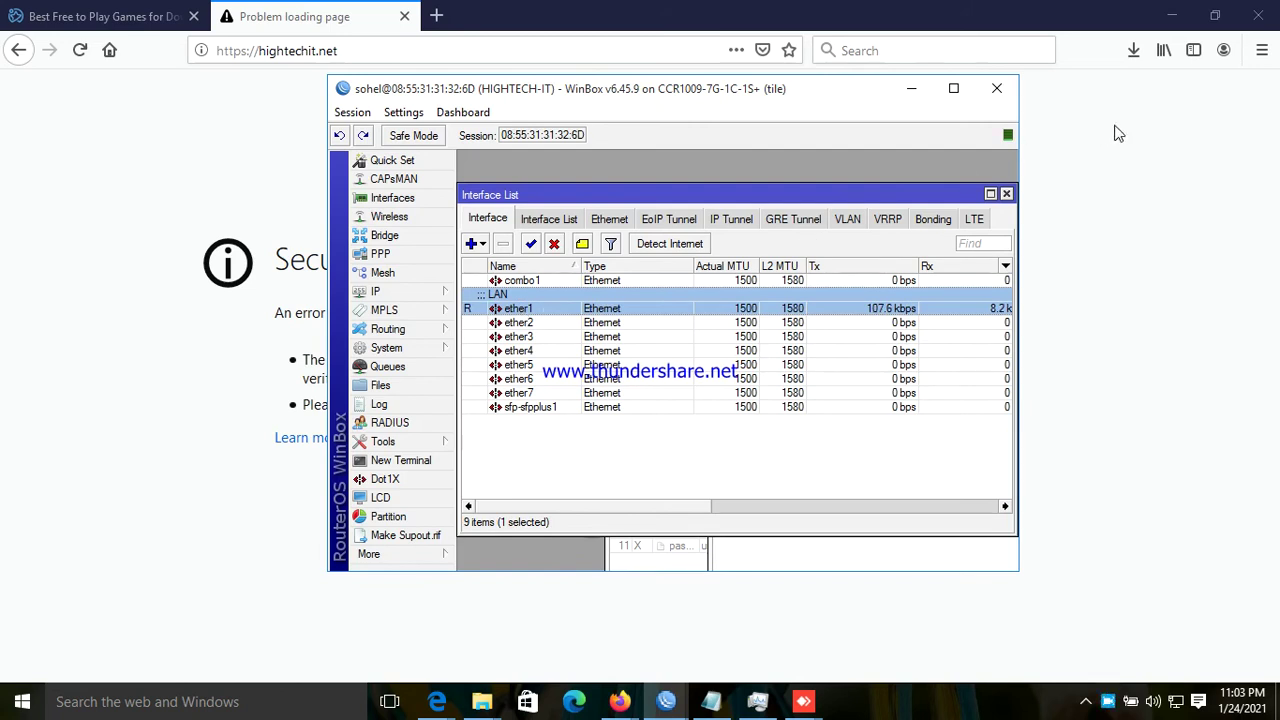
left_click_drag(1019, 159, 1196, 159)
left_click(390, 293)
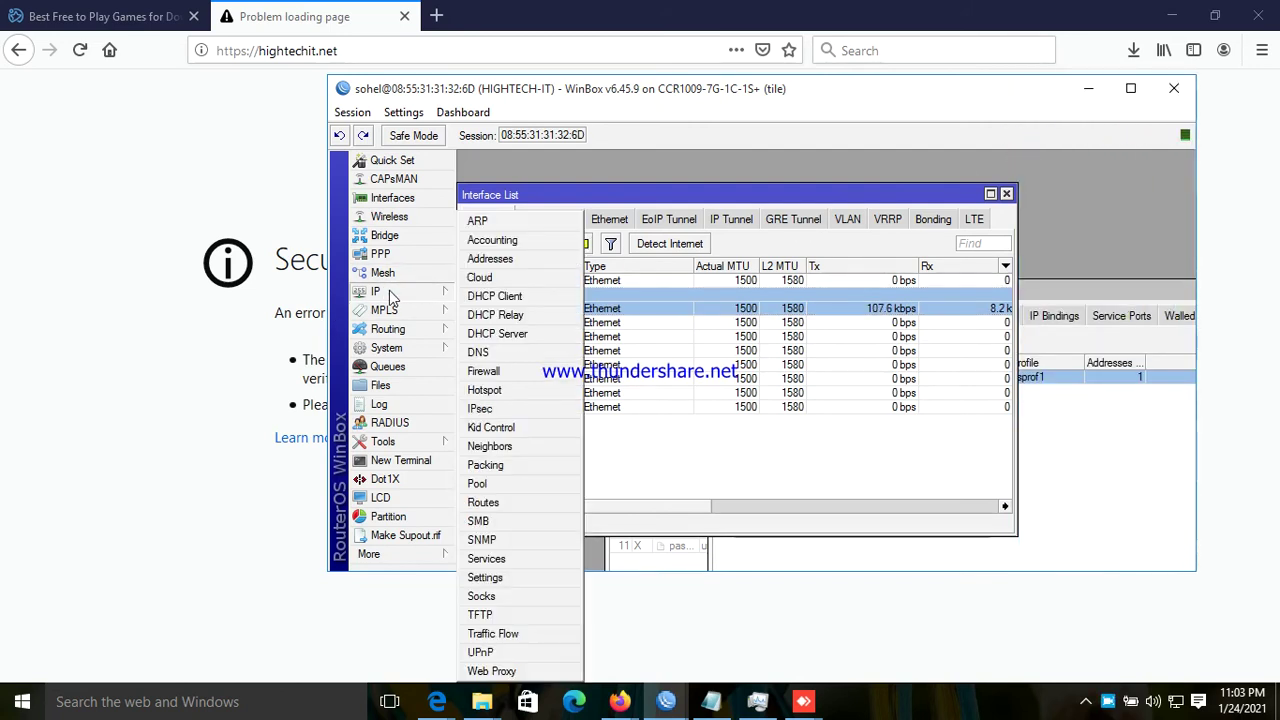
left_click(500, 334)
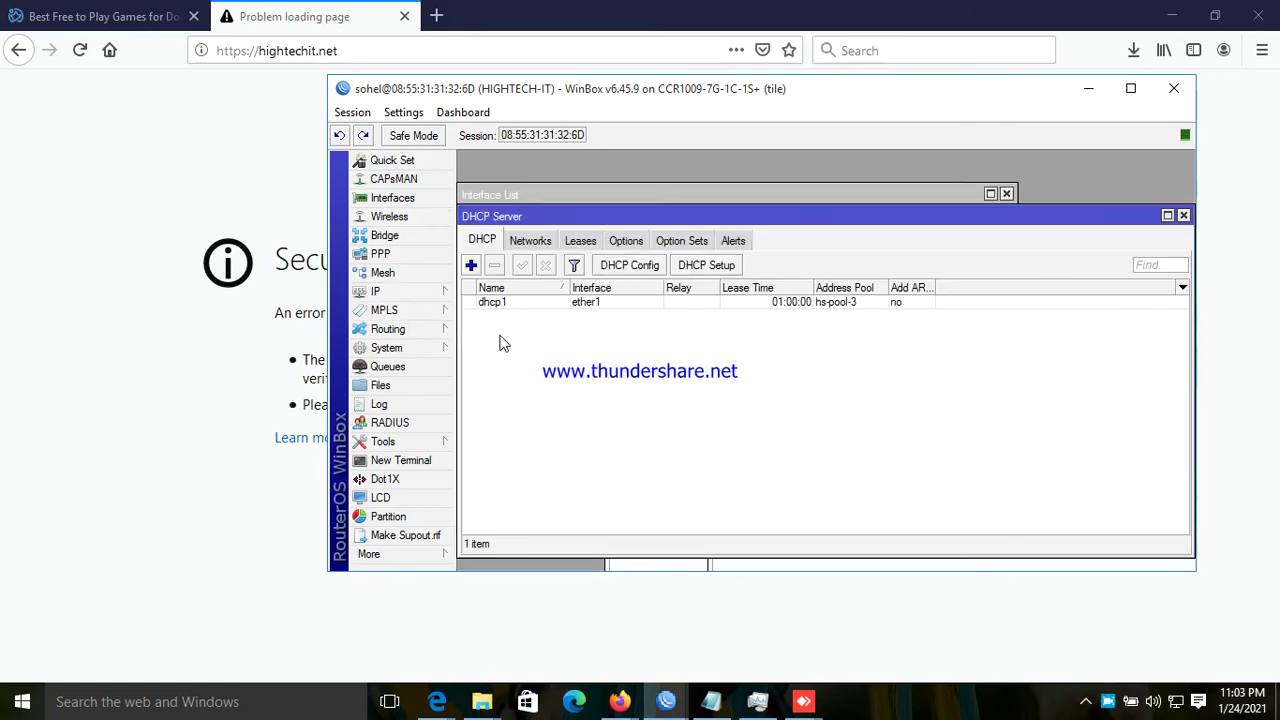
left_click(533, 241)
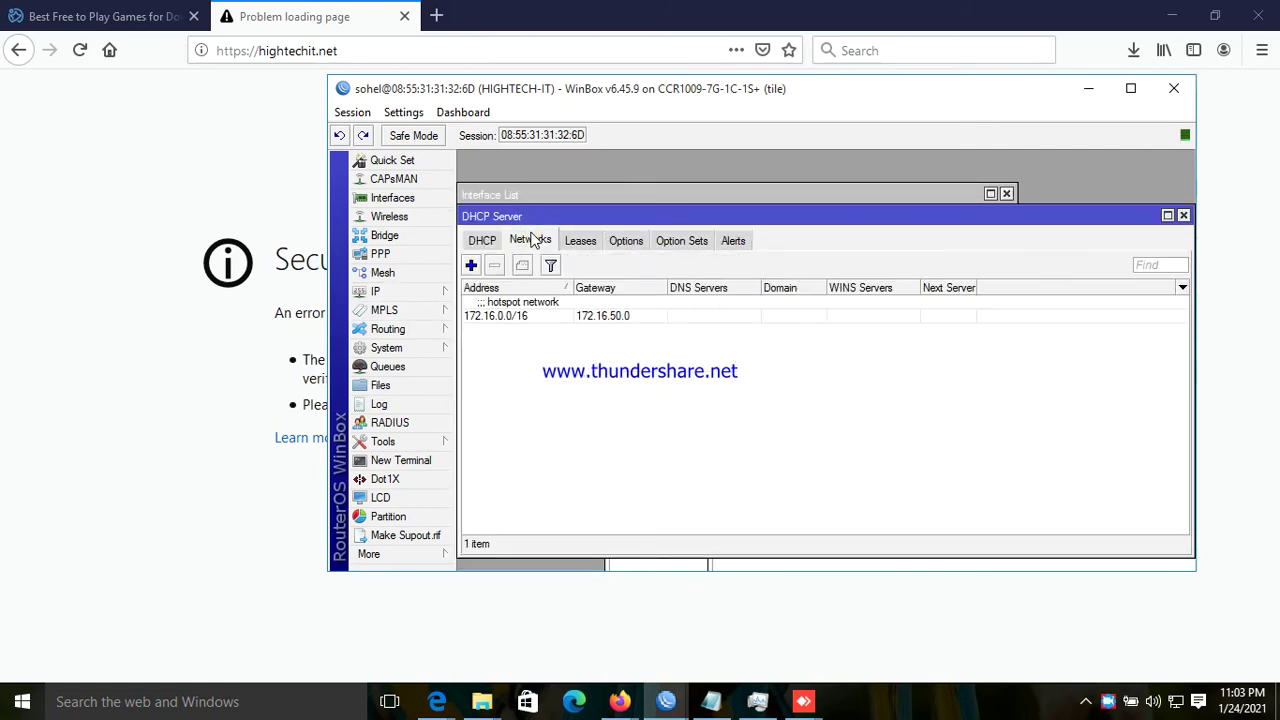
left_click(581, 243)
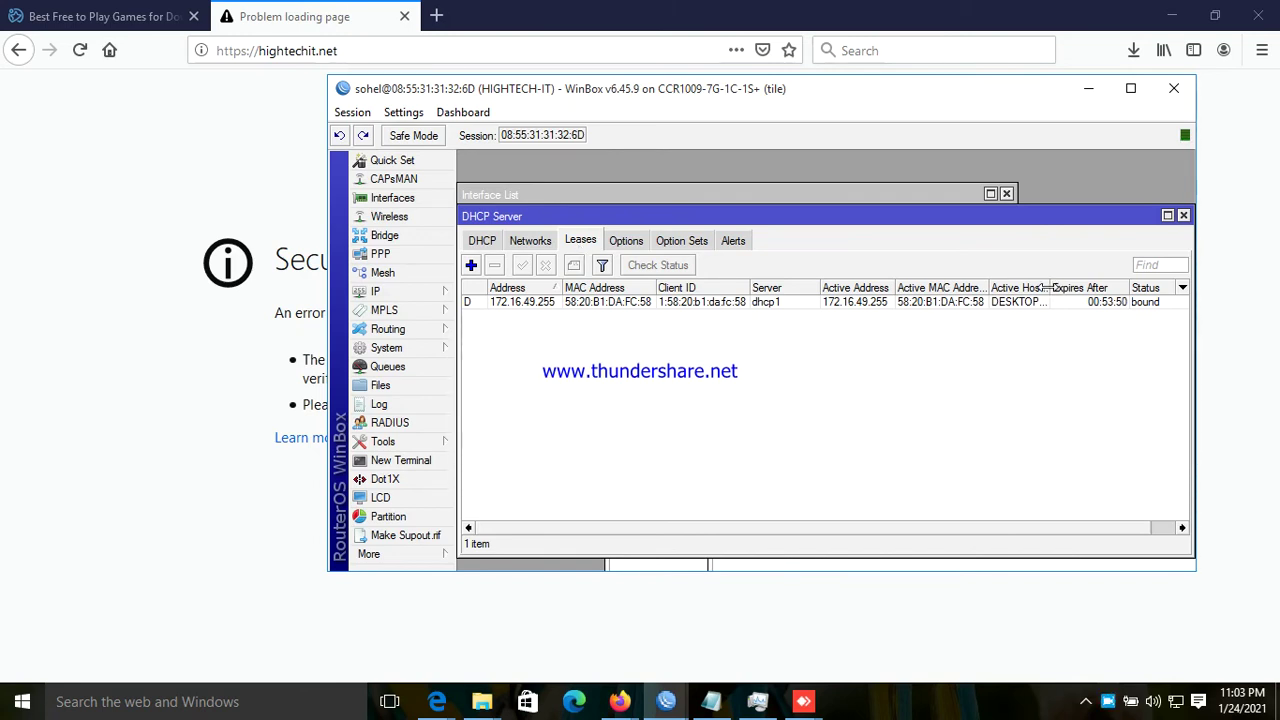
left_click_drag(1047, 287, 1091, 288)
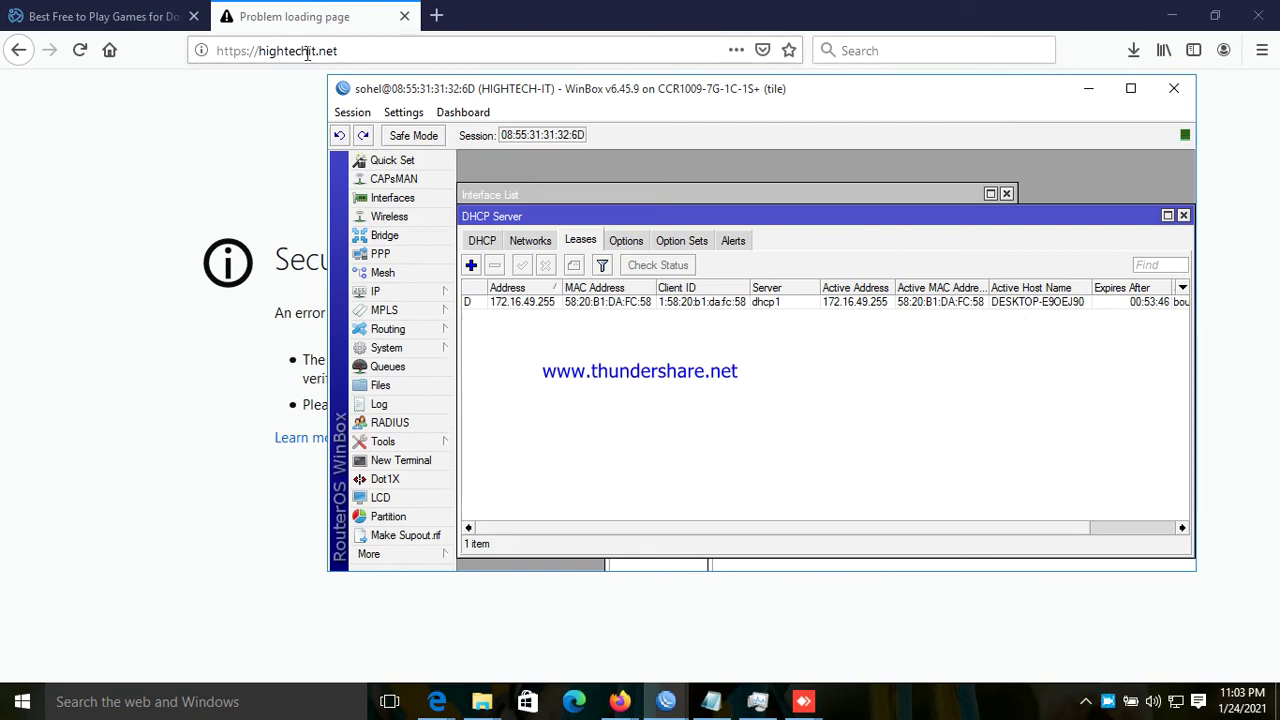
left_click(377, 50)
Load hightechit.net in Firefox, dismiss the insecure-login warning, and minimize the browser.
left_click(378, 50)
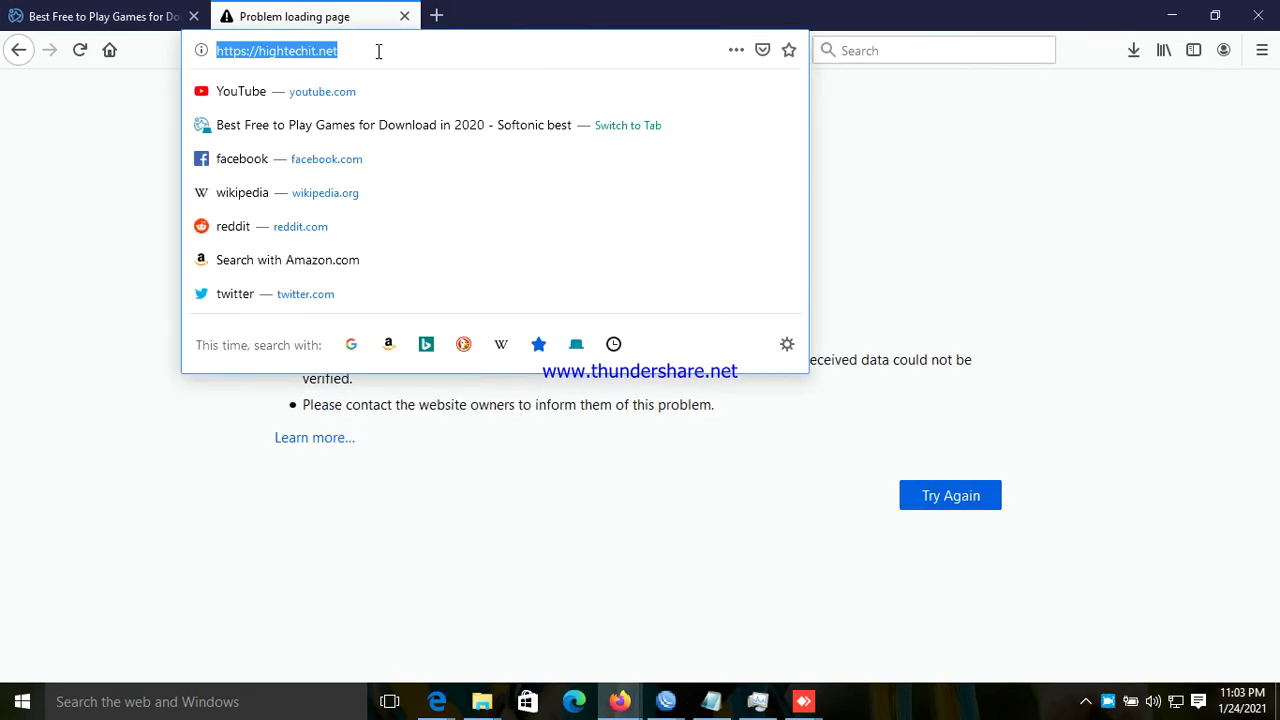
type("hi")
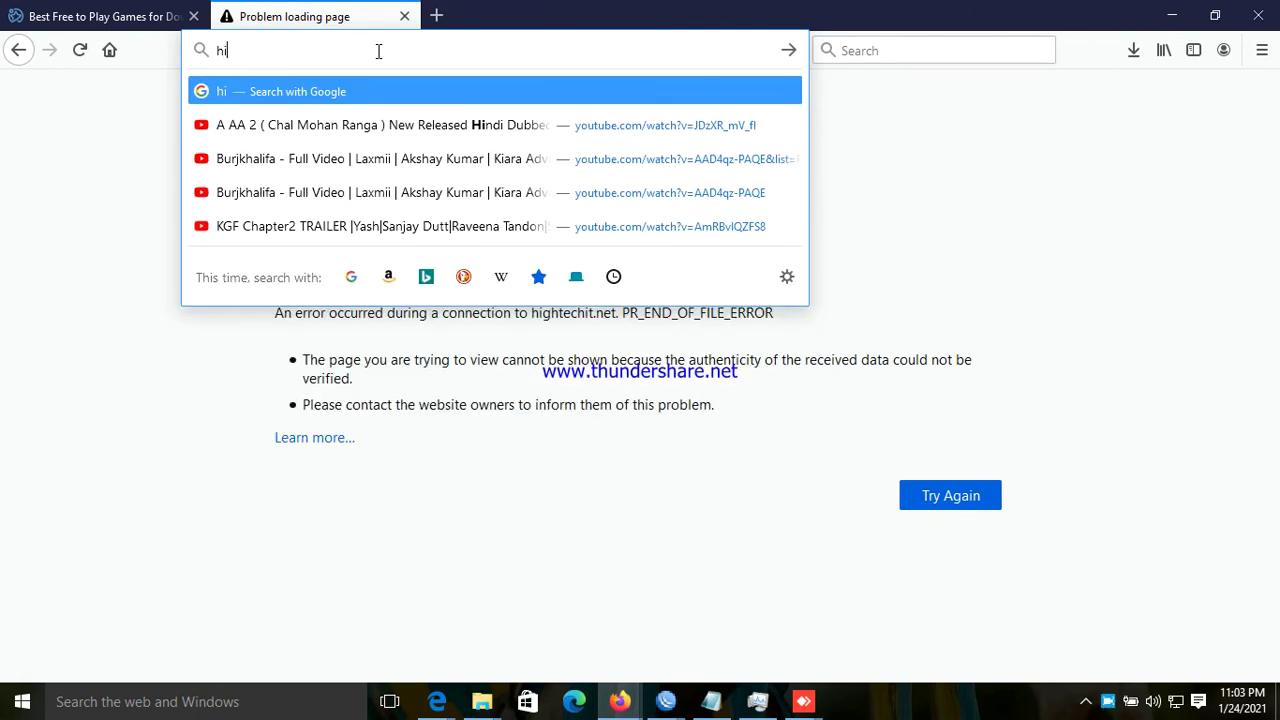
type("gh")
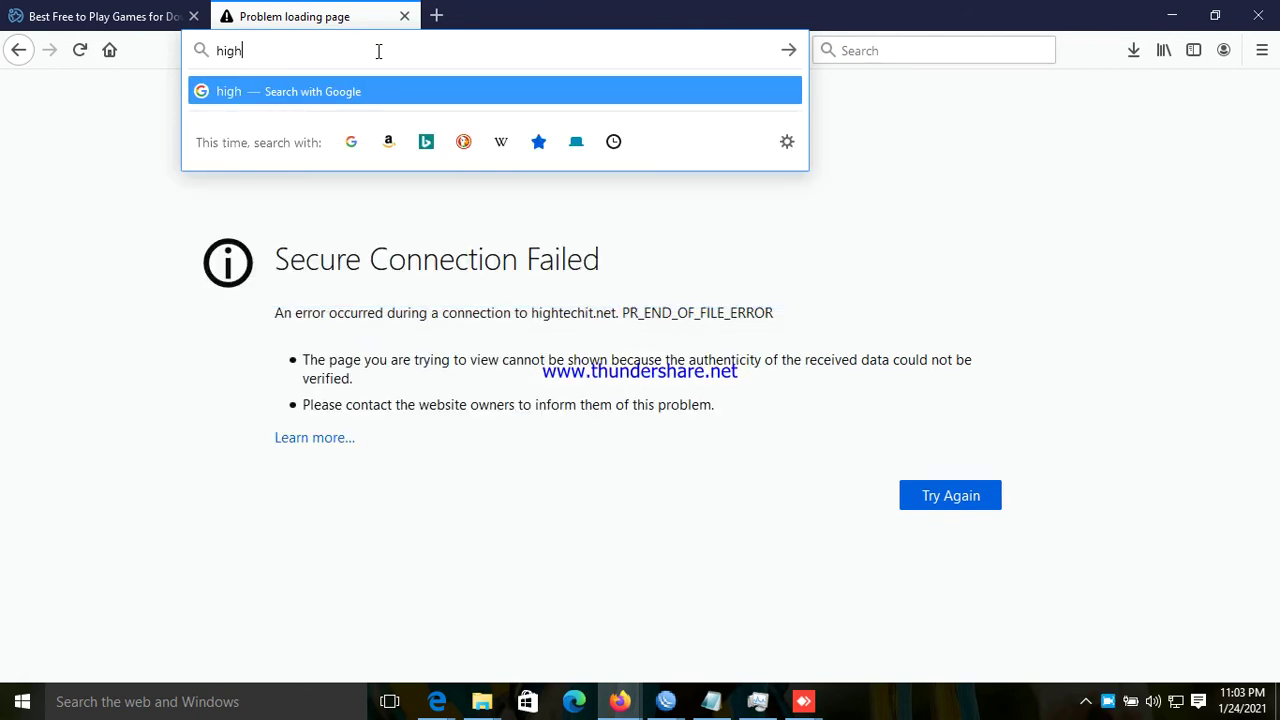
type("tech")
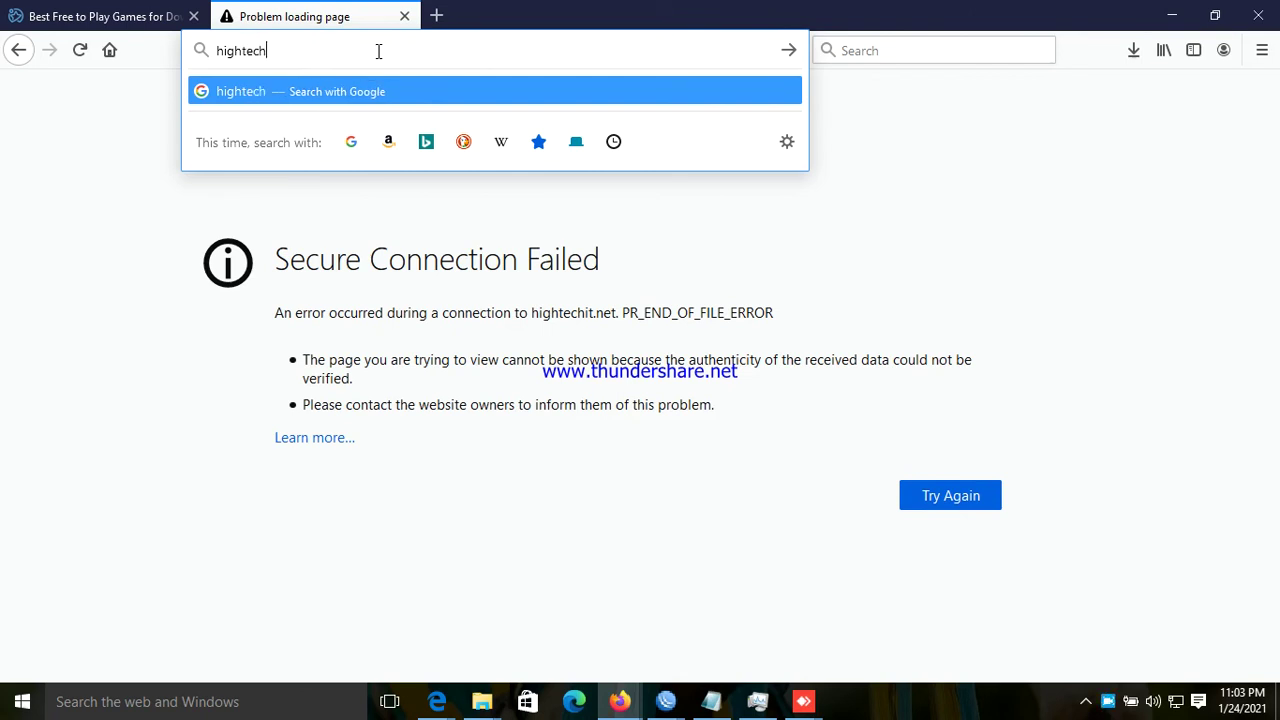
type("it.net")
key("Return")
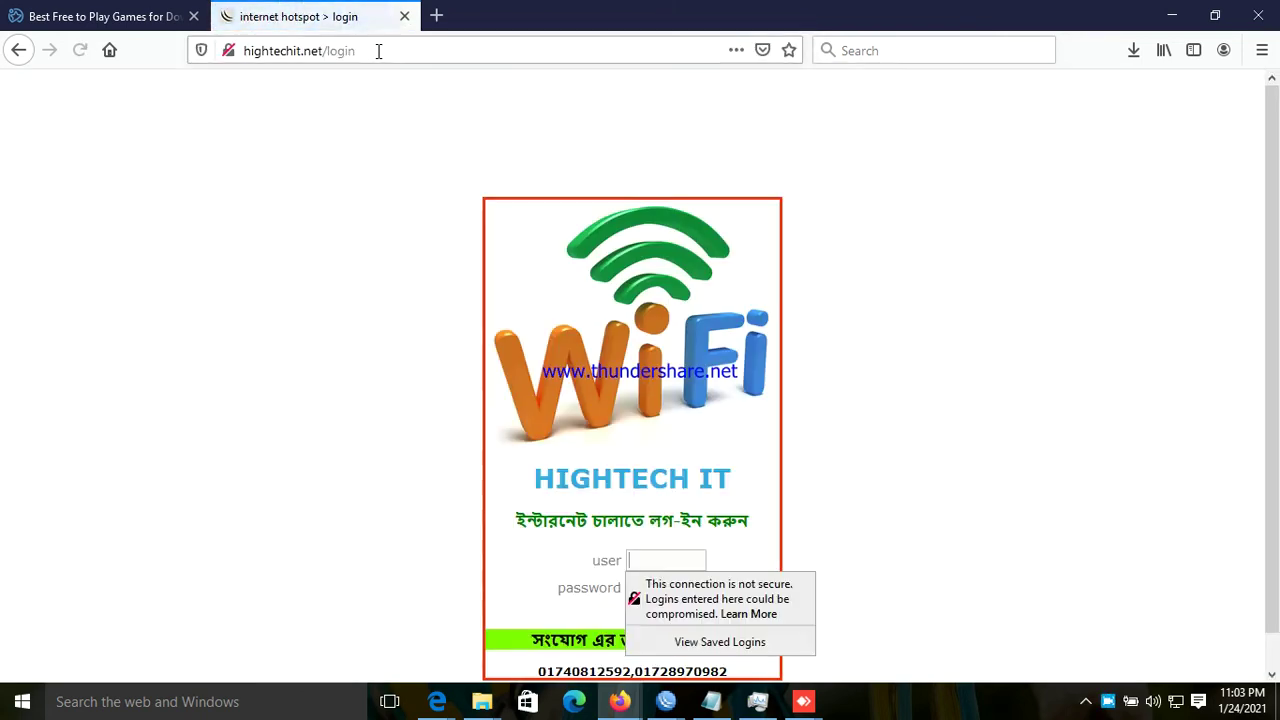
left_click(598, 263)
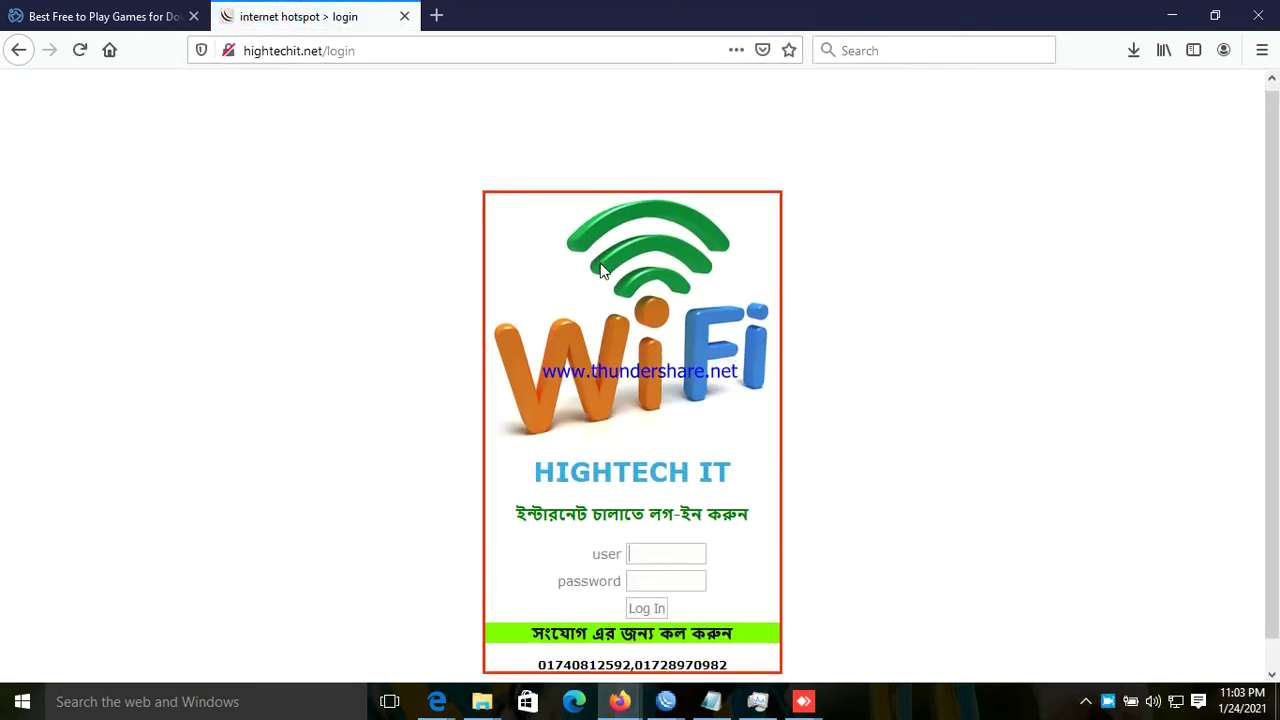
scroll(610, 275, "down", 2)
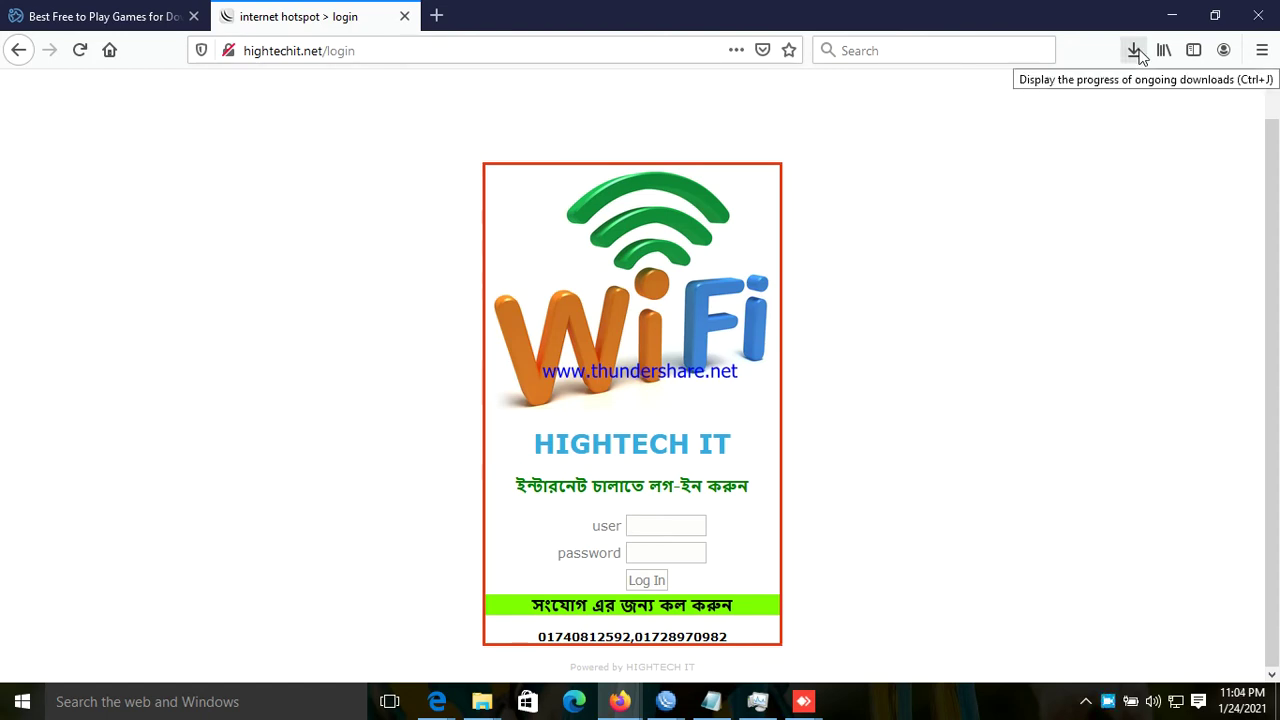
left_click(1175, 18)
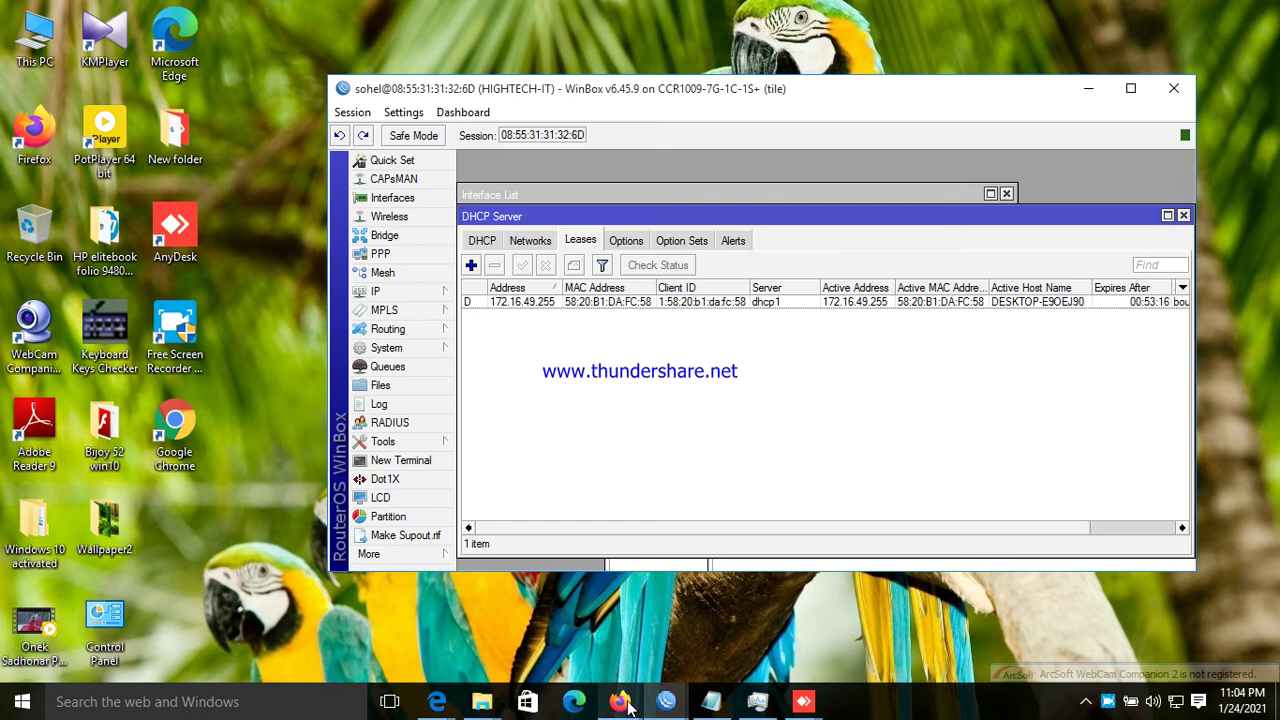
Recheck the hotspot login page in Firefox, then bring the MIKHMON session window forward.
mouse_move(620, 703)
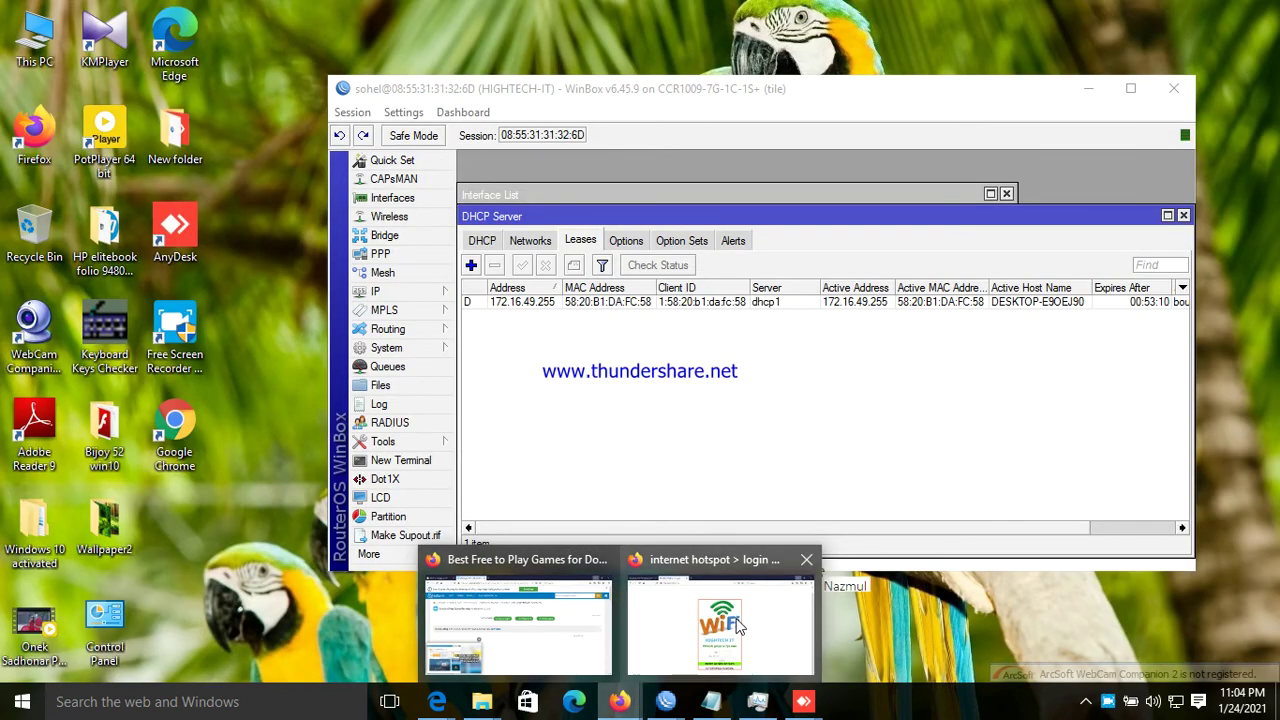
left_click(735, 620)
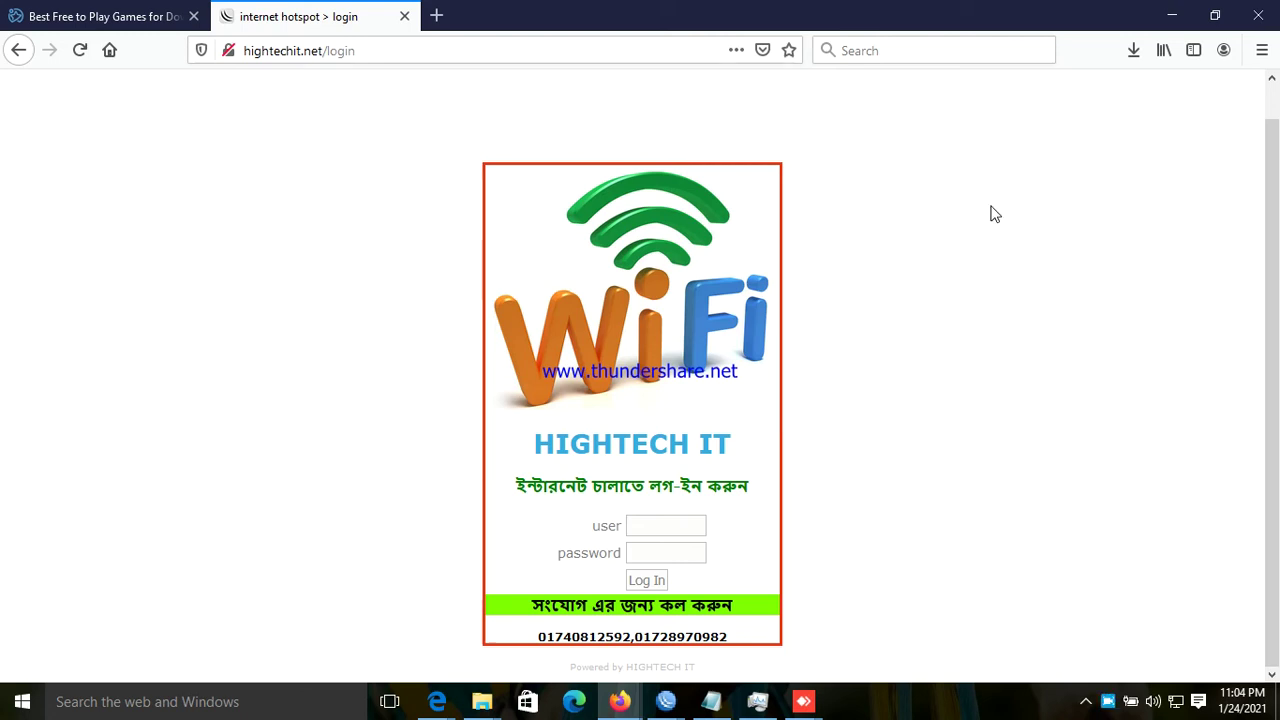
left_click(1173, 16)
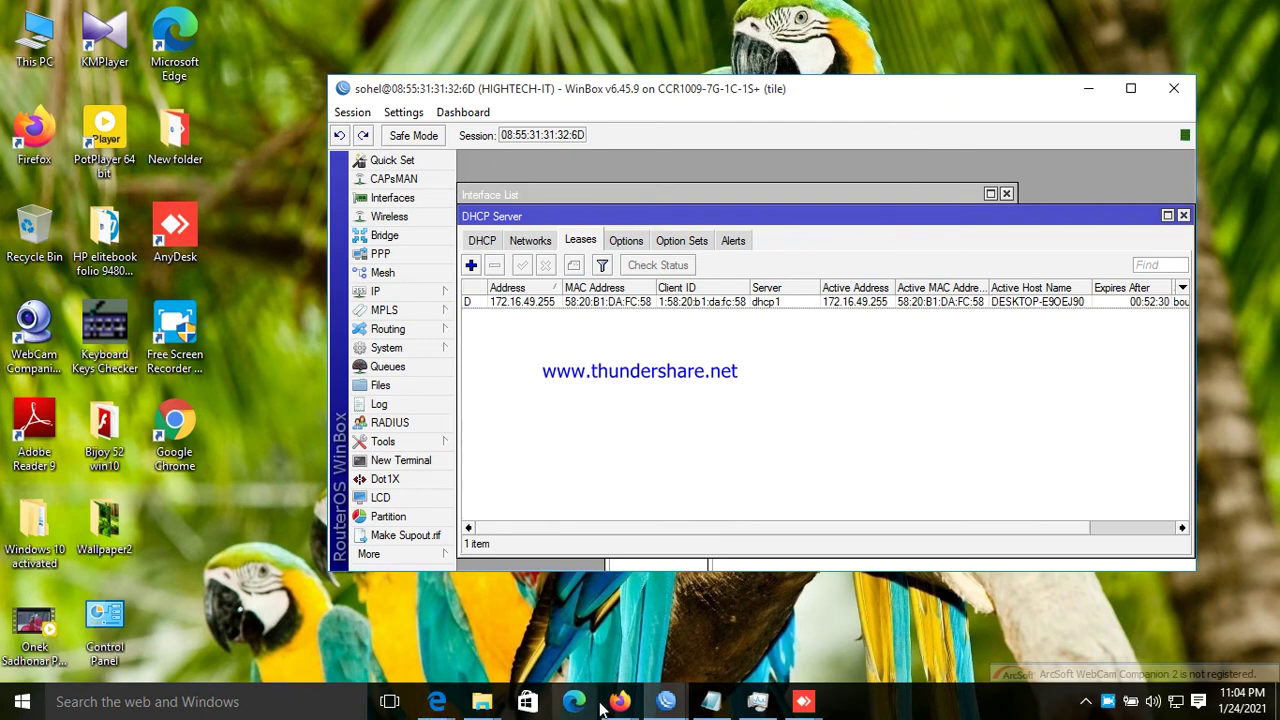
left_click(438, 703)
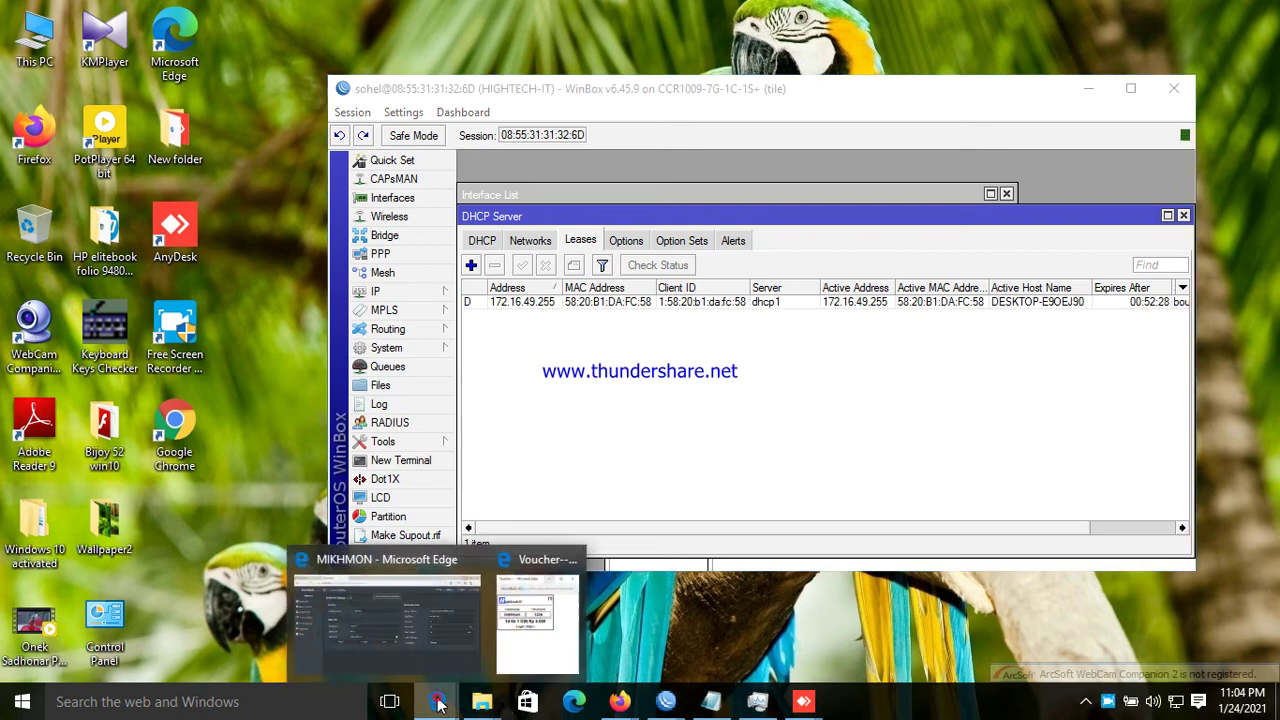
left_click(390, 635)
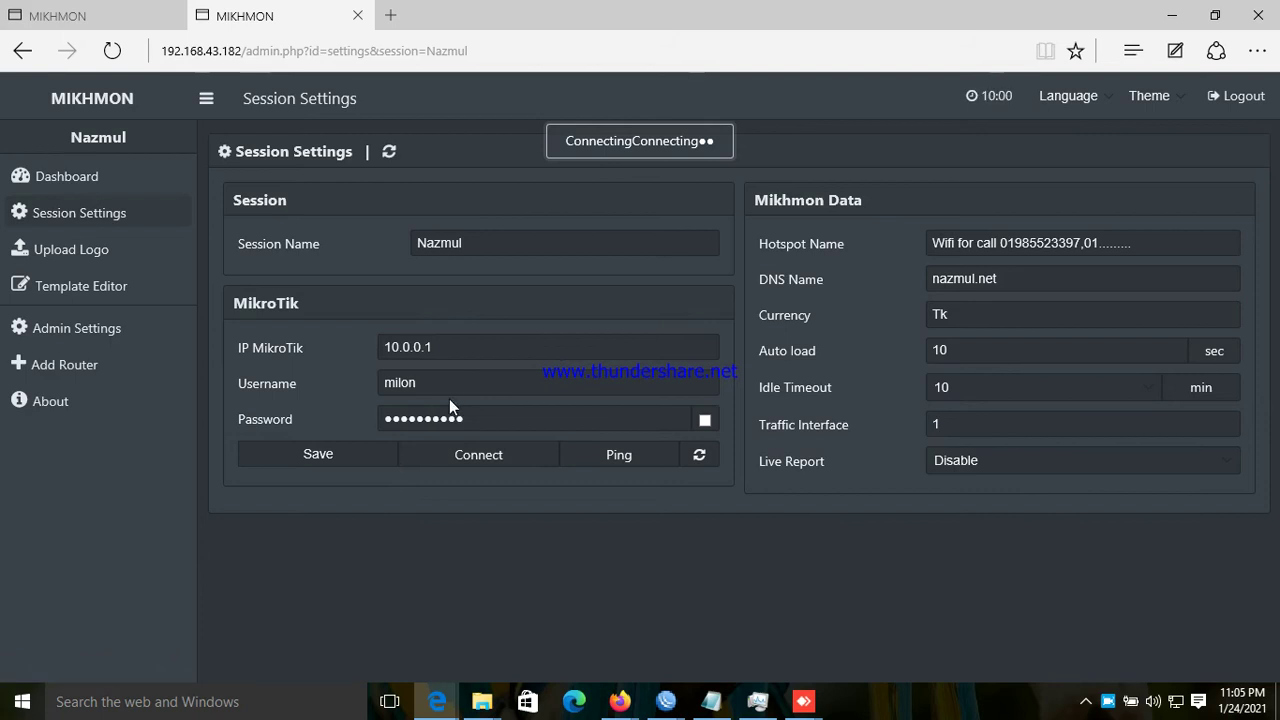
Replace the router IP 10.0.0.1 with 172.16.50.1 and save.
triple_click(451, 349)
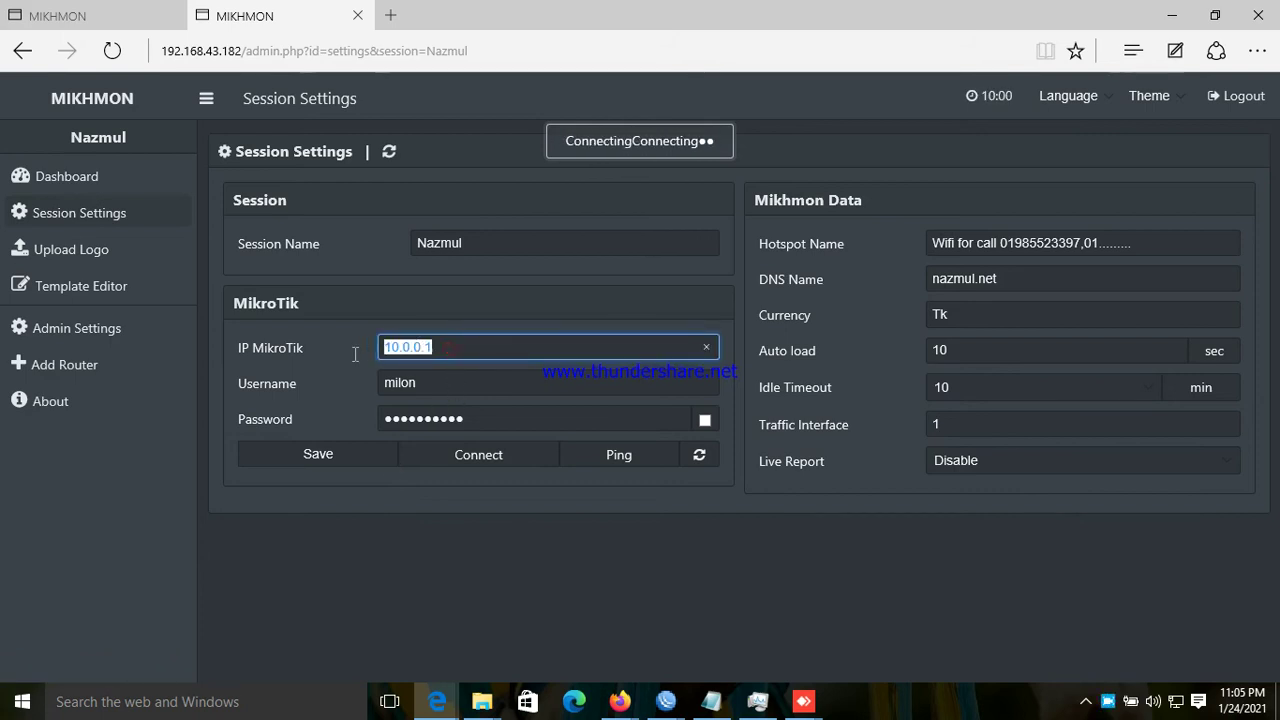
type("172")
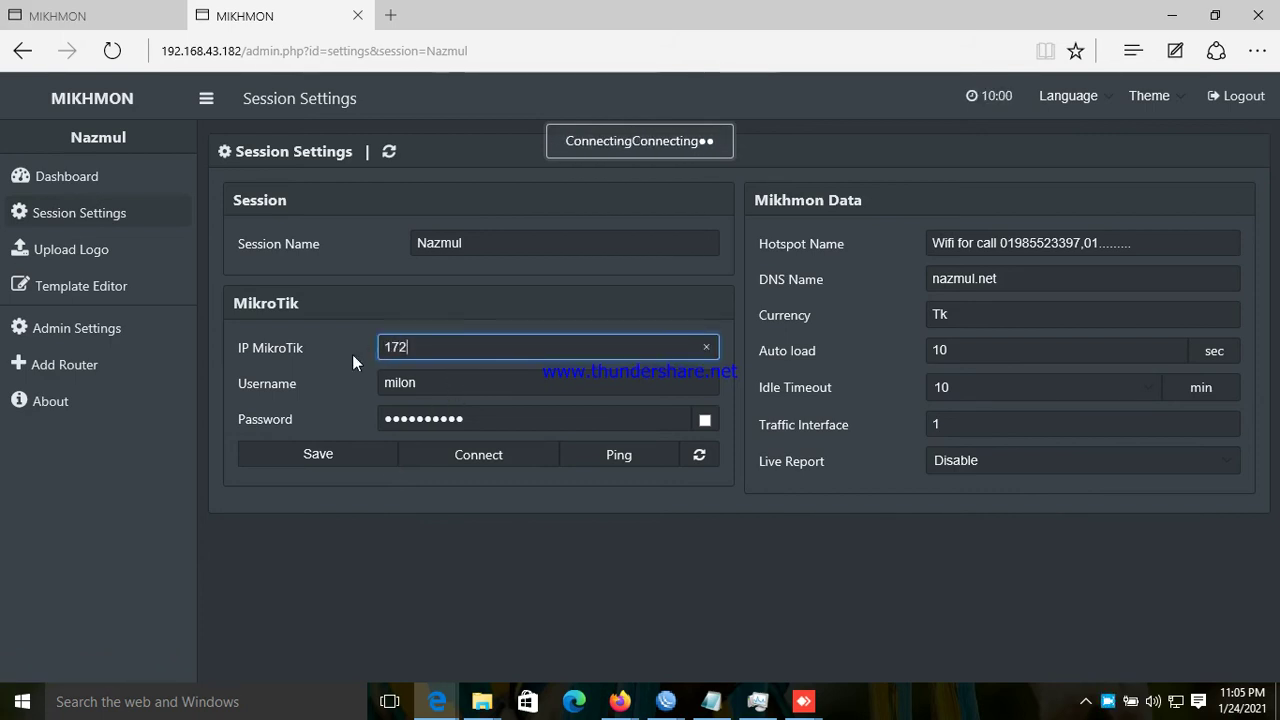
type(".16.50.1")
left_click(334, 456)
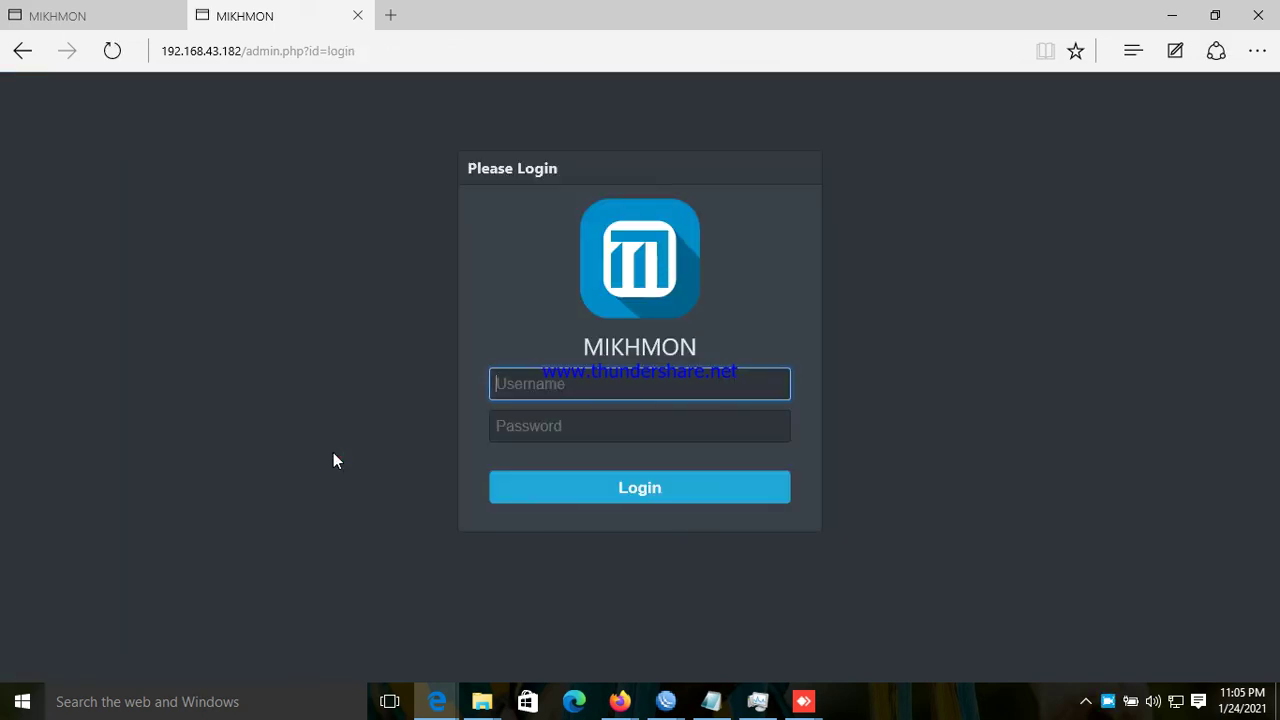
Log in to Mikhmon with the admin username and pasted password, answering the save-password prompt.
left_click(546, 389)
type("milon")
key("Tab")
key("ctrl+v")
key("Return")
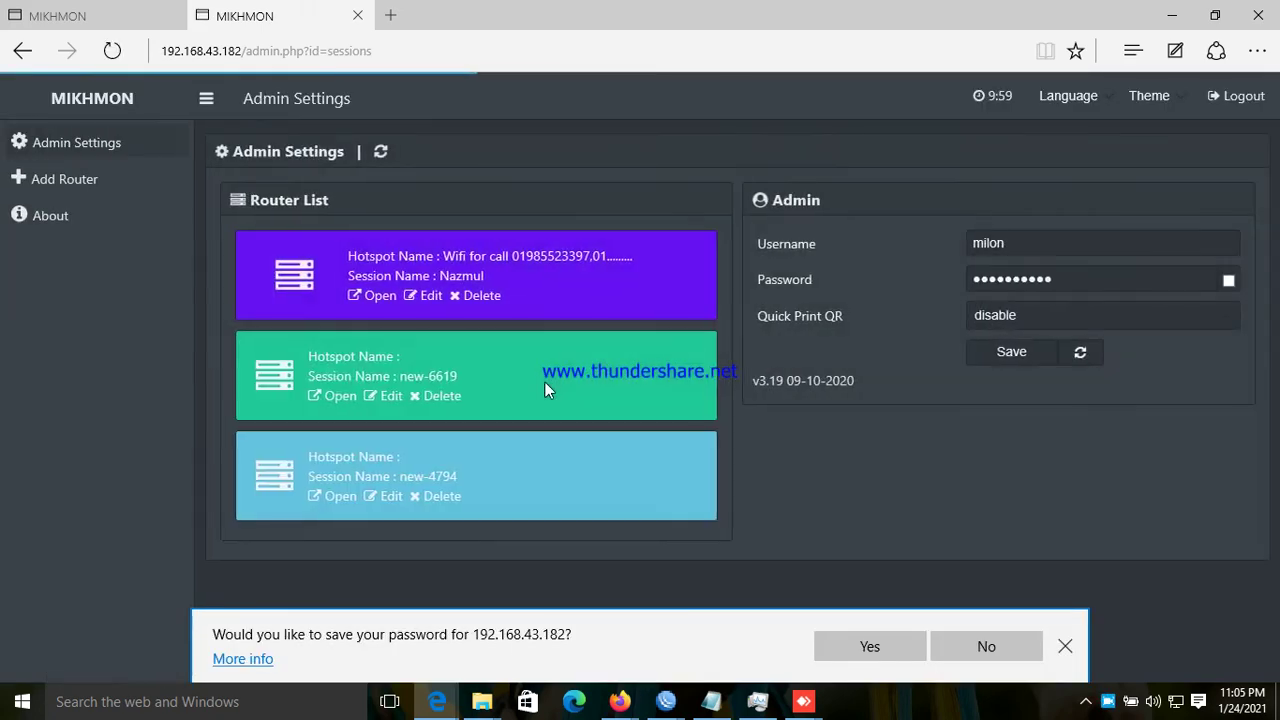
left_click(905, 646)
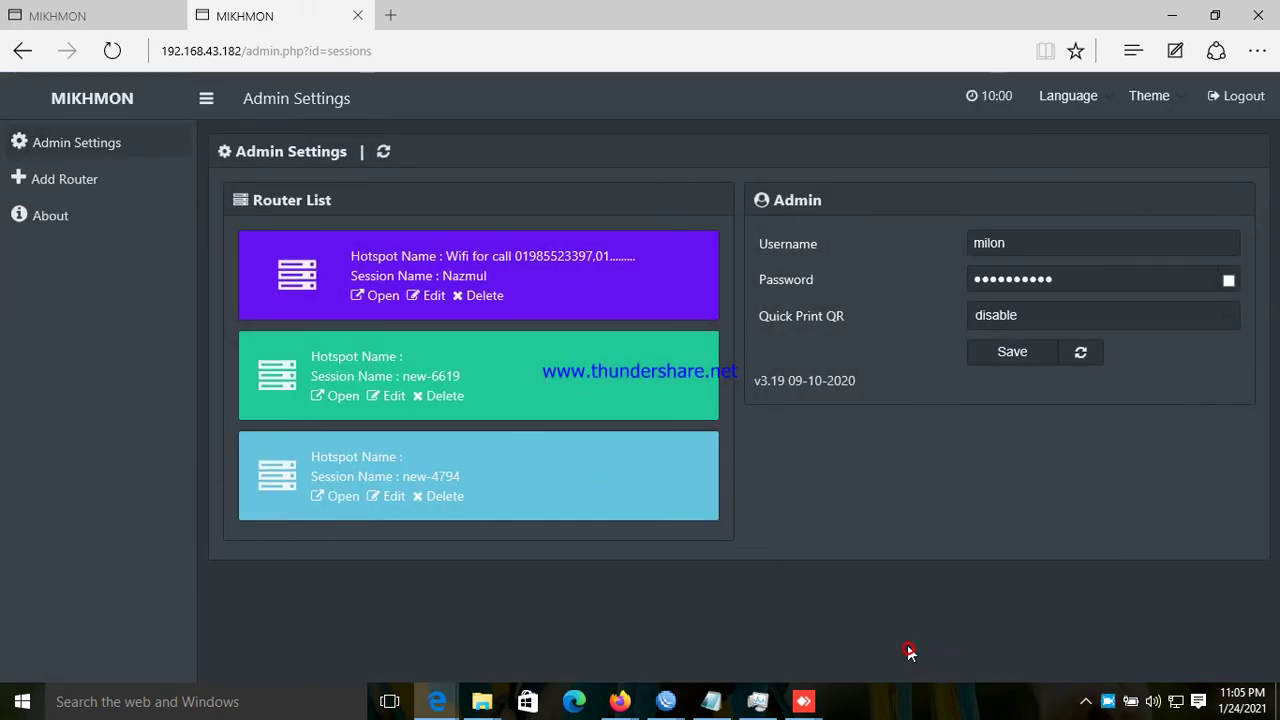
Set the first router session's IP to 172.16.50.1, save, and open its dashboard.
left_click(431, 298)
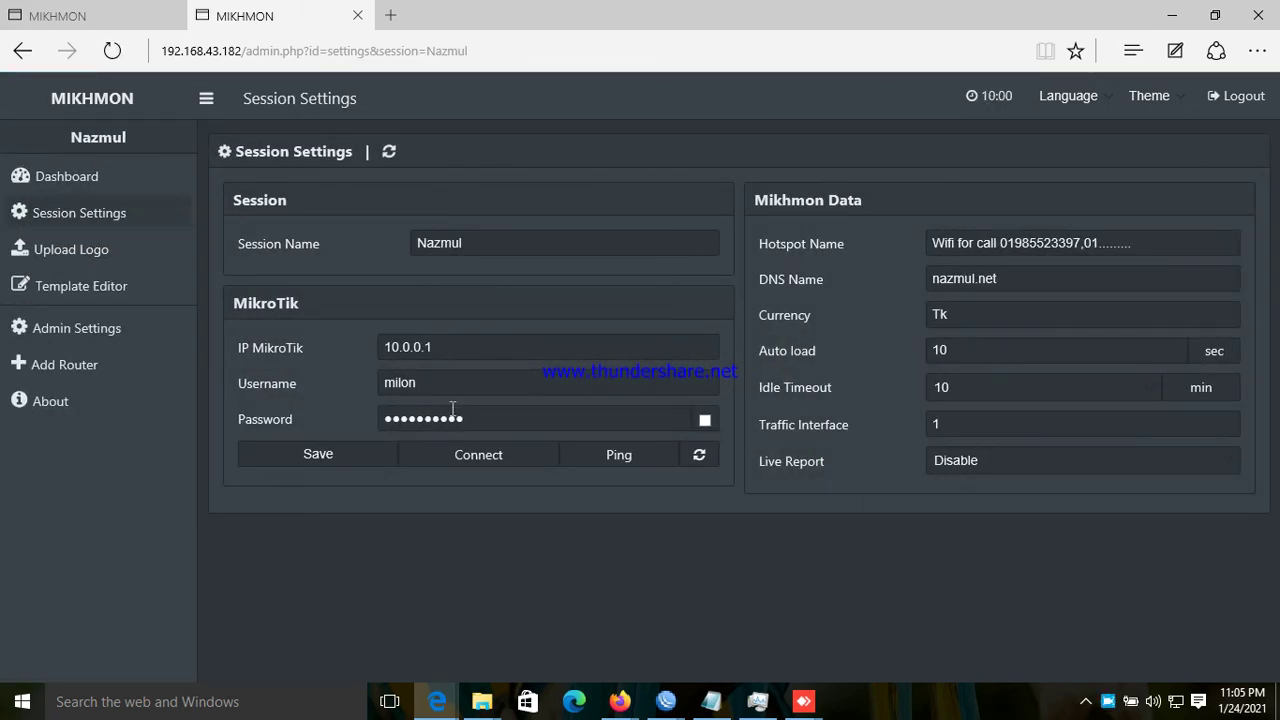
left_click_drag(450, 347, 348, 355)
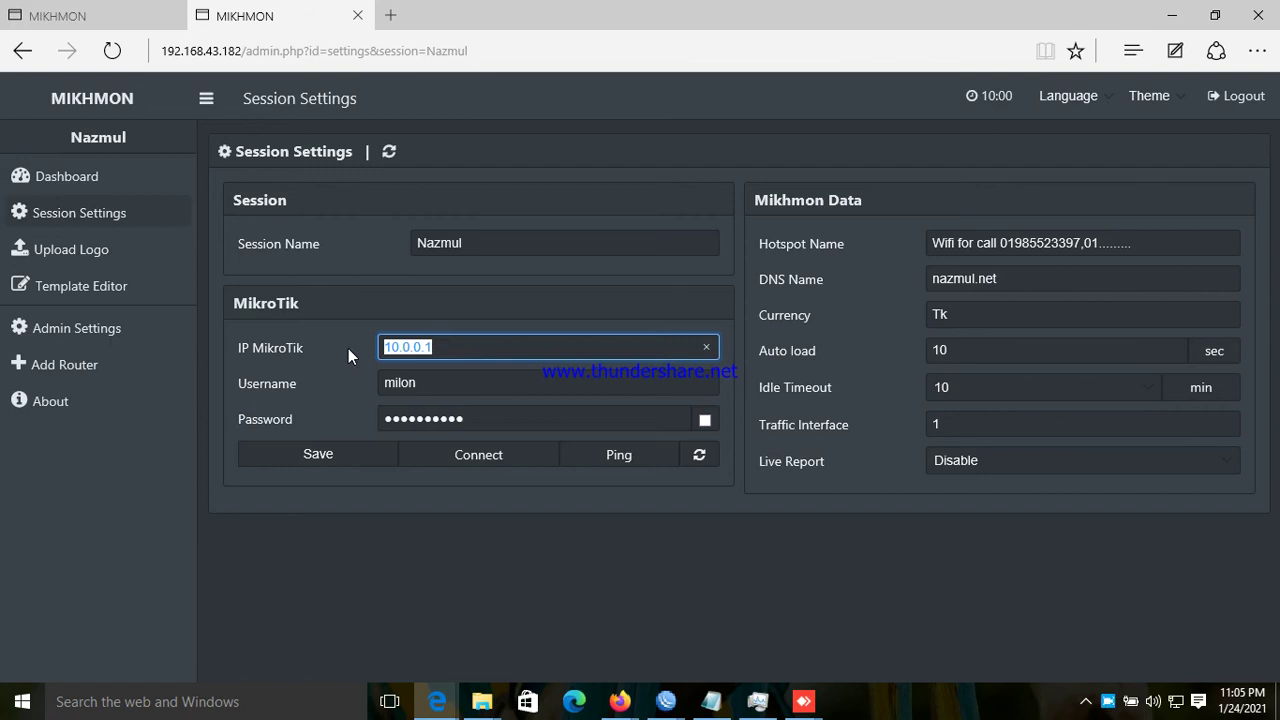
type("1")
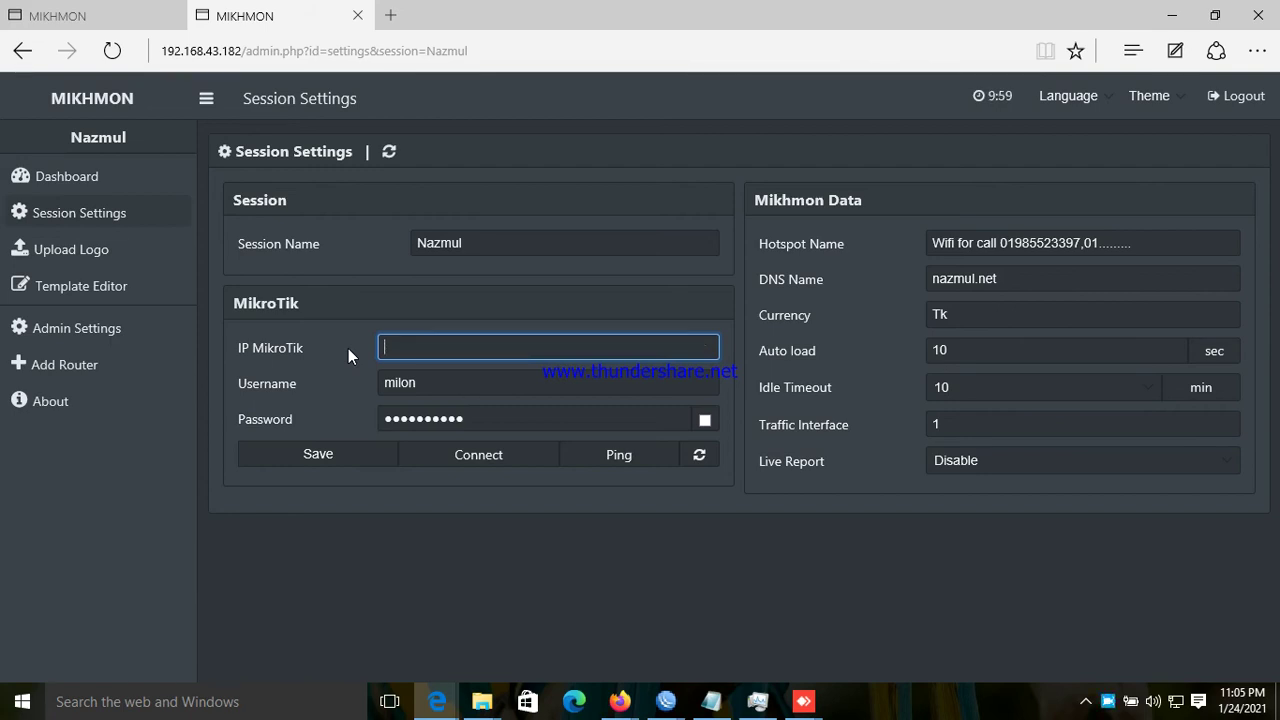
type("72.16.50.1")
left_click(329, 456)
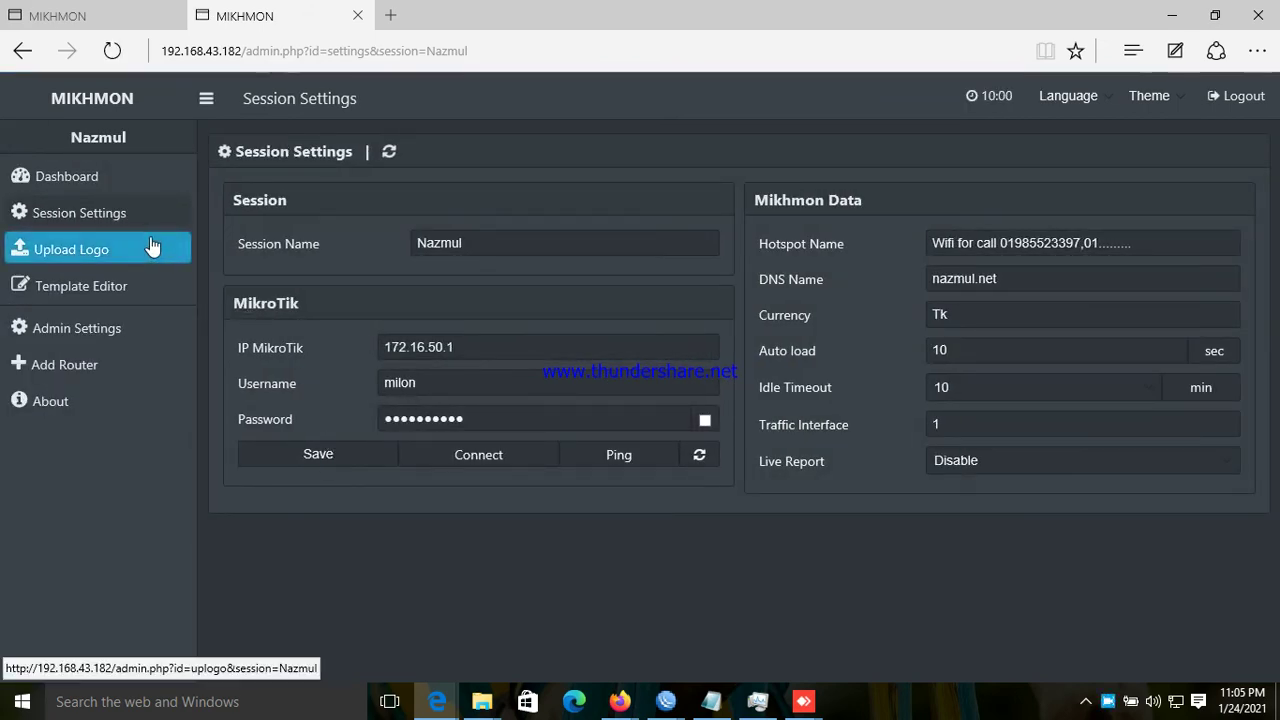
left_click(68, 182)
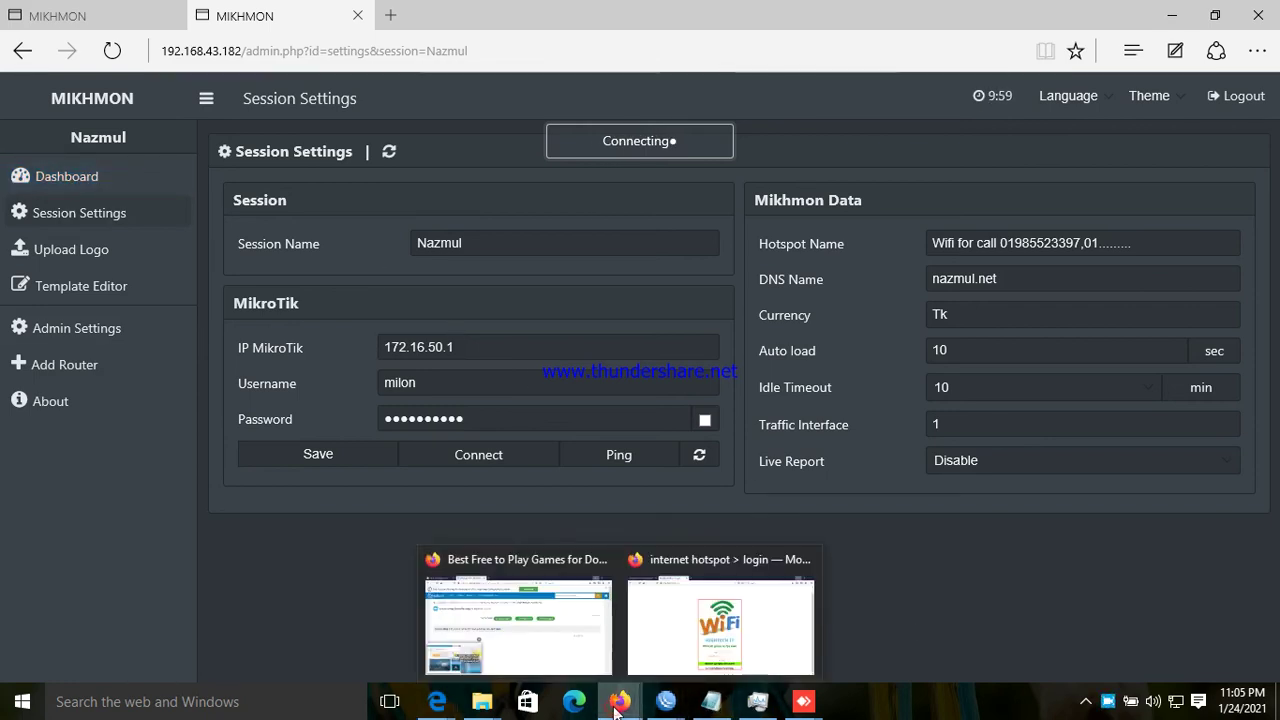
Log in to the hightechit.net hotspot with the user's credentials, declining to save them.
left_click(730, 636)
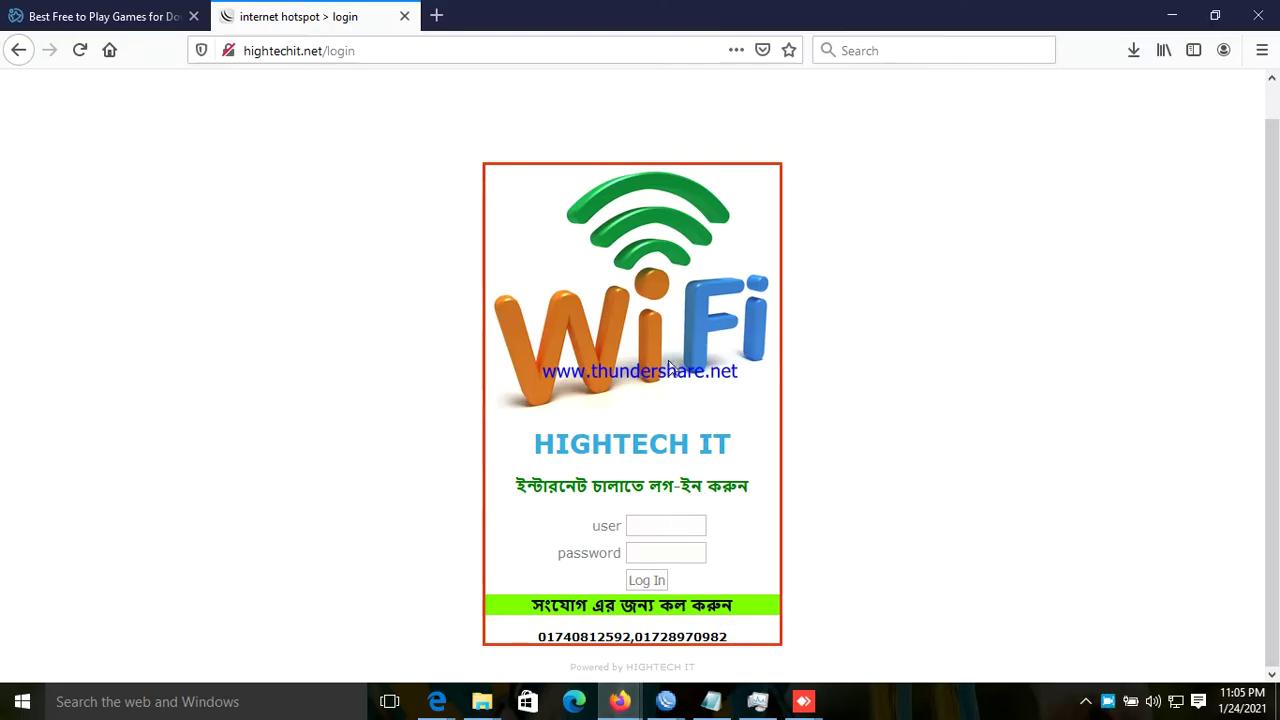
left_click(661, 522)
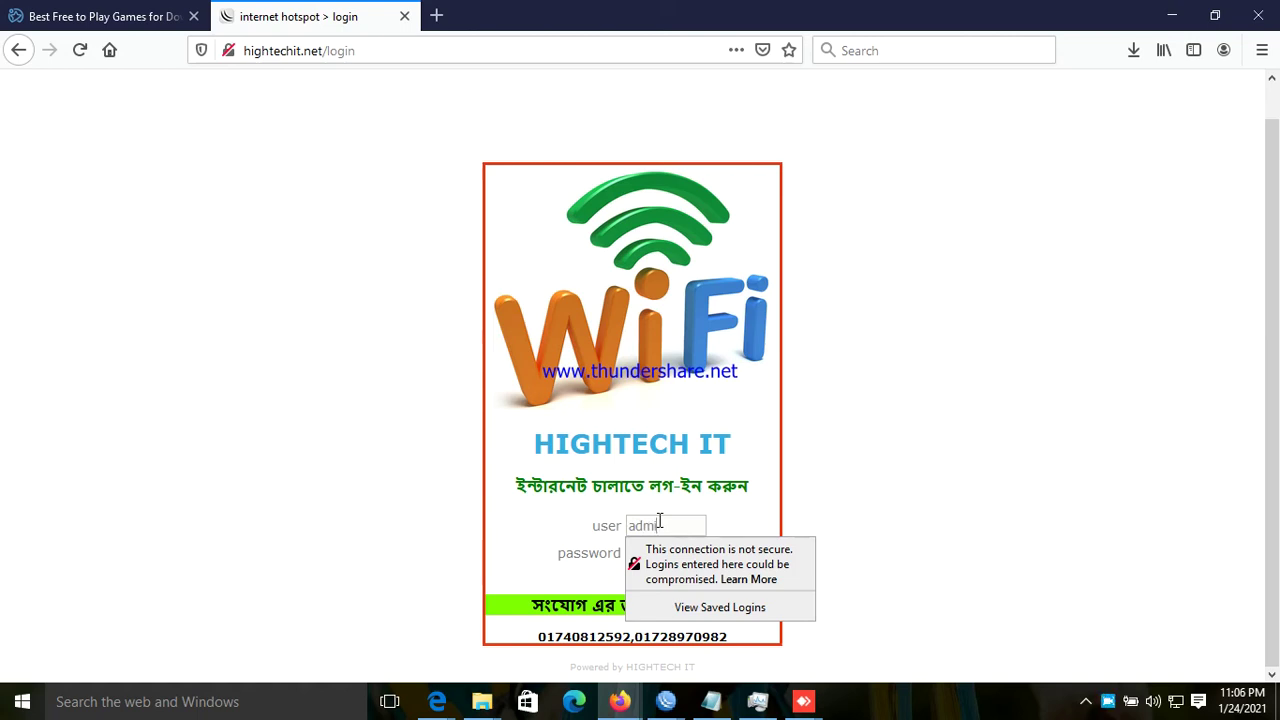
key("Tab")
type("•")
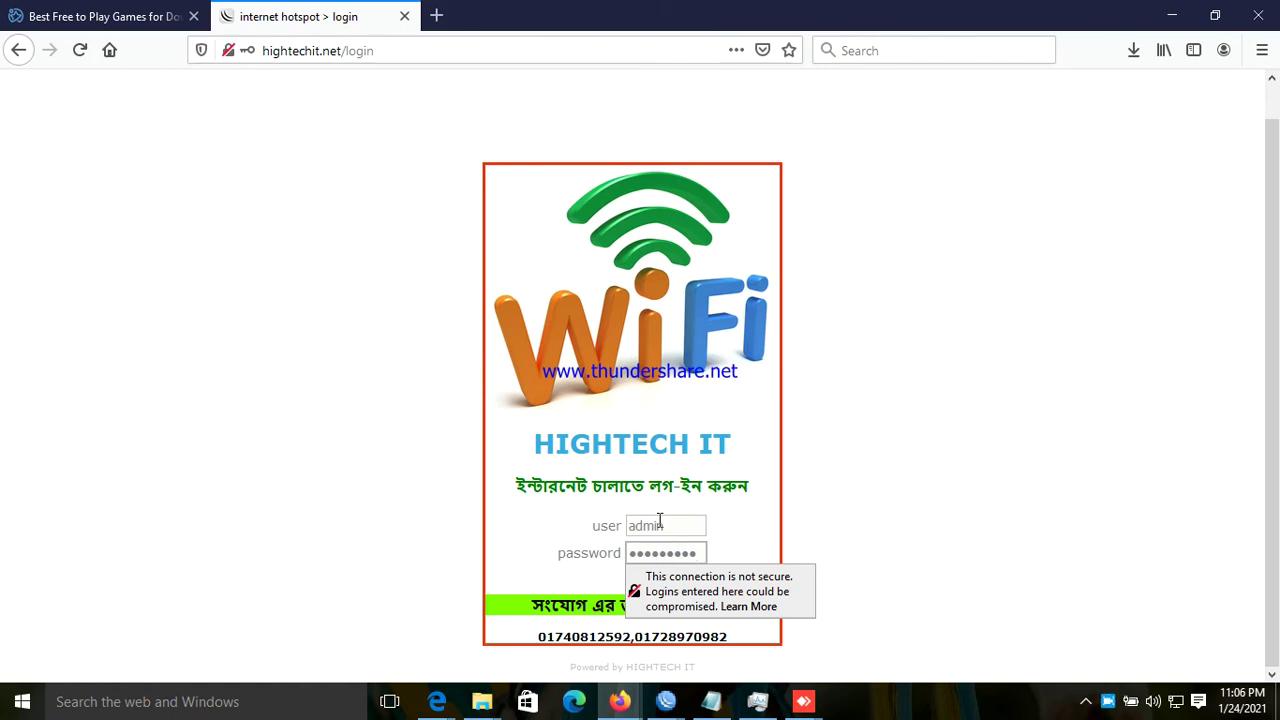
key("Return")
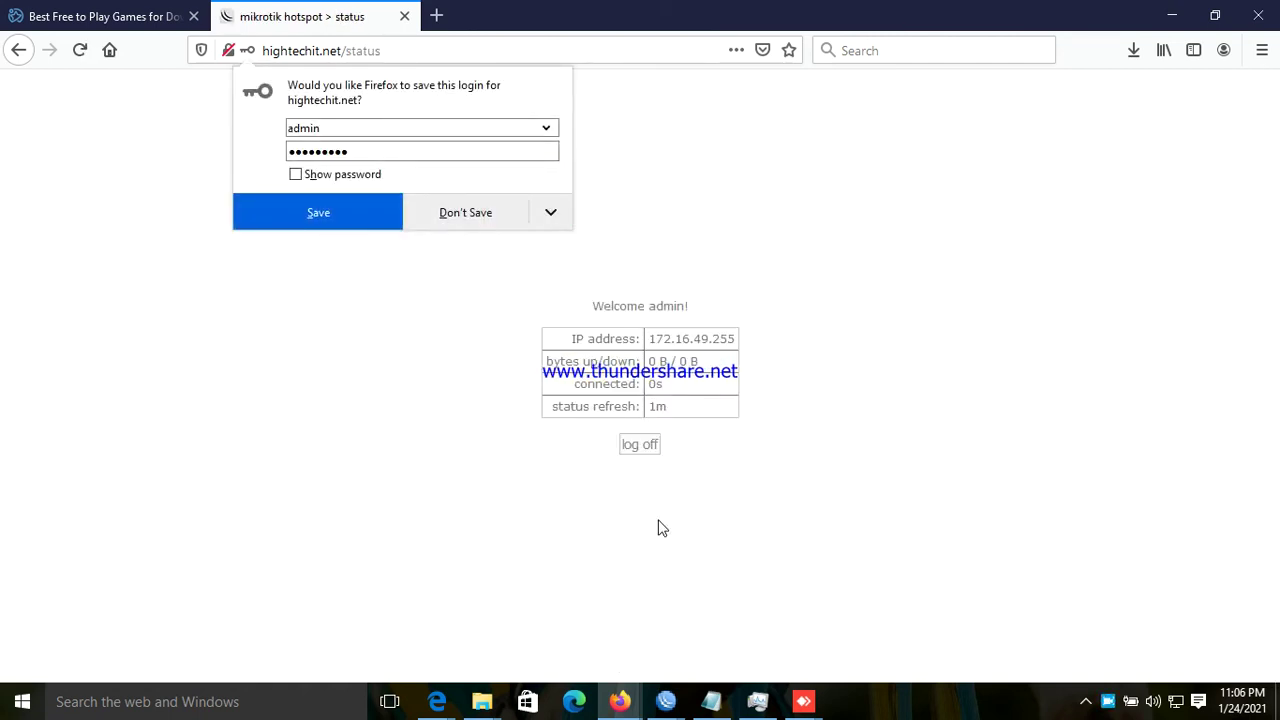
left_click(447, 220)
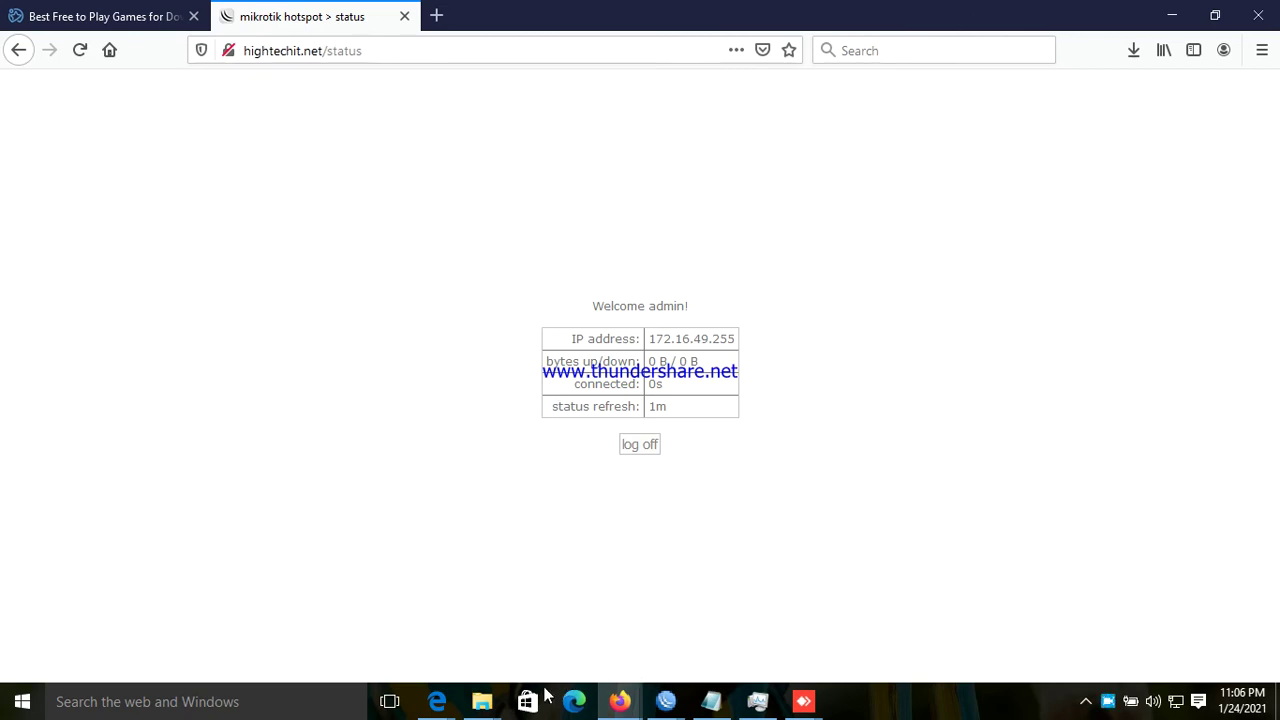
left_click(438, 705)
left_click(423, 635)
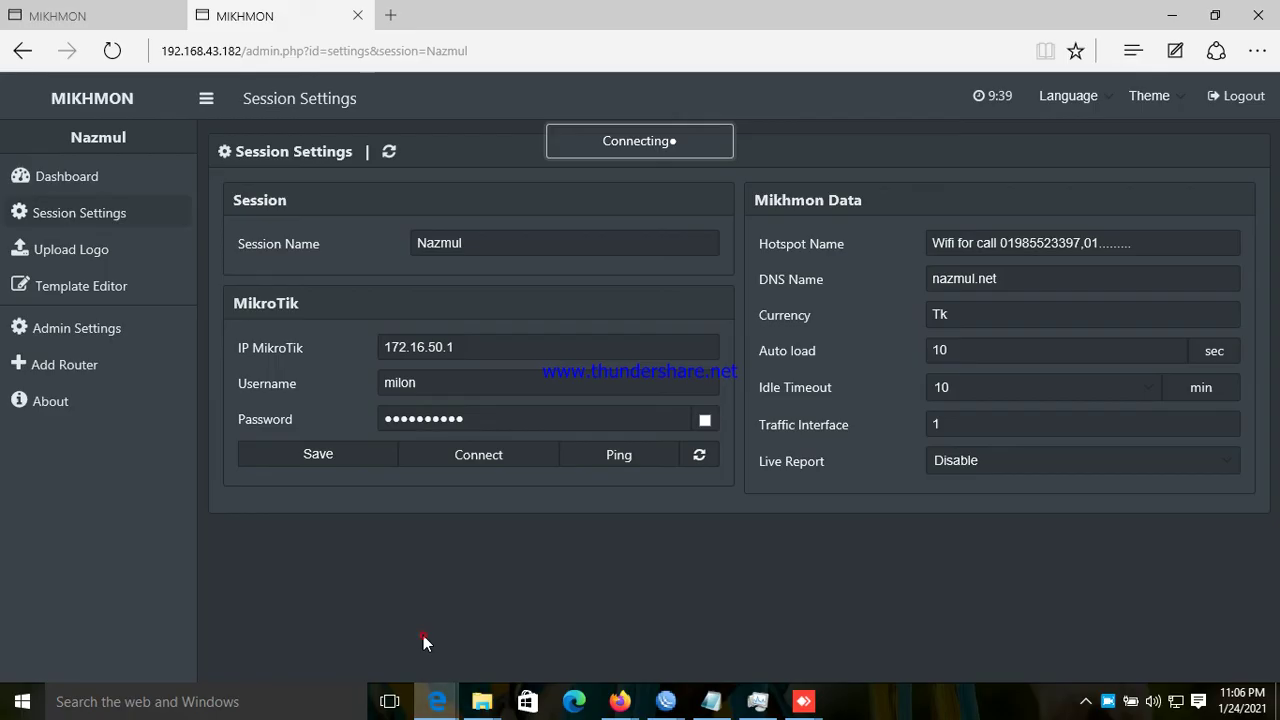
left_click(350, 465)
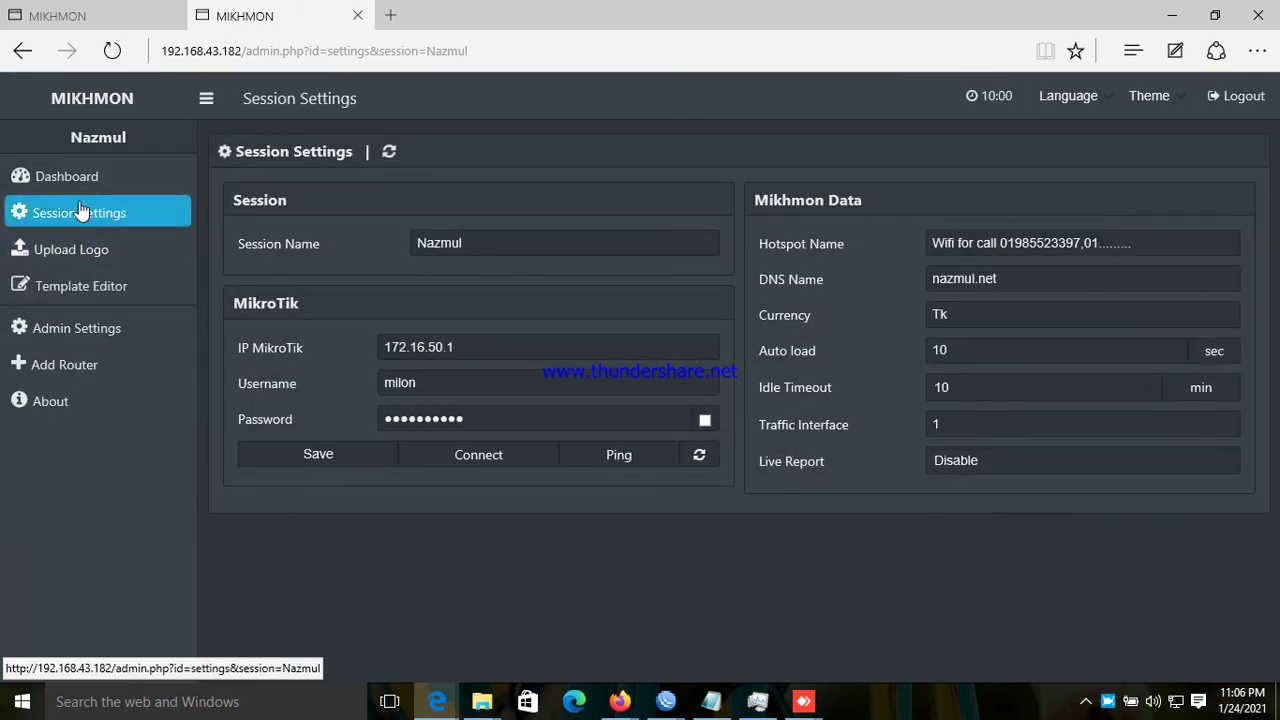
left_click(66, 186)
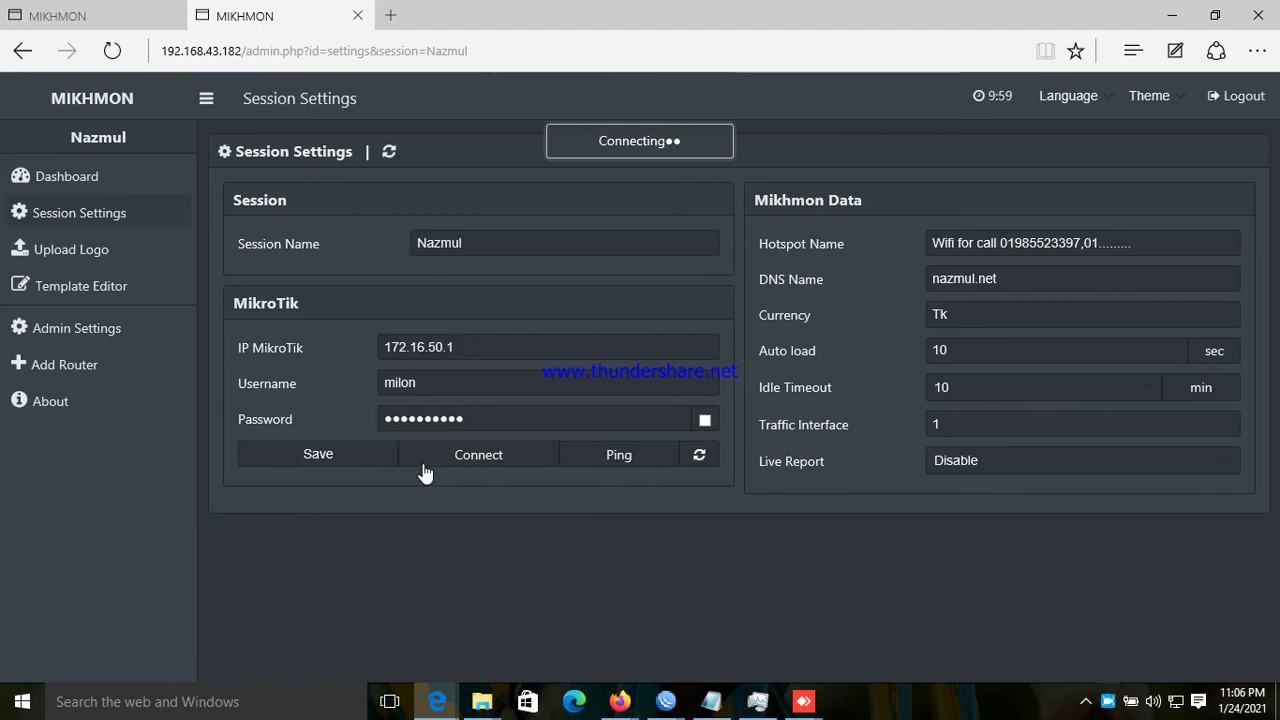
left_click(76, 212)
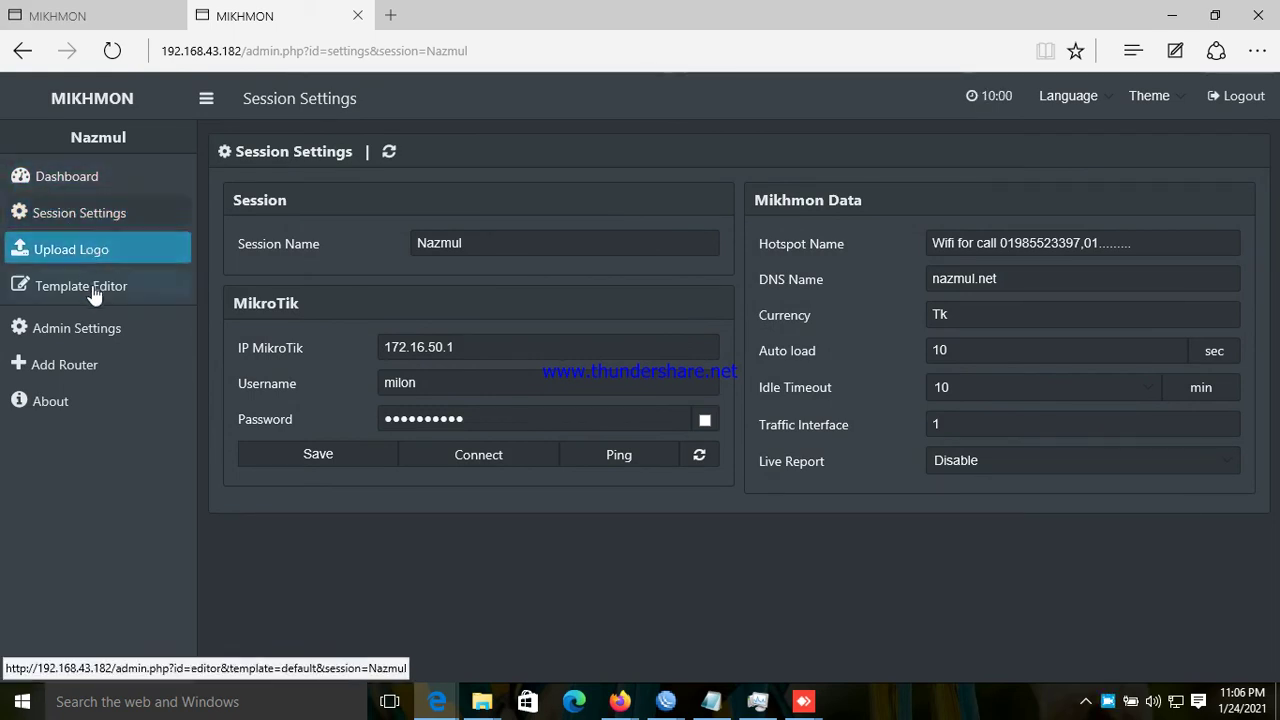
left_click(70, 185)
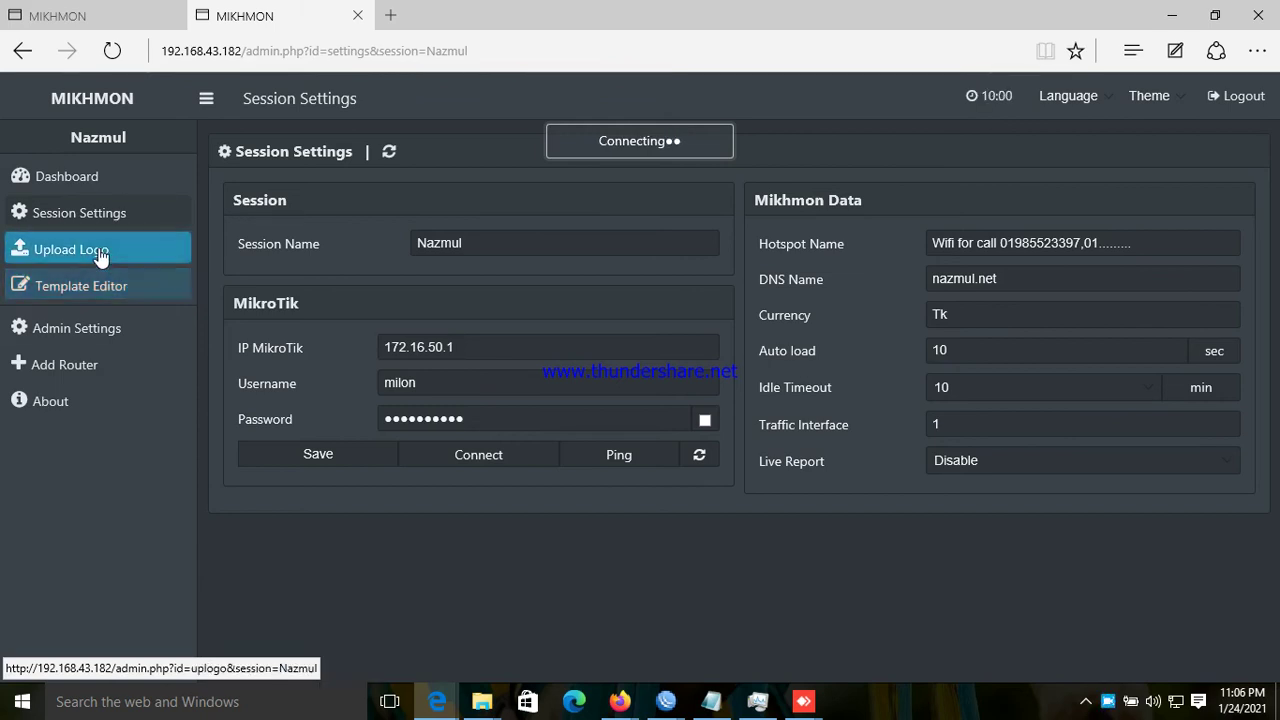
left_click(97, 186)
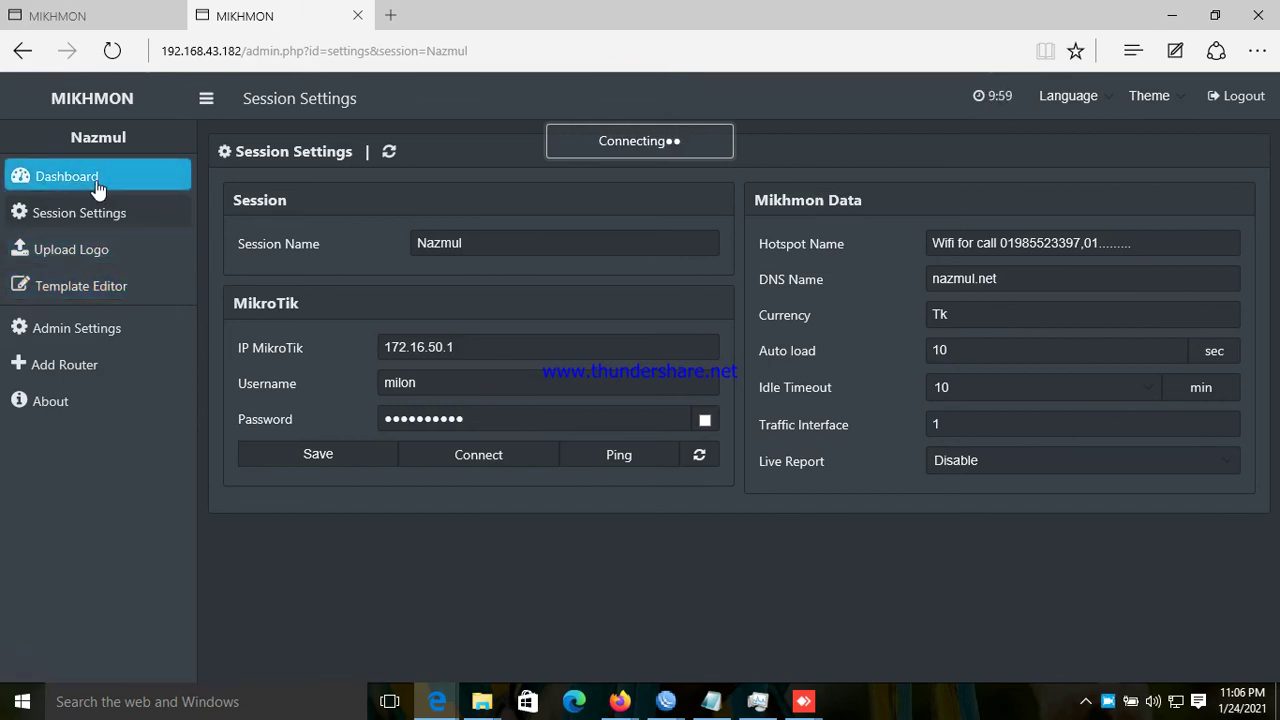
left_click(704, 421)
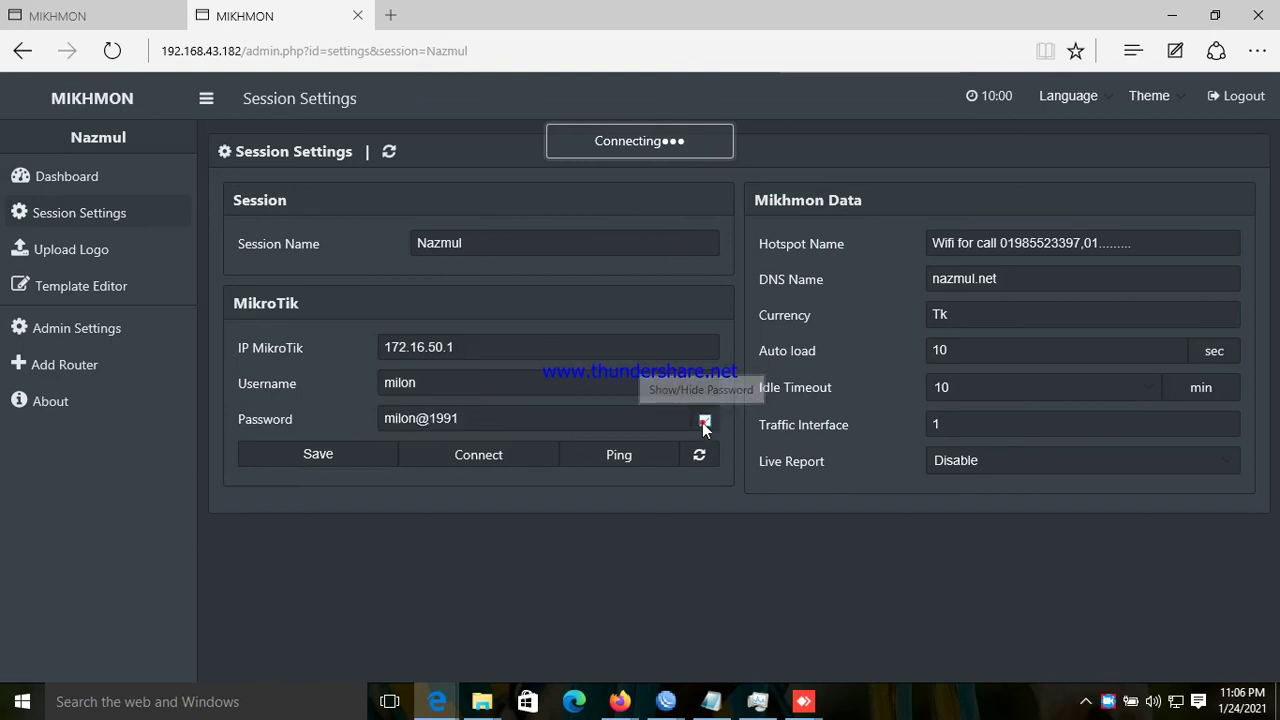
Rename the session to HIGHTECH-IT, set DNS name hightechit.net, and save.
double_click(489, 246)
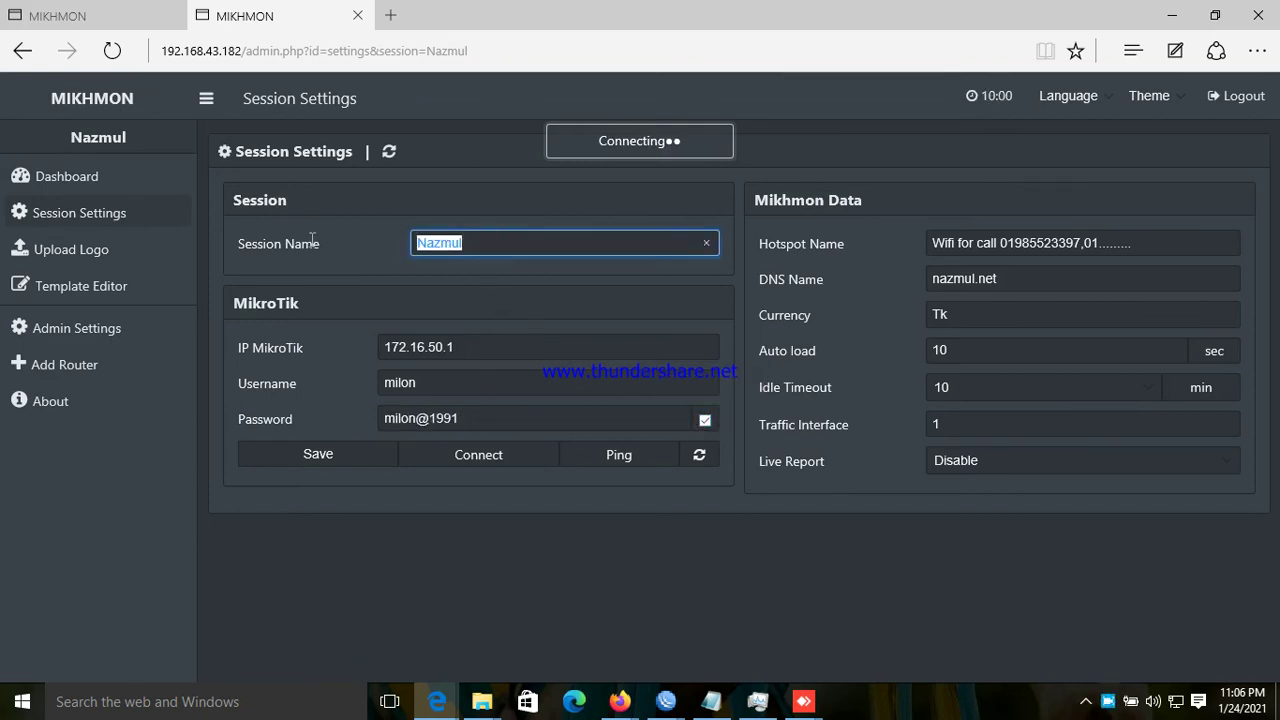
type("H")
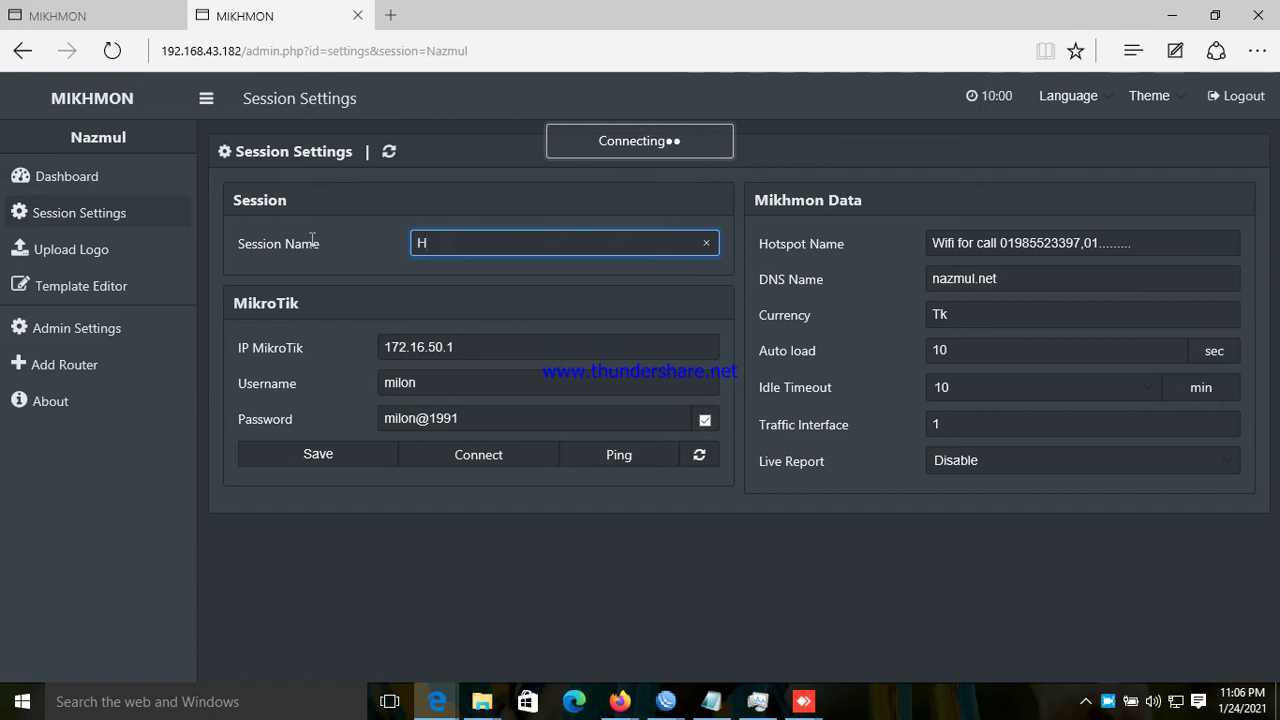
type("IGHTECH-IT")
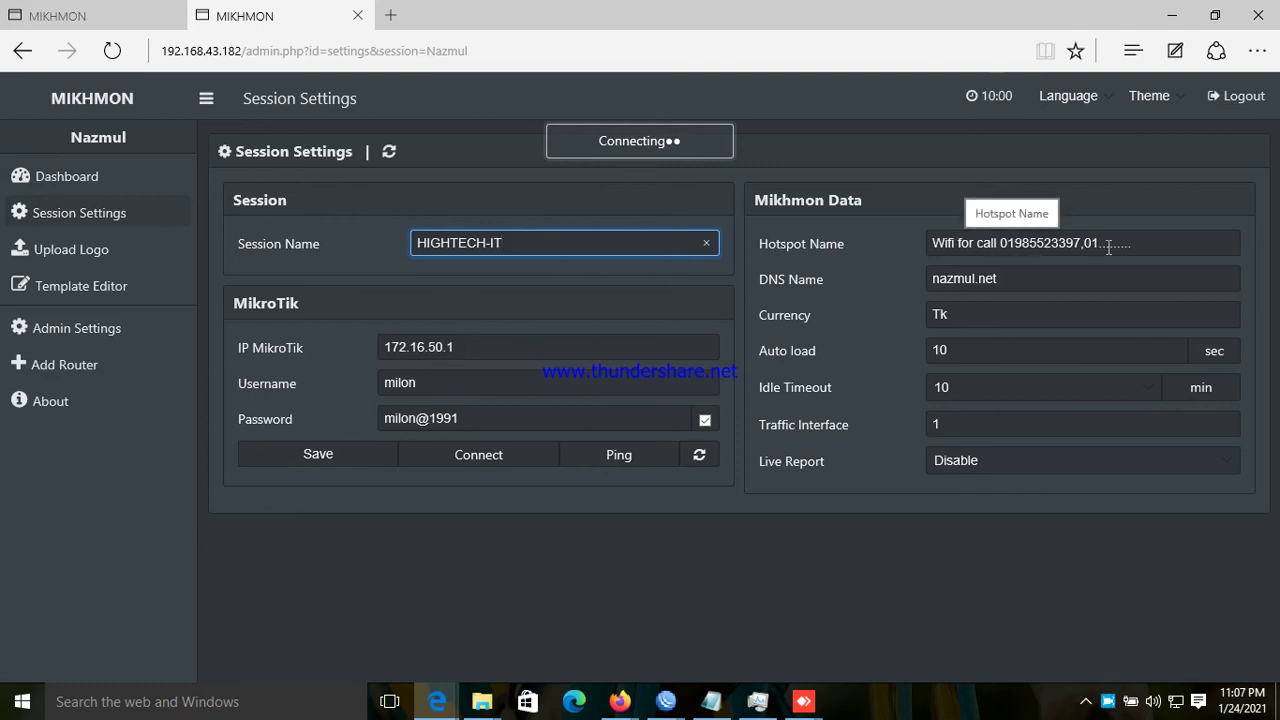
double_click(1027, 277)
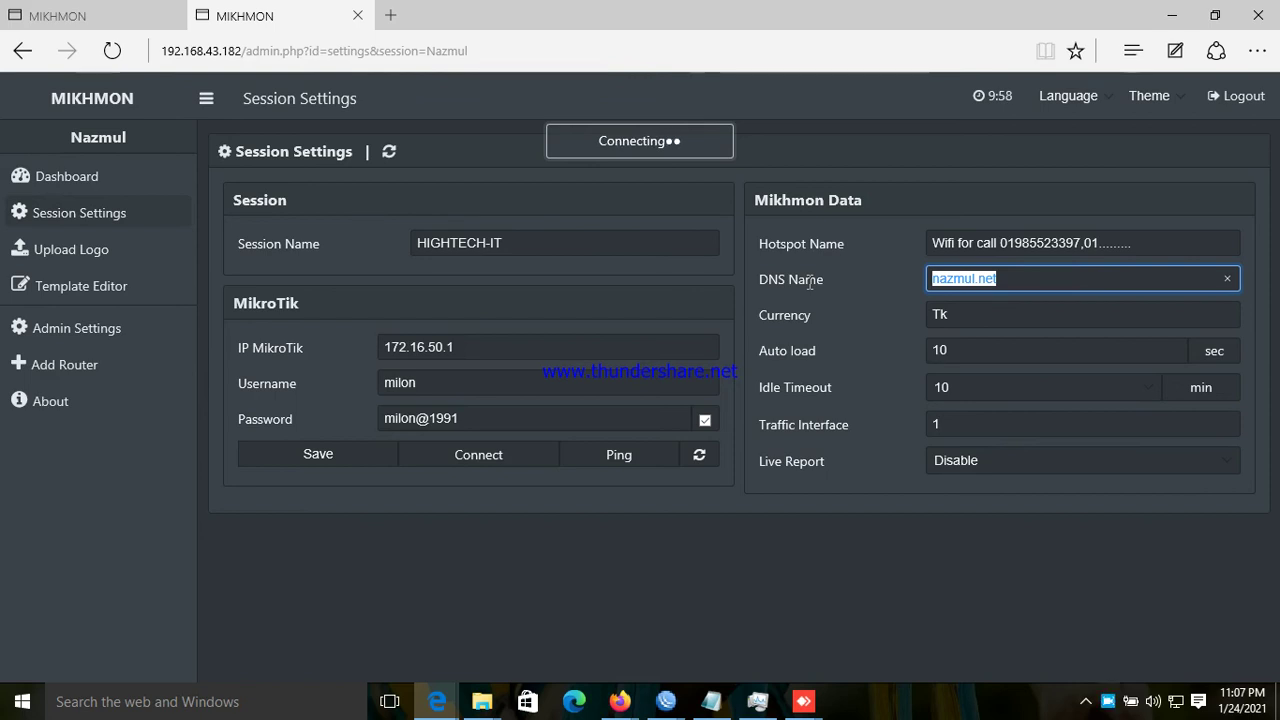
type("hight")
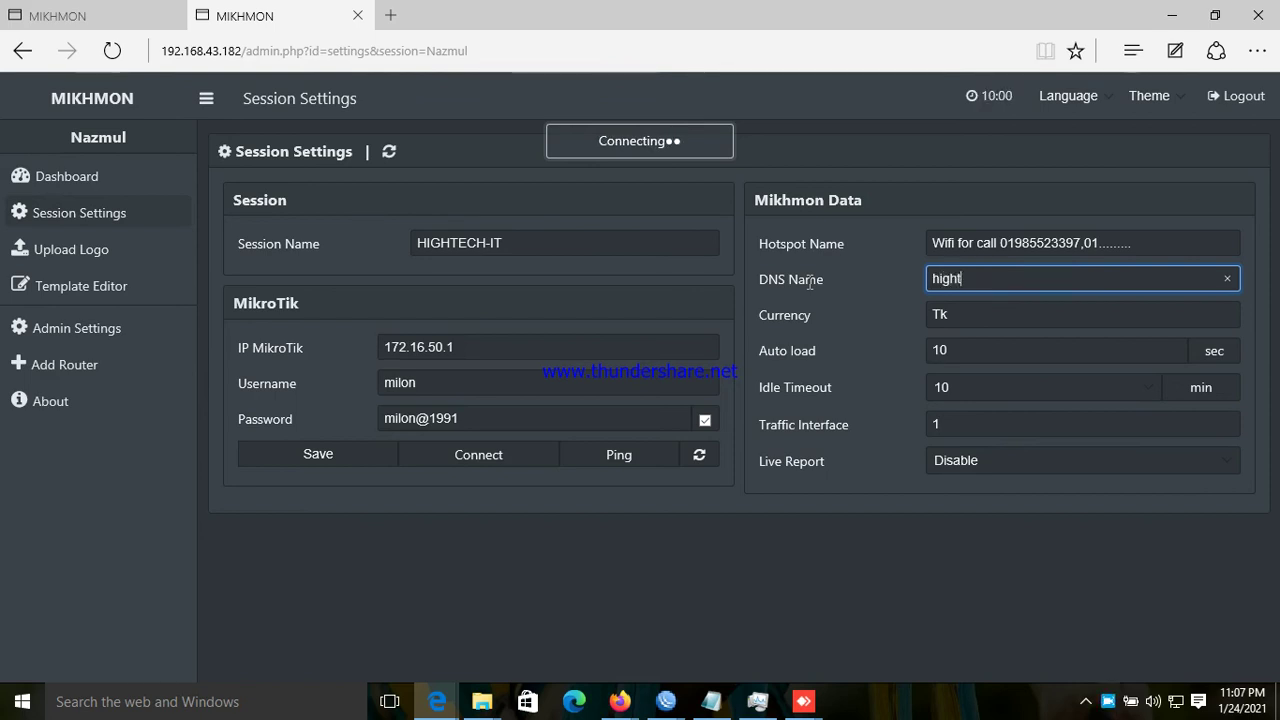
type("echit.net")
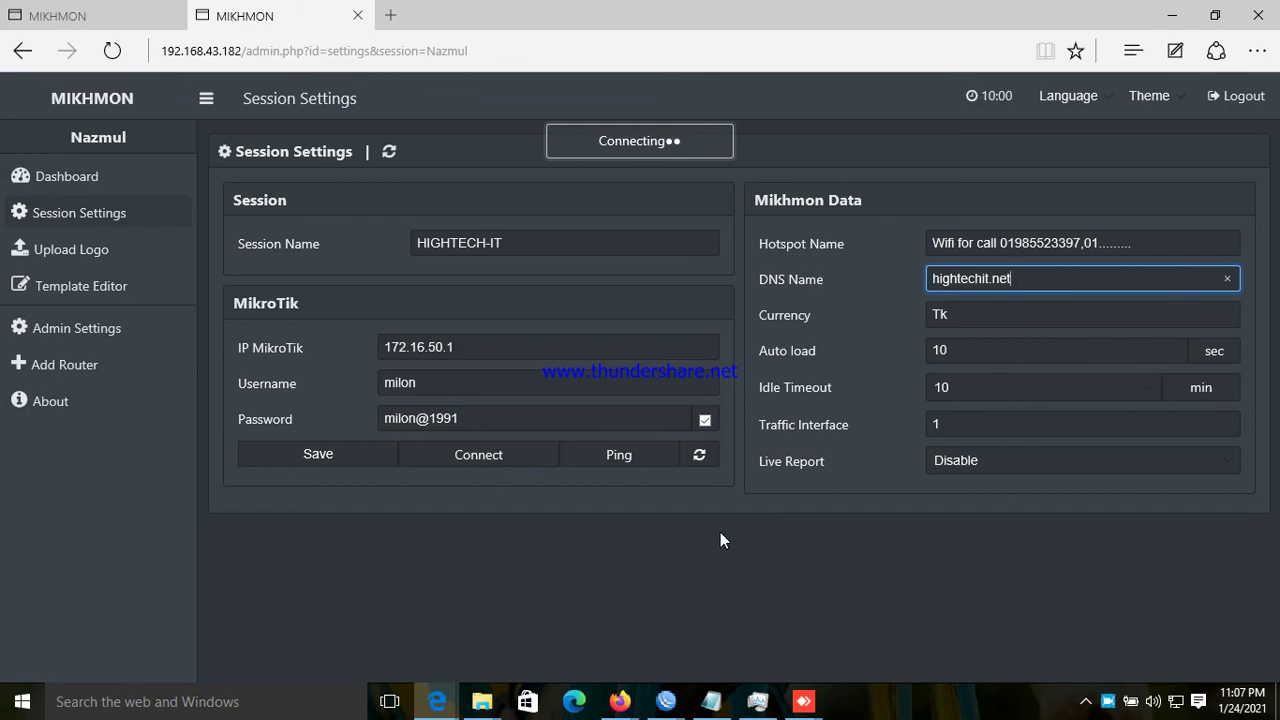
left_click(336, 456)
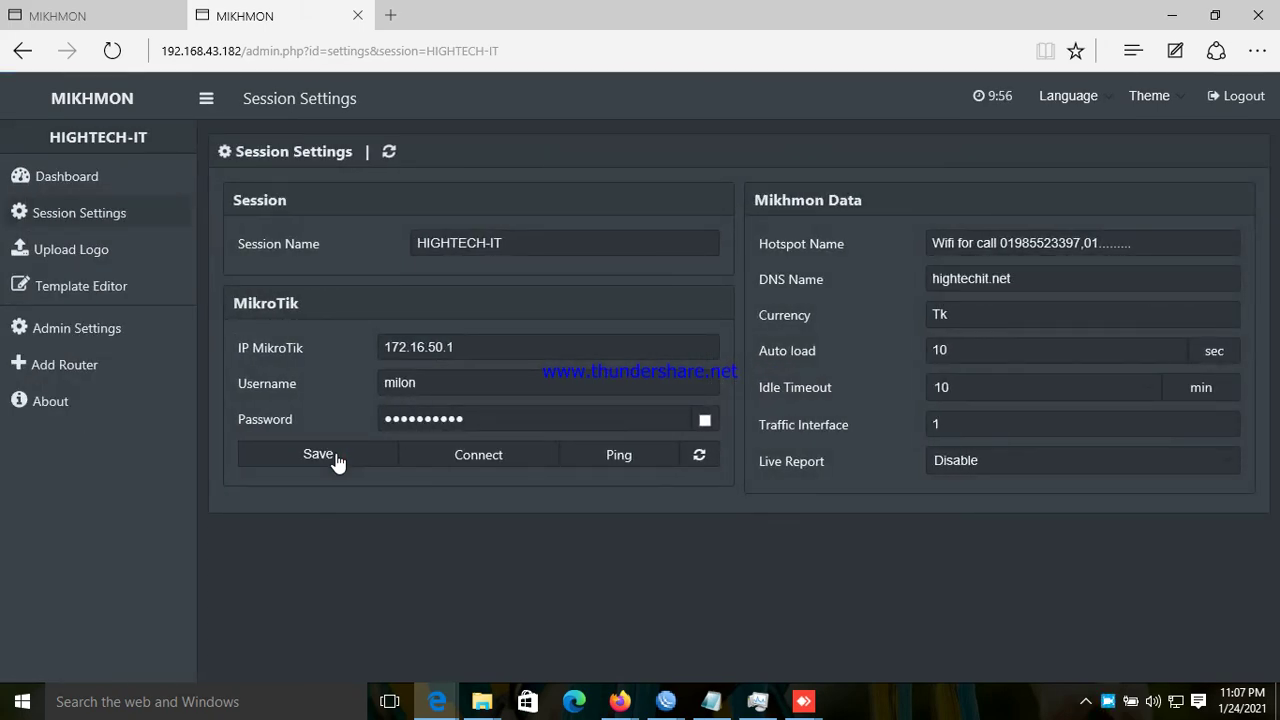
Resave the session settings with router IP 172.16.50.1 and retry the dashboard.
left_click(337, 459)
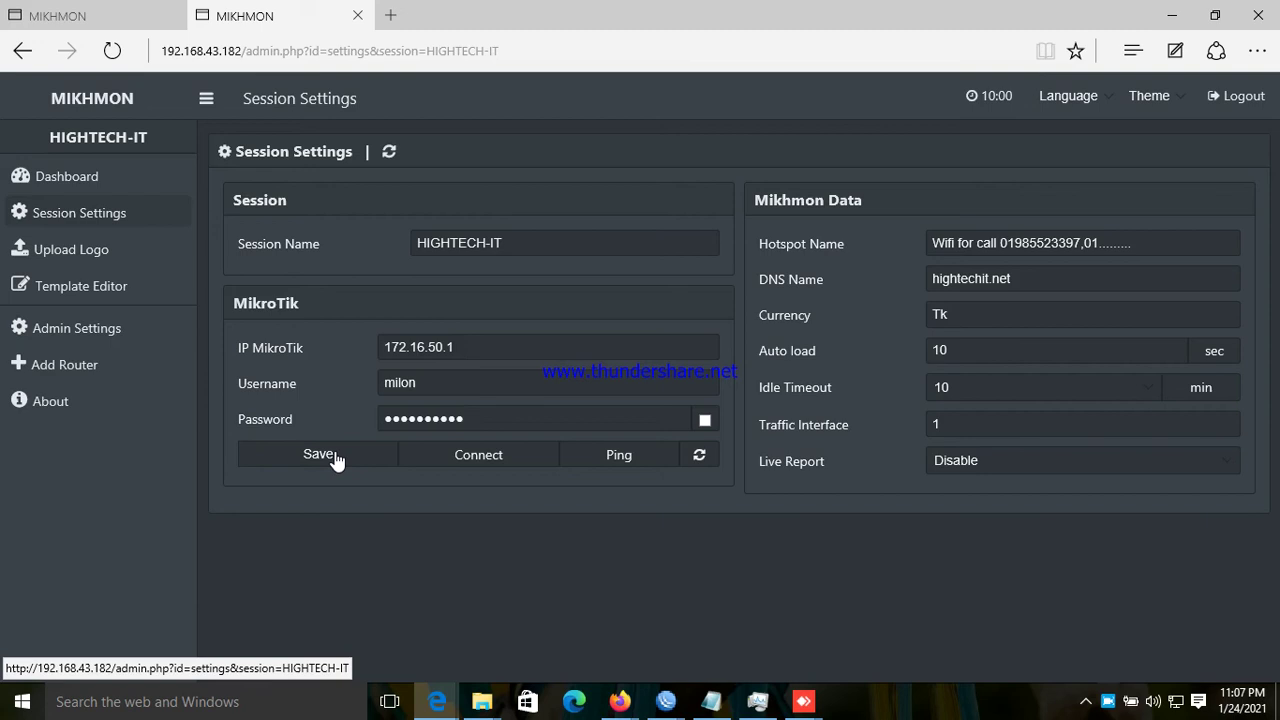
left_click(461, 346)
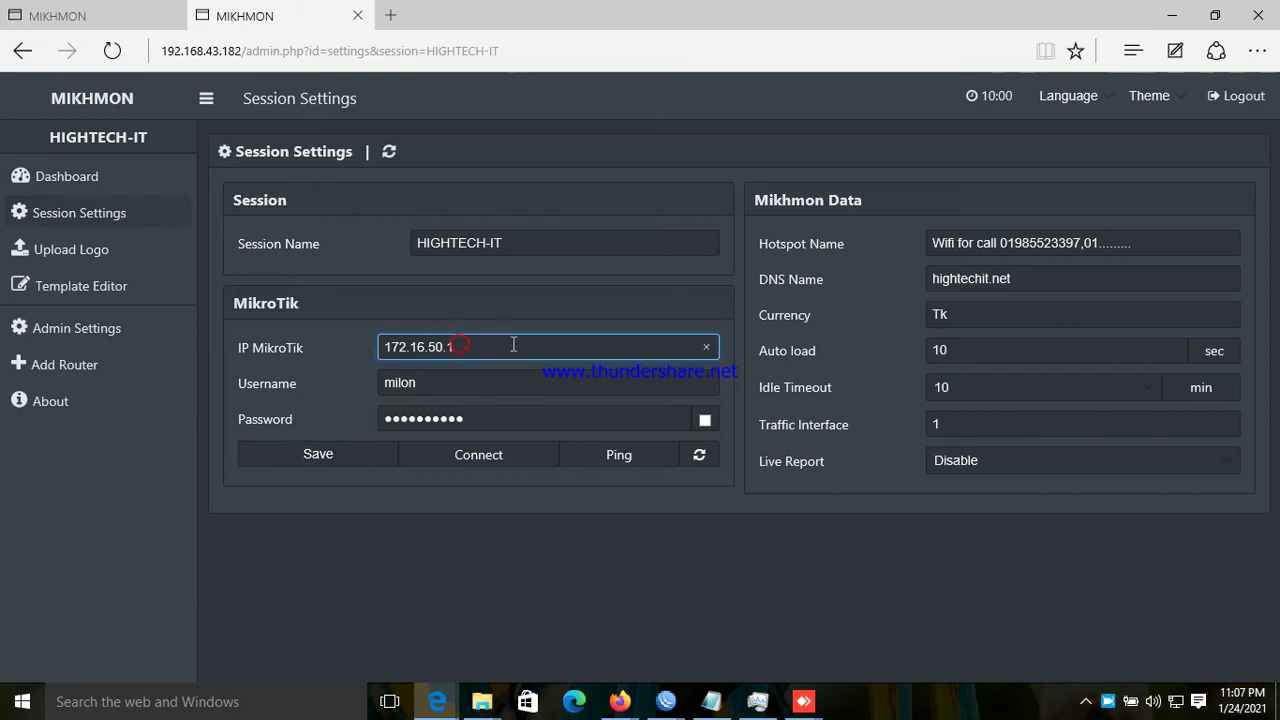
left_click(306, 456)
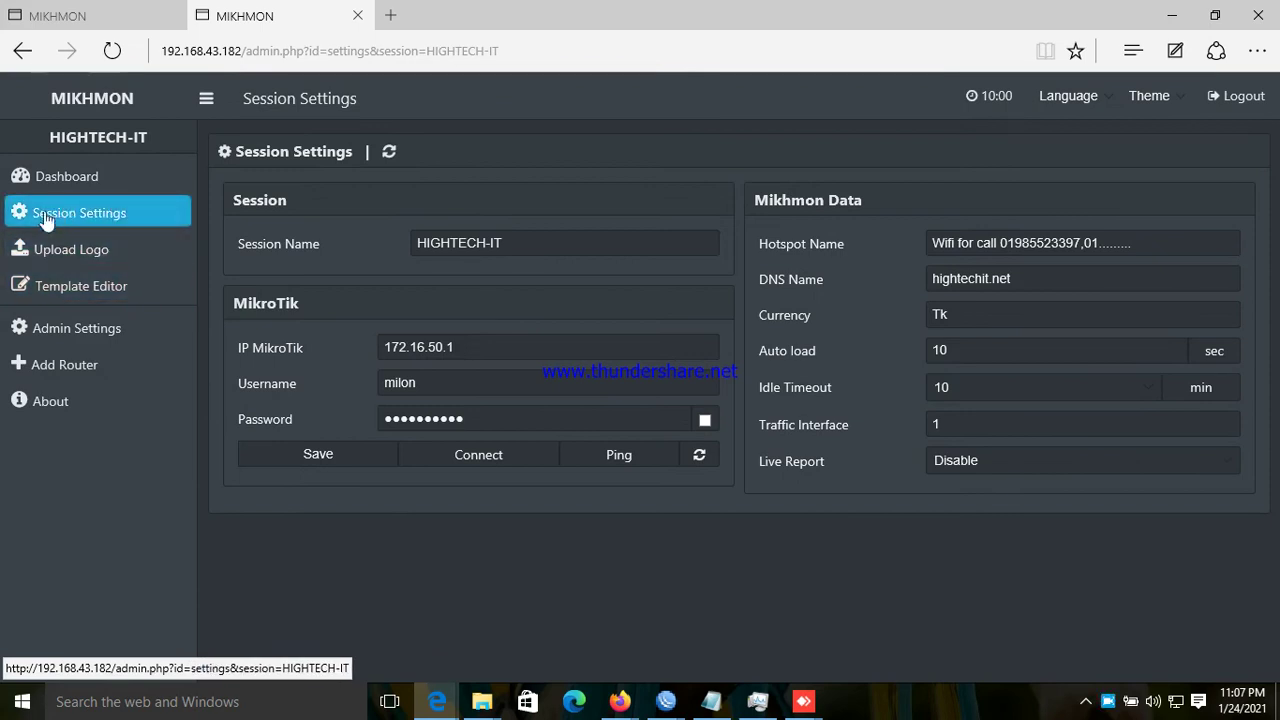
left_click(68, 178)
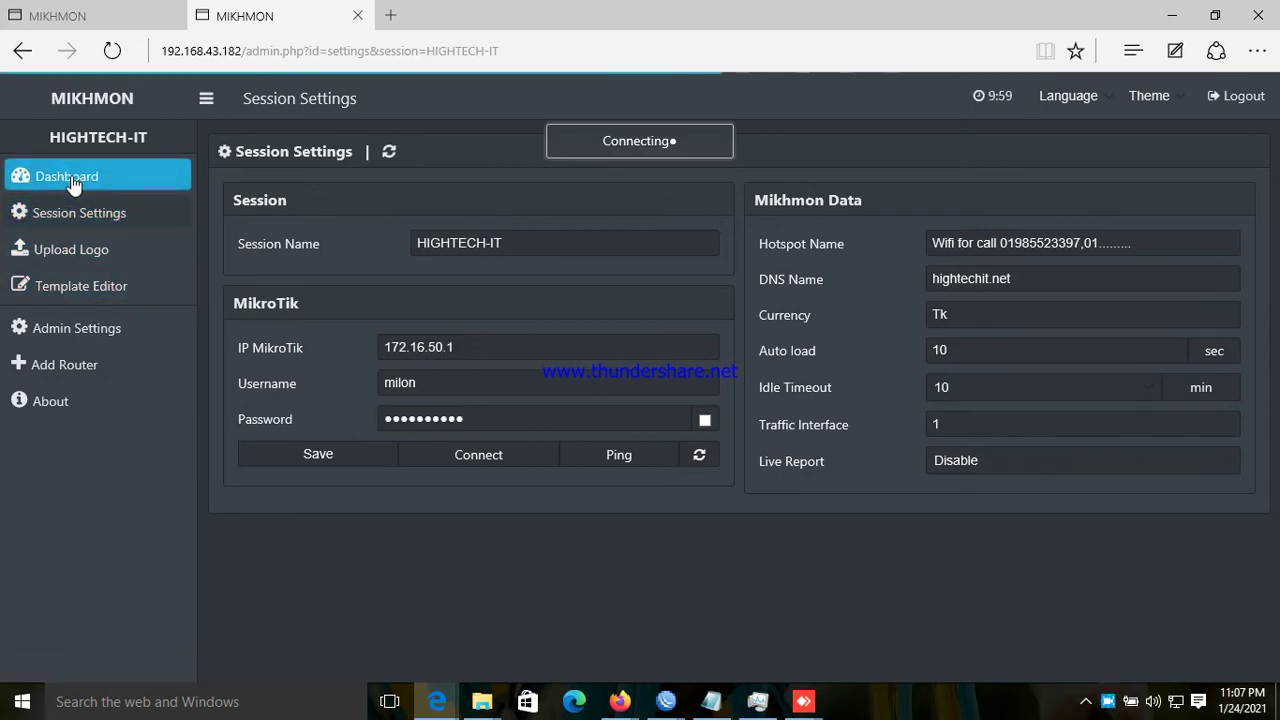
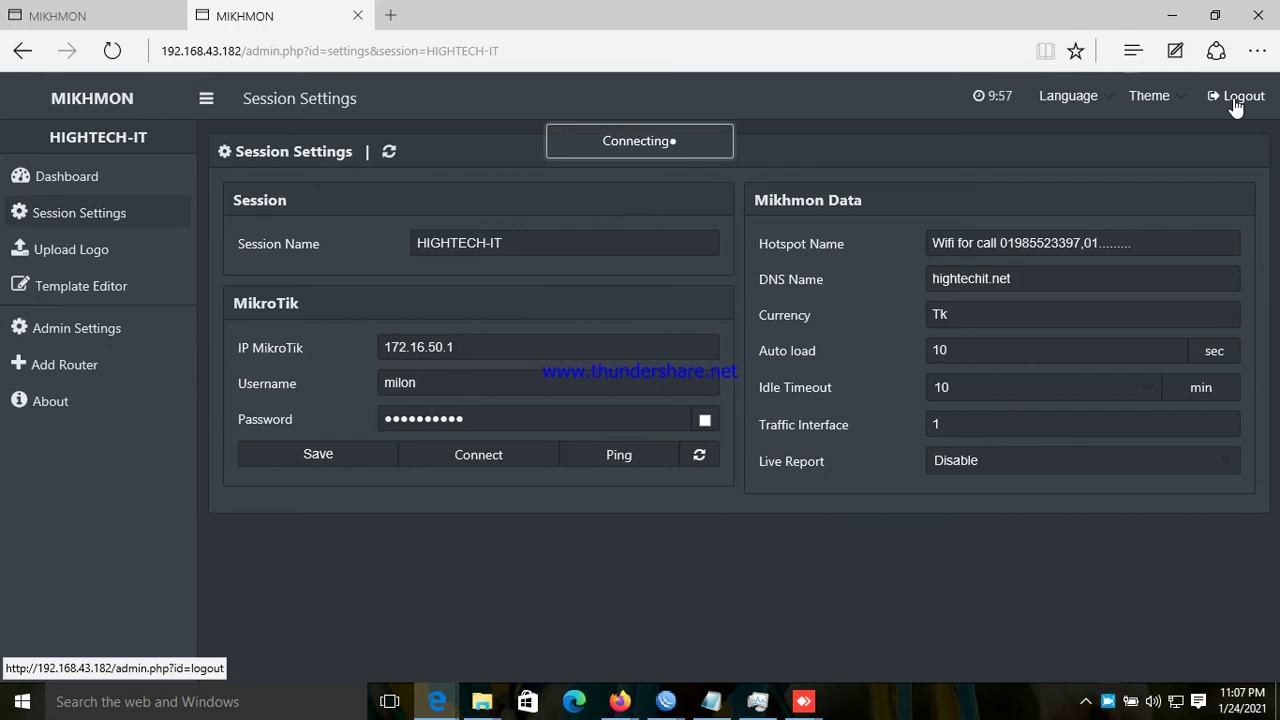
Log out of MIKHMON and log back in with the admin username and autofilled password.
left_click(1236, 100)
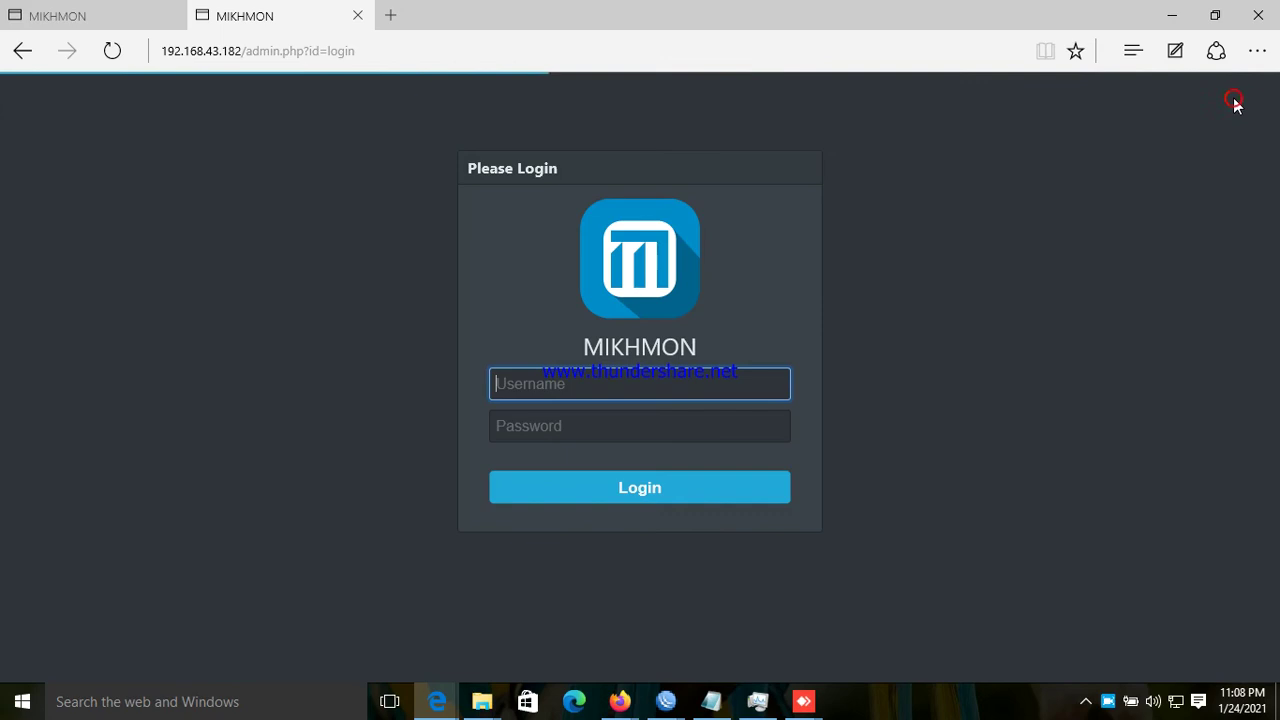
left_click(635, 383)
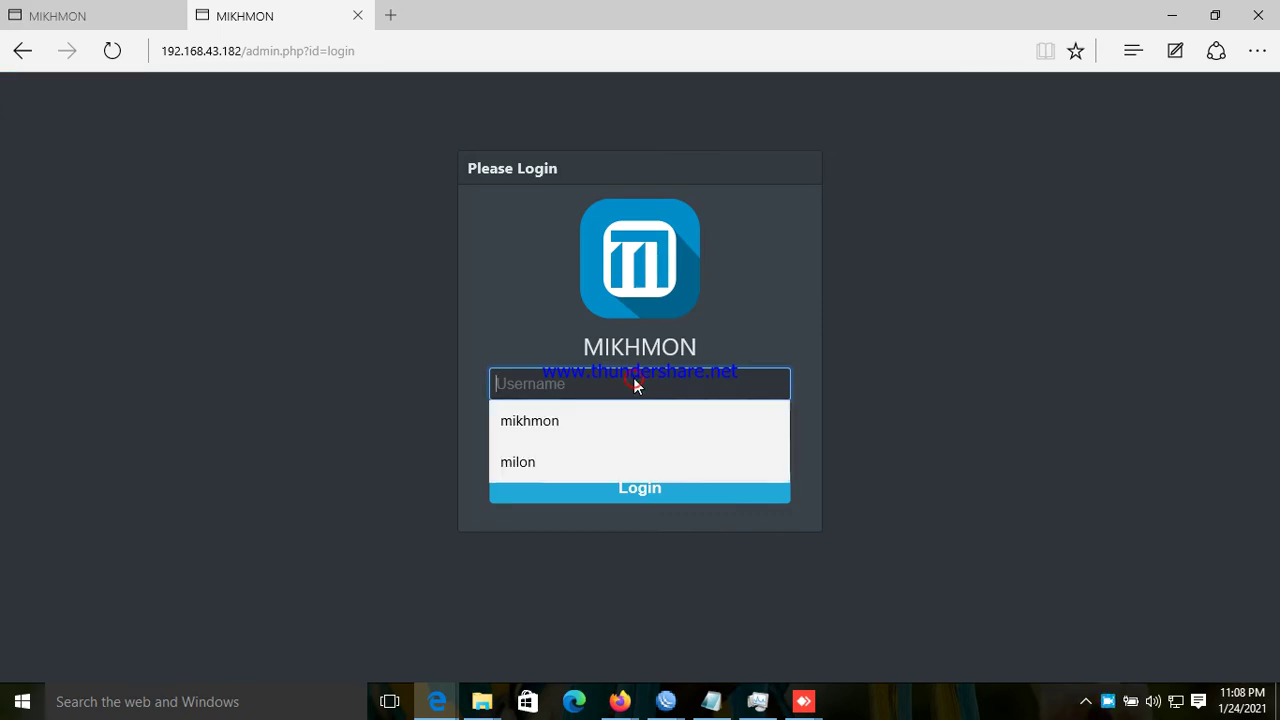
type("milon")
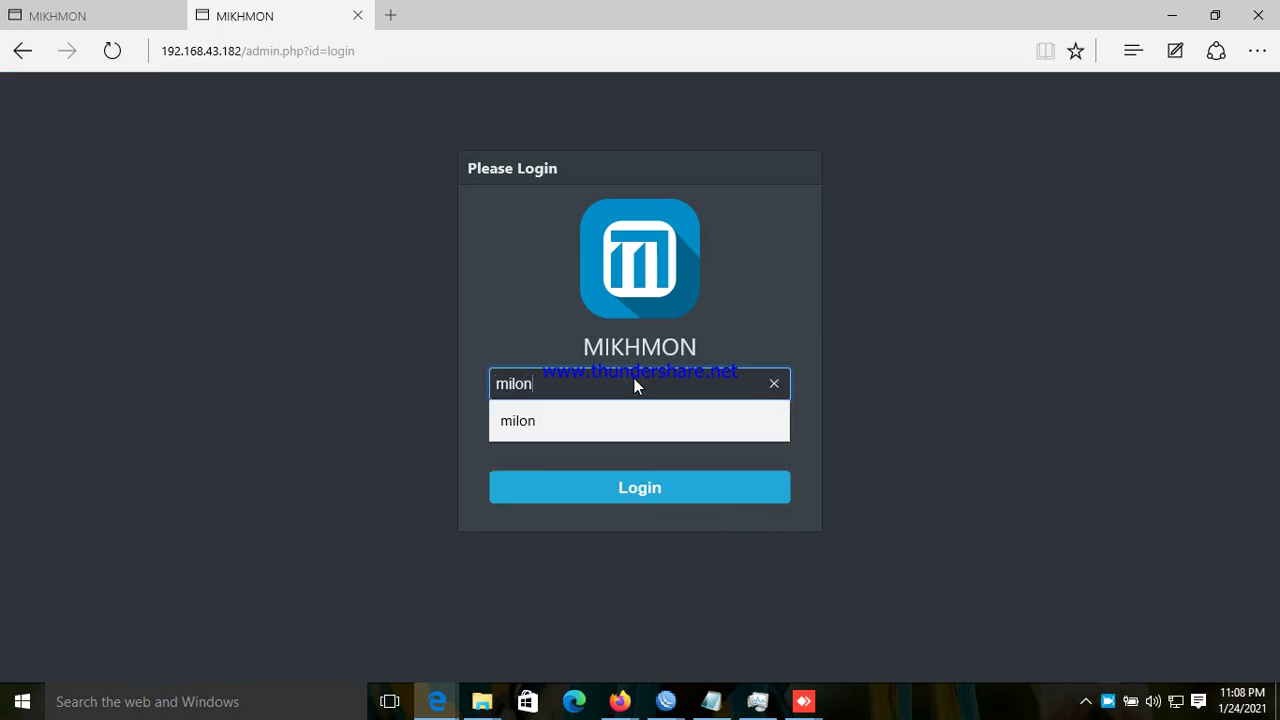
key("Tab")
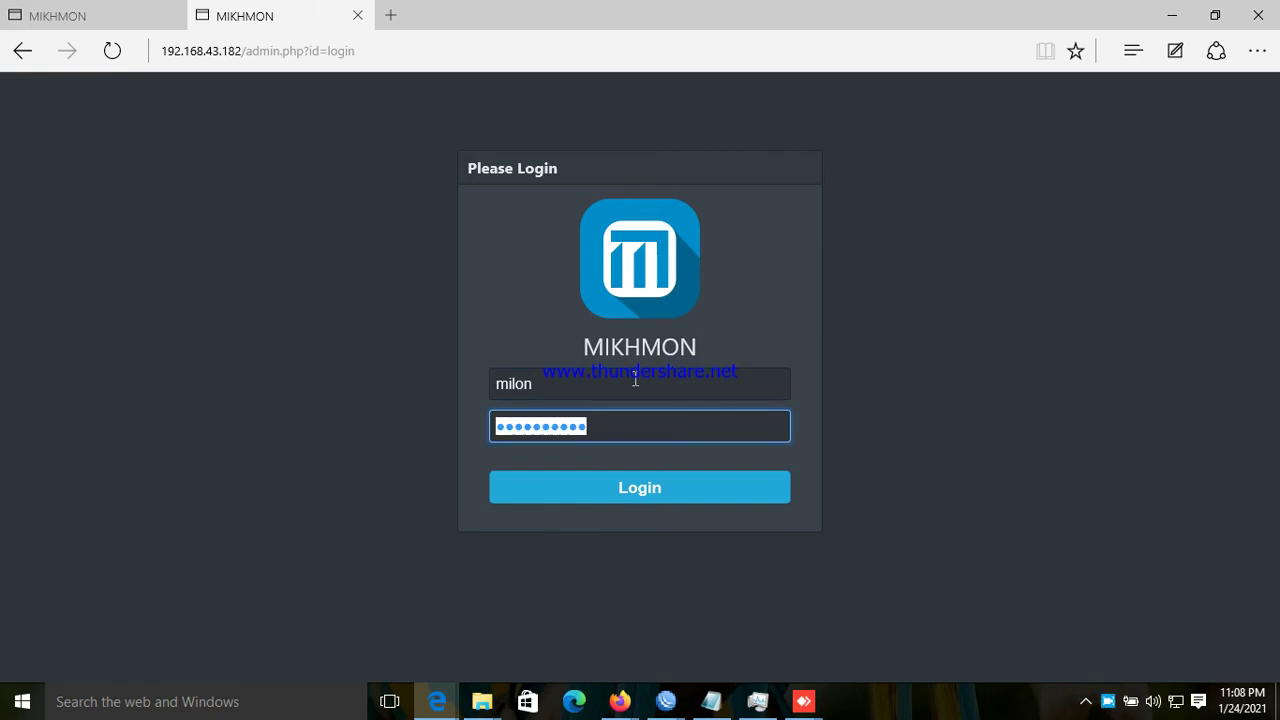
key("Right")
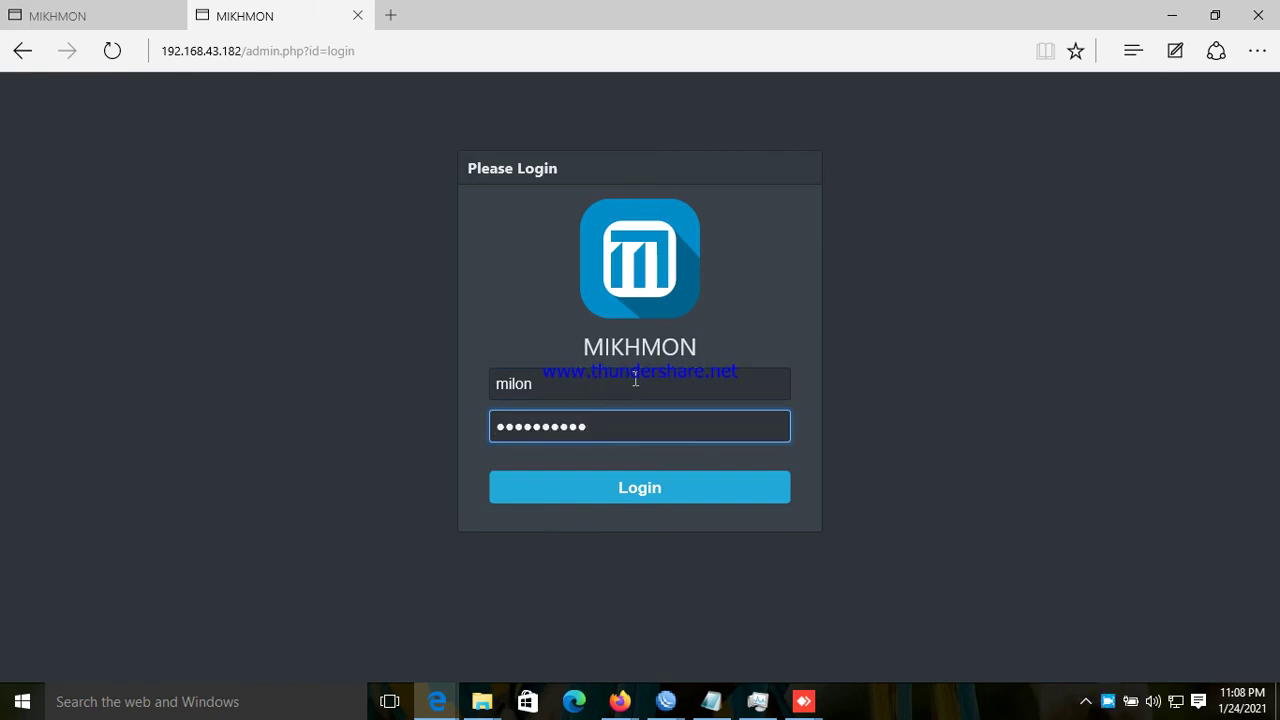
key("Return")
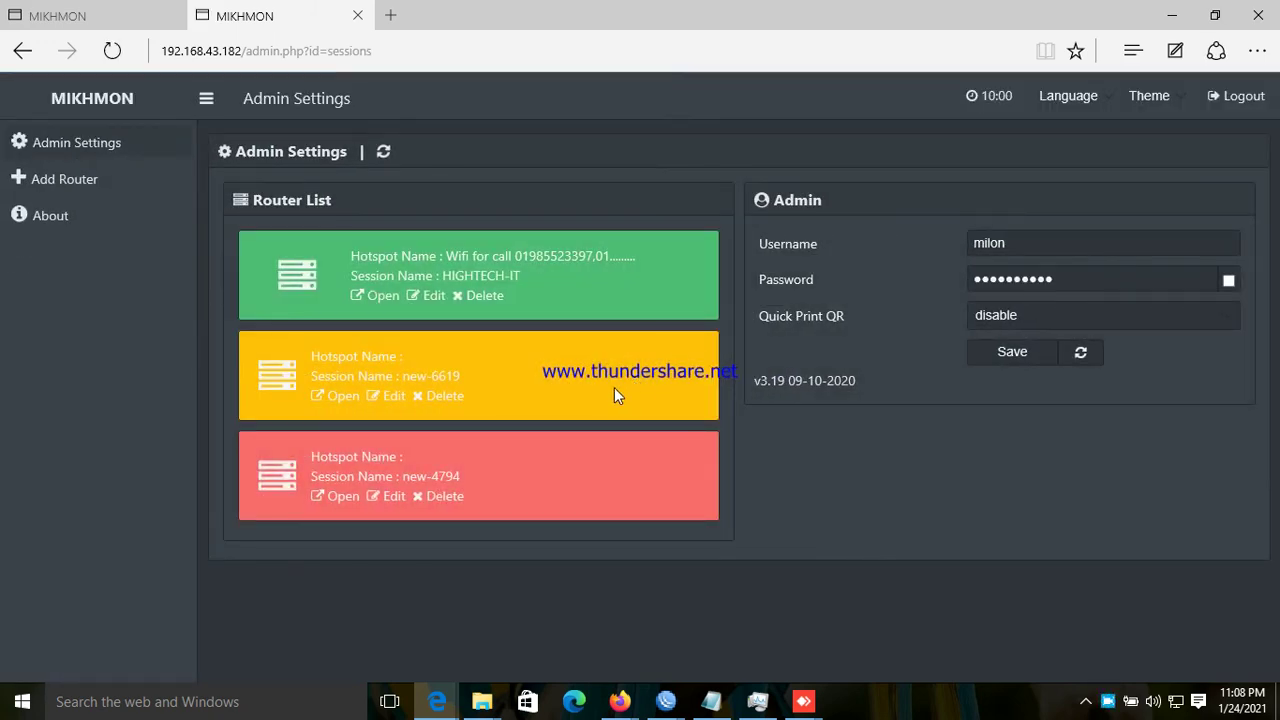
Delete the new-6619 and new-4794 router sessions, then refresh the Admin Settings page.
left_click(444, 397)
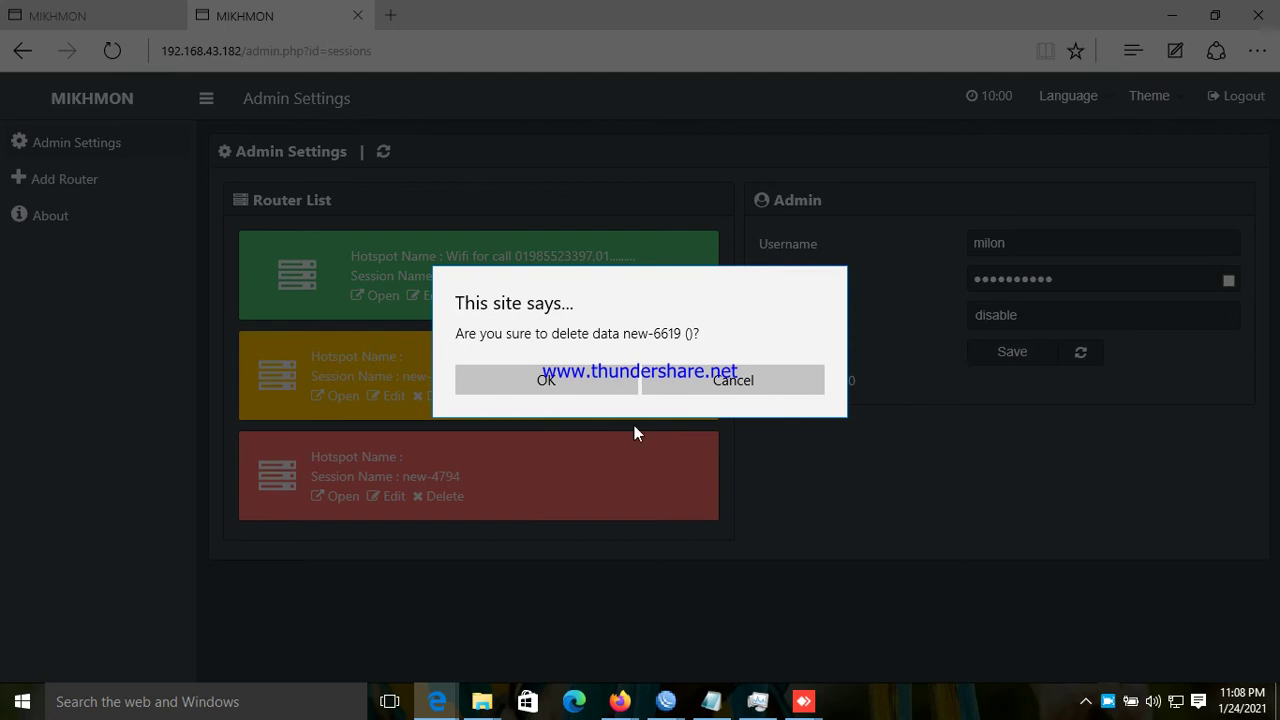
left_click(545, 384)
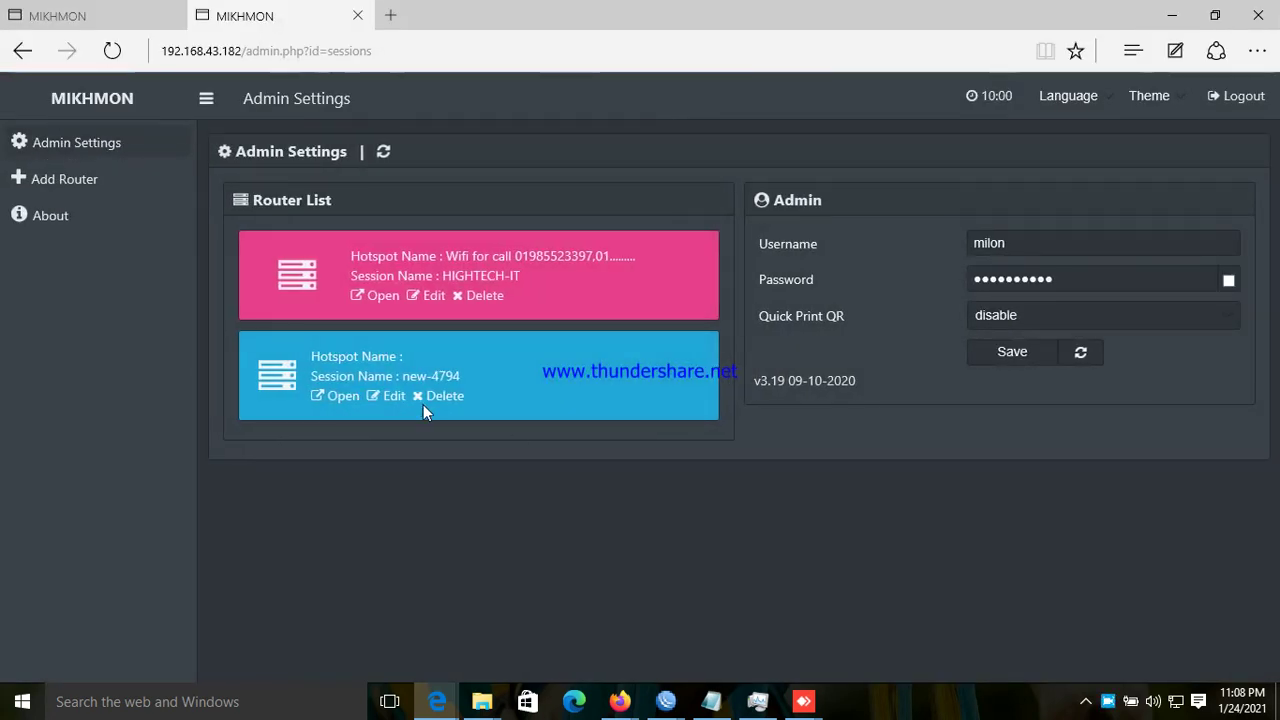
left_click(431, 395)
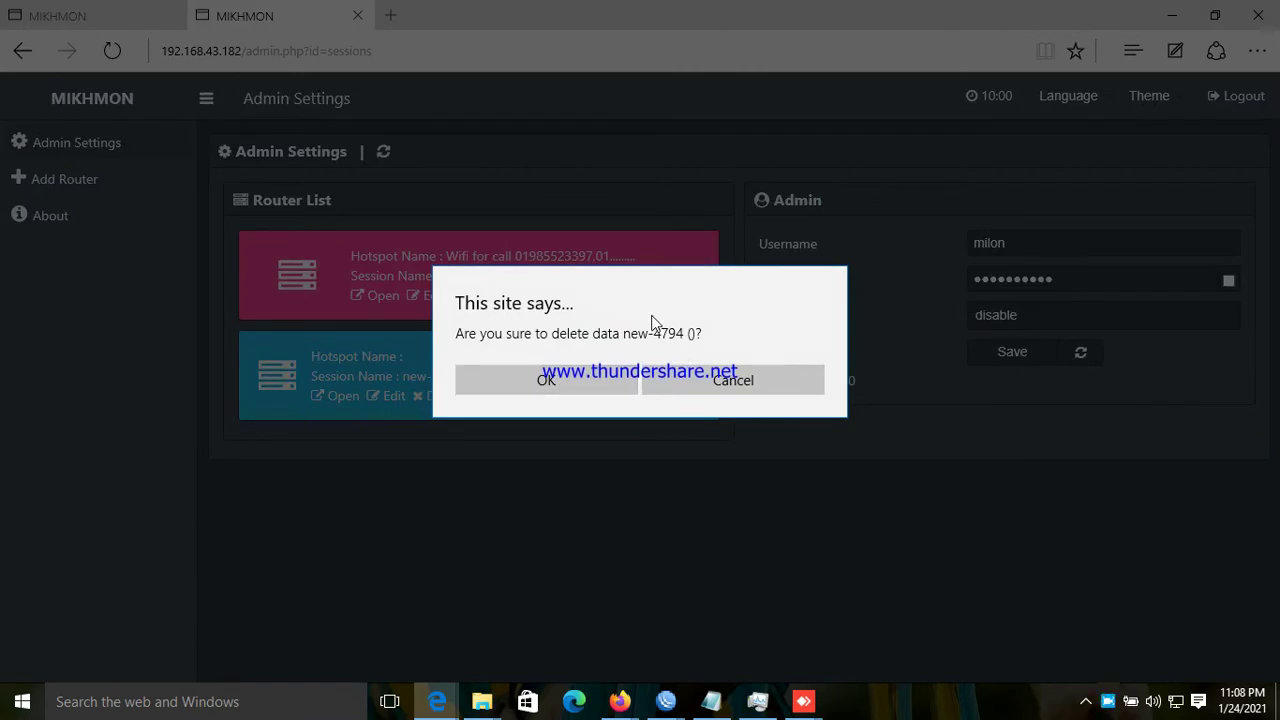
left_click(560, 376)
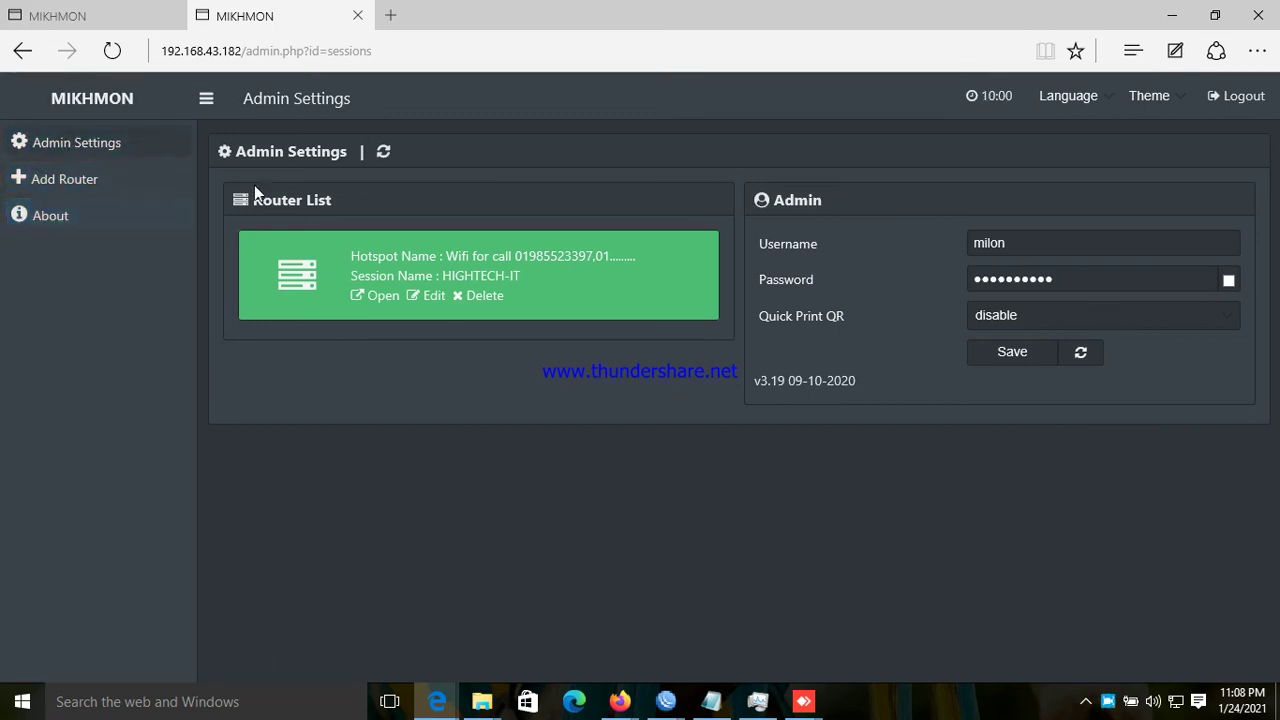
left_click(75, 151)
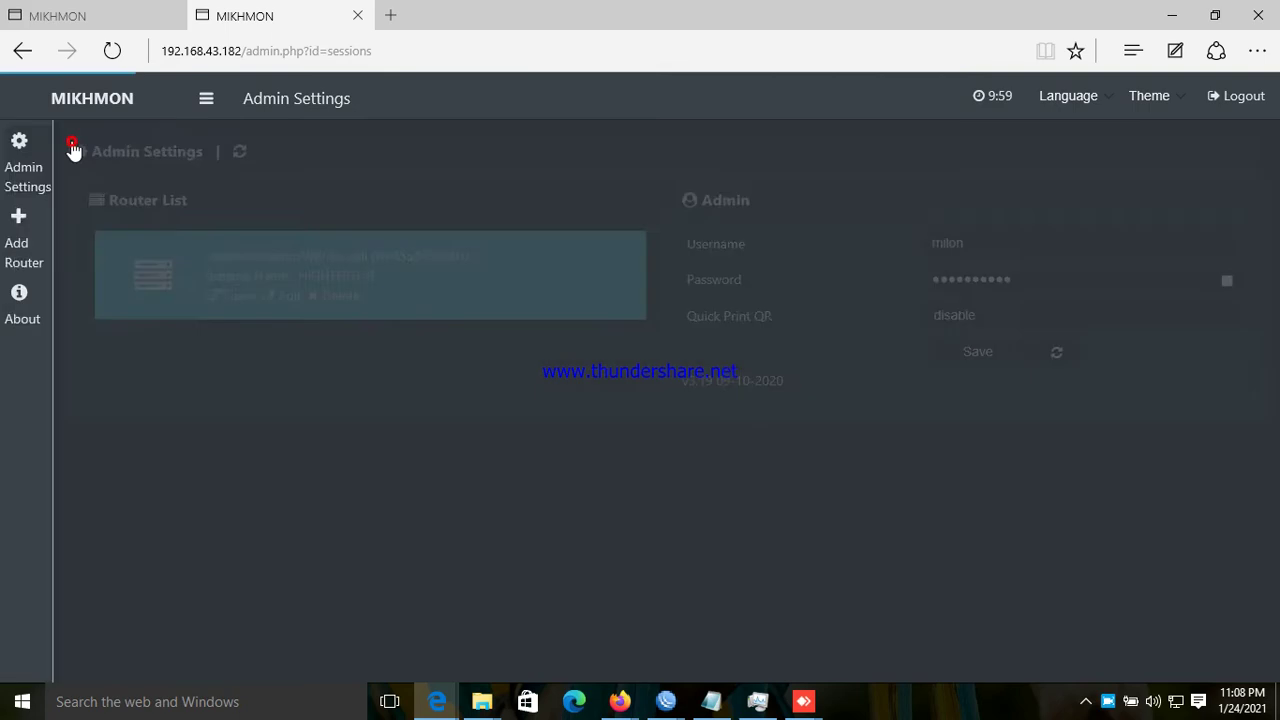
Add a new router session with MikroTik IP 172.16.50.1 and the router username and password.
left_click(93, 189)
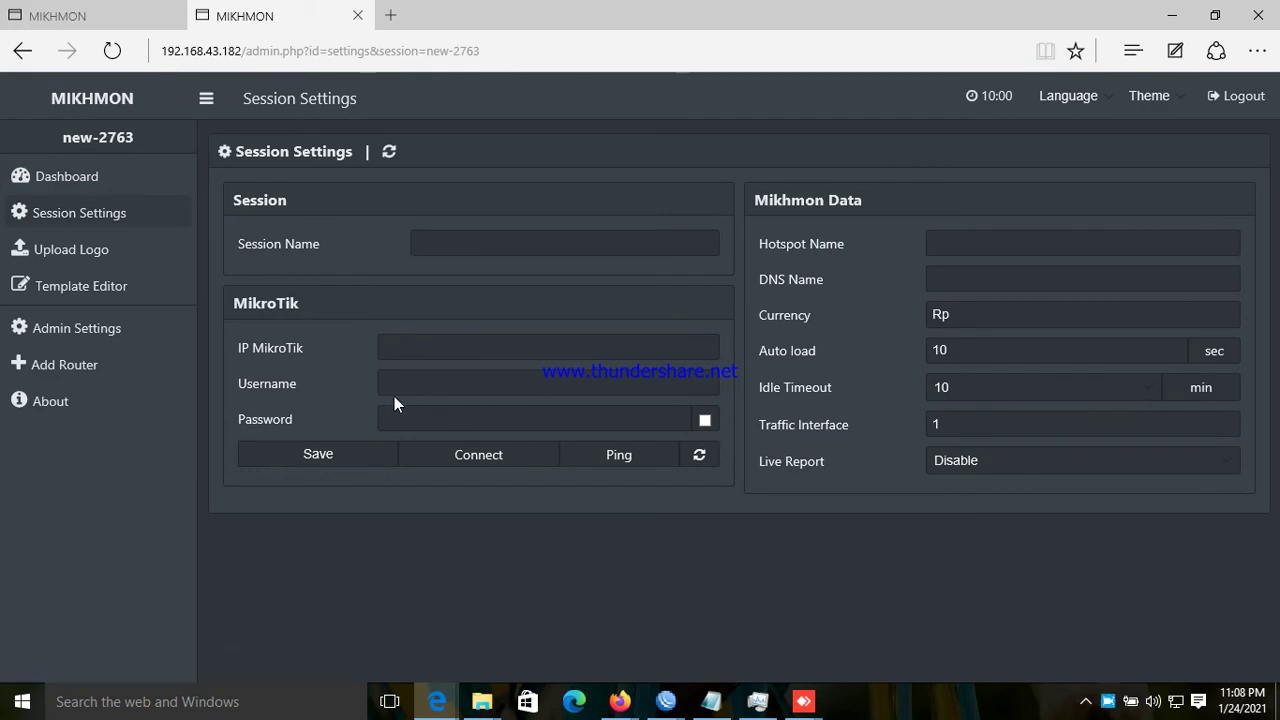
left_click(429, 344)
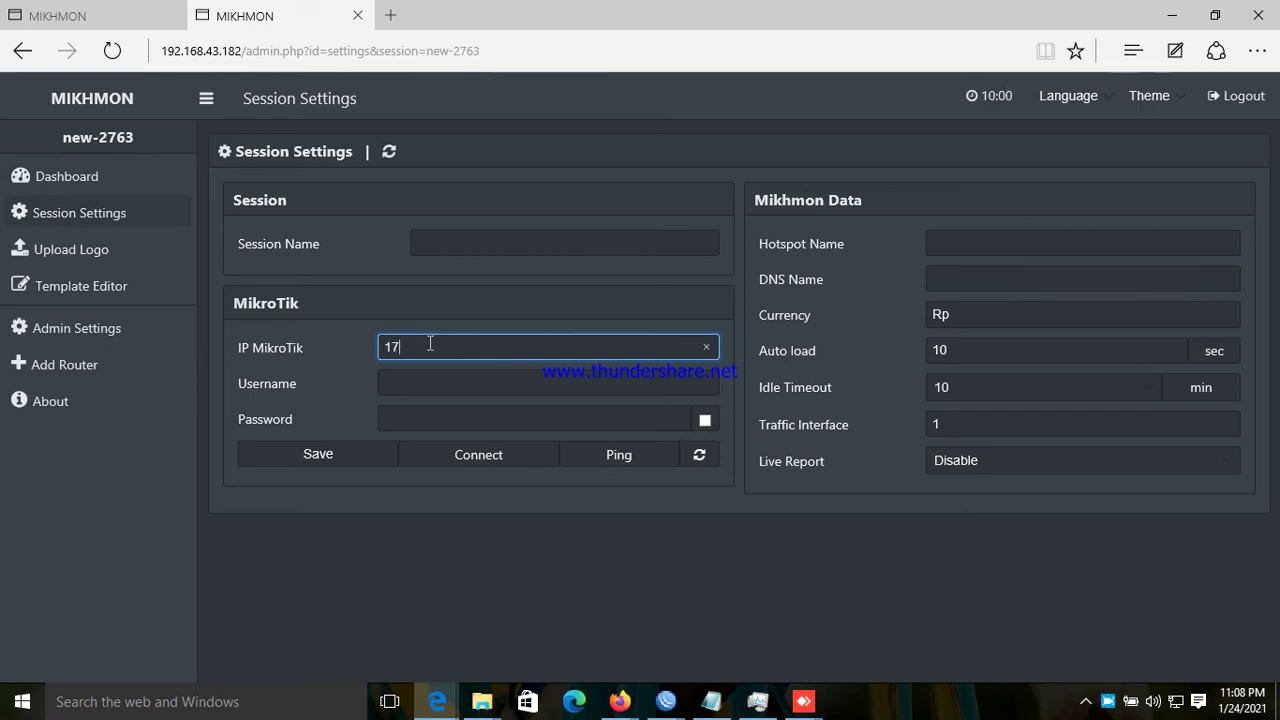
type("172.16.50.1")
key("Tab")
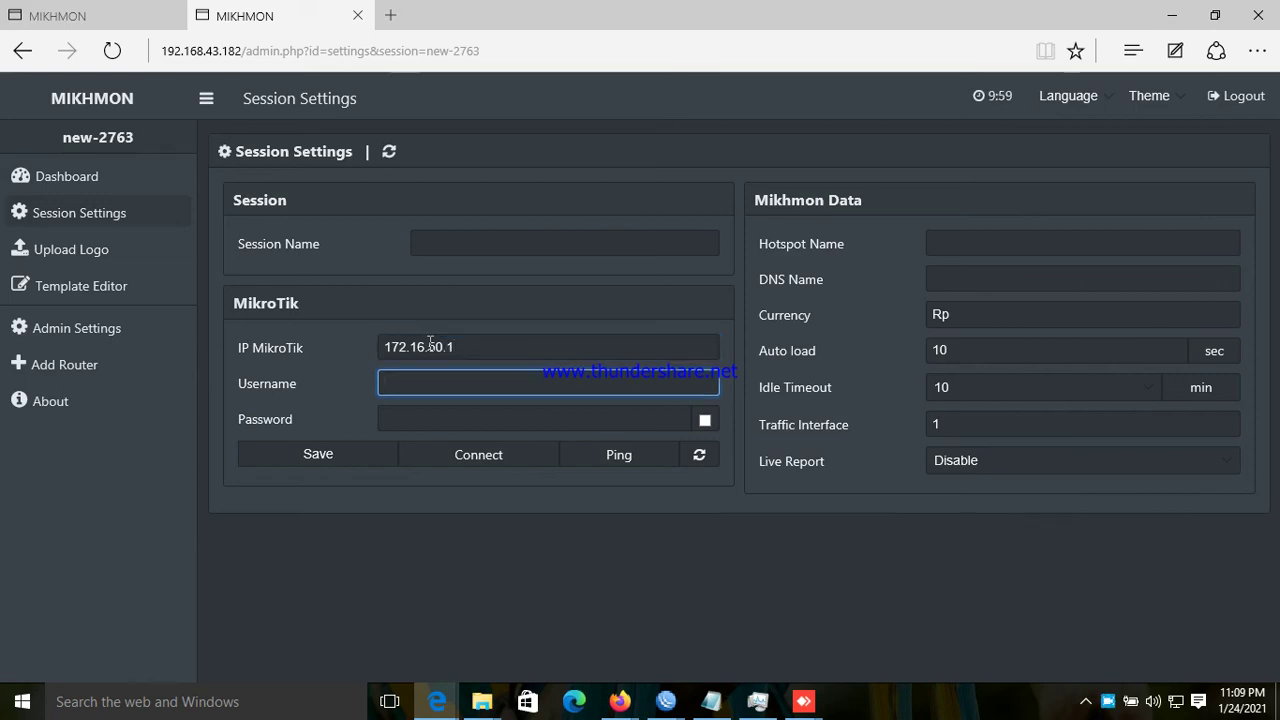
type("milon")
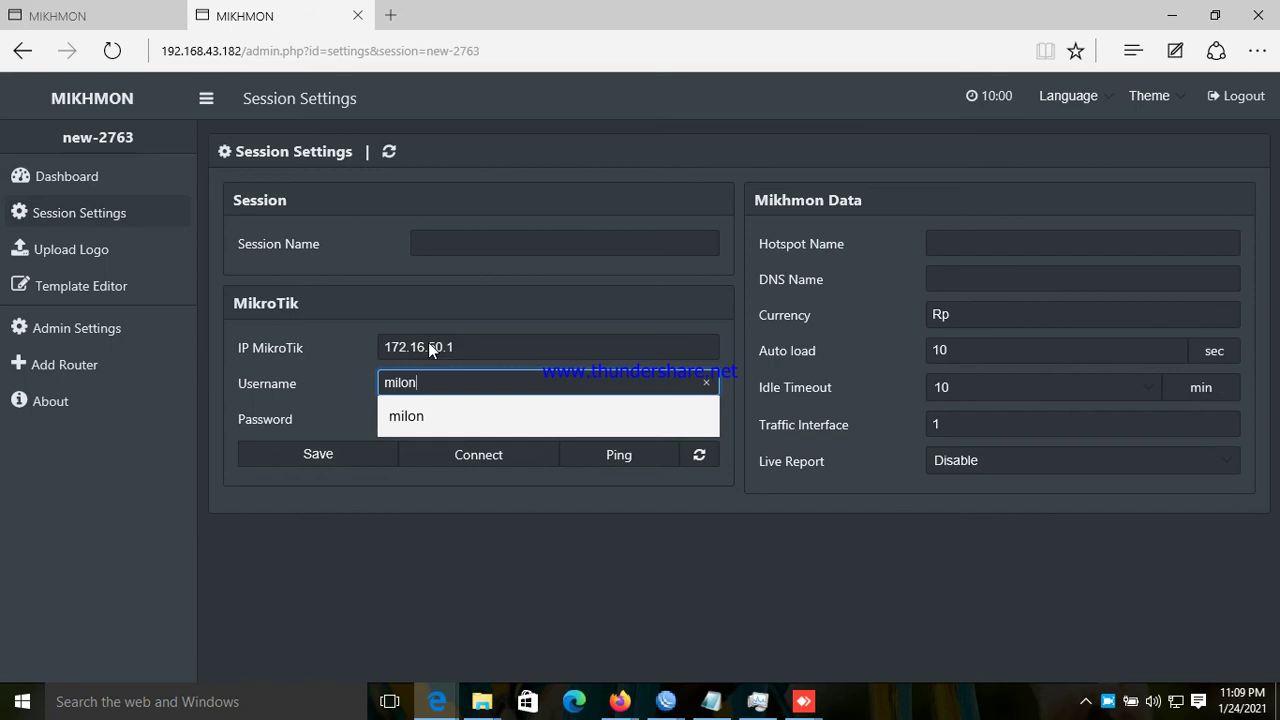
key("Tab")
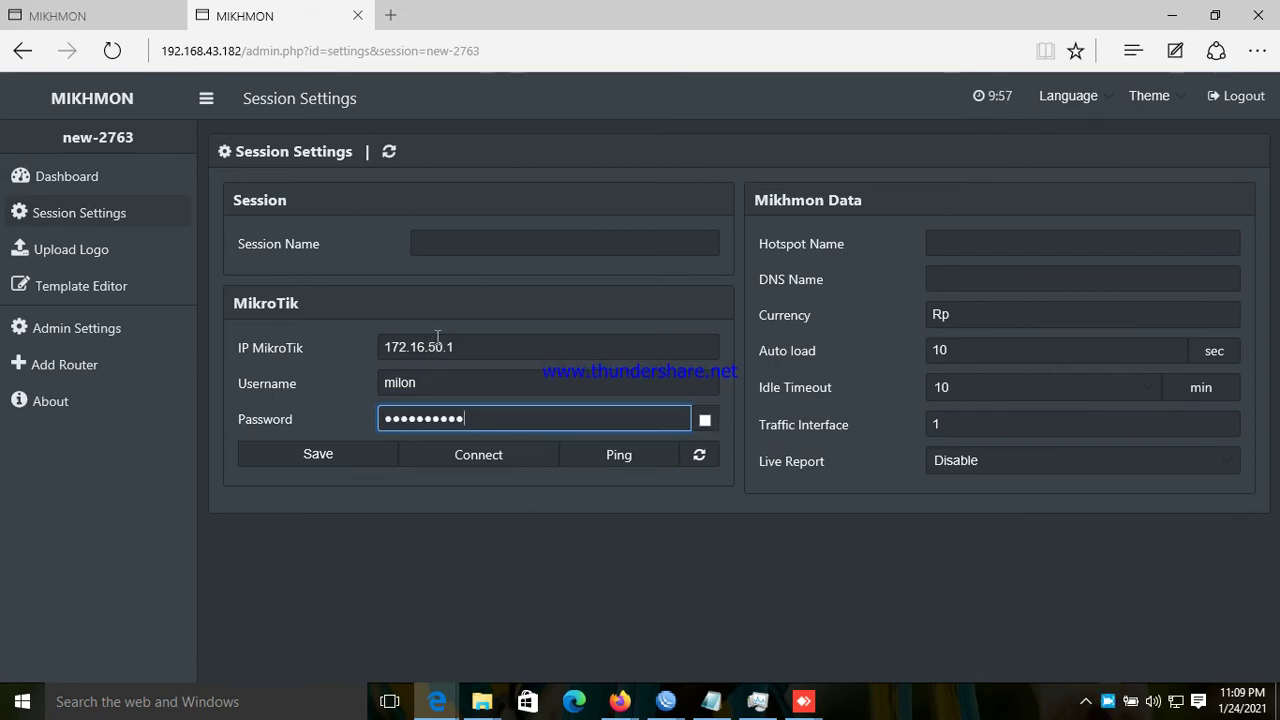
Enter HIGHTECH-IT as the session name.
left_click(527, 241)
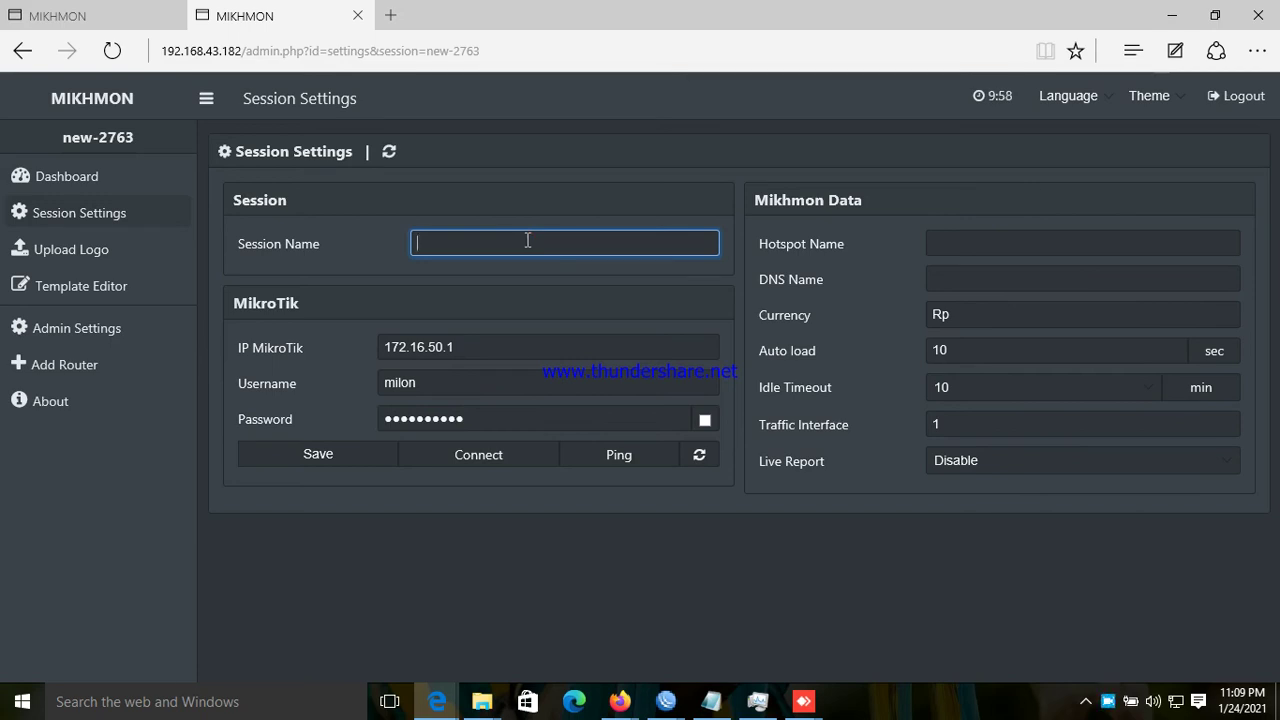
type("HIGHTEC")
type("HTECH")
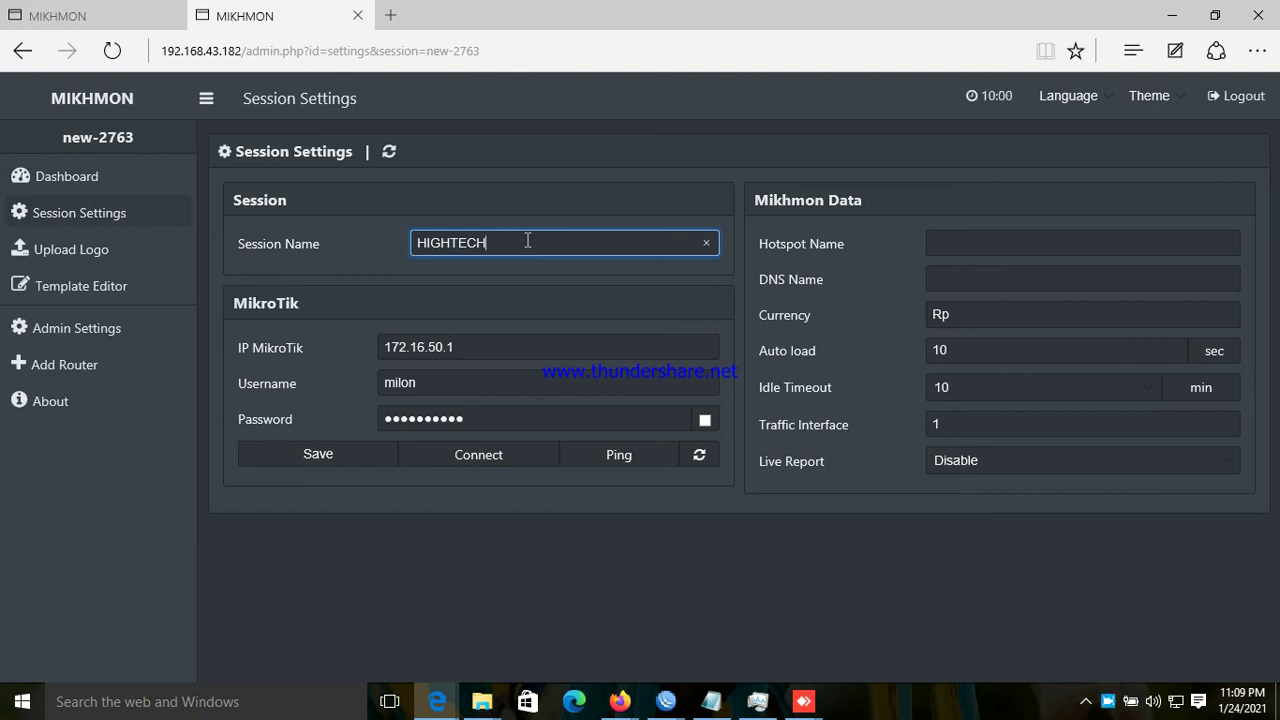
type("IT")
key("Left")
type("-")
left_click(993, 243)
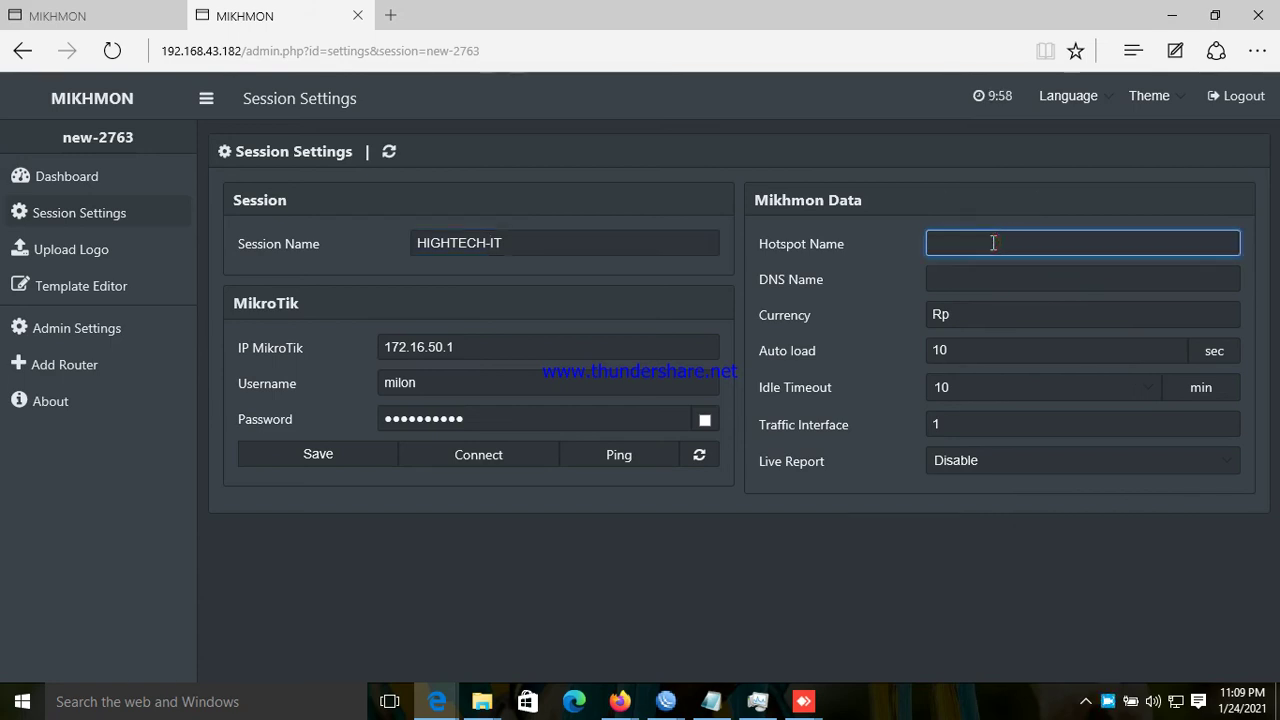
Set hotspot name WIFI, DNS name hightechit.net and currency Tk, then save the session.
type("WIFI")
key("Tab")
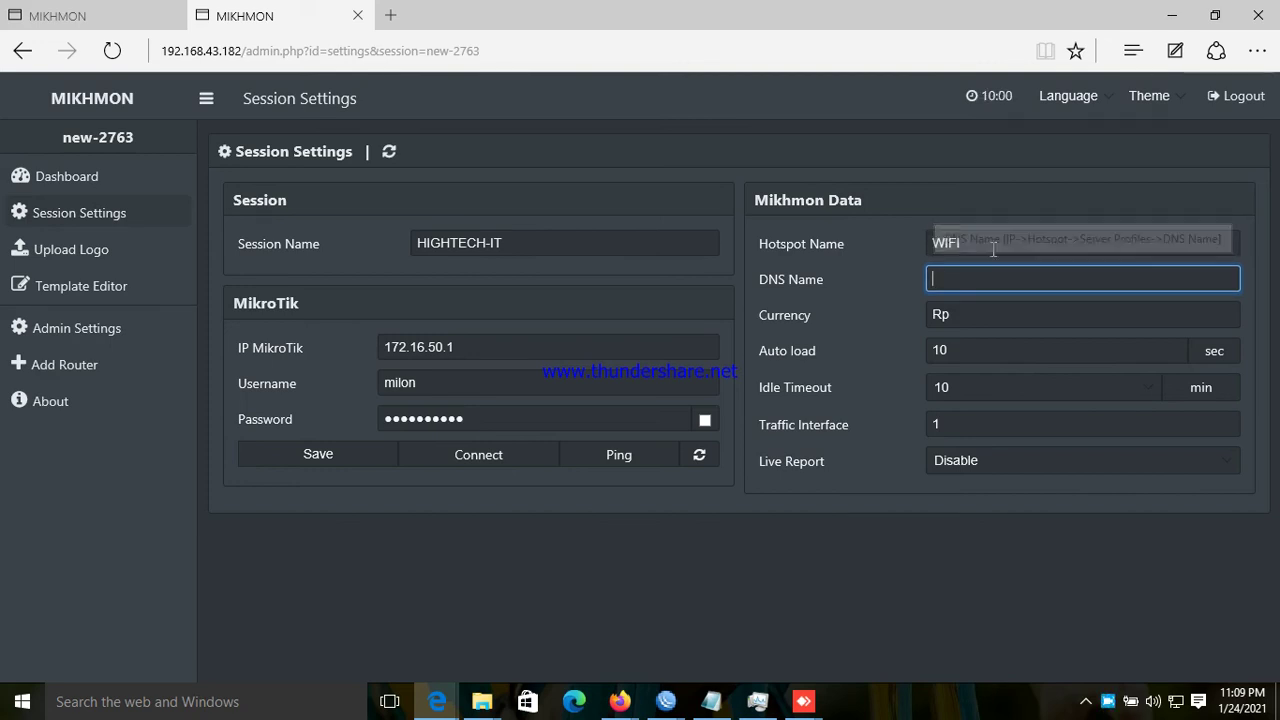
type("high")
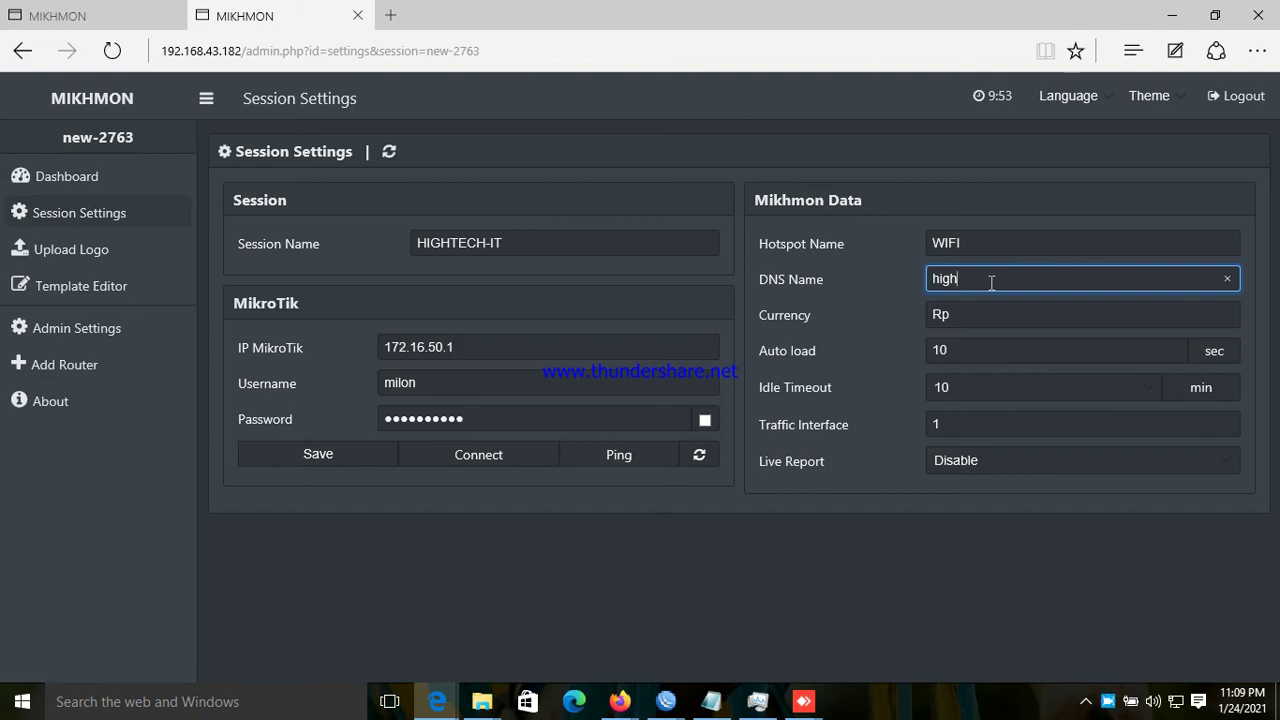
type("techit.net")
double_click(986, 314)
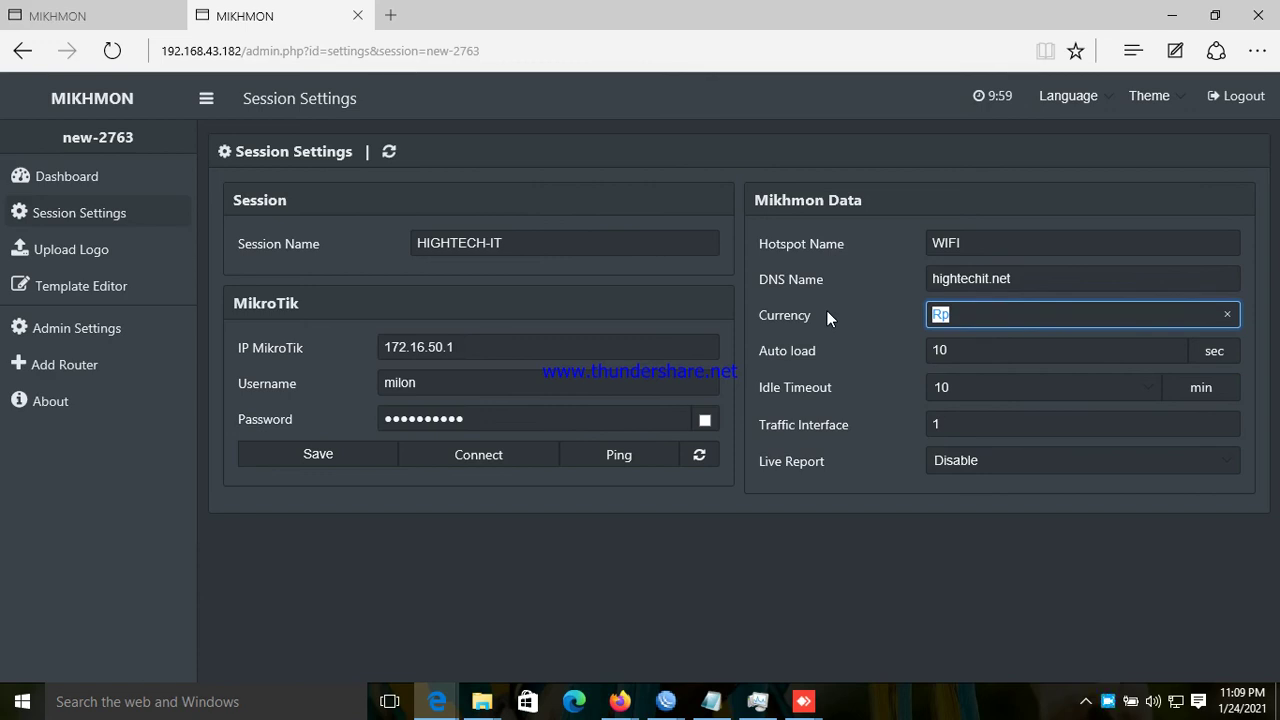
type("Tk")
key("BackSpace")
type("K")
left_click(353, 465)
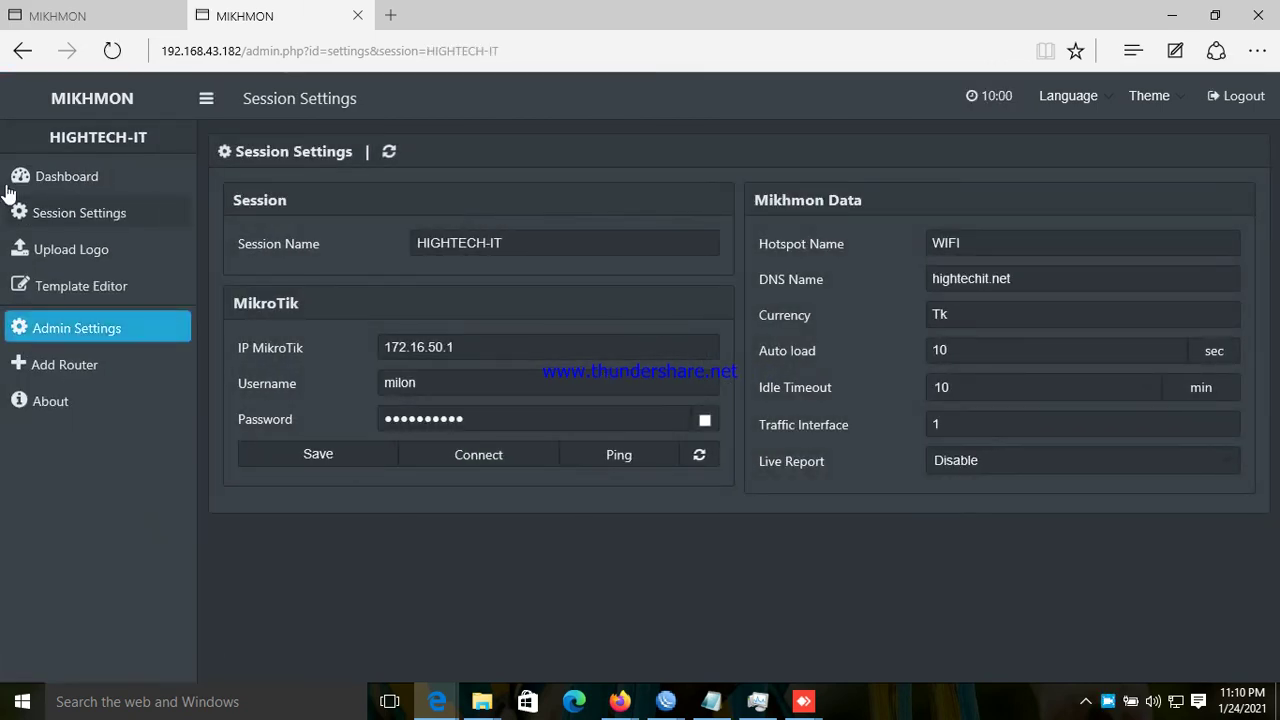
Try the HIGHTECH-IT dashboard, which stays stuck connecting, then open a new blank browser tab.
left_click(52, 176)
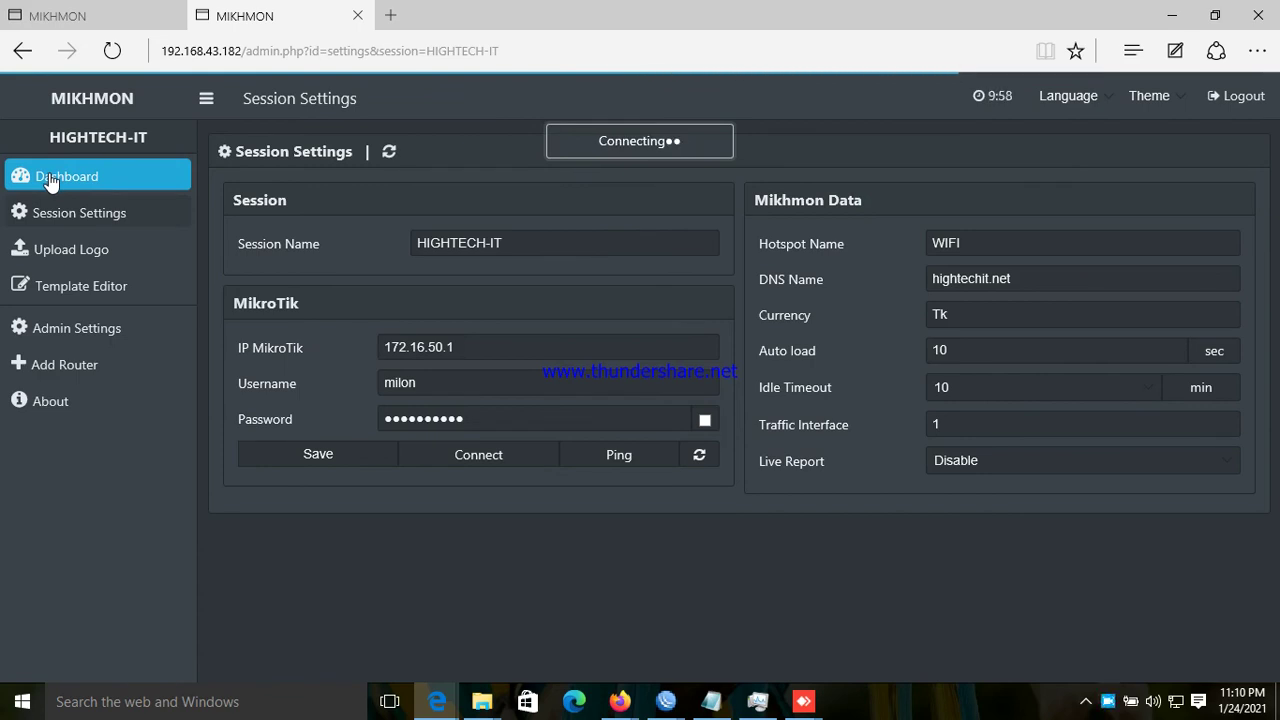
left_click(48, 180)
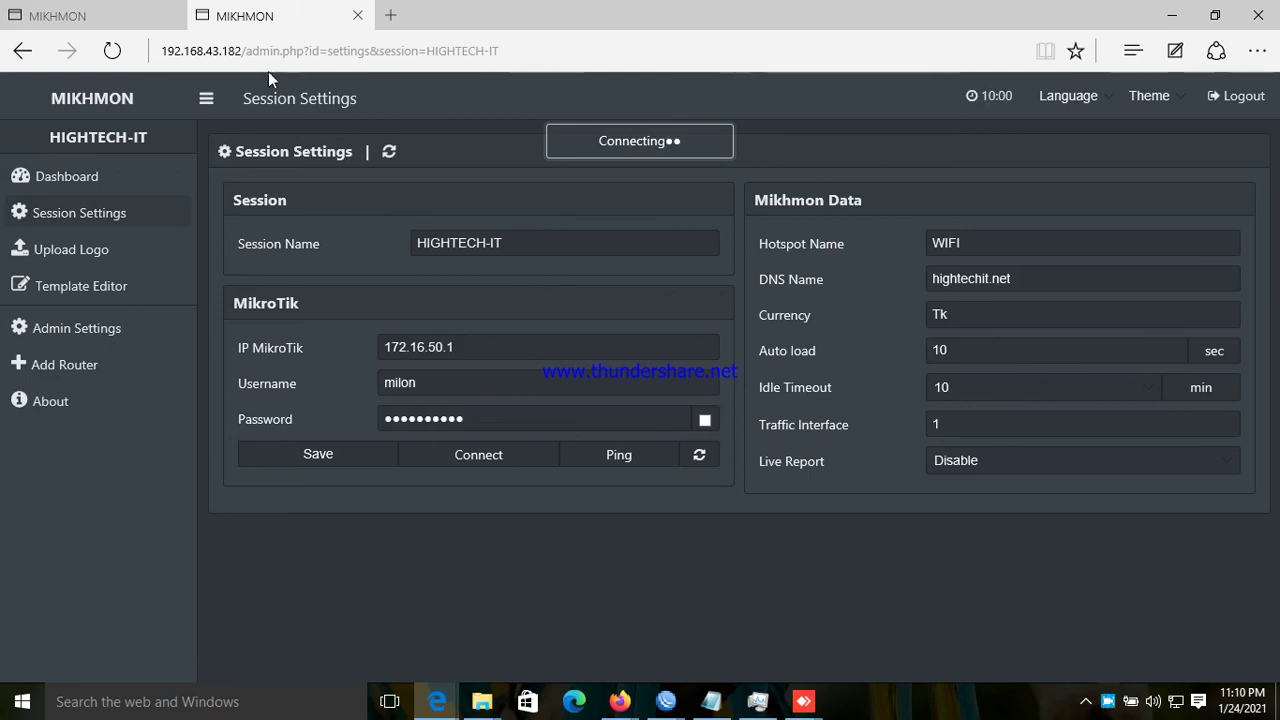
left_click(390, 20)
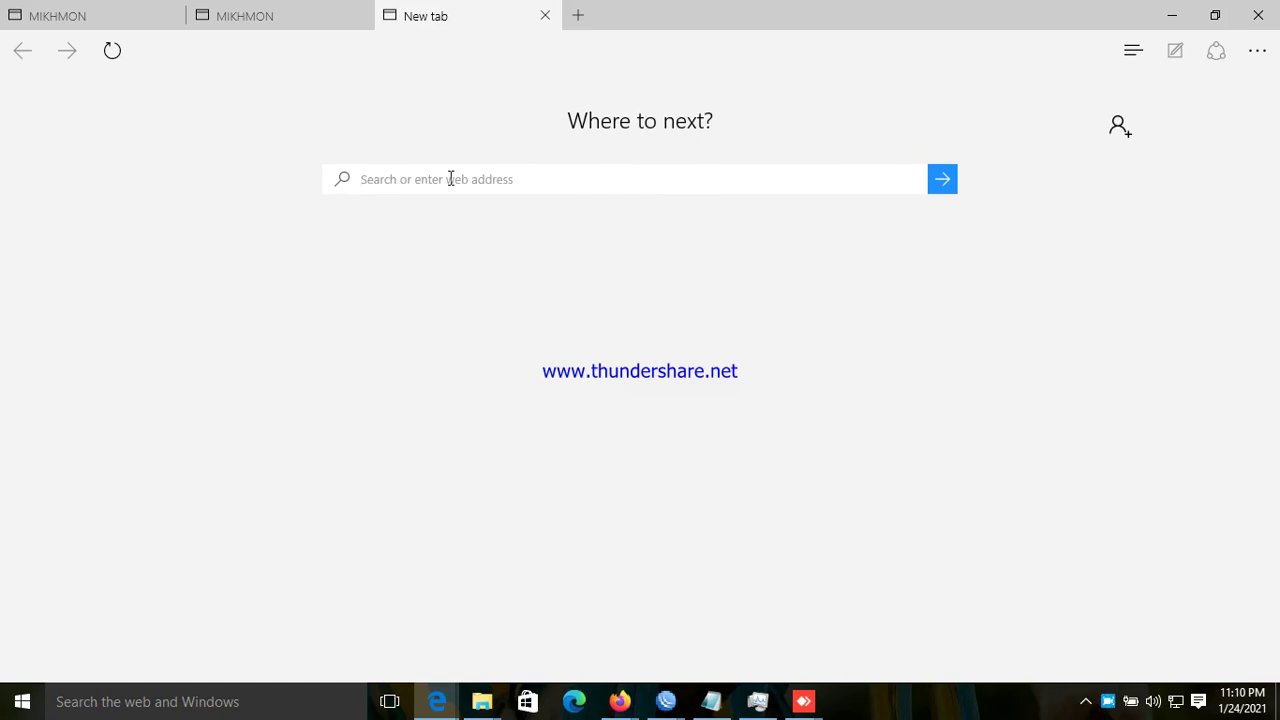
Browse to the router address 172.16.50.1 in the new tab.
left_click(421, 178)
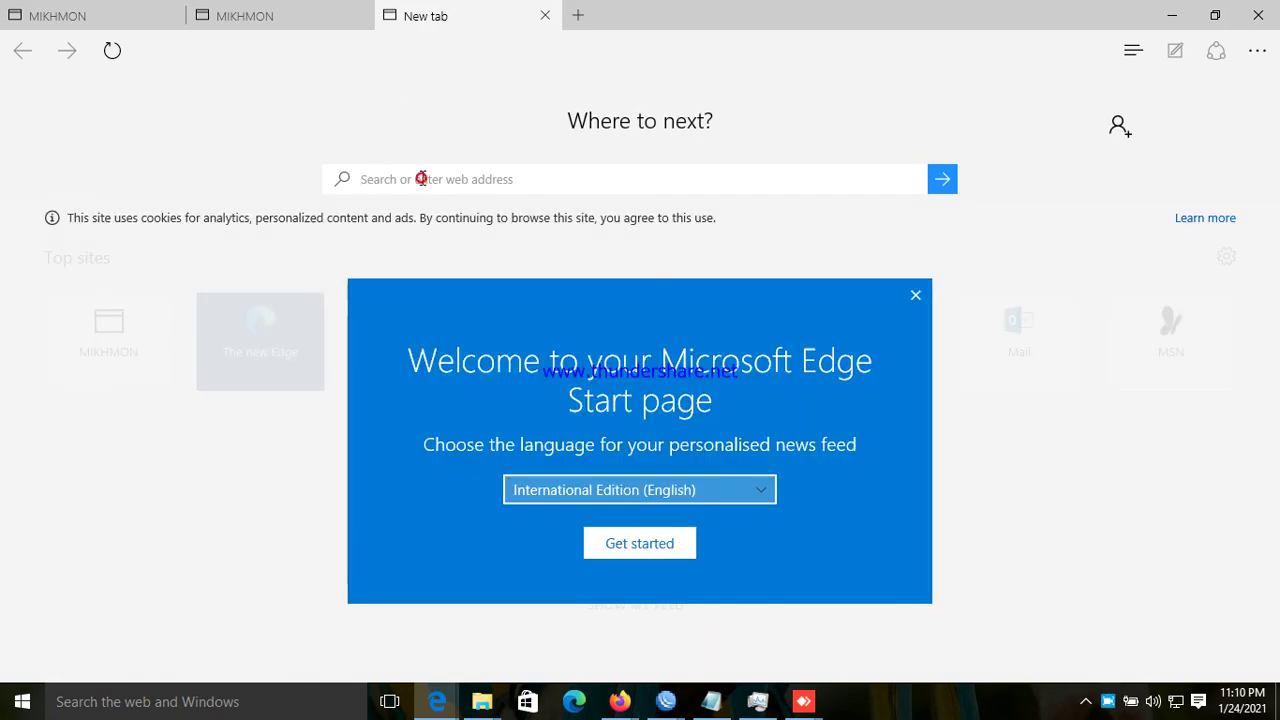
type("172")
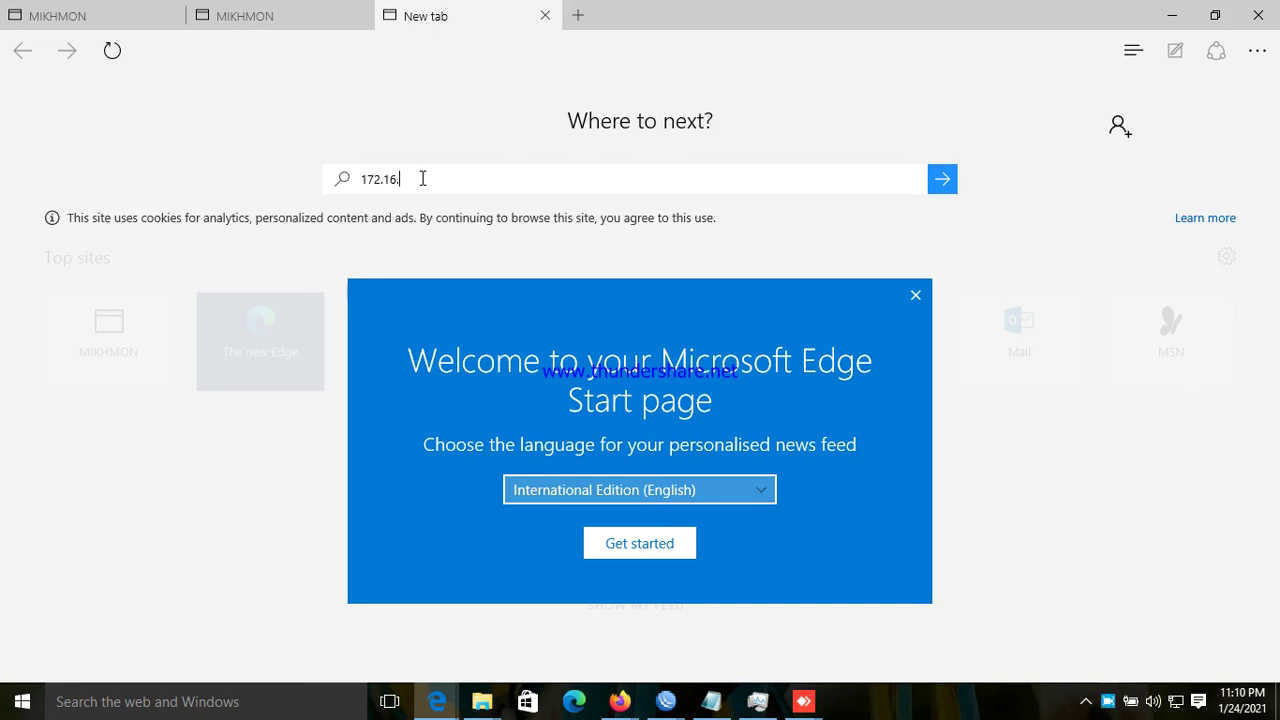
type(".16.50.1")
key("Return")
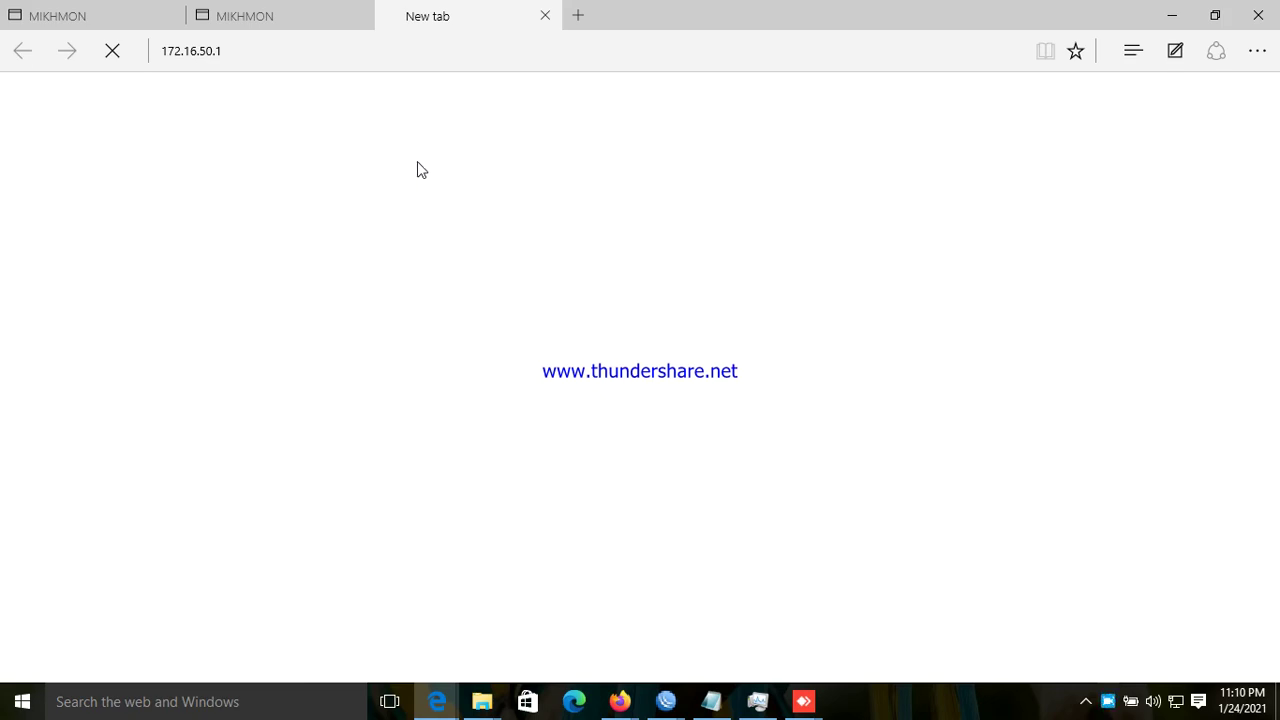
Change the address to 172.16.50. and bring up the Windows Run prompt.
left_click(358, 48)
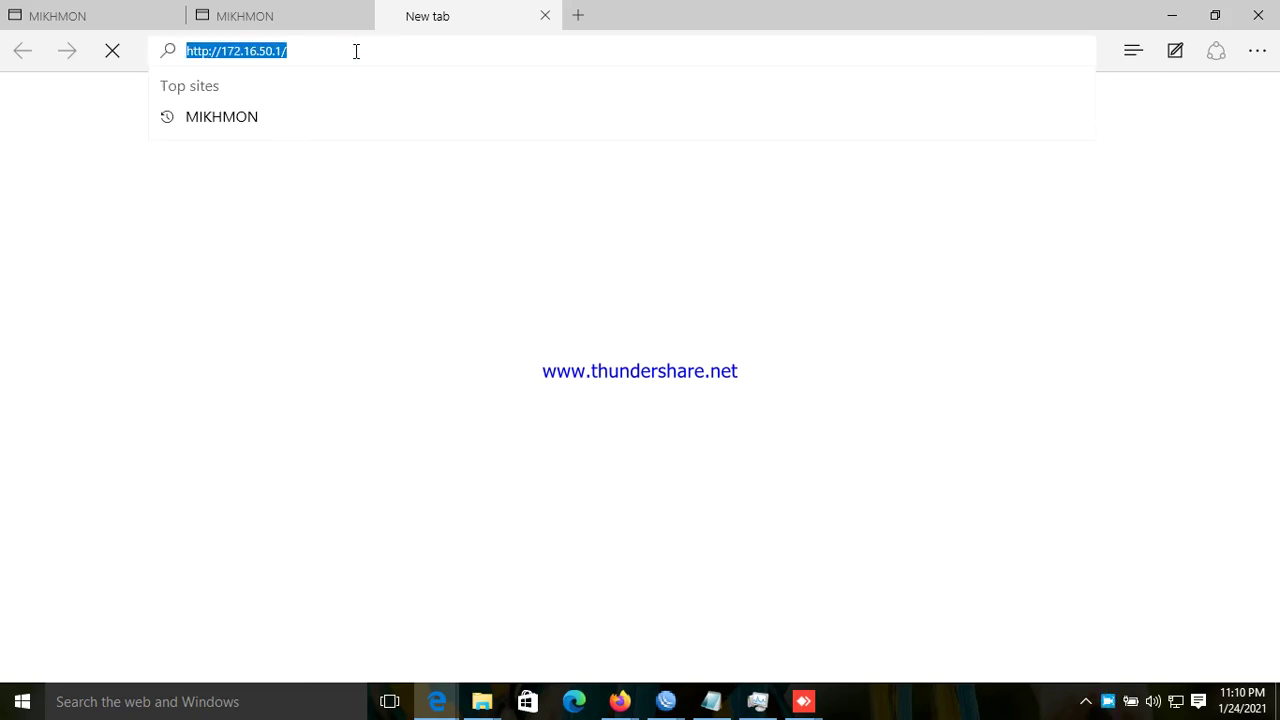
type("172.")
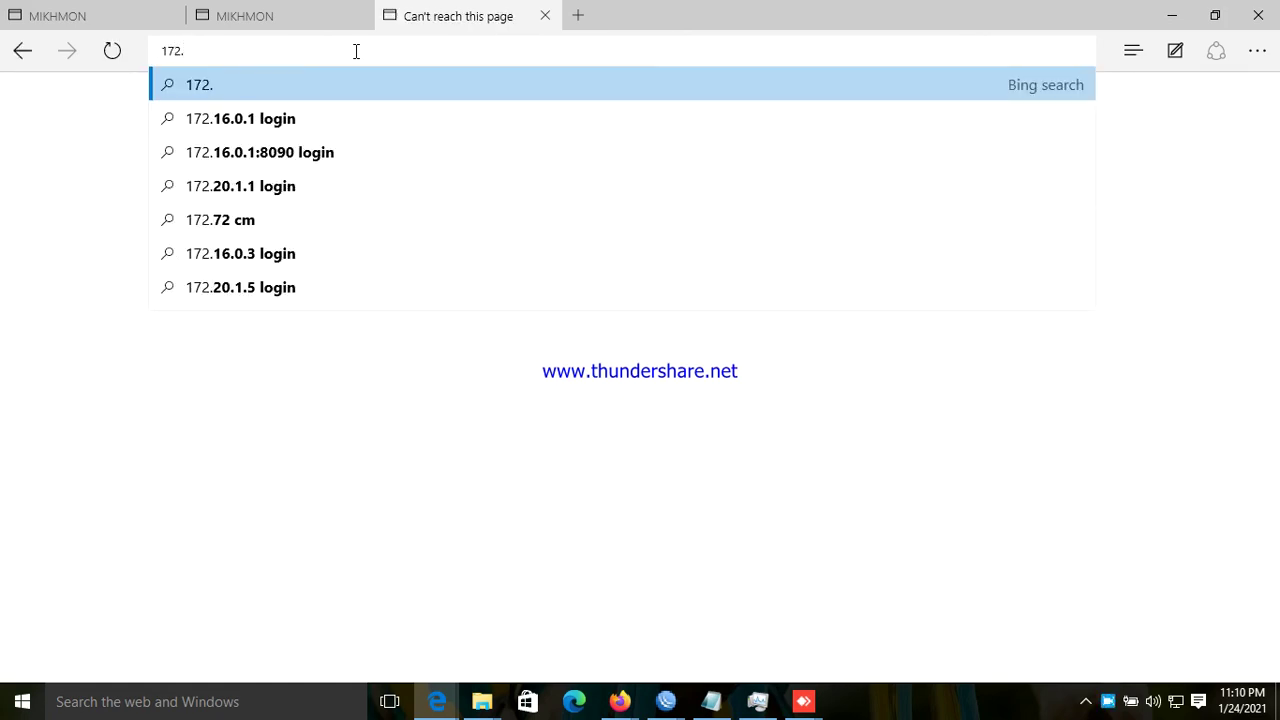
type("2")
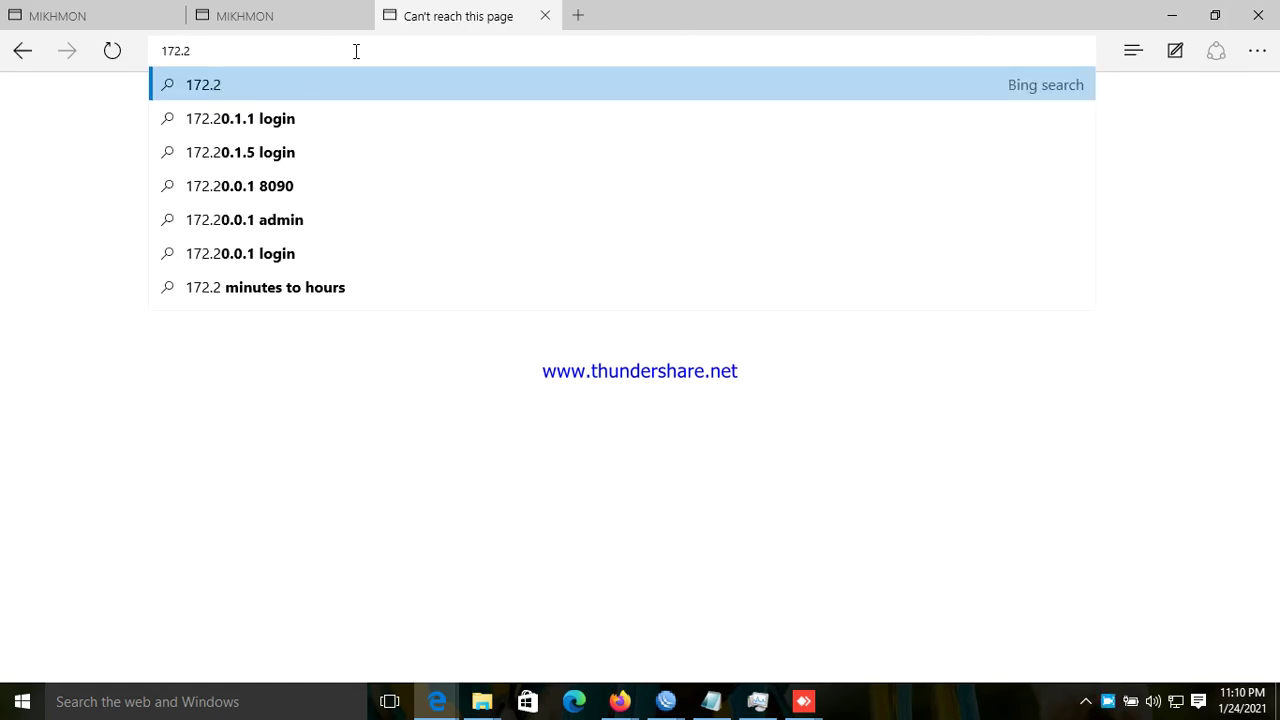
key("BackSpace")
type("16.")
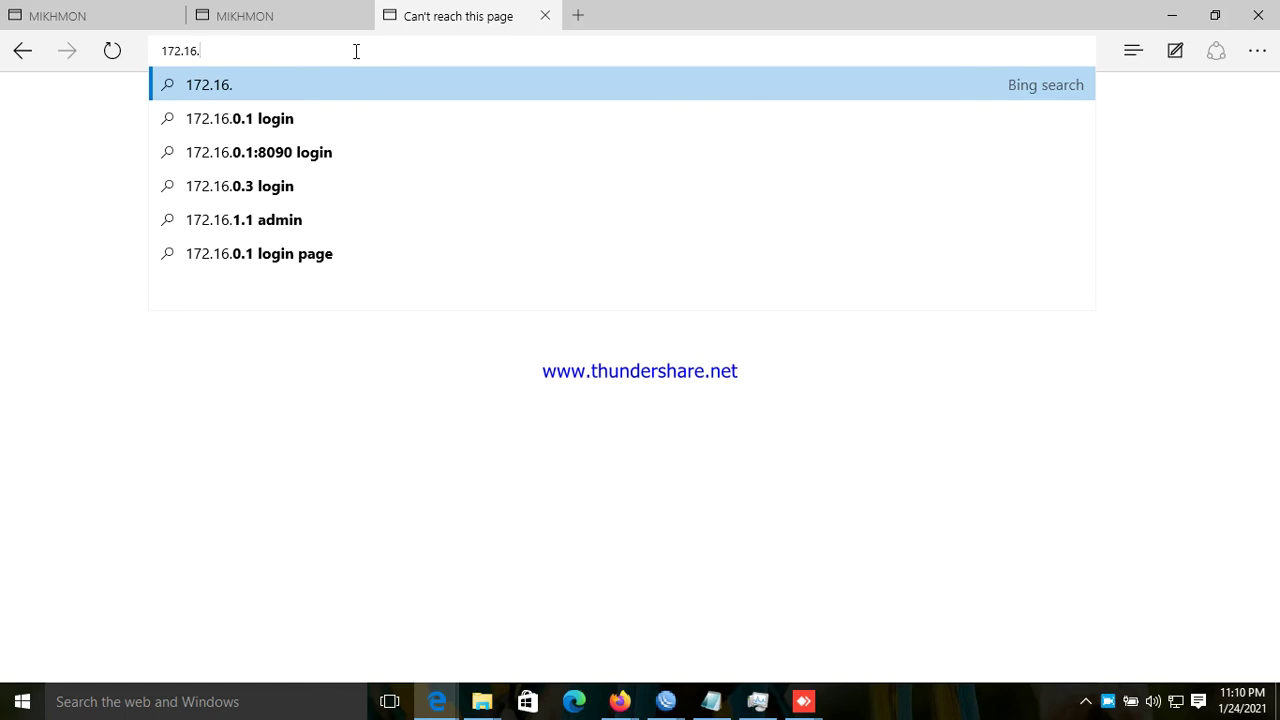
type("50.")
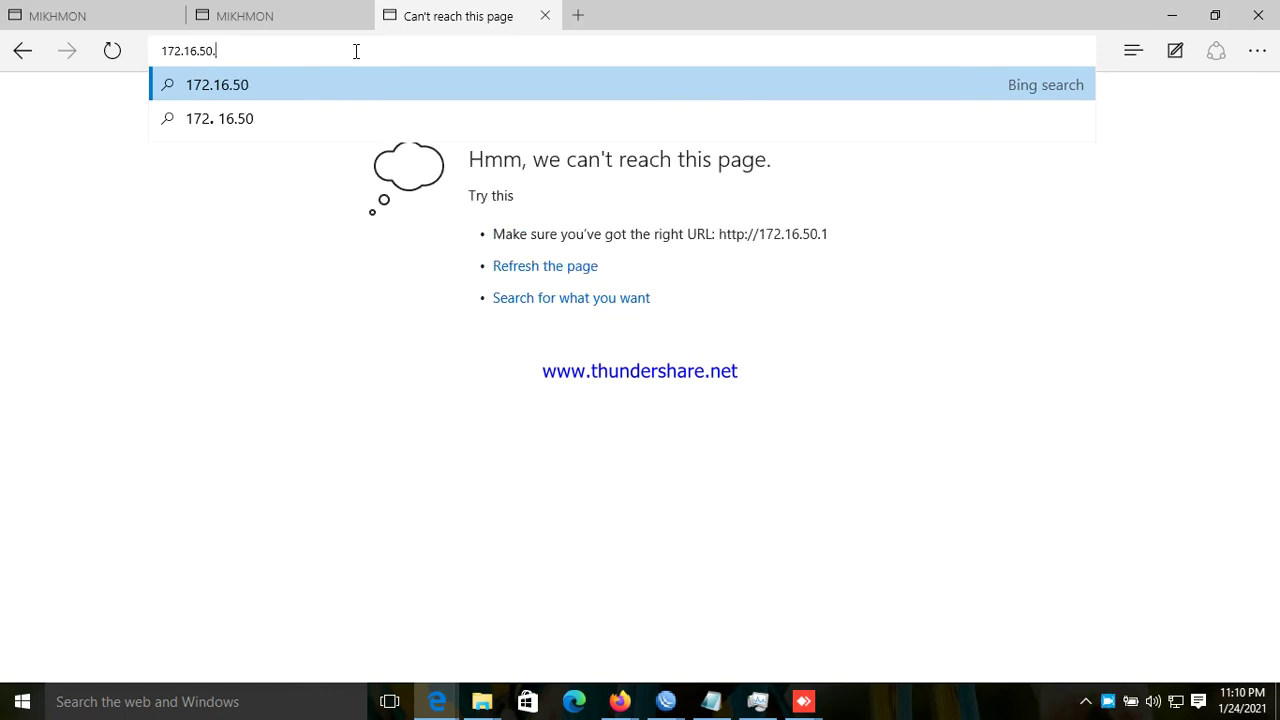
key("super+r")
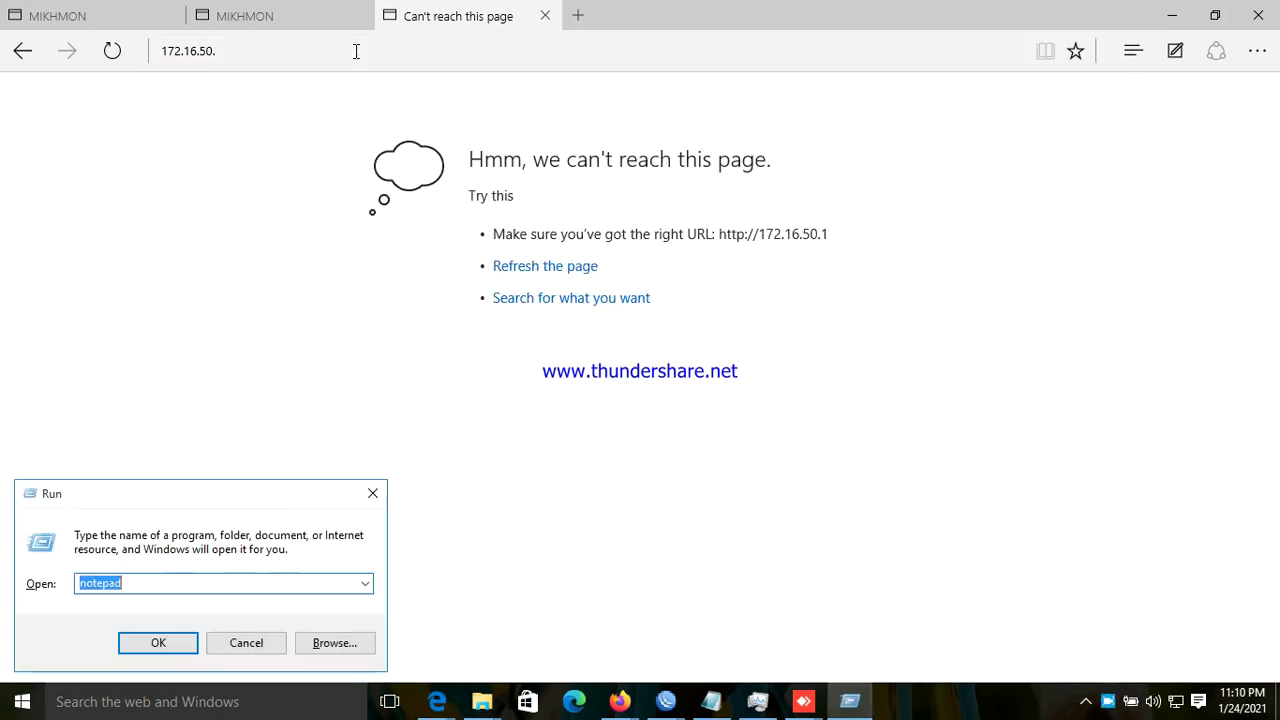
Run ipconfig in Command Prompt and find Ethernet 3: IPv4 172.16.49.255, gateway 172.16.50.0.
type("cmd")
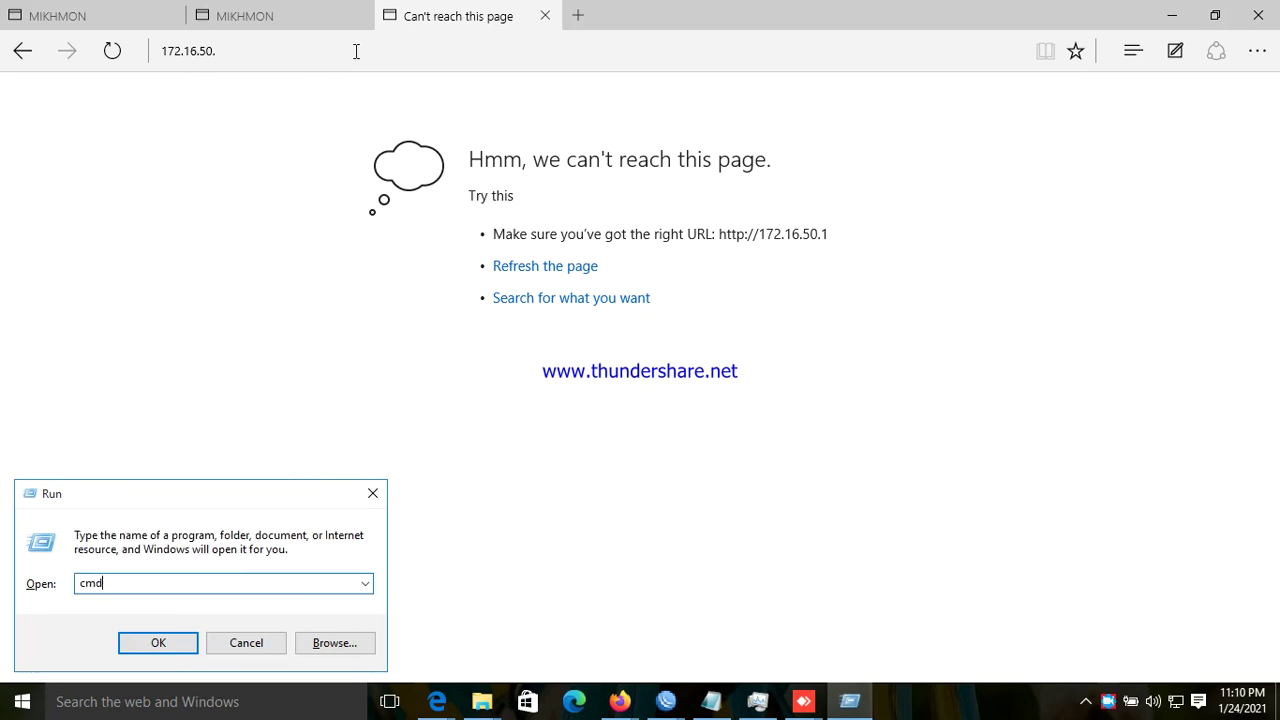
key("Return")
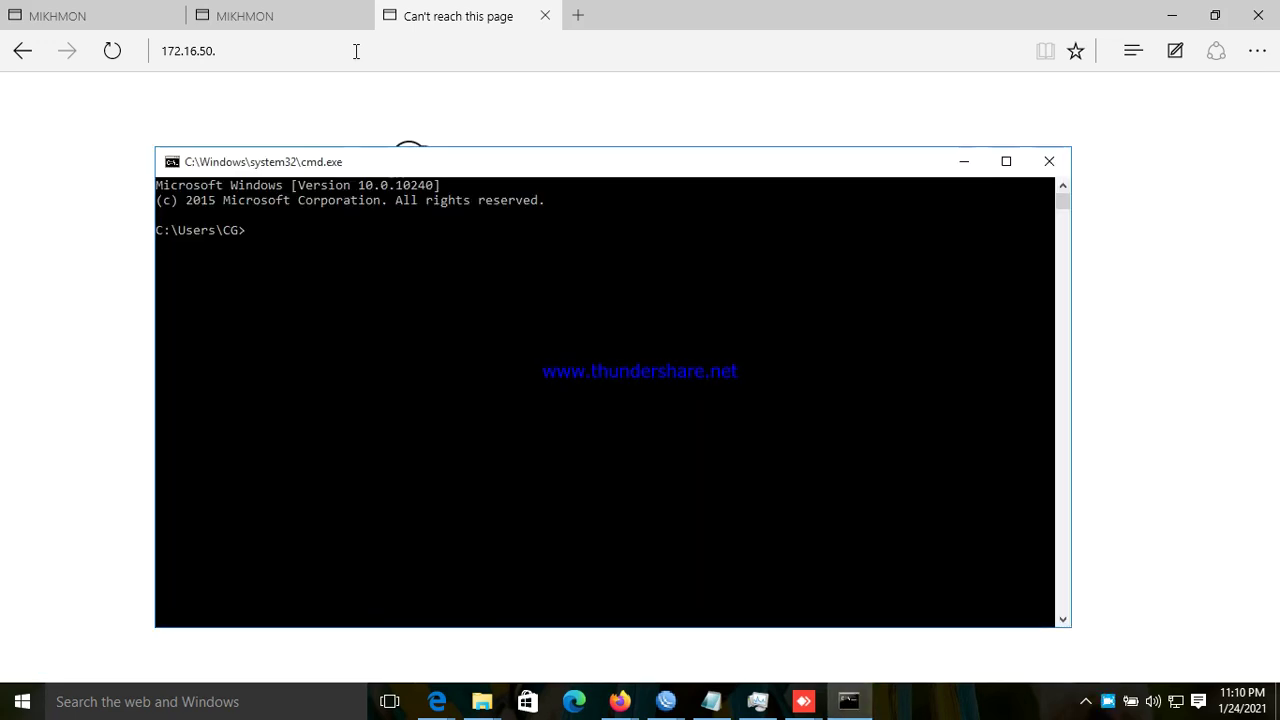
type("ipconfig")
key("Return")
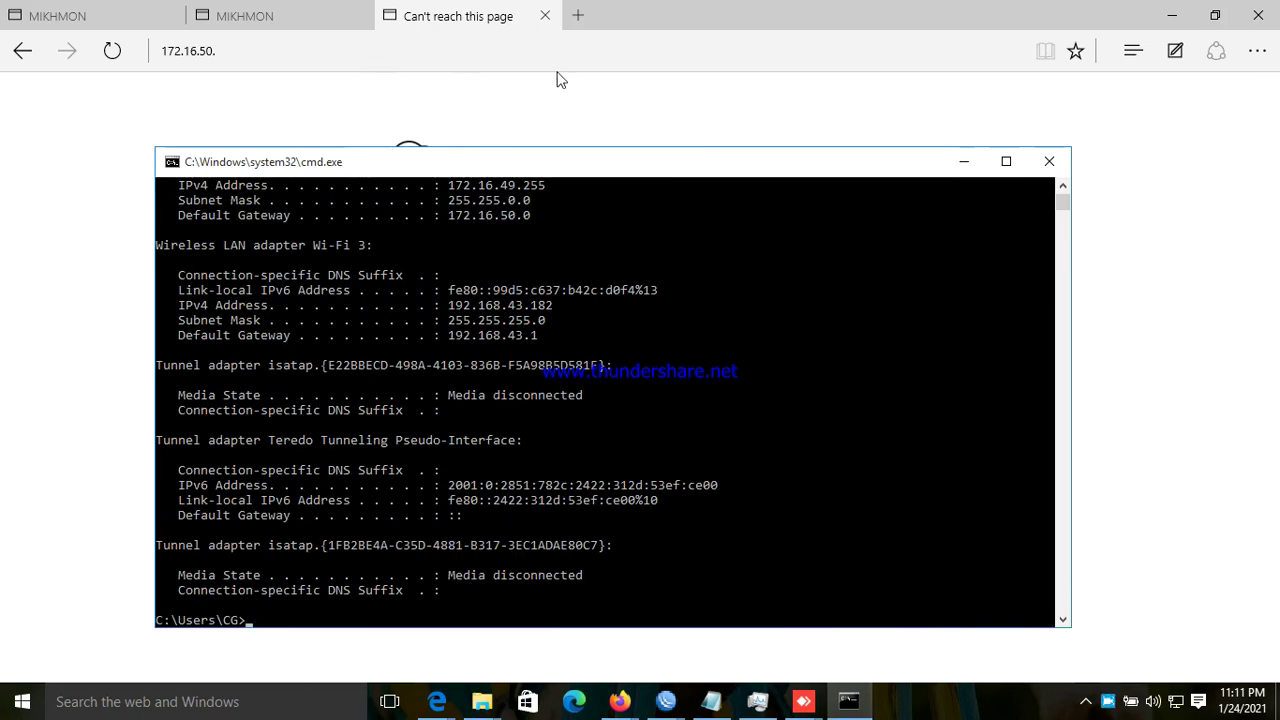
scroll(555, 390, "down", 1)
scroll(553, 382, "down", 2)
scroll(553, 382, "up", 2)
scroll(553, 381, "up", 4)
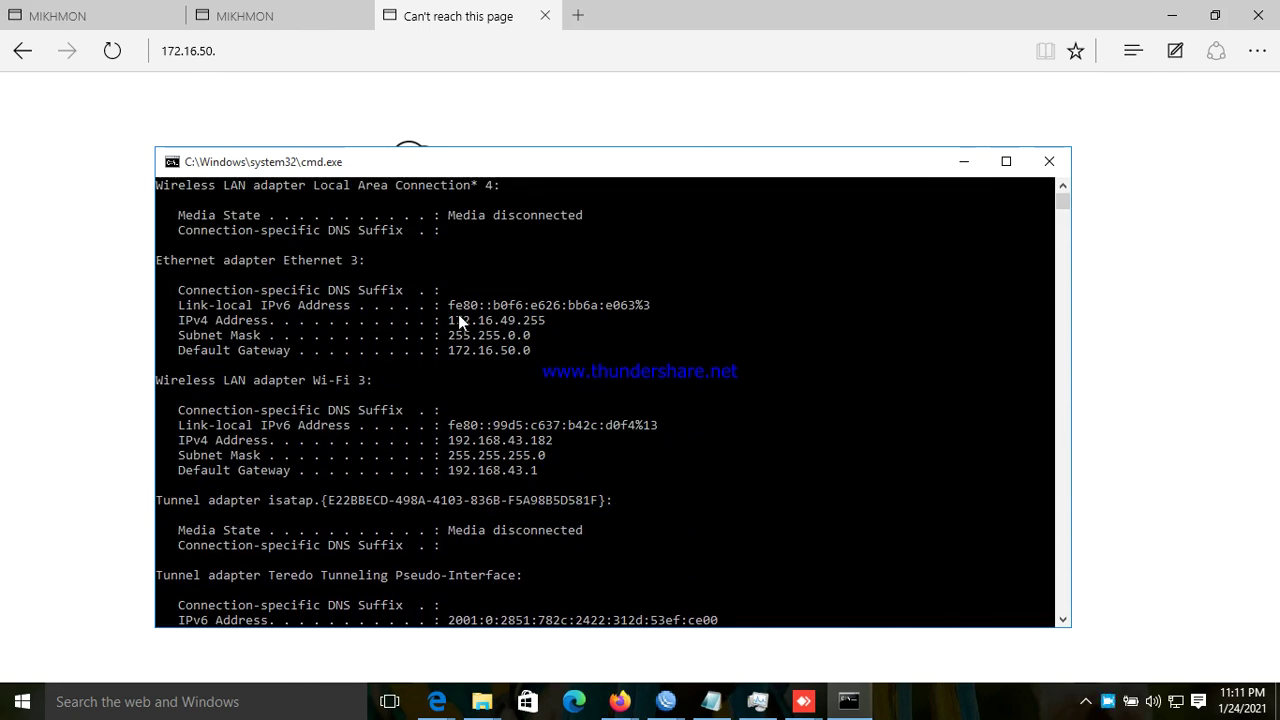
scroll(536, 321, "up", 1)
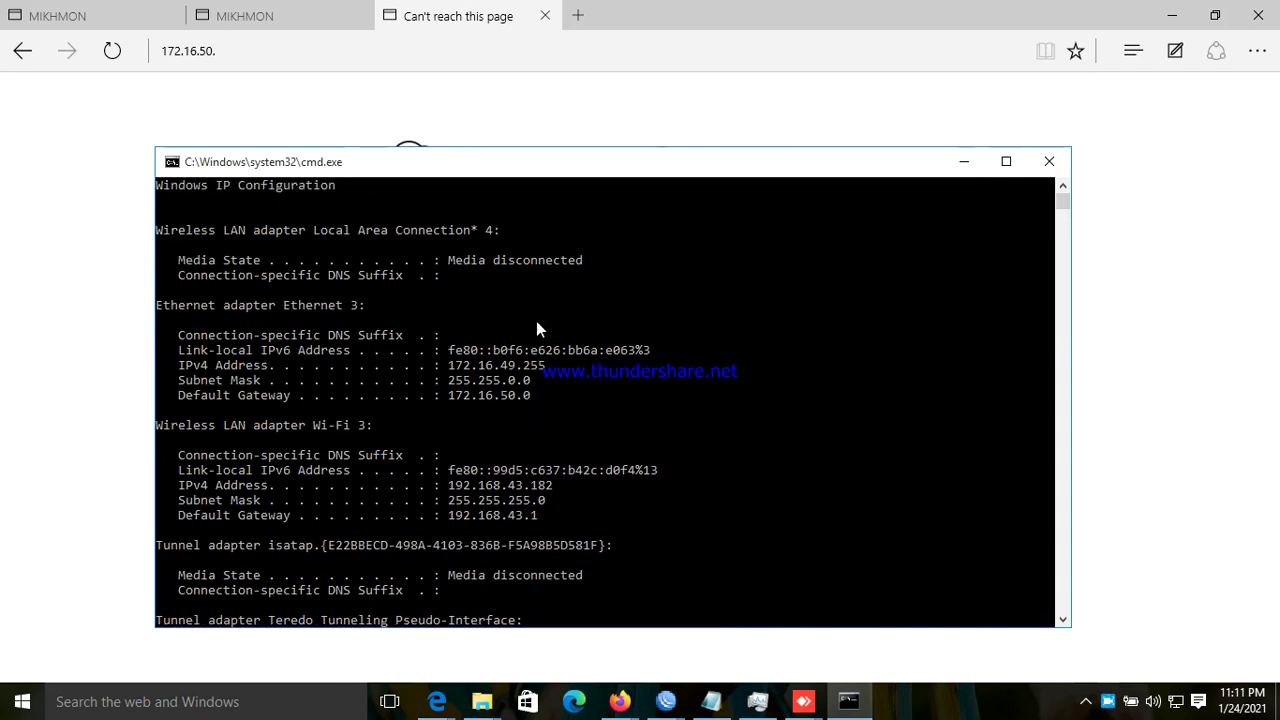
scroll(536, 321, "up", 2)
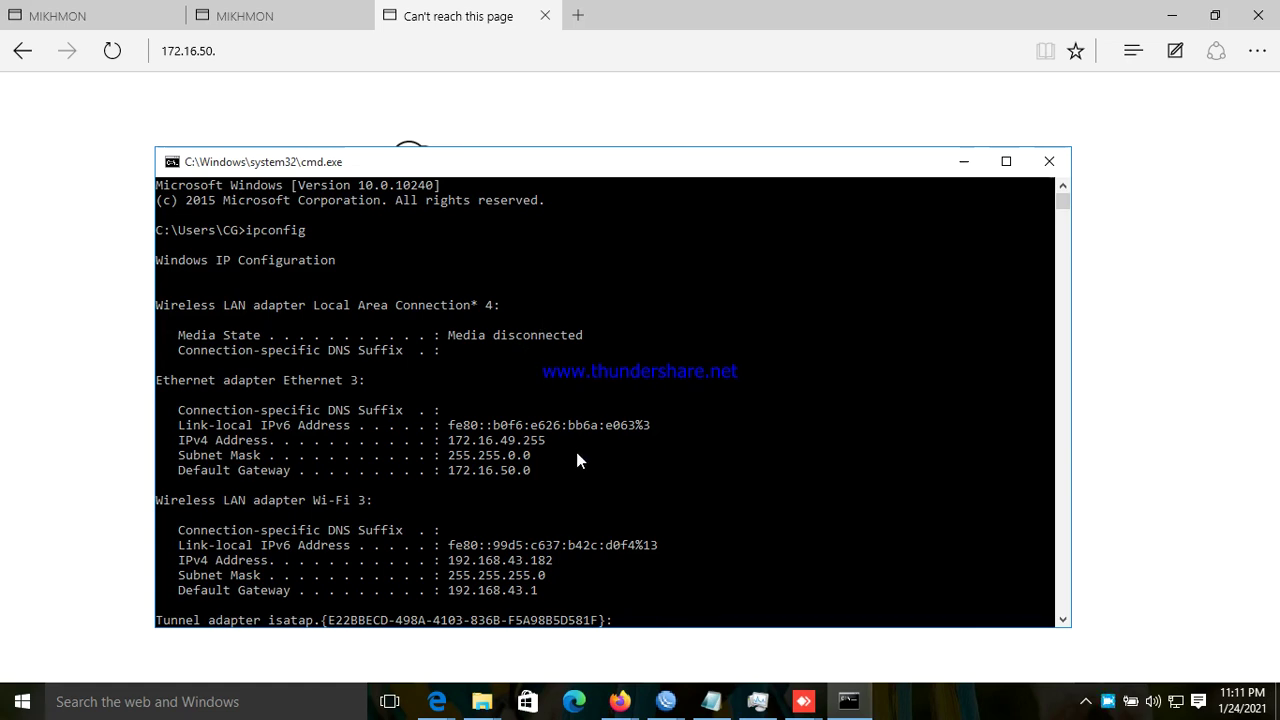
scroll(577, 460, "down", 1)
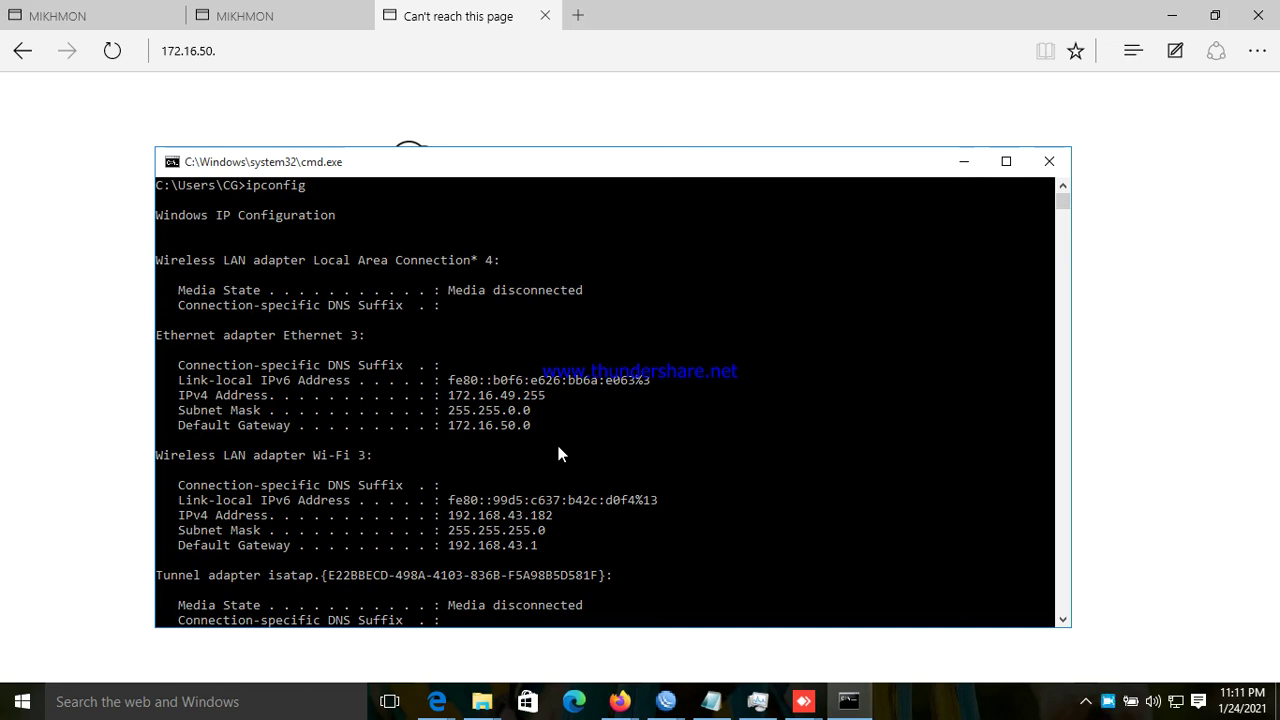
Change the address to 172.16.49.255 to load the MIKHMON login page.
left_click(366, 50)
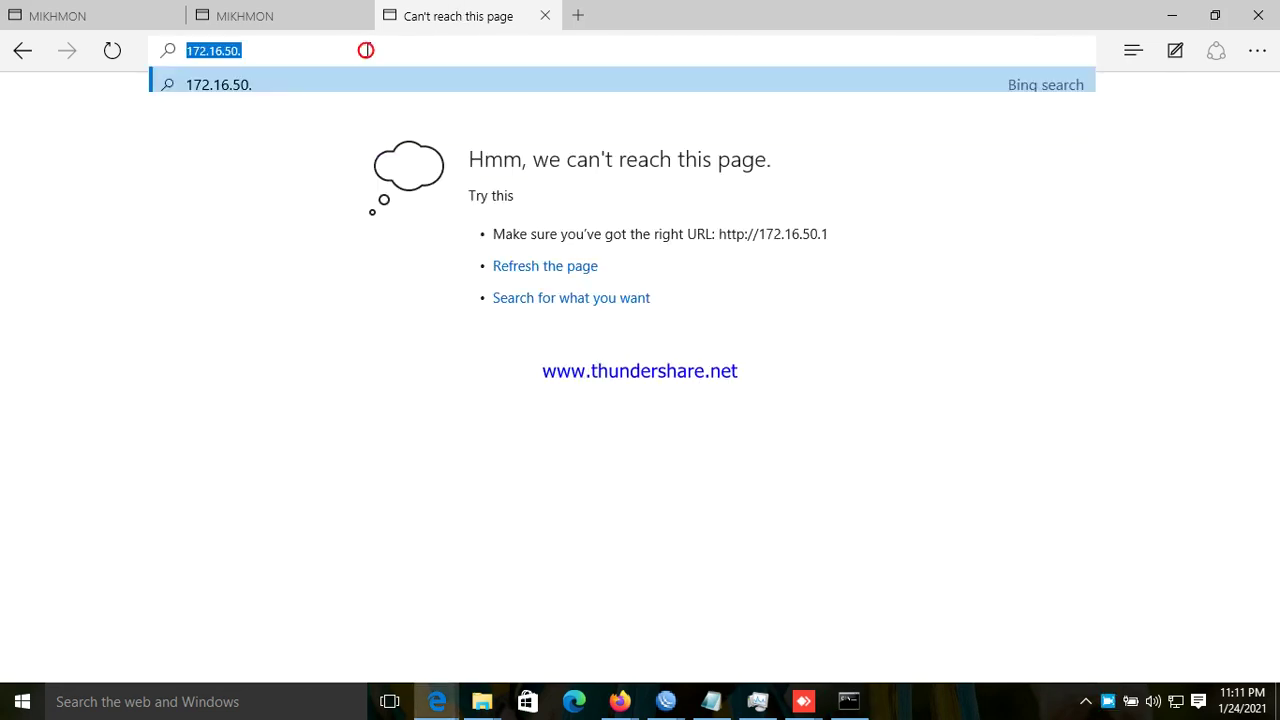
left_click(367, 50)
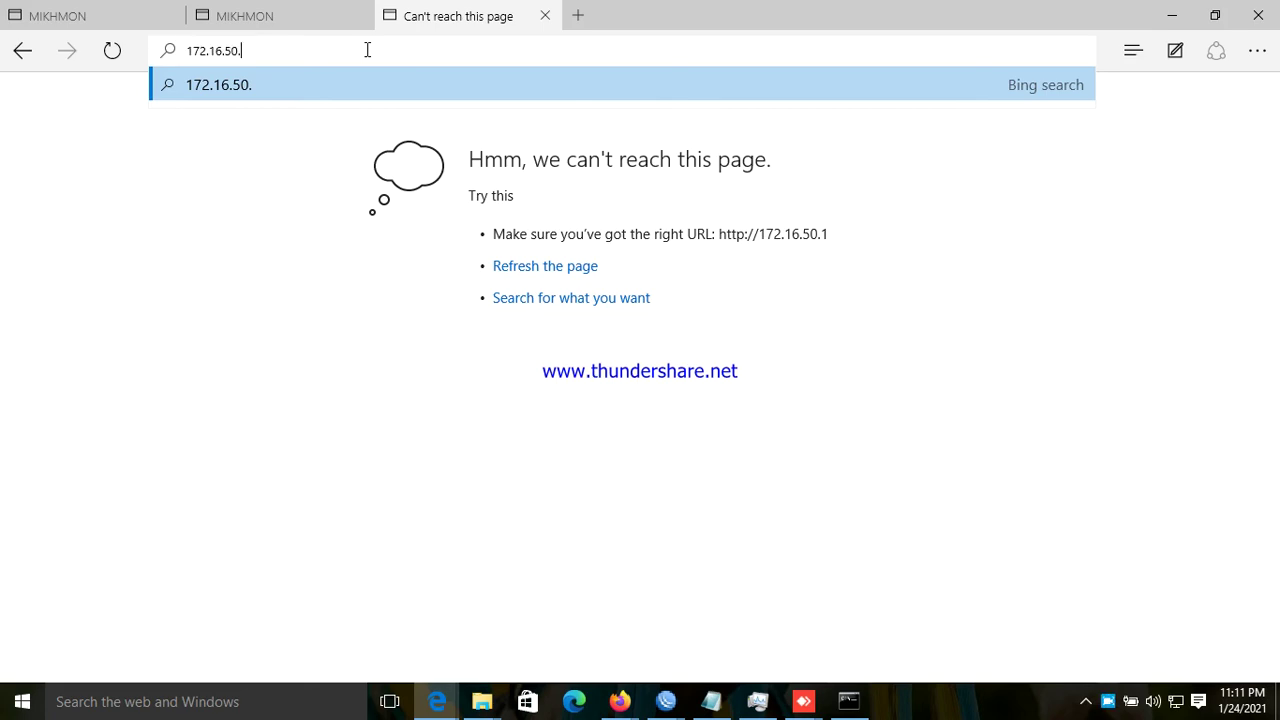
key("BackSpace")
key("BackSpace")
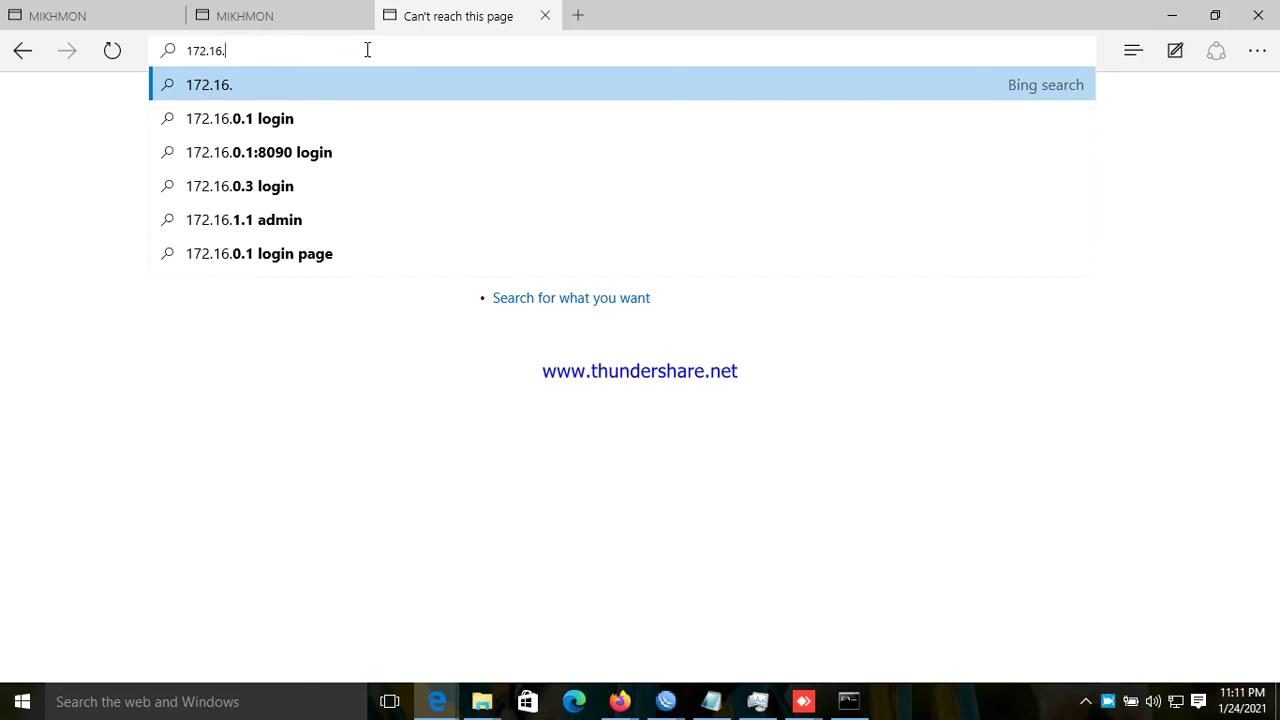
type("49.255")
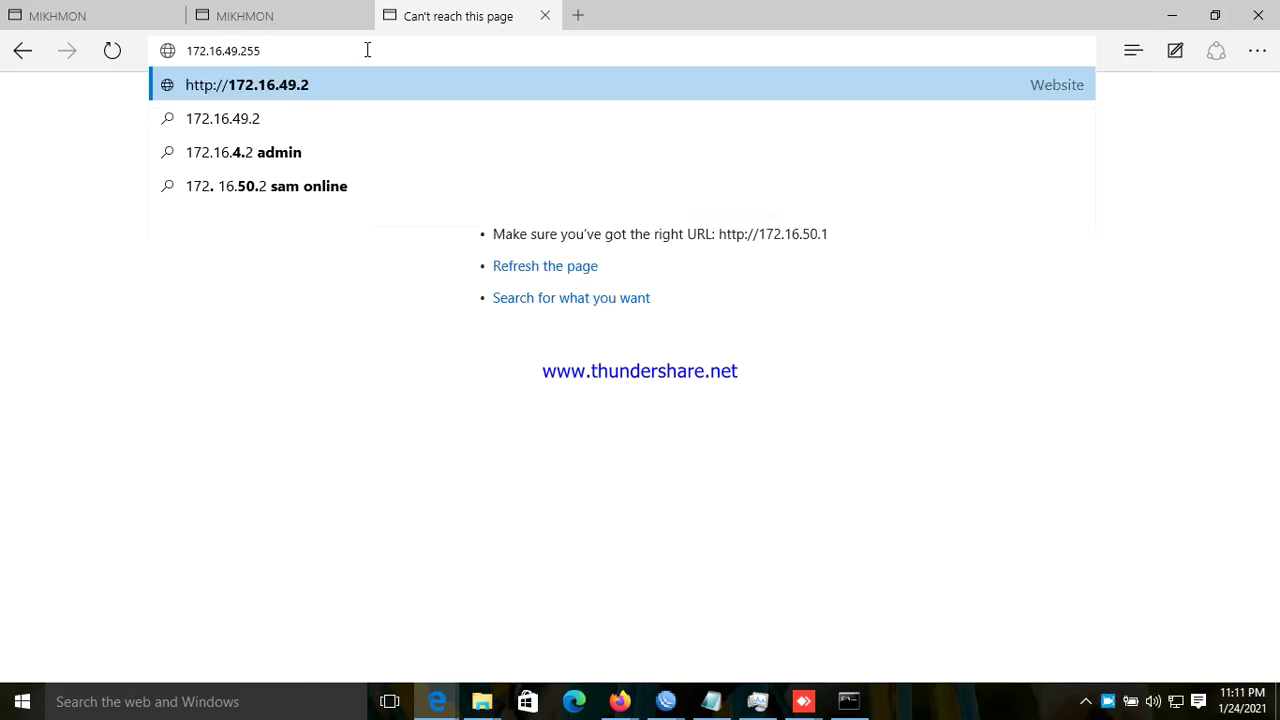
key("Return")
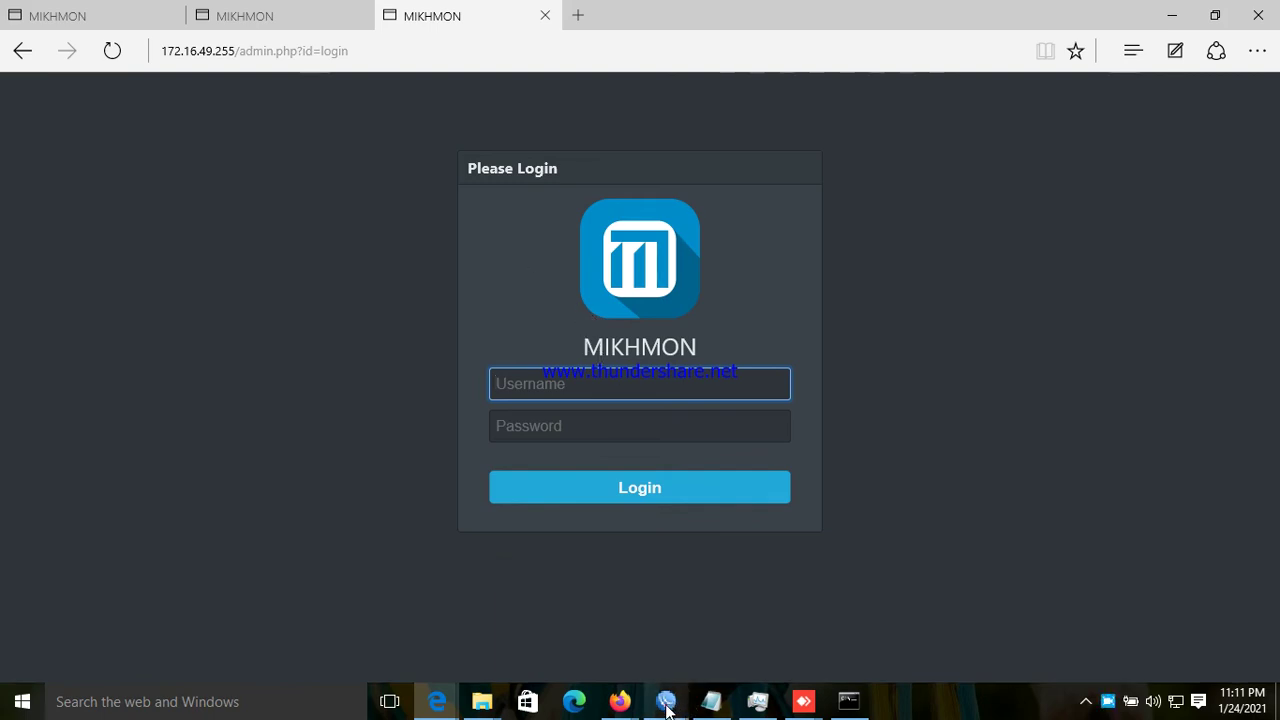
In the router's WinBox session, view the IP Hotspot server profiles.
mouse_move(663, 700)
left_click(752, 605)
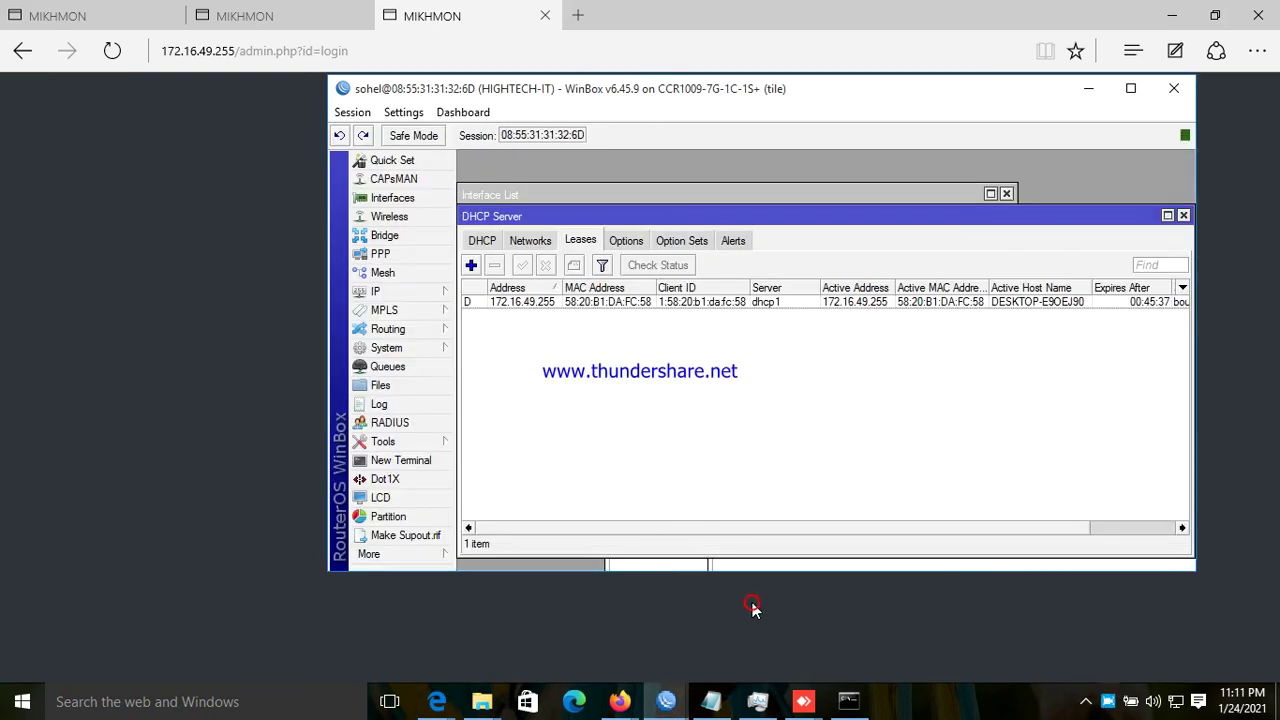
left_click(380, 291)
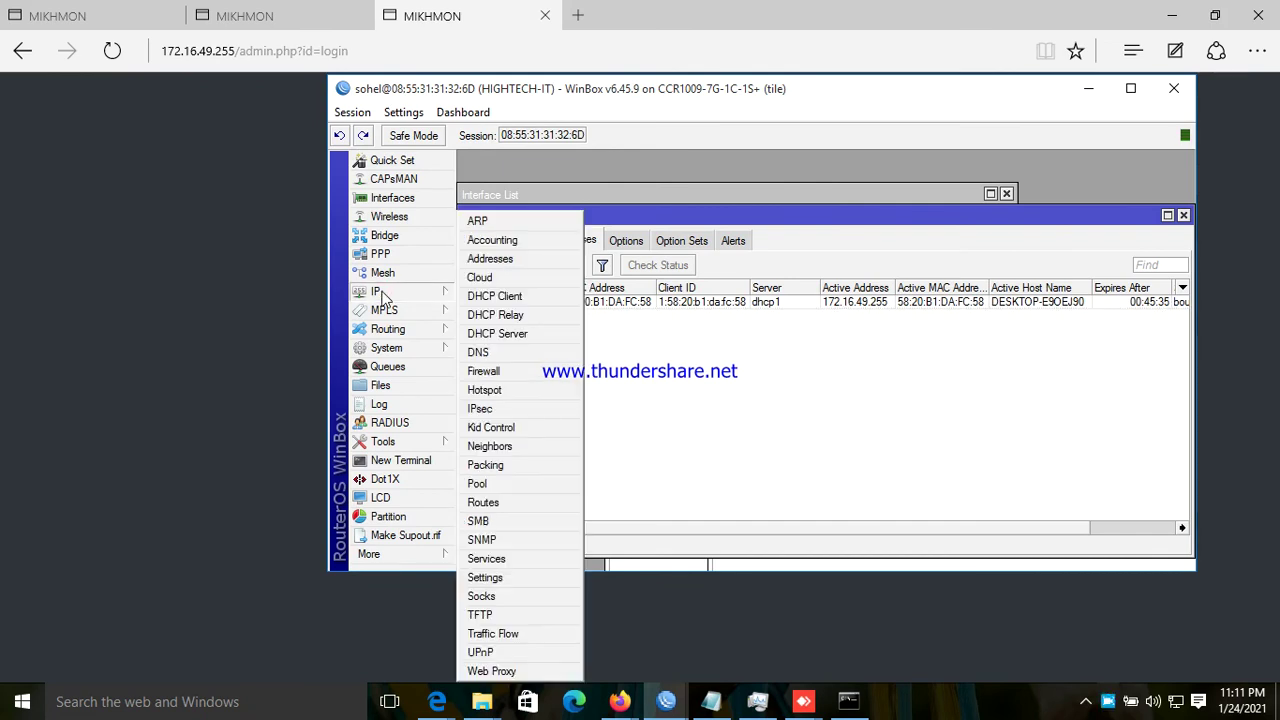
left_click(497, 392)
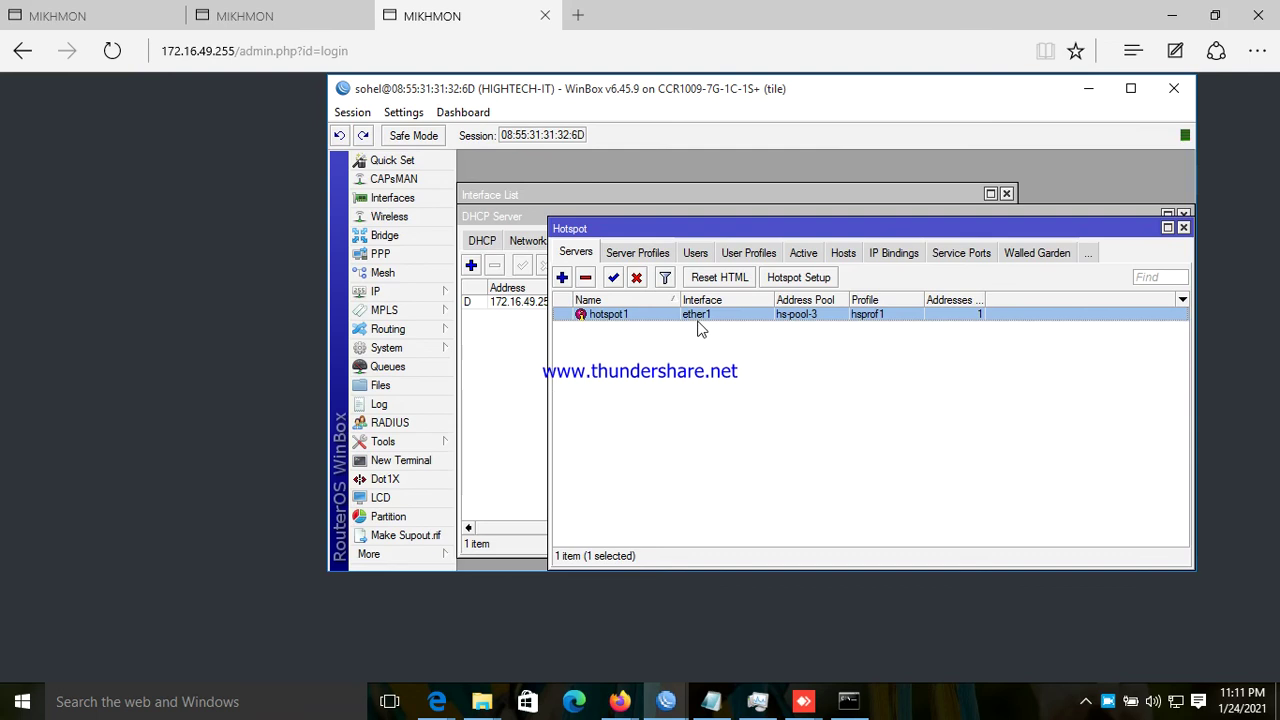
left_click(624, 256)
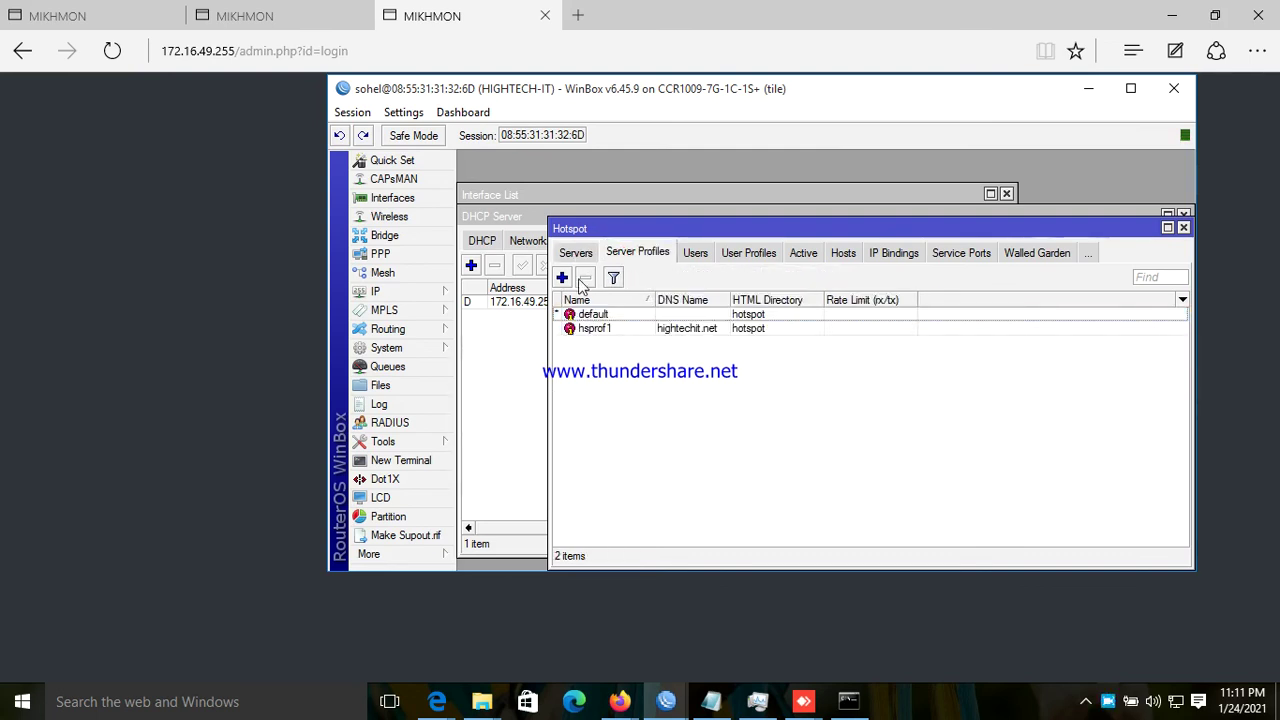
Inspect hs-pool-3 in IP Pool: ranges 172.16.0.1-172.16.49.255 and 172.16.50.1-172.16.255.254.
left_click(403, 291)
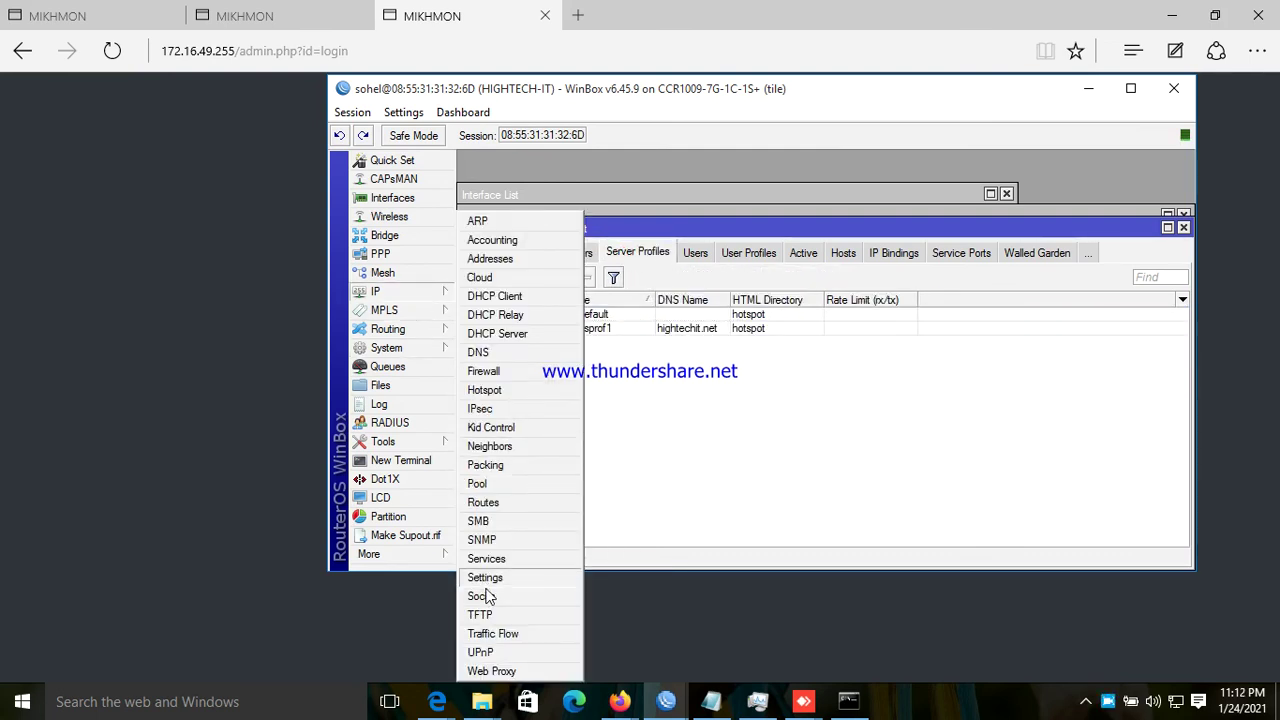
left_click(505, 485)
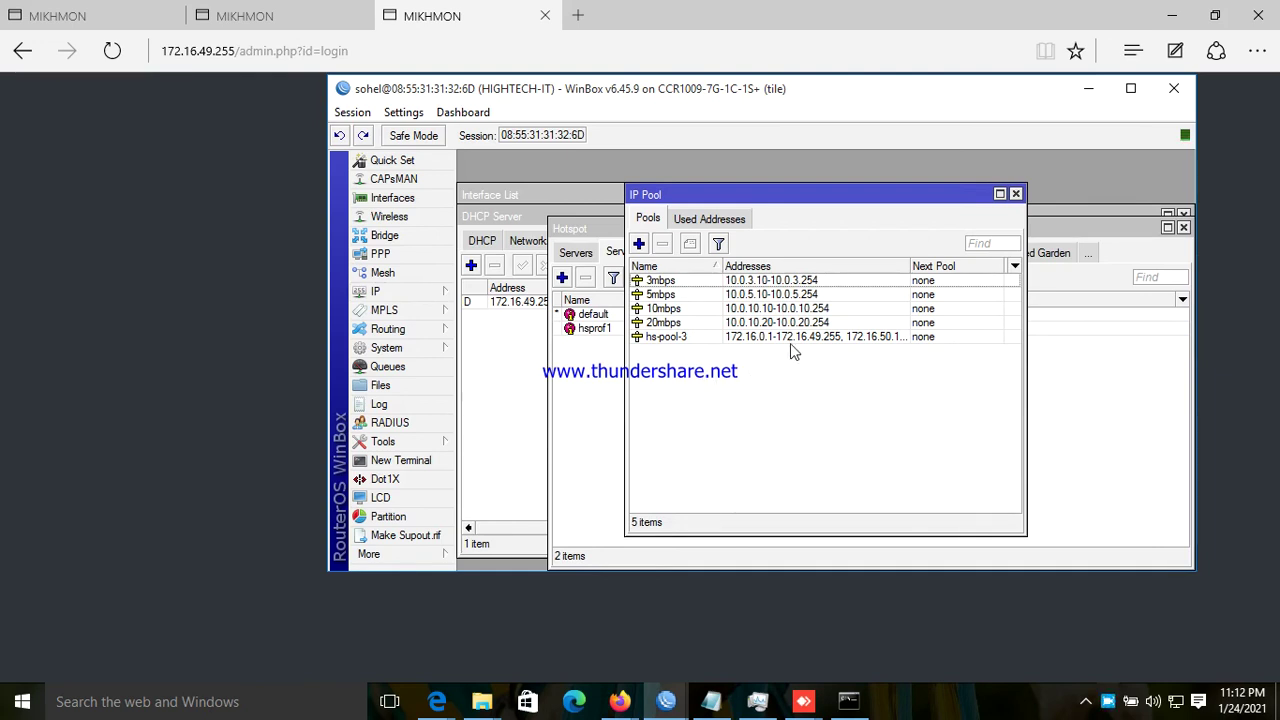
double_click(800, 340)
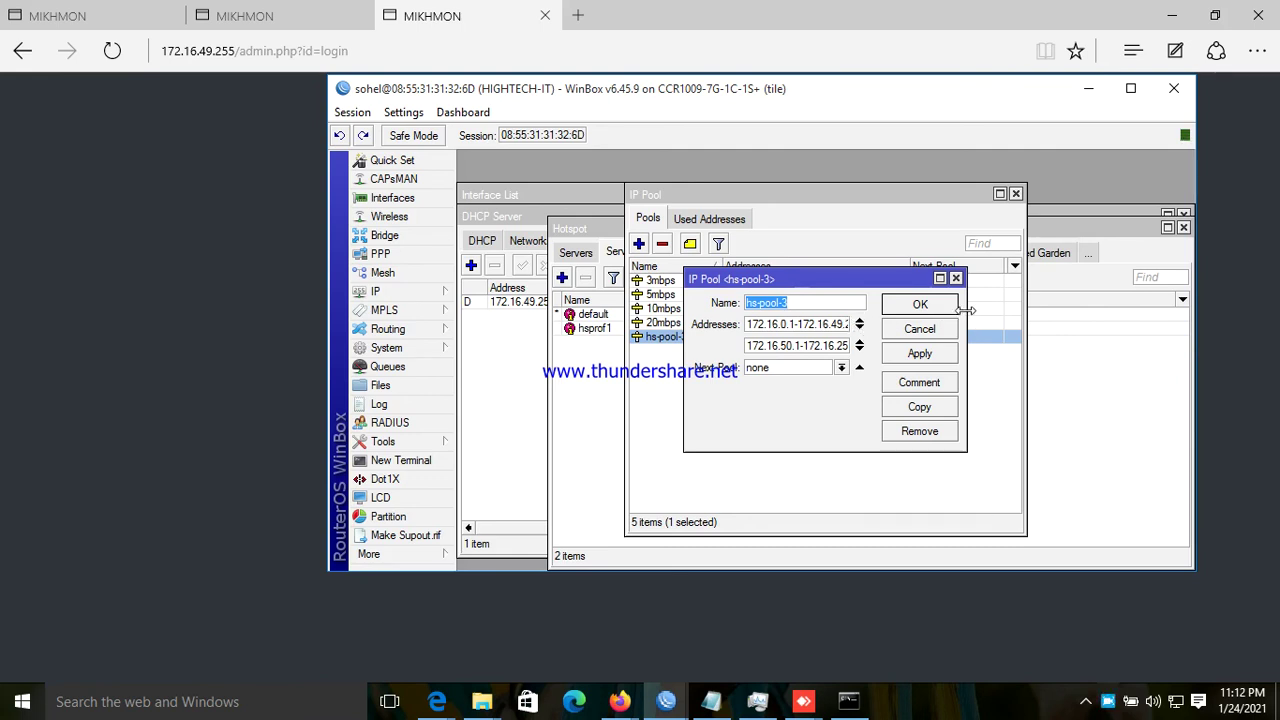
left_click_drag(966, 311, 1178, 311)
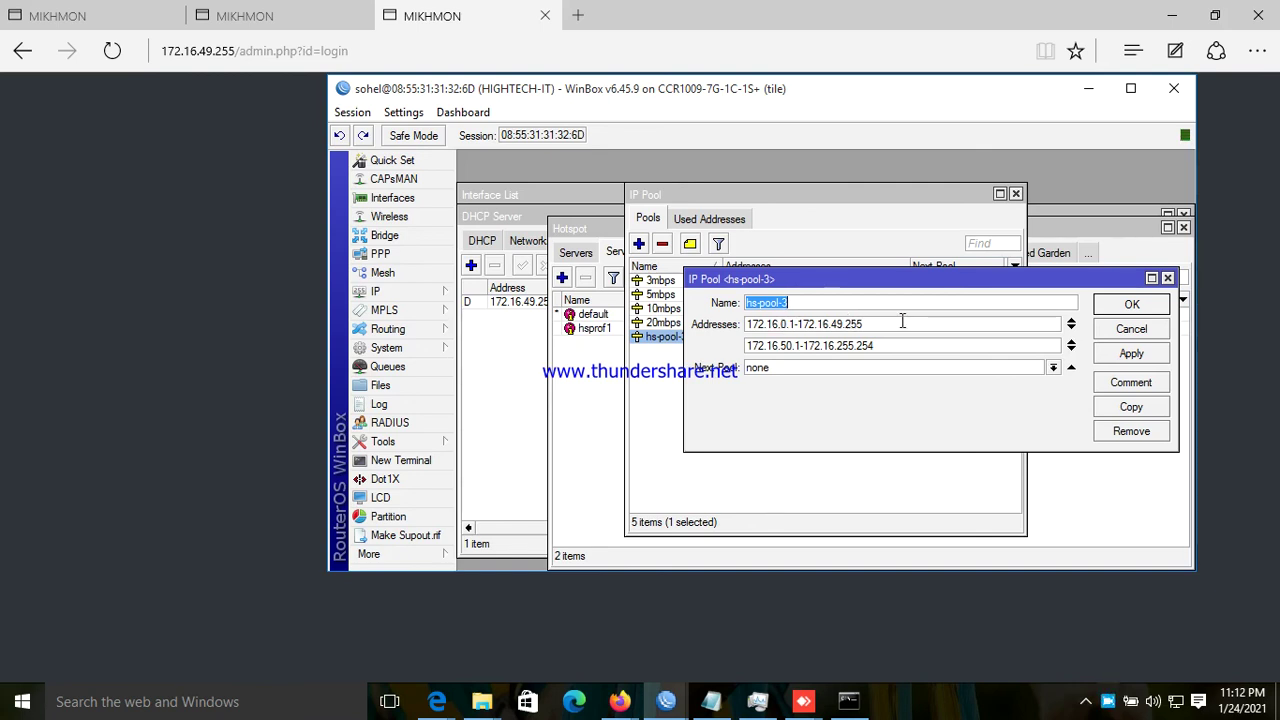
left_click(1133, 306)
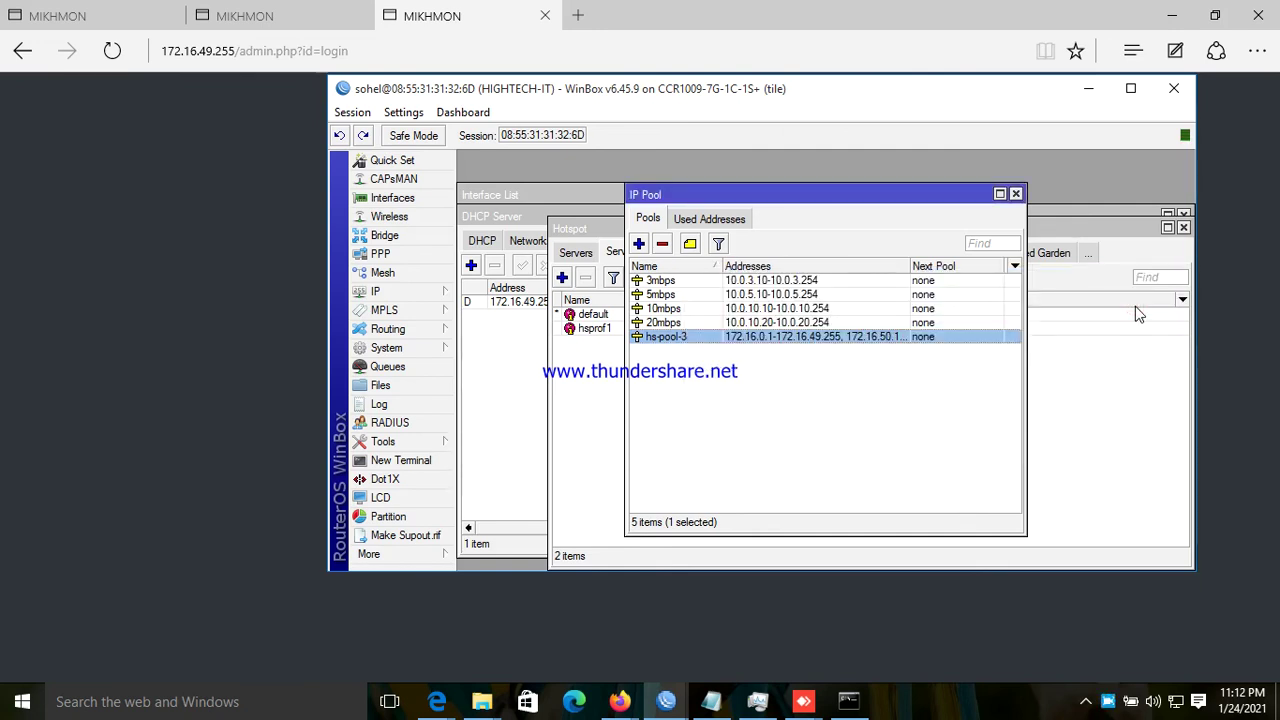
left_click(659, 704)
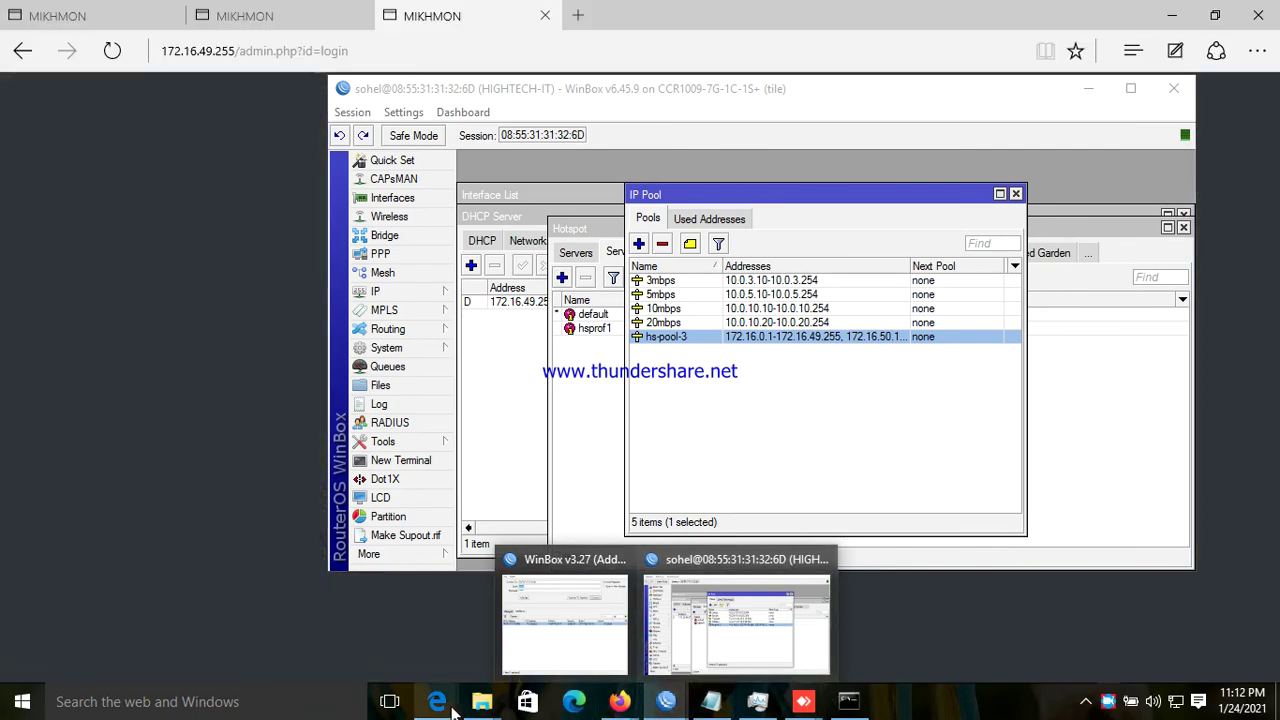
Log in to MIKHMON at 172.16.49.255 with the admin username and password.
mouse_move(450, 708)
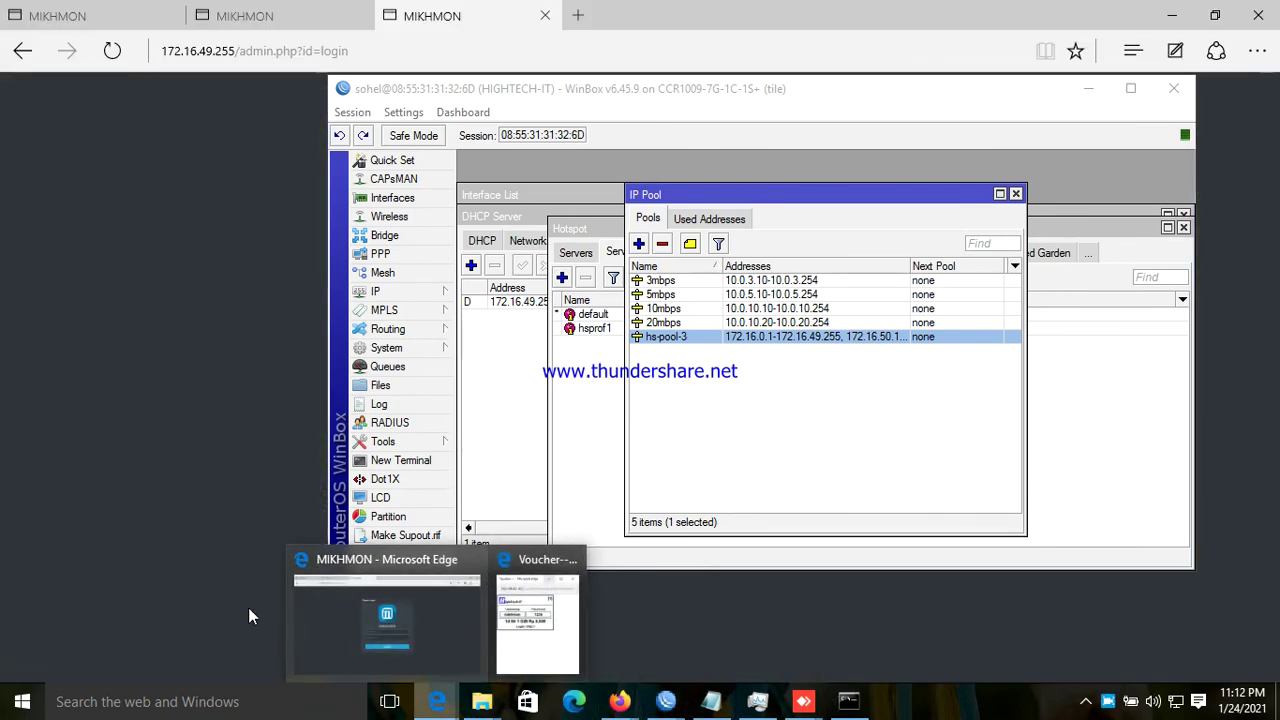
left_click(395, 620)
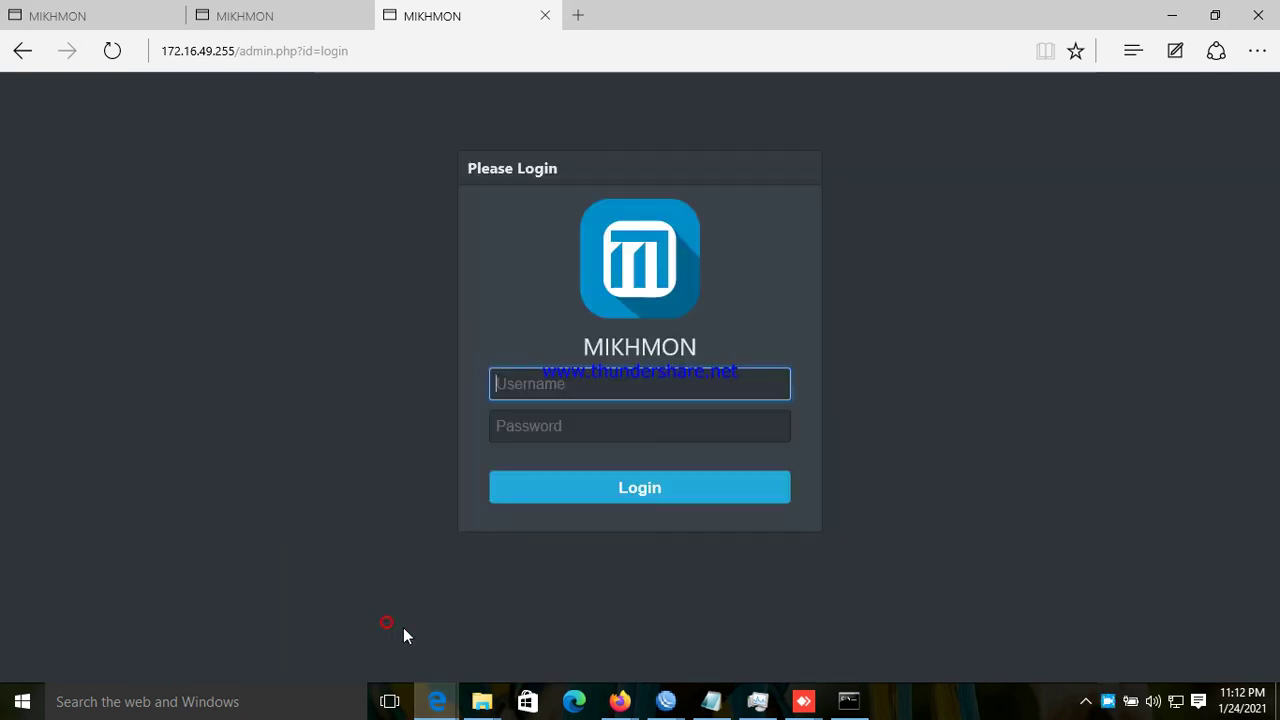
left_click(621, 385)
type("milon")
key("Tab")
type("**********")
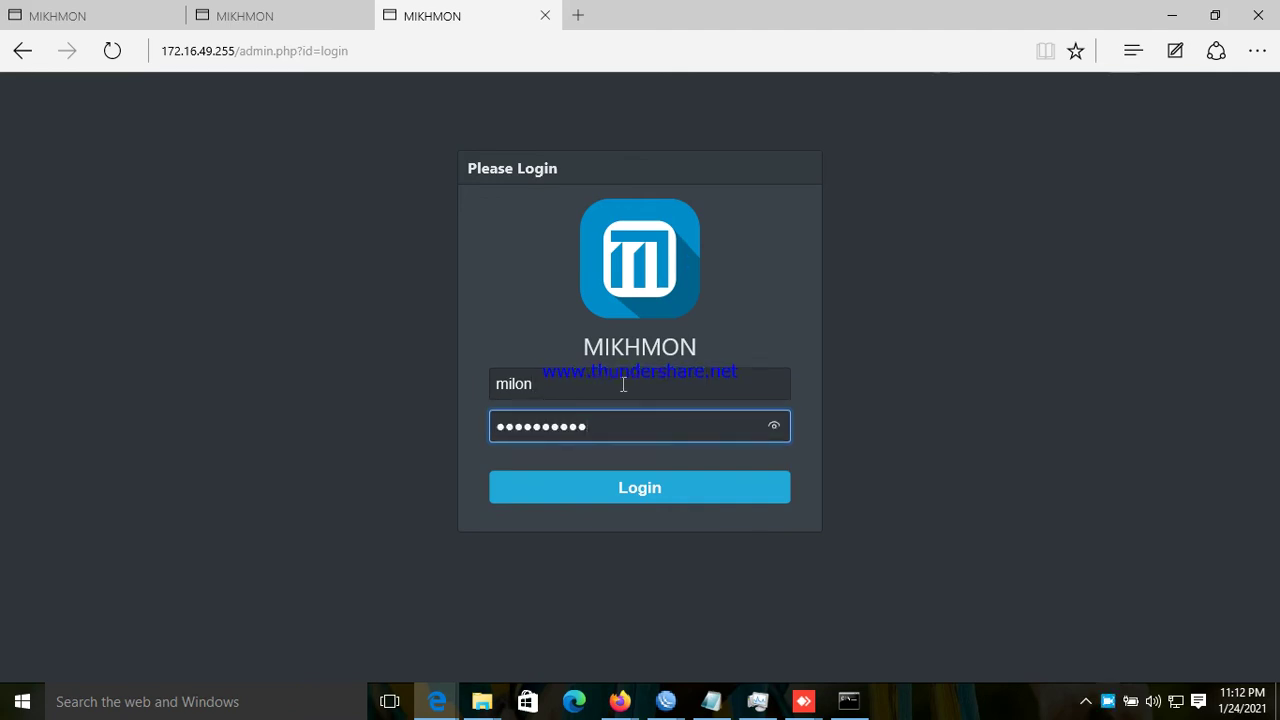
key("Return")
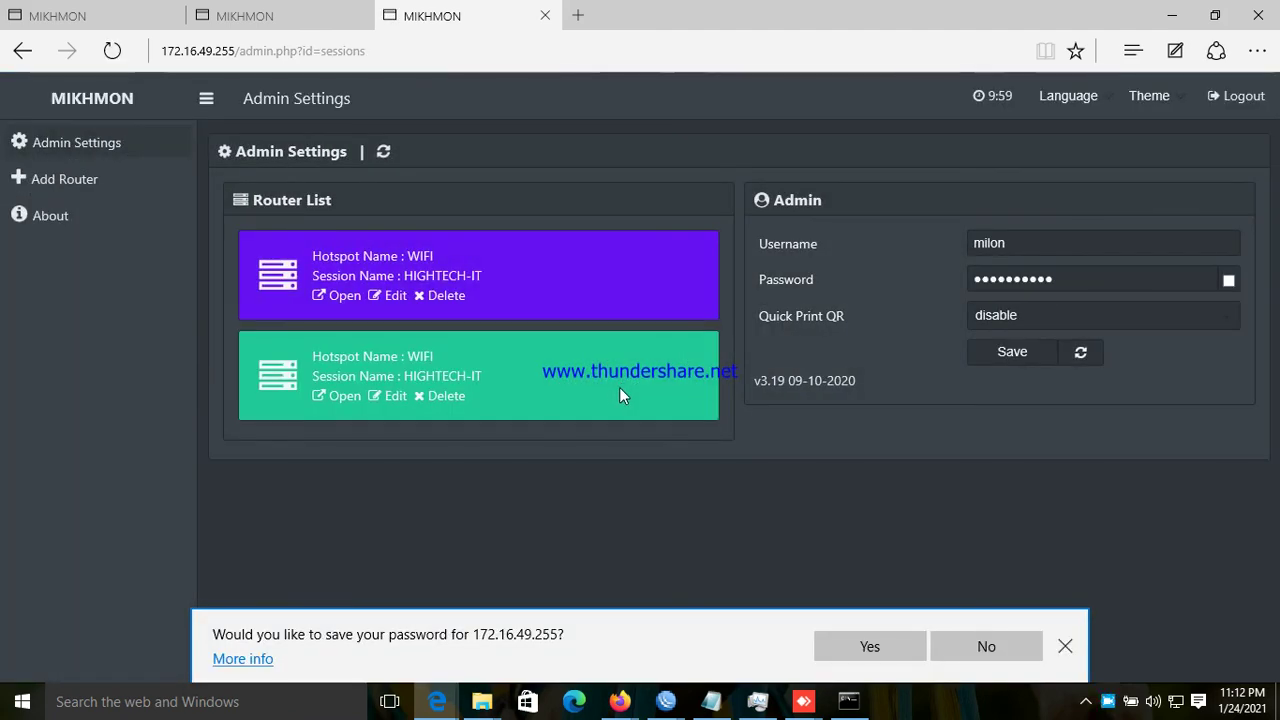
Save the HIGHTECH-IT session with MikroTik IP 172.16.0.1 and open its dashboard.
left_click(389, 296)
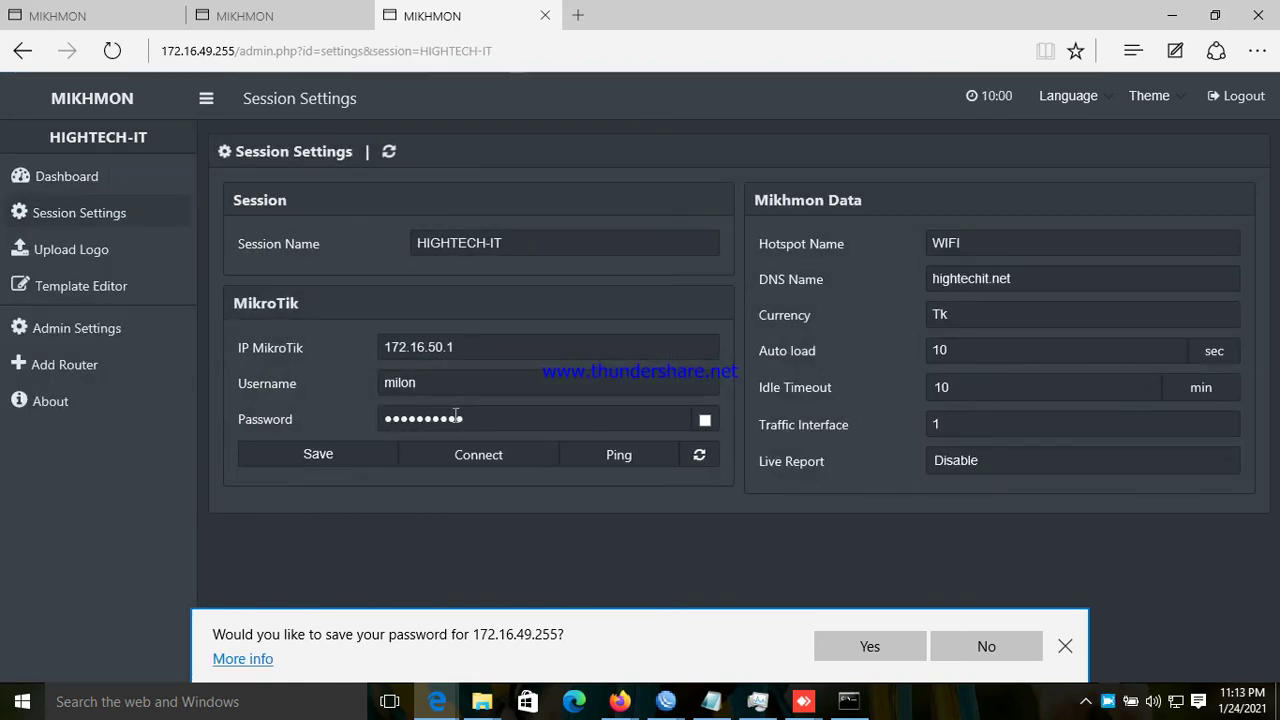
left_click(441, 347)
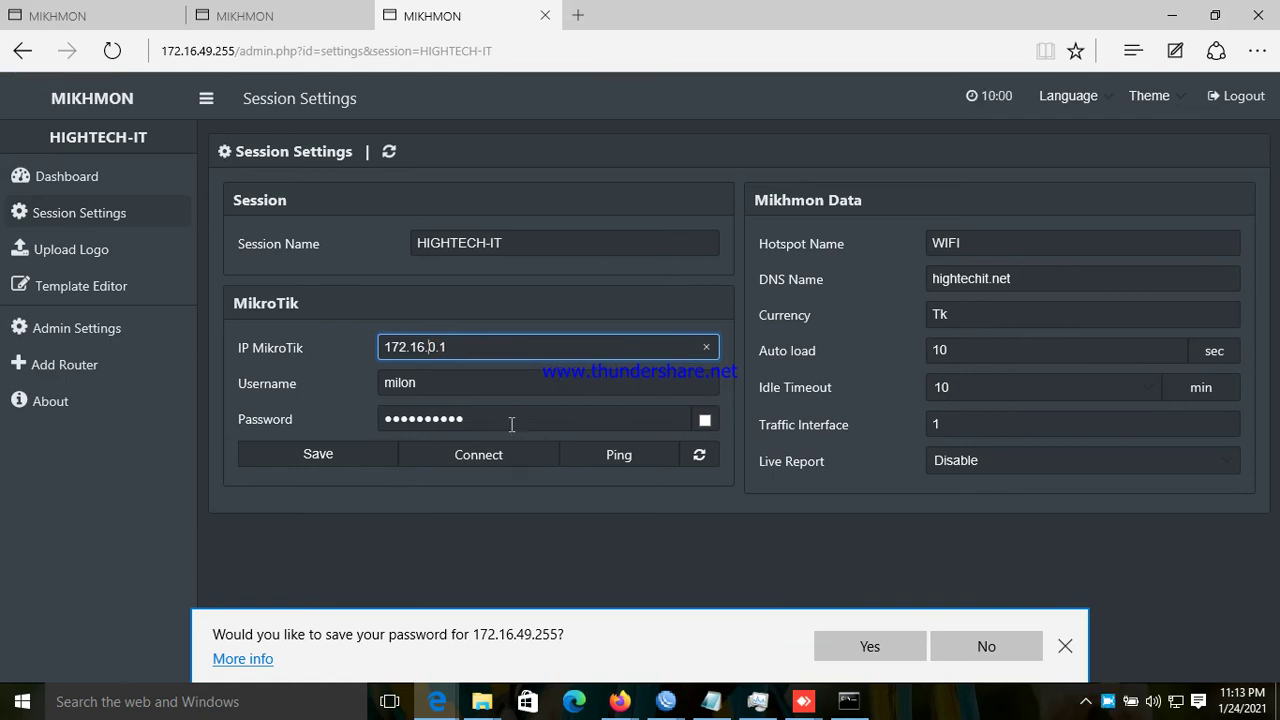
left_click(310, 462)
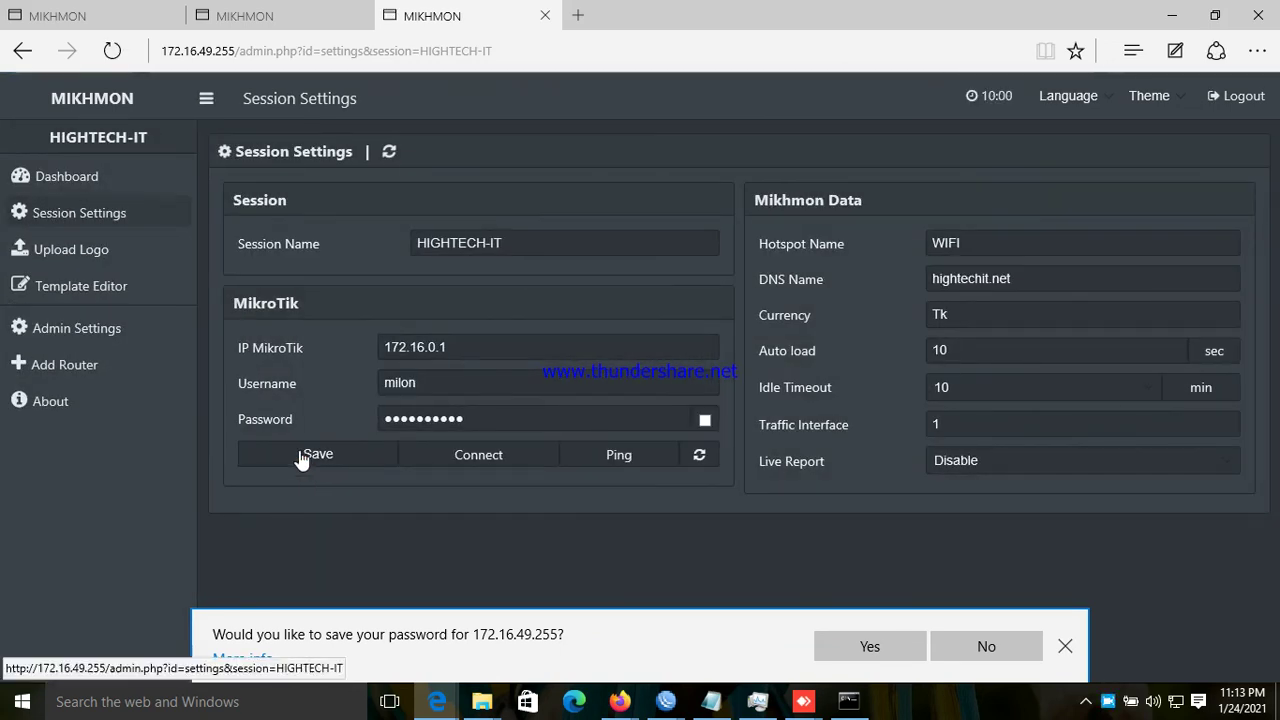
left_click(66, 175)
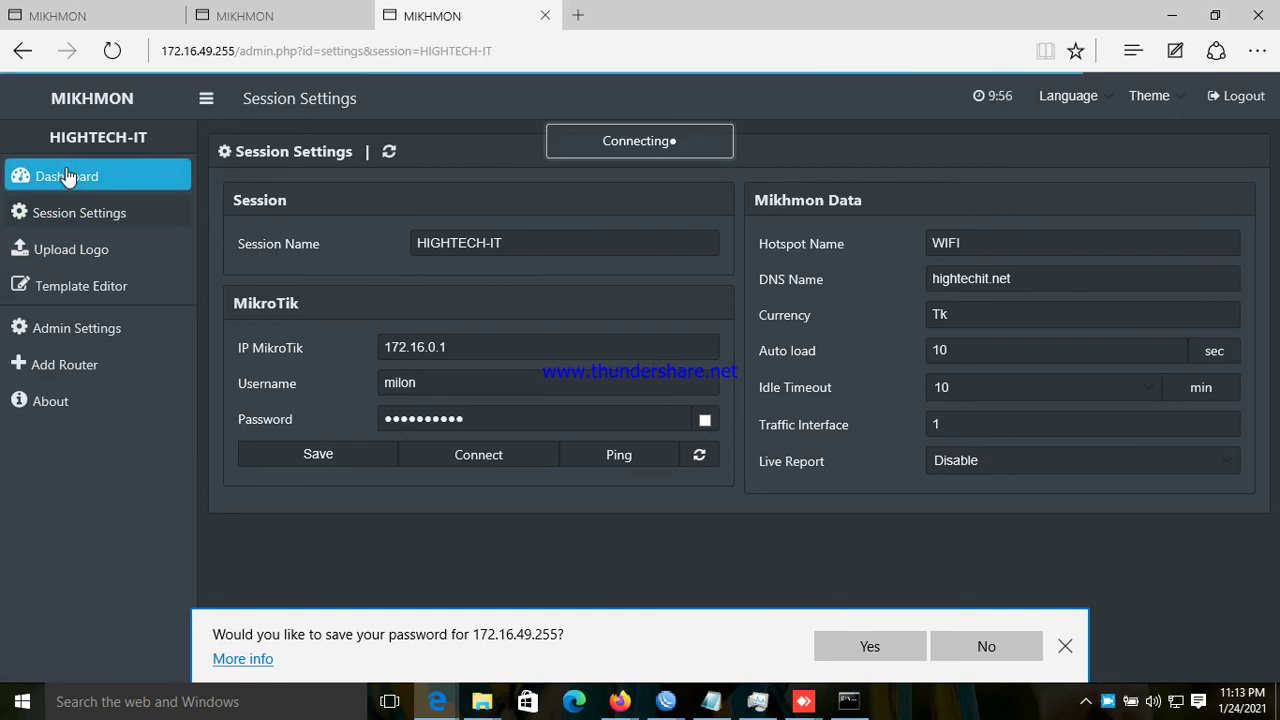
In a new tab, try 172.16.0.1:85 and recheck the ipconfig addresses.
left_click(578, 18)
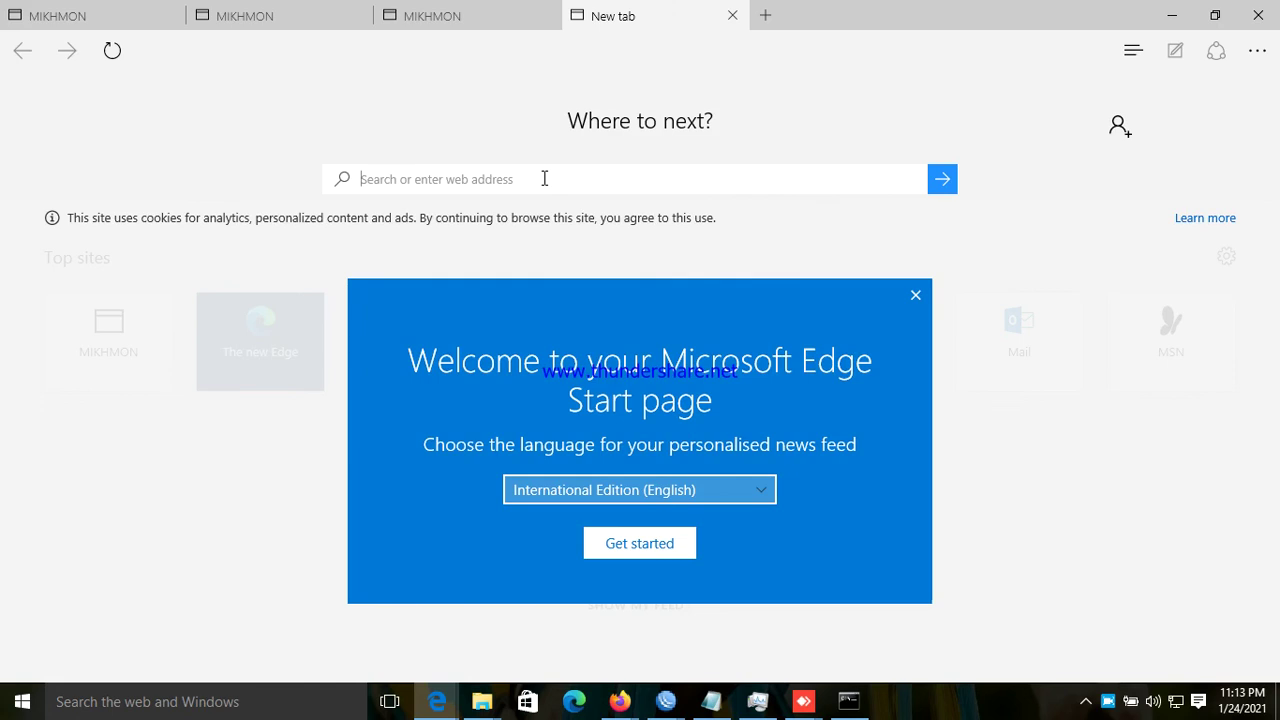
type("172.16")
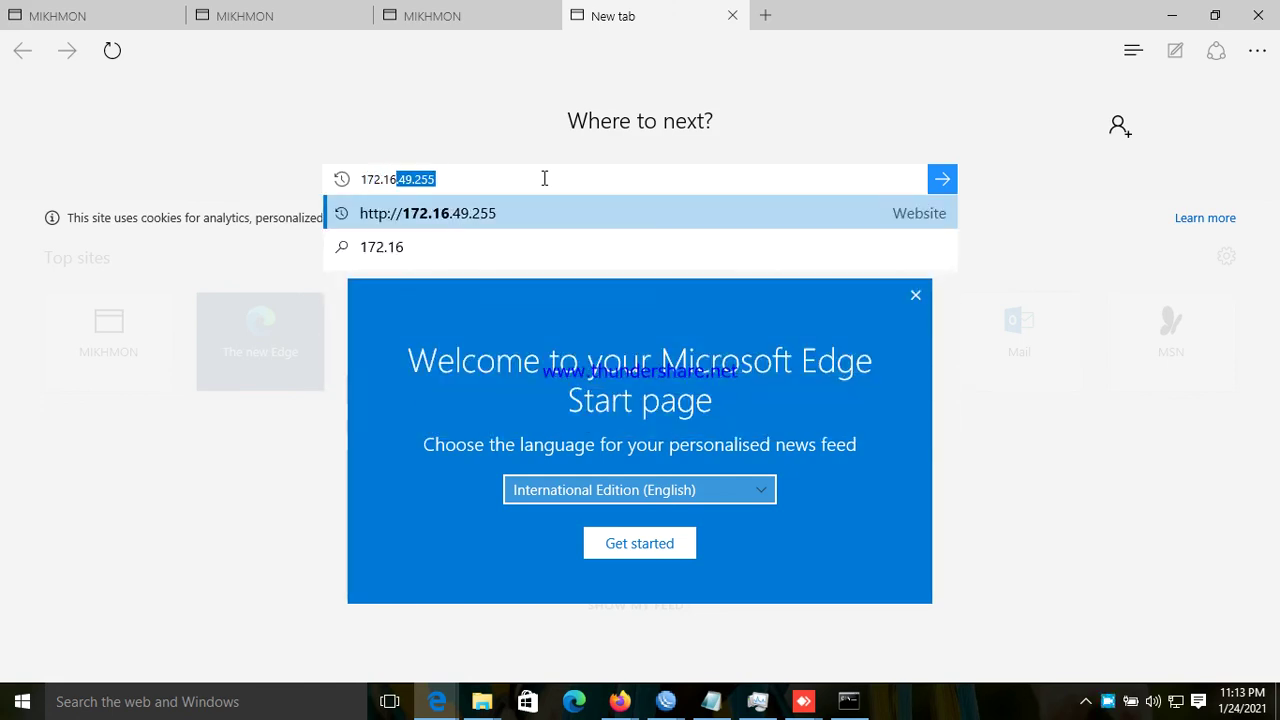
type(".0.1:8")
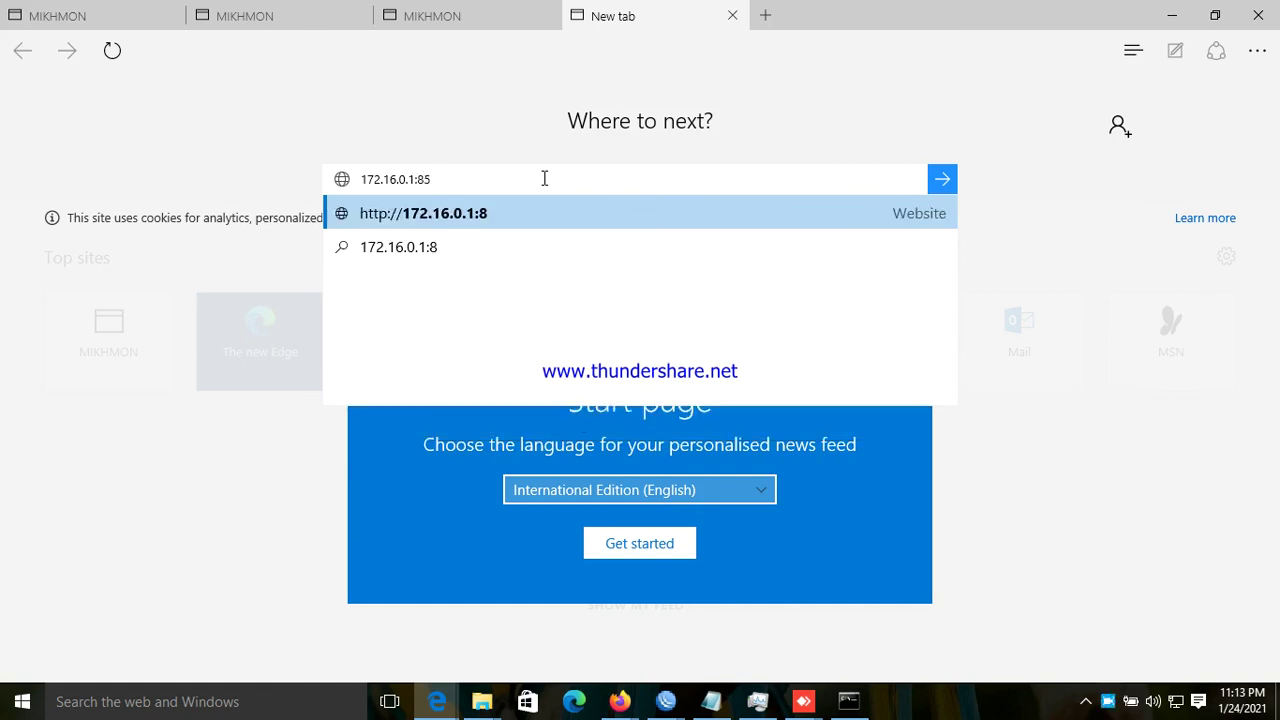
type("5")
key("Return")
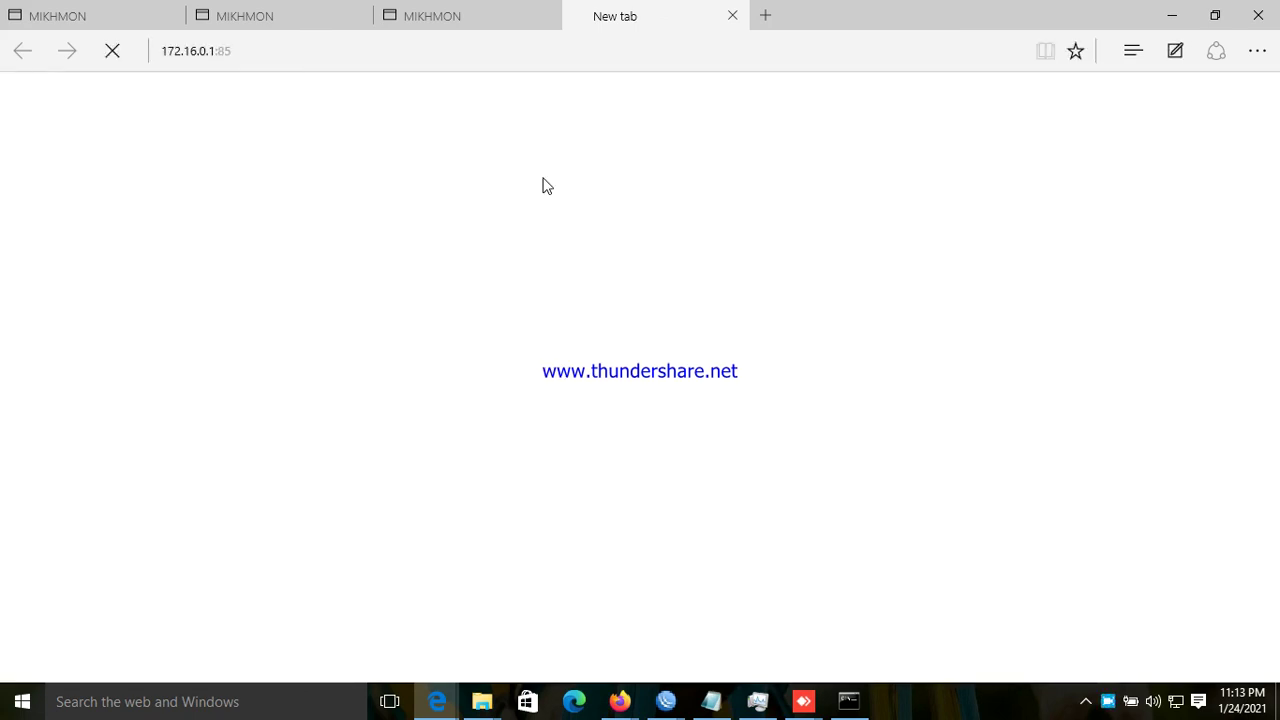
left_click(527, 58)
left_click(527, 58)
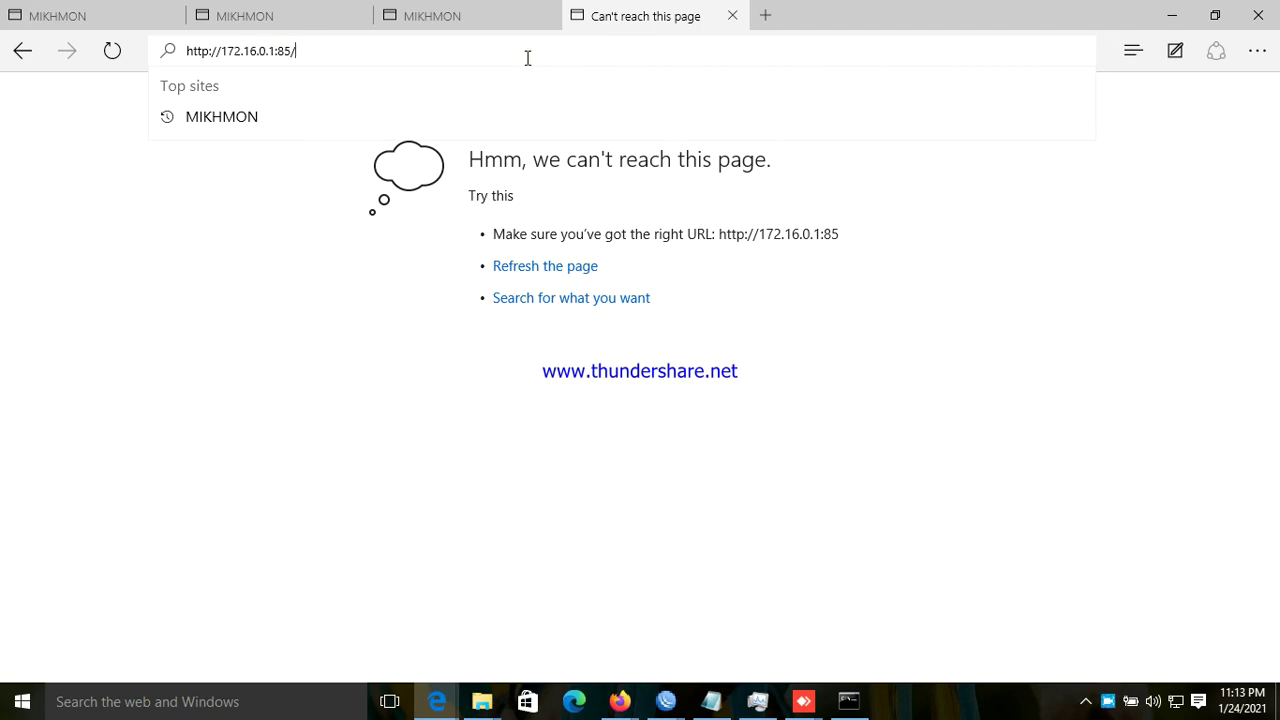
left_click(852, 705)
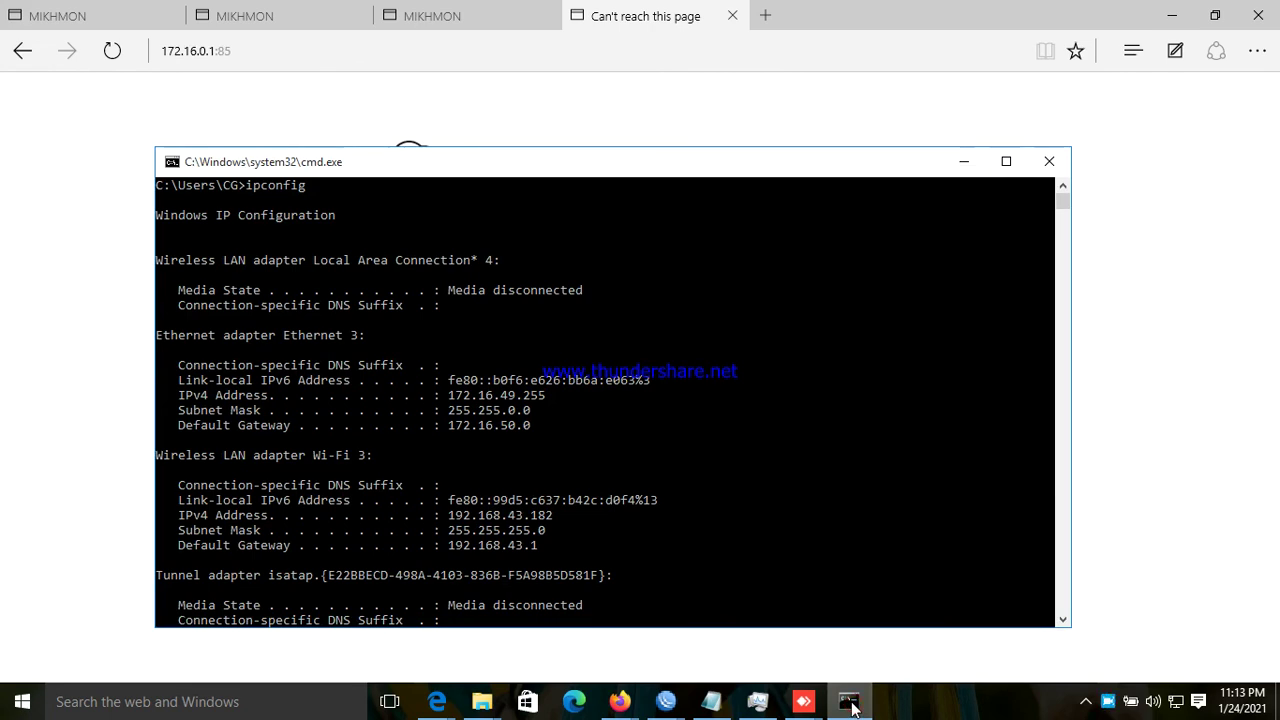
left_click(852, 705)
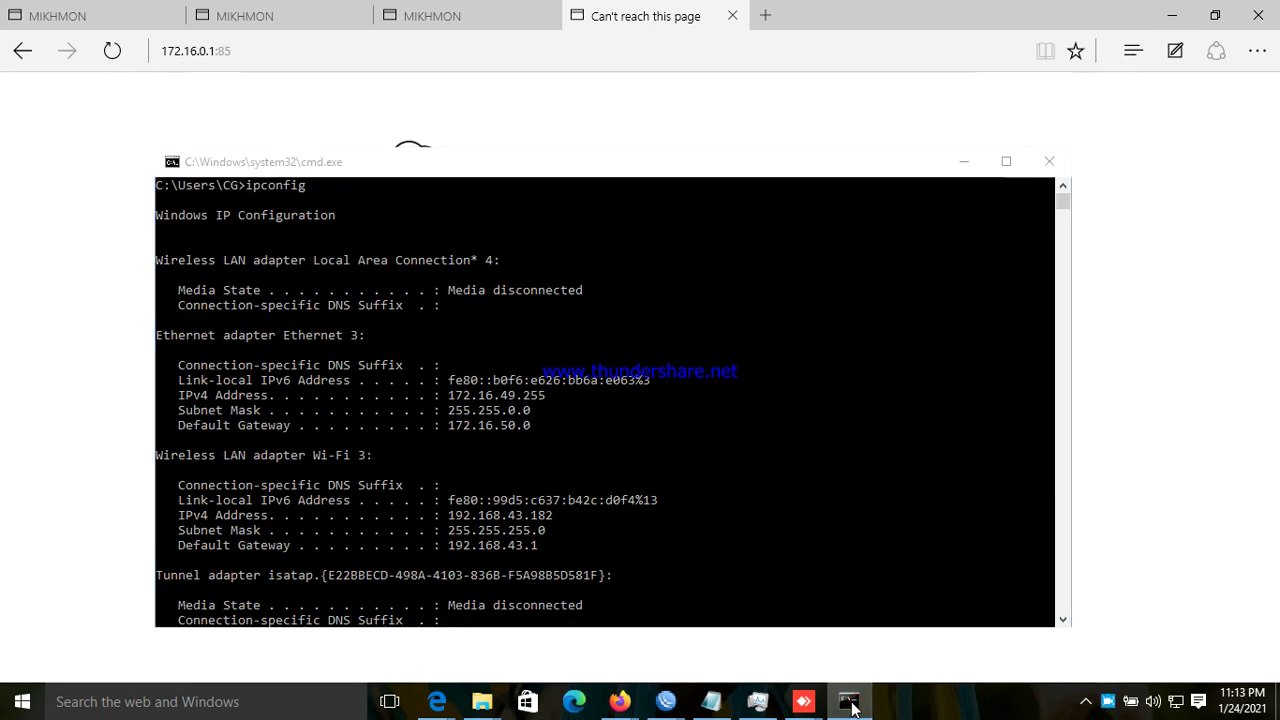
Try 172.16.50.1:85, then 172.16.50.0:85 to reach the RouterOS WebFig login.
left_click(261, 48)
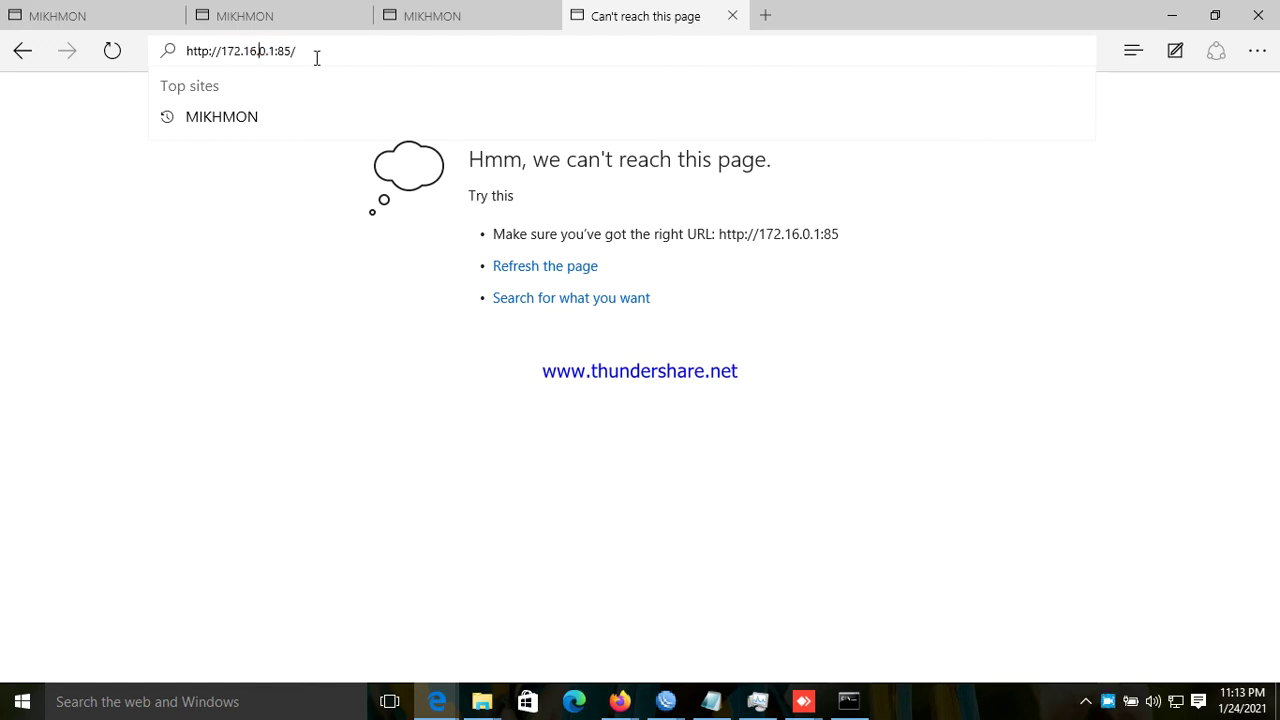
type("5")
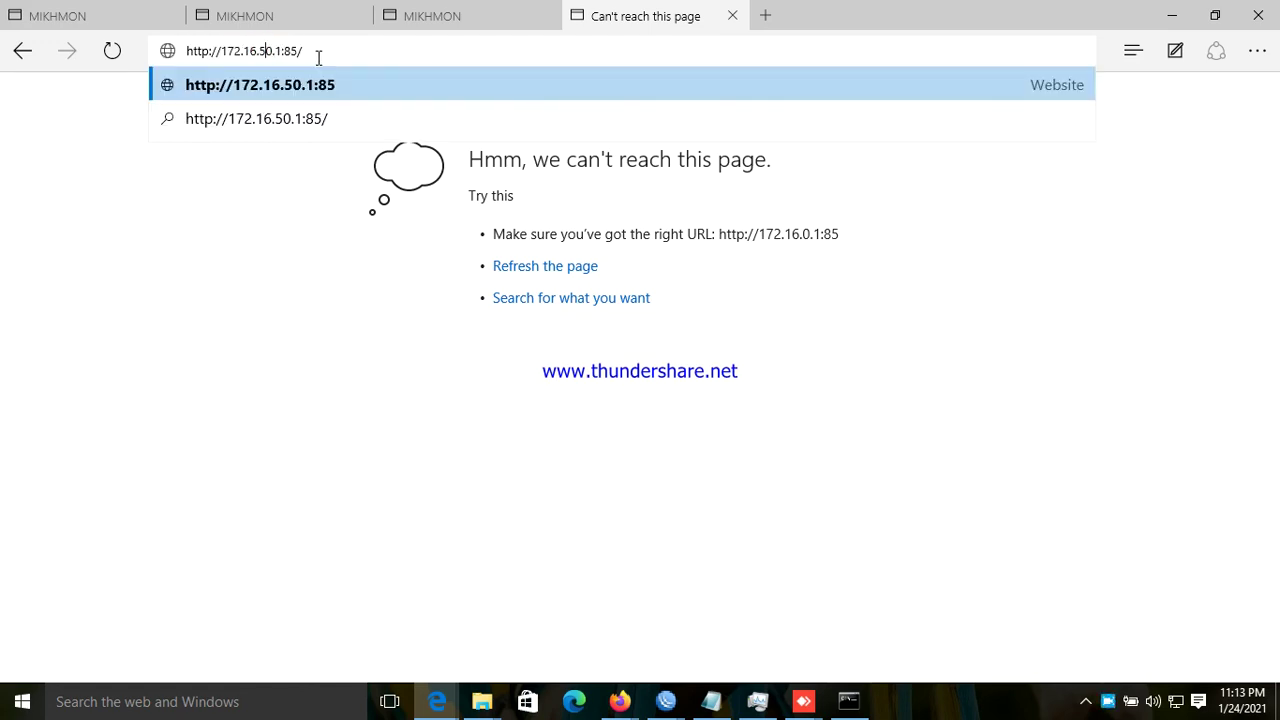
key("Return")
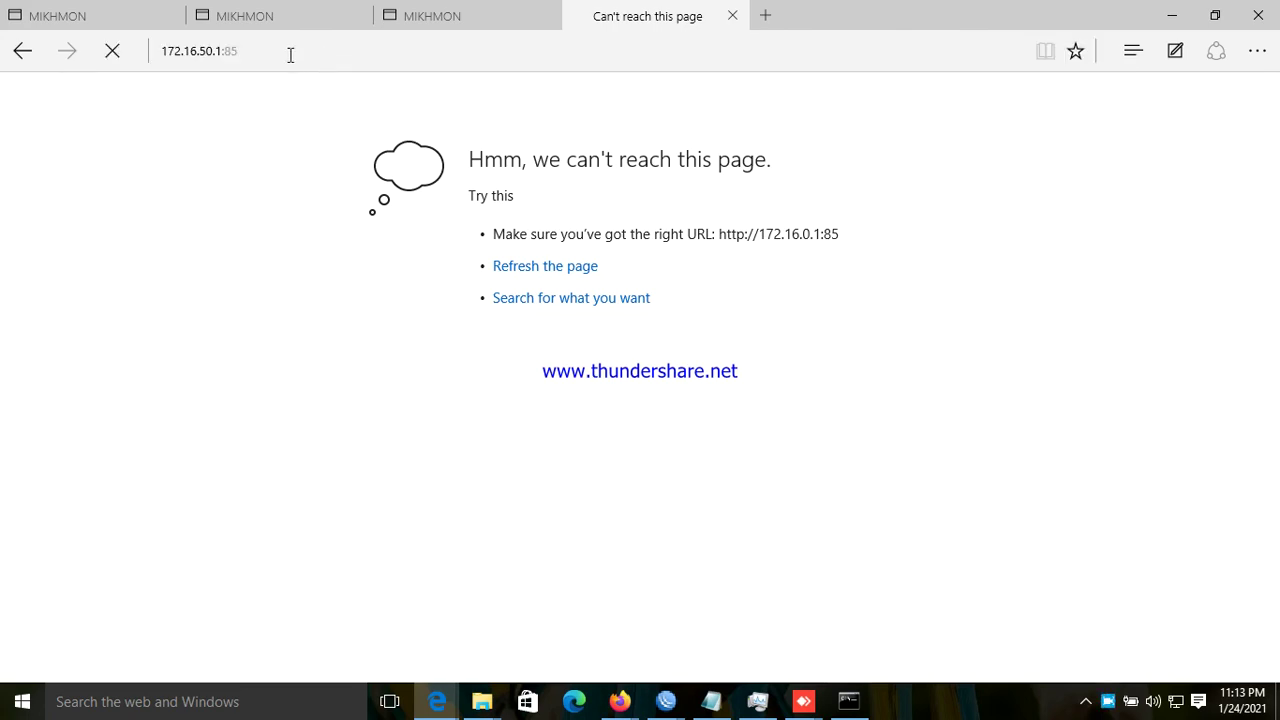
left_click(290, 54)
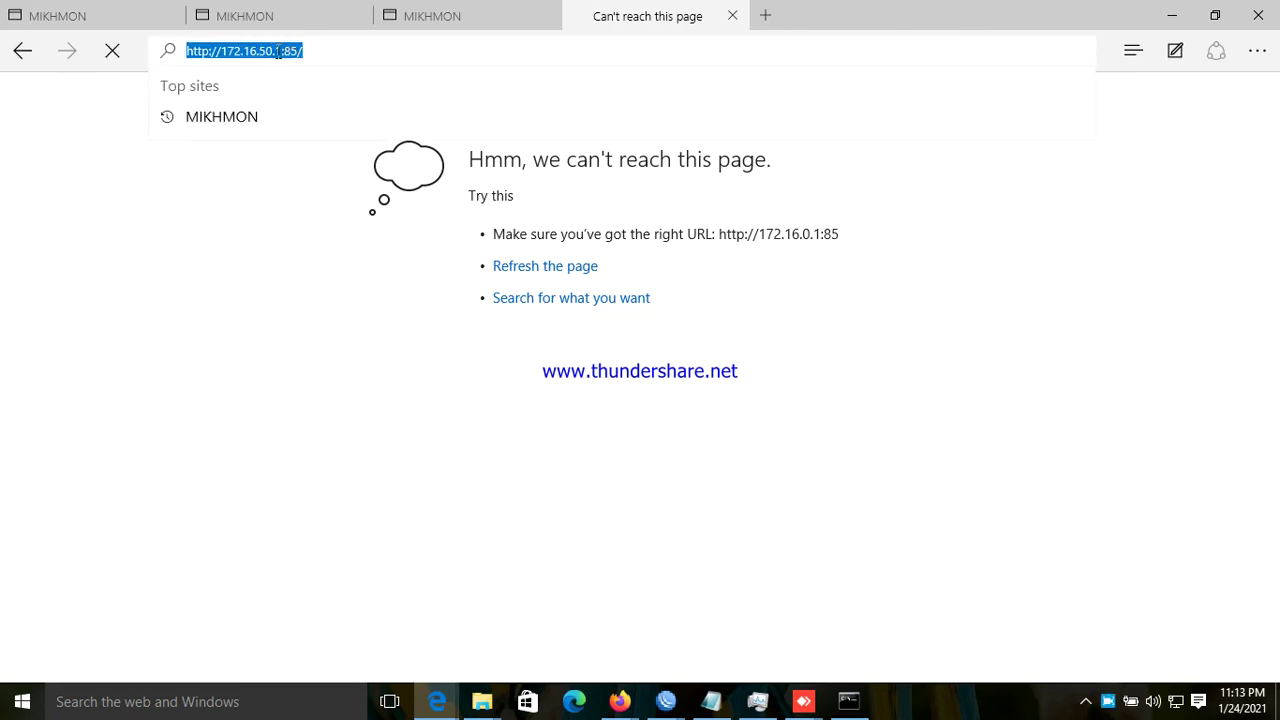
left_click(278, 52)
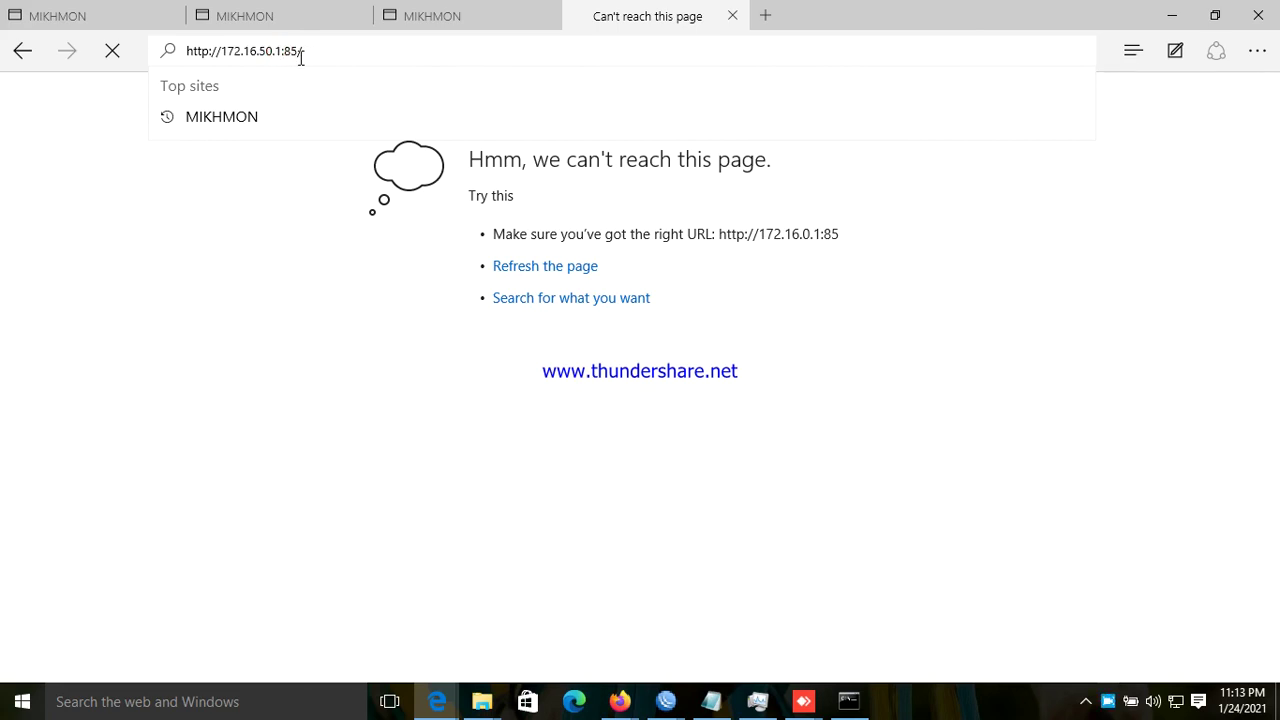
key("BackSpace")
type("0")
key("Return")
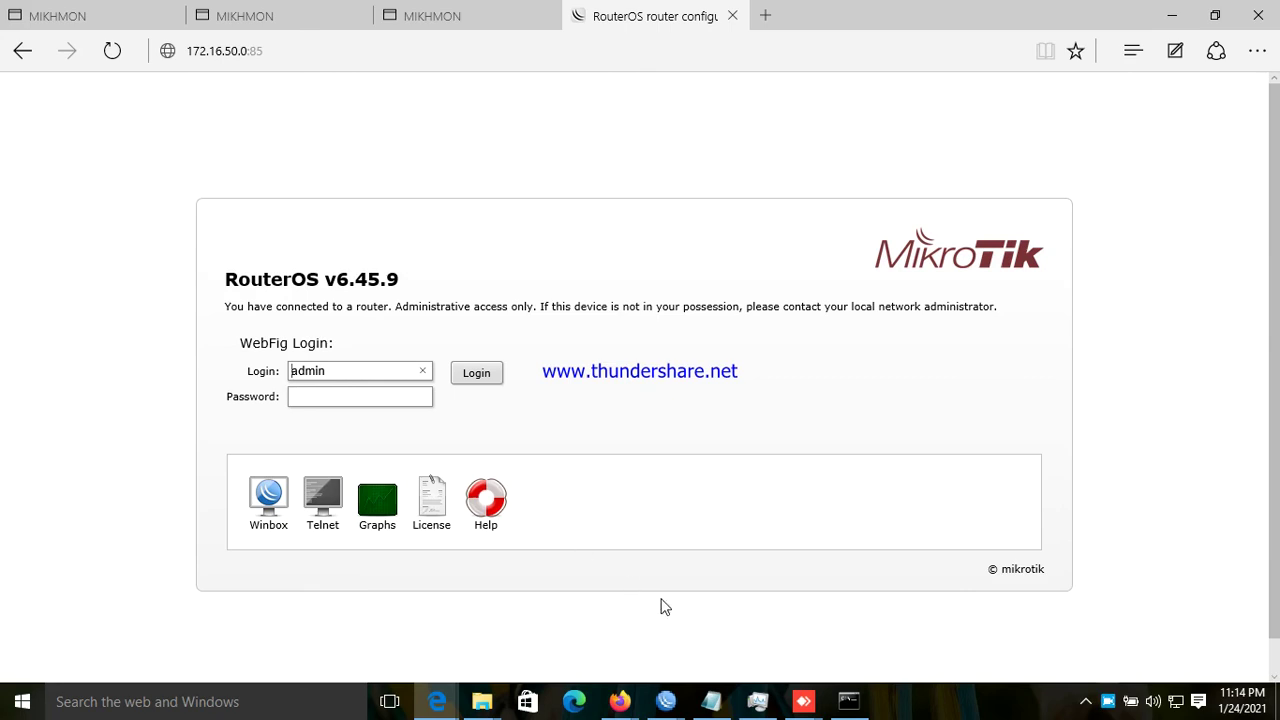
Glance at the RouterOS login and printed voucher windows, then return to the third MIKHMON tab.
mouse_move(666, 708)
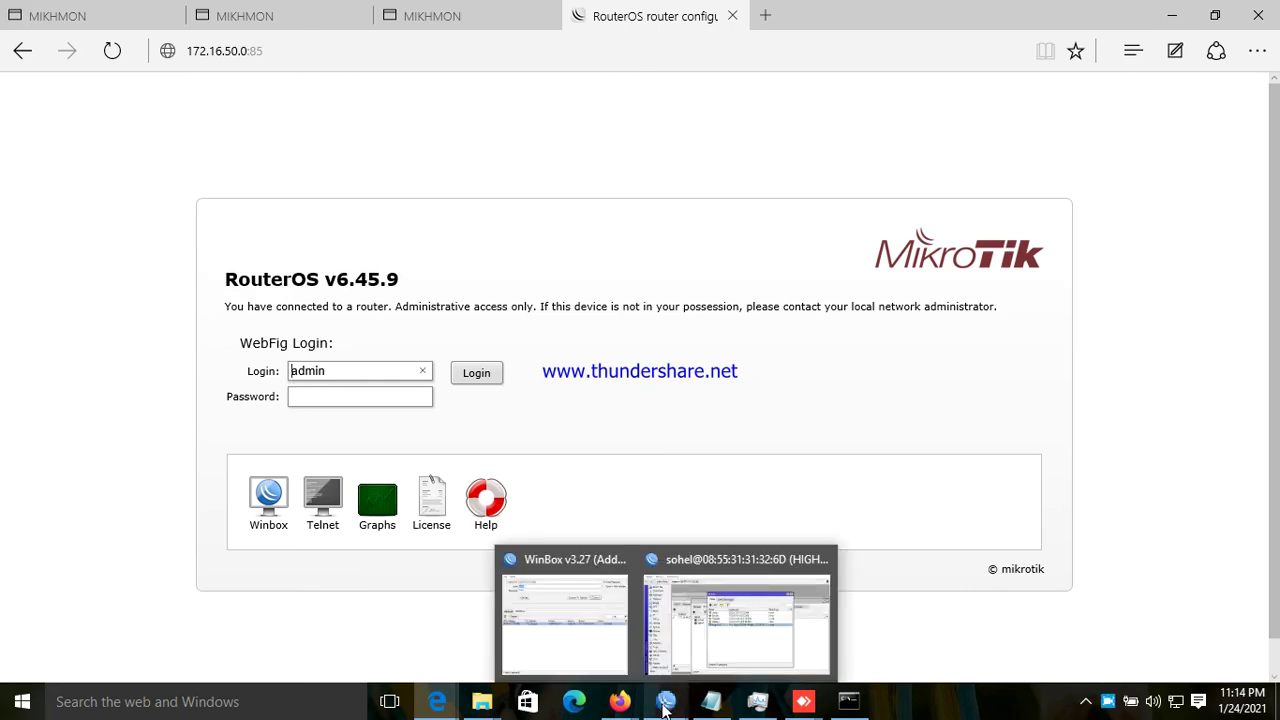
mouse_move(435, 700)
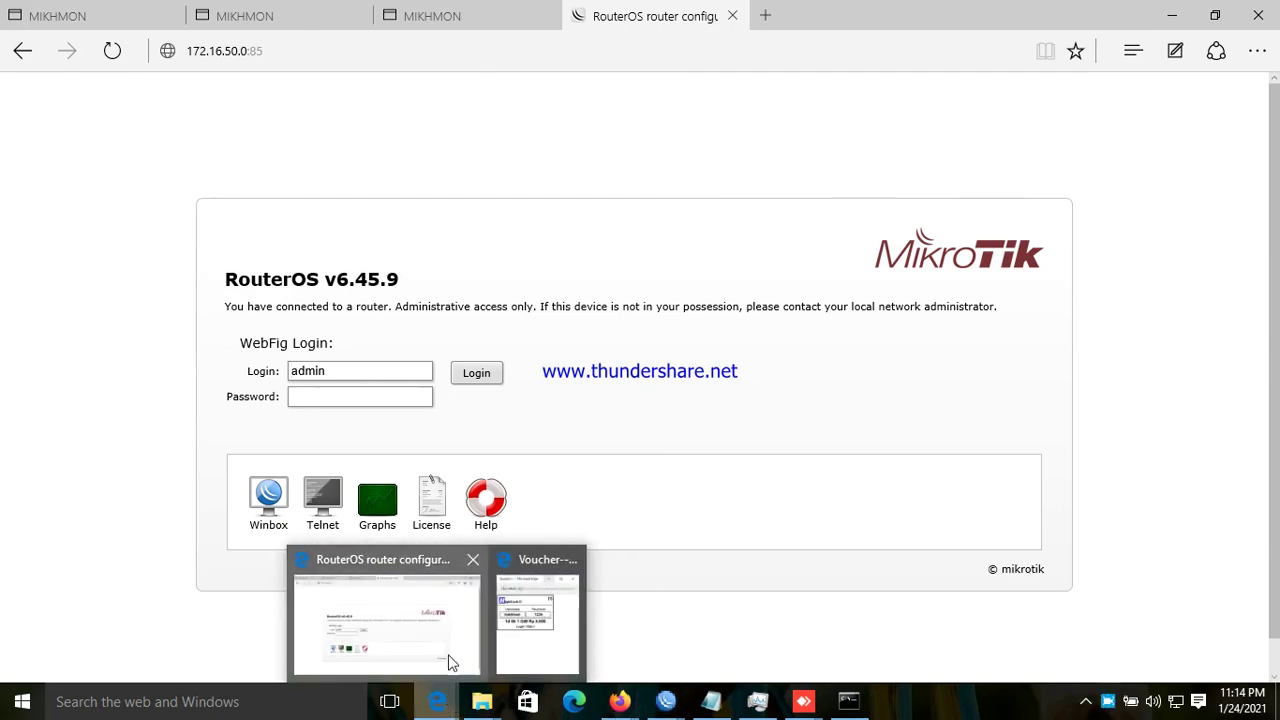
left_click(483, 632)
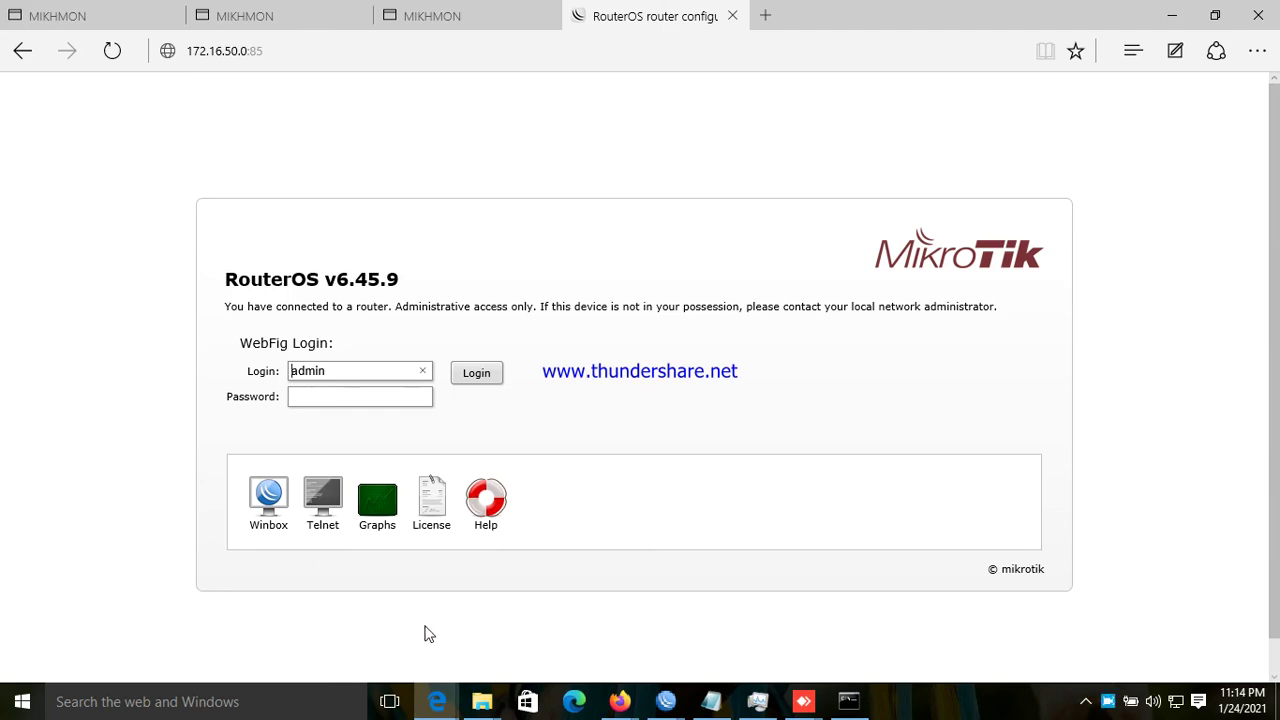
left_click(440, 703)
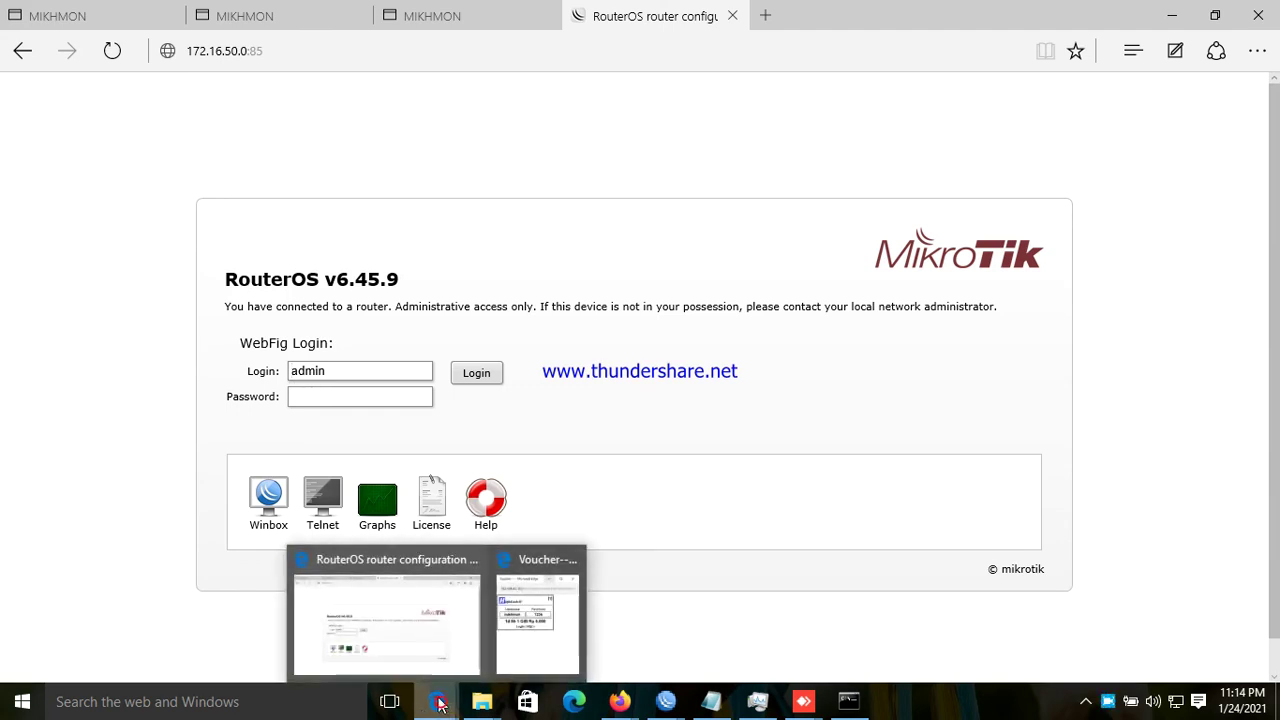
left_click(391, 606)
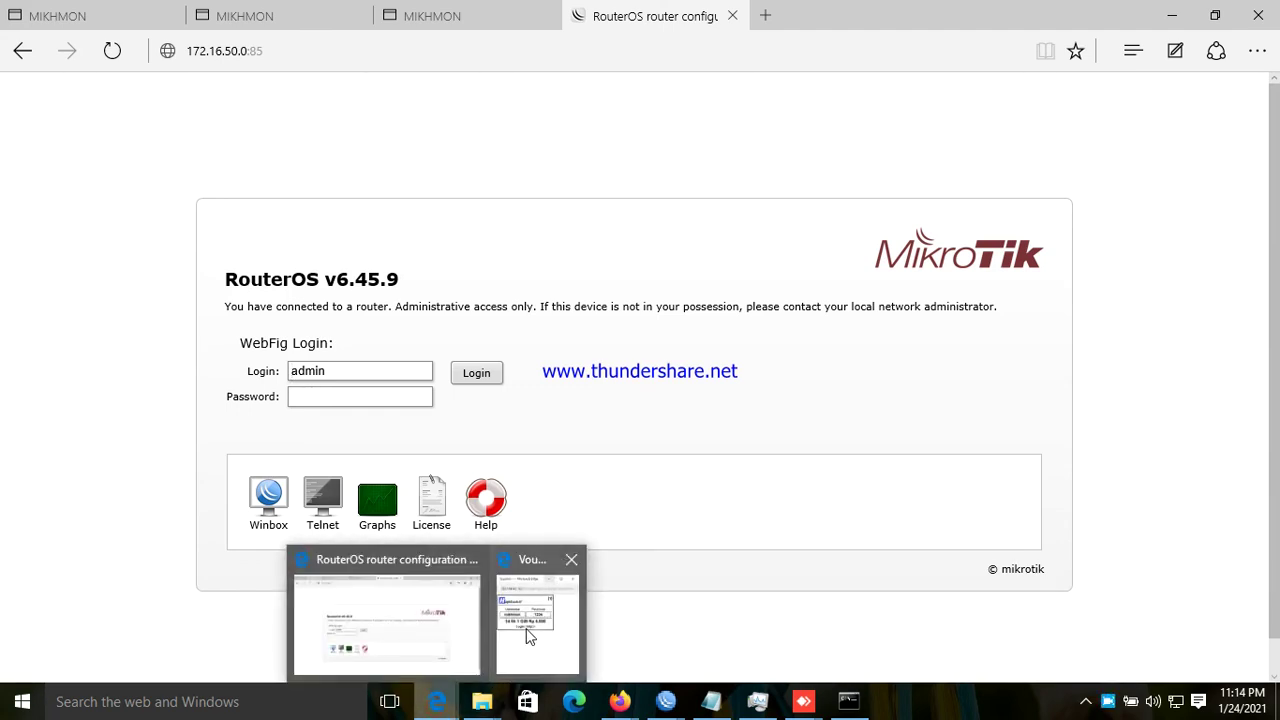
left_click(526, 630)
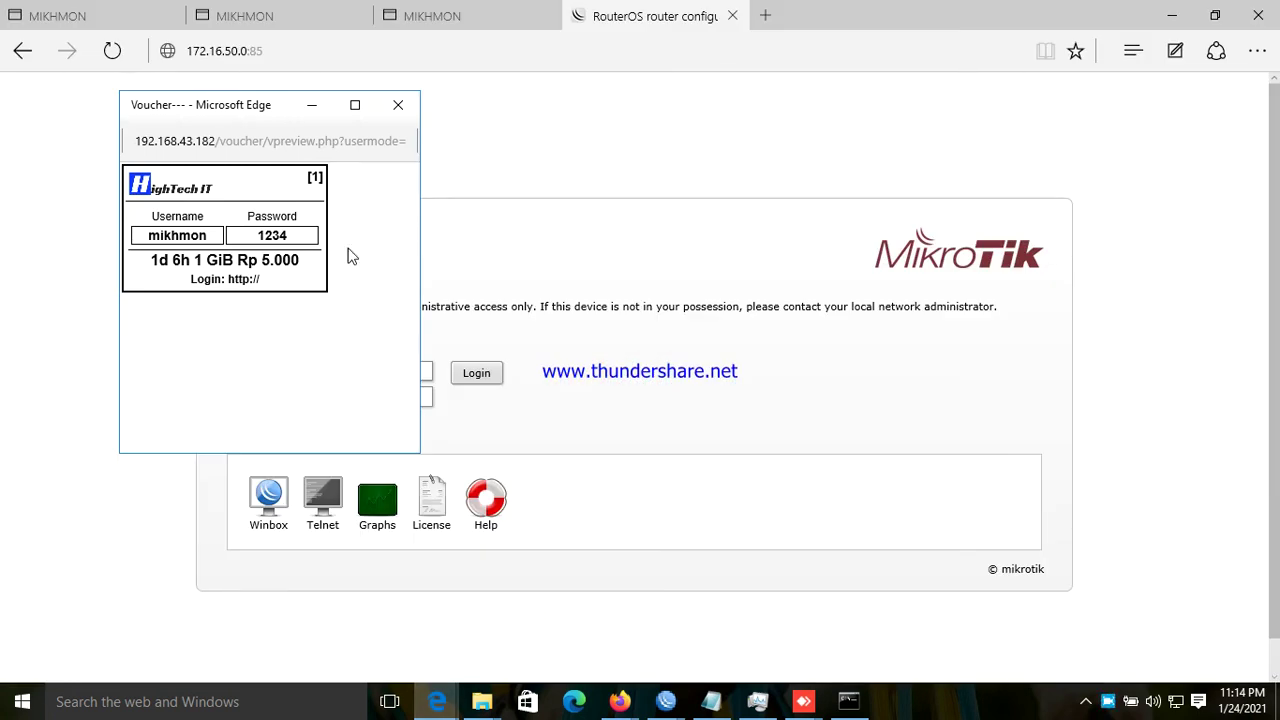
left_click(420, 16)
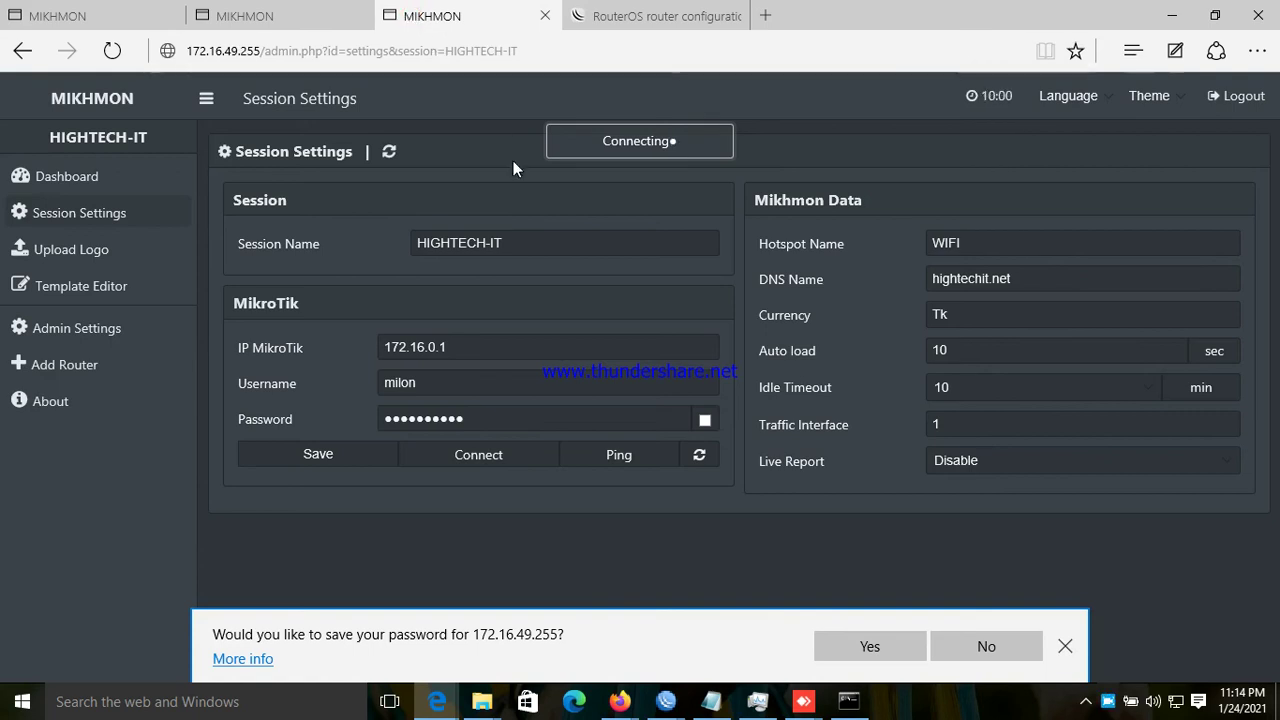
Change the MikroTik IP from 172.16.0.1 to 172.16.50.0, save, and load the dashboard.
left_click(430, 347)
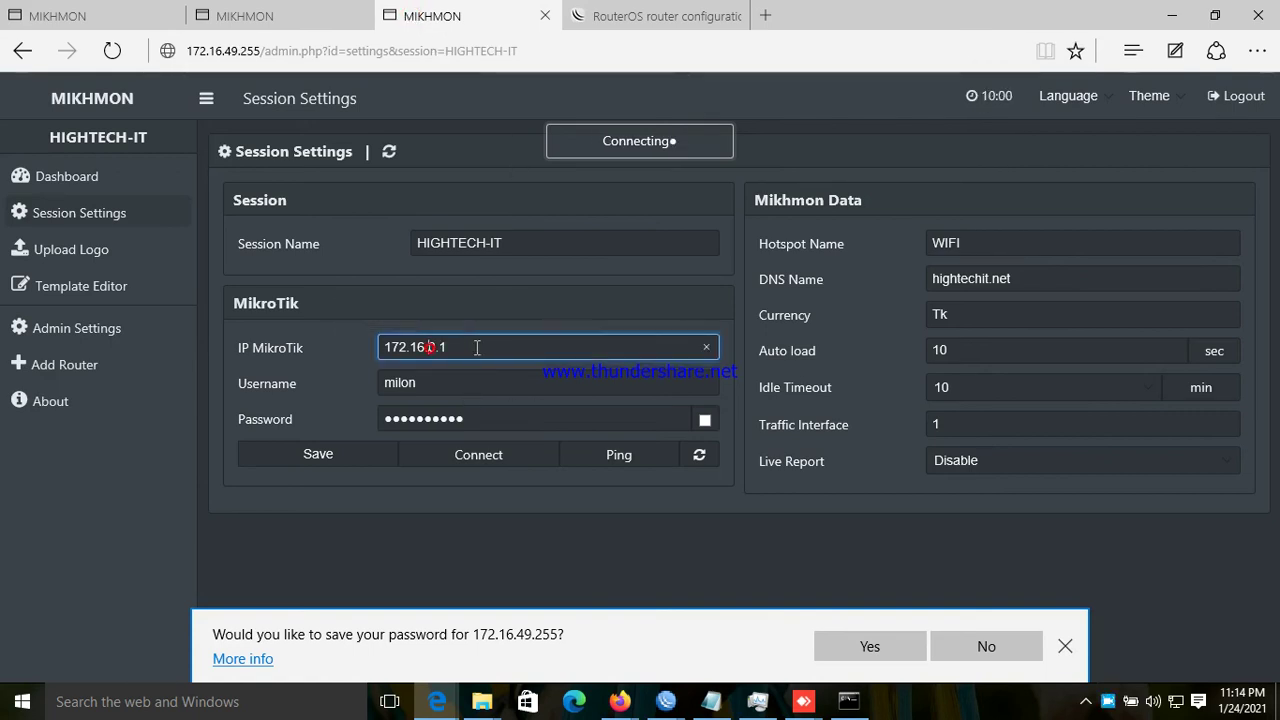
type("0")
key("Delete")
key("Delete")
key("BackSpace")
key("BackSpace")
type("50.0")
left_click(309, 456)
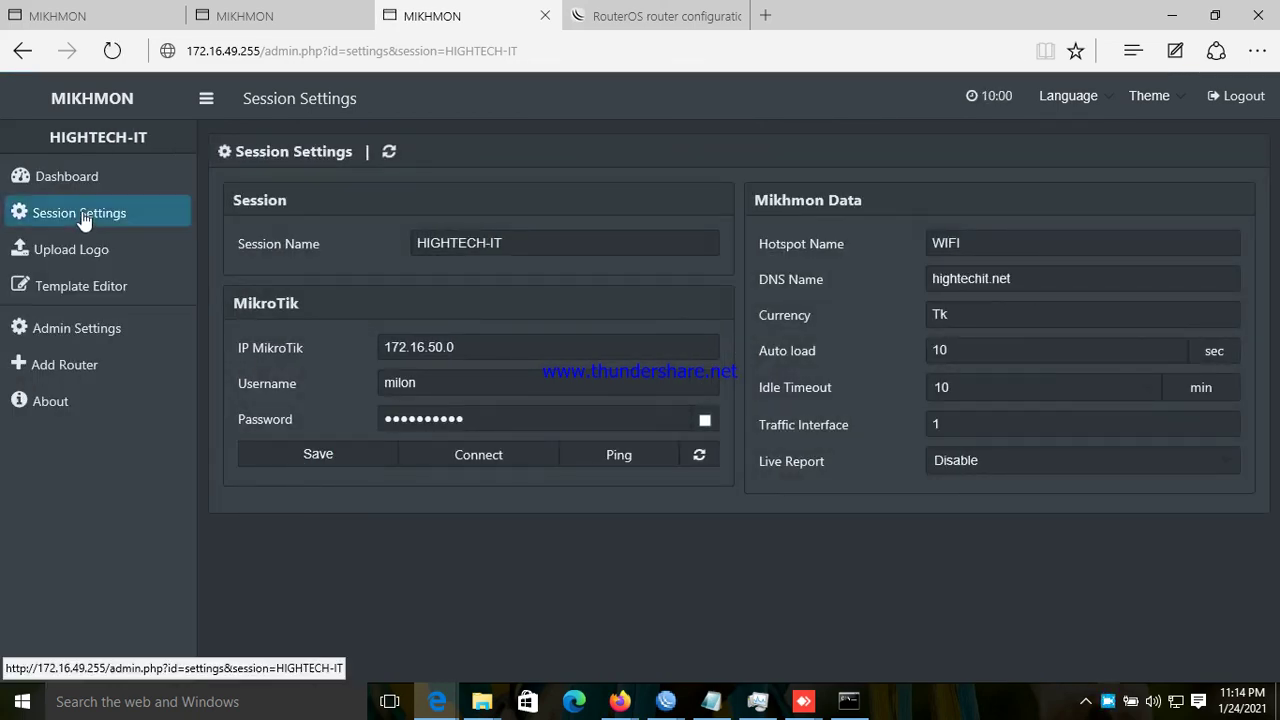
left_click(69, 177)
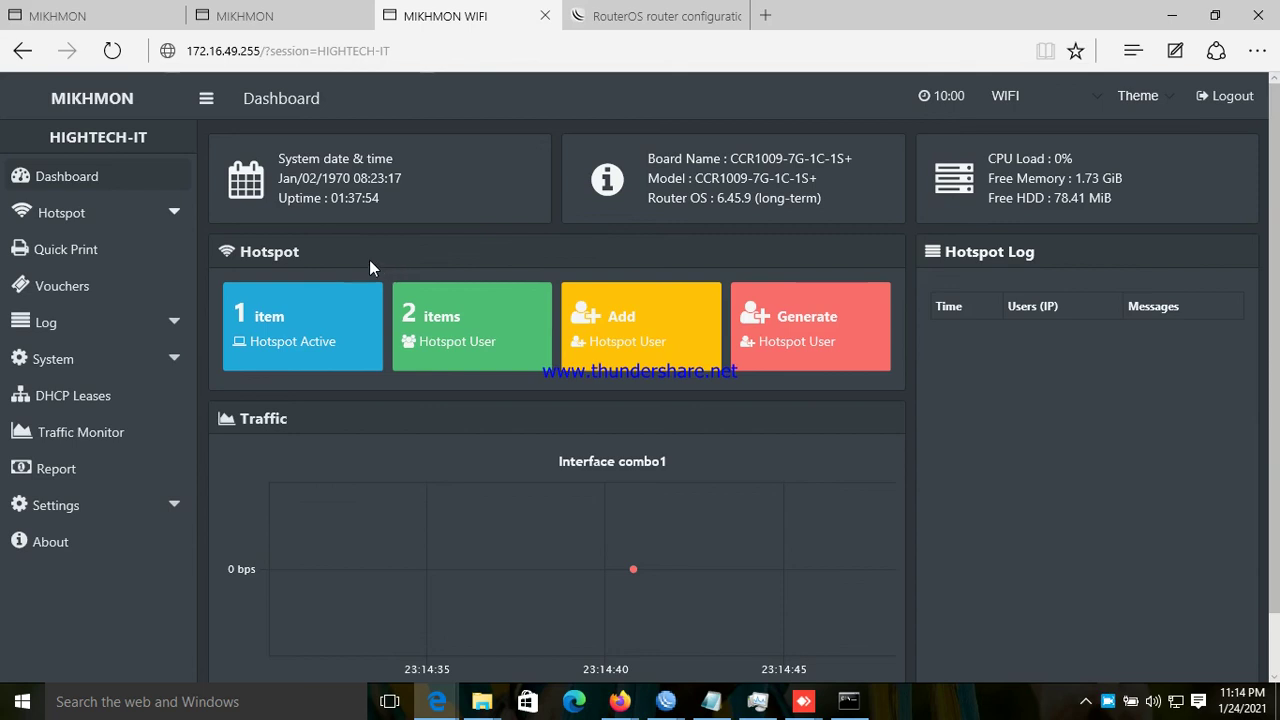
Reload the dashboard, open Hotspot > User Profile > Profile List, and start adding a profile.
left_click(62, 178)
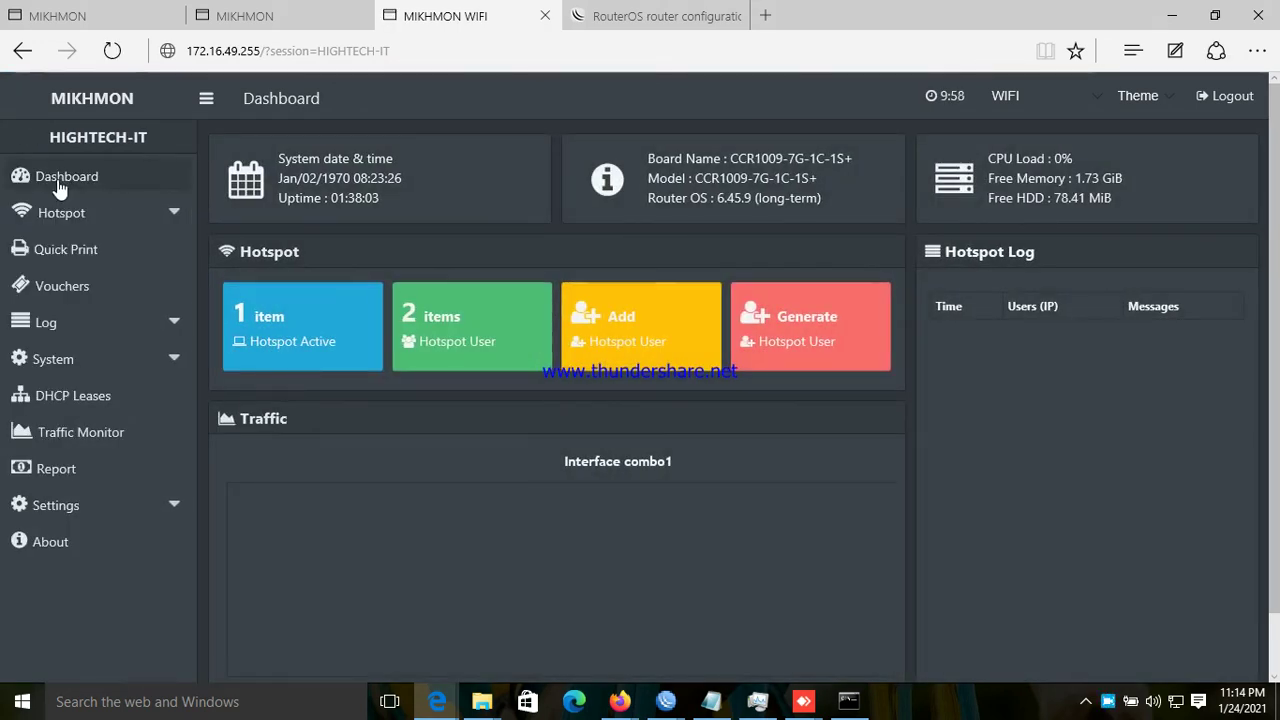
left_click(263, 305)
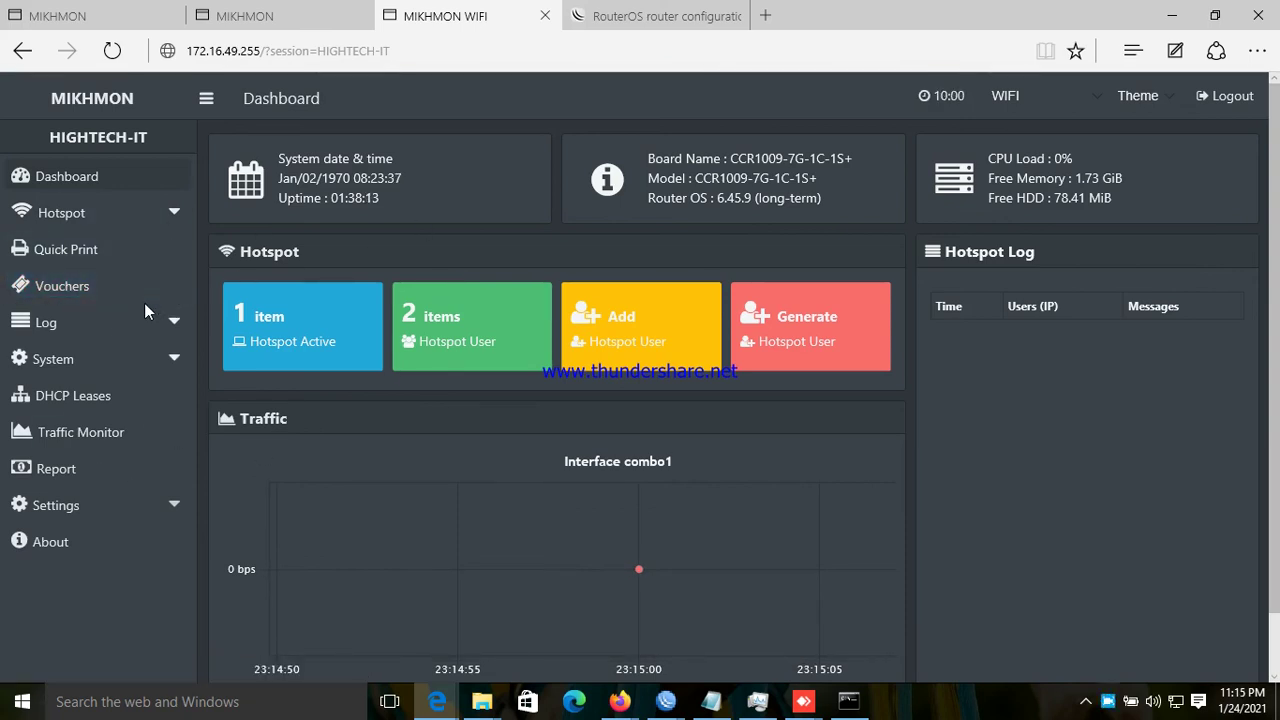
left_click(172, 218)
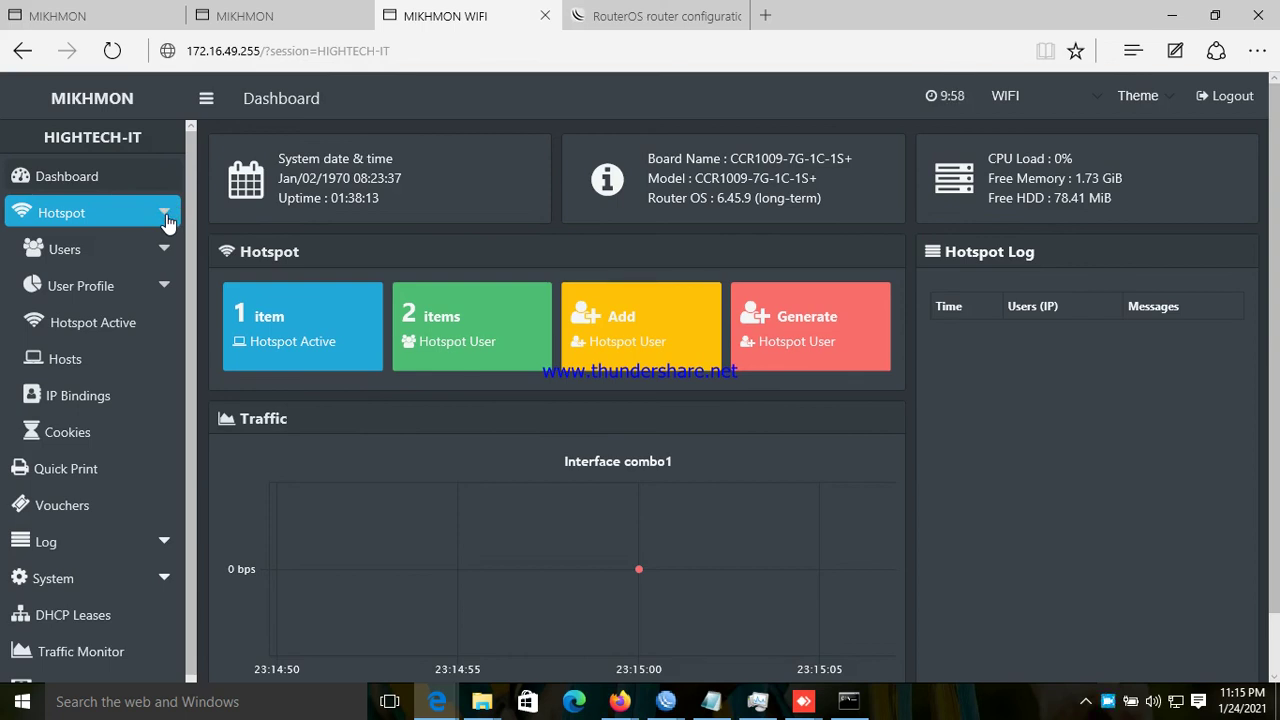
left_click(104, 286)
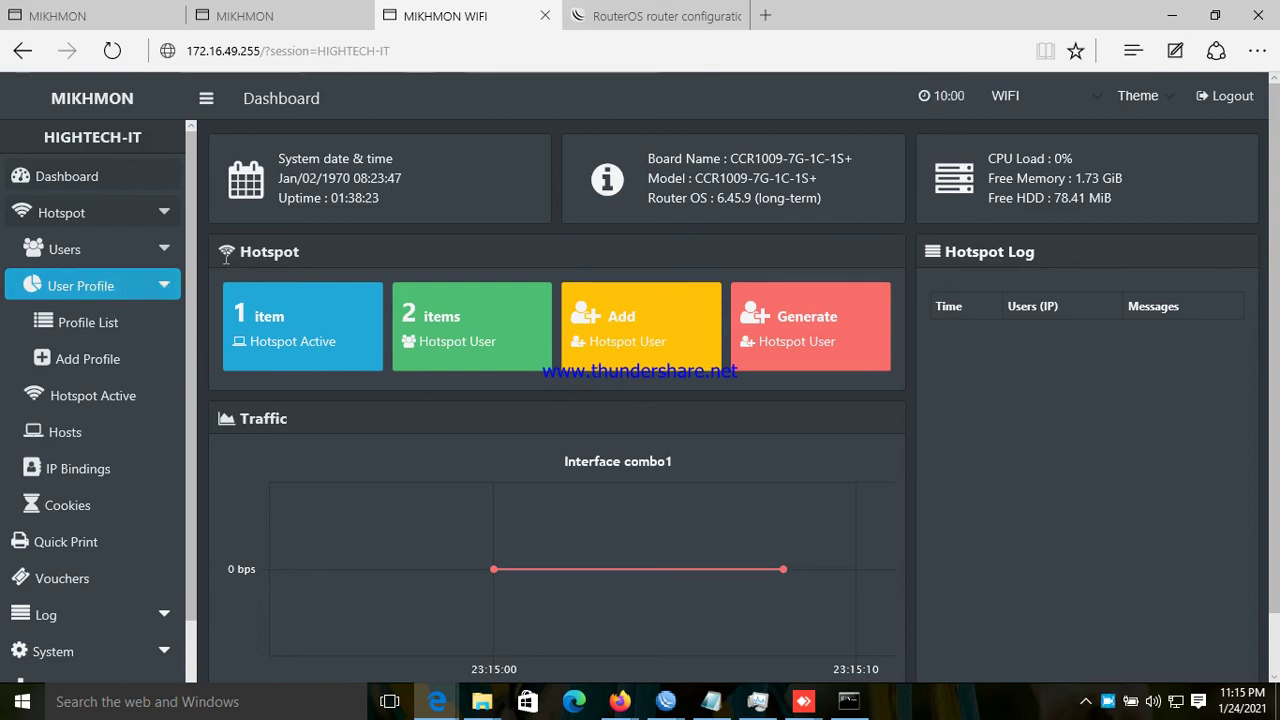
left_click(80, 324)
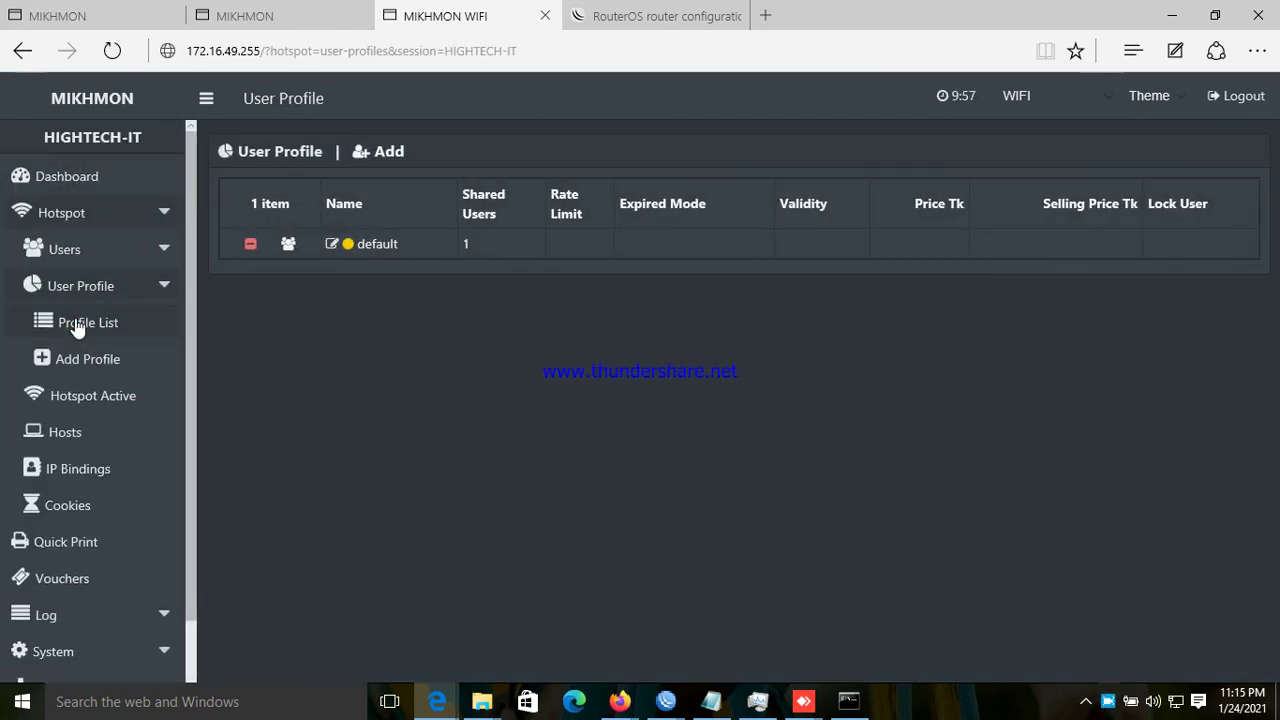
left_click(380, 152)
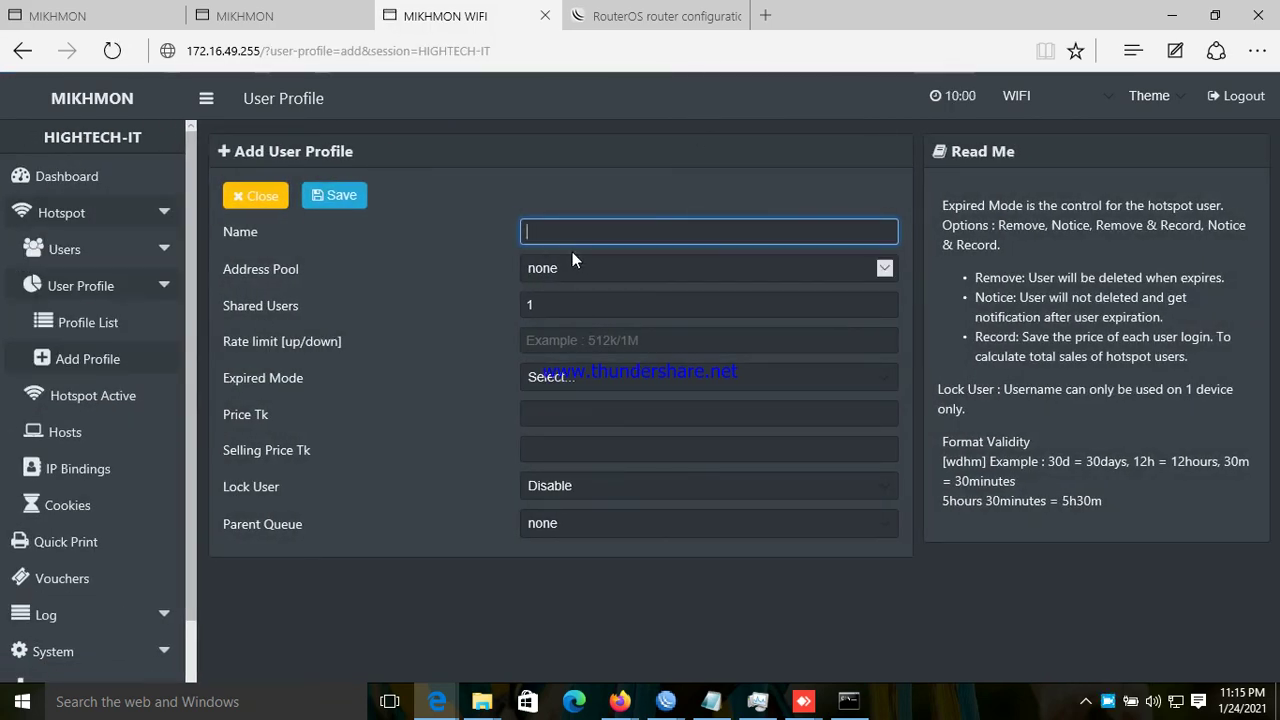
Name the profile 50tk with address pool hs-pool-3, rate limit 1M/1M and Remove & Record expiry.
left_click(552, 230)
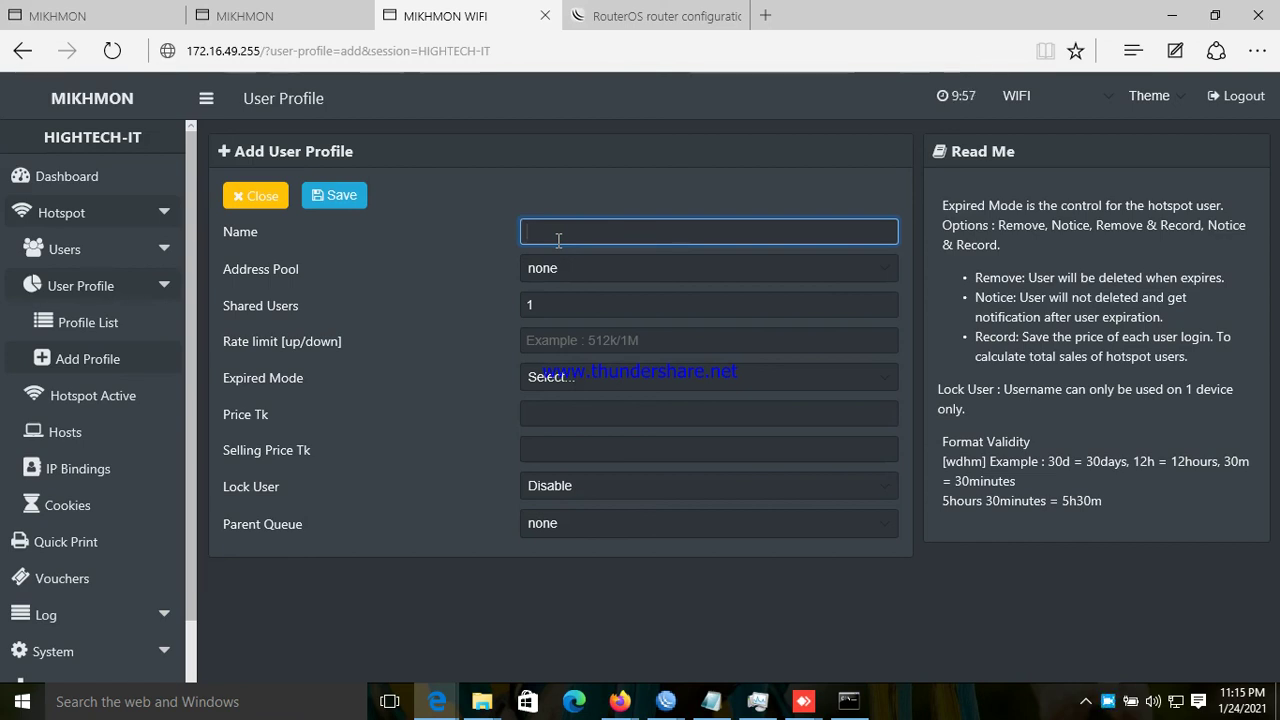
type("50tk")
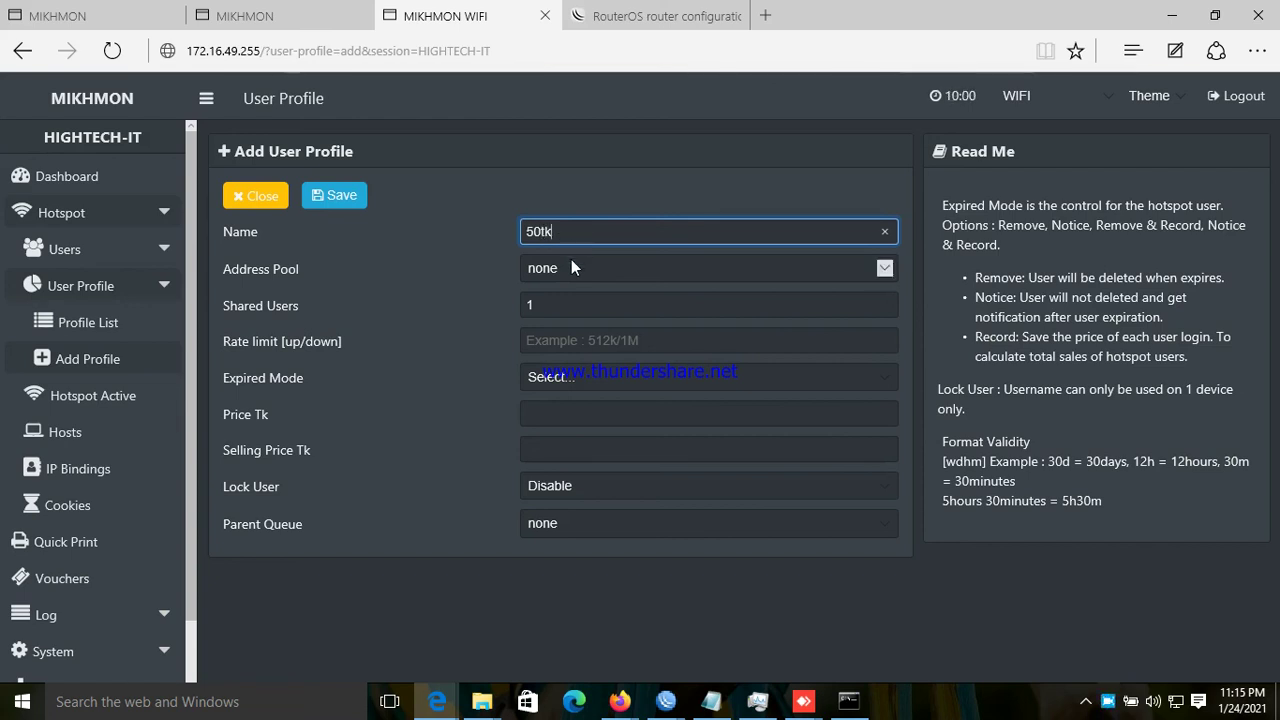
left_click(572, 266)
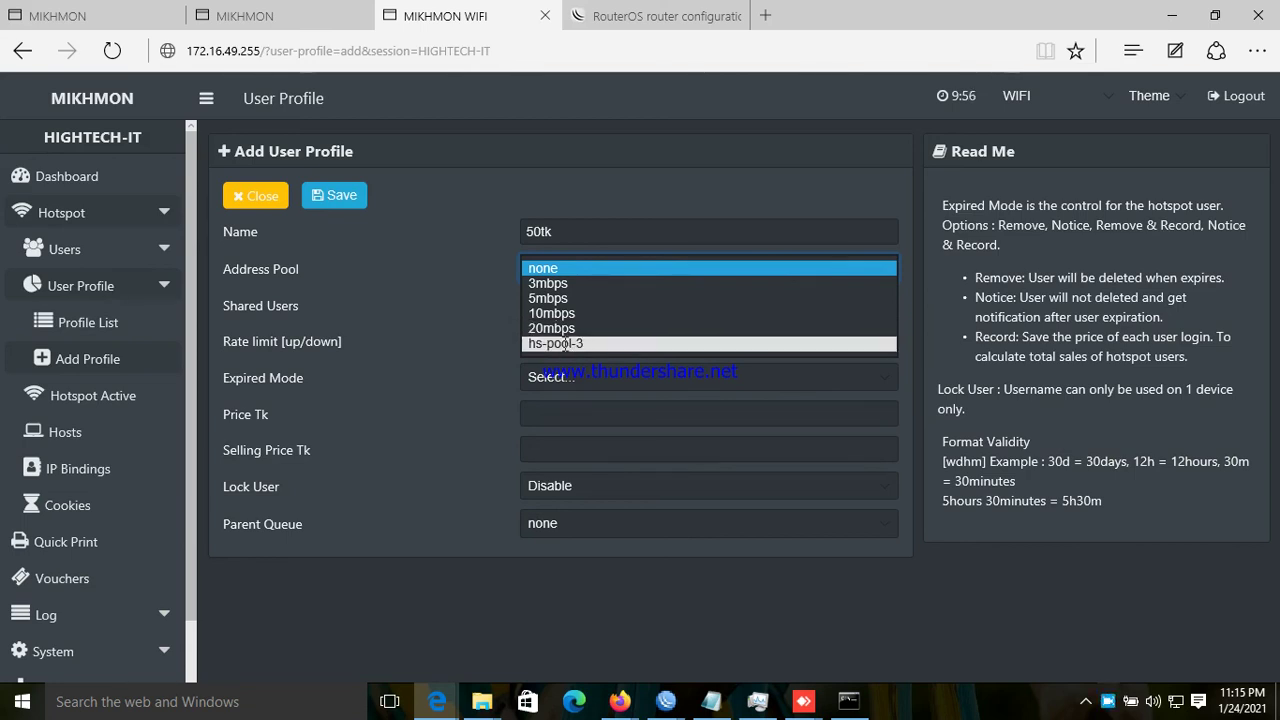
left_click(564, 344)
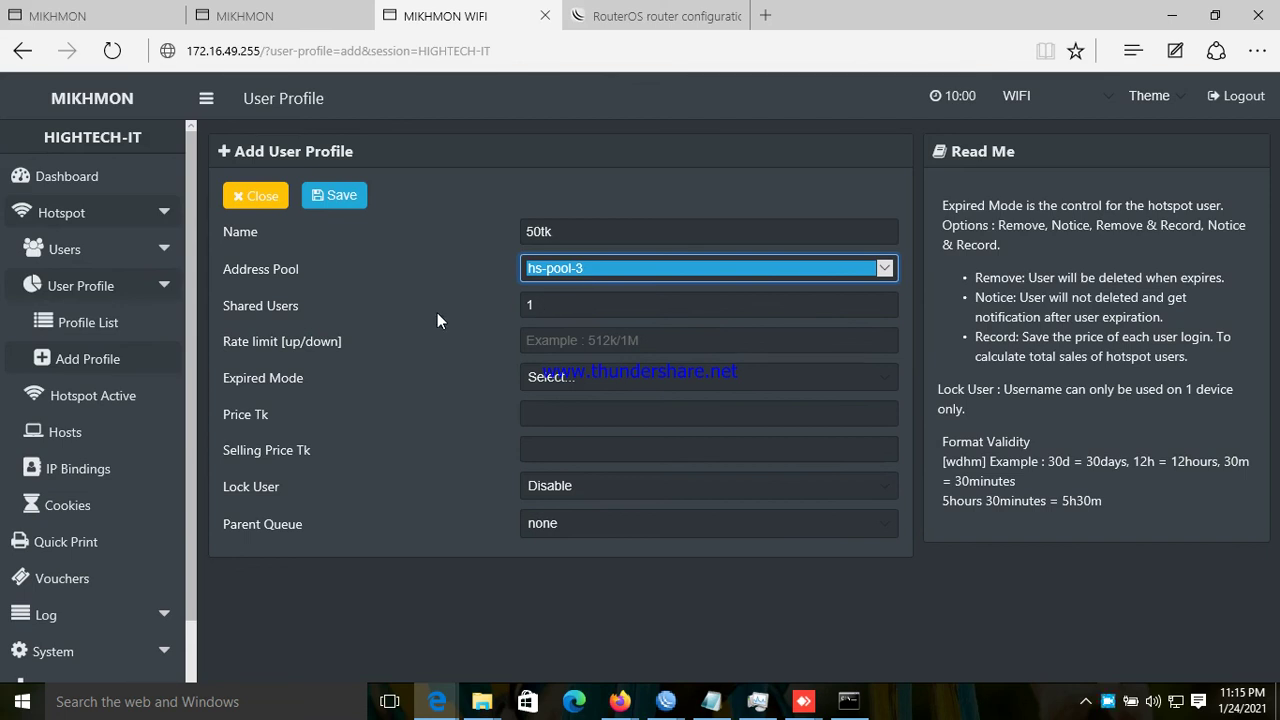
left_click(573, 345)
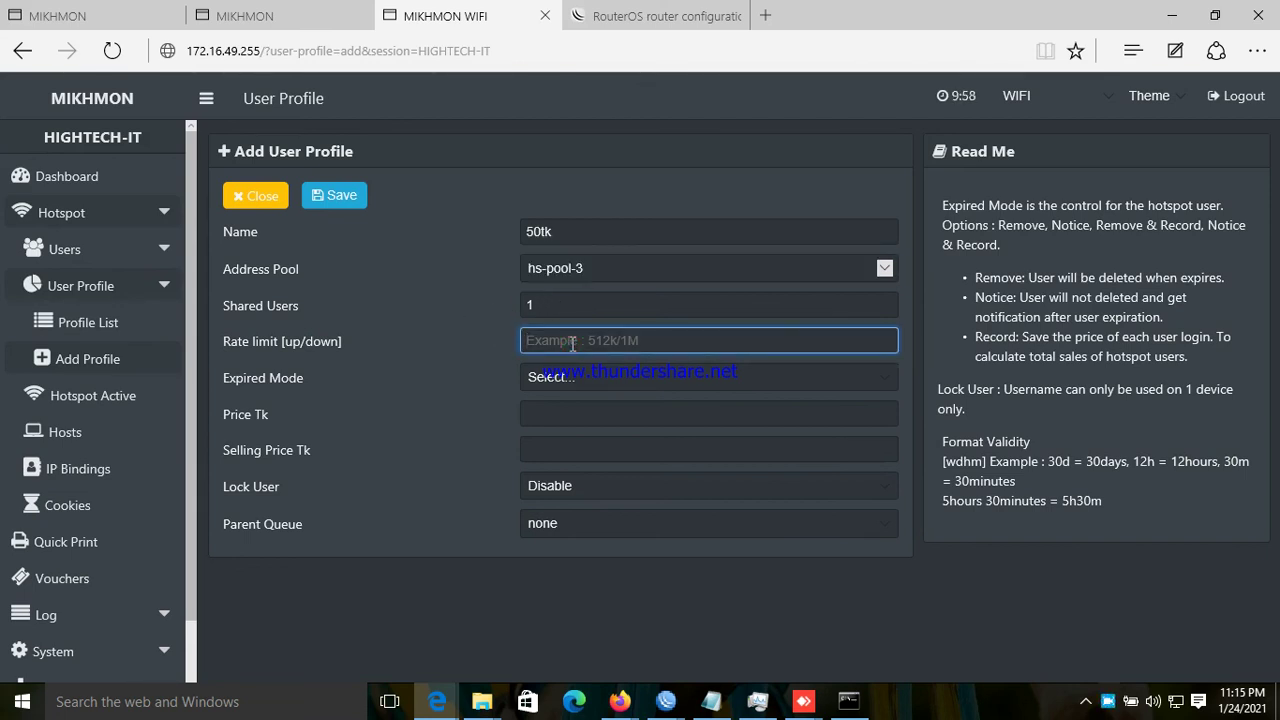
type("1M/1M")
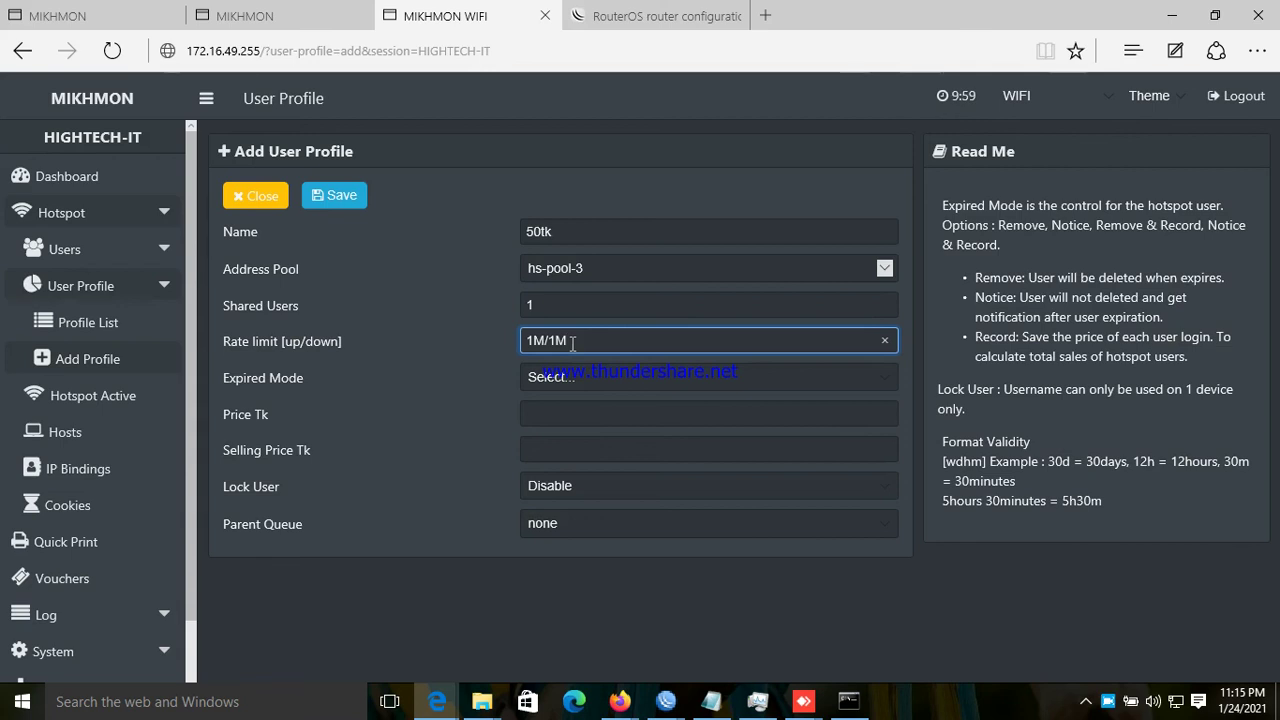
left_click(580, 377)
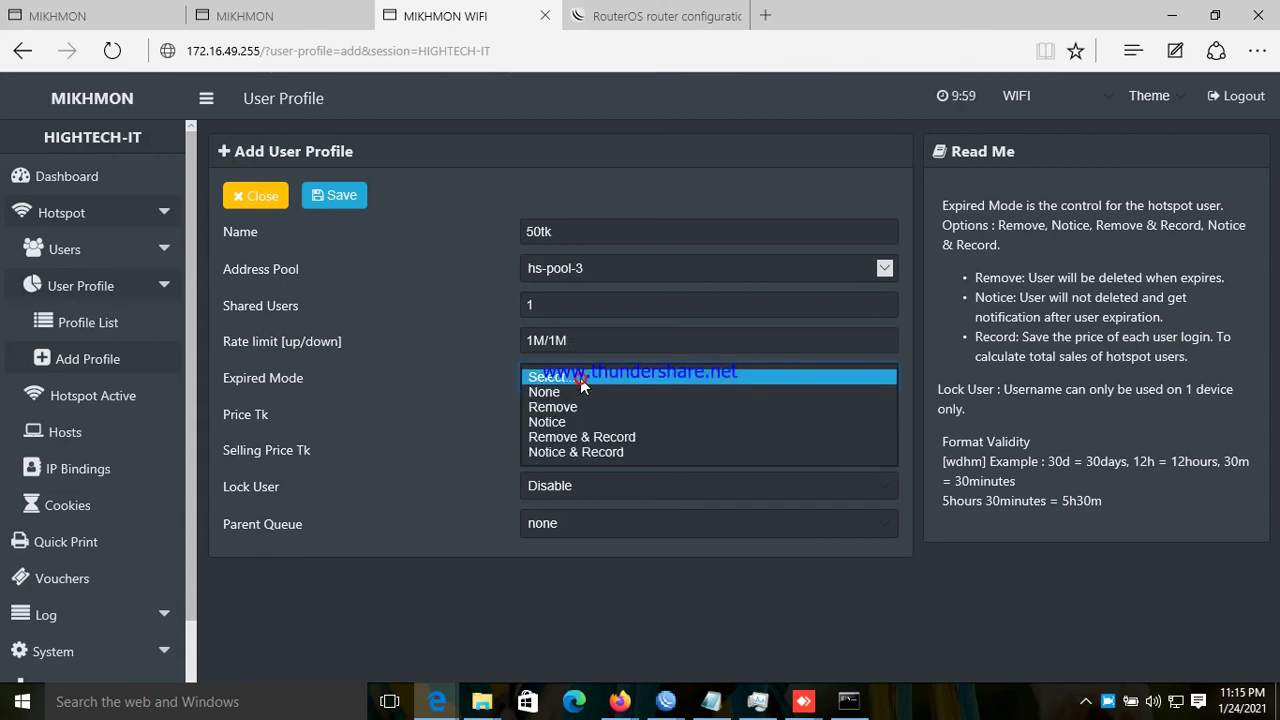
left_click(590, 437)
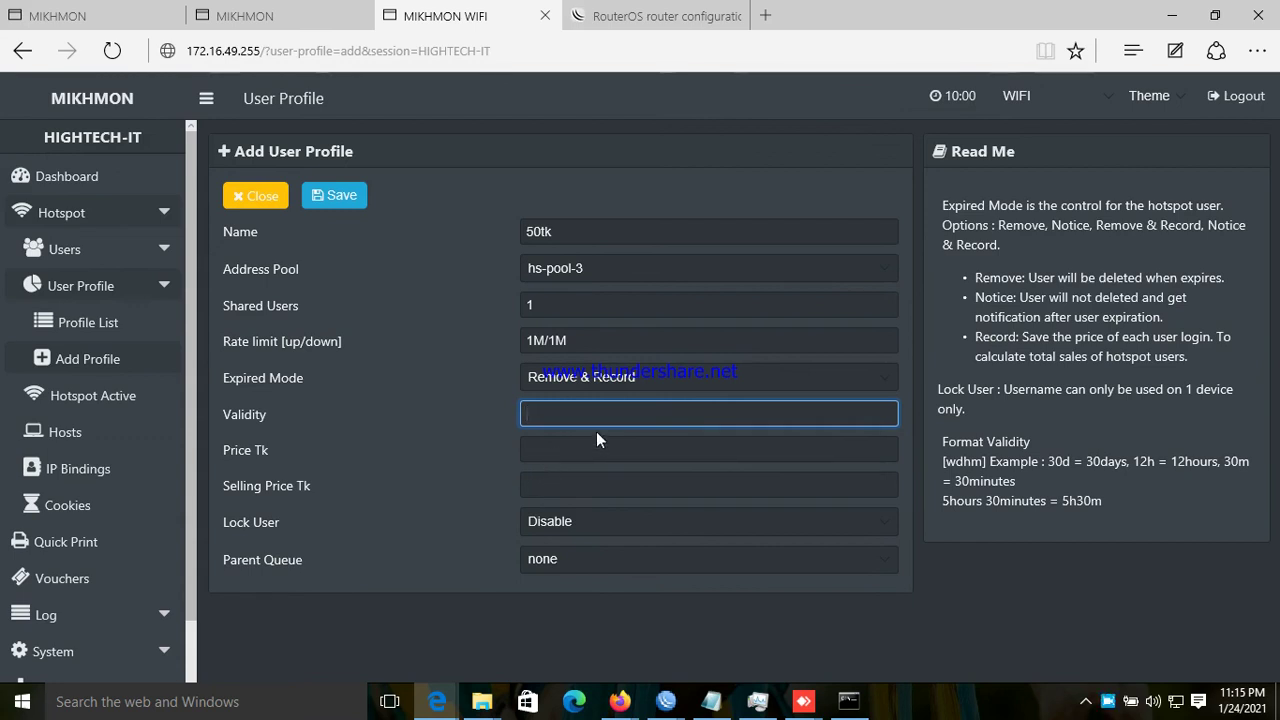
Set validity 5m, price 50, selling price 100, enable Lock User, and save the profile.
left_click(580, 412)
type("5m")
left_click(566, 450)
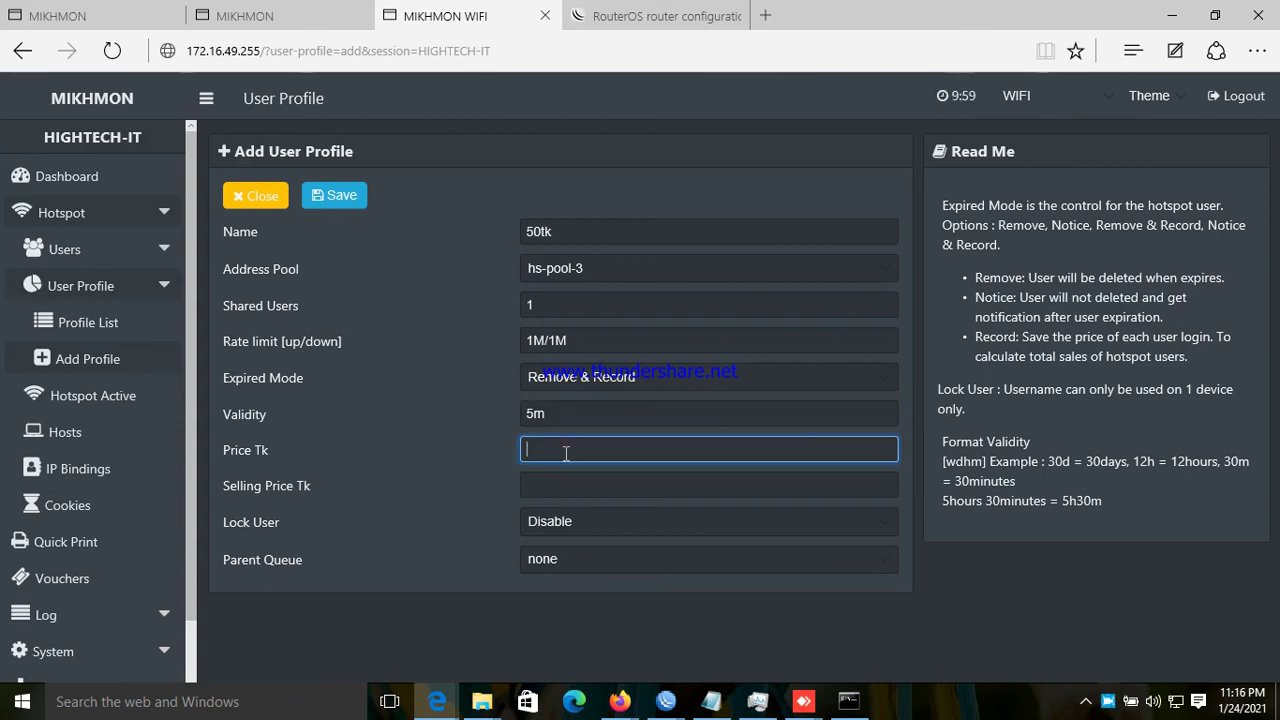
type("50")
left_click(566, 484)
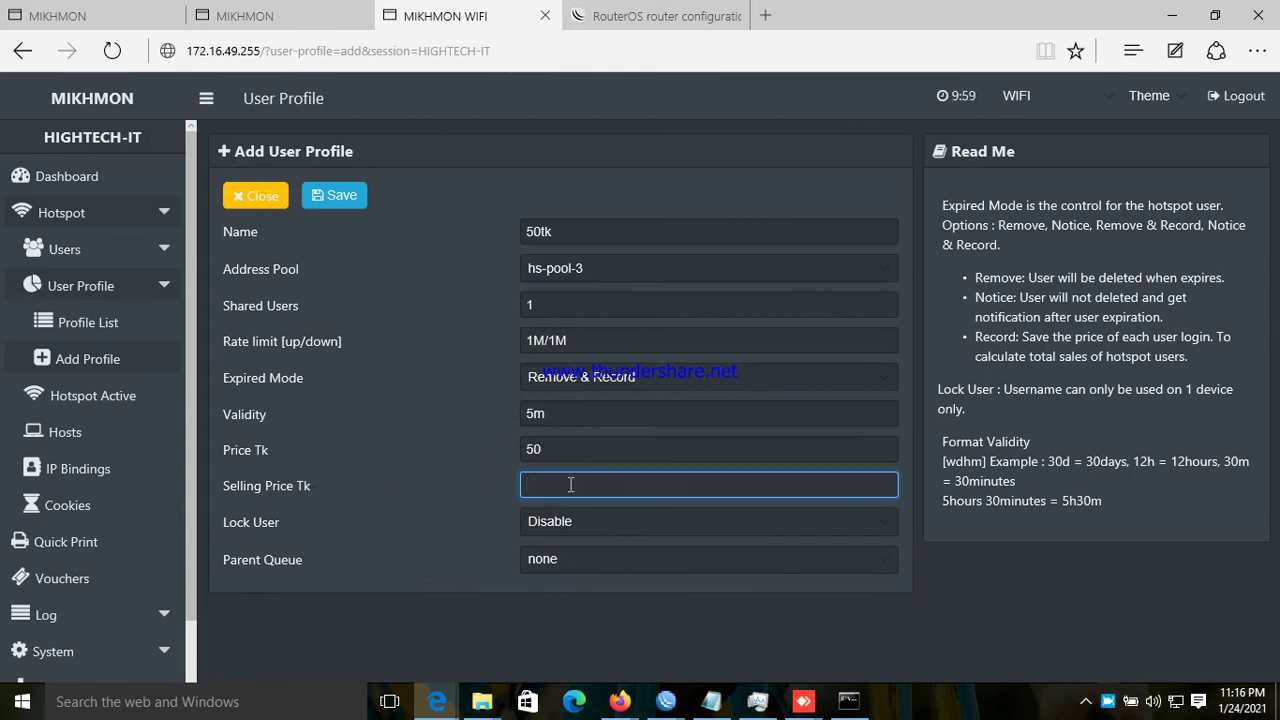
type("100")
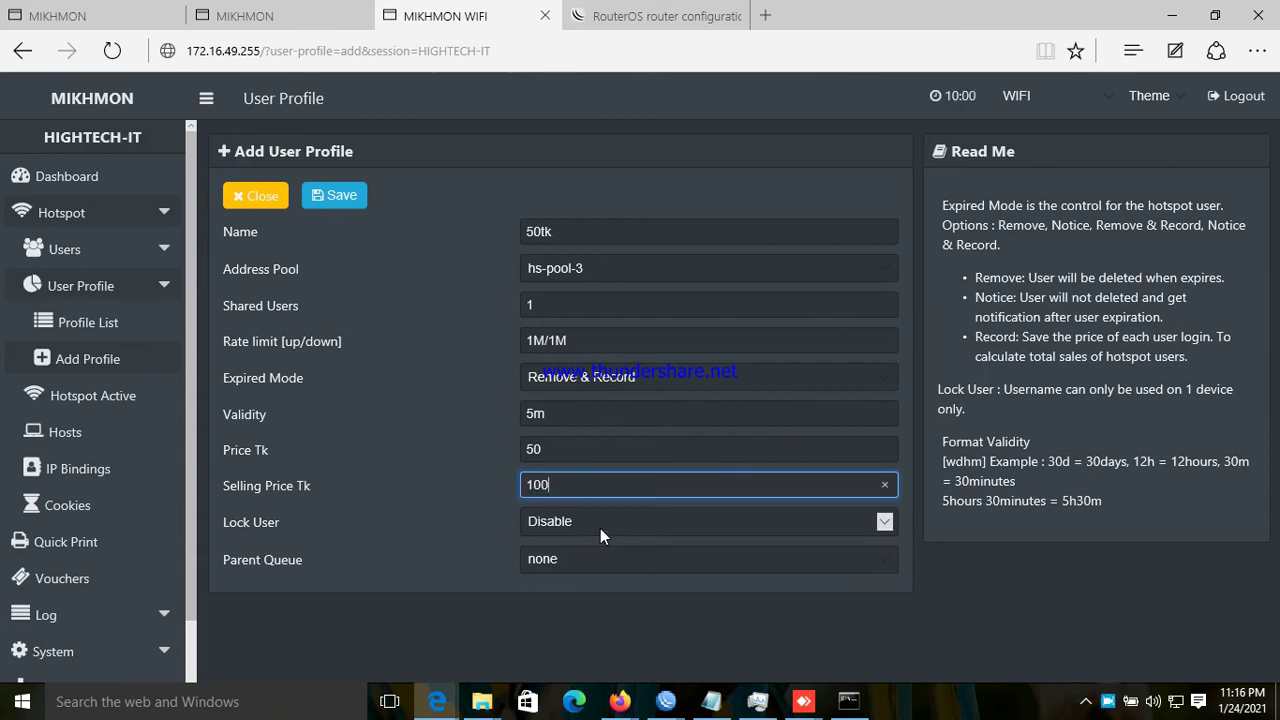
left_click(600, 528)
left_click(588, 535)
left_click(335, 195)
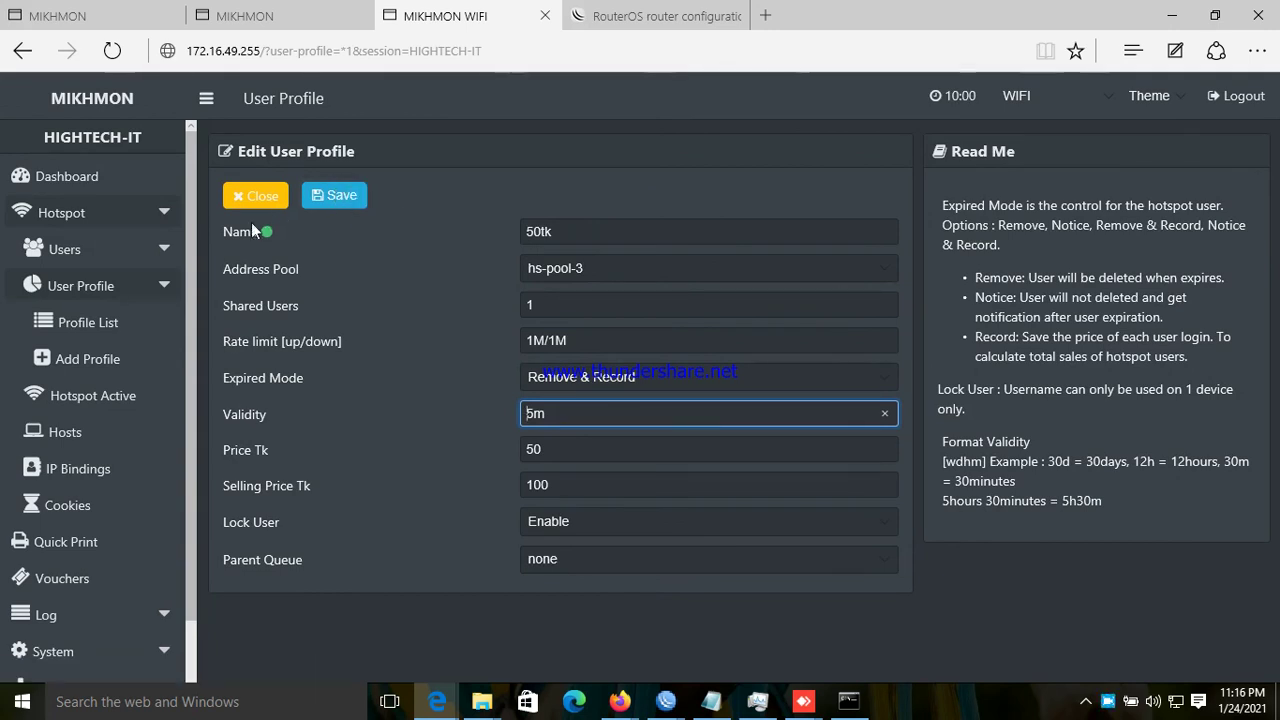
Close the profile editor, open Hotspot > Users > User List, and bring up the Generate User form.
left_click(70, 262)
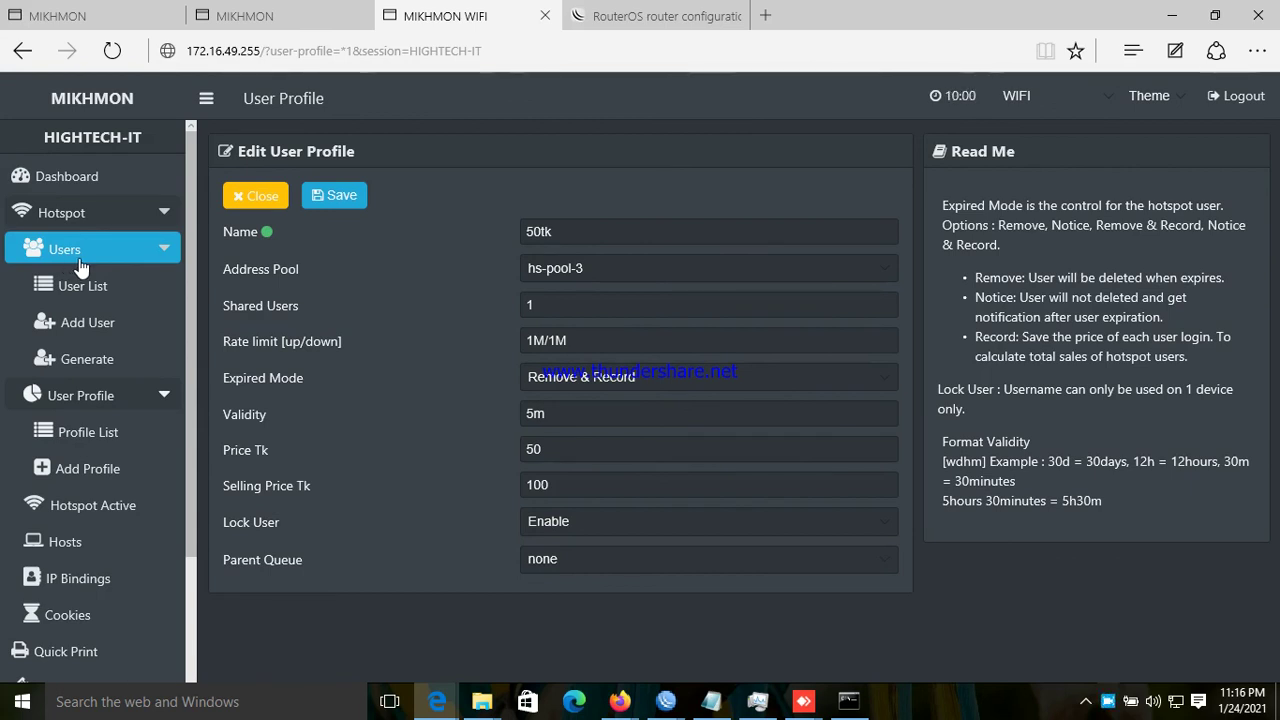
left_click(240, 198)
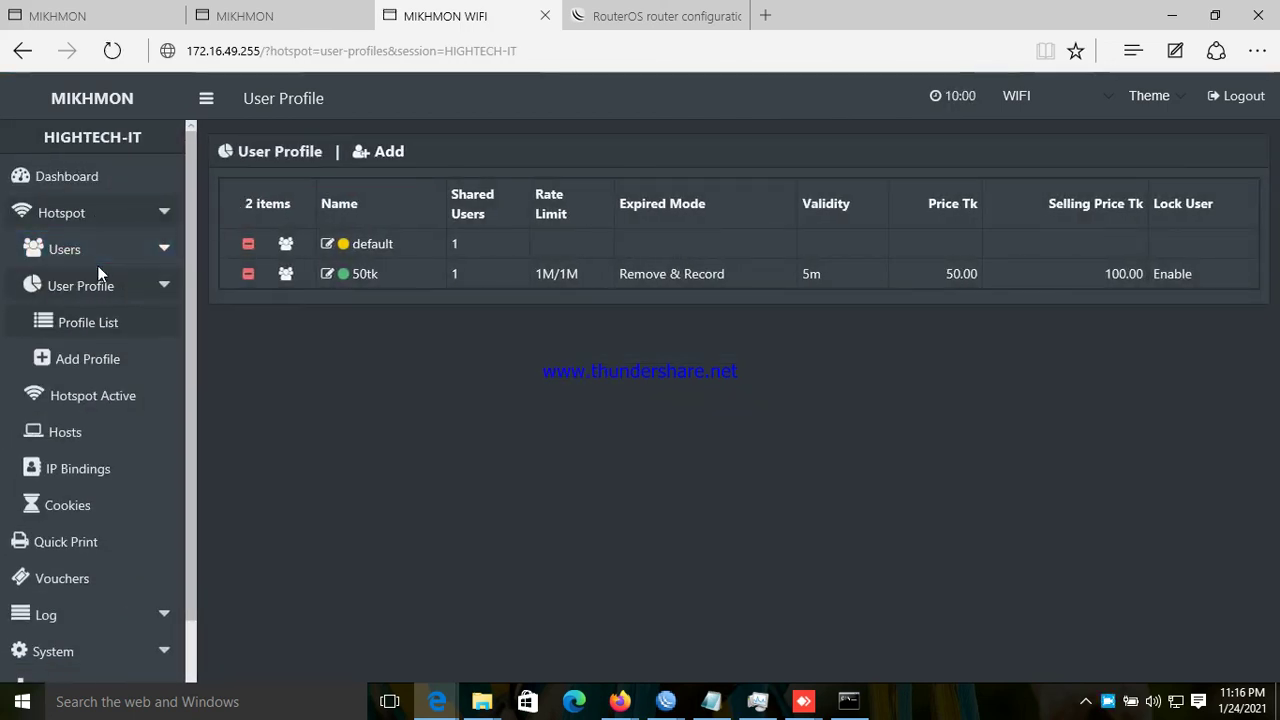
left_click(78, 262)
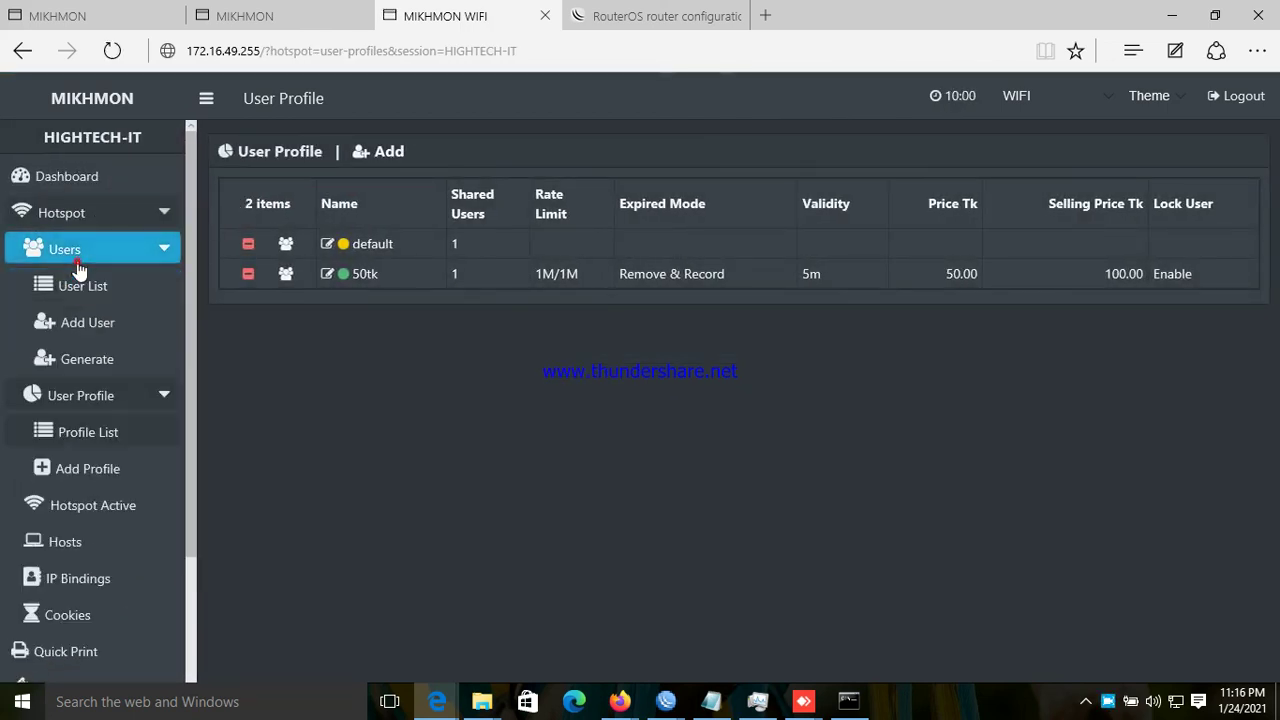
left_click(384, 154)
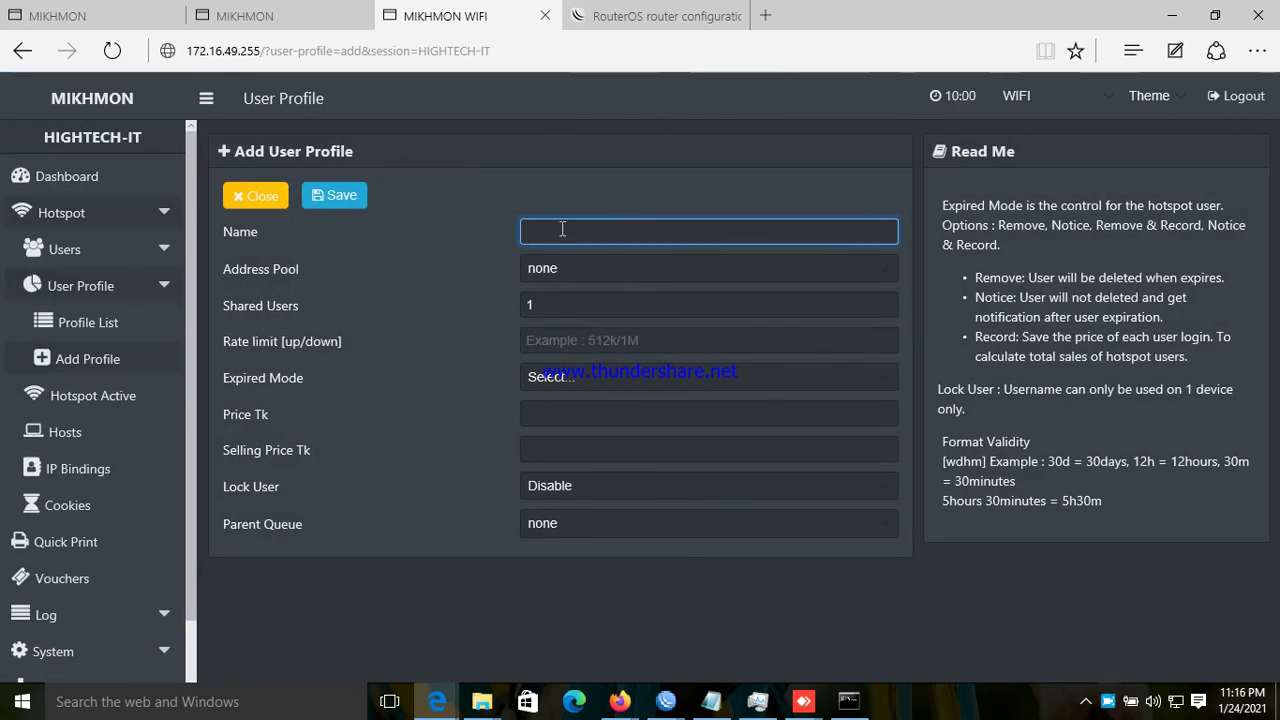
left_click(240, 197)
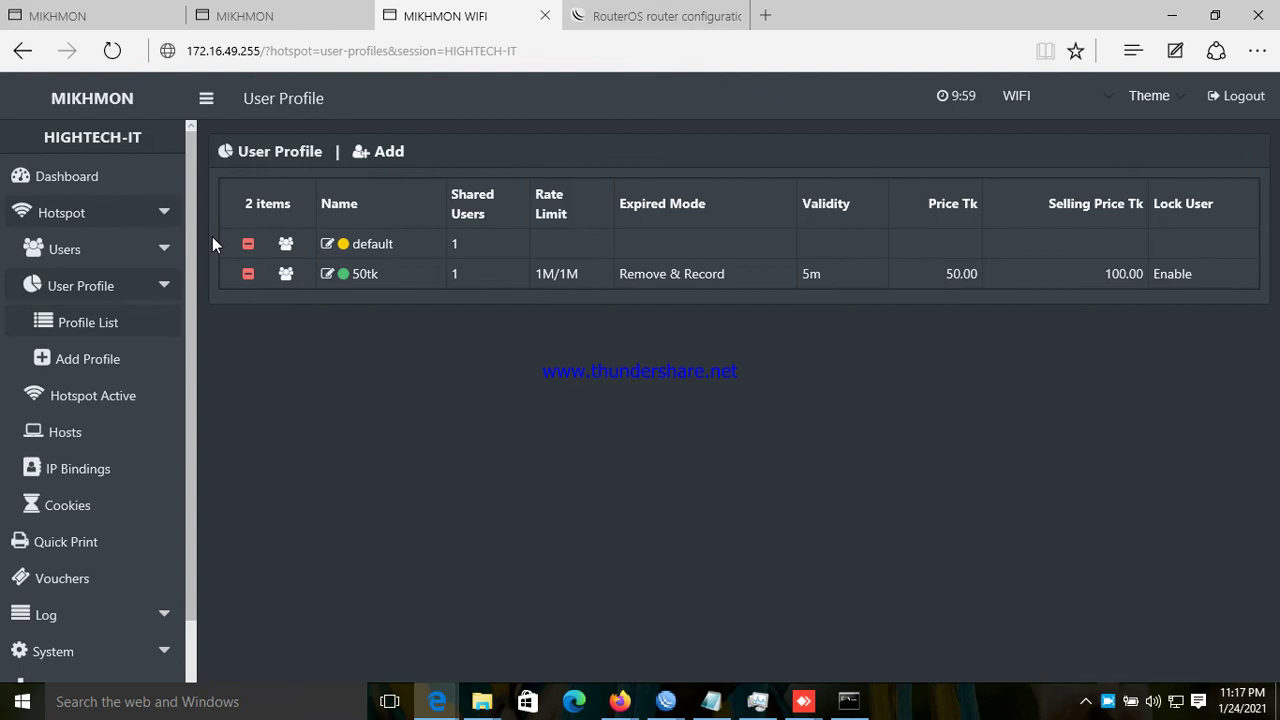
left_click(57, 252)
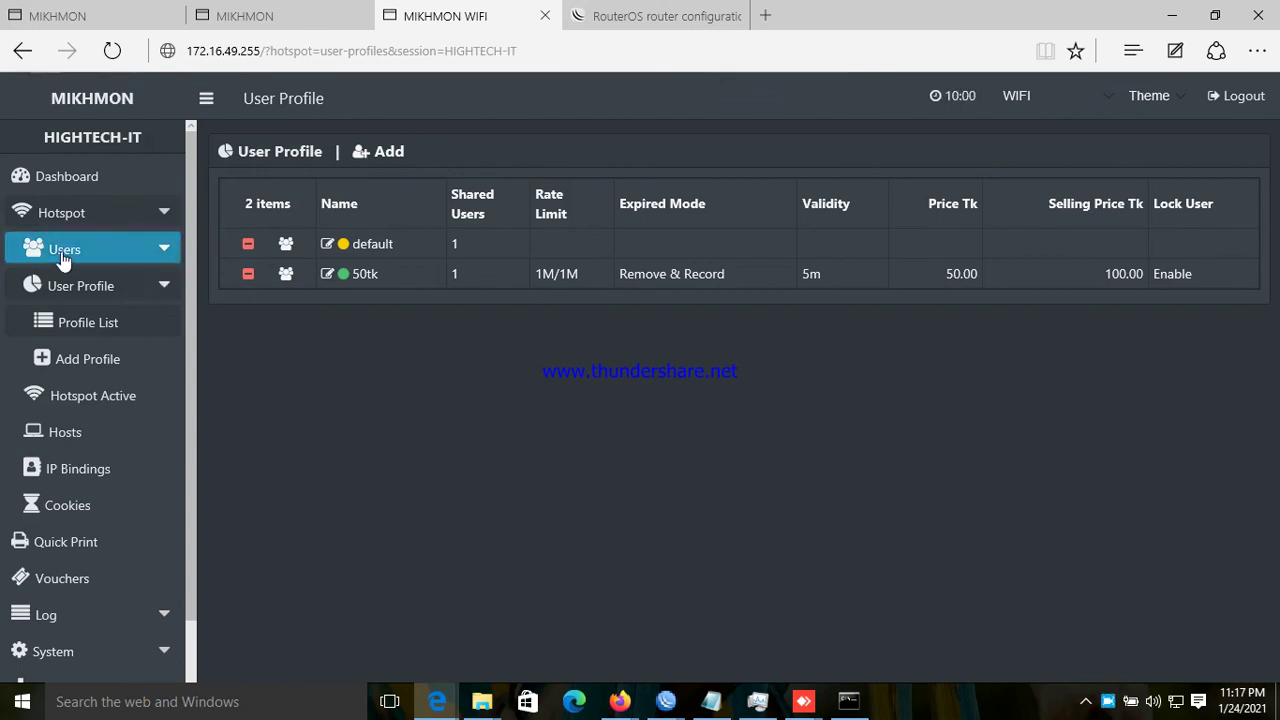
left_click(82, 295)
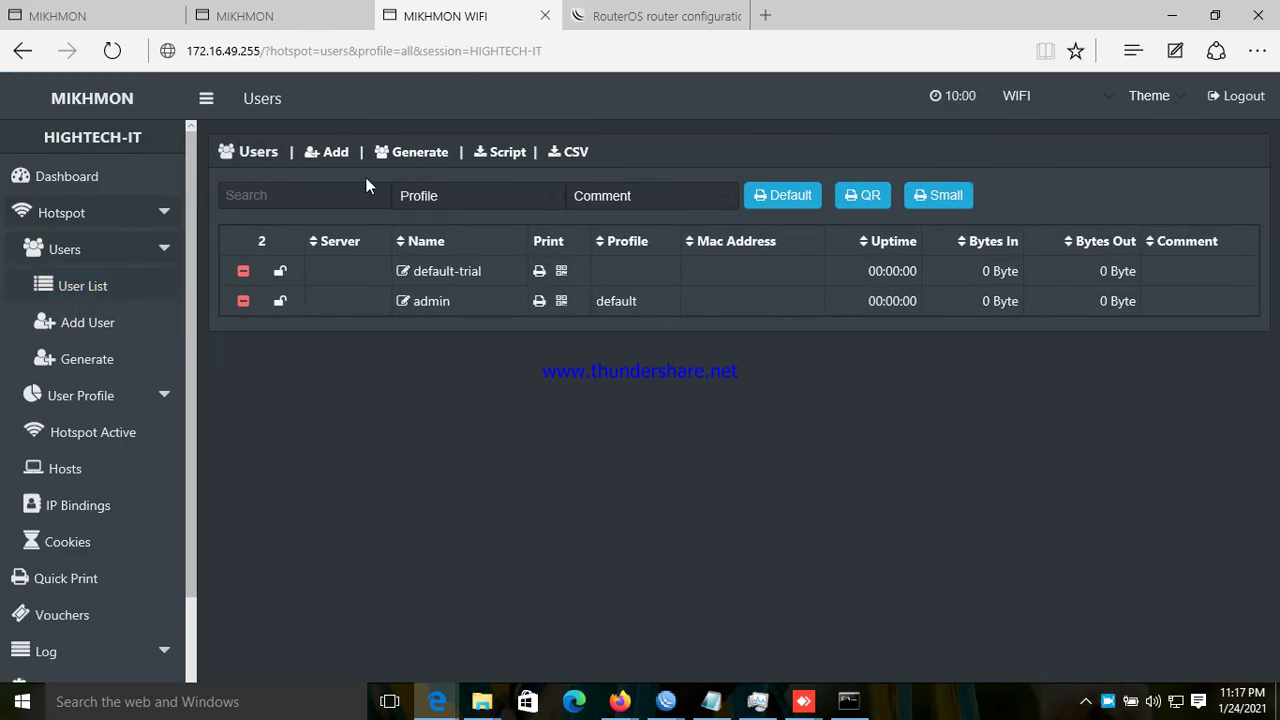
left_click(421, 152)
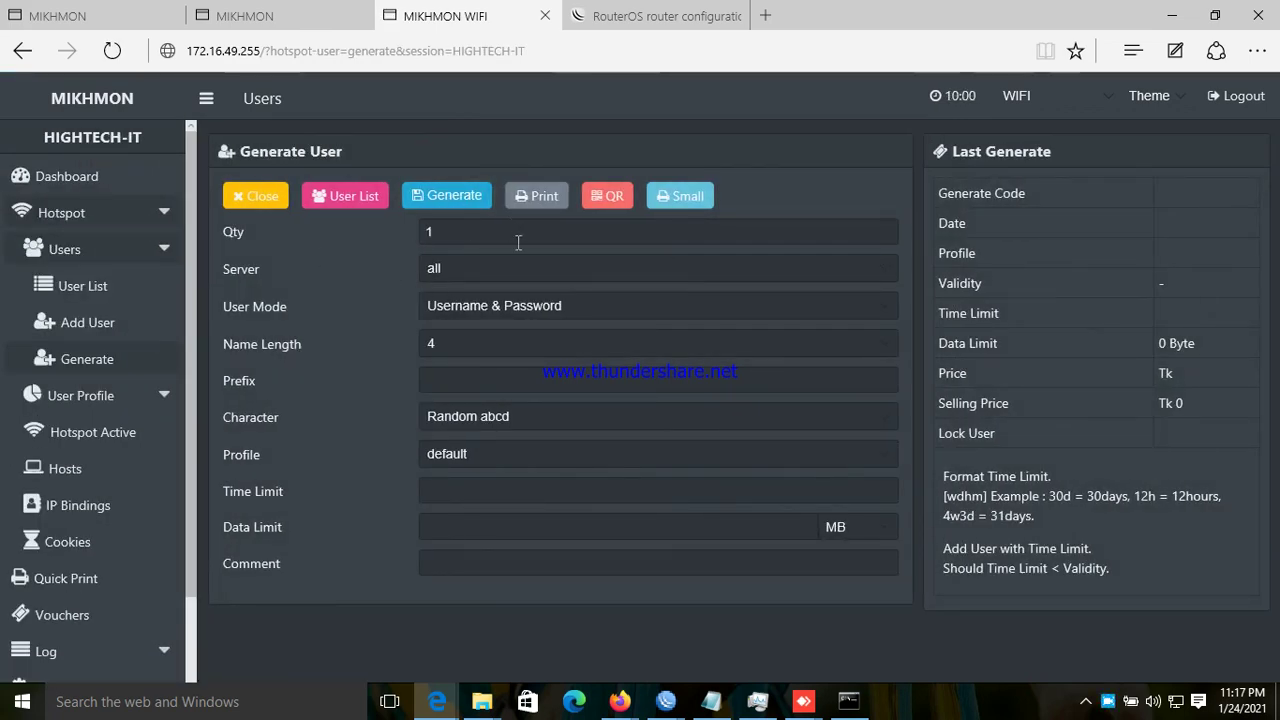
Set Qty 10, server hotspot1, name length 5, Random abcd characters and profile 50tk, then generate.
left_click(483, 231)
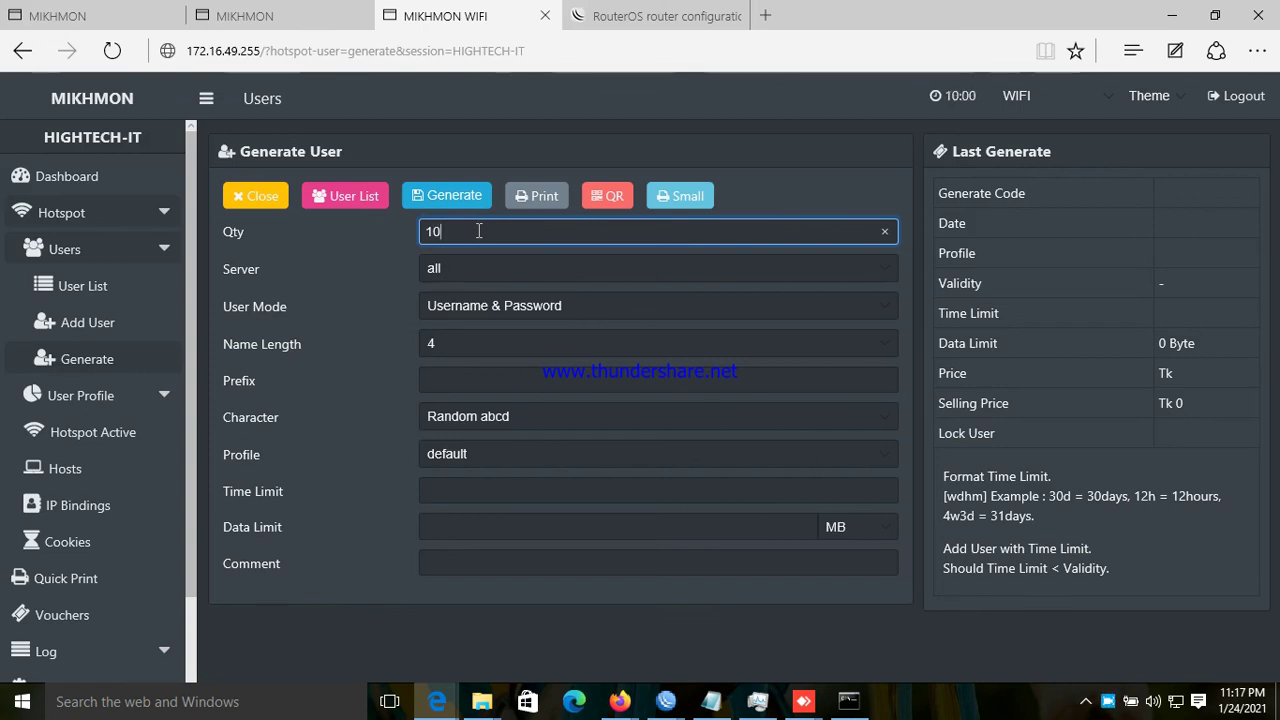
left_click(447, 265)
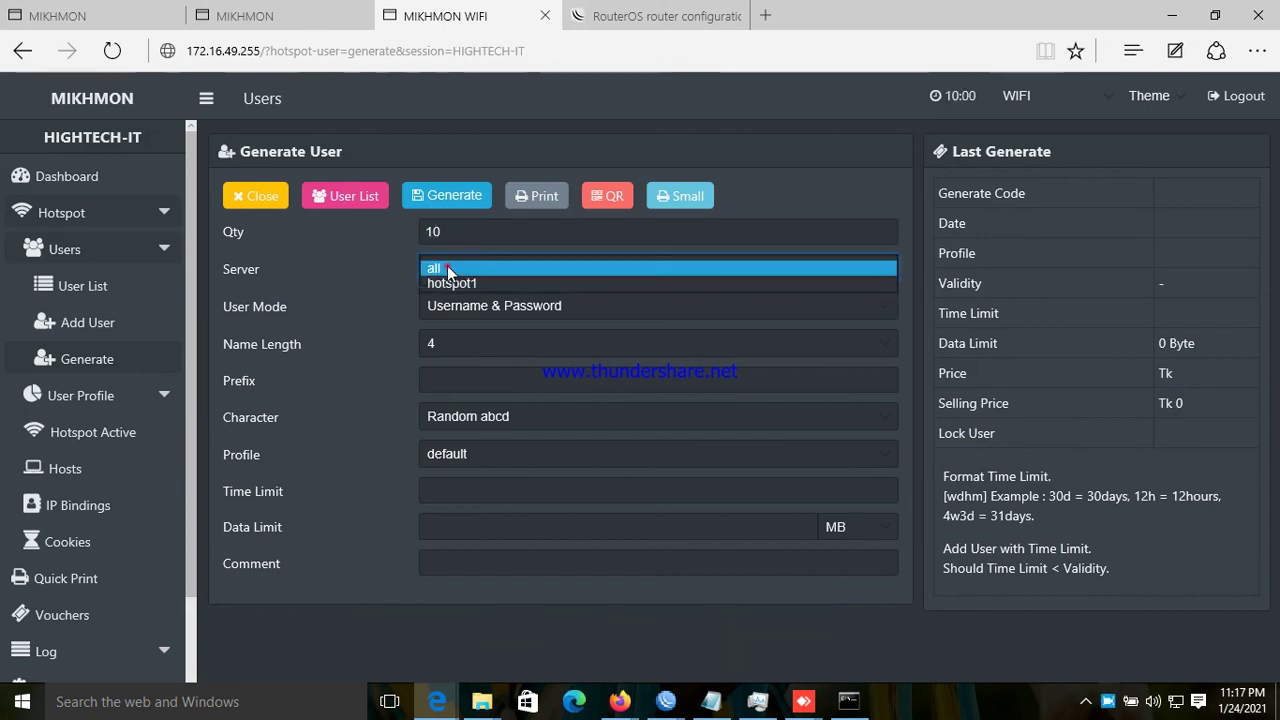
left_click(451, 277)
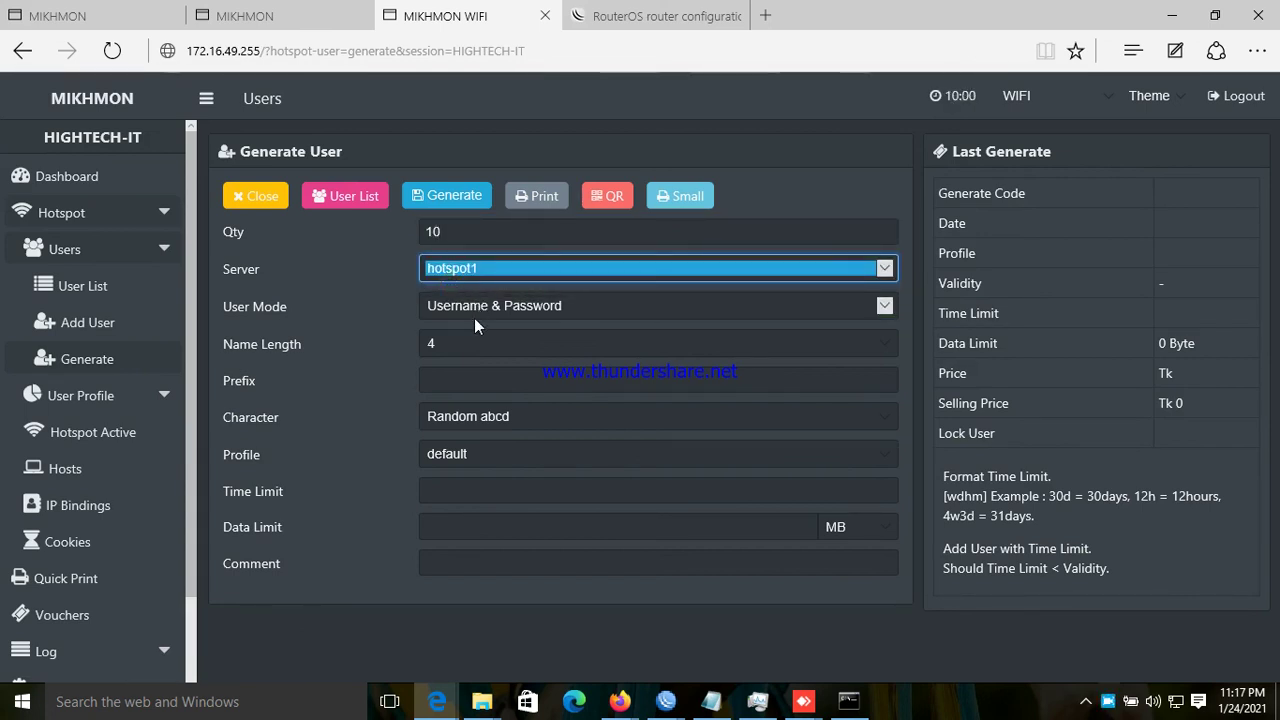
left_click(457, 341)
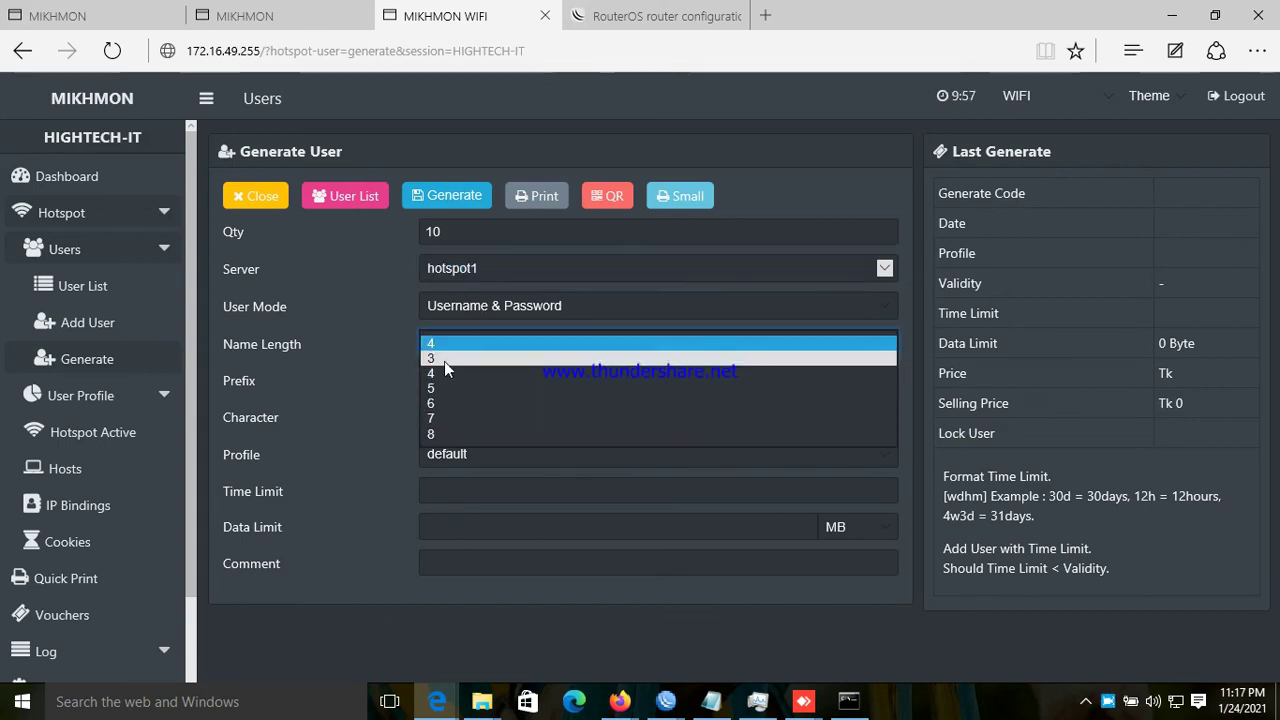
left_click(440, 388)
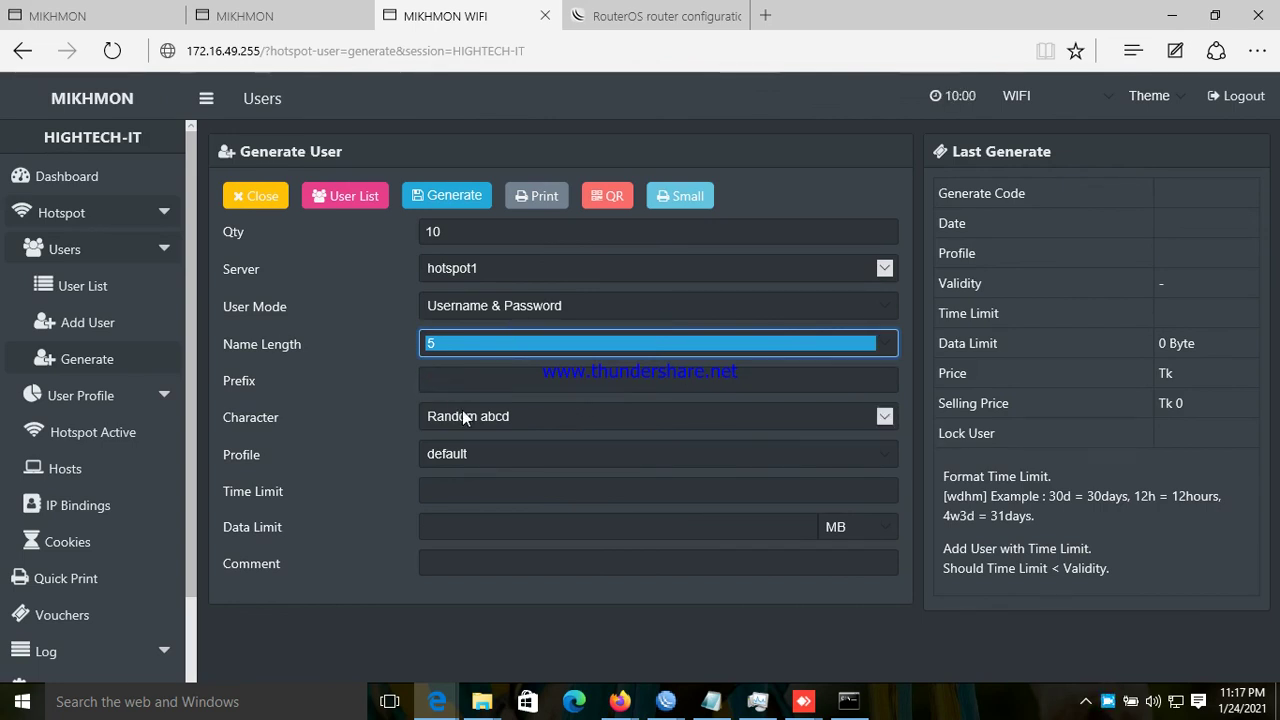
left_click(518, 425)
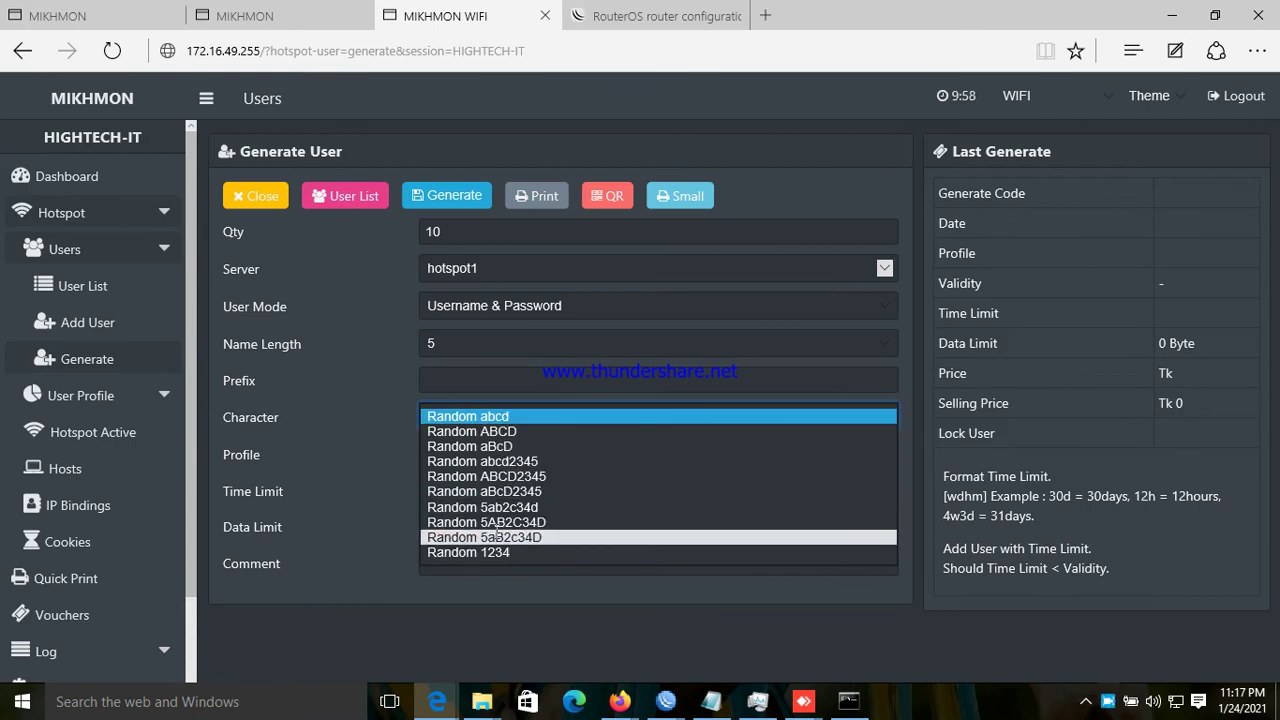
left_click(504, 416)
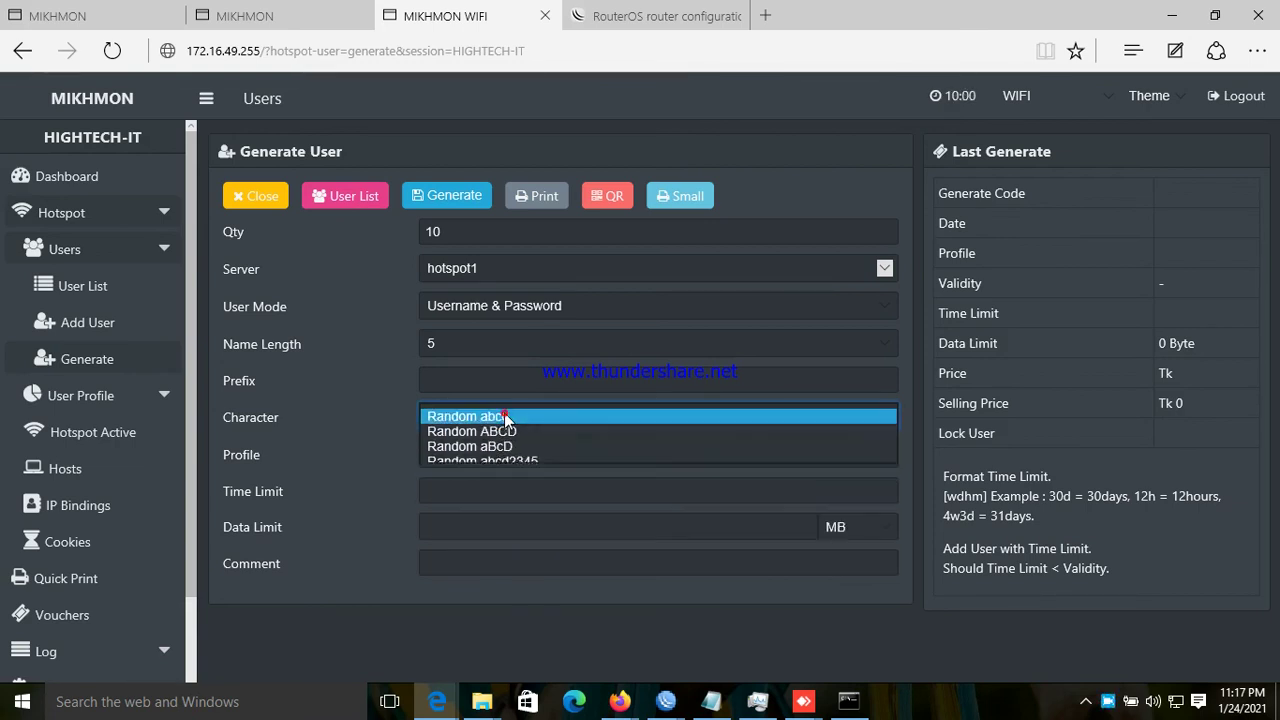
left_click(483, 452)
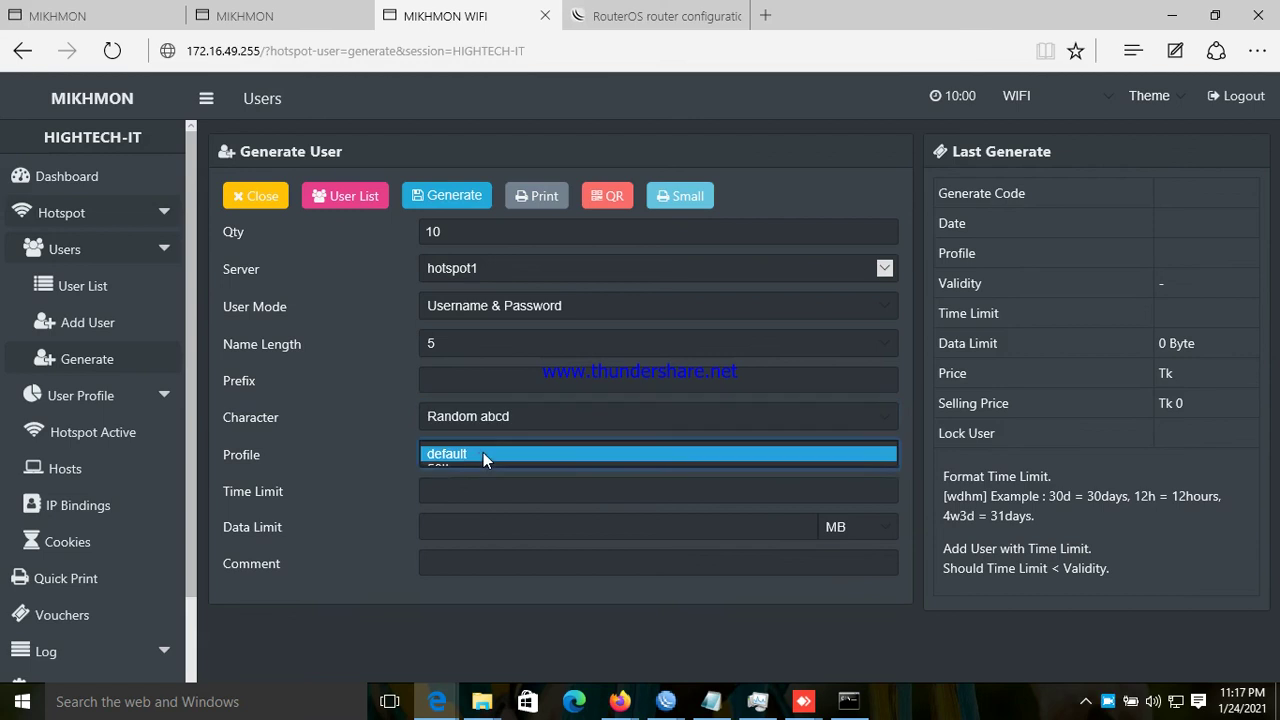
left_click(461, 471)
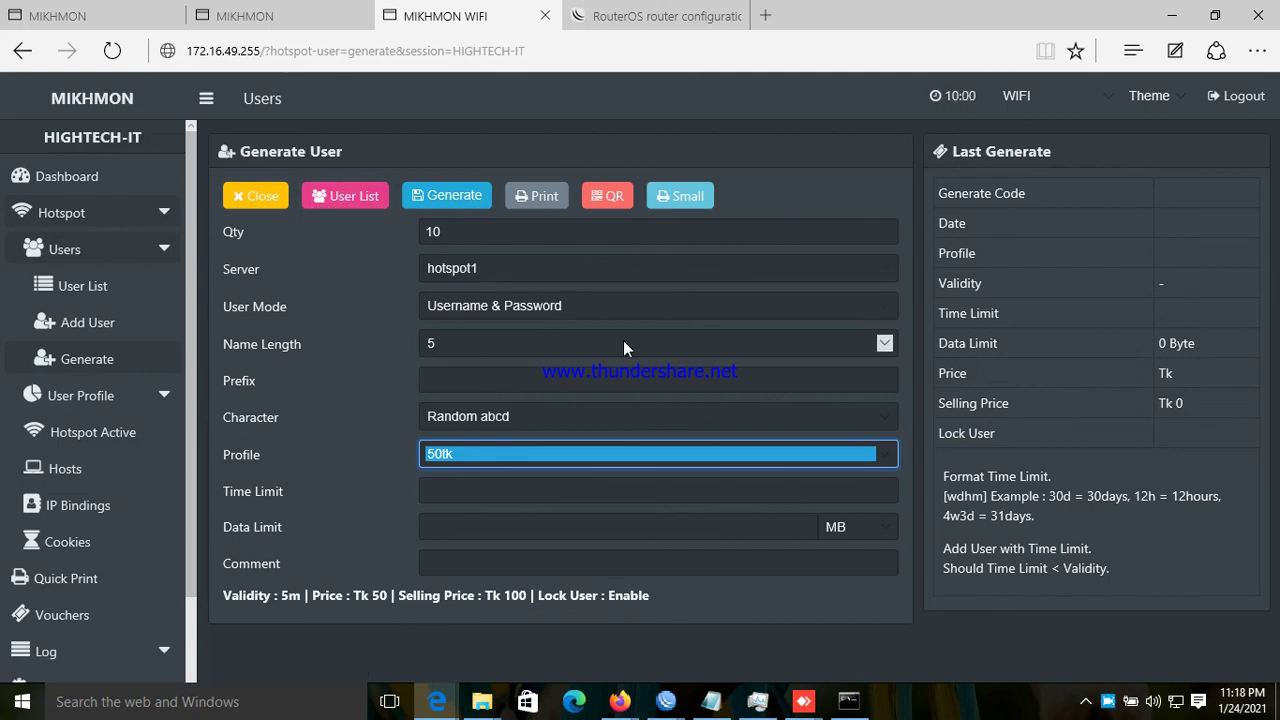
left_click(428, 197)
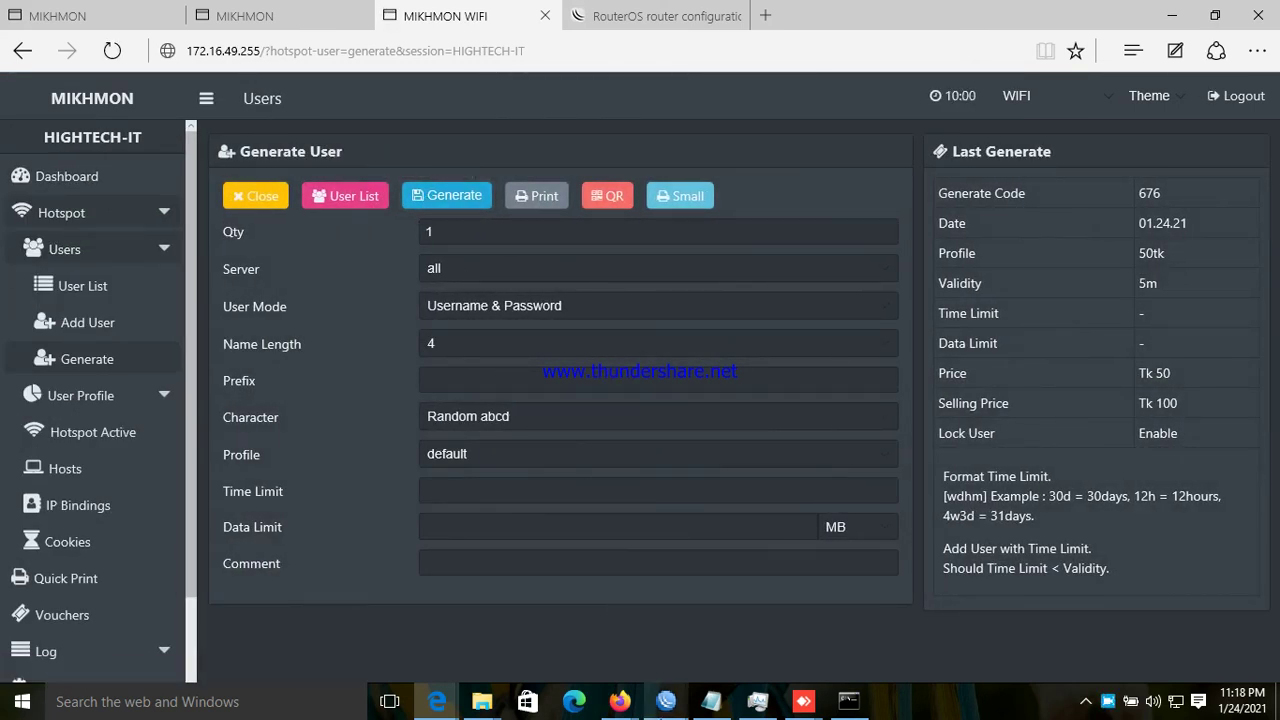
mouse_move(668, 702)
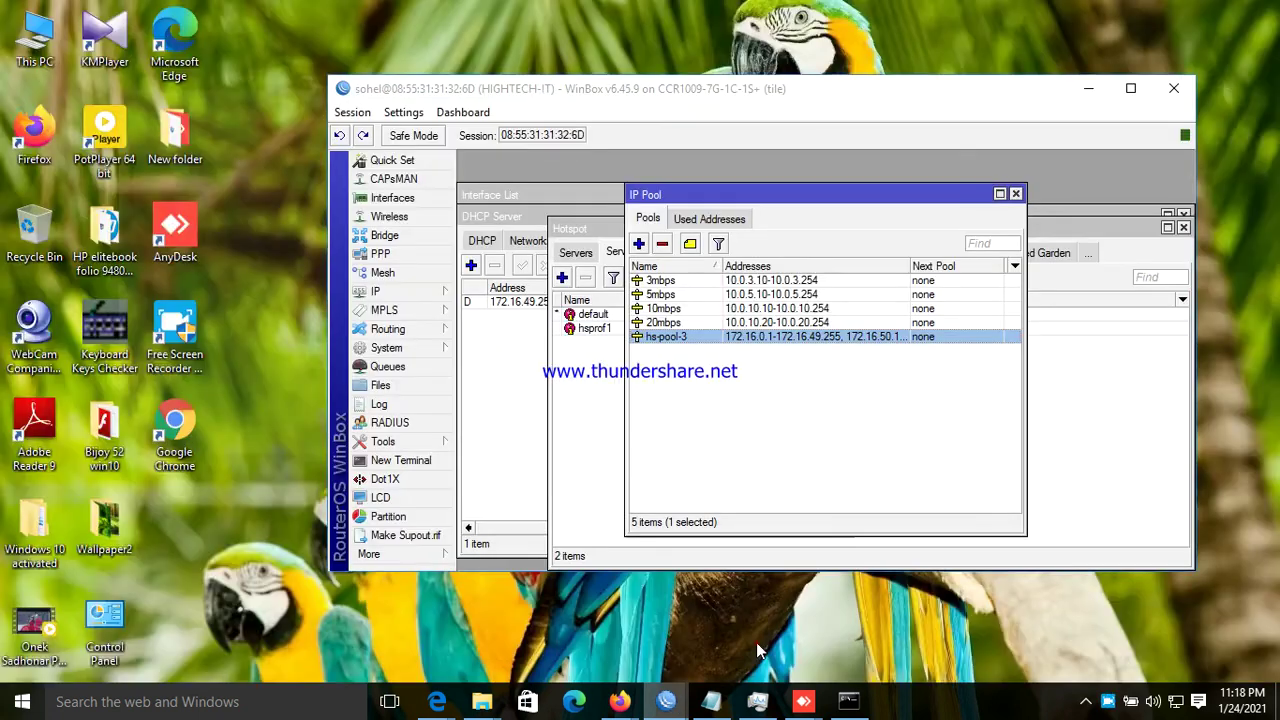
Check WinBox's IP > Hotspot > Users list for the ten new 50tk users, then return to MIKHMON.
left_click(756, 644)
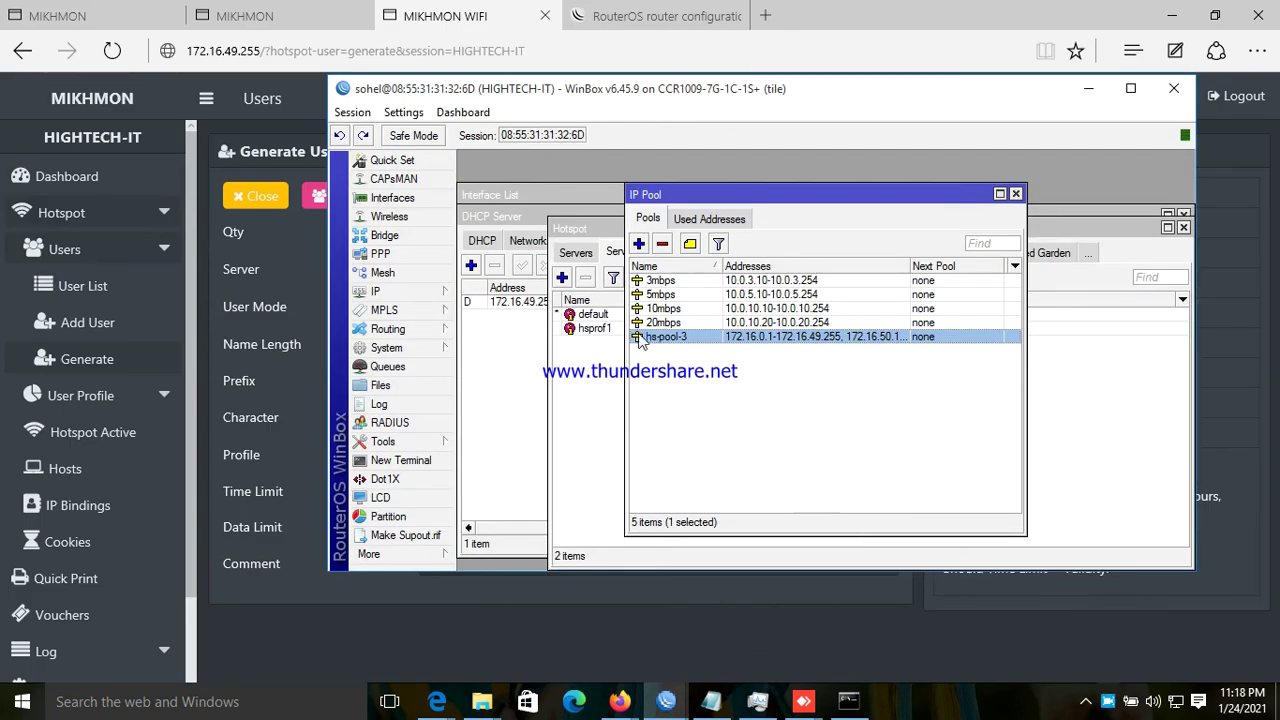
left_click(400, 291)
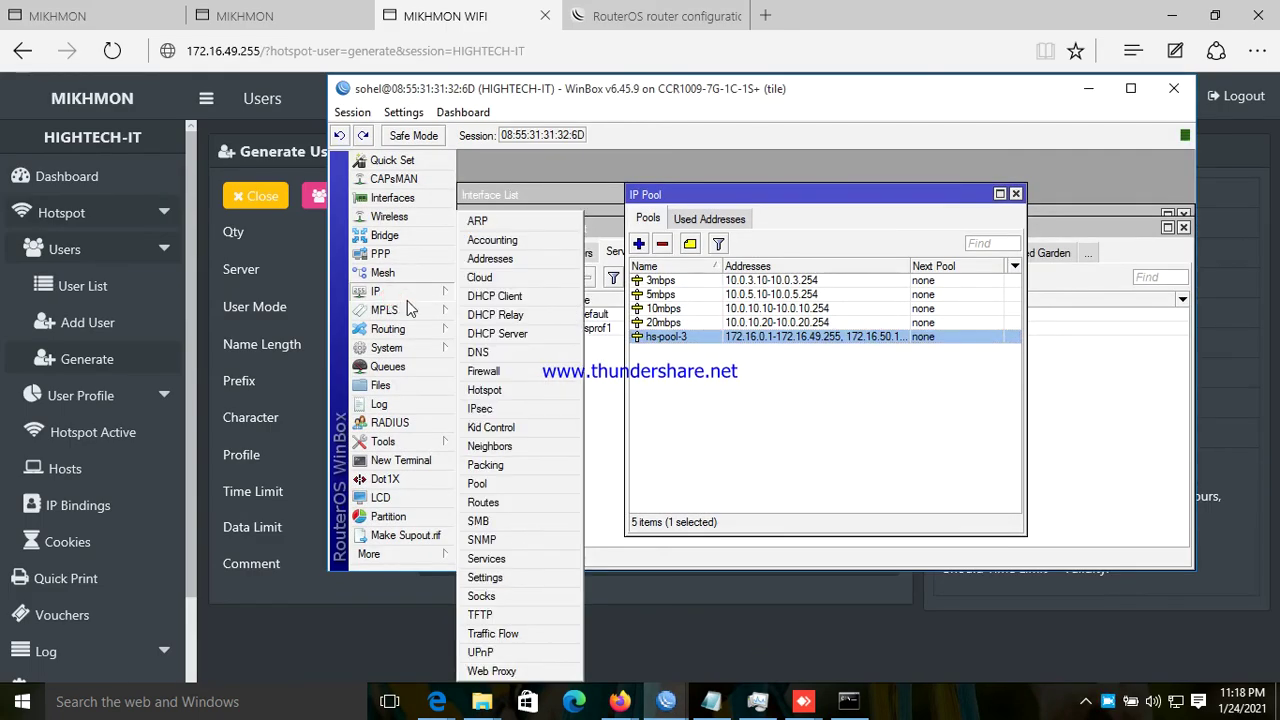
left_click(490, 392)
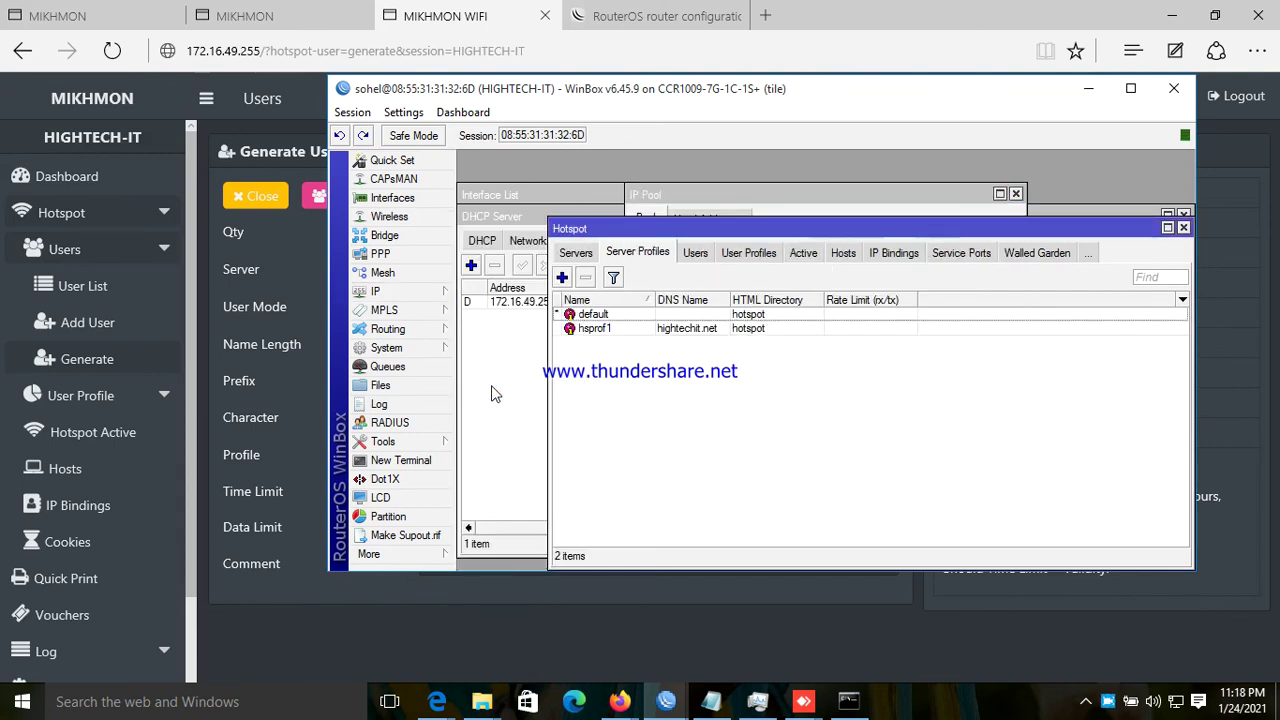
left_click(694, 254)
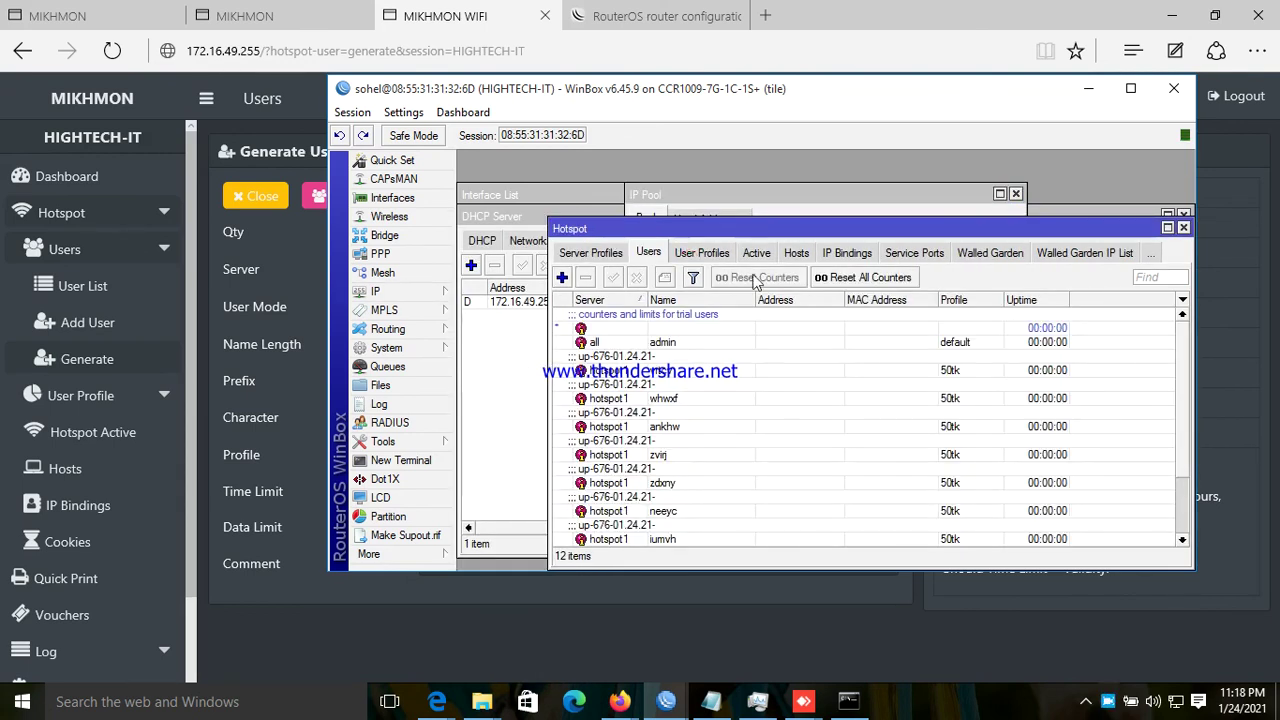
left_click(1167, 228)
scroll(597, 420, "down", 1)
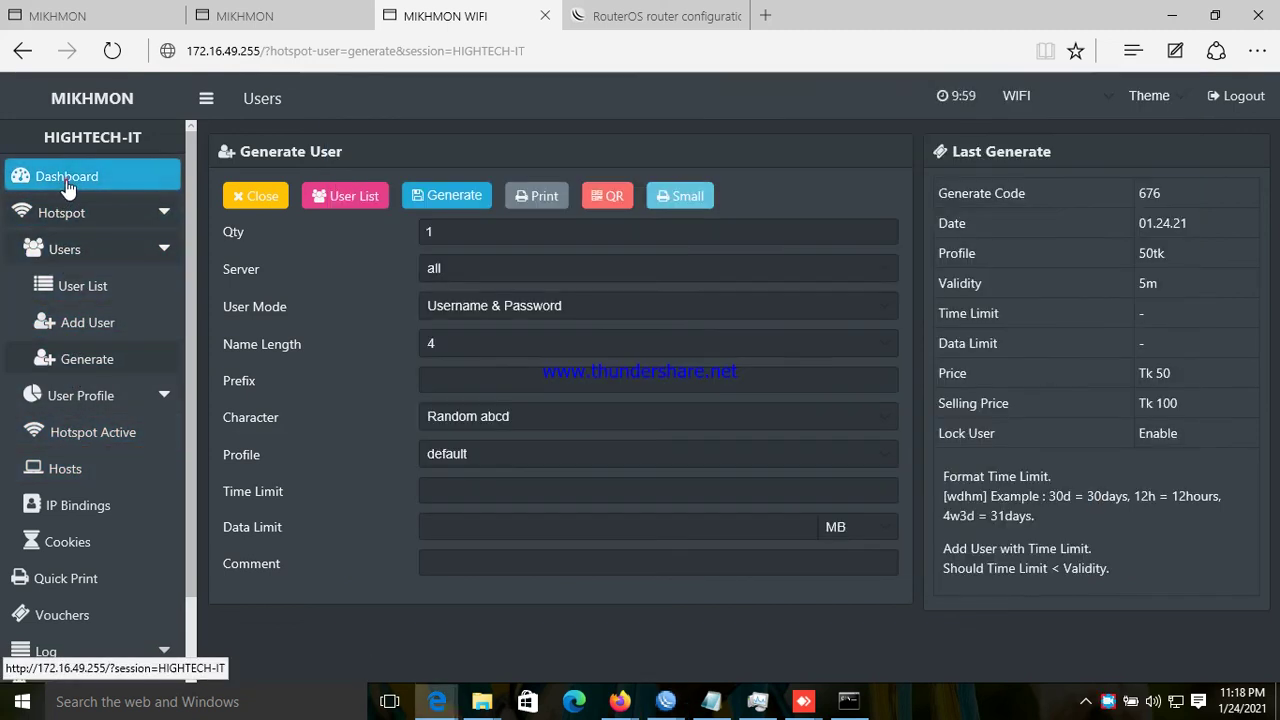
left_click(66, 178)
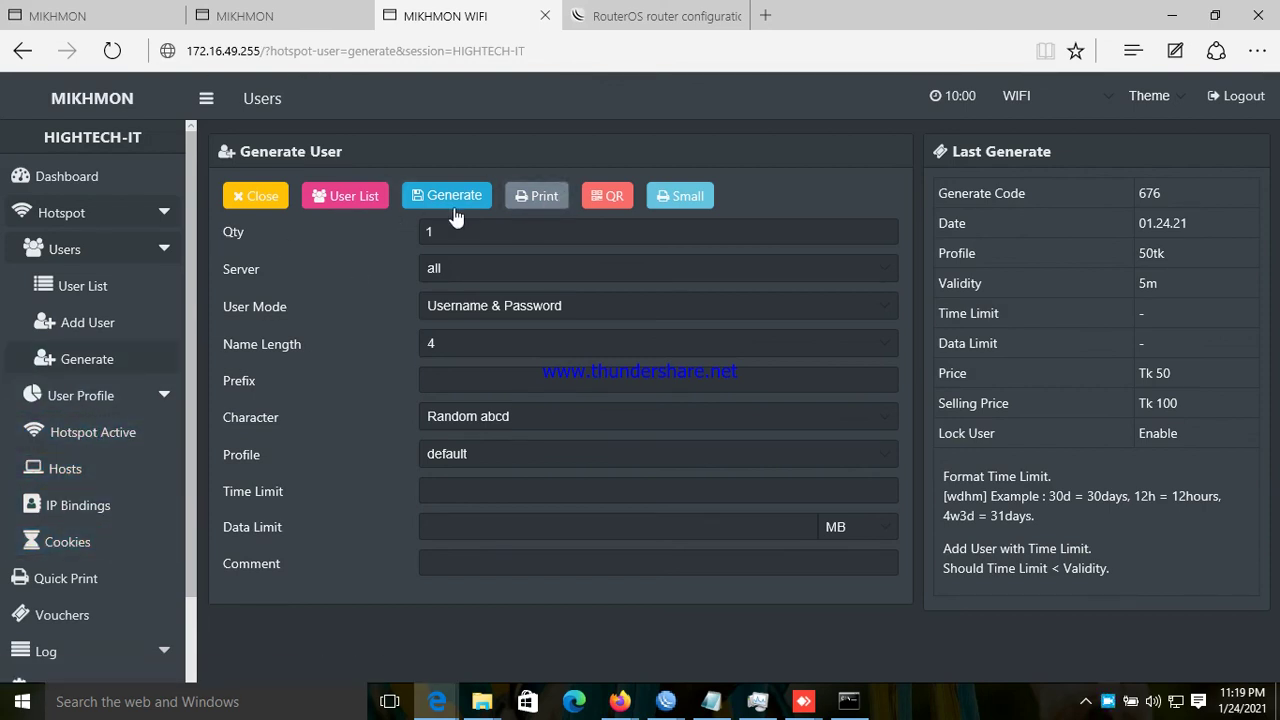
Filter the User List to profile 50tk and comment up-676-01.24.21-, then print with the Default layout.
left_click(72, 290)
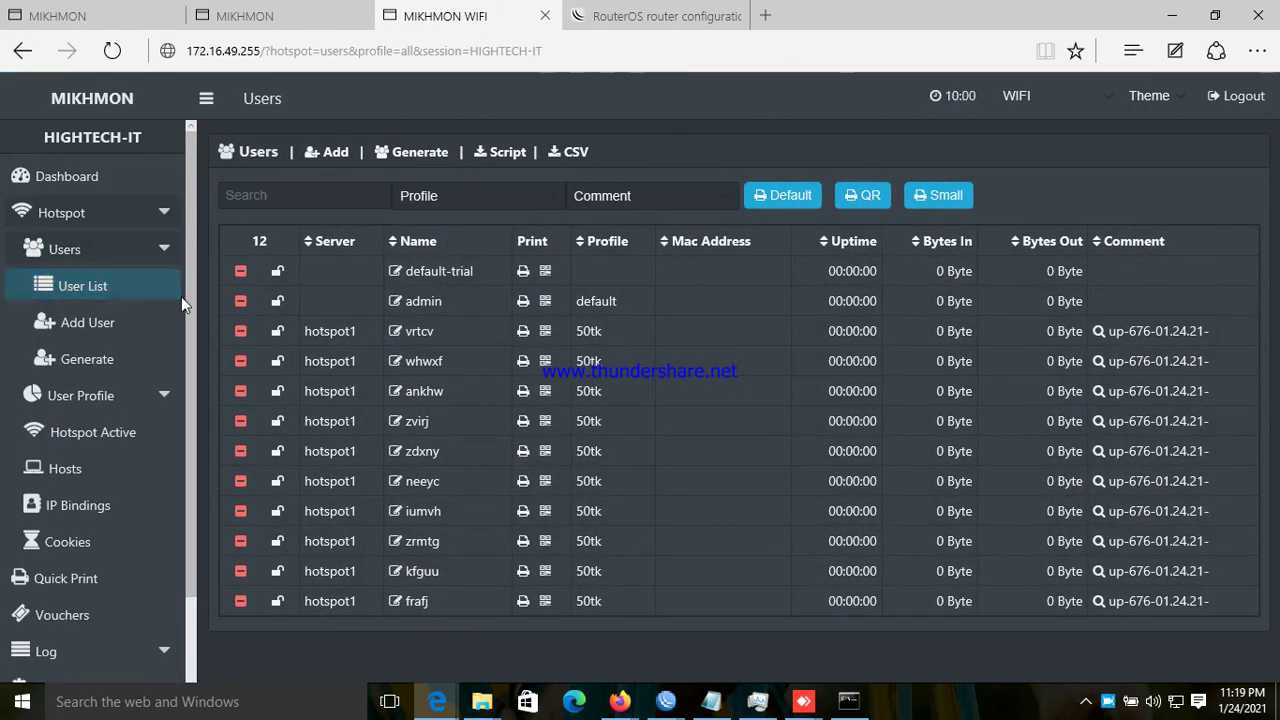
left_click(499, 198)
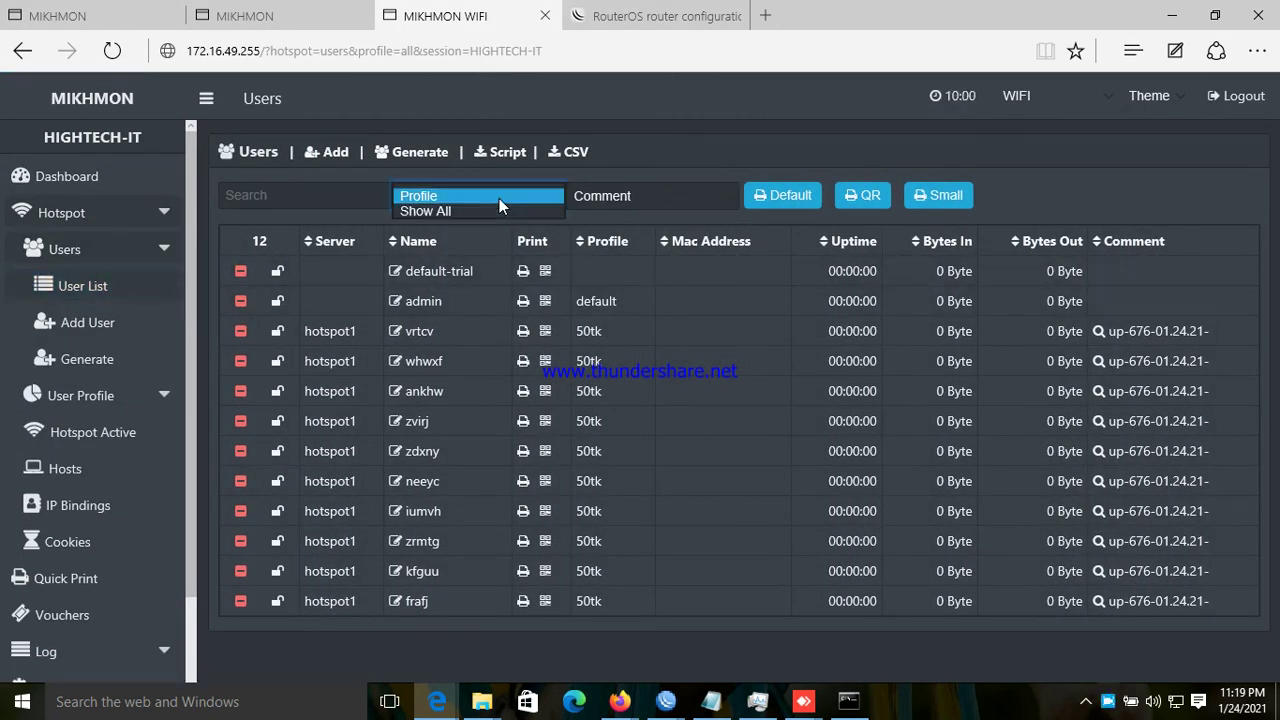
left_click(426, 243)
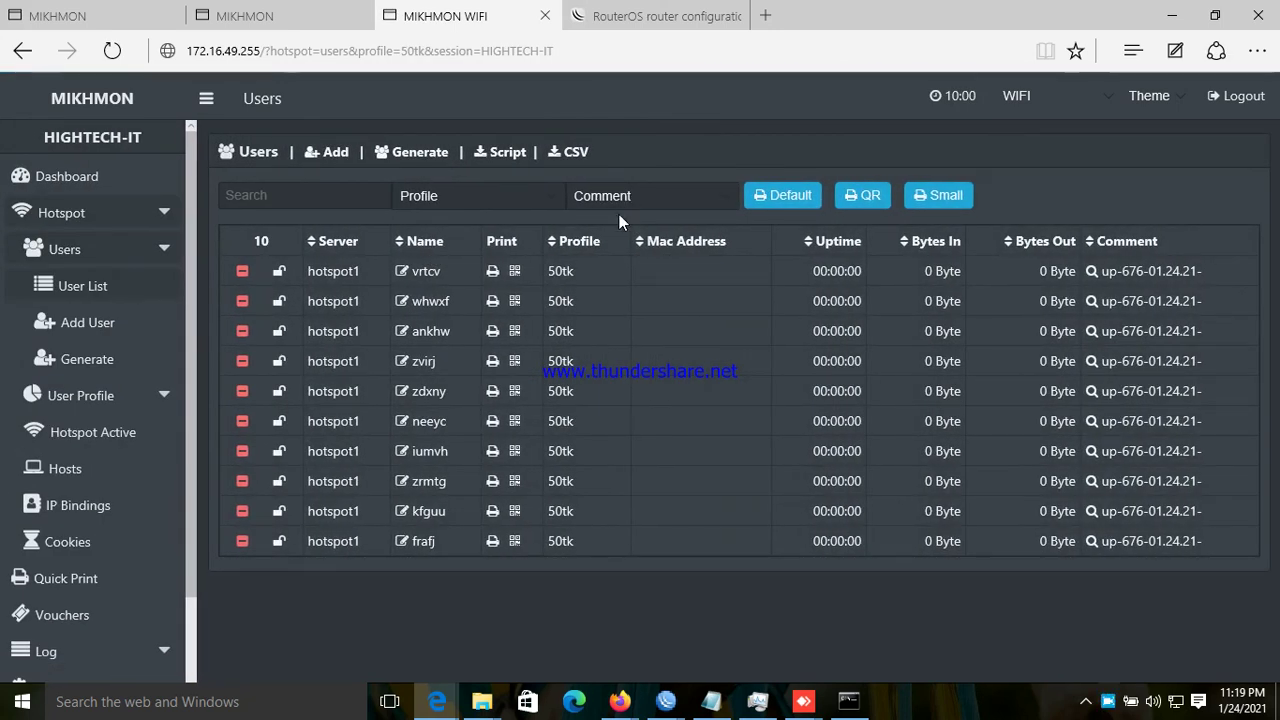
left_click(615, 195)
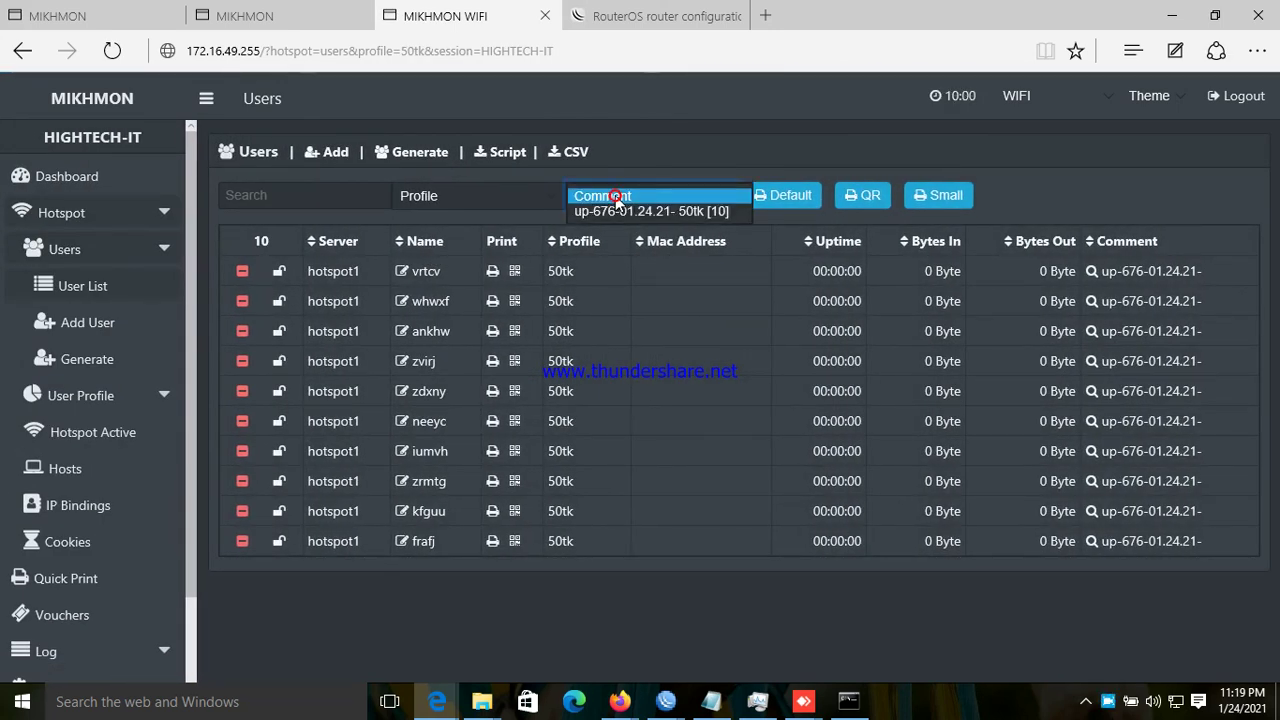
left_click(630, 212)
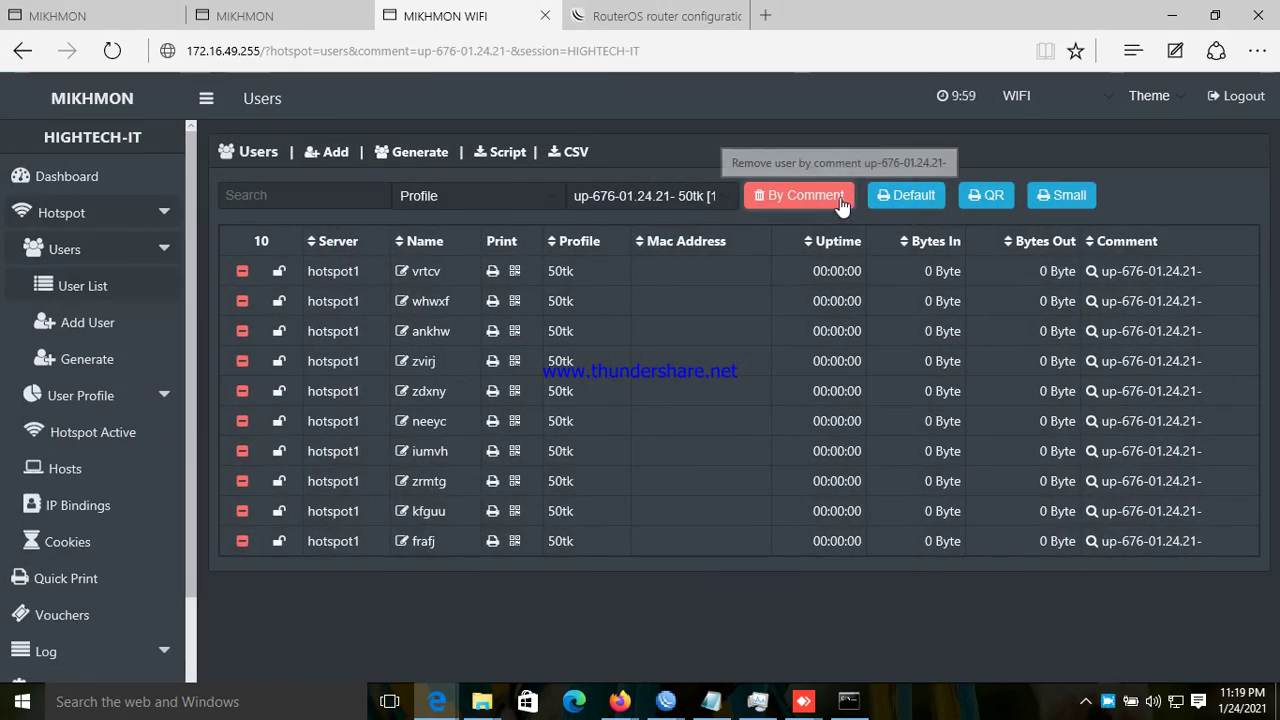
left_click(908, 196)
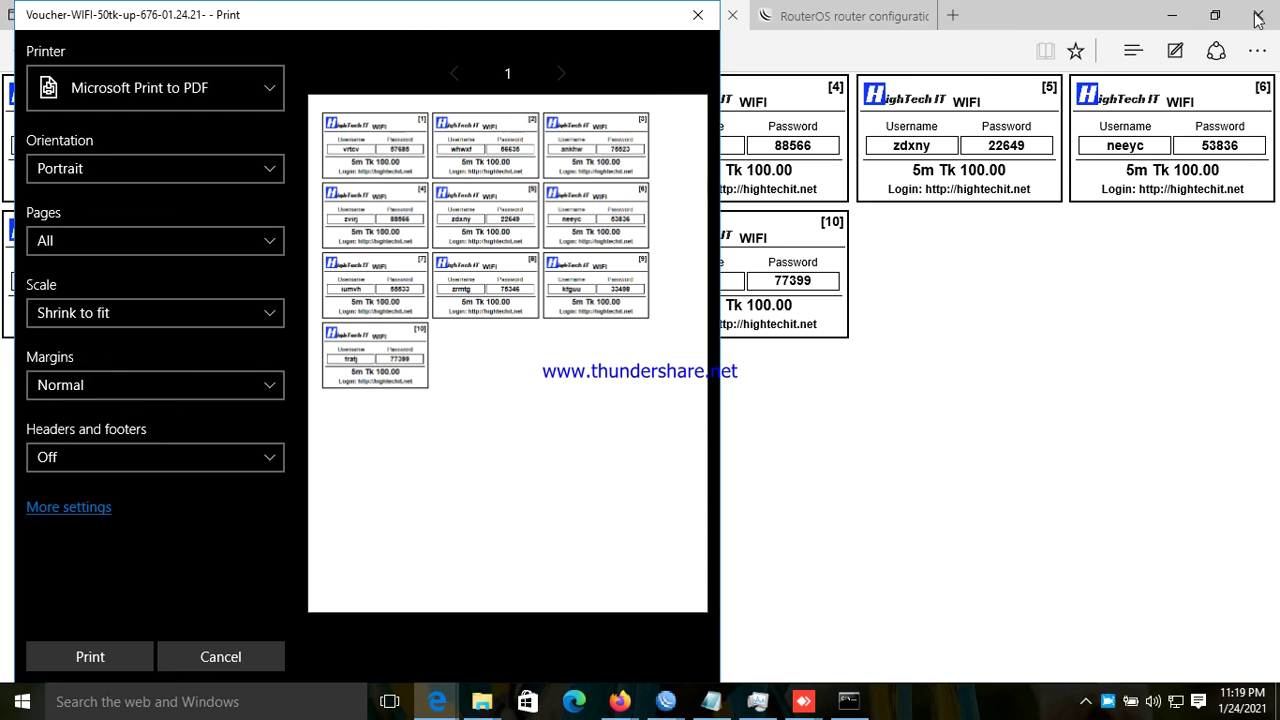
Close the print preview, switch to the other MIKHMON tab, and select all users in WinBox's Hotspot Users list.
left_click(708, 20)
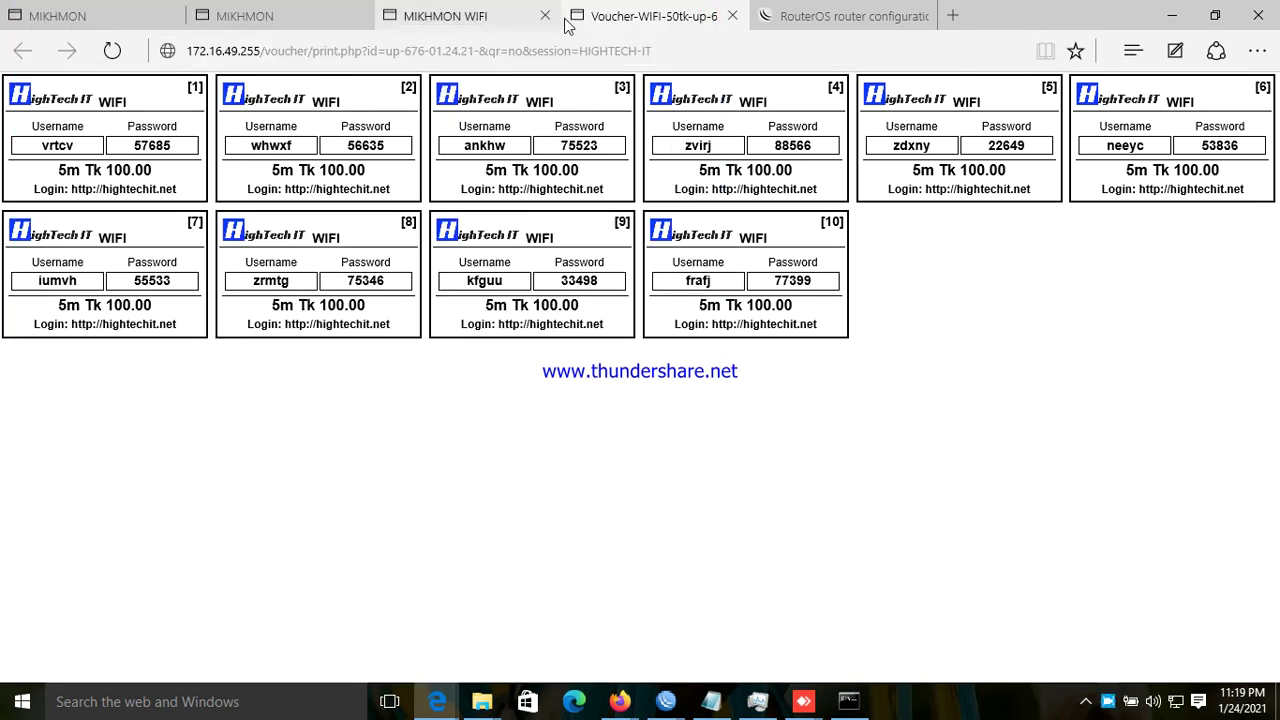
left_click(250, 16)
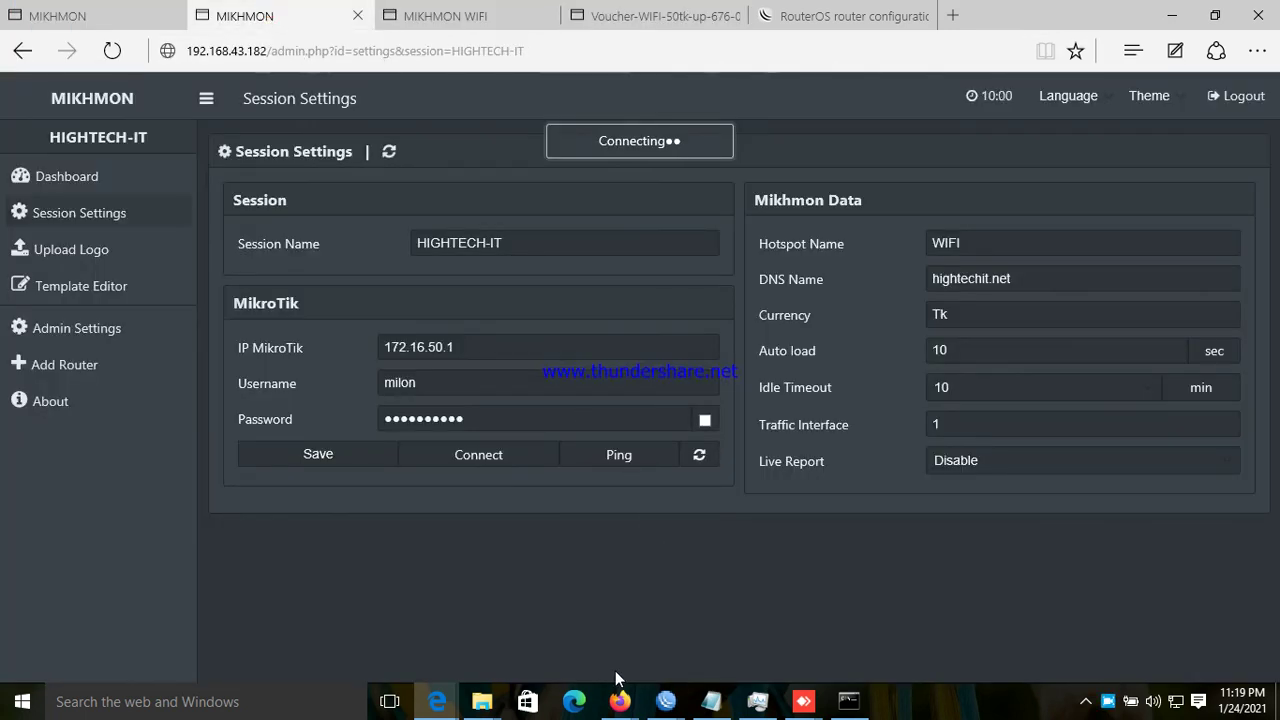
mouse_move(664, 700)
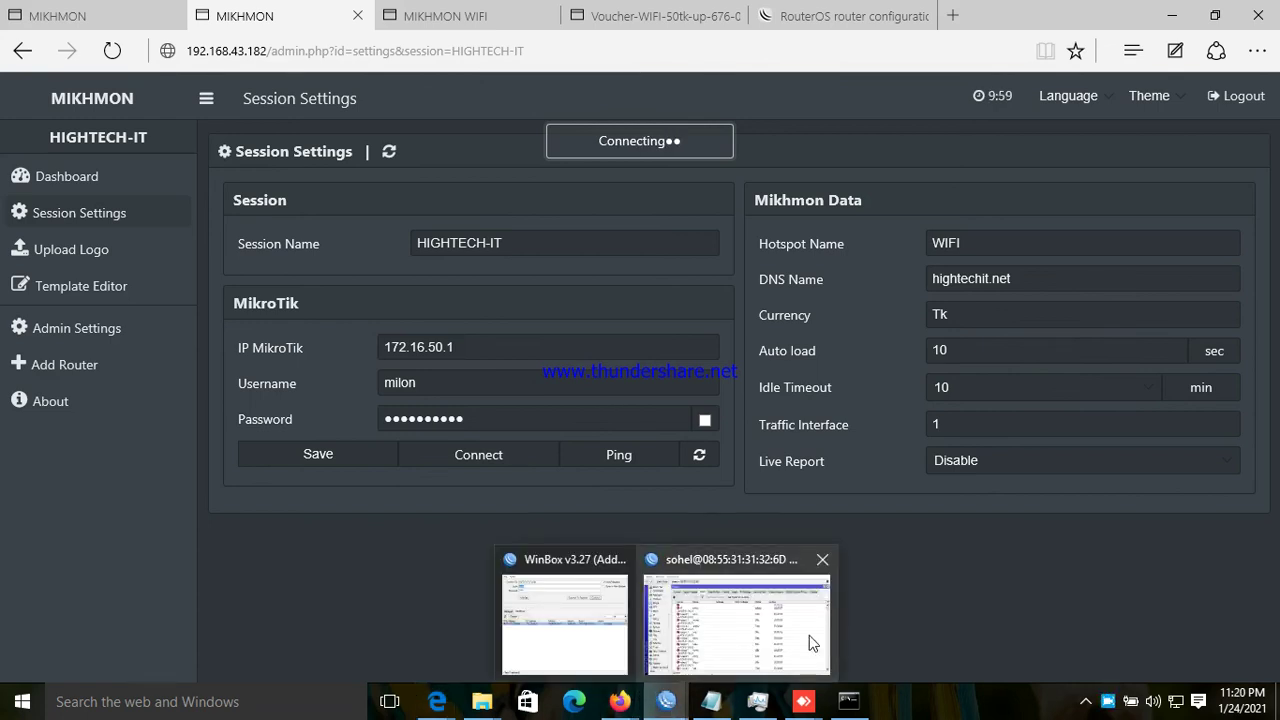
left_click(732, 632)
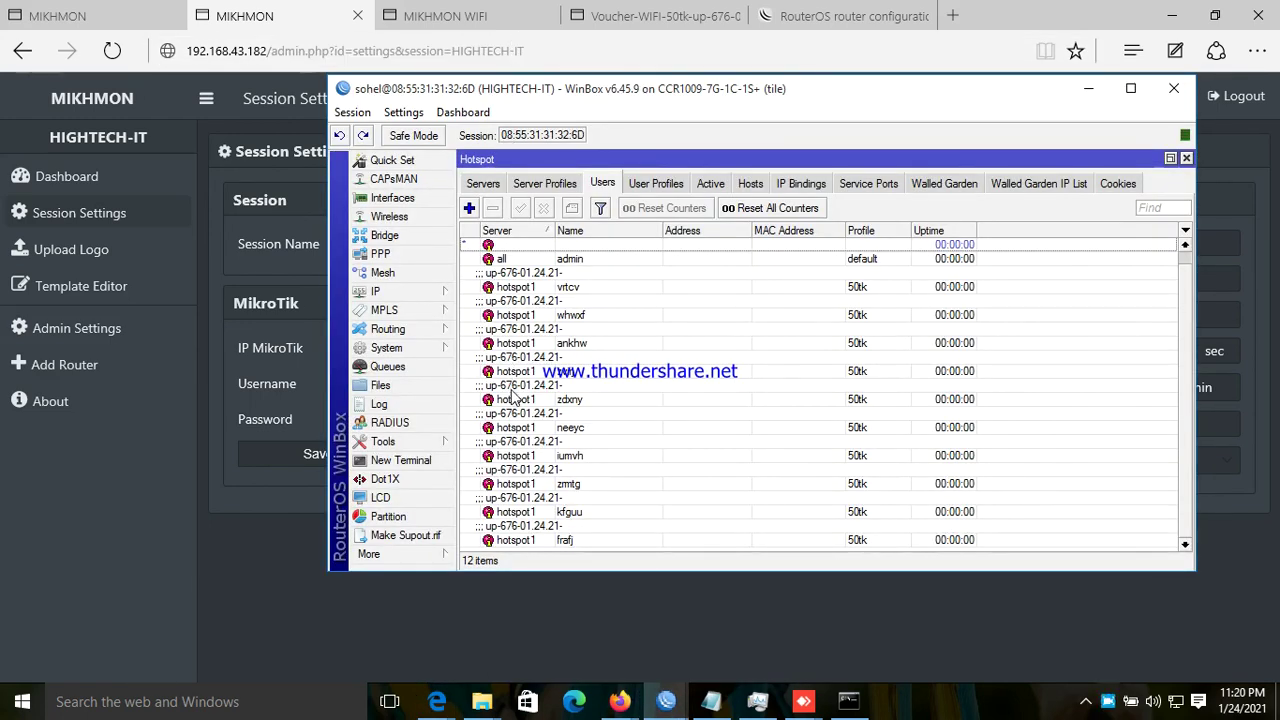
key("ctrl+a")
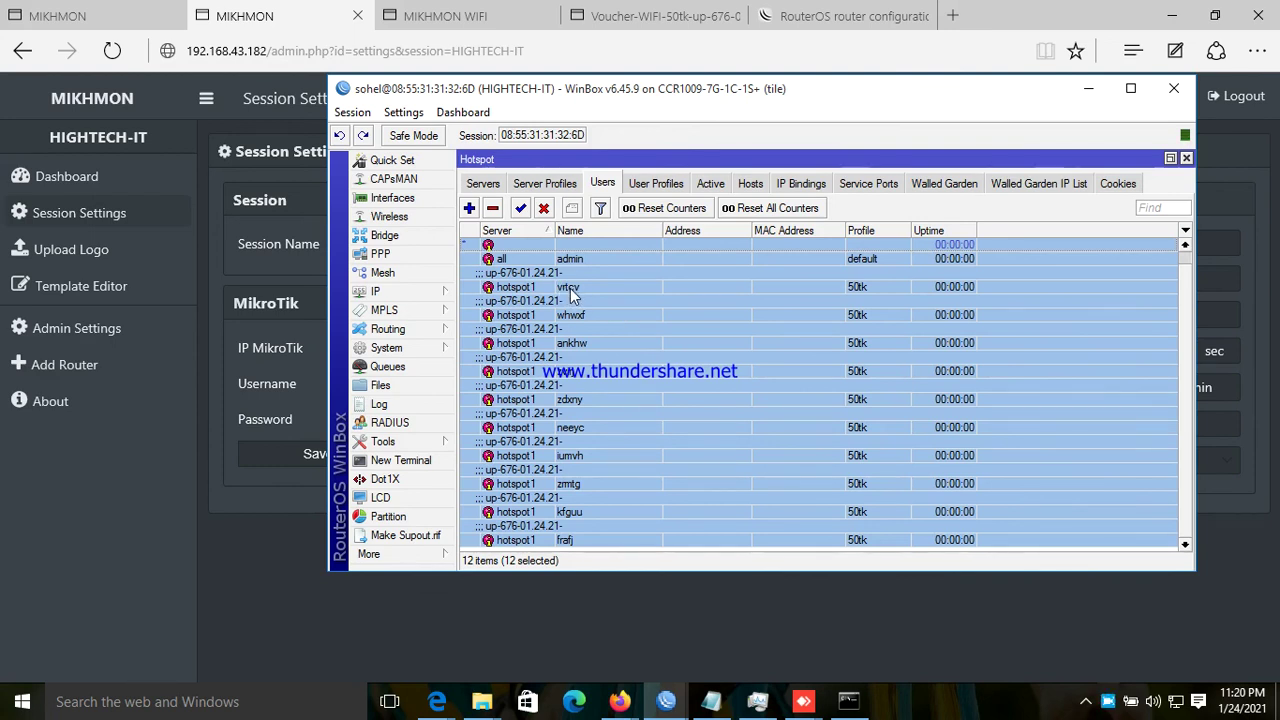
Delete the ten selected voucher users in WinBox, keeping admin and the top entry.
left_click(548, 245, "ctrl")
left_click(546, 258, "ctrl")
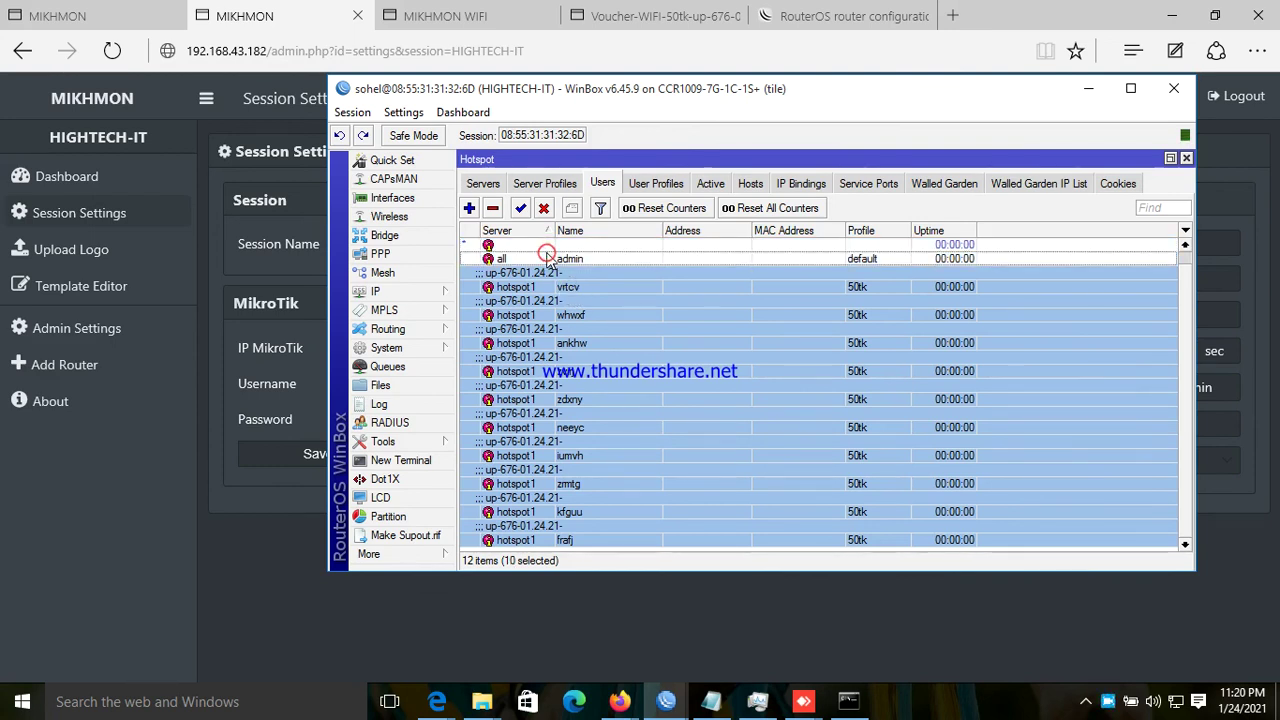
left_click(493, 208)
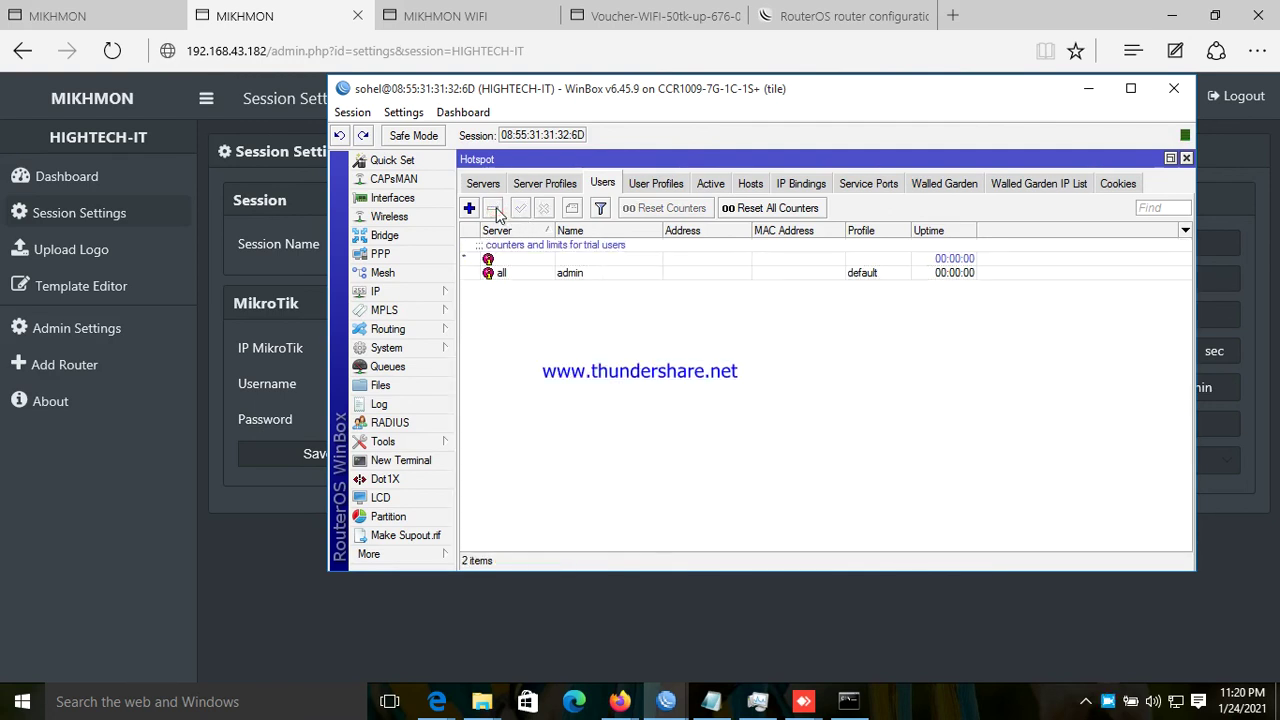
Remove the 50tk profile from WinBox's User Profiles list and reload the MIKHMON dashboard.
left_click(262, 529)
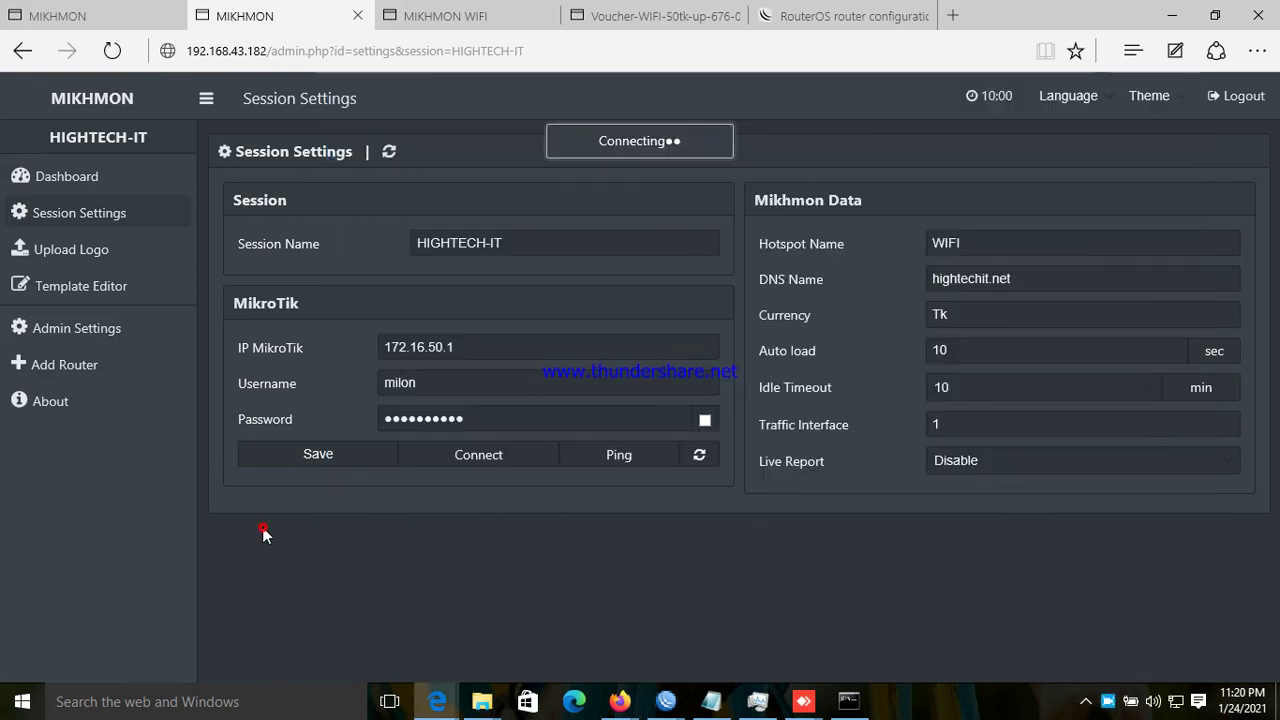
mouse_move(668, 703)
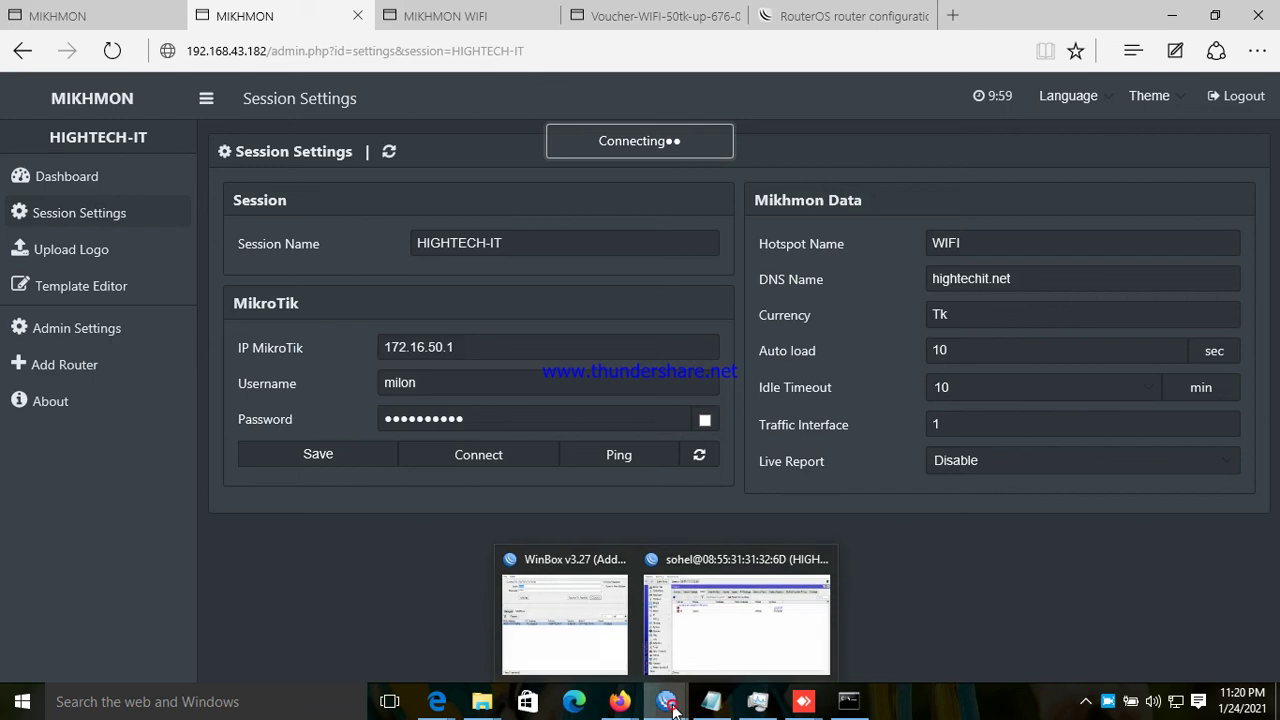
left_click(743, 656)
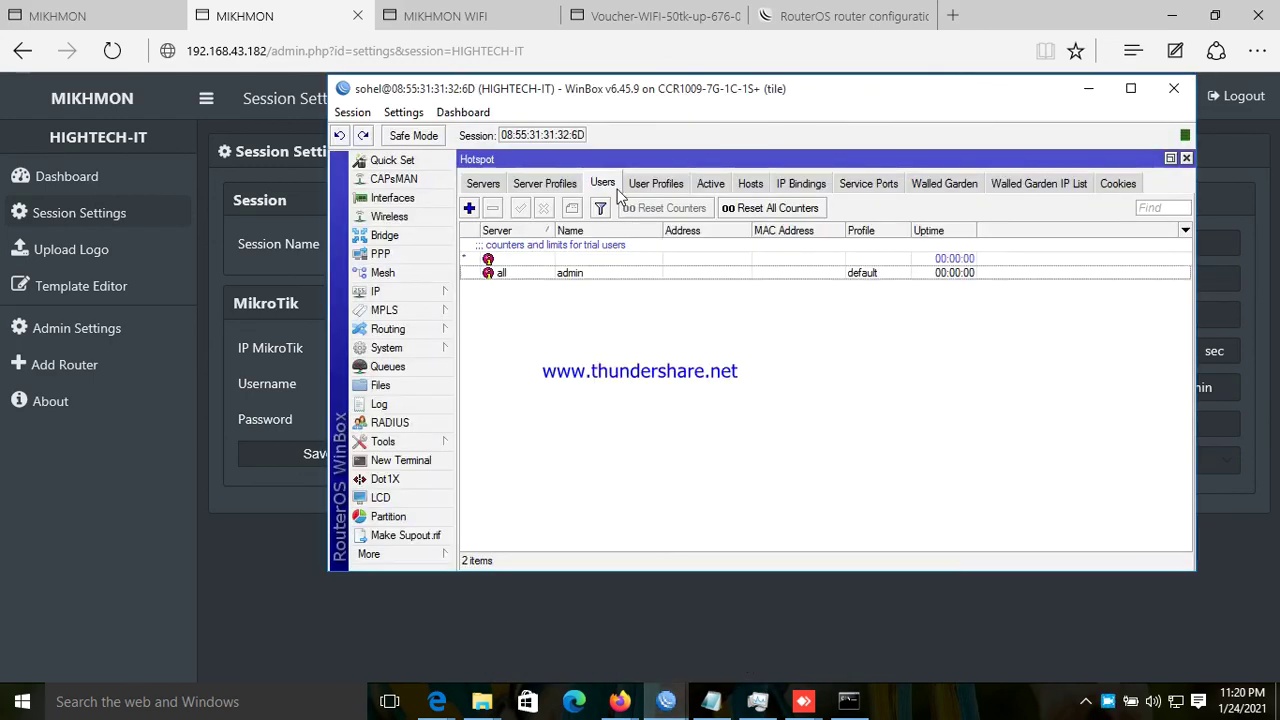
left_click(552, 184)
left_click(652, 186)
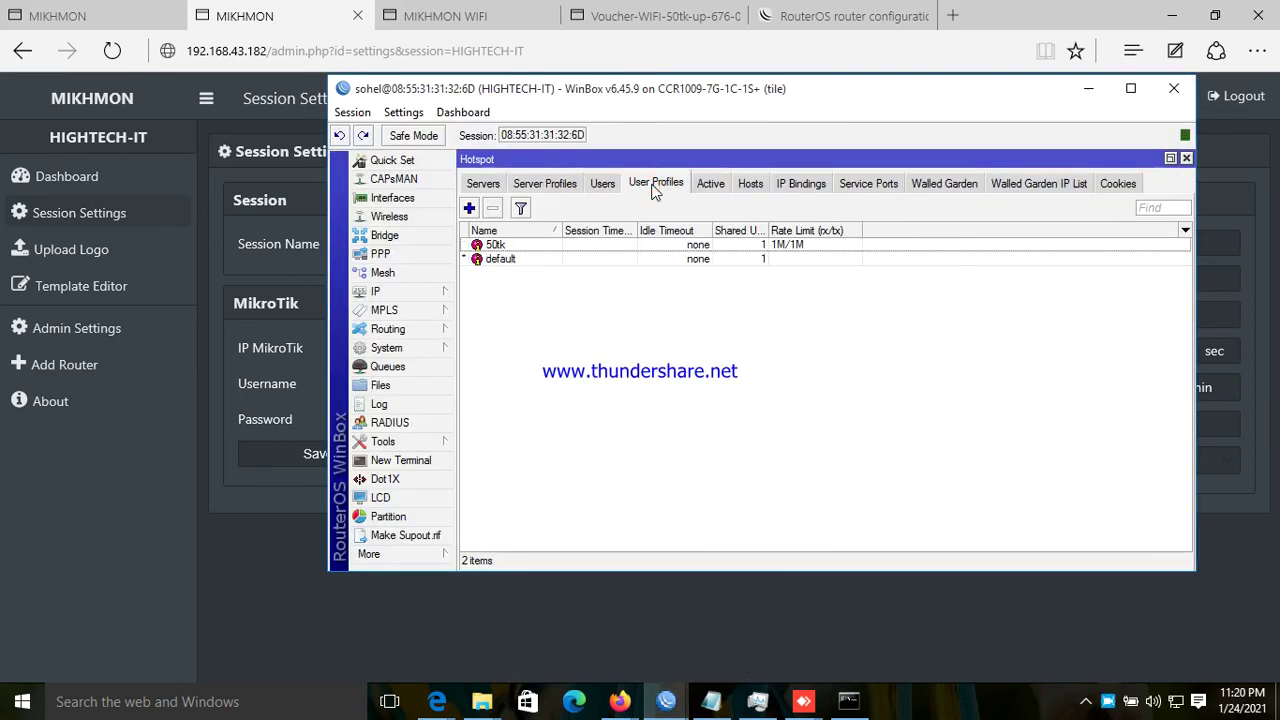
left_click(498, 246)
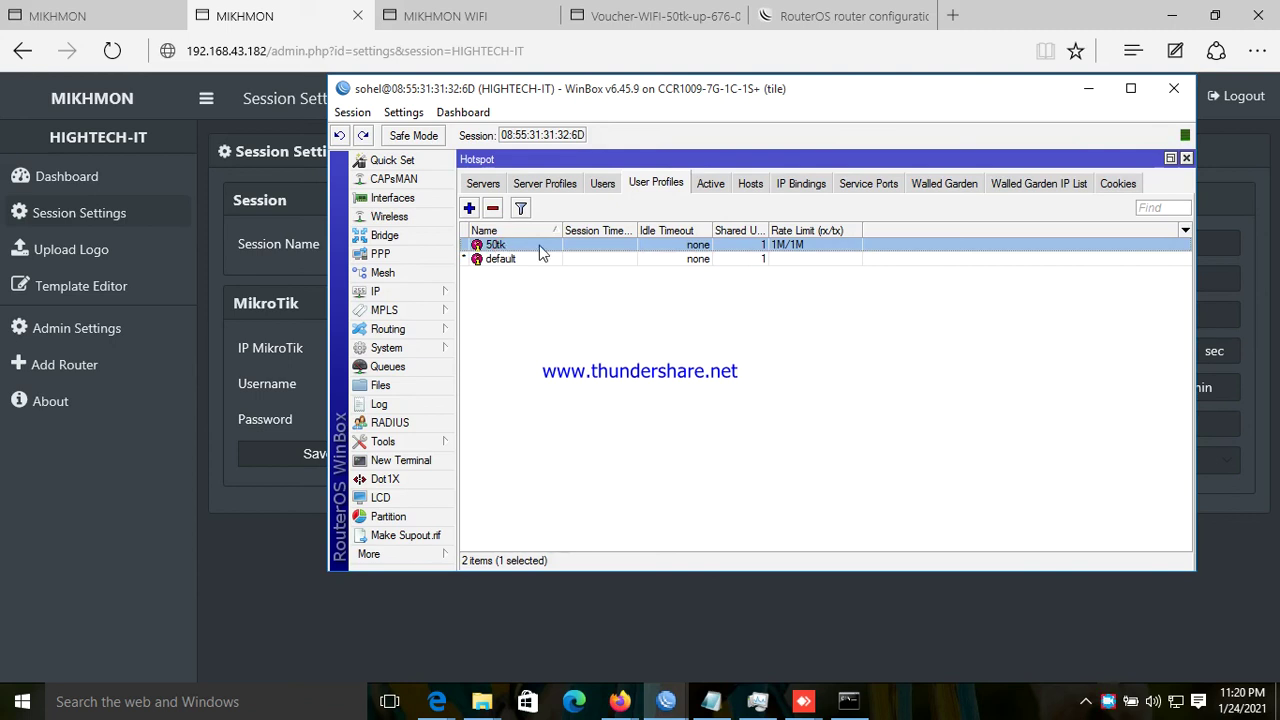
left_click(493, 209)
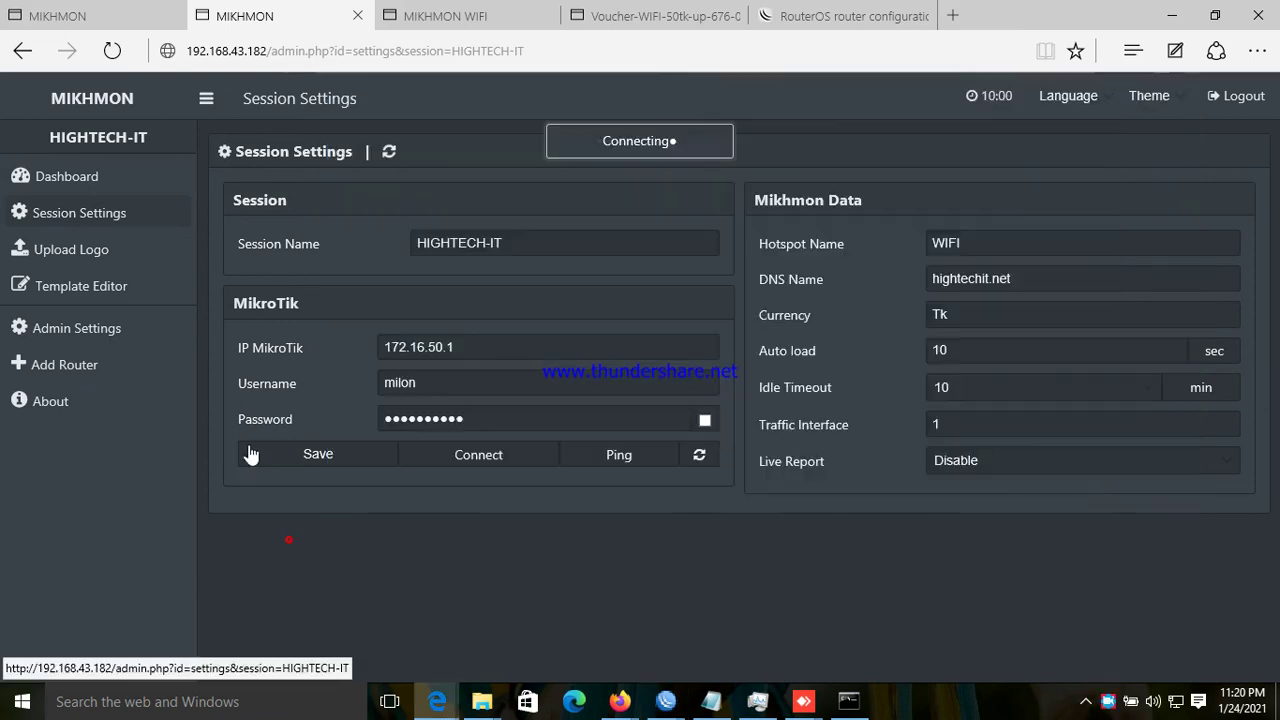
left_click(308, 545)
left_click(52, 186)
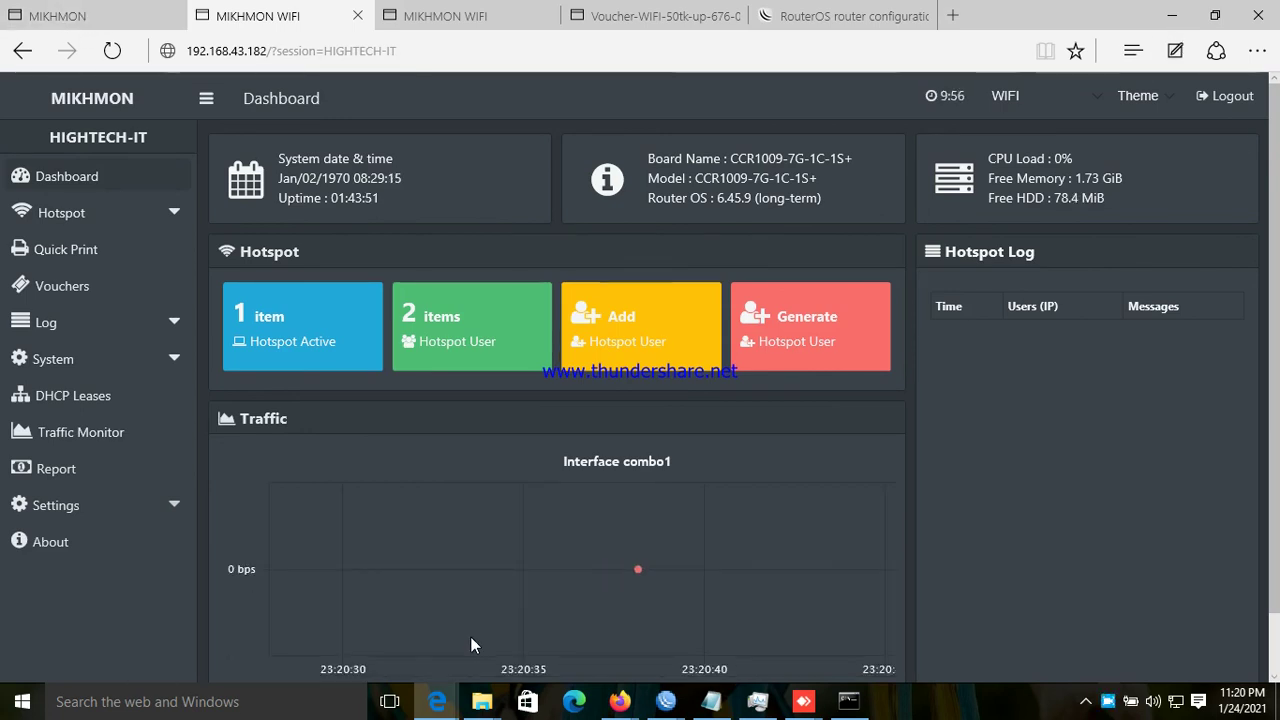
Scroll down the HIGHTECH-IT dashboard showing 2 hotspot users and 1 active session.
scroll(785, 618, "down", 1)
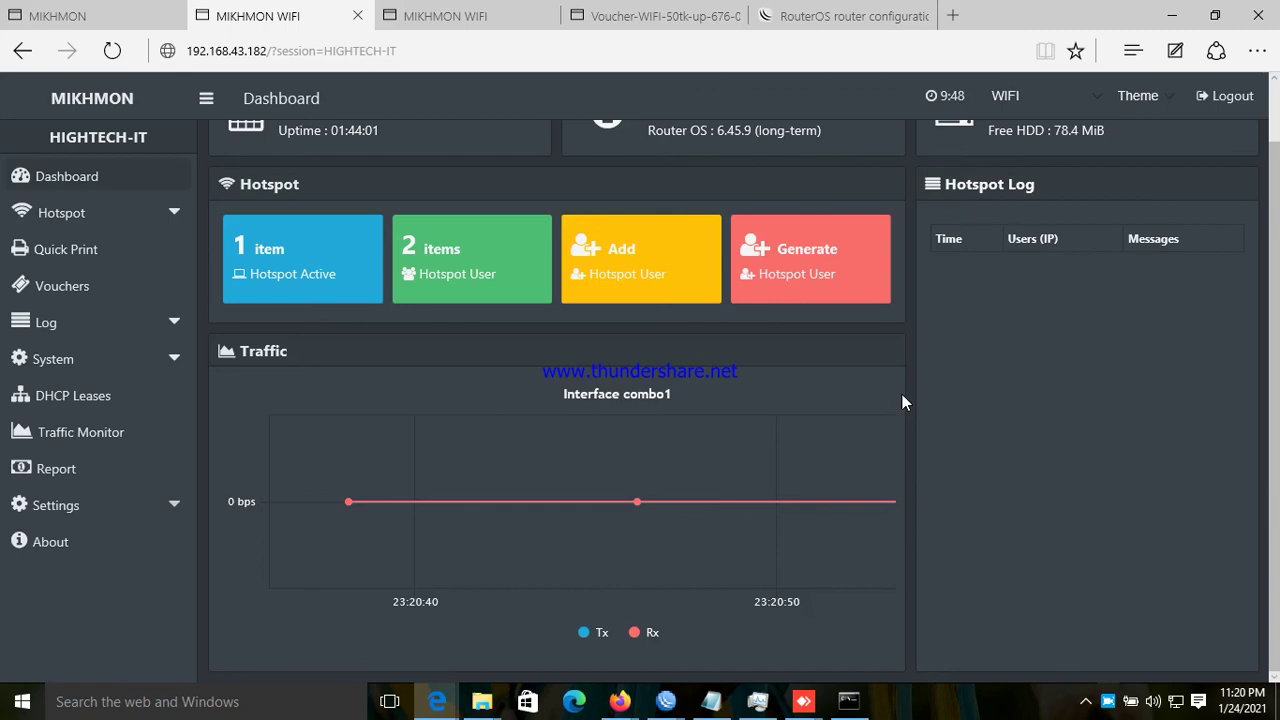
Bring WinBox forward and view the router's Interface List maximized.
mouse_move(668, 706)
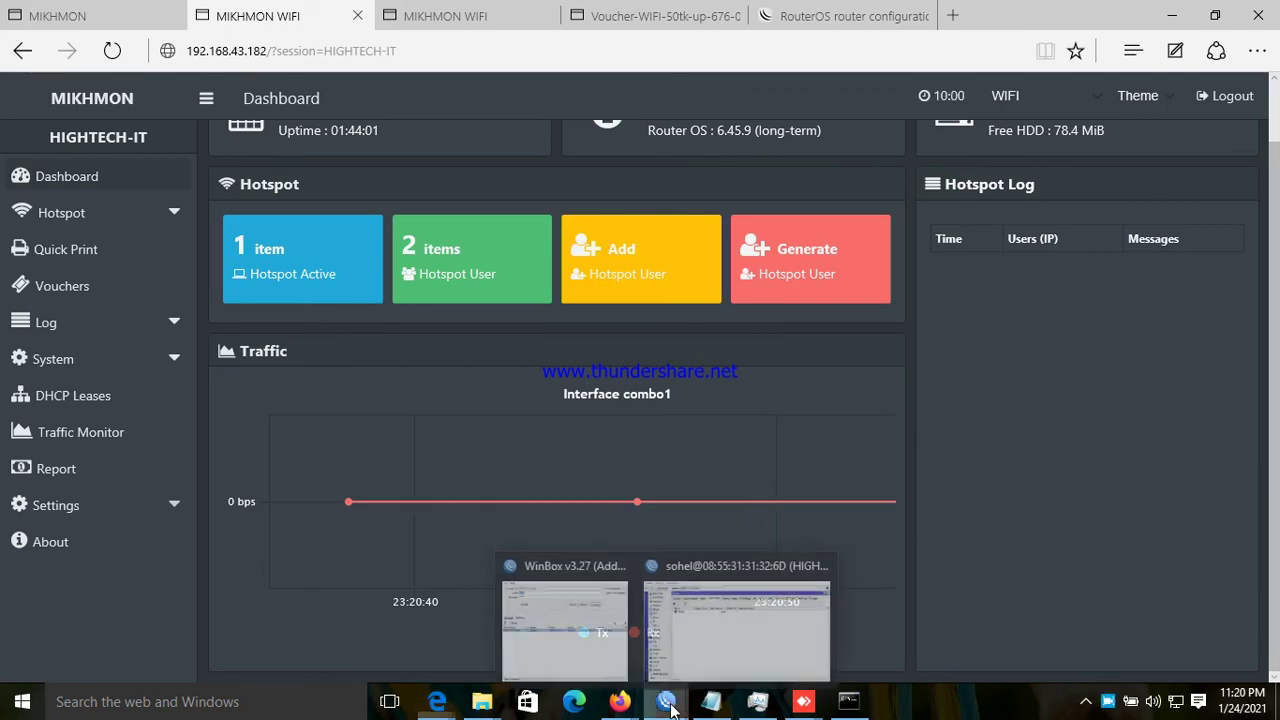
left_click(737, 640)
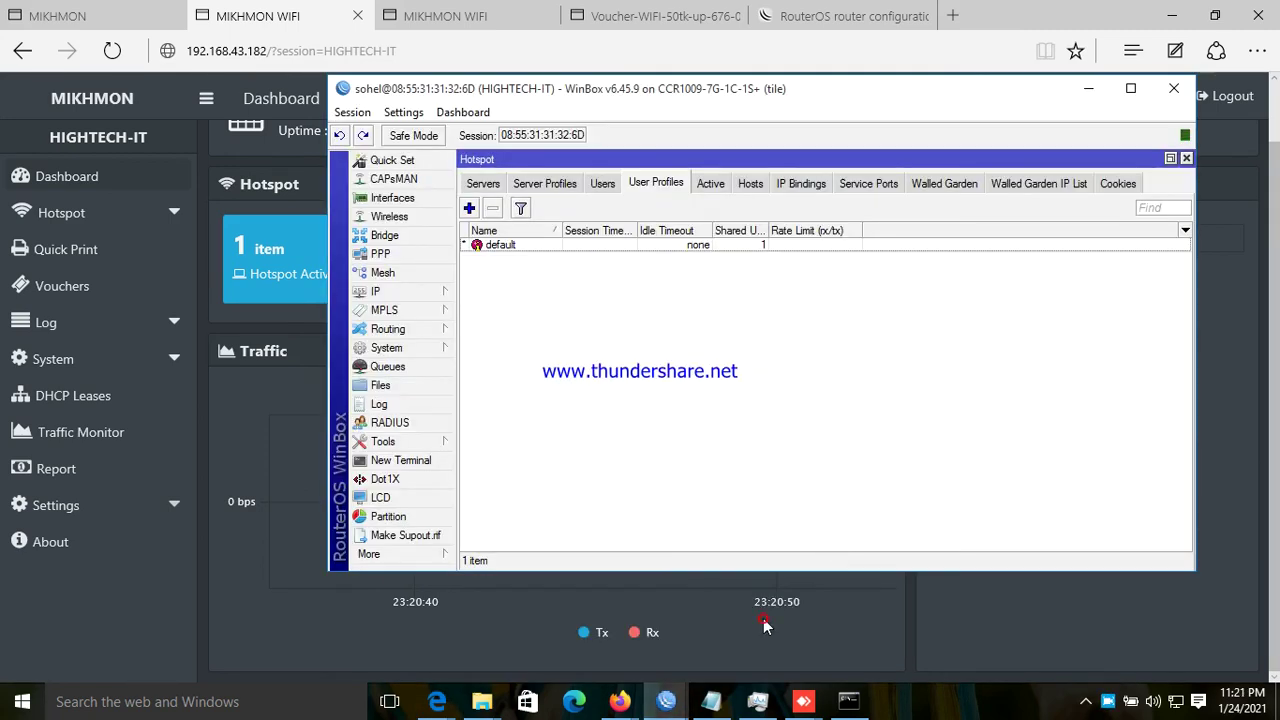
left_click(392, 197)
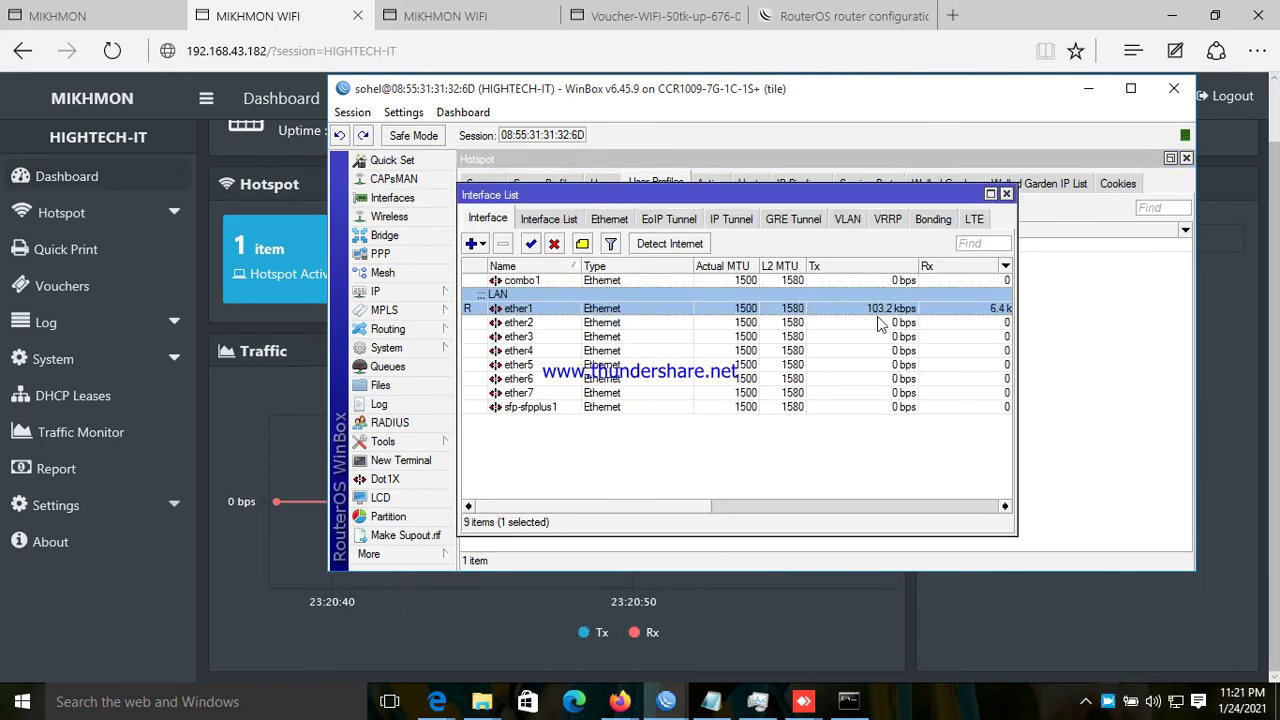
left_click(991, 194)
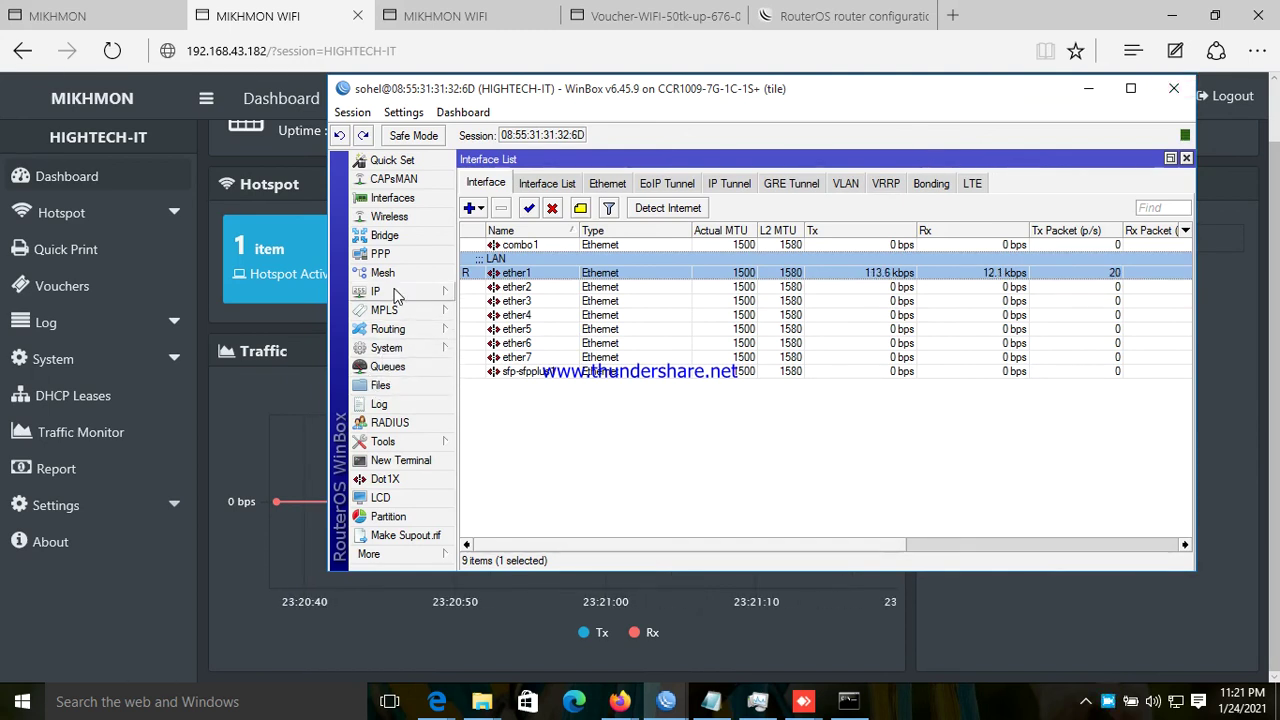
Open and close the Tools Bandwidth Test, then minimize WinBox back to the dashboard.
left_click(408, 446)
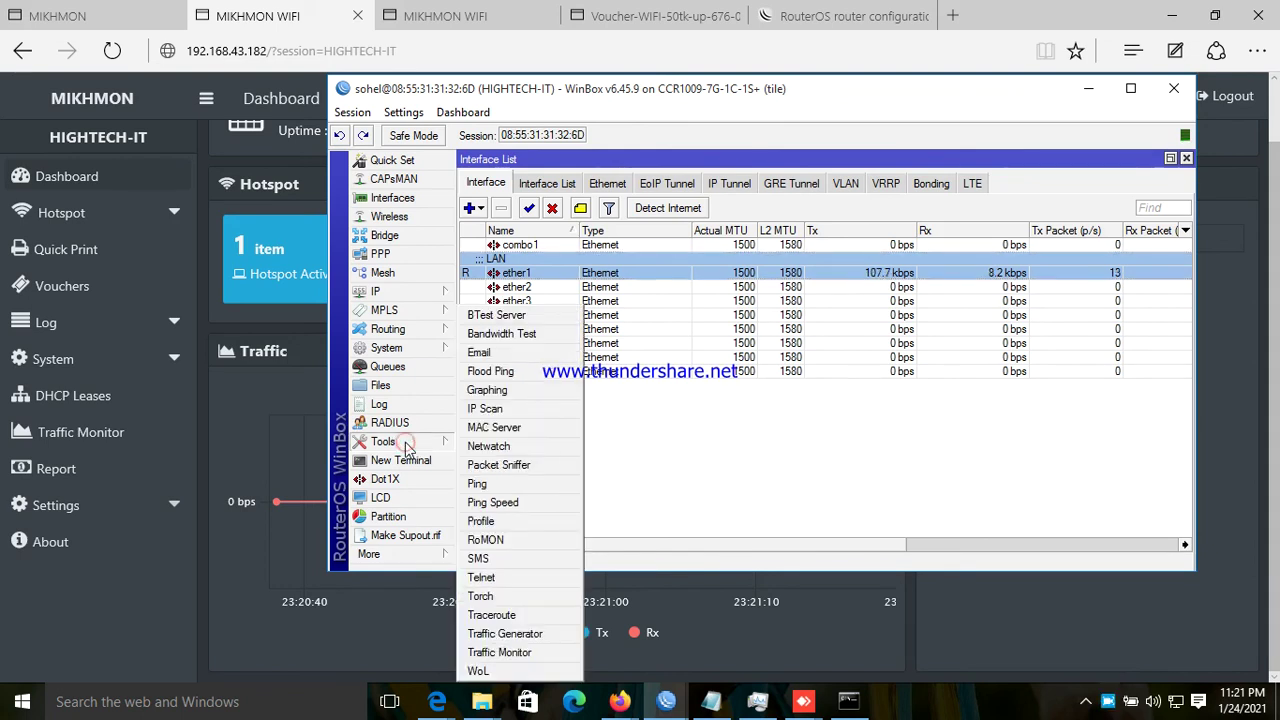
left_click(509, 334)
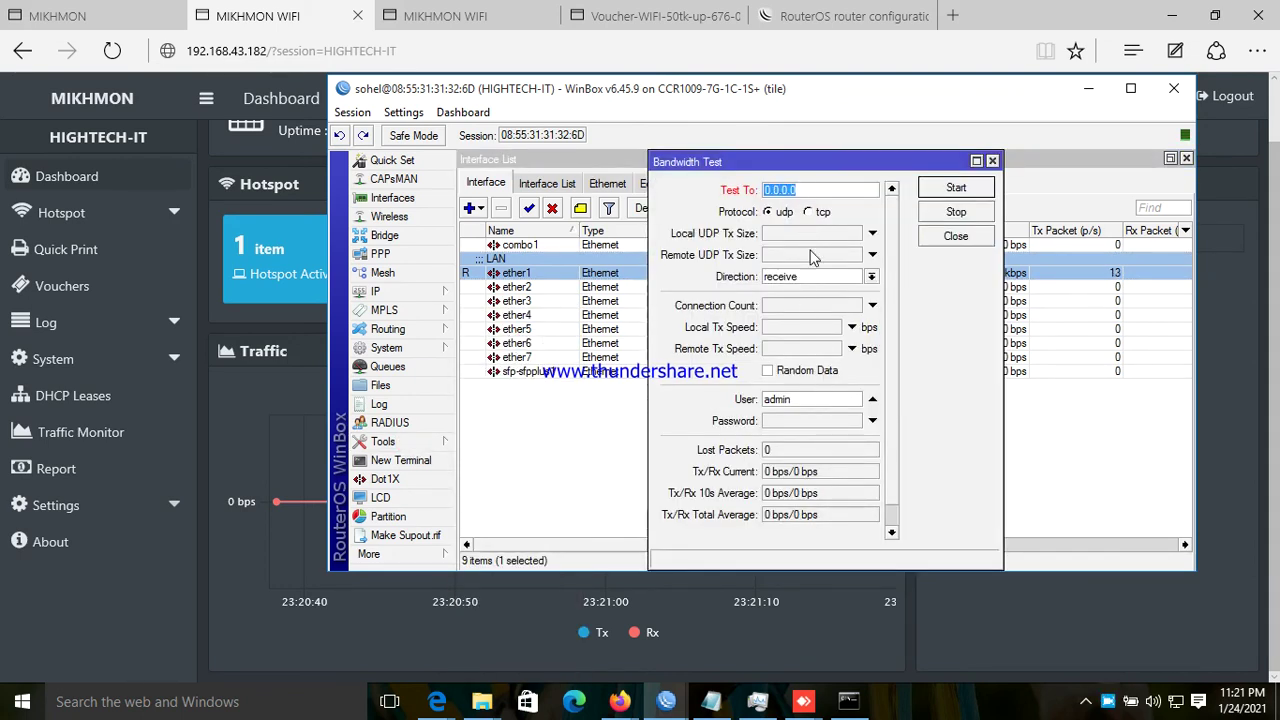
left_click(992, 160)
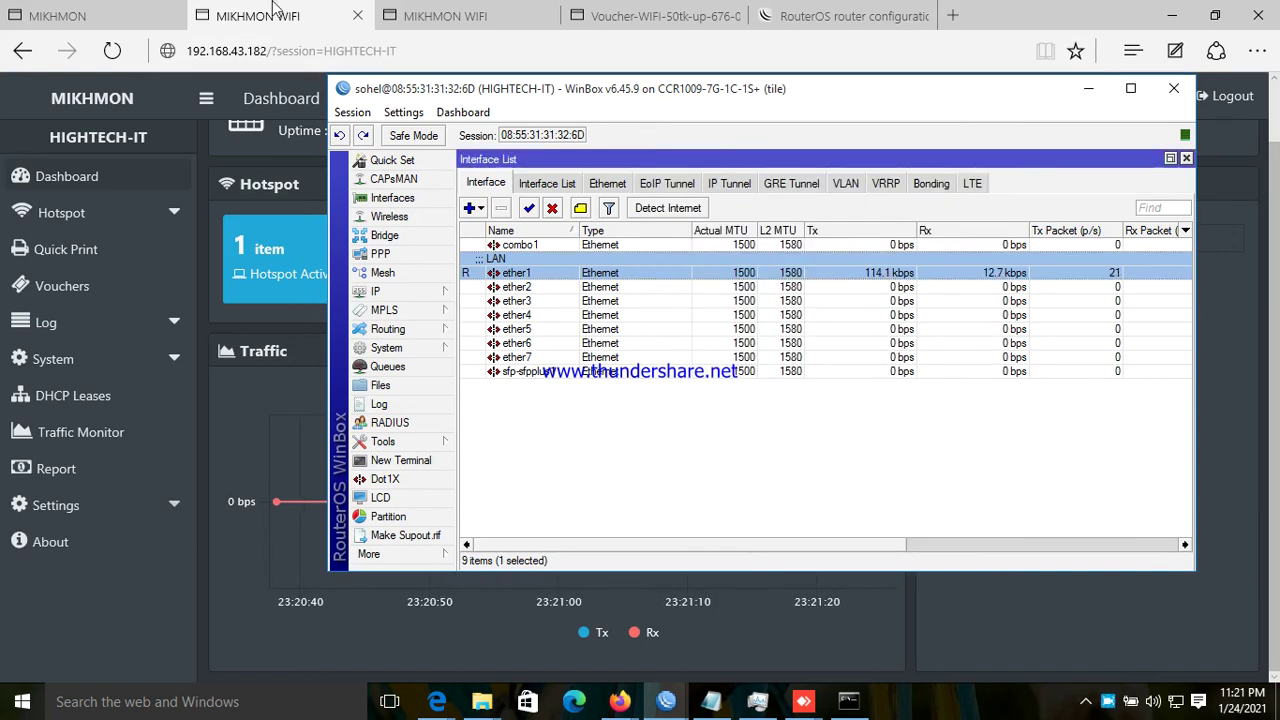
left_click(1090, 90)
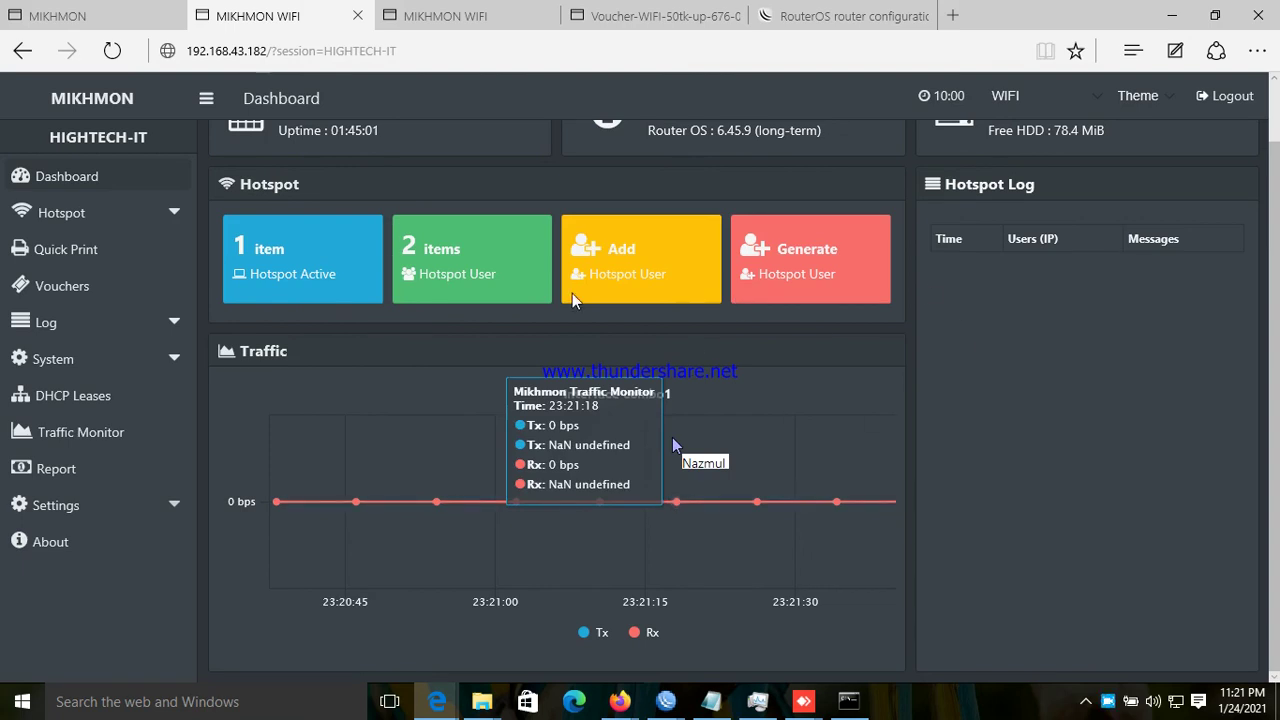
Expand Hotspot > User Profile in the sidebar and open the blank Add User Profile form.
left_click(153, 229)
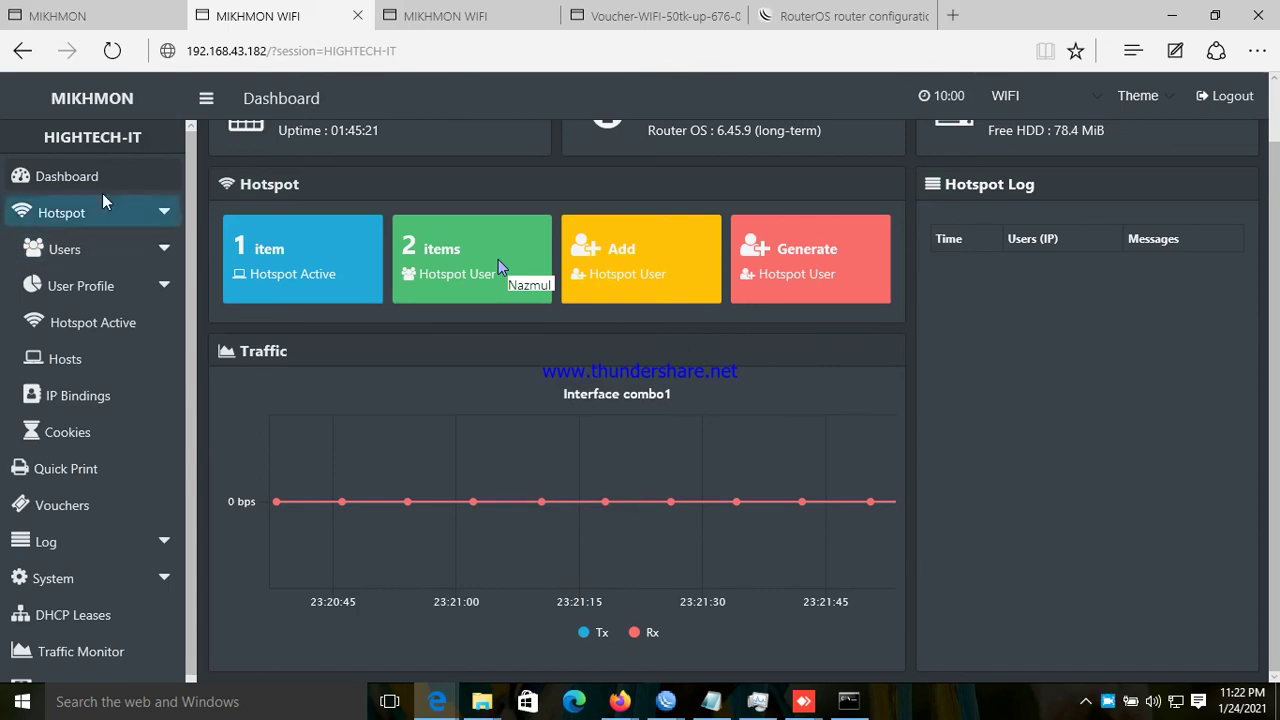
left_click(60, 250)
left_click(86, 289)
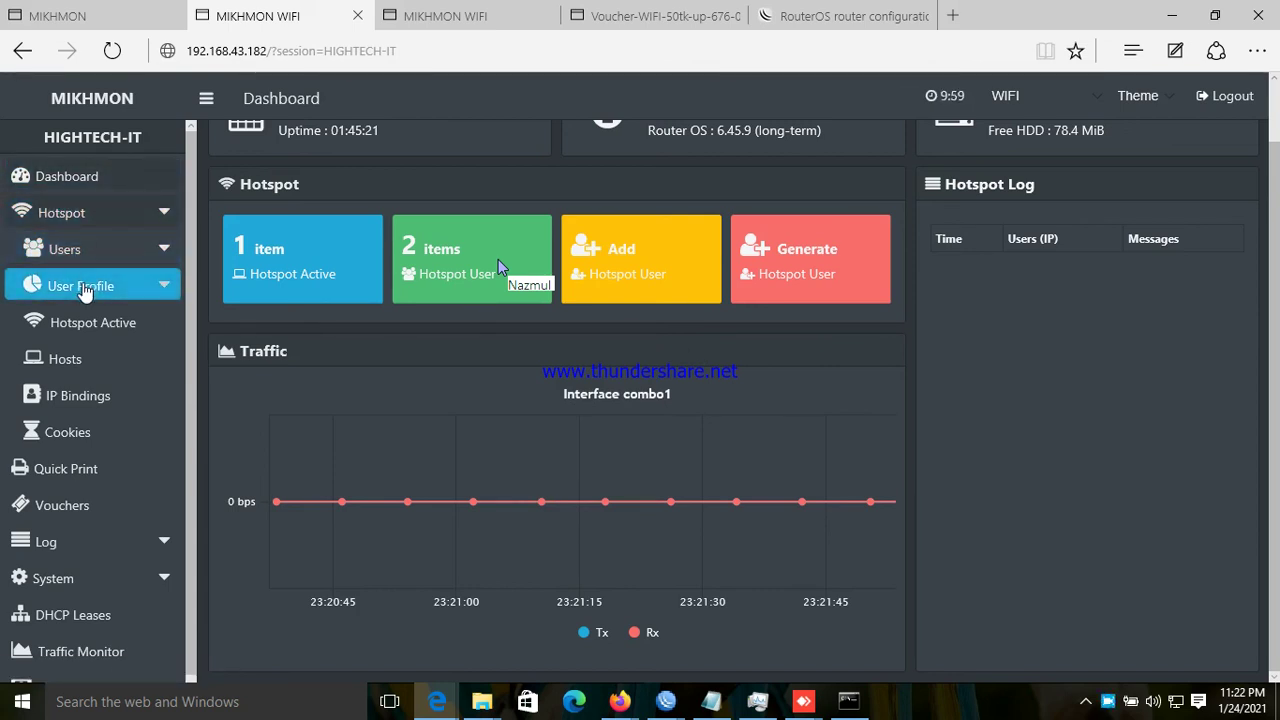
left_click(84, 289)
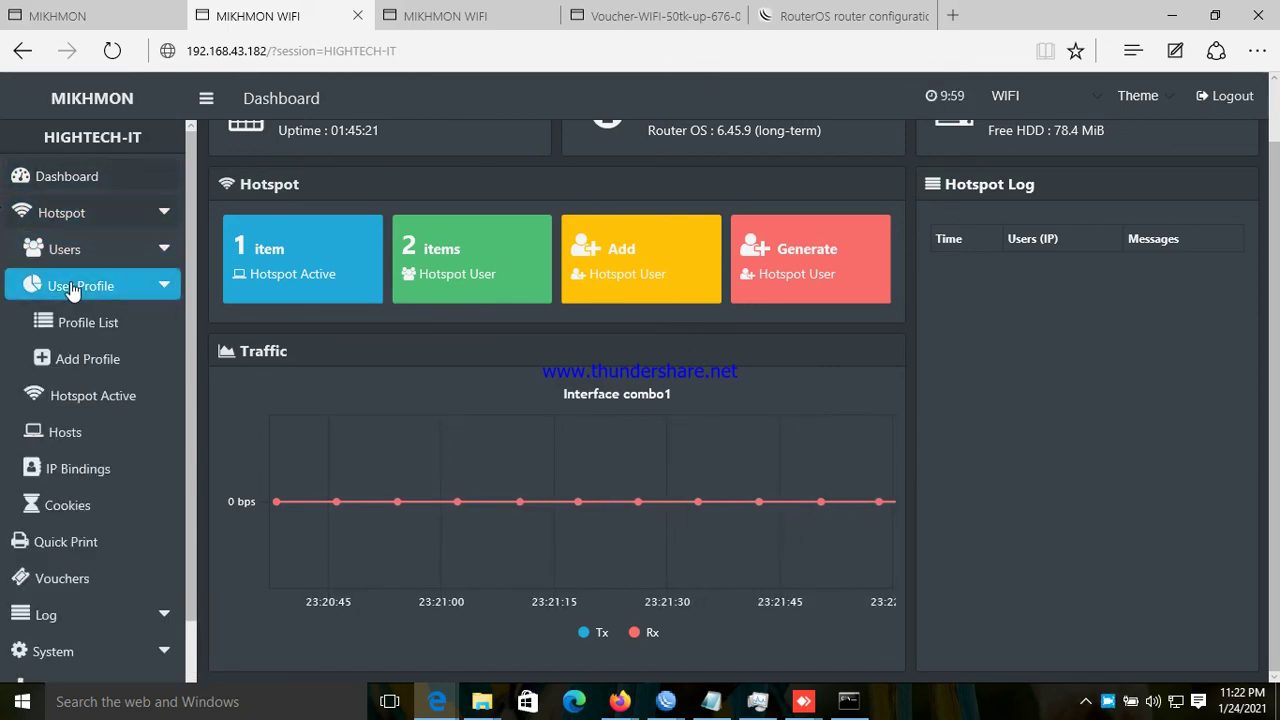
left_click(80, 290)
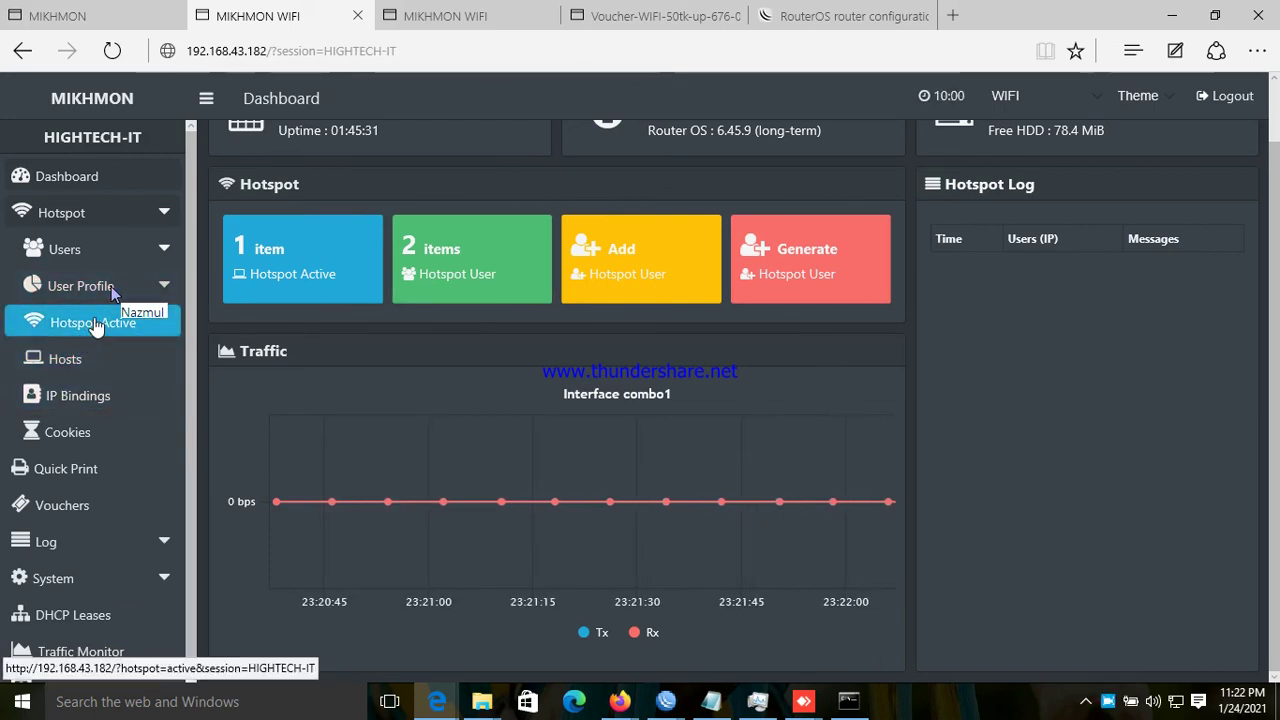
left_click(62, 290)
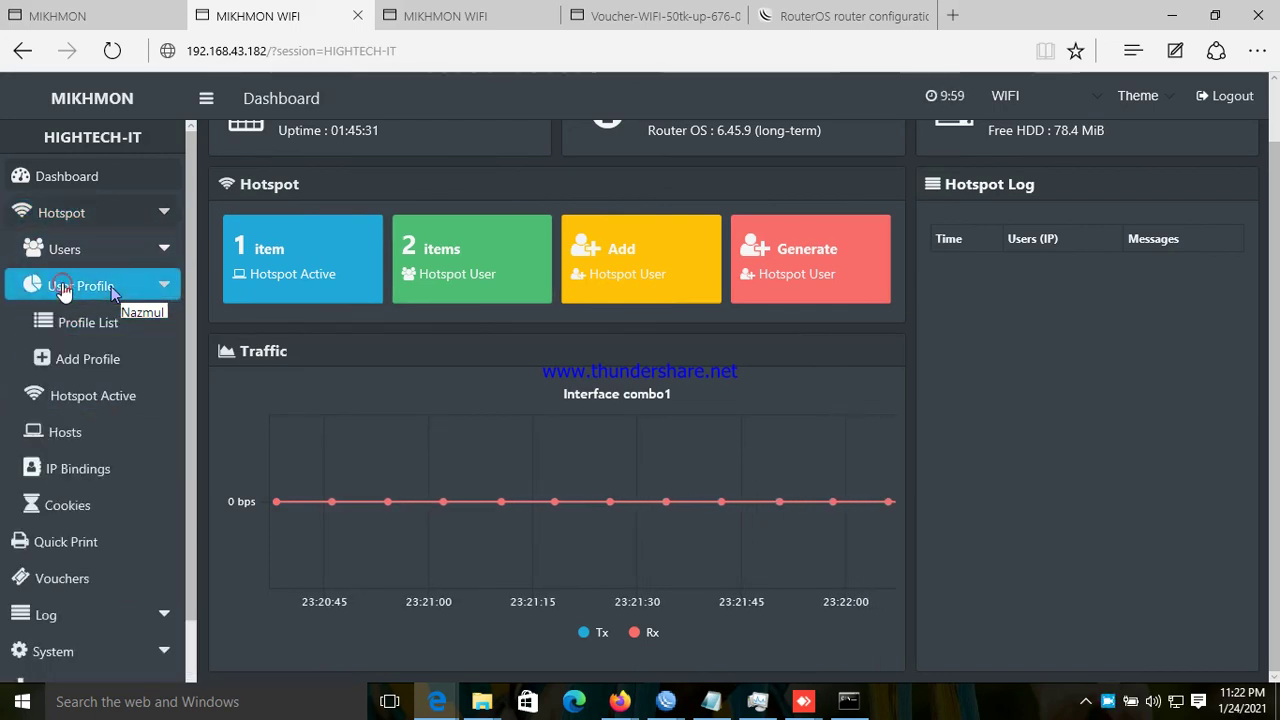
left_click(62, 290)
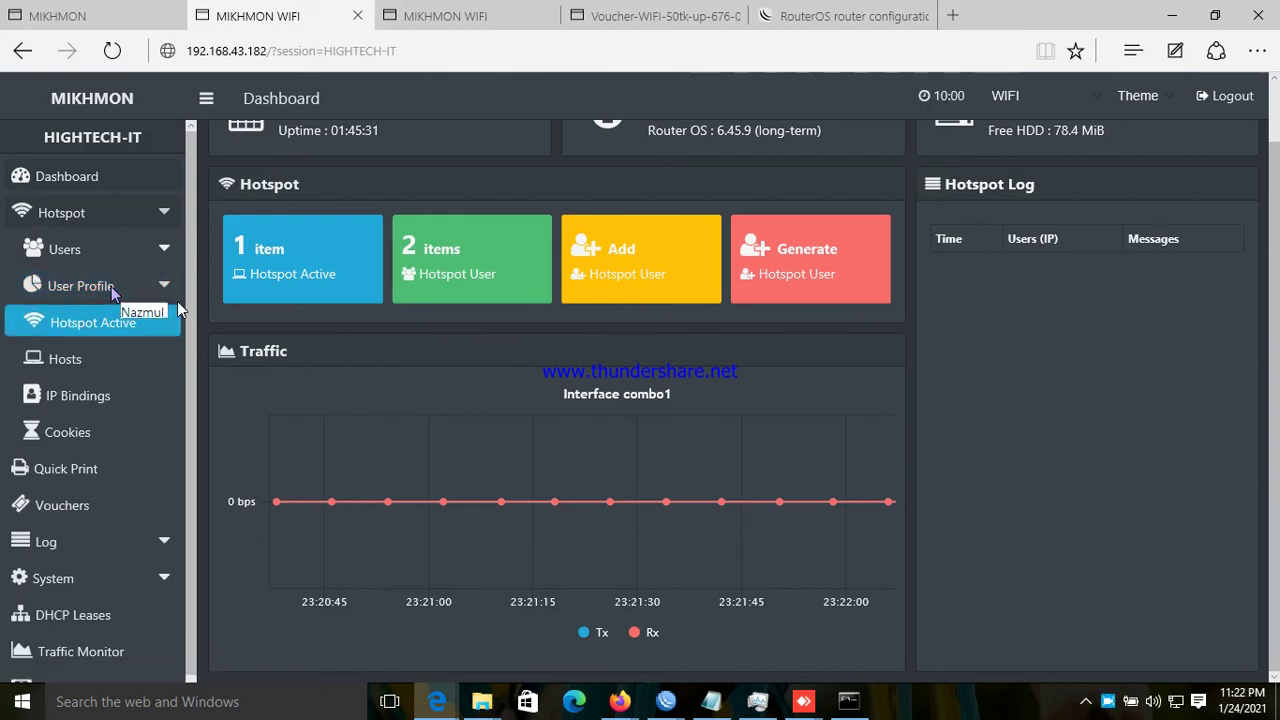
left_click(160, 288)
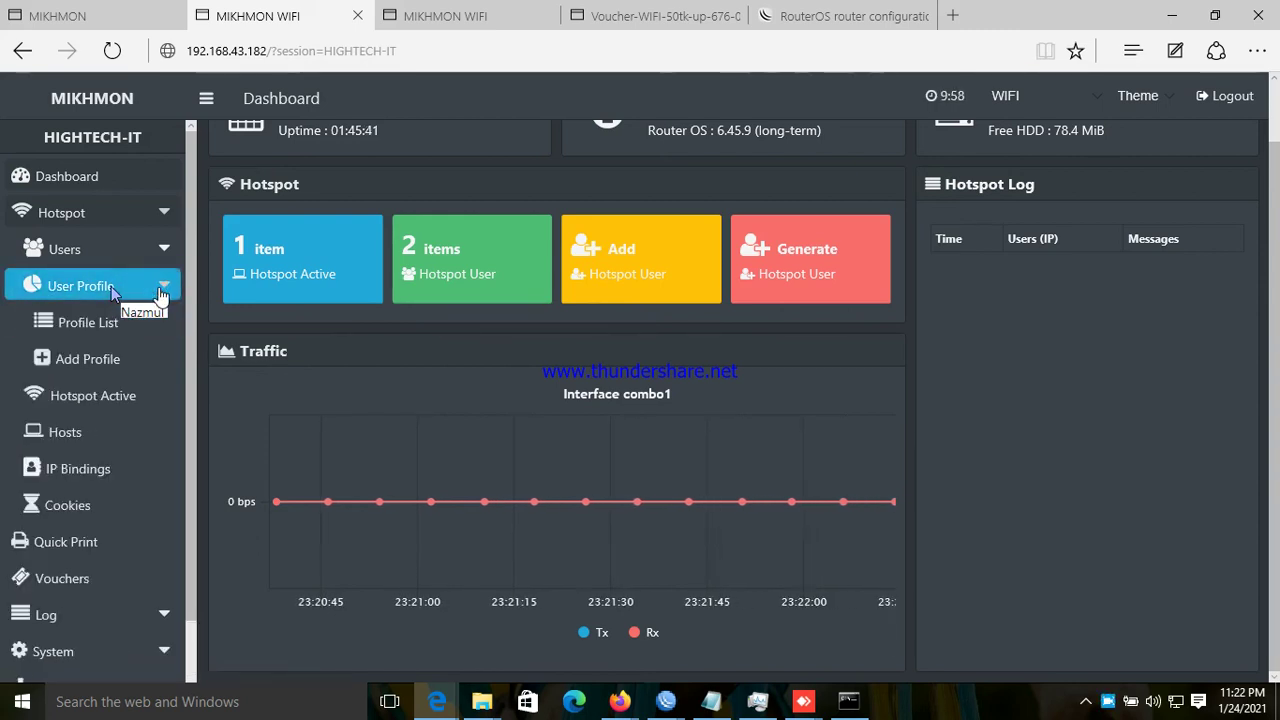
left_click(65, 366)
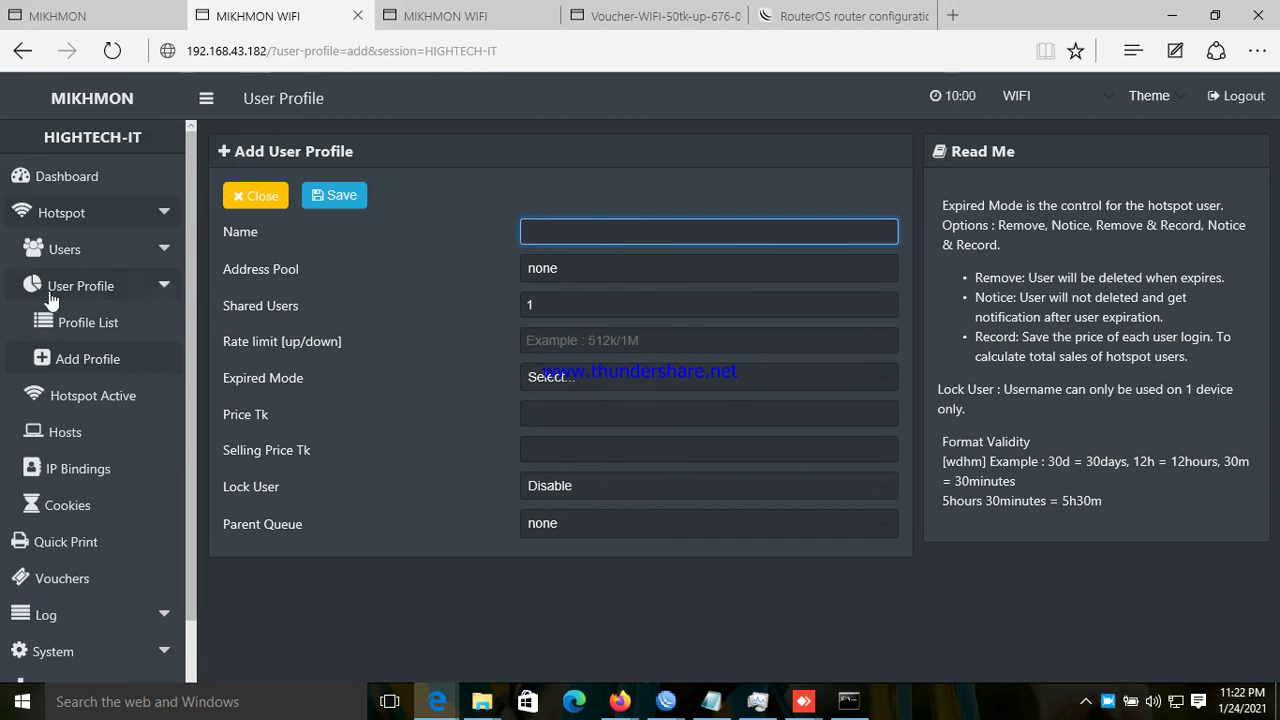
Close the Add Profile form unsaved, close the duplicate MIKHMON WIFI tab, and minimize Edge.
left_click(257, 203)
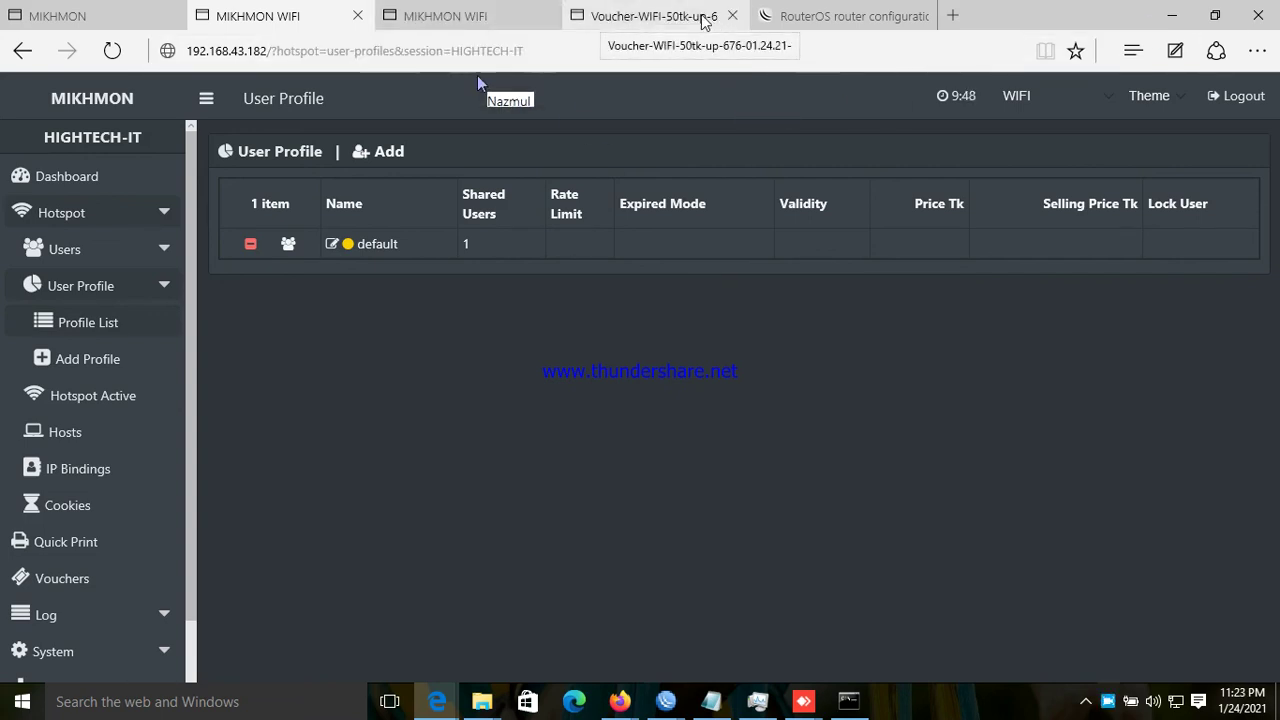
left_click(545, 17)
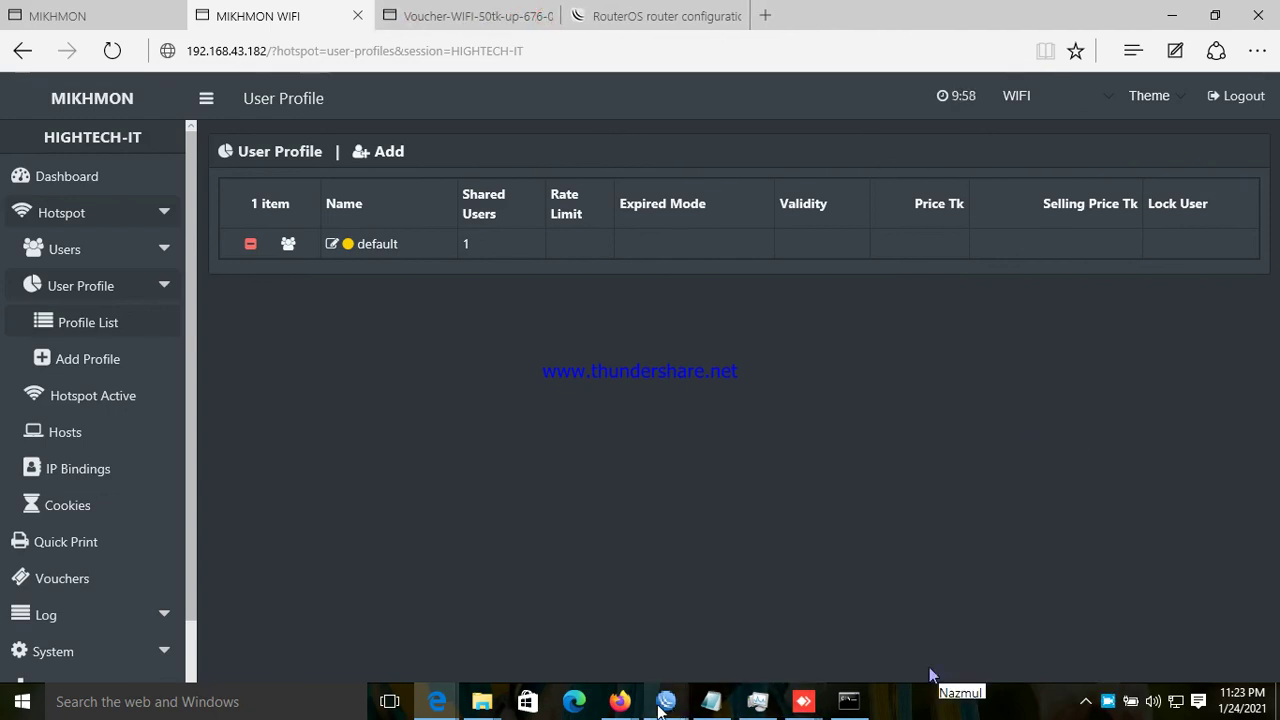
mouse_move(476, 708)
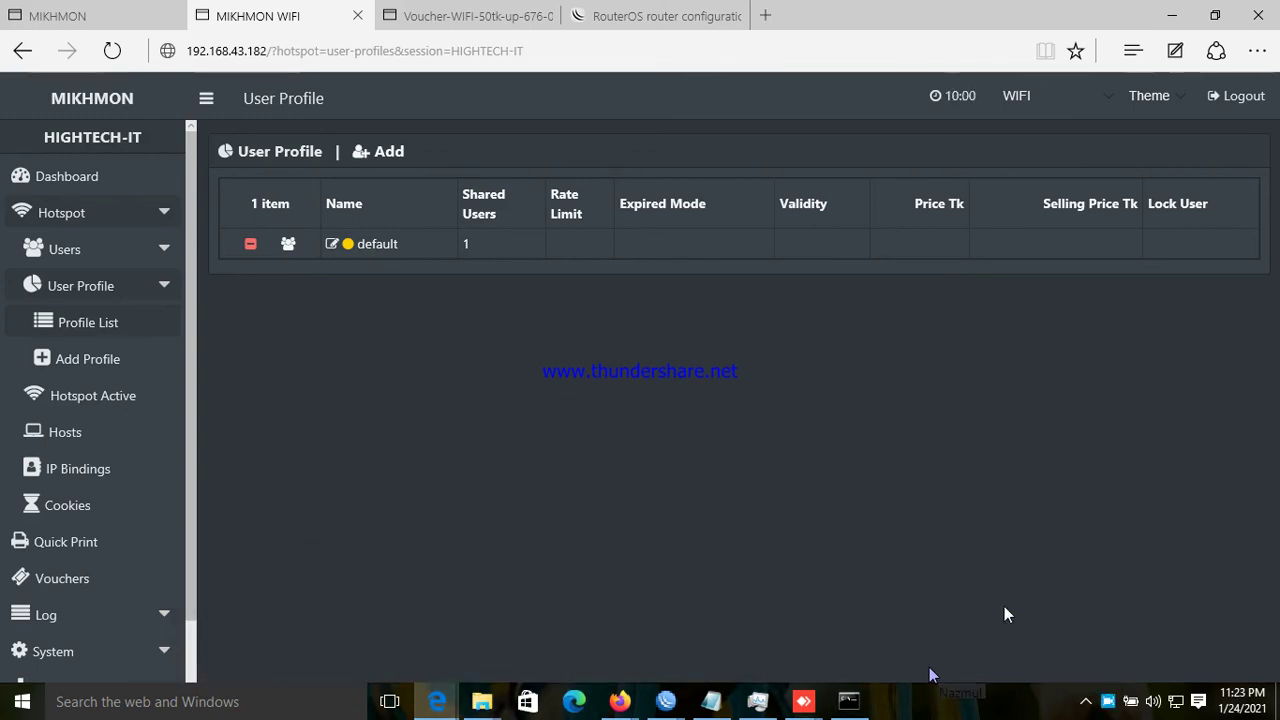
left_click(1172, 15)
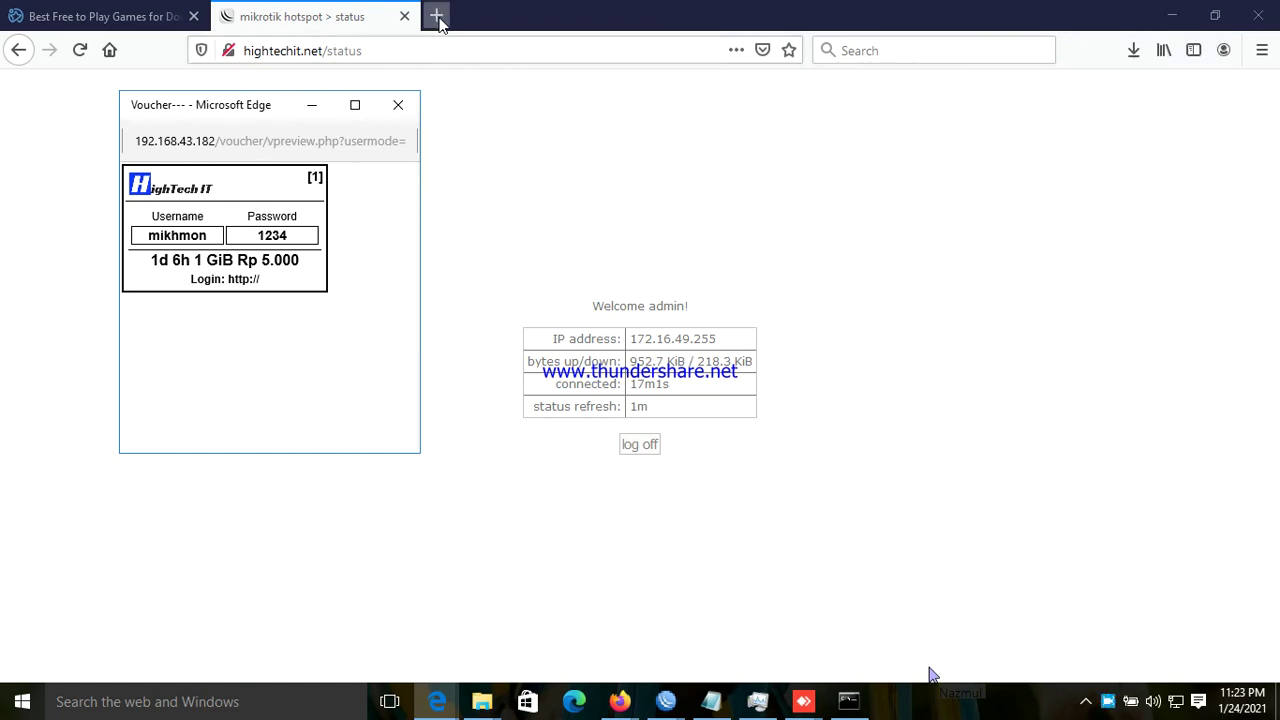
Minimize Firefox and navigate to the mikhmonv3ws > Mikhmon Server folder.
left_click(1170, 16)
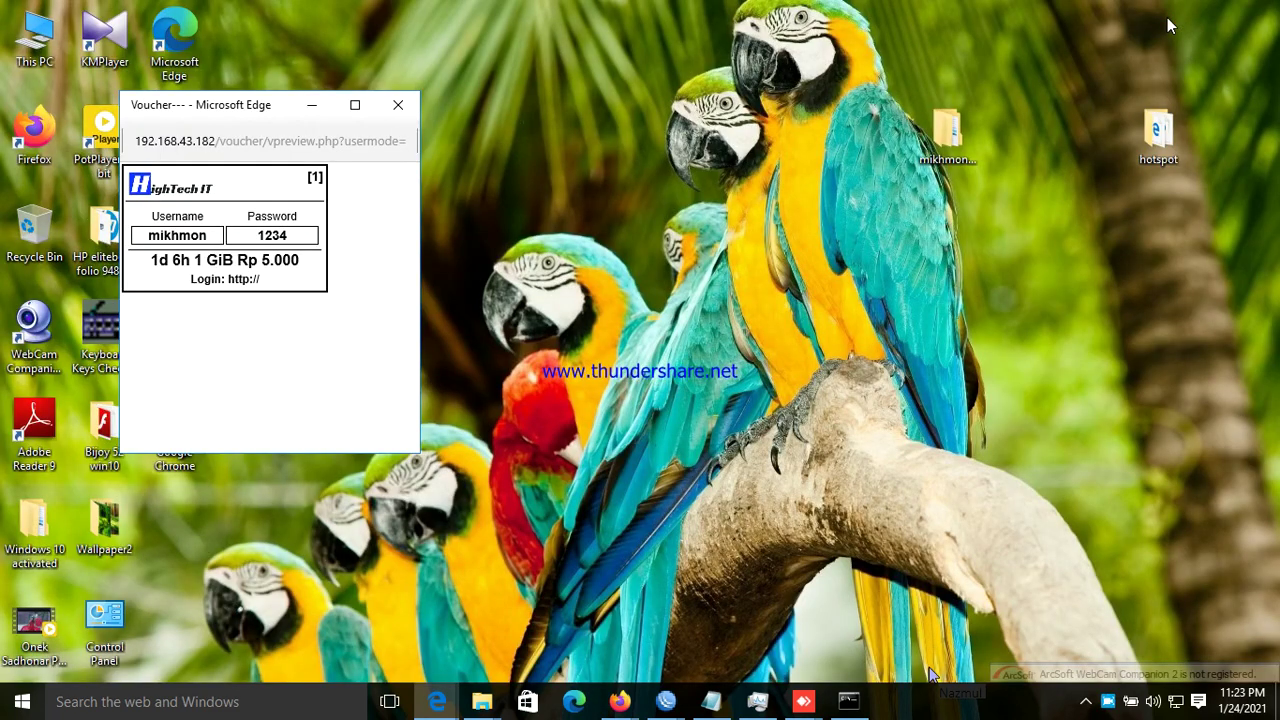
double_click(22, 42)
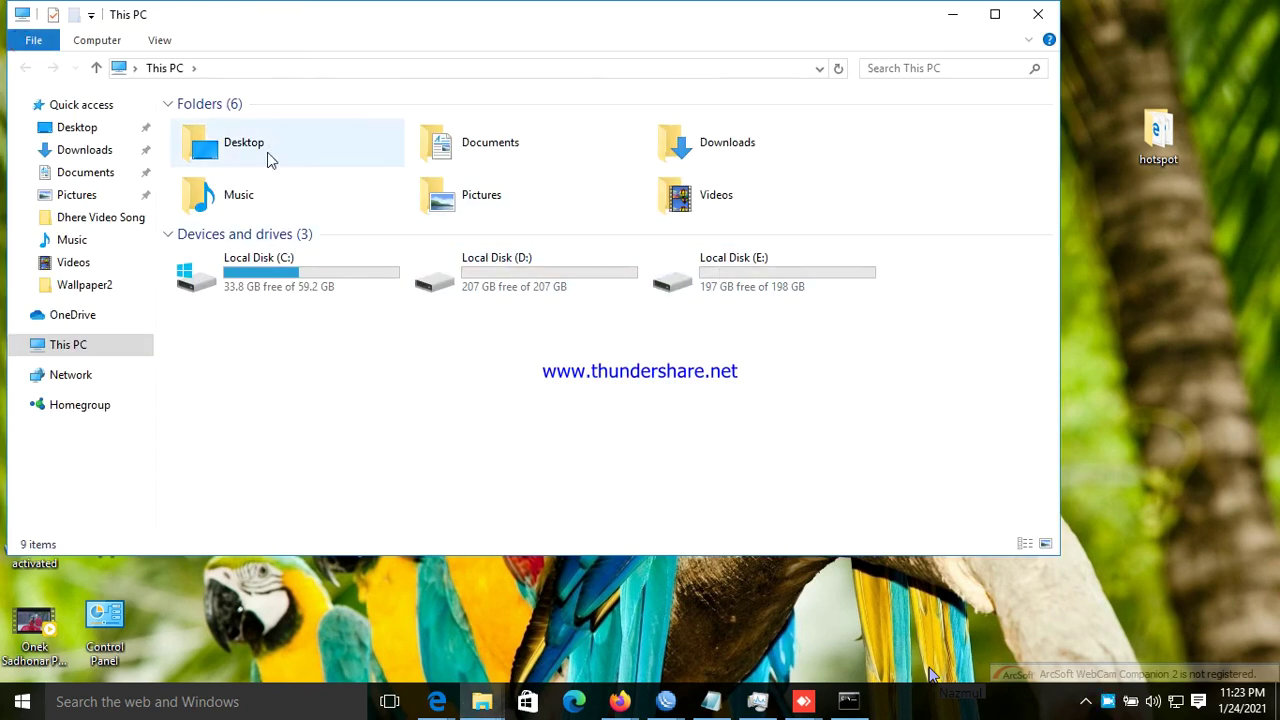
left_click(1098, 177)
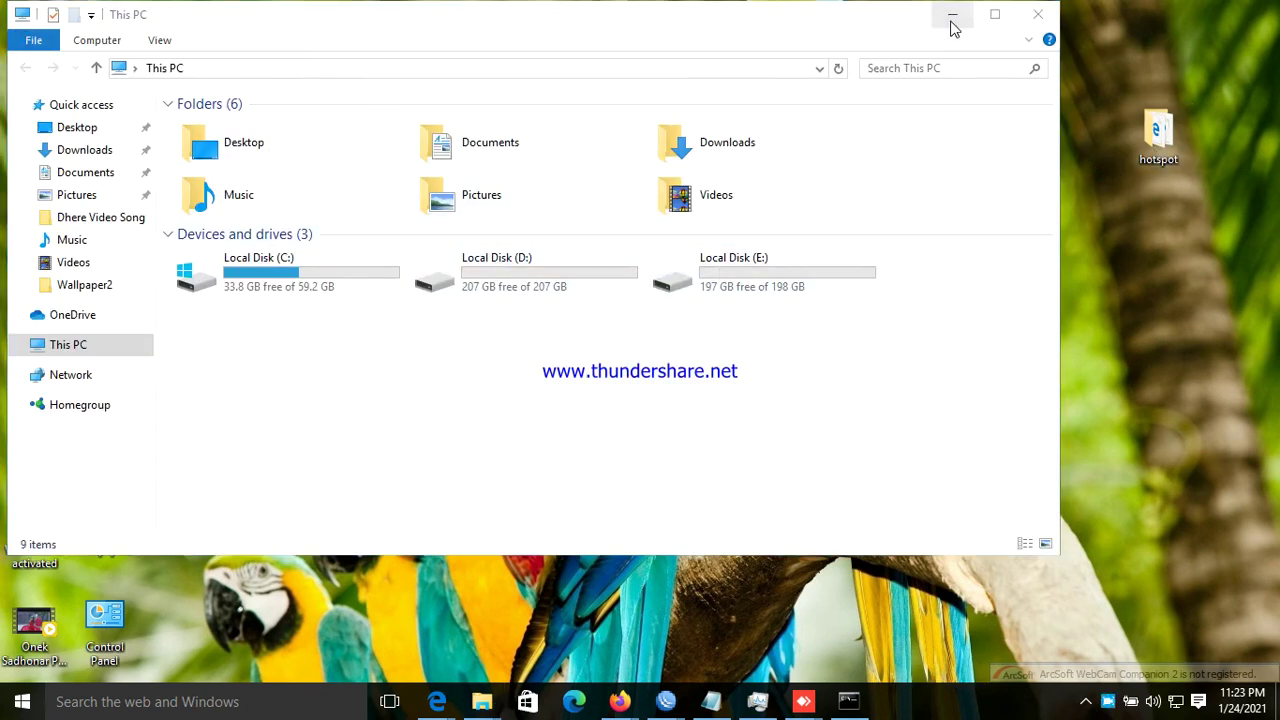
left_click(951, 18)
double_click(955, 130)
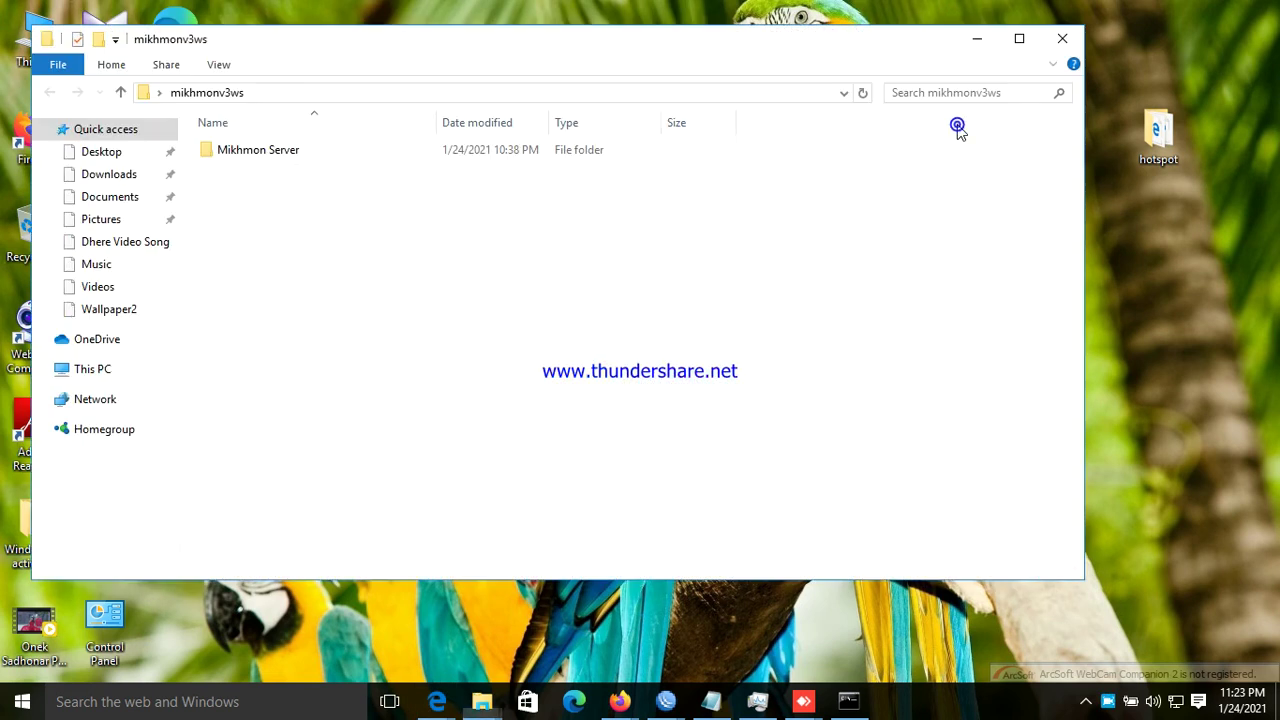
double_click(278, 156)
Run MikhmonServer, stop the server so it reads Offline, and restore the MIKHMON WIFI browser.
left_click(284, 194)
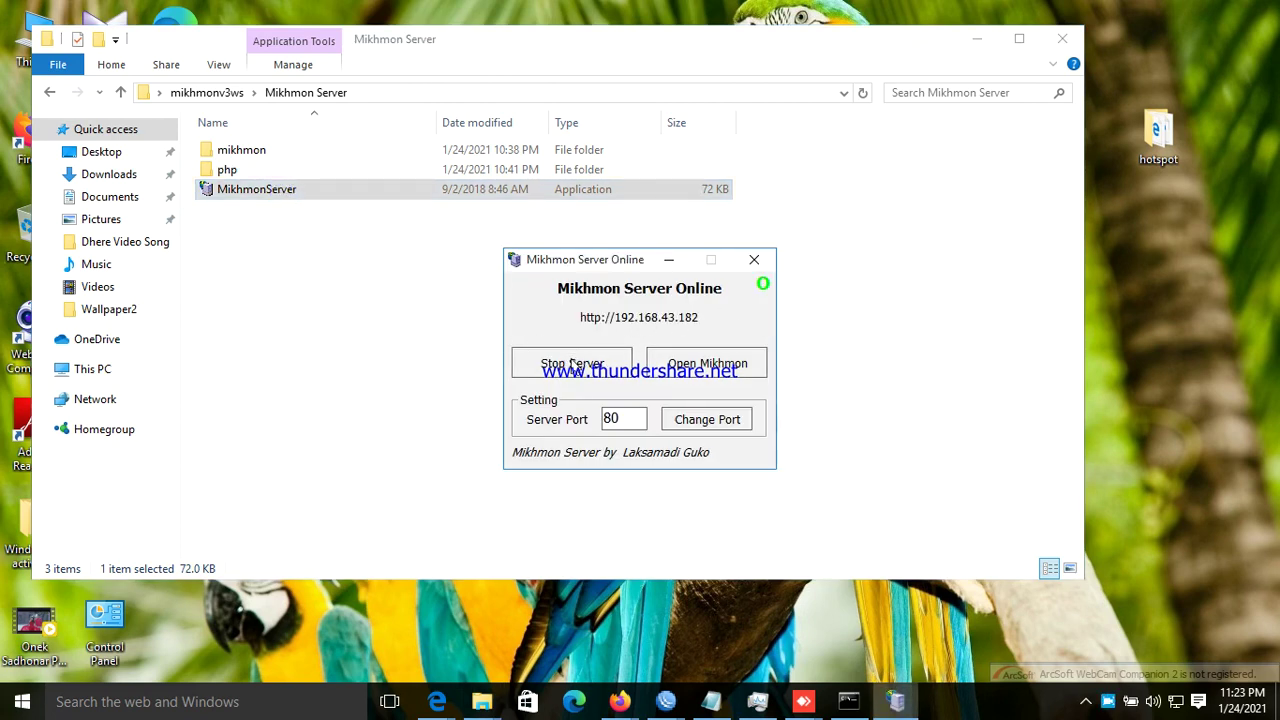
left_click(572, 364)
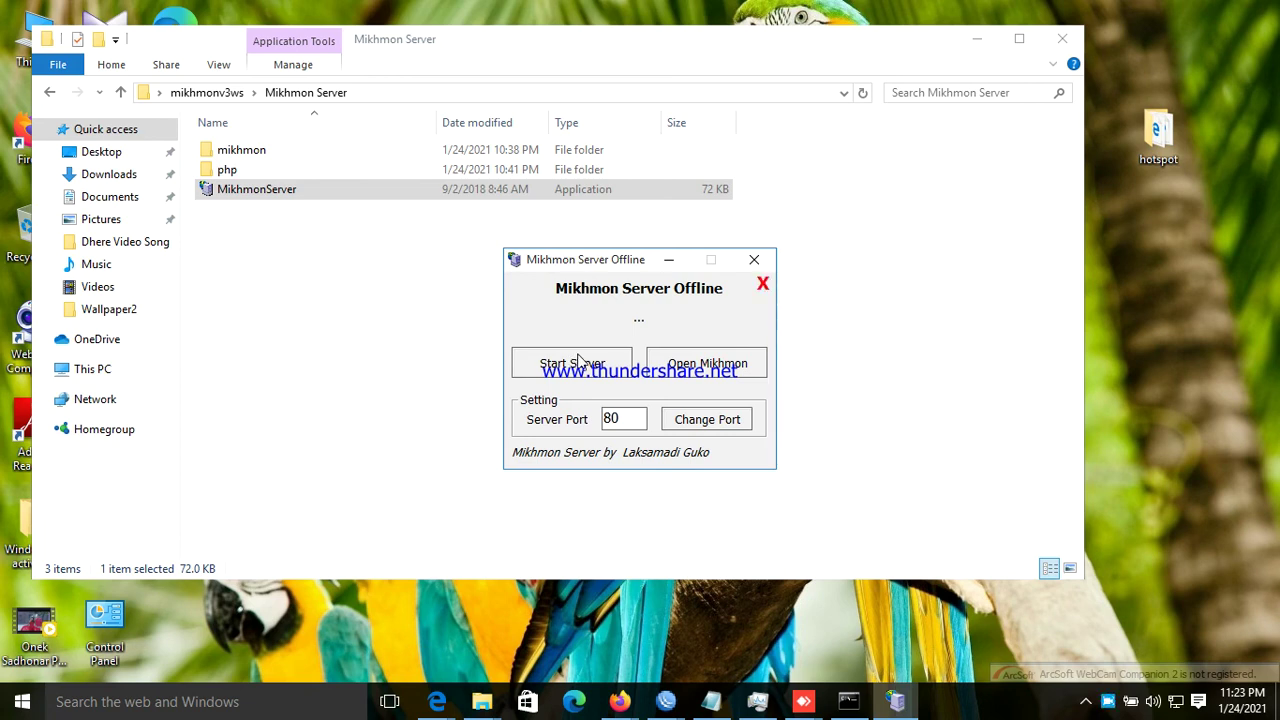
left_click(976, 38)
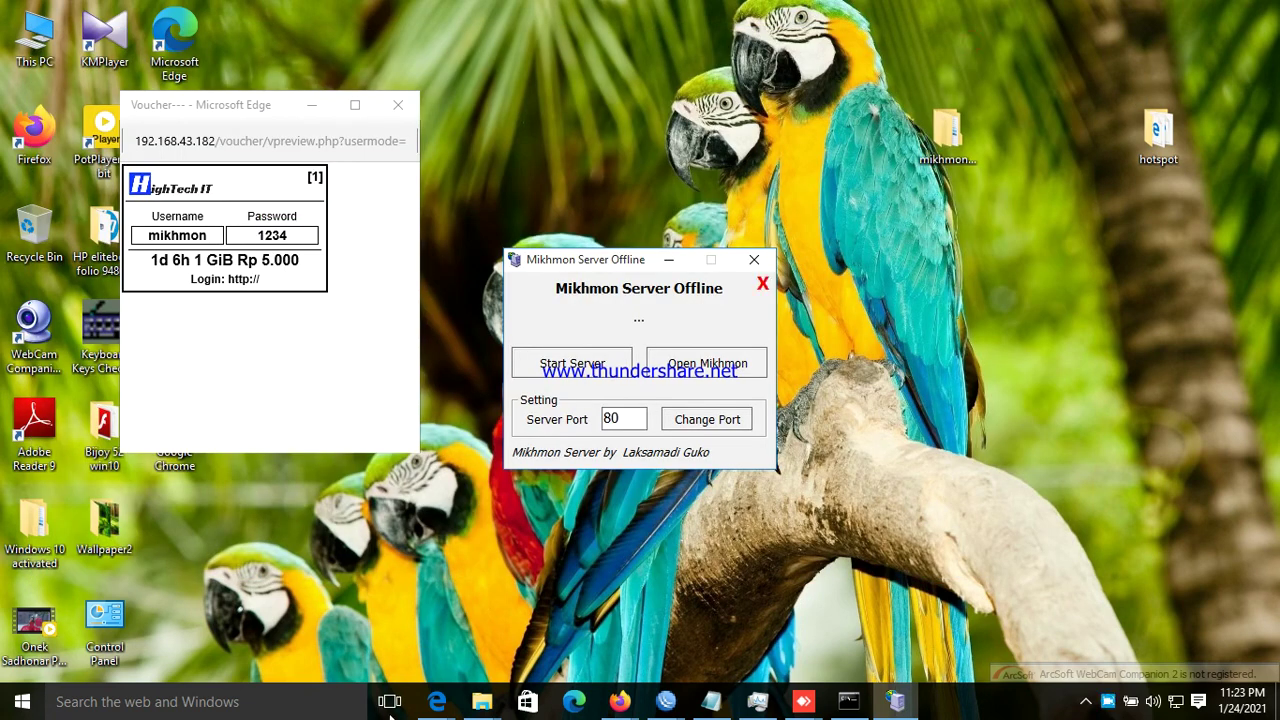
mouse_move(437, 701)
mouse_move(507, 663)
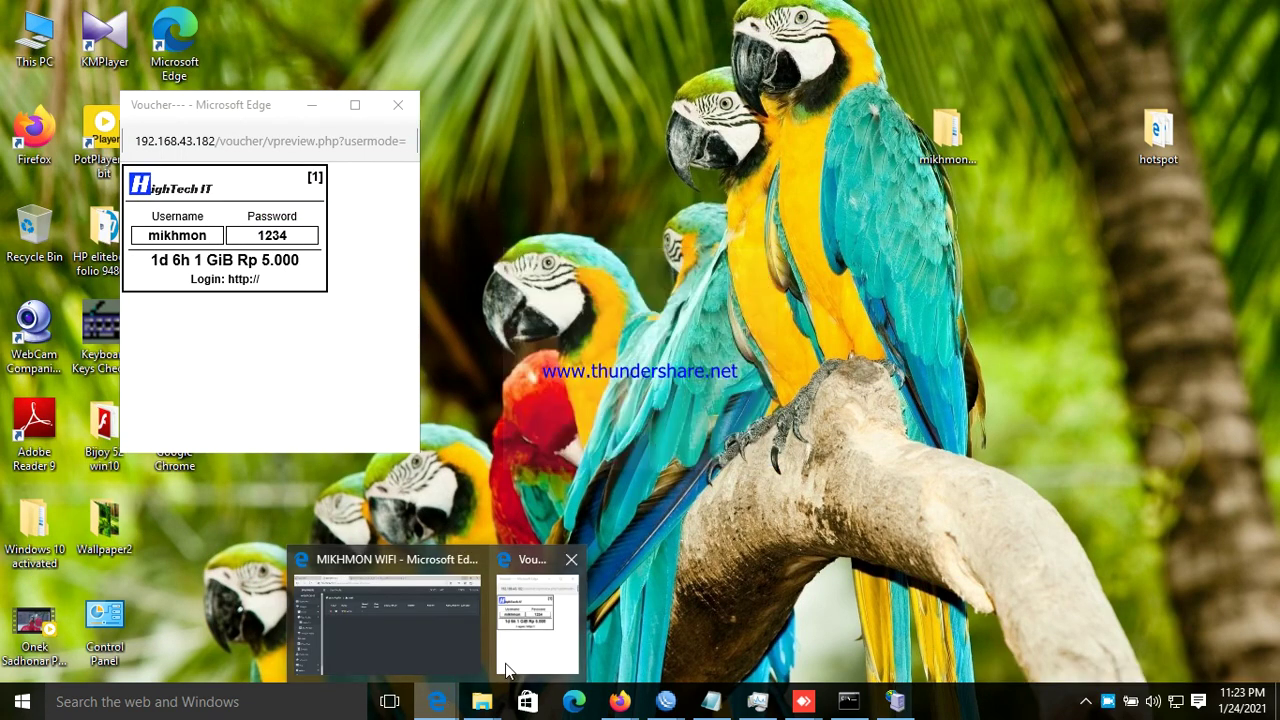
left_click(427, 621)
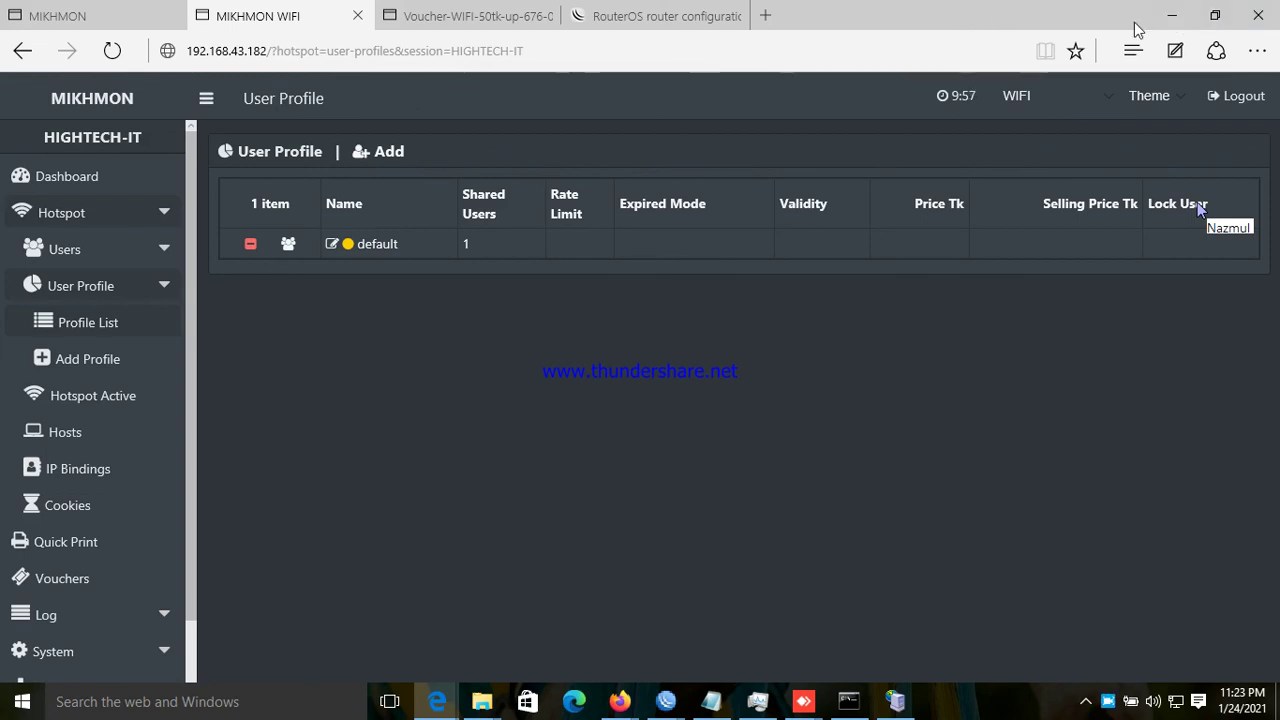
Minimize Edge, close the voucher preview, and refresh the desktop twice.
left_click(1178, 20)
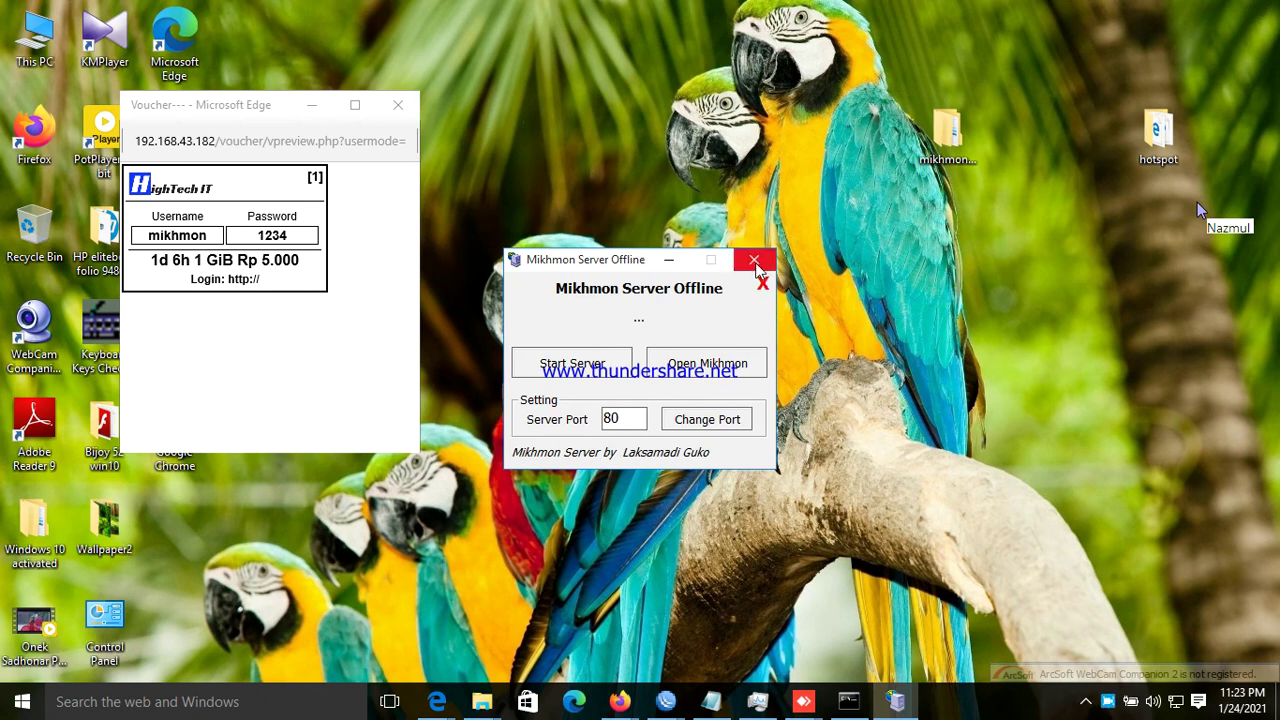
left_click(389, 110)
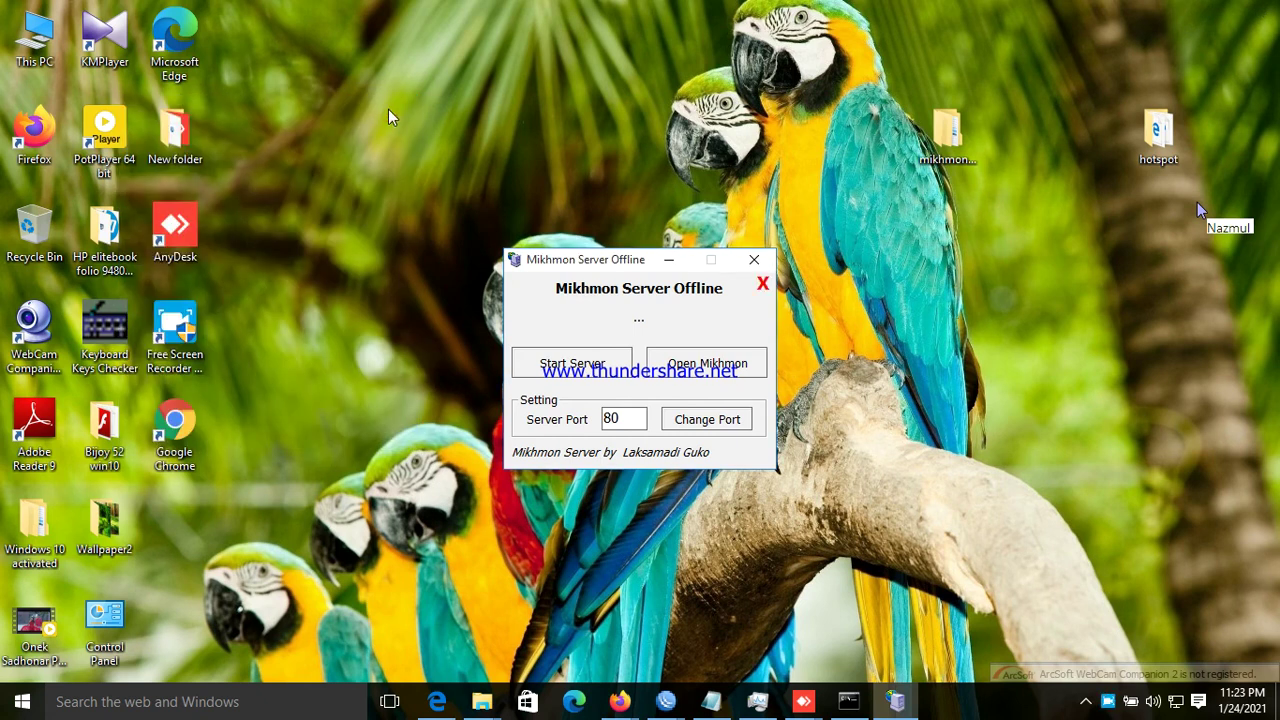
right_click(392, 117)
left_click(466, 178)
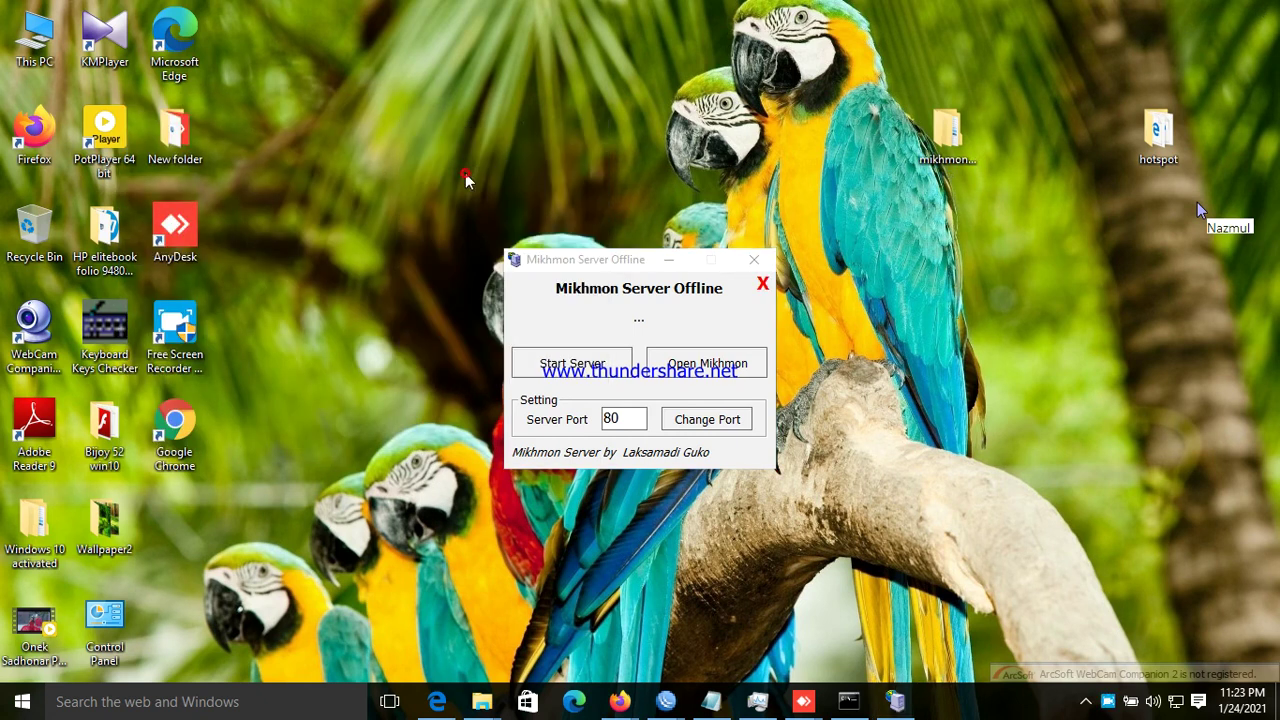
right_click(432, 89)
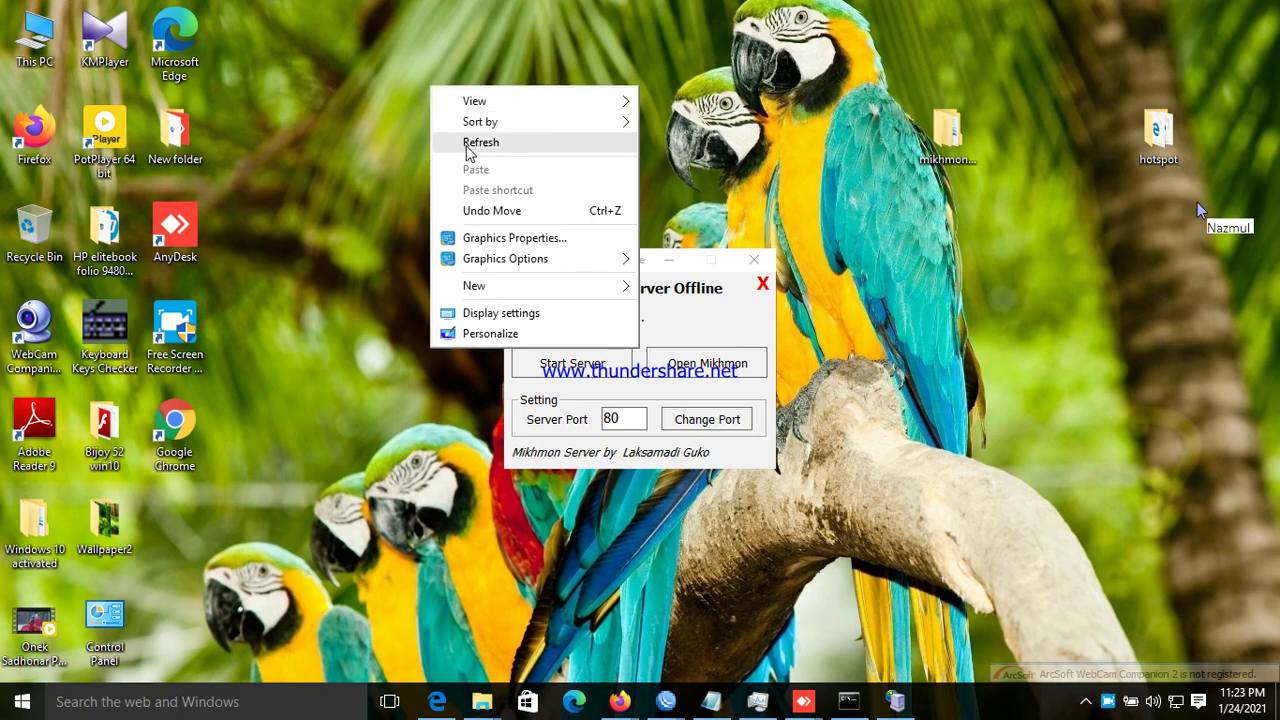
left_click(470, 145)
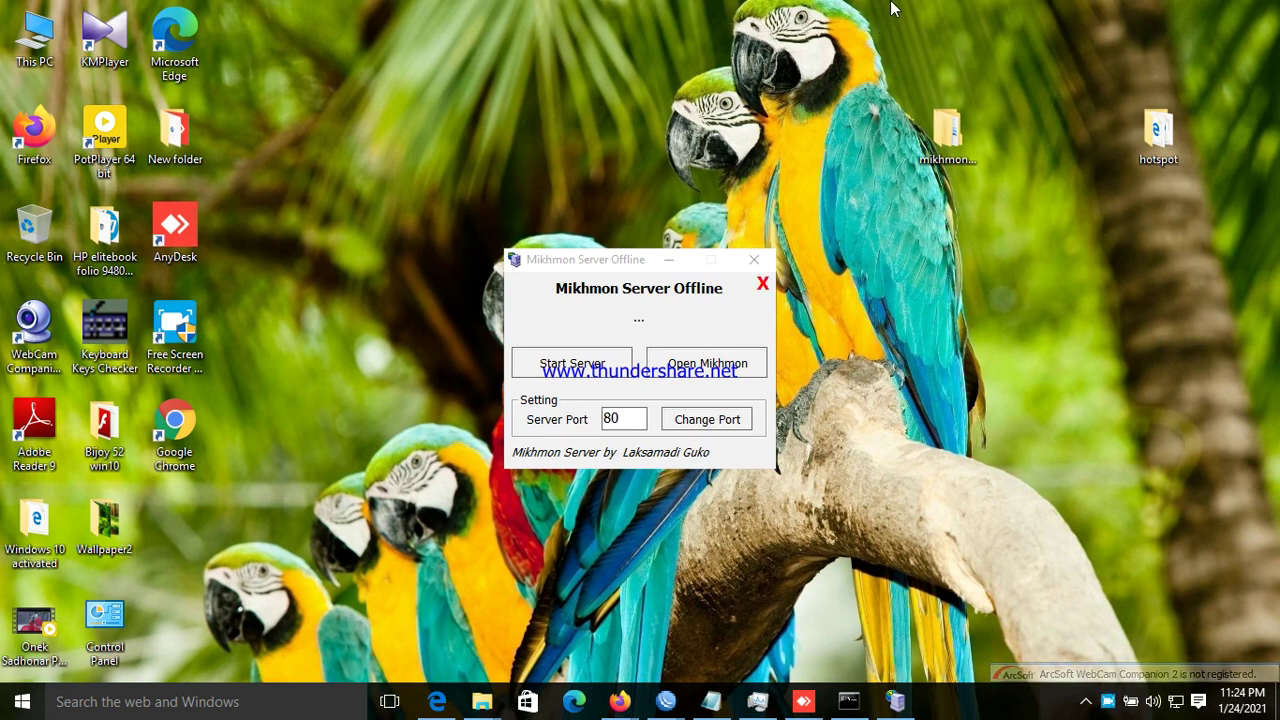
left_click(1108, 703)
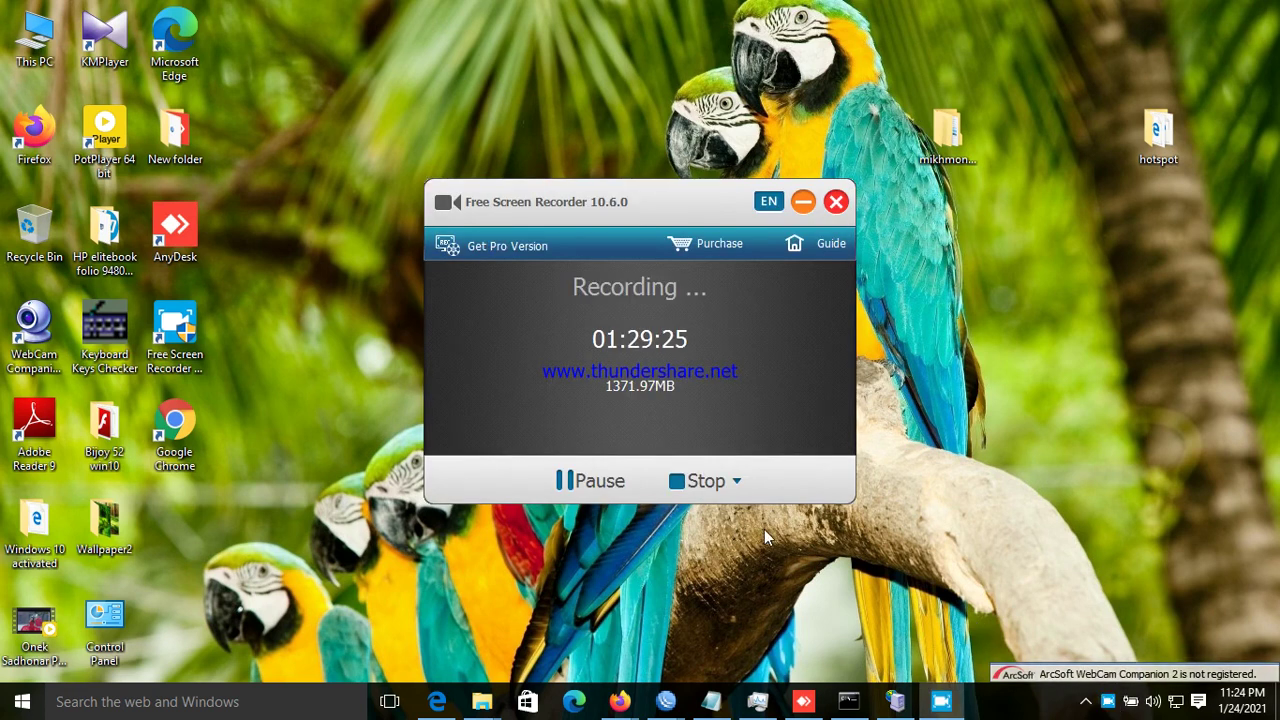